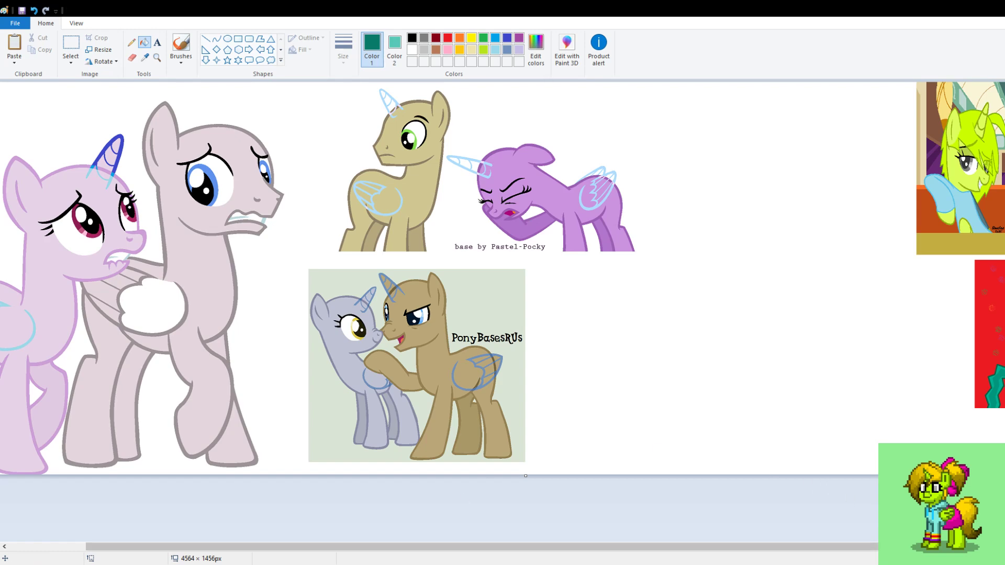
Step: Fill the outlines of the tan pony's body, head and ear in the PonyBasesRUs picture with dark teal
{"action": "scroll", "coordinate": [595, 437], "scroll_direction": "up", "scroll_amount": 5, "text": "ctrl"}
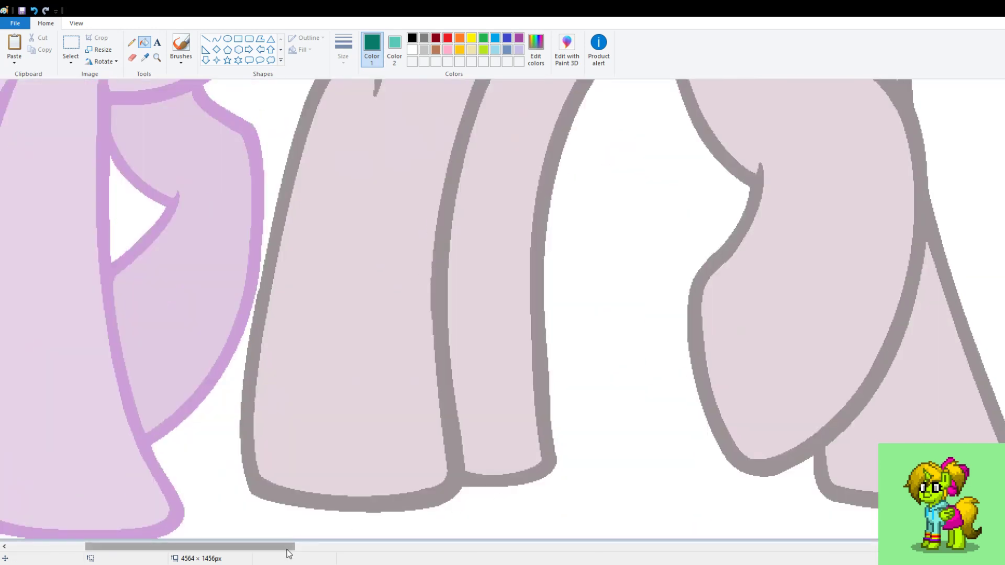
{"action": "left_click_drag", "start_coordinate": [289, 553], "coordinate": [540, 553]}
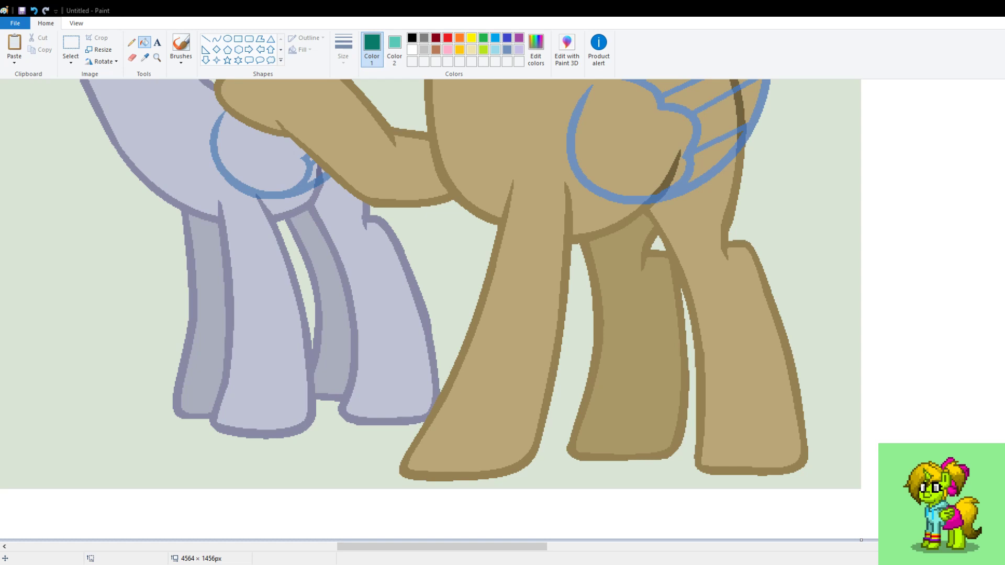
{"action": "scroll", "coordinate": [457, 407], "scroll_direction": "up", "scroll_amount": 5}
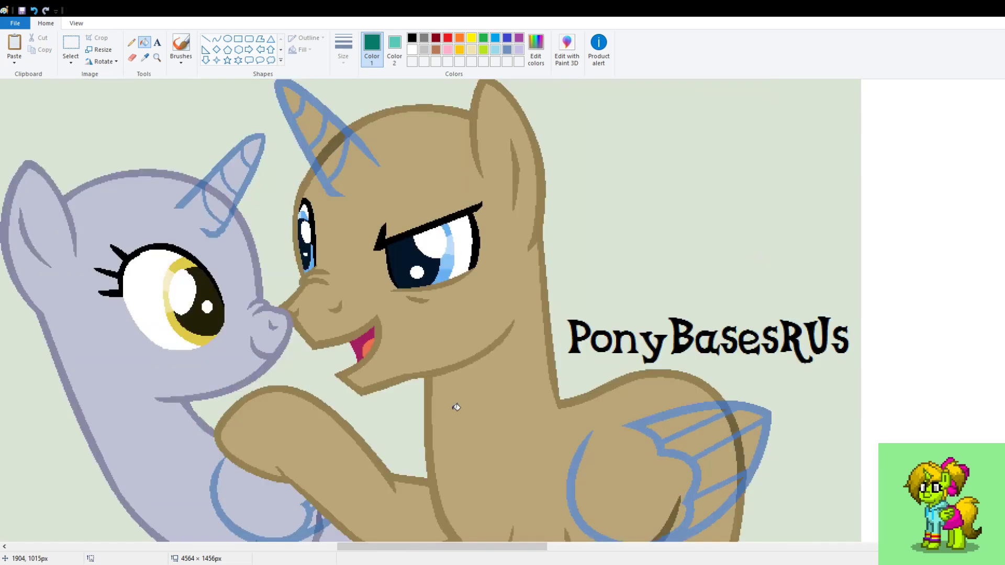
{"action": "mouse_move", "coordinate": [408, 546]}
{"action": "left_mouse_down"}
{"action": "mouse_move", "coordinate": [192, 550]}
{"action": "mouse_move", "coordinate": [526, 549]}
{"action": "mouse_move", "coordinate": [397, 549]}
{"action": "left_mouse_up"}
{"action": "left_click", "coordinate": [497, 378]}
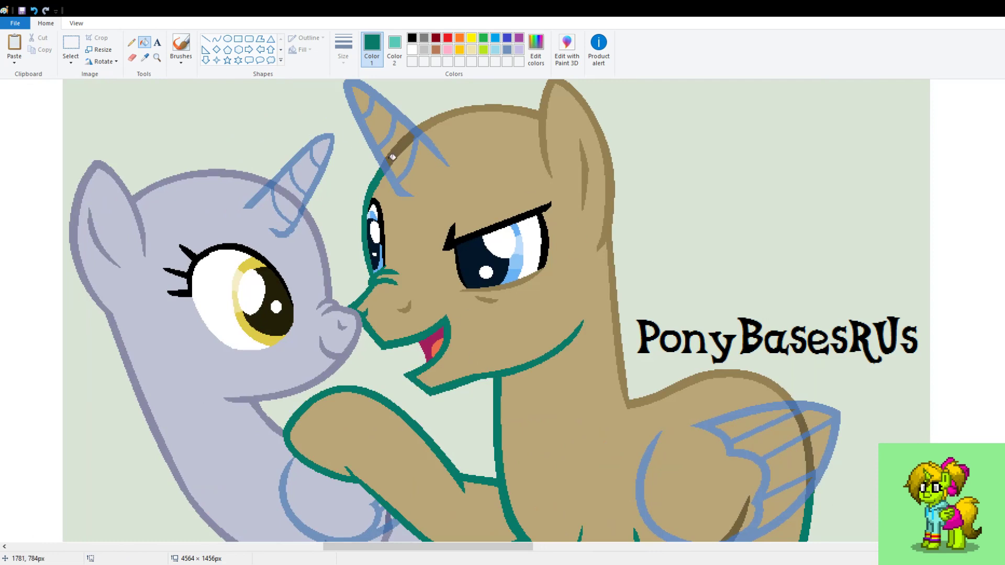
{"action": "scroll", "coordinate": [572, 276], "scroll_direction": "down", "scroll_amount": 3}
{"action": "scroll", "coordinate": [473, 161], "scroll_direction": "up", "scroll_amount": 3}
{"action": "left_click", "coordinate": [391, 159]}
{"action": "left_click", "coordinate": [439, 116]}
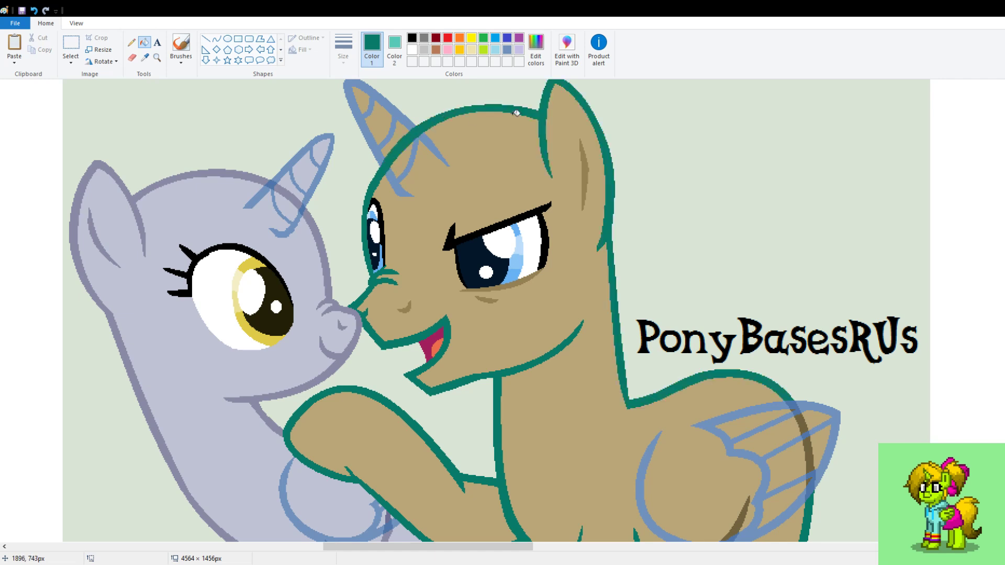
{"action": "left_click", "coordinate": [586, 157]}
Step: Fill the blue outlines of the tan pony's wing and the line crossings within it with dark teal
{"action": "scroll", "coordinate": [633, 235], "scroll_direction": "down", "scroll_amount": 3}
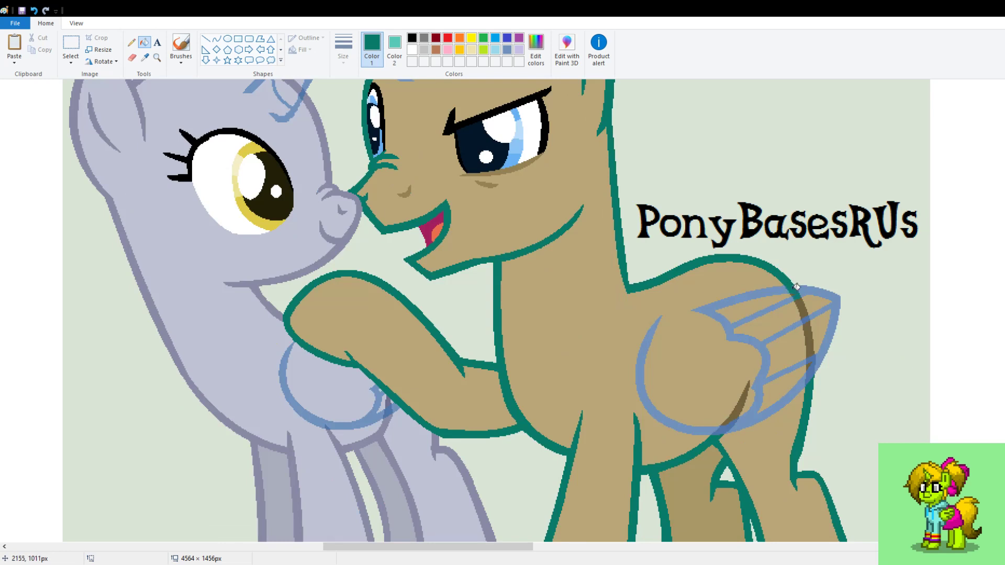
{"action": "left_click", "coordinate": [814, 289]}
{"action": "left_click", "coordinate": [792, 297]}
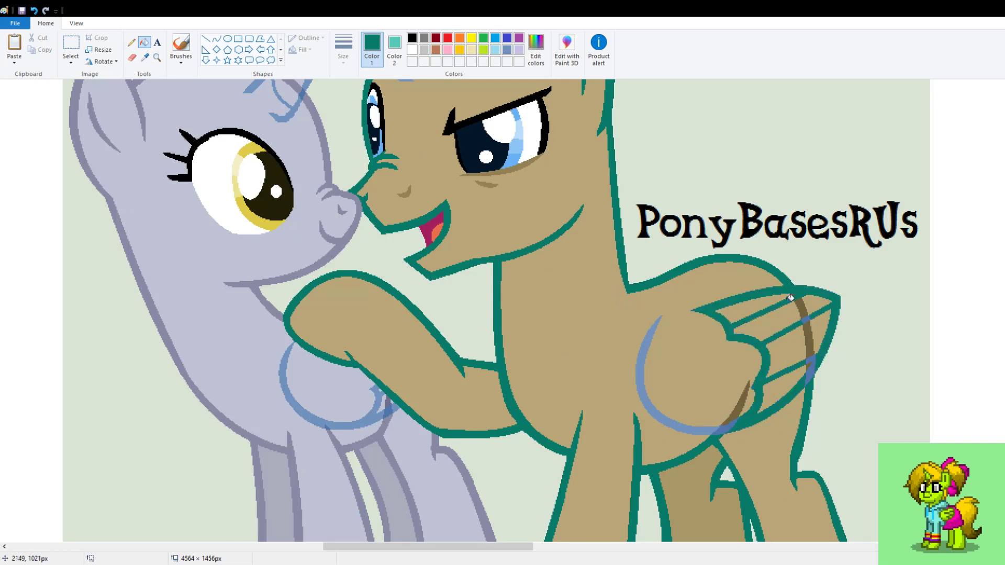
{"action": "left_click", "coordinate": [812, 356]}
{"action": "left_click", "coordinate": [709, 430]}
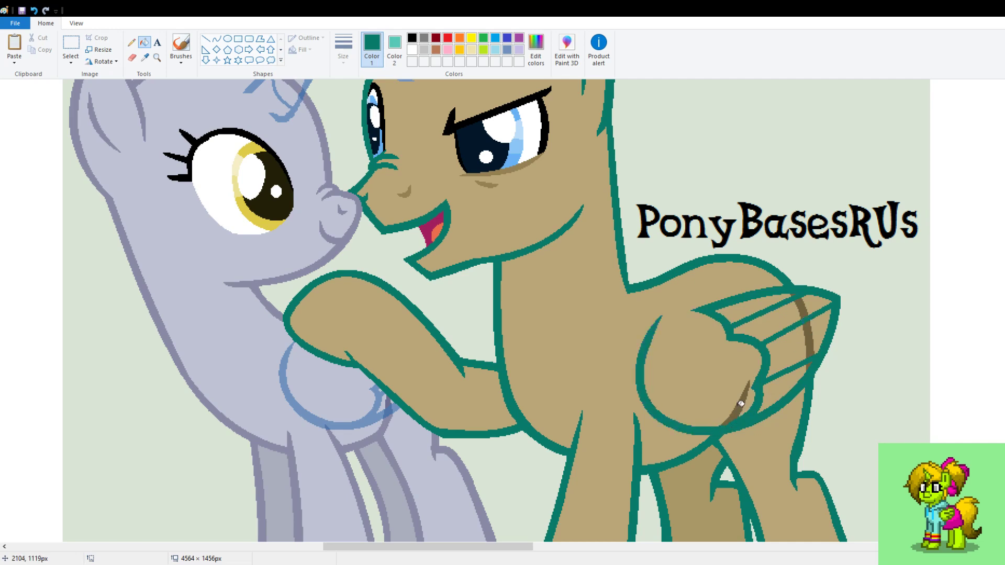
Step: Fill the tan pony's body, hind legs and the brown mark beside the wing with light teal
{"action": "scroll", "coordinate": [741, 403], "scroll_direction": "down", "scroll_amount": 5}
{"action": "scroll", "coordinate": [803, 352], "scroll_direction": "up", "scroll_amount": 10}
{"action": "scroll", "coordinate": [810, 347], "scroll_direction": "down", "scroll_amount": 7}
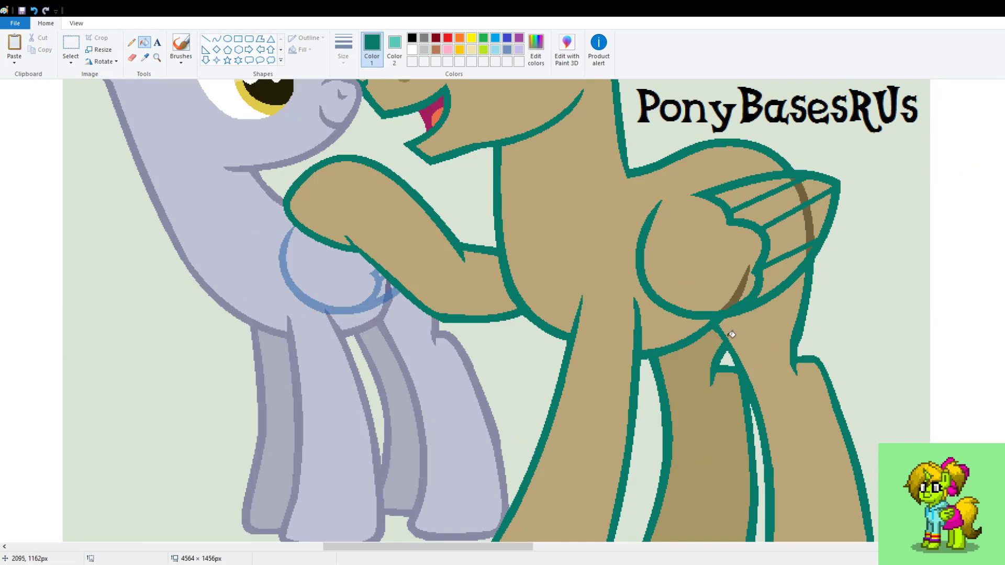
{"action": "left_click", "coordinate": [681, 416]}
{"action": "left_click", "coordinate": [756, 378]}
{"action": "left_click", "coordinate": [737, 291]}
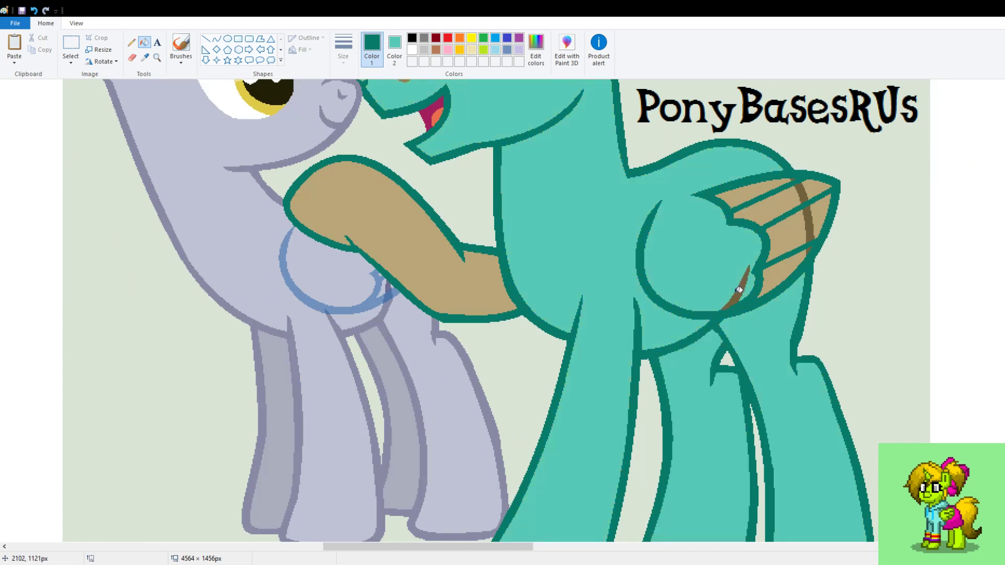
{"action": "left_click", "coordinate": [739, 289]}
Step: Undo the misplaced outline fill and color the wing's tan feathers and brown strips light teal
{"action": "right_click", "coordinate": [810, 250]}
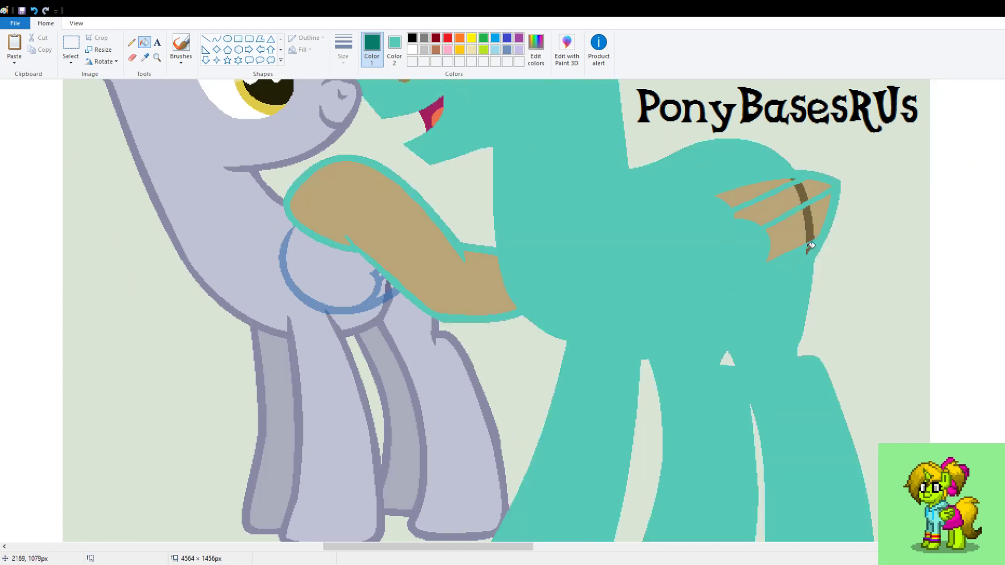
{"action": "left_click", "coordinate": [34, 10]}
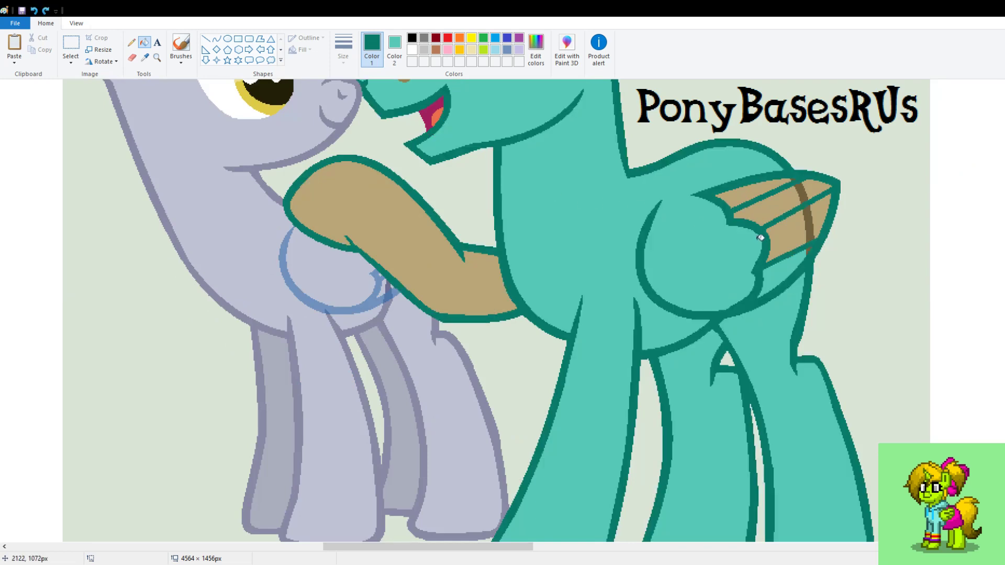
{"action": "right_click", "coordinate": [809, 235]}
{"action": "right_click", "coordinate": [813, 223]}
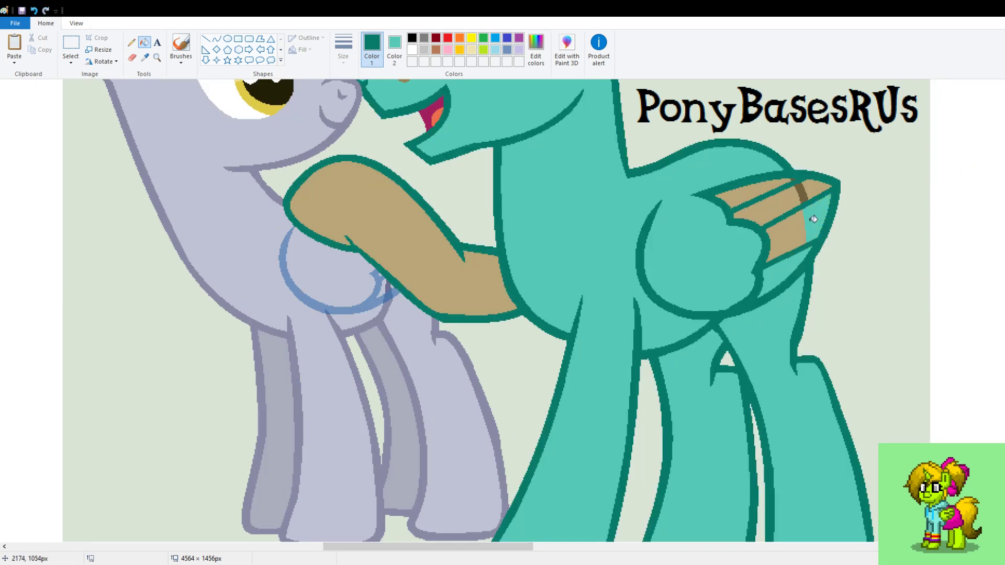
{"action": "right_click", "coordinate": [792, 228]}
{"action": "right_click", "coordinate": [810, 187]}
{"action": "right_click", "coordinate": [803, 191]}
{"action": "right_click", "coordinate": [783, 203]}
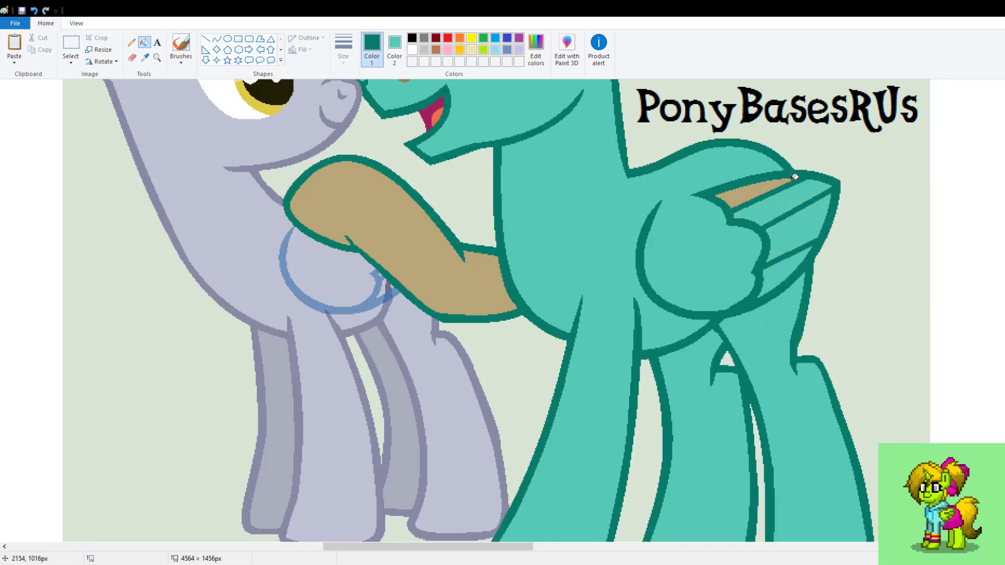
Step: Fill the teal pony's lower eye line, under-eye crease and nostril with dark teal
{"action": "scroll", "coordinate": [739, 191], "scroll_direction": "up", "scroll_amount": 5}
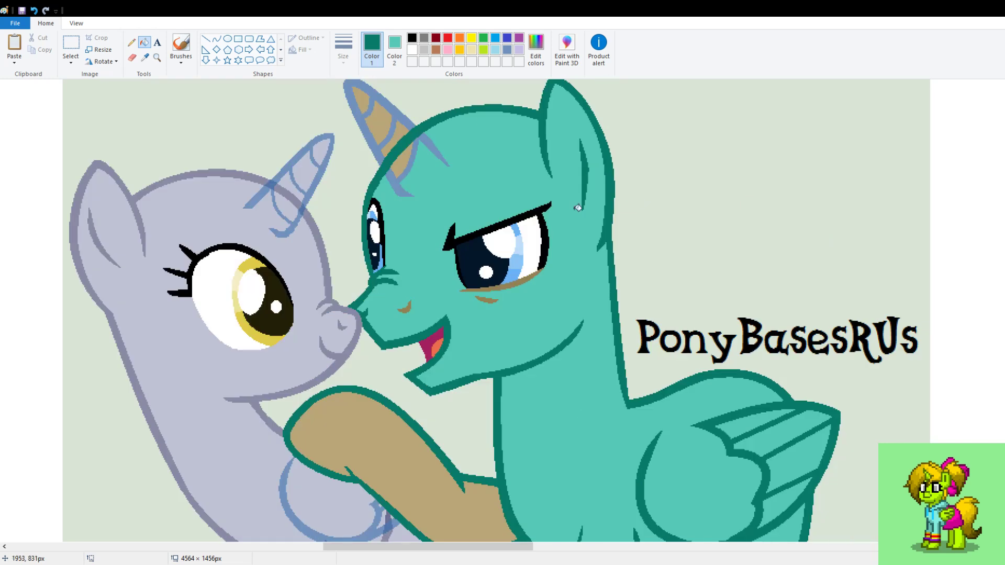
{"action": "left_click", "coordinate": [490, 287]}
{"action": "left_click", "coordinate": [489, 299]}
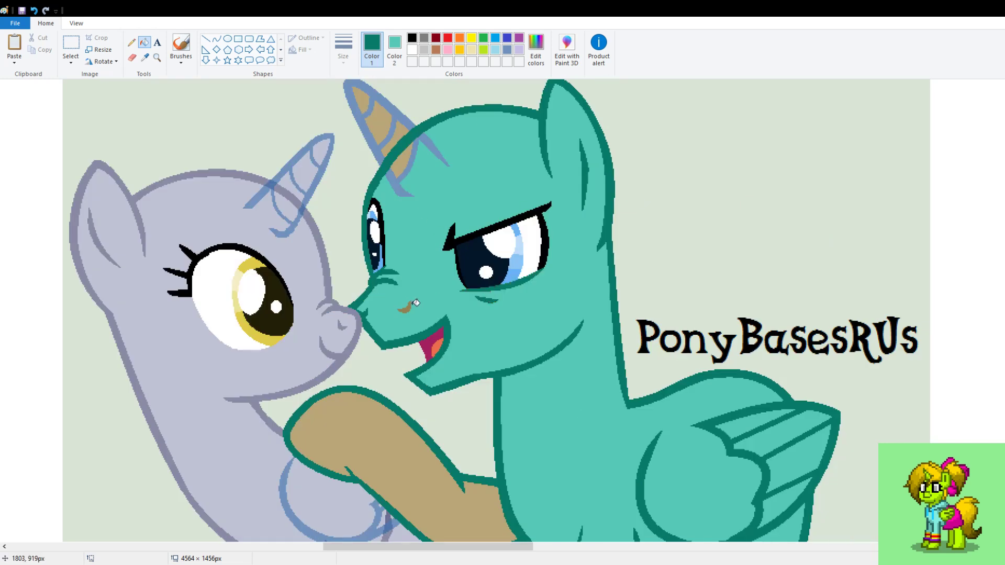
{"action": "left_click", "coordinate": [411, 302]}
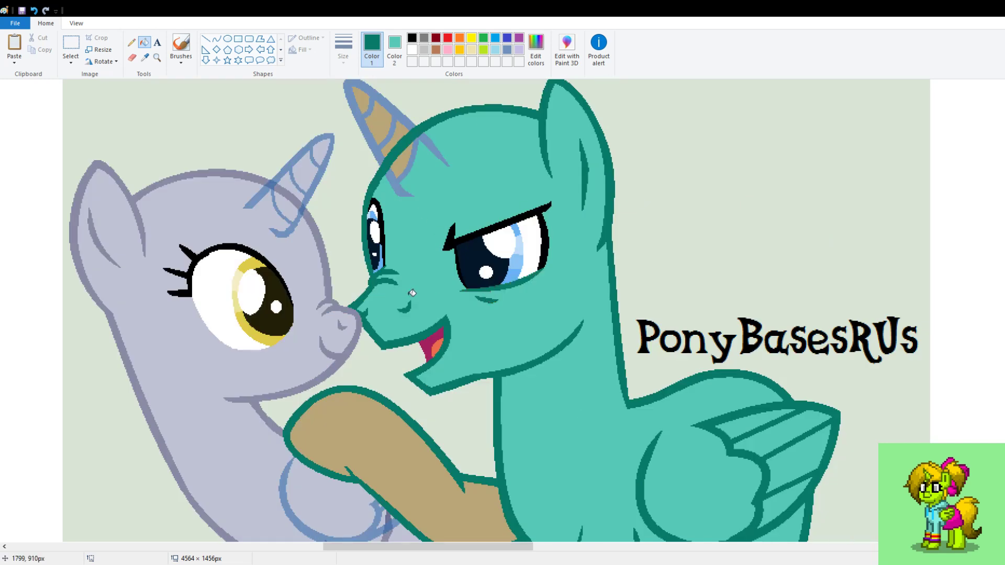
Step: Fill the horn base overlapping the teal pony's head and its raised foreleg with light teal
{"action": "right_click", "coordinate": [419, 145]}
{"action": "scroll", "coordinate": [433, 163], "scroll_direction": "down", "scroll_amount": 5}
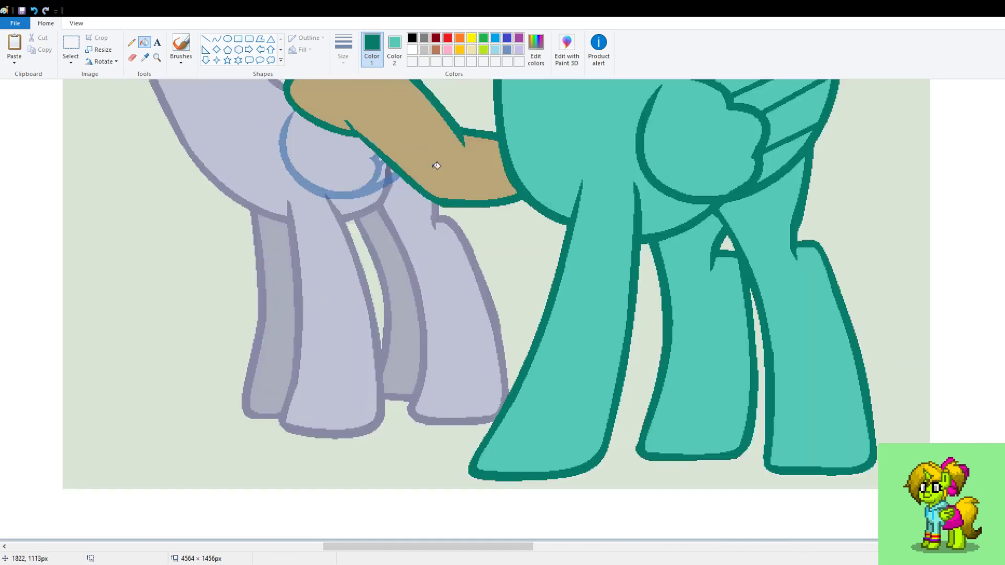
{"action": "scroll", "coordinate": [534, 250], "scroll_direction": "up", "scroll_amount": 5}
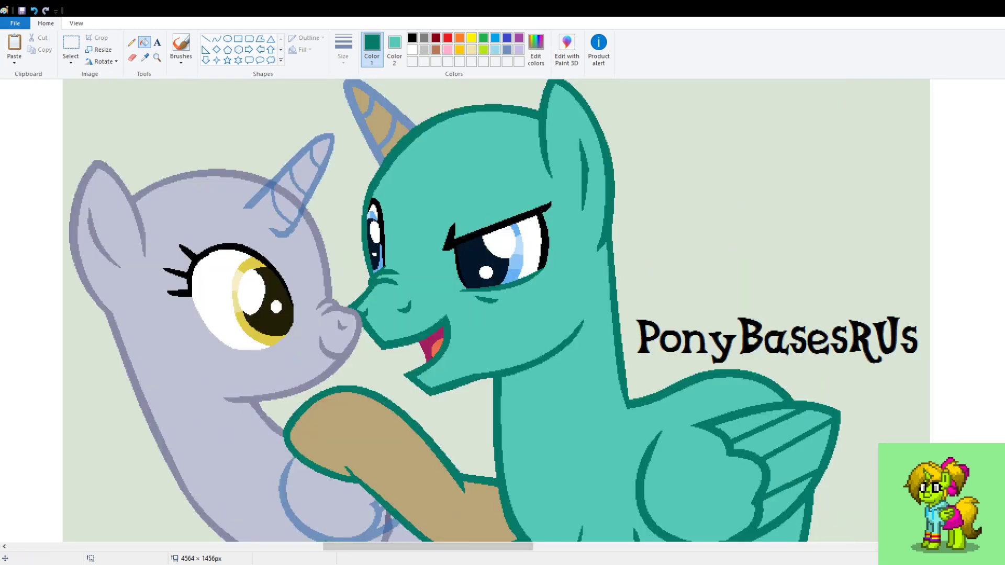
{"action": "scroll", "coordinate": [370, 482], "scroll_direction": "up", "scroll_amount": 2}
{"action": "scroll", "coordinate": [410, 366], "scroll_direction": "down", "scroll_amount": 4}
{"action": "left_click", "coordinate": [425, 348]}
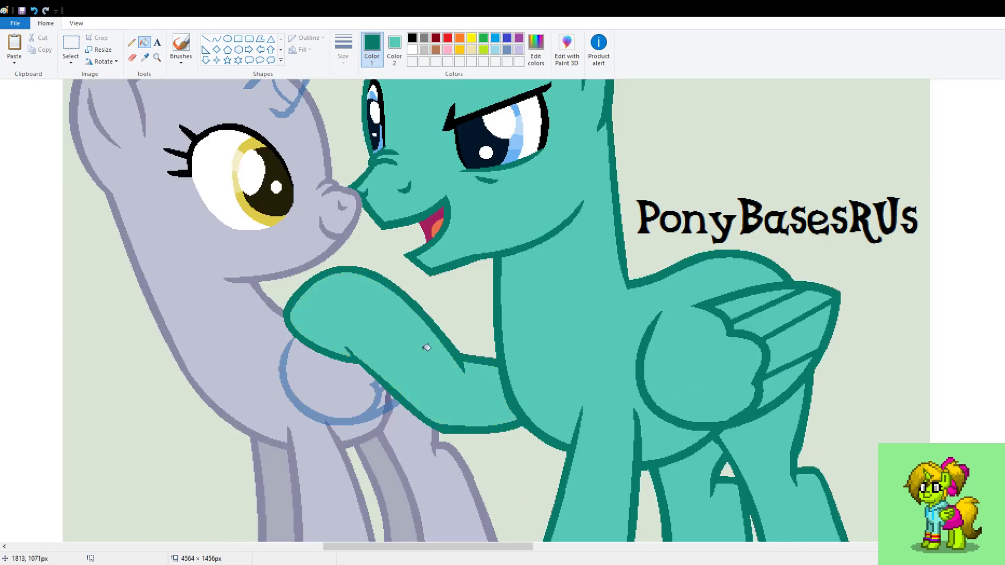
Step: Check the recolored teal pony against the teal pegasus reference on the red background
{"action": "scroll", "coordinate": [426, 347], "scroll_direction": "up", "scroll_amount": 3}
{"action": "scroll", "coordinate": [370, 332], "scroll_direction": "down", "scroll_amount": 3}
{"action": "scroll", "coordinate": [370, 332], "scroll_direction": "up", "scroll_amount": 3}
{"action": "scroll", "coordinate": [744, 471], "scroll_direction": "down", "scroll_amount": 3}
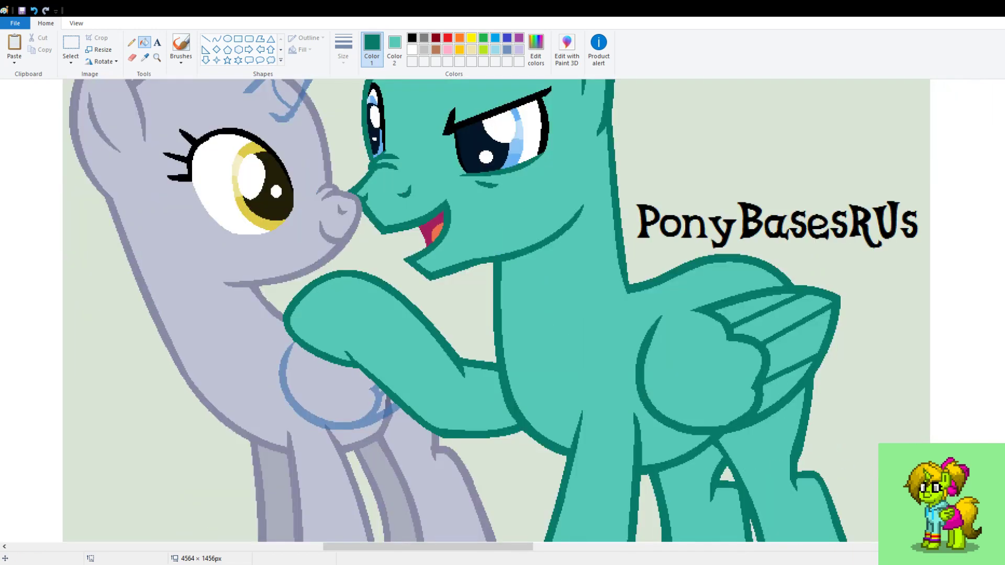
{"action": "scroll", "coordinate": [785, 442], "scroll_direction": "down", "scroll_amount": 3, "text": "ctrl"}
{"action": "scroll", "coordinate": [742, 442], "scroll_direction": "up", "scroll_amount": 3}
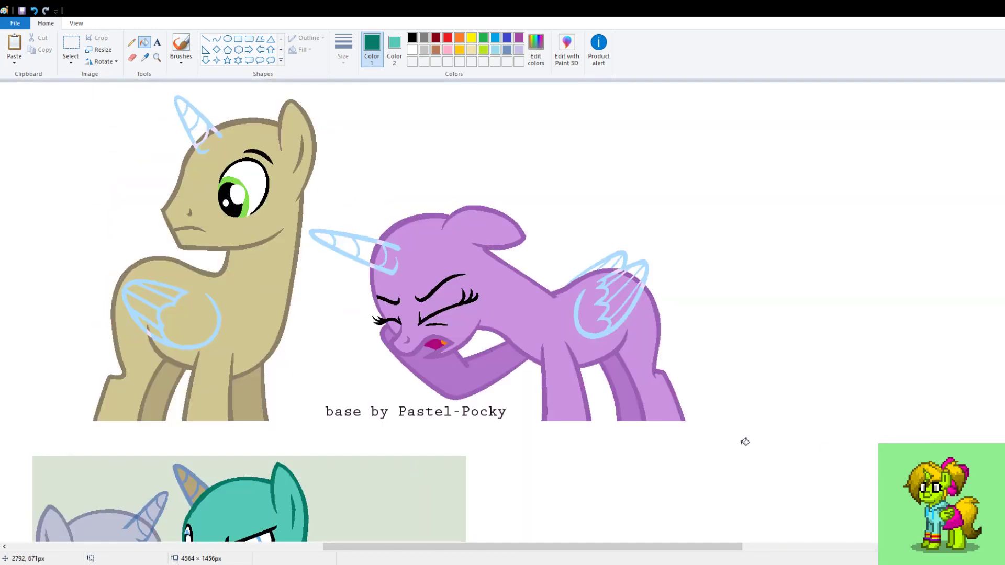
{"action": "scroll", "coordinate": [566, 495], "scroll_direction": "down", "scroll_amount": 3}
{"action": "left_click_drag", "start_coordinate": [551, 548], "coordinate": [826, 555]}
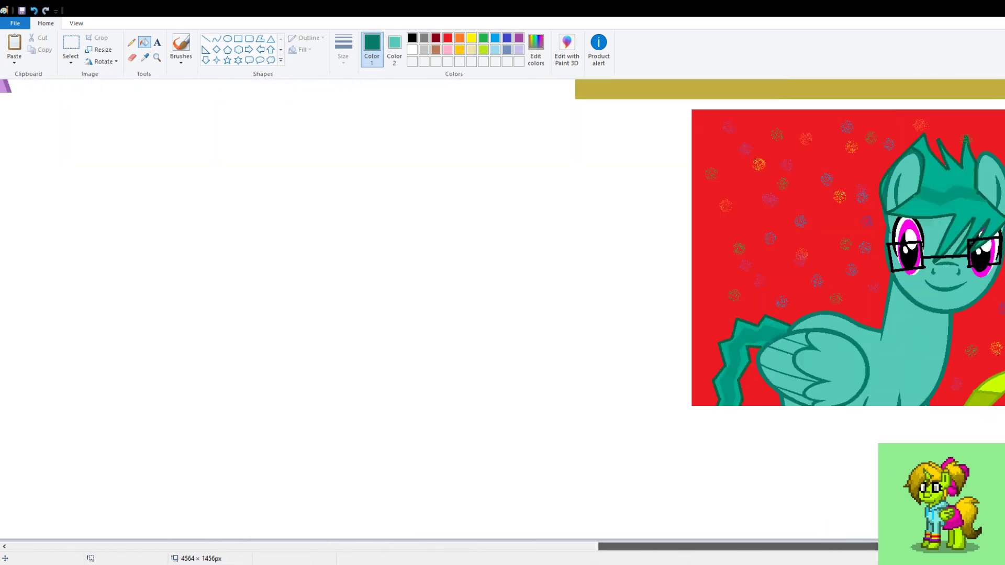
{"action": "scroll", "coordinate": [793, 452], "scroll_direction": "up", "scroll_amount": 3}
{"action": "scroll", "coordinate": [793, 452], "scroll_direction": "down", "scroll_amount": 5}
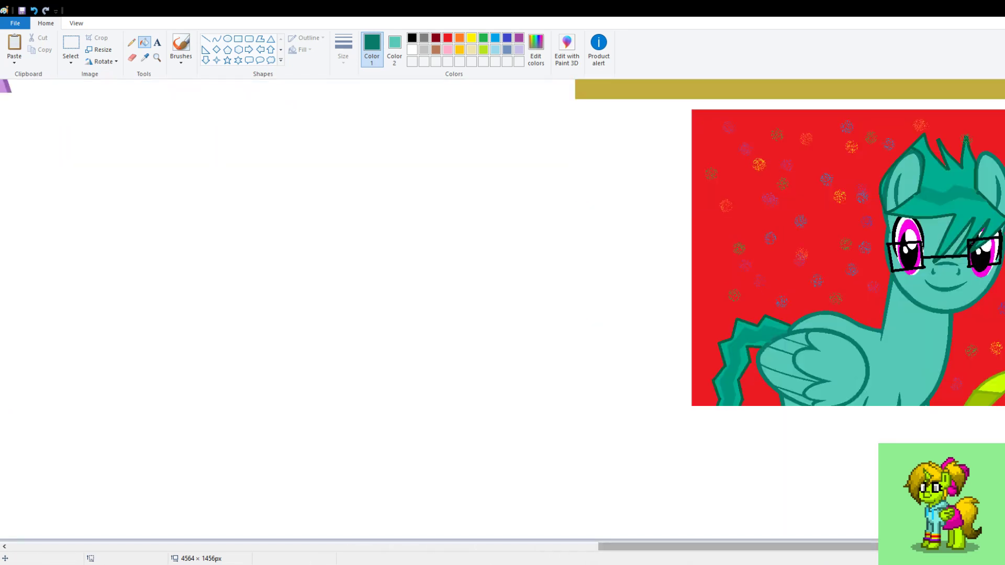
Step: Paste the picture of the gray and lime ponies, shrink it to 684 × 592 px and place it beside the red picture
{"action": "left_click", "coordinate": [923, 558]}
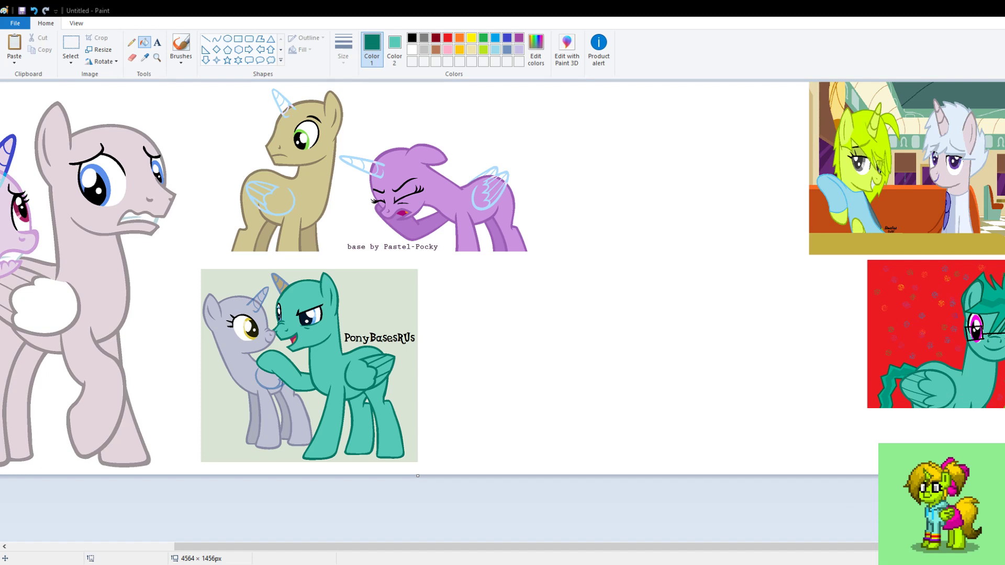
{"action": "key", "text": "ctrl+v"}
{"action": "left_click_drag", "start_coordinate": [272, 330], "coordinate": [743, 358]}
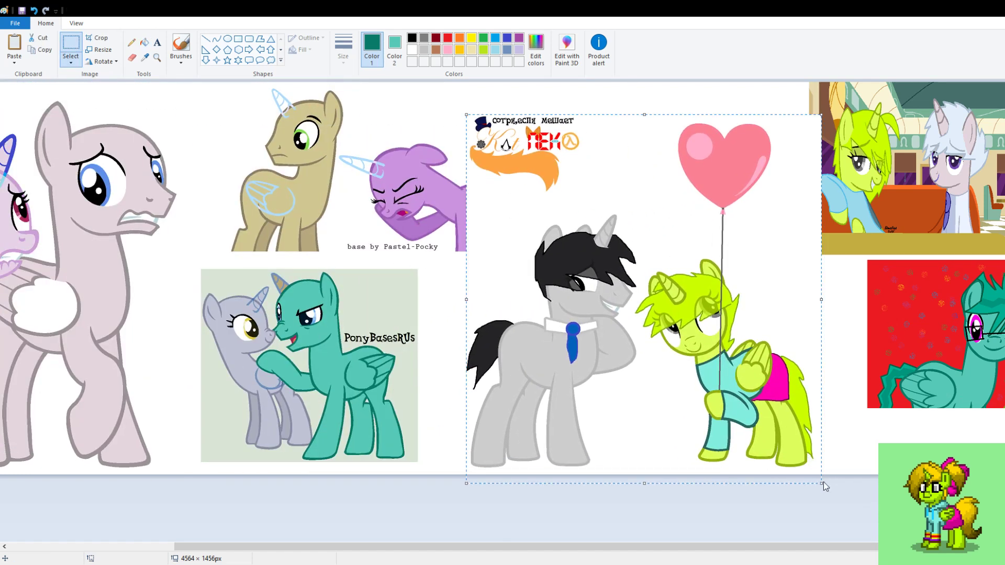
{"action": "left_click_drag", "start_coordinate": [821, 483], "coordinate": [724, 360]}
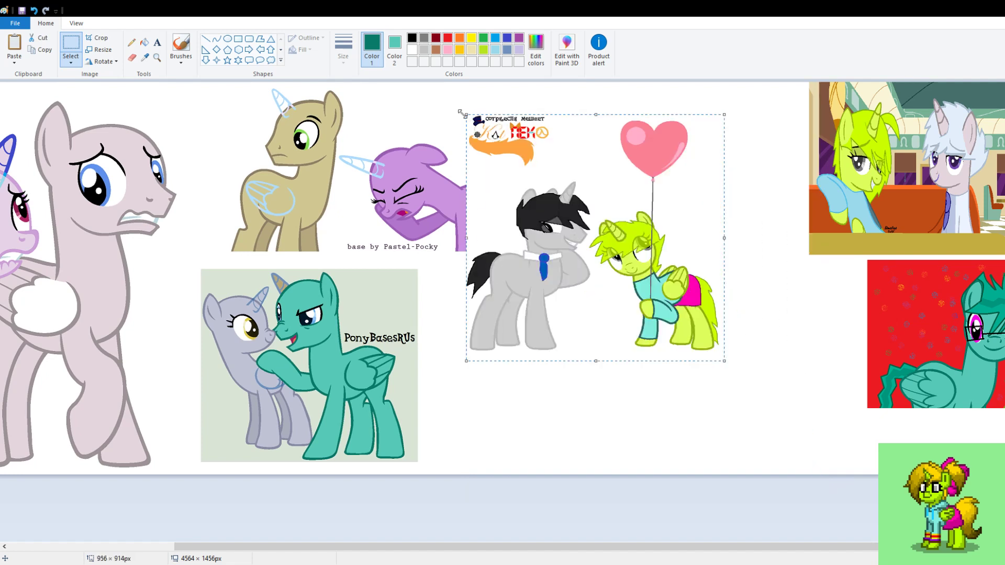
{"action": "left_click_drag", "start_coordinate": [466, 115], "coordinate": [490, 169]}
{"action": "left_click_drag", "start_coordinate": [587, 281], "coordinate": [719, 365]}
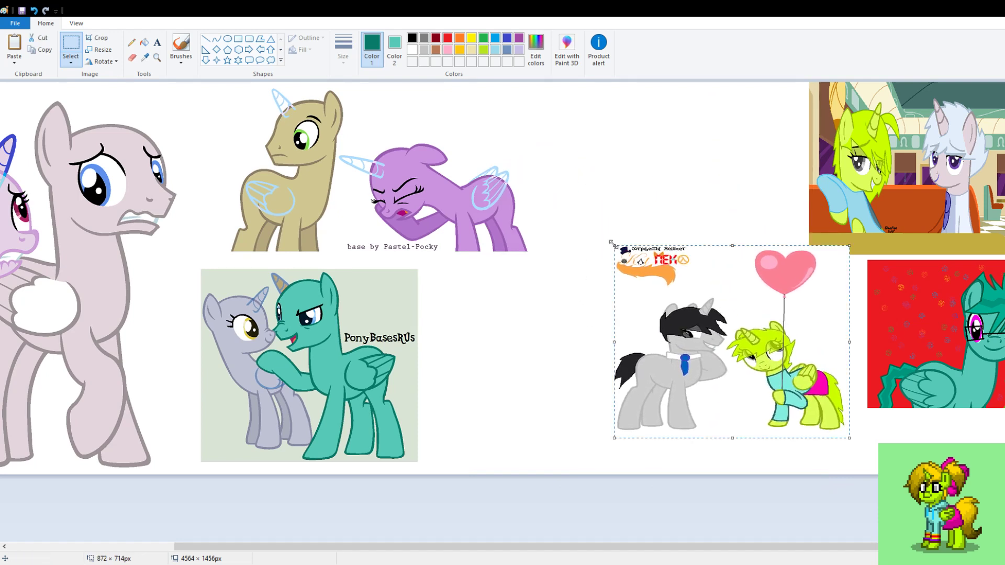
{"action": "left_click_drag", "start_coordinate": [613, 246], "coordinate": [664, 275]}
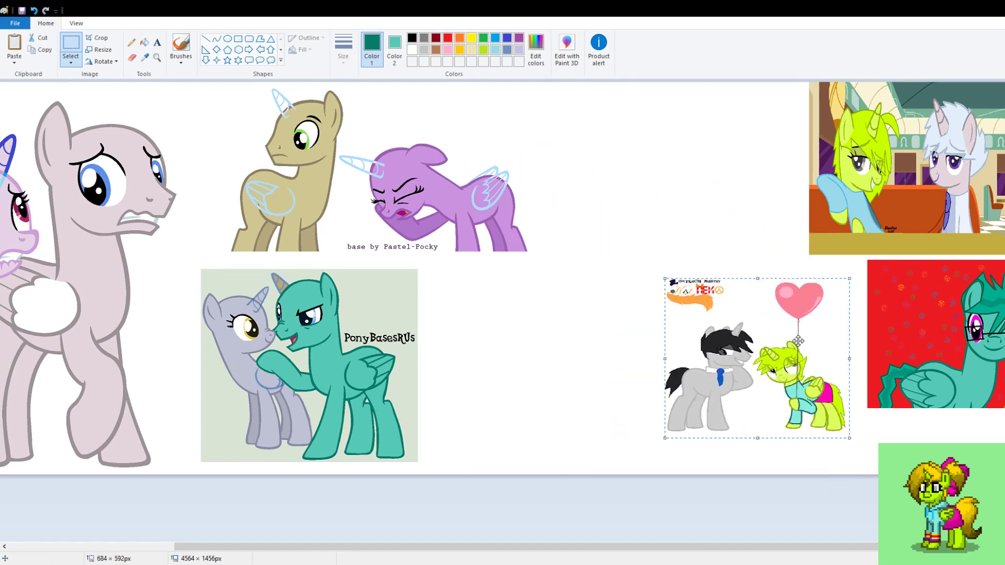
{"action": "left_click_drag", "start_coordinate": [795, 340], "coordinate": [807, 309]}
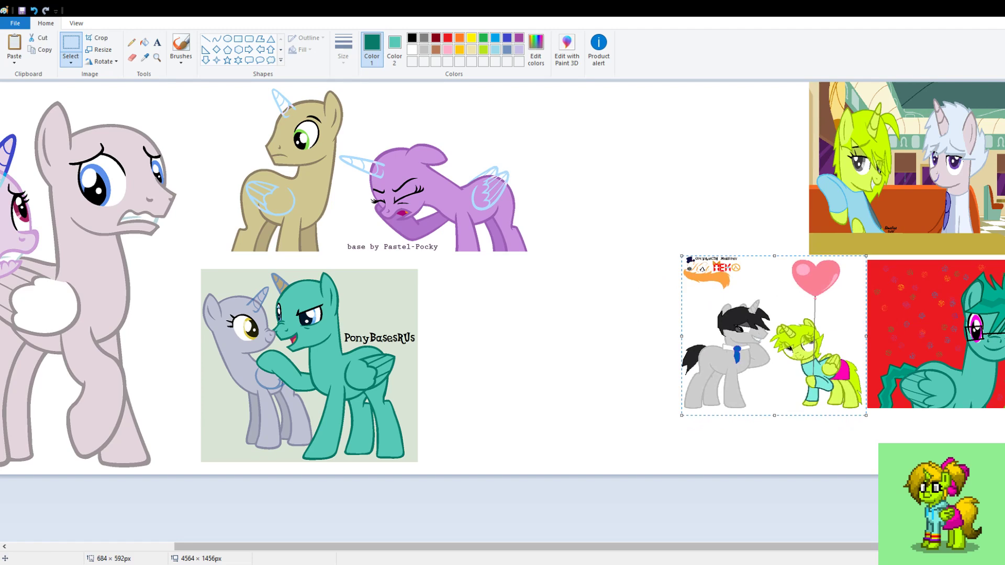
Step: Sample the gray pony's outline gray as Color 1 and its lighter body gray as Color 2
{"action": "left_click", "coordinate": [993, 559]}
{"action": "scroll", "coordinate": [474, 523], "scroll_direction": "down", "scroll_amount": 5}
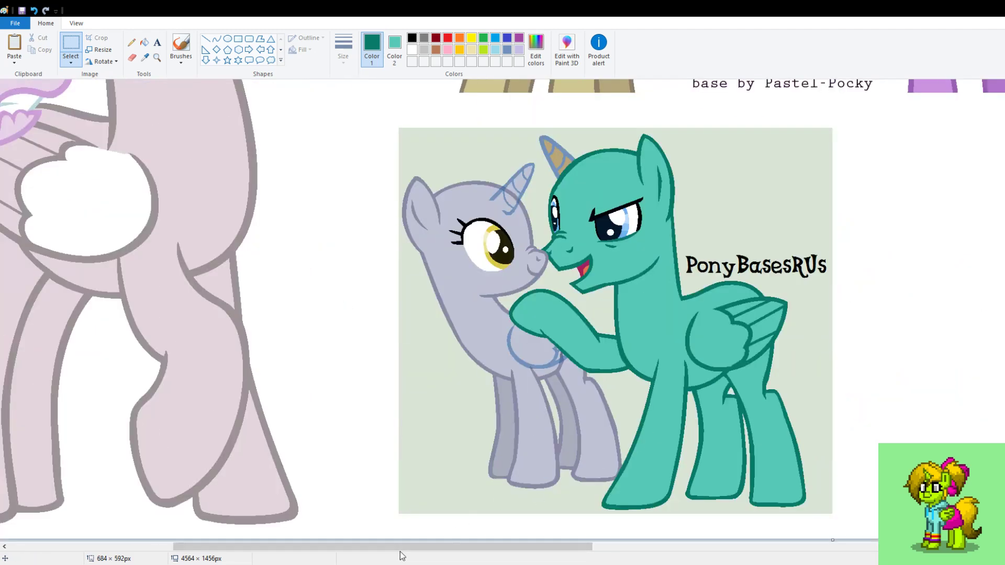
{"action": "left_click_drag", "start_coordinate": [457, 545], "coordinate": [853, 545]}
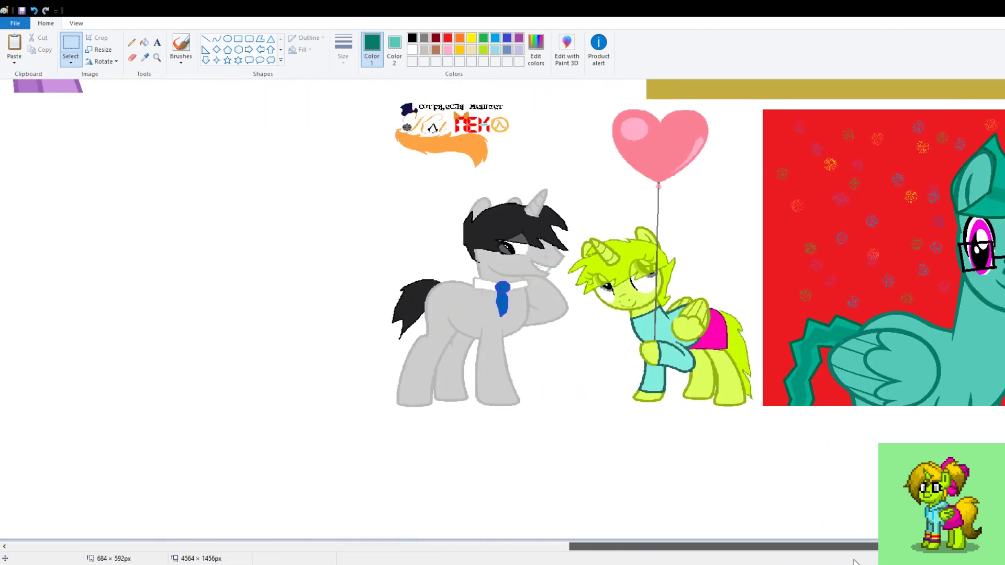
{"action": "left_click", "coordinate": [145, 57]}
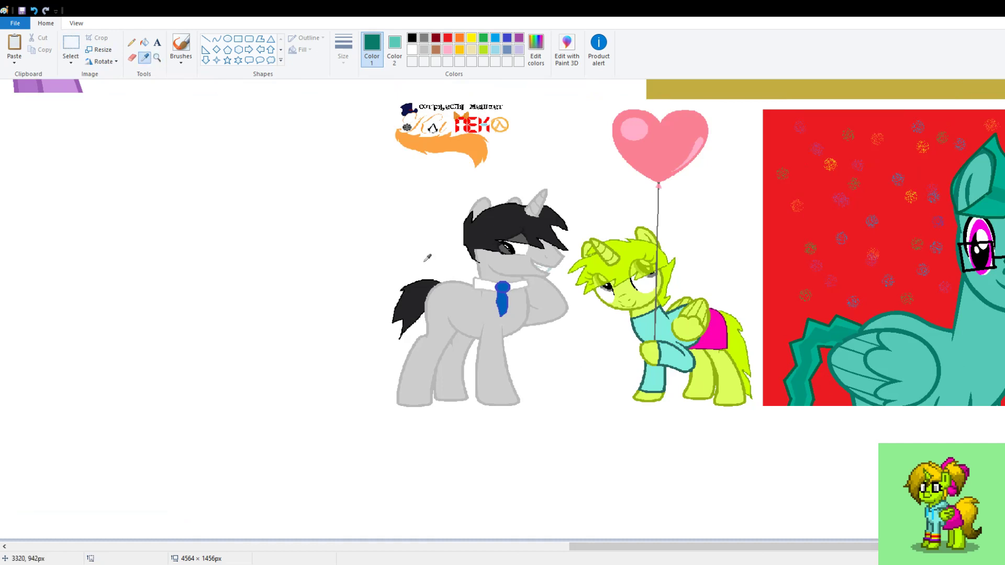
{"action": "key", "text": "ctrl+Page_Up"}
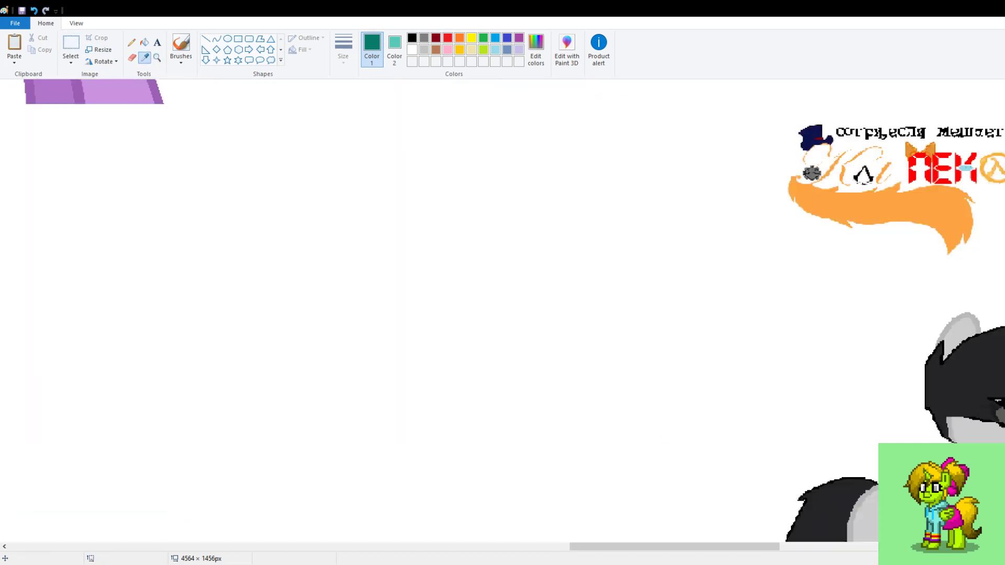
{"action": "scroll", "coordinate": [670, 416], "scroll_direction": "down", "scroll_amount": 2}
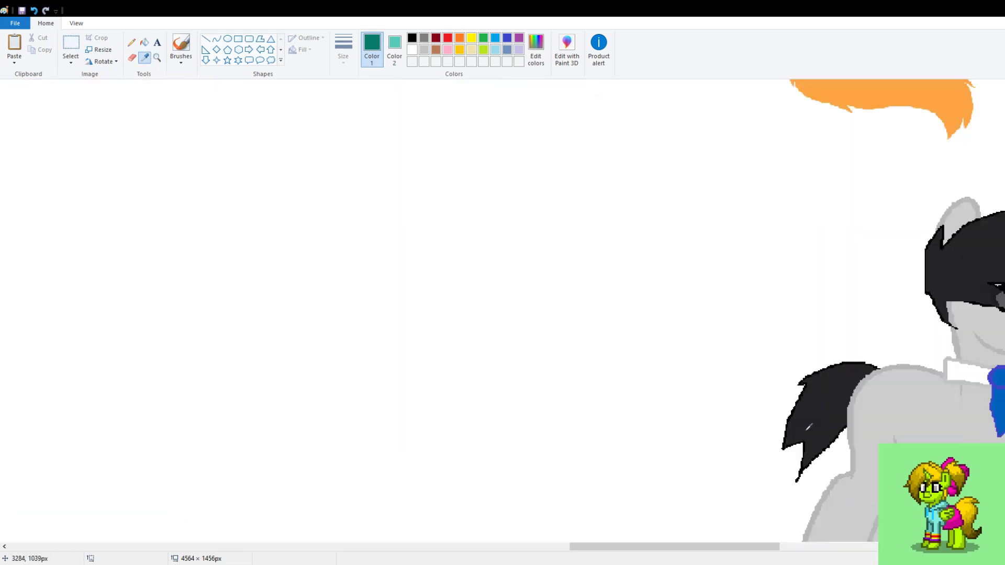
{"action": "left_click", "coordinate": [899, 363]}
{"action": "right_click", "coordinate": [924, 390]}
Step: Recolor the tan pony, filling its outline and nostril with the outline gray and its body with the lighter gray
{"action": "left_click_drag", "start_coordinate": [623, 549], "coordinate": [392, 498]}
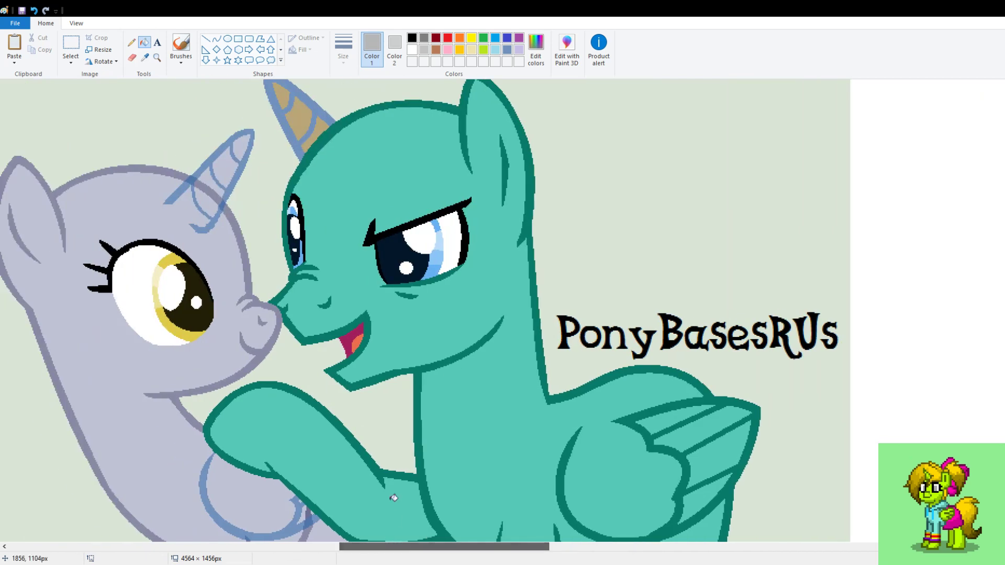
{"action": "scroll", "coordinate": [442, 359], "scroll_direction": "up", "scroll_amount": 8}
{"action": "scroll", "coordinate": [446, 356], "scroll_direction": "down", "scroll_amount": 2}
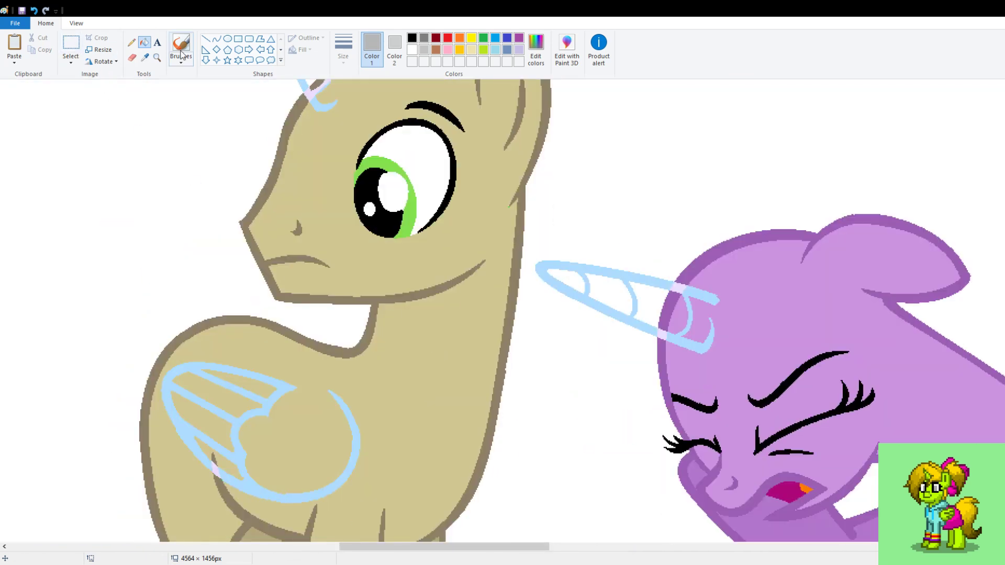
{"action": "left_click", "coordinate": [377, 297]}
{"action": "left_click", "coordinate": [377, 276]}
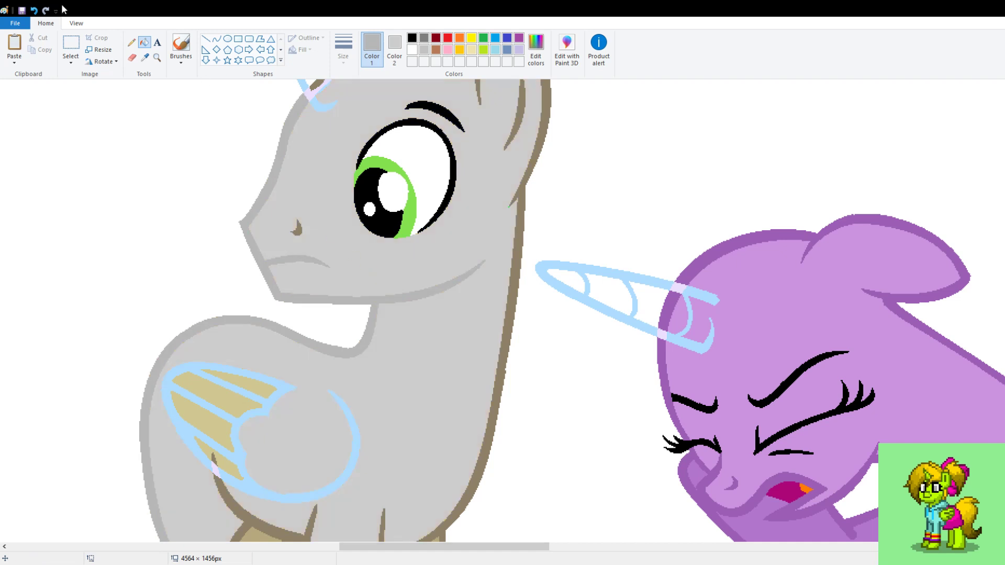
{"action": "left_click", "coordinate": [298, 229]}
Step: Fill the head outline crossing the horn base with outline gray and the area inside the head with lighter gray
{"action": "scroll", "coordinate": [301, 226], "scroll_direction": "up", "scroll_amount": 3}
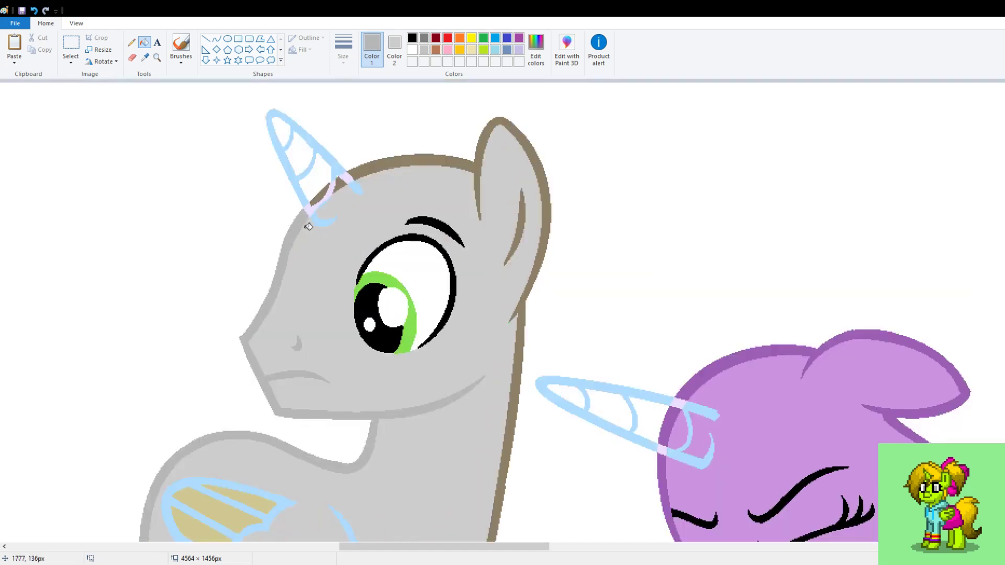
{"action": "left_click", "coordinate": [317, 199]}
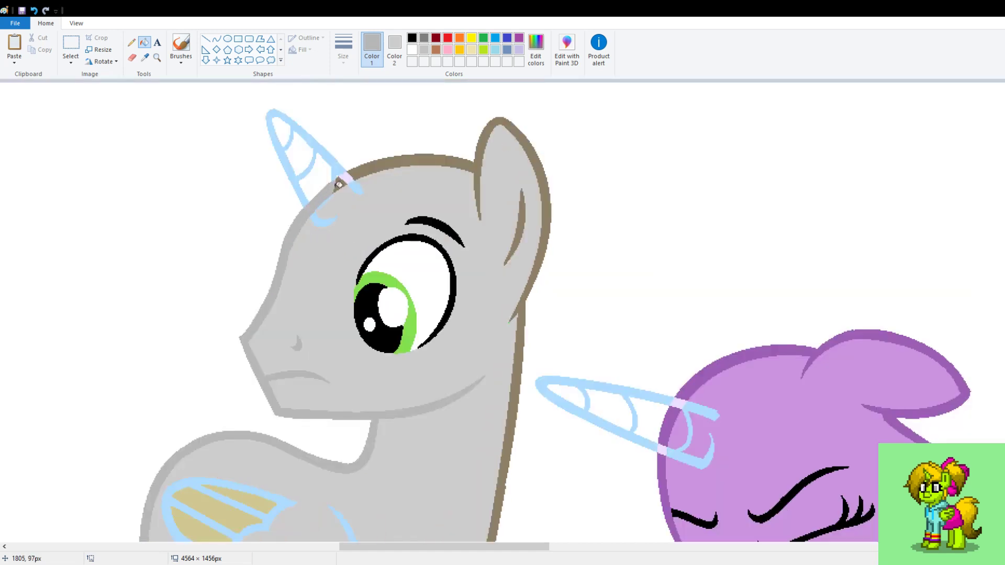
{"action": "left_click", "coordinate": [344, 178]}
{"action": "key", "text": "ctrl+Page_Up"}
{"action": "key", "text": "ctrl+Page_Up"}
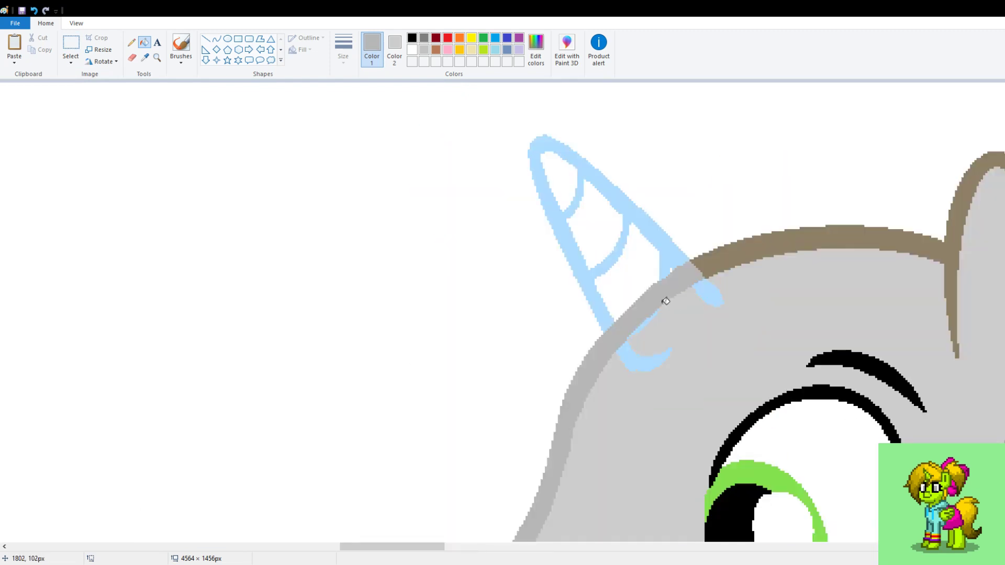
{"action": "left_click", "coordinate": [665, 301]}
Step: Fill the remaining brown outlines of the belly and legs with outline gray and the far leg with lighter gray
{"action": "left_click_drag", "start_coordinate": [418, 547], "coordinate": [468, 550]}
{"action": "scroll", "coordinate": [351, 375], "scroll_direction": "down", "scroll_amount": 5}
{"action": "scroll", "coordinate": [352, 375], "scroll_direction": "down", "scroll_amount": 5}
{"action": "scroll", "coordinate": [542, 410], "scroll_direction": "down", "scroll_amount": 5}
{"action": "left_click", "coordinate": [606, 375]}
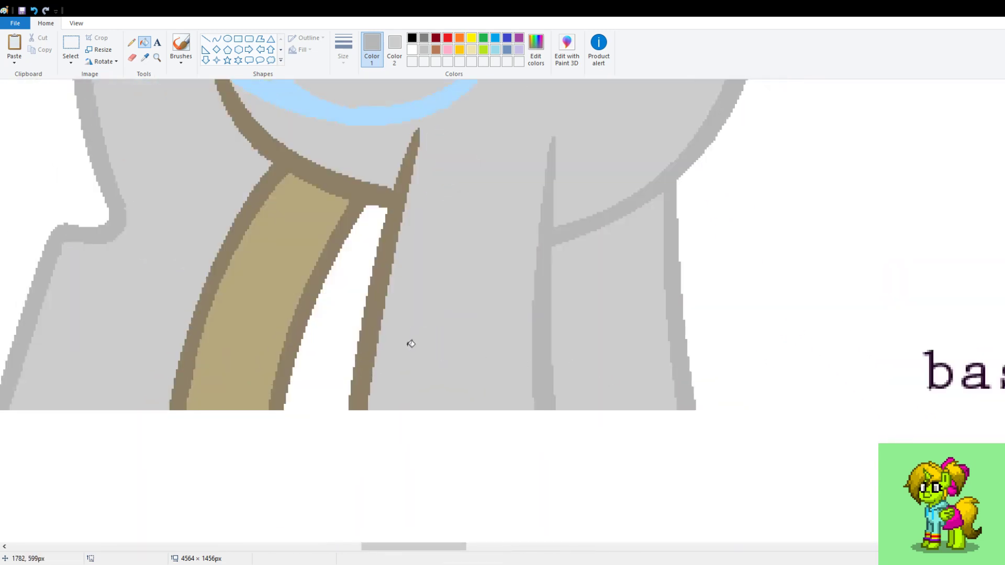
{"action": "left_click", "coordinate": [375, 343]}
{"action": "left_click", "coordinate": [259, 310]}
{"action": "scroll", "coordinate": [259, 310], "scroll_direction": "up", "scroll_amount": 5}
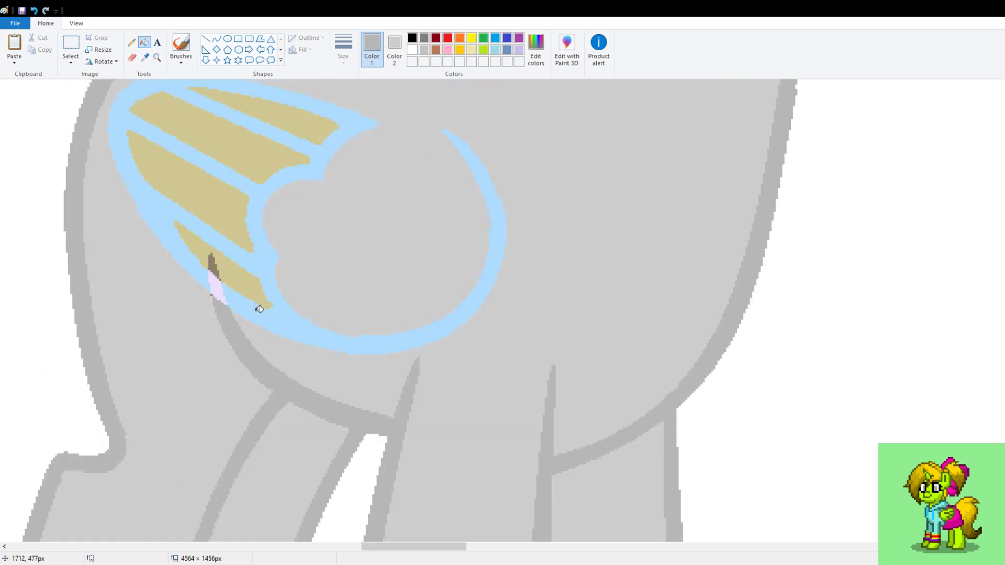
Step: Remove the blue wing from the gray pony's body, filling the wing with lighter gray and the crossing leg line with outline gray
{"action": "left_click", "coordinate": [219, 290]}
{"action": "left_click", "coordinate": [218, 266]}
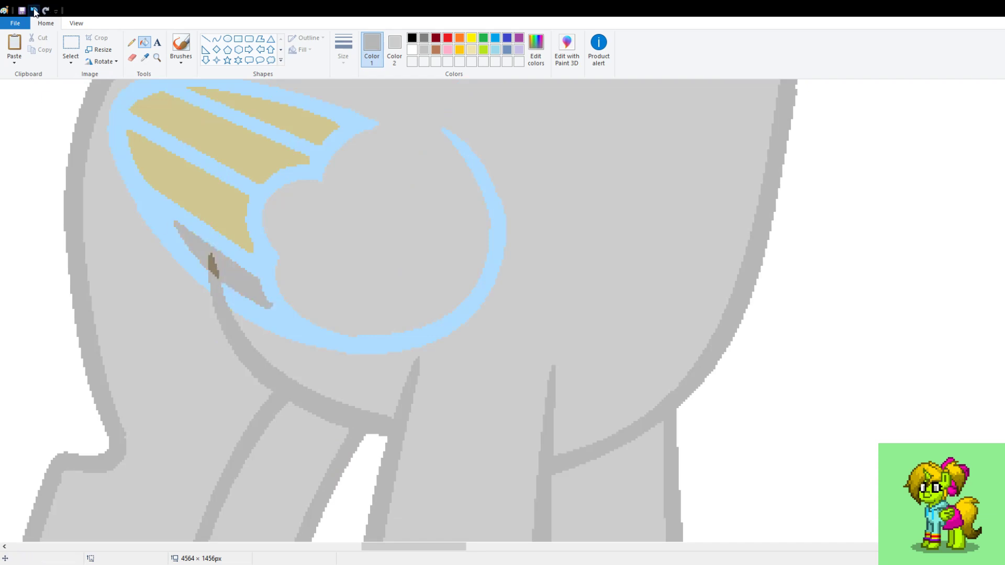
{"action": "left_click", "coordinate": [34, 11]}
{"action": "left_click", "coordinate": [212, 264]}
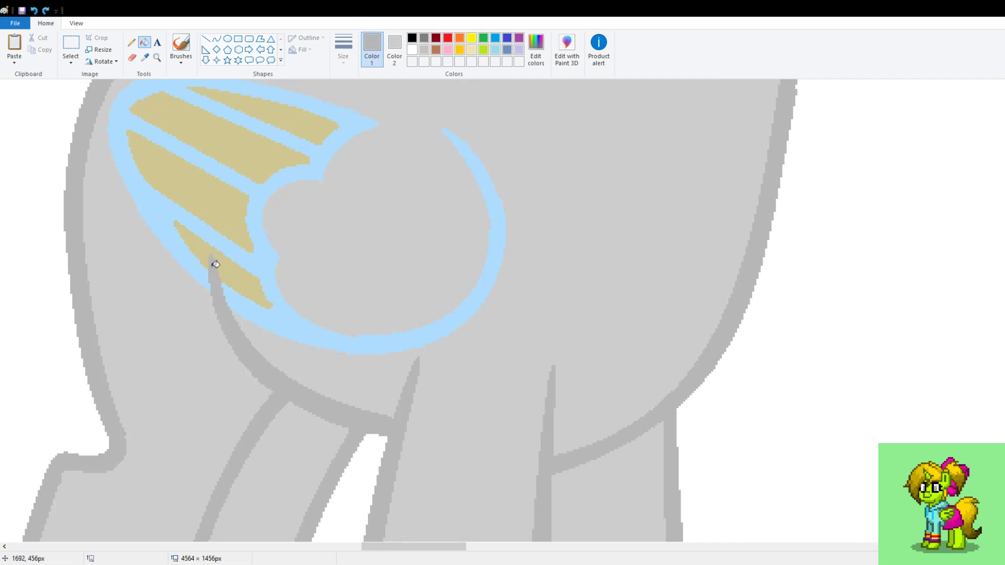
{"action": "left_click", "coordinate": [240, 300]}
{"action": "left_click", "coordinate": [246, 271]}
{"action": "left_click", "coordinate": [238, 228]}
{"action": "left_click", "coordinate": [239, 140]}
{"action": "left_click", "coordinate": [299, 121]}
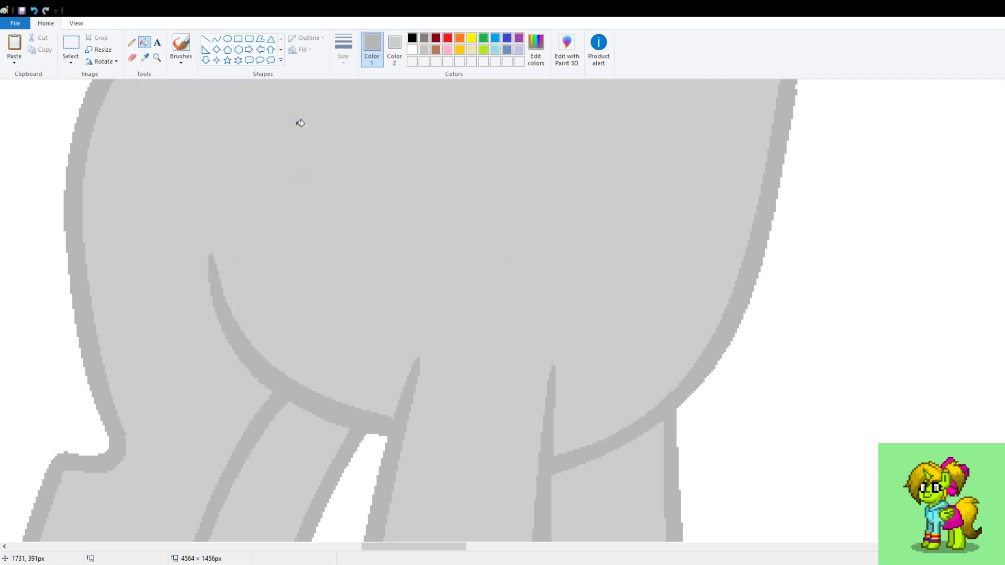
Step: Fill the blue horn base remnants inside the gray pony's head with the lighter body gray
{"action": "scroll", "coordinate": [352, 225], "scroll_direction": "up", "scroll_amount": 4}
{"action": "scroll", "coordinate": [446, 254], "scroll_direction": "down", "scroll_amount": 10}
{"action": "scroll", "coordinate": [467, 267], "scroll_direction": "up", "scroll_amount": 8}
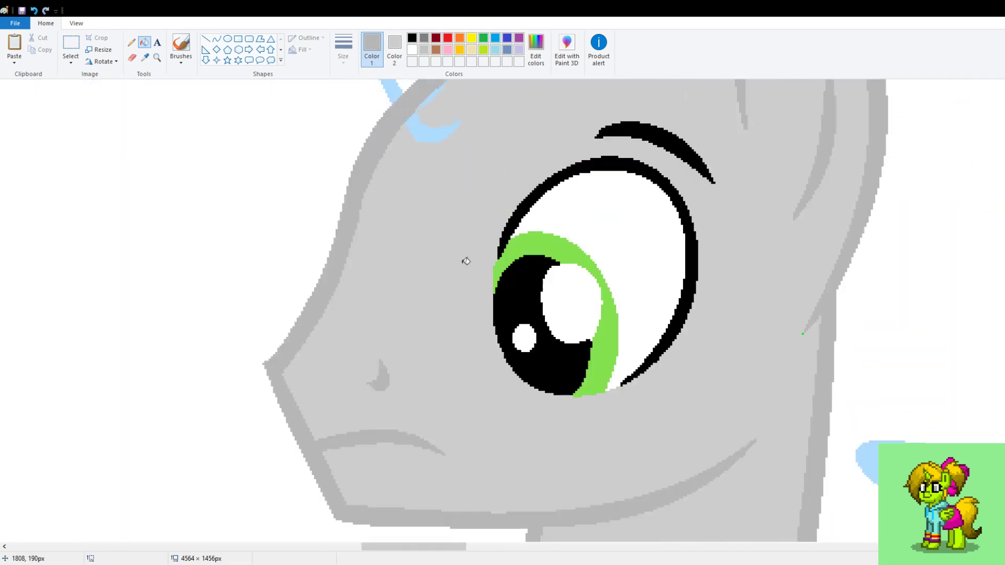
{"action": "left_click", "coordinate": [501, 286]}
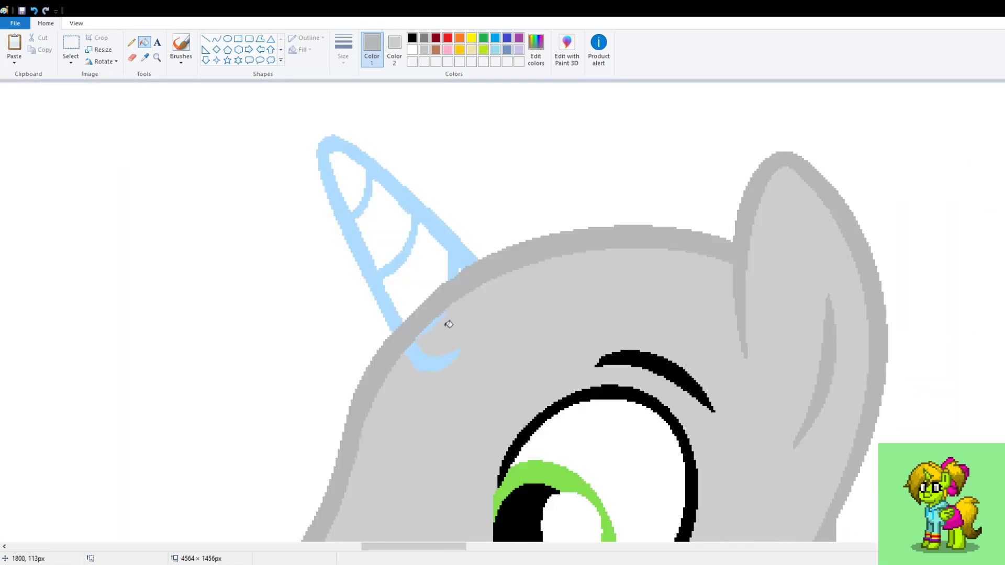
{"action": "left_click", "coordinate": [417, 354]}
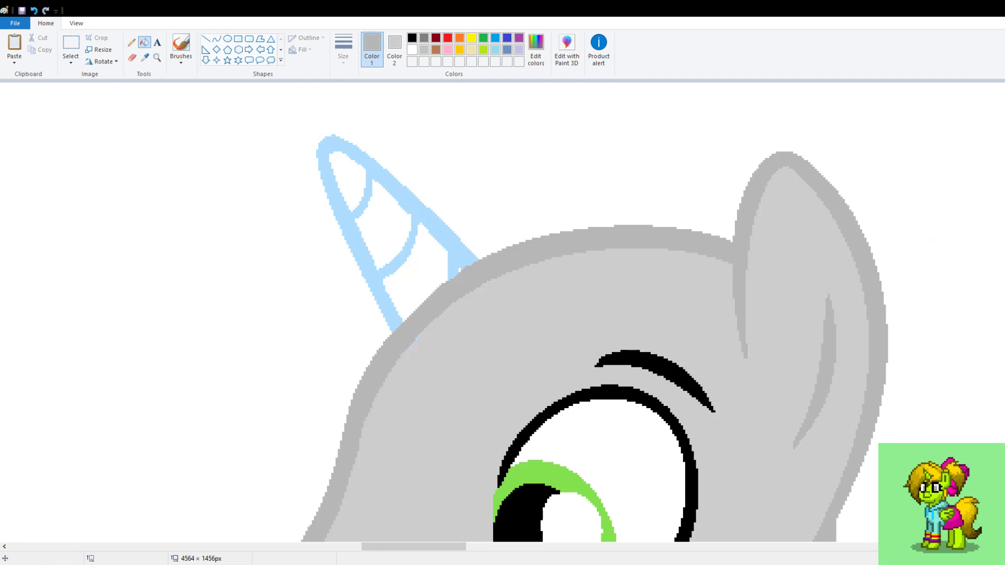
{"action": "left_click", "coordinate": [995, 558]}
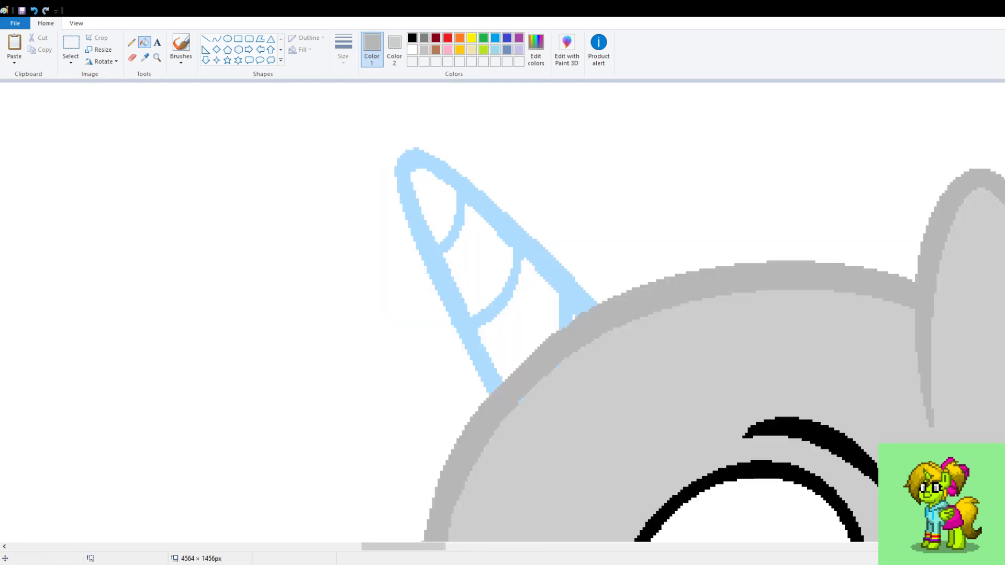
{"action": "scroll", "coordinate": [836, 446], "scroll_direction": "up", "scroll_amount": 2, "text": "ctrl"}
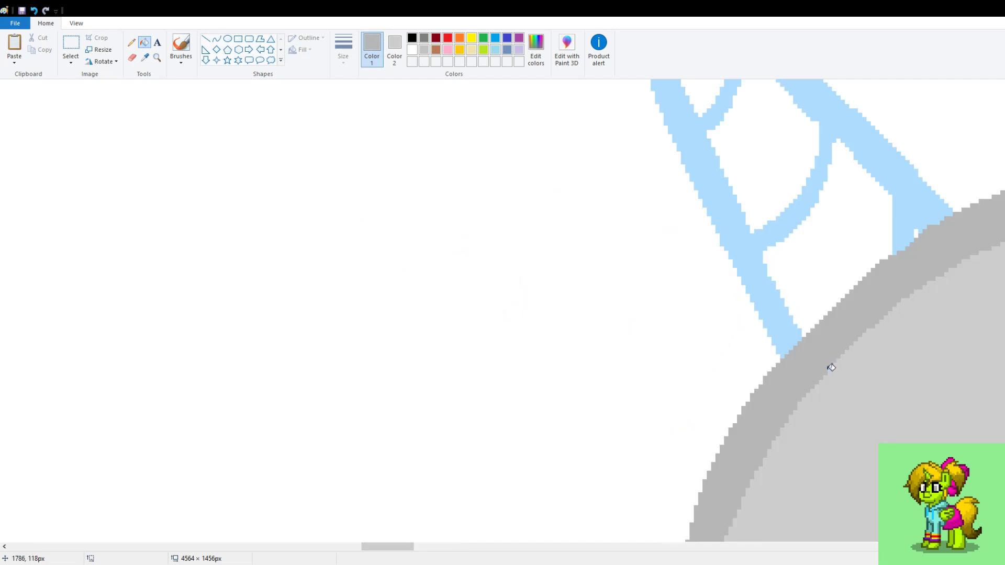
{"action": "scroll", "coordinate": [750, 414], "scroll_direction": "down", "scroll_amount": 4}
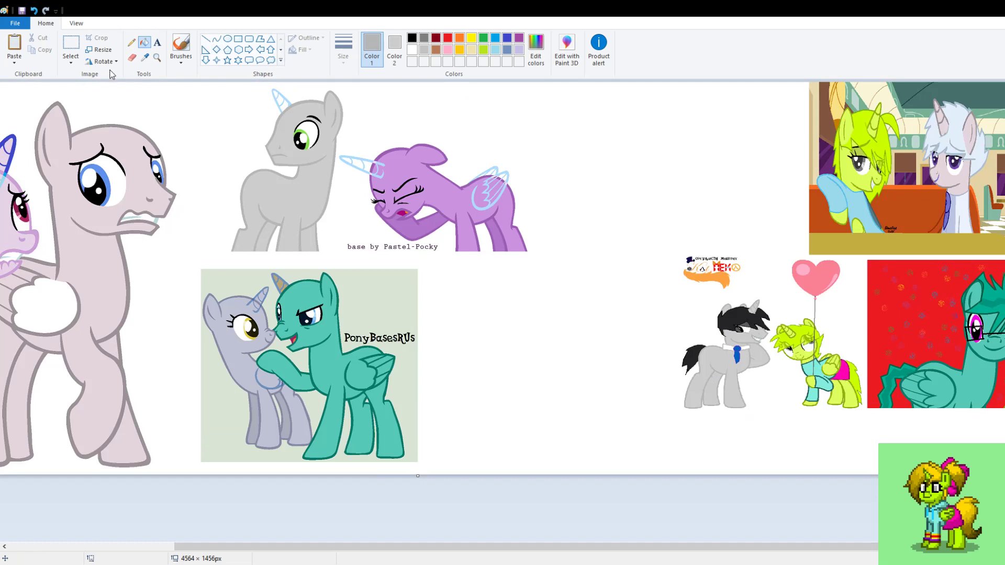
Step: Sample the pale green background of the PonyBasesRUs picture as Color 1 and set Color 2 to white
{"action": "left_click", "coordinate": [144, 57]}
{"action": "left_click", "coordinate": [405, 305]}
{"action": "left_click", "coordinate": [394, 49]}
{"action": "left_click", "coordinate": [411, 51]}
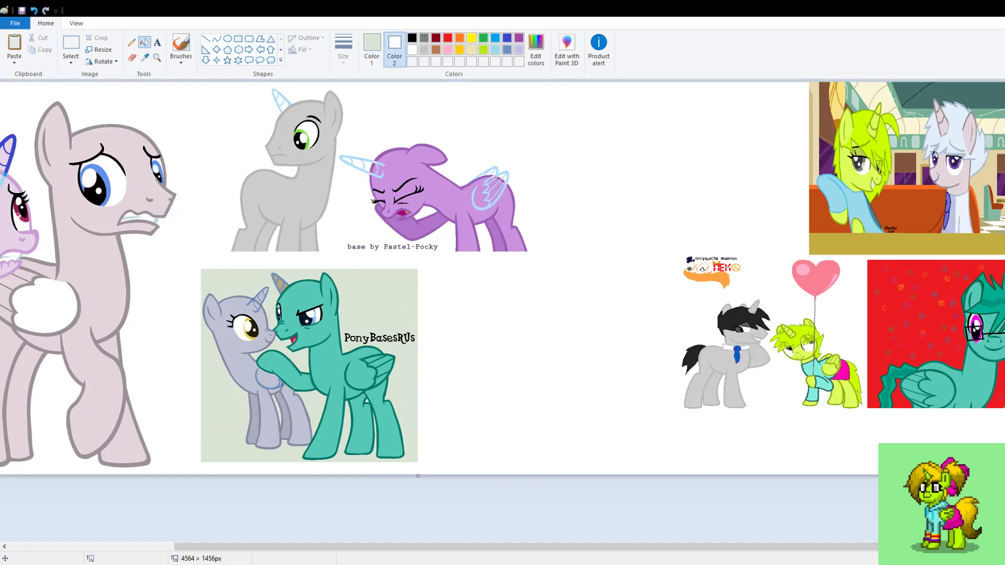
Step: Erase the teal pony's horn by filling it with the pale green background color and the gray pony's horn with white
{"action": "scroll", "coordinate": [908, 440], "scroll_direction": "up", "scroll_amount": 5}
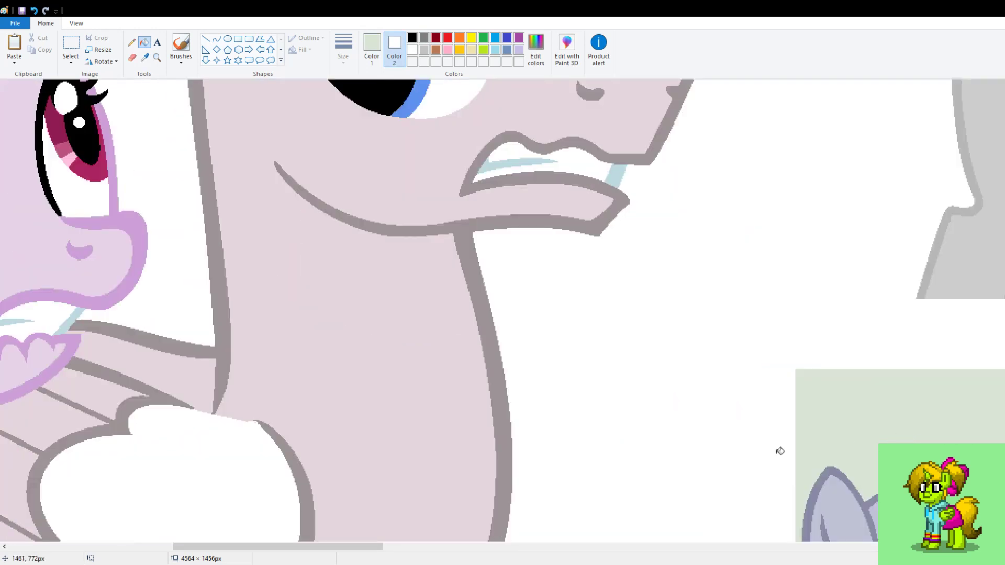
{"action": "left_click_drag", "start_coordinate": [353, 547], "coordinate": [435, 547]}
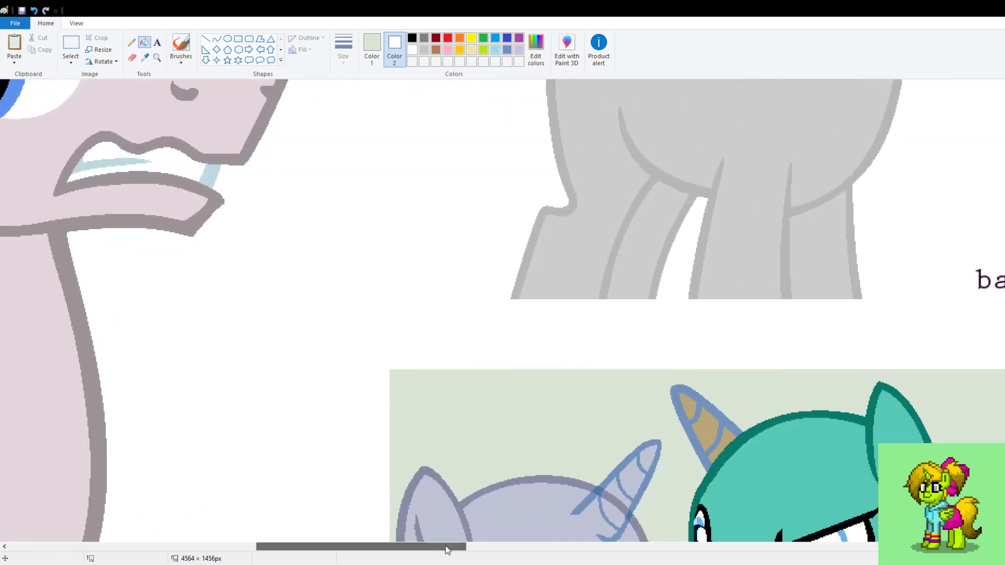
{"action": "left_click", "coordinate": [721, 413]}
{"action": "left_click", "coordinate": [719, 441]}
{"action": "left_click", "coordinate": [711, 424]}
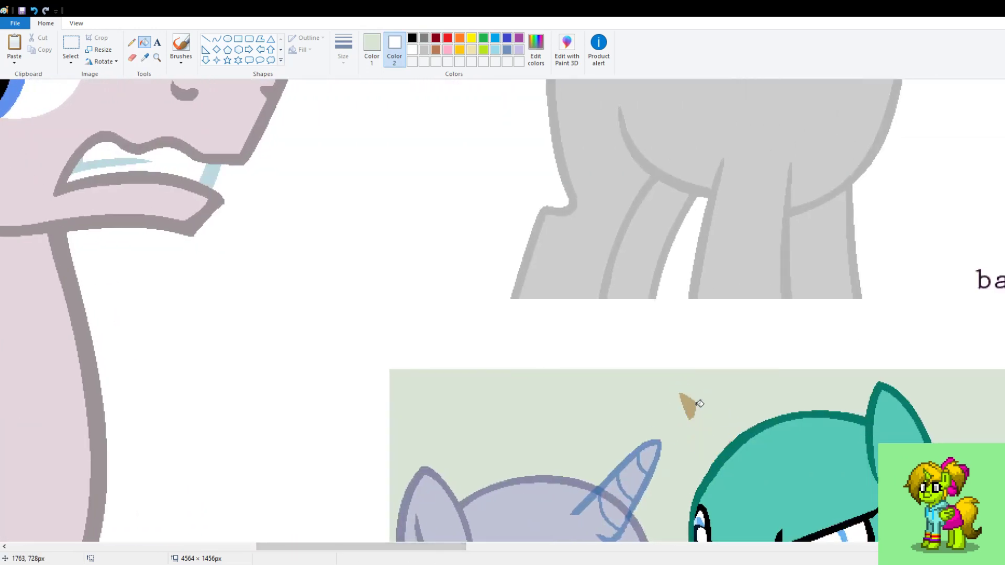
{"action": "left_click", "coordinate": [688, 402]}
{"action": "scroll", "coordinate": [743, 419], "scroll_direction": "up", "scroll_amount": 8}
{"action": "left_click", "coordinate": [741, 159]}
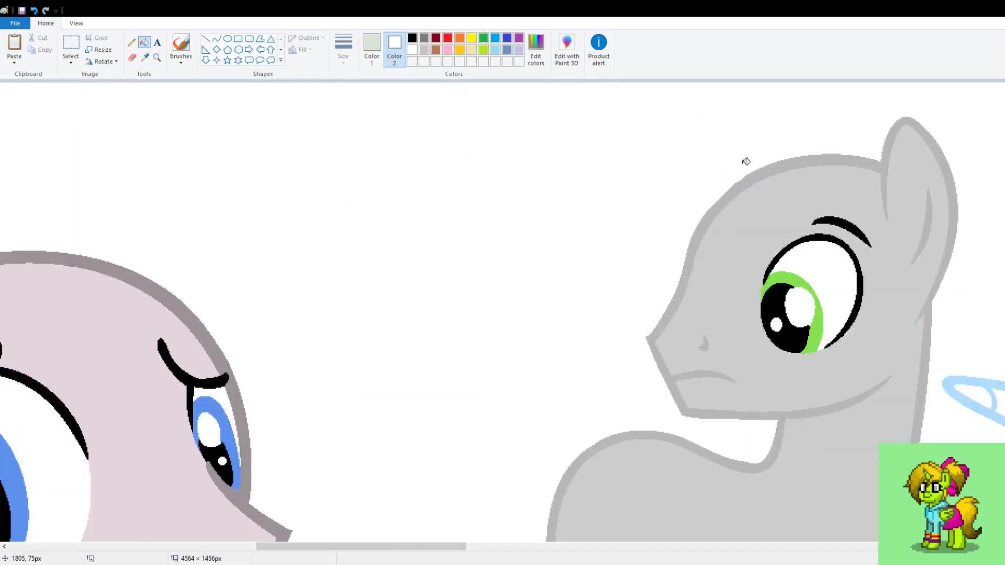
Step: Examine the recolored gray and teal ponies beside the remaining uncolored bases
{"action": "scroll", "coordinate": [730, 162], "scroll_direction": "down", "scroll_amount": 6}
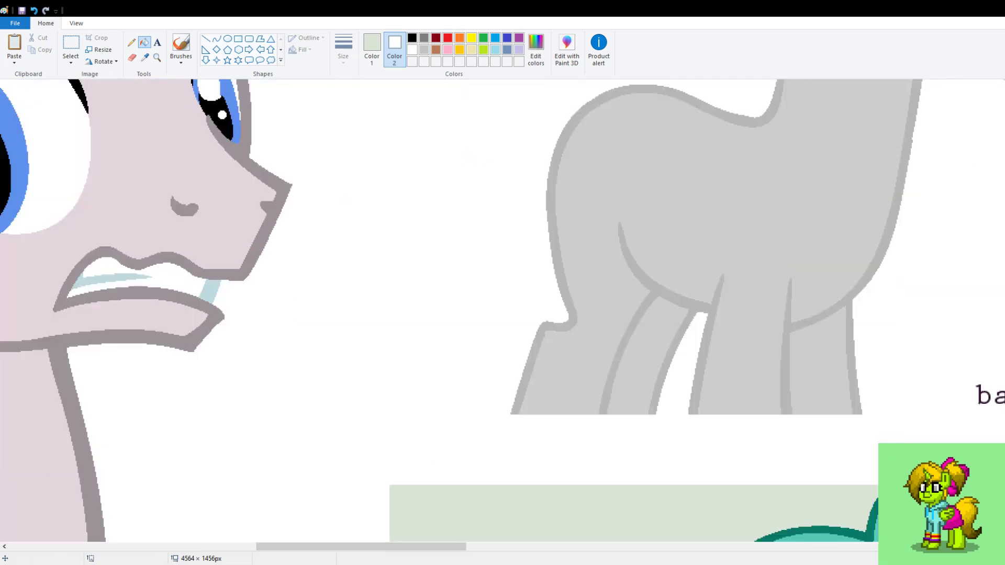
{"action": "key", "text": "ctrl+Page_Down"}
{"action": "scroll", "coordinate": [502, 314], "scroll_direction": "down", "scroll_amount": 3}
{"action": "scroll", "coordinate": [502, 313], "scroll_direction": "up", "scroll_amount": 2}
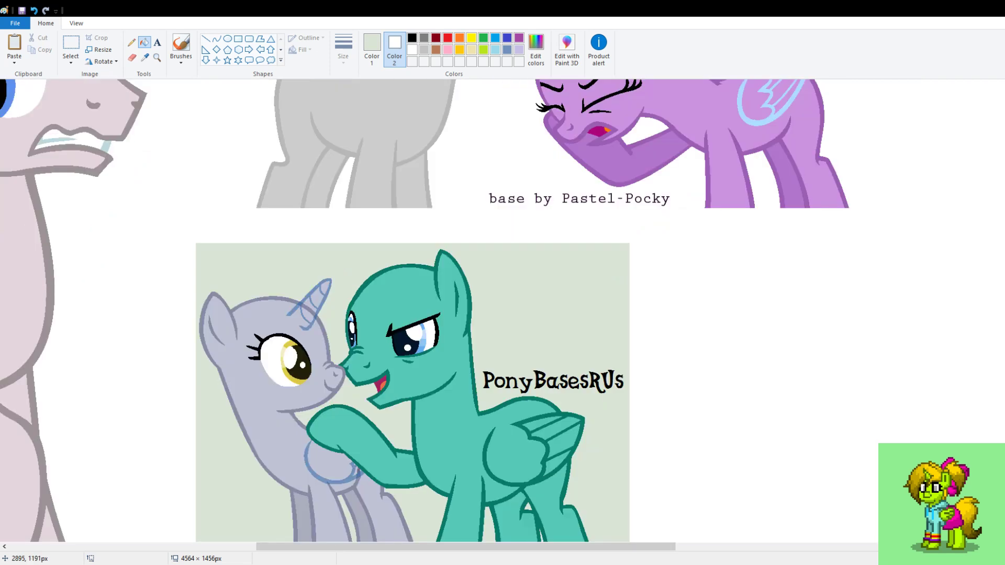
{"action": "scroll", "coordinate": [503, 314], "scroll_direction": "down", "scroll_amount": 2}
{"action": "scroll", "coordinate": [857, 449], "scroll_direction": "up", "scroll_amount": 6}
{"action": "scroll", "coordinate": [856, 448], "scroll_direction": "down", "scroll_amount": 2}
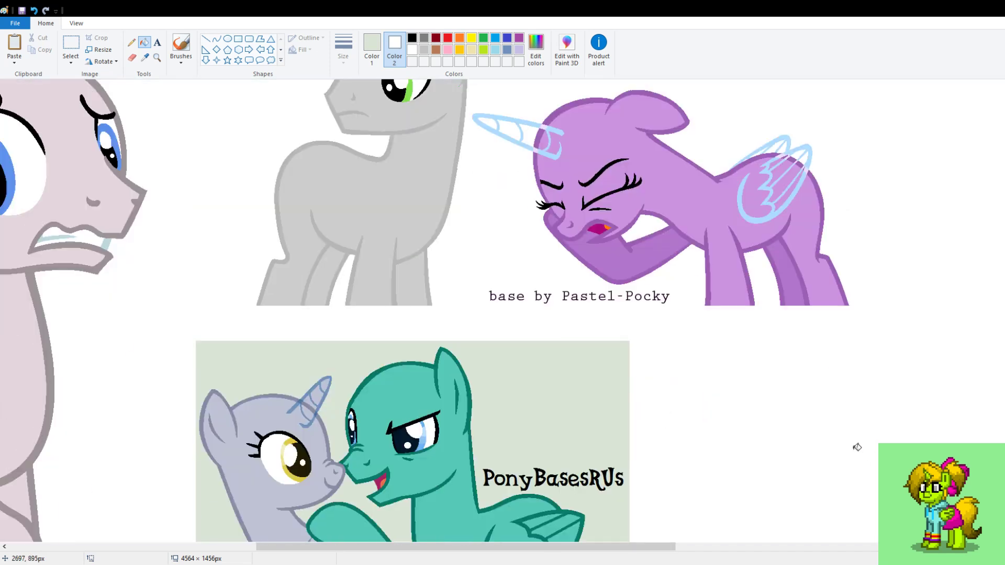
{"action": "scroll", "coordinate": [853, 448], "scroll_direction": "up", "scroll_amount": 2}
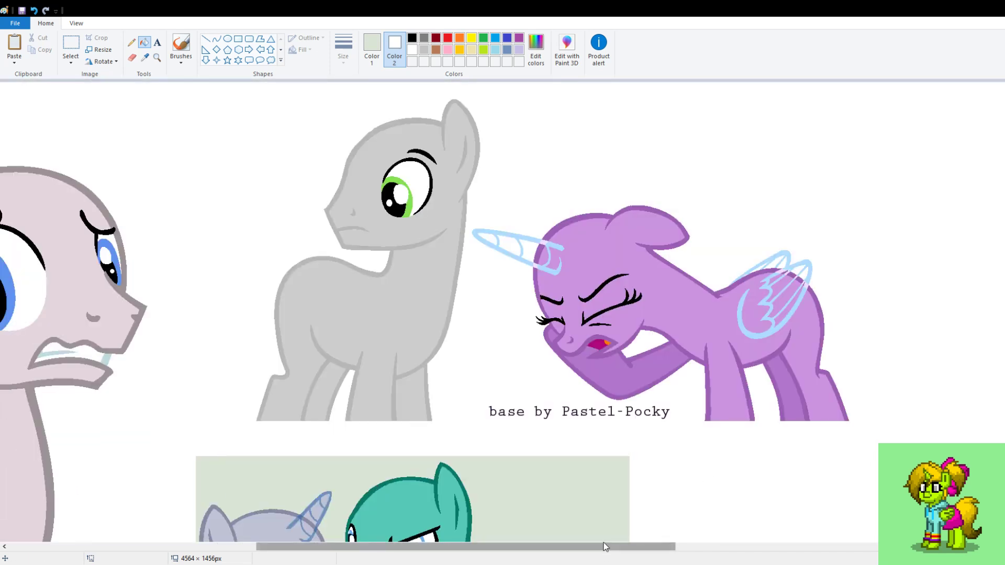
Step: Sample magenta from the reference pictures as Color 1 and set Color 2 to black
{"action": "left_click_drag", "start_coordinate": [607, 547], "coordinate": [787, 561]}
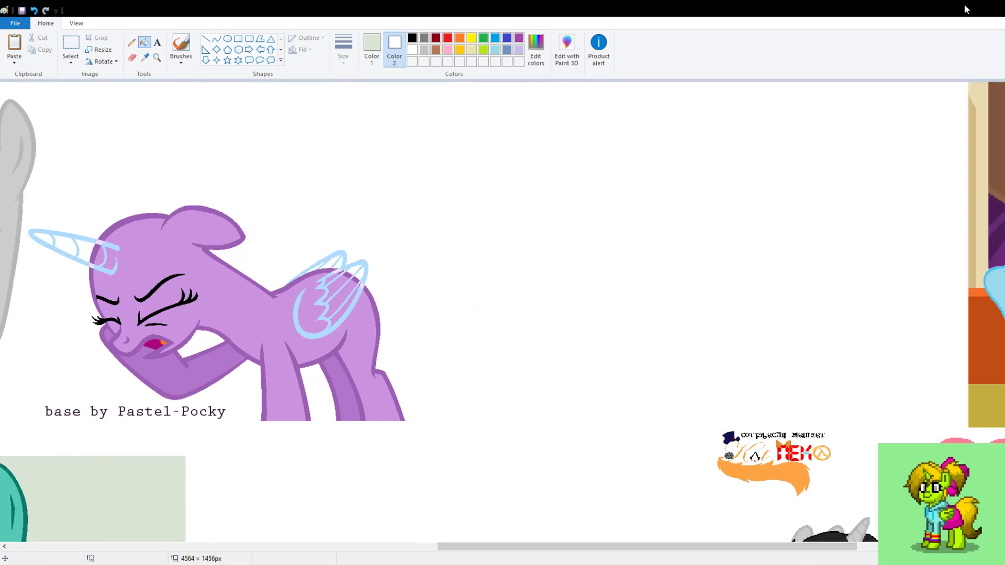
{"action": "scroll", "coordinate": [655, 162], "scroll_direction": "down", "scroll_amount": 6}
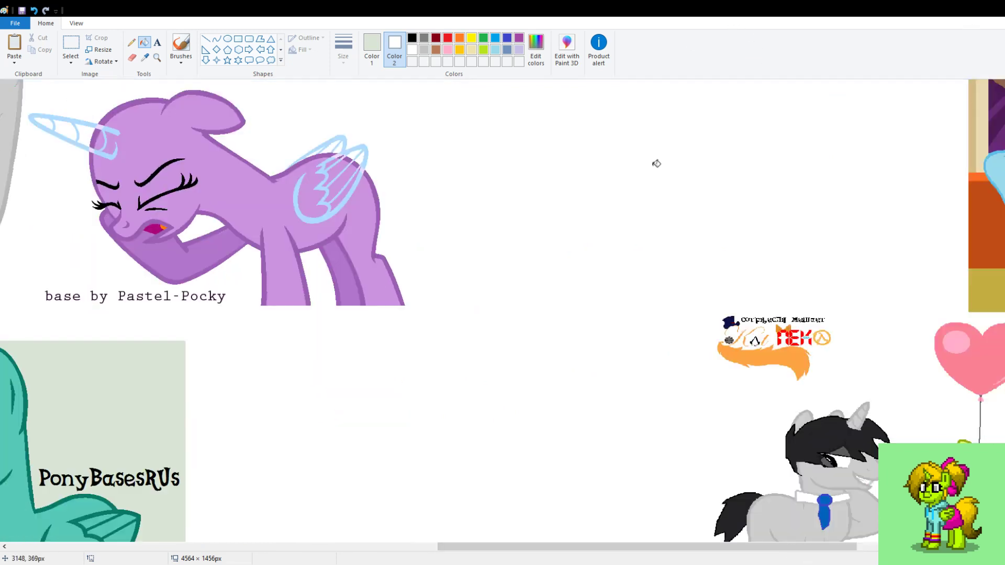
{"action": "left_click_drag", "start_coordinate": [663, 547], "coordinate": [856, 548]}
{"action": "left_click_drag", "start_coordinate": [875, 404], "coordinate": [875, 403]}
{"action": "key", "text": "ctrl+Page_Up"}
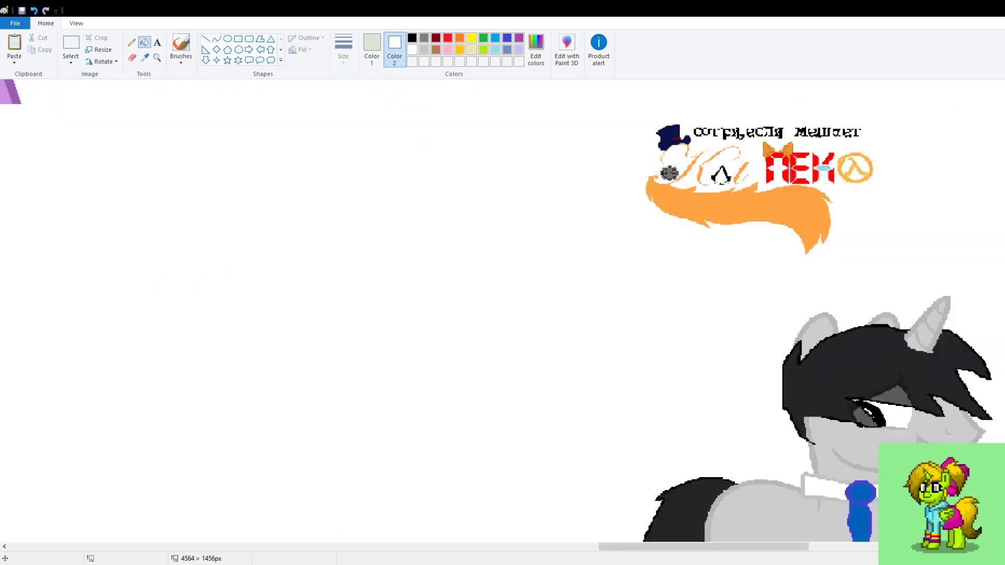
{"action": "scroll", "coordinate": [710, 485], "scroll_direction": "down", "scroll_amount": 6}
{"action": "left_click_drag", "start_coordinate": [622, 545], "coordinate": [834, 547]}
{"action": "left_click", "coordinate": [145, 57]}
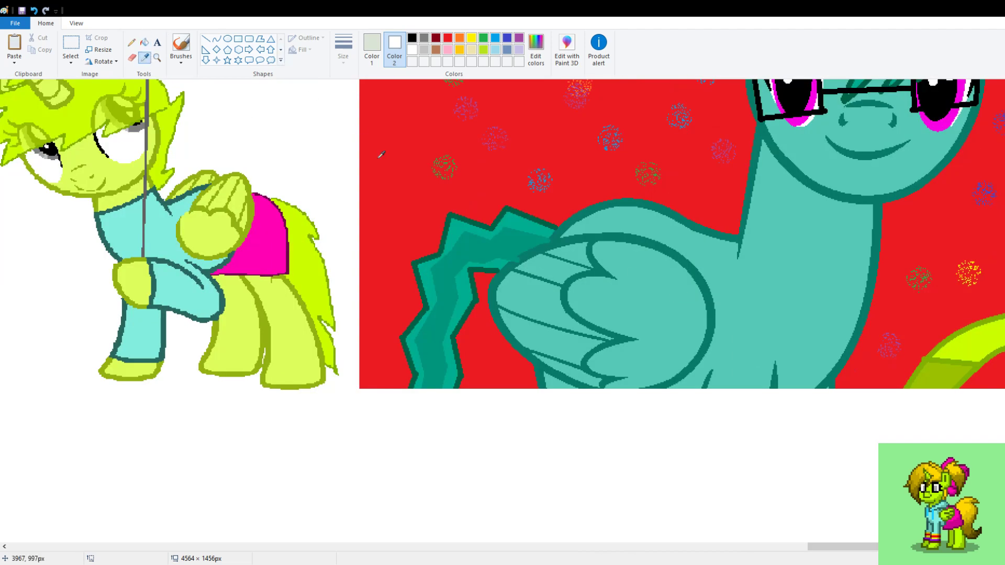
{"action": "scroll", "coordinate": [831, 305], "scroll_direction": "up", "scroll_amount": 4}
{"action": "left_click", "coordinate": [276, 491]}
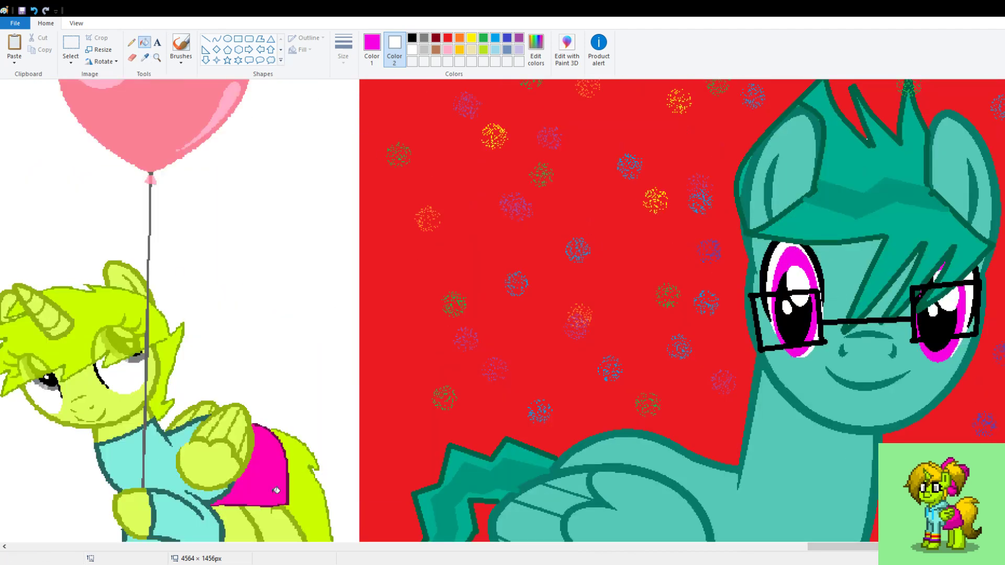
{"action": "left_click_drag", "start_coordinate": [837, 547], "coordinate": [658, 547]}
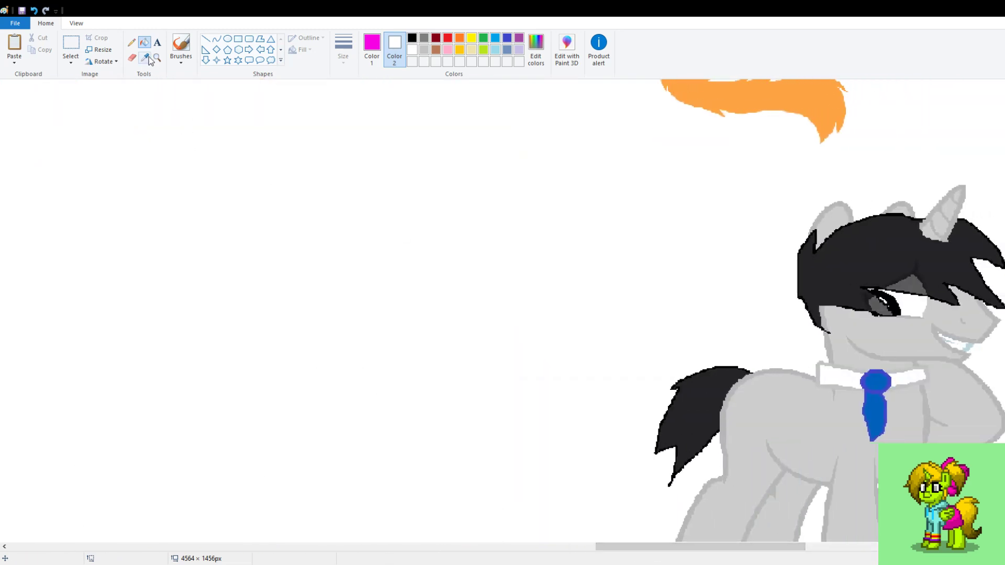
{"action": "left_click", "coordinate": [413, 38]}
Step: Sample two purples from the eye of the white-maned pony in the diner picture as Color 1 and Color 2
{"action": "left_click_drag", "start_coordinate": [724, 547], "coordinate": [901, 550]}
{"action": "scroll", "coordinate": [859, 342], "scroll_direction": "up", "scroll_amount": 8}
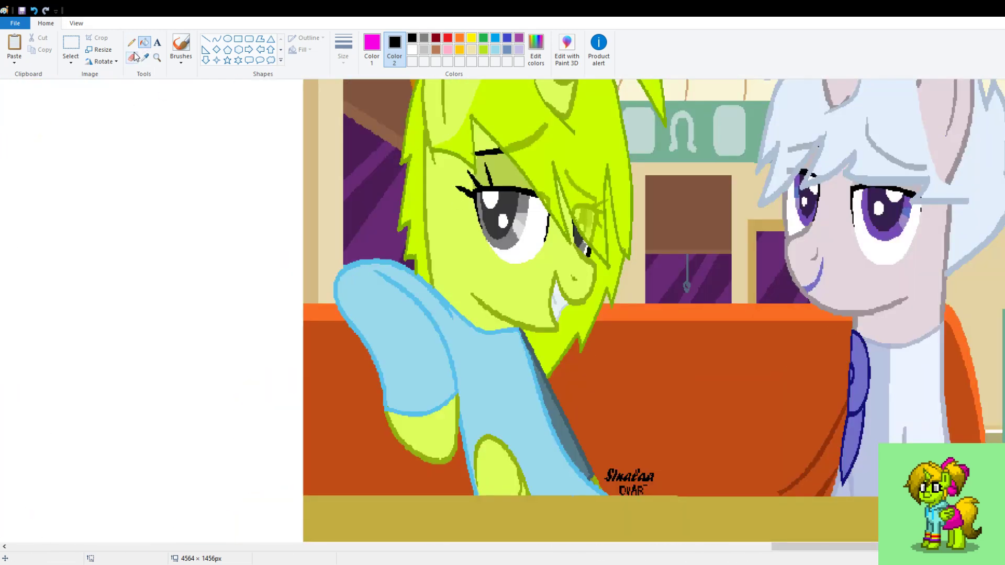
{"action": "left_click", "coordinate": [145, 57]}
{"action": "left_click", "coordinate": [876, 230]}
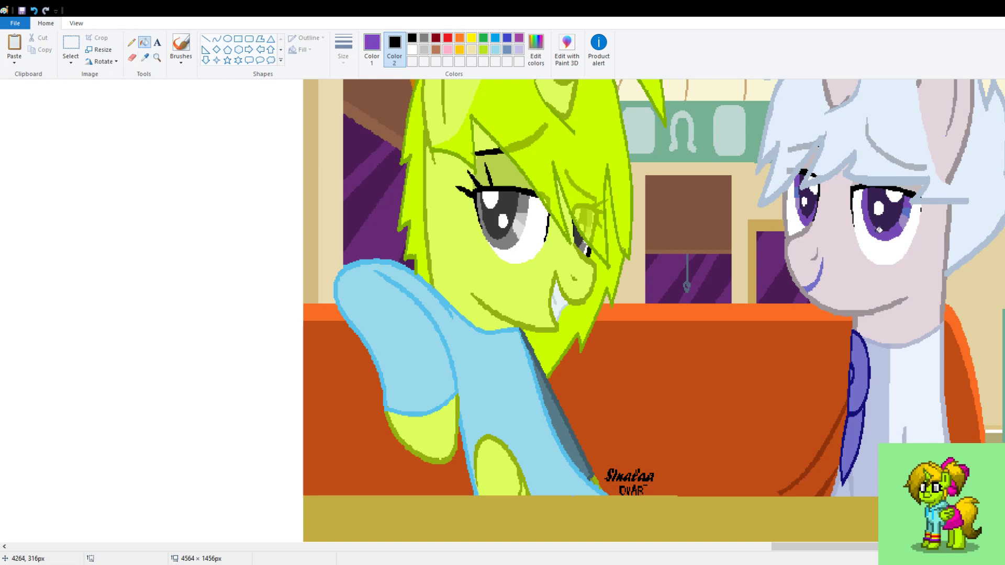
{"action": "left_click", "coordinate": [145, 58]}
{"action": "right_click", "coordinate": [888, 234]}
{"action": "scroll", "coordinate": [858, 238], "scroll_direction": "down", "scroll_amount": 10}
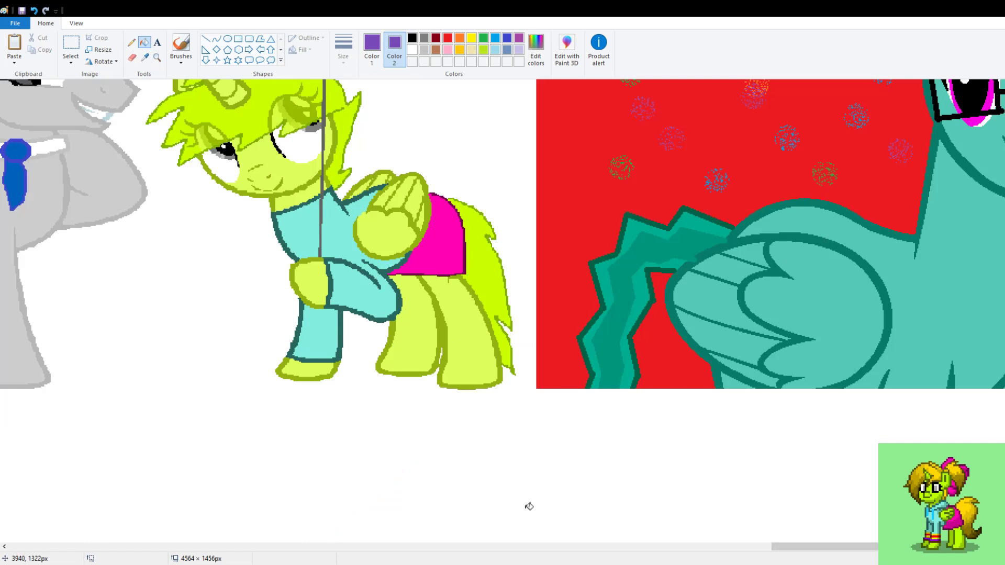
{"action": "scroll", "coordinate": [867, 547], "scroll_direction": "right", "scroll_amount": 3}
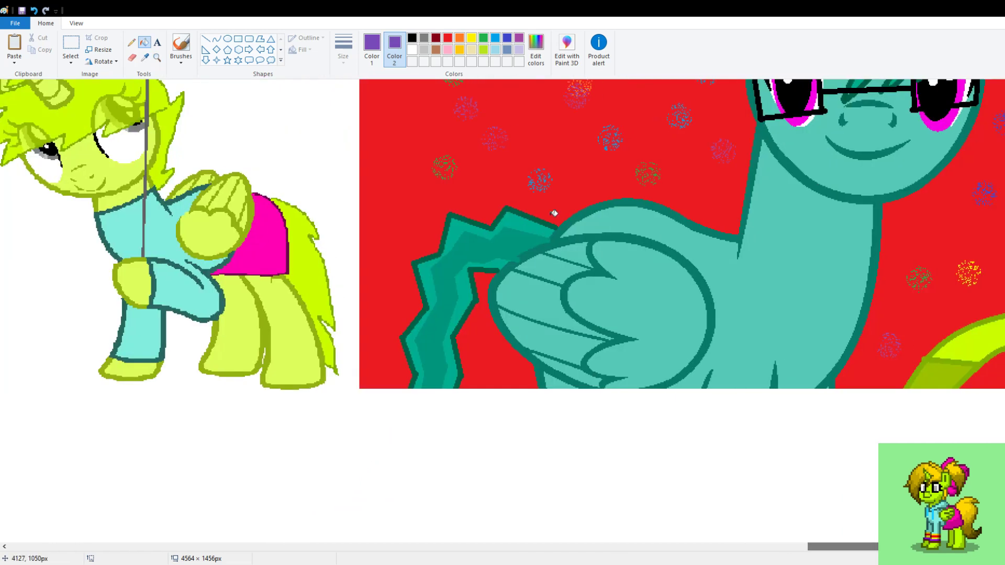
Step: Sample magenta from the glasses-wearing teal pony's eye as Color 1 and fill the bald teal base pony's irises with it
{"action": "left_click", "coordinate": [145, 57]}
{"action": "scroll", "coordinate": [834, 272], "scroll_direction": "up", "scroll_amount": 5}
{"action": "left_click", "coordinate": [809, 295]}
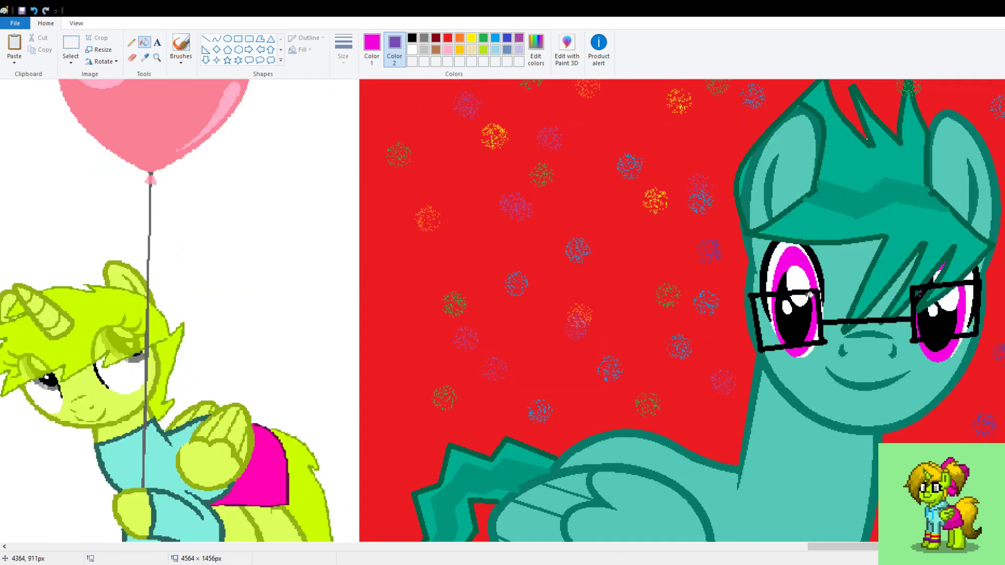
{"action": "key", "text": "ctrl+Page_Down"}
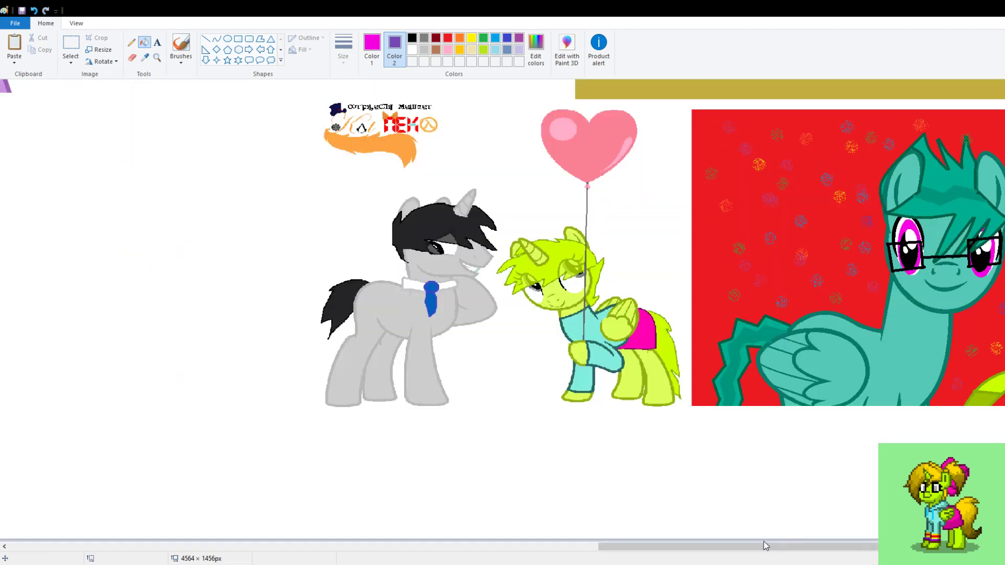
{"action": "left_click_drag", "start_coordinate": [764, 546], "coordinate": [437, 546]}
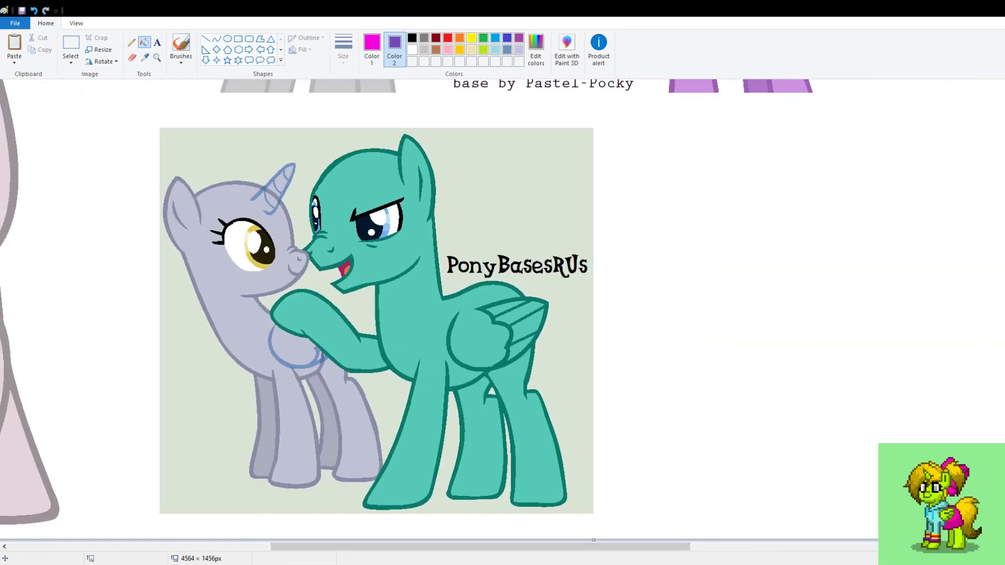
{"action": "scroll", "coordinate": [502, 314], "scroll_direction": "up", "scroll_amount": 2}
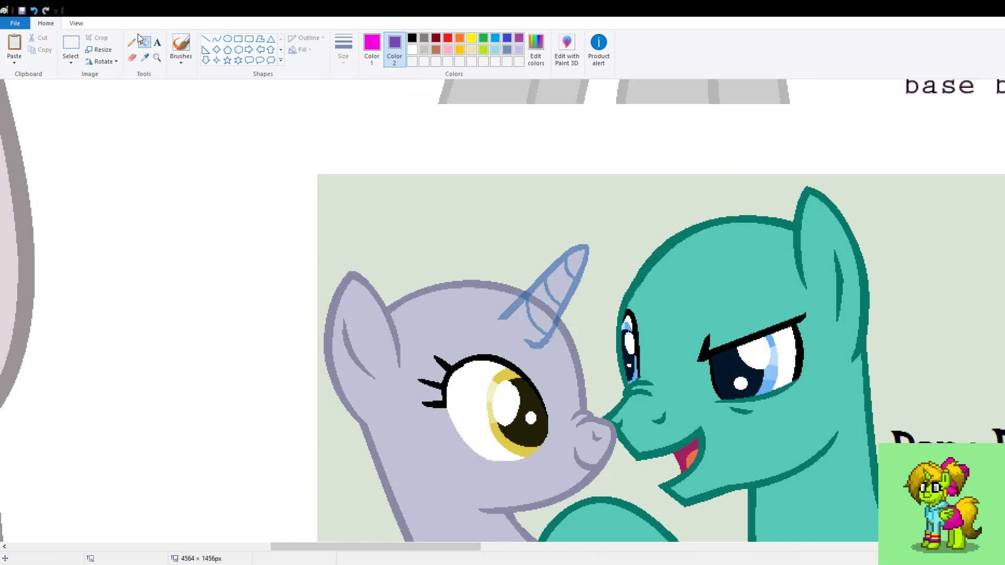
{"action": "left_click", "coordinate": [775, 341]}
{"action": "left_click", "coordinate": [774, 357]}
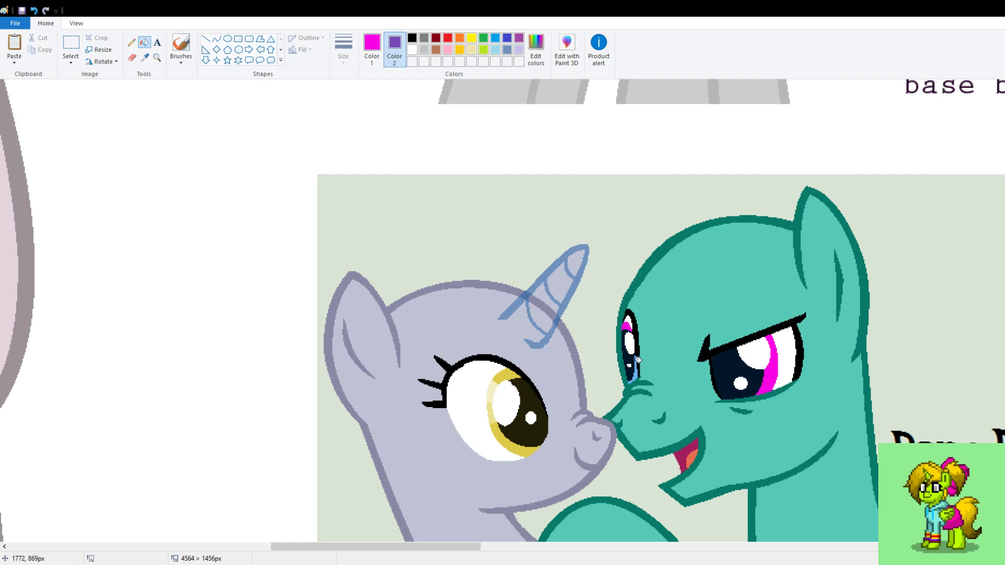
Step: Fill both blue irises of the large pinkish-gray pony with the purple of Color 2
{"action": "scroll", "coordinate": [795, 395], "scroll_direction": "up", "scroll_amount": 5}
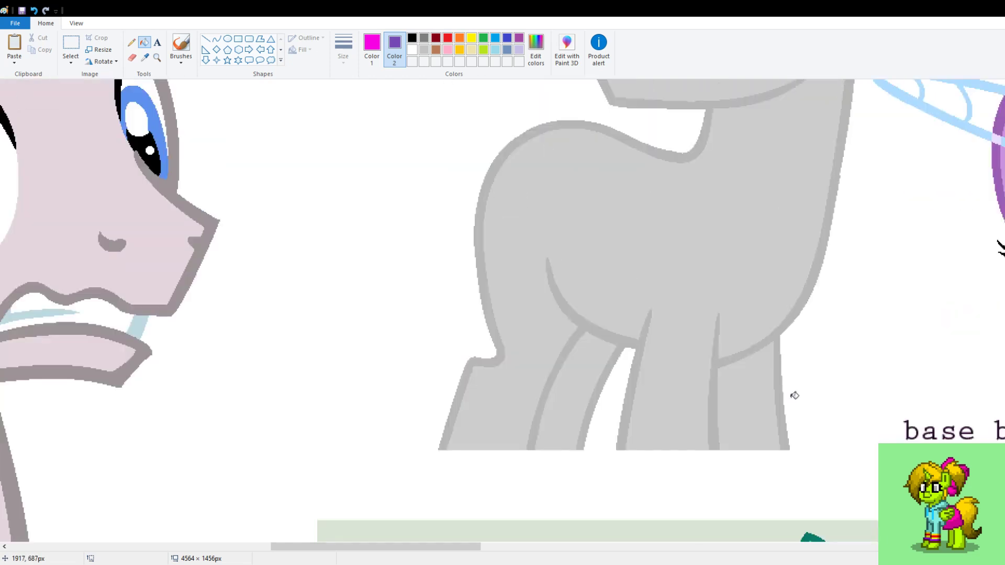
{"action": "scroll", "coordinate": [794, 395], "scroll_direction": "up", "scroll_amount": 3}
{"action": "left_click_drag", "start_coordinate": [399, 559], "coordinate": [290, 558]}
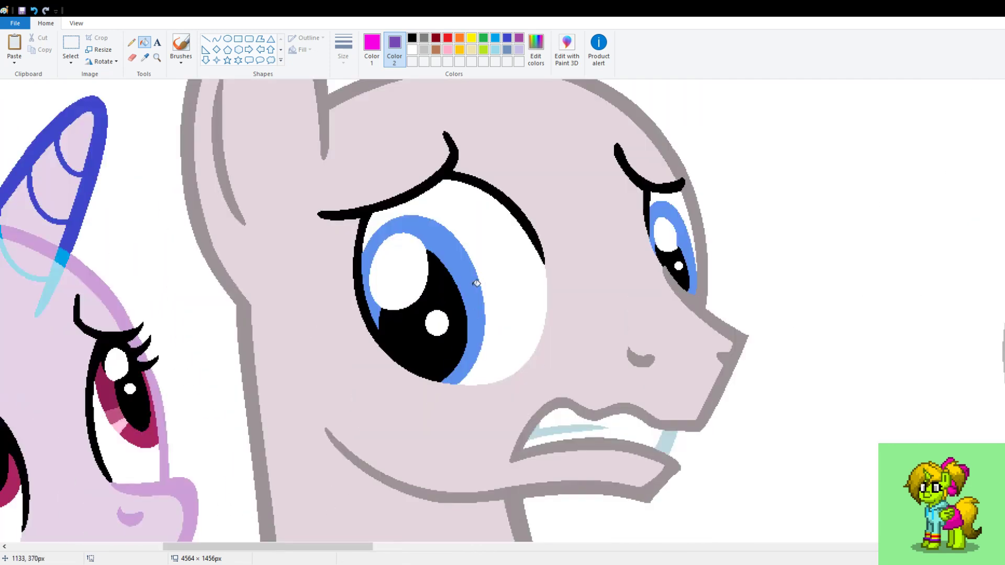
{"action": "left_click", "coordinate": [476, 283]}
{"action": "left_click", "coordinate": [662, 211]}
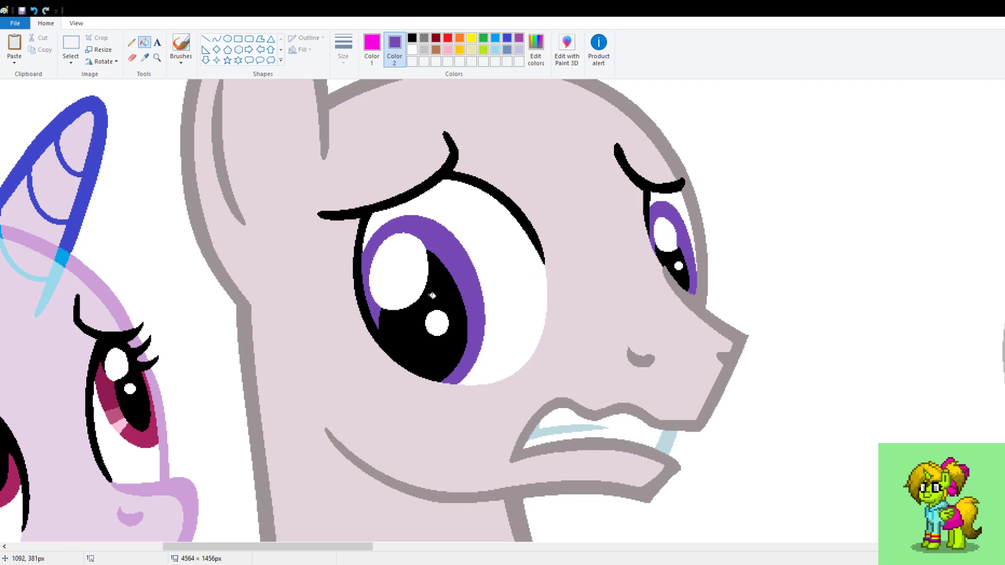
Step: Examine the recolored base ponies beside the reference pictures across the canvas
{"action": "scroll", "coordinate": [470, 283], "scroll_direction": "down", "scroll_amount": 4}
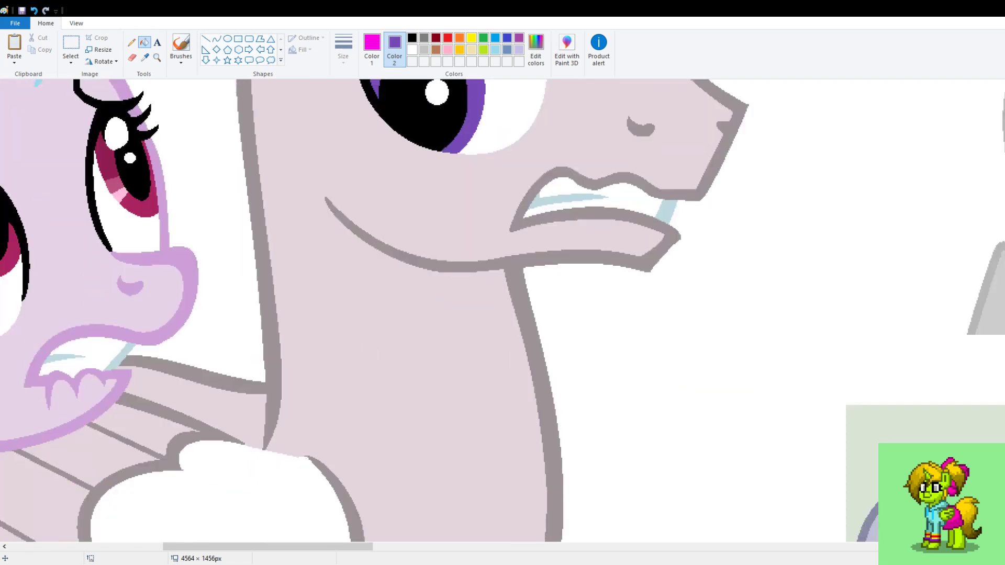
{"action": "scroll", "coordinate": [459, 464], "scroll_direction": "down", "scroll_amount": 3, "text": "ctrl"}
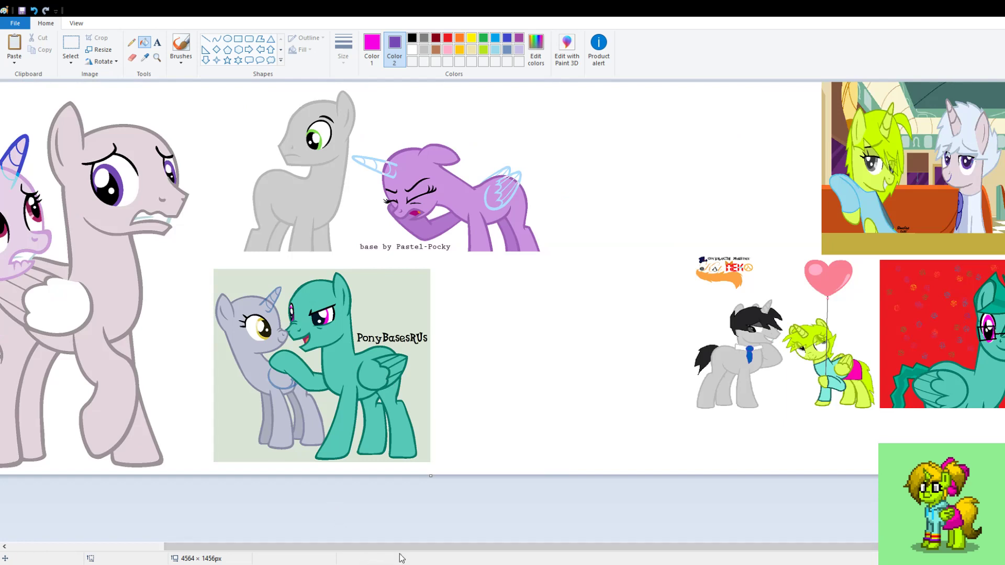
{"action": "left_click_drag", "start_coordinate": [398, 547], "coordinate": [238, 546]}
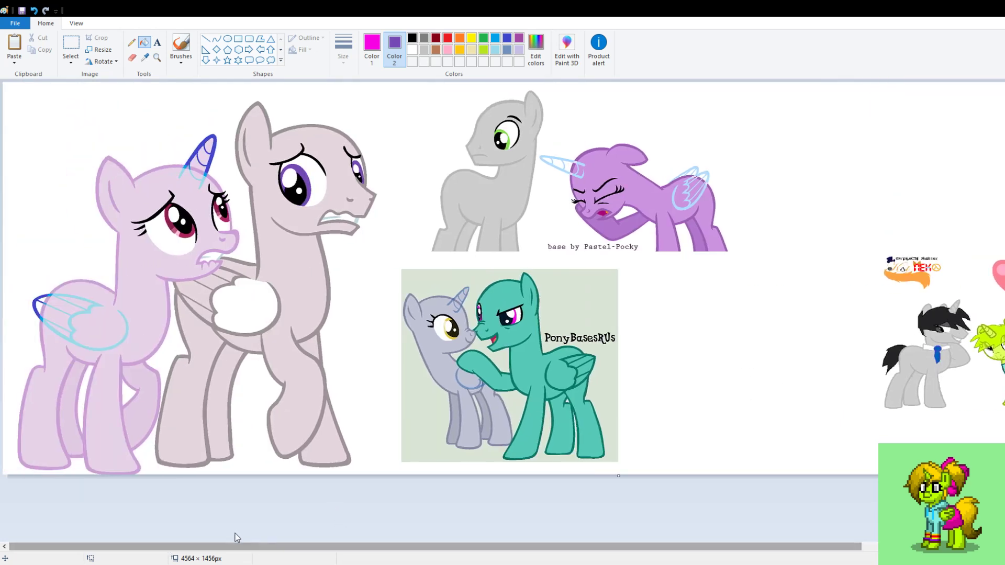
{"action": "left_click_drag", "start_coordinate": [320, 547], "coordinate": [485, 554]}
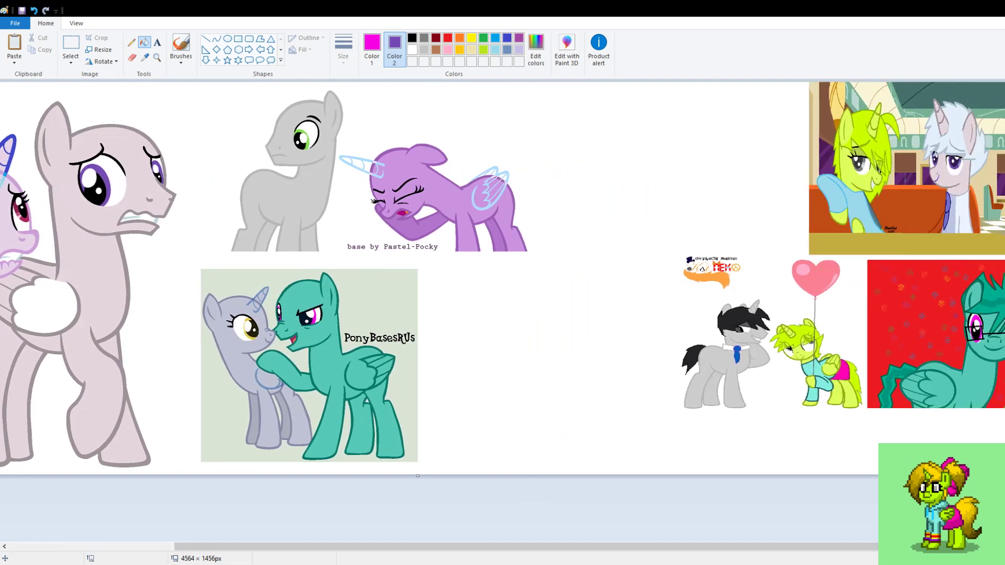
{"action": "key", "text": "ctrl+Page_Up"}
{"action": "key", "text": "ctrl+Page_Up"}
{"action": "key", "text": "ctrl+Page_Up"}
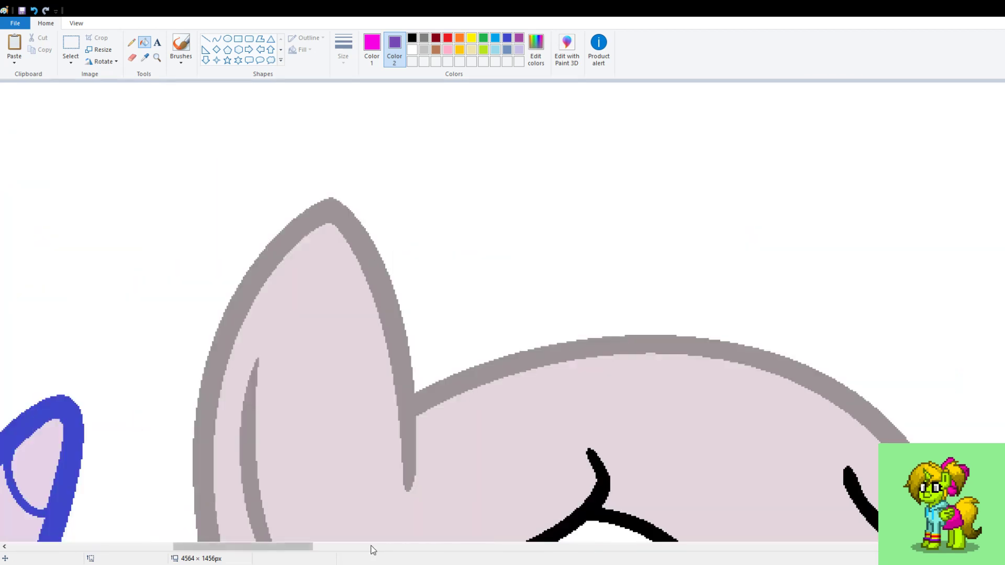
Step: Sample black from the green-eyed gray pony's pupil as Color 1 and set Color 2 to white
{"action": "left_click_drag", "start_coordinate": [292, 546], "coordinate": [483, 547]}
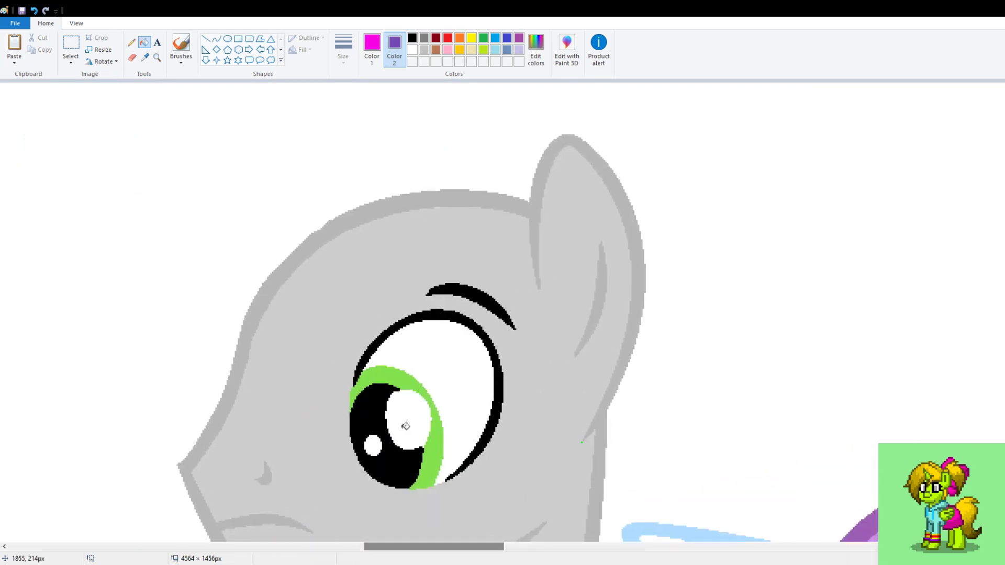
{"action": "scroll", "coordinate": [404, 425], "scroll_direction": "down", "scroll_amount": 3}
{"action": "left_click", "coordinate": [372, 50]}
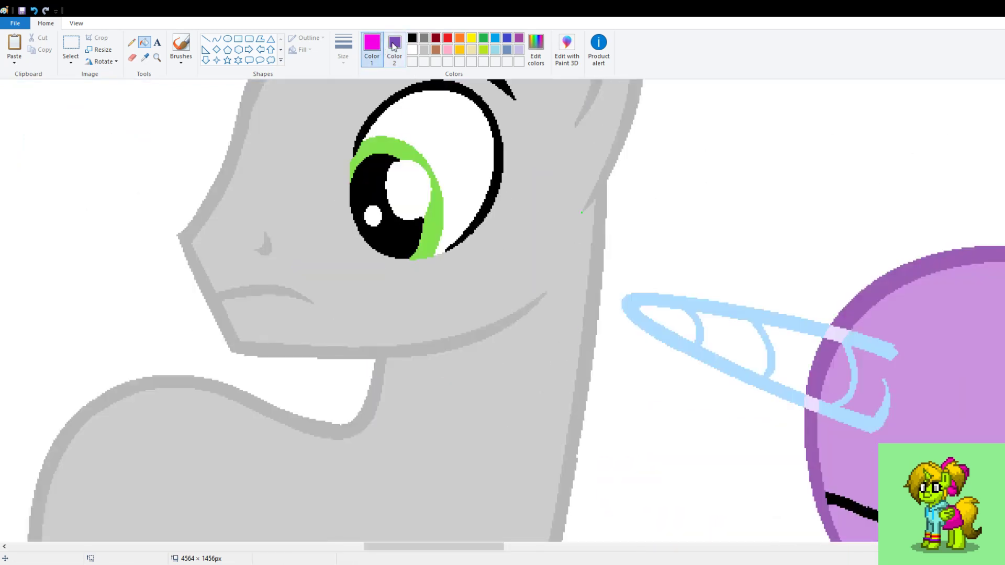
{"action": "left_click", "coordinate": [145, 57]}
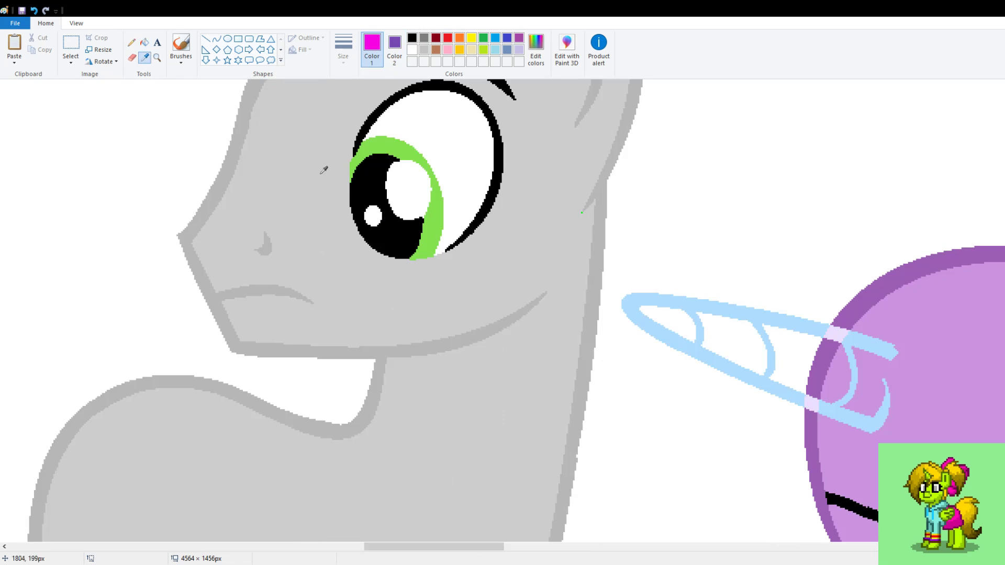
{"action": "left_click", "coordinate": [365, 175]}
{"action": "left_click", "coordinate": [395, 50]}
{"action": "left_click", "coordinate": [412, 50]}
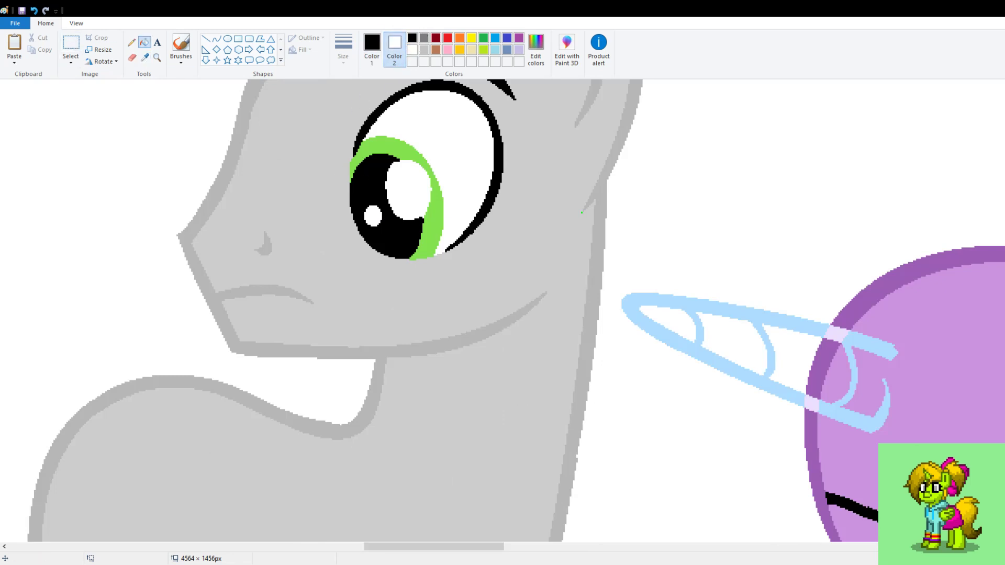
Step: Fill the gray pony's pupil with white and its green iris ring with black
{"action": "scroll", "coordinate": [502, 310], "scroll_direction": "up", "scroll_amount": 2}
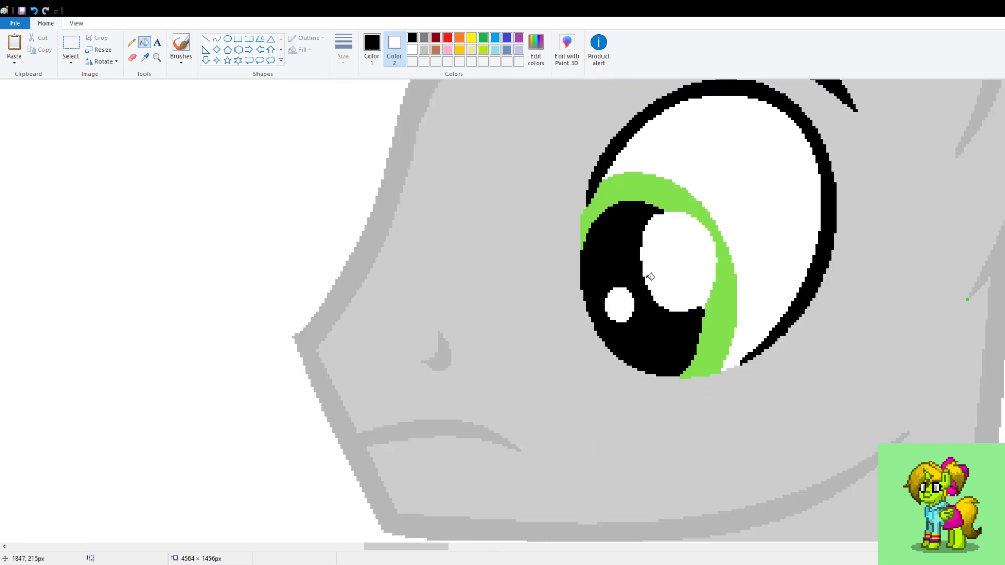
{"action": "right_click", "coordinate": [628, 273]}
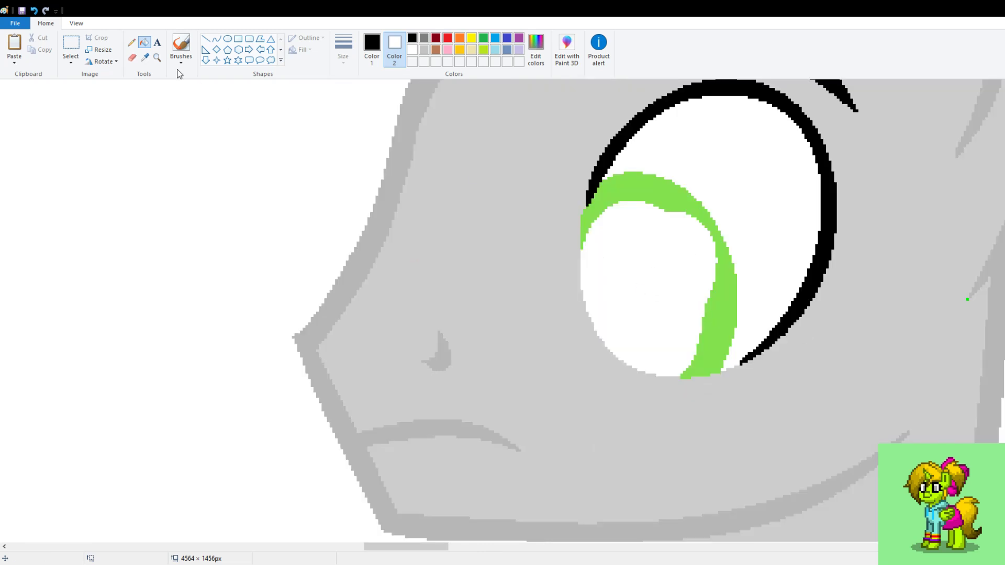
{"action": "right_click", "coordinate": [632, 193]}
{"action": "left_click", "coordinate": [33, 10]}
{"action": "left_click", "coordinate": [659, 201]}
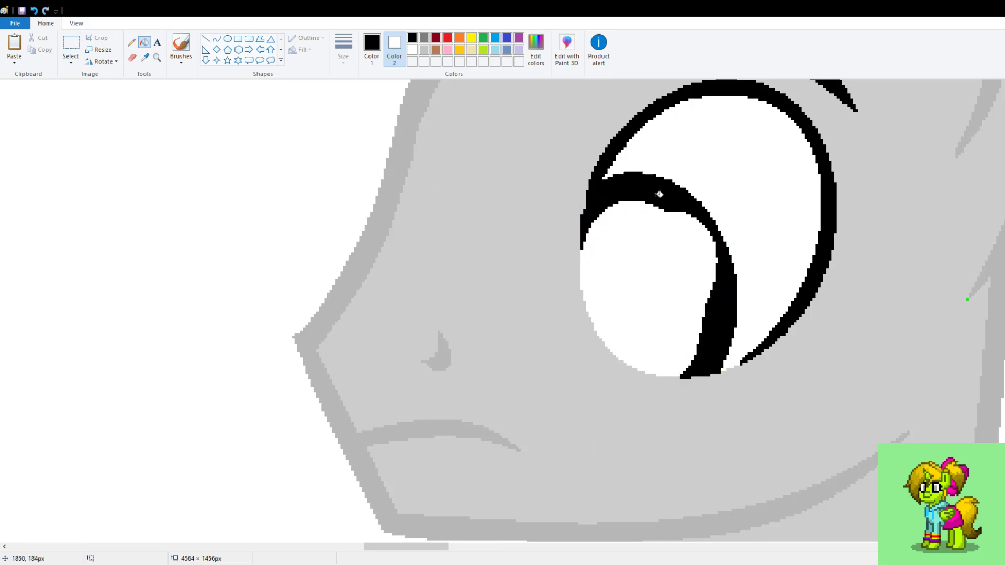
Step: Thicken the black iris ring inward with a pencil line along its inner edge, filling the enclosed gap with black
{"action": "left_click", "coordinate": [131, 42]}
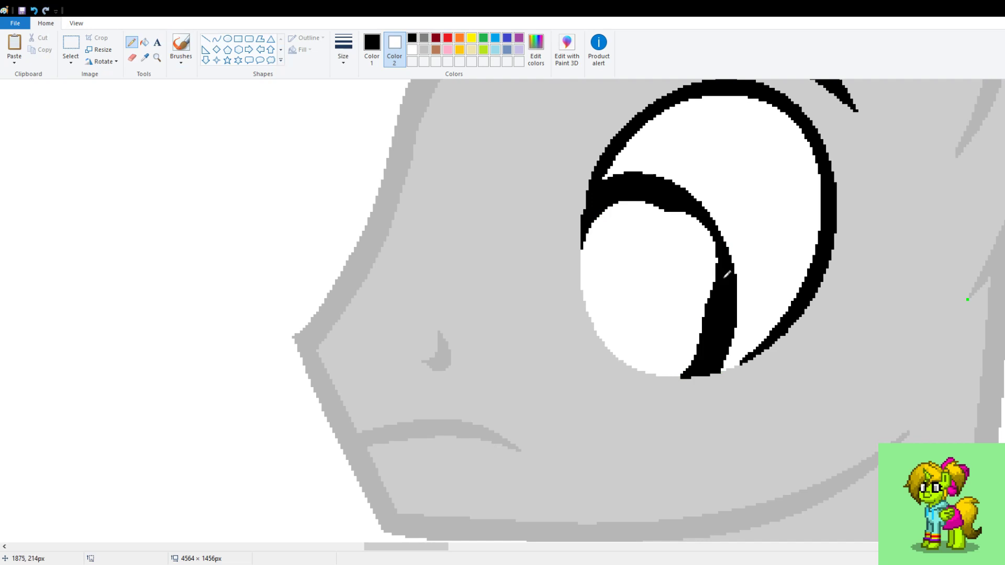
{"action": "left_click_drag", "start_coordinate": [666, 211], "coordinate": [705, 284]}
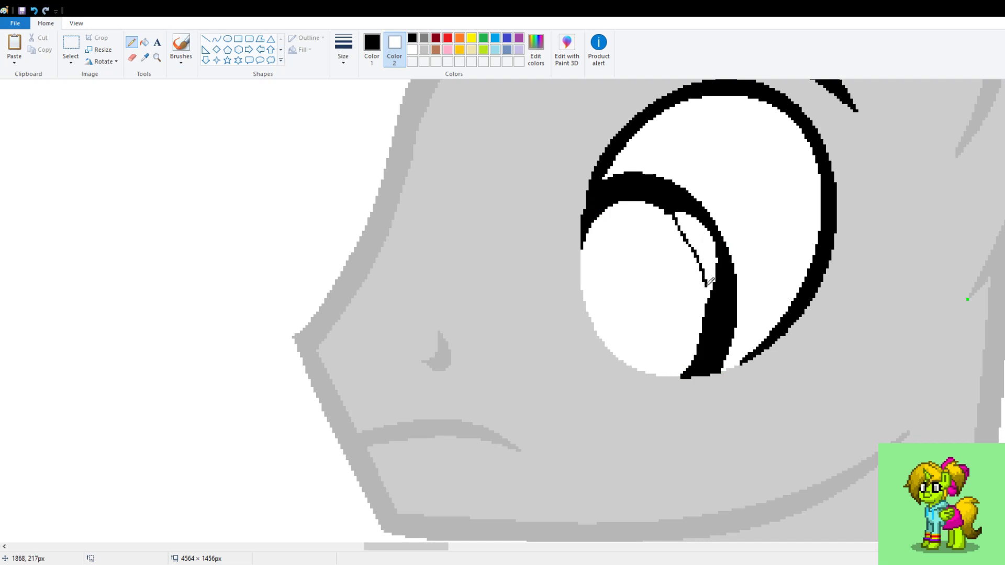
{"action": "left_click", "coordinate": [144, 42]}
{"action": "left_click", "coordinate": [696, 226]}
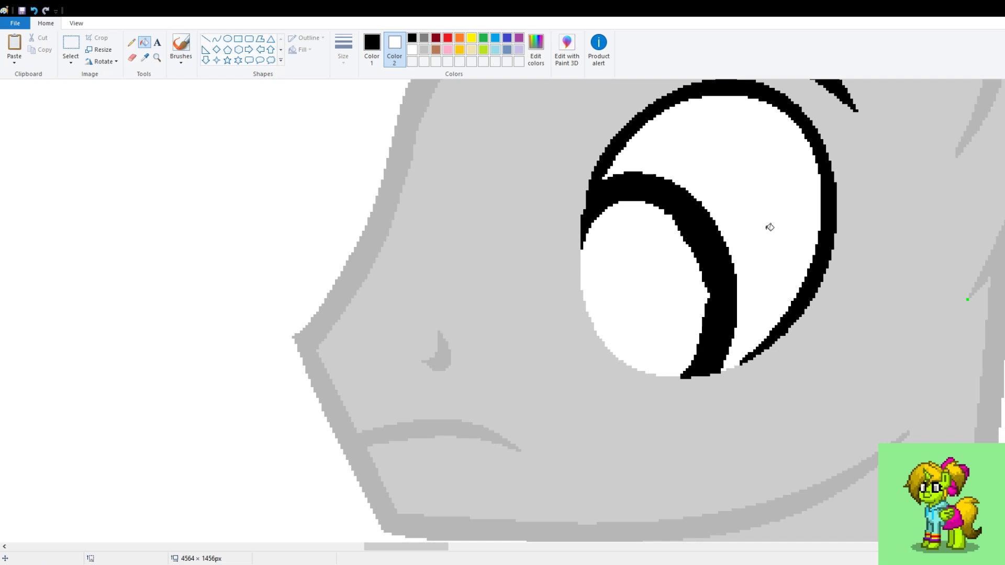
Step: Try to widen the iris ring outward with a black curve sized about 66 × 79 px, filling the gap with black
{"action": "scroll", "coordinate": [751, 286], "scroll_direction": "up", "scroll_amount": 2}
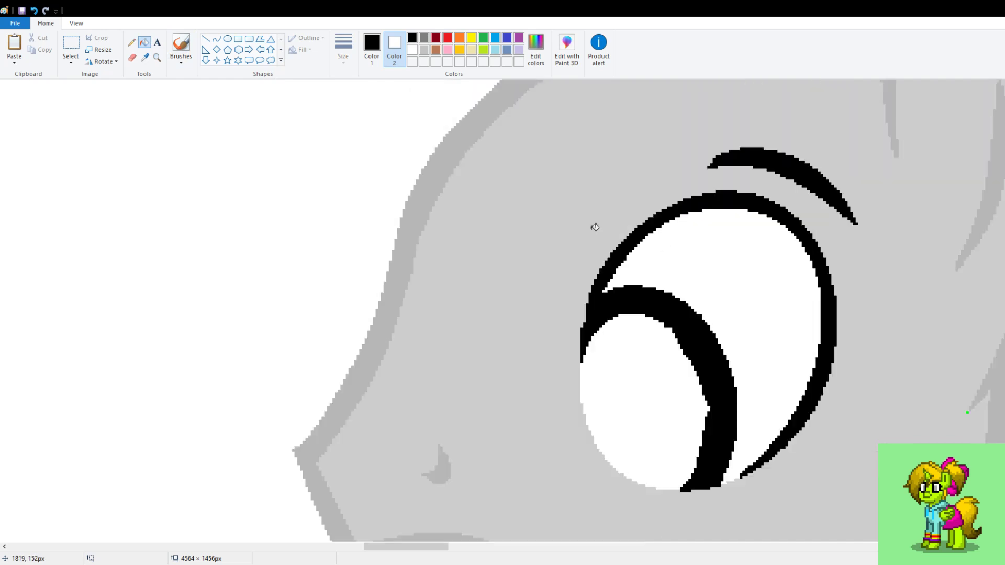
{"action": "left_click", "coordinate": [216, 39]}
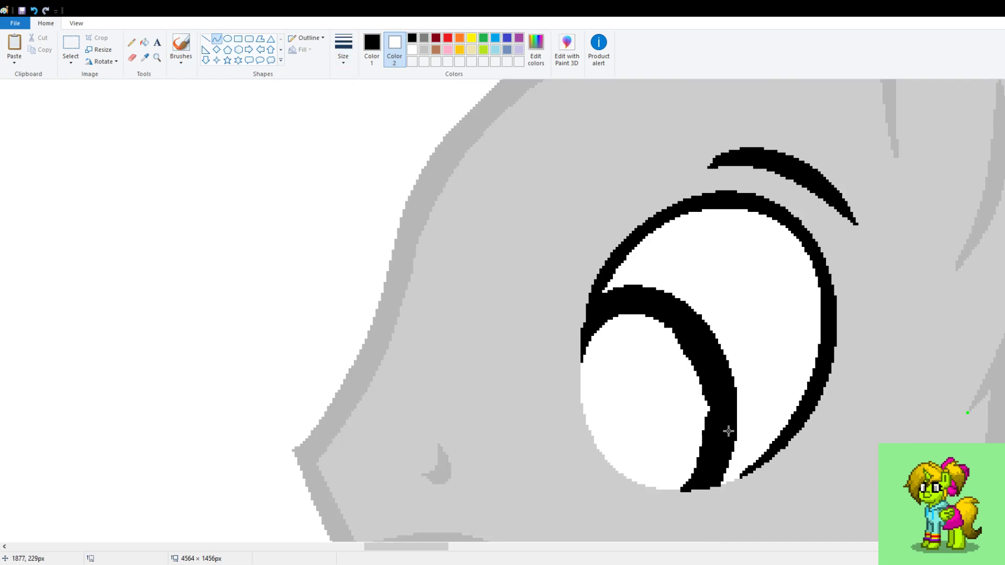
{"action": "left_click_drag", "start_coordinate": [723, 482], "coordinate": [695, 274]}
{"action": "left_click_drag", "start_coordinate": [760, 488], "coordinate": [760, 473]}
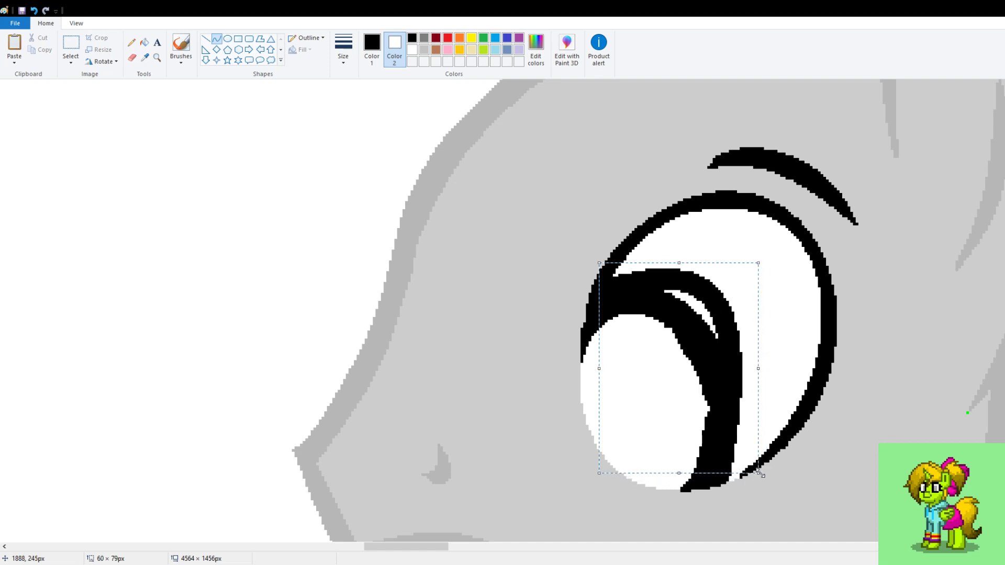
{"action": "left_click_drag", "start_coordinate": [766, 364], "coordinate": [774, 364]}
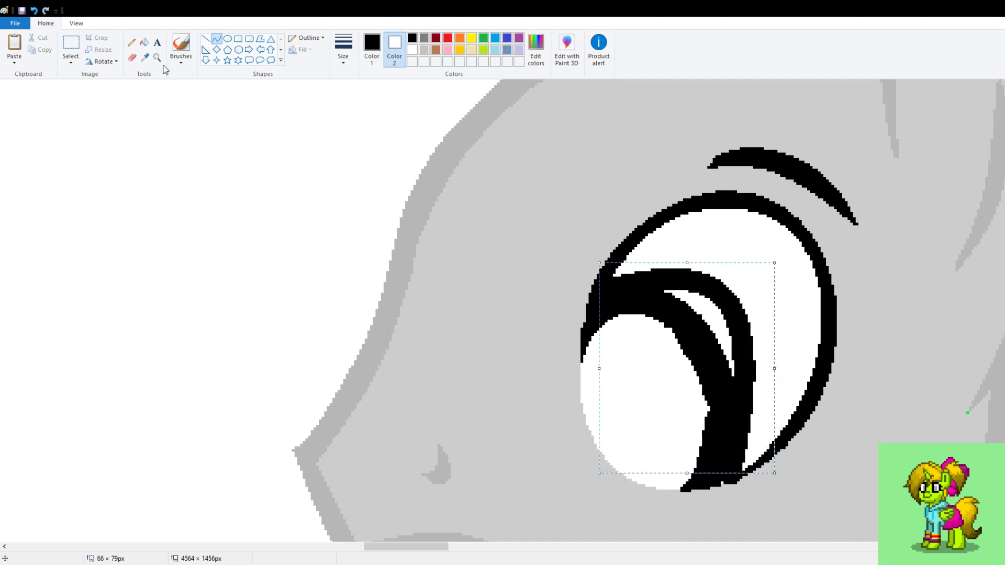
{"action": "left_click", "coordinate": [144, 42]}
{"action": "left_click", "coordinate": [733, 334]}
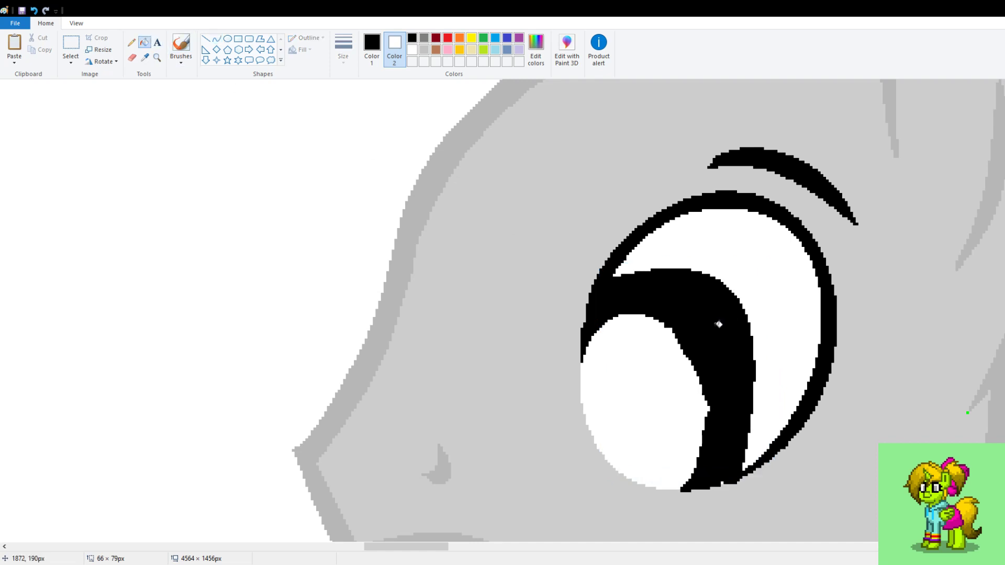
Step: Try to extend the ring's upper edge to the eye outline with a pencil line, filling the enclosed area with black
{"action": "scroll", "coordinate": [762, 329], "scroll_direction": "down", "scroll_amount": 3}
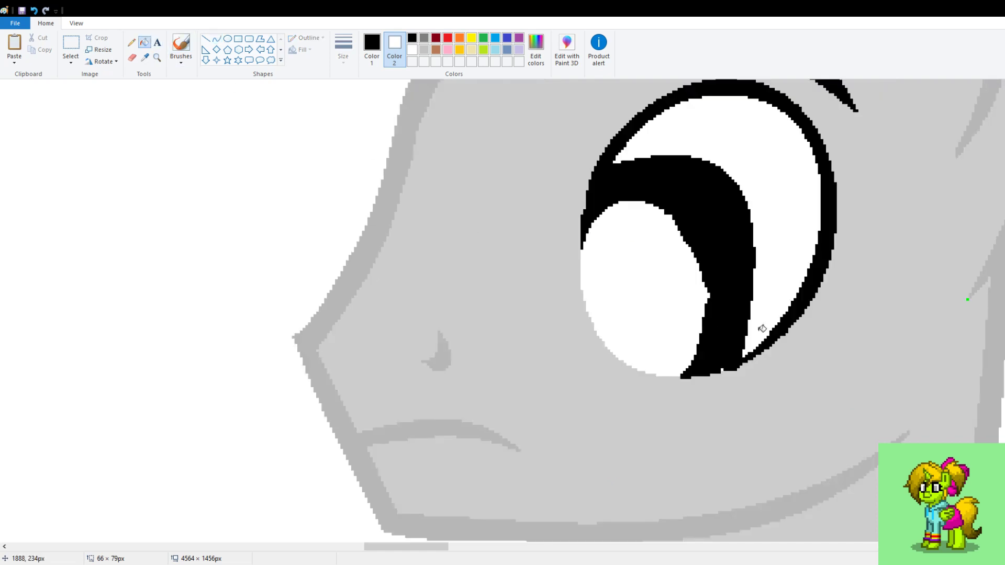
{"action": "left_click", "coordinate": [131, 42]}
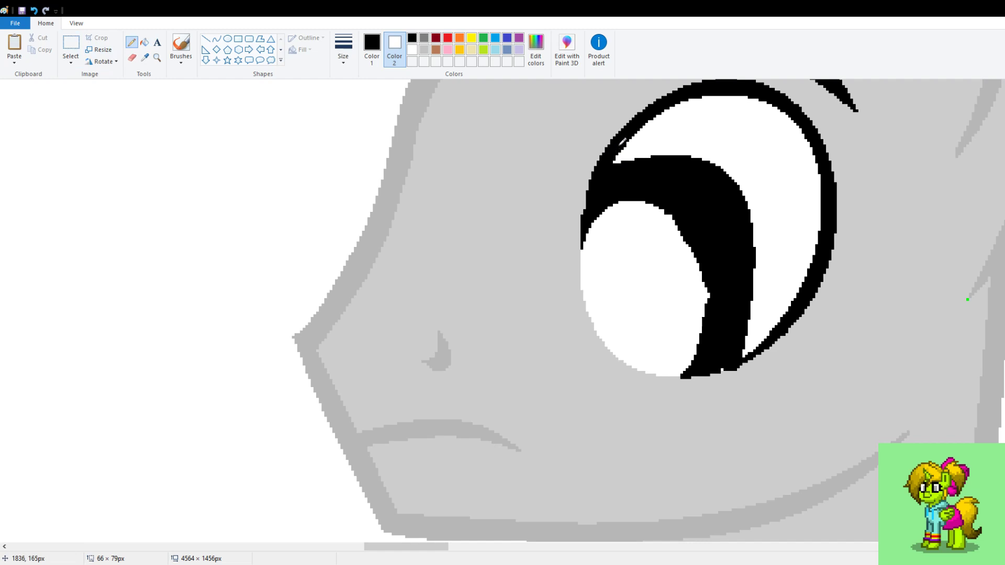
{"action": "left_click_drag", "start_coordinate": [627, 140], "coordinate": [687, 154]}
{"action": "left_click", "coordinate": [145, 42]}
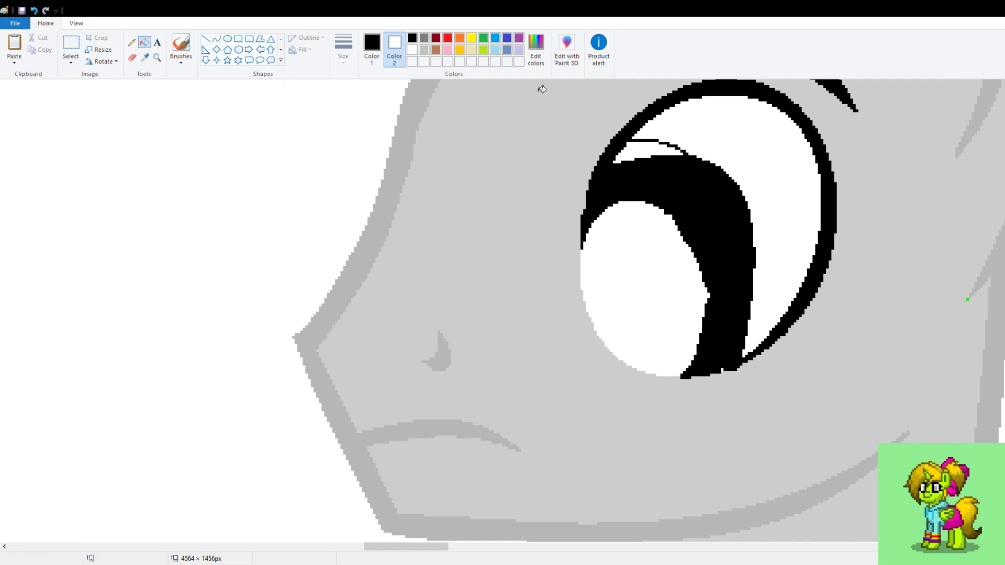
{"action": "left_click", "coordinate": [672, 143]}
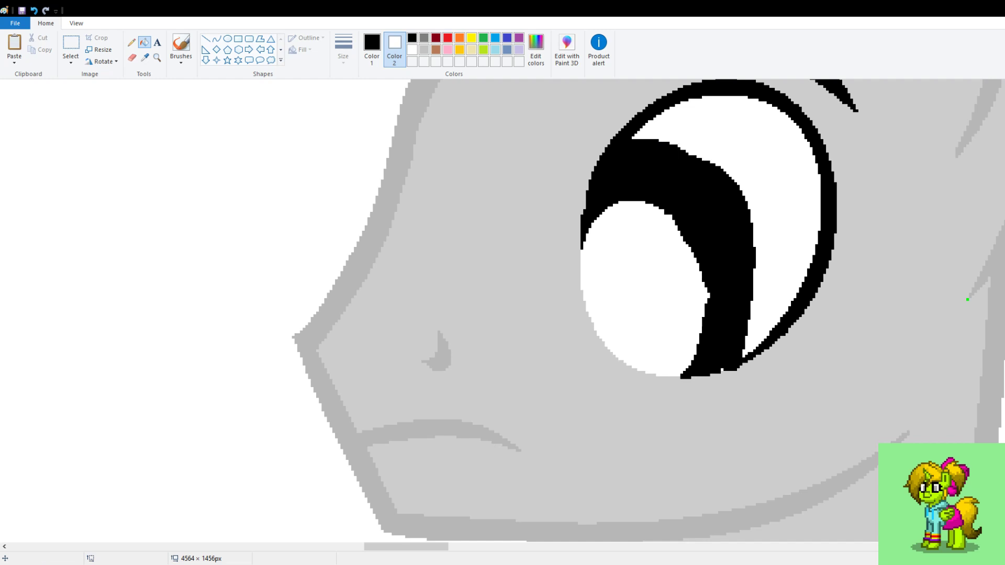
Step: Undo the curve, pencil and fill additions that widened the outer edge of the gray pony's iris ring
{"action": "scroll", "coordinate": [502, 310], "scroll_direction": "down", "scroll_amount": 4}
{"action": "scroll", "coordinate": [690, 390], "scroll_direction": "up", "scroll_amount": 2}
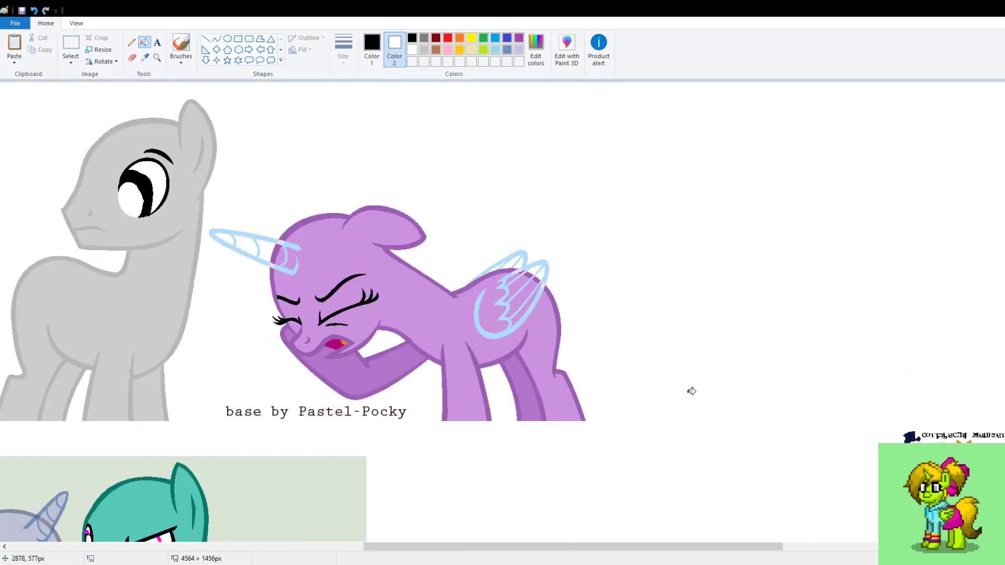
{"action": "left_click", "coordinate": [34, 11]}
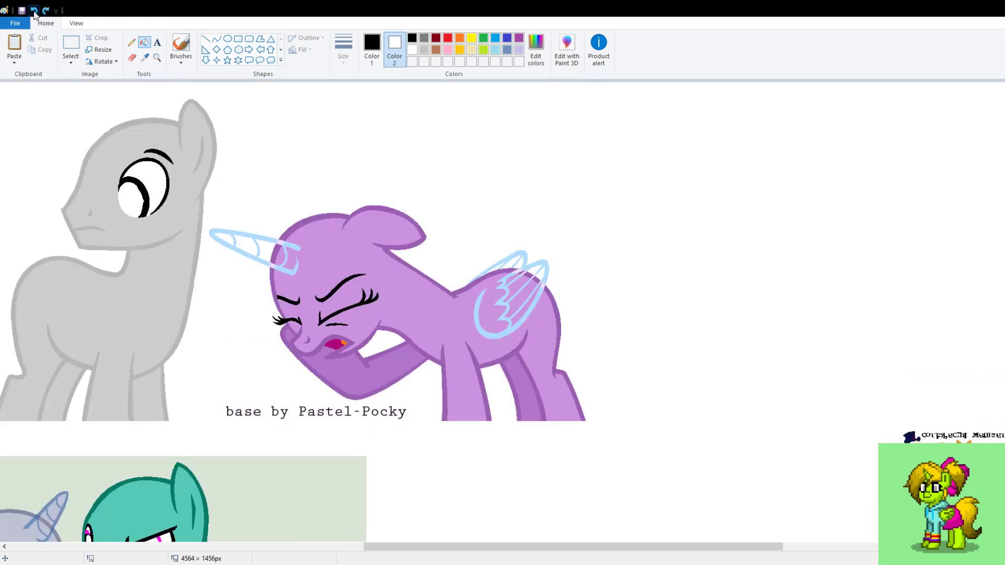
{"action": "left_click", "coordinate": [46, 12]}
{"action": "left_click", "coordinate": [45, 13]}
{"action": "left_click_drag", "start_coordinate": [545, 556], "coordinate": [448, 558]}
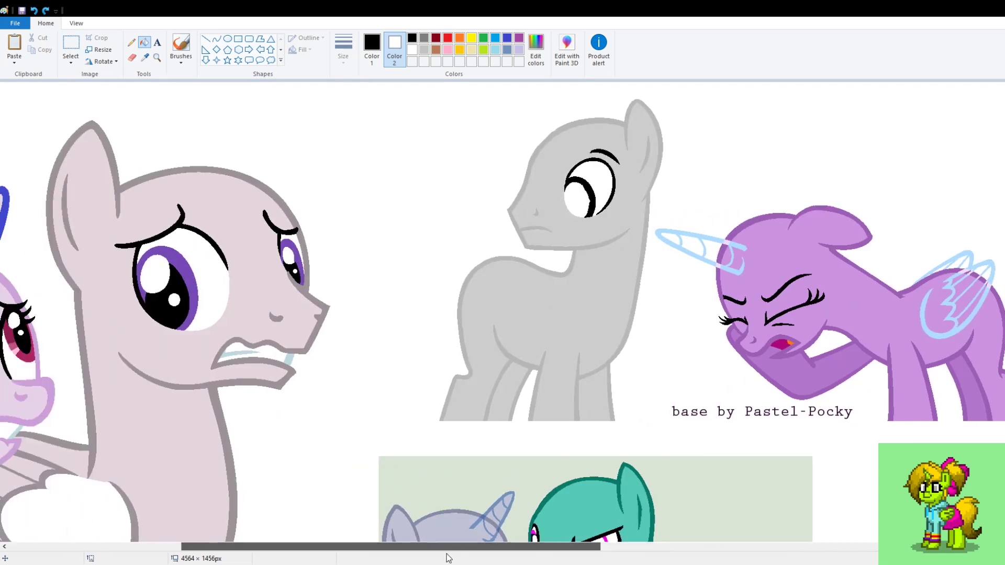
Step: Sample the light-green unicorn in the diner picture, taking its olive outline as the first color and its yellow-green coat as the second
{"action": "scroll", "coordinate": [447, 558], "scroll_direction": "down", "scroll_amount": 5}
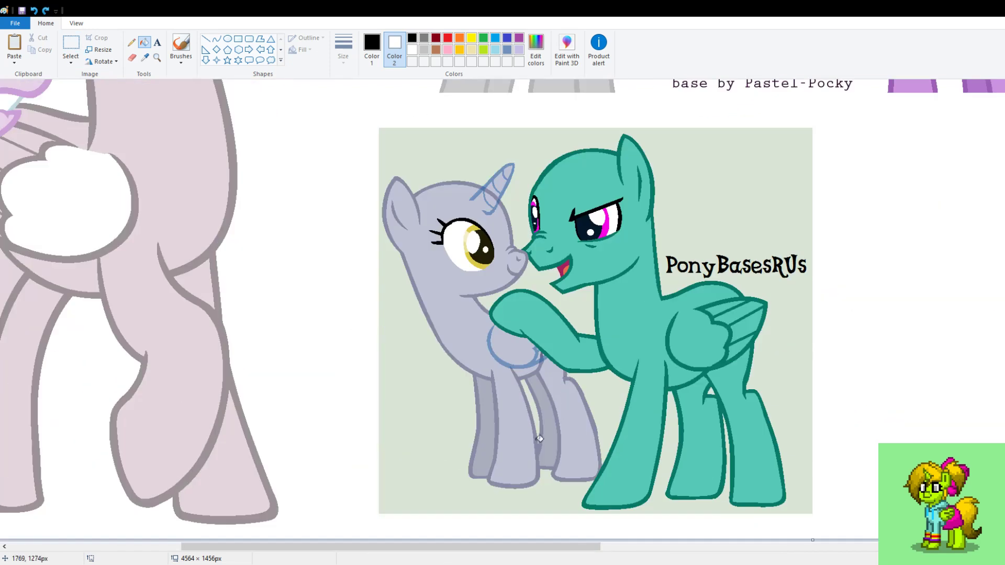
{"action": "left_click_drag", "start_coordinate": [445, 558], "coordinate": [291, 541]}
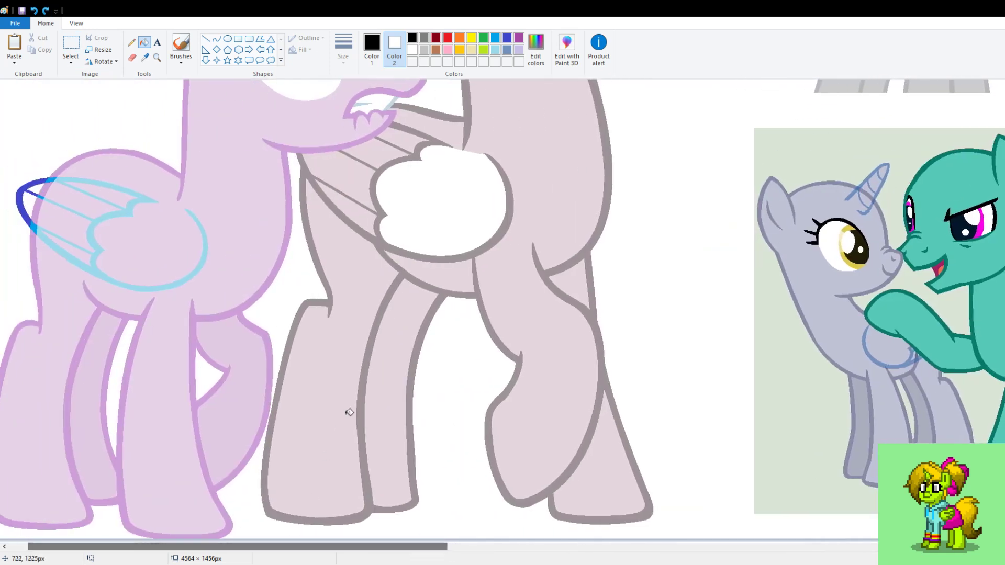
{"action": "scroll", "coordinate": [348, 410], "scroll_direction": "up", "scroll_amount": 5}
{"action": "scroll", "coordinate": [373, 400], "scroll_direction": "down", "scroll_amount": 2}
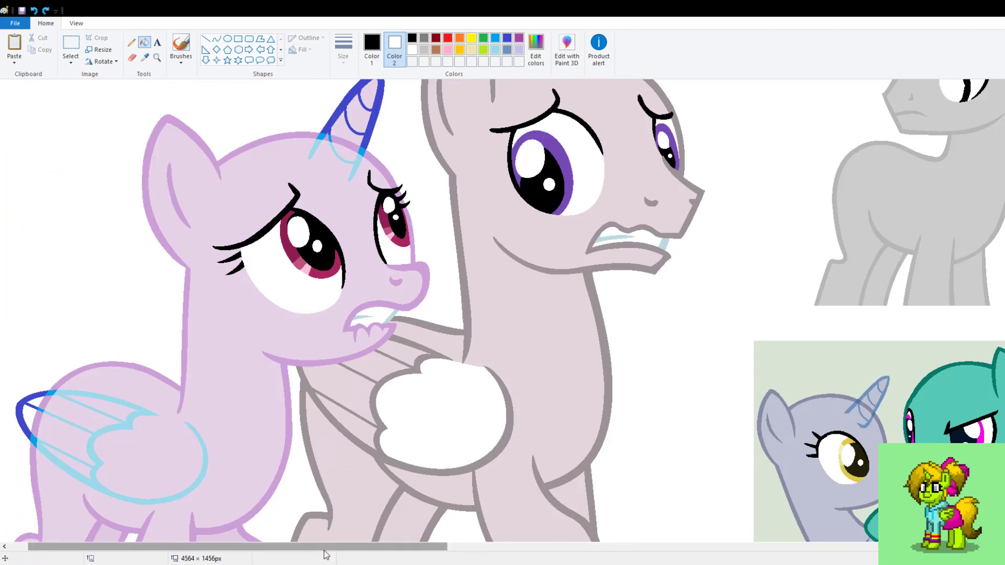
{"action": "scroll", "coordinate": [287, 473], "scroll_direction": "down", "scroll_amount": 3}
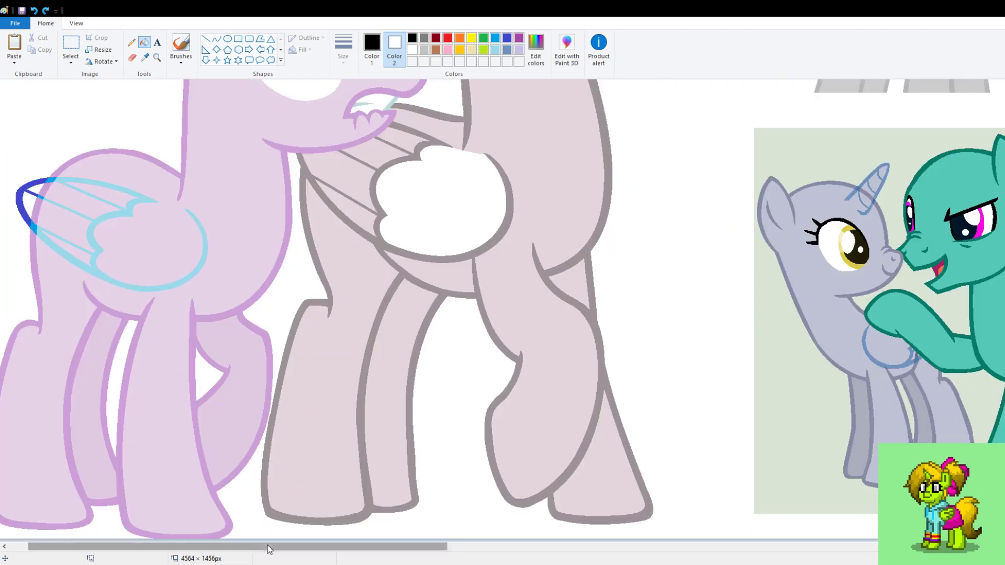
{"action": "left_click_drag", "start_coordinate": [269, 547], "coordinate": [852, 557]}
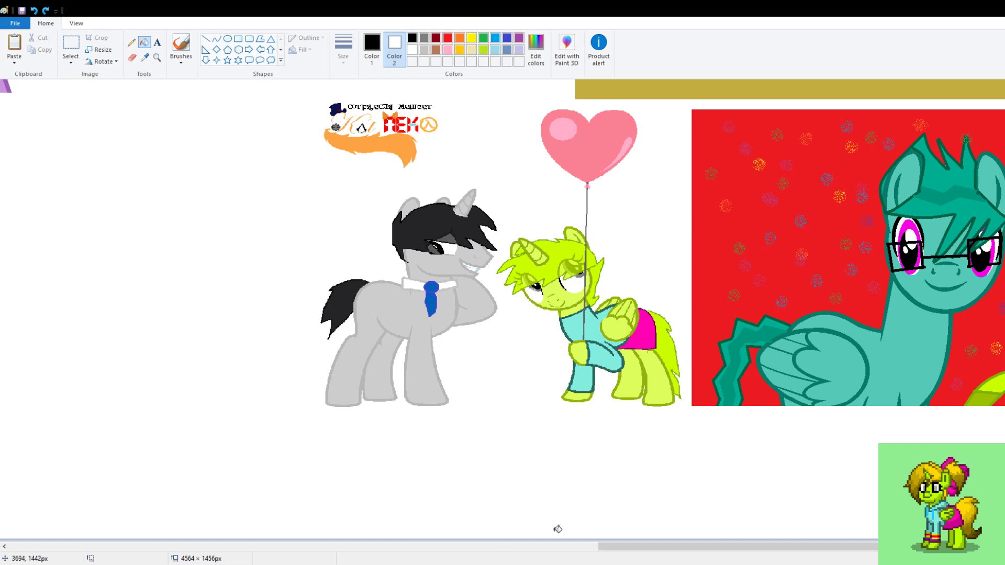
{"action": "scroll", "coordinate": [754, 340], "scroll_direction": "up", "scroll_amount": 5}
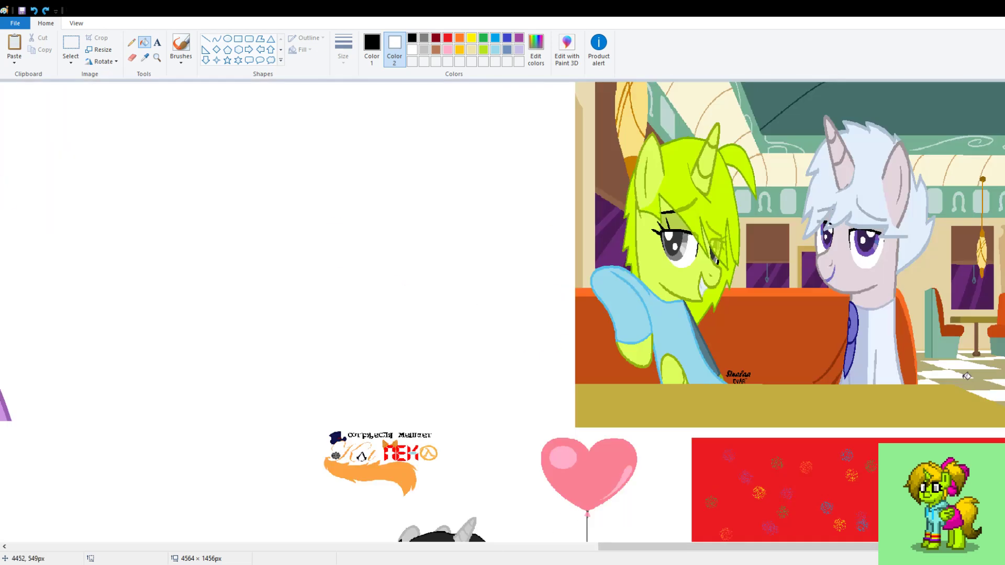
{"action": "left_click", "coordinate": [144, 57]}
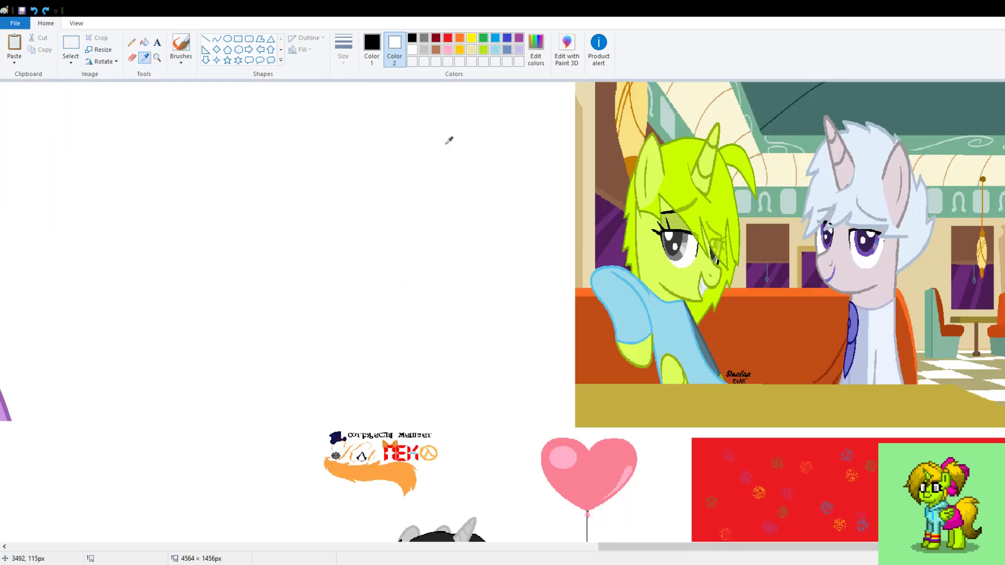
{"action": "left_click", "coordinate": [654, 132]}
{"action": "left_click", "coordinate": [145, 57]}
{"action": "right_click", "coordinate": [638, 258]}
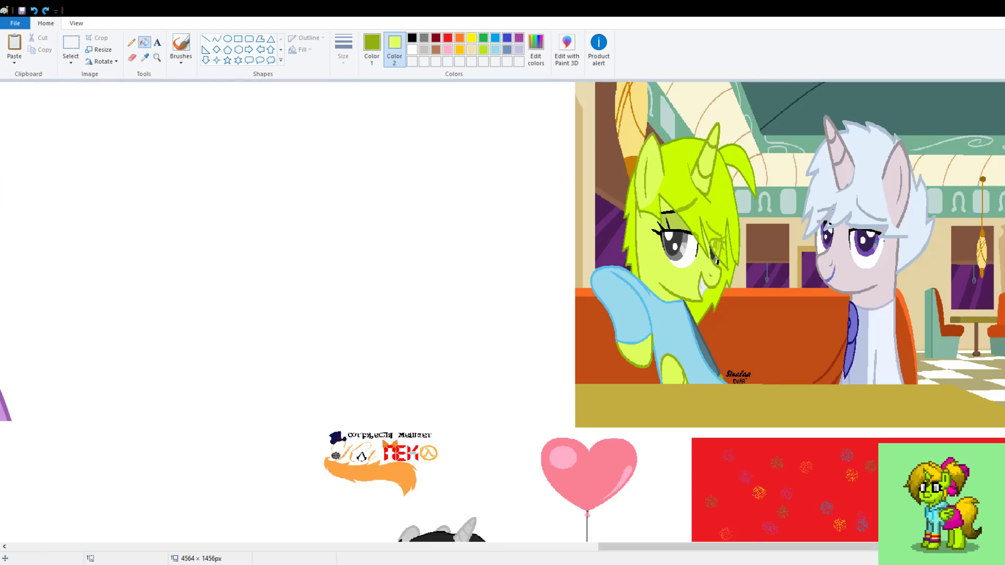
Step: Fill all horn sections of the pale pink pony with the sampled yellow-green coat color
{"action": "left_click_drag", "start_coordinate": [879, 546], "coordinate": [314, 546]}
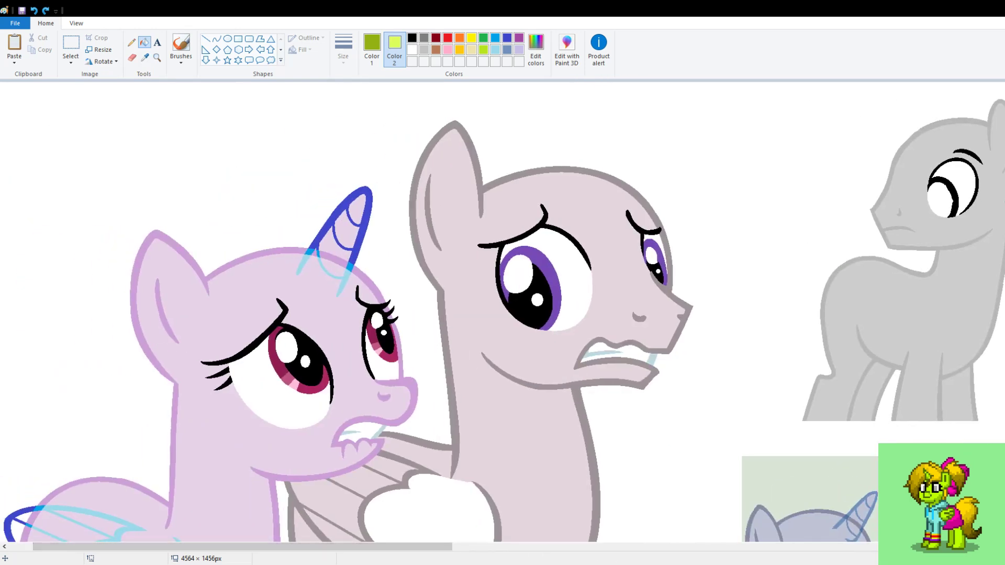
{"action": "scroll", "coordinate": [502, 312], "scroll_direction": "up", "scroll_amount": 1}
{"action": "scroll", "coordinate": [691, 369], "scroll_direction": "down", "scroll_amount": 3}
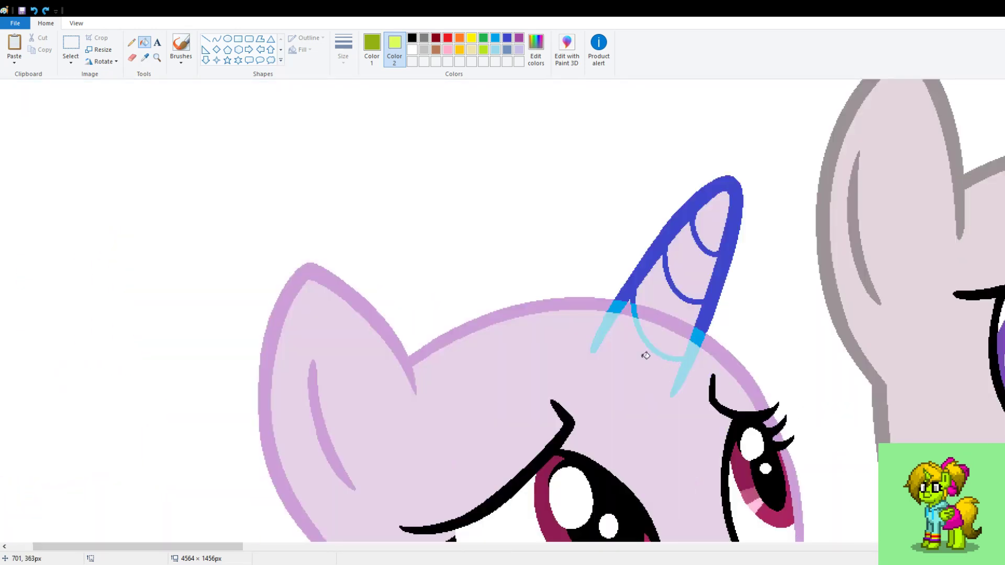
{"action": "left_click", "coordinate": [655, 300]}
{"action": "right_click", "coordinate": [662, 291]}
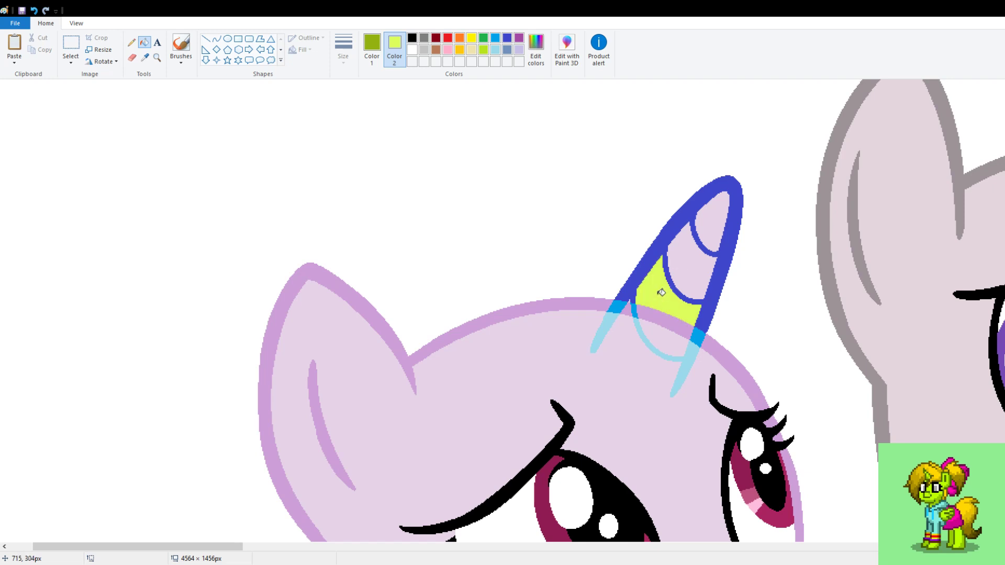
{"action": "right_click", "coordinate": [680, 268]}
{"action": "right_click", "coordinate": [709, 218]}
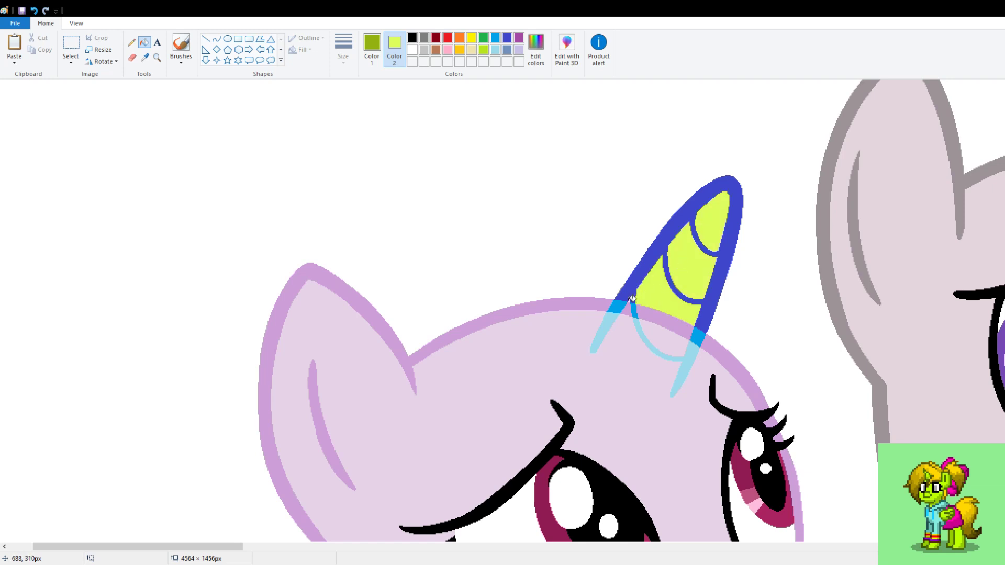
{"action": "right_click", "coordinate": [656, 309]}
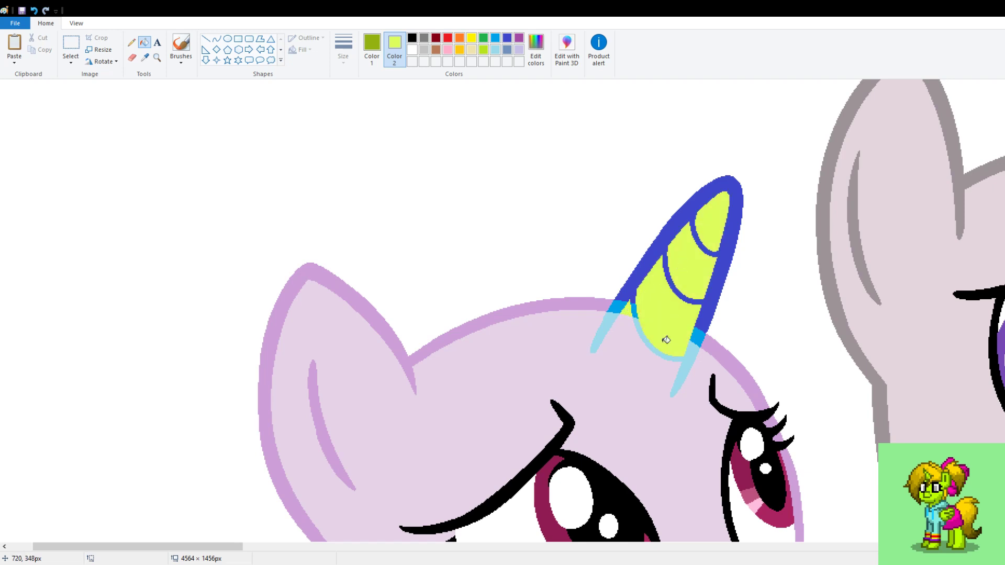
Step: Fill the pink pony's main head outline and all of its blue horn lines with olive green
{"action": "left_click", "coordinate": [602, 305]}
{"action": "left_click", "coordinate": [628, 296]}
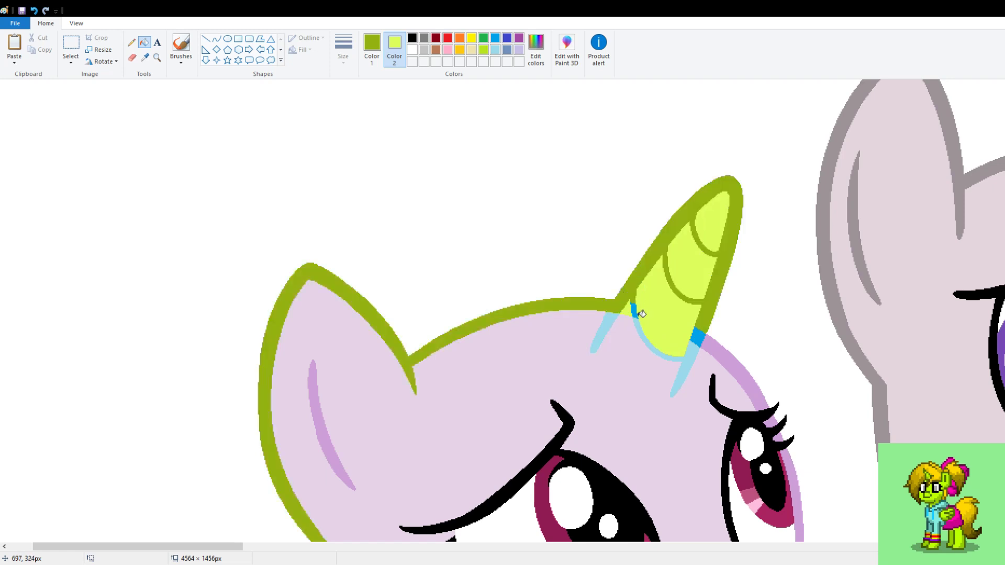
{"action": "left_click", "coordinate": [635, 308]}
{"action": "left_click", "coordinate": [642, 325]}
{"action": "left_click", "coordinate": [696, 338]}
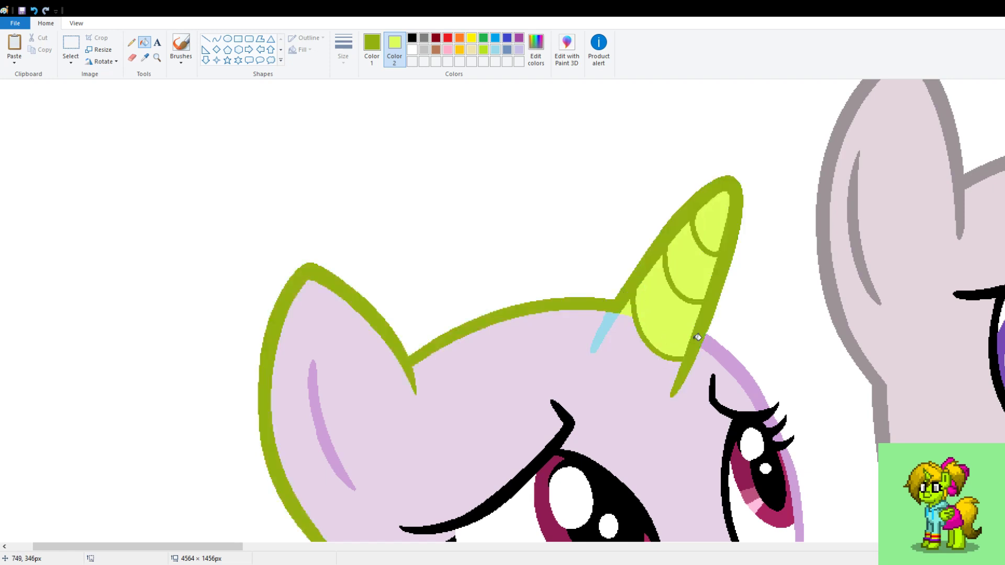
{"action": "left_click", "coordinate": [603, 329]}
{"action": "left_click", "coordinate": [718, 361]}
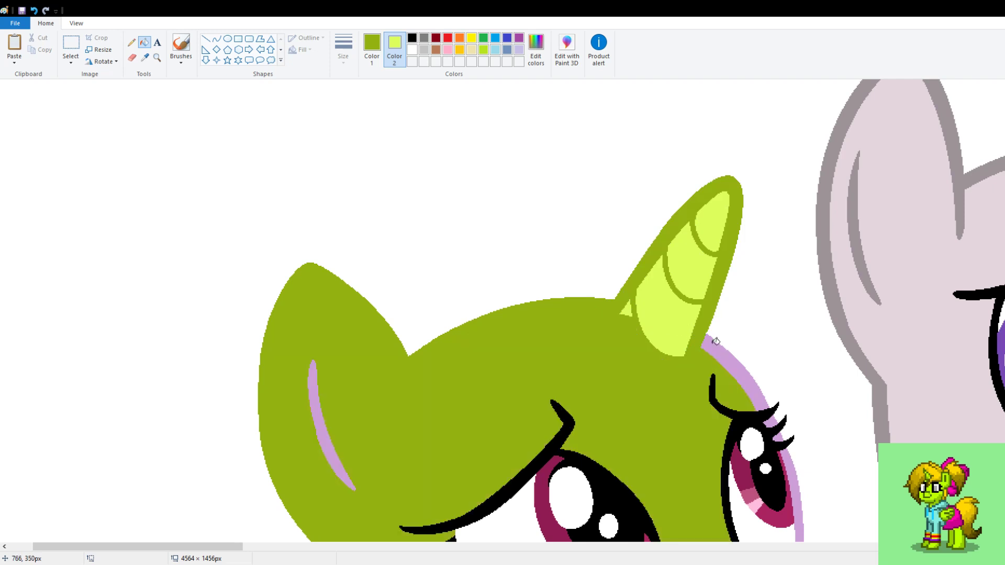
{"action": "left_click", "coordinate": [33, 10]}
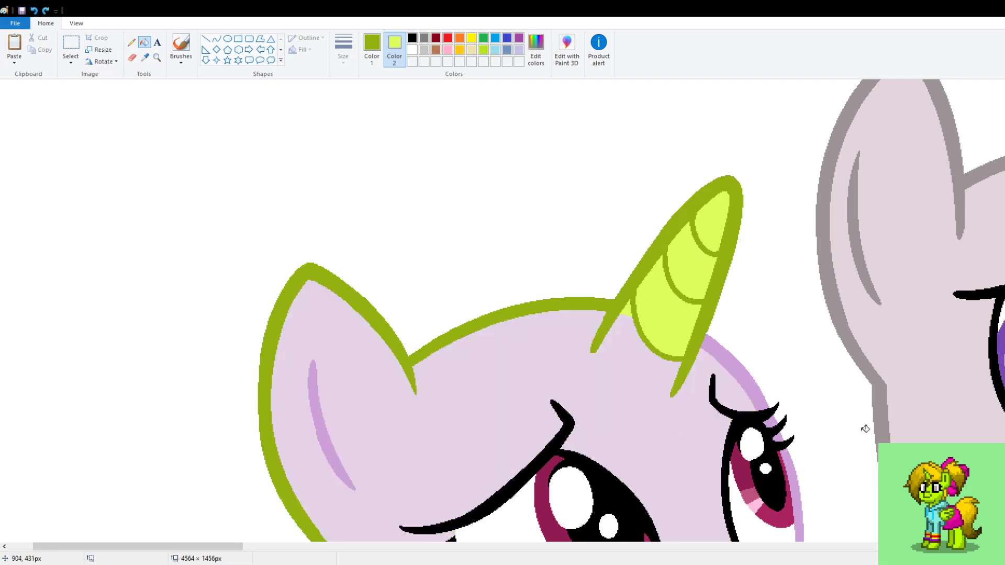
Step: Fill the pink pony's remaining forehead, eyelash-gap and muzzle outline segments and its inner-ear line with olive green
{"action": "left_click", "coordinate": [748, 382]}
{"action": "left_click", "coordinate": [774, 421]}
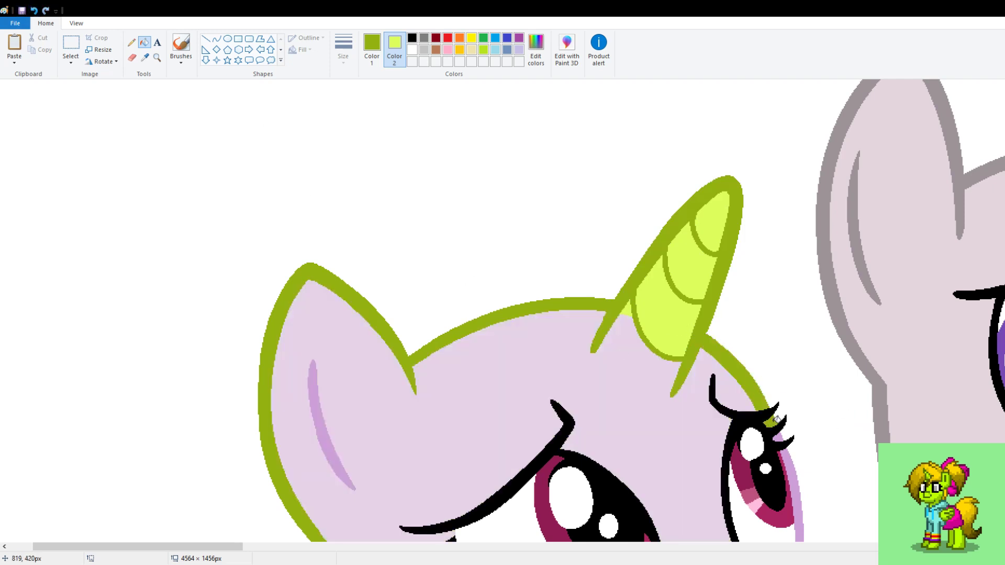
{"action": "left_click", "coordinate": [793, 458]}
{"action": "left_click", "coordinate": [319, 400]}
Step: Fill the blue wing outline and feather lines of the pink pony with olive green
{"action": "scroll", "coordinate": [463, 372], "scroll_direction": "down", "scroll_amount": 10}
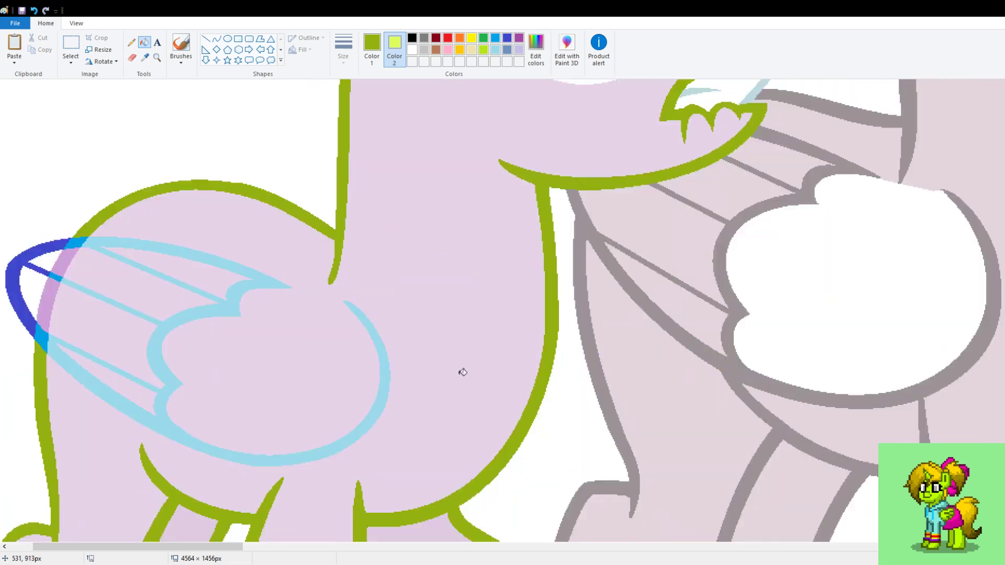
{"action": "scroll", "coordinate": [449, 361], "scroll_direction": "up", "scroll_amount": 2}
{"action": "scroll", "coordinate": [476, 325], "scroll_direction": "down", "scroll_amount": 4}
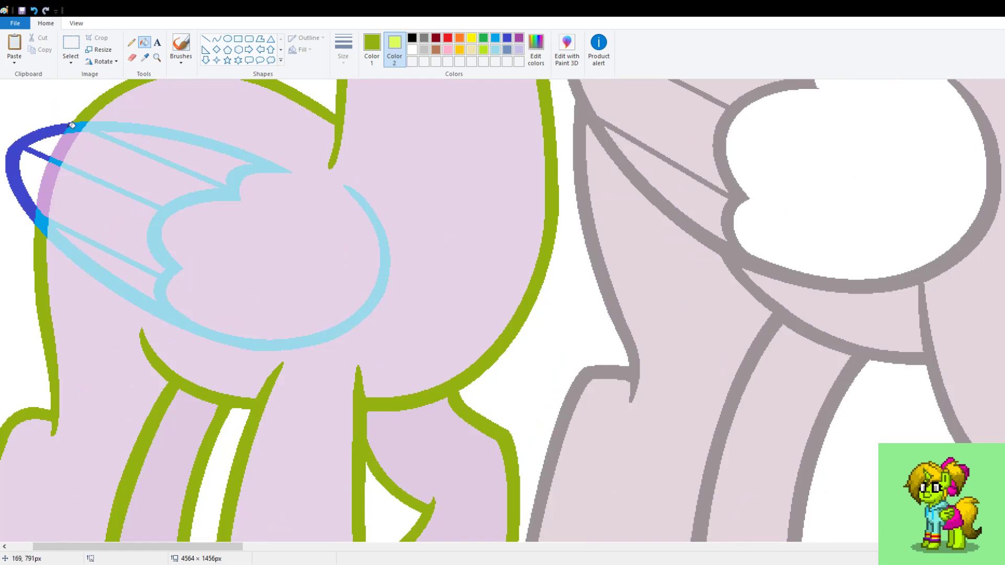
{"action": "left_click", "coordinate": [44, 134]}
{"action": "left_click", "coordinate": [40, 209]}
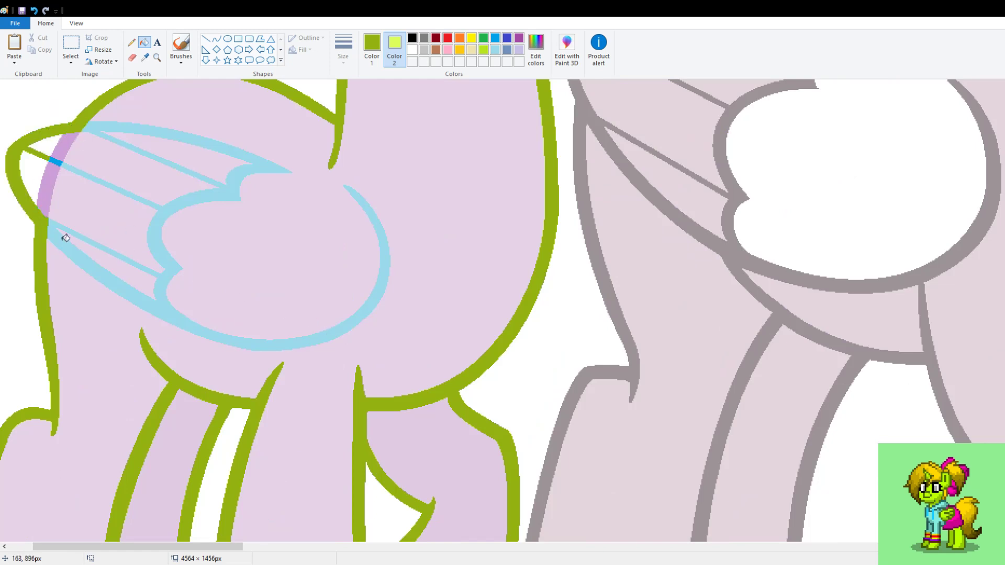
{"action": "left_click", "coordinate": [65, 236]}
{"action": "left_click", "coordinate": [53, 161]}
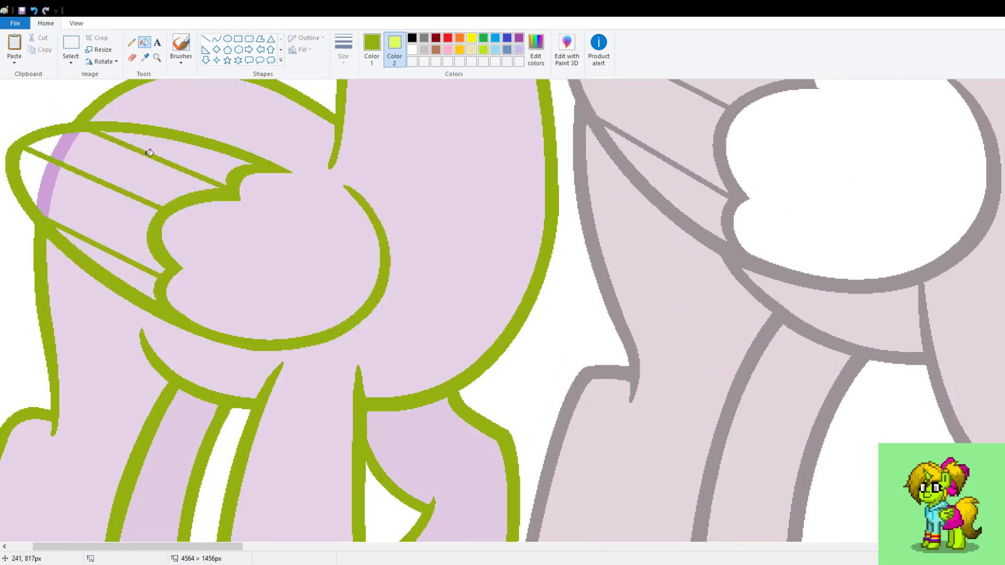
Step: Fill the wing's feather sections, including the body outline crossing them, with yellow-green
{"action": "right_click", "coordinate": [189, 148]}
{"action": "right_click", "coordinate": [127, 169]}
{"action": "right_click", "coordinate": [59, 153]}
{"action": "right_click", "coordinate": [43, 149]}
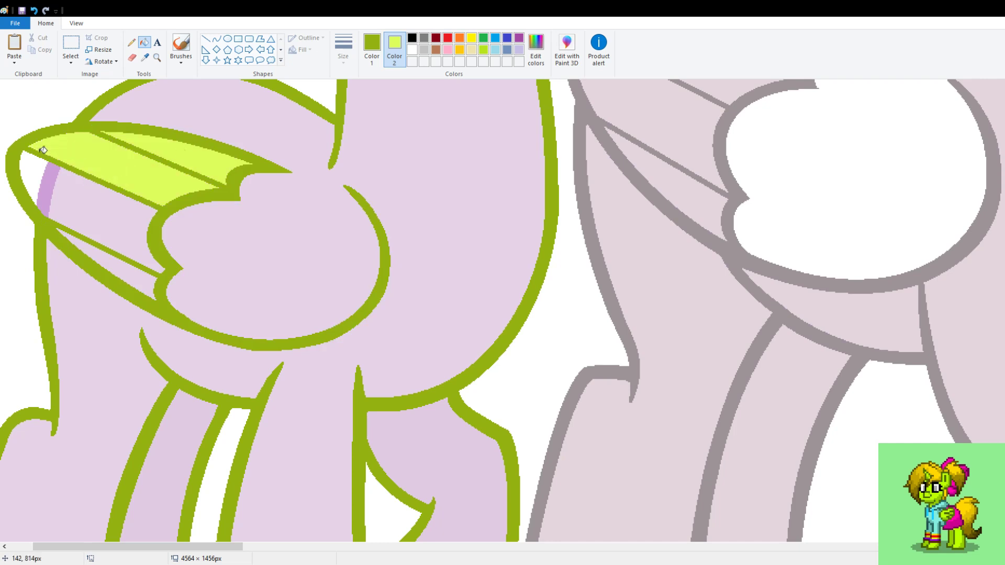
{"action": "right_click", "coordinate": [46, 181]}
{"action": "right_click", "coordinate": [64, 197]}
{"action": "right_click", "coordinate": [31, 183]}
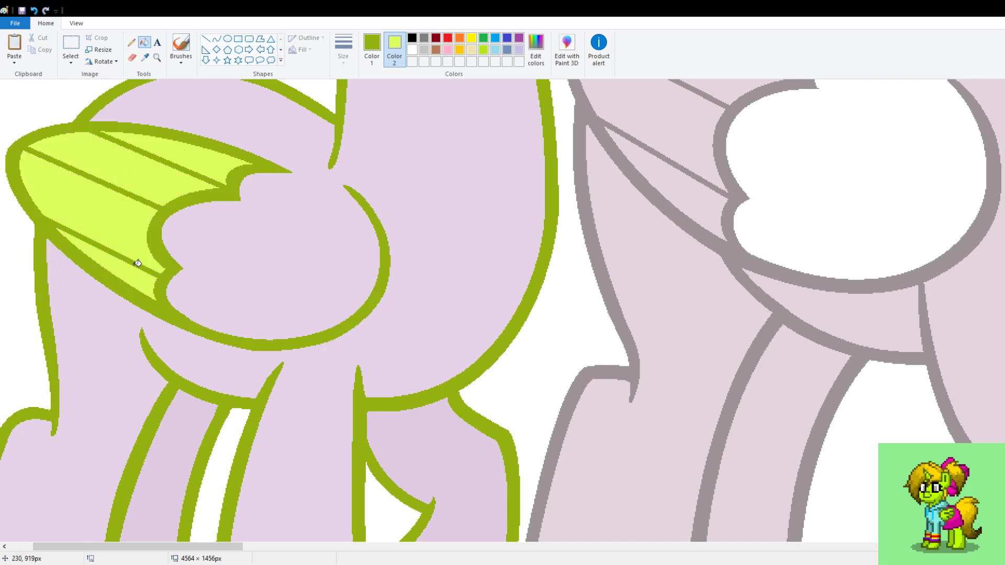
Step: Fill the pink pony's body and far legs with yellow-green, and its nostril mark with olive green
{"action": "right_click", "coordinate": [234, 272]}
{"action": "scroll", "coordinate": [237, 271], "scroll_direction": "down", "scroll_amount": 3}
{"action": "right_click", "coordinate": [137, 322]}
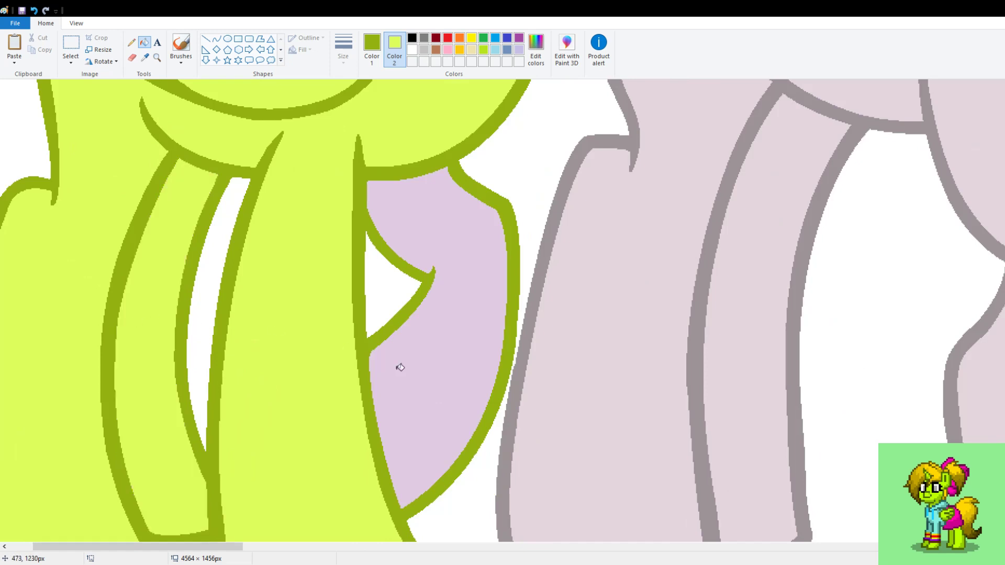
{"action": "right_click", "coordinate": [426, 388]}
{"action": "scroll", "coordinate": [438, 381], "scroll_direction": "up", "scroll_amount": 9}
{"action": "scroll", "coordinate": [442, 378], "scroll_direction": "down", "scroll_amount": 5}
{"action": "scroll", "coordinate": [441, 378], "scroll_direction": "up", "scroll_amount": 3}
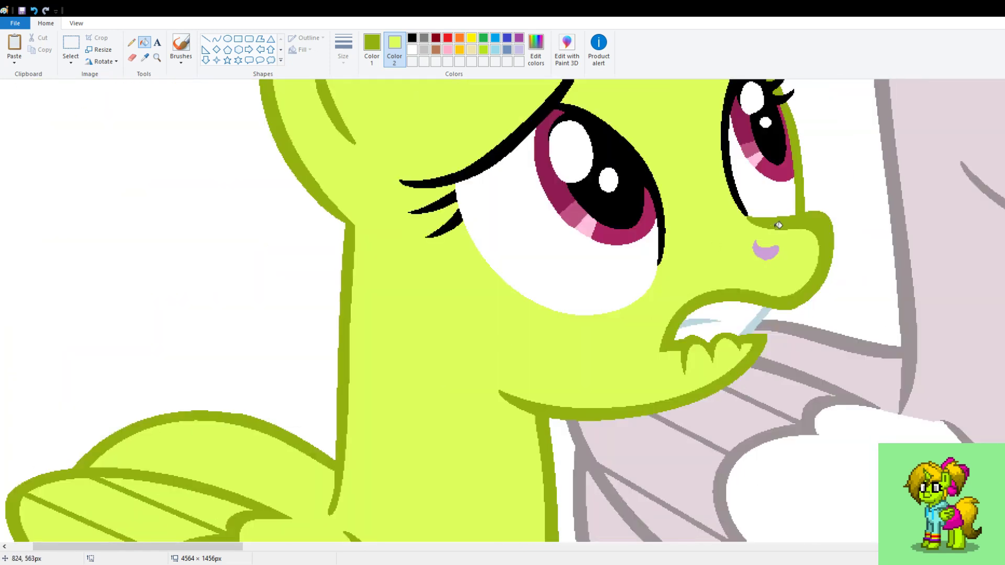
{"action": "left_click", "coordinate": [767, 249]}
Step: Fill the body and legs of the lavender pony beside the teal pony with yellow-green
{"action": "scroll", "coordinate": [241, 476], "scroll_direction": "down", "scroll_amount": 8}
{"action": "left_click_drag", "start_coordinate": [184, 545], "coordinate": [456, 545]}
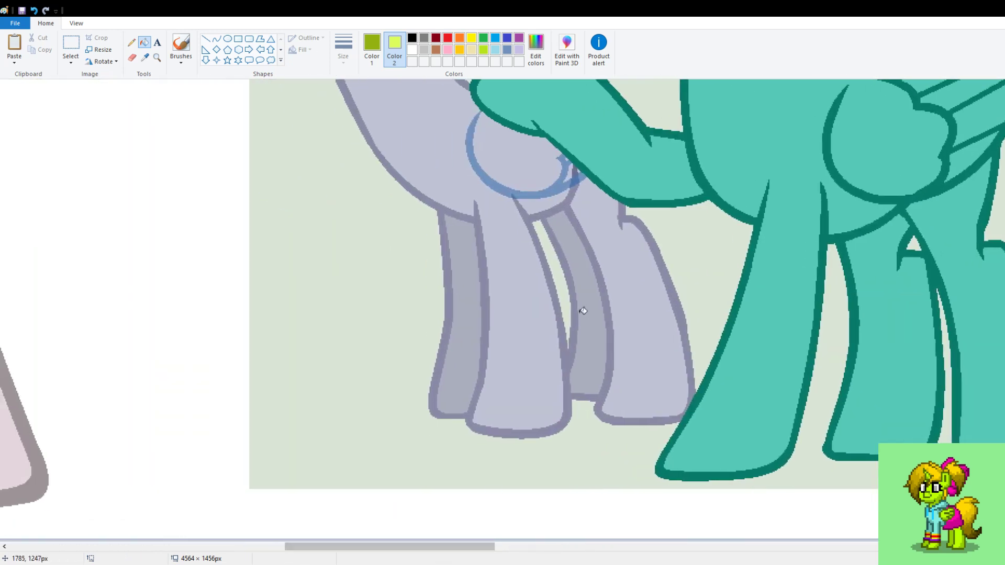
{"action": "right_click", "coordinate": [473, 325]}
{"action": "right_click", "coordinate": [515, 334]}
{"action": "right_click", "coordinate": [590, 315]}
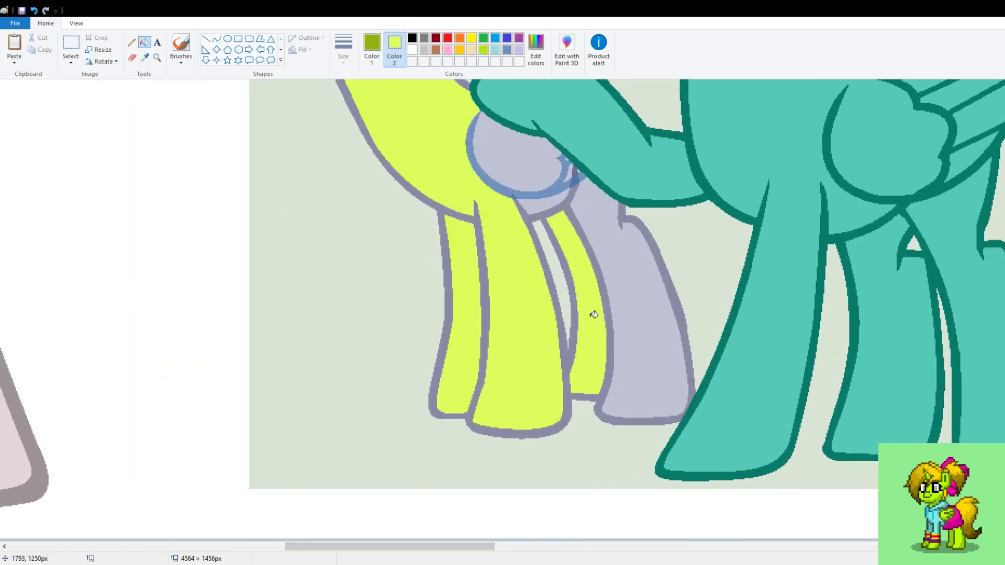
{"action": "right_click", "coordinate": [628, 302]}
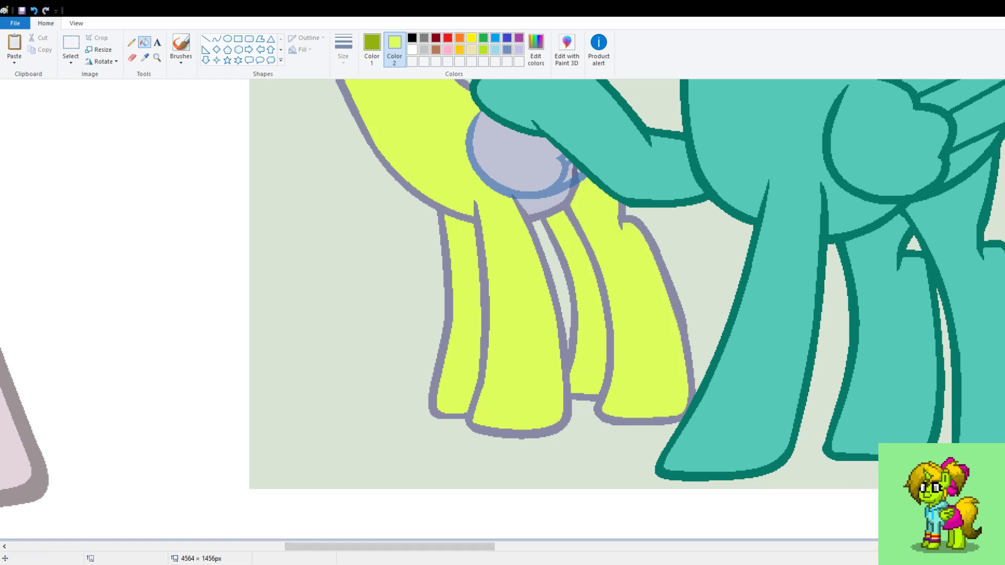
Step: Finish the lavender pony's wing and belly in yellow-green, and fill its wing and body outlines with olive green
{"action": "key", "text": "ctrl+Page_Up"}
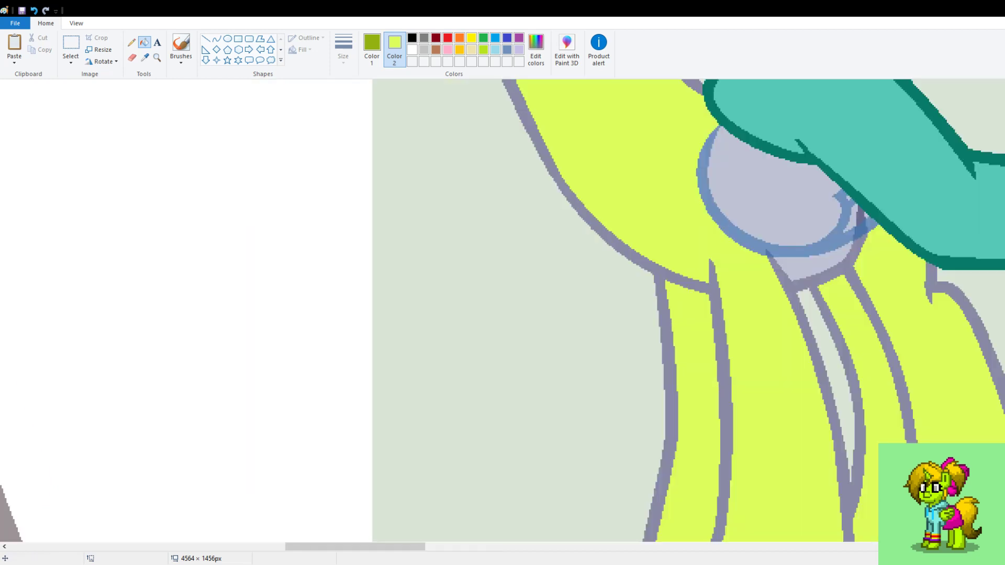
{"action": "left_click", "coordinate": [859, 213]}
{"action": "left_click", "coordinate": [821, 205]}
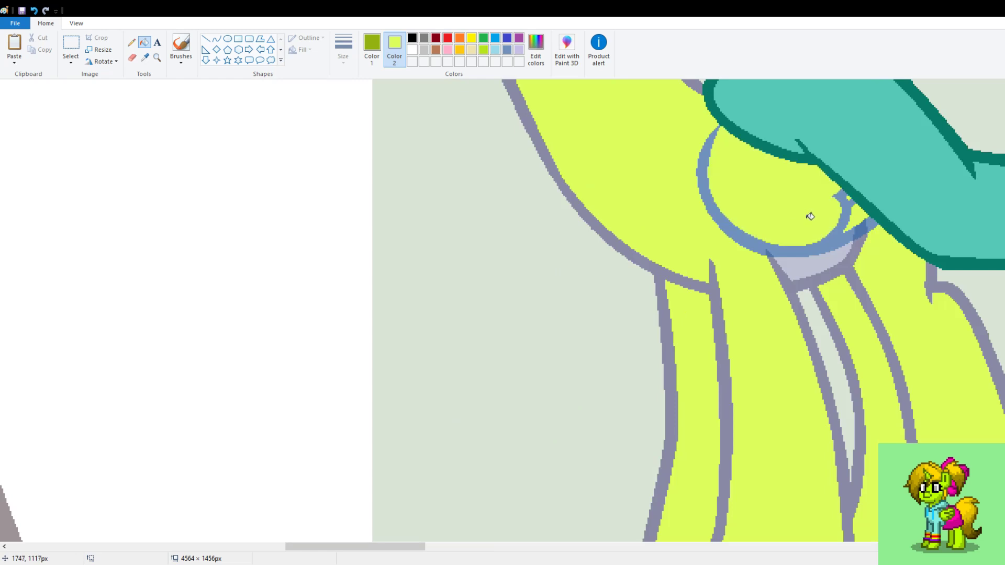
{"action": "left_click", "coordinate": [857, 230]}
{"action": "left_click", "coordinate": [837, 238]}
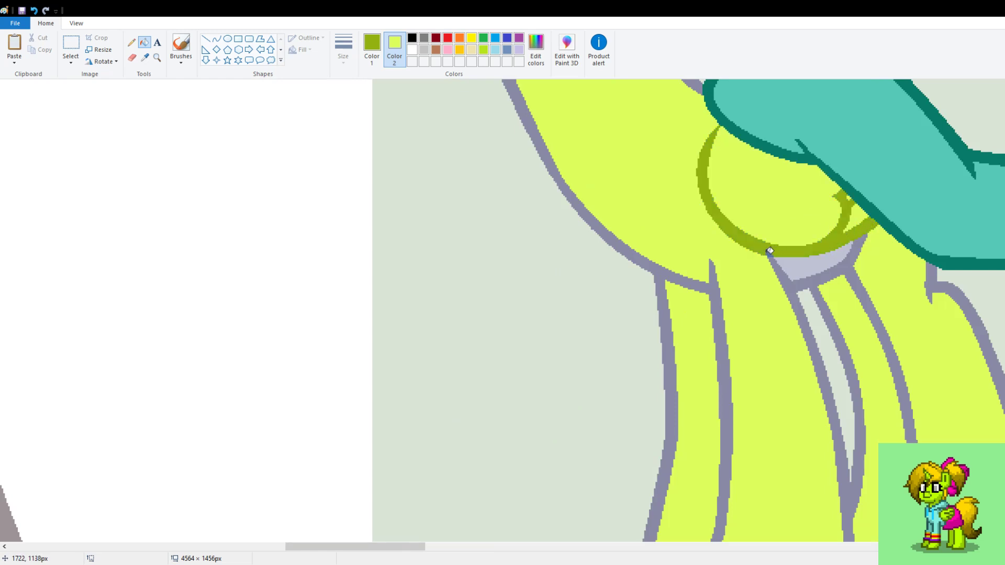
{"action": "right_click", "coordinate": [799, 268]}
{"action": "left_click", "coordinate": [792, 281]}
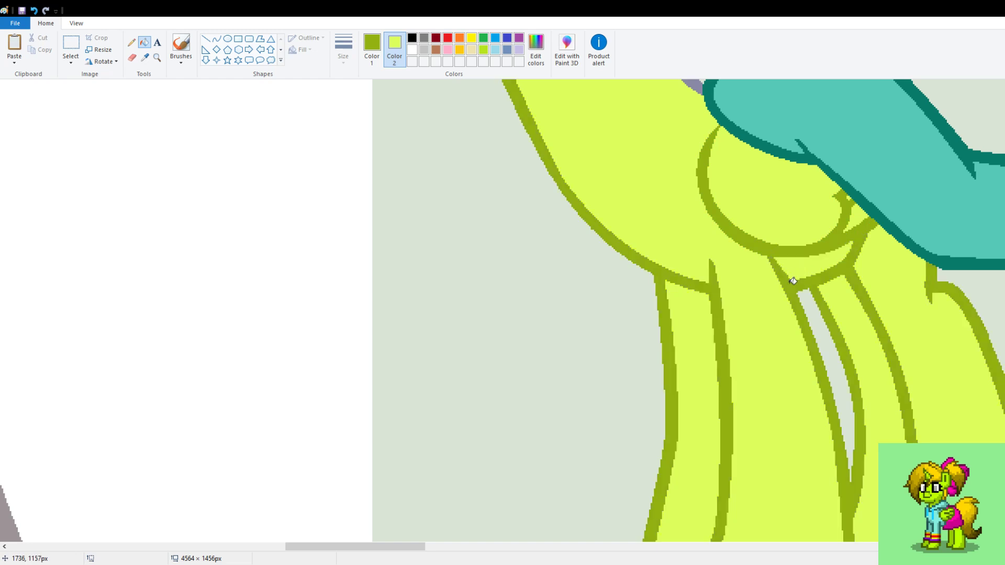
Step: Fill the lavender pony's inner-ear line and blue horn outline with olive green
{"action": "scroll", "coordinate": [959, 301], "scroll_direction": "down", "scroll_amount": 3}
{"action": "scroll", "coordinate": [959, 300], "scroll_direction": "up", "scroll_amount": 3}
{"action": "scroll", "coordinate": [765, 344], "scroll_direction": "down", "scroll_amount": 1}
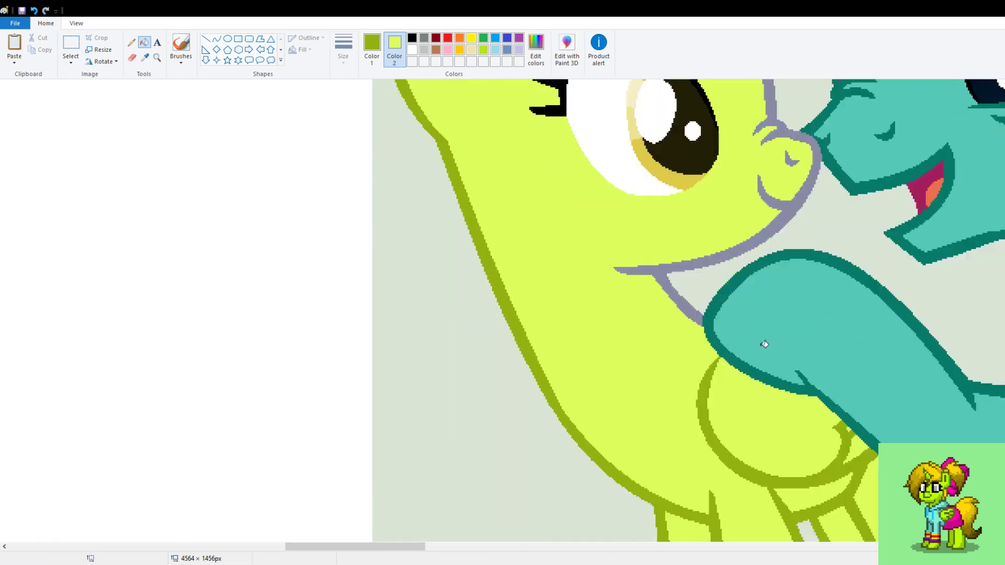
{"action": "scroll", "coordinate": [788, 188], "scroll_direction": "up", "scroll_amount": 4}
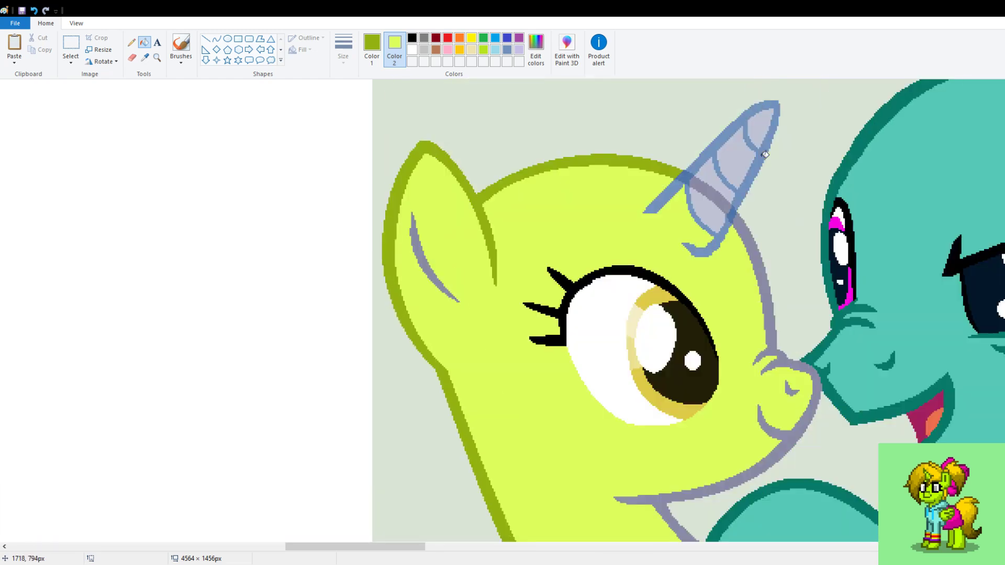
{"action": "left_click", "coordinate": [419, 244]}
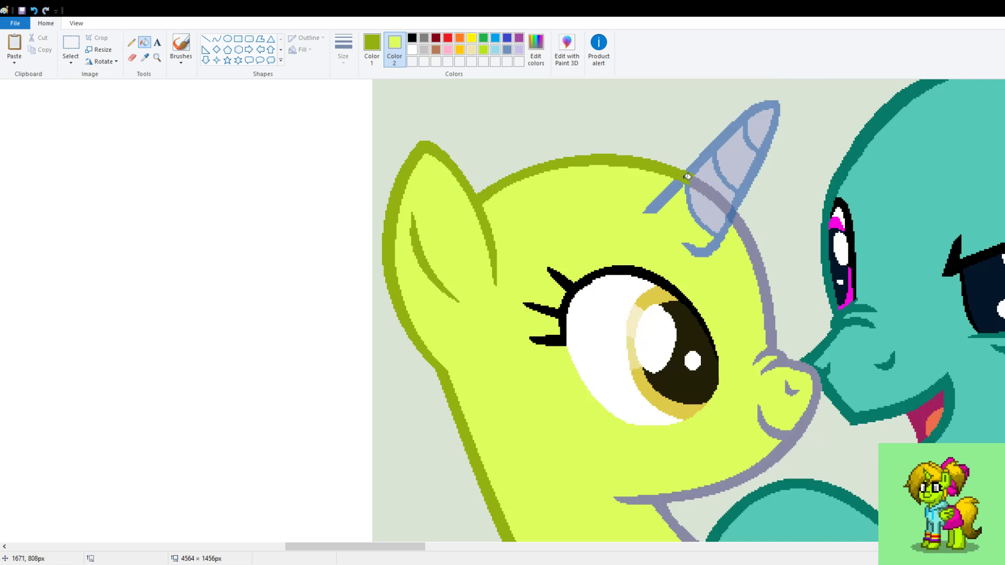
{"action": "left_click", "coordinate": [682, 184]}
{"action": "left_click", "coordinate": [690, 188]}
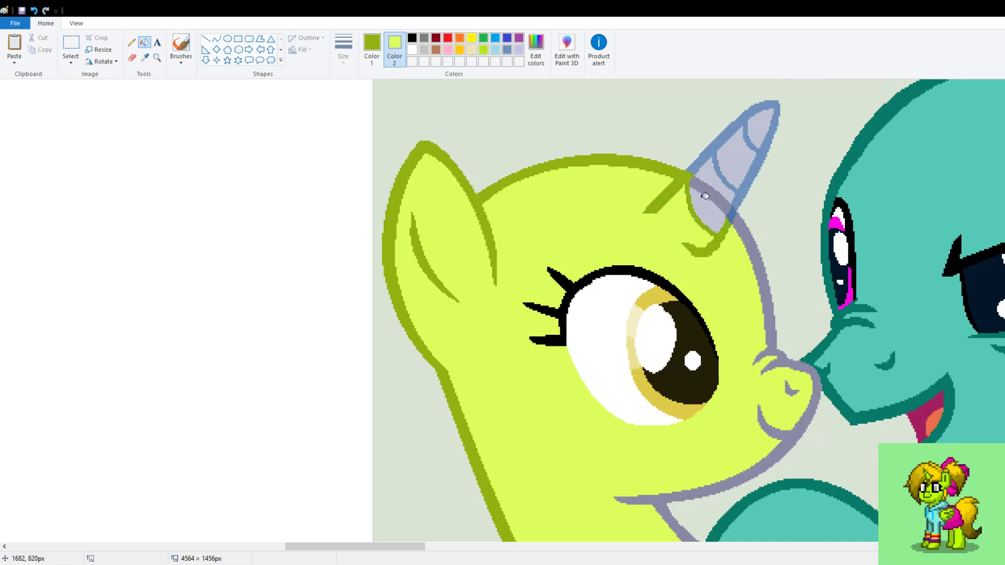
{"action": "left_click", "coordinate": [737, 203]}
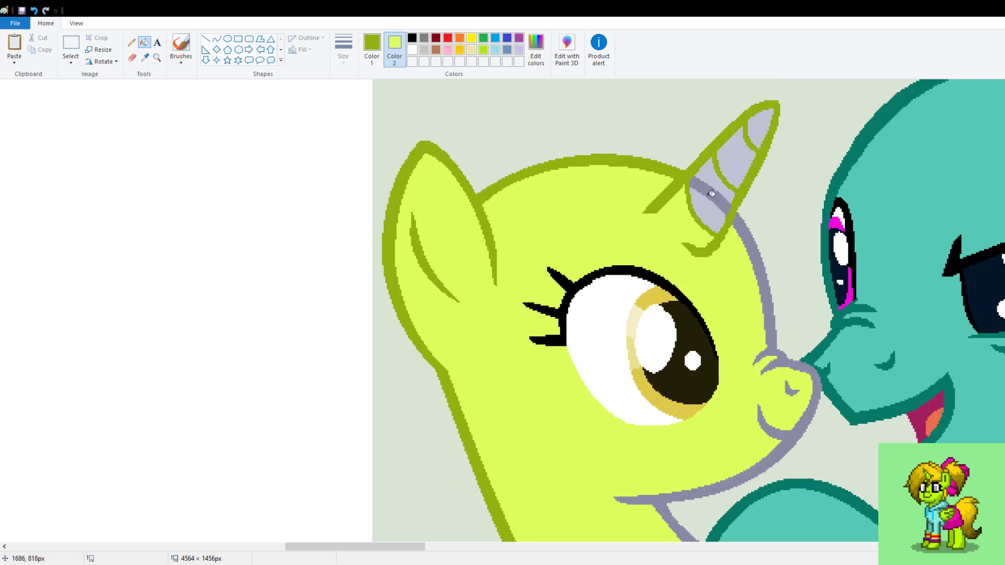
Step: Fill the lavender pony's horn sections and the head outline crossing the horn with yellow-green
{"action": "left_click", "coordinate": [711, 194]}
{"action": "left_click", "coordinate": [707, 202]}
{"action": "left_click", "coordinate": [713, 182]}
{"action": "left_click", "coordinate": [738, 153]}
{"action": "left_click", "coordinate": [758, 120]}
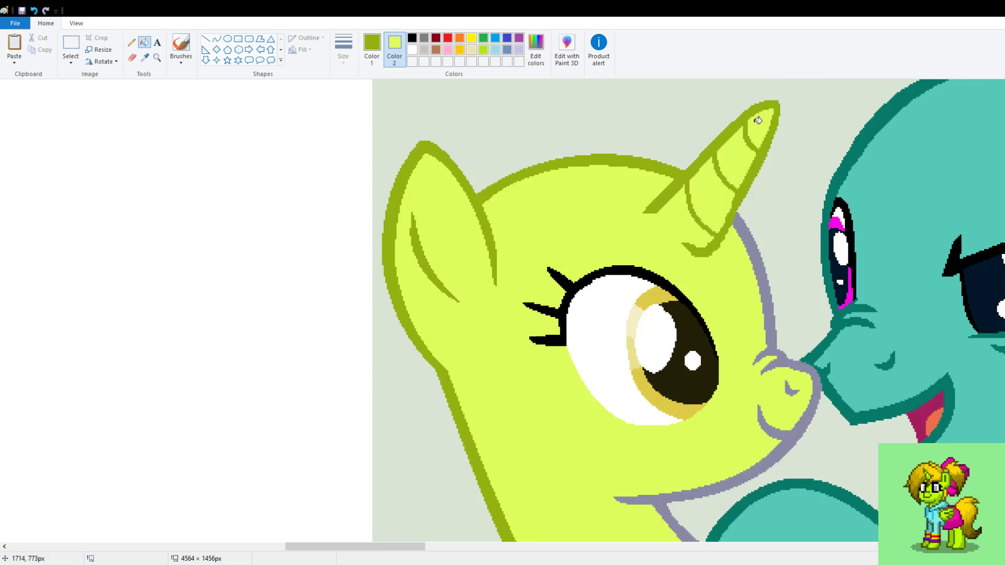
Step: Fill the remaining forehead, muzzle and chin outline of the unicorn facing the teal pony with olive green
{"action": "left_click", "coordinate": [763, 288]}
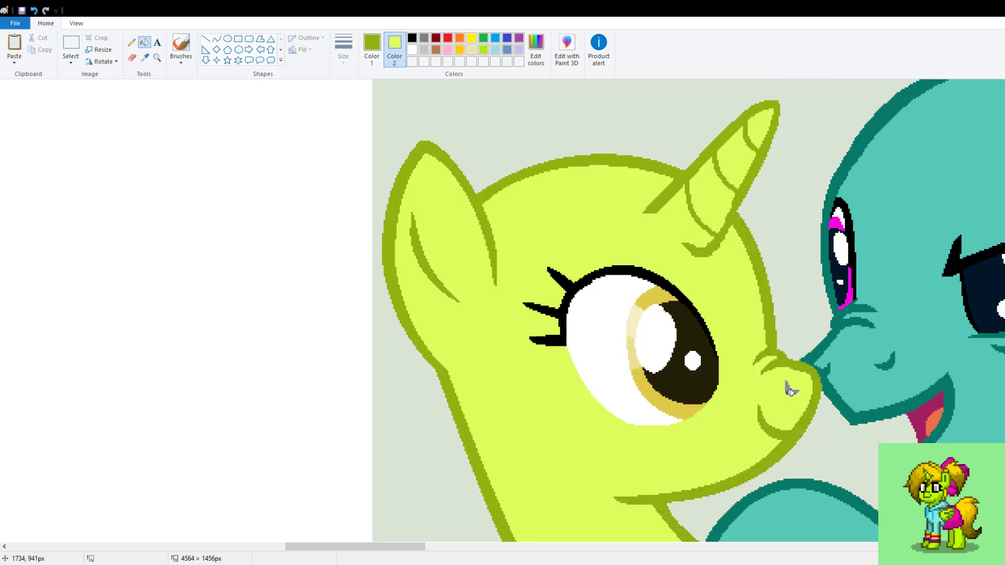
{"action": "scroll", "coordinate": [792, 387], "scroll_direction": "down", "scroll_amount": 10}
{"action": "scroll", "coordinate": [792, 387], "scroll_direction": "up", "scroll_amount": 3}
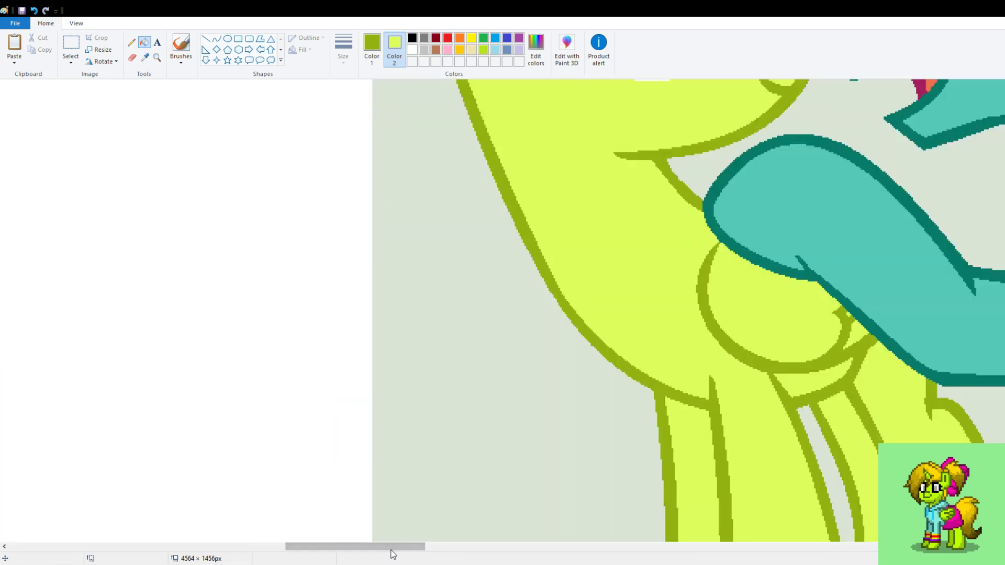
Step: Fill the body and raised foreleg of the purple winged pony with yellow-green
{"action": "left_click_drag", "start_coordinate": [393, 548], "coordinate": [410, 547]}
{"action": "scroll", "coordinate": [597, 316], "scroll_direction": "up", "scroll_amount": 12}
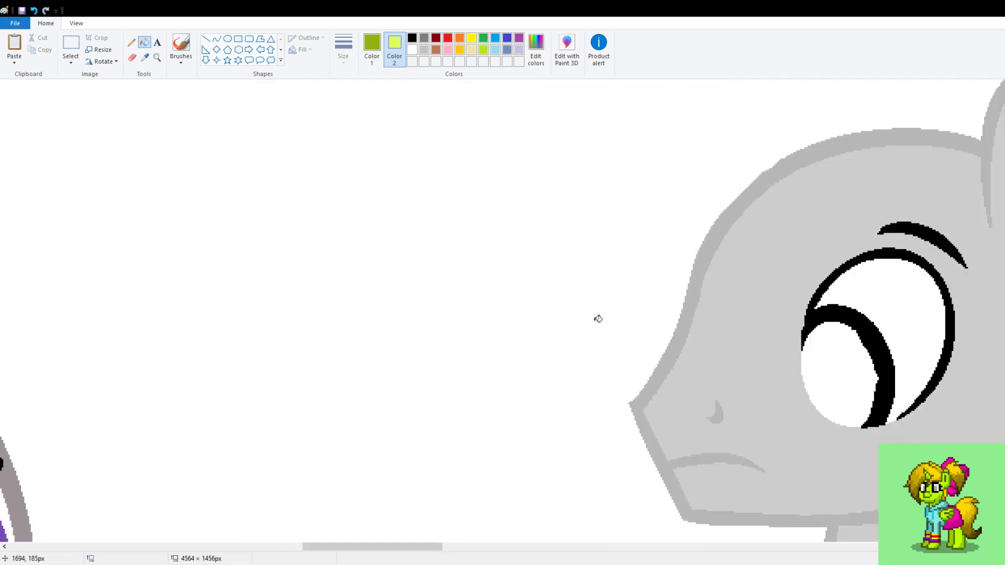
{"action": "left_click_drag", "start_coordinate": [406, 545], "coordinate": [526, 548]}
{"action": "scroll", "coordinate": [595, 393], "scroll_direction": "down", "scroll_amount": 5}
{"action": "scroll", "coordinate": [594, 393], "scroll_direction": "down", "scroll_amount": 3}
{"action": "scroll", "coordinate": [531, 533], "scroll_direction": "up", "scroll_amount": 3}
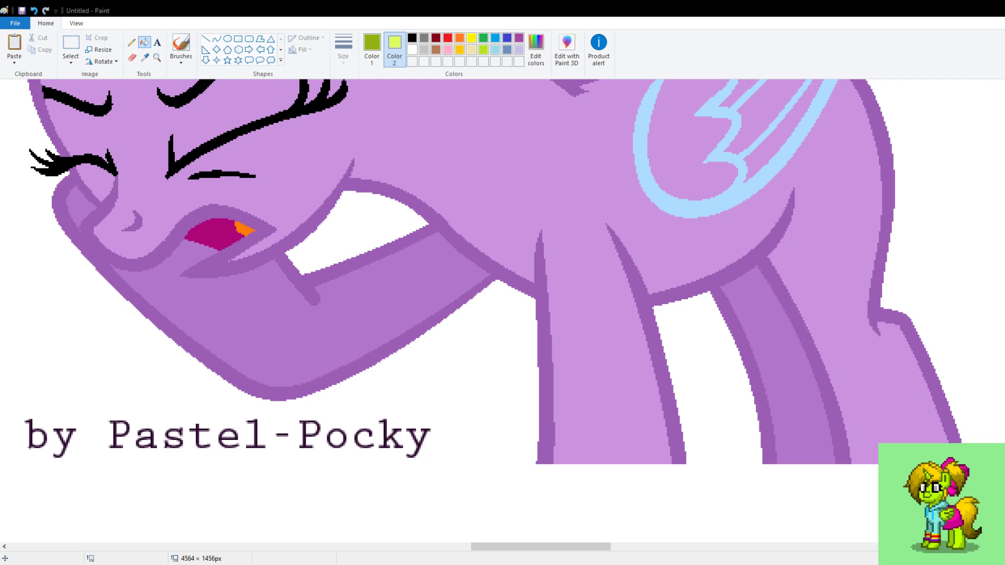
{"action": "right_click", "coordinate": [580, 366]}
{"action": "right_click", "coordinate": [382, 297]}
{"action": "scroll", "coordinate": [821, 218], "scroll_direction": "up", "scroll_amount": 3}
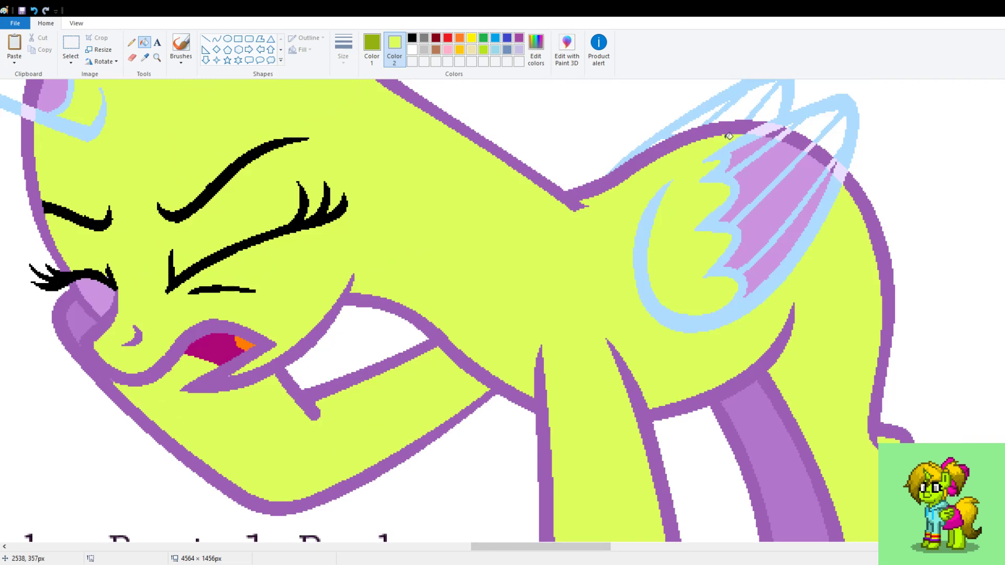
Step: Fill the purple pony's far wing feathers and the first feather section of its near wing with yellow-green
{"action": "left_click", "coordinate": [995, 558]}
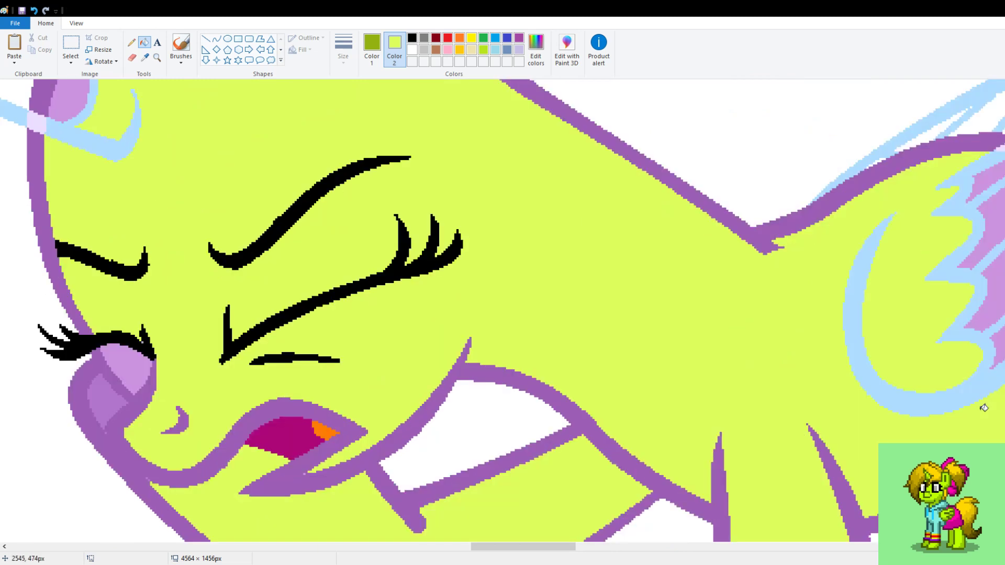
{"action": "right_click", "coordinate": [883, 158]}
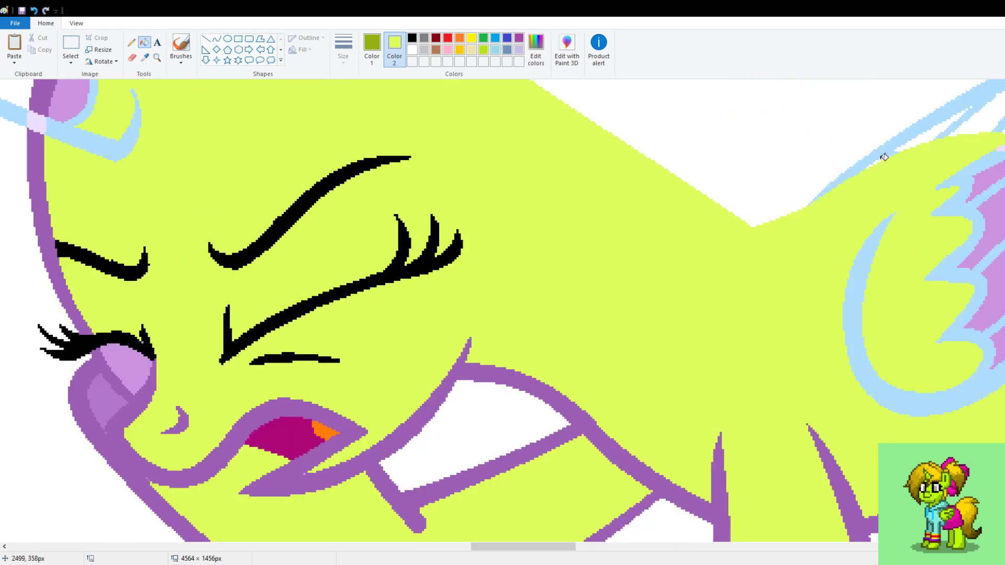
{"action": "left_click", "coordinate": [35, 11]}
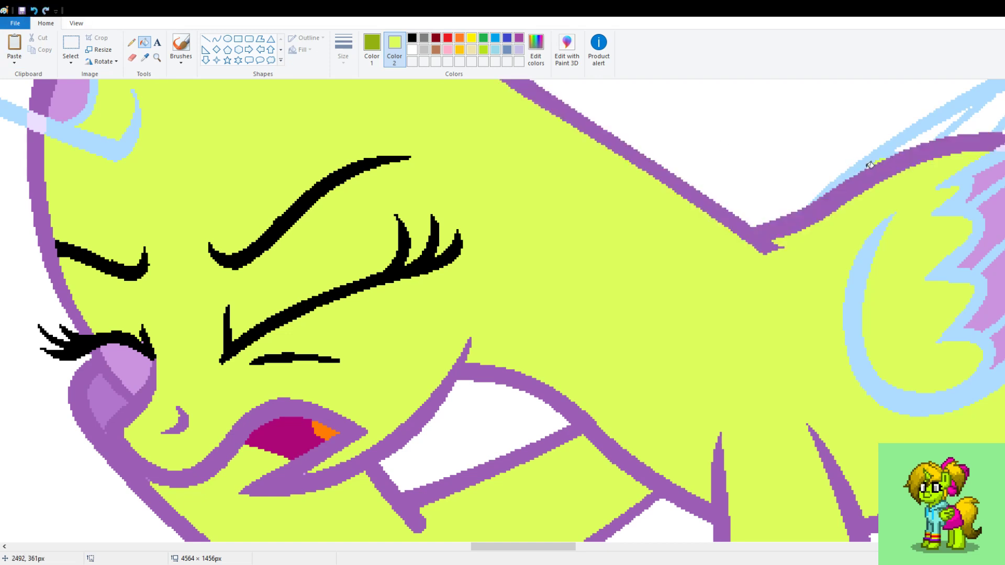
{"action": "right_click", "coordinate": [924, 134]}
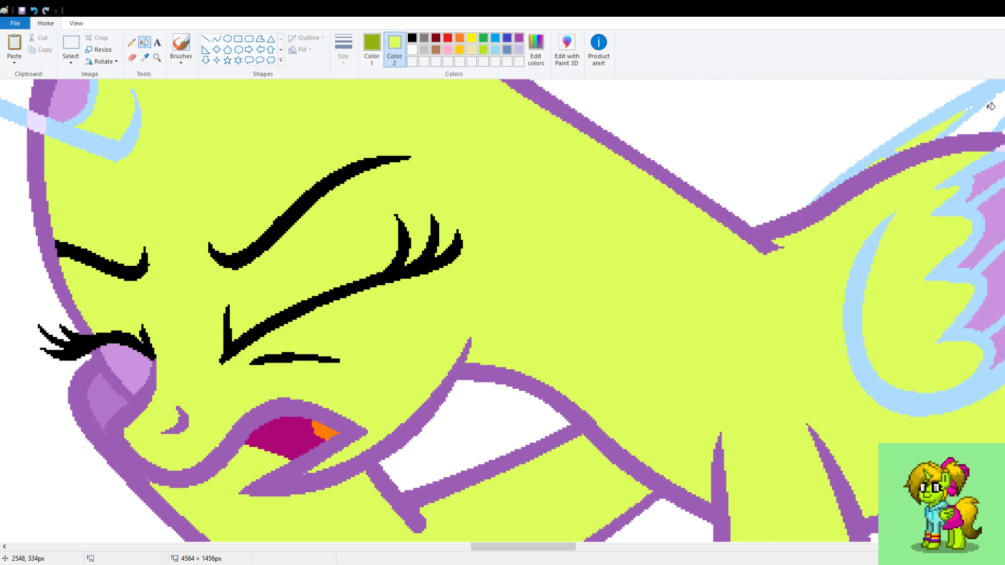
{"action": "left_click_drag", "start_coordinate": [550, 546], "coordinate": [588, 547]}
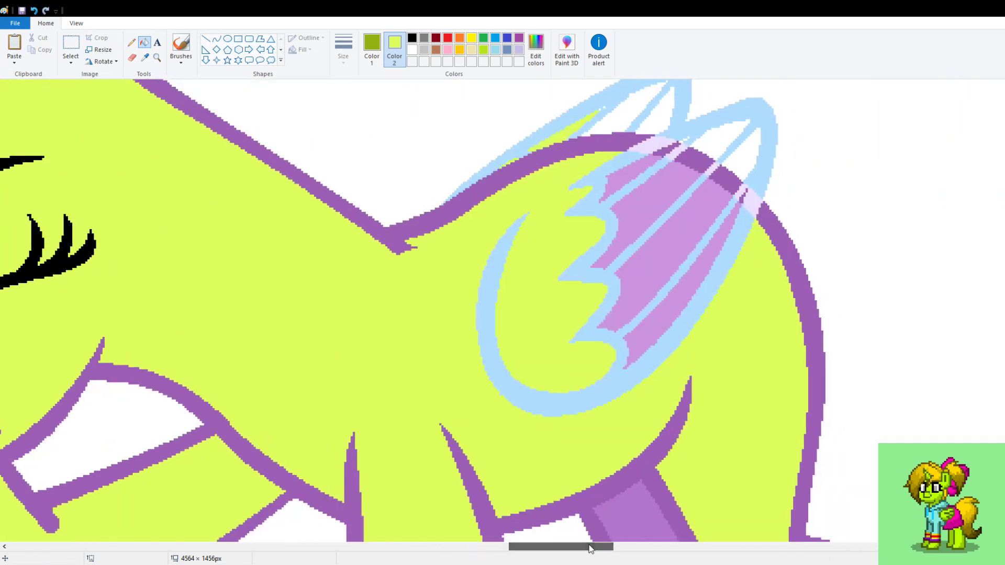
{"action": "right_click", "coordinate": [613, 109]}
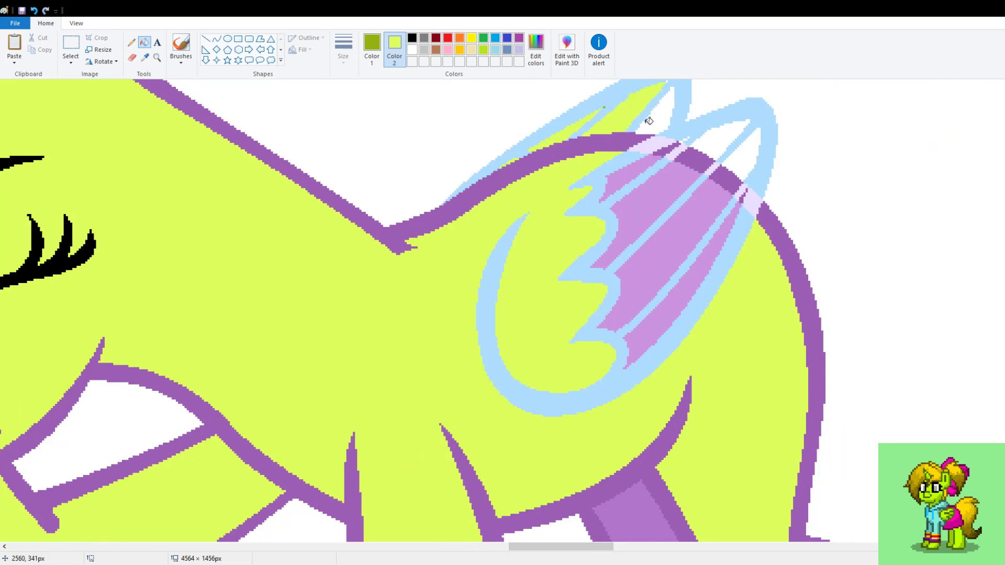
{"action": "scroll", "coordinate": [657, 122], "scroll_direction": "up", "scroll_amount": 3}
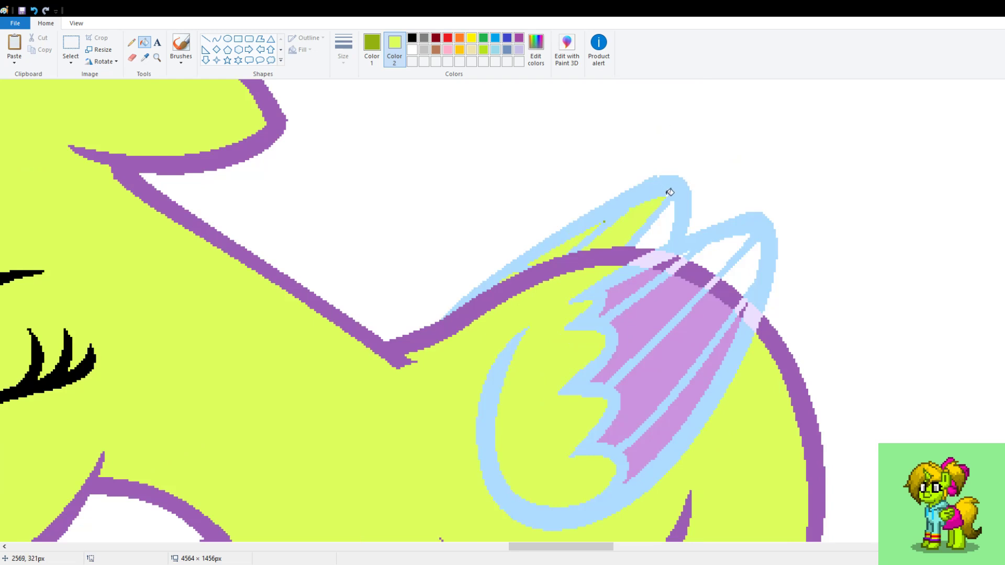
{"action": "right_click", "coordinate": [665, 226]}
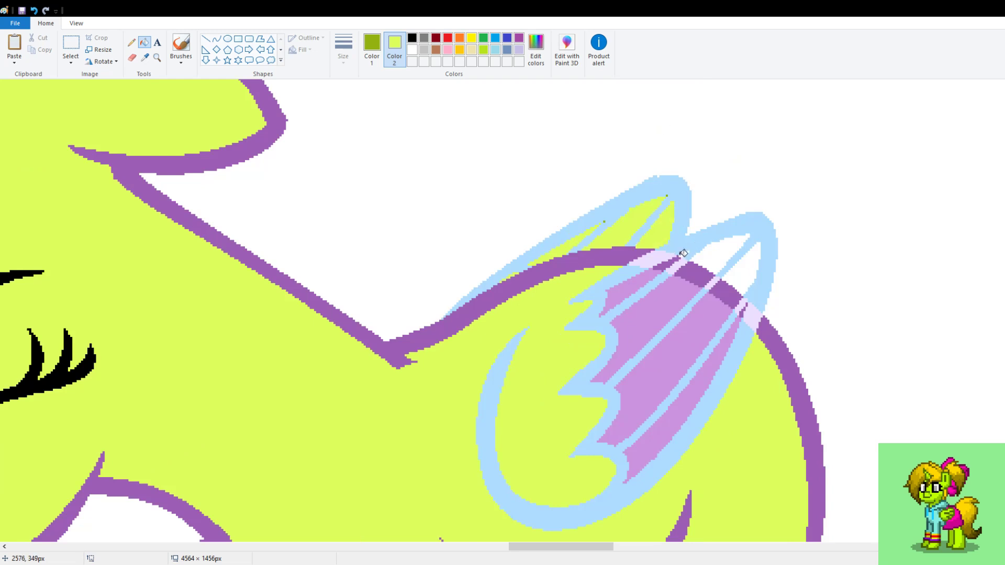
{"action": "right_click", "coordinate": [656, 271]}
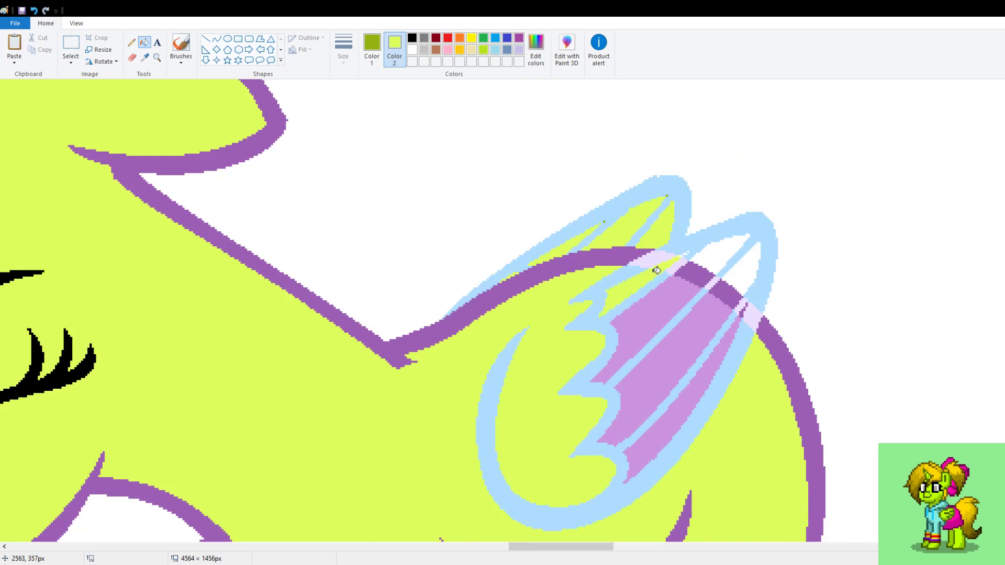
{"action": "right_click", "coordinate": [687, 251]}
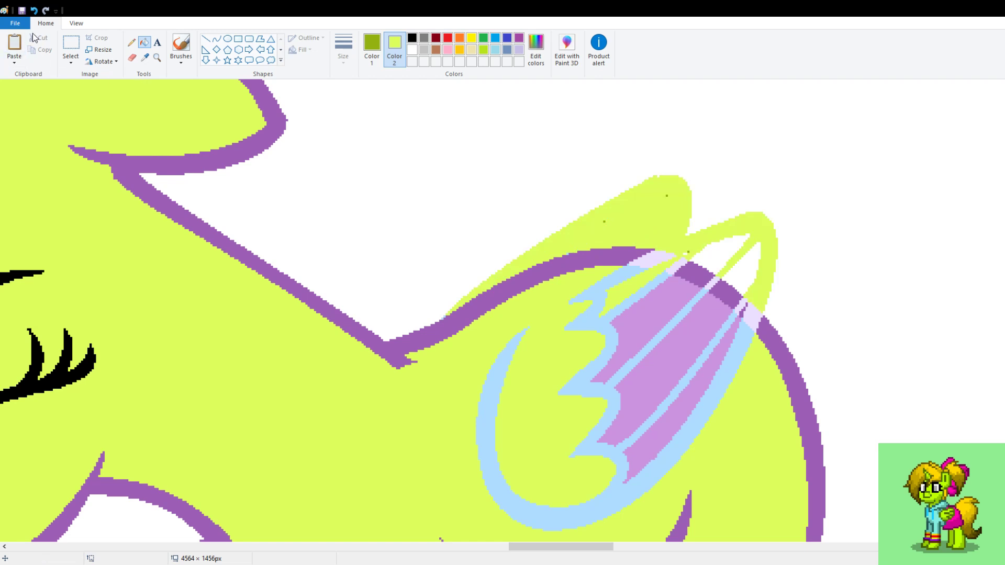
{"action": "left_click", "coordinate": [35, 11]}
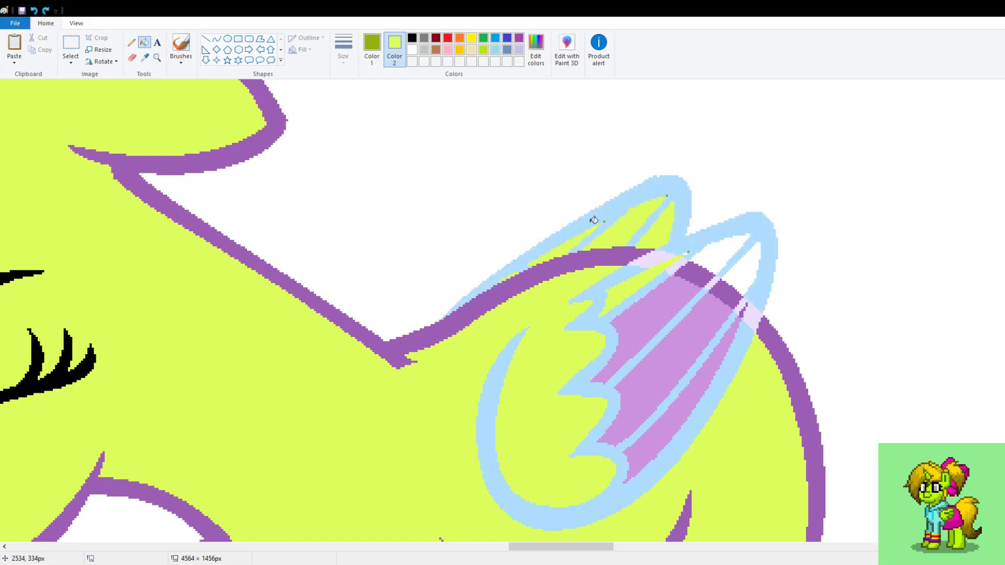
{"action": "right_click", "coordinate": [685, 252]}
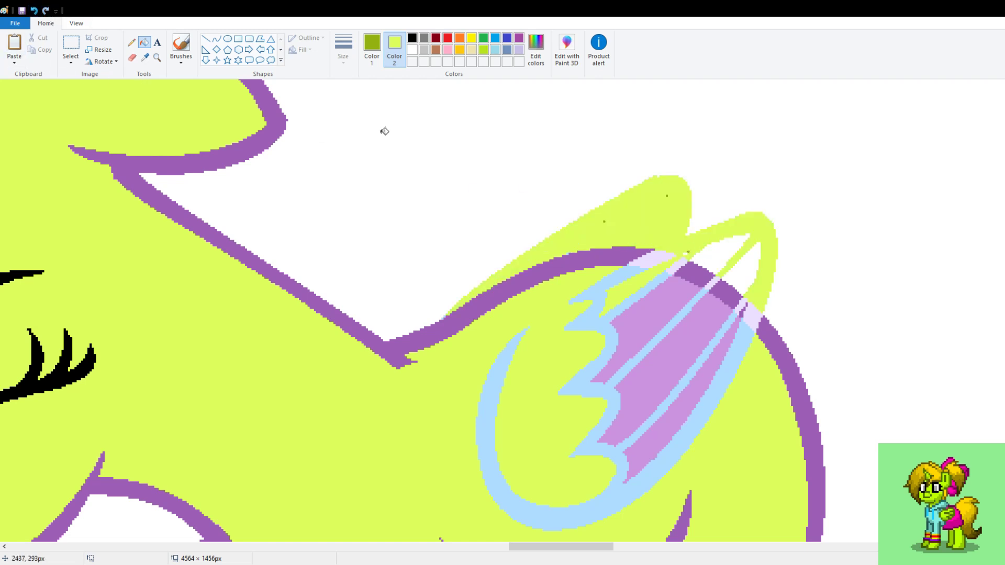
{"action": "left_click", "coordinate": [34, 11]}
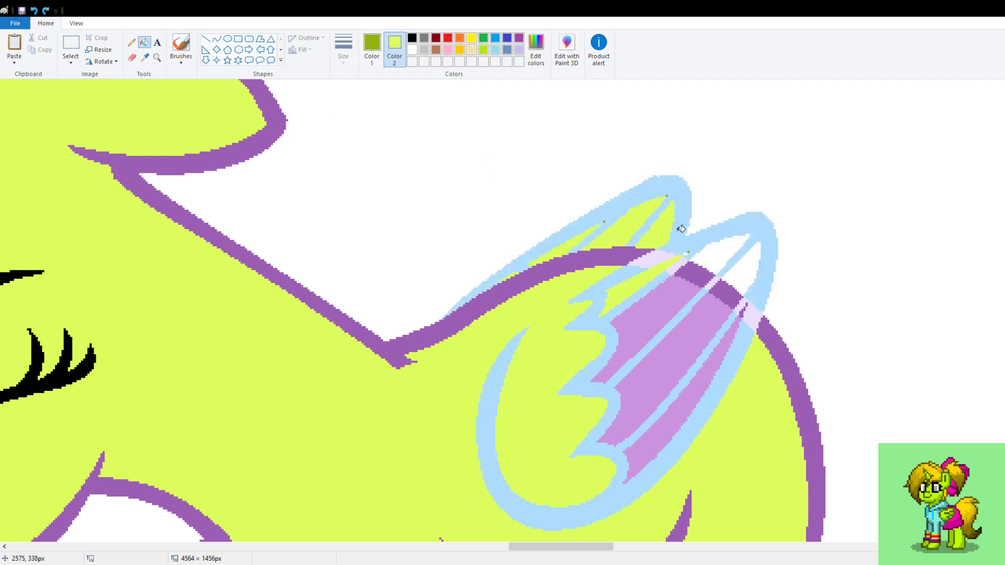
Step: Fill the remaining feather sections of the near wing with yellow-green, including the parts extending beyond the pony's back
{"action": "left_click", "coordinate": [686, 252]}
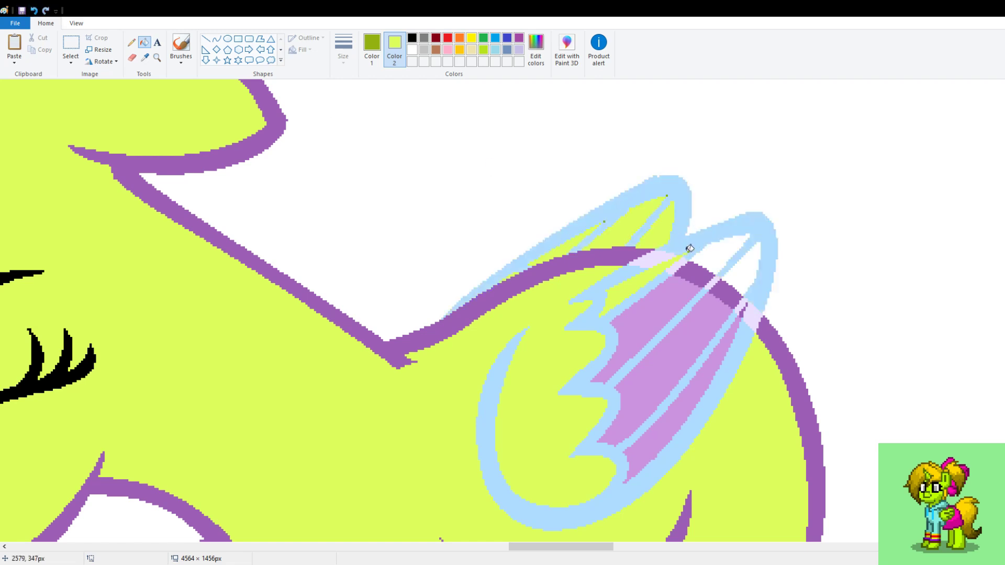
{"action": "left_click", "coordinate": [716, 262]}
{"action": "left_click", "coordinate": [693, 274]}
{"action": "left_click", "coordinate": [675, 294]}
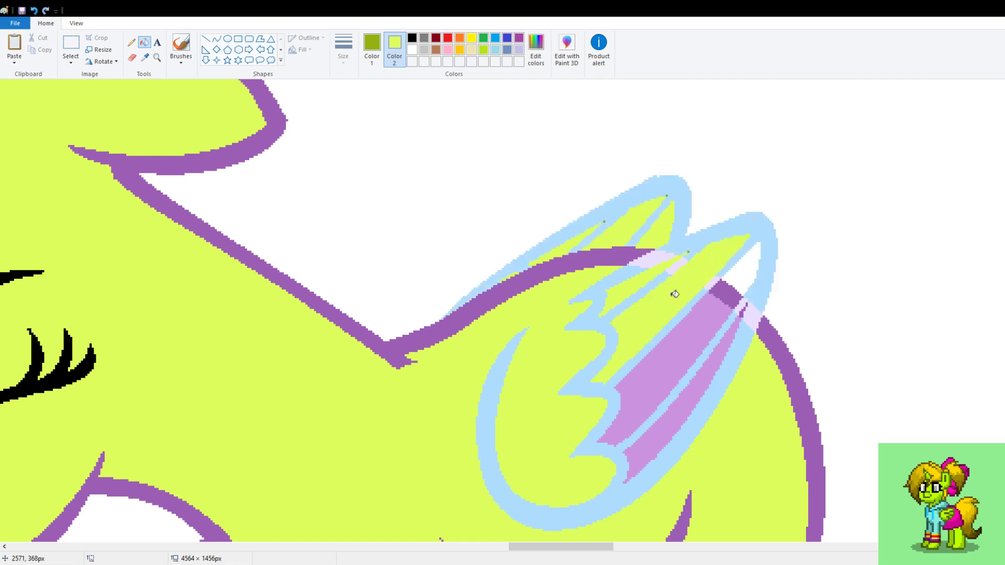
{"action": "left_click", "coordinate": [660, 375]}
{"action": "left_click", "coordinate": [732, 296]}
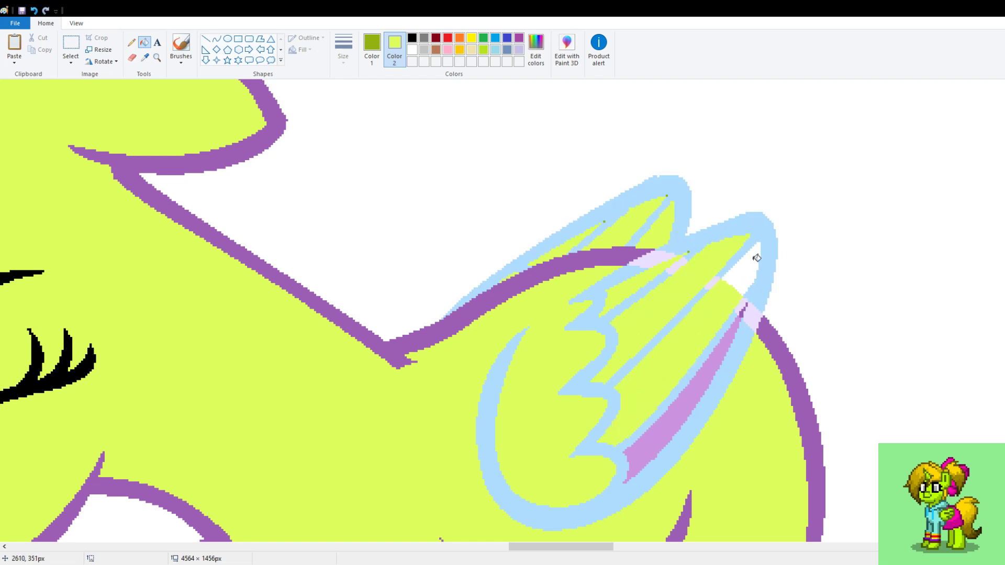
{"action": "left_click", "coordinate": [757, 258]}
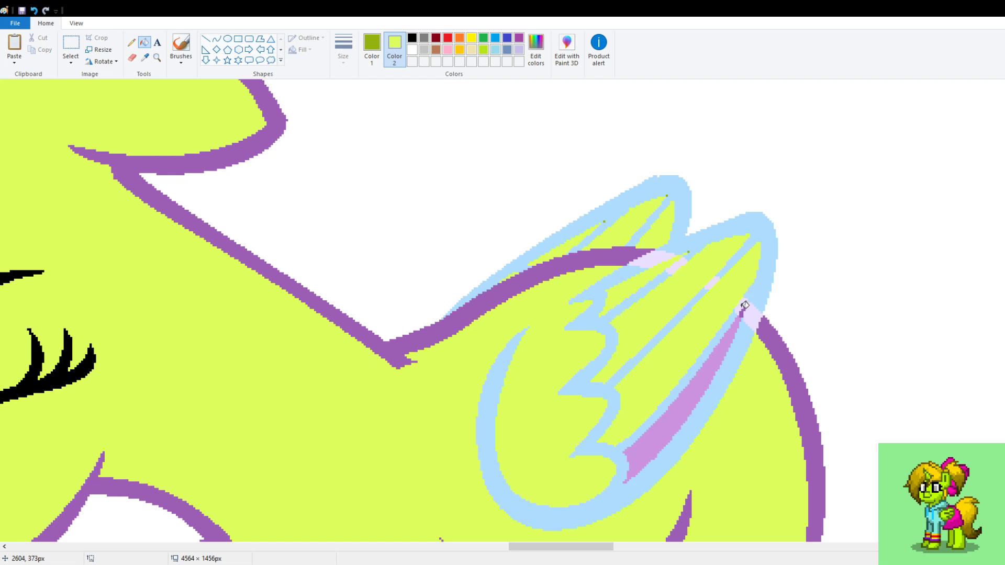
{"action": "right_click", "coordinate": [731, 329]}
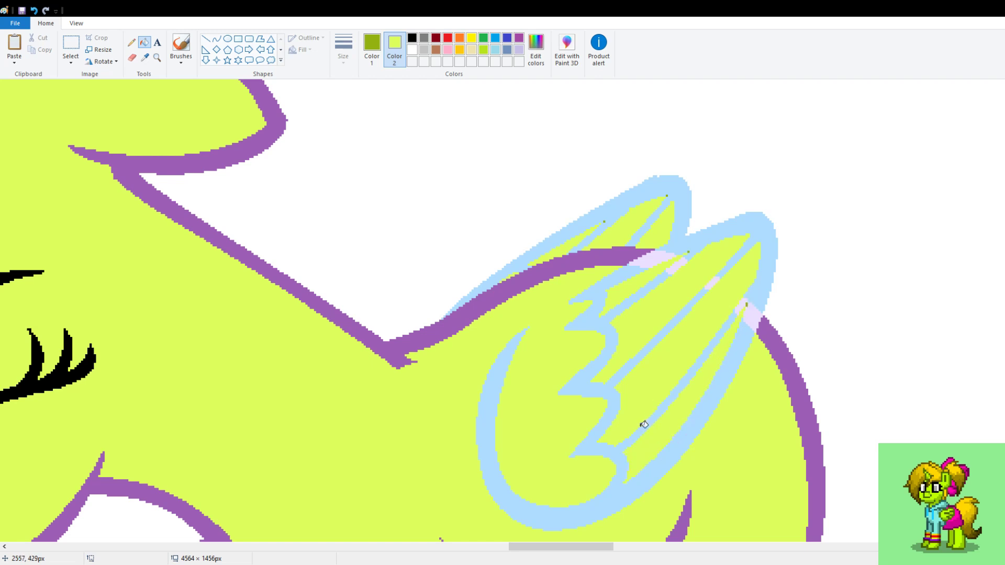
Step: Fill both wings' light blue outlines and the pale segments where they cross the back with olive green
{"action": "left_click", "coordinate": [622, 451]}
{"action": "left_click", "coordinate": [759, 311]}
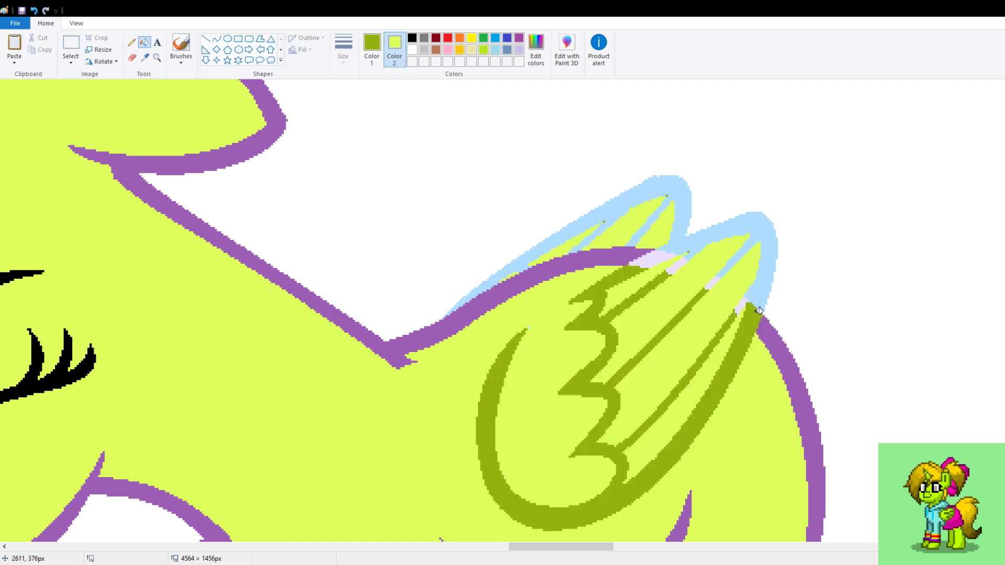
{"action": "left_click", "coordinate": [758, 311]}
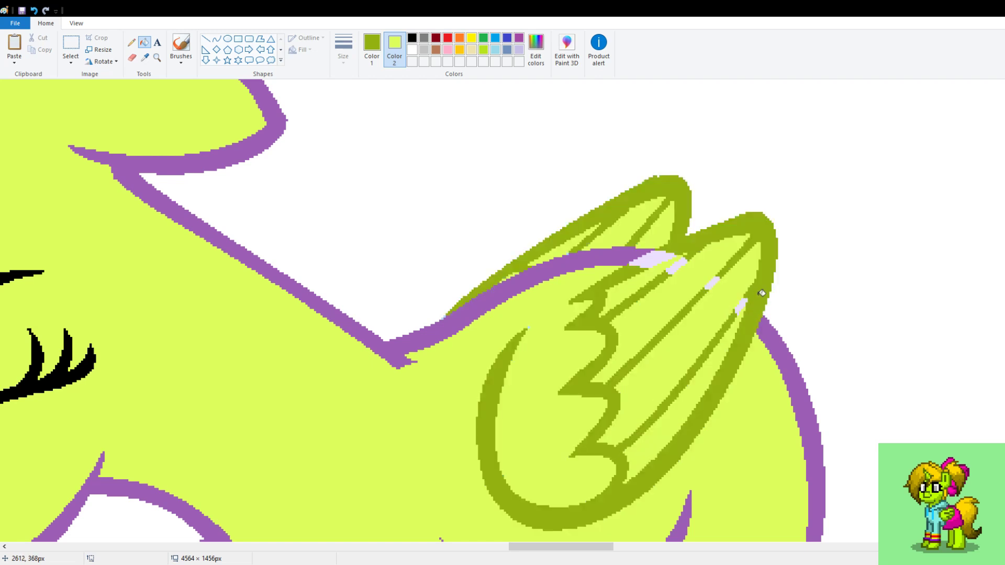
{"action": "left_click", "coordinate": [712, 282]}
{"action": "left_click", "coordinate": [676, 265]}
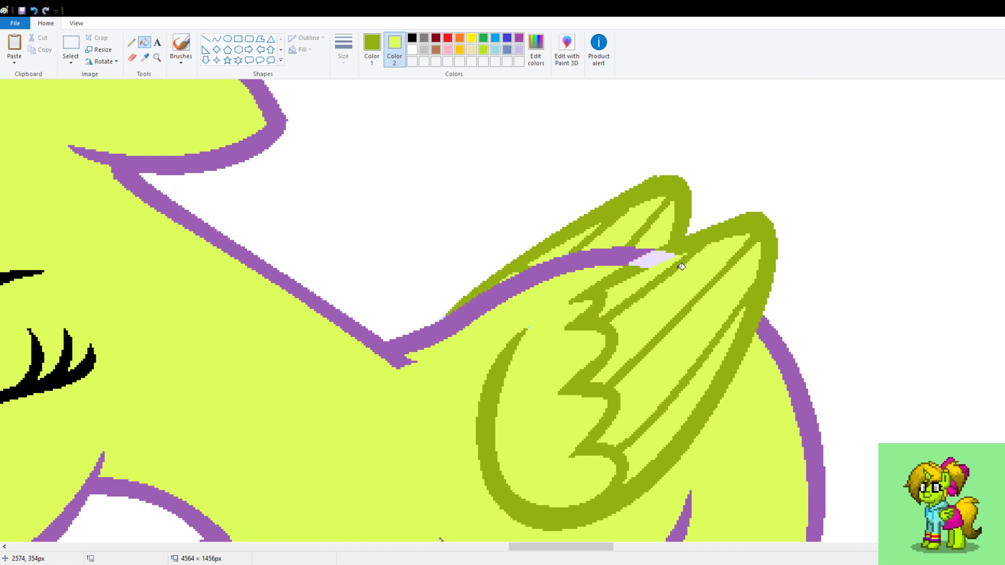
{"action": "left_click", "coordinate": [653, 256]}
Step: Fill the far hind leg with yellow-green, and the belly, hind leg, rump and back outlines with olive green
{"action": "scroll", "coordinate": [685, 293], "scroll_direction": "down", "scroll_amount": 10}
{"action": "right_click", "coordinate": [675, 310]}
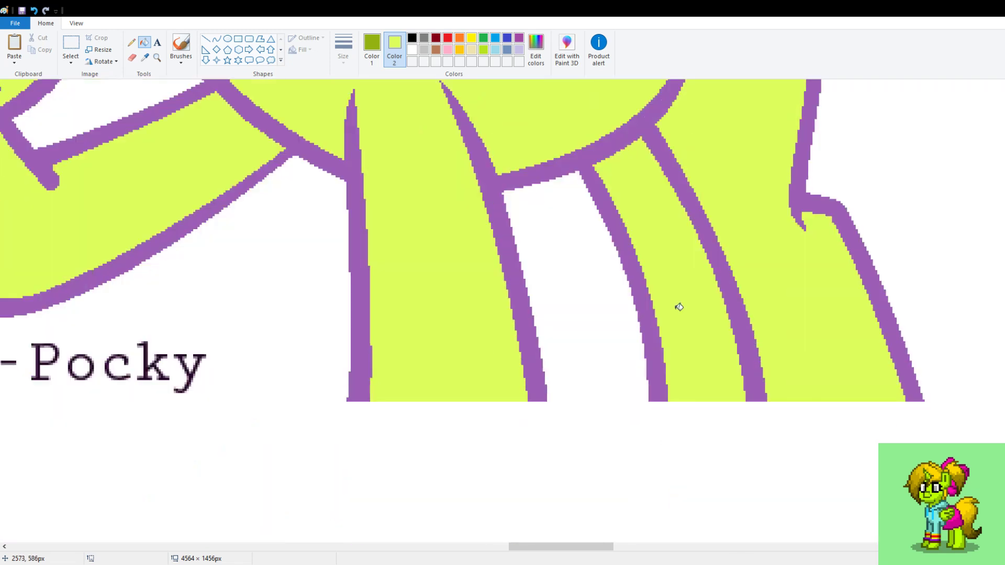
{"action": "left_click", "coordinate": [570, 164]}
{"action": "scroll", "coordinate": [575, 173], "scroll_direction": "up", "scroll_amount": 4}
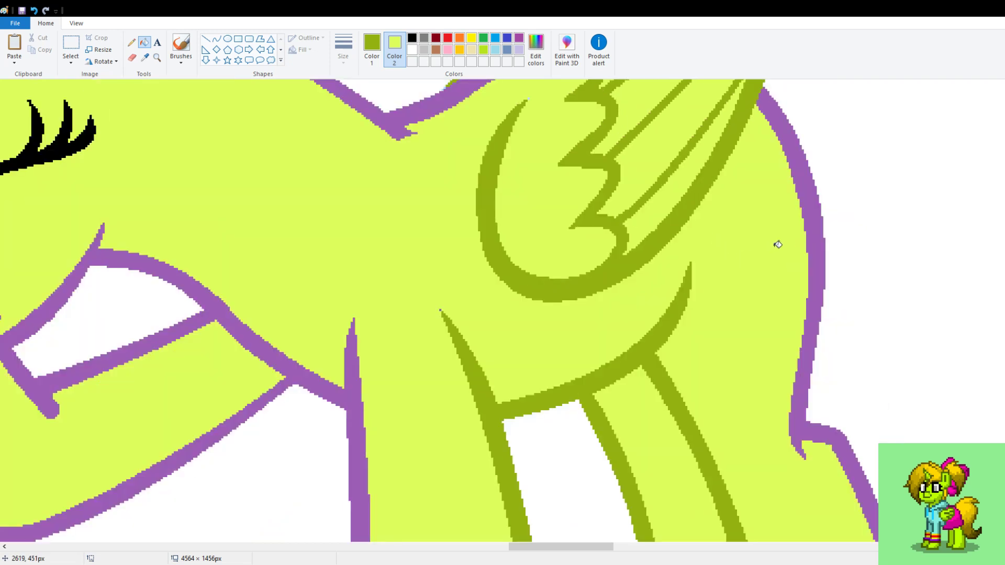
{"action": "left_click", "coordinate": [814, 243]}
{"action": "scroll", "coordinate": [466, 265], "scroll_direction": "up", "scroll_amount": 4}
{"action": "left_click", "coordinate": [558, 268]}
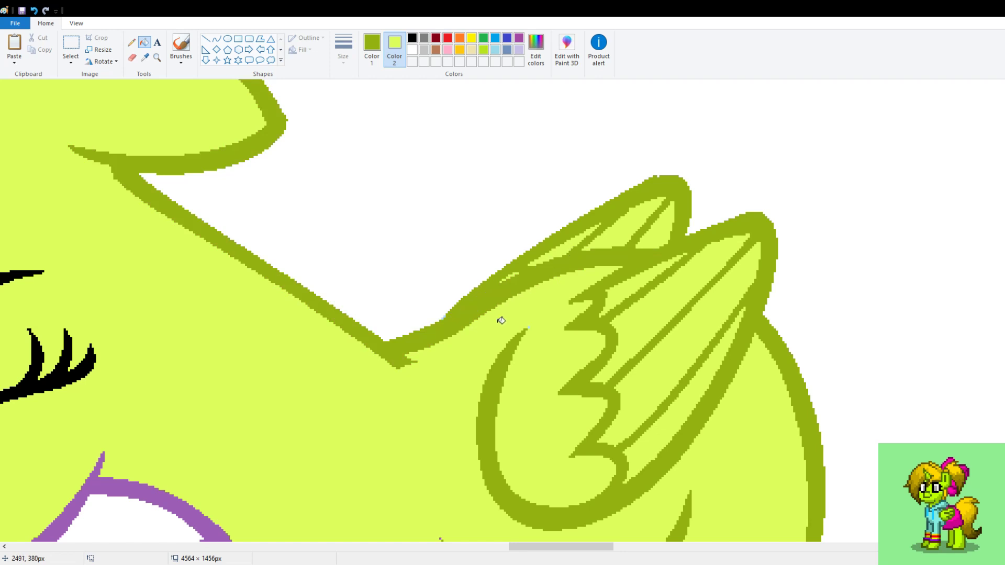
Step: Fill the connected outline of the front leg, raised foreleg, chest and mouth with olive green
{"action": "scroll", "coordinate": [518, 363], "scroll_direction": "down", "scroll_amount": 10}
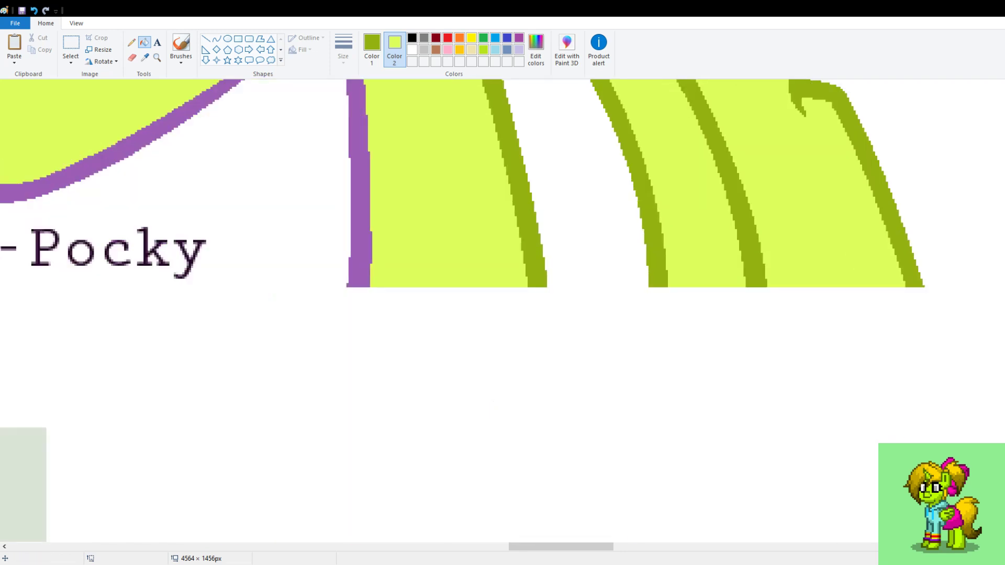
{"action": "left_click_drag", "start_coordinate": [564, 555], "coordinate": [505, 554]}
{"action": "left_click", "coordinate": [897, 224]}
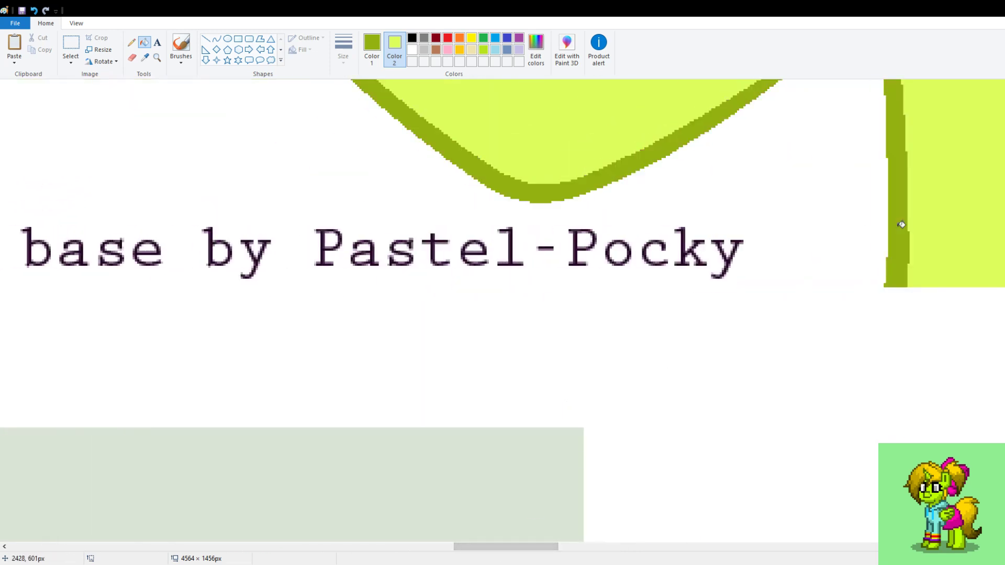
{"action": "scroll", "coordinate": [801, 238], "scroll_direction": "up", "scroll_amount": 5}
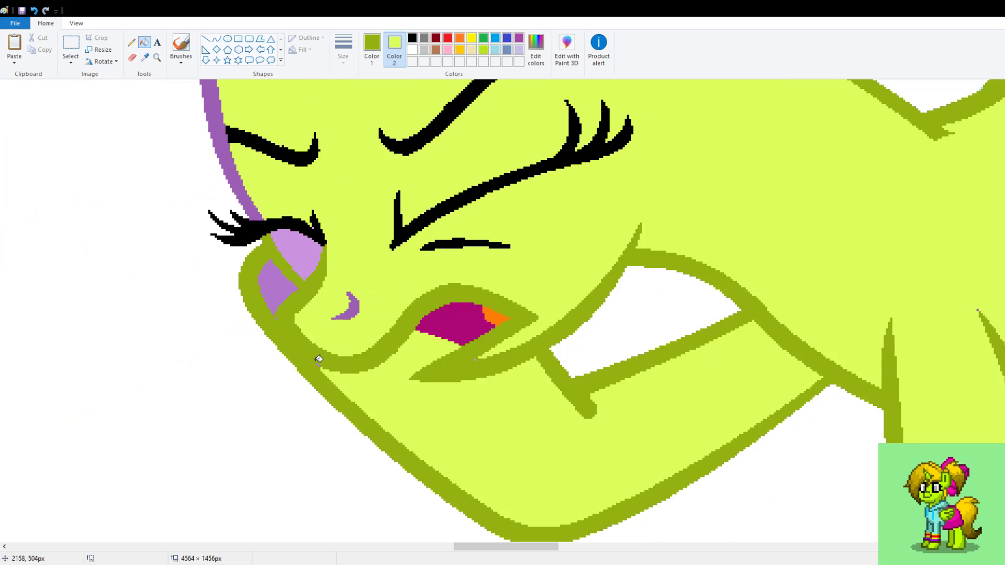
Step: Fill the purple hoof section beside the muzzle and the lavender area beneath the far eyelashes with yellow-green
{"action": "right_click", "coordinate": [319, 361]}
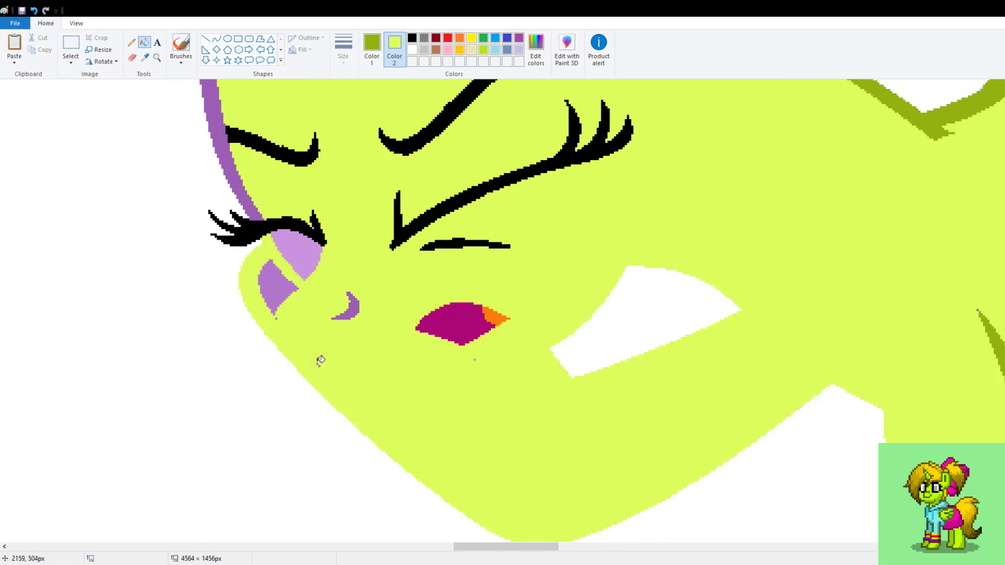
{"action": "left_click", "coordinate": [34, 11]}
{"action": "scroll", "coordinate": [730, 483], "scroll_direction": "up", "scroll_amount": 2, "text": "ctrl"}
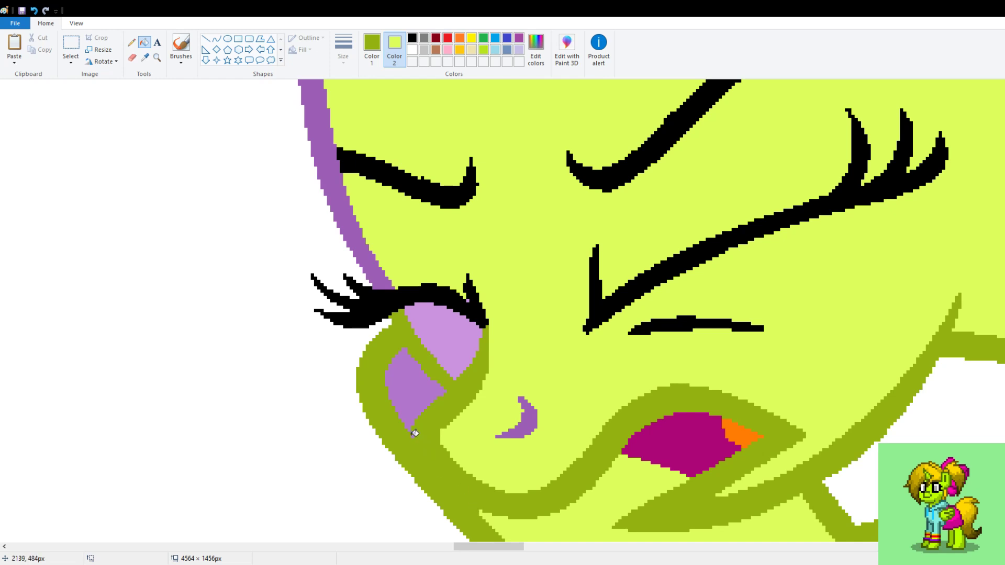
{"action": "right_click", "coordinate": [411, 407]}
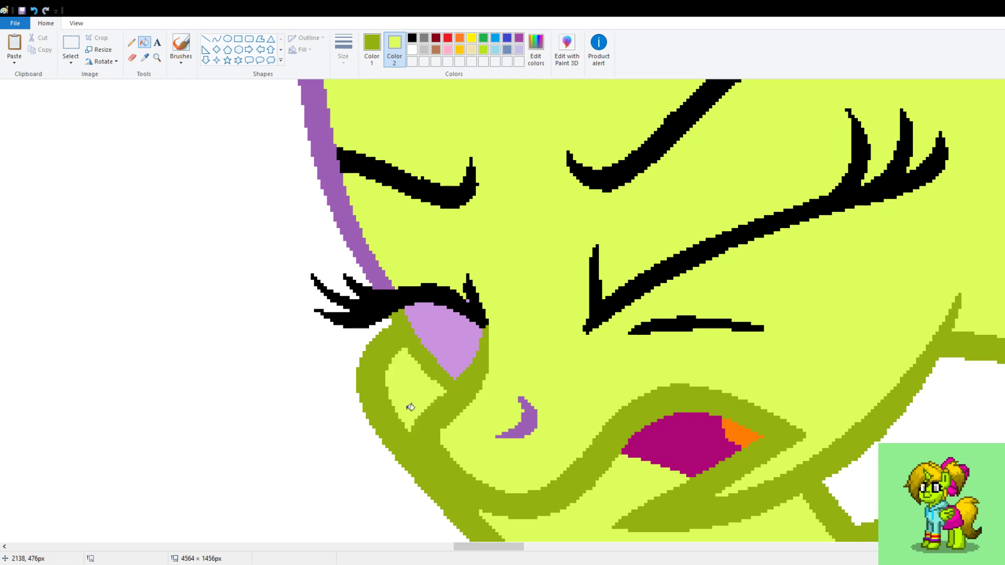
{"action": "right_click", "coordinate": [456, 341]}
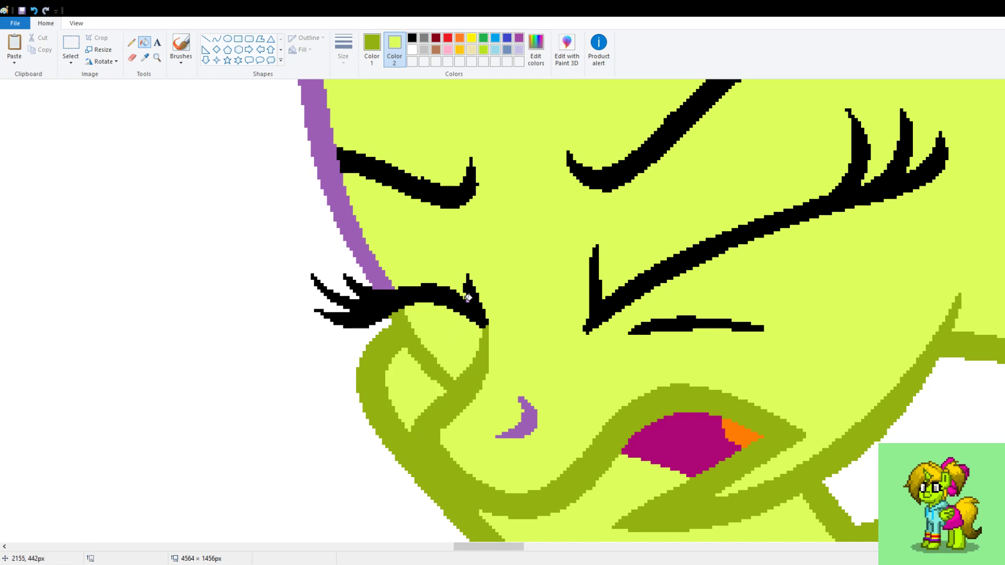
{"action": "left_click", "coordinate": [468, 297]}
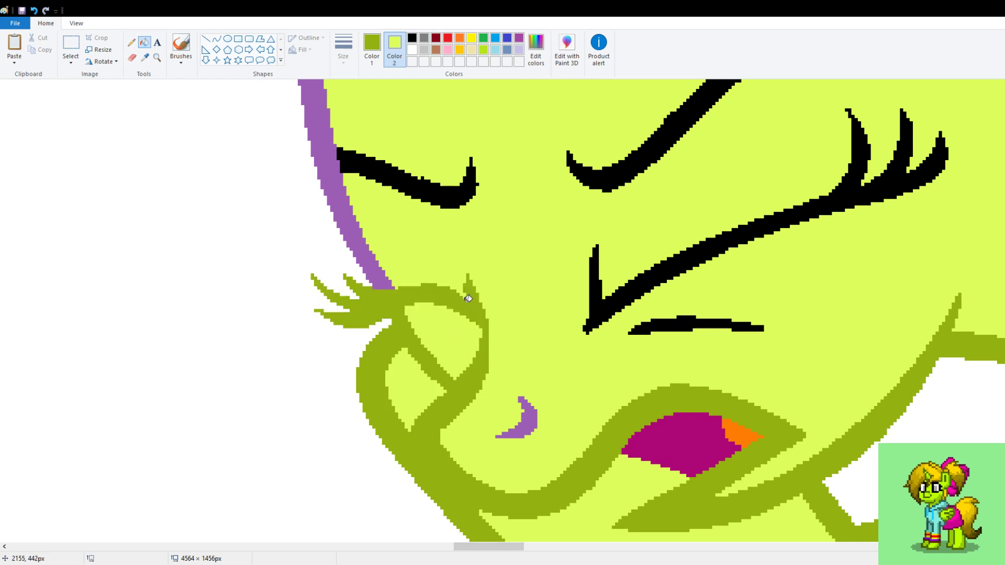
Step: Undo the stray fills on the far eyelashes, and fill the purple nostril and forehead outline with olive green
{"action": "left_click", "coordinate": [34, 10]}
{"action": "right_click", "coordinate": [467, 297]}
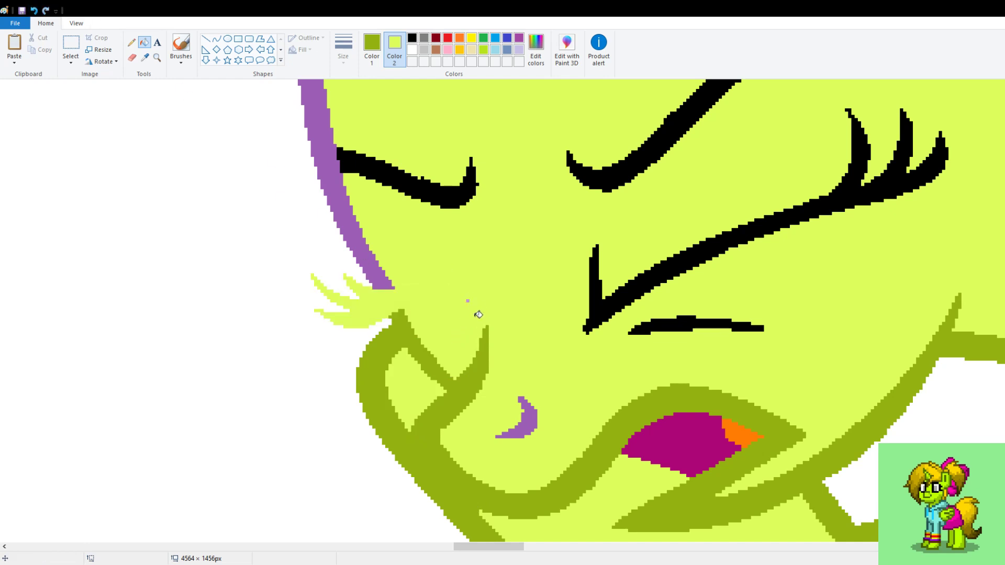
{"action": "left_click", "coordinate": [34, 10]}
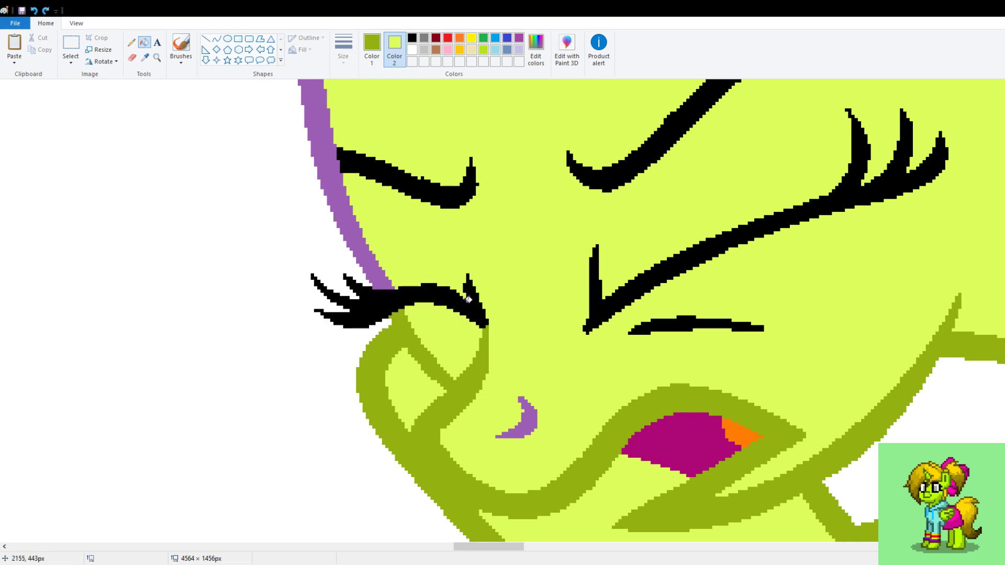
{"action": "left_click", "coordinate": [536, 416]}
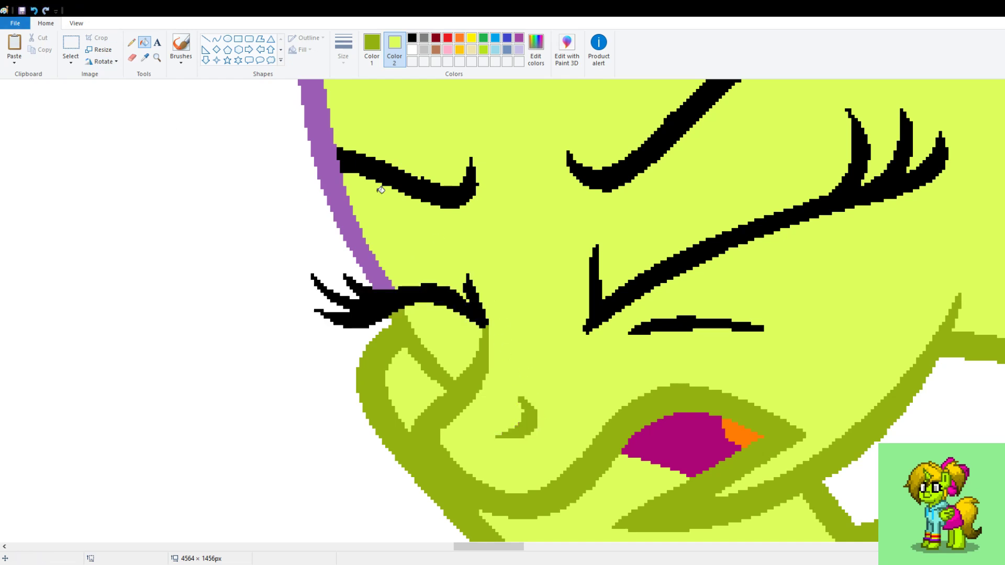
{"action": "left_click", "coordinate": [350, 208]}
Step: Fill the horn's purple and white segments with yellow-green
{"action": "scroll", "coordinate": [448, 263], "scroll_direction": "up", "scroll_amount": 5}
{"action": "scroll", "coordinate": [409, 338], "scroll_direction": "down", "scroll_amount": 3}
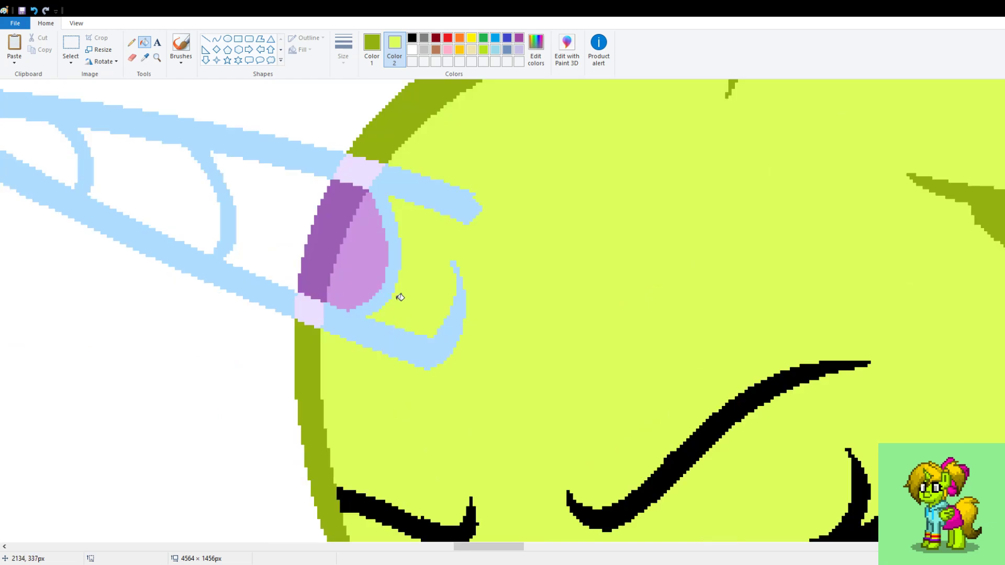
{"action": "left_click", "coordinate": [341, 258]}
{"action": "left_click", "coordinate": [301, 254]}
{"action": "left_click", "coordinate": [191, 218]}
{"action": "left_click", "coordinate": [69, 163]}
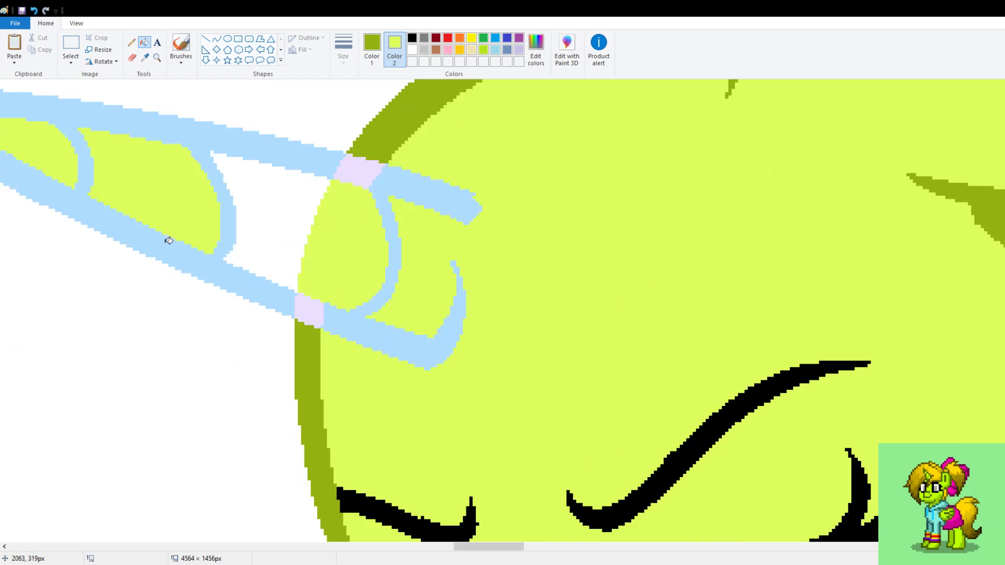
{"action": "left_click", "coordinate": [269, 220]}
Step: Fill the horn's light blue outline and the pale segments where it crosses the head outline with olive green
{"action": "left_click", "coordinate": [305, 310]}
{"action": "left_click", "coordinate": [267, 301]}
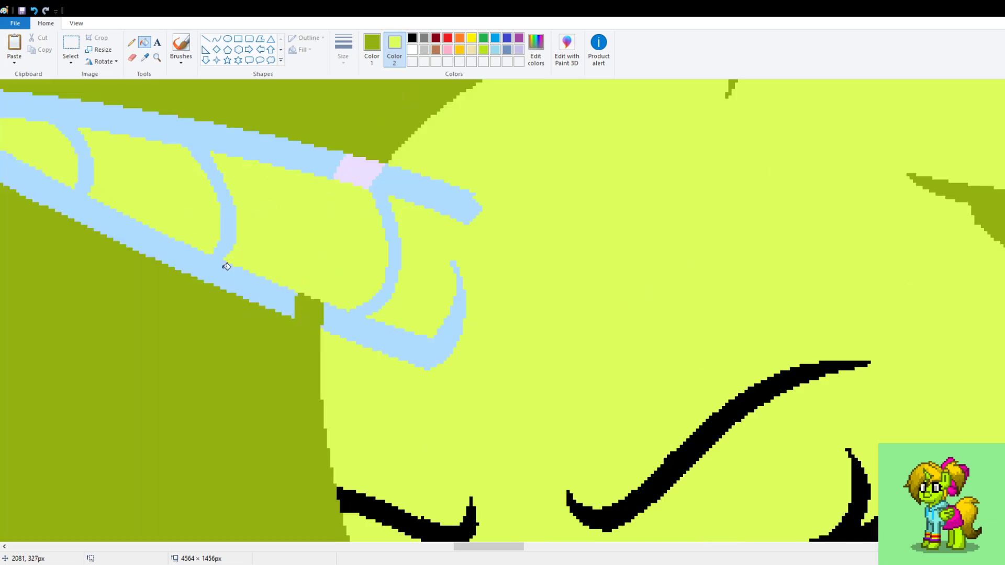
{"action": "left_click", "coordinate": [36, 13]}
{"action": "left_click", "coordinate": [362, 168]}
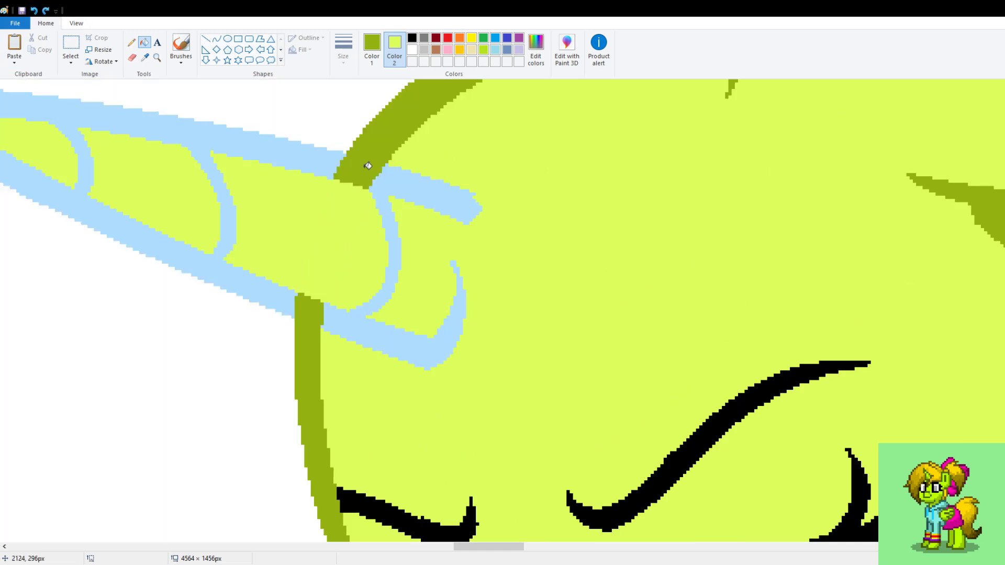
{"action": "left_click", "coordinate": [399, 176]}
{"action": "left_click", "coordinate": [312, 154]}
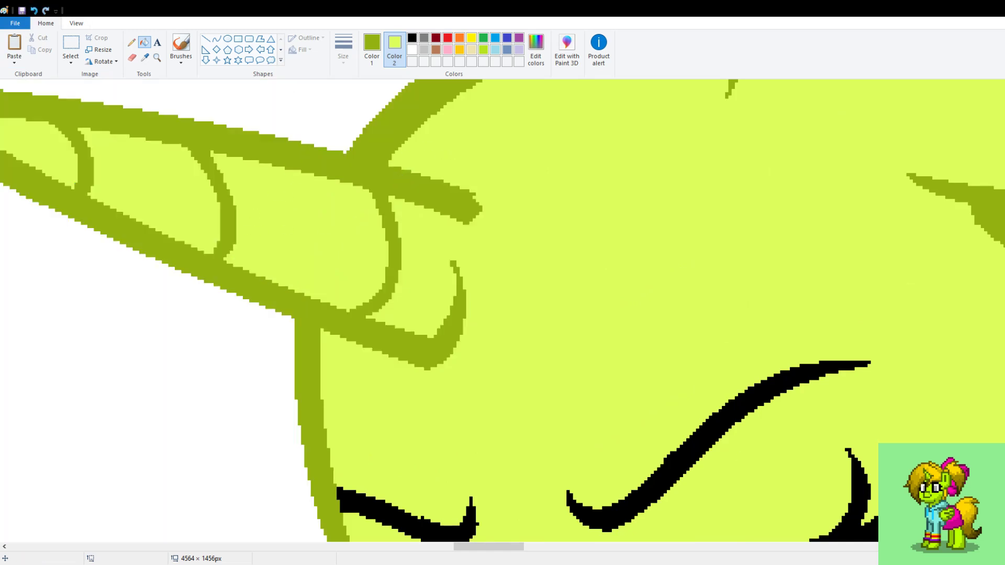
Step: Sample the reference pony's mane fill and mane outline greens from the diner picture
{"action": "scroll", "coordinate": [502, 309], "scroll_direction": "down", "scroll_amount": 6}
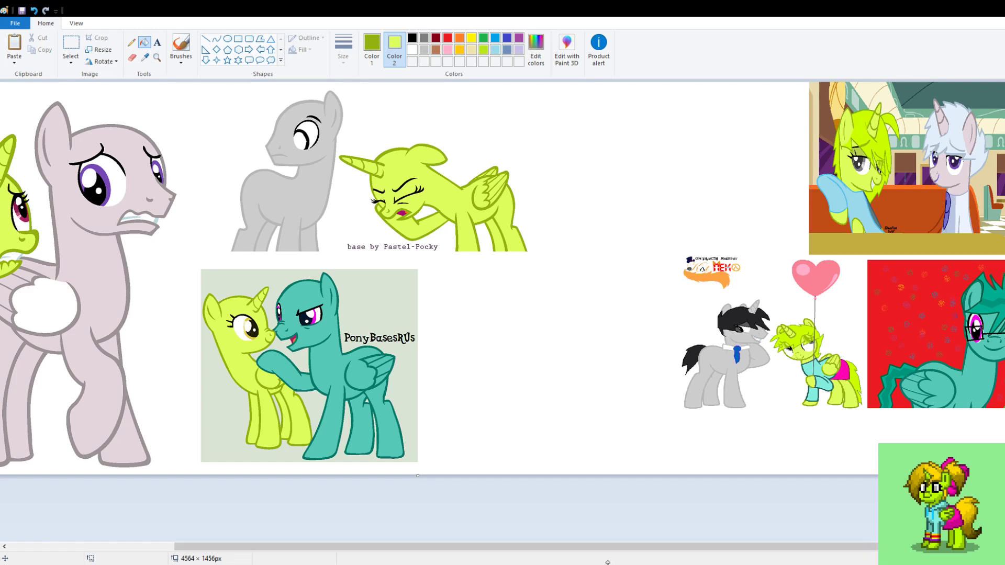
{"action": "scroll", "coordinate": [764, 556], "scroll_direction": "up", "scroll_amount": 1}
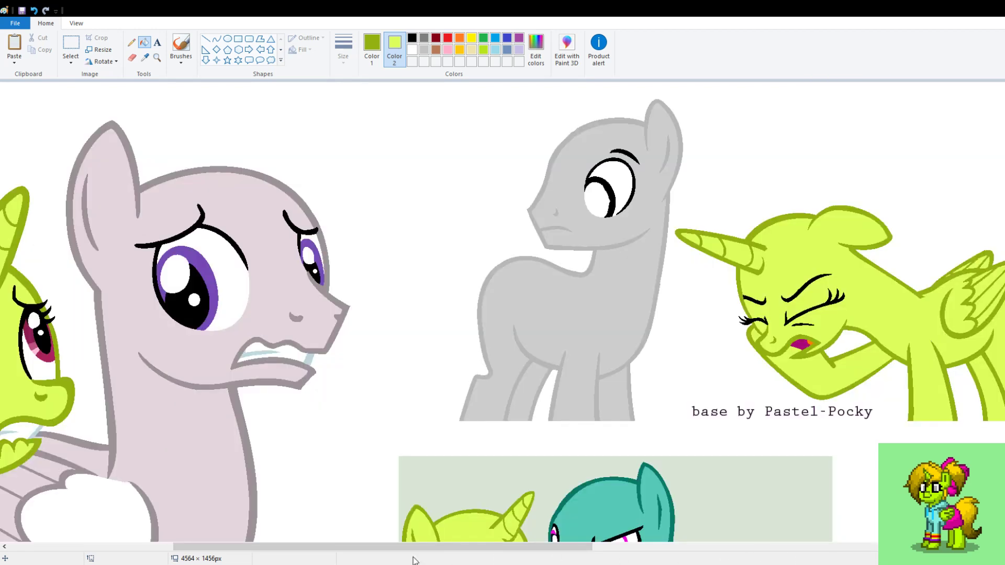
{"action": "left_click_drag", "start_coordinate": [403, 545], "coordinate": [832, 545]}
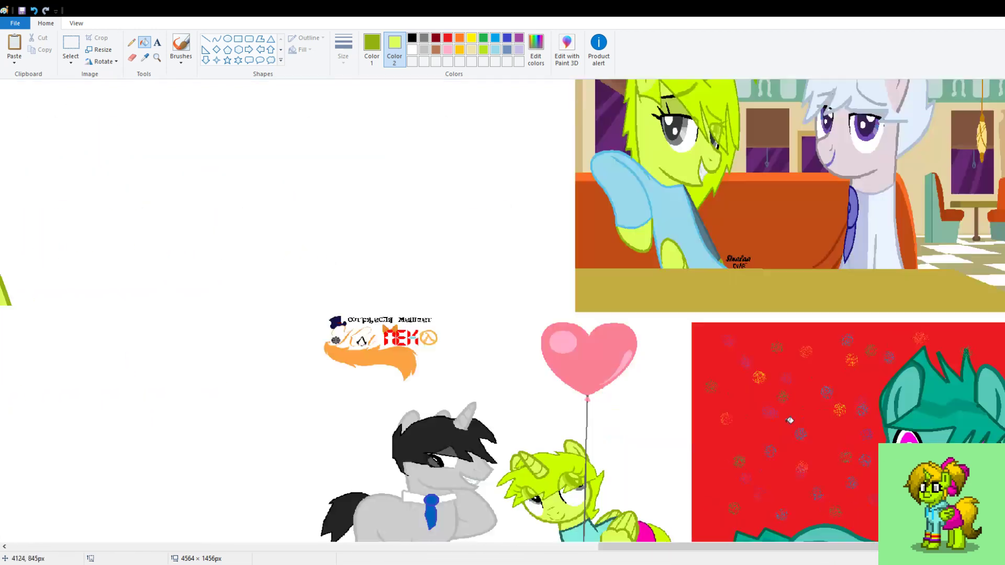
{"action": "scroll", "coordinate": [790, 421], "scroll_direction": "down", "scroll_amount": 2}
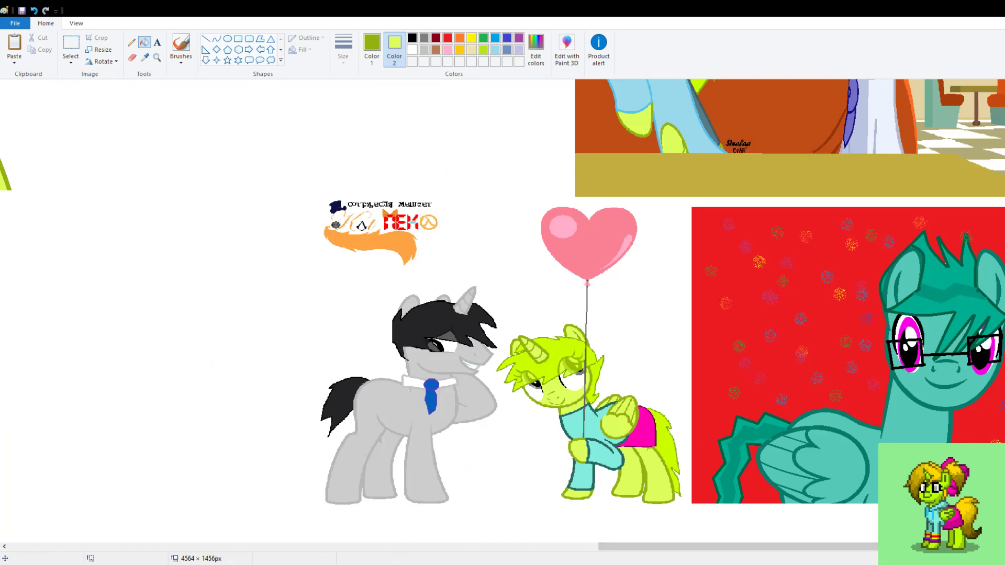
{"action": "key", "text": "ctrl+Page_Up"}
{"action": "left_click_drag", "start_coordinate": [699, 547], "coordinate": [908, 547]}
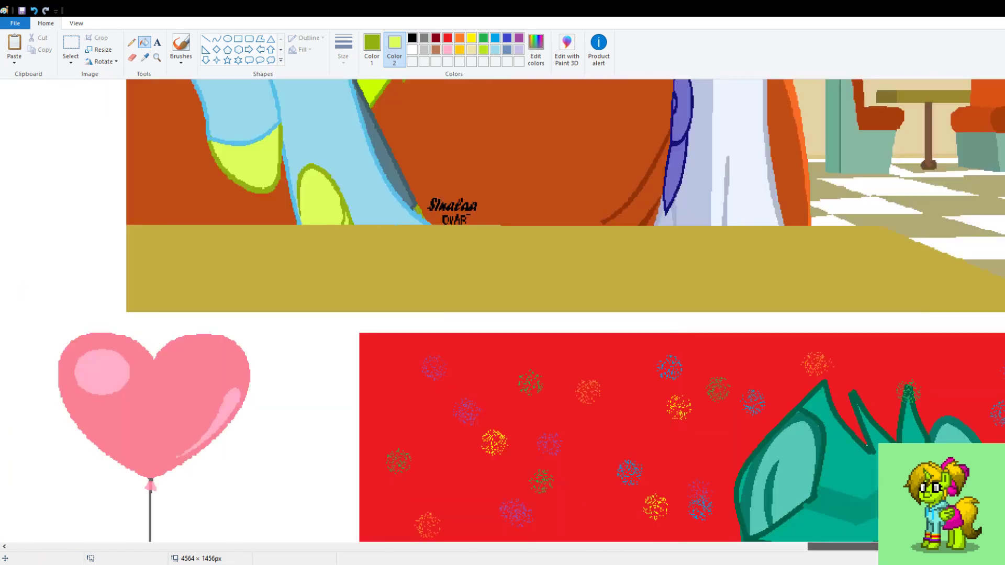
{"action": "scroll", "coordinate": [520, 281], "scroll_direction": "up", "scroll_amount": 5}
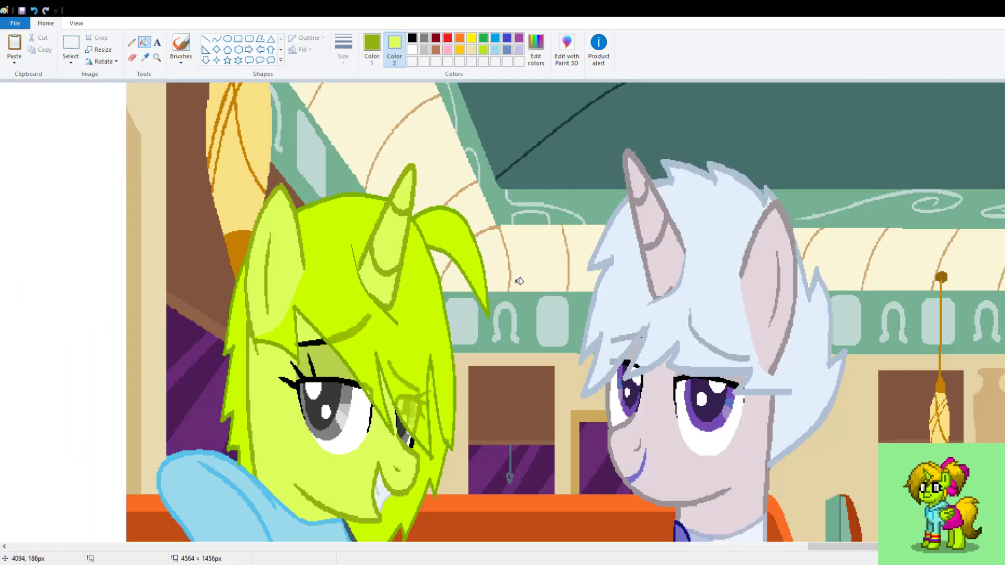
{"action": "left_click", "coordinate": [145, 57]}
{"action": "left_click", "coordinate": [330, 215]}
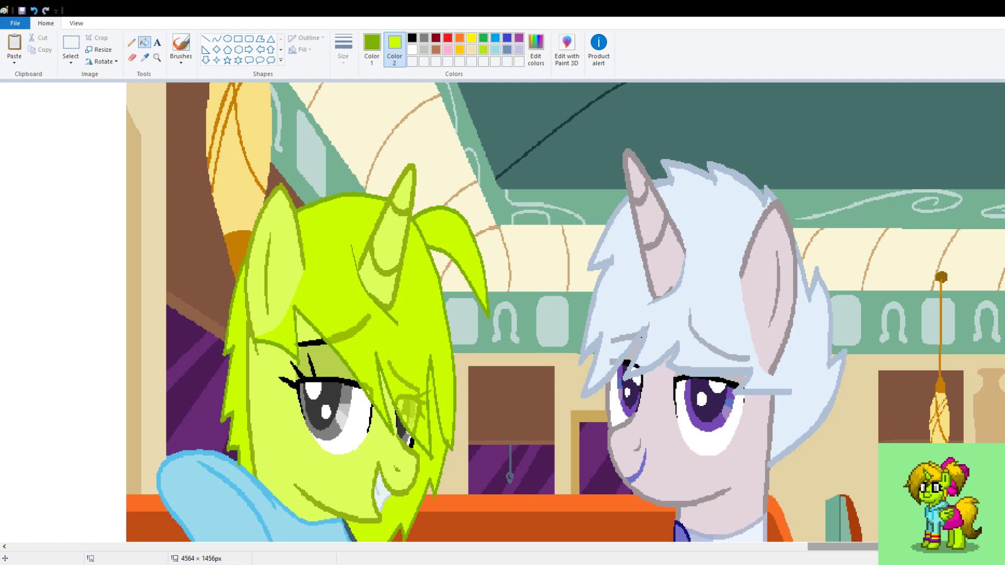
Step: Sample the reference pony's medium grey iris colour and fill the golden iris areas of the PonyBasesRUs unicorn with it
{"action": "left_click_drag", "start_coordinate": [893, 546], "coordinate": [863, 547]}
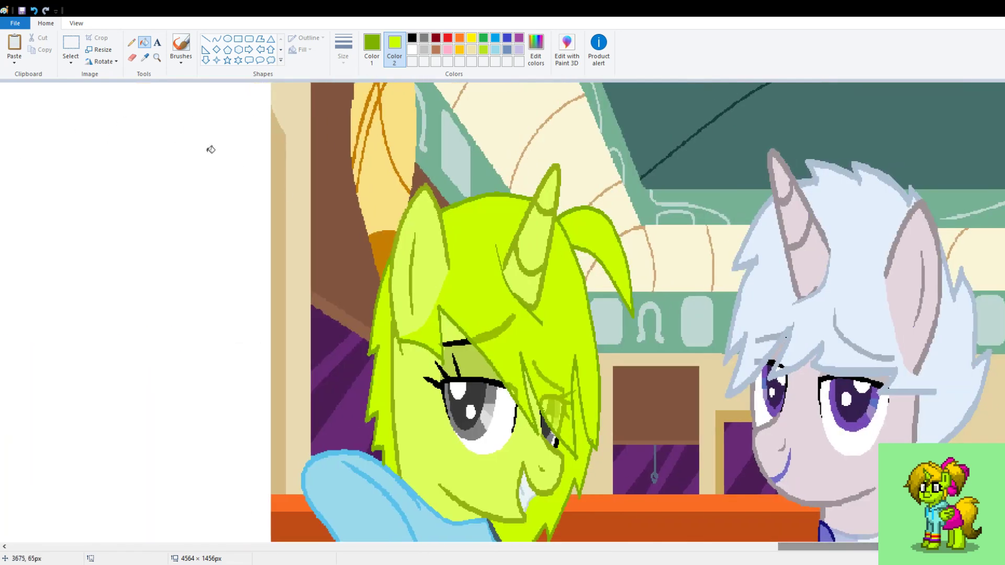
{"action": "left_click", "coordinate": [145, 57]}
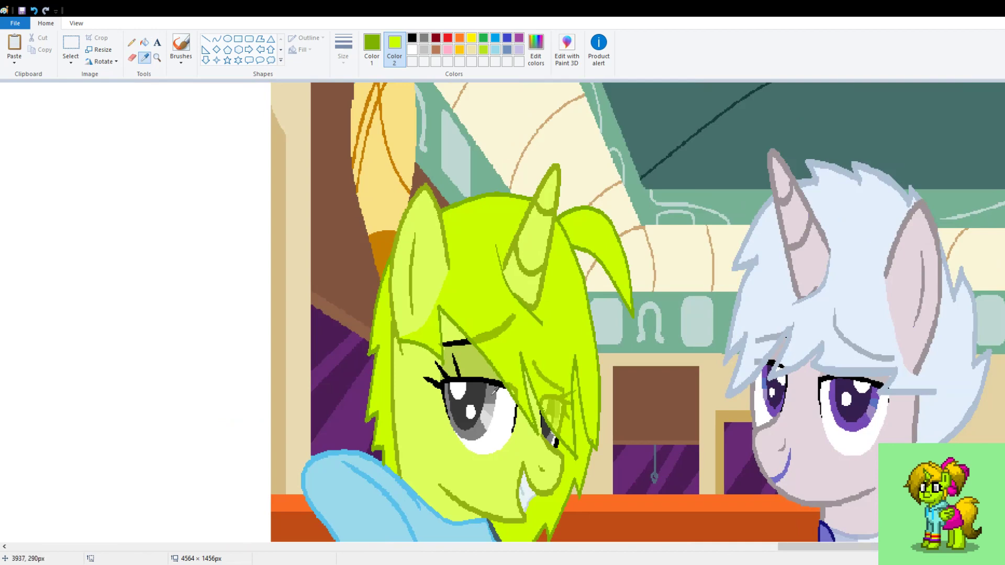
{"action": "left_click", "coordinate": [489, 413]}
{"action": "scroll", "coordinate": [491, 397], "scroll_direction": "down", "scroll_amount": 10}
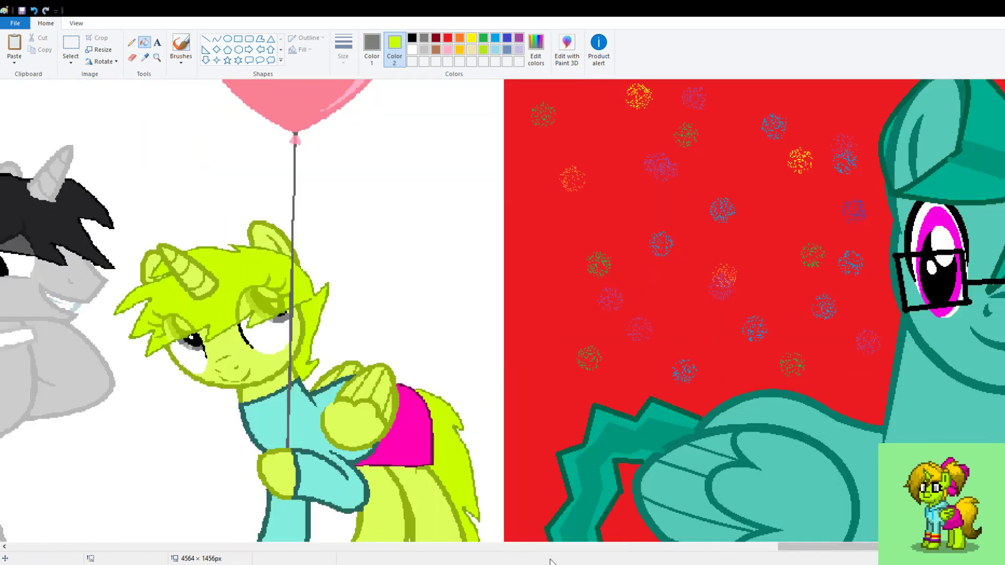
{"action": "left_click_drag", "start_coordinate": [821, 547], "coordinate": [282, 526]}
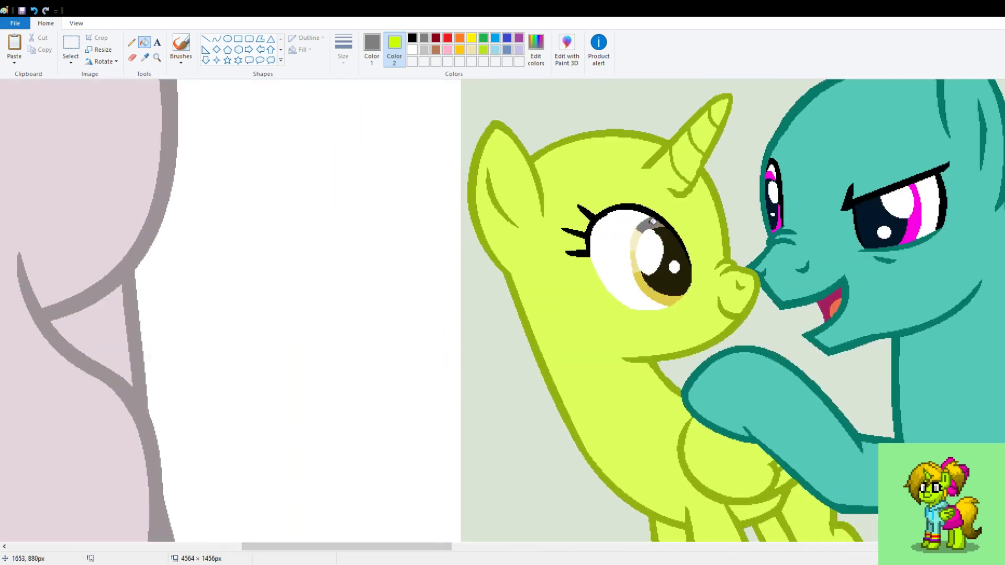
{"action": "left_click", "coordinate": [647, 285]}
Step: Fill the dark magenta iris areas in both eyes of the frightened yellow-green pony with medium grey
{"action": "scroll", "coordinate": [650, 287], "scroll_direction": "down", "scroll_amount": 4}
{"action": "scroll", "coordinate": [334, 323], "scroll_direction": "up", "scroll_amount": 12}
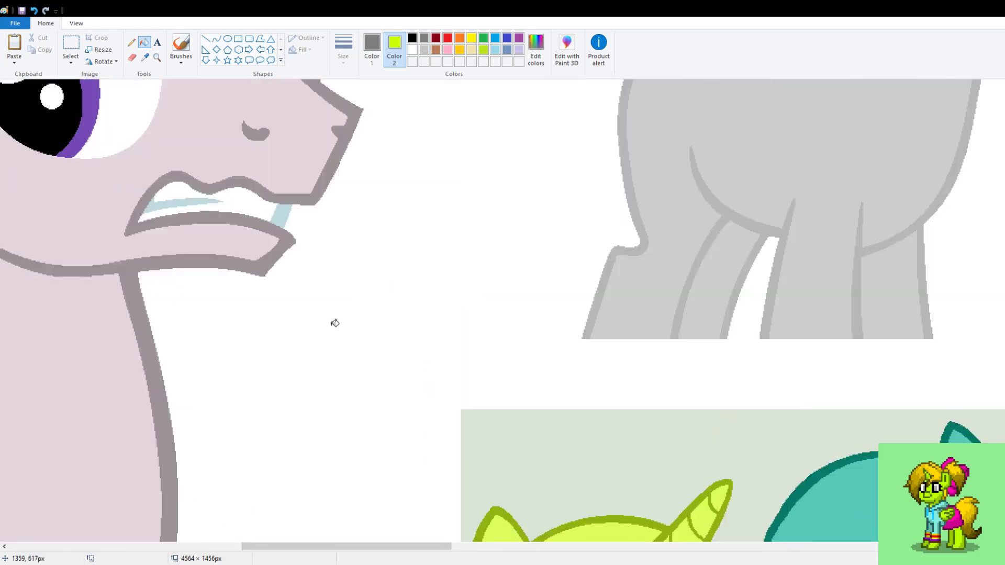
{"action": "left_click_drag", "start_coordinate": [456, 548], "coordinate": [271, 547]}
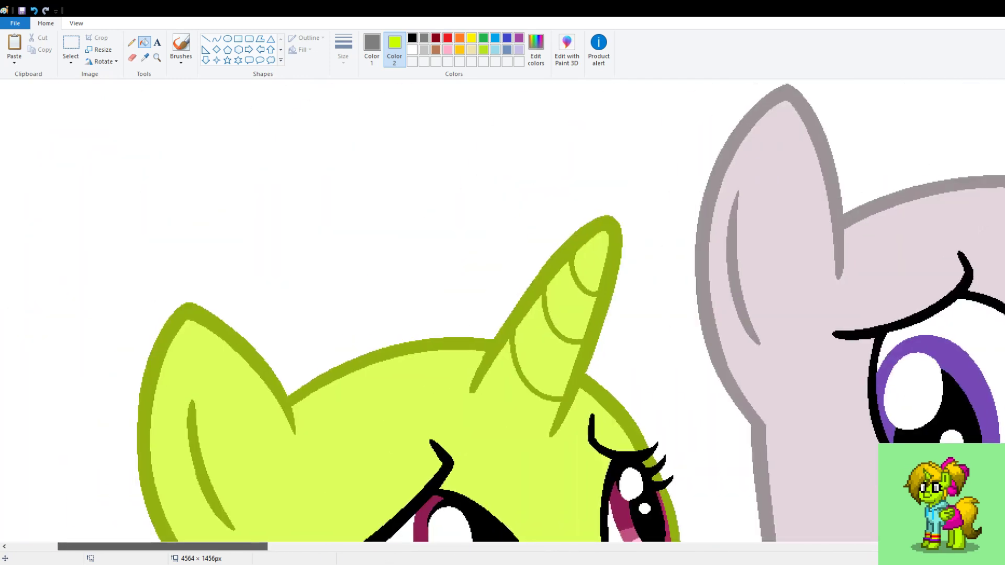
{"action": "scroll", "coordinate": [414, 462], "scroll_direction": "down", "scroll_amount": 3}
{"action": "left_click", "coordinate": [444, 352]}
{"action": "left_click", "coordinate": [490, 391]}
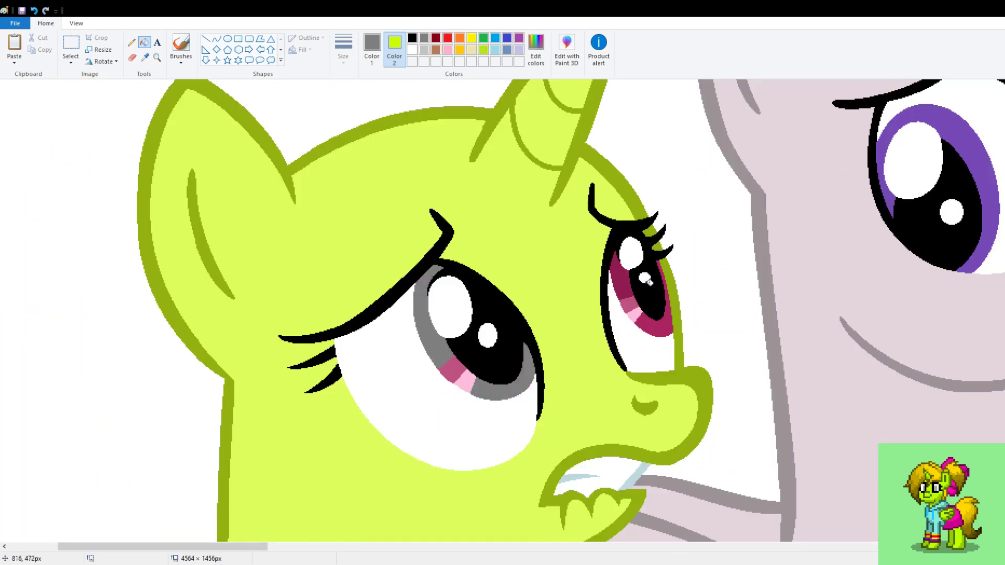
{"action": "left_click", "coordinate": [629, 272]}
{"action": "left_click", "coordinate": [653, 325]}
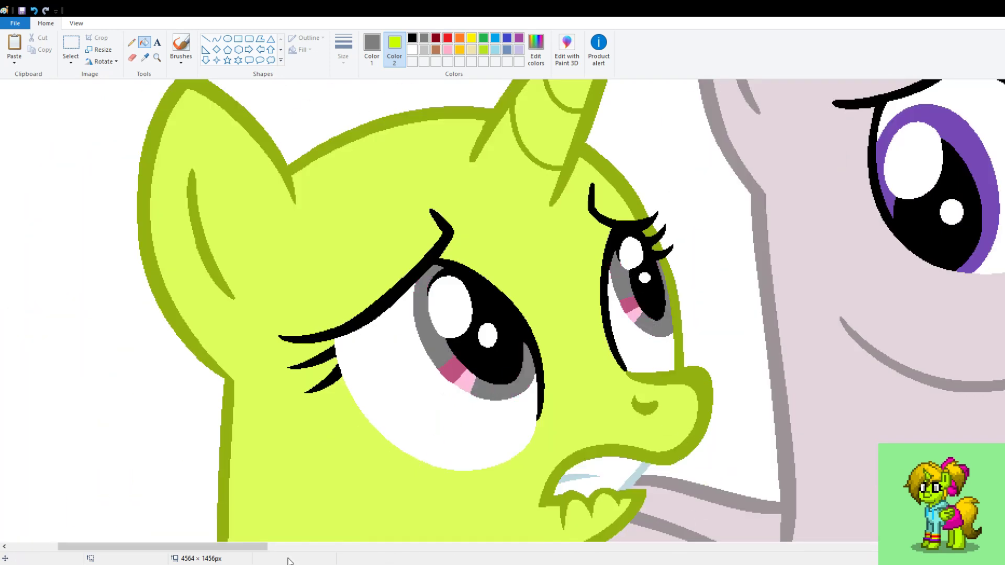
Step: Sample the reference pony's light grey iris band as Color 1 and its paler grey band as Color 2
{"action": "left_click_drag", "start_coordinate": [265, 549], "coordinate": [557, 549]}
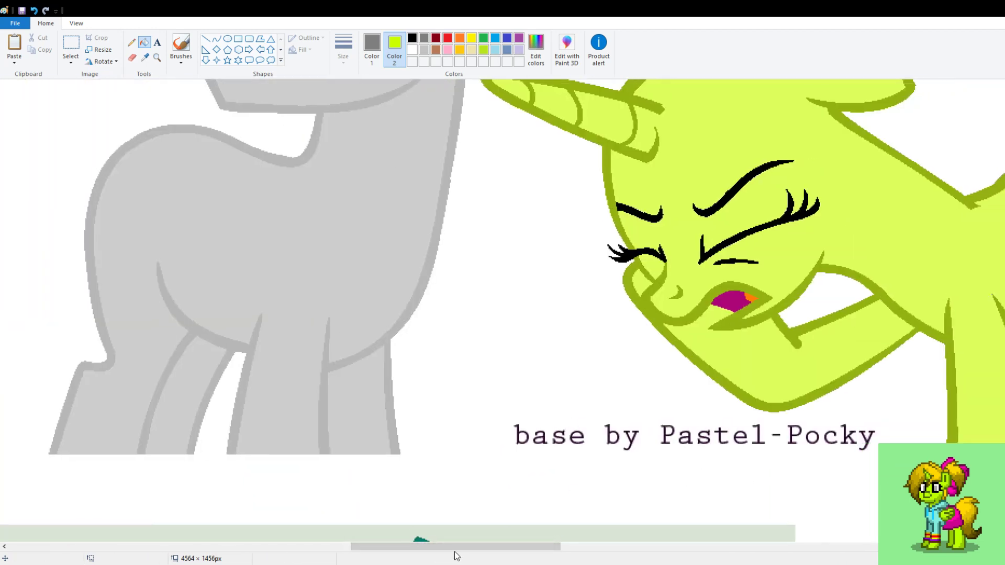
{"action": "left_click_drag", "start_coordinate": [456, 549], "coordinate": [869, 544]}
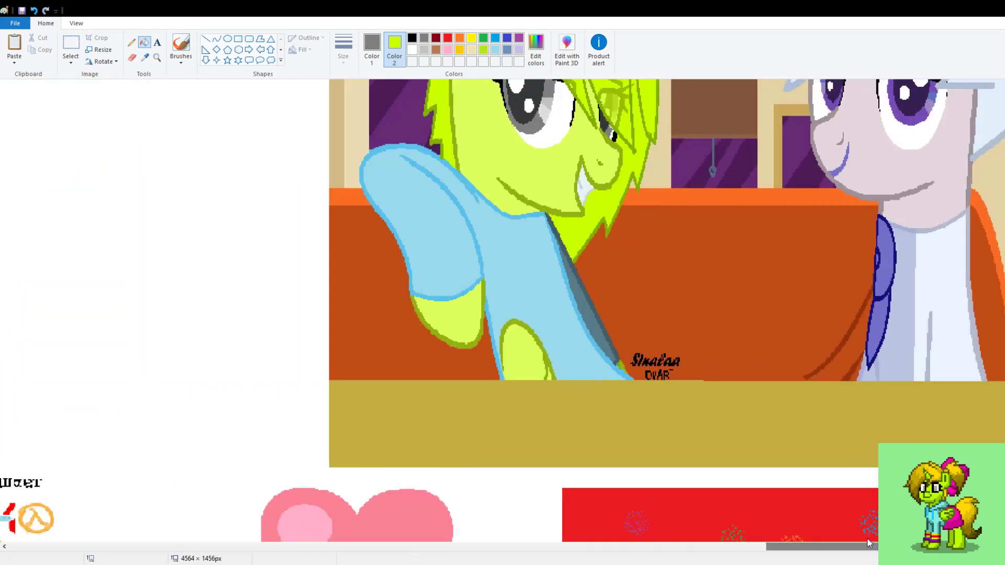
{"action": "scroll", "coordinate": [579, 316], "scroll_direction": "up", "scroll_amount": 2}
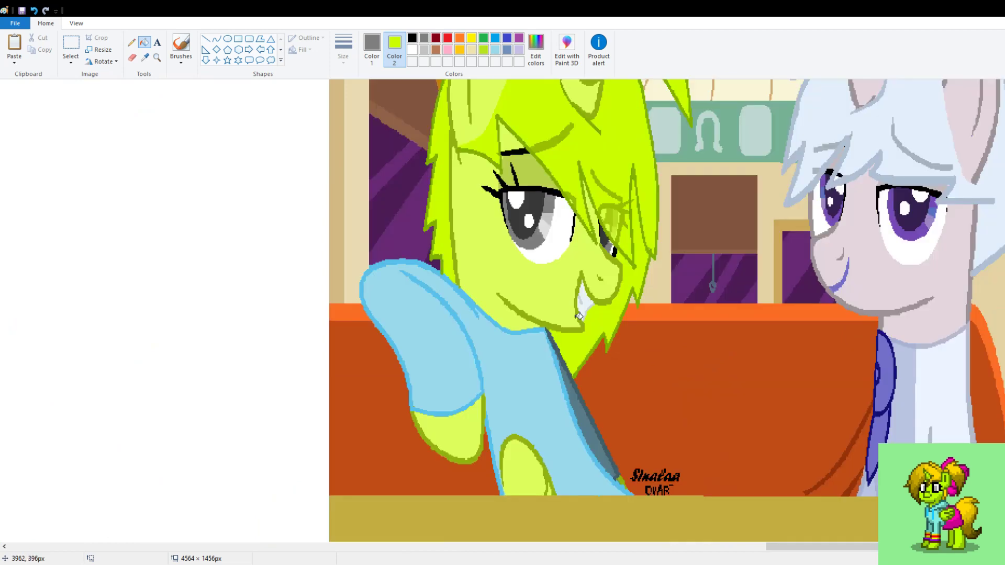
{"action": "left_click", "coordinate": [145, 57]}
{"action": "left_click", "coordinate": [548, 215]}
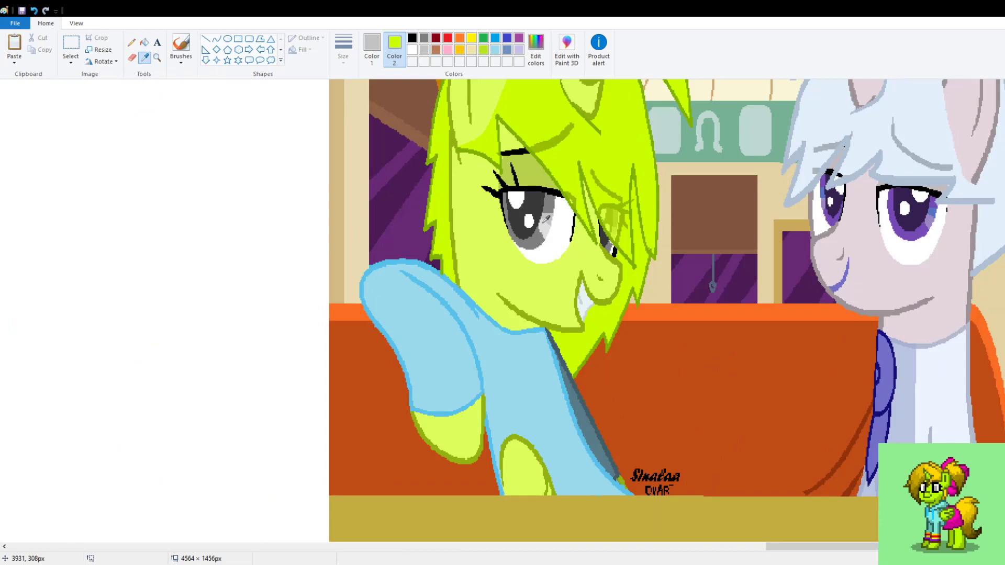
{"action": "right_click", "coordinate": [546, 224]}
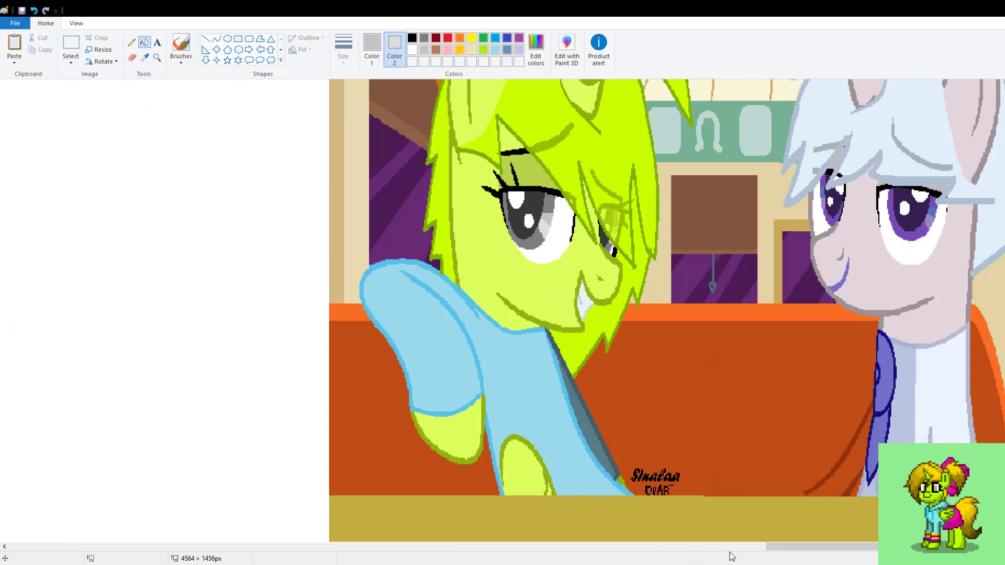
Step: Fill the pink iris bands in the frightened yellow-green pony's eyes, using light grey for the darker bands and paler grey for the lighter ones
{"action": "left_click_drag", "start_coordinate": [821, 546], "coordinate": [161, 510]}
{"action": "scroll", "coordinate": [171, 444], "scroll_direction": "down", "scroll_amount": 3}
{"action": "left_click", "coordinate": [215, 254]}
{"action": "right_click", "coordinate": [228, 266]}
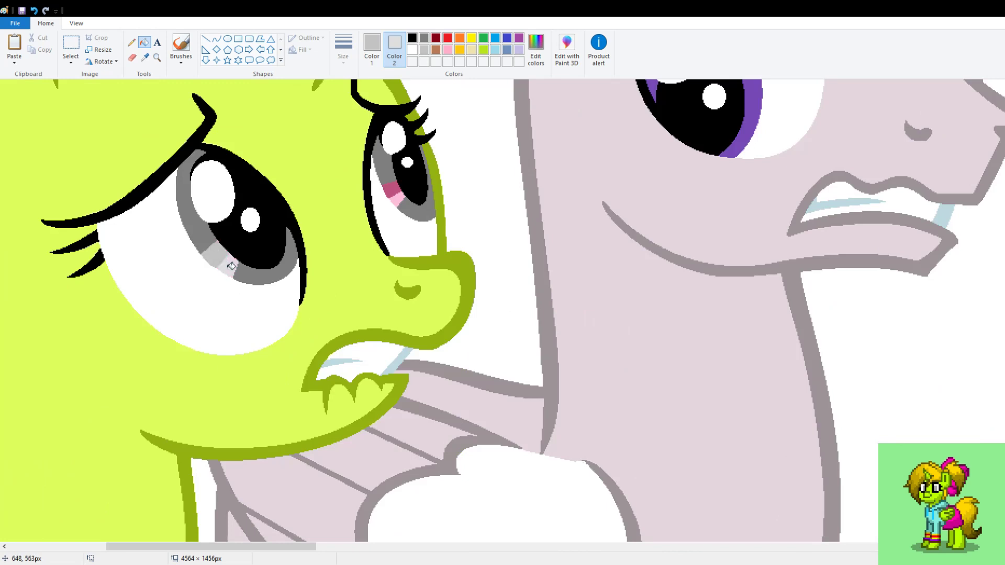
{"action": "left_click", "coordinate": [393, 189]}
{"action": "left_click", "coordinate": [404, 204]}
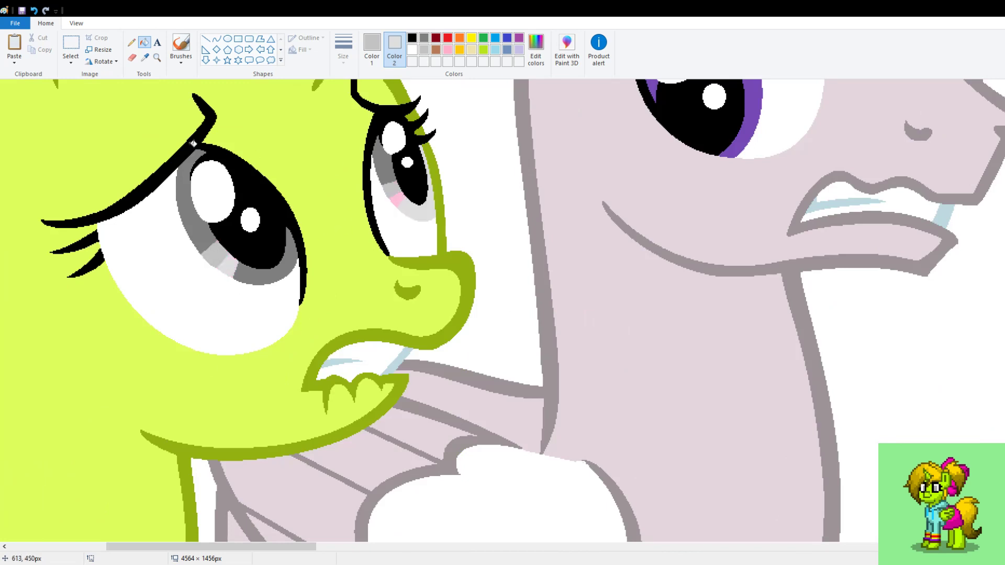
{"action": "left_click", "coordinate": [33, 10]}
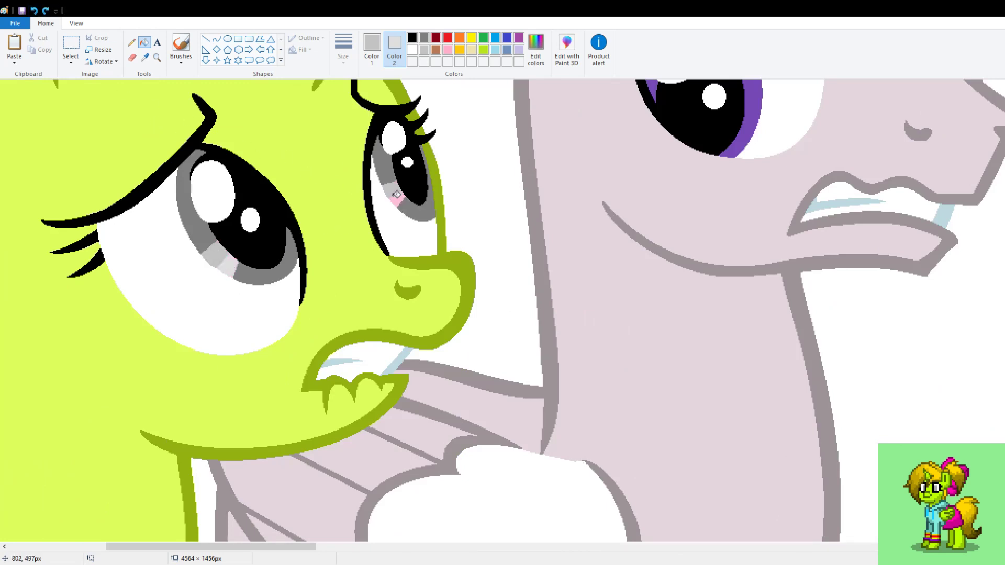
Step: Fill the pale yellow iris bands of the PonyBasesRUs unicorn with light grey and paler grey
{"action": "scroll", "coordinate": [582, 217], "scroll_direction": "down", "scroll_amount": 10}
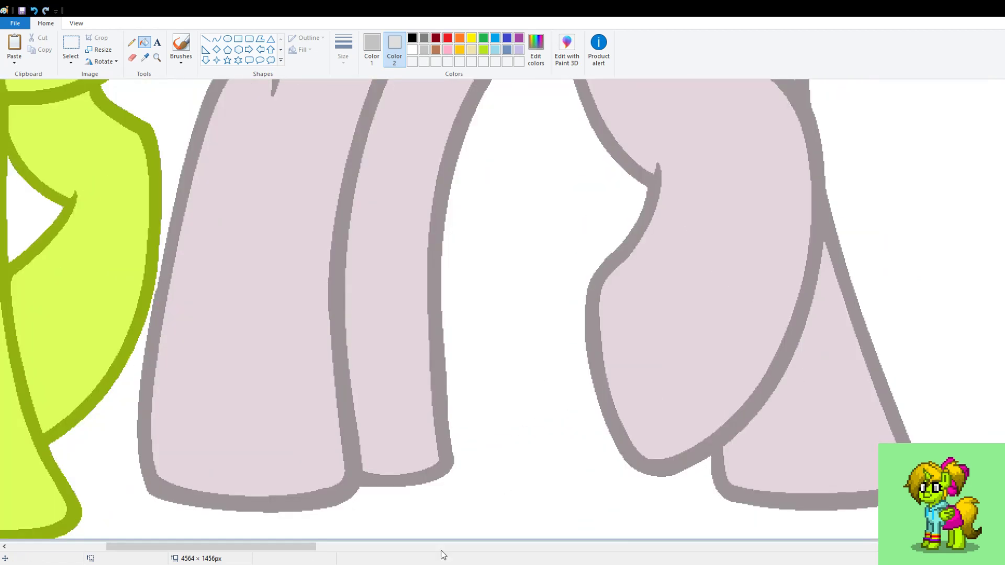
{"action": "left_click_drag", "start_coordinate": [271, 547], "coordinate": [468, 557]}
{"action": "scroll", "coordinate": [381, 386], "scroll_direction": "up", "scroll_amount": 8}
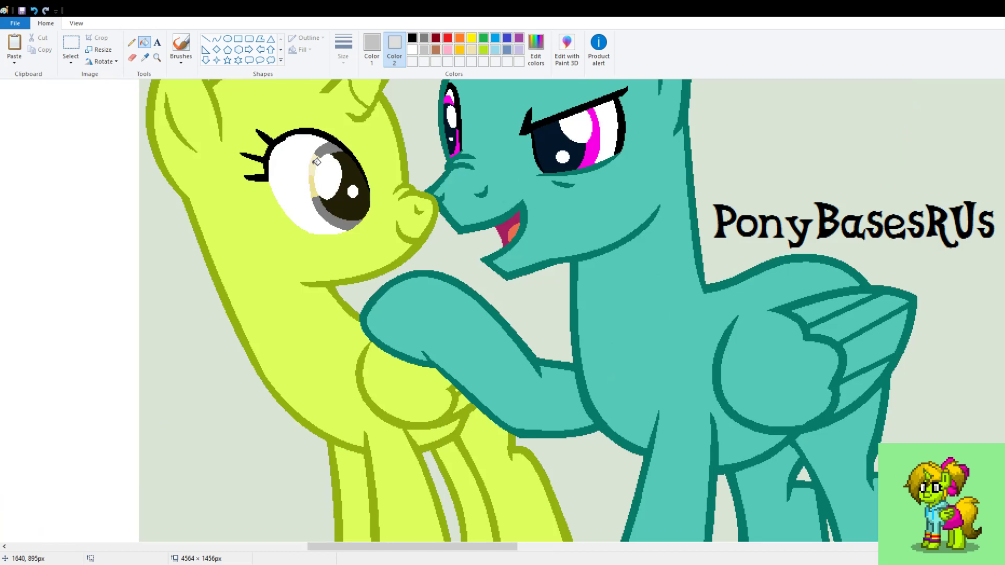
{"action": "scroll", "coordinate": [418, 292], "scroll_direction": "up", "scroll_amount": 2}
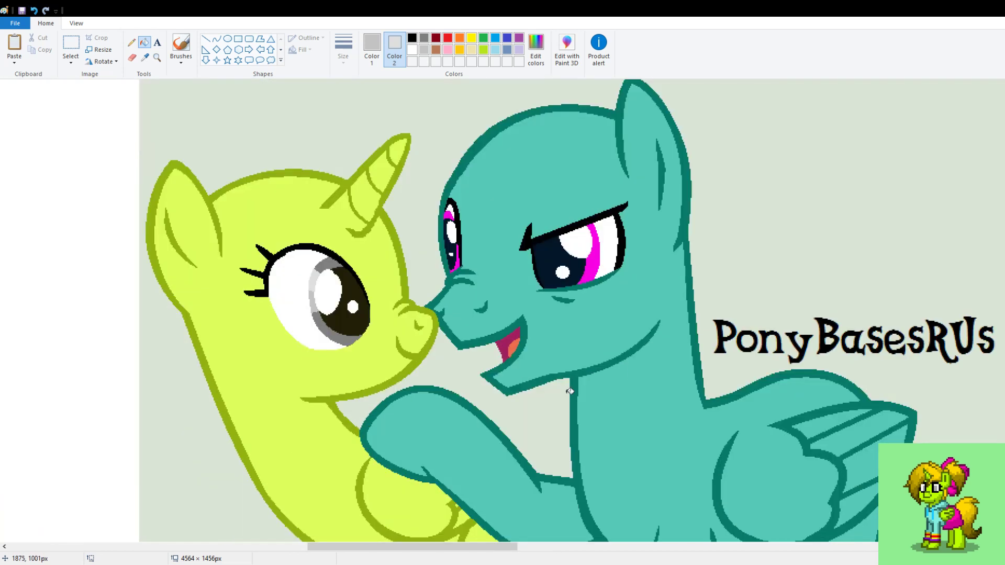
Step: Fill the pupils in both eyes of the teal pony with black
{"action": "left_click", "coordinate": [371, 46]}
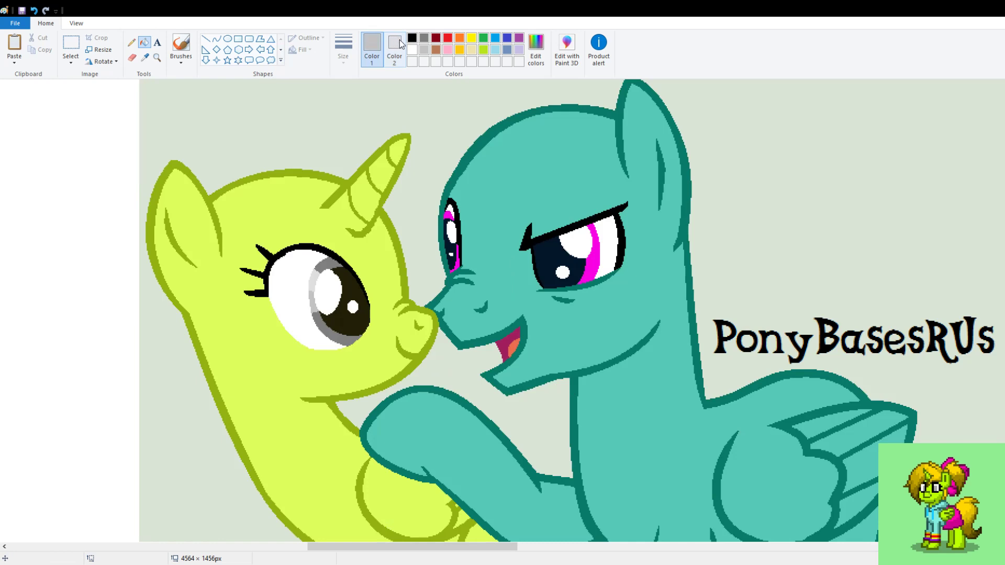
{"action": "left_click", "coordinate": [411, 37]}
{"action": "right_click", "coordinate": [549, 255]}
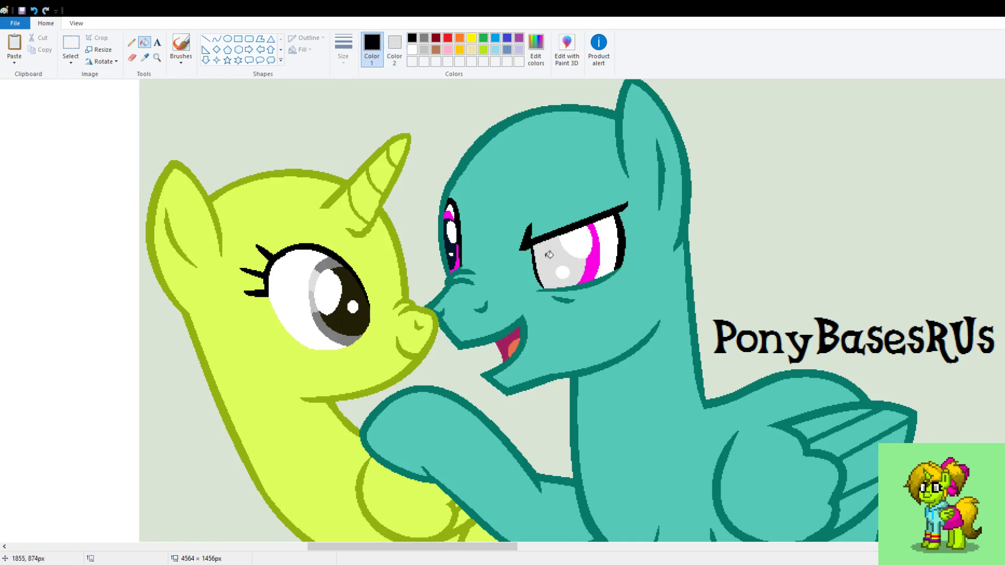
{"action": "left_click", "coordinate": [549, 255]}
{"action": "left_click", "coordinate": [452, 244]}
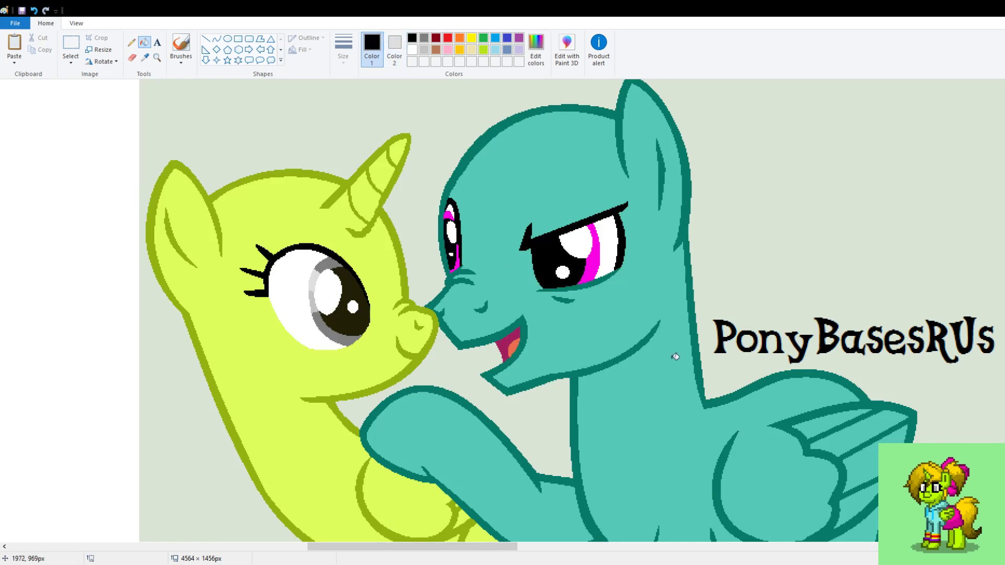
Step: Sample the dark purple pupil of the white-haired reference unicorn as Color 1
{"action": "scroll", "coordinate": [675, 356], "scroll_direction": "up", "scroll_amount": 8}
{"action": "scroll", "coordinate": [680, 356], "scroll_direction": "up", "scroll_amount": 3}
{"action": "scroll", "coordinate": [679, 356], "scroll_direction": "down", "scroll_amount": 5}
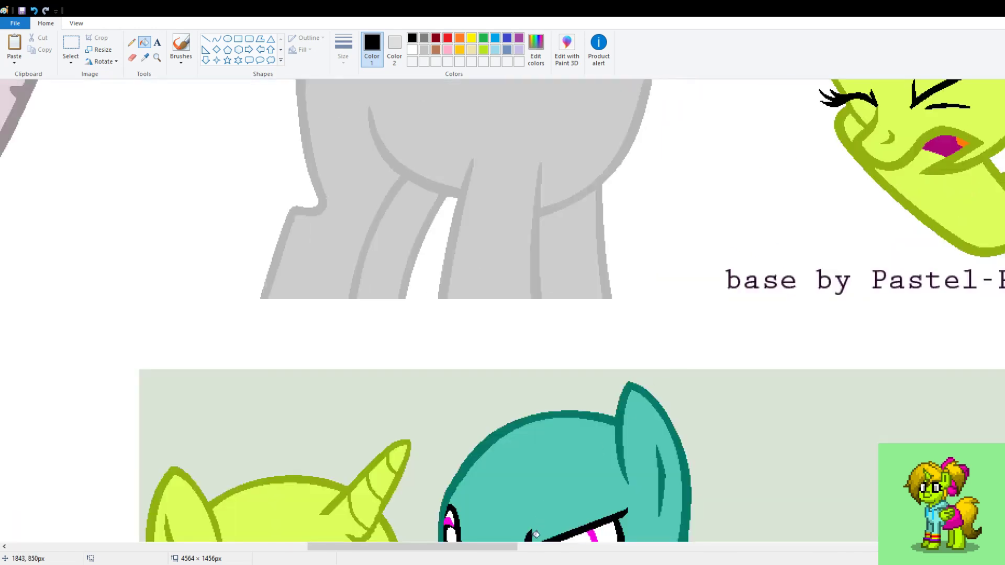
{"action": "left_click_drag", "start_coordinate": [508, 546], "coordinate": [396, 555]}
{"action": "scroll", "coordinate": [408, 461], "scroll_direction": "up", "scroll_amount": 4}
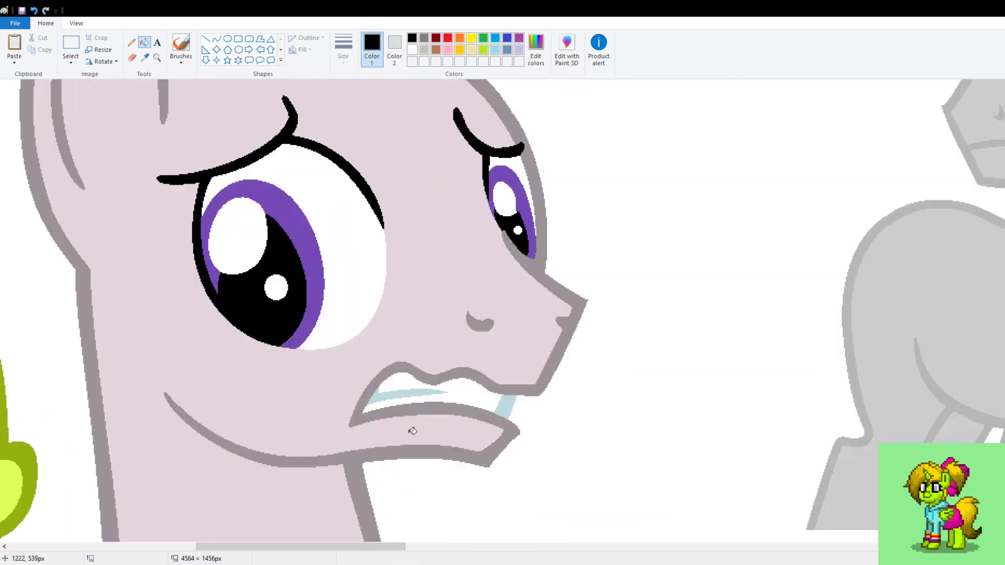
{"action": "key", "text": "ctrl+Page_Down"}
{"action": "scroll", "coordinate": [502, 280], "scroll_direction": "down", "scroll_amount": 2}
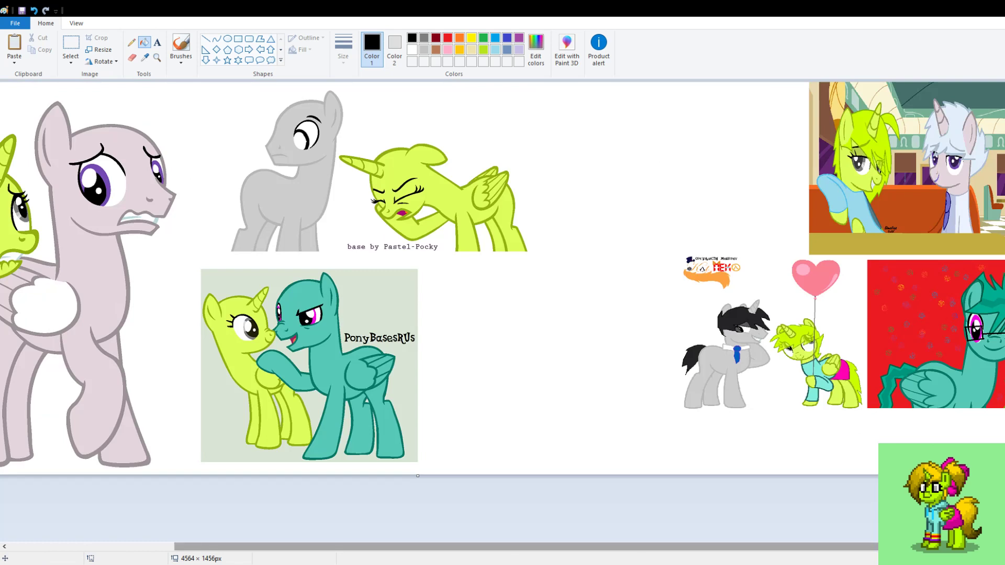
{"action": "left_click", "coordinate": [143, 58]}
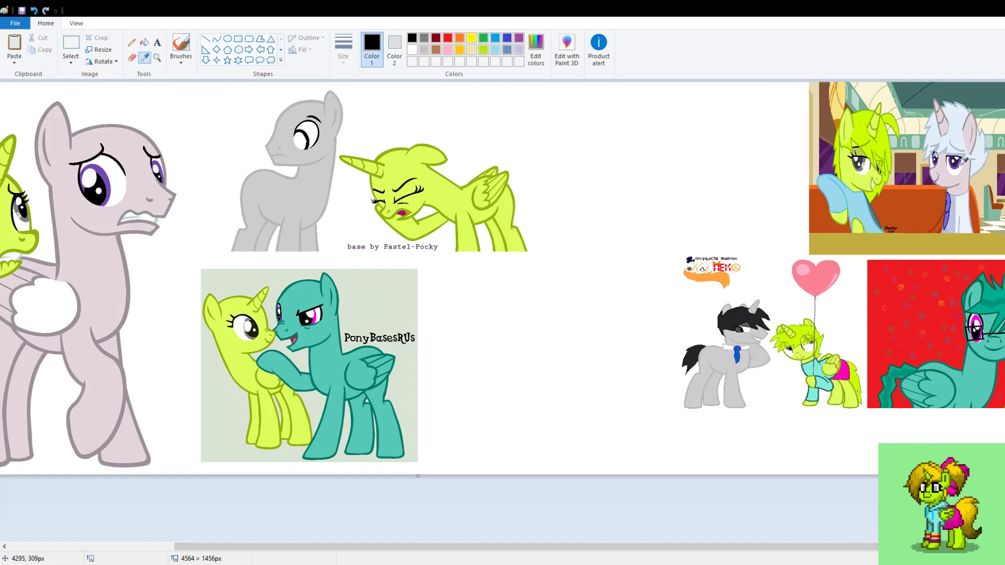
{"action": "left_click", "coordinate": [972, 156]}
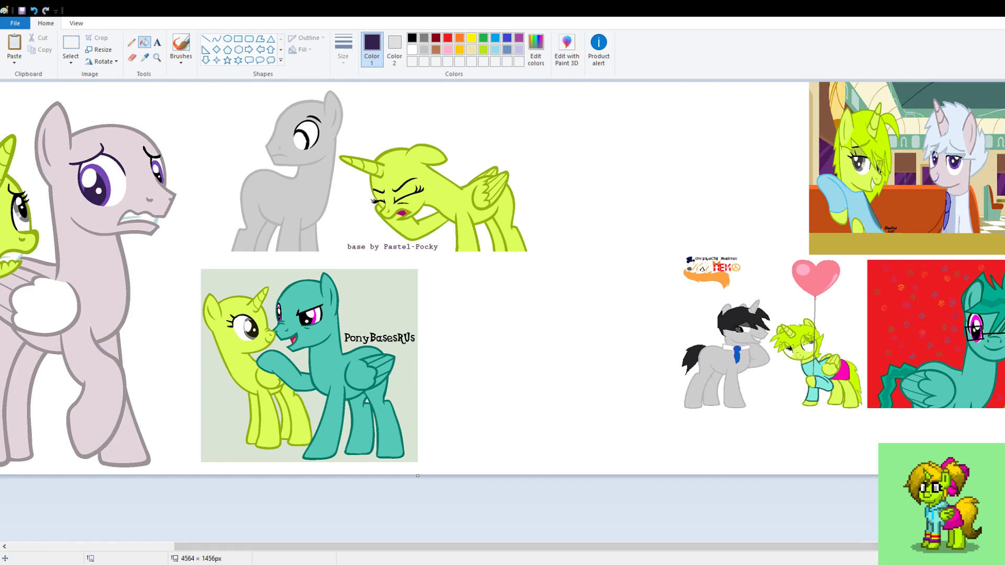
Step: Try to fill the lilac pony's larger pupil with dark purple, and undo the fill
{"action": "key", "text": "ctrl+Page_Up"}
{"action": "key", "text": "ctrl+Page_Up"}
{"action": "scroll", "coordinate": [454, 363], "scroll_direction": "down", "scroll_amount": 2}
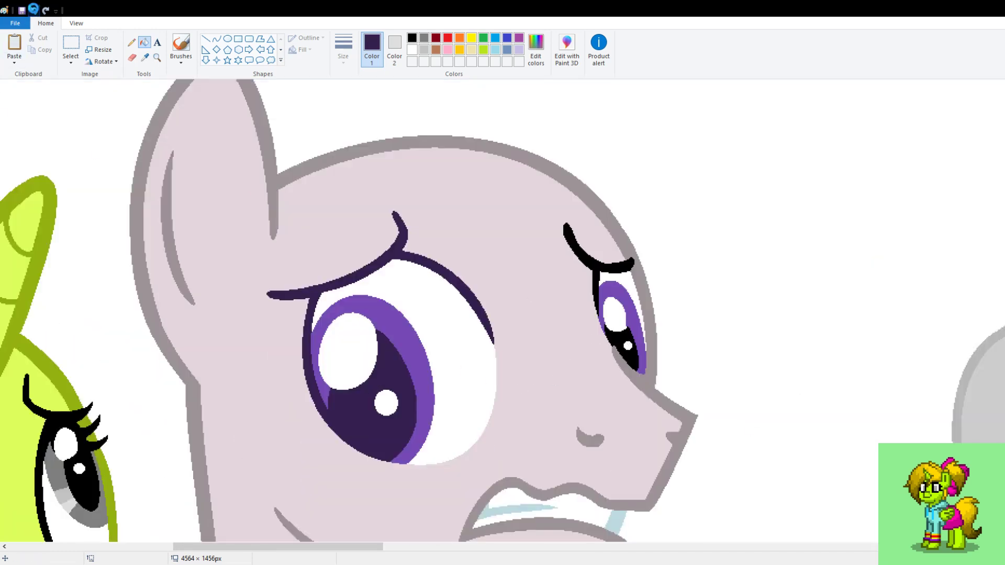
{"action": "left_click", "coordinate": [34, 10]}
{"action": "left_click", "coordinate": [133, 45]}
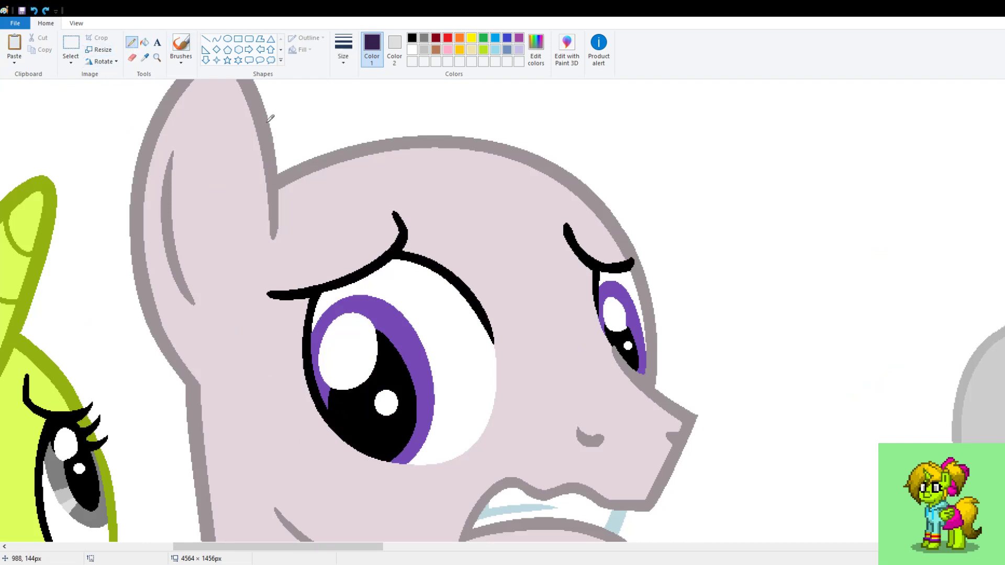
Step: Try drawing Curve strokes across the lilac pony's larger eye and along its pupil's lower edge, and undo them
{"action": "left_click", "coordinate": [216, 39]}
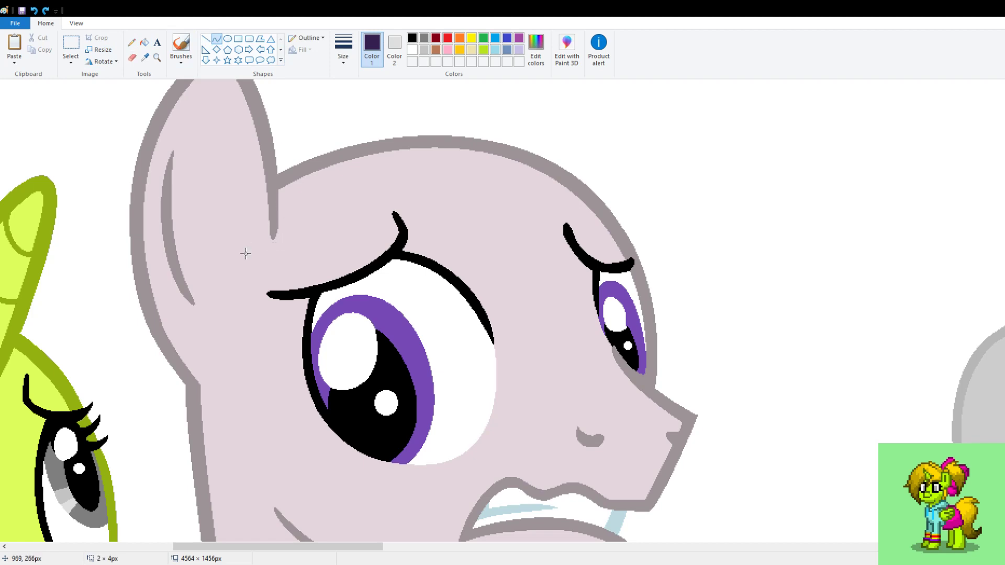
{"action": "mouse_move", "coordinate": [246, 252]}
{"action": "left_mouse_down"}
{"action": "mouse_move", "coordinate": [337, 426]}
{"action": "mouse_move", "coordinate": [429, 459]}
{"action": "left_mouse_up"}
{"action": "left_click", "coordinate": [353, 357]}
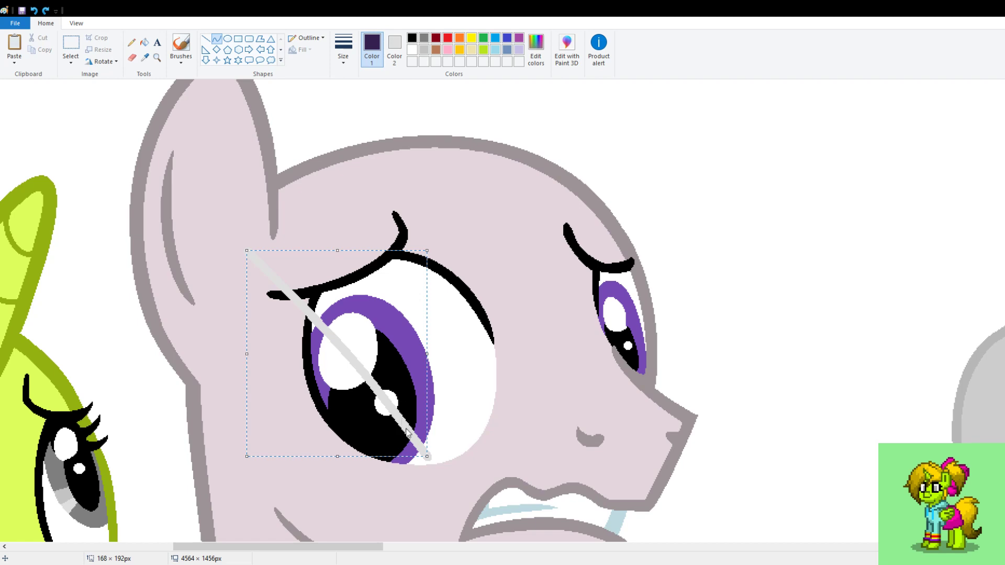
{"action": "left_click_drag", "start_coordinate": [371, 368], "coordinate": [375, 428]}
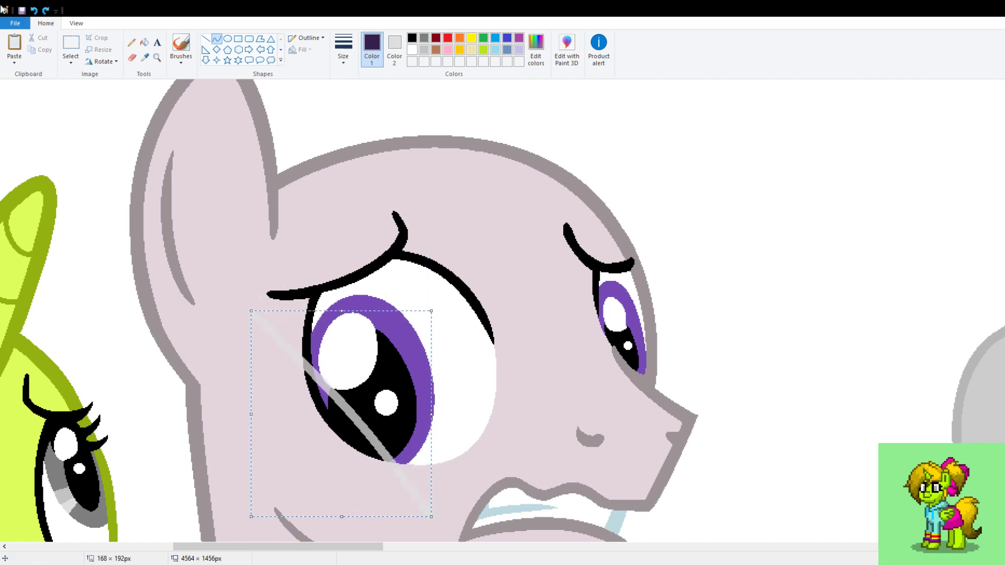
{"action": "left_click", "coordinate": [34, 11]}
{"action": "left_click_drag", "start_coordinate": [325, 408], "coordinate": [376, 452]}
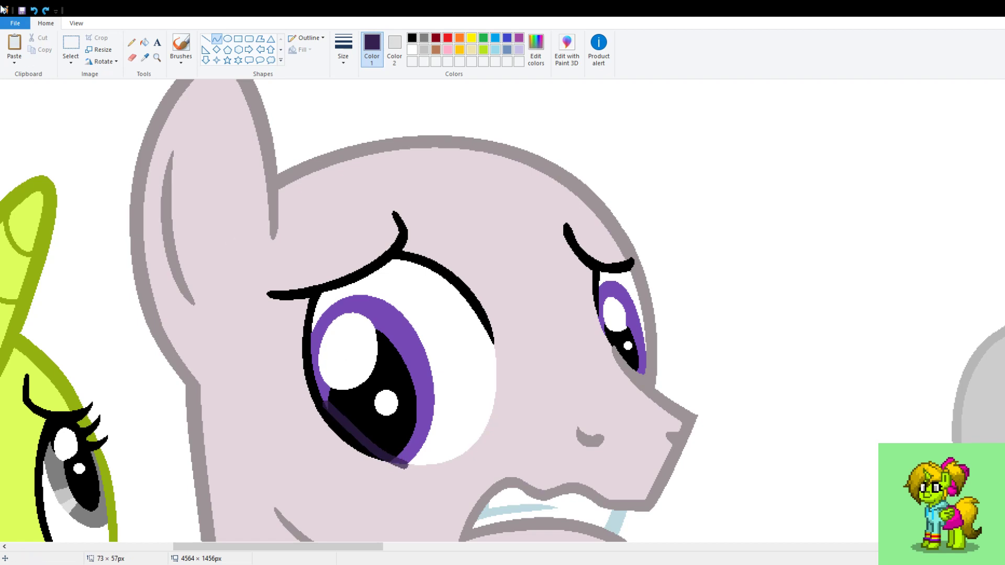
{"action": "left_click", "coordinate": [34, 10]}
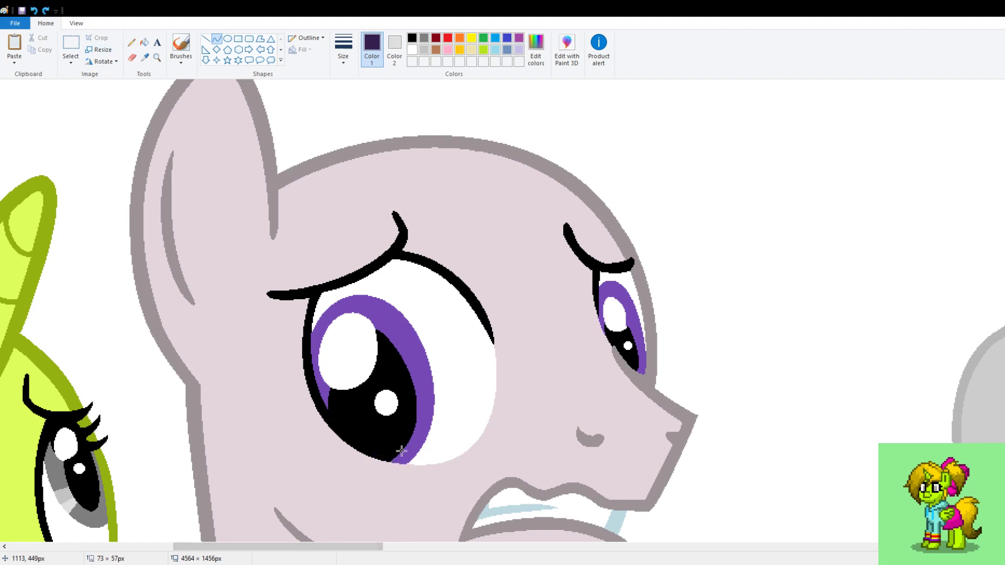
Step: Draw a curve about 58 × 46 px along the lower edge of the lilac pony's larger pupil, and fill the pupil dark purple
{"action": "left_click_drag", "start_coordinate": [327, 407], "coordinate": [389, 457]}
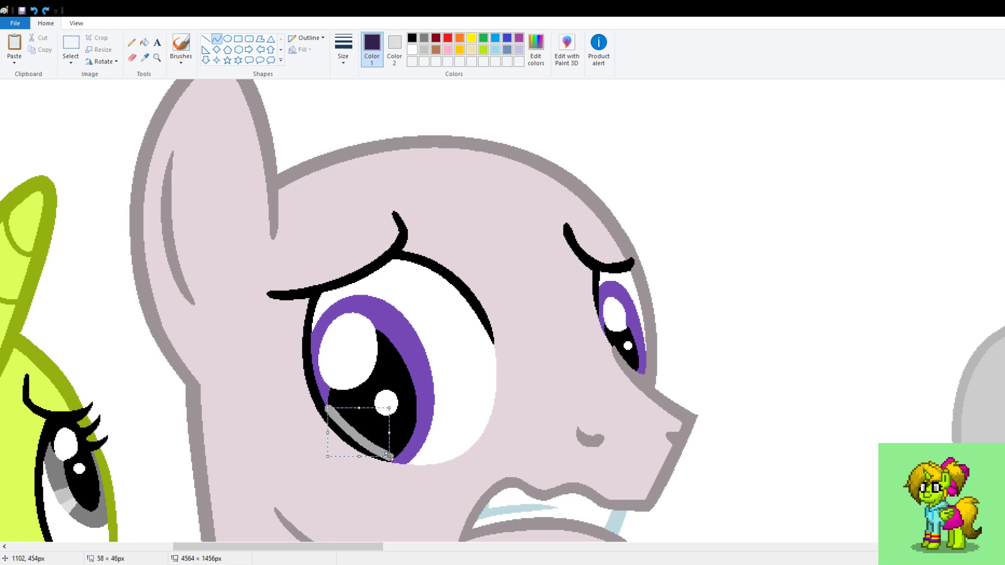
{"action": "left_click", "coordinate": [144, 42]}
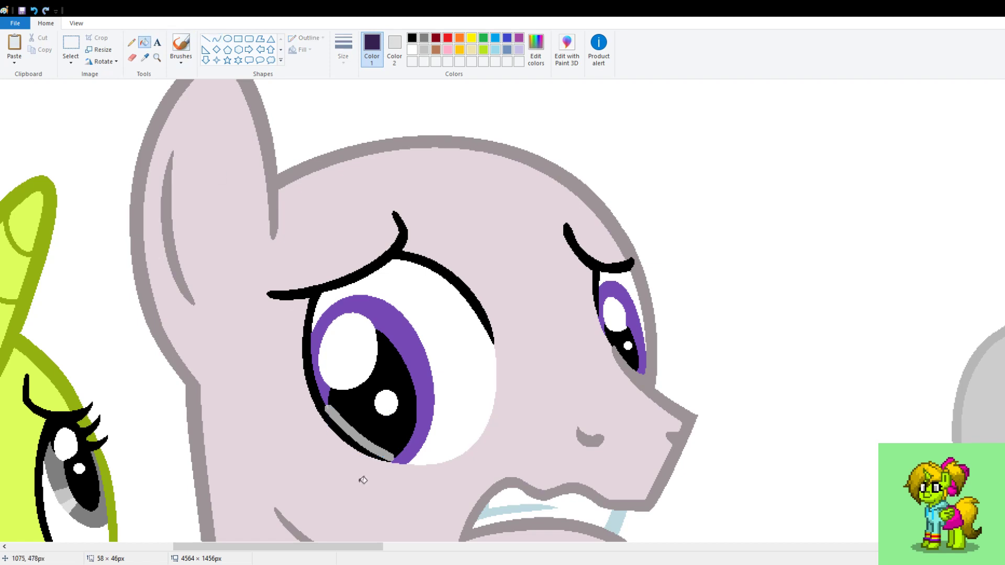
{"action": "right_click", "coordinate": [355, 430]}
{"action": "left_click", "coordinate": [354, 430]}
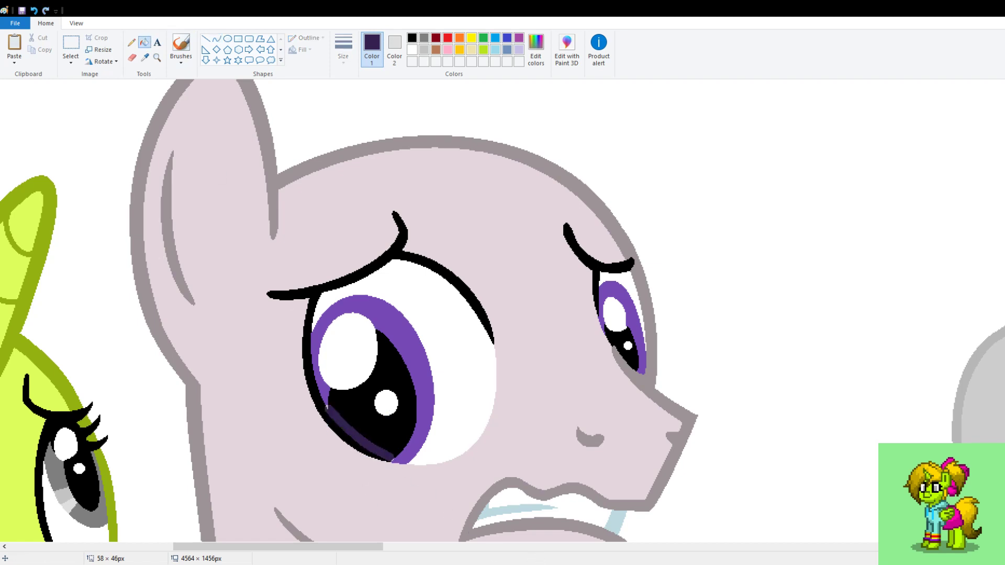
{"action": "scroll", "coordinate": [827, 460], "scroll_direction": "up", "scroll_amount": 2}
{"action": "left_click", "coordinate": [518, 344]}
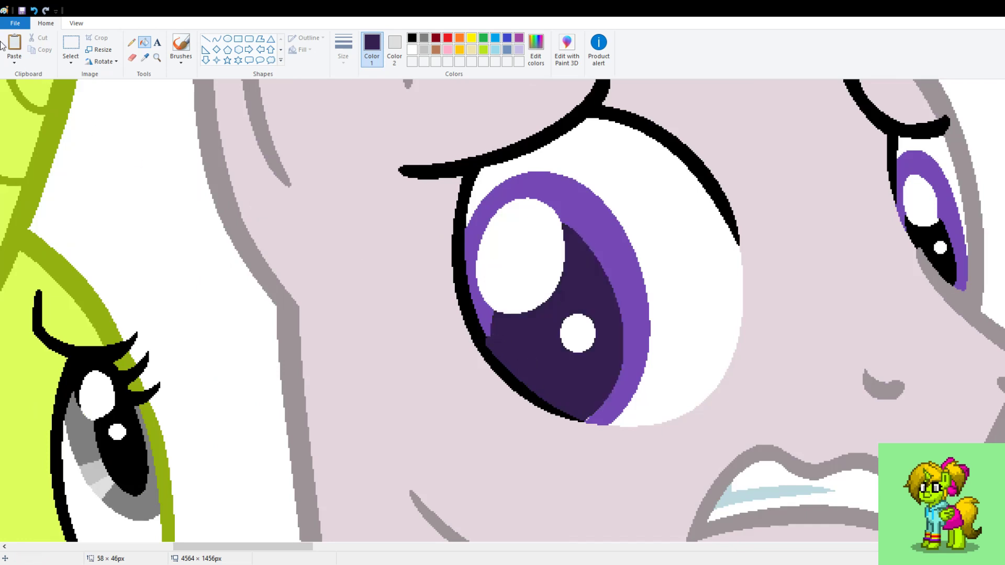
Step: Sample the purple of the lilac pony's larger iris as Color 2
{"action": "left_click", "coordinate": [146, 56]}
{"action": "right_click", "coordinate": [486, 306]}
{"action": "scroll", "coordinate": [503, 309], "scroll_direction": "up", "scroll_amount": 2}
{"action": "scroll", "coordinate": [795, 314], "scroll_direction": "down", "scroll_amount": 4}
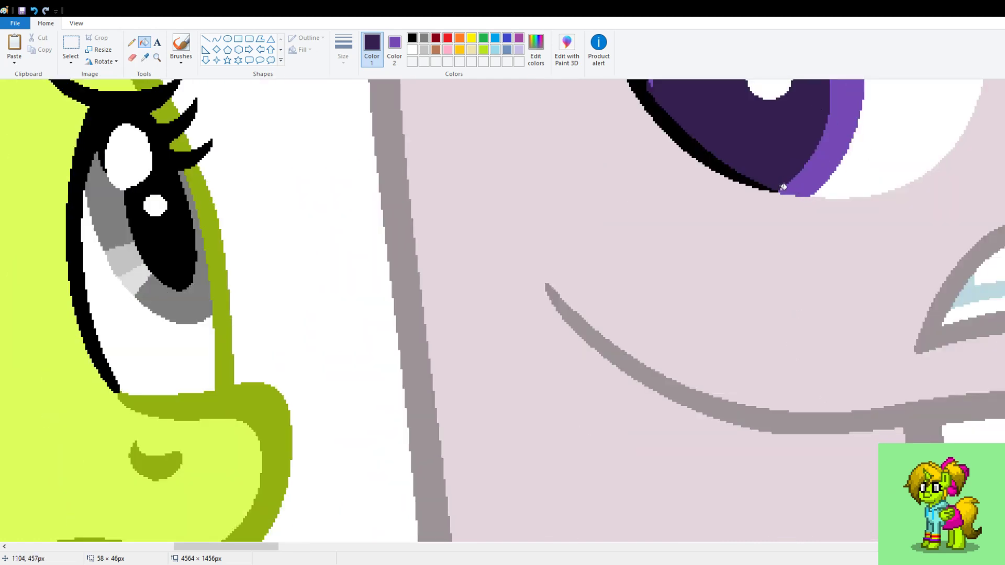
{"action": "scroll", "coordinate": [788, 185], "scroll_direction": "up", "scroll_amount": 4}
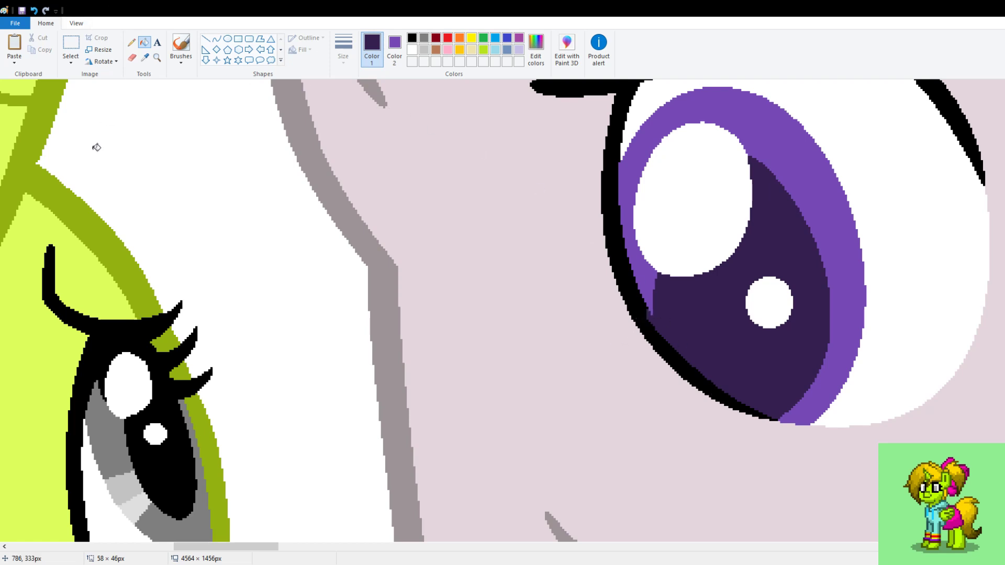
Step: Sample the black eye outline as Color 1 and retouch the lower edge of the lilac pony's larger eye with the Pencil
{"action": "left_click", "coordinate": [146, 59]}
{"action": "left_click", "coordinate": [633, 275]}
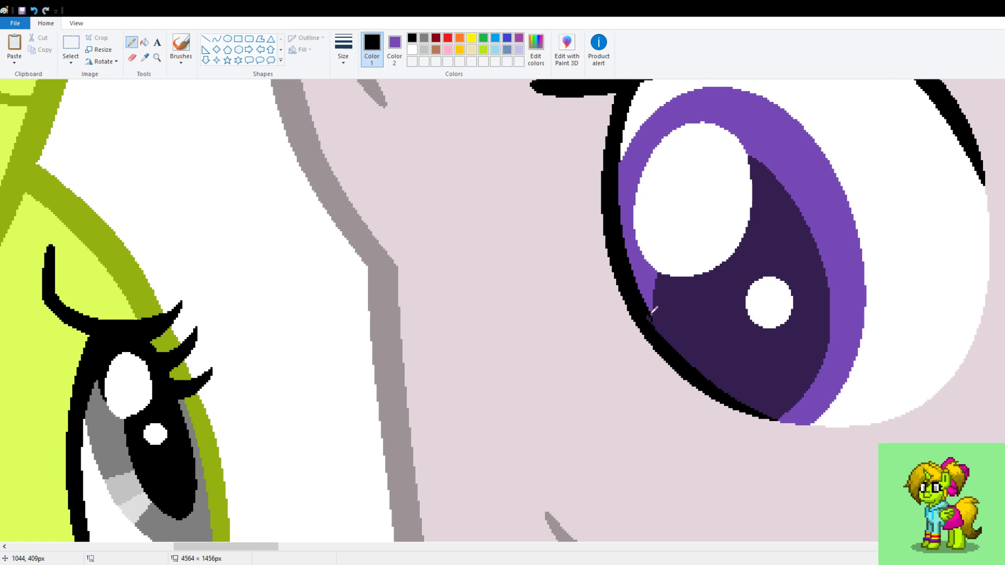
{"action": "left_click_drag", "start_coordinate": [651, 315], "coordinate": [669, 339]}
{"action": "mouse_move", "coordinate": [669, 344]}
{"action": "left_mouse_down"}
{"action": "mouse_move", "coordinate": [640, 314]}
{"action": "mouse_move", "coordinate": [646, 321]}
{"action": "left_mouse_up"}
Step: Sample the dark purple pupil as Color 1 and fill the pupil of the lilac pony's smaller eye with it
{"action": "key", "text": "ctrl+Page_Down"}
{"action": "scroll", "coordinate": [350, 311], "scroll_direction": "up", "scroll_amount": 4}
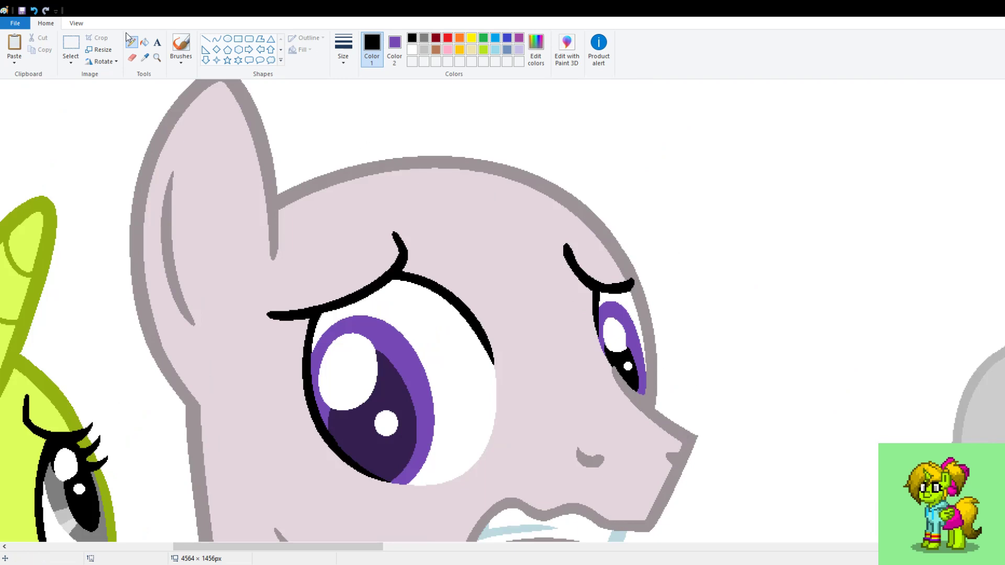
{"action": "left_click", "coordinate": [145, 57]}
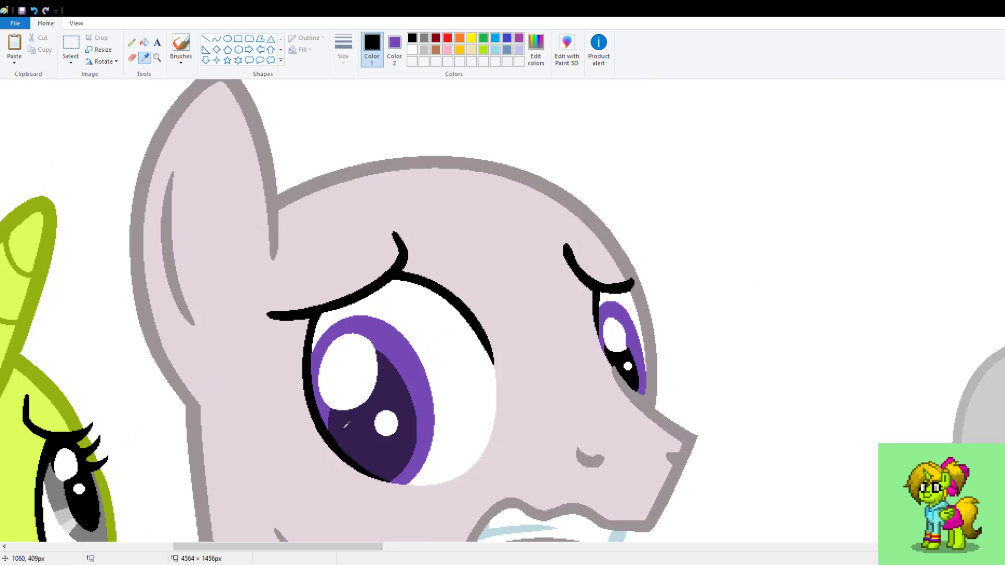
{"action": "left_click", "coordinate": [340, 395]}
{"action": "left_click", "coordinate": [144, 42]}
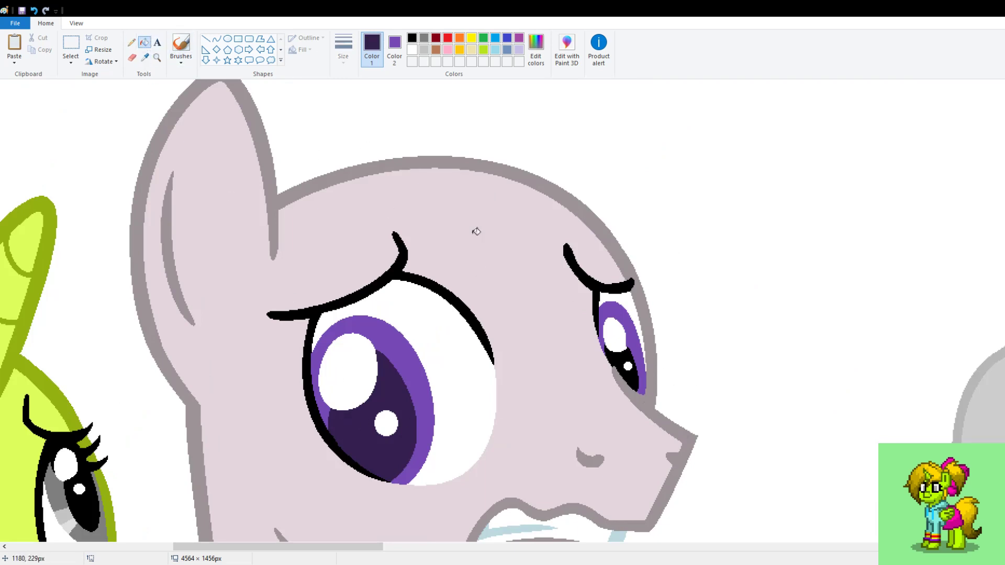
{"action": "left_click", "coordinate": [623, 360]}
Step: Compare the recolored ponies' eyes with the reference characters across the canvas
{"action": "scroll", "coordinate": [695, 418], "scroll_direction": "down", "scroll_amount": 6}
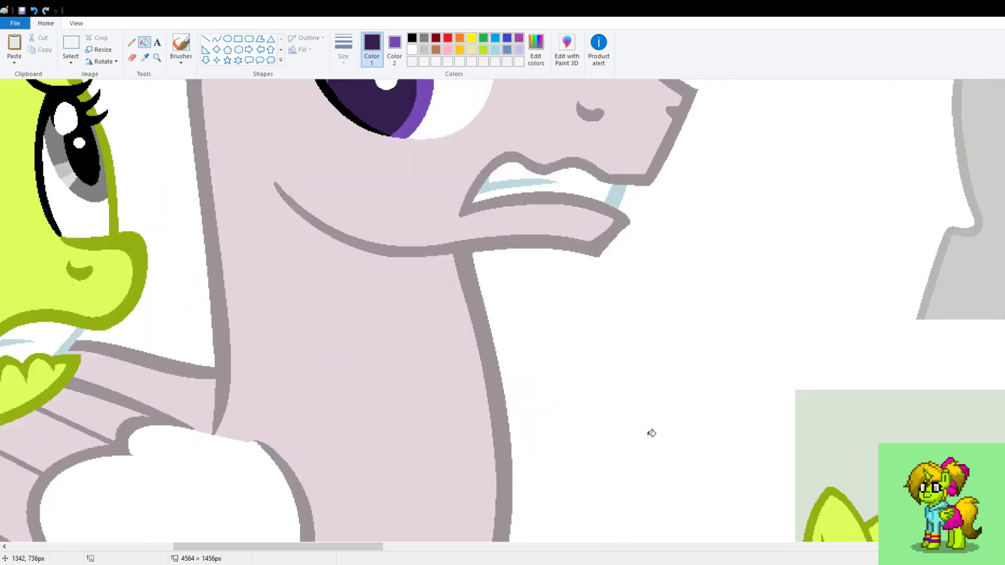
{"action": "key", "text": "ctrl+Page_Down"}
{"action": "key", "text": "ctrl+Page_Down"}
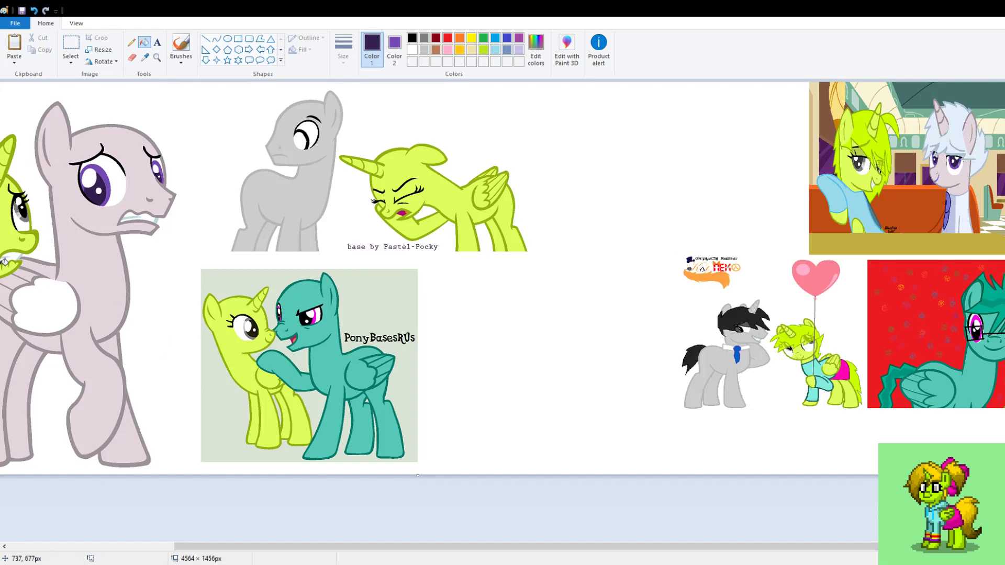
{"action": "scroll", "coordinate": [294, 374], "scroll_direction": "left", "scroll_amount": 3}
{"action": "scroll", "coordinate": [294, 375], "scroll_direction": "right", "scroll_amount": 3}
{"action": "scroll", "coordinate": [575, 367], "scroll_direction": "left", "scroll_amount": 3}
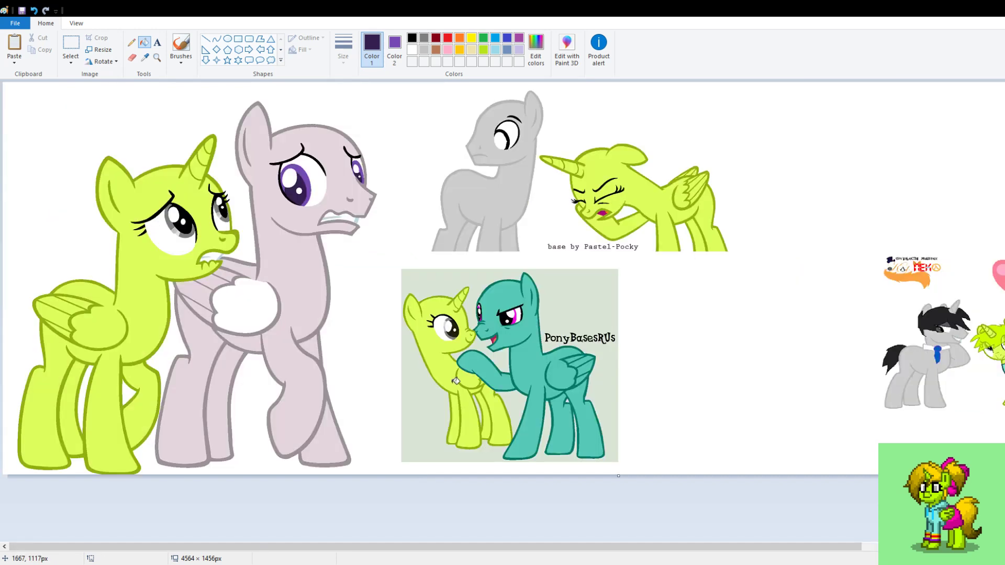
{"action": "scroll", "coordinate": [457, 390], "scroll_direction": "right", "scroll_amount": 3}
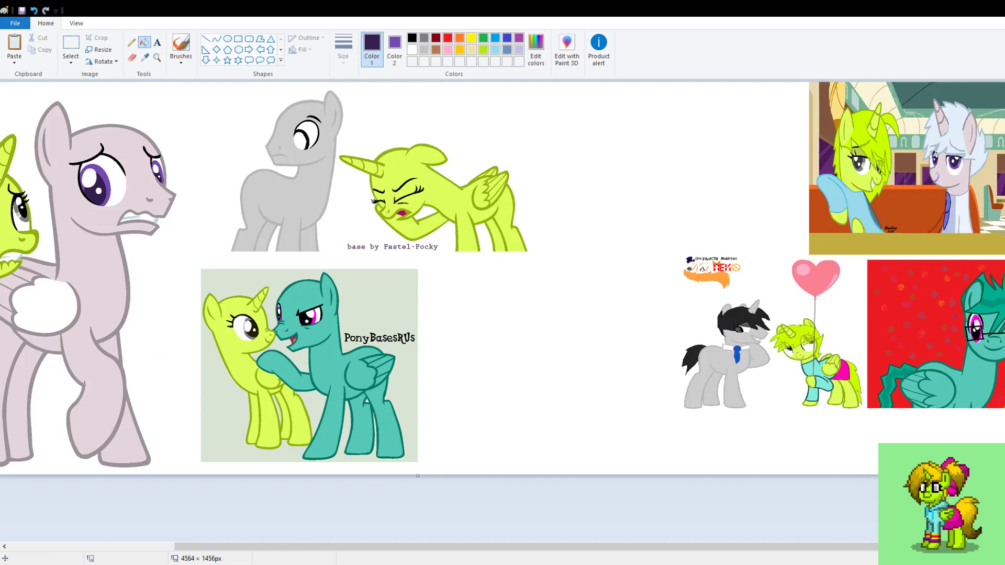
{"action": "scroll", "coordinate": [557, 547], "scroll_direction": "left", "scroll_amount": 3}
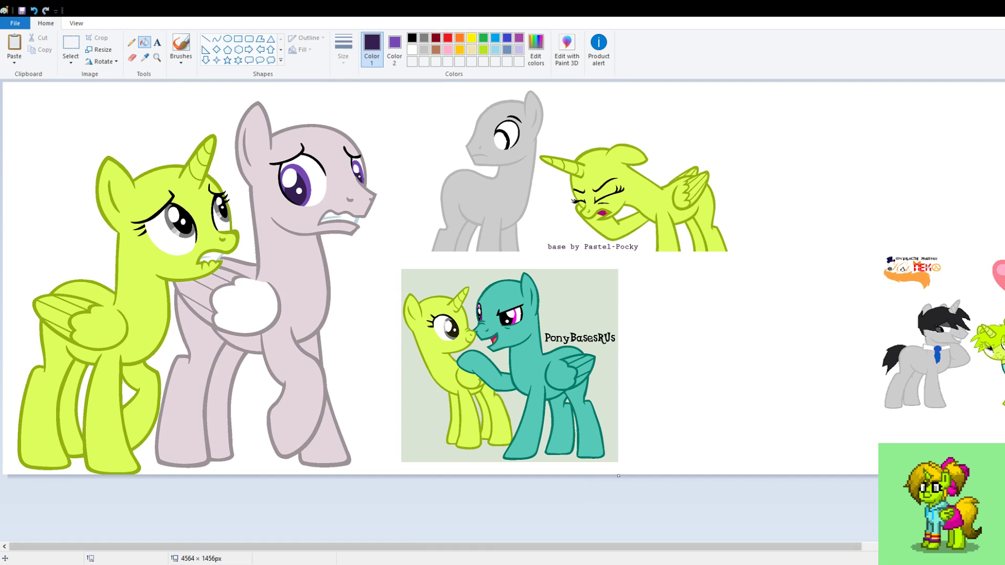
{"action": "key", "text": "ctrl+Page_Up"}
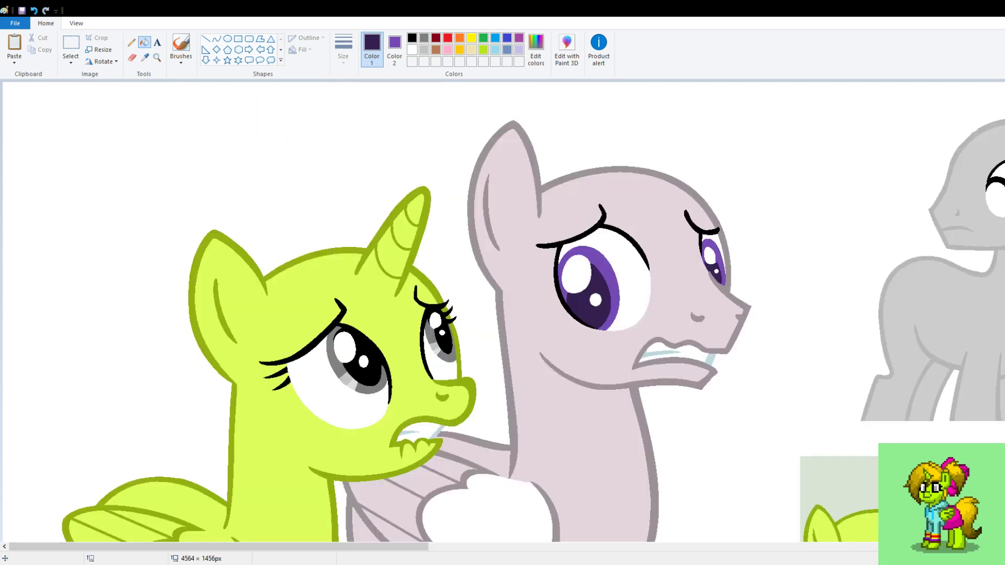
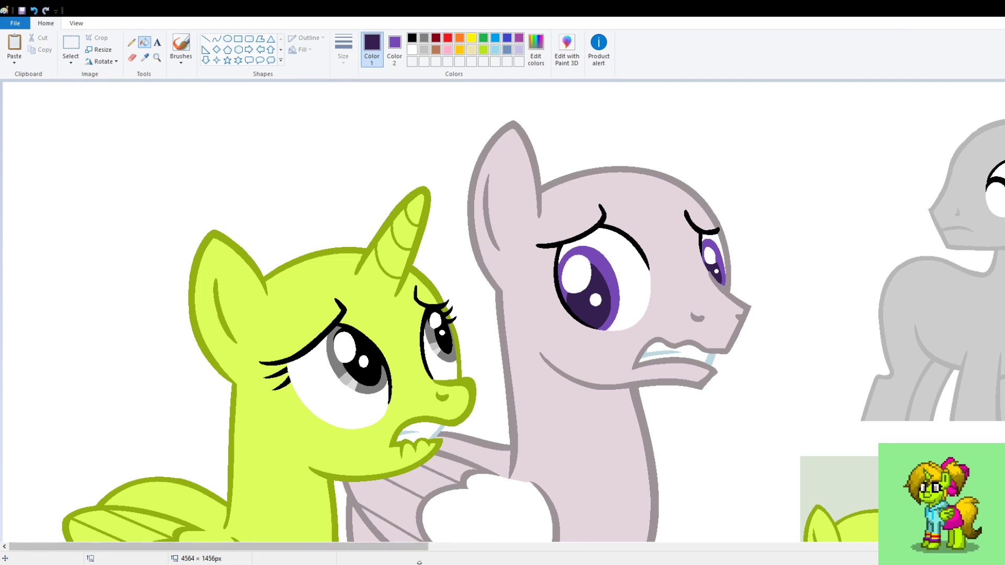
Step: Sample the blue-grey mane outline of the white-maned unicorn in the diner picture as Color 1 and its pale mane fill as Color 2
{"action": "left_click_drag", "start_coordinate": [418, 546], "coordinate": [1003, 546]}
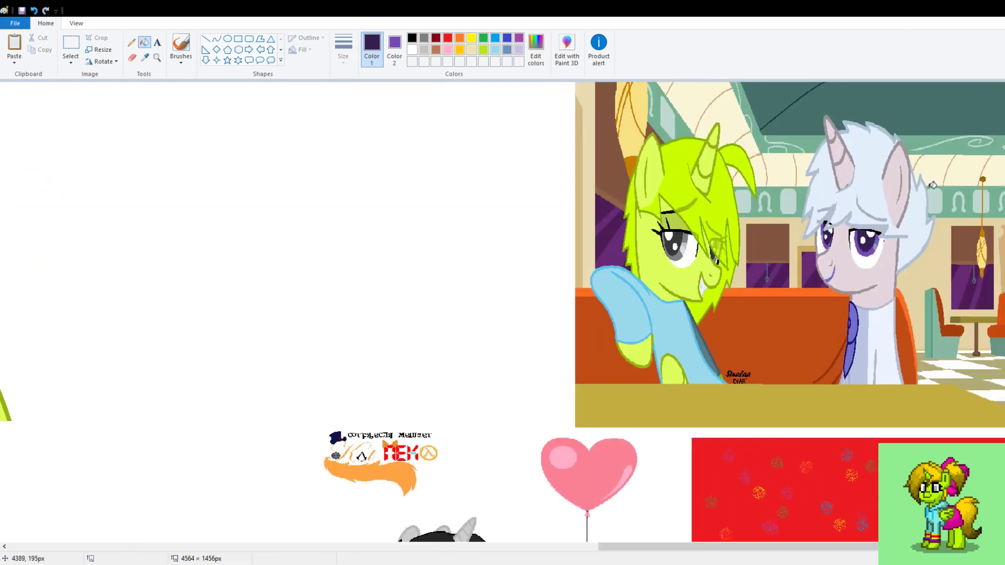
{"action": "scroll", "coordinate": [512, 240], "scroll_direction": "down", "scroll_amount": 5}
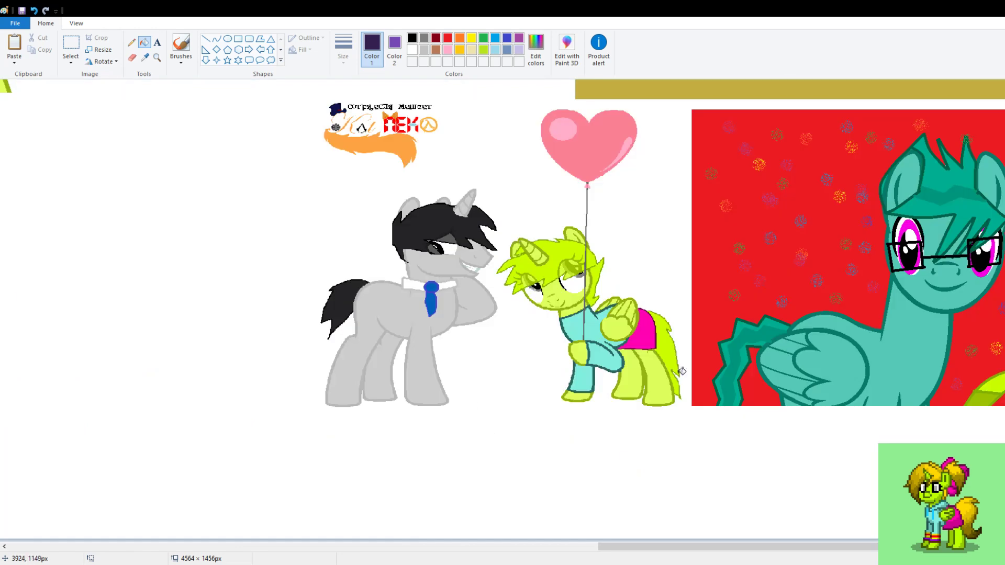
{"action": "left_click", "coordinate": [146, 58]}
{"action": "scroll", "coordinate": [493, 190], "scroll_direction": "up", "scroll_amount": 5}
{"action": "scroll", "coordinate": [821, 157], "scroll_direction": "down", "scroll_amount": 5}
{"action": "scroll", "coordinate": [821, 157], "scroll_direction": "up", "scroll_amount": 5}
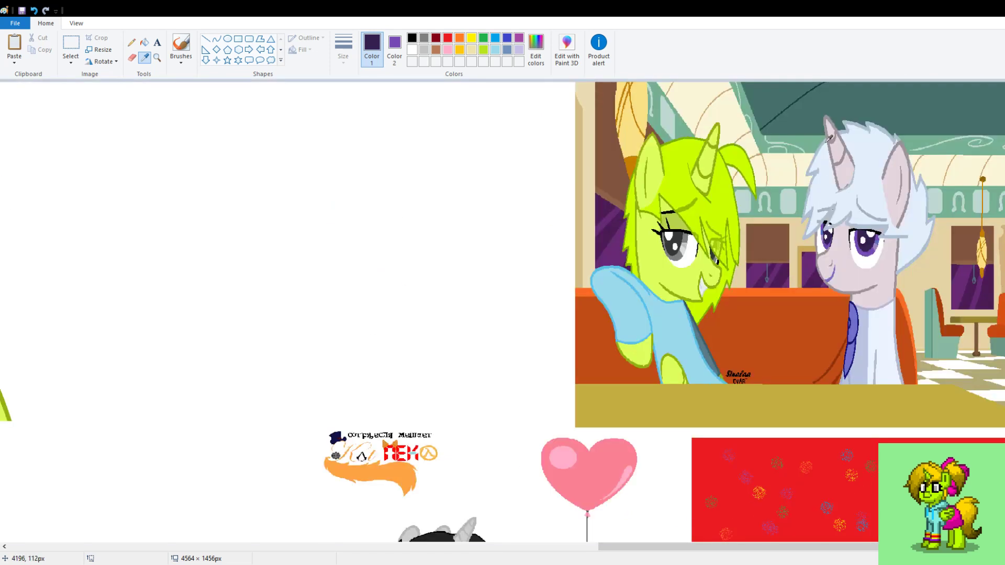
{"action": "left_click", "coordinate": [884, 125]}
{"action": "right_click", "coordinate": [874, 176]}
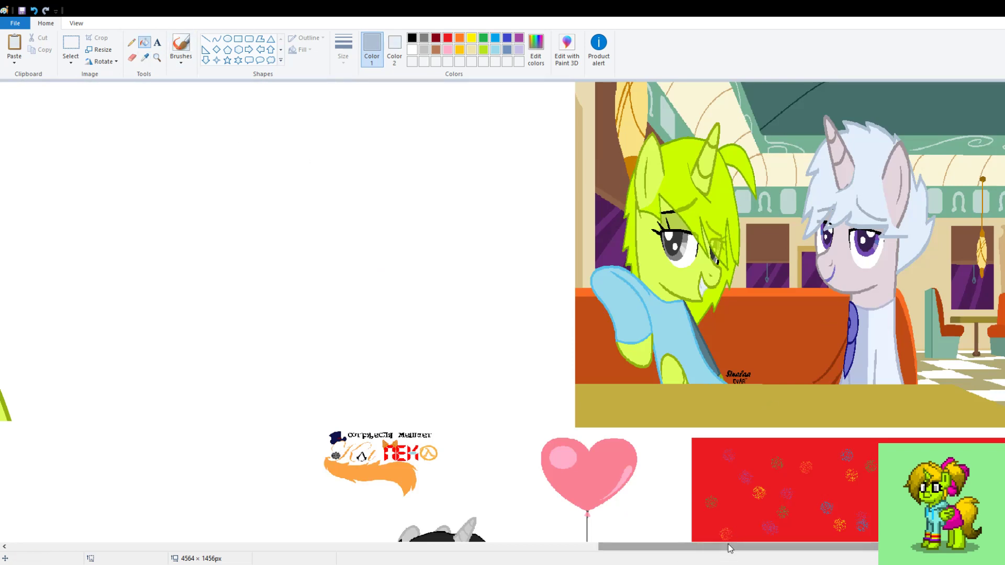
Step: Sketch a thin Pencil outline of the lilac pony's fringe over its forehead, with pointed tips and a lower edge across both eyes
{"action": "left_click_drag", "start_coordinate": [730, 552], "coordinate": [198, 552]}
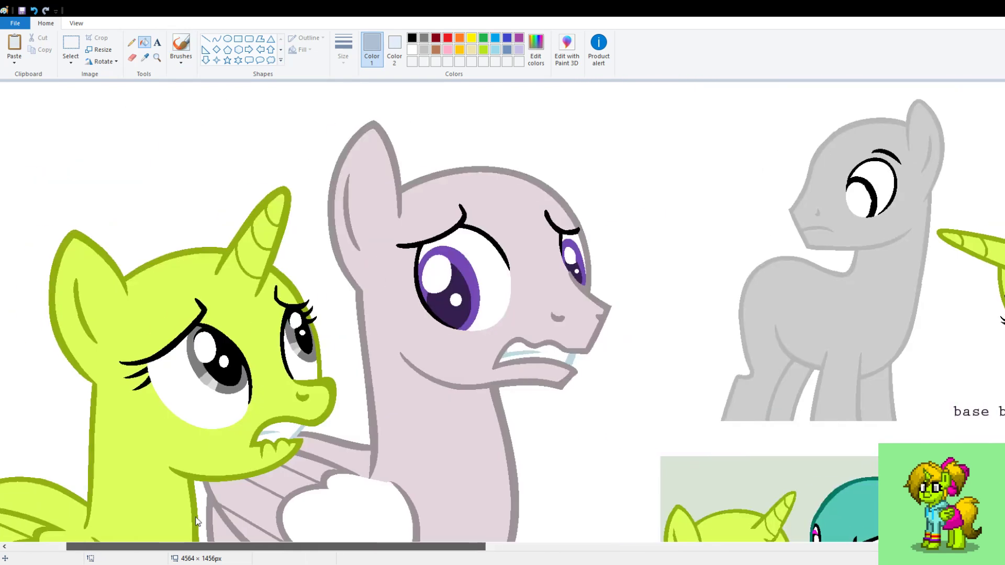
{"action": "left_click", "coordinate": [131, 42]}
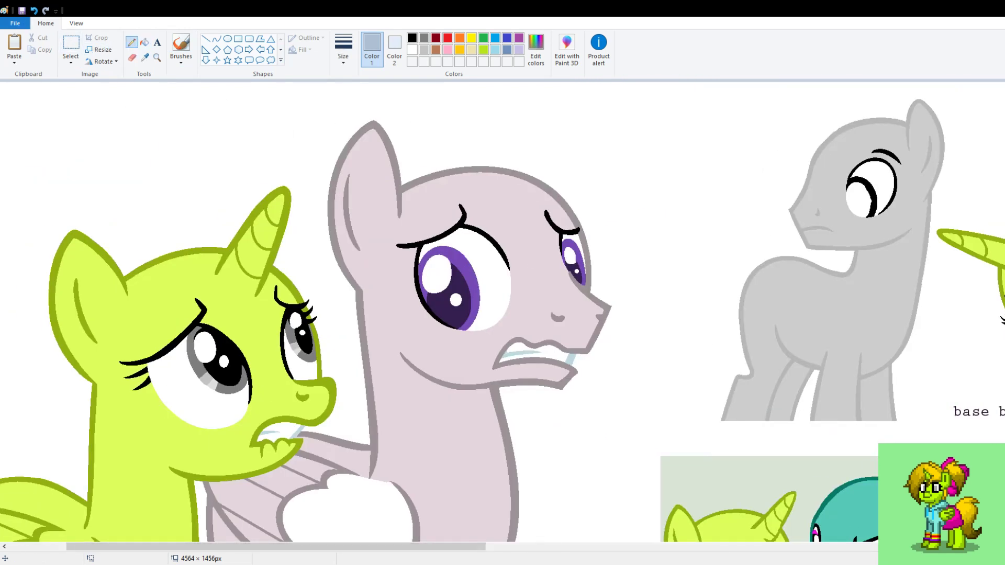
{"action": "mouse_move", "coordinate": [407, 156]}
{"action": "left_mouse_down"}
{"action": "mouse_move", "coordinate": [489, 141]}
{"action": "mouse_move", "coordinate": [586, 181]}
{"action": "mouse_move", "coordinate": [591, 196]}
{"action": "left_mouse_up"}
{"action": "left_click", "coordinate": [34, 11]}
{"action": "mouse_move", "coordinate": [406, 155]}
{"action": "left_mouse_down"}
{"action": "mouse_move", "coordinate": [550, 140]}
{"action": "mouse_move", "coordinate": [598, 170]}
{"action": "mouse_move", "coordinate": [626, 218]}
{"action": "mouse_move", "coordinate": [605, 215]}
{"action": "mouse_move", "coordinate": [628, 267]}
{"action": "mouse_move", "coordinate": [594, 253]}
{"action": "mouse_move", "coordinate": [596, 261]}
{"action": "mouse_move", "coordinate": [495, 244]}
{"action": "mouse_move", "coordinate": [527, 268]}
{"action": "mouse_move", "coordinate": [406, 269]}
{"action": "left_mouse_up"}
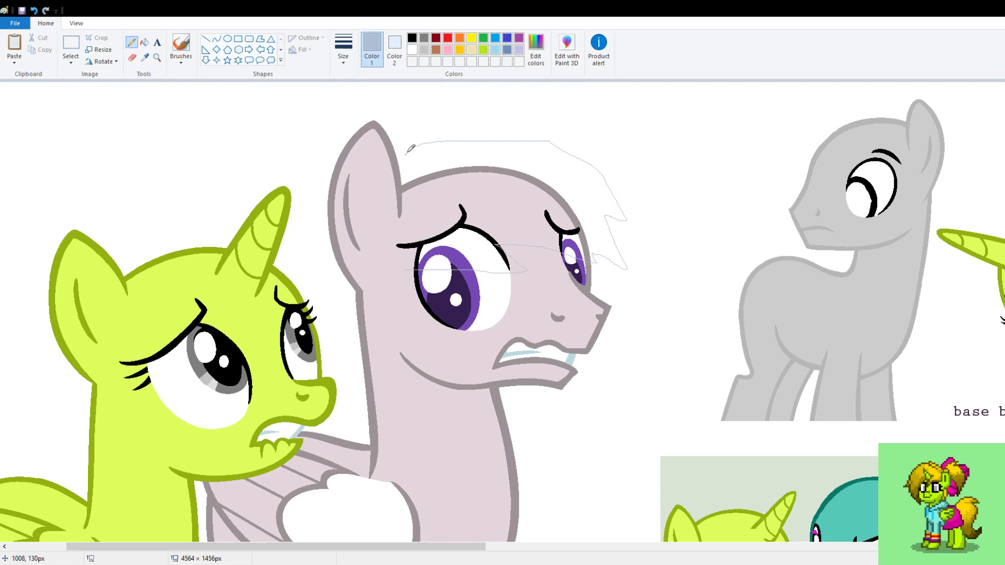
{"action": "mouse_move", "coordinate": [411, 148]}
{"action": "left_mouse_down"}
{"action": "mouse_move", "coordinate": [432, 126]}
{"action": "mouse_move", "coordinate": [470, 132]}
{"action": "mouse_move", "coordinate": [467, 117]}
{"action": "mouse_move", "coordinate": [414, 119]}
{"action": "left_mouse_up"}
{"action": "left_click", "coordinate": [34, 10]}
Step: Sketch the lilac pony's mane tuft beside the ear and its jagged back edge from the ear to the neck with the Pencil
{"action": "mouse_move", "coordinate": [406, 154]}
{"action": "left_mouse_down"}
{"action": "mouse_move", "coordinate": [426, 130]}
{"action": "mouse_move", "coordinate": [477, 128]}
{"action": "mouse_move", "coordinate": [461, 111]}
{"action": "mouse_move", "coordinate": [433, 107]}
{"action": "mouse_move", "coordinate": [399, 131]}
{"action": "mouse_move", "coordinate": [393, 105]}
{"action": "left_mouse_up"}
{"action": "left_click_drag", "start_coordinate": [406, 268], "coordinate": [334, 295]}
{"action": "mouse_move", "coordinate": [383, 116]}
{"action": "left_mouse_down"}
{"action": "mouse_move", "coordinate": [367, 146]}
{"action": "mouse_move", "coordinate": [337, 126]}
{"action": "mouse_move", "coordinate": [318, 207]}
{"action": "mouse_move", "coordinate": [302, 200]}
{"action": "mouse_move", "coordinate": [306, 266]}
{"action": "mouse_move", "coordinate": [337, 294]}
{"action": "left_mouse_up"}
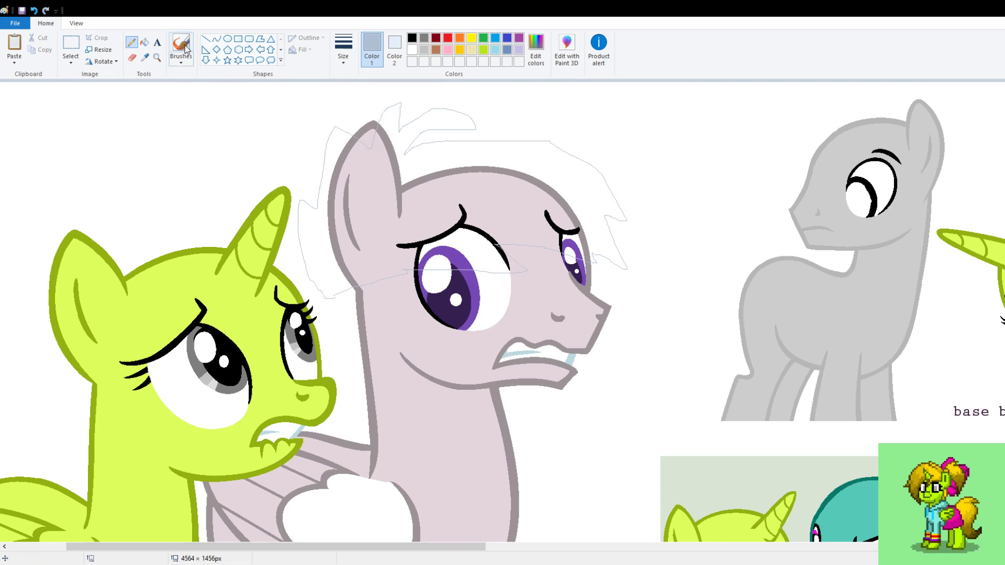
{"action": "left_click", "coordinate": [33, 10]}
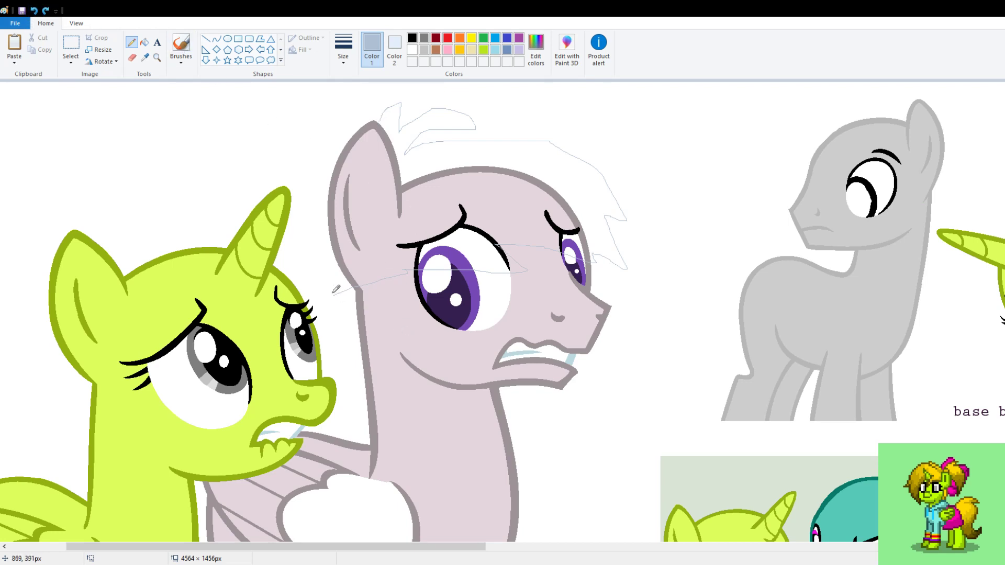
{"action": "mouse_move", "coordinate": [358, 340]}
{"action": "left_mouse_down"}
{"action": "mouse_move", "coordinate": [322, 291]}
{"action": "mouse_move", "coordinate": [310, 257]}
{"action": "mouse_move", "coordinate": [324, 258]}
{"action": "mouse_move", "coordinate": [299, 179]}
{"action": "mouse_move", "coordinate": [316, 186]}
{"action": "mouse_move", "coordinate": [344, 139]}
{"action": "left_mouse_up"}
{"action": "left_click_drag", "start_coordinate": [350, 180], "coordinate": [387, 124]}
{"action": "scroll", "coordinate": [486, 282], "scroll_direction": "down", "scroll_amount": 5}
{"action": "scroll", "coordinate": [264, 301], "scroll_direction": "down", "scroll_amount": 2}
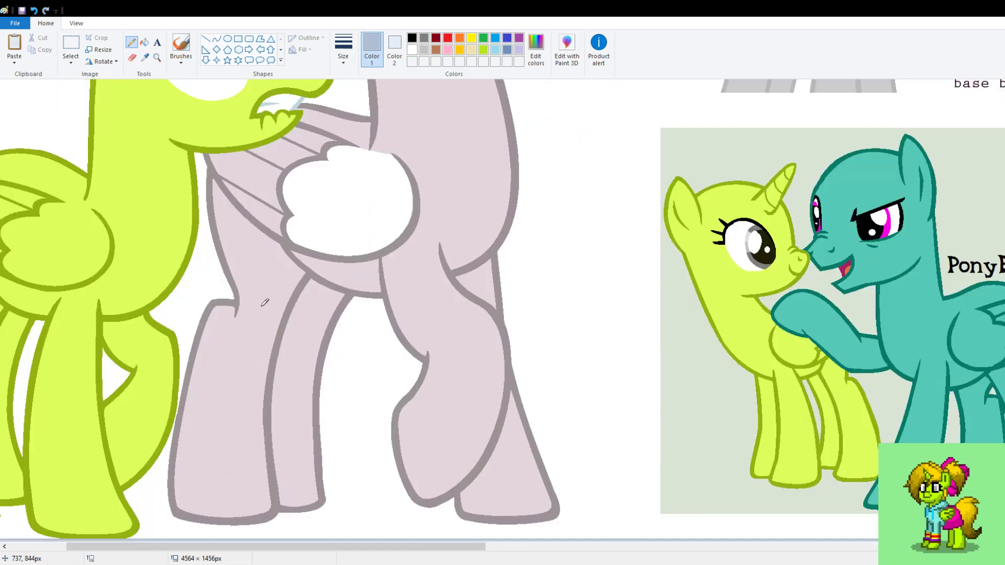
{"action": "scroll", "coordinate": [265, 302], "scroll_direction": "up", "scroll_amount": 7}
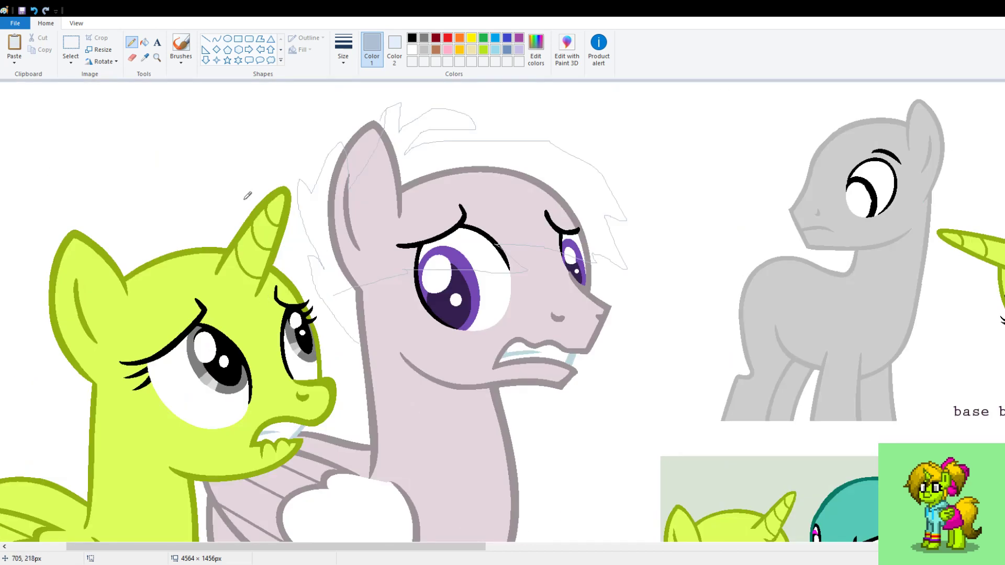
Step: Switch to the Curve shape and zoom in on the lilac pony's sketched mane
{"action": "left_click", "coordinate": [216, 40]}
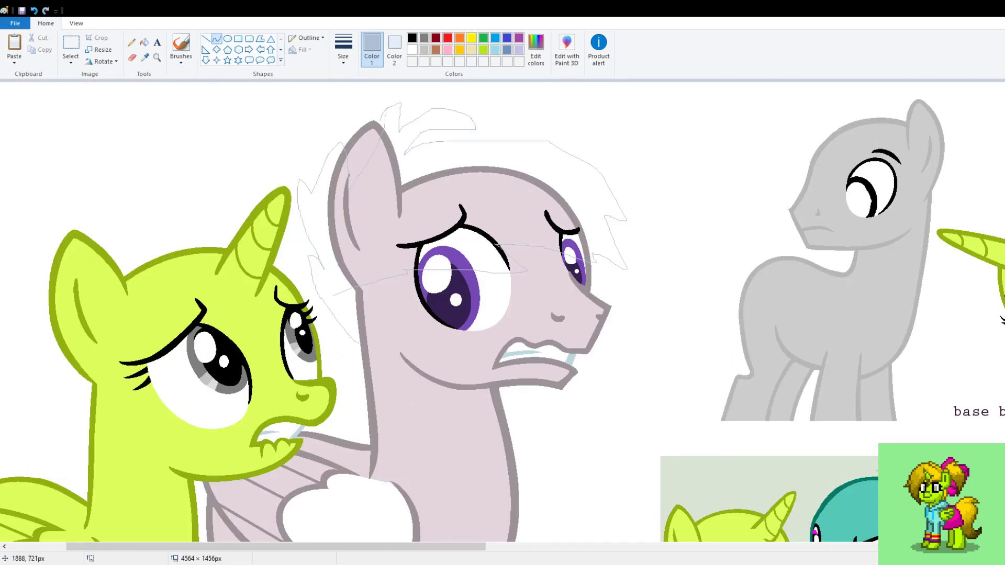
{"action": "key", "text": "ctrl+Page_Up"}
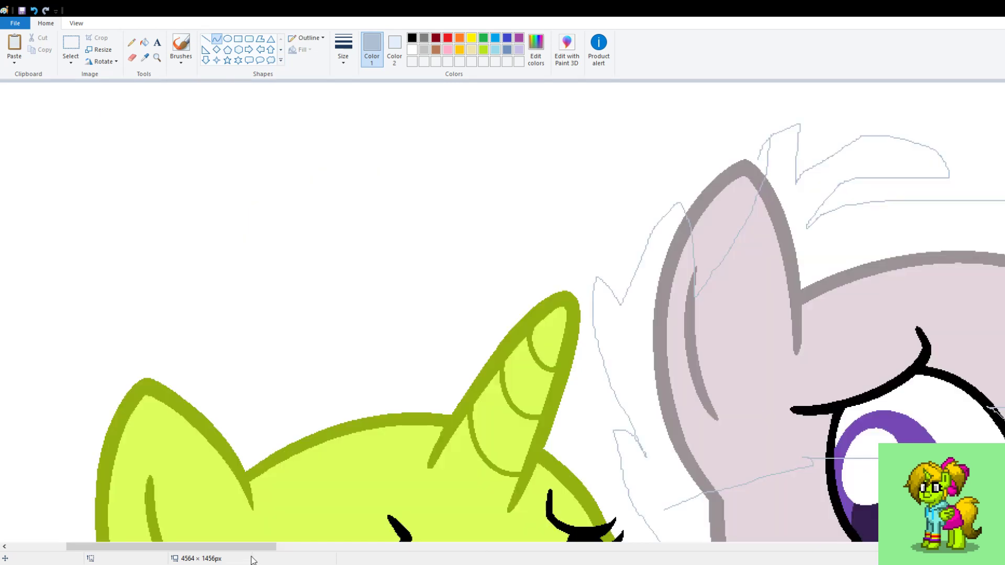
{"action": "left_click_drag", "start_coordinate": [251, 546], "coordinate": [360, 546]}
{"action": "left_click_drag", "start_coordinate": [618, 173], "coordinate": [824, 332]}
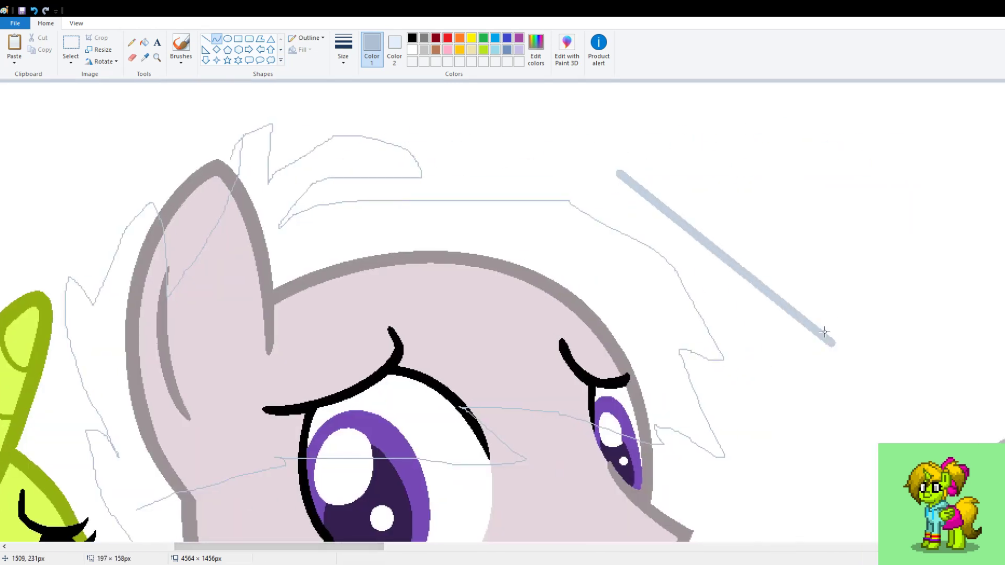
{"action": "left_click", "coordinate": [748, 262]}
{"action": "left_click", "coordinate": [749, 262]}
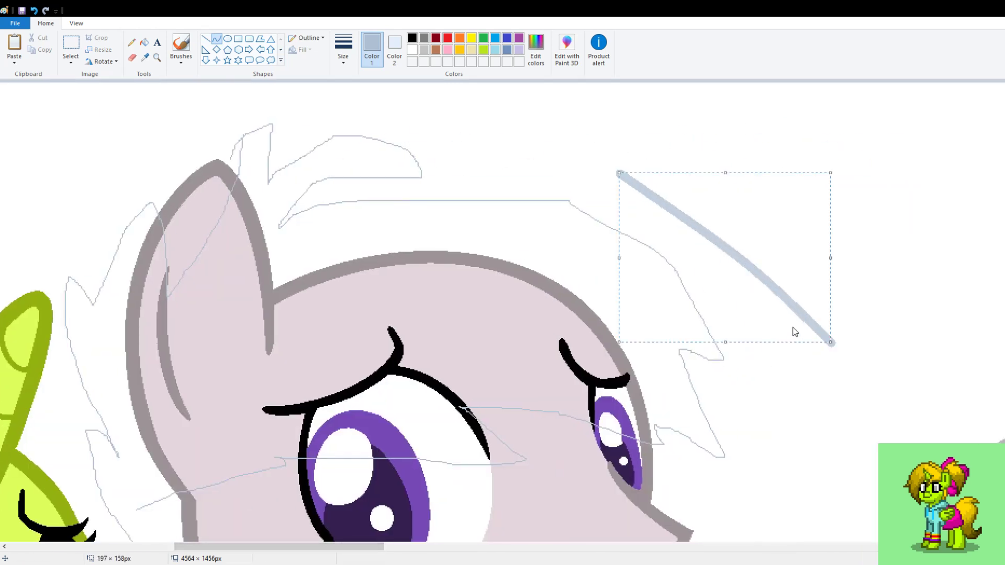
{"action": "left_click", "coordinate": [34, 11]}
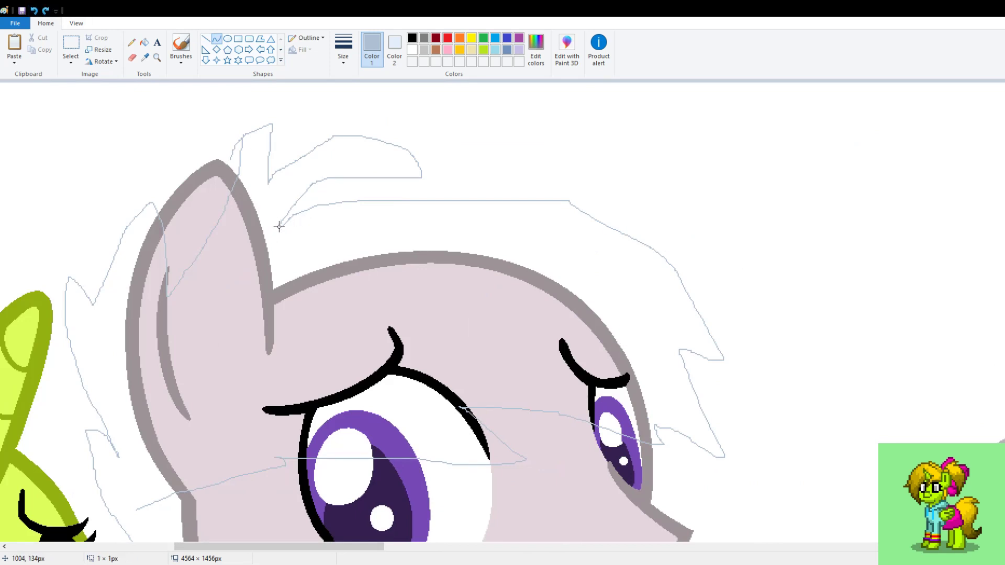
{"action": "left_click_drag", "start_coordinate": [279, 226], "coordinate": [667, 257]}
{"action": "left_click_drag", "start_coordinate": [455, 241], "coordinate": [320, 178]}
{"action": "left_click", "coordinate": [34, 10]}
Step: Trace the top edge of the sketched fringe from beside the ear to above the forehead with a thick blue-grey curve
{"action": "left_click_drag", "start_coordinate": [279, 226], "coordinate": [518, 200]}
{"action": "mouse_move", "coordinate": [420, 211]}
{"action": "left_mouse_down"}
{"action": "mouse_move", "coordinate": [271, 209]}
{"action": "mouse_move", "coordinate": [330, 196]}
{"action": "left_mouse_up"}
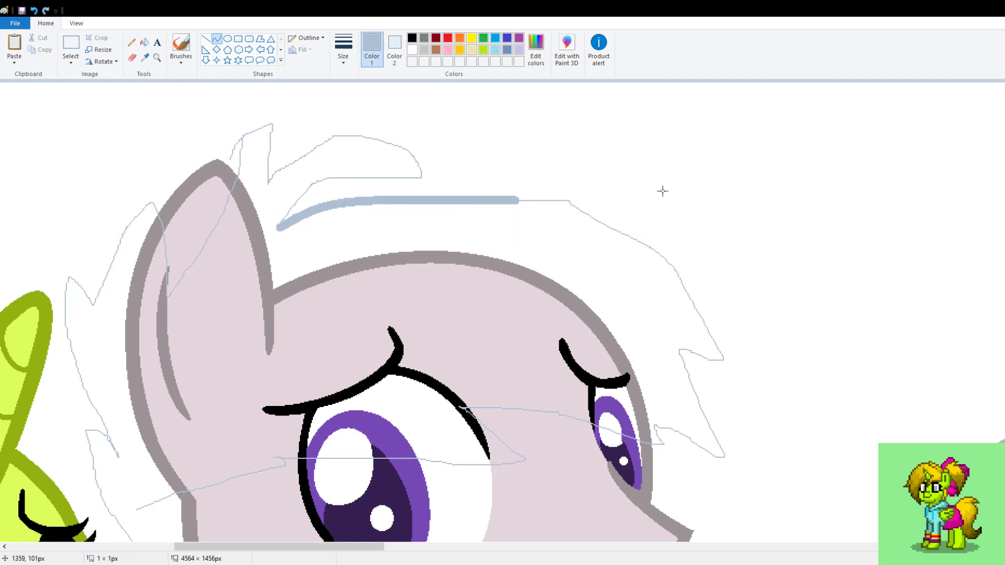
{"action": "mouse_move", "coordinate": [514, 200]}
{"action": "left_mouse_down"}
{"action": "mouse_move", "coordinate": [695, 312]}
{"action": "mouse_move", "coordinate": [723, 360]}
{"action": "left_mouse_up"}
{"action": "left_click_drag", "start_coordinate": [615, 270], "coordinate": [641, 221]}
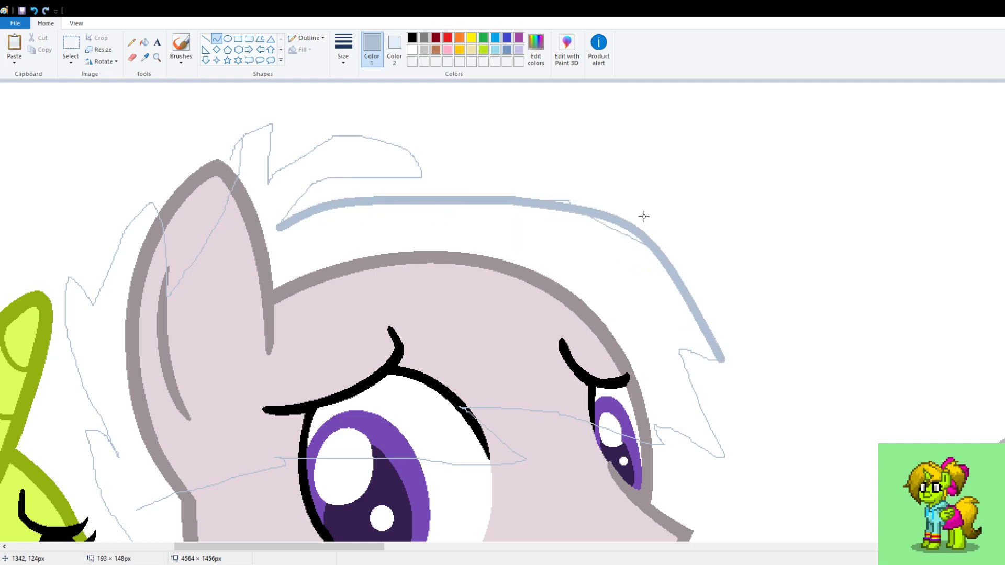
{"action": "key", "text": "ctrl+z"}
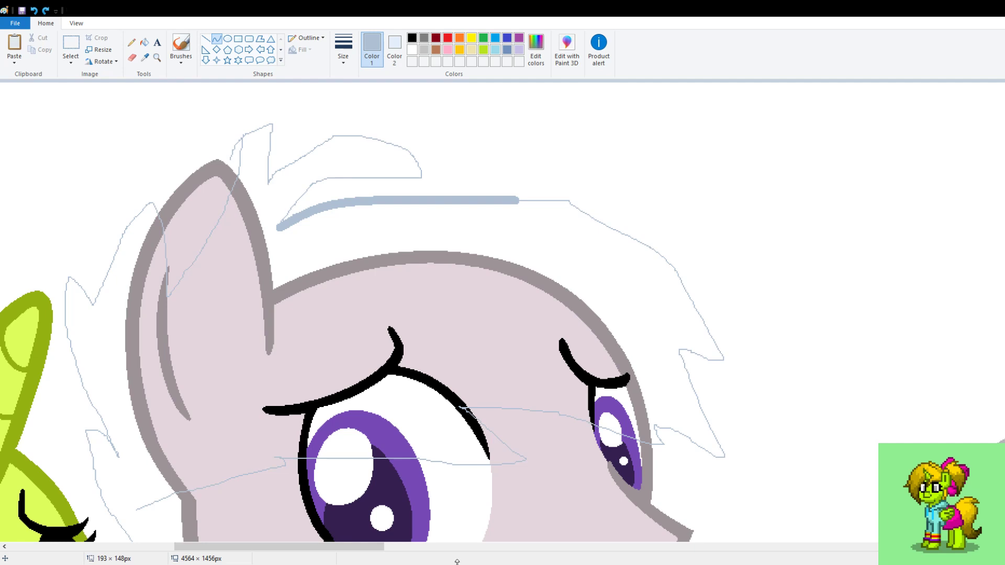
{"action": "left_click_drag", "start_coordinate": [510, 199], "coordinate": [681, 280]}
{"action": "left_click_drag", "start_coordinate": [581, 218], "coordinate": [611, 212]}
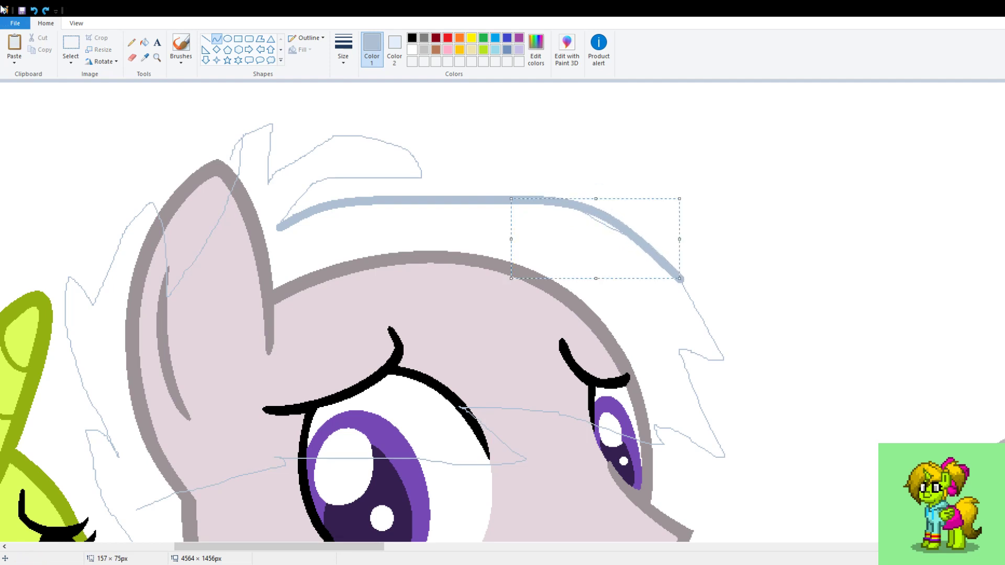
{"action": "key", "text": "ctrl+z"}
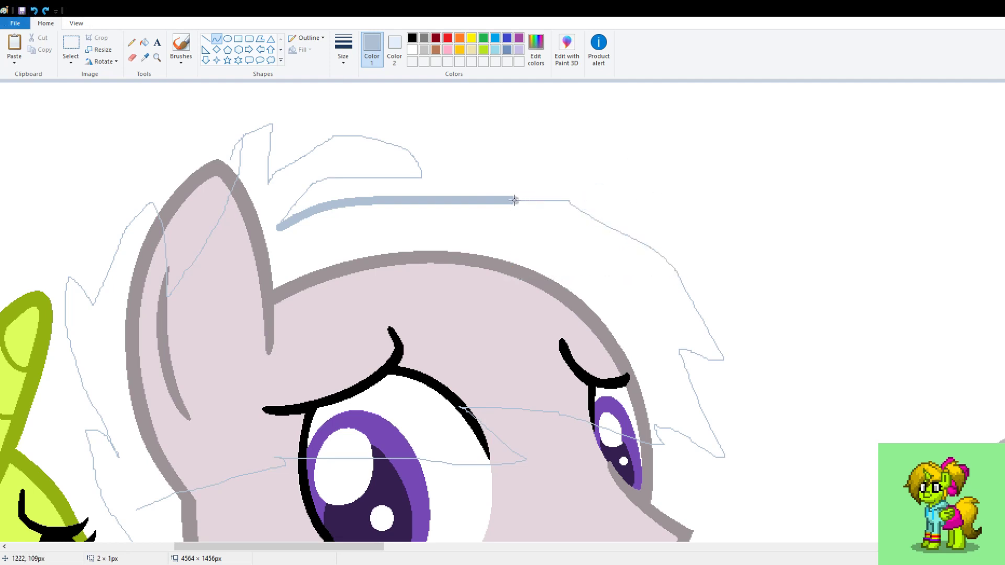
Step: Continue tracing the fringe's upper edge over the forehead and down to its first front tip with two thick curves
{"action": "left_click_drag", "start_coordinate": [518, 201], "coordinate": [623, 233]}
{"action": "left_click", "coordinate": [570, 202]}
{"action": "mouse_move", "coordinate": [570, 201]}
{"action": "left_mouse_down"}
{"action": "mouse_move", "coordinate": [579, 197]}
{"action": "mouse_move", "coordinate": [565, 198]}
{"action": "left_mouse_up"}
{"action": "left_click", "coordinate": [660, 231]}
{"action": "left_click_drag", "start_coordinate": [614, 232], "coordinate": [721, 360]}
{"action": "left_click_drag", "start_coordinate": [656, 269], "coordinate": [671, 261]}
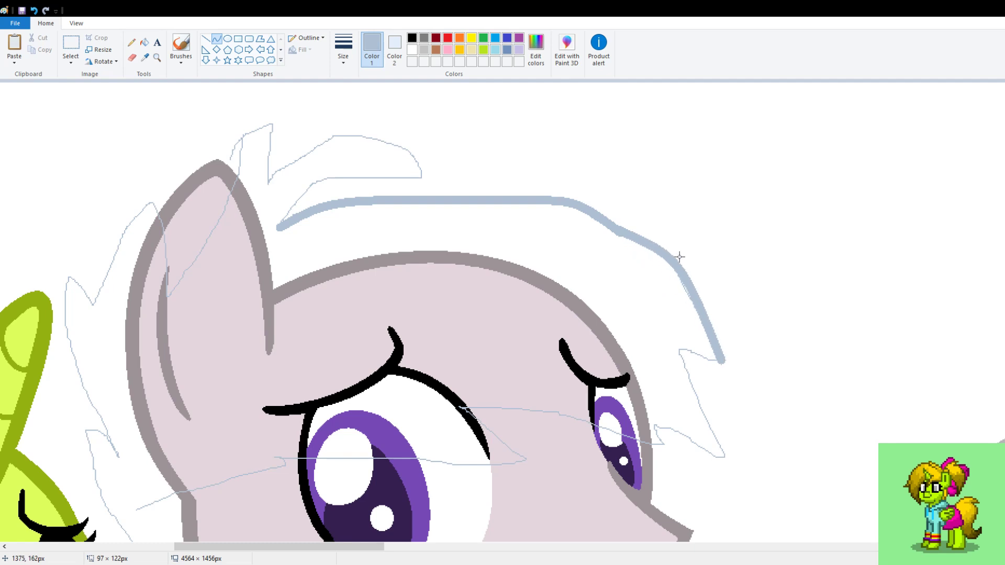
{"action": "left_click", "coordinate": [747, 227]}
{"action": "scroll", "coordinate": [748, 253], "scroll_direction": "down", "scroll_amount": 2}
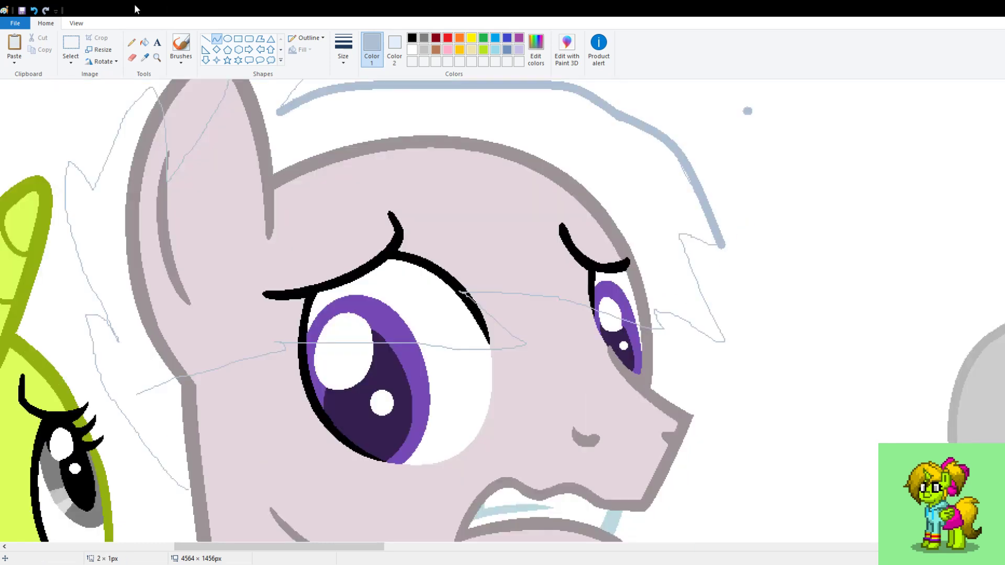
{"action": "left_click", "coordinate": [34, 10]}
Step: Trace the notch below the fringe's first tip and both sides of the second tip in front of the smaller eye
{"action": "mouse_move", "coordinate": [720, 247]}
{"action": "left_mouse_down"}
{"action": "mouse_move", "coordinate": [664, 224]}
{"action": "mouse_move", "coordinate": [689, 235]}
{"action": "mouse_move", "coordinate": [671, 224]}
{"action": "mouse_move", "coordinate": [724, 345]}
{"action": "left_mouse_up"}
{"action": "left_click", "coordinate": [690, 234]}
{"action": "left_click", "coordinate": [774, 232]}
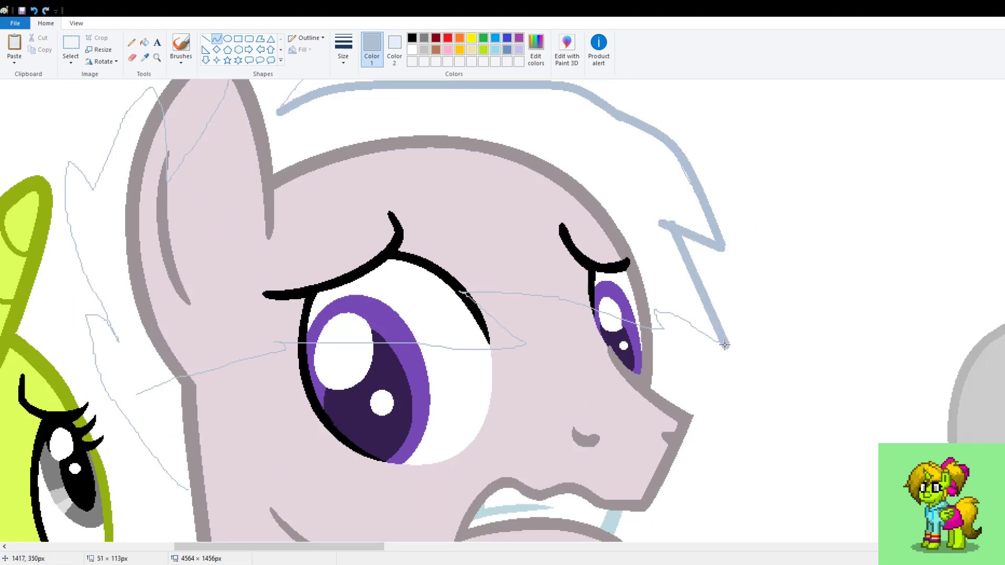
{"action": "left_click_drag", "start_coordinate": [700, 285], "coordinate": [701, 285]}
{"action": "left_click", "coordinate": [702, 285]}
{"action": "left_click", "coordinate": [797, 309]}
{"action": "left_click_drag", "start_coordinate": [726, 346], "coordinate": [639, 297]}
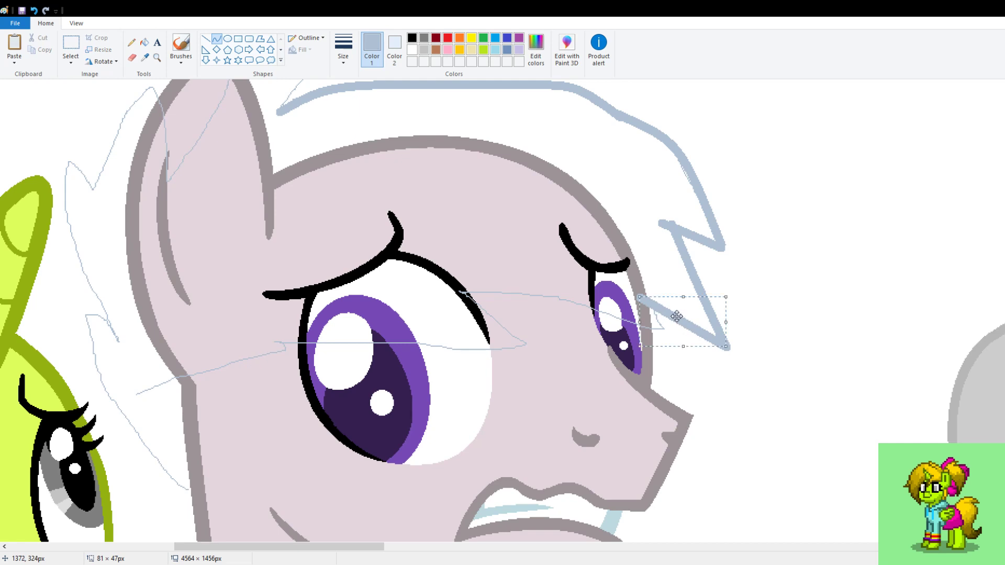
{"action": "left_click", "coordinate": [647, 259]}
Step: Trace the strand from the larger eye across the smaller eye with a curve about 198 px wide and join it to the front tip
{"action": "left_click_drag", "start_coordinate": [461, 291], "coordinate": [678, 335]}
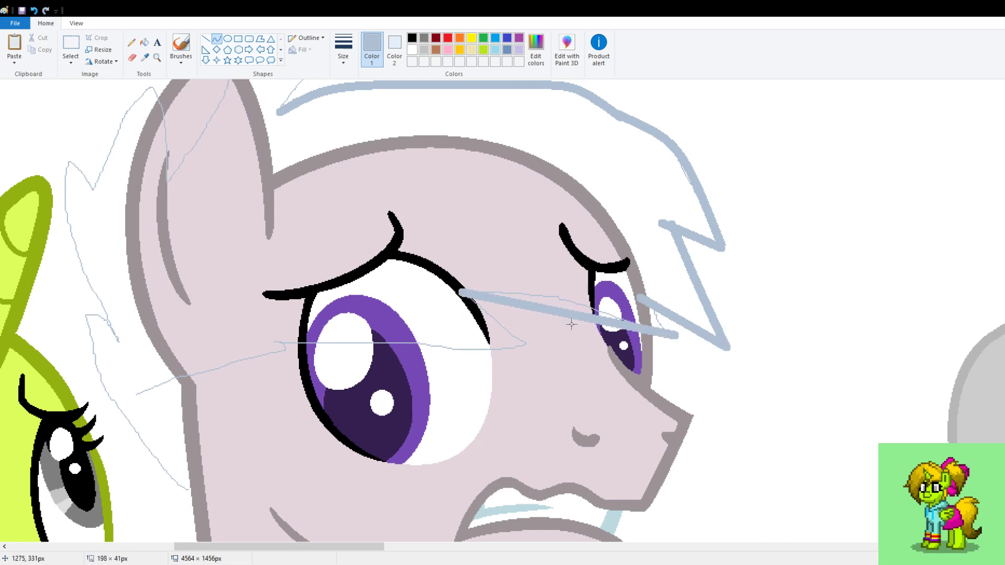
{"action": "left_click_drag", "start_coordinate": [571, 324], "coordinate": [569, 296]}
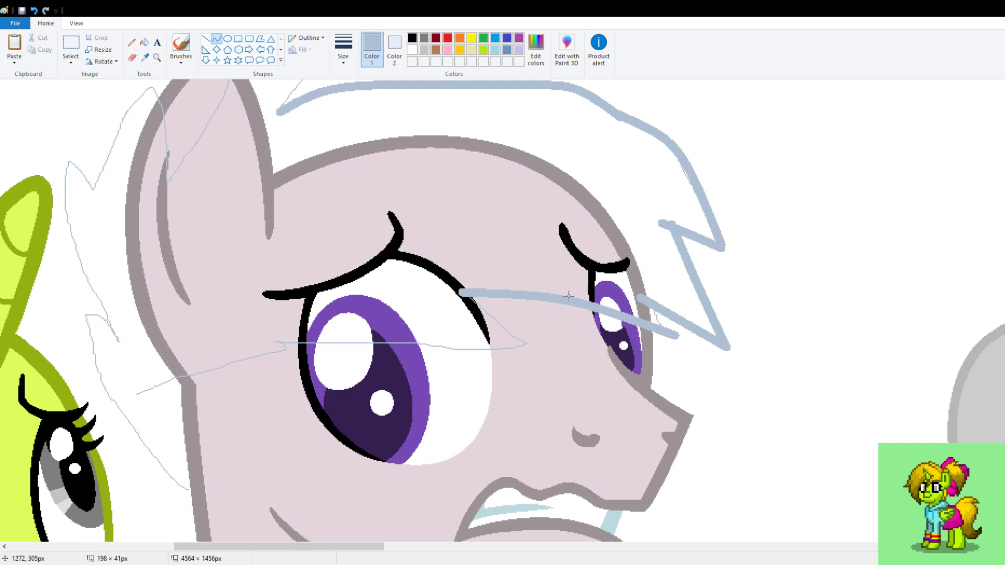
{"action": "left_click", "coordinate": [643, 237]}
{"action": "mouse_move", "coordinate": [662, 327]}
{"action": "left_mouse_down"}
{"action": "mouse_move", "coordinate": [646, 301]}
{"action": "mouse_move", "coordinate": [657, 317]}
{"action": "mouse_move", "coordinate": [657, 308]}
{"action": "left_mouse_up"}
{"action": "left_click", "coordinate": [675, 285]}
Step: Trace the short strand from the larger eye's upper corner down to a point between the eyes, about 79 × 62 px
{"action": "left_click_drag", "start_coordinate": [466, 296], "coordinate": [552, 360]}
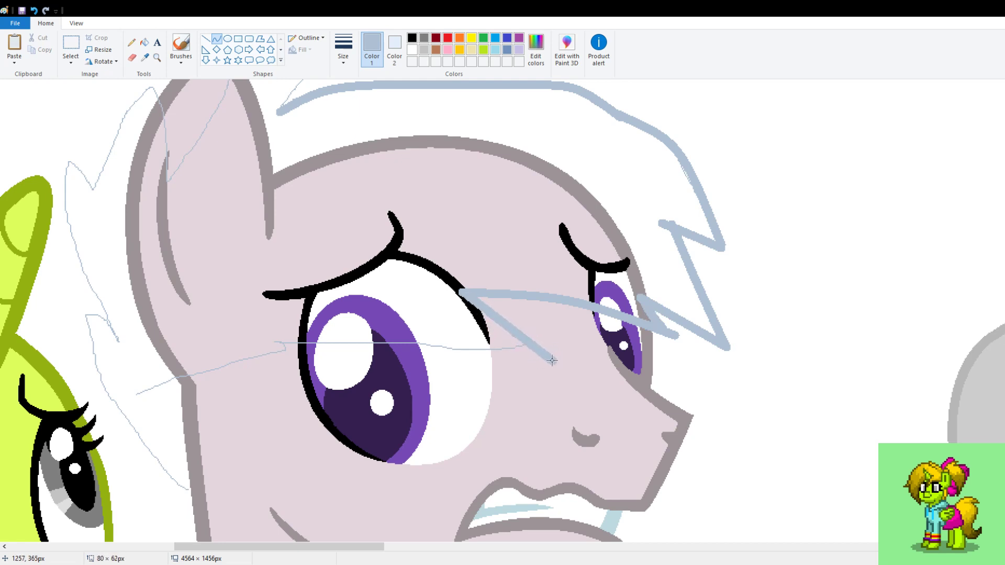
{"action": "left_click", "coordinate": [517, 339]}
{"action": "left_click_drag", "start_coordinate": [551, 321], "coordinate": [557, 322]}
{"action": "left_click", "coordinate": [565, 351]}
{"action": "mouse_move", "coordinate": [555, 359]}
{"action": "left_mouse_down"}
{"action": "mouse_move", "coordinate": [269, 337]}
{"action": "mouse_move", "coordinate": [529, 352]}
{"action": "left_mouse_up"}
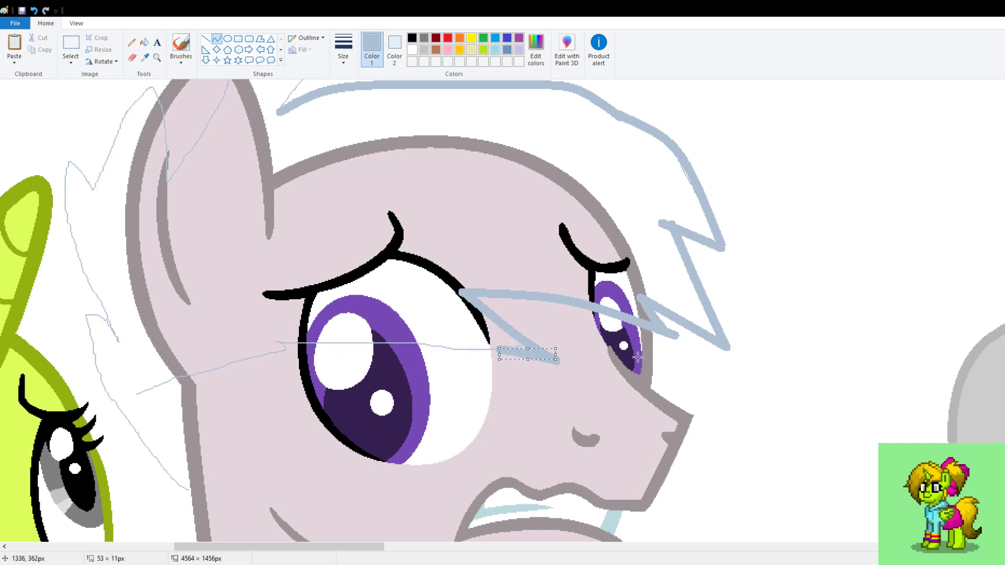
{"action": "key", "text": "ctrl+z"}
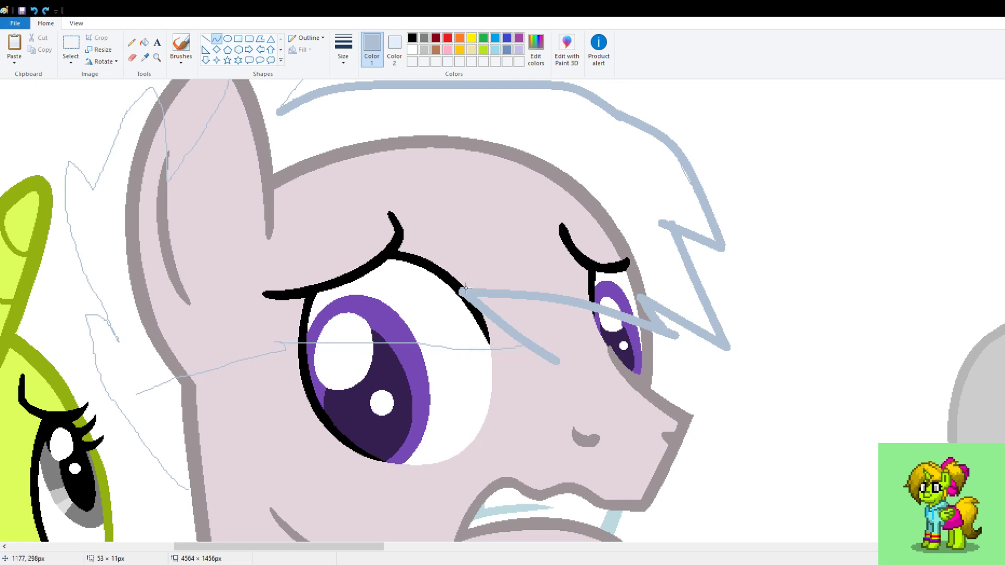
{"action": "left_click_drag", "start_coordinate": [525, 345], "coordinate": [432, 358]}
{"action": "left_click", "coordinate": [33, 11]}
Step: Trace the long strand across the larger eye with a curve about 256 × 17 px, starting at the tip between the eyes
{"action": "left_click_drag", "start_coordinate": [558, 361], "coordinate": [279, 340]}
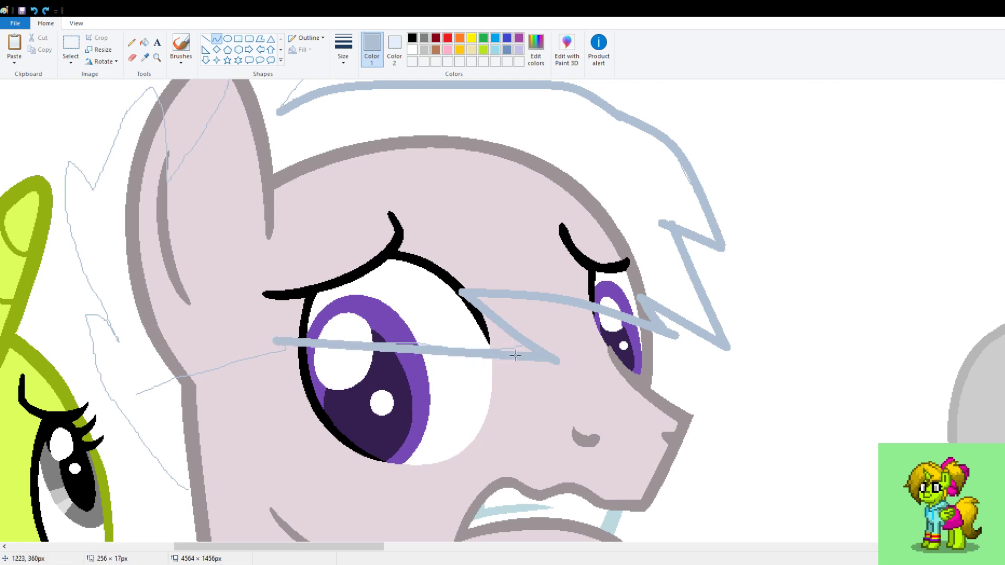
{"action": "left_click_drag", "start_coordinate": [516, 355], "coordinate": [522, 347]}
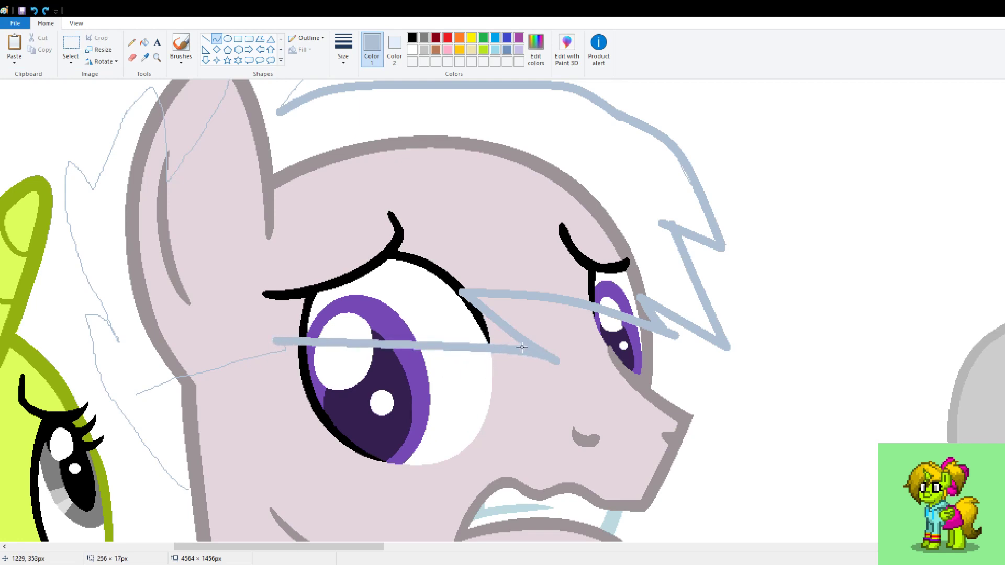
{"action": "left_click", "coordinate": [522, 348]}
{"action": "left_click", "coordinate": [533, 316]}
Step: Trace the strand from behind the neck to the larger eye, about 136 × 40 px, and join it to the line across the eye
{"action": "left_click_drag", "start_coordinate": [139, 393], "coordinate": [288, 351]}
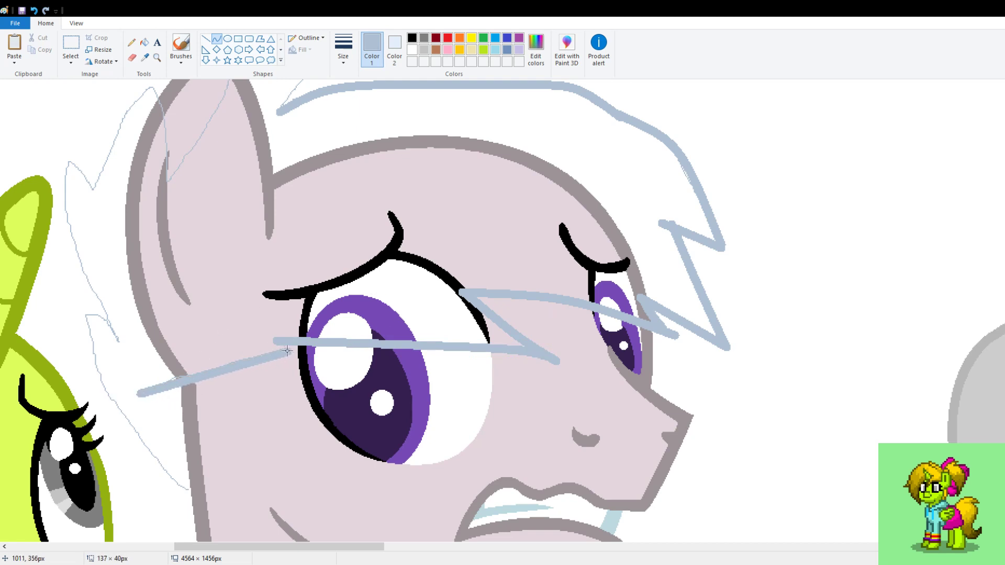
{"action": "left_click_drag", "start_coordinate": [193, 377], "coordinate": [191, 374]}
{"action": "left_click", "coordinate": [191, 373]}
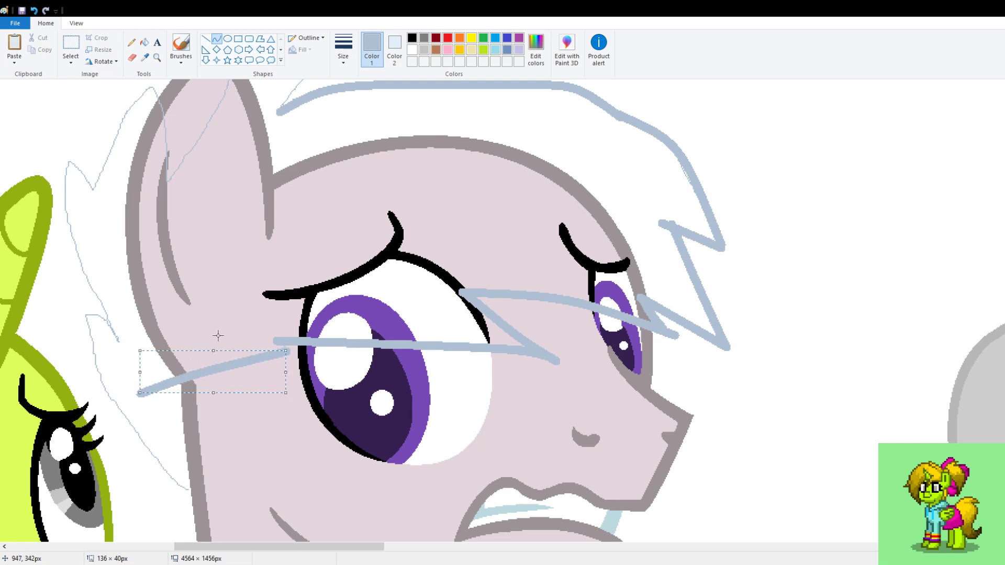
{"action": "left_click_drag", "start_coordinate": [233, 314], "coordinate": [236, 315]}
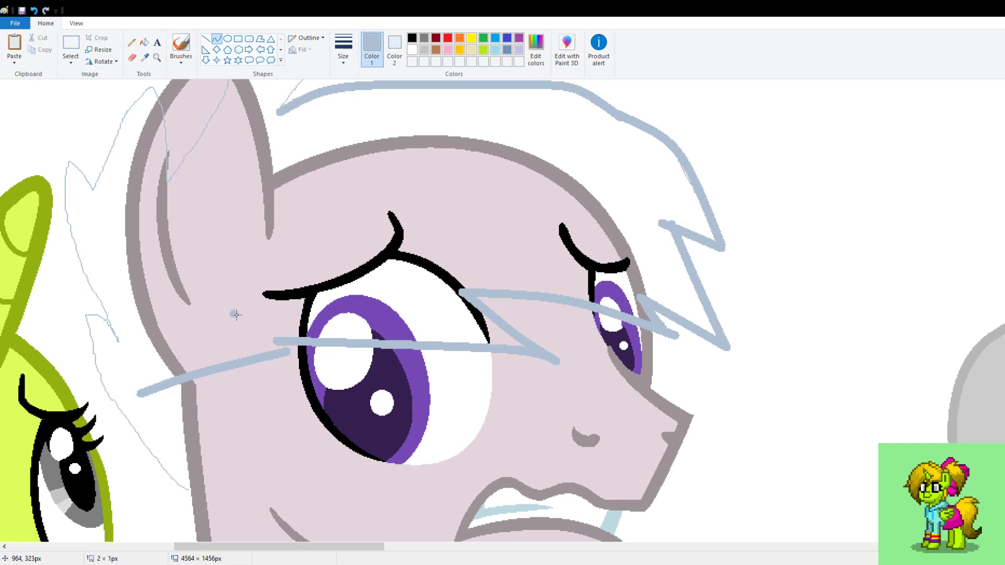
{"action": "left_click", "coordinate": [33, 11]}
{"action": "left_click_drag", "start_coordinate": [279, 343], "coordinate": [277, 336]}
{"action": "left_click", "coordinate": [278, 345]}
Step: Trace the lower edge of the tuft above the forehead with a thick curve about 136 × 49 px
{"action": "scroll", "coordinate": [281, 312], "scroll_direction": "down", "scroll_amount": 2}
{"action": "scroll", "coordinate": [281, 313], "scroll_direction": "up", "scroll_amount": 4}
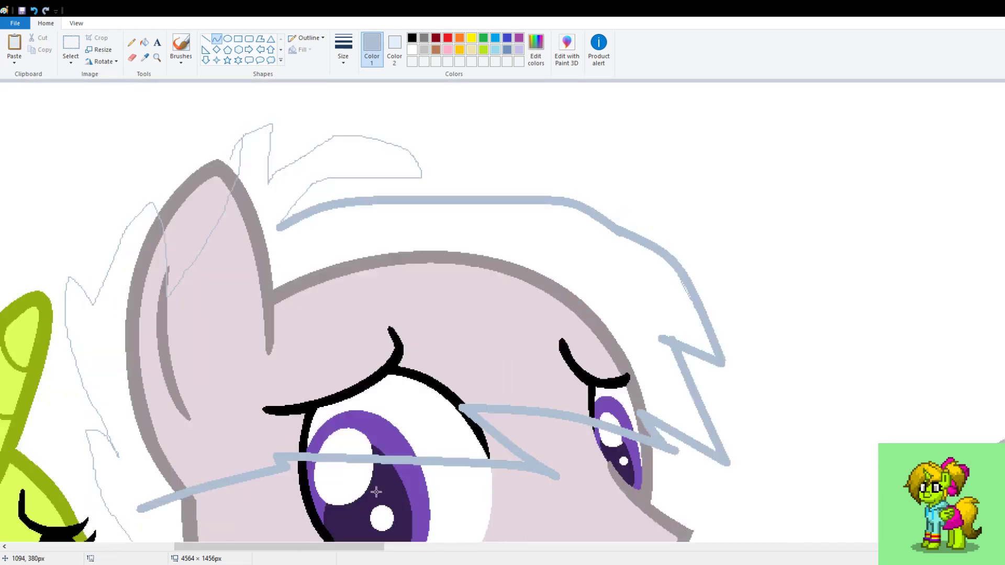
{"action": "left_click_drag", "start_coordinate": [271, 547], "coordinate": [227, 547]}
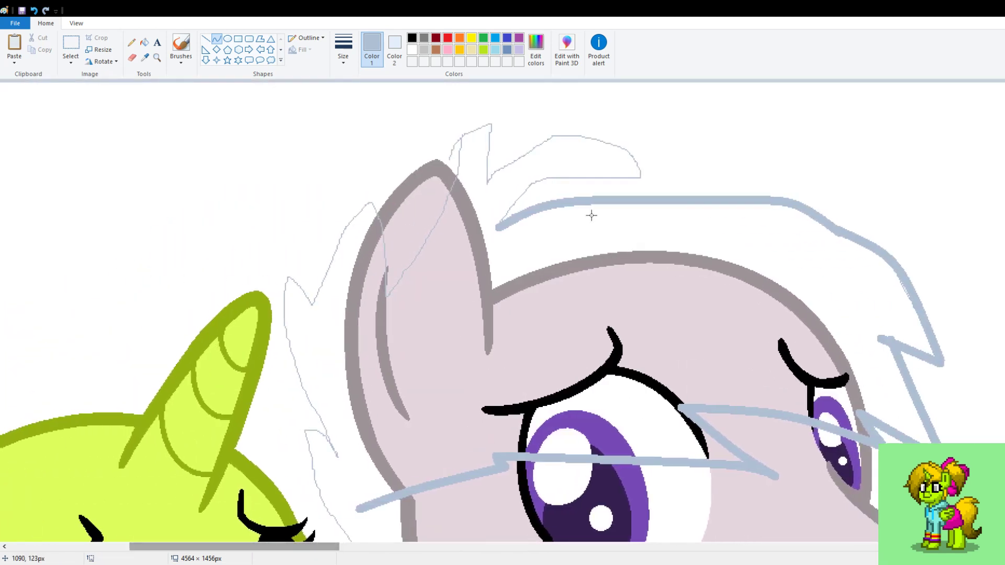
{"action": "mouse_move", "coordinate": [502, 226]}
{"action": "left_mouse_down"}
{"action": "mouse_move", "coordinate": [518, 190]}
{"action": "mouse_move", "coordinate": [647, 175]}
{"action": "left_mouse_up"}
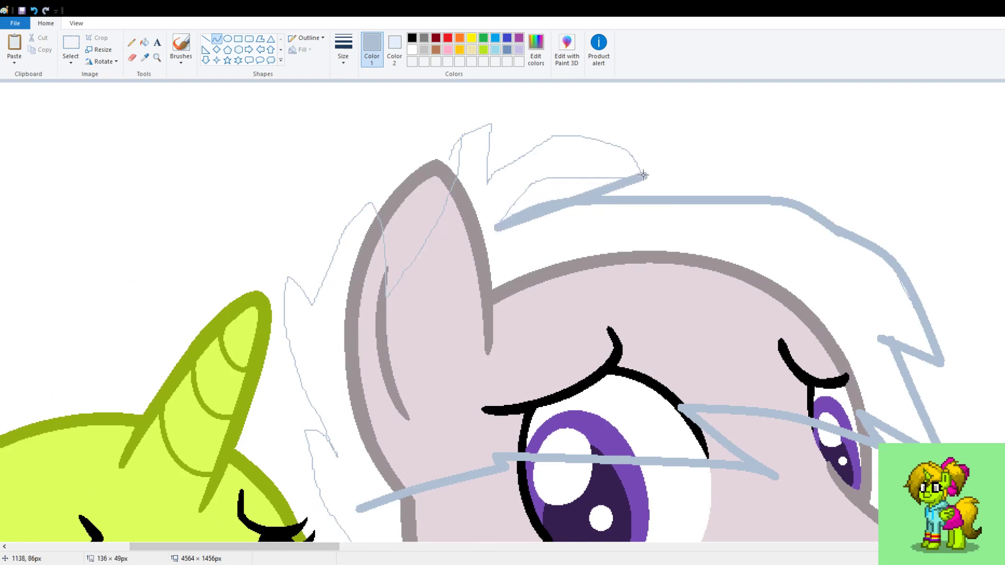
{"action": "left_click", "coordinate": [549, 173]}
{"action": "left_click_drag", "start_coordinate": [550, 173], "coordinate": [536, 171]}
{"action": "left_click", "coordinate": [634, 152]}
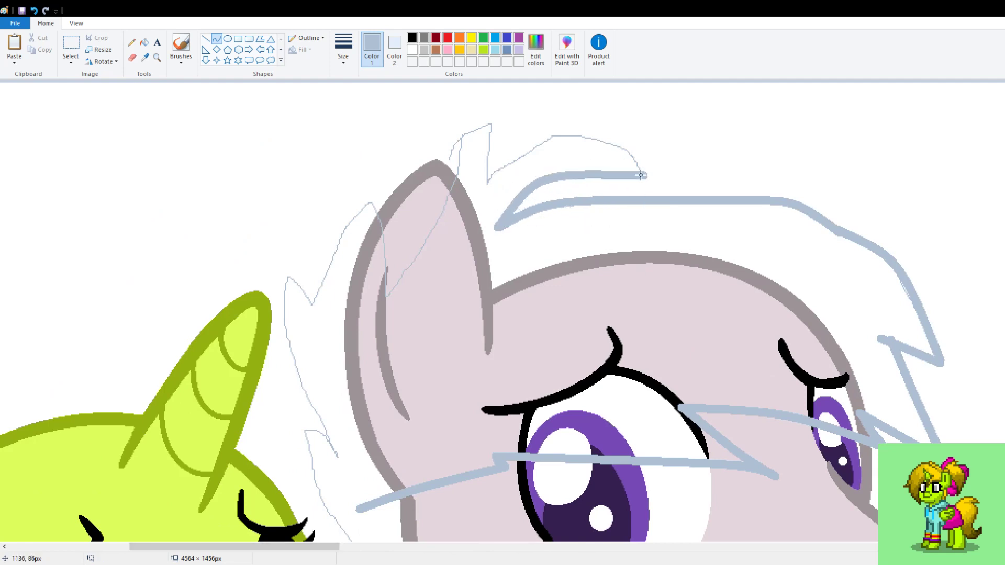
{"action": "mouse_move", "coordinate": [650, 176]}
{"action": "left_mouse_down"}
{"action": "mouse_move", "coordinate": [651, 167]}
{"action": "mouse_move", "coordinate": [495, 162]}
{"action": "mouse_move", "coordinate": [485, 179]}
{"action": "left_mouse_up"}
{"action": "mouse_move", "coordinate": [584, 159]}
{"action": "left_mouse_down"}
{"action": "mouse_move", "coordinate": [621, 138]}
{"action": "mouse_move", "coordinate": [587, 120]}
{"action": "mouse_move", "coordinate": [567, 124]}
{"action": "mouse_move", "coordinate": [580, 126]}
{"action": "left_mouse_up"}
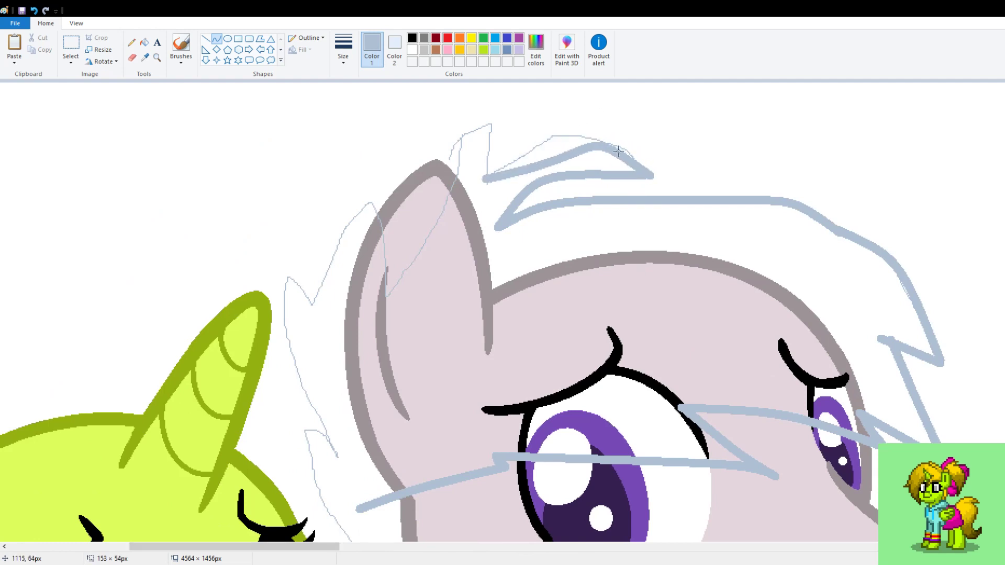
{"action": "left_click", "coordinate": [34, 10]}
Step: Trace the tuft's upper edge from its front tip back to the notch near the ear with two curves, the first about 87 × 39 px
{"action": "left_click_drag", "start_coordinate": [643, 172], "coordinate": [549, 138]}
{"action": "left_click_drag", "start_coordinate": [628, 153], "coordinate": [613, 135]}
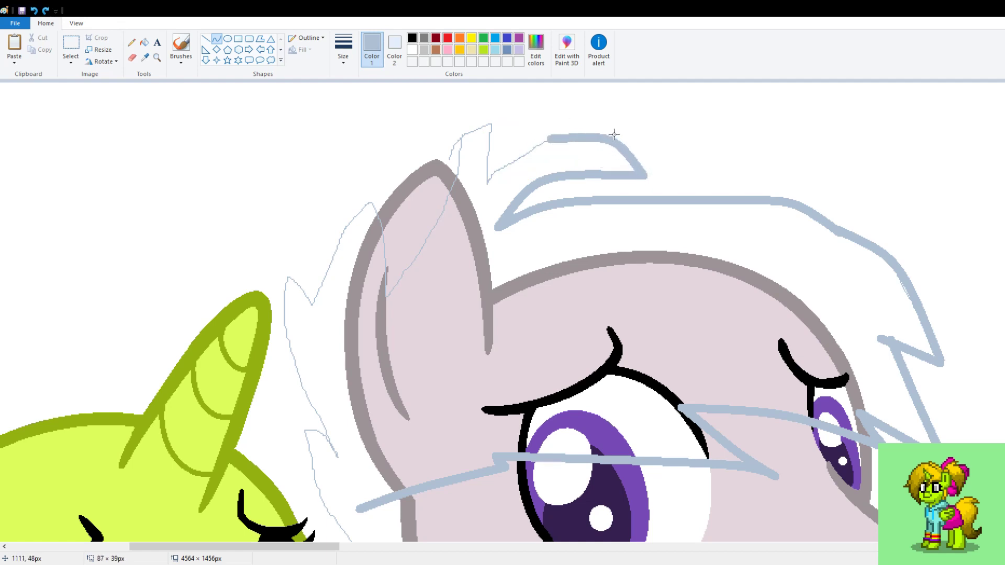
{"action": "left_click", "coordinate": [669, 135]}
{"action": "left_click", "coordinate": [33, 10]}
{"action": "left_click_drag", "start_coordinate": [552, 138], "coordinate": [482, 186]}
{"action": "mouse_move", "coordinate": [526, 157]}
{"action": "left_mouse_down"}
{"action": "mouse_move", "coordinate": [509, 157]}
{"action": "mouse_move", "coordinate": [490, 135]}
{"action": "mouse_move", "coordinate": [492, 111]}
{"action": "mouse_move", "coordinate": [485, 141]}
{"action": "mouse_move", "coordinate": [447, 165]}
{"action": "mouse_move", "coordinate": [446, 207]}
{"action": "left_mouse_up"}
{"action": "left_click", "coordinate": [509, 157]}
Step: Trace both sides of the pointed spike above the ear tip and add an outer curve along its back edge
{"action": "left_click", "coordinate": [513, 126]}
{"action": "left_click", "coordinate": [485, 140]}
{"action": "left_click", "coordinate": [493, 123]}
{"action": "mouse_move", "coordinate": [449, 162]}
{"action": "left_mouse_down"}
{"action": "mouse_move", "coordinate": [458, 133]}
{"action": "mouse_move", "coordinate": [455, 159]}
{"action": "mouse_move", "coordinate": [446, 136]}
{"action": "mouse_move", "coordinate": [457, 155]}
{"action": "left_mouse_up"}
{"action": "left_click", "coordinate": [510, 95]}
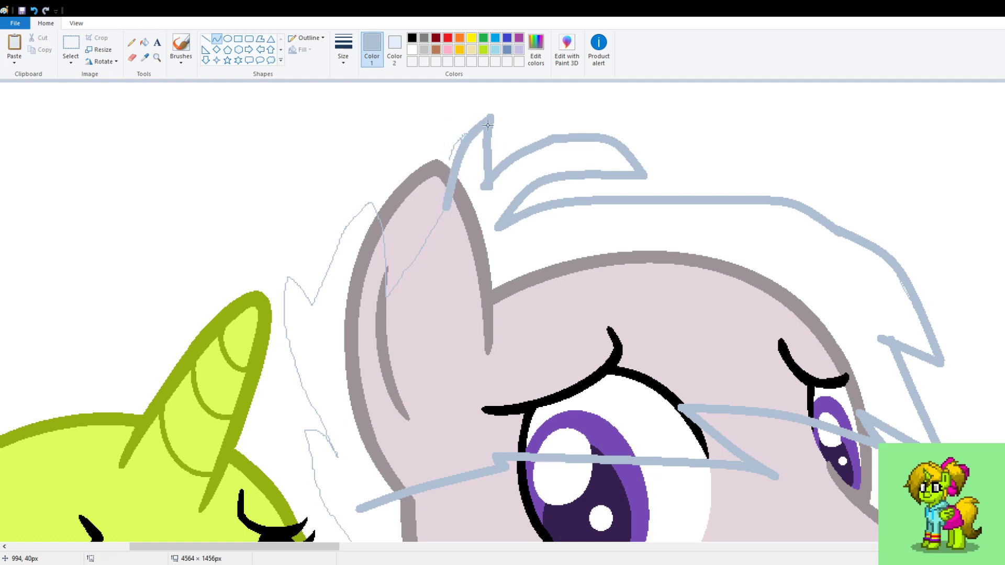
{"action": "mouse_move", "coordinate": [481, 121]}
{"action": "left_mouse_down"}
{"action": "mouse_move", "coordinate": [457, 137]}
{"action": "mouse_move", "coordinate": [448, 165]}
{"action": "mouse_move", "coordinate": [456, 120]}
{"action": "left_mouse_up"}
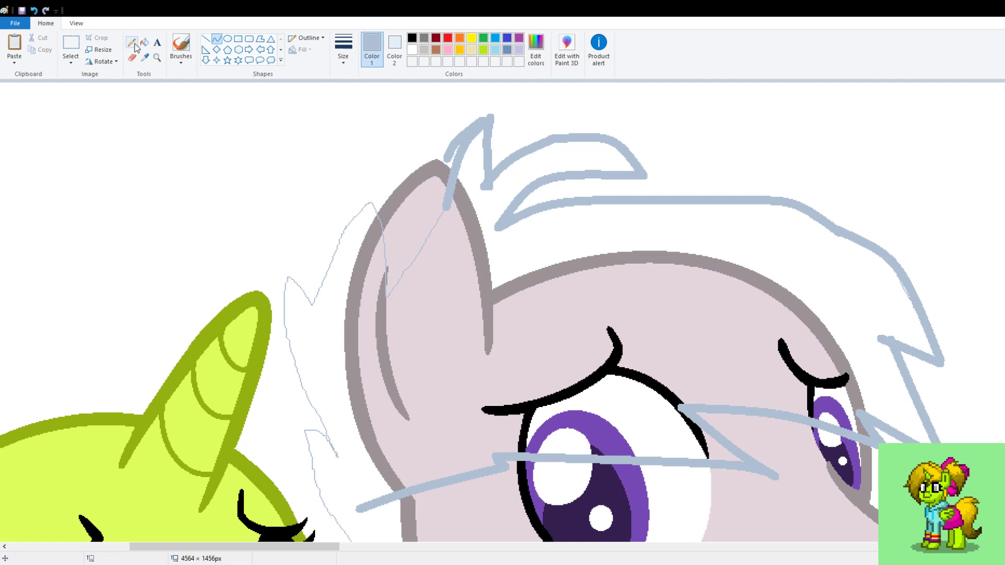
Step: Remove the extra outer curve beside the spike above the ear by filling it with white
{"action": "left_click", "coordinate": [144, 58]}
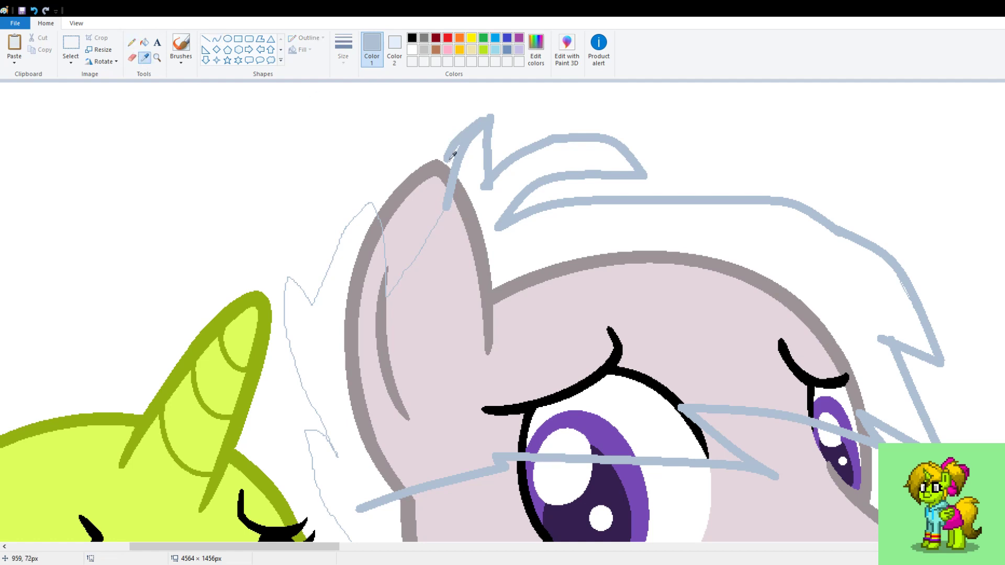
{"action": "left_click", "coordinate": [131, 42]}
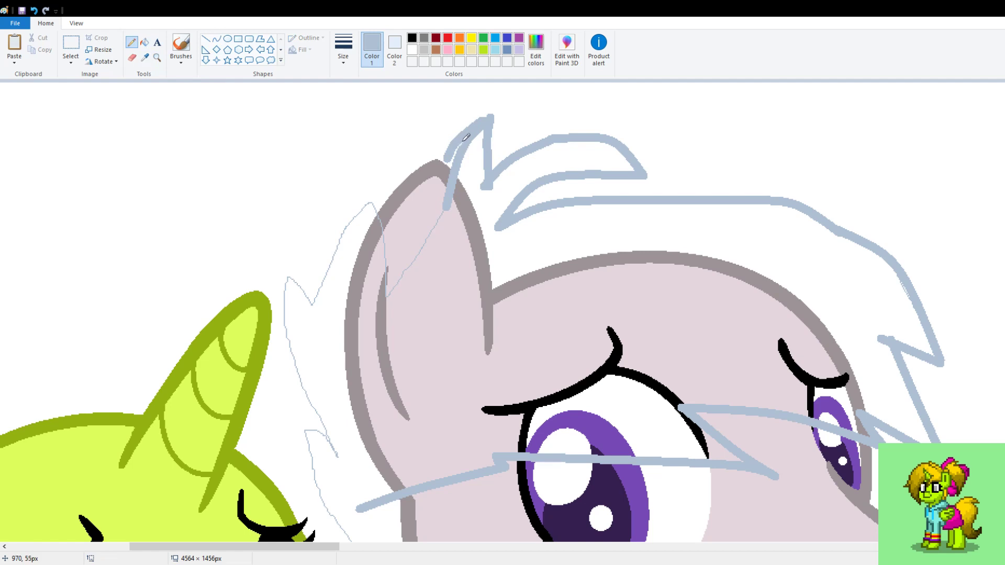
{"action": "left_click", "coordinate": [145, 42]}
{"action": "left_click", "coordinate": [455, 137]}
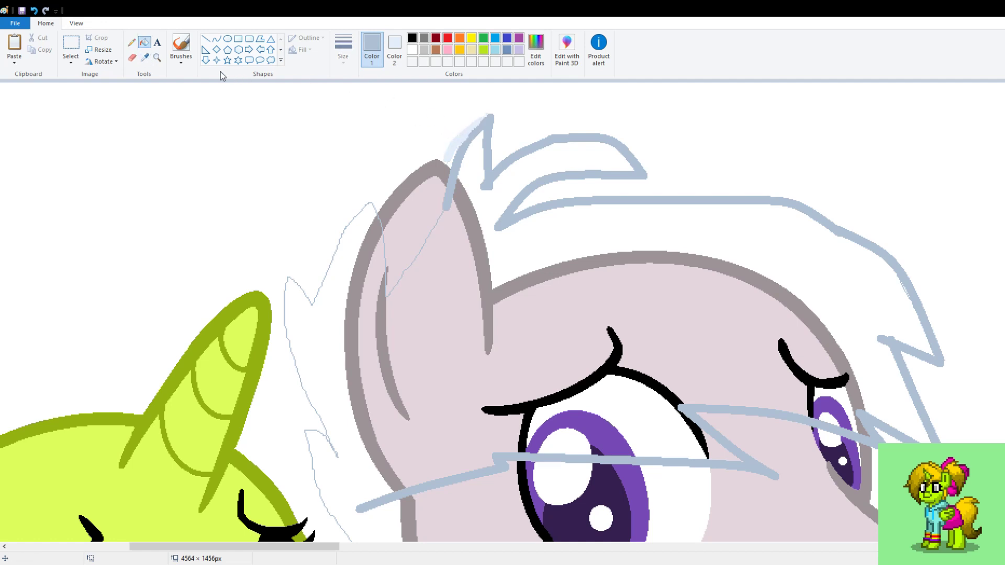
{"action": "left_click", "coordinate": [145, 57]}
{"action": "left_click", "coordinate": [469, 128]}
{"action": "left_click", "coordinate": [412, 50]}
{"action": "left_click", "coordinate": [467, 129]}
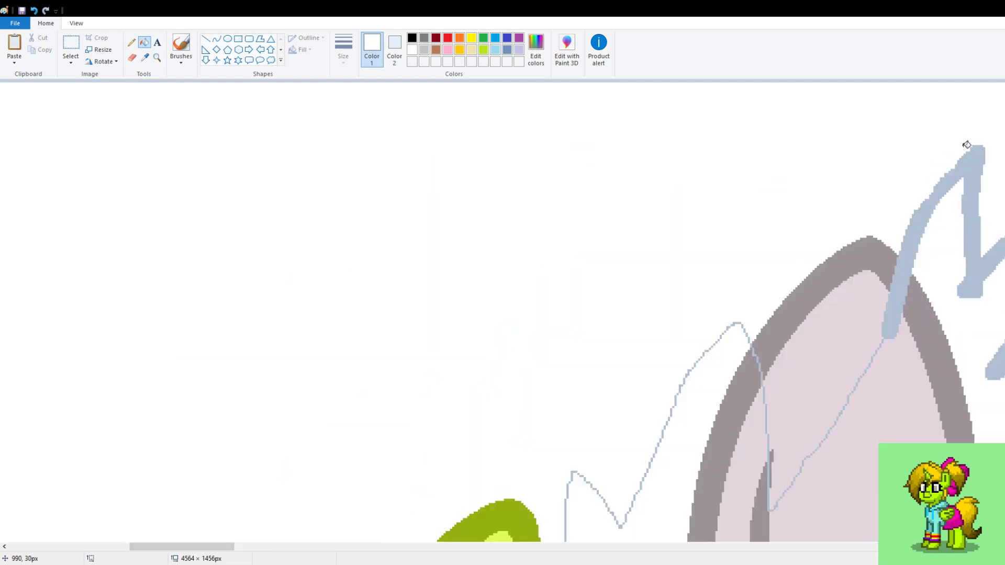
Step: Pick the mane outline's blue-grey from the spike as the drawing color again
{"action": "left_click", "coordinate": [145, 57]}
{"action": "left_click", "coordinate": [971, 162]}
{"action": "key", "text": "ctrl+Page_Up"}
{"action": "key", "text": "ctrl+Page_Down"}
{"action": "key", "text": "ctrl+Page_Down"}
{"action": "key", "text": "ctrl+Page_Down"}
{"action": "key", "text": "ctrl+Page_Down"}
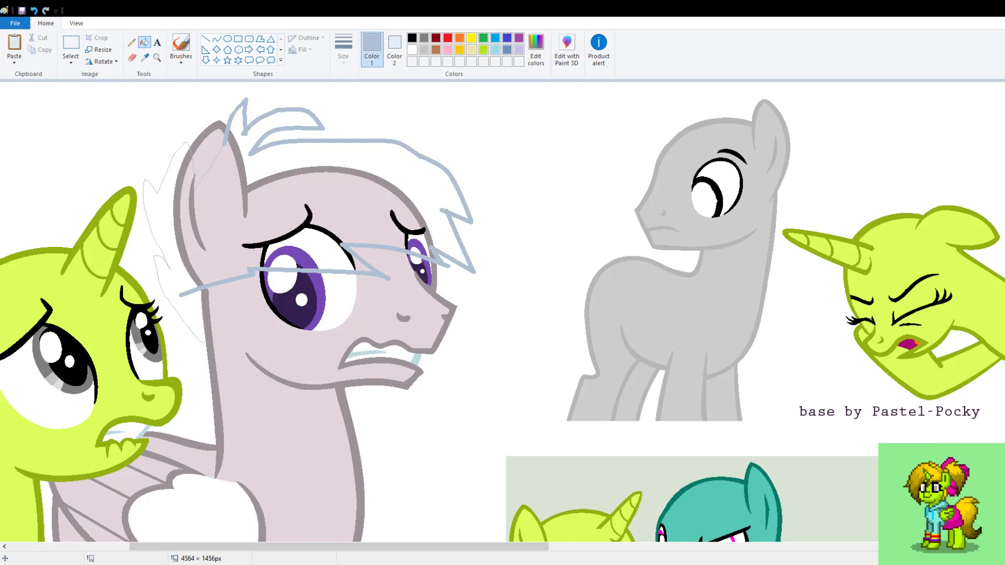
{"action": "key", "text": "ctrl+Page_Up"}
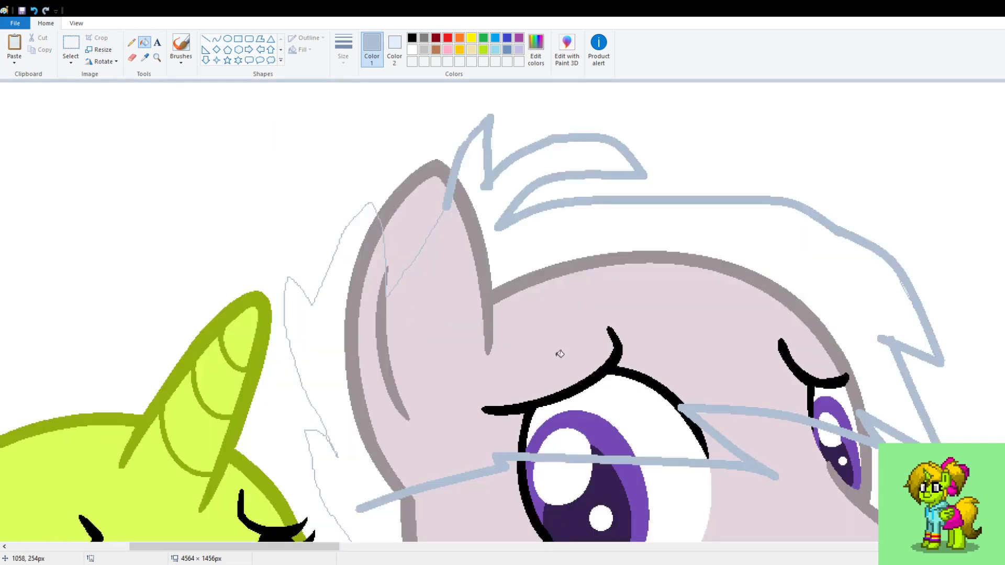
Step: Trace the straight mane edge from the base of the spike down across the inside of the ear
{"action": "left_click", "coordinate": [215, 40]}
{"action": "left_click_drag", "start_coordinate": [445, 207], "coordinate": [406, 267]}
{"action": "left_click", "coordinate": [406, 267]}
{"action": "left_click", "coordinate": [536, 263]}
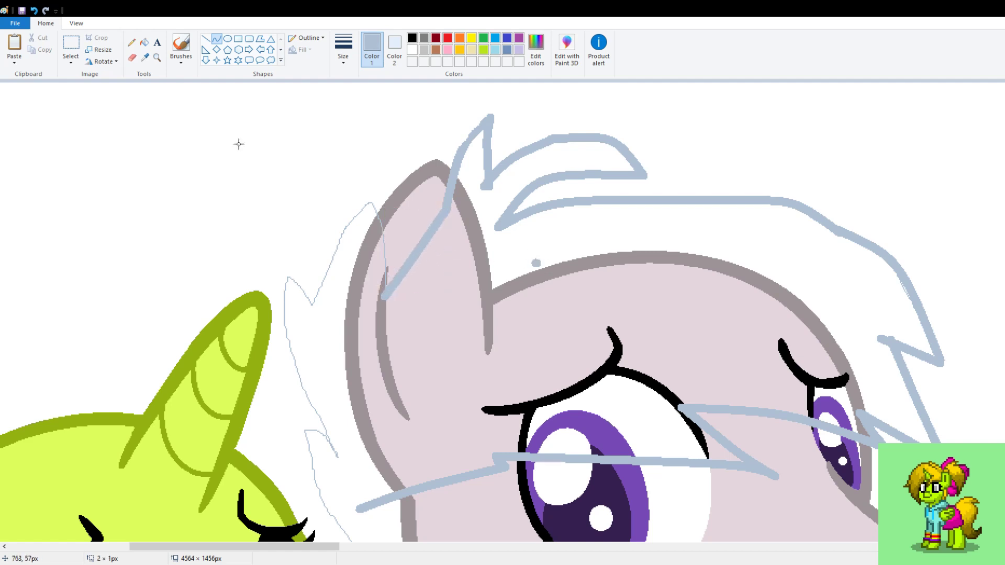
{"action": "key", "text": "ctrl+z"}
Step: Trace both sides of the tuft behind the ear with curves about 20 × 93 px and 54 × 102 px
{"action": "left_click_drag", "start_coordinate": [386, 296], "coordinate": [367, 197]}
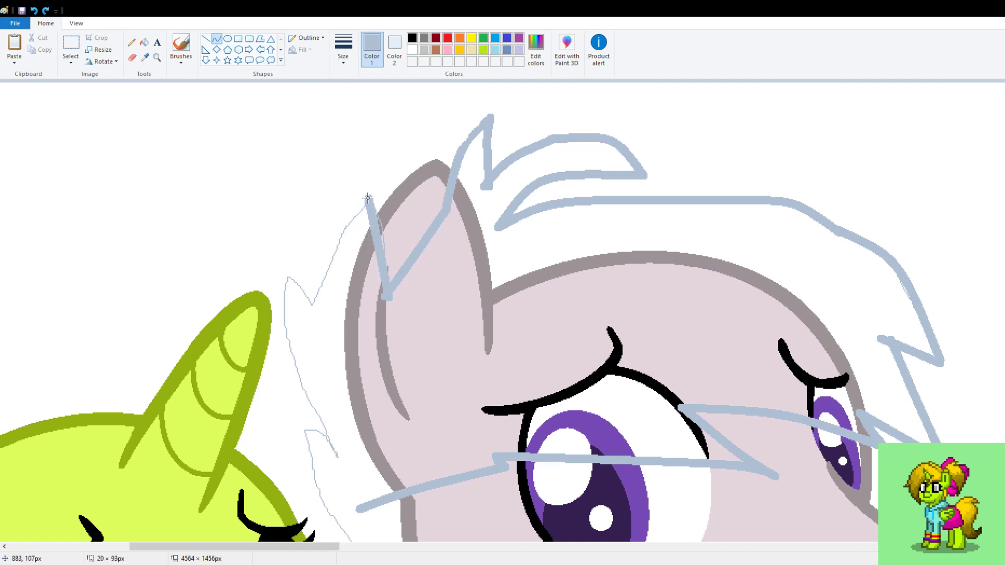
{"action": "scroll", "coordinate": [401, 171], "scroll_direction": "down", "scroll_amount": 2}
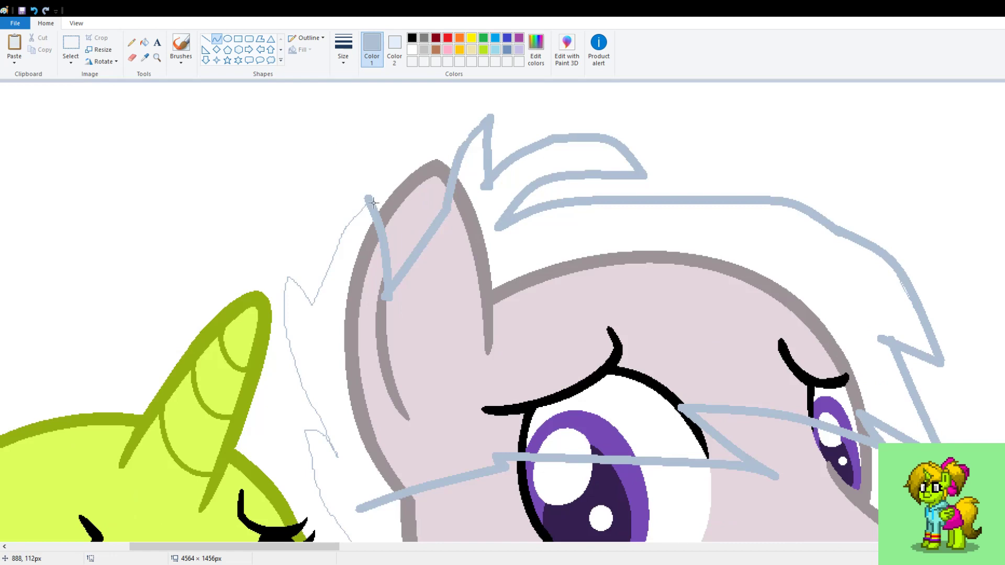
{"action": "left_click_drag", "start_coordinate": [368, 199], "coordinate": [311, 308]}
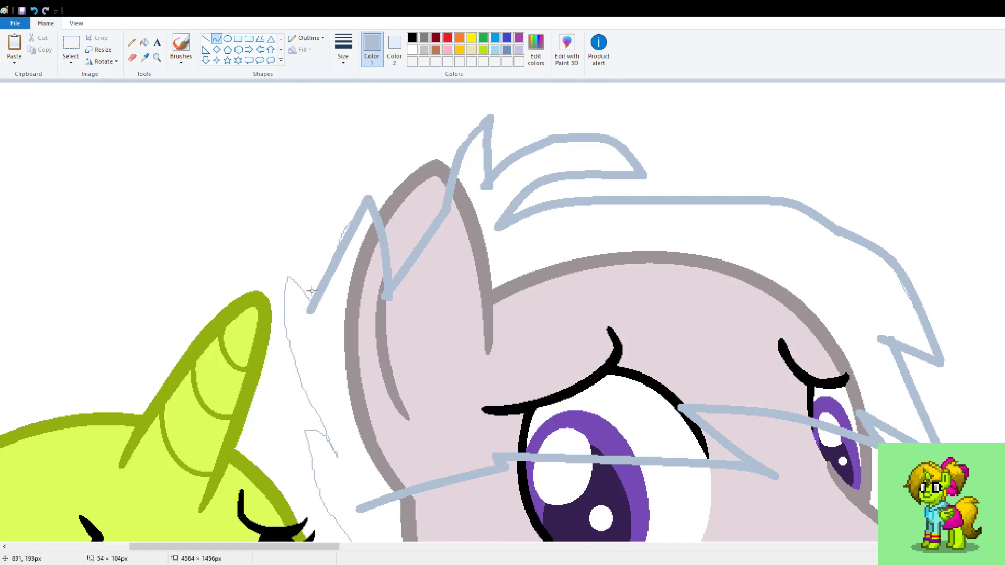
{"action": "left_click", "coordinate": [338, 241]}
{"action": "left_click", "coordinate": [334, 239]}
{"action": "scroll", "coordinate": [323, 240], "scroll_direction": "down", "scroll_amount": 2}
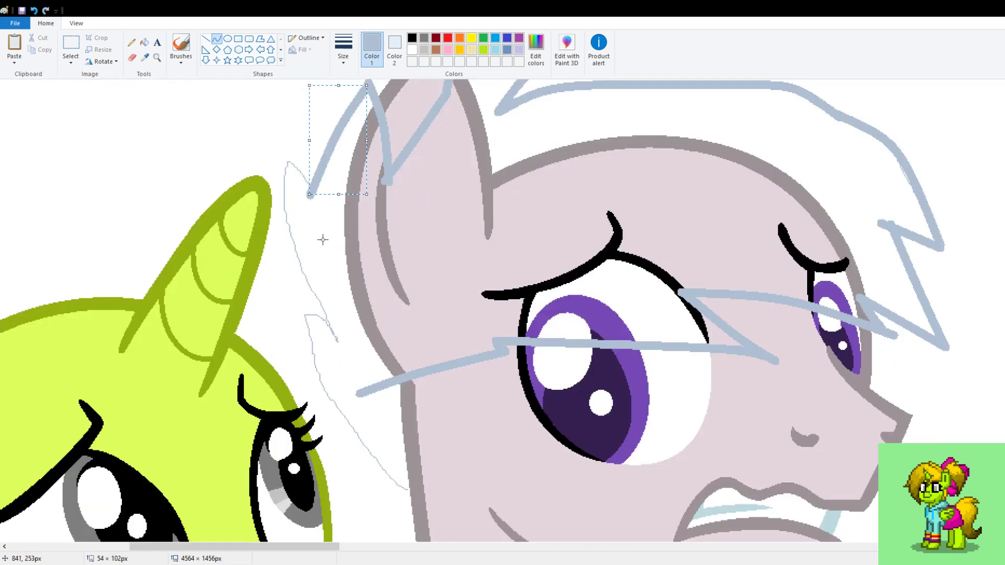
{"action": "left_click", "coordinate": [444, 175]}
Step: Trace the outer back strand with a curve about 53 × 169 px and join its upper tip to the tuft behind the ear
{"action": "left_click_drag", "start_coordinate": [336, 341], "coordinate": [286, 160]}
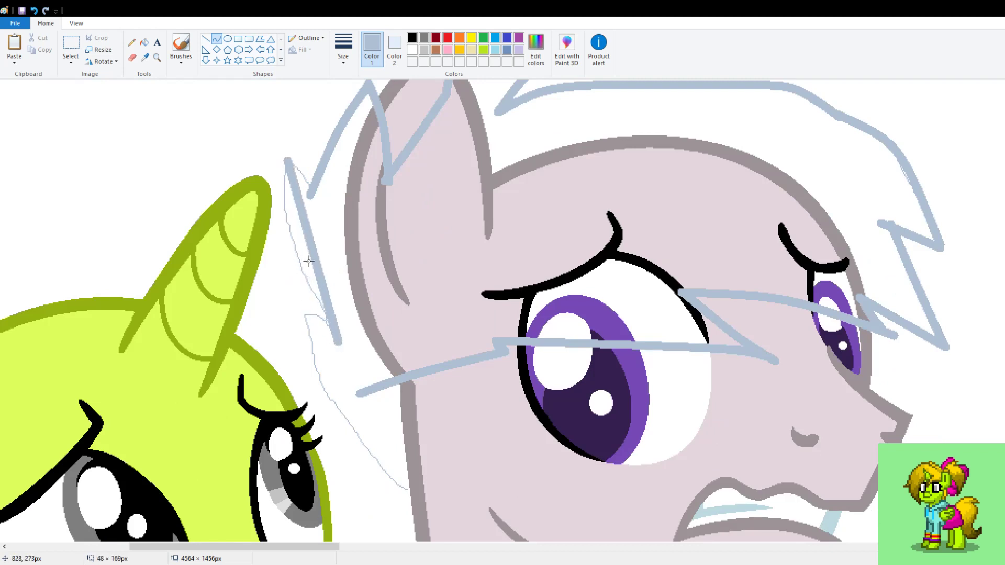
{"action": "left_click_drag", "start_coordinate": [308, 260], "coordinate": [281, 244]}
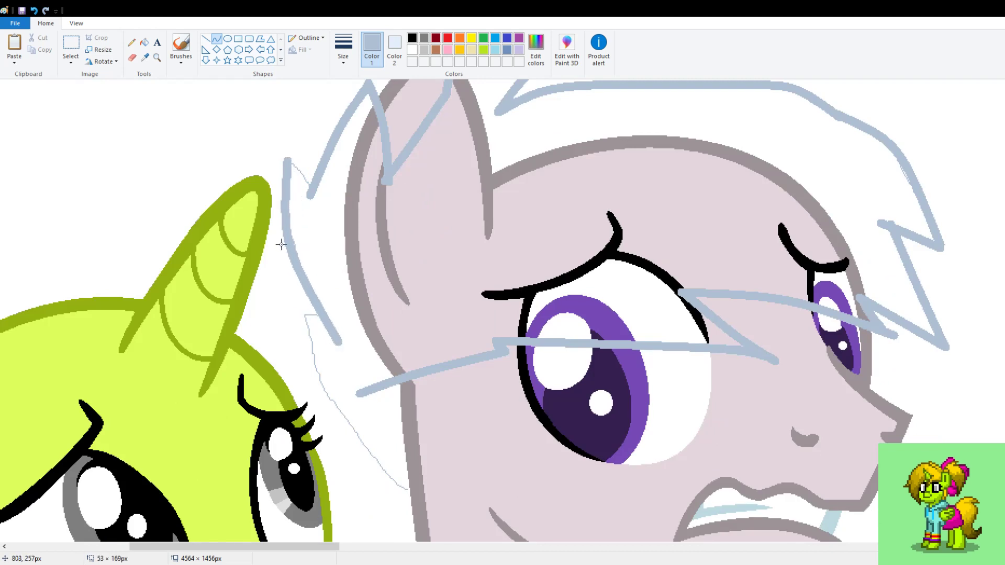
{"action": "left_click", "coordinate": [332, 125]}
{"action": "left_click_drag", "start_coordinate": [310, 188], "coordinate": [287, 159]}
{"action": "left_click", "coordinate": [298, 170]}
{"action": "left_click", "coordinate": [307, 131]}
Step: Trace the lowest back strand down to the neck with a curve about 97 × 166 px and close its upper end with a short stroke
{"action": "scroll", "coordinate": [345, 314], "scroll_direction": "down", "scroll_amount": 2}
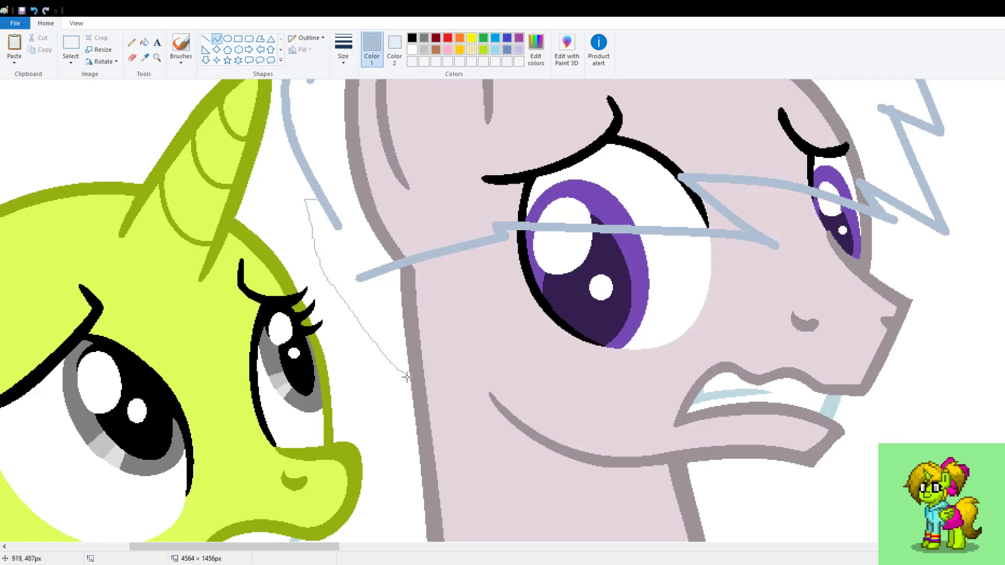
{"action": "left_click_drag", "start_coordinate": [410, 373], "coordinate": [341, 283]}
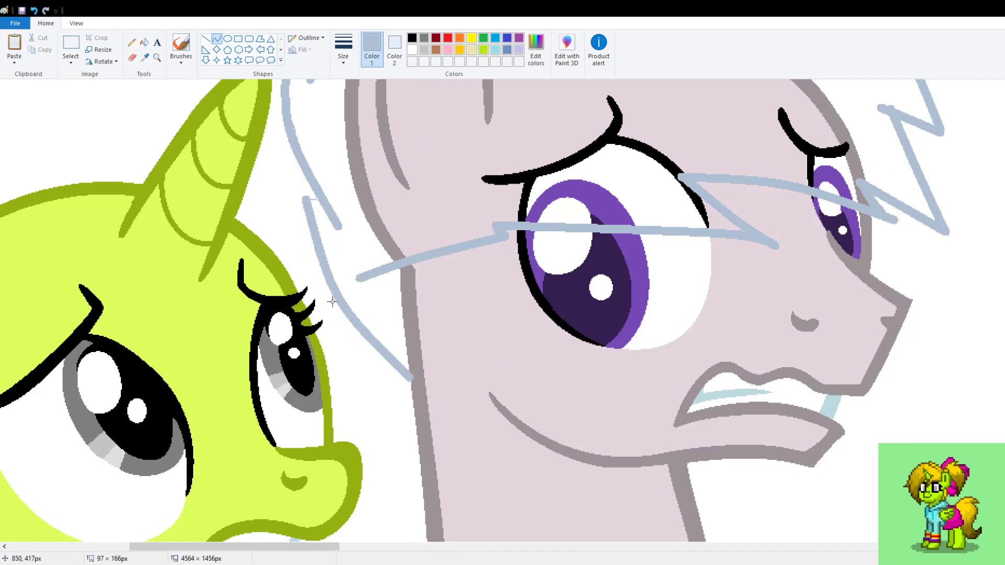
{"action": "left_click", "coordinate": [399, 162]}
{"action": "left_click", "coordinate": [34, 11]}
{"action": "left_click_drag", "start_coordinate": [307, 200], "coordinate": [318, 203]}
{"action": "scroll", "coordinate": [462, 270], "scroll_direction": "down", "scroll_amount": 4}
{"action": "scroll", "coordinate": [463, 271], "scroll_direction": "up", "scroll_amount": 8}
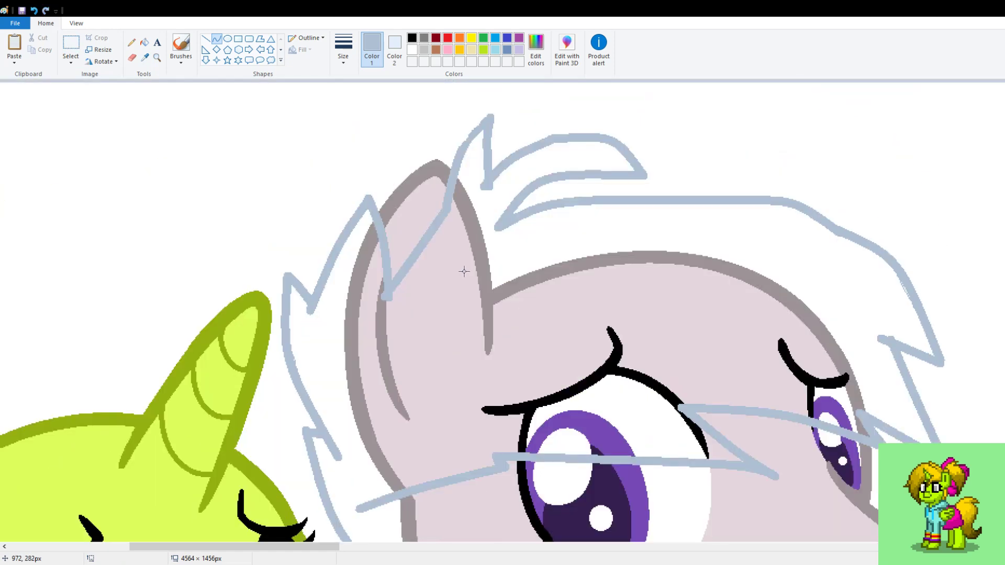
Step: Fill the fringe area above the forehead with the light blue secondary color
{"action": "scroll", "coordinate": [463, 271], "scroll_direction": "down", "scroll_amount": 2}
{"action": "scroll", "coordinate": [449, 255], "scroll_direction": "up", "scroll_amount": 1}
{"action": "scroll", "coordinate": [448, 248], "scroll_direction": "down", "scroll_amount": 5}
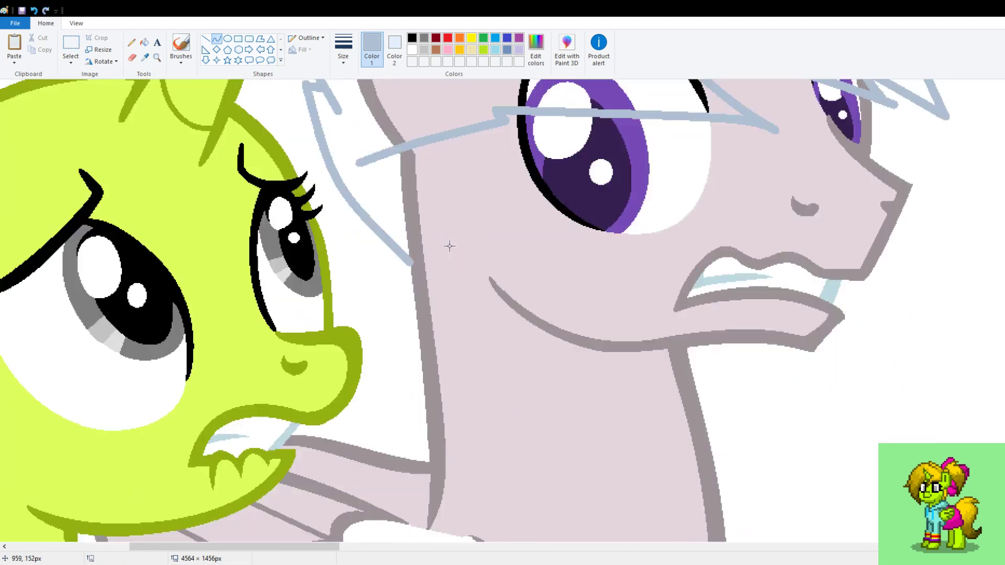
{"action": "scroll", "coordinate": [452, 248], "scroll_direction": "down", "scroll_amount": 8}
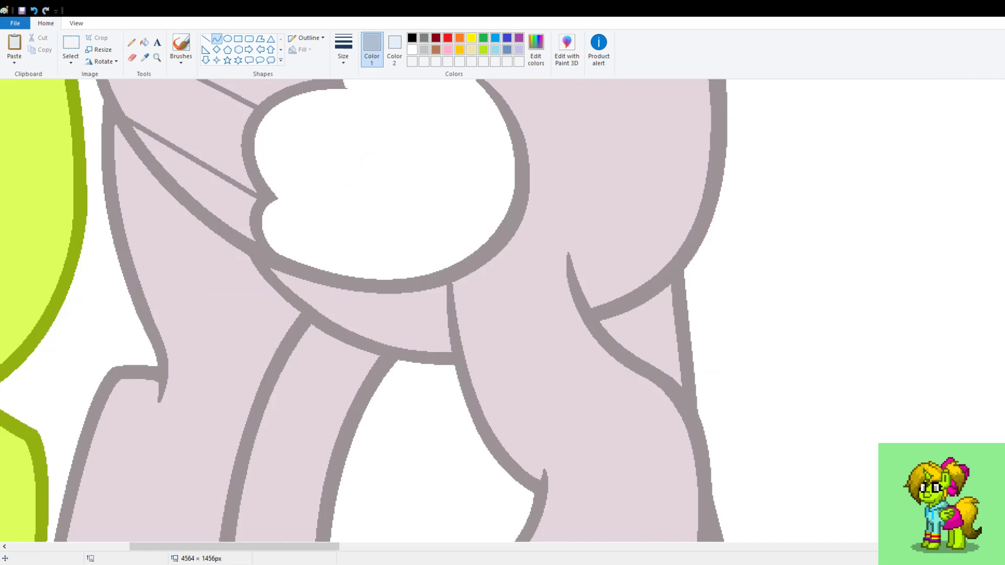
{"action": "scroll", "coordinate": [806, 427], "scroll_direction": "down", "scroll_amount": 3}
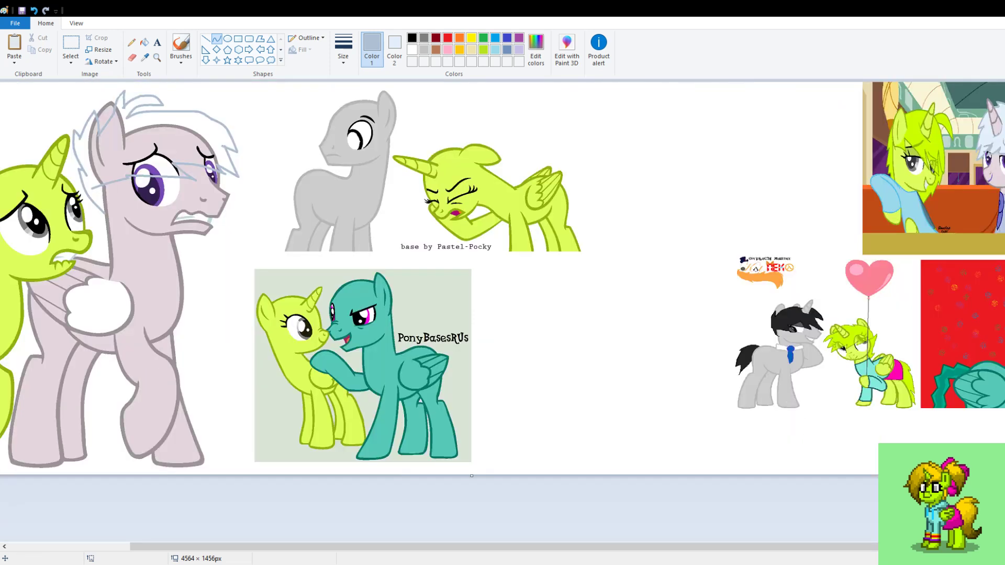
{"action": "scroll", "coordinate": [439, 314], "scroll_direction": "up", "scroll_amount": 3}
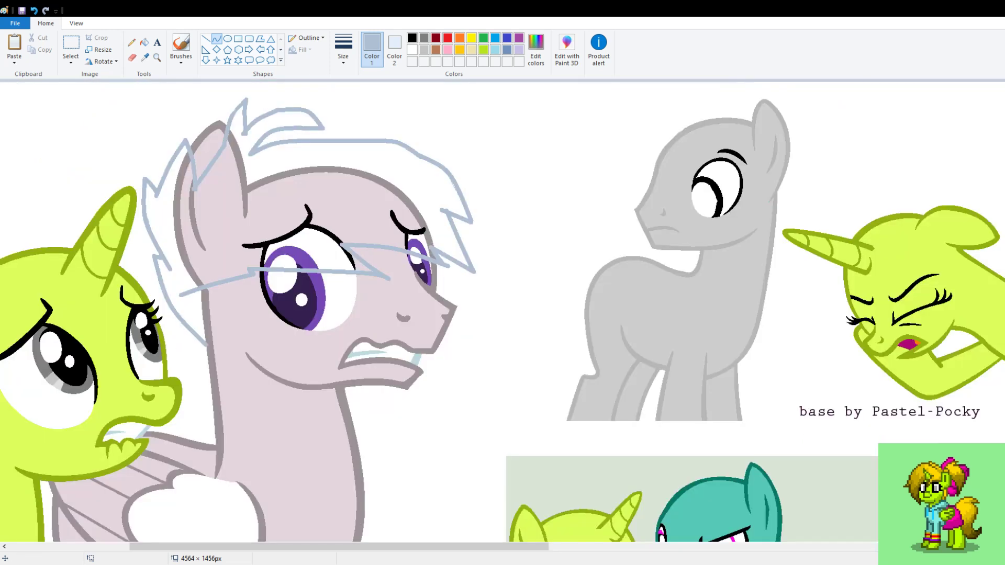
{"action": "left_click", "coordinate": [145, 42]}
{"action": "left_click", "coordinate": [299, 165]}
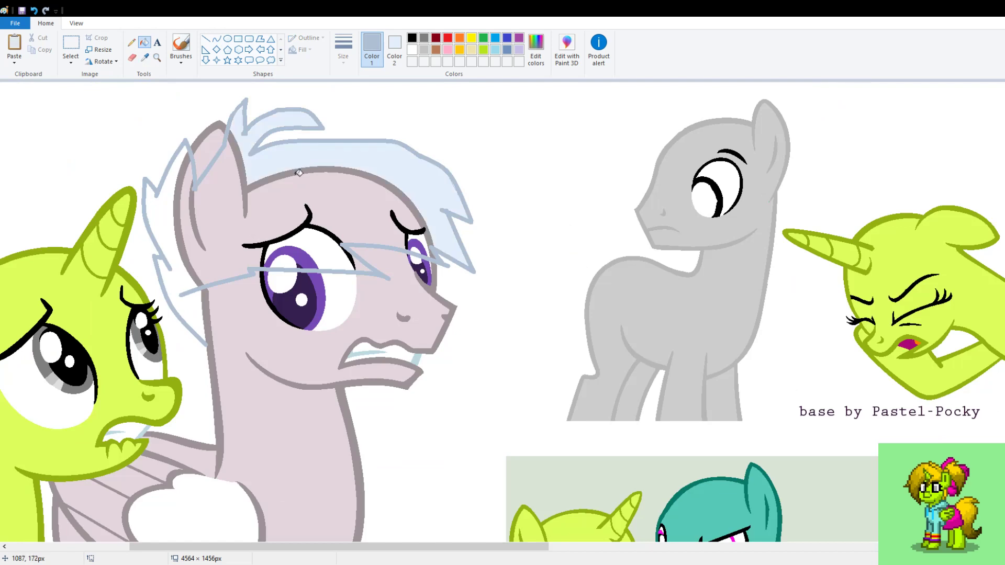
Step: Fill the remaining mane areas over the head outline and ear base, including the lower back strands, with light blue
{"action": "left_click", "coordinate": [298, 173]}
{"action": "left_click", "coordinate": [238, 175]}
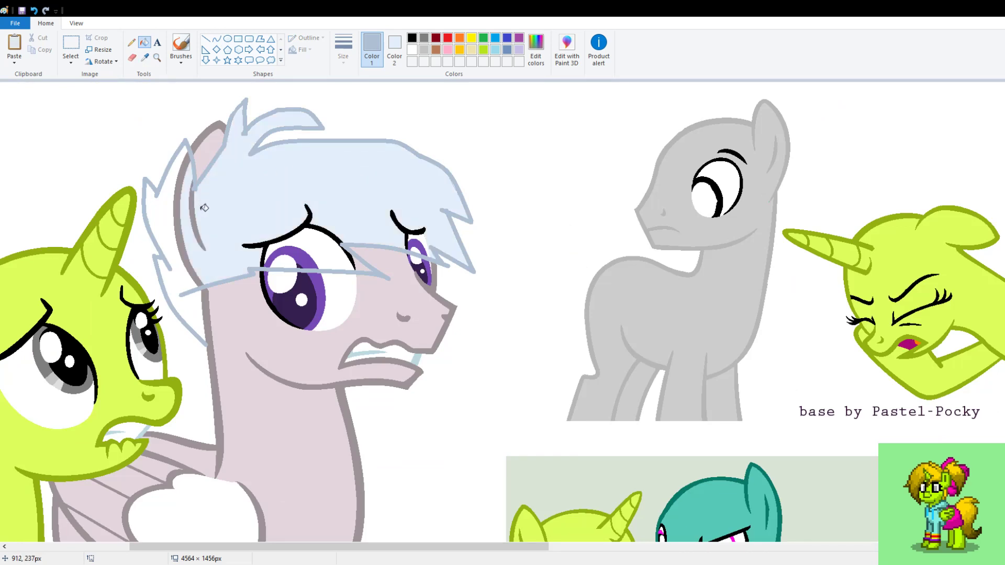
{"action": "left_click", "coordinate": [199, 214]}
{"action": "left_click", "coordinate": [177, 217]}
{"action": "left_click", "coordinate": [168, 222]}
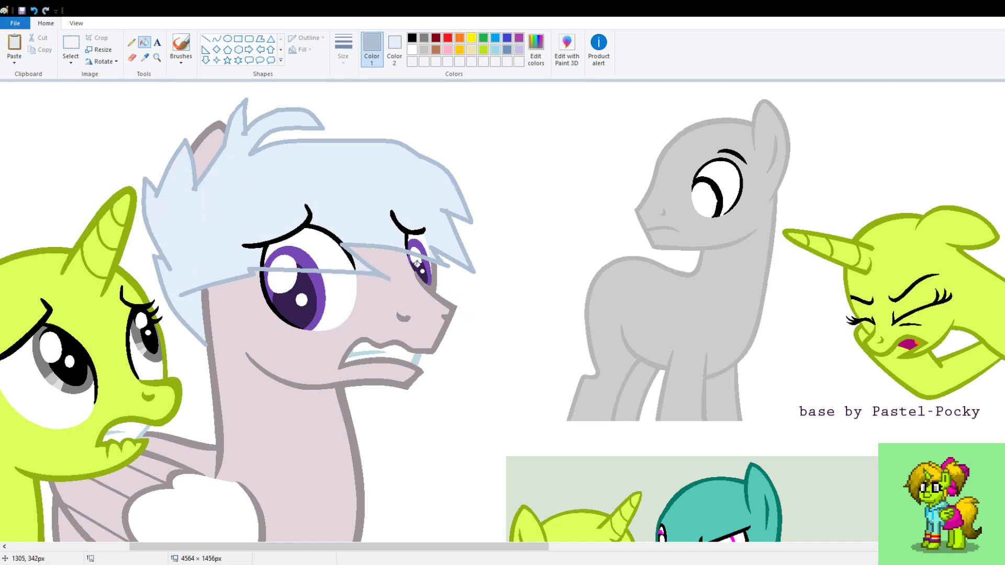
Step: Try filling the large eye's iris, eye white and brow above the fringe line with light blue
{"action": "scroll", "coordinate": [417, 264], "scroll_direction": "down", "scroll_amount": 3}
{"action": "scroll", "coordinate": [417, 263], "scroll_direction": "up", "scroll_amount": 3}
{"action": "left_click", "coordinate": [291, 260]}
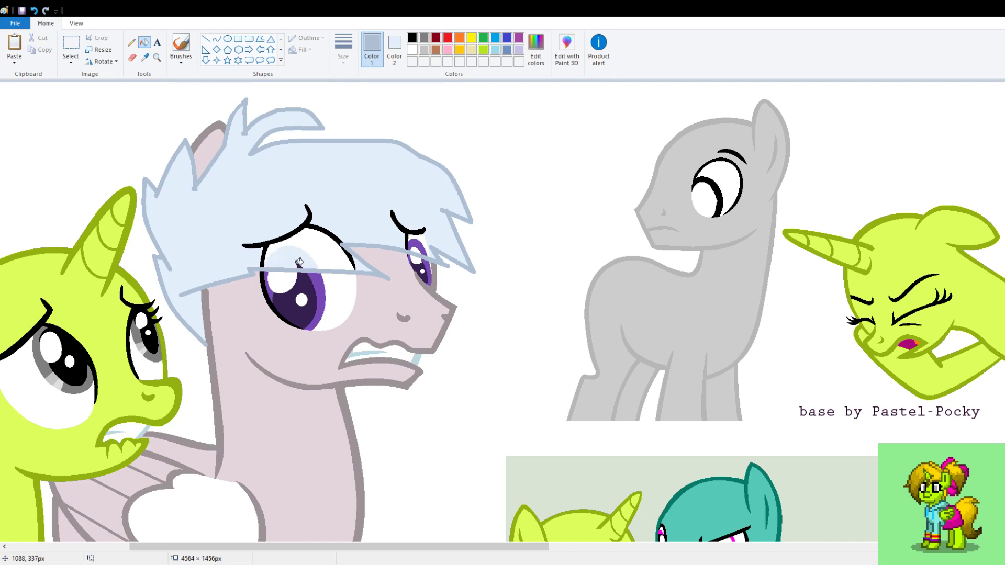
{"action": "left_click", "coordinate": [329, 233]}
{"action": "left_click", "coordinate": [318, 244]}
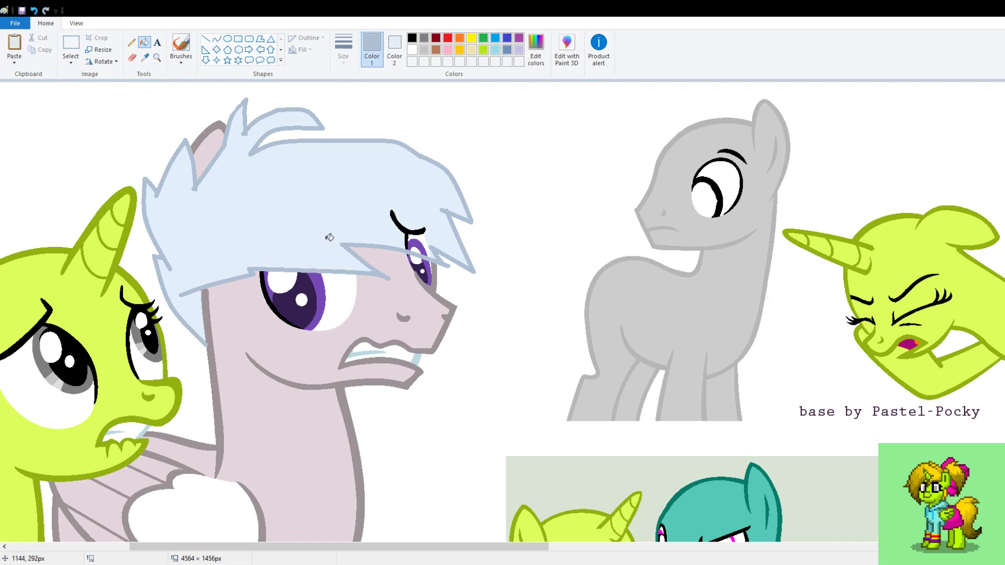
{"action": "left_click", "coordinate": [34, 11]}
{"action": "left_click", "coordinate": [34, 11]}
{"action": "left_click", "coordinate": [34, 11]}
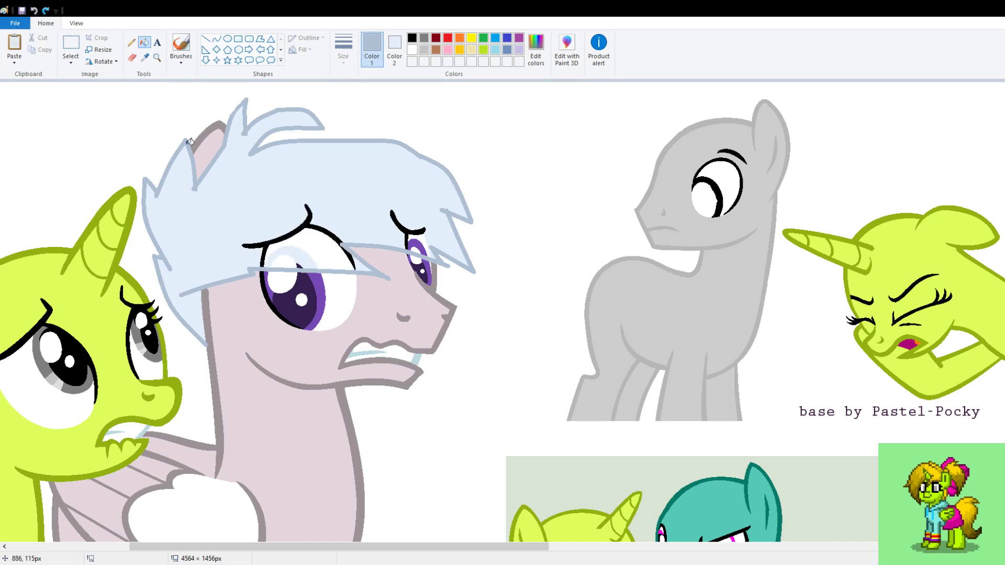
Step: Try the iris purple as the secondary color, and restore the mane's light blue
{"action": "left_click", "coordinate": [142, 61]}
{"action": "right_click", "coordinate": [318, 283]}
{"action": "right_click", "coordinate": [310, 262]}
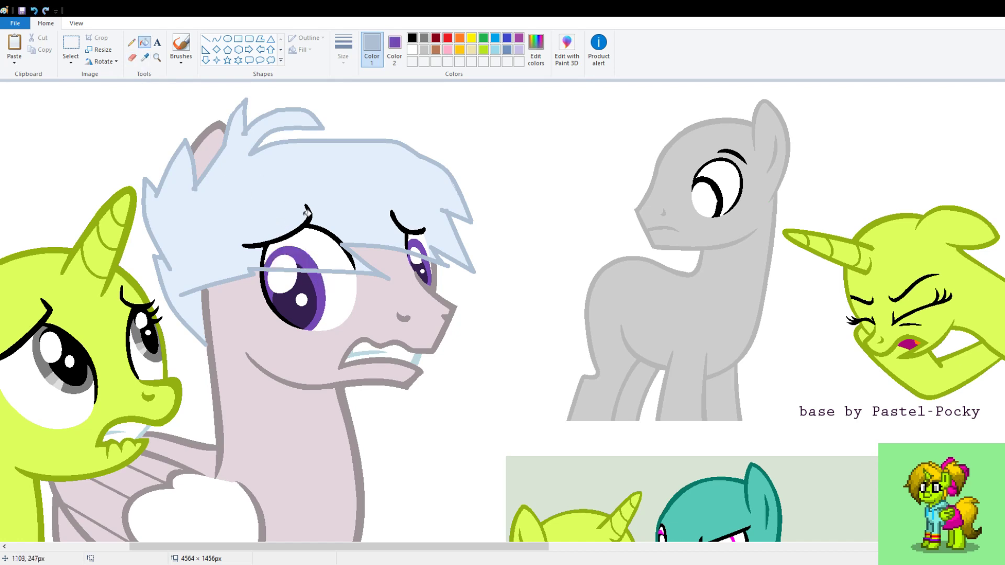
{"action": "left_click", "coordinate": [145, 58]}
{"action": "right_click", "coordinate": [351, 189]}
Step: Try an ellipse of about 309 × 246 px across both of the lilac pony's eyes
{"action": "scroll", "coordinate": [497, 372], "scroll_direction": "down", "scroll_amount": 6}
{"action": "scroll", "coordinate": [496, 373], "scroll_direction": "up", "scroll_amount": 2}
{"action": "scroll", "coordinate": [496, 373], "scroll_direction": "down", "scroll_amount": 2}
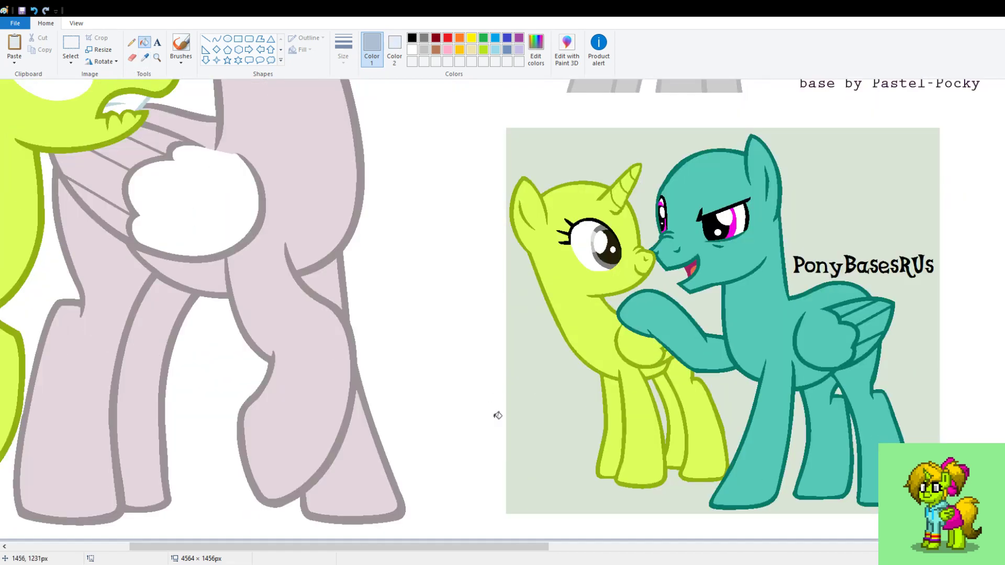
{"action": "scroll", "coordinate": [497, 414], "scroll_direction": "up", "scroll_amount": 2}
{"action": "left_click_drag", "start_coordinate": [421, 545], "coordinate": [346, 539]}
{"action": "scroll", "coordinate": [377, 325], "scroll_direction": "up", "scroll_amount": 4}
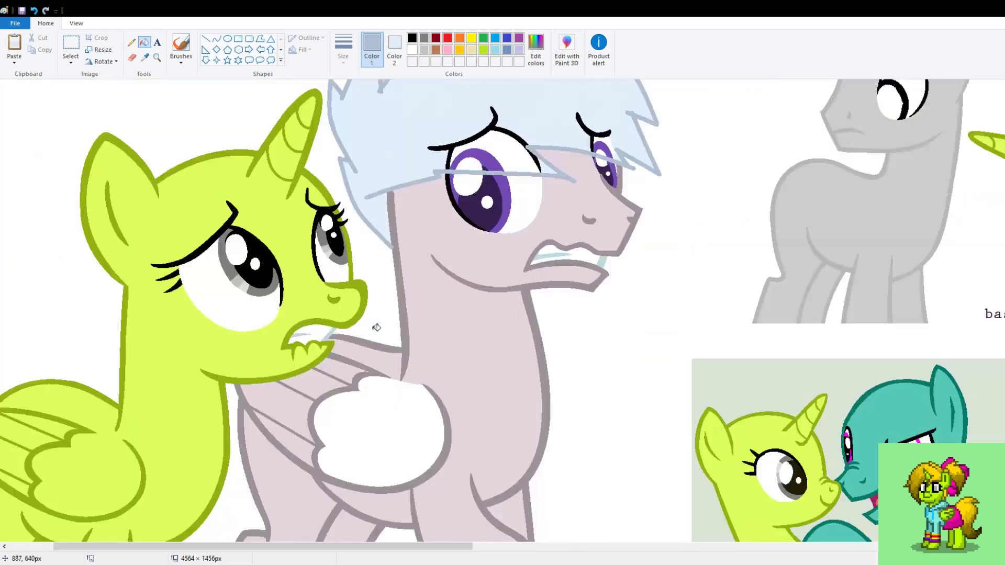
{"action": "left_click", "coordinate": [224, 39]}
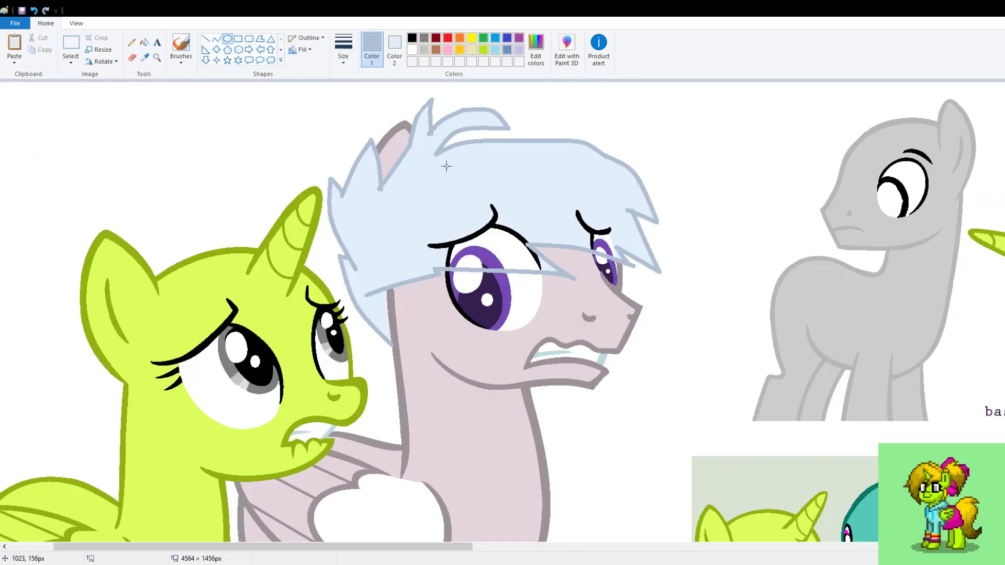
{"action": "left_click_drag", "start_coordinate": [446, 167], "coordinate": [612, 299]}
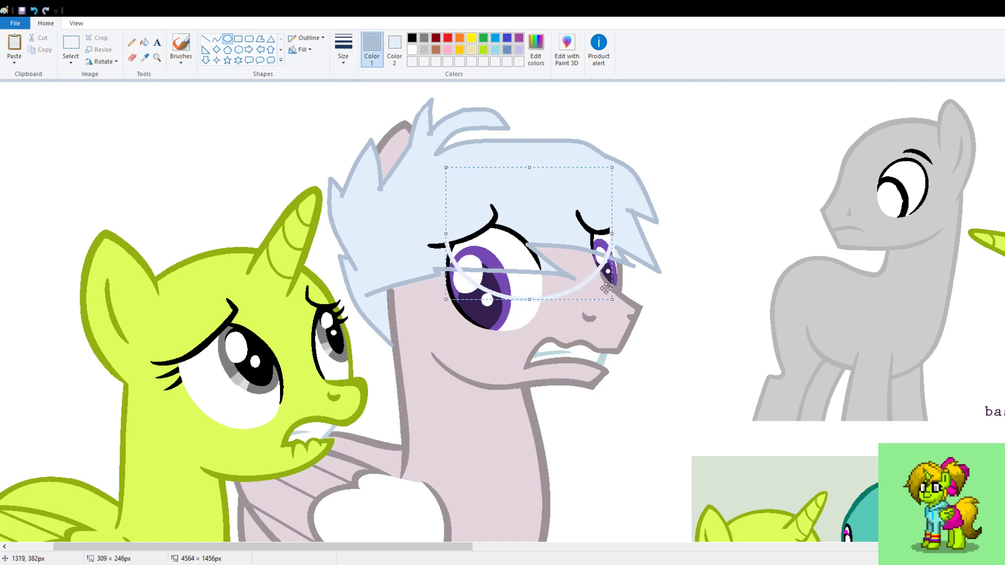
{"action": "left_click", "coordinate": [33, 10]}
Step: Sample the tinted far iris as the secondary color through a temporary translucent ellipse about 211 × 220 px
{"action": "left_click_drag", "start_coordinate": [449, 184], "coordinate": [563, 304]}
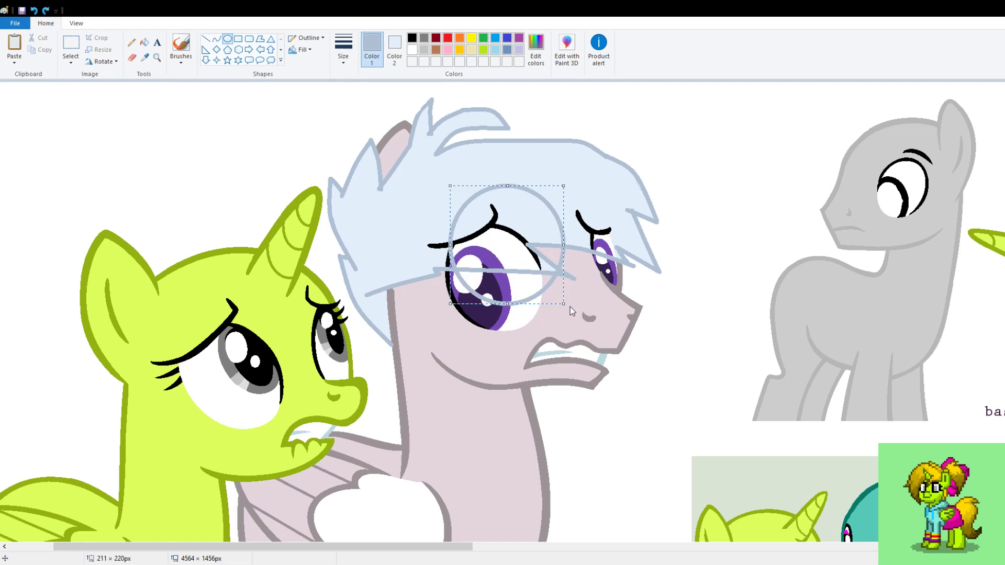
{"action": "left_click_drag", "start_coordinate": [528, 282], "coordinate": [625, 287]}
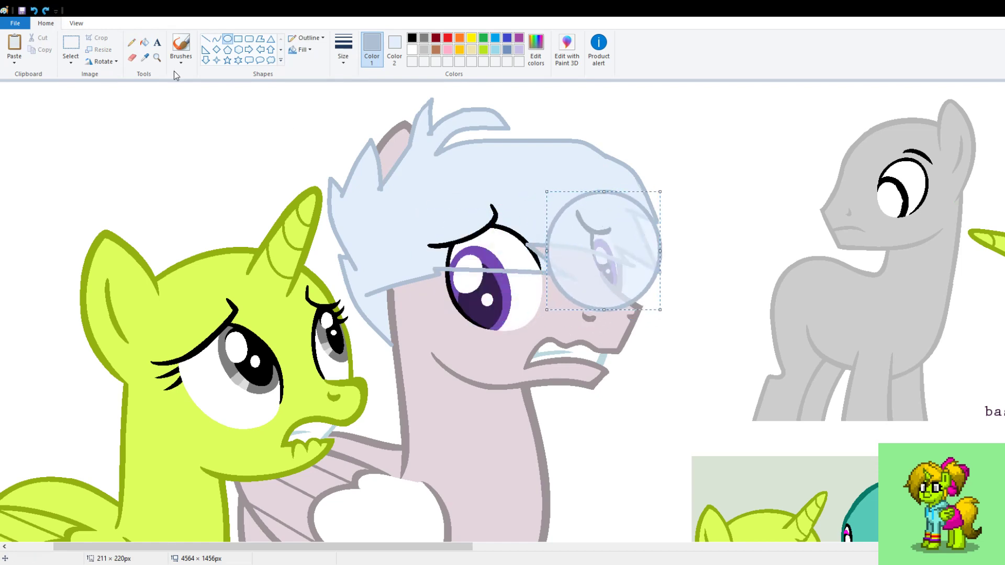
{"action": "left_click", "coordinate": [144, 57]}
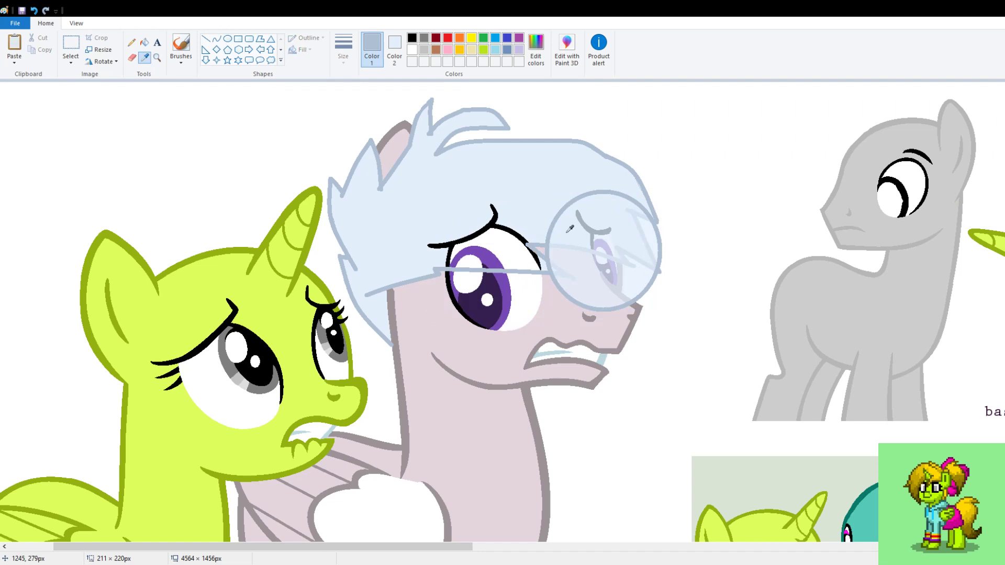
{"action": "right_click", "coordinate": [603, 238]}
{"action": "left_click", "coordinate": [34, 11]}
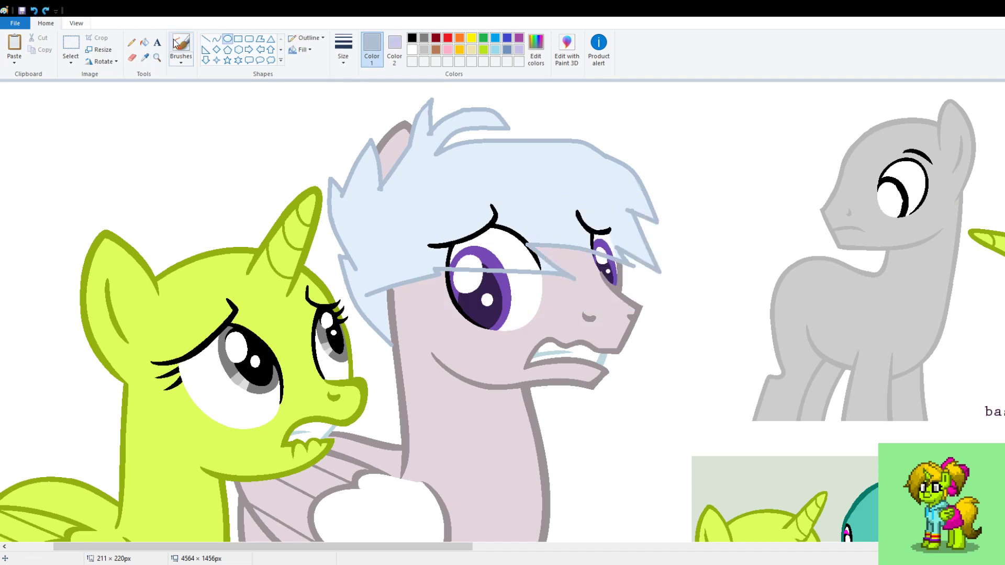
Step: Try blue-grey and lavender fills on the large iris's upper part and an ellipse about 243 × 187 px over the far eye
{"action": "left_click", "coordinate": [145, 43]}
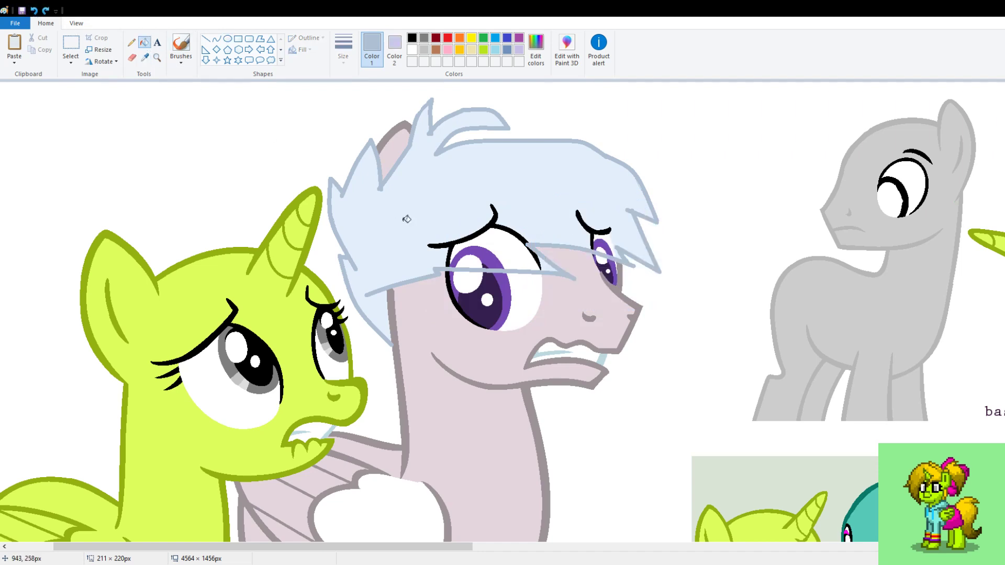
{"action": "right_click", "coordinate": [492, 257]}
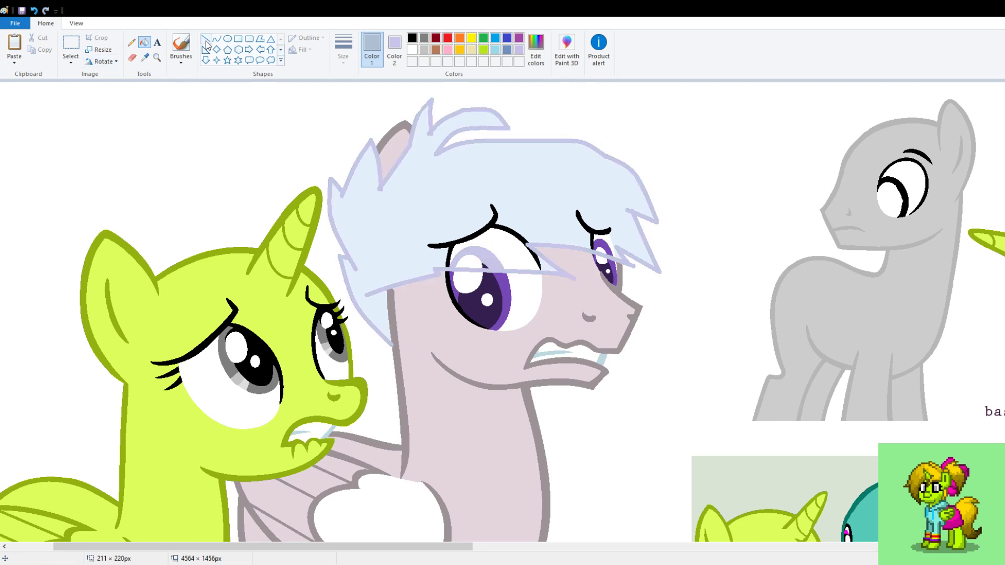
{"action": "left_click", "coordinate": [227, 39]}
{"action": "left_click_drag", "start_coordinate": [560, 199], "coordinate": [691, 297]}
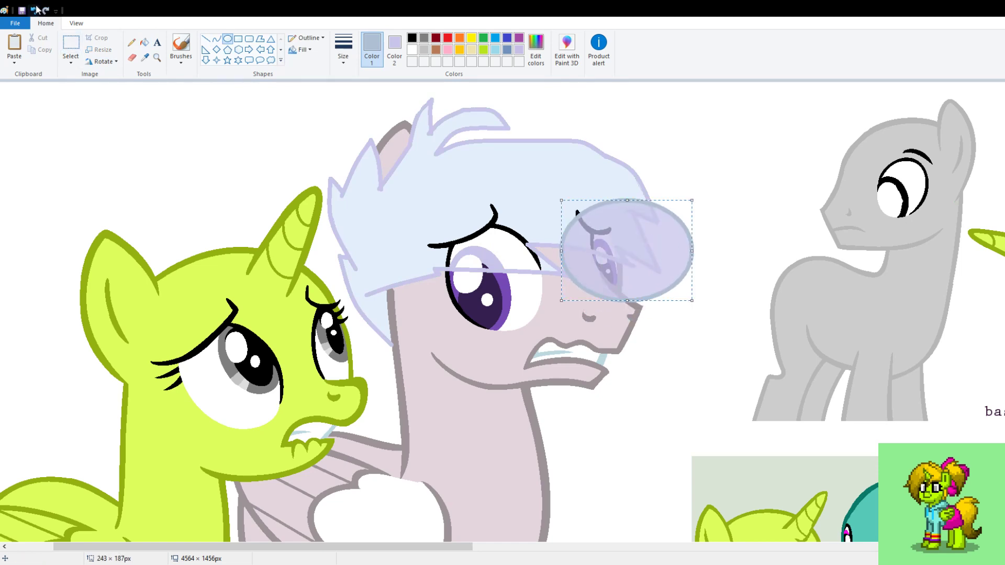
{"action": "left_click", "coordinate": [35, 11]}
{"action": "left_click", "coordinate": [145, 58]}
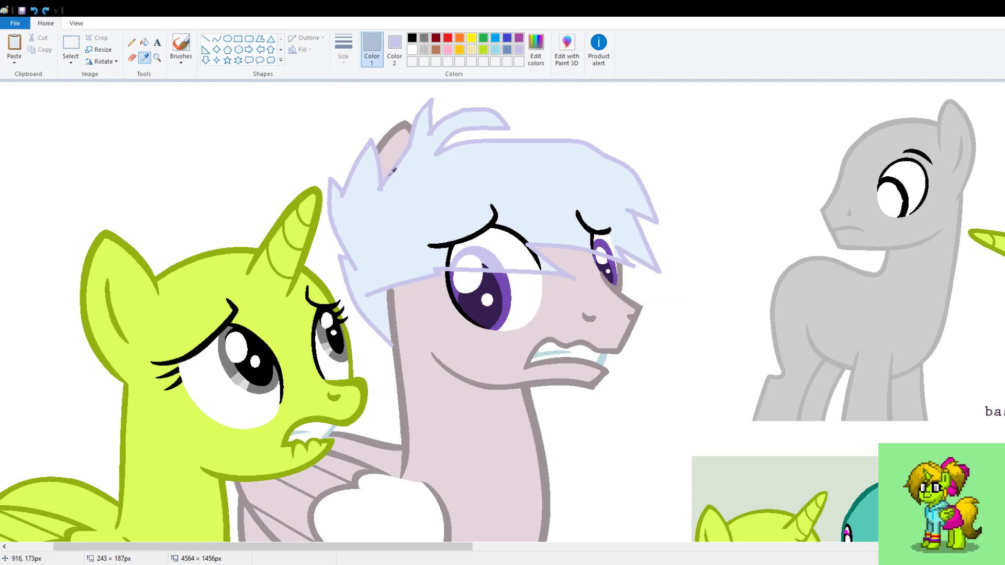
{"action": "left_click", "coordinate": [35, 10]}
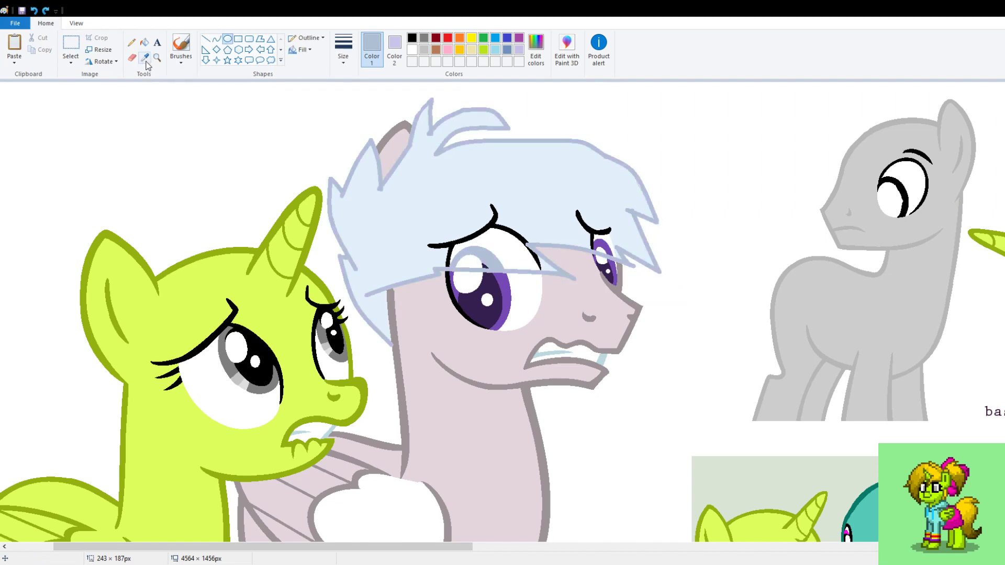
Step: Undo the blue-grey iris fill and fill the large iris's part above the fringe line with lavender
{"action": "left_click", "coordinate": [145, 41]}
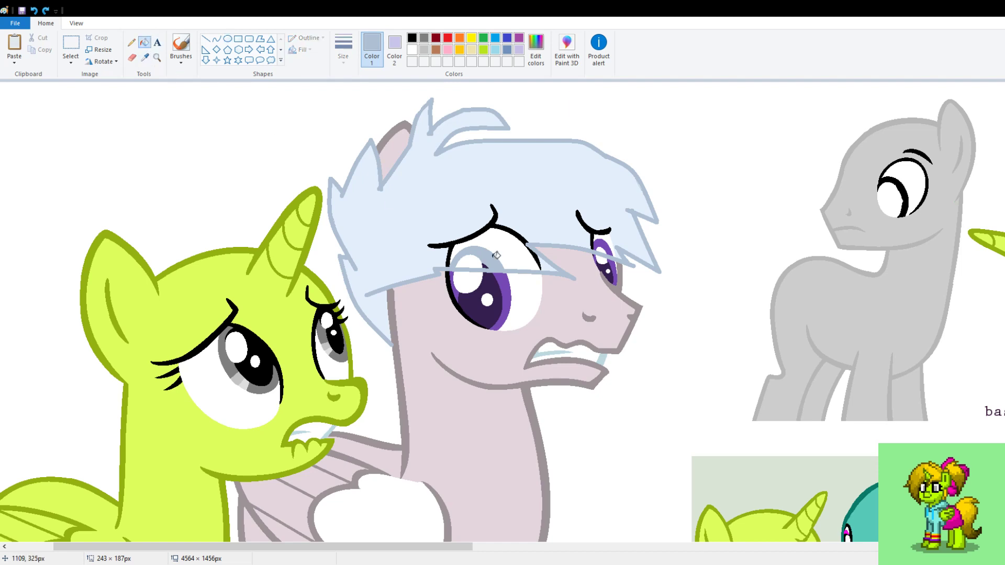
{"action": "left_click", "coordinate": [35, 10]}
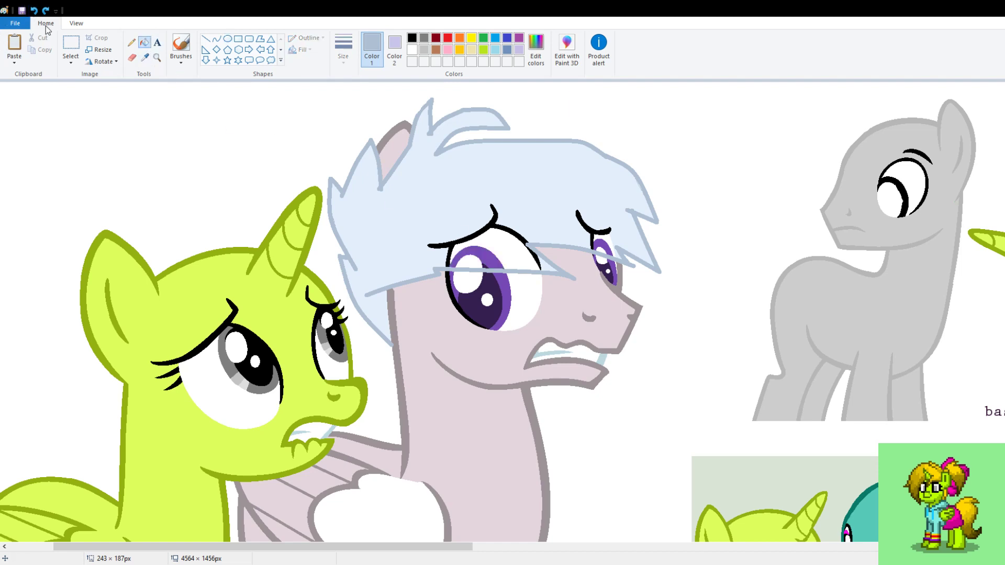
{"action": "left_click", "coordinate": [493, 257]}
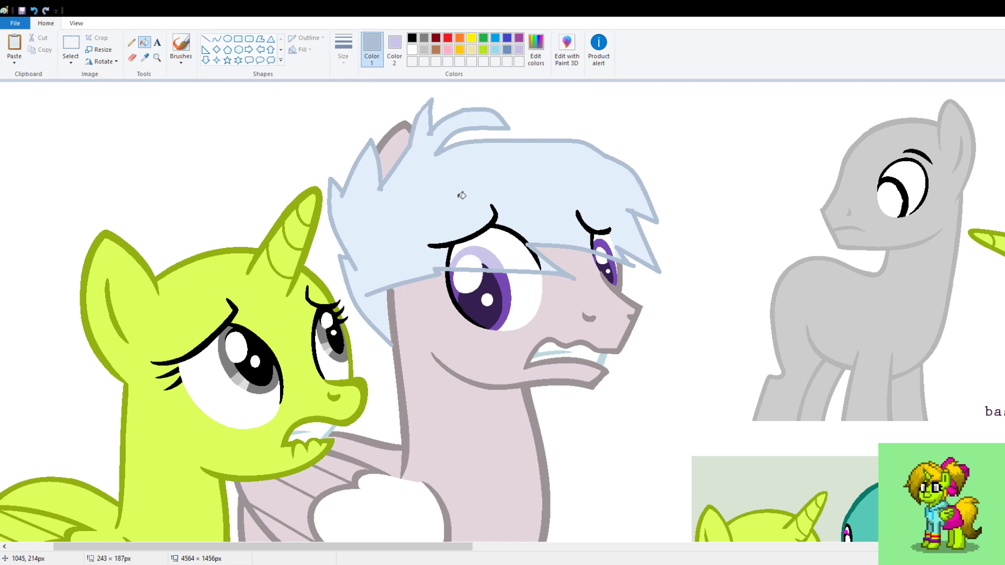
Step: Set the mane's light blue as primary color and sample the far eye's tinted white as secondary through a temporary ellipse about 288 × 305 px
{"action": "left_click", "coordinate": [227, 39]}
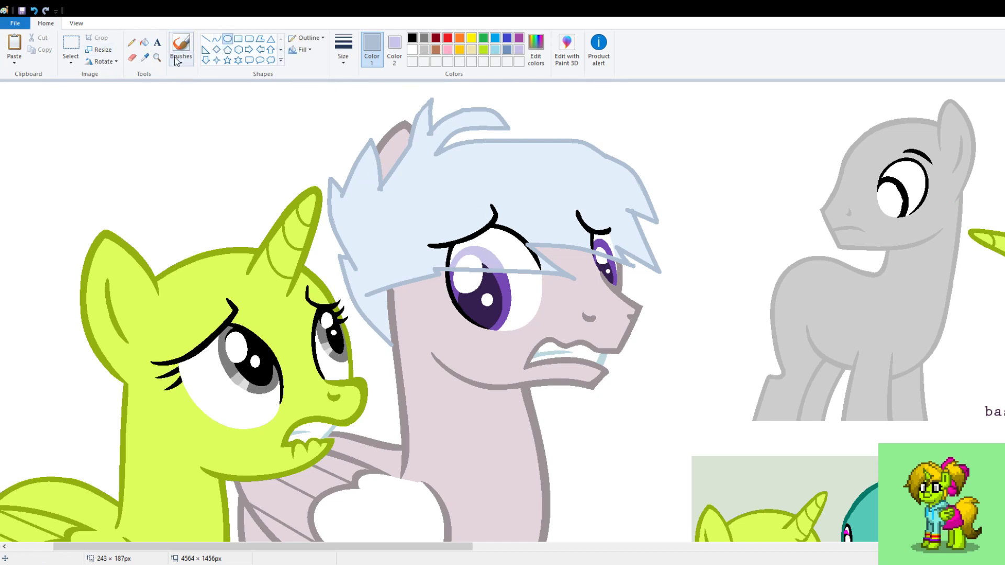
{"action": "left_click", "coordinate": [145, 57]}
{"action": "left_click", "coordinate": [536, 194]}
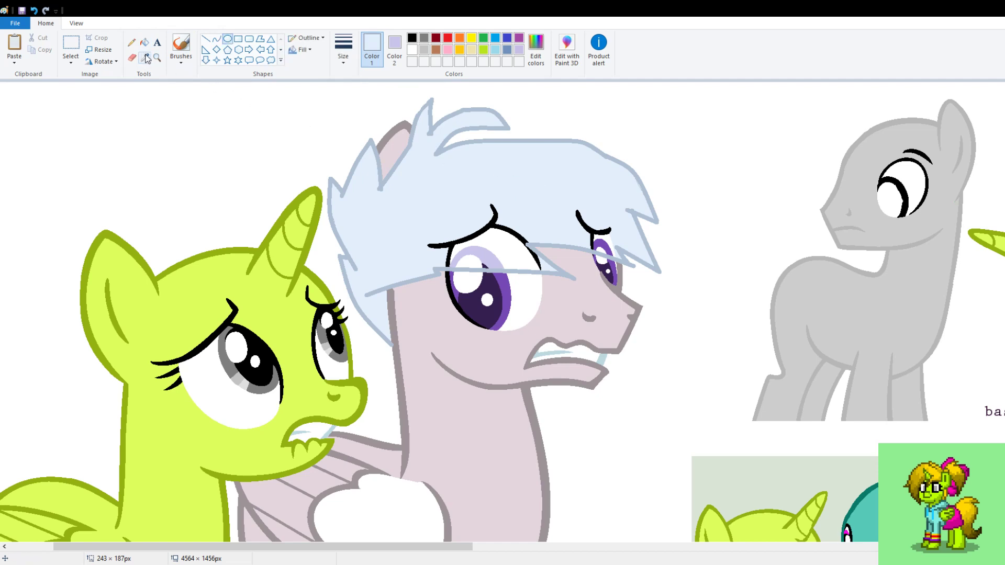
{"action": "left_click_drag", "start_coordinate": [566, 182], "coordinate": [629, 287]}
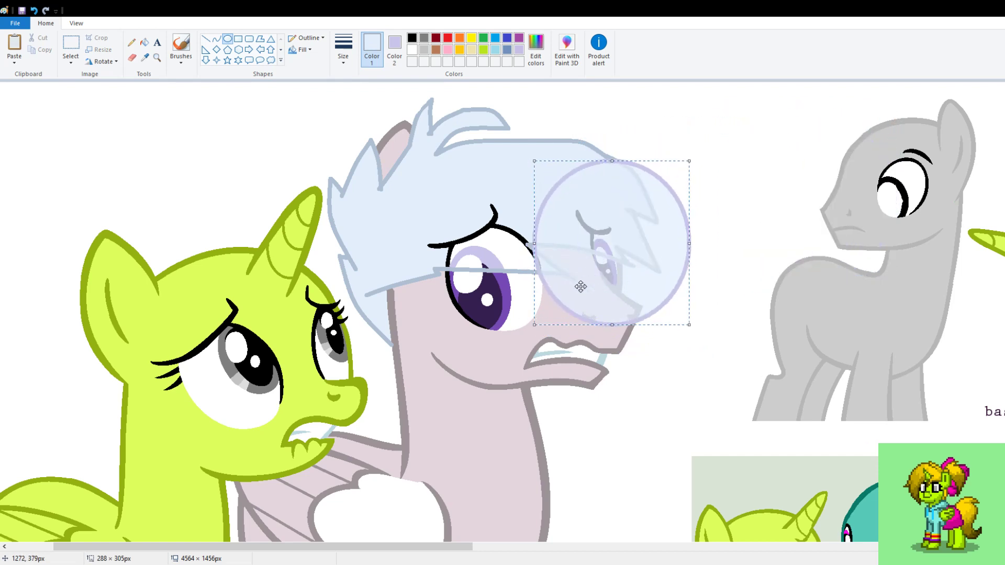
{"action": "left_click", "coordinate": [148, 62]}
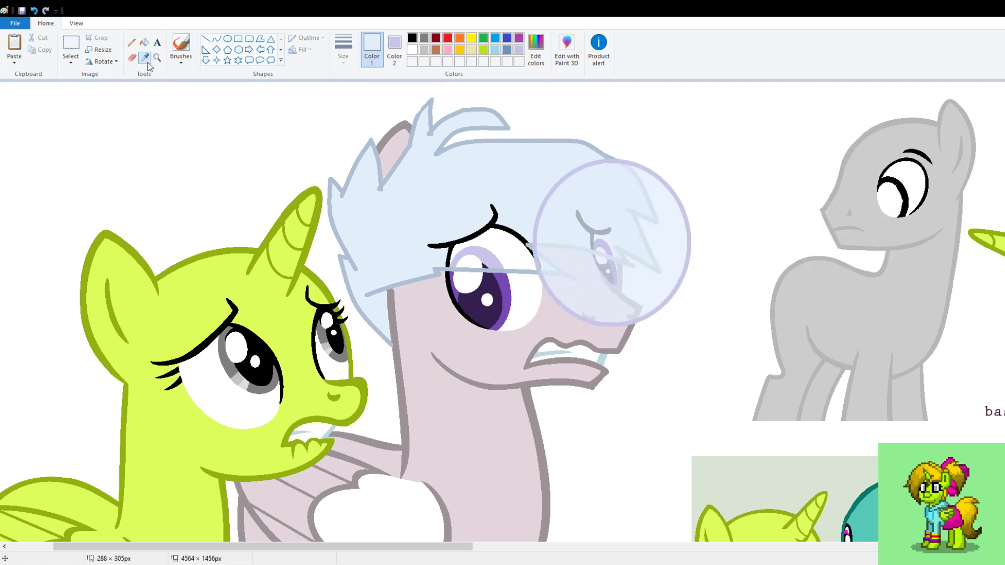
{"action": "right_click", "coordinate": [608, 237]}
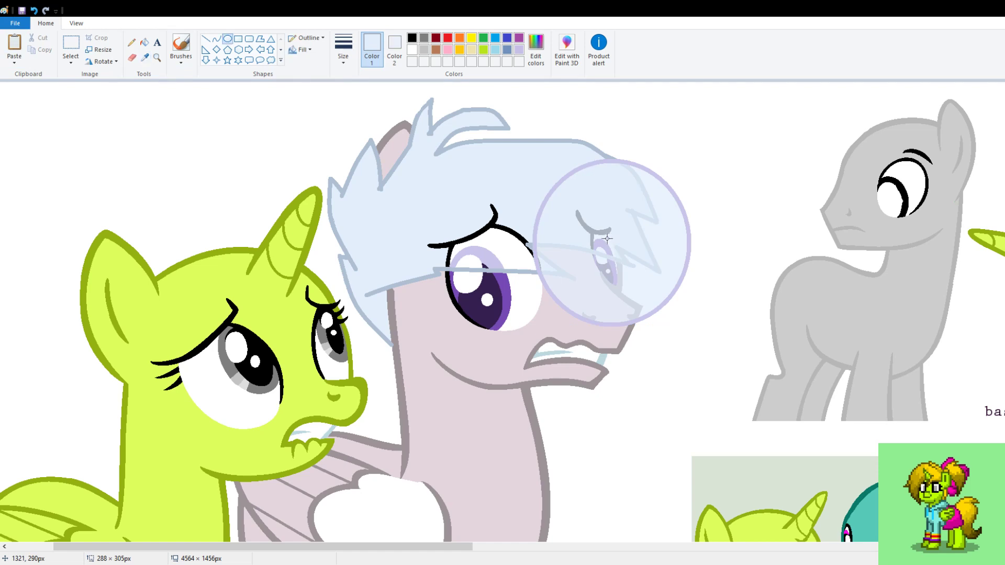
{"action": "left_click", "coordinate": [33, 11]}
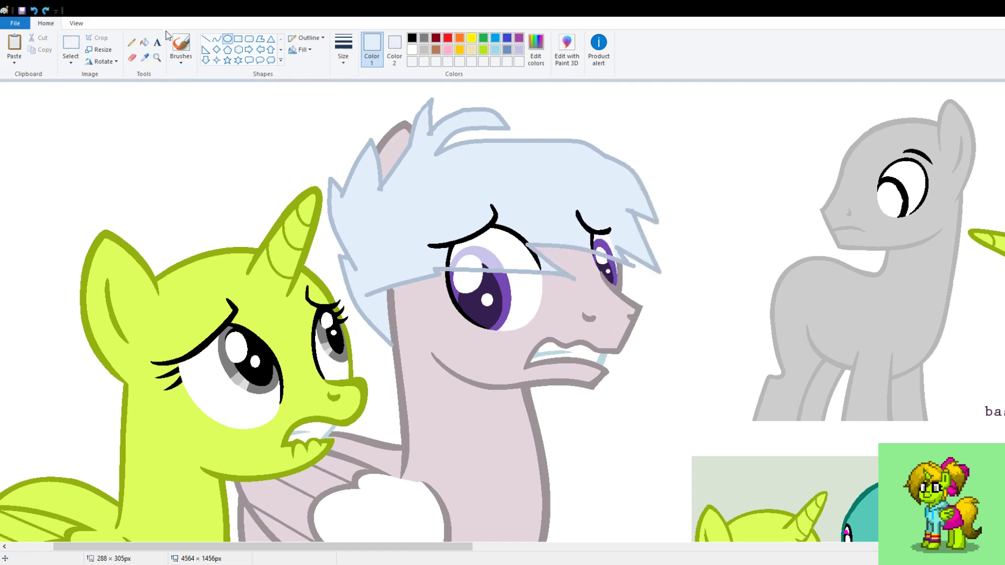
Step: Fill the large eye's white above the fringe line with the pale blue-white secondary color and undo the stray fill
{"action": "left_click", "coordinate": [144, 43]}
{"action": "left_click", "coordinate": [516, 245]}
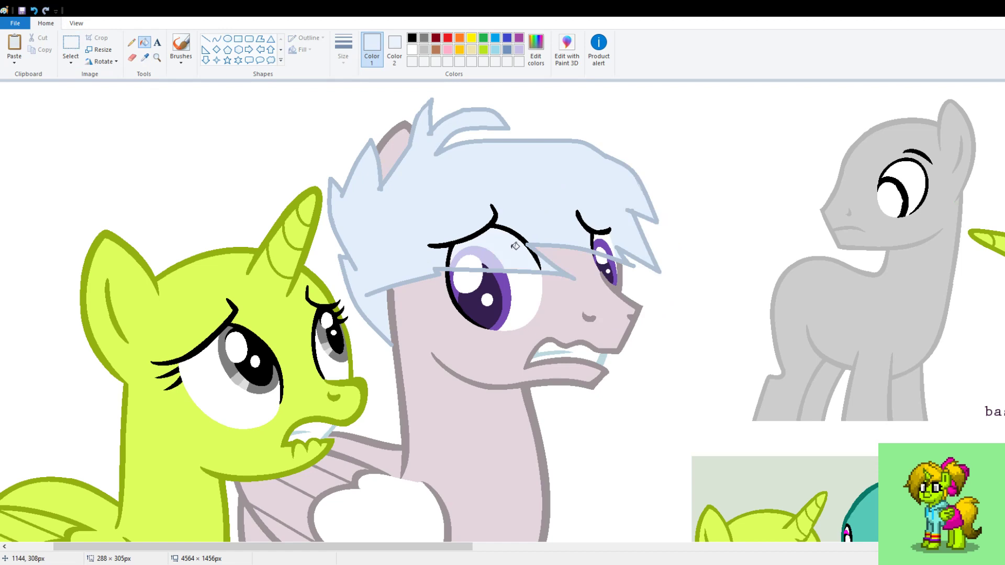
{"action": "left_click", "coordinate": [32, 11]}
Step: Sample the tinted far brow's grey as the secondary color through a temporary translucent ellipse about 291 × 266 px
{"action": "left_click", "coordinate": [227, 39]}
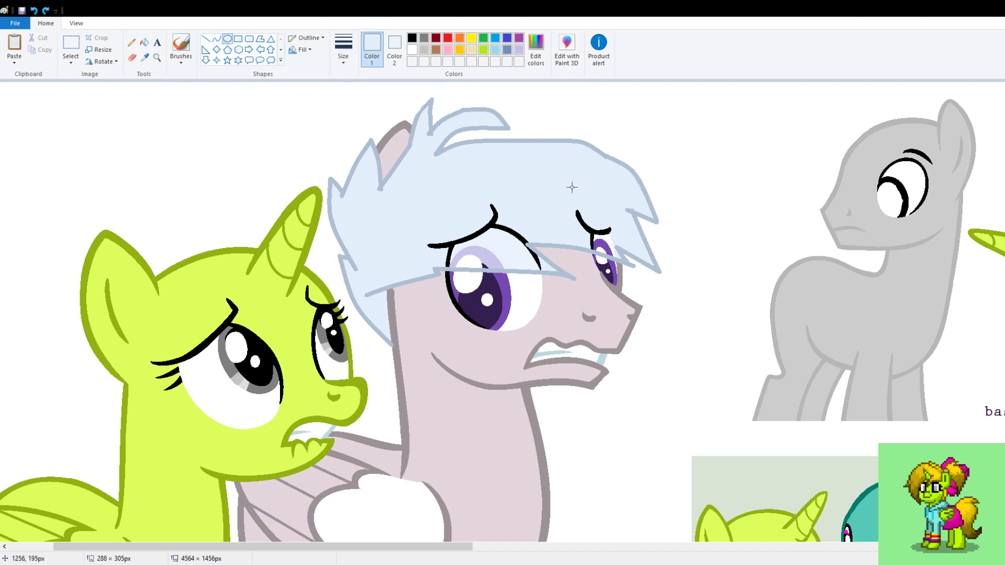
{"action": "left_click_drag", "start_coordinate": [572, 187], "coordinate": [729, 332]}
{"action": "left_click_drag", "start_coordinate": [650, 259], "coordinate": [606, 244]}
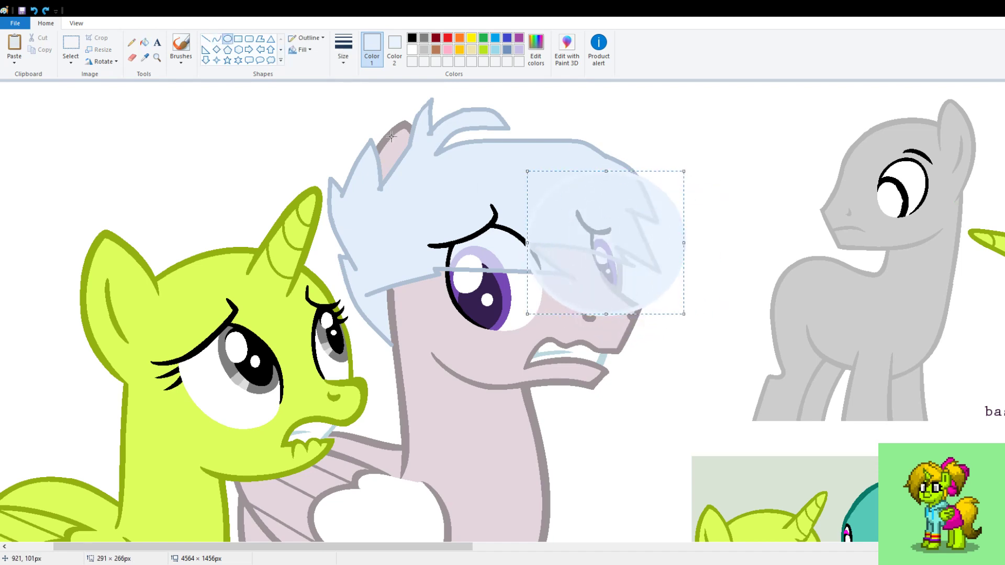
{"action": "left_click", "coordinate": [145, 57]}
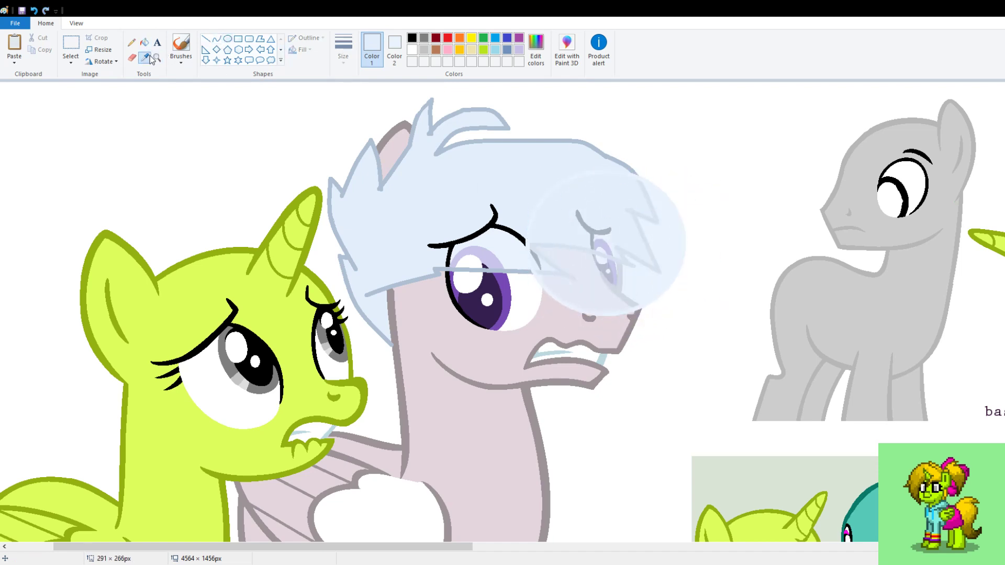
{"action": "right_click", "coordinate": [595, 226]}
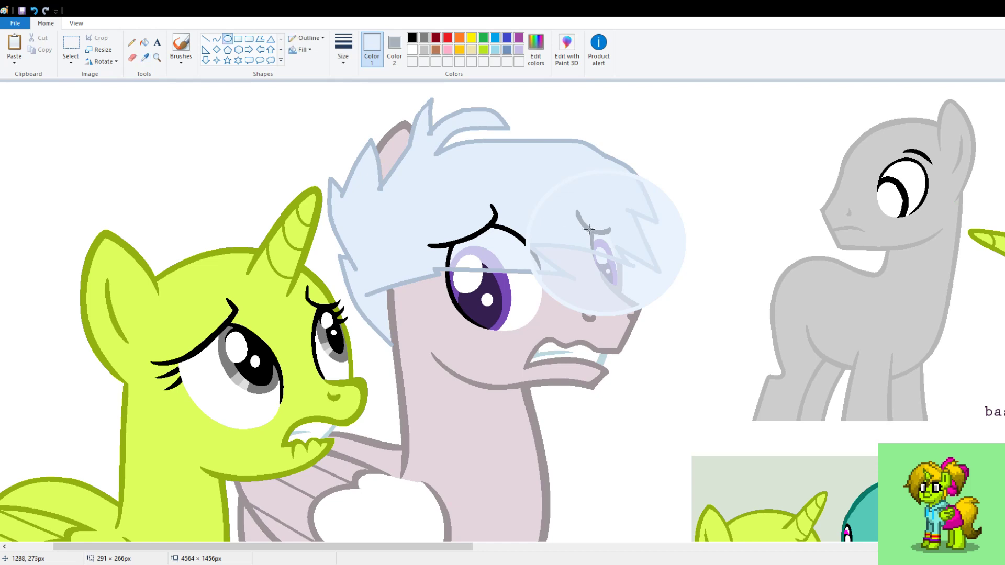
{"action": "left_click", "coordinate": [33, 11]}
Step: Fill the large eye's brow and the upper eyelid line above the fringe line with the sampled grey
{"action": "left_click", "coordinate": [144, 43]}
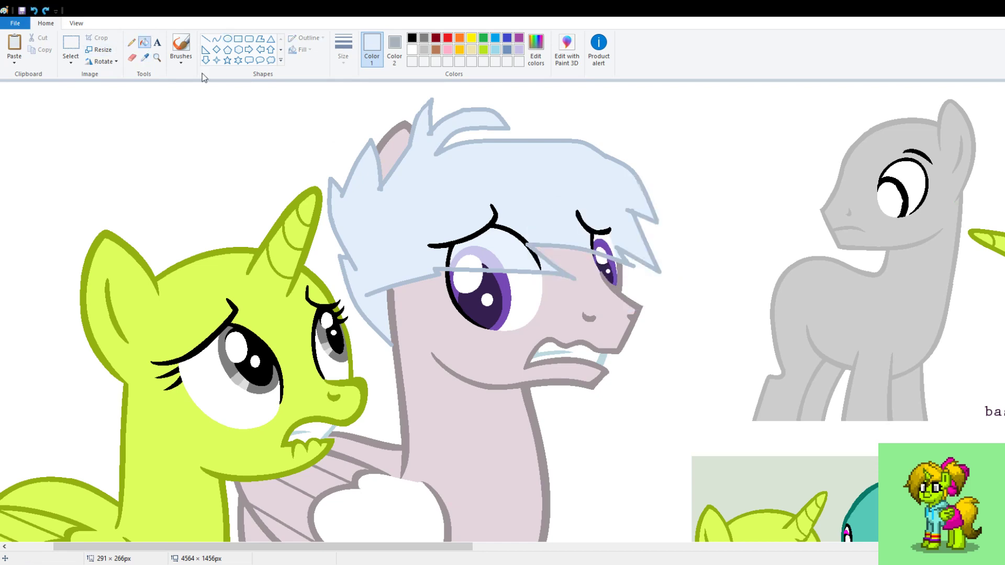
{"action": "left_click", "coordinate": [493, 221]}
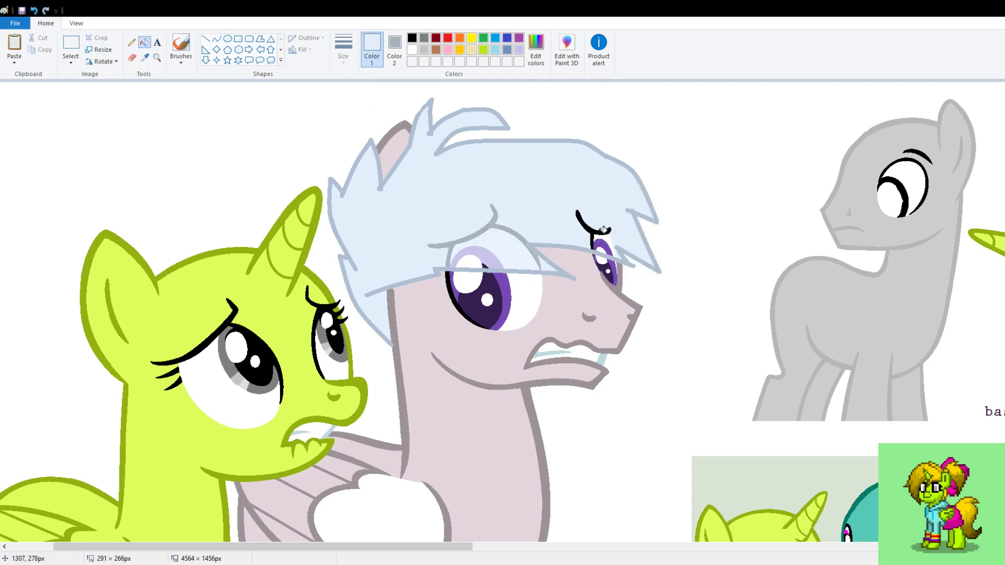
Step: Fill the lilac pony's far brow with the sampled grey and its far iris above the fringe line with lilac sampled from the large eye
{"action": "left_click", "coordinate": [599, 230]}
{"action": "left_click", "coordinate": [142, 58]}
{"action": "right_click", "coordinate": [504, 246]}
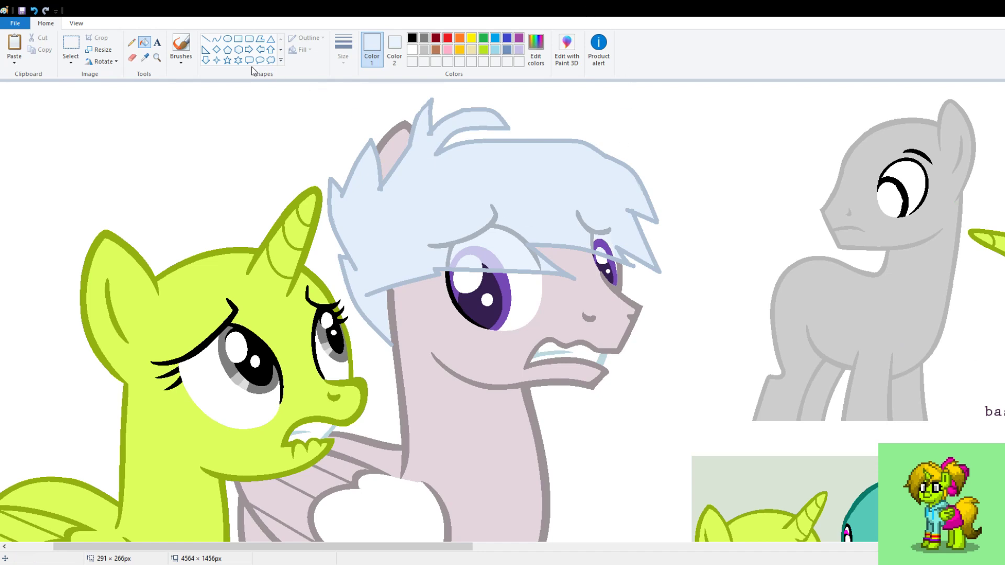
{"action": "left_click", "coordinate": [144, 57]}
{"action": "right_click", "coordinate": [498, 256]}
{"action": "right_click", "coordinate": [606, 244]}
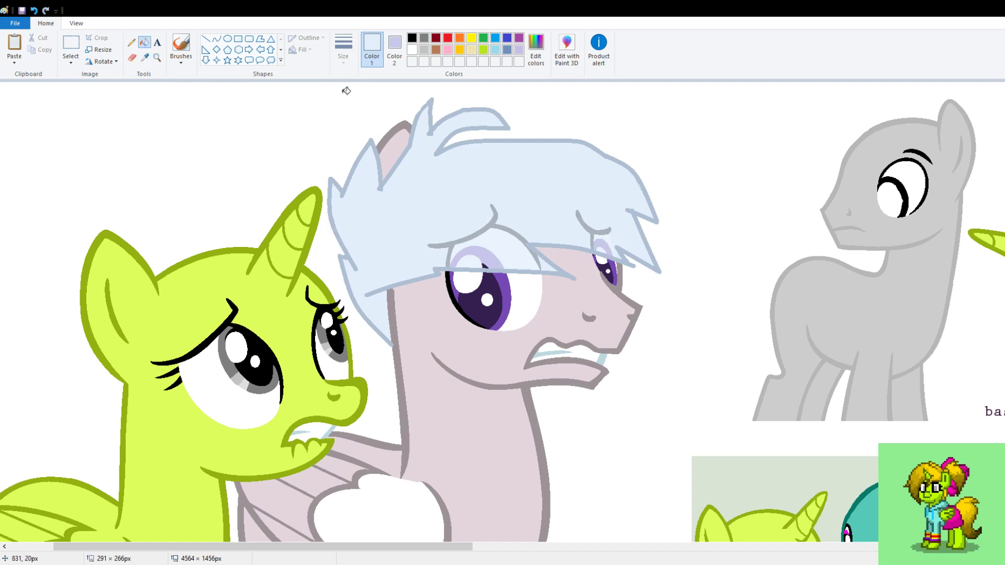
Step: Sample the large eye's tinted pupil colour through a temporary translucent ellipse about 385 × 287 px, and remove the ellipse
{"action": "left_click", "coordinate": [227, 38]}
{"action": "left_click_drag", "start_coordinate": [413, 201], "coordinate": [619, 356]}
{"action": "left_click_drag", "start_coordinate": [530, 303], "coordinate": [524, 285]}
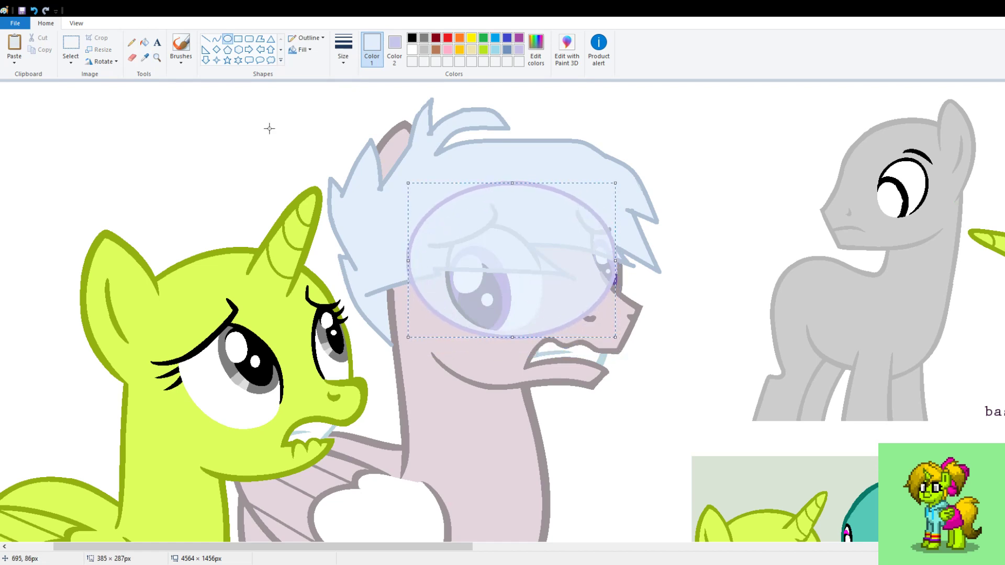
{"action": "left_click", "coordinate": [145, 57]}
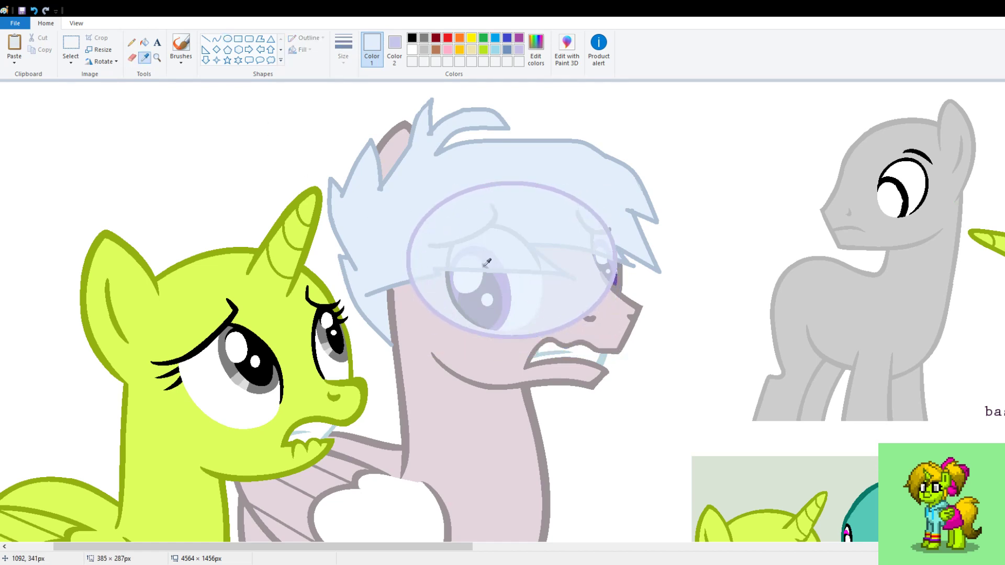
{"action": "left_click", "coordinate": [487, 262]}
{"action": "left_click", "coordinate": [33, 10]}
{"action": "left_click", "coordinate": [144, 41]}
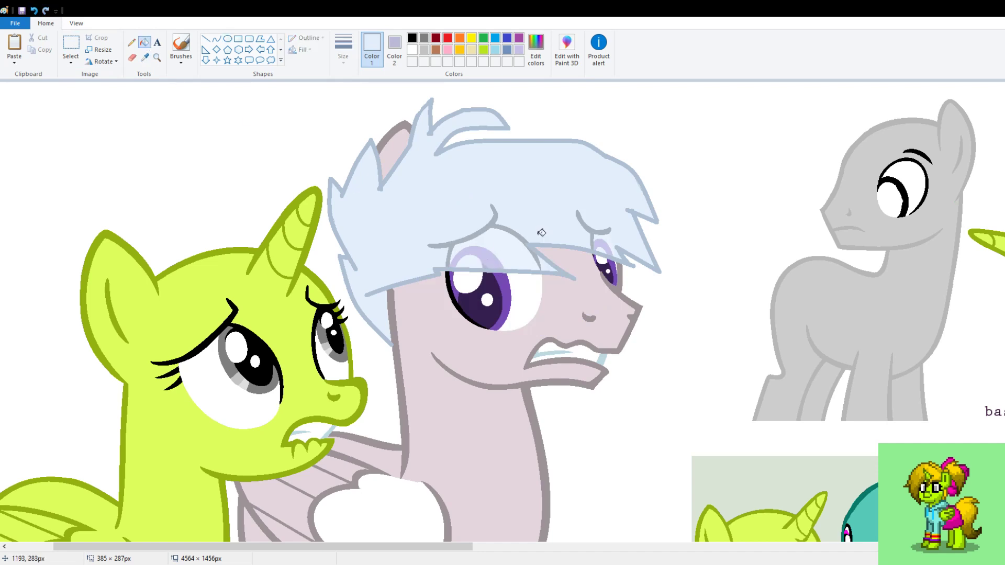
Step: Sample the reference teal pony's dark green mane outline as the primary color and its teal mane fill as the secondary color
{"action": "scroll", "coordinate": [544, 232], "scroll_direction": "down", "scroll_amount": 2}
{"action": "scroll", "coordinate": [545, 232], "scroll_direction": "up", "scroll_amount": 2}
{"action": "scroll", "coordinate": [265, 386], "scroll_direction": "down", "scroll_amount": 5}
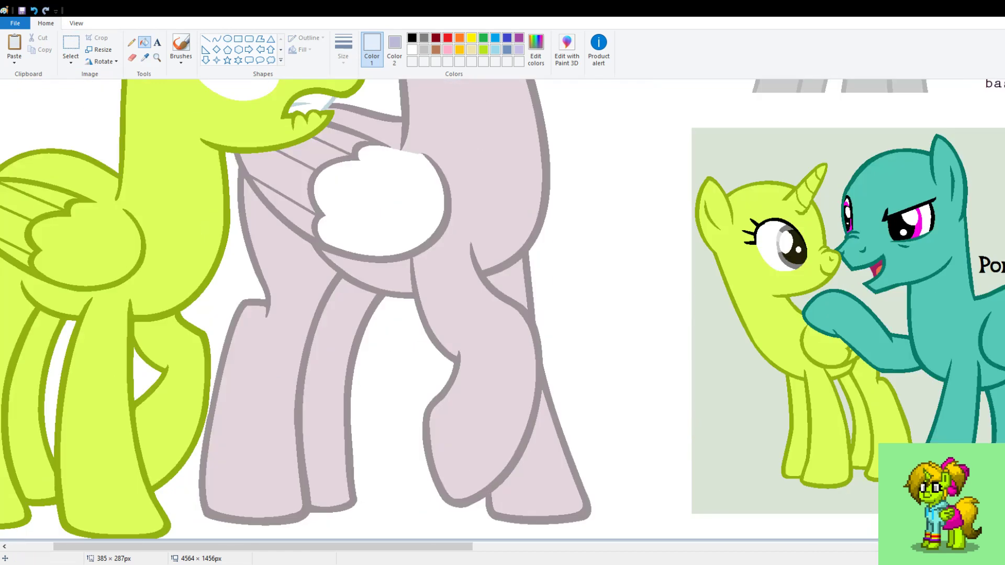
{"action": "left_click_drag", "start_coordinate": [439, 546], "coordinate": [973, 544]}
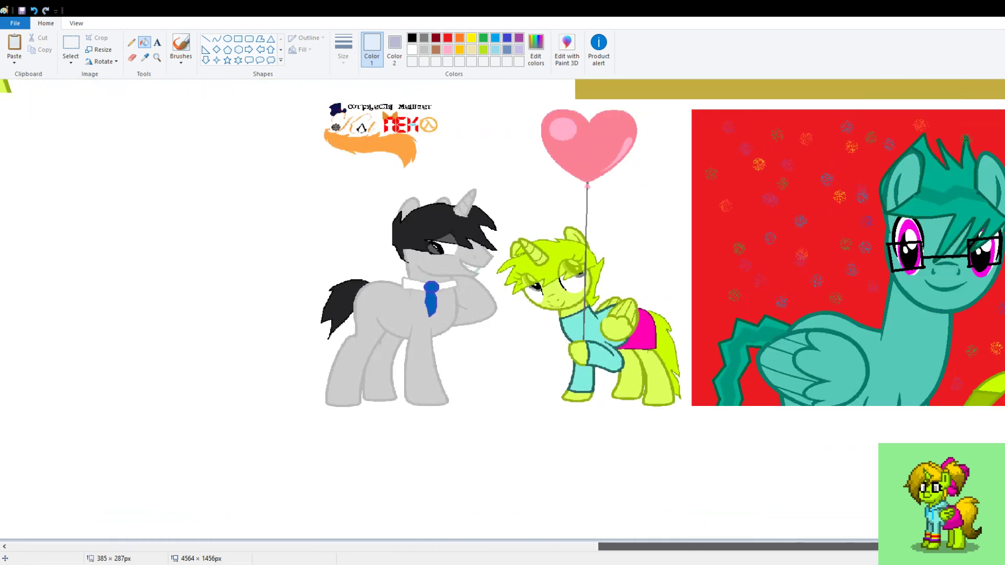
{"action": "left_click", "coordinate": [145, 58]}
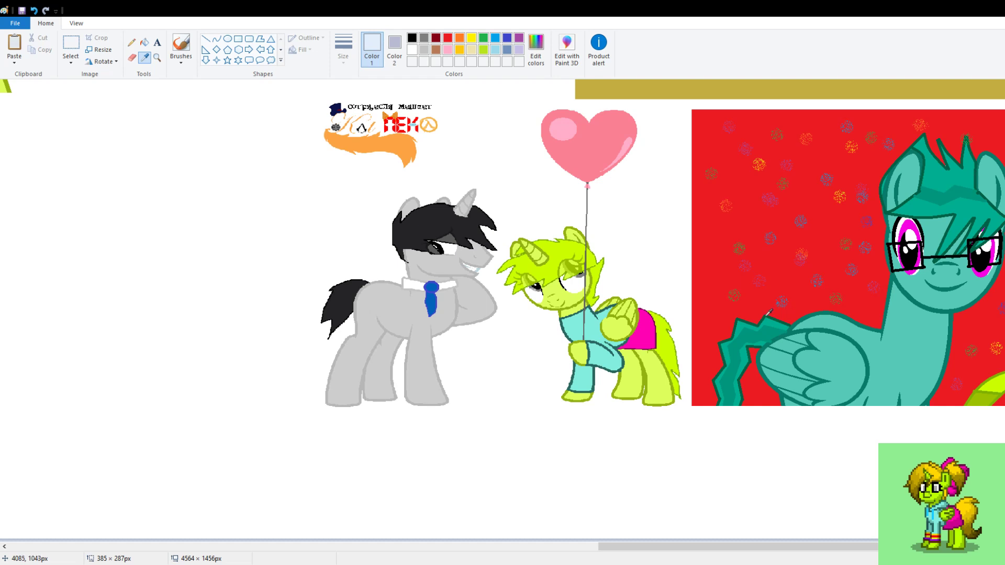
{"action": "left_click", "coordinate": [767, 314]}
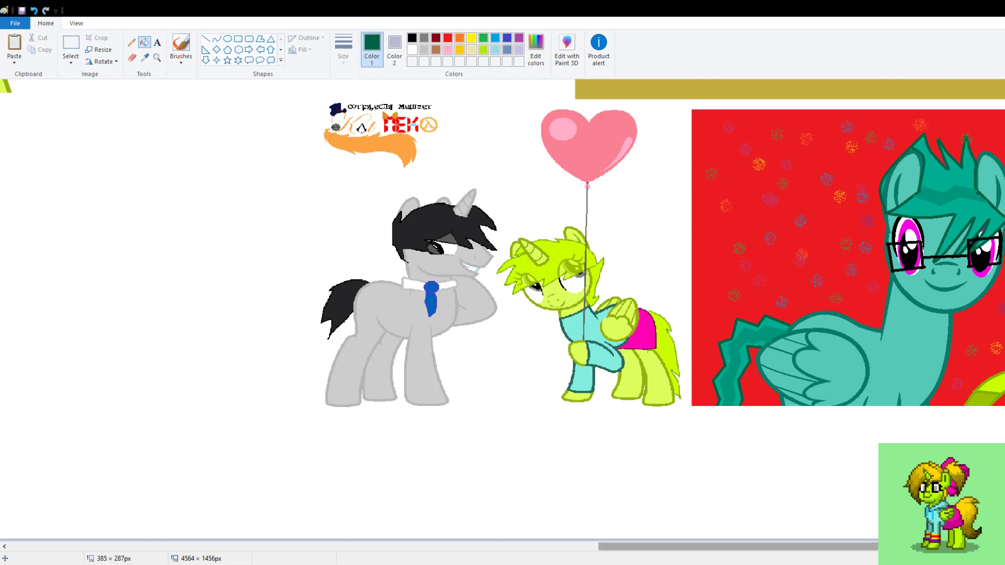
{"action": "left_click", "coordinate": [145, 57]}
{"action": "right_click", "coordinate": [949, 175]}
{"action": "left_click_drag", "start_coordinate": [862, 548], "coordinate": [593, 538]}
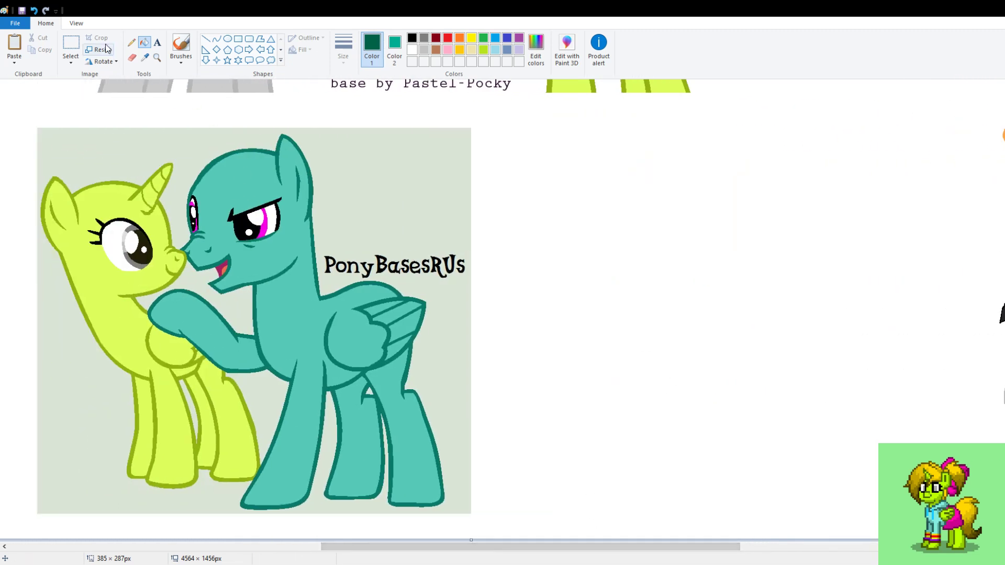
{"action": "left_click", "coordinate": [205, 38]}
{"action": "left_click_drag", "start_coordinate": [513, 193], "coordinate": [665, 360]}
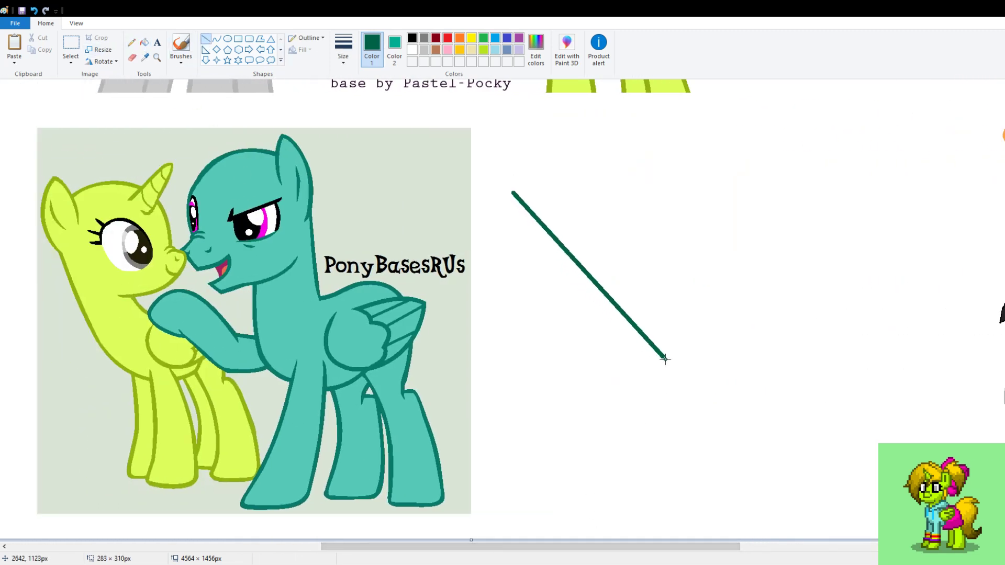
{"action": "left_click", "coordinate": [34, 11]}
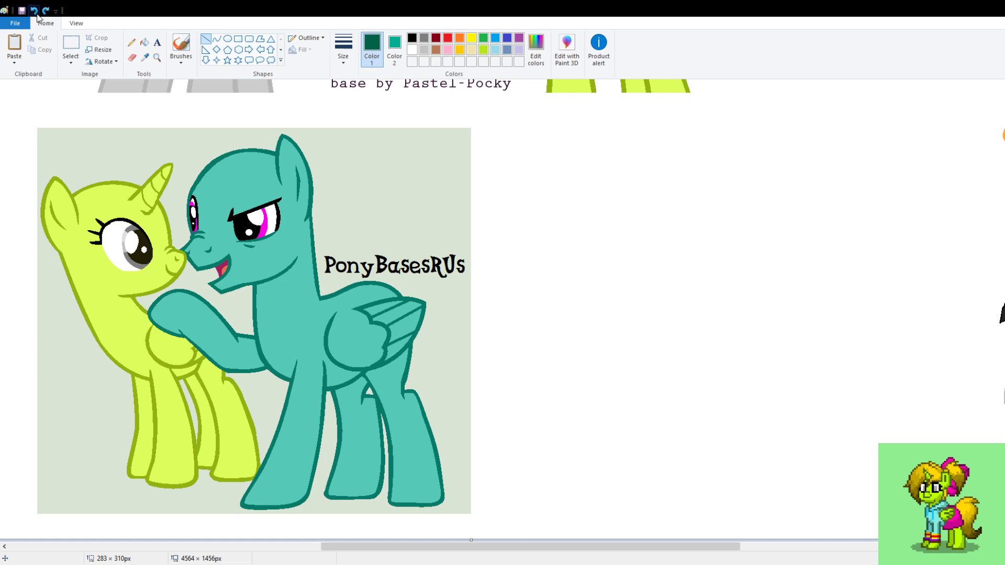
Step: Try to sketch a jagged dark green forelock with the Pencil along the teal base pony's forehead, and undo the strokes
{"action": "left_click", "coordinate": [131, 43]}
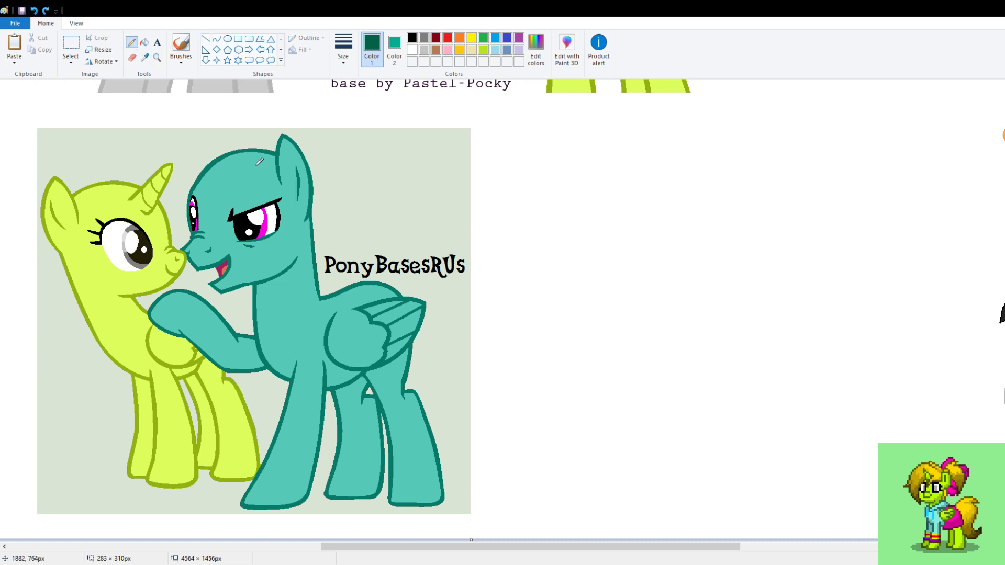
{"action": "left_click", "coordinate": [993, 558]}
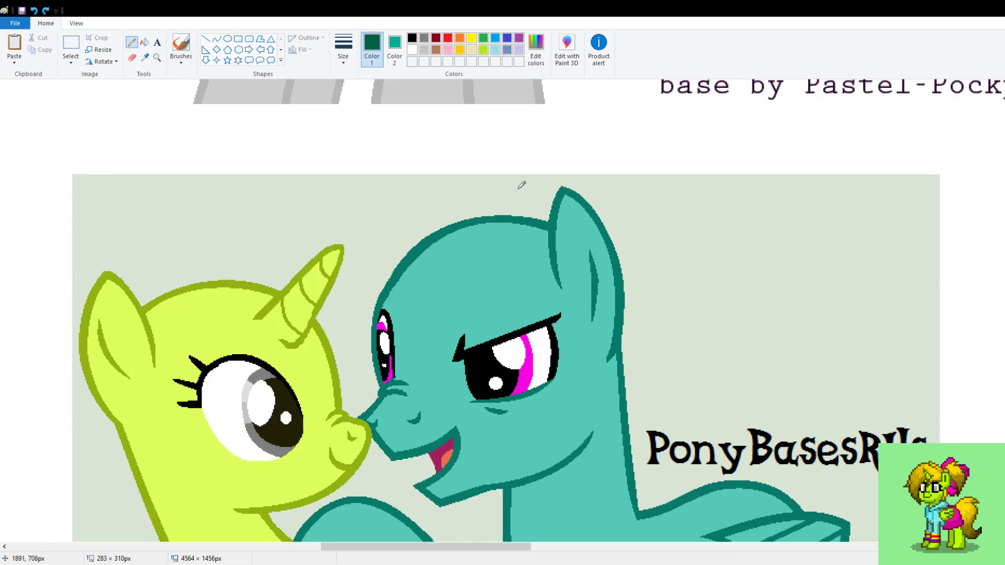
{"action": "mouse_move", "coordinate": [519, 189]}
{"action": "left_mouse_down"}
{"action": "mouse_move", "coordinate": [388, 213]}
{"action": "mouse_move", "coordinate": [373, 230]}
{"action": "mouse_move", "coordinate": [410, 214]}
{"action": "mouse_move", "coordinate": [330, 335]}
{"action": "mouse_move", "coordinate": [359, 307]}
{"action": "mouse_move", "coordinate": [348, 386]}
{"action": "mouse_move", "coordinate": [371, 360]}
{"action": "mouse_move", "coordinate": [363, 394]}
{"action": "mouse_move", "coordinate": [415, 328]}
{"action": "mouse_move", "coordinate": [401, 389]}
{"action": "left_mouse_up"}
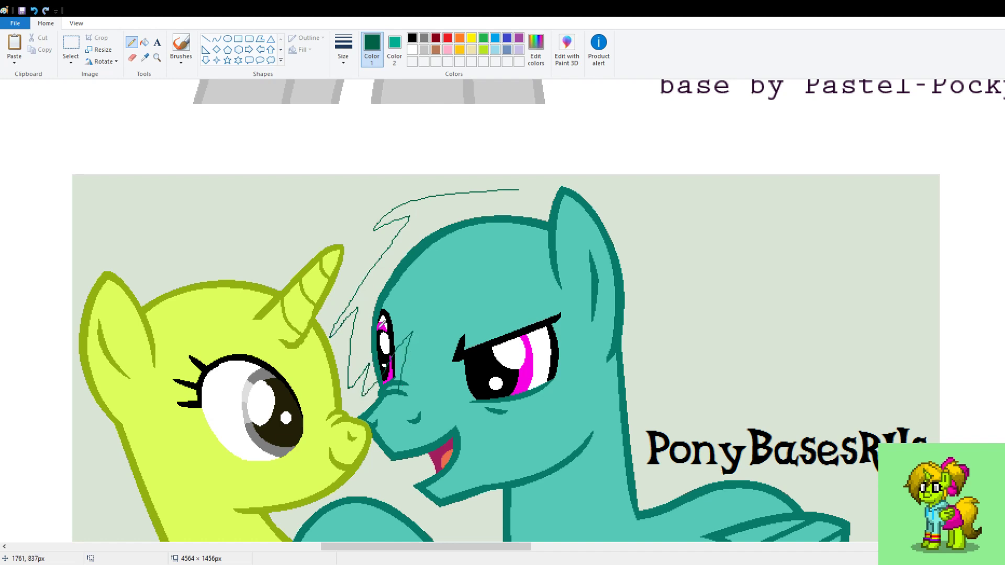
{"action": "left_click", "coordinate": [34, 11]}
{"action": "left_click", "coordinate": [34, 10]}
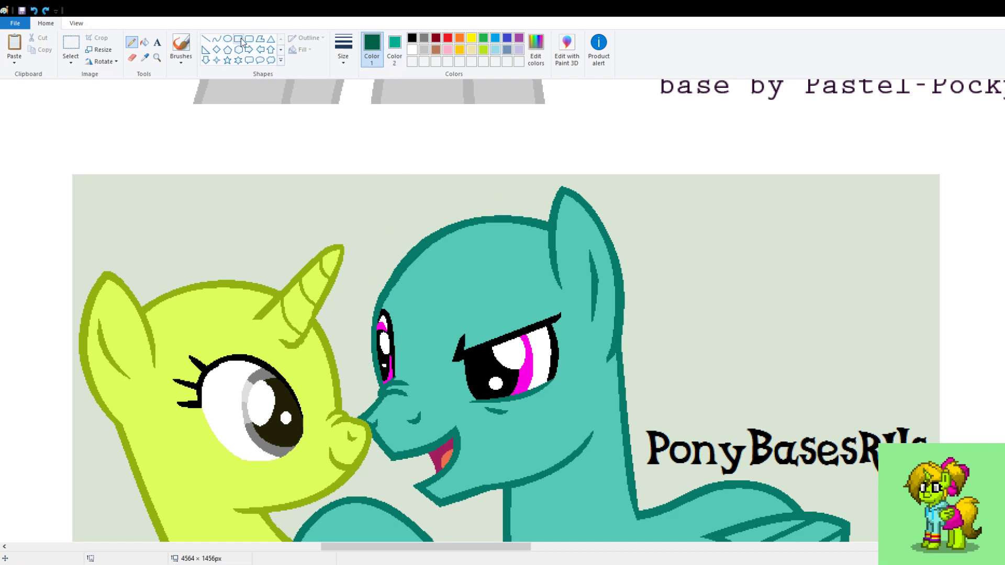
Step: Draw a rectangular glasses lens about 115 × 75 px over the teal base pony's far eye, with a black outline and translucent light blue fill
{"action": "left_click", "coordinate": [240, 39]}
{"action": "left_click", "coordinate": [412, 38]}
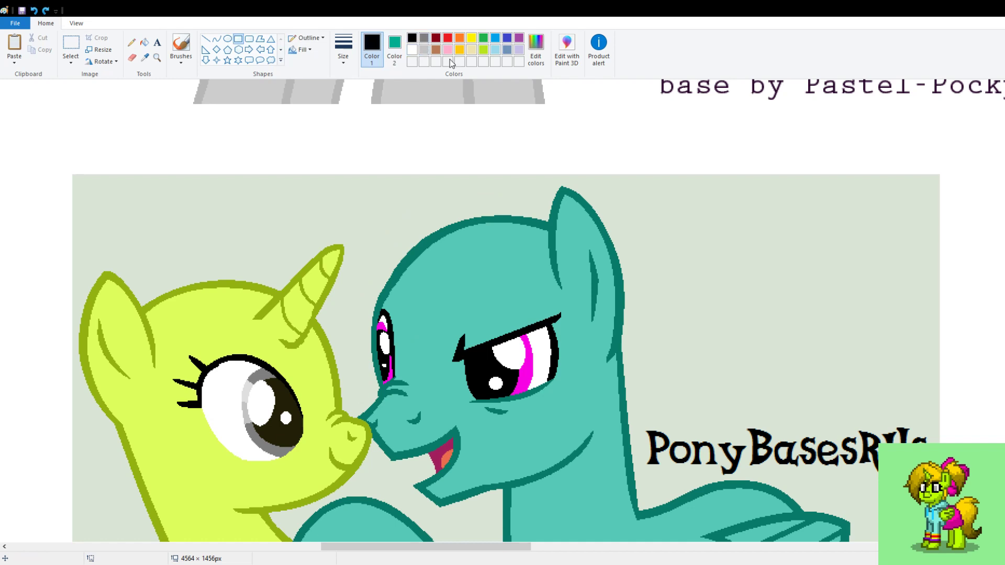
{"action": "left_click", "coordinate": [495, 49]}
{"action": "left_click", "coordinate": [412, 39]}
{"action": "left_click", "coordinate": [394, 50]}
{"action": "left_click", "coordinate": [495, 50]}
{"action": "mouse_move", "coordinate": [421, 306]}
{"action": "left_mouse_down"}
{"action": "mouse_move", "coordinate": [458, 314]}
{"action": "mouse_move", "coordinate": [590, 388]}
{"action": "mouse_move", "coordinate": [512, 405]}
{"action": "mouse_move", "coordinate": [571, 401]}
{"action": "left_mouse_up"}
{"action": "left_click_drag", "start_coordinate": [506, 381], "coordinate": [537, 387]}
{"action": "left_click_drag", "start_coordinate": [602, 313], "coordinate": [578, 328]}
{"action": "left_click_drag", "start_coordinate": [514, 358], "coordinate": [395, 352]}
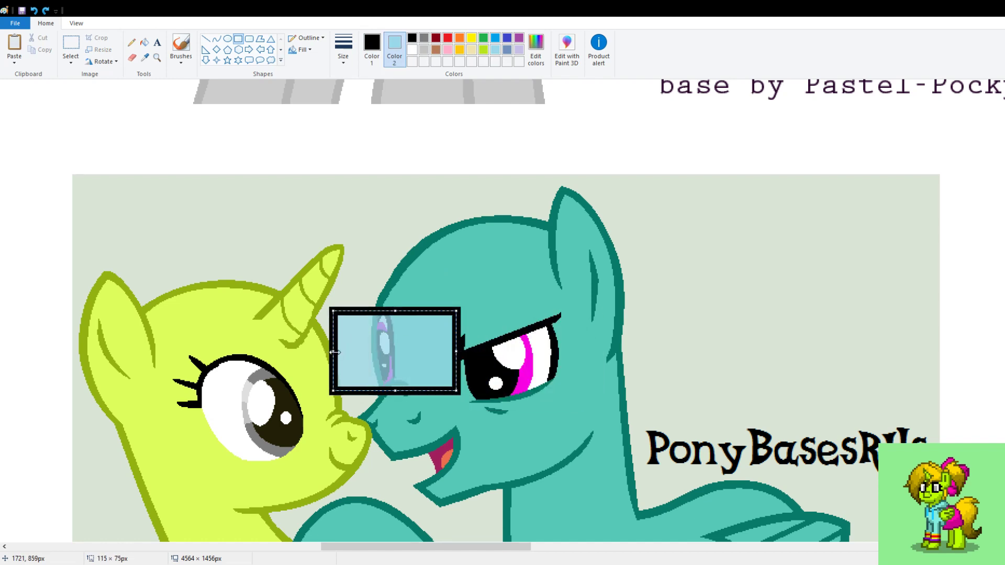
Step: Shrink the rectangular lens to about 91 × 66 px and place it over the teal base pony's near eye
{"action": "left_click_drag", "start_coordinate": [334, 352], "coordinate": [352, 352]}
{"action": "left_click_drag", "start_coordinate": [414, 368], "coordinate": [403, 360]}
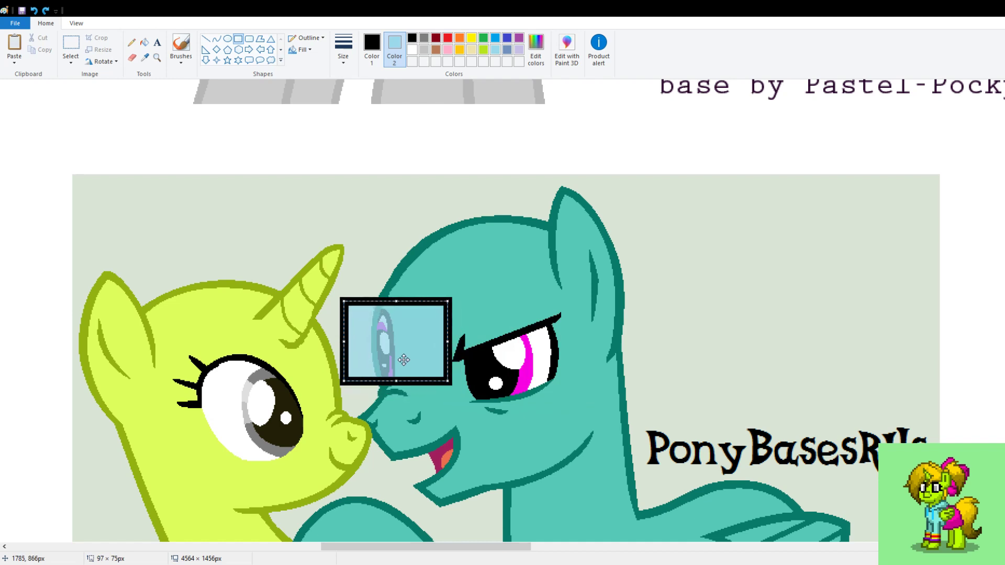
{"action": "left_click_drag", "start_coordinate": [342, 301], "coordinate": [351, 308]}
{"action": "left_click_drag", "start_coordinate": [388, 341], "coordinate": [736, 329]}
{"action": "left_click_drag", "start_coordinate": [490, 547], "coordinate": [549, 547]}
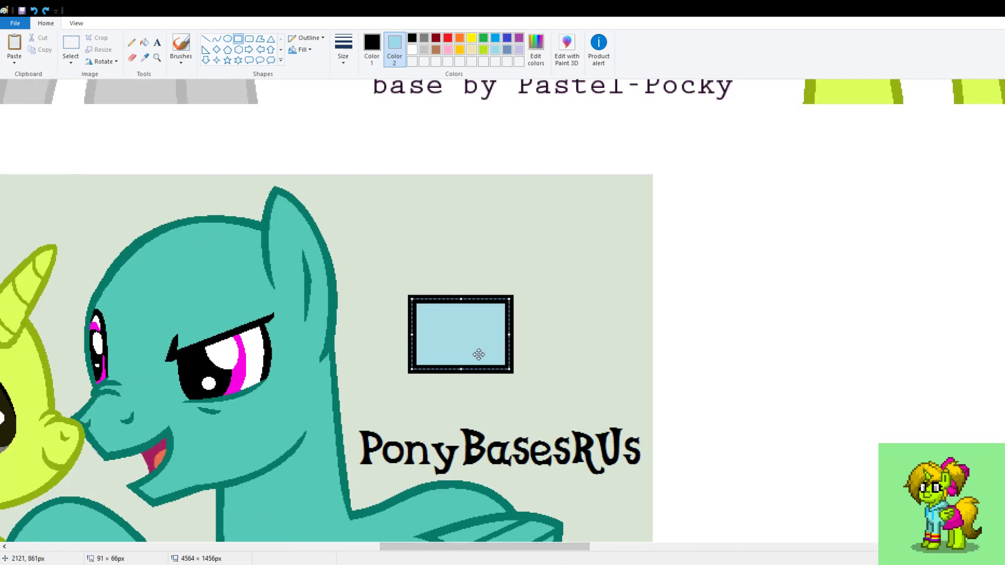
{"action": "left_click_drag", "start_coordinate": [438, 558], "coordinate": [381, 556]}
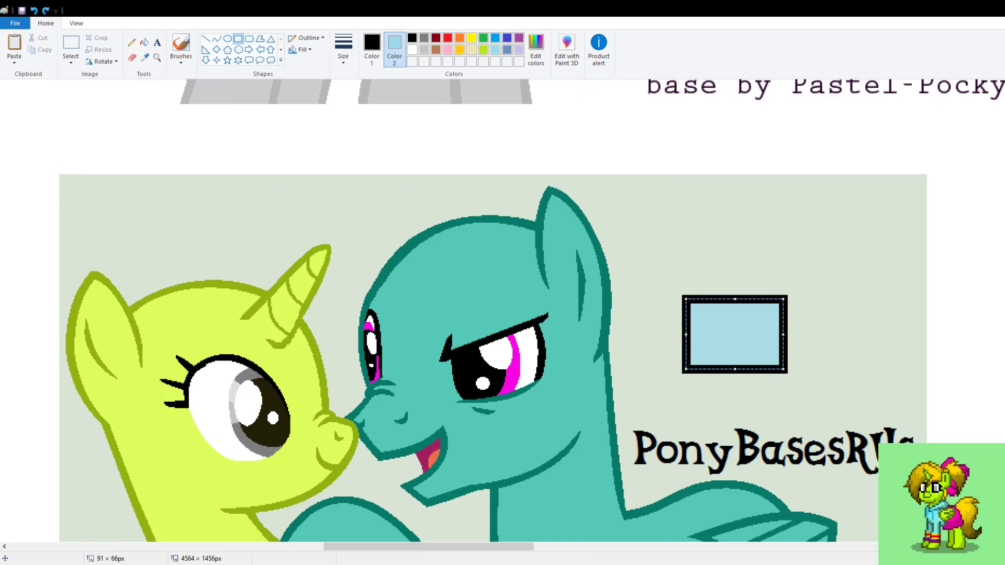
{"action": "left_click_drag", "start_coordinate": [731, 339], "coordinate": [492, 373]}
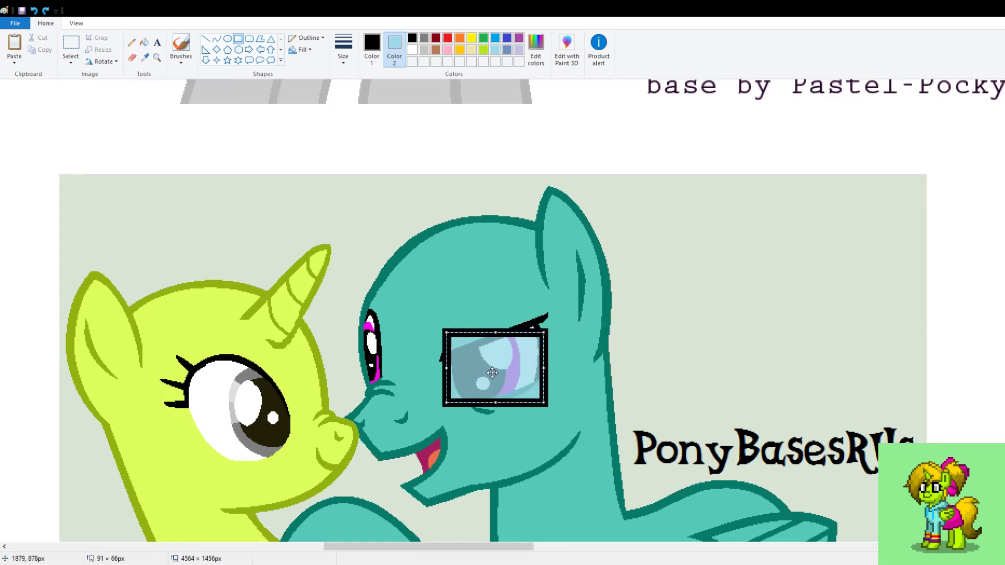
{"action": "left_click", "coordinate": [411, 338]}
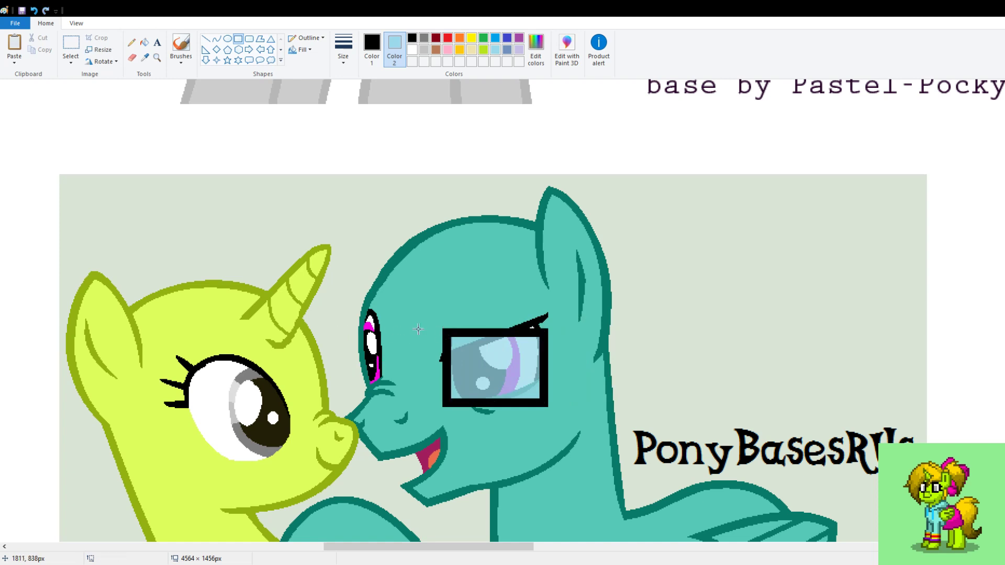
Step: Draw a second lens about 58 × 64 px over the far eye and connect both lenses with a straight black bridge line
{"action": "left_click_drag", "start_coordinate": [445, 333], "coordinate": [383, 361]}
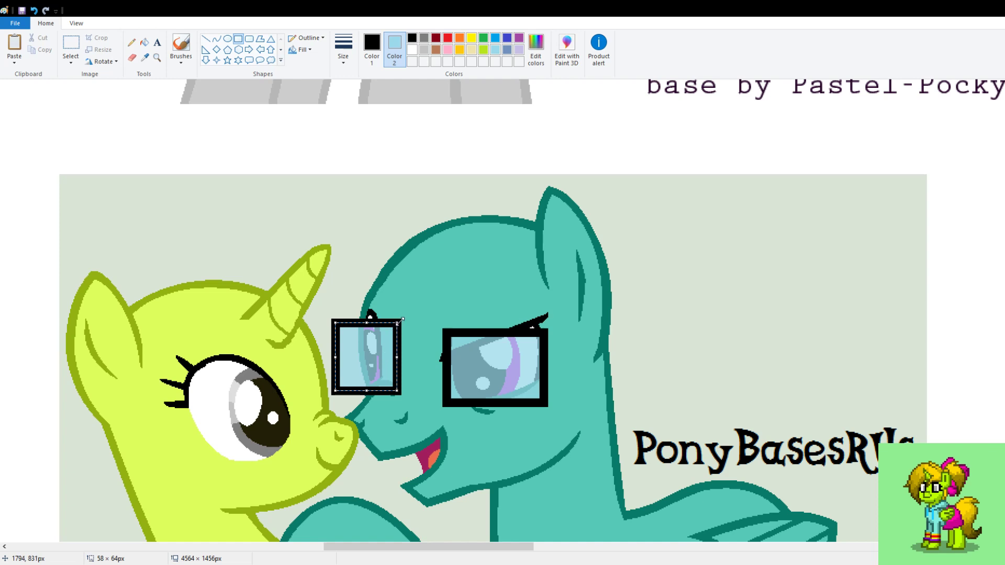
{"action": "left_click", "coordinate": [527, 258]}
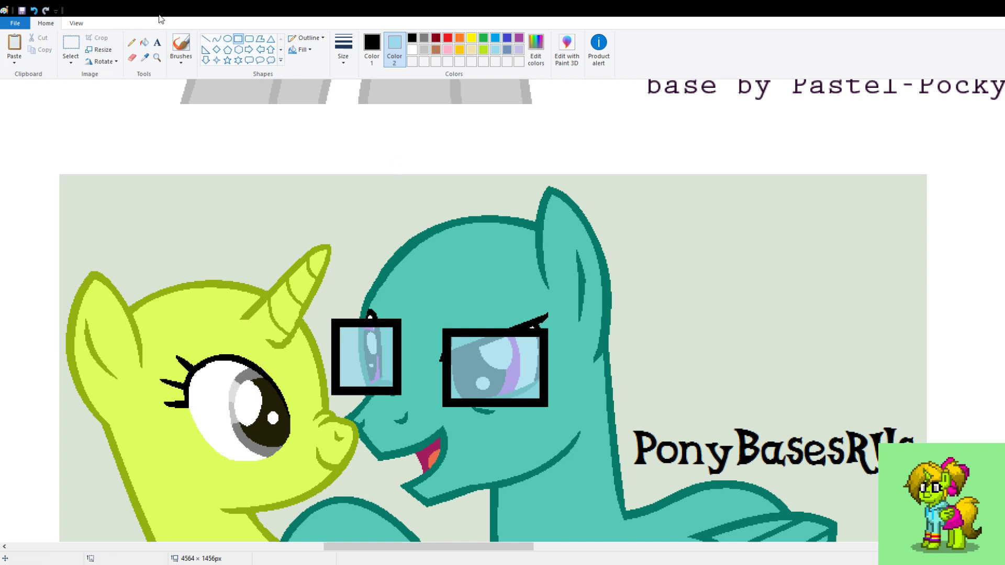
{"action": "left_click", "coordinate": [205, 39]}
{"action": "mouse_move", "coordinate": [393, 359]}
{"action": "left_mouse_down"}
{"action": "mouse_move", "coordinate": [443, 361]}
{"action": "mouse_move", "coordinate": [397, 362]}
{"action": "left_mouse_up"}
{"action": "left_click", "coordinate": [430, 291]}
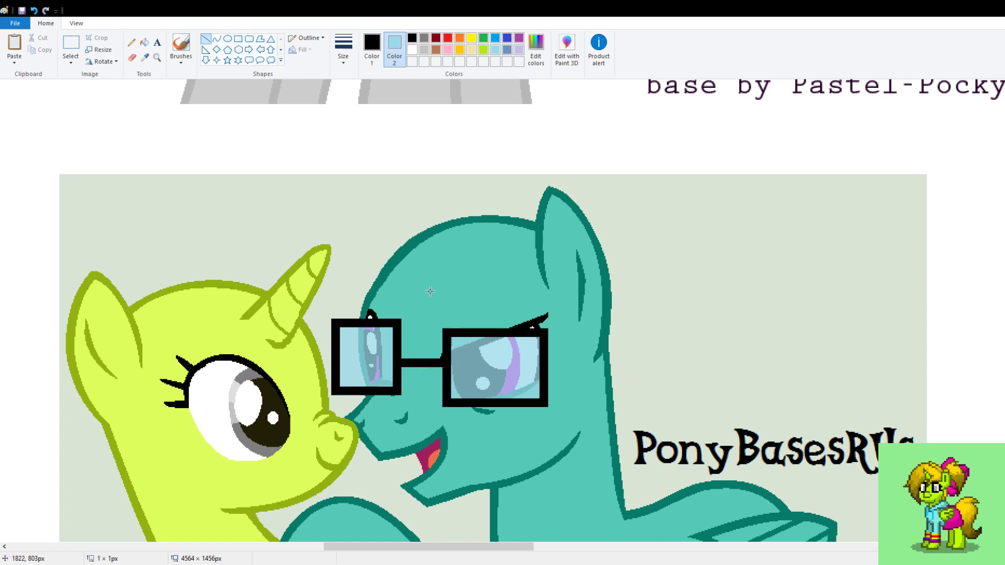
Step: Set the reference teal pony's dark green mane outline as primary color and its teal mane fill as secondary color
{"action": "scroll", "coordinate": [429, 291], "scroll_direction": "down", "scroll_amount": 2}
{"action": "scroll", "coordinate": [430, 292], "scroll_direction": "down", "scroll_amount": 4}
{"action": "scroll", "coordinate": [429, 292], "scroll_direction": "up", "scroll_amount": 4}
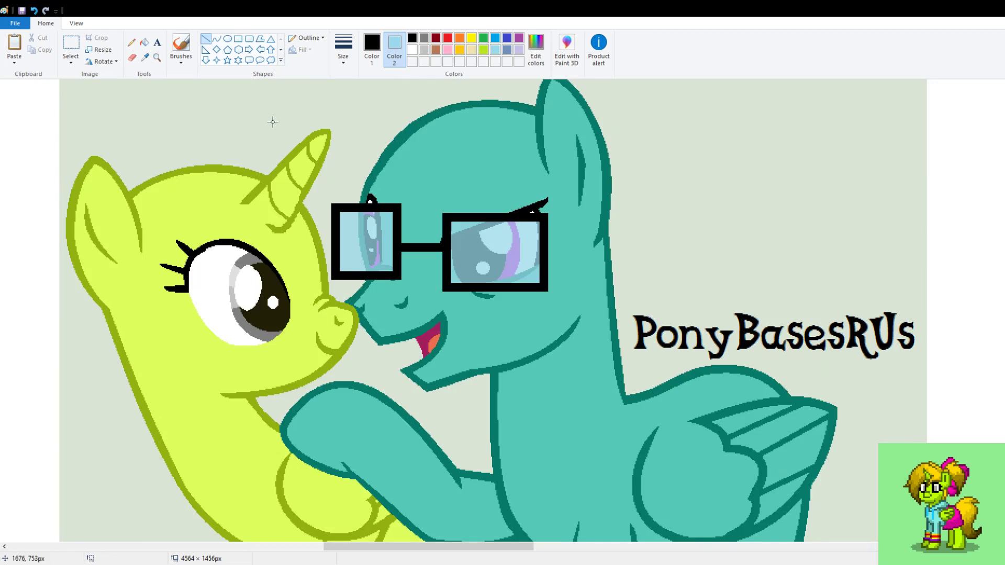
{"action": "left_click_drag", "start_coordinate": [435, 548], "coordinate": [919, 548]}
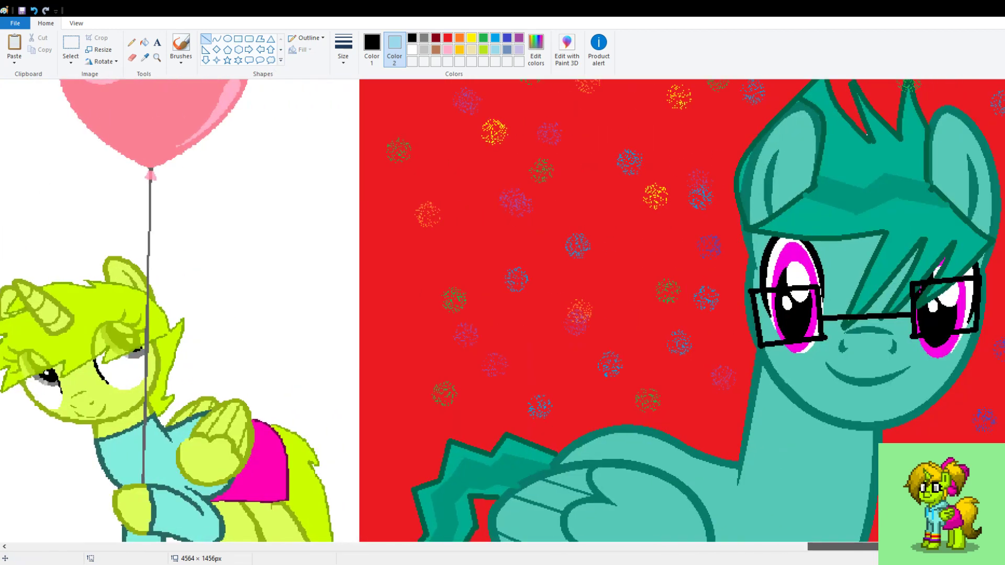
{"action": "left_click", "coordinate": [145, 57]}
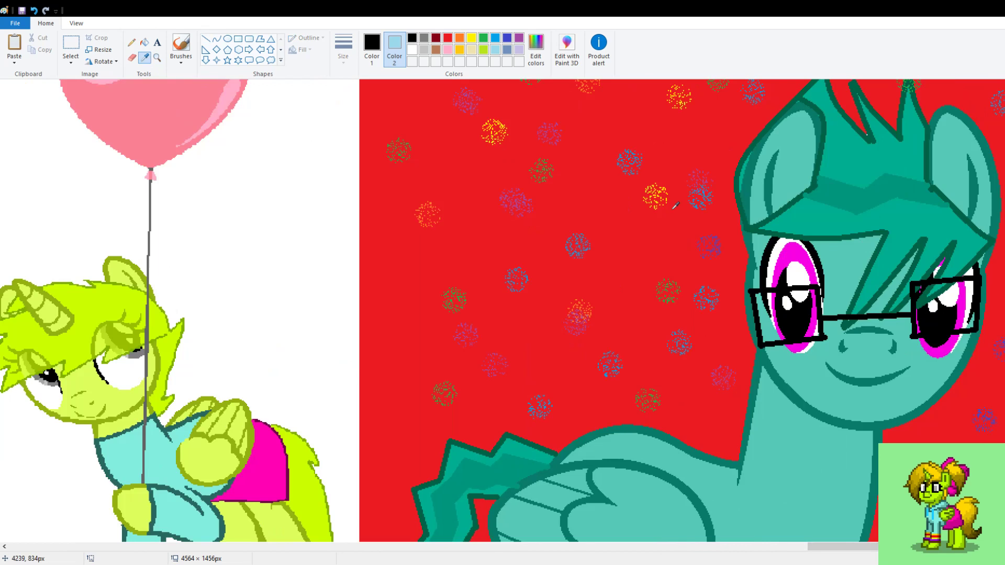
{"action": "left_click", "coordinate": [754, 225]}
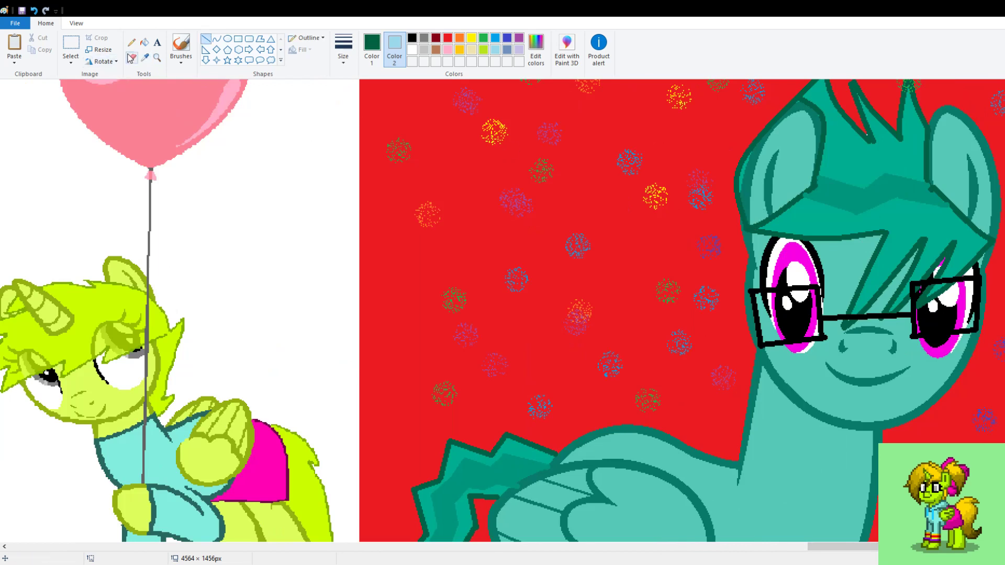
{"action": "right_click", "coordinate": [814, 219]}
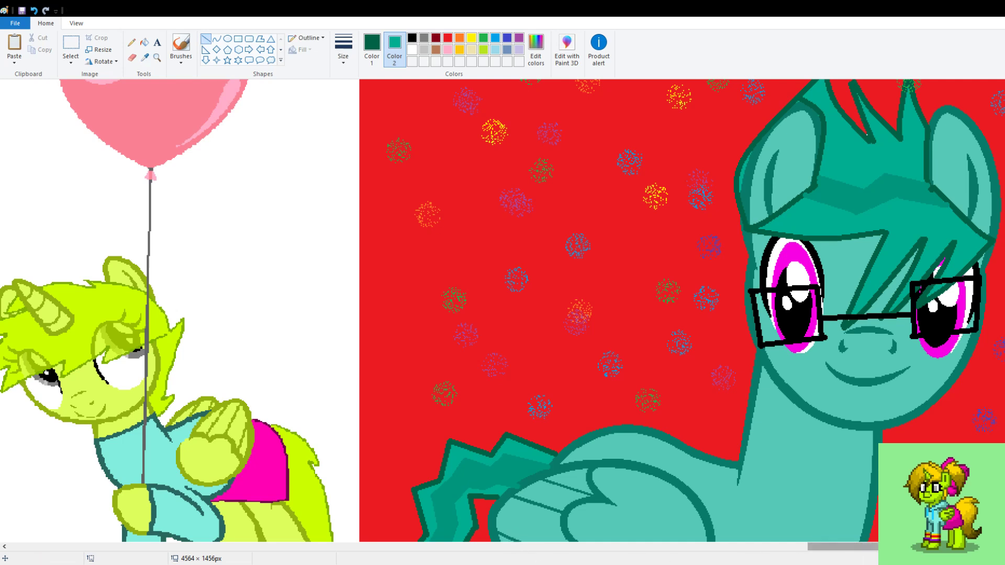
Step: Return to the teal base pony with the glasses and ready the Pencil tool in dark green
{"action": "mouse_move", "coordinate": [881, 547]}
{"action": "left_mouse_down"}
{"action": "mouse_move", "coordinate": [531, 546]}
{"action": "mouse_move", "coordinate": [395, 532]}
{"action": "mouse_move", "coordinate": [411, 533]}
{"action": "left_mouse_up"}
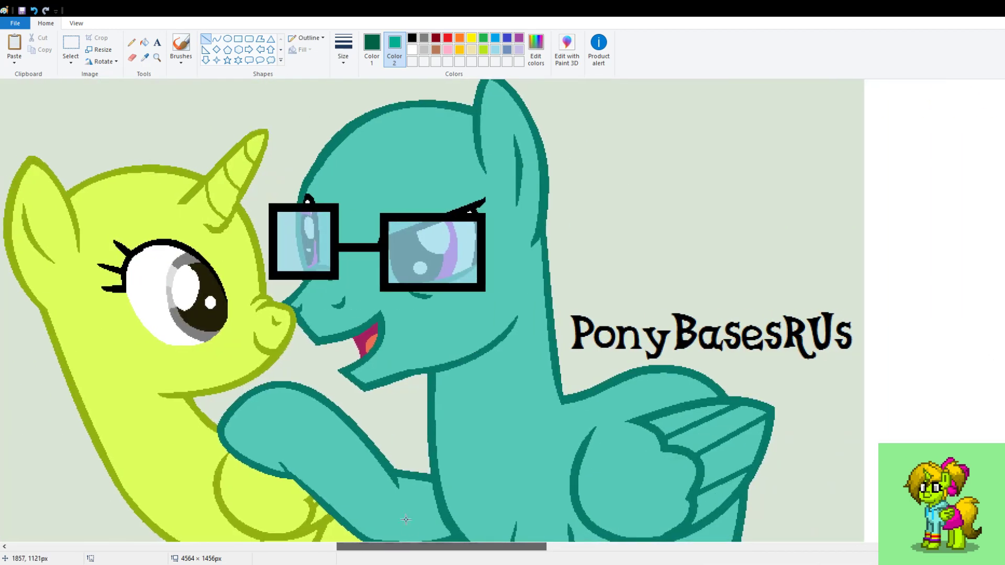
{"action": "left_click", "coordinate": [130, 45]}
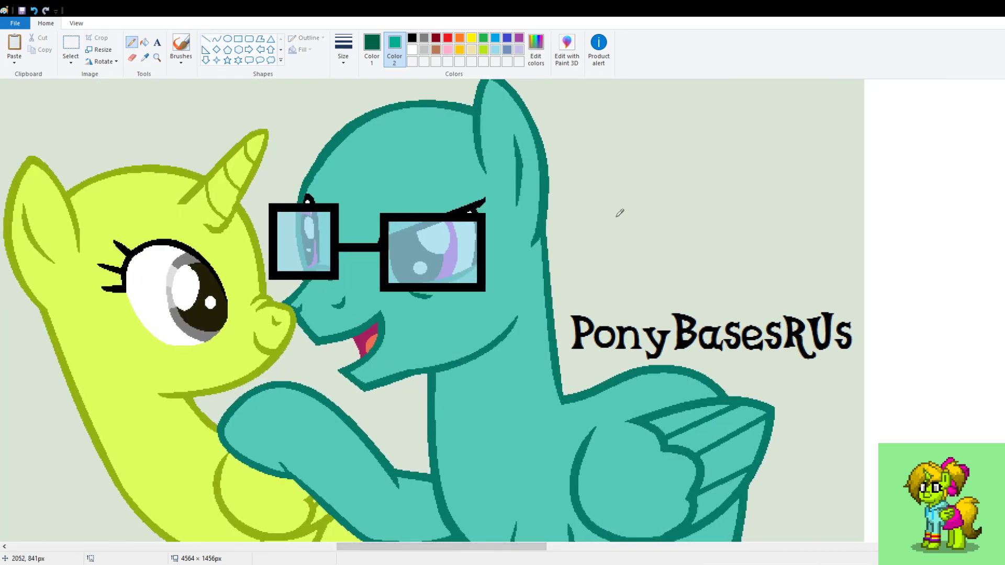
{"action": "mouse_move", "coordinate": [556, 307]}
{"action": "left_mouse_down"}
{"action": "mouse_move", "coordinate": [636, 211]}
{"action": "mouse_move", "coordinate": [574, 231]}
{"action": "mouse_move", "coordinate": [594, 195]}
{"action": "mouse_move", "coordinate": [602, 139]}
{"action": "mouse_move", "coordinate": [573, 168]}
{"action": "left_mouse_up"}
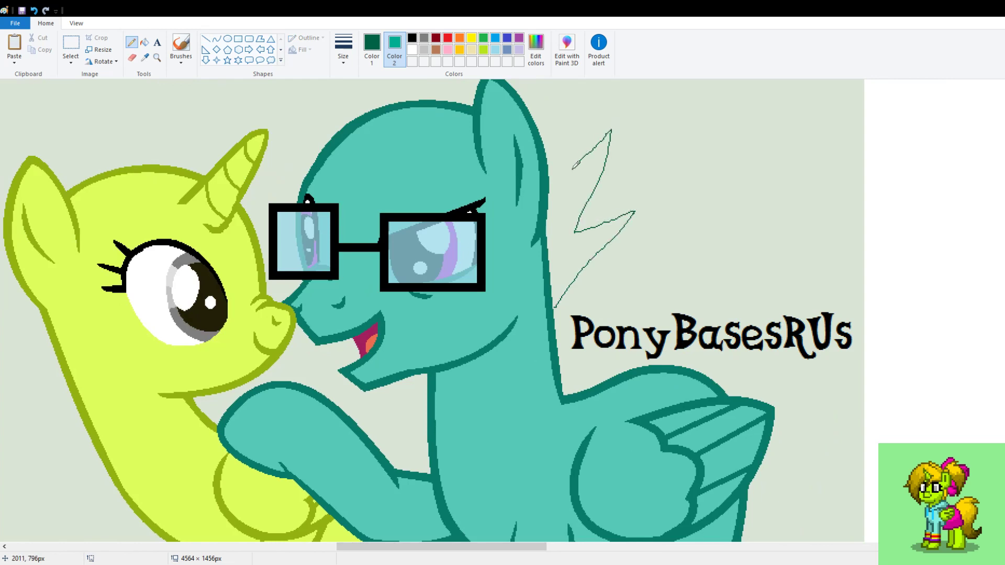
{"action": "scroll", "coordinate": [574, 170], "scroll_direction": "up", "scroll_amount": 2}
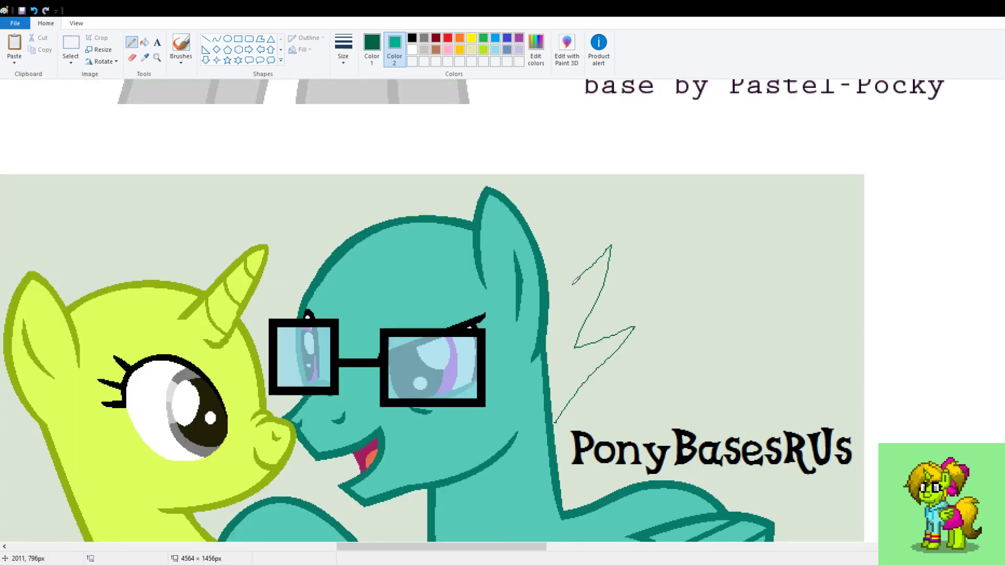
{"action": "mouse_move", "coordinate": [574, 283]}
{"action": "left_mouse_down"}
{"action": "mouse_move", "coordinate": [580, 227]}
{"action": "mouse_move", "coordinate": [563, 254]}
{"action": "left_mouse_up"}
{"action": "left_click", "coordinate": [33, 10]}
{"action": "scroll", "coordinate": [372, 188], "scroll_direction": "down", "scroll_amount": 2}
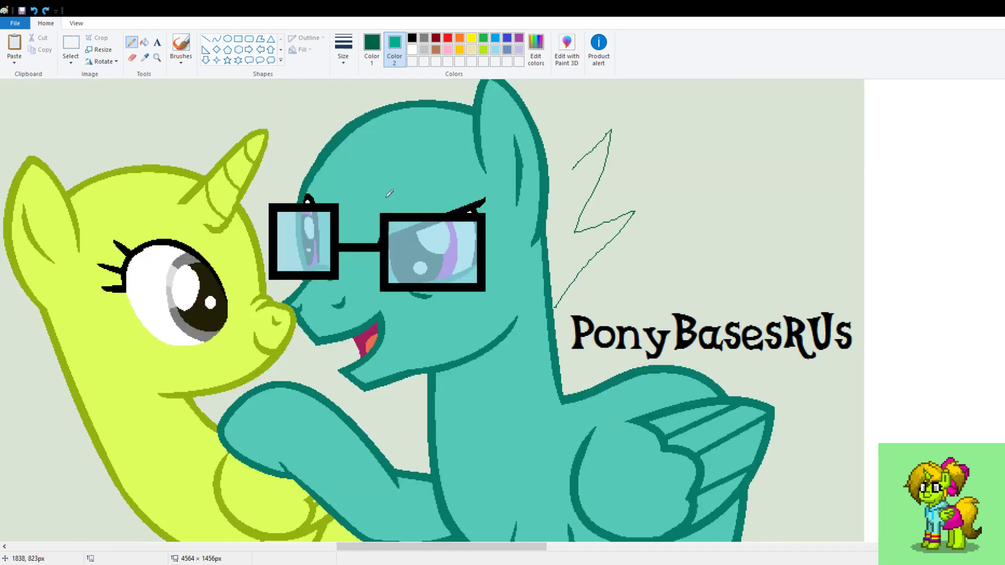
{"action": "left_click", "coordinate": [34, 10]}
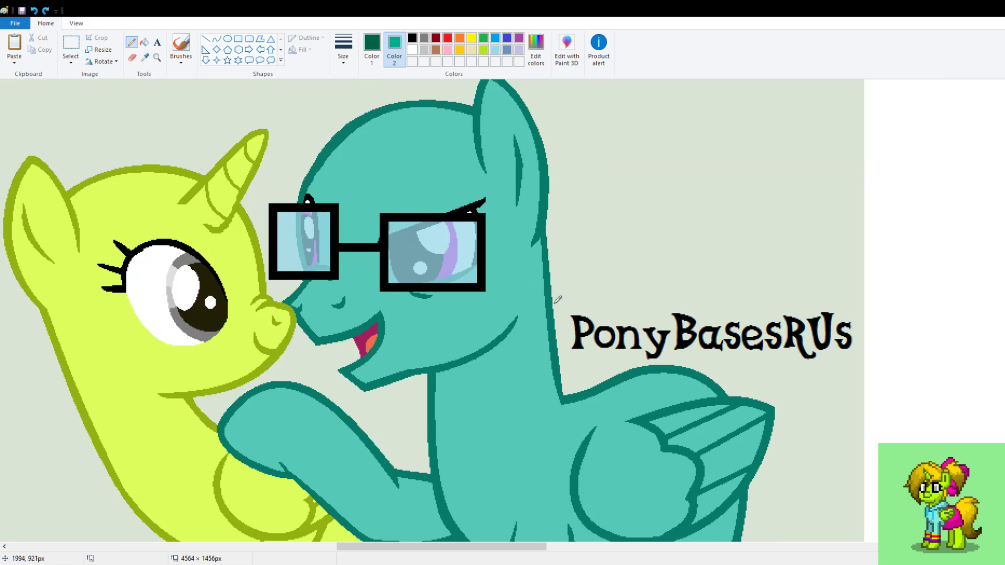
Step: Sketch a thin dark green zigzag guide with three mane spikes behind the teal base pony's neck and ear
{"action": "mouse_move", "coordinate": [554, 304]}
{"action": "left_mouse_down"}
{"action": "mouse_move", "coordinate": [604, 200]}
{"action": "mouse_move", "coordinate": [577, 221]}
{"action": "mouse_move", "coordinate": [589, 155]}
{"action": "mouse_move", "coordinate": [557, 195]}
{"action": "mouse_move", "coordinate": [577, 106]}
{"action": "mouse_move", "coordinate": [551, 127]}
{"action": "left_mouse_up"}
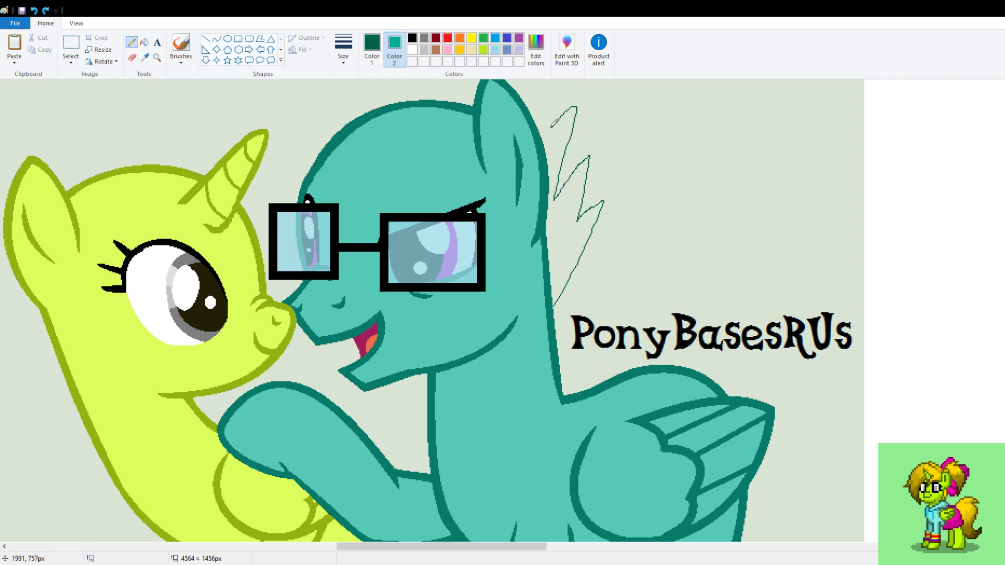
{"action": "scroll", "coordinate": [550, 127], "scroll_direction": "up", "scroll_amount": 2}
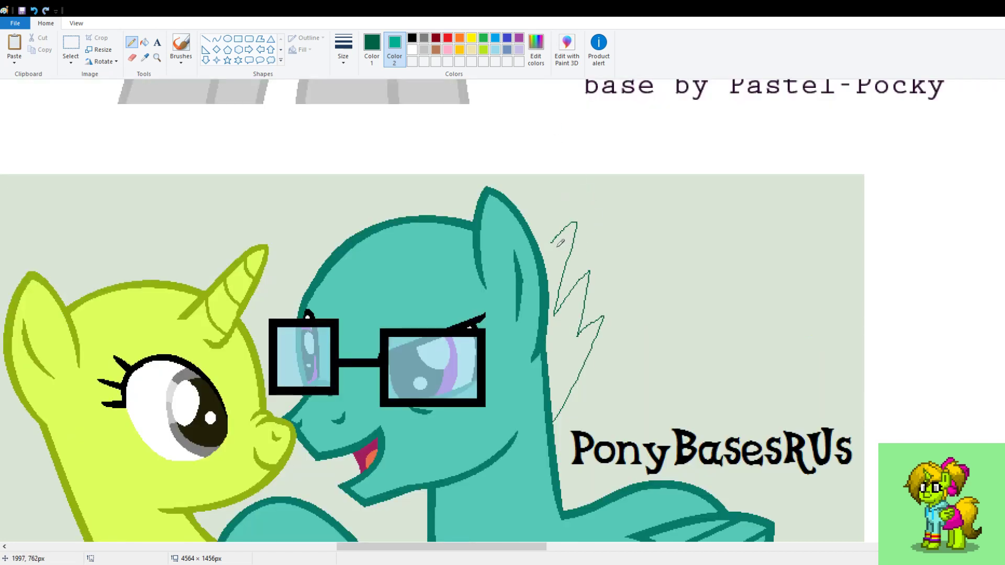
{"action": "mouse_move", "coordinate": [550, 242]}
{"action": "left_mouse_down"}
{"action": "mouse_move", "coordinate": [542, 223]}
{"action": "mouse_move", "coordinate": [494, 211]}
{"action": "mouse_move", "coordinate": [310, 216]}
{"action": "mouse_move", "coordinate": [278, 242]}
{"action": "mouse_move", "coordinate": [258, 298]}
{"action": "mouse_move", "coordinate": [320, 281]}
{"action": "left_mouse_up"}
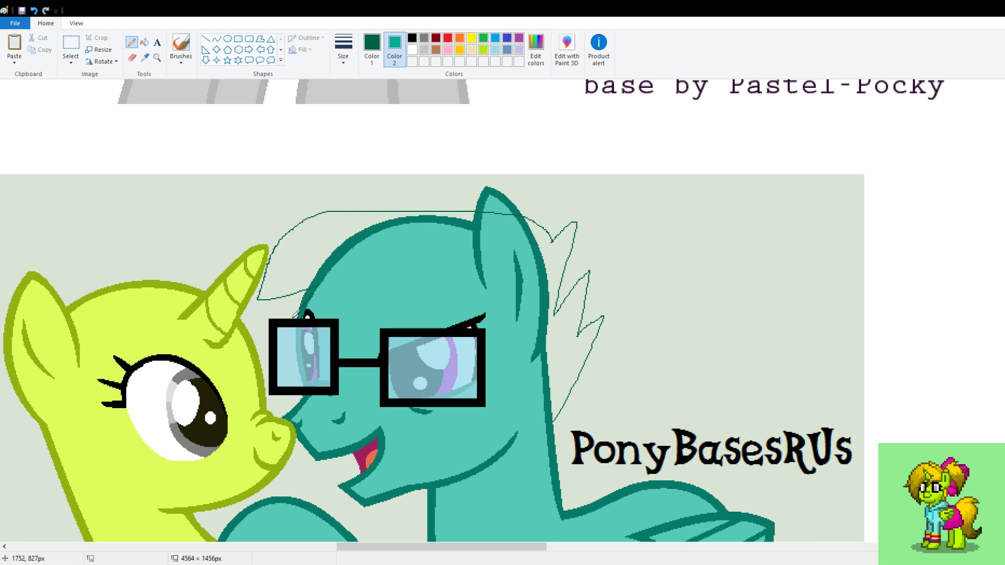
{"action": "left_click", "coordinate": [33, 10]}
{"action": "scroll", "coordinate": [314, 133], "scroll_direction": "down", "scroll_amount": 2}
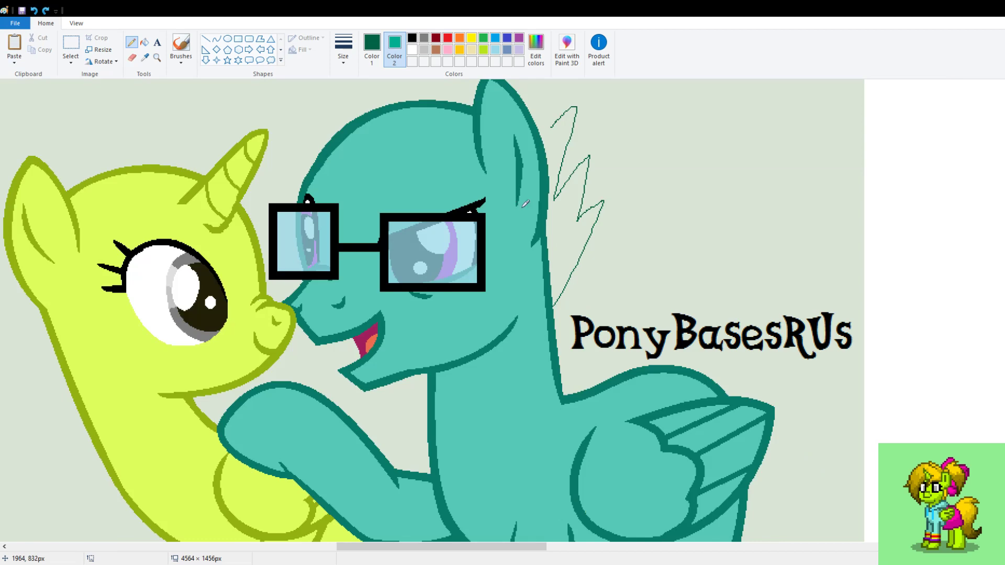
{"action": "scroll", "coordinate": [526, 215], "scroll_direction": "down", "scroll_amount": 2}
{"action": "scroll", "coordinate": [531, 199], "scroll_direction": "up", "scroll_amount": 3}
{"action": "scroll", "coordinate": [544, 246], "scroll_direction": "down", "scroll_amount": 1}
{"action": "mouse_move", "coordinate": [550, 192]}
{"action": "left_mouse_down"}
{"action": "mouse_move", "coordinate": [478, 221]}
{"action": "mouse_move", "coordinate": [493, 193]}
{"action": "mouse_move", "coordinate": [377, 230]}
{"action": "mouse_move", "coordinate": [394, 191]}
{"action": "mouse_move", "coordinate": [302, 222]}
{"action": "mouse_move", "coordinate": [323, 186]}
{"action": "mouse_move", "coordinate": [283, 200]}
{"action": "mouse_move", "coordinate": [324, 125]}
{"action": "mouse_move", "coordinate": [279, 127]}
{"action": "mouse_move", "coordinate": [348, 91]}
{"action": "left_mouse_up"}
{"action": "scroll", "coordinate": [353, 126], "scroll_direction": "up", "scroll_amount": 2}
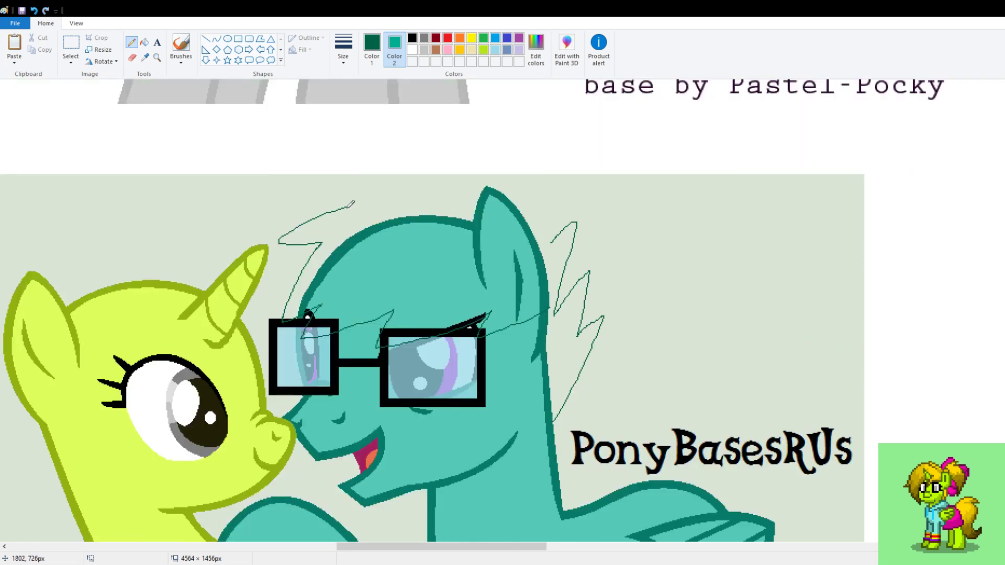
{"action": "mouse_move", "coordinate": [350, 202]}
{"action": "left_mouse_down"}
{"action": "mouse_move", "coordinate": [334, 186]}
{"action": "mouse_move", "coordinate": [415, 201]}
{"action": "left_mouse_up"}
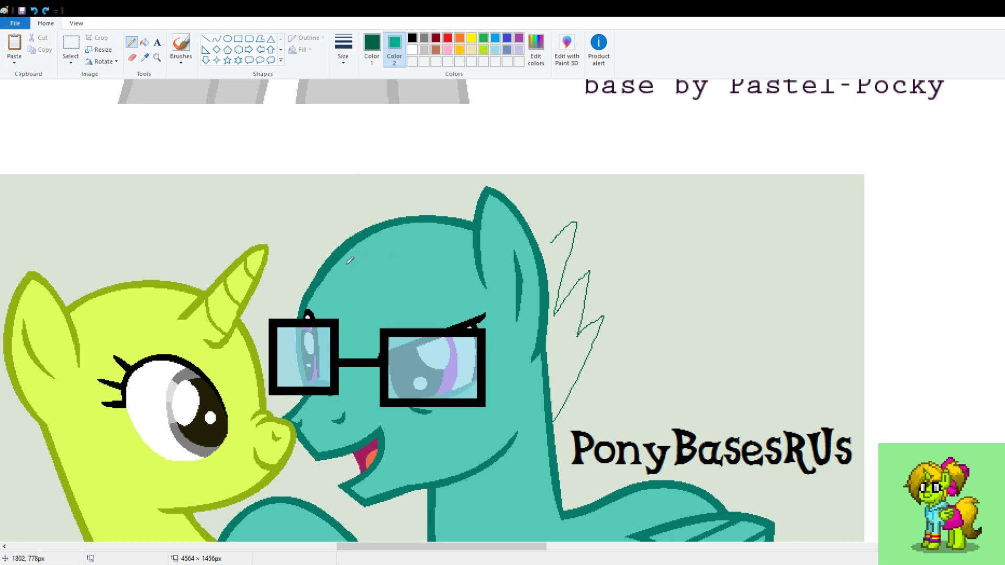
Step: Sketch a thin guide for the jagged fringe across the glasses and the mane's spiky front edge up to the ear
{"action": "mouse_move", "coordinate": [558, 316]}
{"action": "left_mouse_down"}
{"action": "mouse_move", "coordinate": [495, 355]}
{"action": "mouse_move", "coordinate": [451, 361]}
{"action": "mouse_move", "coordinate": [464, 320]}
{"action": "mouse_move", "coordinate": [333, 350]}
{"action": "mouse_move", "coordinate": [374, 306]}
{"action": "mouse_move", "coordinate": [269, 326]}
{"action": "mouse_move", "coordinate": [304, 266]}
{"action": "mouse_move", "coordinate": [282, 262]}
{"action": "mouse_move", "coordinate": [349, 203]}
{"action": "mouse_move", "coordinate": [328, 186]}
{"action": "mouse_move", "coordinate": [390, 184]}
{"action": "mouse_move", "coordinate": [465, 207]}
{"action": "left_mouse_up"}
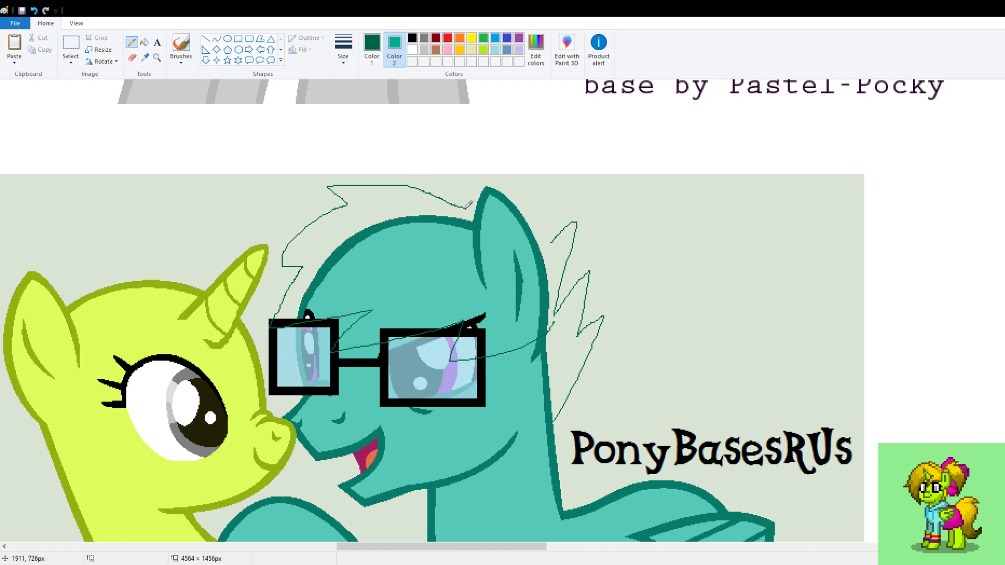
{"action": "mouse_move", "coordinate": [467, 205]}
{"action": "left_mouse_down"}
{"action": "mouse_move", "coordinate": [456, 197]}
{"action": "mouse_move", "coordinate": [544, 218]}
{"action": "left_mouse_up"}
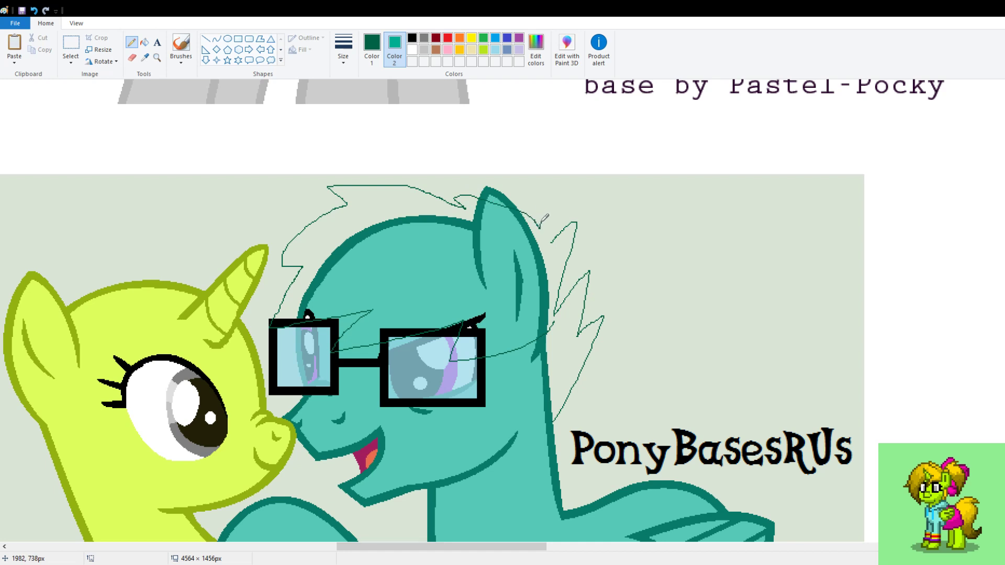
{"action": "left_click", "coordinate": [34, 10]}
{"action": "scroll", "coordinate": [467, 188], "scroll_direction": "down", "scroll_amount": 1}
{"action": "scroll", "coordinate": [491, 167], "scroll_direction": "up", "scroll_amount": 1}
{"action": "mouse_move", "coordinate": [466, 207]}
{"action": "left_mouse_down"}
{"action": "mouse_move", "coordinate": [454, 192]}
{"action": "mouse_move", "coordinate": [478, 194]}
{"action": "left_mouse_up"}
{"action": "left_click", "coordinate": [33, 10]}
{"action": "mouse_move", "coordinate": [466, 207]}
{"action": "left_mouse_down"}
{"action": "mouse_move", "coordinate": [448, 189]}
{"action": "mouse_move", "coordinate": [481, 200]}
{"action": "mouse_move", "coordinate": [474, 179]}
{"action": "mouse_move", "coordinate": [535, 222]}
{"action": "left_mouse_up"}
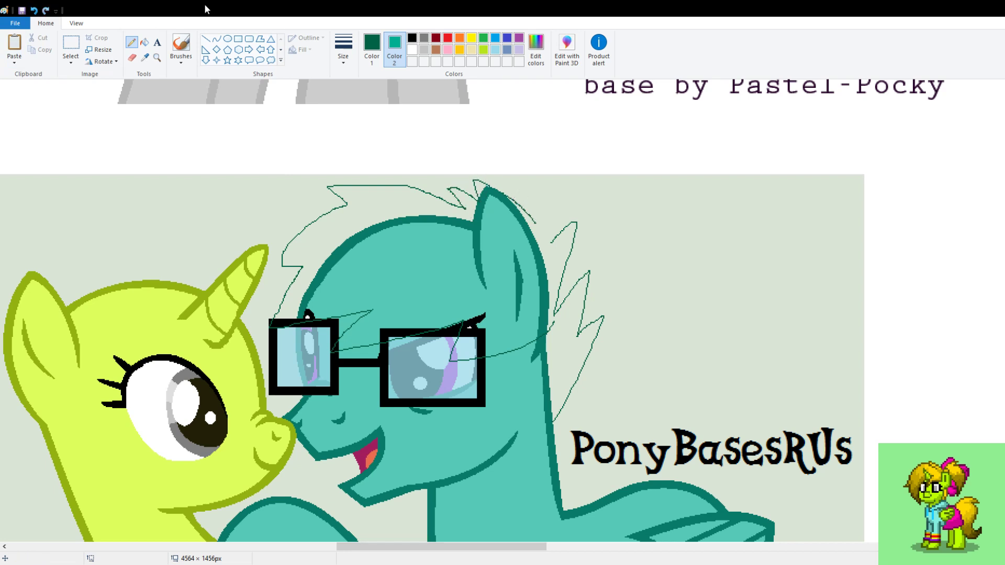
{"action": "left_click", "coordinate": [34, 10]}
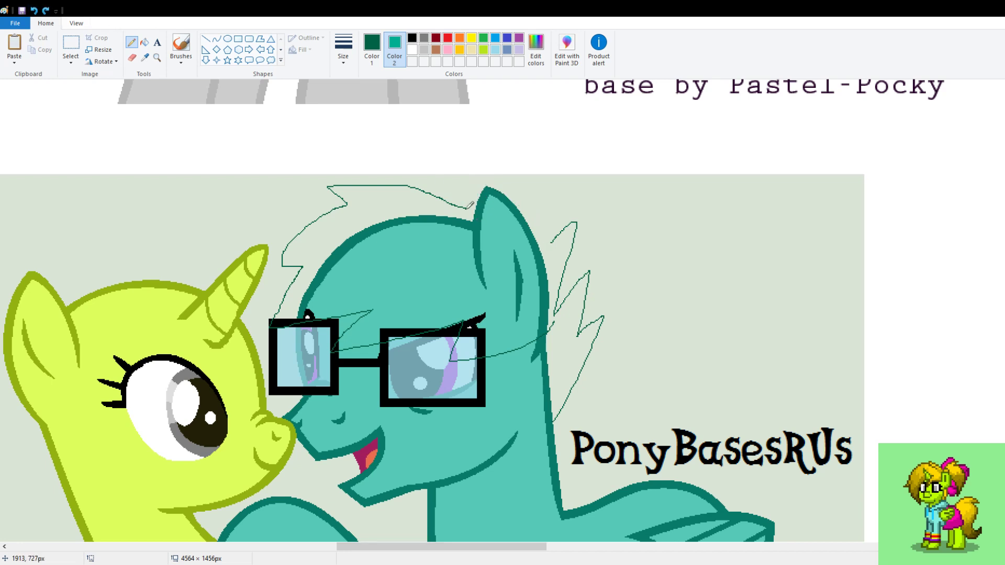
Step: Complete the thin mane guide with small spikes across the ear, joining the crown to the spikes behind the neck
{"action": "mouse_move", "coordinate": [466, 205]}
{"action": "left_mouse_down"}
{"action": "mouse_move", "coordinate": [477, 199]}
{"action": "mouse_move", "coordinate": [522, 226]}
{"action": "mouse_move", "coordinate": [517, 195]}
{"action": "mouse_move", "coordinate": [553, 242]}
{"action": "left_mouse_up"}
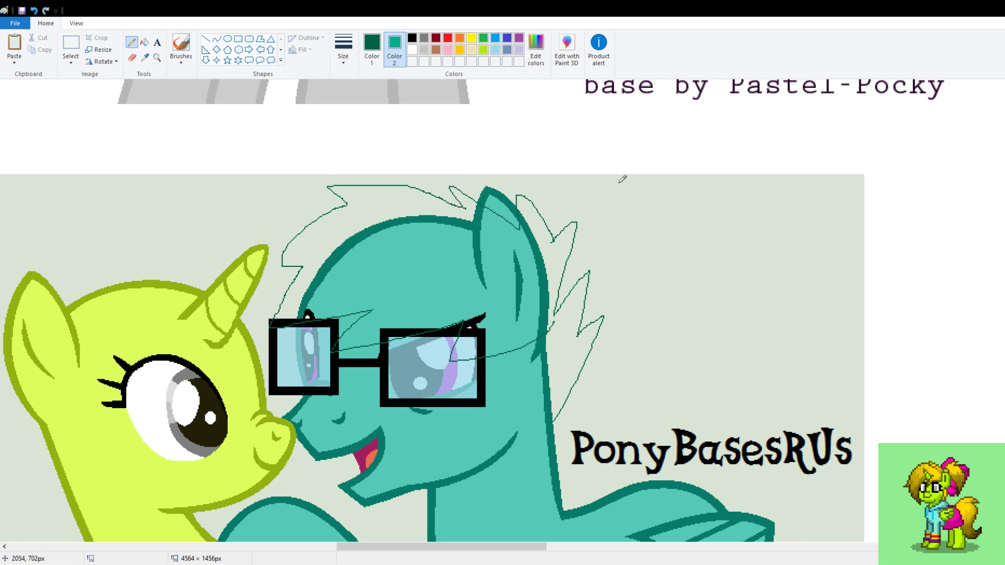
{"action": "scroll", "coordinate": [622, 179], "scroll_direction": "down", "scroll_amount": 2}
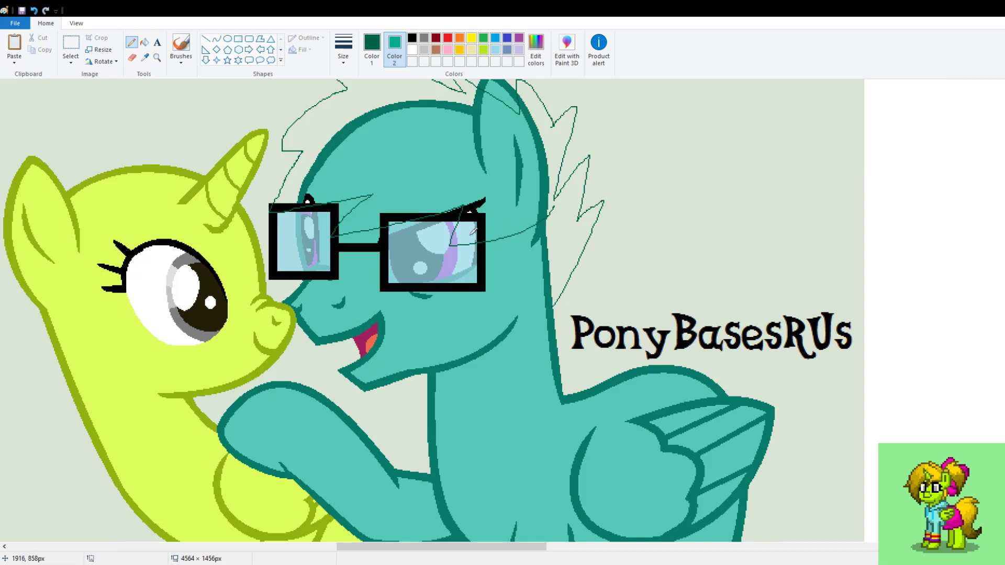
{"action": "scroll", "coordinate": [560, 300], "scroll_direction": "down", "scroll_amount": 4}
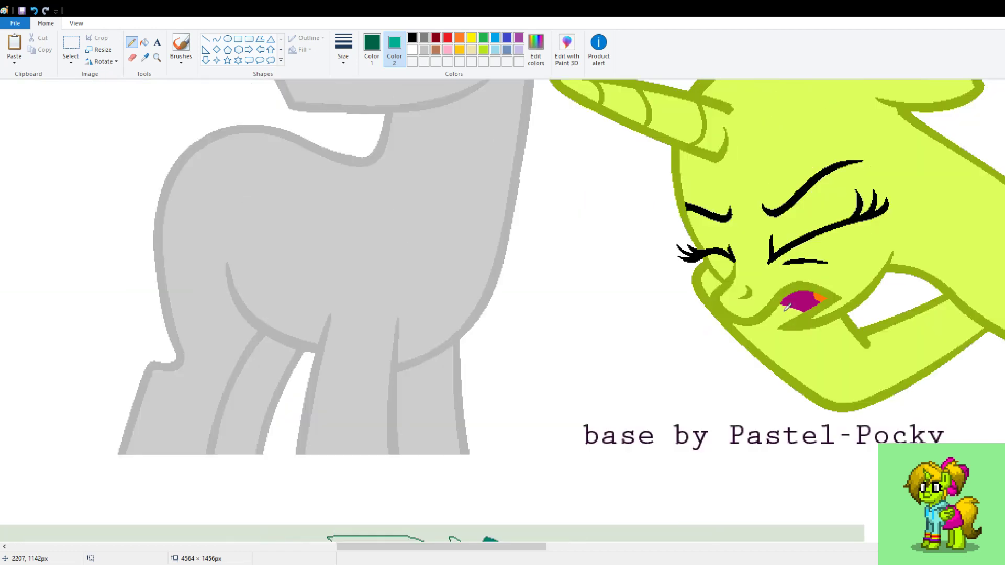
{"action": "scroll", "coordinate": [785, 309], "scroll_direction": "down", "scroll_amount": 5}
{"action": "scroll", "coordinate": [727, 292], "scroll_direction": "up", "scroll_amount": 2}
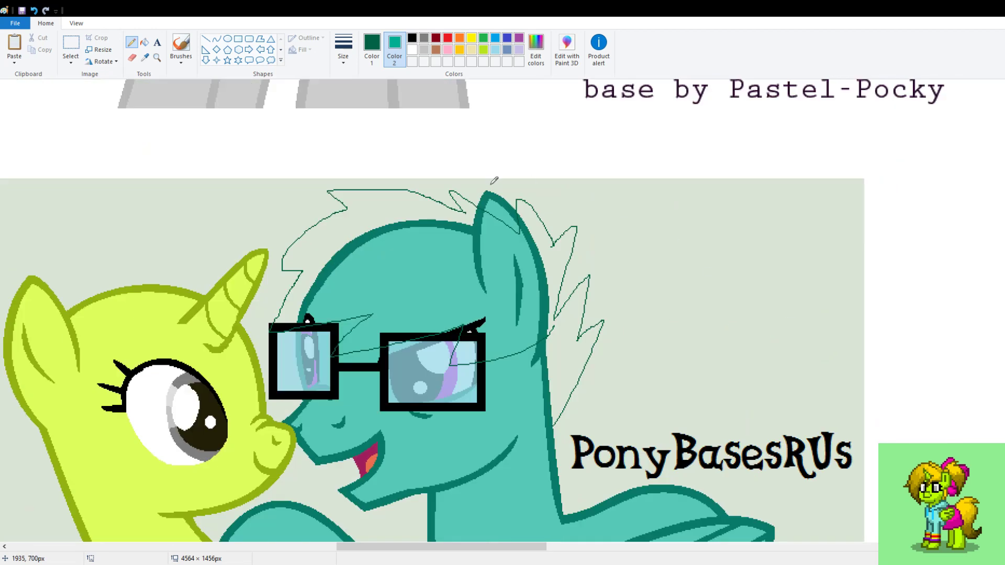
Step: Trace the three mane spikes behind the neck with thick dark green Curve strokes along the pencil guide
{"action": "left_click", "coordinate": [216, 39]}
{"action": "left_click_drag", "start_coordinate": [555, 427], "coordinate": [588, 333]}
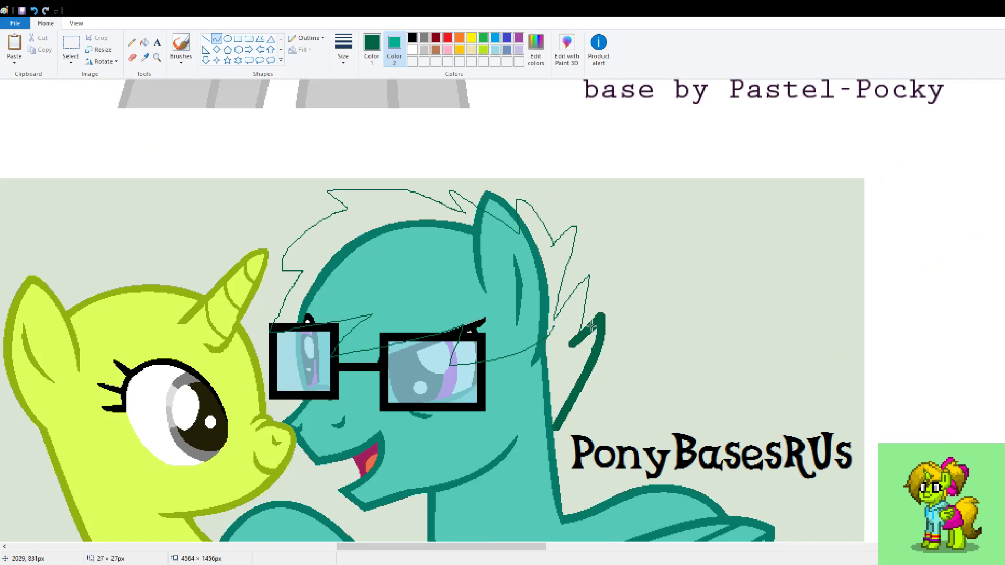
{"action": "left_click", "coordinate": [593, 324]}
{"action": "left_click_drag", "start_coordinate": [589, 279], "coordinate": [589, 279]}
{"action": "mouse_move", "coordinate": [574, 344]}
{"action": "left_mouse_down"}
{"action": "mouse_move", "coordinate": [589, 271]}
{"action": "mouse_move", "coordinate": [588, 296]}
{"action": "left_mouse_up"}
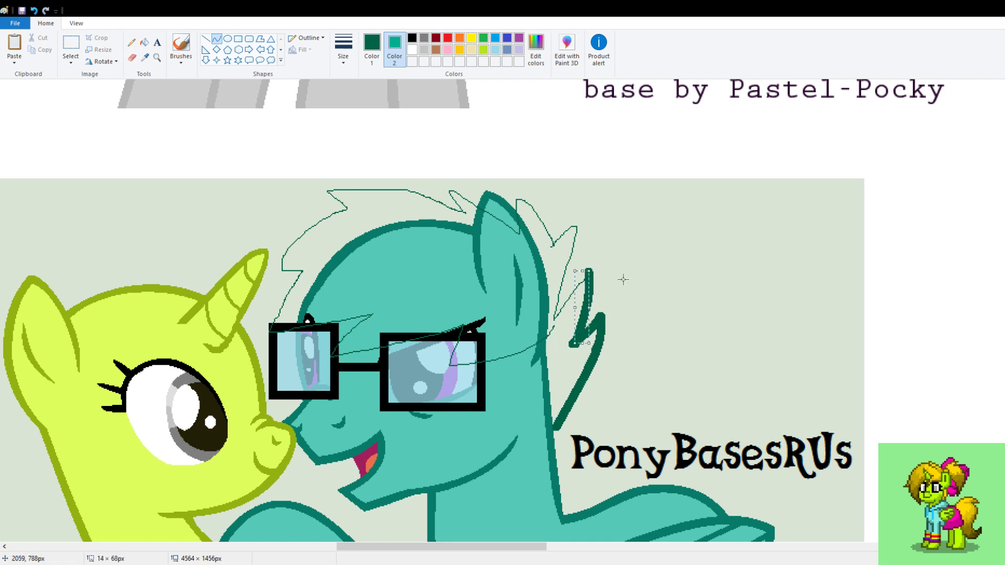
{"action": "left_click", "coordinate": [623, 279]}
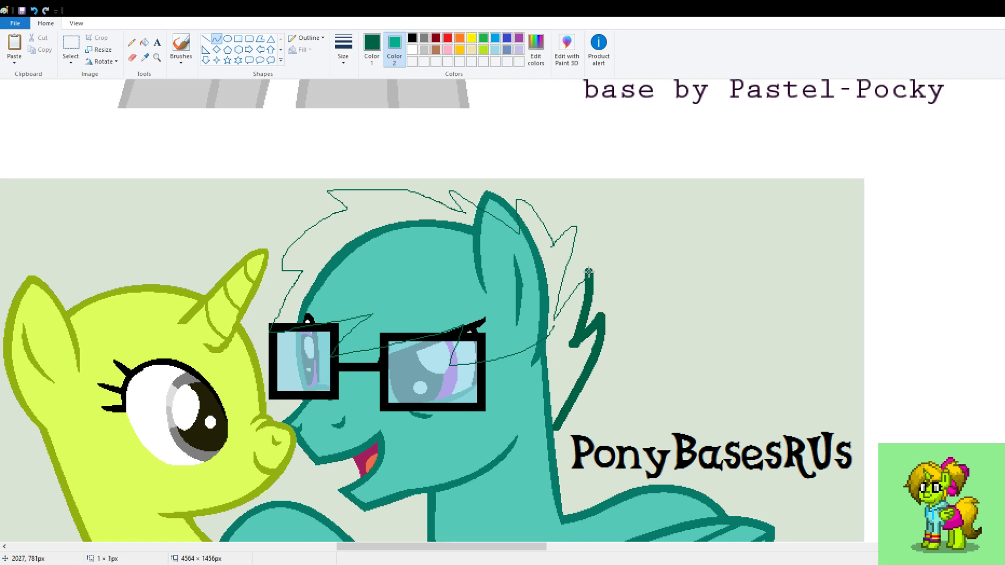
{"action": "mouse_move", "coordinate": [588, 272]}
{"action": "left_mouse_down"}
{"action": "mouse_move", "coordinate": [553, 319]}
{"action": "mouse_move", "coordinate": [576, 306]}
{"action": "mouse_move", "coordinate": [559, 234]}
{"action": "mouse_move", "coordinate": [581, 215]}
{"action": "mouse_move", "coordinate": [589, 245]}
{"action": "mouse_move", "coordinate": [570, 245]}
{"action": "left_mouse_up"}
{"action": "left_click", "coordinate": [617, 219]}
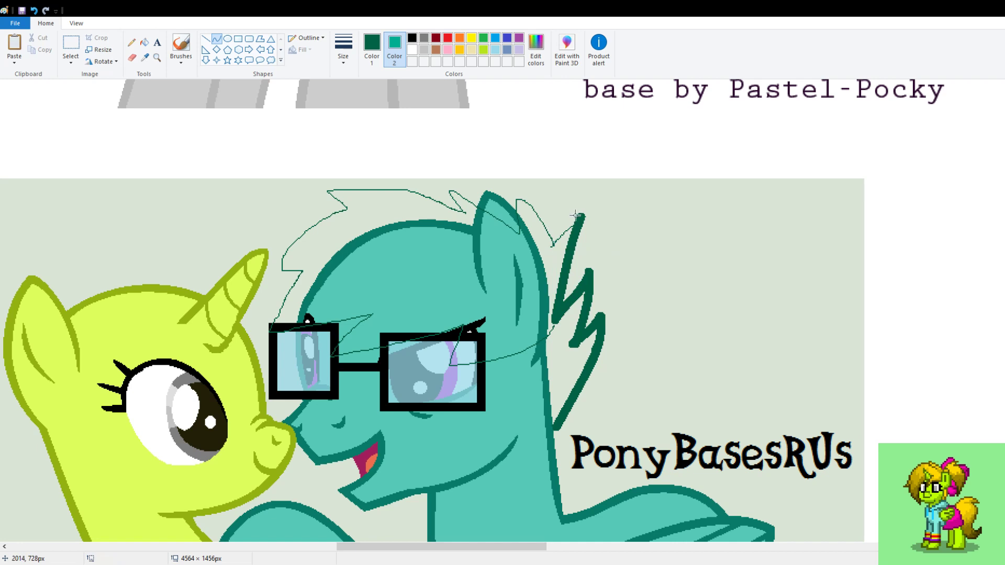
{"action": "left_click_drag", "start_coordinate": [577, 218], "coordinate": [543, 252]}
{"action": "left_click", "coordinate": [632, 212]}
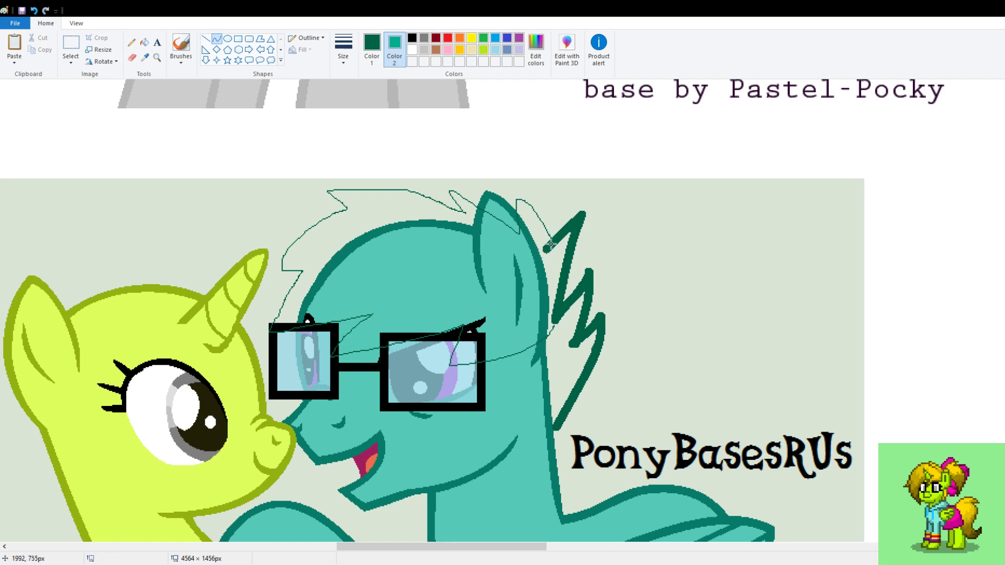
Step: Trace the mane spikes over the ear and the gently curved crown outline with thick dark green curves
{"action": "left_click_drag", "start_coordinate": [547, 247], "coordinate": [513, 188]}
{"action": "mouse_move", "coordinate": [540, 212]}
{"action": "left_mouse_down"}
{"action": "mouse_move", "coordinate": [517, 221]}
{"action": "mouse_move", "coordinate": [518, 234]}
{"action": "mouse_move", "coordinate": [523, 212]}
{"action": "mouse_move", "coordinate": [455, 202]}
{"action": "mouse_move", "coordinate": [448, 188]}
{"action": "mouse_move", "coordinate": [465, 218]}
{"action": "mouse_move", "coordinate": [321, 192]}
{"action": "left_mouse_up"}
{"action": "left_click", "coordinate": [586, 192]}
{"action": "left_click", "coordinate": [519, 213]}
{"action": "left_click", "coordinate": [583, 202]}
{"action": "left_click", "coordinate": [395, 214]}
{"action": "left_click", "coordinate": [401, 214]}
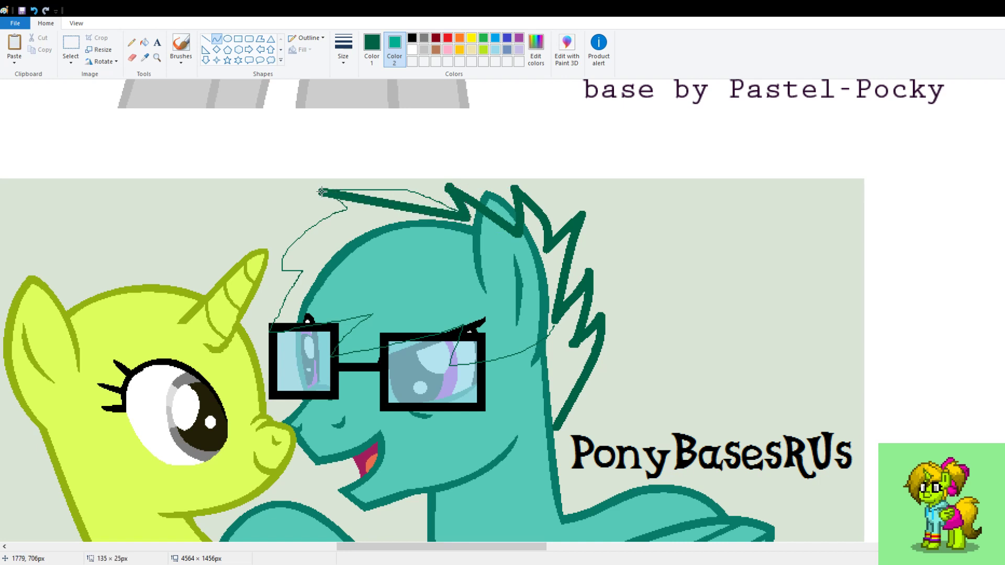
{"action": "left_click_drag", "start_coordinate": [410, 201], "coordinate": [425, 190]}
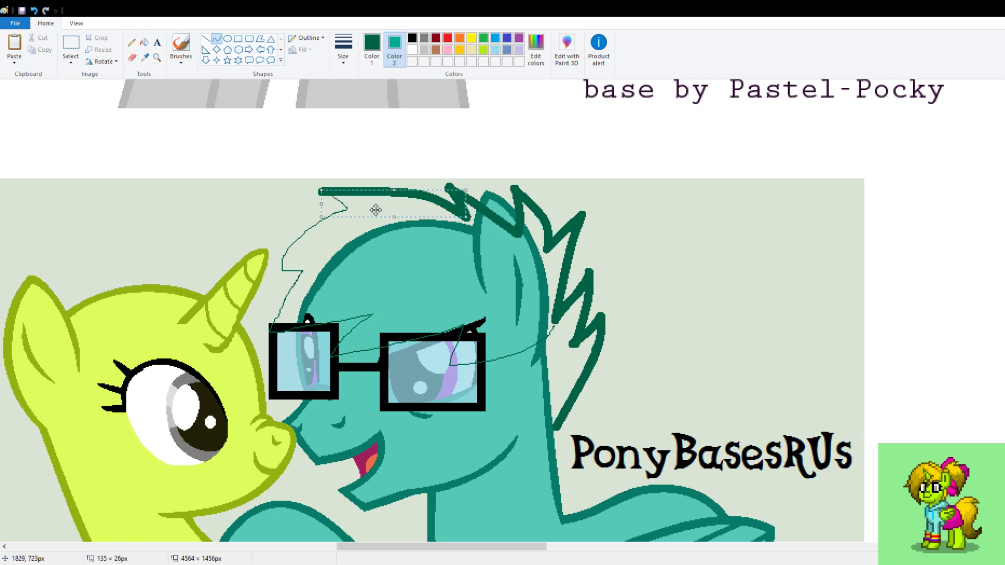
{"action": "left_click", "coordinate": [325, 230]}
Step: Trace the mane's front edge down past the forehead and the fringe's first edge above the far lens in thick dark green curves
{"action": "mouse_move", "coordinate": [327, 192]}
{"action": "left_mouse_down"}
{"action": "mouse_move", "coordinate": [350, 219]}
{"action": "mouse_move", "coordinate": [331, 219]}
{"action": "mouse_move", "coordinate": [282, 269]}
{"action": "left_mouse_up"}
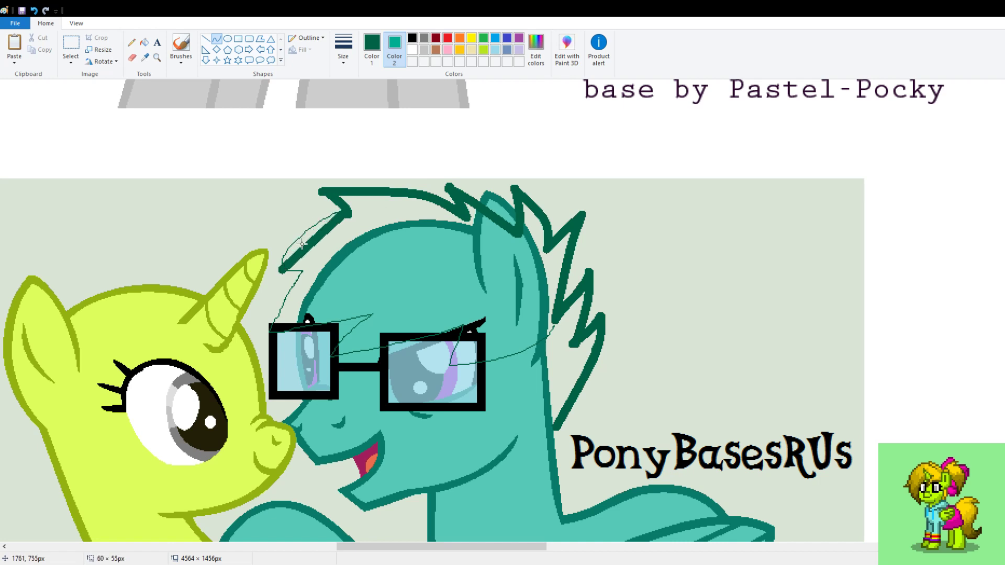
{"action": "mouse_move", "coordinate": [320, 227]}
{"action": "left_mouse_down"}
{"action": "mouse_move", "coordinate": [293, 229]}
{"action": "mouse_move", "coordinate": [314, 227]}
{"action": "left_mouse_up"}
{"action": "left_click", "coordinate": [314, 227]}
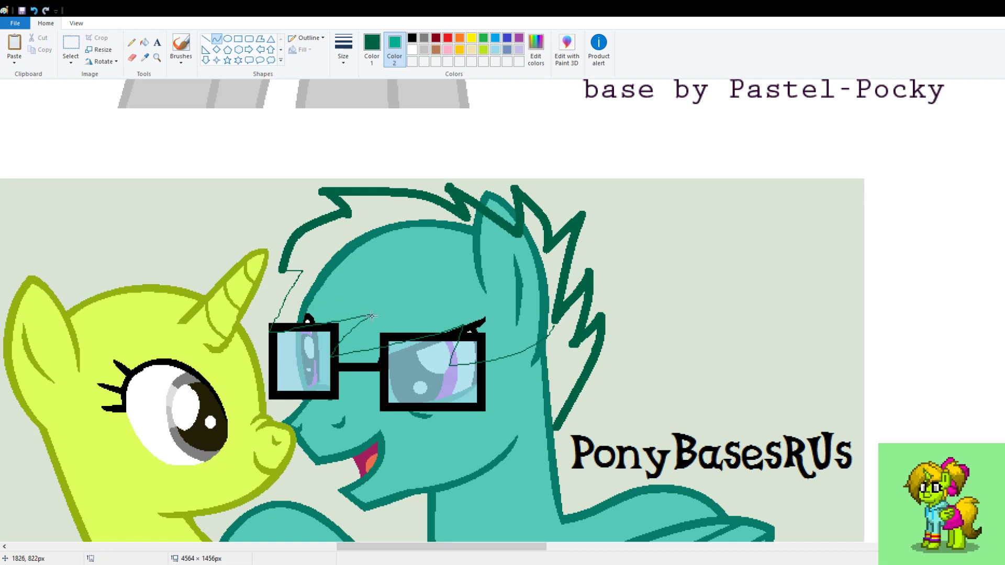
{"action": "mouse_move", "coordinate": [375, 313]}
{"action": "left_mouse_down"}
{"action": "mouse_move", "coordinate": [260, 330]}
{"action": "mouse_move", "coordinate": [265, 337]}
{"action": "mouse_move", "coordinate": [308, 260]}
{"action": "mouse_move", "coordinate": [338, 252]}
{"action": "left_mouse_up"}
{"action": "left_click_drag", "start_coordinate": [281, 272], "coordinate": [306, 270]}
{"action": "left_click", "coordinate": [427, 255]}
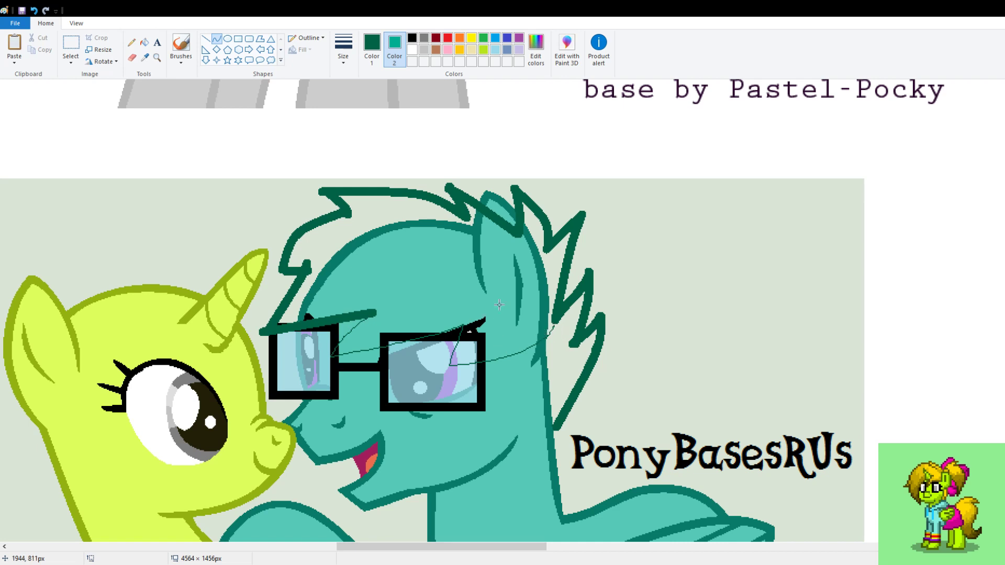
Step: Close the gap between the back of the neck and the mane spikes with a thin pencil line in the lighter mane green
{"action": "left_click", "coordinate": [145, 57]}
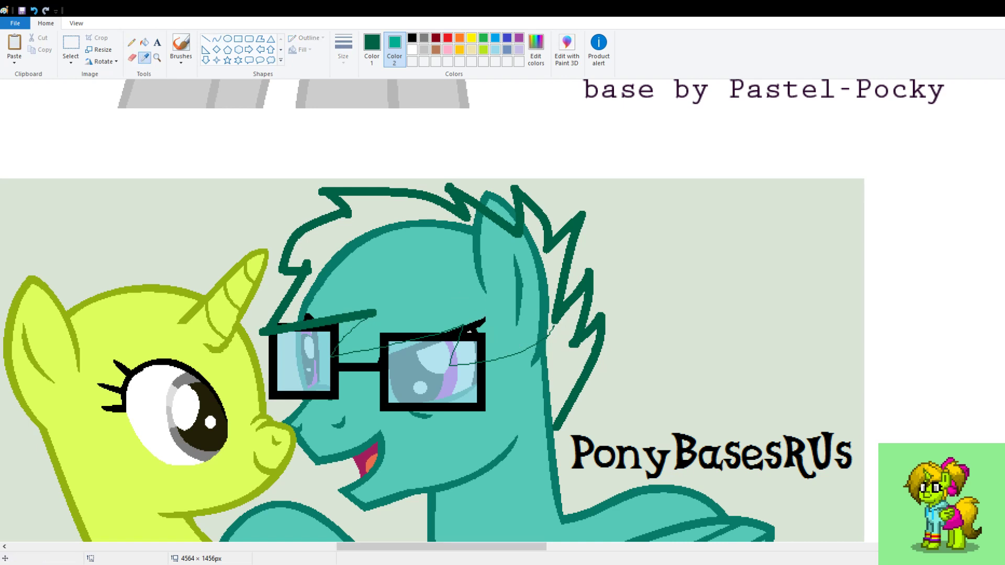
{"action": "scroll", "coordinate": [805, 395], "scroll_direction": "up", "scroll_amount": 1}
{"action": "scroll", "coordinate": [805, 395], "scroll_direction": "down", "scroll_amount": 3}
{"action": "left_click_drag", "start_coordinate": [377, 548], "coordinate": [404, 552]}
{"action": "scroll", "coordinate": [604, 174], "scroll_direction": "up", "scroll_amount": 2}
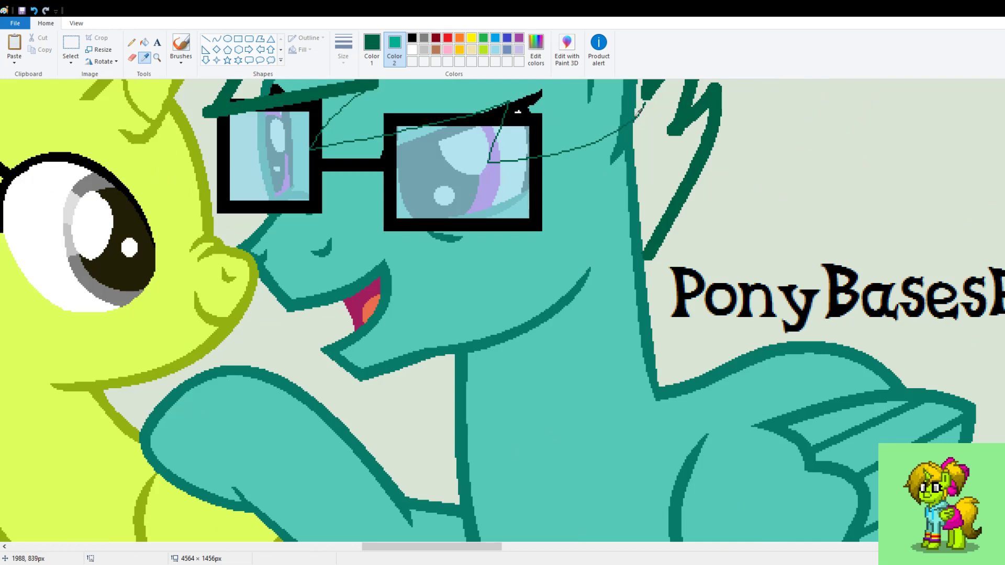
{"action": "left_click", "coordinate": [131, 42]}
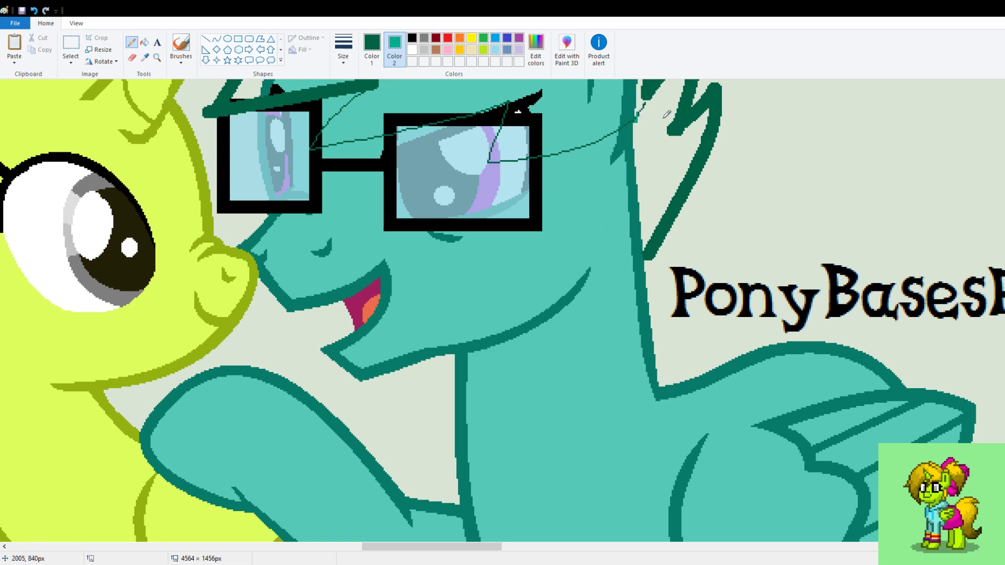
{"action": "left_click", "coordinate": [144, 41]}
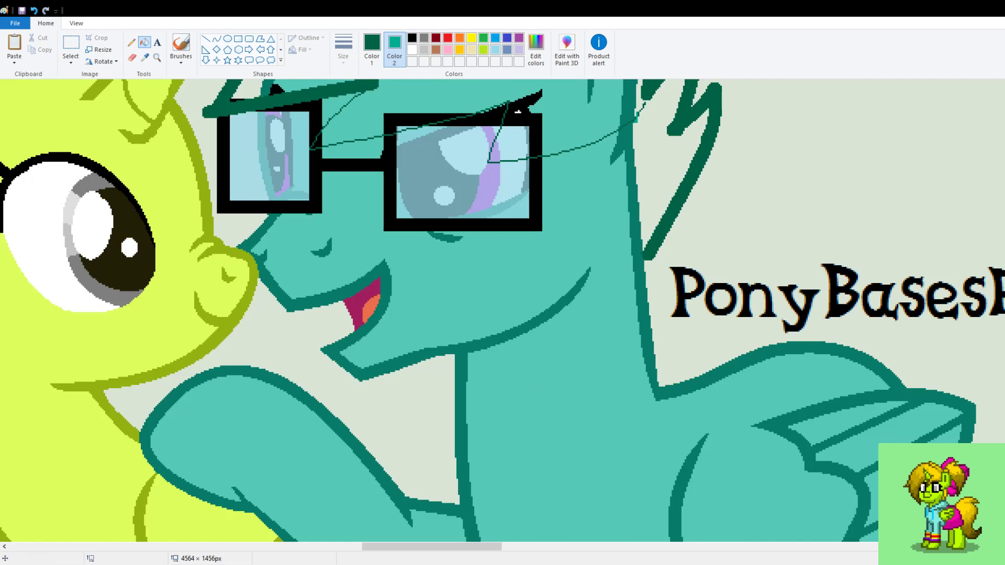
{"action": "key", "text": "ctrl+Page_Up"}
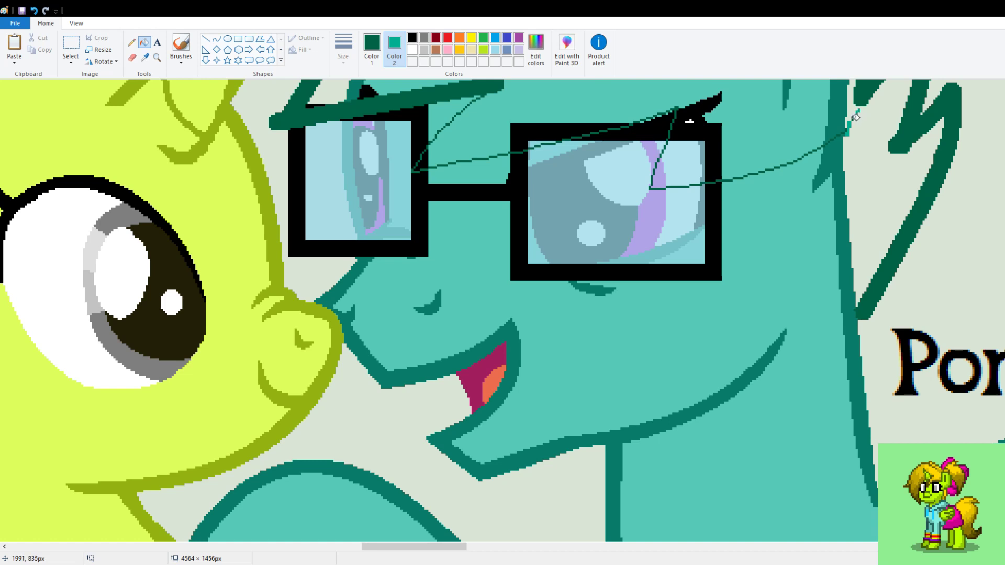
{"action": "left_click", "coordinate": [132, 42]}
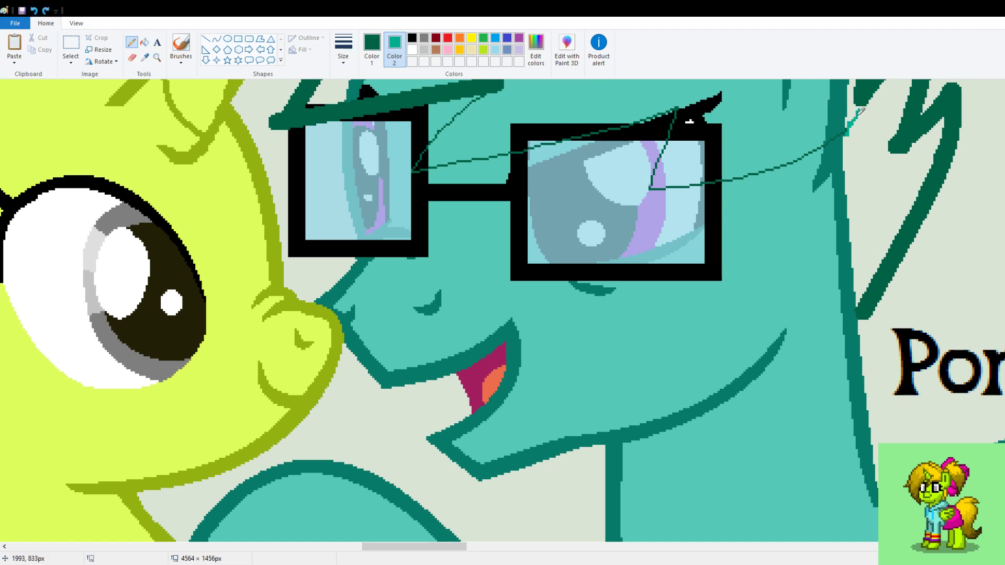
{"action": "scroll", "coordinate": [857, 167], "scroll_direction": "up", "scroll_amount": 2}
{"action": "scroll", "coordinate": [857, 168], "scroll_direction": "down", "scroll_amount": 1}
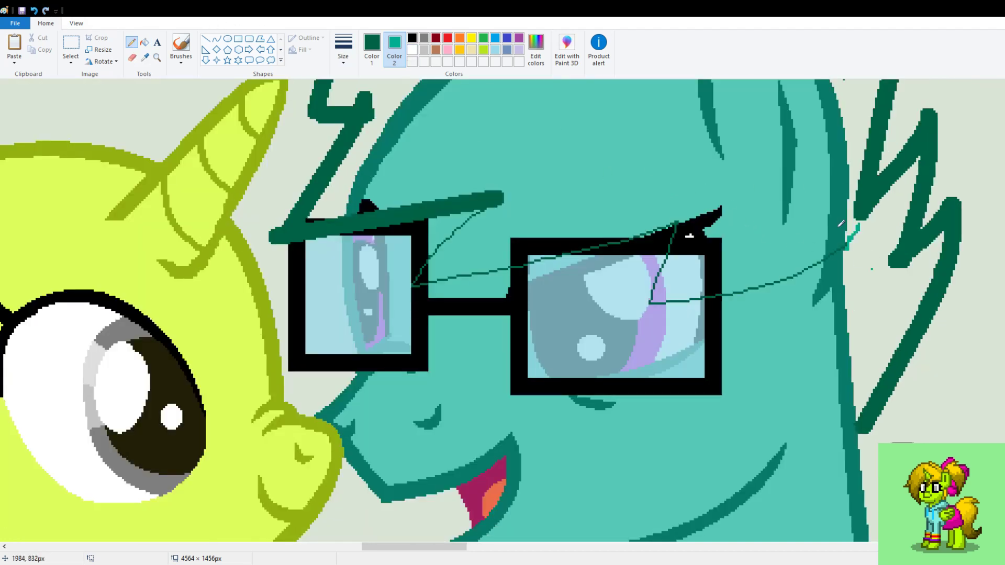
Step: Fill the mane spikes behind the neck with the lighter mane green
{"action": "left_click", "coordinate": [145, 42]}
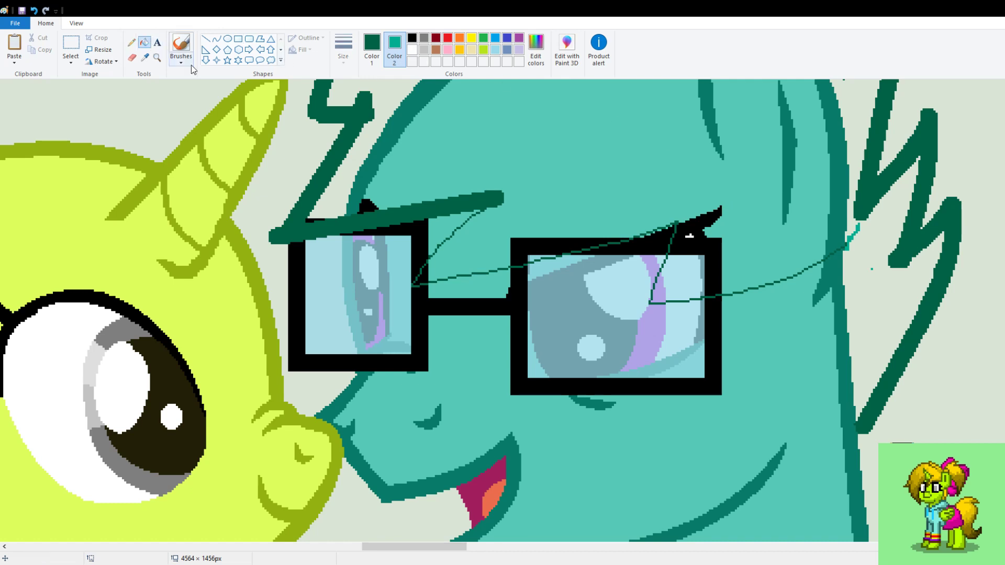
{"action": "right_click", "coordinate": [891, 299]}
{"action": "scroll", "coordinate": [859, 265], "scroll_direction": "up", "scroll_amount": 2}
{"action": "scroll", "coordinate": [837, 265], "scroll_direction": "down", "scroll_amount": 2}
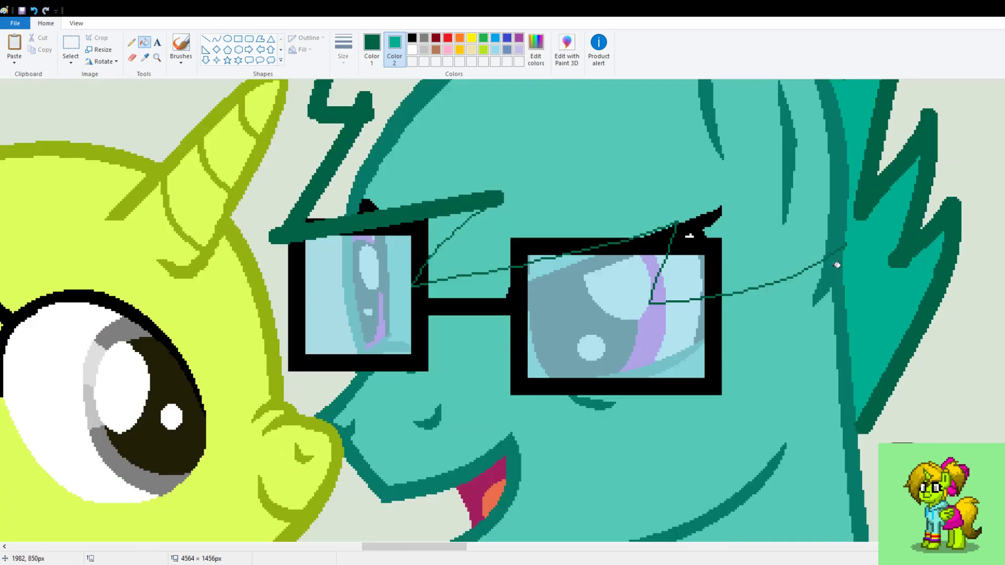
Step: Trace the fringe's short slanted edge from above the bridge of the glasses down to the far lens with a thick dark green curve
{"action": "left_click", "coordinate": [217, 39]}
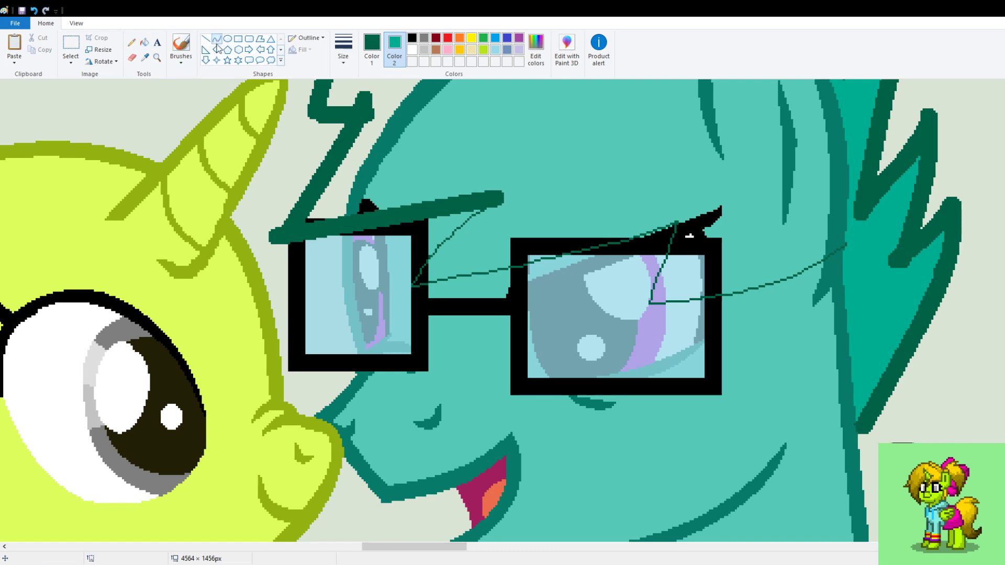
{"action": "mouse_move", "coordinate": [497, 199]}
{"action": "left_mouse_down"}
{"action": "mouse_move", "coordinate": [424, 247]}
{"action": "mouse_move", "coordinate": [405, 294]}
{"action": "left_mouse_up"}
{"action": "left_click_drag", "start_coordinate": [443, 261], "coordinate": [430, 254]}
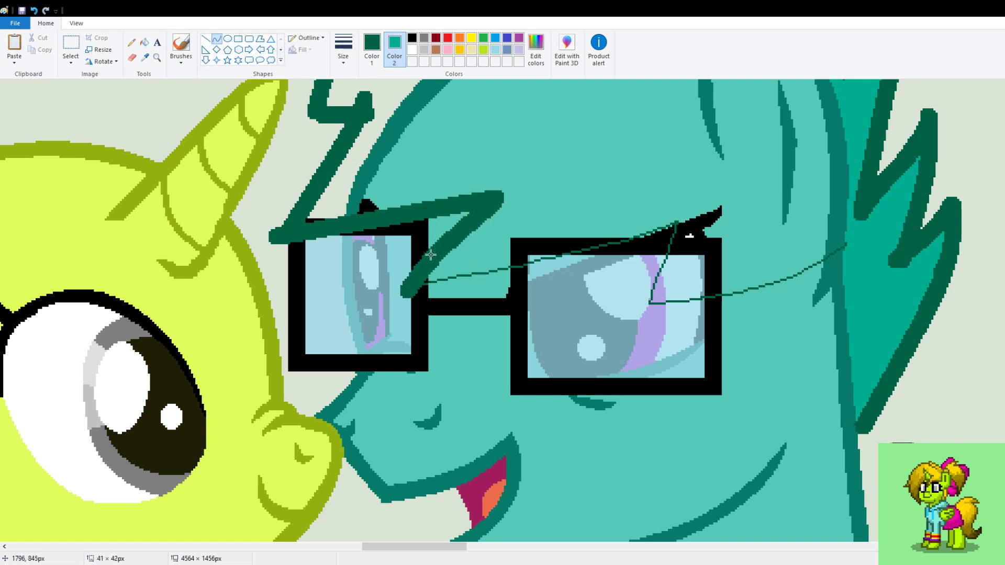
{"action": "left_click", "coordinate": [430, 254]}
{"action": "left_click", "coordinate": [528, 193]}
Step: Try to trace the fringe edge across the top of the near lens and out past the eyelash with a thick curve
{"action": "mouse_move", "coordinate": [416, 286]}
{"action": "left_mouse_down"}
{"action": "mouse_move", "coordinate": [742, 219]}
{"action": "mouse_move", "coordinate": [735, 204]}
{"action": "left_mouse_up"}
{"action": "left_click_drag", "start_coordinate": [602, 238], "coordinate": [601, 260]}
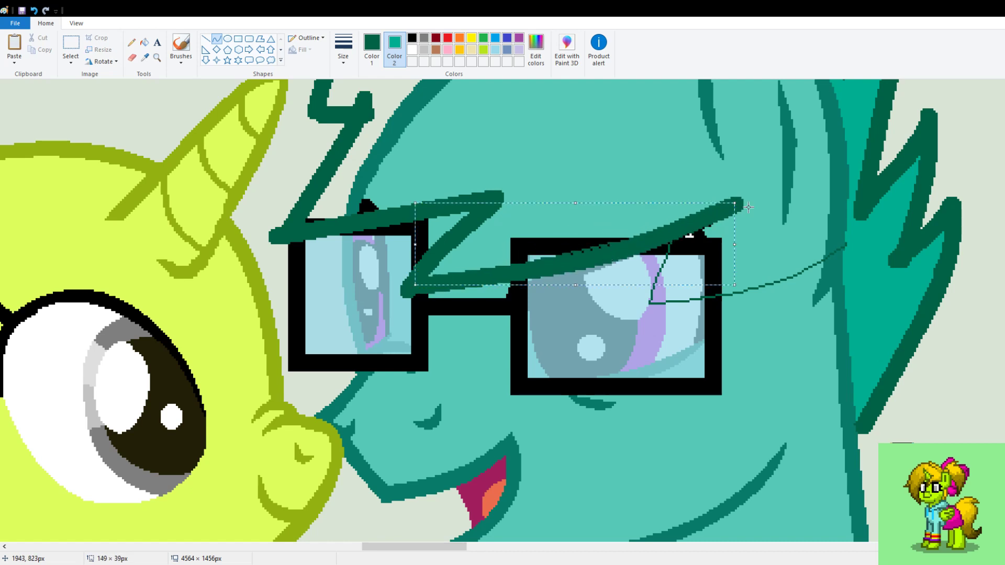
{"action": "left_click_drag", "start_coordinate": [739, 199], "coordinate": [680, 220]}
{"action": "left_click_drag", "start_coordinate": [594, 254], "coordinate": [624, 224]}
{"action": "left_click", "coordinate": [34, 11]}
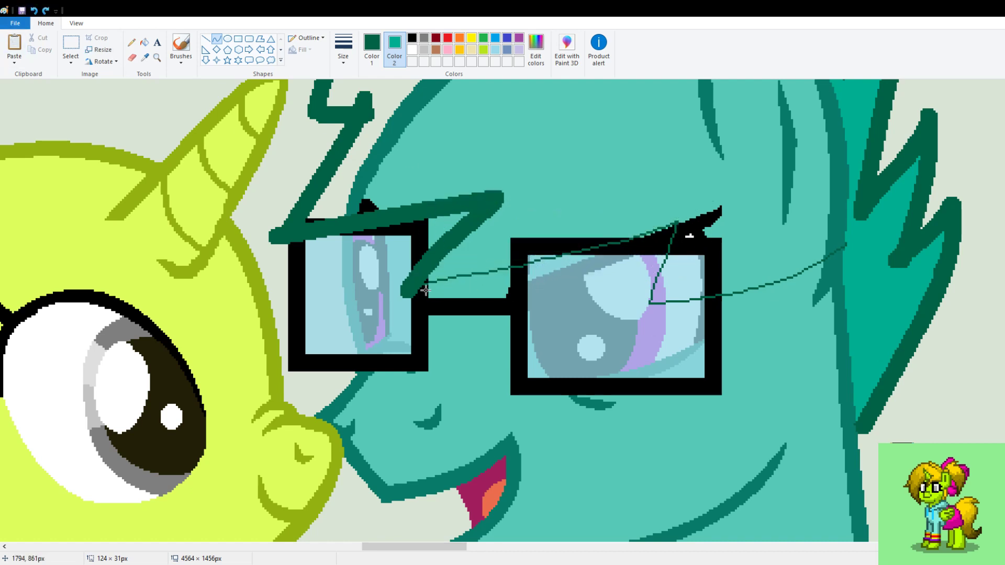
Step: Trace the fringe edge from the far lens to the guide's peak above the near lens with a slightly sagging dark green curve
{"action": "left_click_drag", "start_coordinate": [413, 289], "coordinate": [676, 218]}
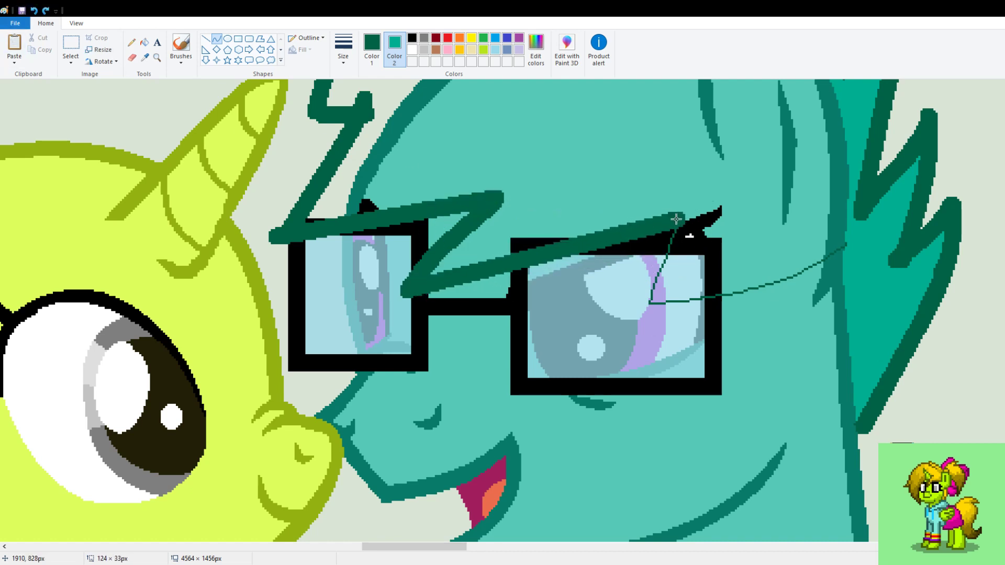
{"action": "left_click_drag", "start_coordinate": [608, 238], "coordinate": [584, 257]}
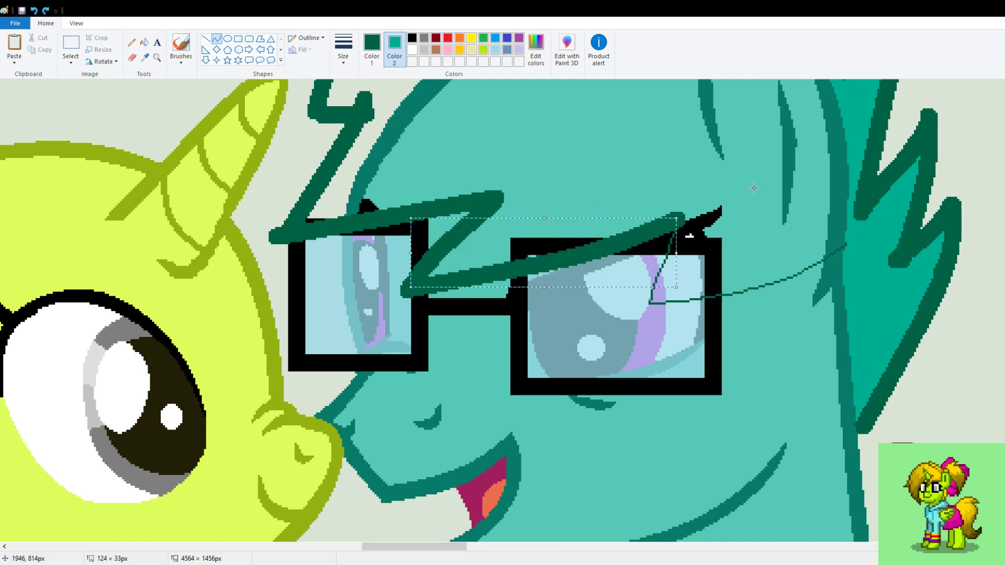
{"action": "left_click", "coordinate": [753, 188]}
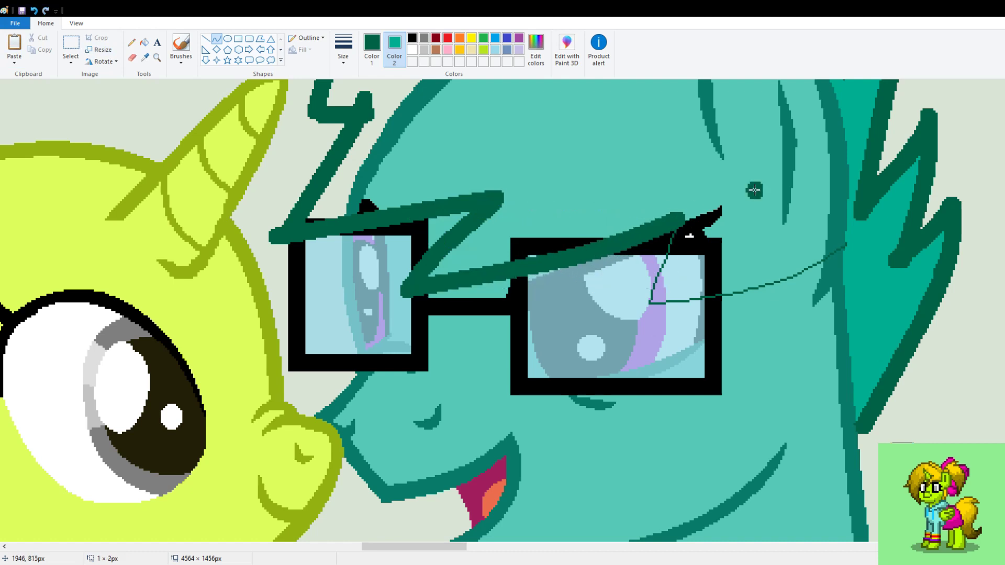
{"action": "left_click", "coordinate": [34, 11]}
Step: Trace the last fringe spike down over the near lens and its lower edge back to the neck in thick dark green curves
{"action": "left_click_drag", "start_coordinate": [676, 215], "coordinate": [648, 310]}
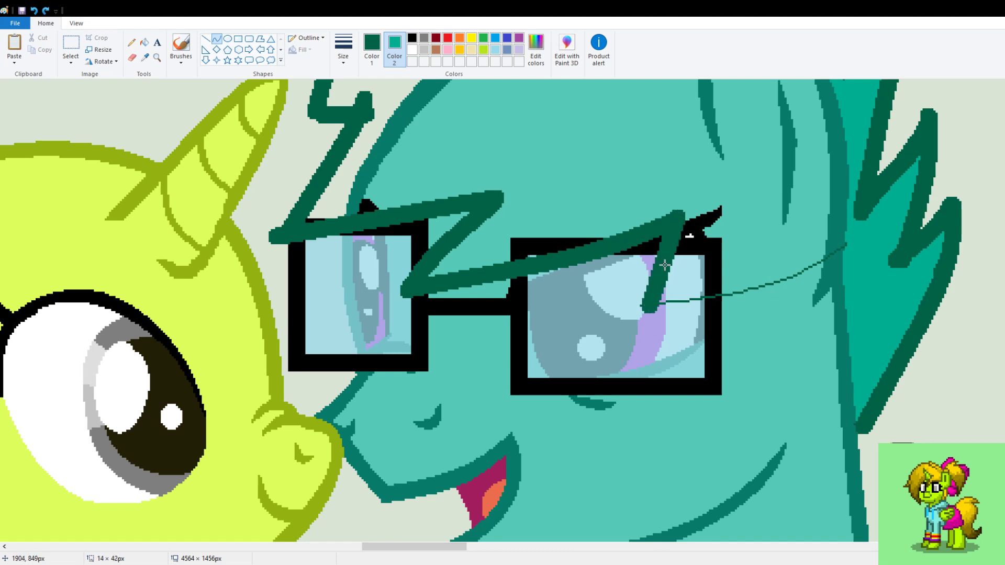
{"action": "left_click_drag", "start_coordinate": [670, 269], "coordinate": [668, 270]}
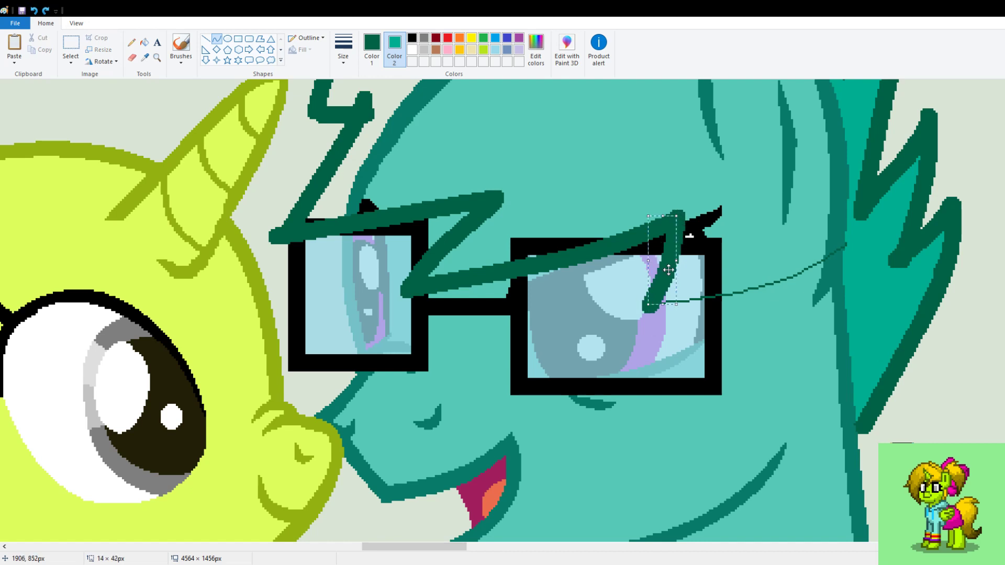
{"action": "left_click", "coordinate": [733, 236]}
{"action": "left_click_drag", "start_coordinate": [645, 312], "coordinate": [848, 243]}
{"action": "left_click_drag", "start_coordinate": [715, 292], "coordinate": [721, 308]}
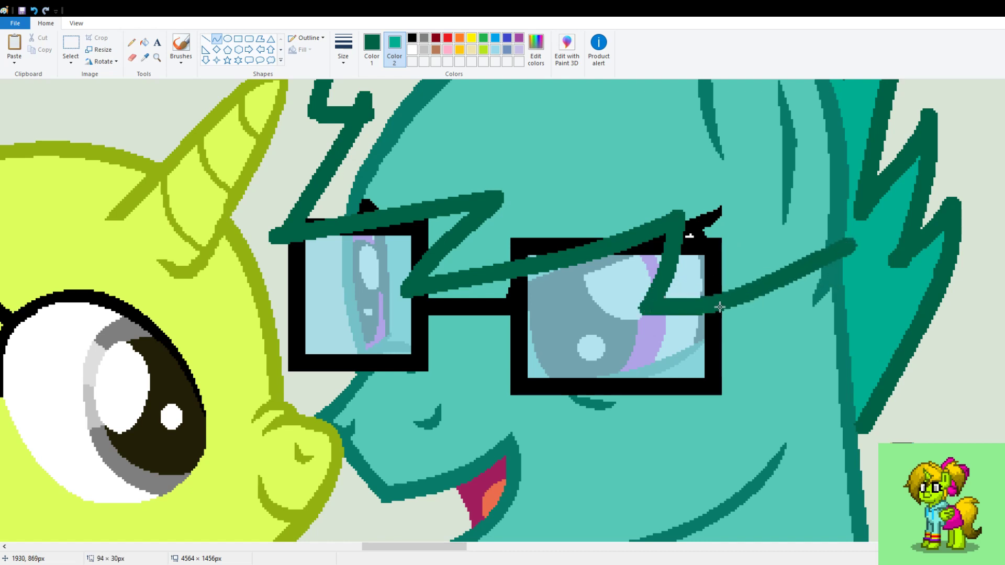
{"action": "left_click", "coordinate": [721, 307]}
{"action": "left_click", "coordinate": [759, 236]}
Step: Try to fill the body outline by the mane's lower edge with the lighter mane green
{"action": "scroll", "coordinate": [759, 242], "scroll_direction": "up", "scroll_amount": 5}
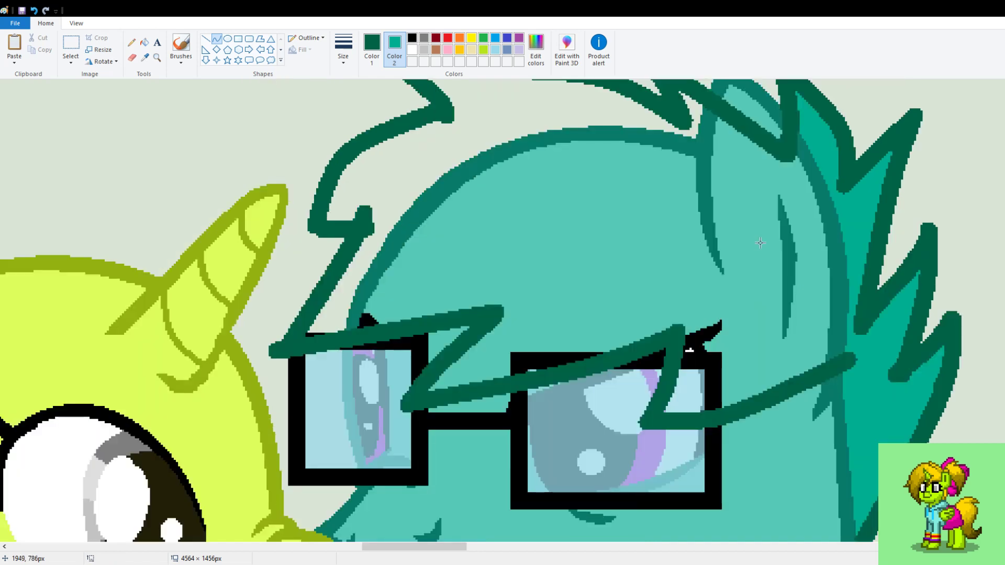
{"action": "left_click", "coordinate": [144, 43]}
{"action": "scroll", "coordinate": [806, 306], "scroll_direction": "down", "scroll_amount": 5}
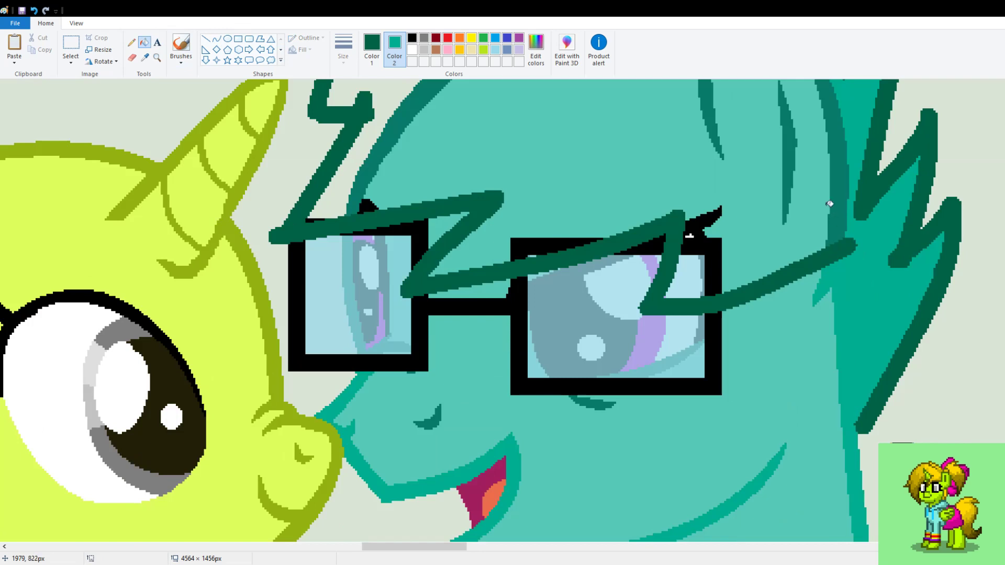
{"action": "left_click", "coordinate": [33, 11]}
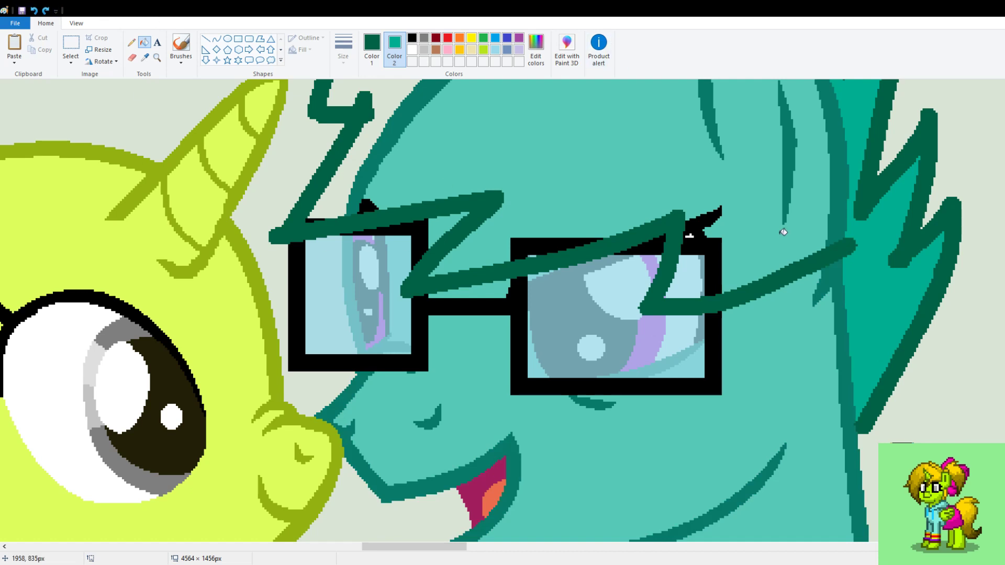
Step: Fill the near lens frame, eyelash, lens corner and neck outline enclosed by the fringe with the lighter mane green
{"action": "scroll", "coordinate": [644, 251], "scroll_direction": "up", "scroll_amount": 5}
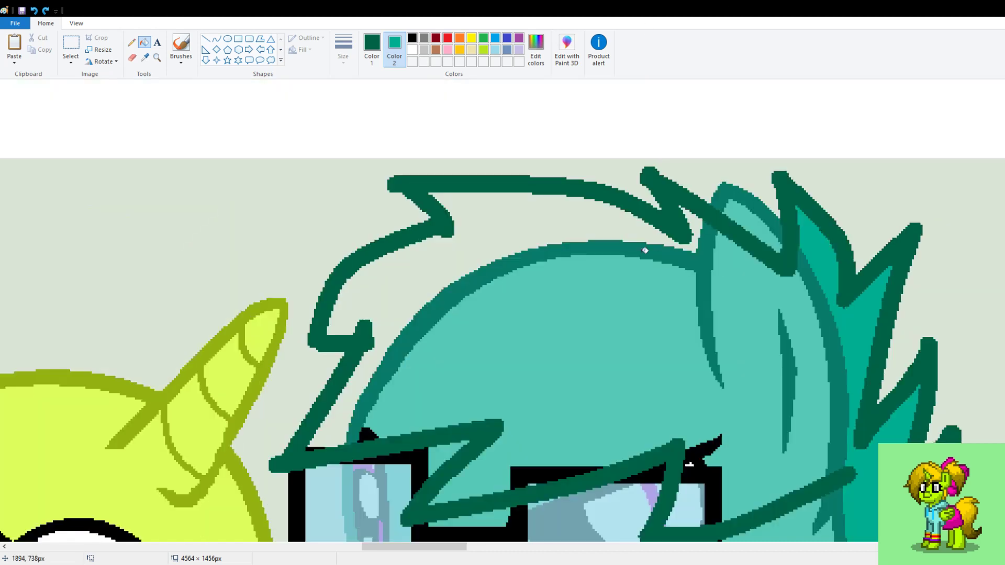
{"action": "scroll", "coordinate": [722, 240], "scroll_direction": "down", "scroll_amount": 5}
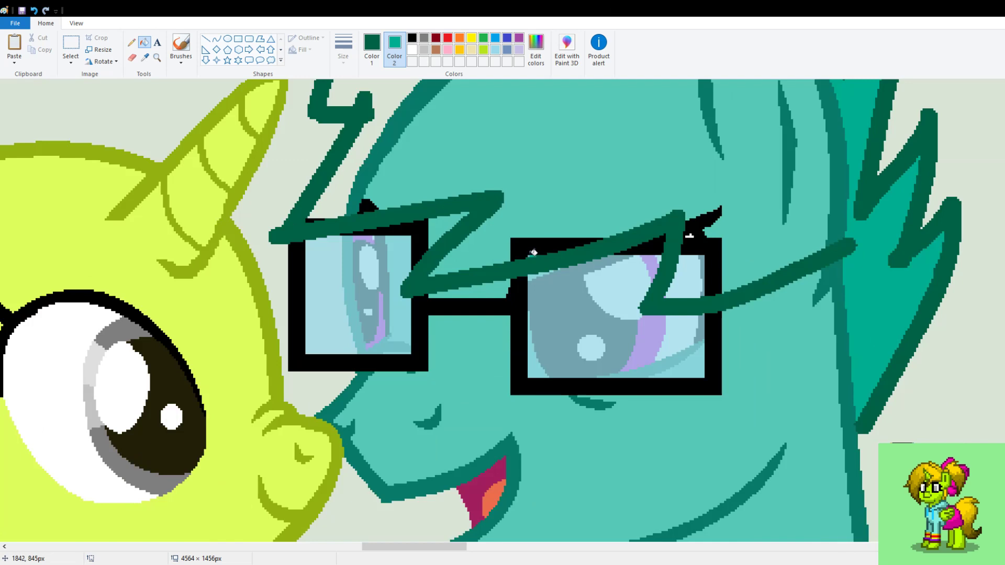
{"action": "right_click", "coordinate": [543, 249]}
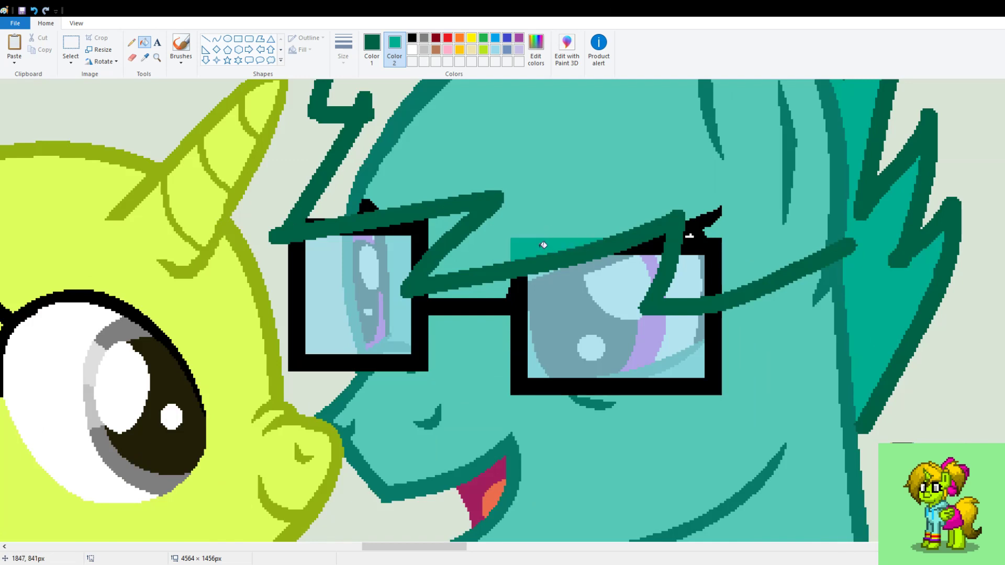
{"action": "right_click", "coordinate": [701, 224]}
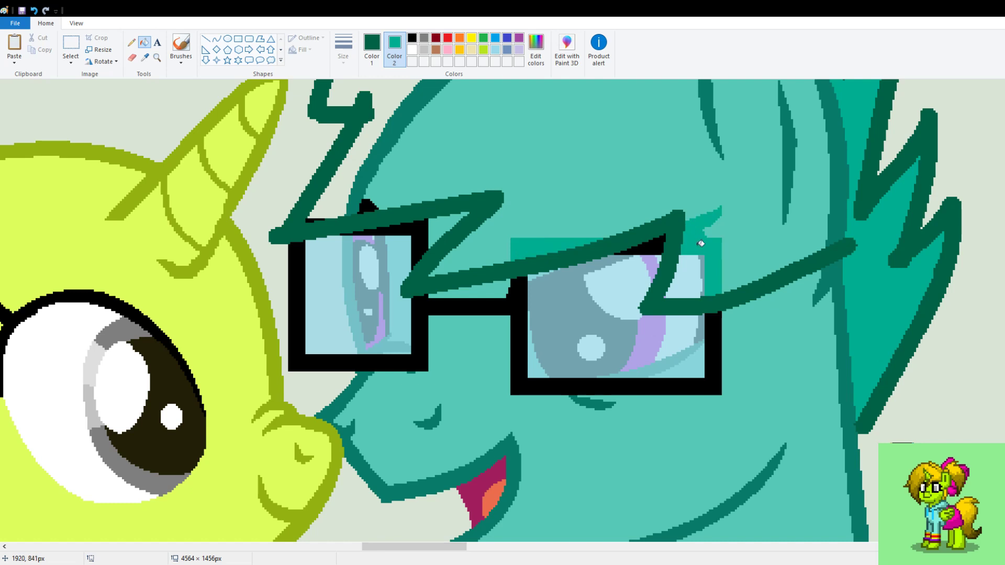
{"action": "right_click", "coordinate": [692, 271]}
{"action": "right_click", "coordinate": [838, 224]}
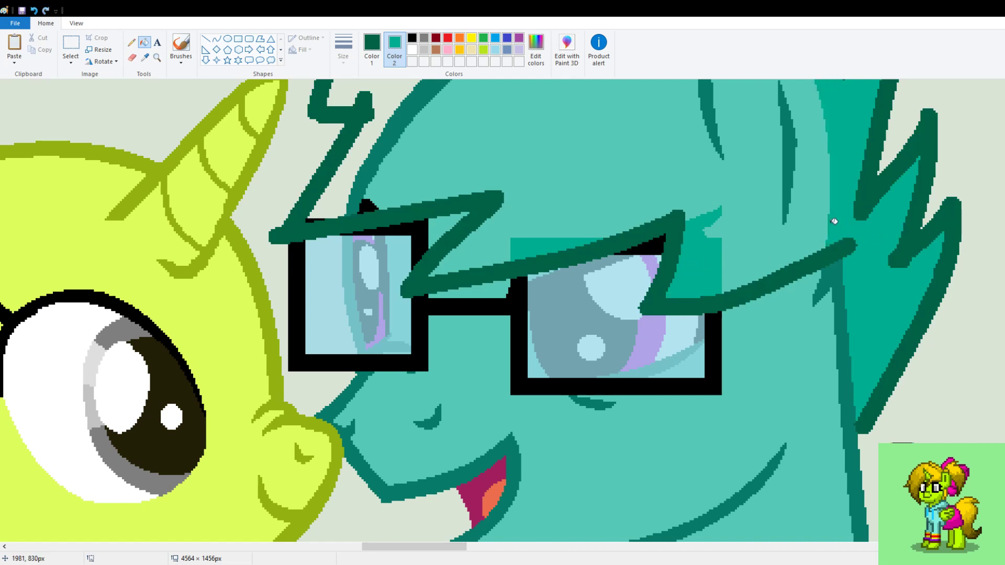
Step: Fill the remaining ear marks, head, head outline and crown inside the mane with the lighter mane green
{"action": "right_click", "coordinate": [783, 186]}
{"action": "right_click", "coordinate": [787, 200]}
{"action": "scroll", "coordinate": [743, 164], "scroll_direction": "up", "scroll_amount": 3}
{"action": "left_click", "coordinate": [705, 301]}
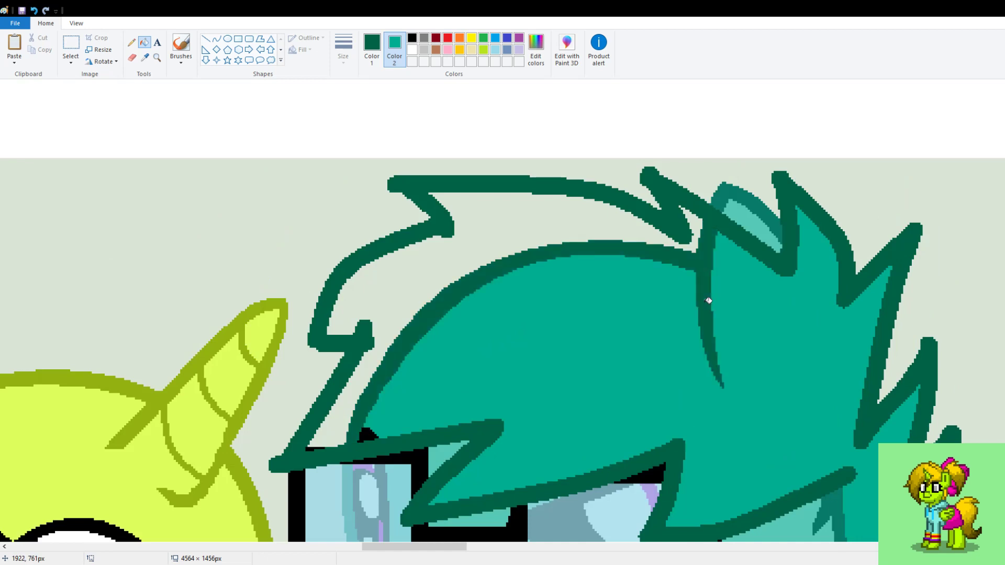
{"action": "left_click", "coordinate": [34, 13]}
{"action": "key", "text": "ctrl+z"}
{"action": "right_click", "coordinate": [695, 225]}
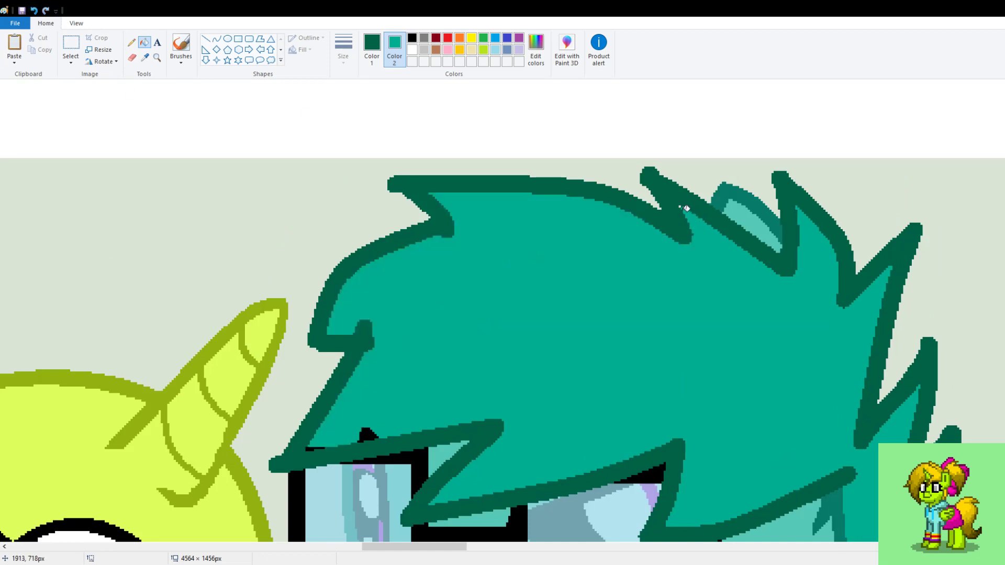
{"action": "scroll", "coordinate": [681, 204], "scroll_direction": "down", "scroll_amount": 2}
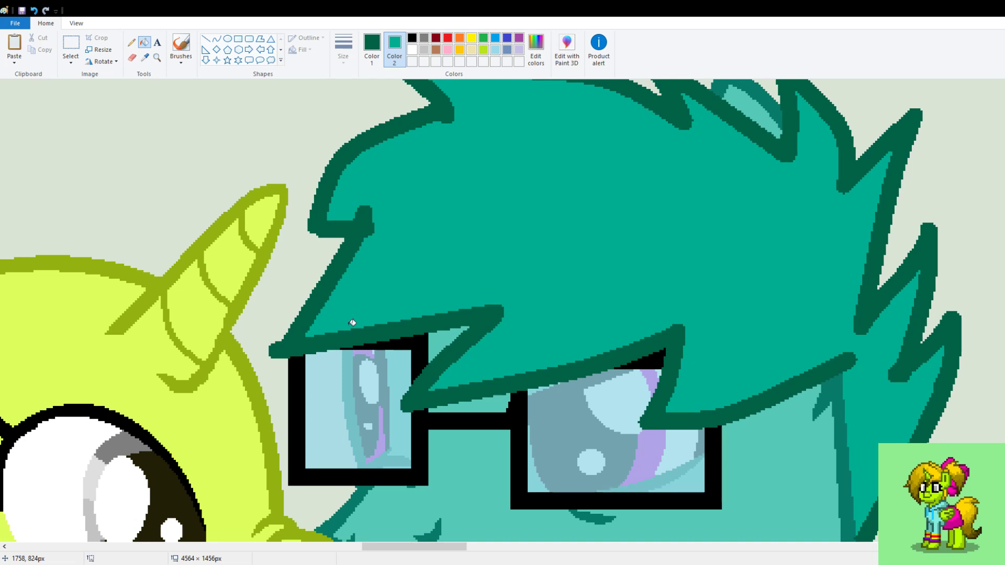
Step: Set the primary colour to black and sample the reference grey unicorn's dark mane fill as the secondary colour
{"action": "scroll", "coordinate": [359, 299], "scroll_direction": "down", "scroll_amount": 6}
{"action": "scroll", "coordinate": [713, 332], "scroll_direction": "up", "scroll_amount": 6}
{"action": "scroll", "coordinate": [566, 340], "scroll_direction": "down", "scroll_amount": 3}
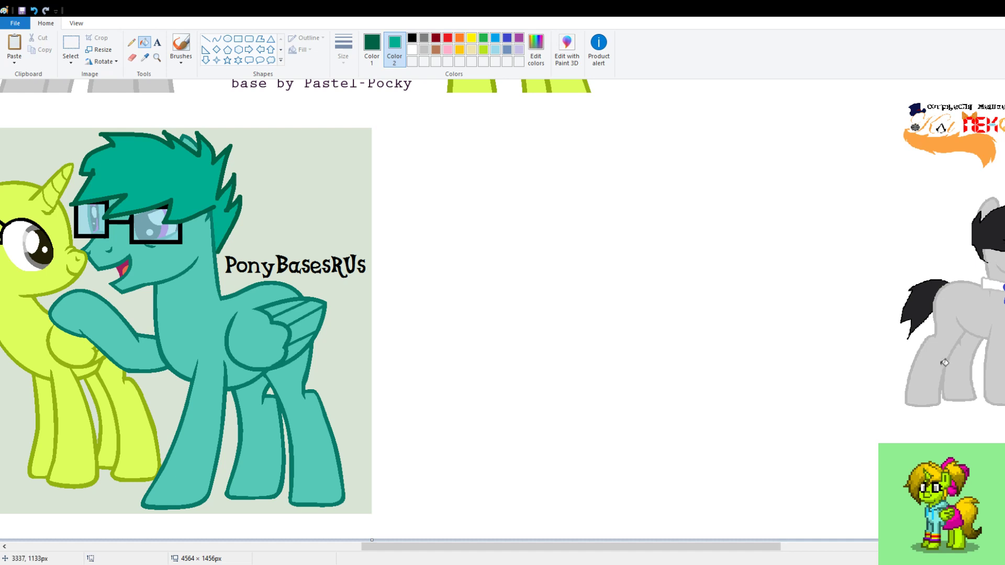
{"action": "scroll", "coordinate": [834, 358], "scroll_direction": "up", "scroll_amount": 5}
{"action": "scroll", "coordinate": [712, 422], "scroll_direction": "down", "scroll_amount": 5}
{"action": "scroll", "coordinate": [740, 426], "scroll_direction": "up", "scroll_amount": 5}
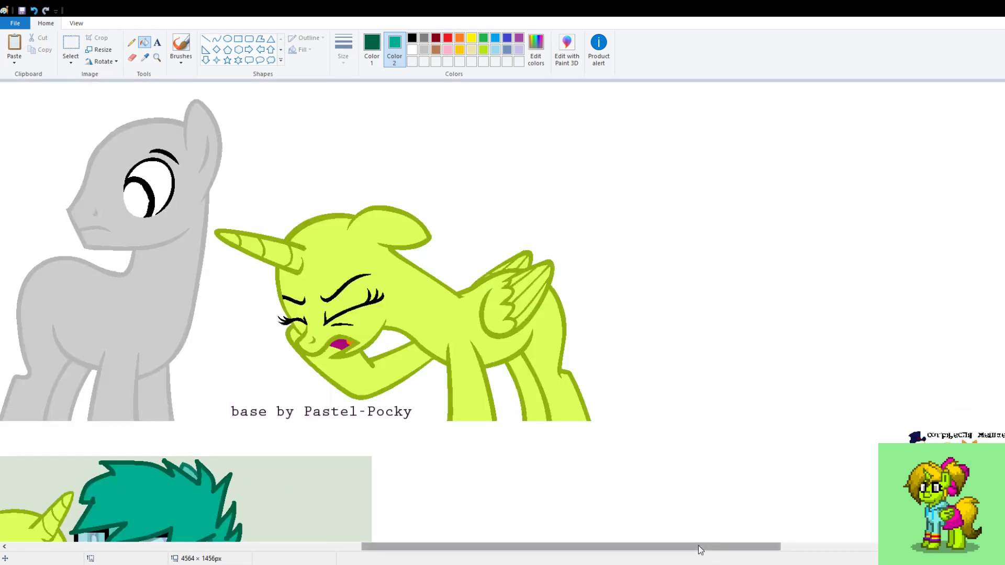
{"action": "left_click_drag", "start_coordinate": [698, 545], "coordinate": [875, 545]}
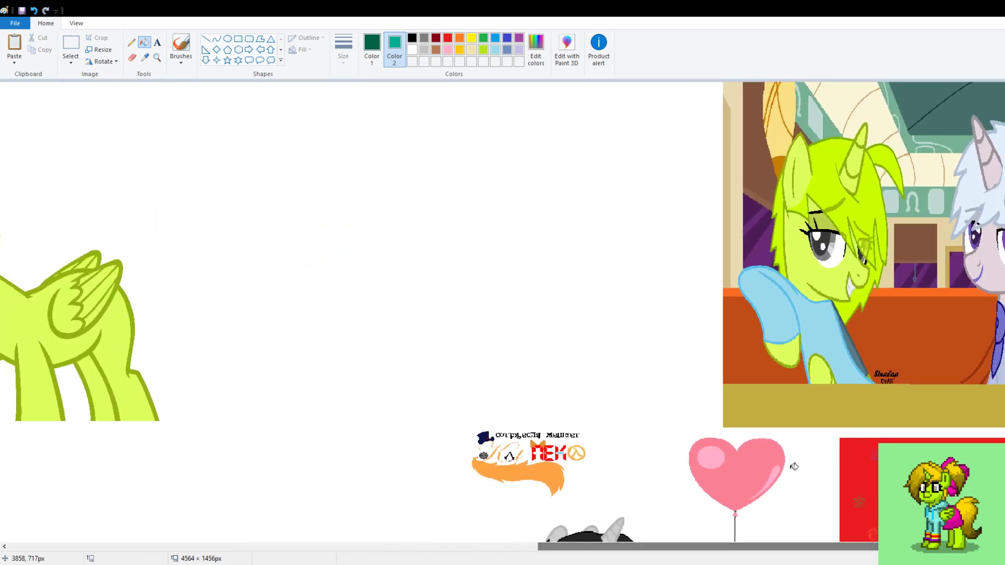
{"action": "scroll", "coordinate": [748, 402], "scroll_direction": "down", "scroll_amount": 5}
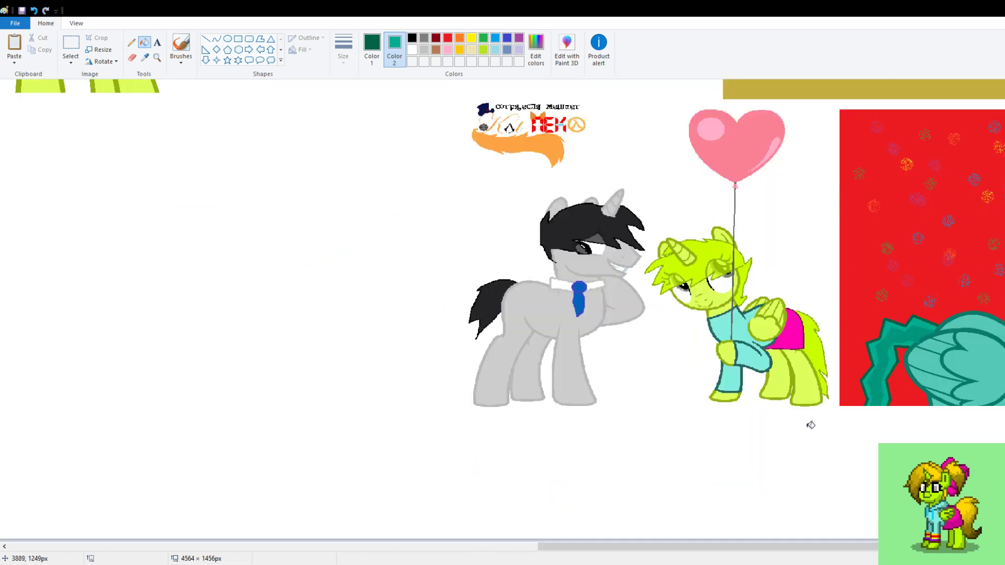
{"action": "key", "text": "ctrl+Page_Up"}
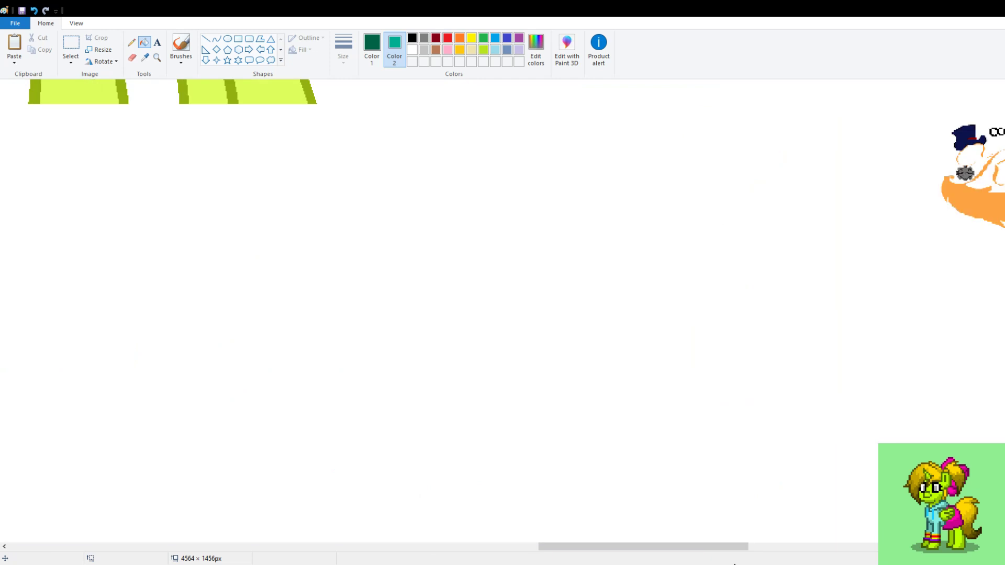
{"action": "scroll", "coordinate": [502, 309], "scroll_direction": "down", "scroll_amount": 2}
{"action": "left_click_drag", "start_coordinate": [579, 545], "coordinate": [694, 554]}
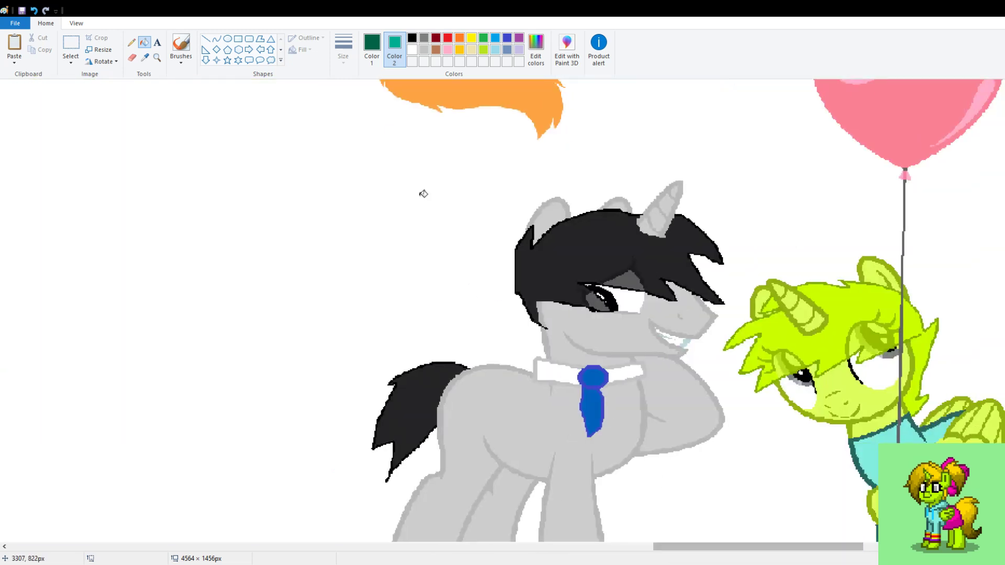
{"action": "left_click", "coordinate": [372, 50]}
{"action": "left_click", "coordinate": [414, 38]}
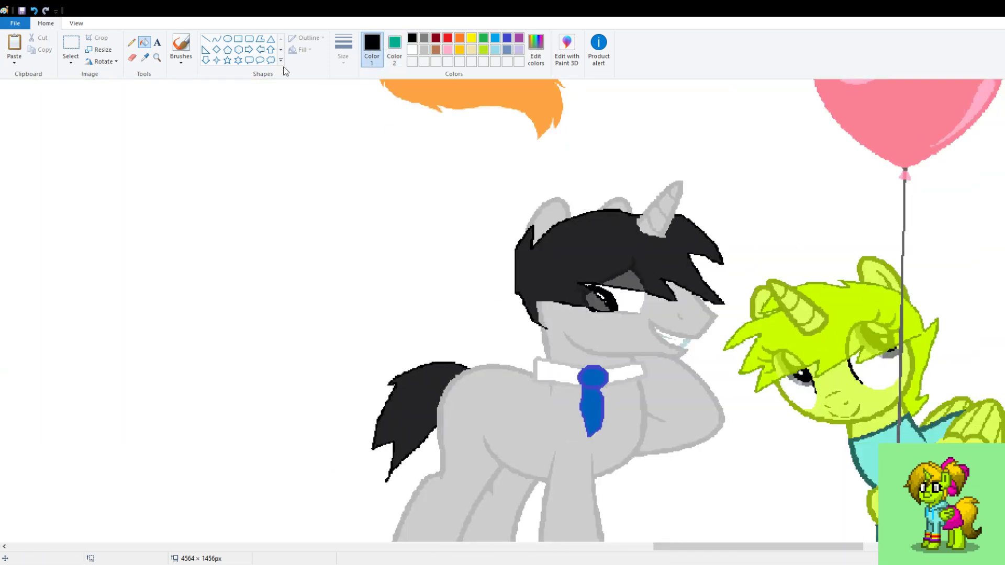
{"action": "left_click", "coordinate": [144, 57]}
{"action": "right_click", "coordinate": [564, 250]}
Step: Outline the bald grey pony's spiky front mane in thin black pencil, from above the crown down across the forehead
{"action": "scroll", "coordinate": [705, 222], "scroll_direction": "up", "scroll_amount": 4}
{"action": "left_click_drag", "start_coordinate": [853, 555], "coordinate": [502, 547]}
{"action": "scroll", "coordinate": [576, 389], "scroll_direction": "up", "scroll_amount": 8}
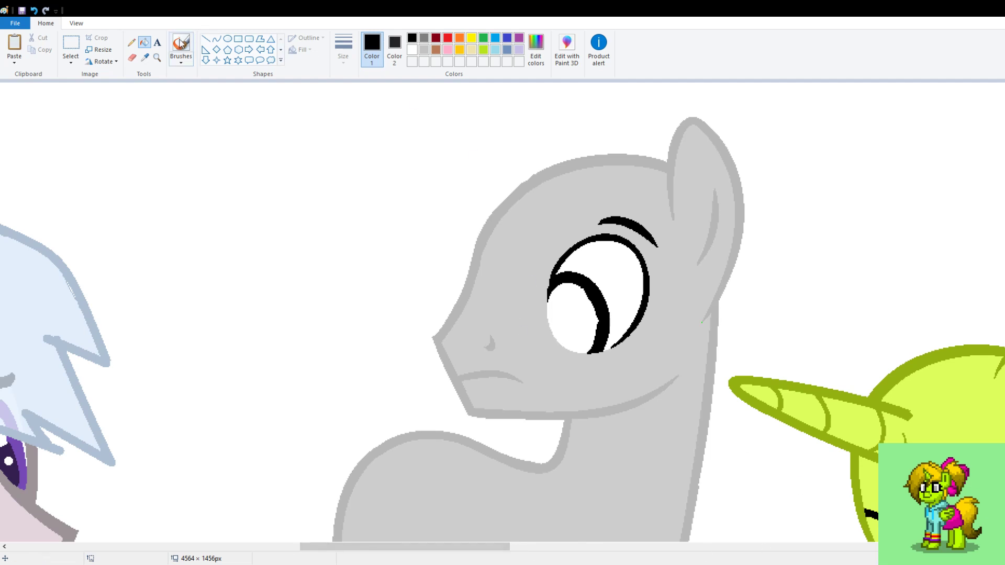
{"action": "left_click", "coordinate": [135, 44]}
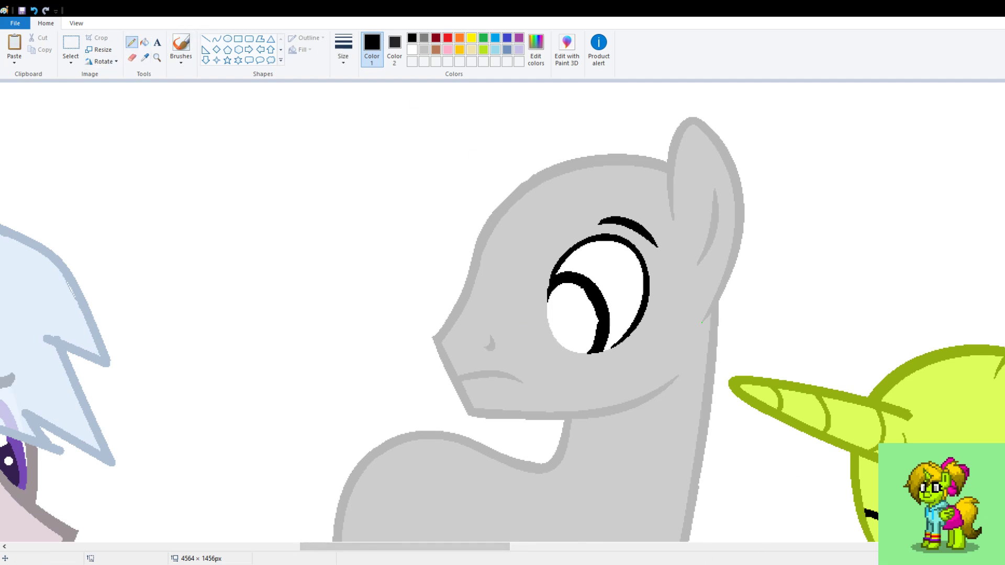
{"action": "left_click", "coordinate": [932, 558]}
{"action": "scroll", "coordinate": [503, 314], "scroll_direction": "down", "scroll_amount": 1}
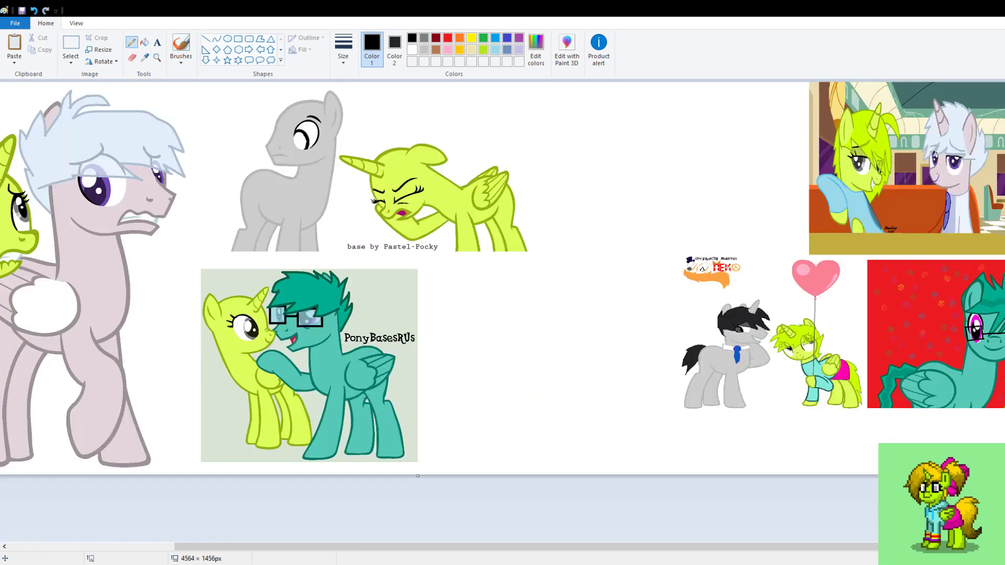
{"action": "mouse_move", "coordinate": [949, 558]}
{"action": "left_mouse_down"}
{"action": "mouse_move", "coordinate": [971, 559]}
{"action": "mouse_move", "coordinate": [959, 558]}
{"action": "left_mouse_up"}
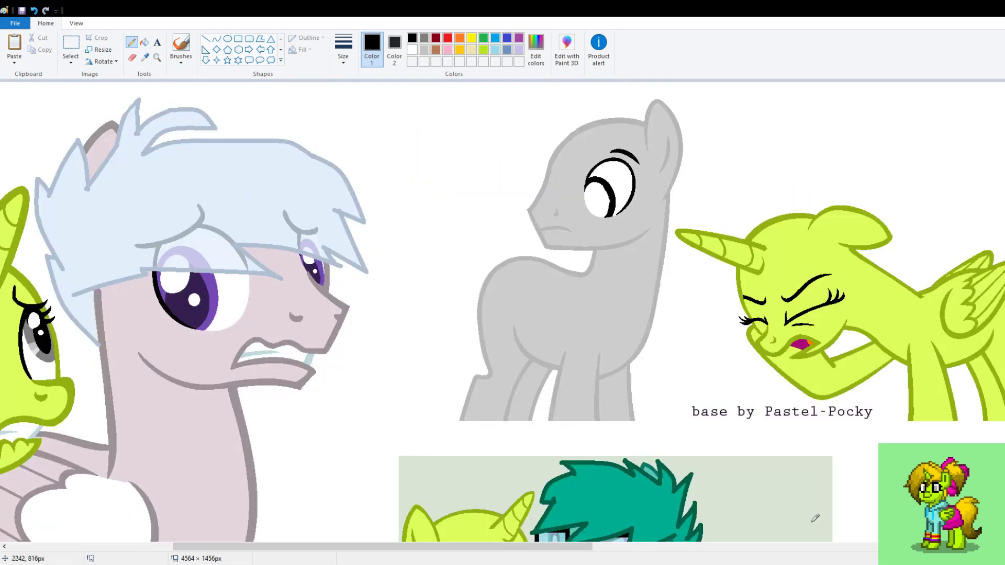
{"action": "scroll", "coordinate": [503, 314], "scroll_direction": "up", "scroll_amount": 1}
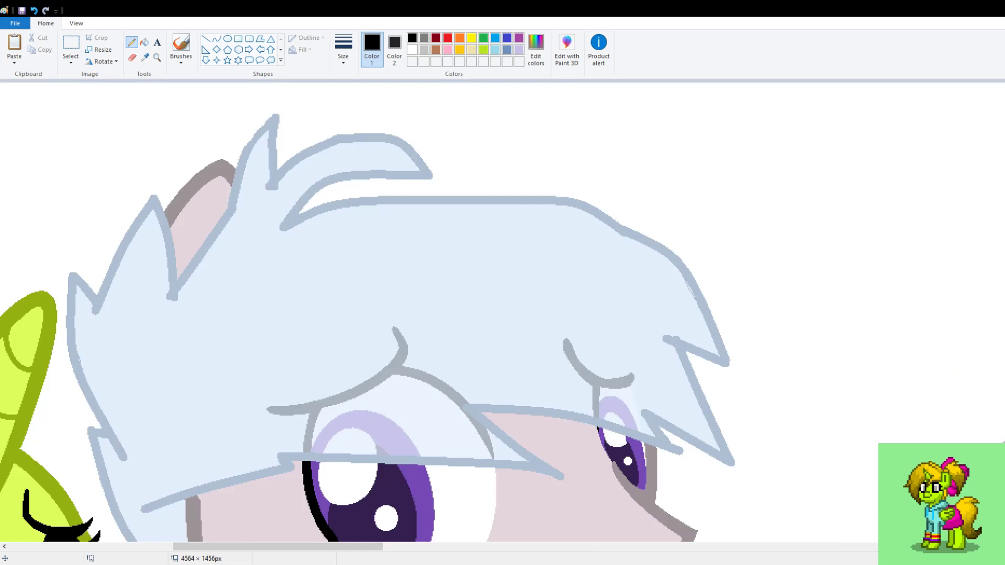
{"action": "left_click_drag", "start_coordinate": [191, 547], "coordinate": [314, 553]}
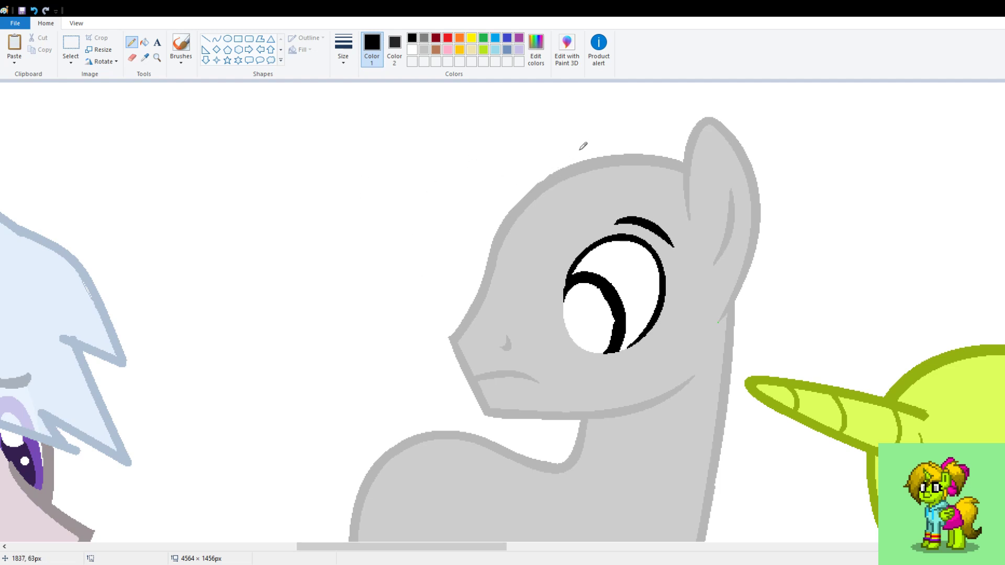
{"action": "mouse_move", "coordinate": [642, 125]}
{"action": "left_mouse_down"}
{"action": "mouse_move", "coordinate": [549, 130]}
{"action": "mouse_move", "coordinate": [501, 150]}
{"action": "mouse_move", "coordinate": [474, 187]}
{"action": "mouse_move", "coordinate": [509, 176]}
{"action": "mouse_move", "coordinate": [434, 268]}
{"action": "mouse_move", "coordinate": [476, 234]}
{"action": "mouse_move", "coordinate": [446, 289]}
{"action": "mouse_move", "coordinate": [528, 264]}
{"action": "left_mouse_up"}
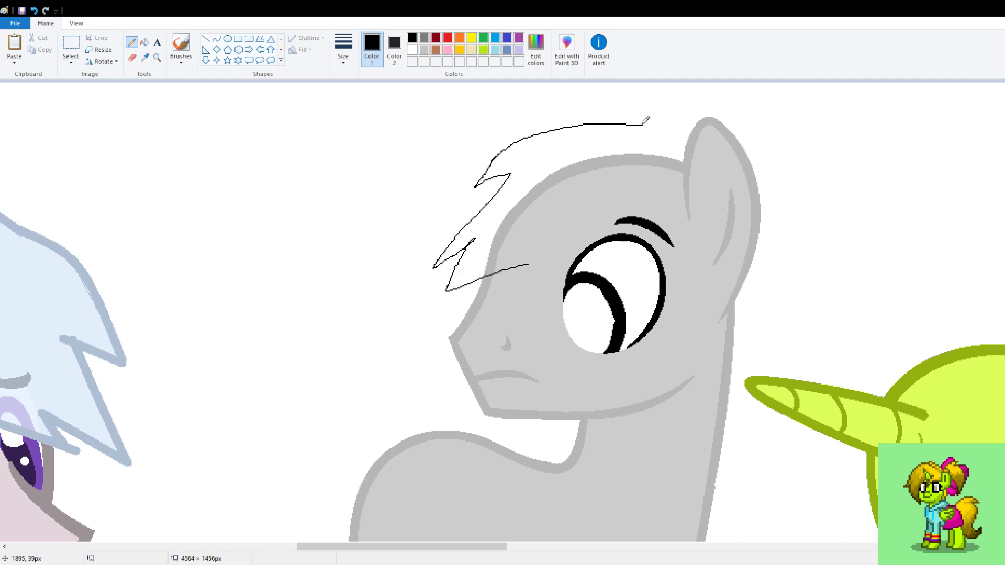
{"action": "mouse_move", "coordinate": [643, 124]}
{"action": "left_mouse_down"}
{"action": "mouse_move", "coordinate": [615, 98]}
{"action": "mouse_move", "coordinate": [674, 138]}
{"action": "mouse_move", "coordinate": [673, 112]}
{"action": "left_mouse_up"}
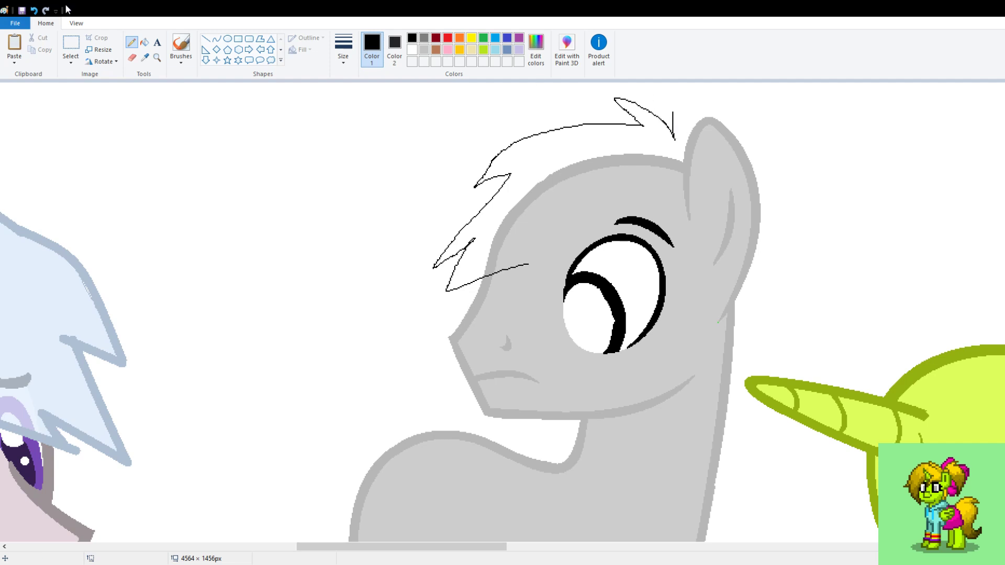
{"action": "left_click", "coordinate": [33, 11]}
{"action": "left_click", "coordinate": [32, 12]}
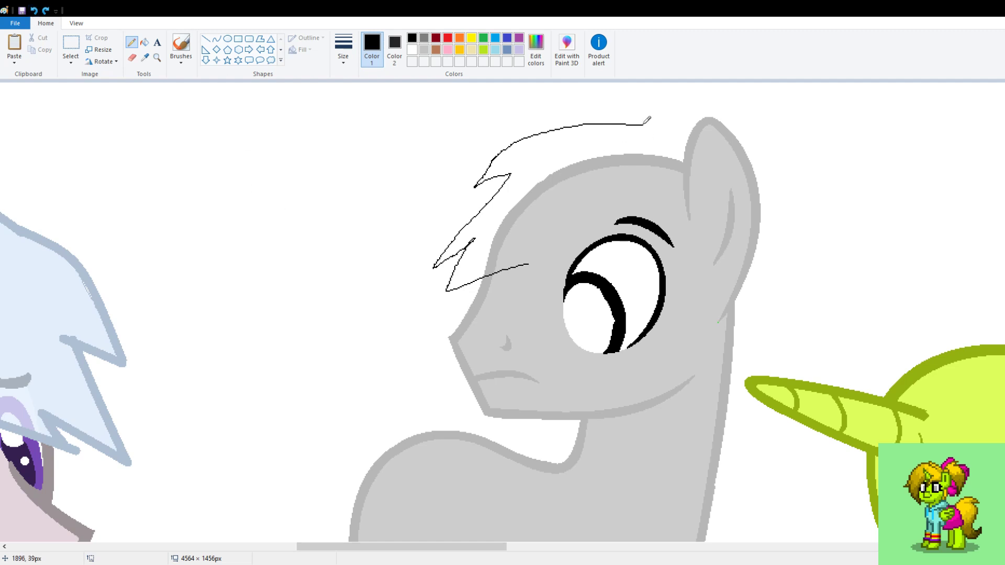
Step: Extend the grey pony's thin black pencil mane outline with spikes along the crown up to the ear tip
{"action": "mouse_move", "coordinate": [643, 124]}
{"action": "left_mouse_down"}
{"action": "mouse_move", "coordinate": [603, 102]}
{"action": "mouse_move", "coordinate": [661, 101]}
{"action": "mouse_move", "coordinate": [675, 125]}
{"action": "left_mouse_up"}
{"action": "left_click", "coordinate": [33, 10]}
{"action": "mouse_move", "coordinate": [636, 124]}
{"action": "left_mouse_down"}
{"action": "mouse_move", "coordinate": [593, 100]}
{"action": "mouse_move", "coordinate": [647, 99]}
{"action": "mouse_move", "coordinate": [675, 117]}
{"action": "mouse_move", "coordinate": [678, 97]}
{"action": "mouse_move", "coordinate": [708, 112]}
{"action": "left_mouse_up"}
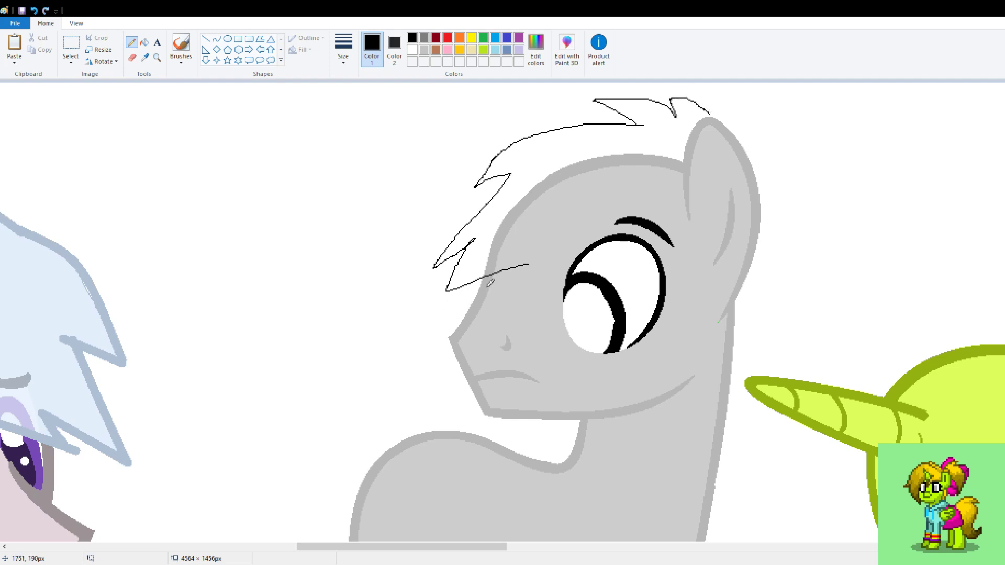
Step: Sketch the fringe's jagged lower edge across the eye to the ear, and the spiky back mane from the ear tip to the neck
{"action": "mouse_move", "coordinate": [526, 268]}
{"action": "left_mouse_down"}
{"action": "mouse_move", "coordinate": [577, 240]}
{"action": "mouse_move", "coordinate": [563, 258]}
{"action": "mouse_move", "coordinate": [678, 226]}
{"action": "left_mouse_up"}
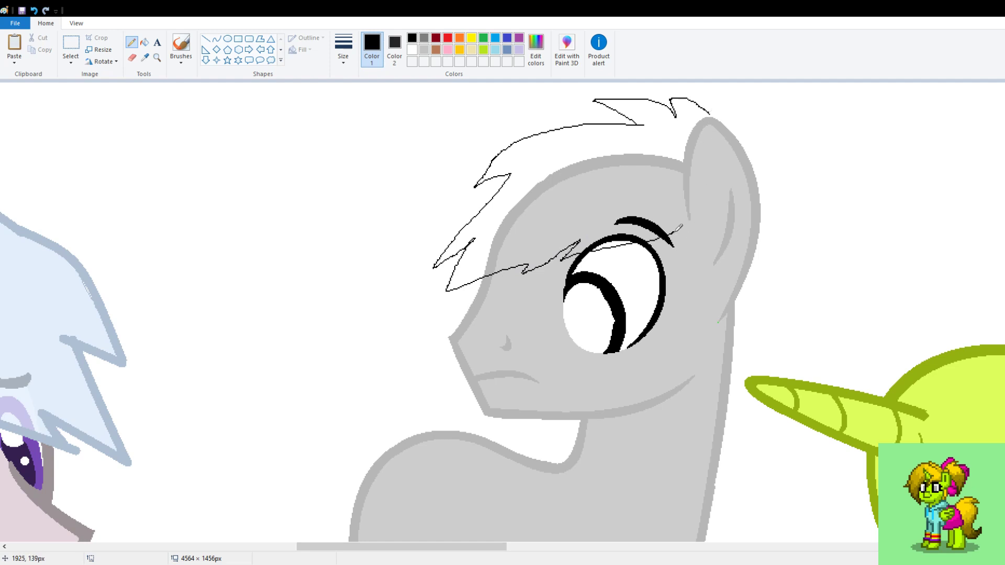
{"action": "left_click_drag", "start_coordinate": [674, 230], "coordinate": [735, 226]}
{"action": "left_click_drag", "start_coordinate": [710, 112], "coordinate": [747, 156]}
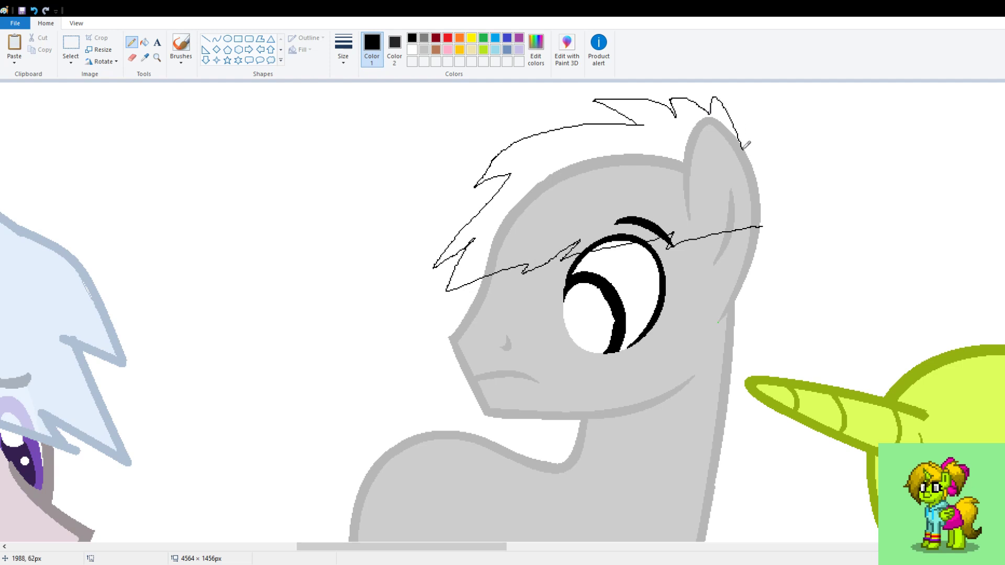
{"action": "left_click", "coordinate": [33, 11]}
{"action": "mouse_move", "coordinate": [711, 110]}
{"action": "left_mouse_down"}
{"action": "mouse_move", "coordinate": [734, 122]}
{"action": "mouse_move", "coordinate": [775, 110]}
{"action": "mouse_move", "coordinate": [771, 239]}
{"action": "mouse_move", "coordinate": [800, 215]}
{"action": "mouse_move", "coordinate": [747, 339]}
{"action": "left_mouse_up"}
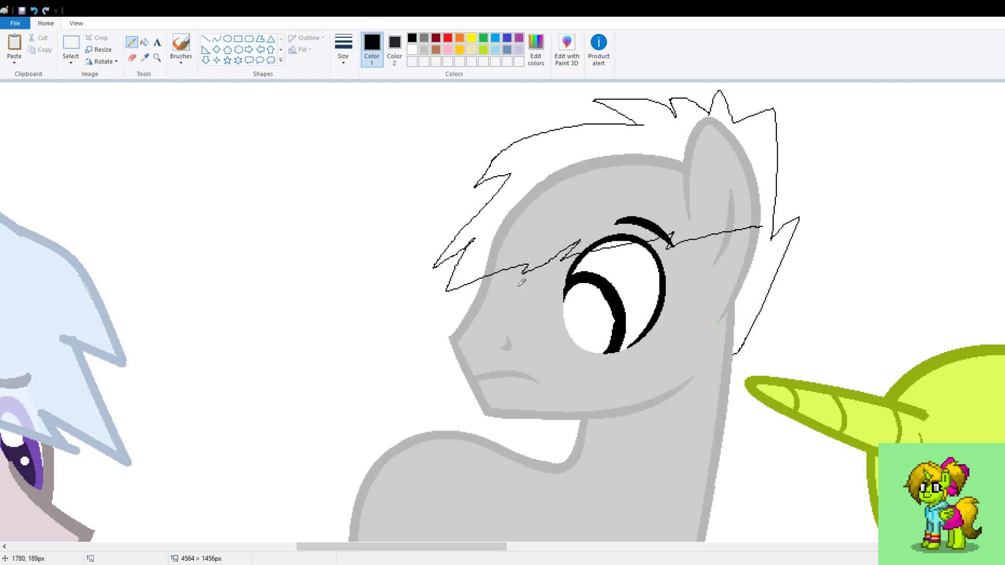
Step: Trace the fringe's lower edge between the ear and the outer eyelash with a thick black curve
{"action": "key", "text": "ctrl+Page_Up"}
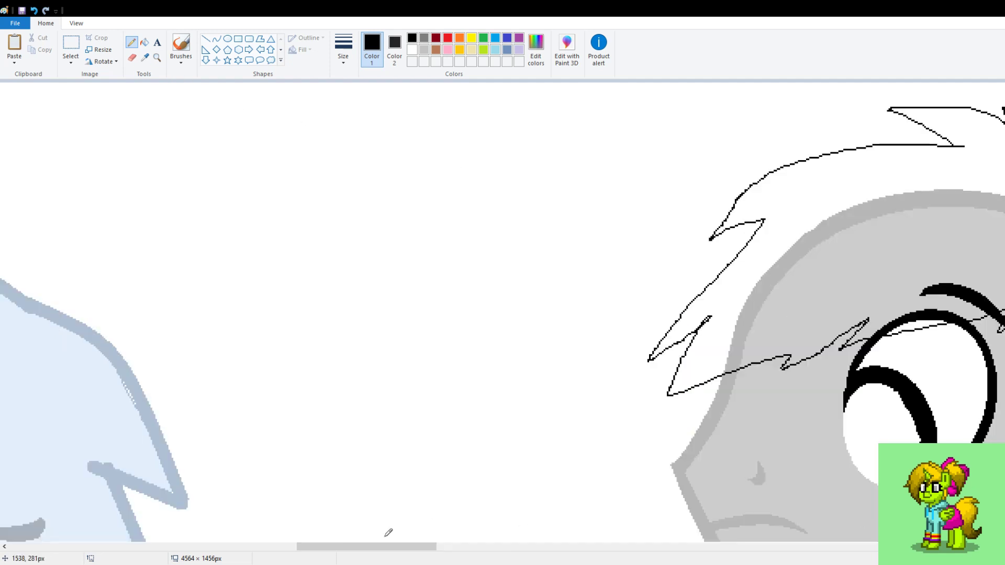
{"action": "left_click_drag", "start_coordinate": [355, 546], "coordinate": [412, 558]}
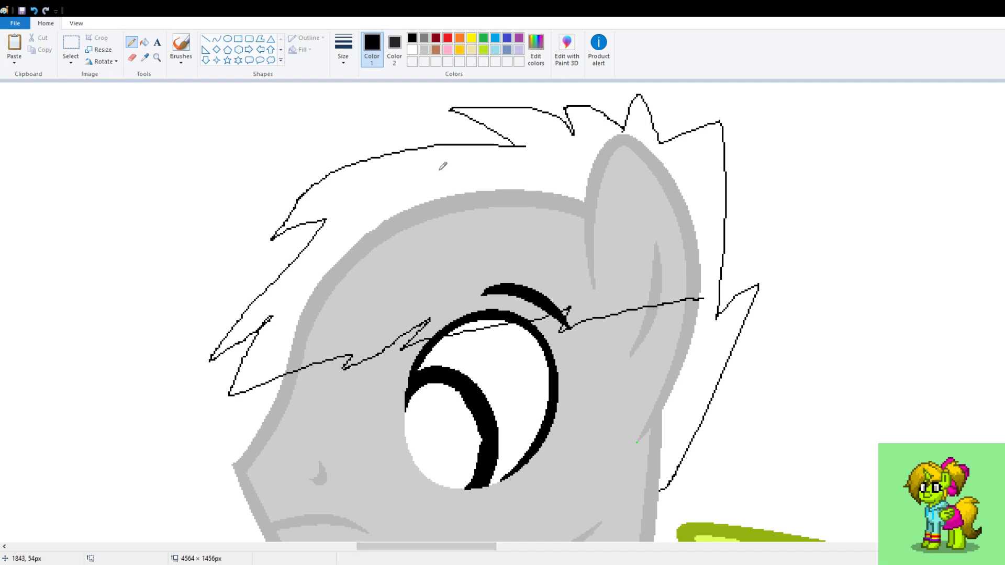
{"action": "left_click", "coordinate": [216, 39]}
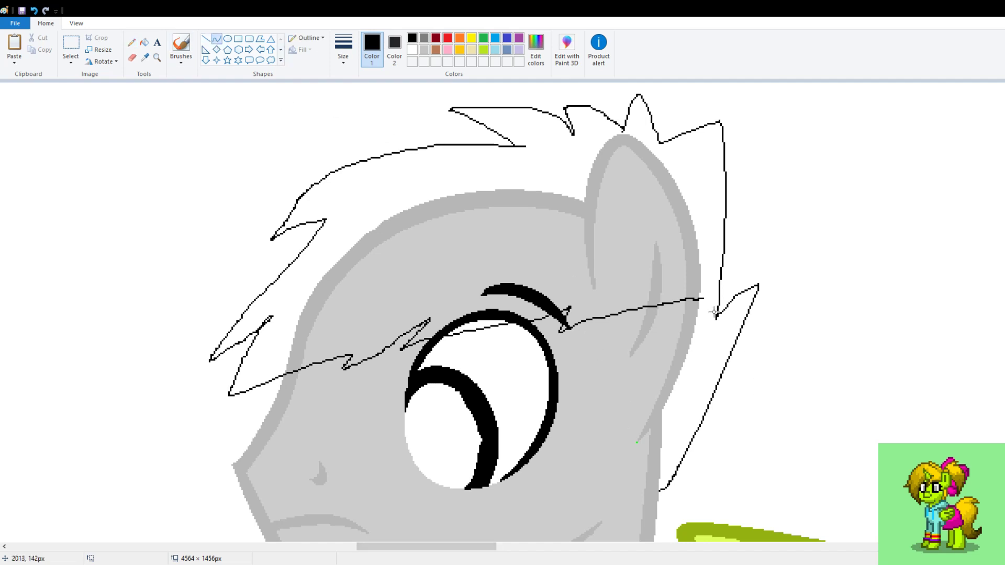
{"action": "left_click_drag", "start_coordinate": [705, 301], "coordinate": [557, 334]}
{"action": "left_click_drag", "start_coordinate": [638, 315], "coordinate": [635, 307]}
{"action": "left_click", "coordinate": [635, 306]}
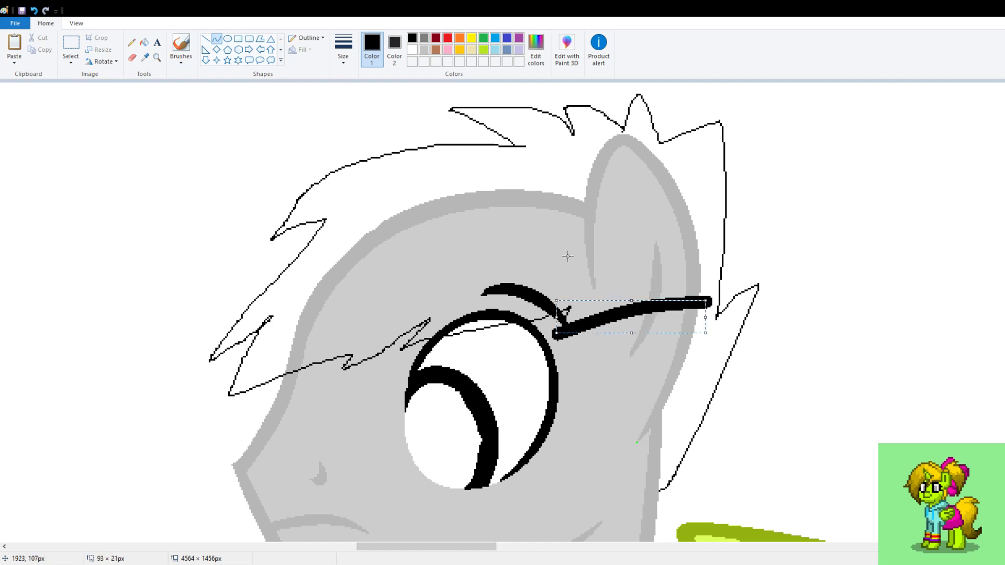
{"action": "left_click", "coordinate": [570, 257]}
{"action": "left_click", "coordinate": [33, 12]}
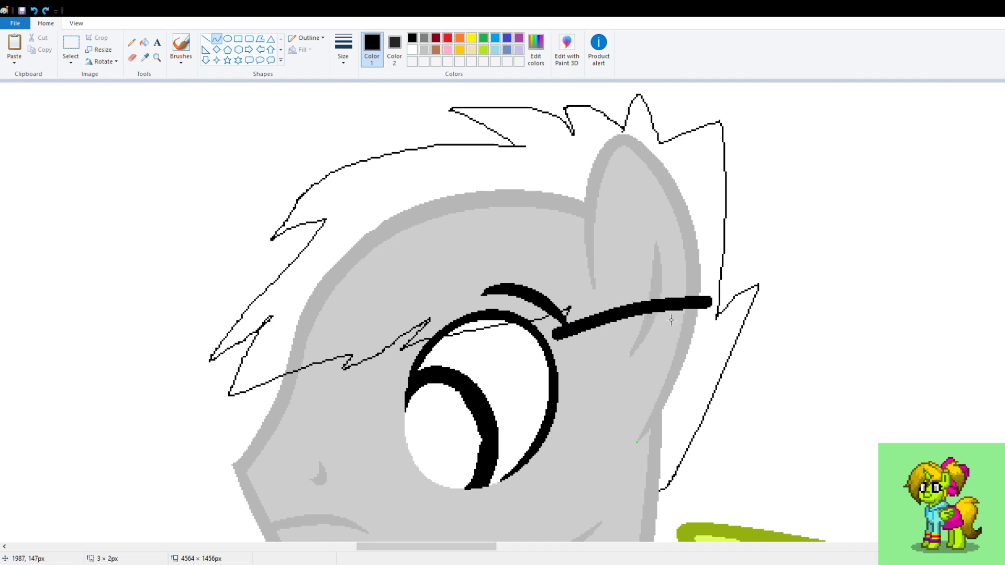
Step: Trace the small fringe spike beside the eyelash and the fringe edge across the top of the eye in thick black curves
{"action": "mouse_move", "coordinate": [558, 331]}
{"action": "left_mouse_down"}
{"action": "mouse_move", "coordinate": [567, 293]}
{"action": "mouse_move", "coordinate": [570, 302]}
{"action": "mouse_move", "coordinate": [537, 325]}
{"action": "mouse_move", "coordinate": [403, 346]}
{"action": "left_mouse_up"}
{"action": "left_click", "coordinate": [569, 301]}
{"action": "left_click", "coordinate": [597, 276]}
{"action": "mouse_move", "coordinate": [536, 314]}
{"action": "left_mouse_down"}
{"action": "mouse_move", "coordinate": [541, 331]}
{"action": "mouse_move", "coordinate": [537, 298]}
{"action": "left_mouse_up"}
{"action": "left_click", "coordinate": [542, 328]}
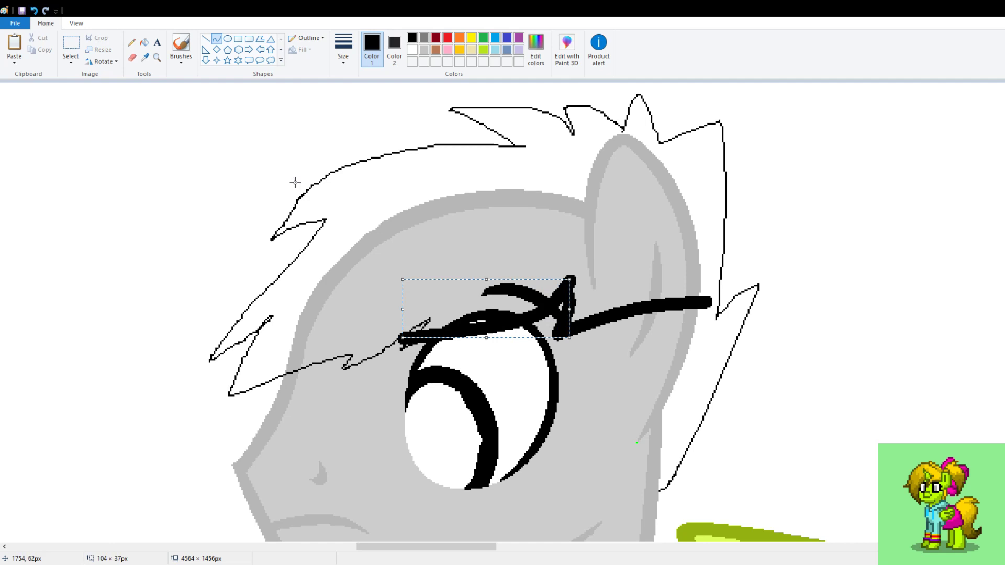
{"action": "left_click", "coordinate": [33, 11]}
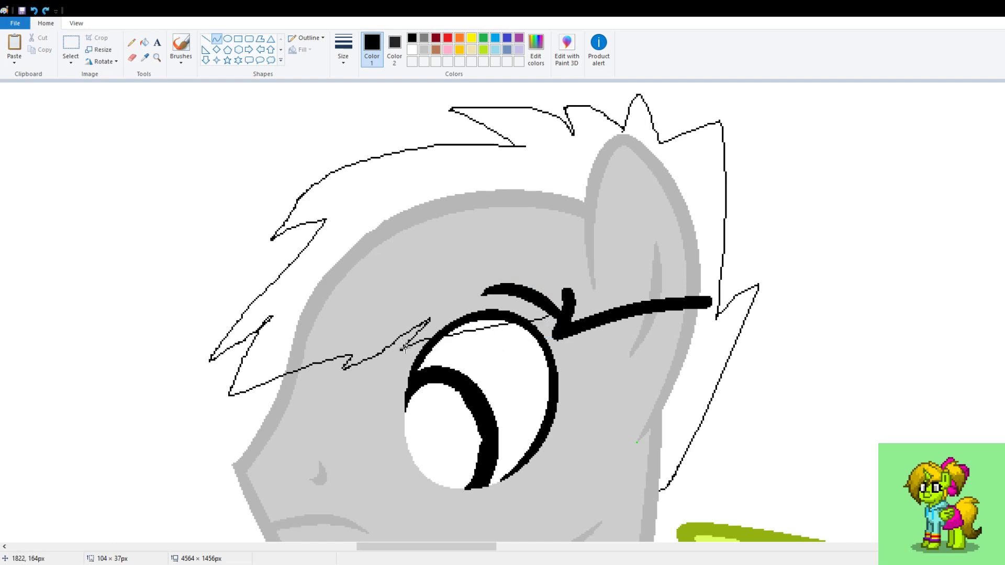
{"action": "left_click_drag", "start_coordinate": [404, 347], "coordinate": [542, 324]}
{"action": "left_click", "coordinate": [511, 246]}
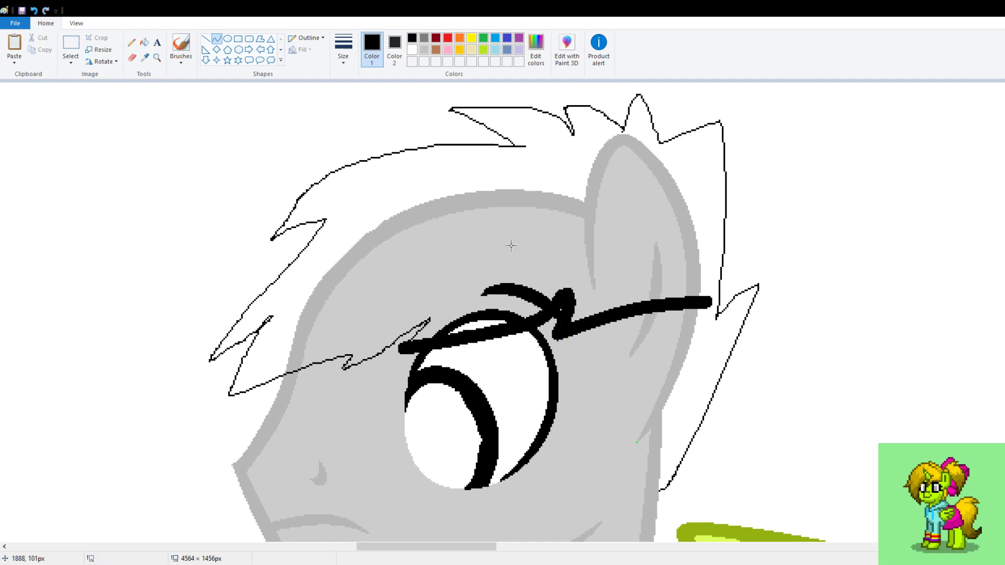
Step: Trace the fringe spike at the eye's front corner and the edge sloping down to the next notch in thick black curves
{"action": "mouse_move", "coordinate": [416, 346]}
{"action": "left_mouse_down"}
{"action": "mouse_move", "coordinate": [433, 309]}
{"action": "mouse_move", "coordinate": [434, 321]}
{"action": "mouse_move", "coordinate": [430, 303]}
{"action": "mouse_move", "coordinate": [343, 369]}
{"action": "mouse_move", "coordinate": [408, 340]}
{"action": "mouse_move", "coordinate": [383, 356]}
{"action": "mouse_move", "coordinate": [409, 324]}
{"action": "left_mouse_up"}
{"action": "left_click", "coordinate": [408, 339]}
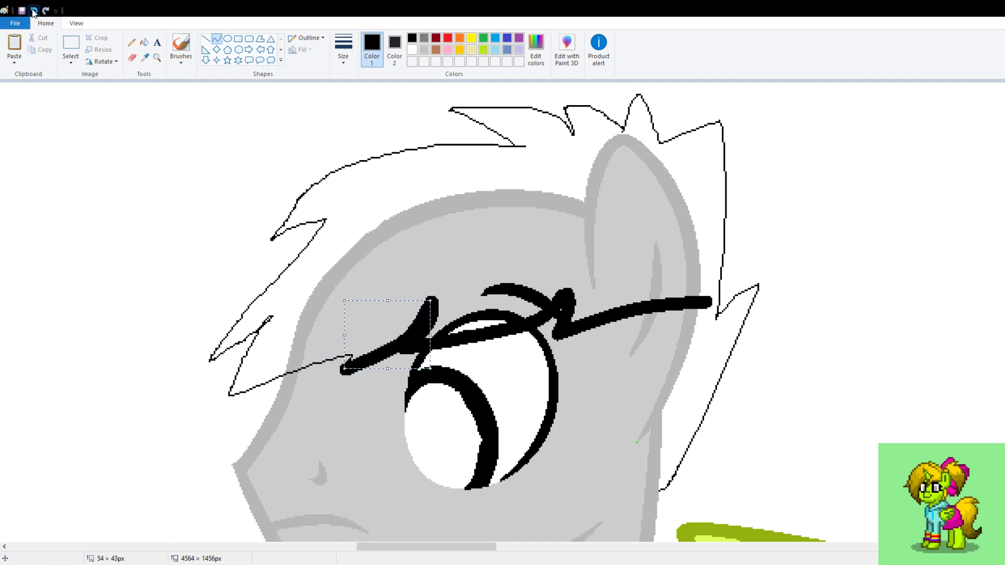
{"action": "key", "text": "ctrl+z"}
{"action": "mouse_move", "coordinate": [344, 370]}
{"action": "left_mouse_down"}
{"action": "mouse_move", "coordinate": [426, 312]}
{"action": "mouse_move", "coordinate": [405, 336]}
{"action": "left_mouse_up"}
{"action": "left_click", "coordinate": [359, 313]}
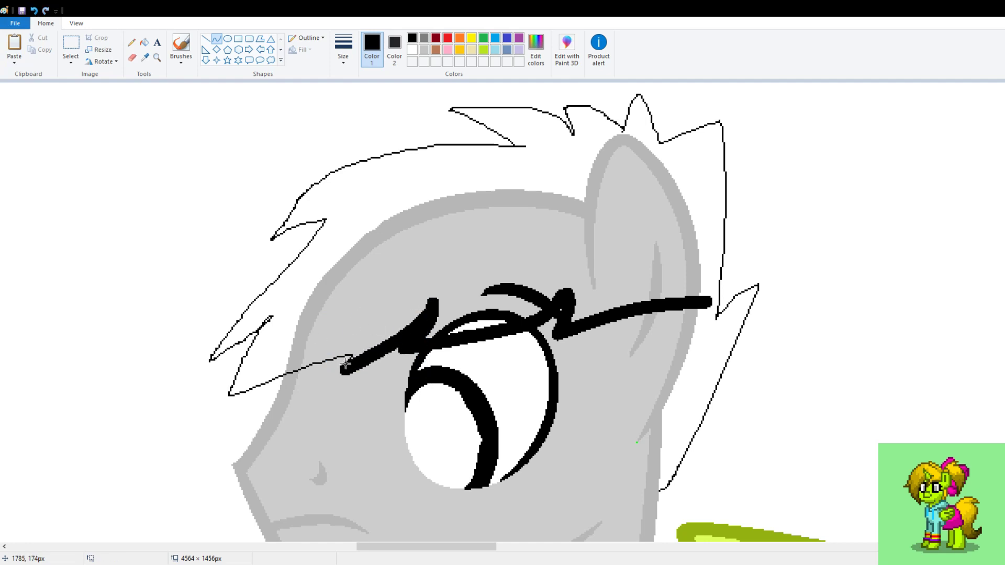
Step: Trace the small forehead spike and the fringe edge out to the lowest front tip in thick black curves
{"action": "mouse_move", "coordinate": [345, 363]}
{"action": "left_mouse_down"}
{"action": "mouse_move", "coordinate": [377, 308]}
{"action": "mouse_move", "coordinate": [351, 345]}
{"action": "mouse_move", "coordinate": [214, 379]}
{"action": "mouse_move", "coordinate": [220, 397]}
{"action": "left_mouse_up"}
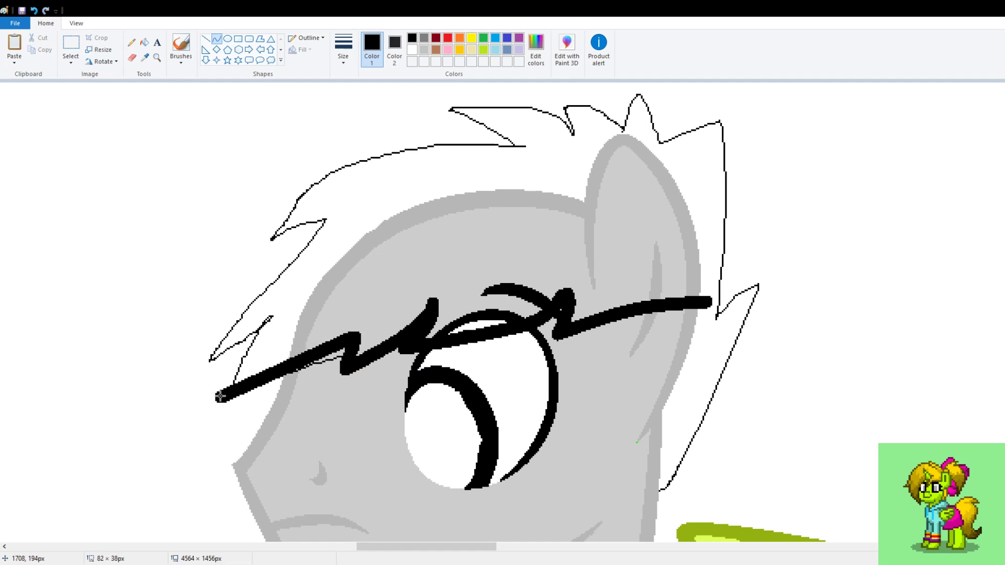
{"action": "left_click_drag", "start_coordinate": [324, 358], "coordinate": [334, 365]}
{"action": "left_click", "coordinate": [335, 364]}
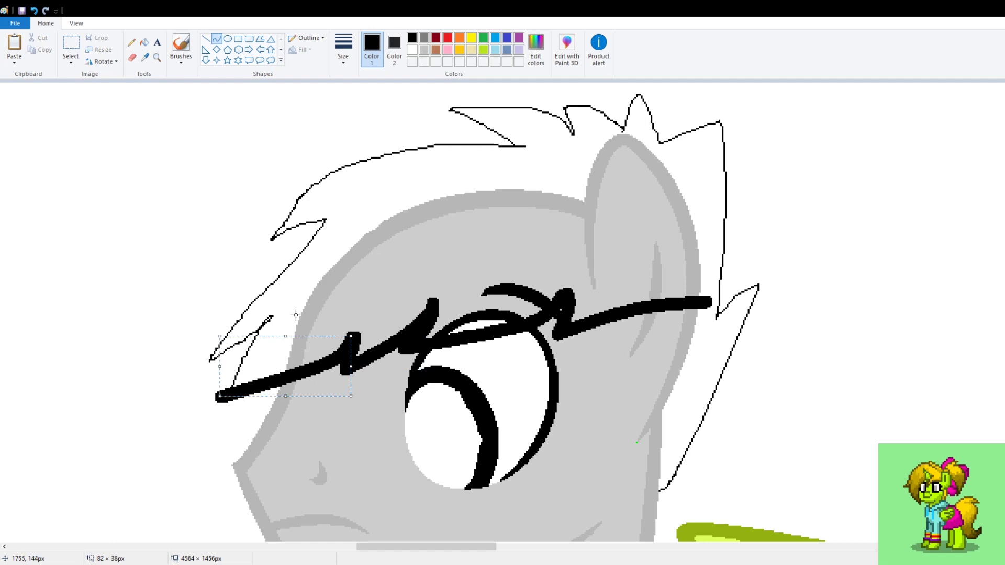
{"action": "left_click", "coordinate": [295, 315]}
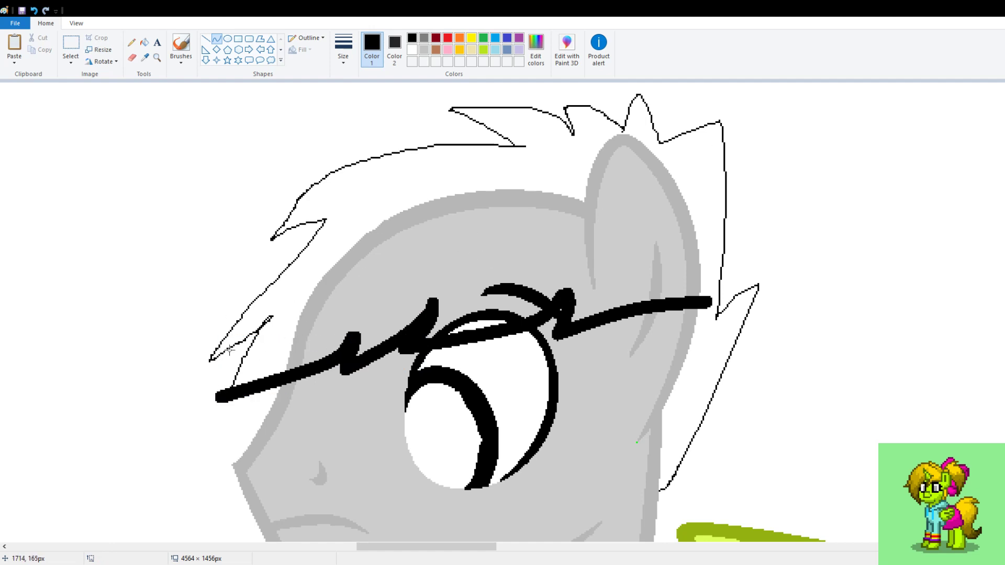
Step: Trace the two lower pointed tufts in front of the forehead with thick black curves, following the pencil sketch
{"action": "mouse_move", "coordinate": [222, 391]}
{"action": "left_mouse_down"}
{"action": "mouse_move", "coordinate": [278, 299]}
{"action": "mouse_move", "coordinate": [262, 334]}
{"action": "left_mouse_up"}
{"action": "left_click", "coordinate": [262, 334]}
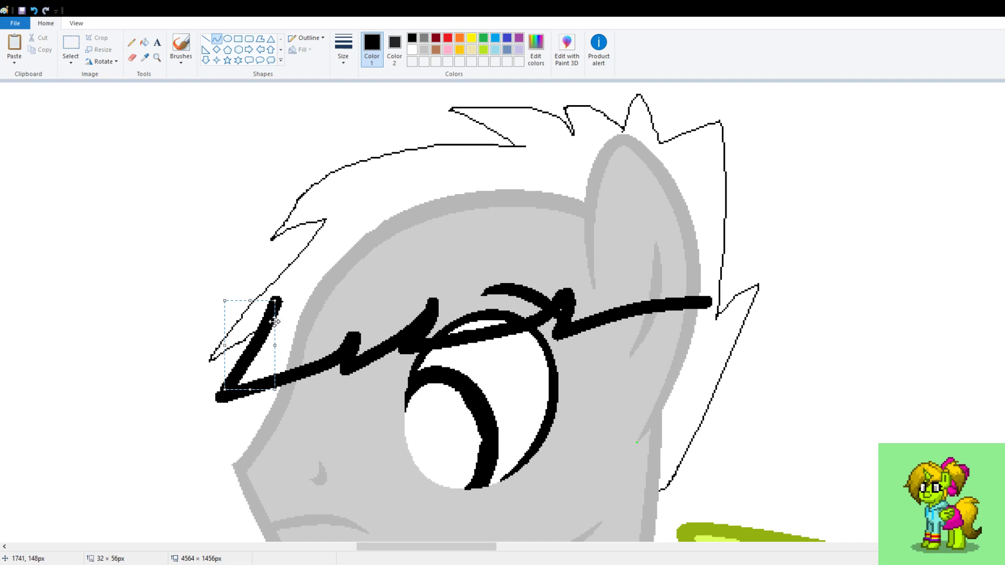
{"action": "left_click", "coordinate": [295, 273]}
{"action": "left_click_drag", "start_coordinate": [325, 222], "coordinate": [203, 361]}
{"action": "mouse_move", "coordinate": [257, 304]}
{"action": "left_mouse_down"}
{"action": "mouse_move", "coordinate": [234, 302]}
{"action": "mouse_move", "coordinate": [246, 306]}
{"action": "left_mouse_up"}
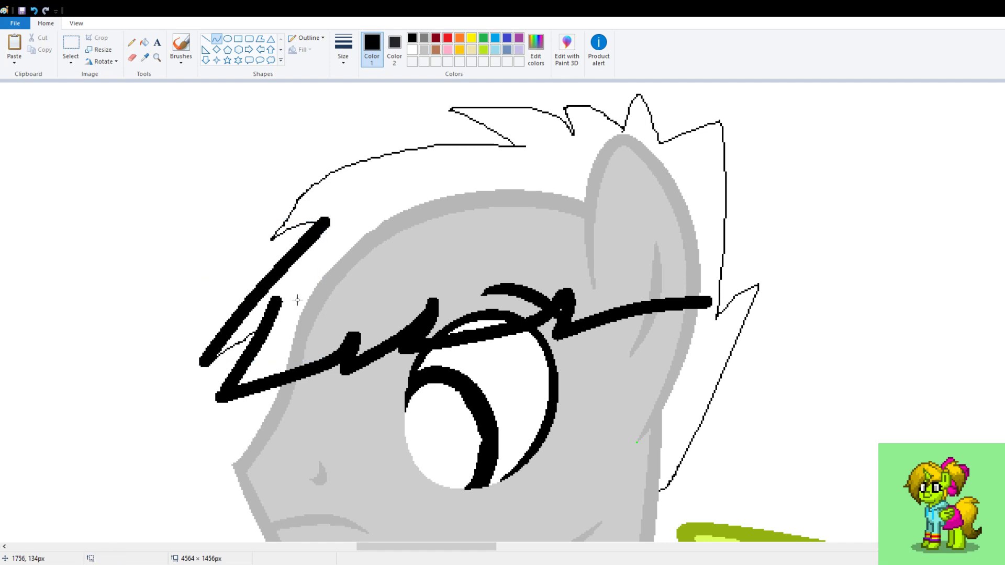
{"action": "left_click_drag", "start_coordinate": [207, 363], "coordinate": [265, 325]}
{"action": "left_click", "coordinate": [243, 340]}
{"action": "left_click", "coordinate": [245, 339]}
{"action": "left_click", "coordinate": [326, 231]}
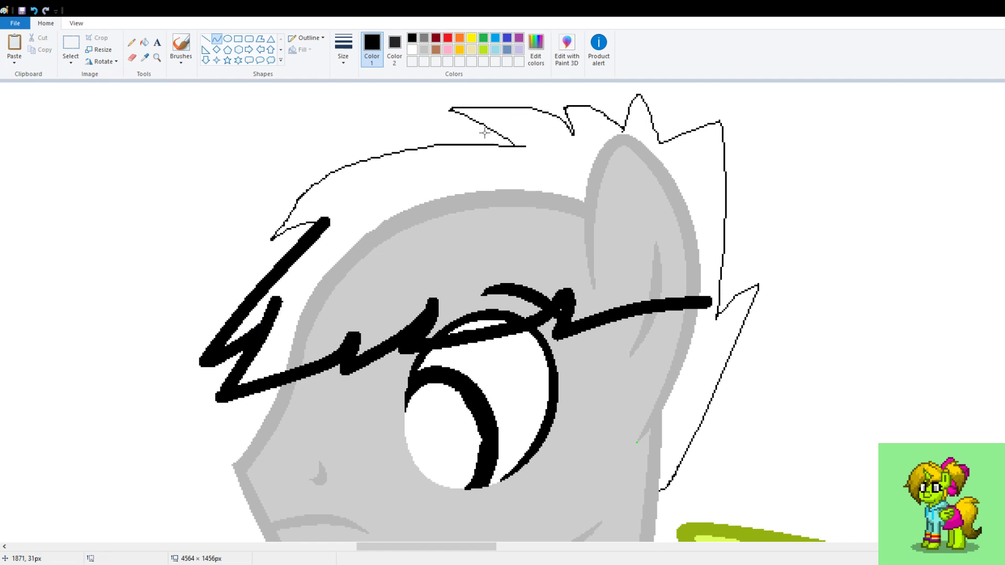
Step: Trace the mane's arched top edge from the crown to the upper front tuft, and close that tuft's underside in thick black
{"action": "mouse_move", "coordinate": [529, 146]}
{"action": "left_mouse_down"}
{"action": "mouse_move", "coordinate": [449, 148]}
{"action": "mouse_move", "coordinate": [273, 217]}
{"action": "mouse_move", "coordinate": [265, 236]}
{"action": "left_mouse_up"}
{"action": "mouse_move", "coordinate": [373, 176]}
{"action": "left_mouse_down"}
{"action": "mouse_move", "coordinate": [373, 120]}
{"action": "mouse_move", "coordinate": [343, 151]}
{"action": "left_mouse_up"}
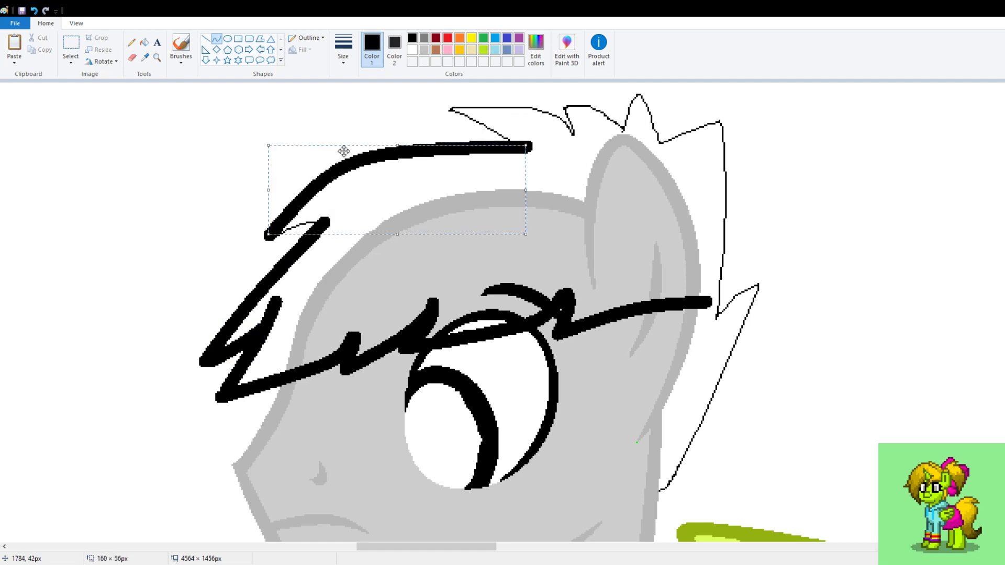
{"action": "left_click", "coordinate": [409, 278]}
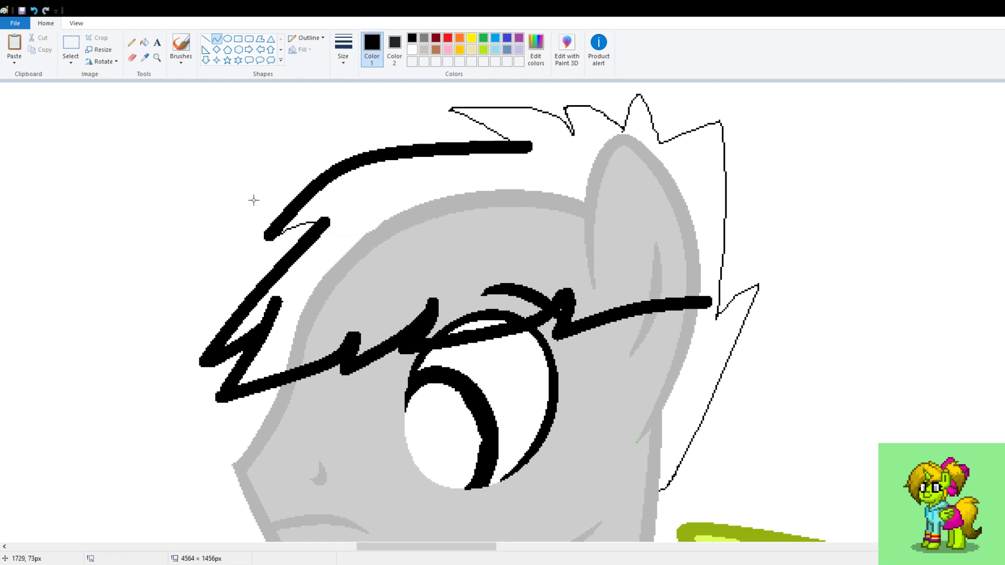
{"action": "mouse_move", "coordinate": [272, 238]}
{"action": "left_mouse_down"}
{"action": "mouse_move", "coordinate": [293, 219]}
{"action": "mouse_move", "coordinate": [325, 224]}
{"action": "mouse_move", "coordinate": [301, 219]}
{"action": "left_mouse_up"}
Step: Trace the large forward-pointing crown spike and its curved upper edge with thick black curves
{"action": "mouse_move", "coordinate": [524, 145]}
{"action": "left_mouse_down"}
{"action": "mouse_move", "coordinate": [441, 104]}
{"action": "mouse_move", "coordinate": [468, 120]}
{"action": "left_mouse_up"}
{"action": "left_click", "coordinate": [468, 119]}
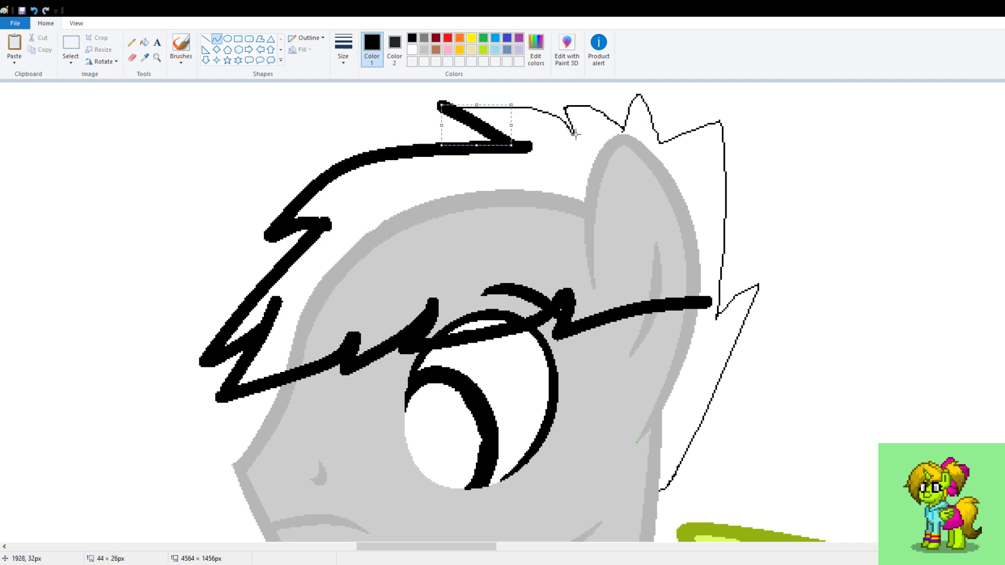
{"action": "mouse_move", "coordinate": [573, 137]}
{"action": "left_mouse_down"}
{"action": "mouse_move", "coordinate": [563, 117]}
{"action": "mouse_move", "coordinate": [440, 107]}
{"action": "mouse_move", "coordinate": [543, 102]}
{"action": "left_mouse_up"}
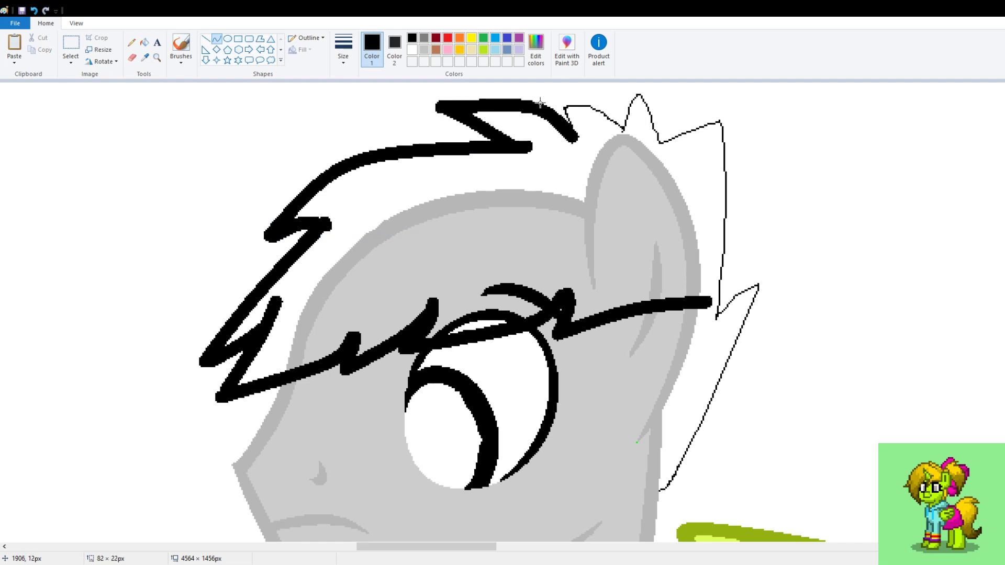
{"action": "left_click", "coordinate": [543, 102]}
Step: Trace the small crown spike and its curved edge down to the ear tip with thick black curves
{"action": "left_click_drag", "start_coordinate": [470, 546], "coordinate": [483, 546]}
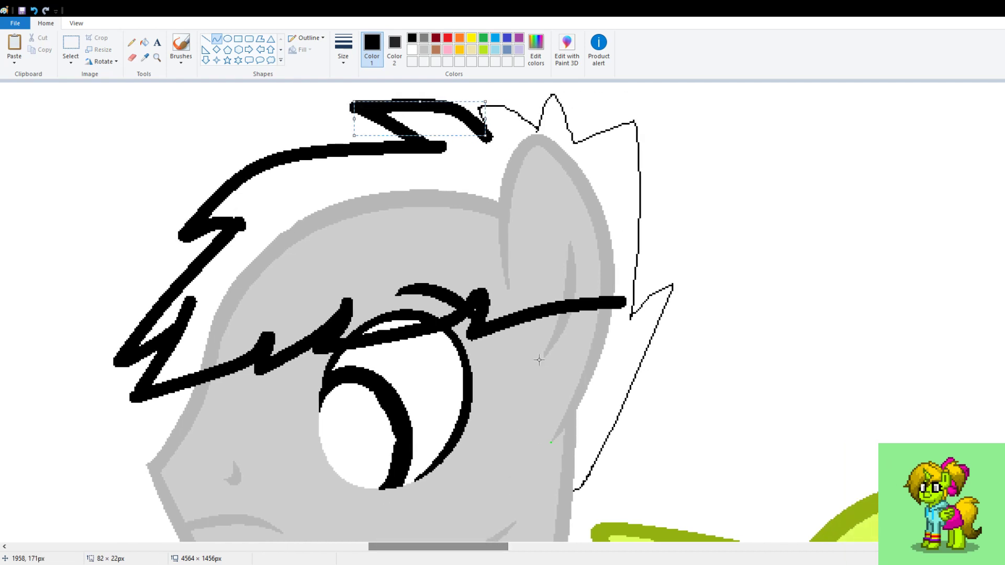
{"action": "left_click", "coordinate": [533, 113]}
{"action": "left_click_drag", "start_coordinate": [537, 129], "coordinate": [514, 105]}
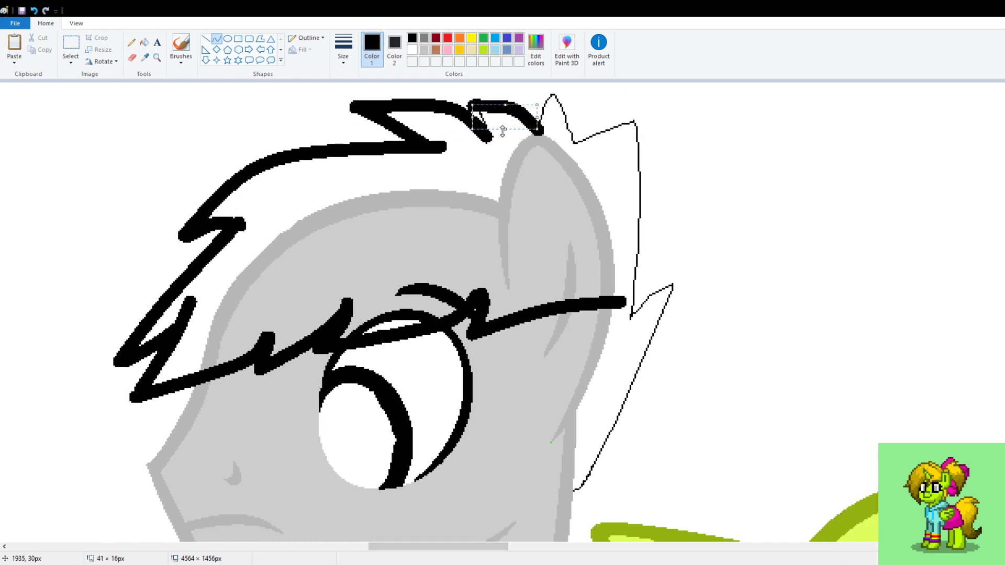
{"action": "left_click_drag", "start_coordinate": [486, 138], "coordinate": [476, 100]}
{"action": "left_click", "coordinate": [477, 127]}
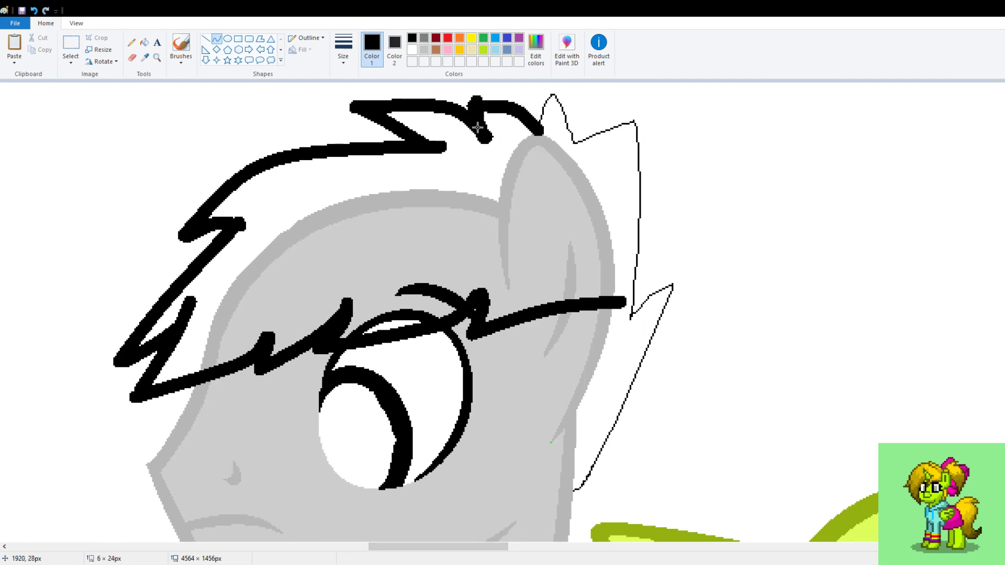
{"action": "left_click", "coordinate": [479, 127]}
Step: Trace the pointed spike above the ear and the mane's back edge behind the ear with thick black curves
{"action": "left_click_drag", "start_coordinate": [538, 127], "coordinate": [549, 109]}
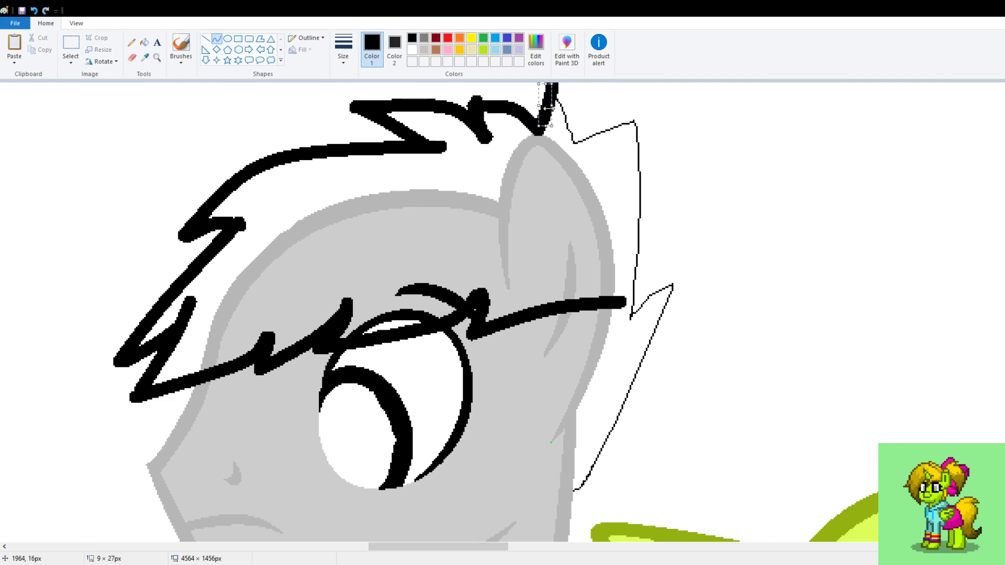
{"action": "left_click_drag", "start_coordinate": [574, 145], "coordinate": [553, 87]}
{"action": "mouse_move", "coordinate": [566, 125]}
{"action": "left_mouse_down"}
{"action": "mouse_move", "coordinate": [638, 116]}
{"action": "mouse_move", "coordinate": [615, 134]}
{"action": "mouse_move", "coordinate": [642, 288]}
{"action": "mouse_move", "coordinate": [633, 320]}
{"action": "left_mouse_up"}
{"action": "left_click_drag", "start_coordinate": [643, 241], "coordinate": [643, 247]}
{"action": "left_click", "coordinate": [684, 246]}
Step: Trace the lower back tuft from the neck to its tip and back to the mane edge with thick black curves
{"action": "left_click_drag", "start_coordinate": [628, 396], "coordinate": [603, 466]}
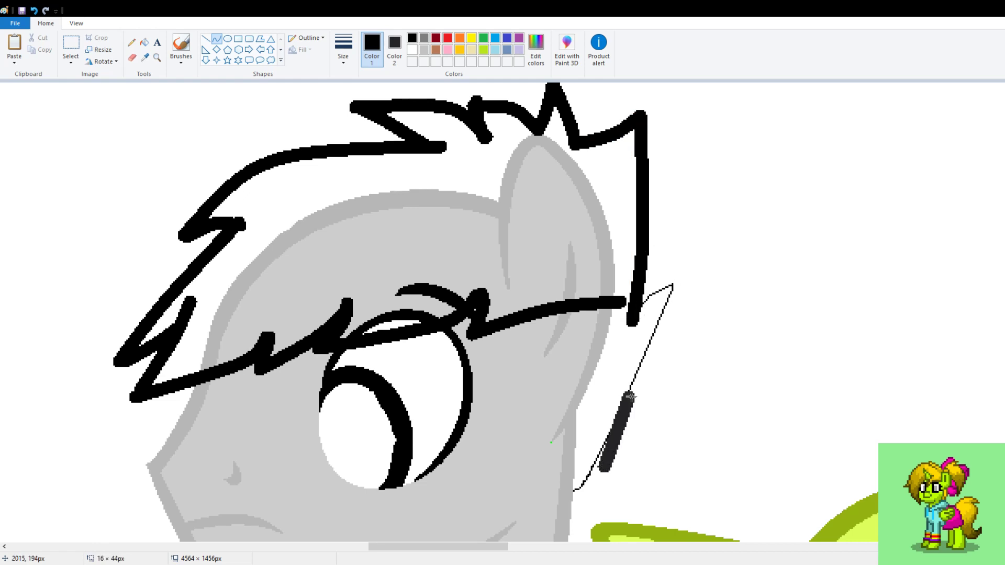
{"action": "left_click", "coordinate": [34, 10]}
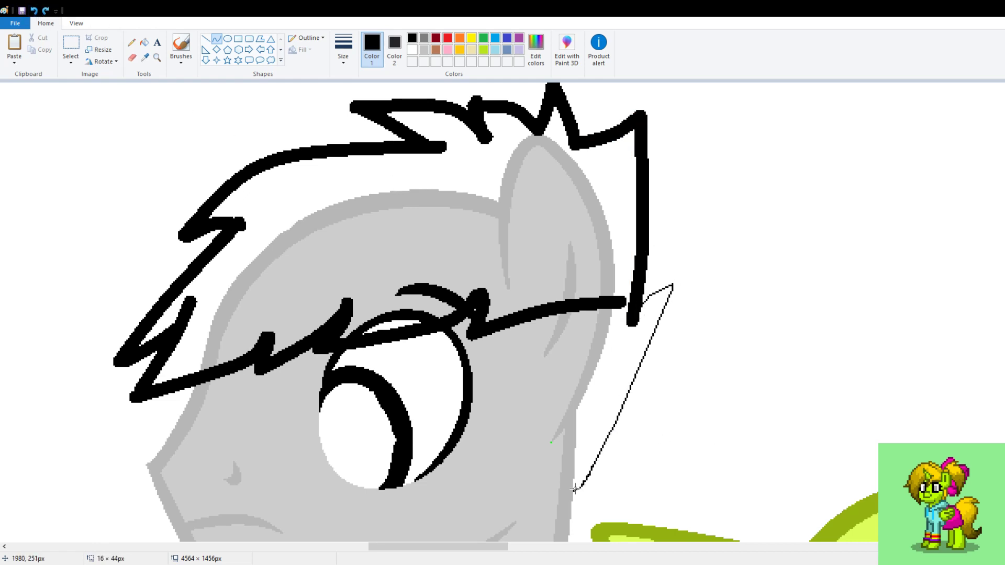
{"action": "mouse_move", "coordinate": [574, 490]}
{"action": "left_mouse_down"}
{"action": "mouse_move", "coordinate": [718, 321]}
{"action": "mouse_move", "coordinate": [671, 288]}
{"action": "left_mouse_up"}
{"action": "left_click_drag", "start_coordinate": [652, 346], "coordinate": [658, 340]}
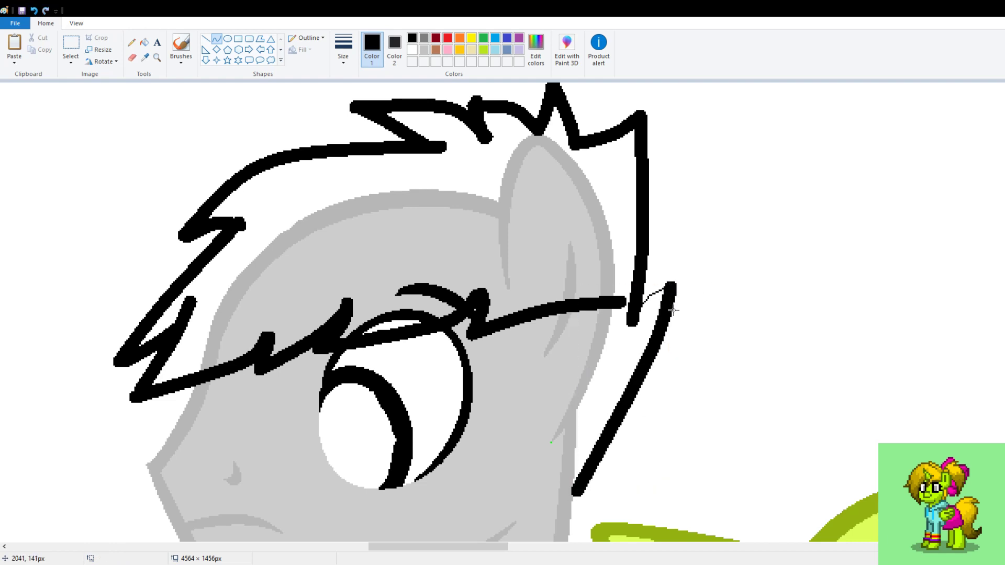
{"action": "left_click_drag", "start_coordinate": [670, 286], "coordinate": [637, 306]}
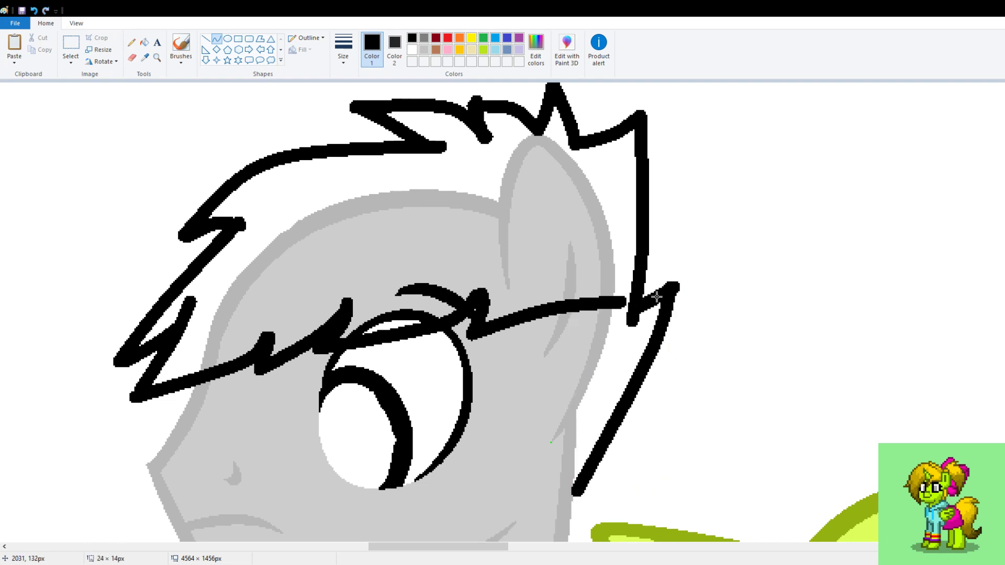
{"action": "left_click", "coordinate": [656, 296]}
{"action": "left_click", "coordinate": [678, 209]}
Step: Fill the grey pony's mane, from the back tuft across the ear and forehead to the fringe, with dark grey
{"action": "left_click", "coordinate": [145, 43]}
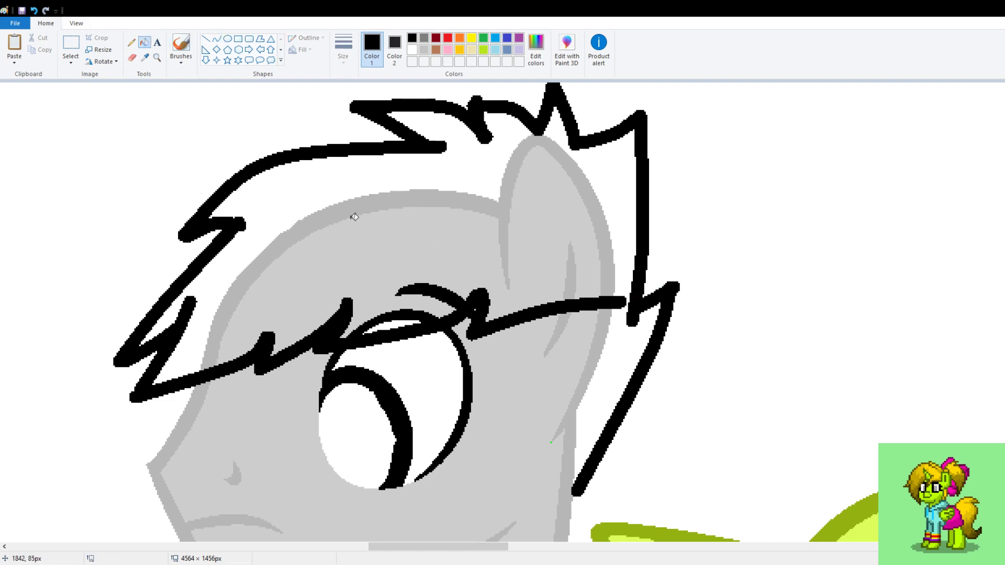
{"action": "right_click", "coordinate": [616, 352]}
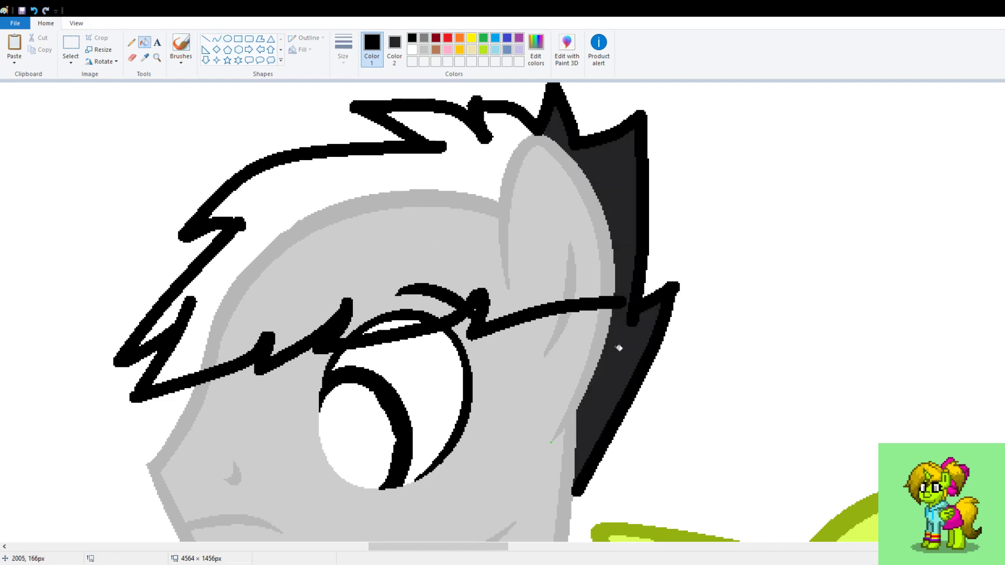
{"action": "right_click", "coordinate": [599, 232]}
{"action": "right_click", "coordinate": [583, 239]}
{"action": "right_click", "coordinate": [571, 262]}
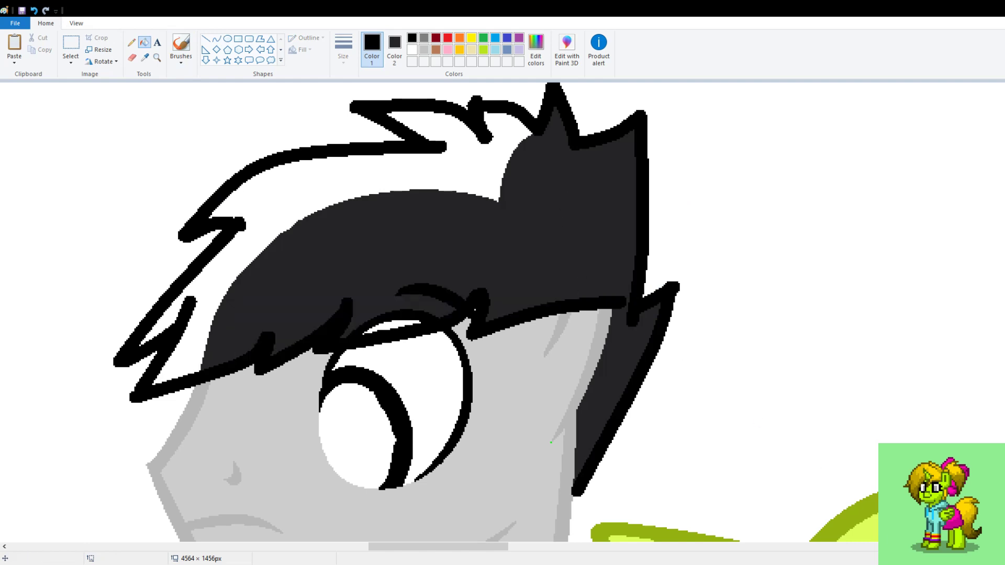
{"action": "scroll", "coordinate": [502, 312], "scroll_direction": "up", "scroll_amount": 1}
{"action": "right_click", "coordinate": [677, 177]}
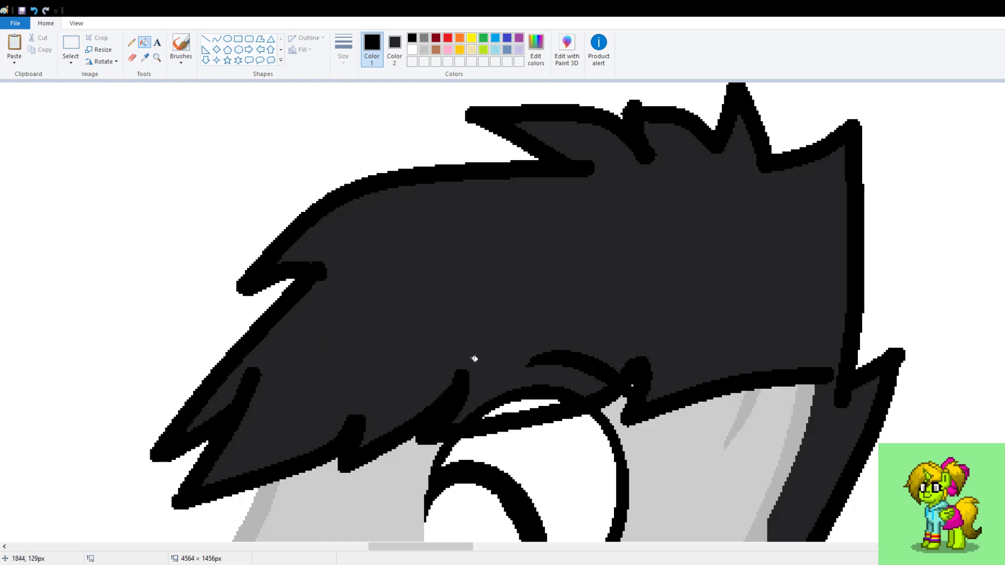
Step: Redraw the fringe edge above the grey pony's eye and fill over the eye and brow lines inside the mane with dark grey
{"action": "left_click", "coordinate": [131, 43]}
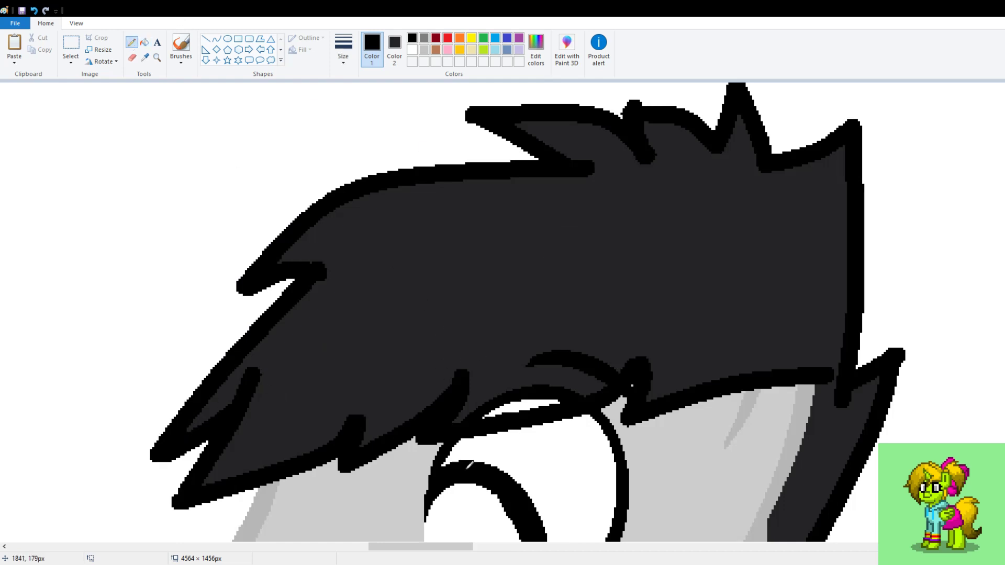
{"action": "left_click", "coordinate": [217, 38]}
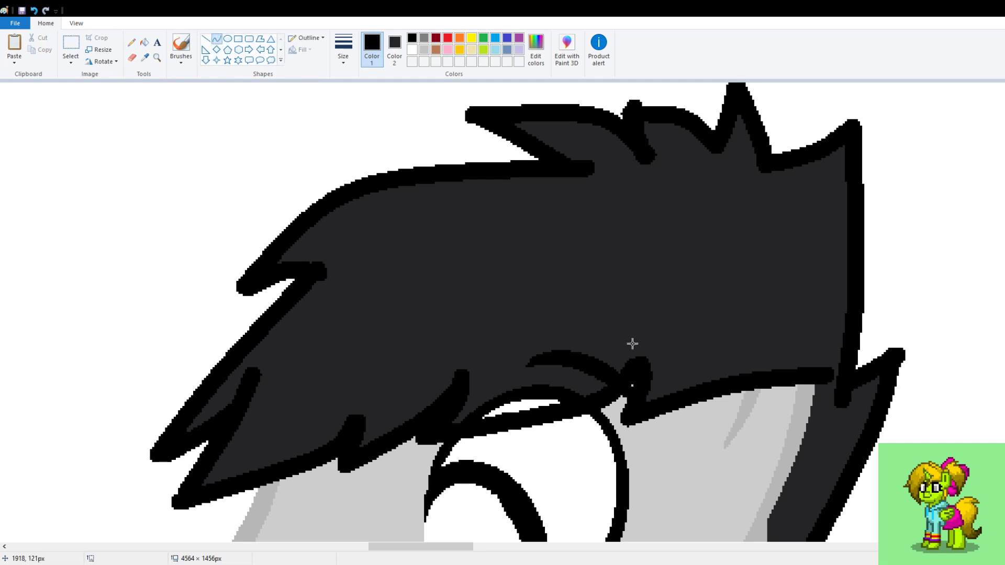
{"action": "mouse_move", "coordinate": [621, 358]}
{"action": "left_mouse_down"}
{"action": "mouse_move", "coordinate": [524, 404]}
{"action": "mouse_move", "coordinate": [459, 409]}
{"action": "mouse_move", "coordinate": [574, 397]}
{"action": "mouse_move", "coordinate": [590, 384]}
{"action": "left_mouse_up"}
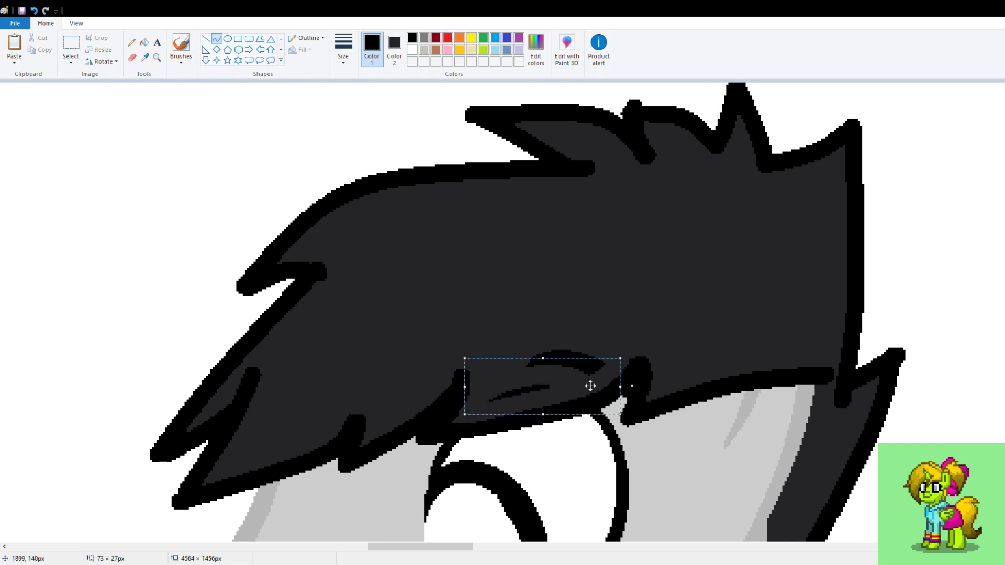
{"action": "left_click", "coordinate": [511, 303]}
{"action": "left_click", "coordinate": [144, 42]}
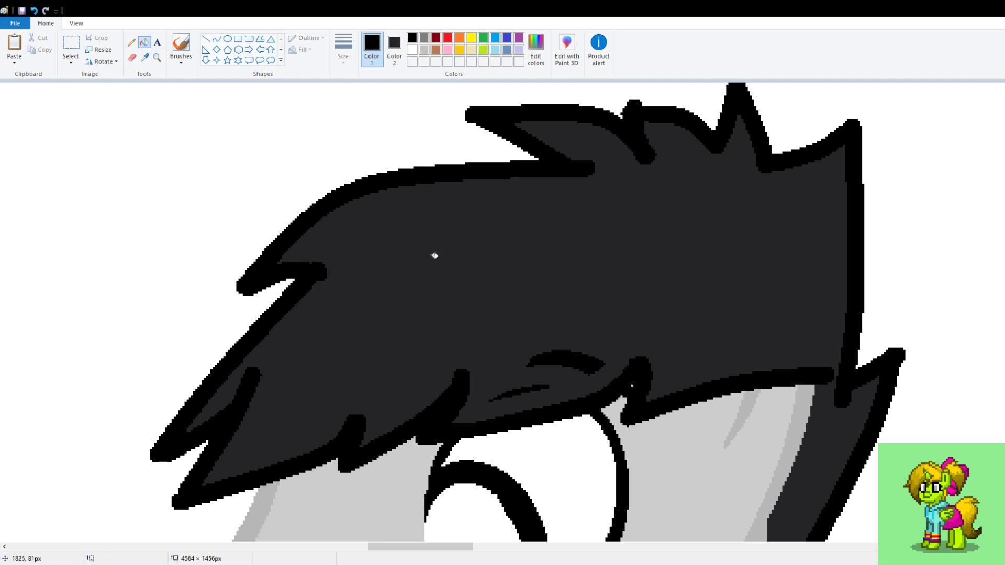
{"action": "left_click", "coordinate": [527, 389]}
{"action": "left_click", "coordinate": [580, 352]}
Step: Examine the grey pony's filled mane up close and then across the whole canvas
{"action": "scroll", "coordinate": [622, 287], "scroll_direction": "down", "scroll_amount": 4}
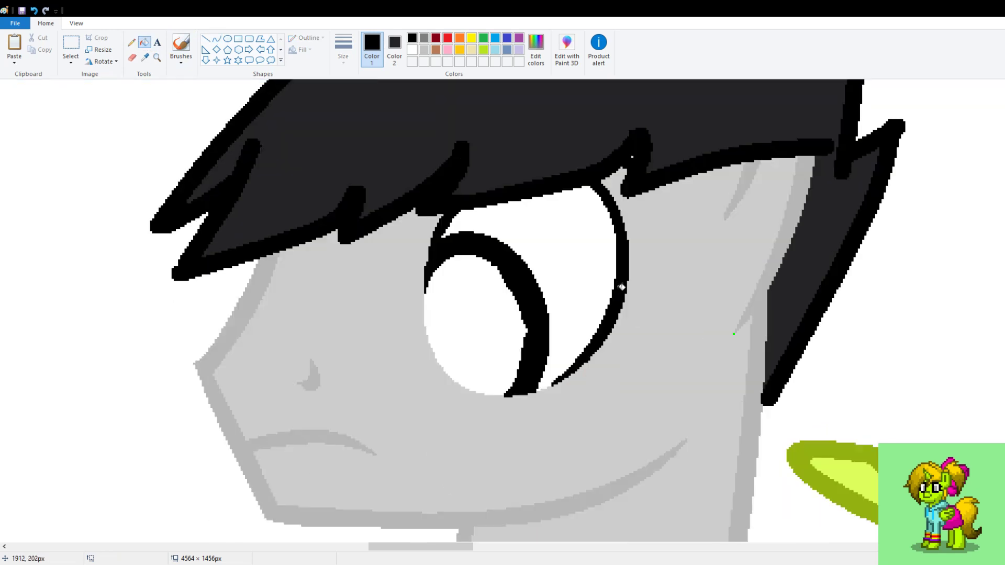
{"action": "scroll", "coordinate": [639, 243], "scroll_direction": "up", "scroll_amount": 4}
{"action": "scroll", "coordinate": [636, 247], "scroll_direction": "down", "scroll_amount": 4}
{"action": "scroll", "coordinate": [639, 246], "scroll_direction": "up", "scroll_amount": 4}
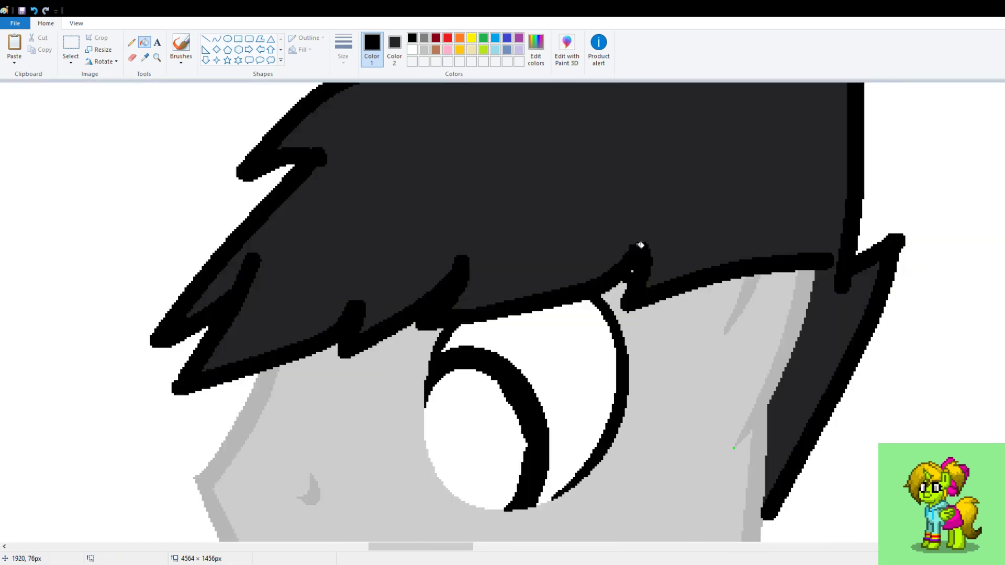
{"action": "scroll", "coordinate": [640, 246], "scroll_direction": "down", "scroll_amount": 4}
{"action": "key", "text": "ctrl+Page_Down"}
{"action": "key", "text": "ctrl+Page_Down"}
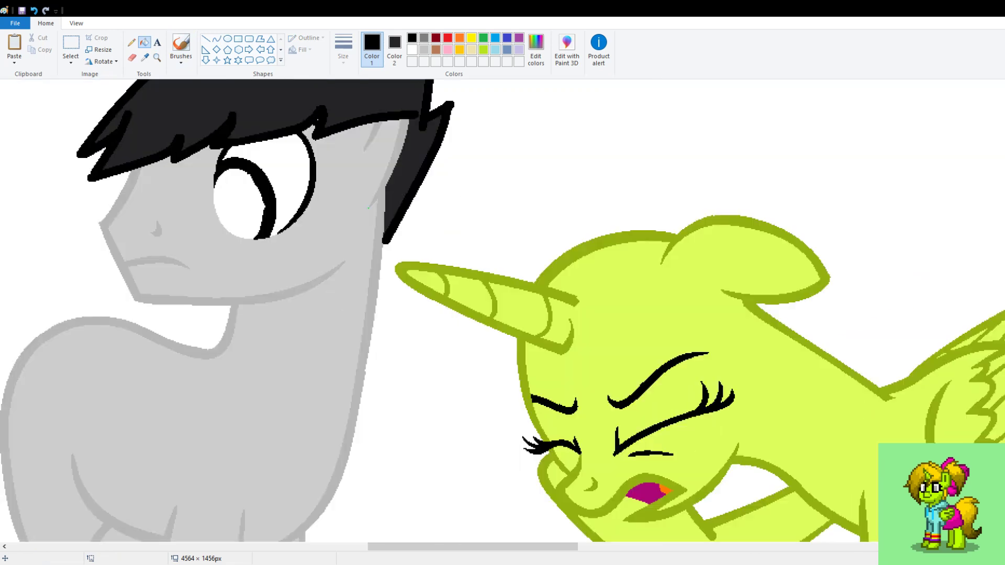
{"action": "scroll", "coordinate": [657, 294], "scroll_direction": "up", "scroll_amount": 2}
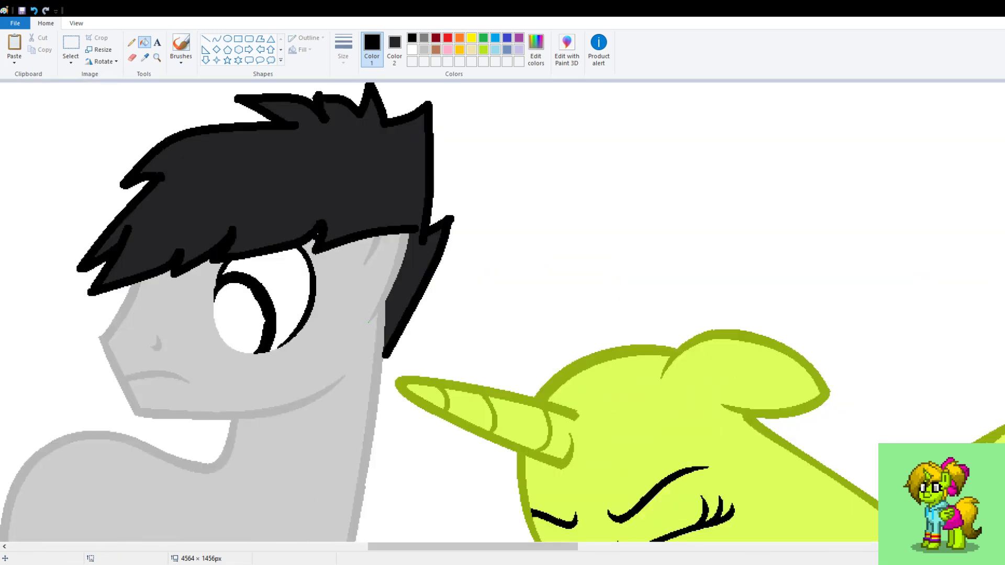
{"action": "key", "text": "ctrl+Page_Down"}
{"action": "key", "text": "ctrl+Page_Down"}
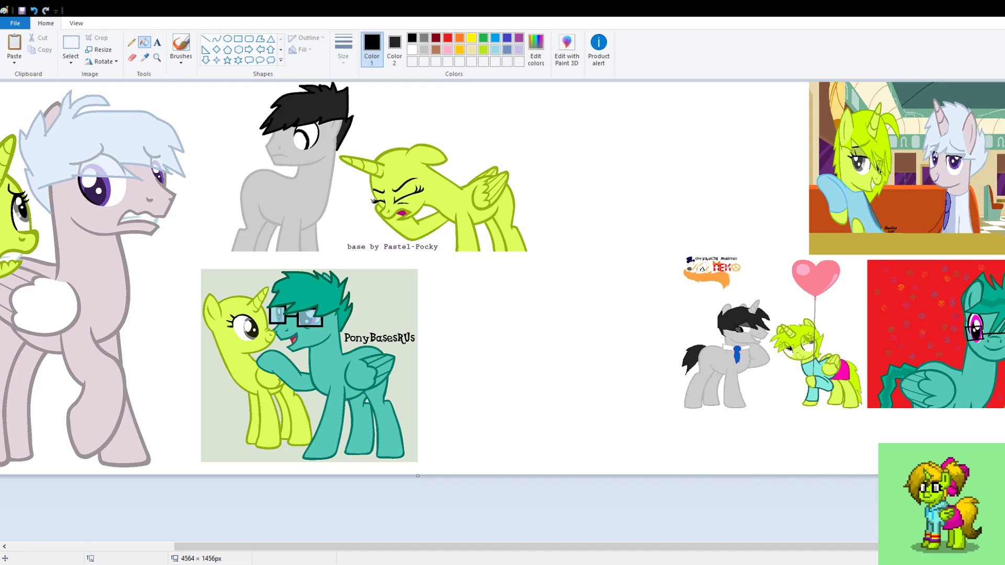
Step: Sample the pale pony's blue-grey mane outline as the primary colour and its light-blue mane fill as the secondary colour
{"action": "key", "text": "ctrl+Page_Up"}
{"action": "key", "text": "ctrl+Page_Up"}
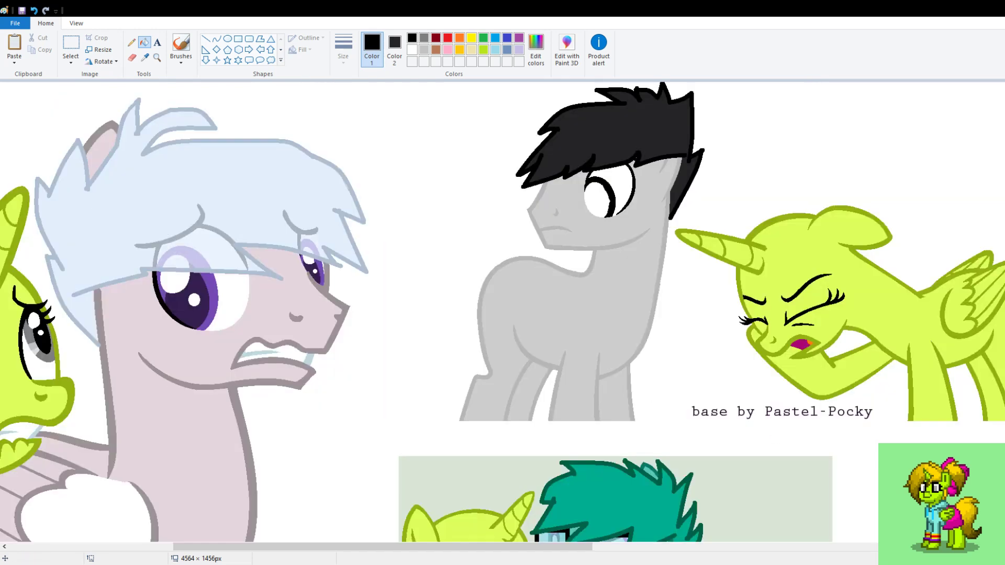
{"action": "left_click", "coordinate": [142, 61]}
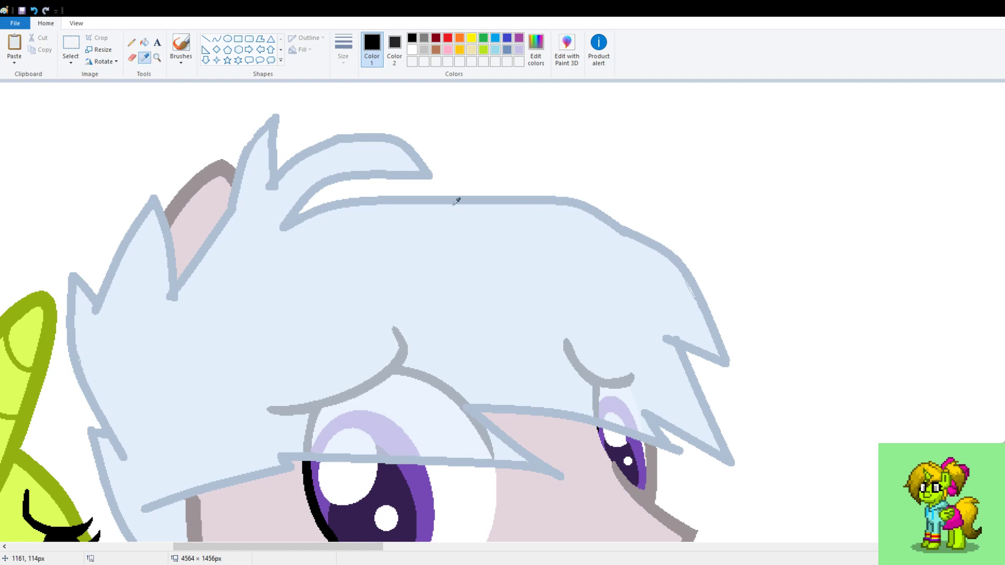
{"action": "left_click", "coordinate": [459, 197]}
{"action": "left_click", "coordinate": [144, 57]}
{"action": "right_click", "coordinate": [345, 283]}
Step: Sketch a thin jagged tail edge between the lime pony's chest and the pale pony's hind leg, undoing the thick pencil attempt
{"action": "scroll", "coordinate": [344, 284], "scroll_direction": "down", "scroll_amount": 10}
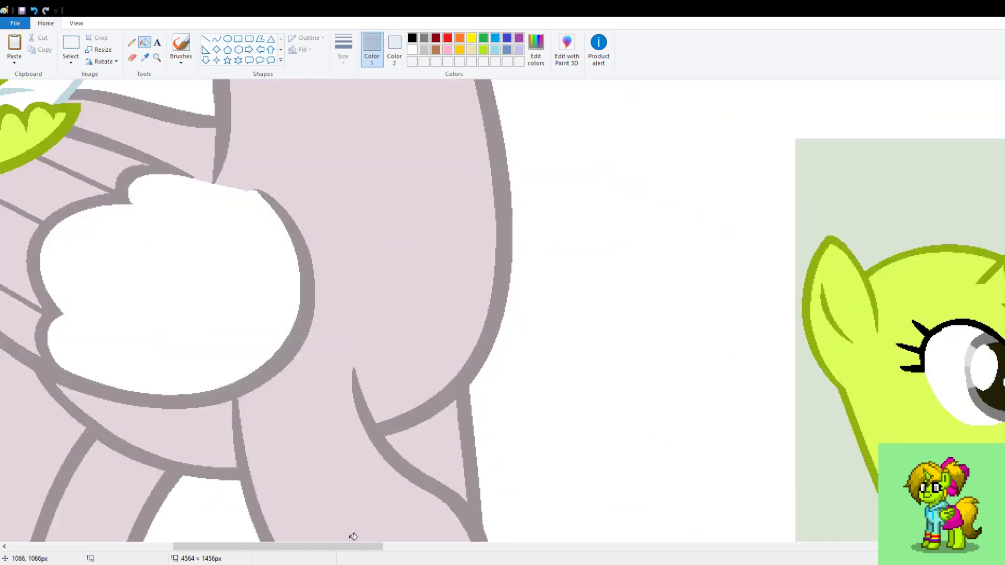
{"action": "left_click_drag", "start_coordinate": [353, 546], "coordinate": [227, 545]}
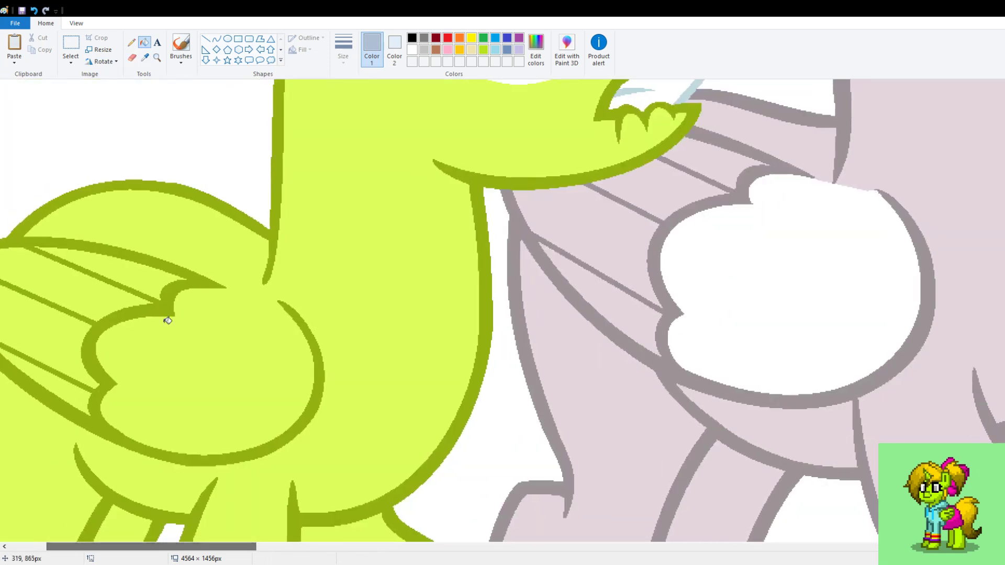
{"action": "left_click", "coordinate": [131, 42]}
{"action": "scroll", "coordinate": [335, 261], "scroll_direction": "down", "scroll_amount": 3}
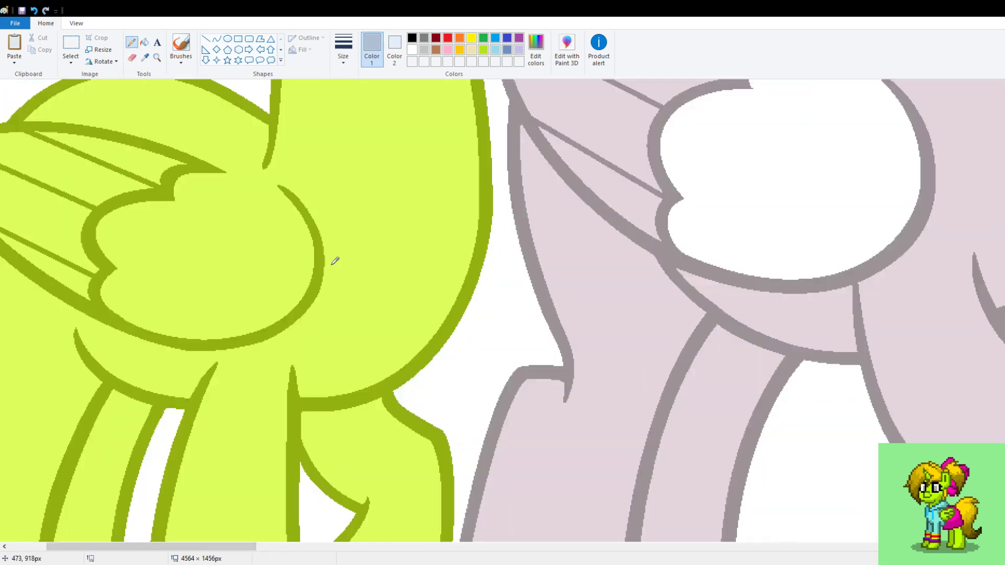
{"action": "scroll", "coordinate": [335, 261], "scroll_direction": "down", "scroll_amount": 3}
{"action": "mouse_move", "coordinate": [448, 222]}
{"action": "left_mouse_down"}
{"action": "mouse_move", "coordinate": [454, 258]}
{"action": "mouse_move", "coordinate": [480, 233]}
{"action": "mouse_move", "coordinate": [457, 329]}
{"action": "mouse_move", "coordinate": [474, 313]}
{"action": "mouse_move", "coordinate": [476, 343]}
{"action": "left_mouse_up"}
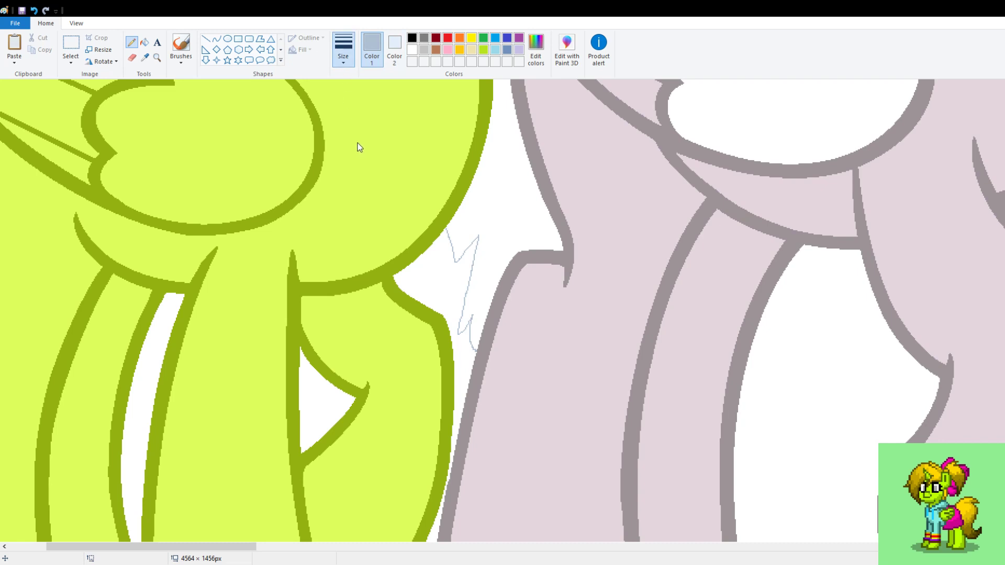
{"action": "mouse_move", "coordinate": [448, 225]}
{"action": "left_mouse_down"}
{"action": "mouse_move", "coordinate": [455, 260]}
{"action": "mouse_move", "coordinate": [477, 237]}
{"action": "left_mouse_up"}
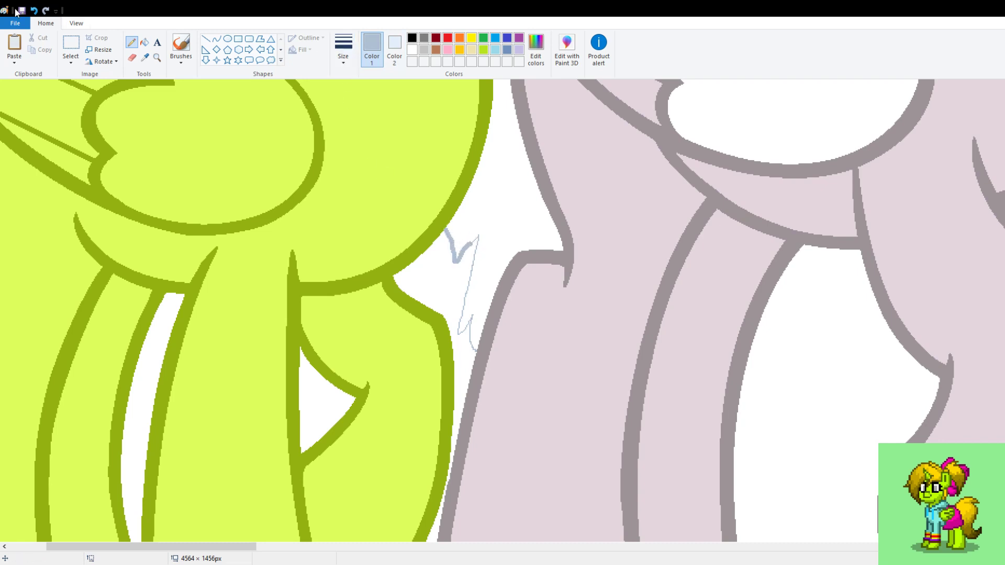
{"action": "left_click", "coordinate": [33, 11]}
Step: Trace the tail's upper zigzag and its long edge down to the lower tip with thick blue-grey curves
{"action": "left_click", "coordinate": [217, 38]}
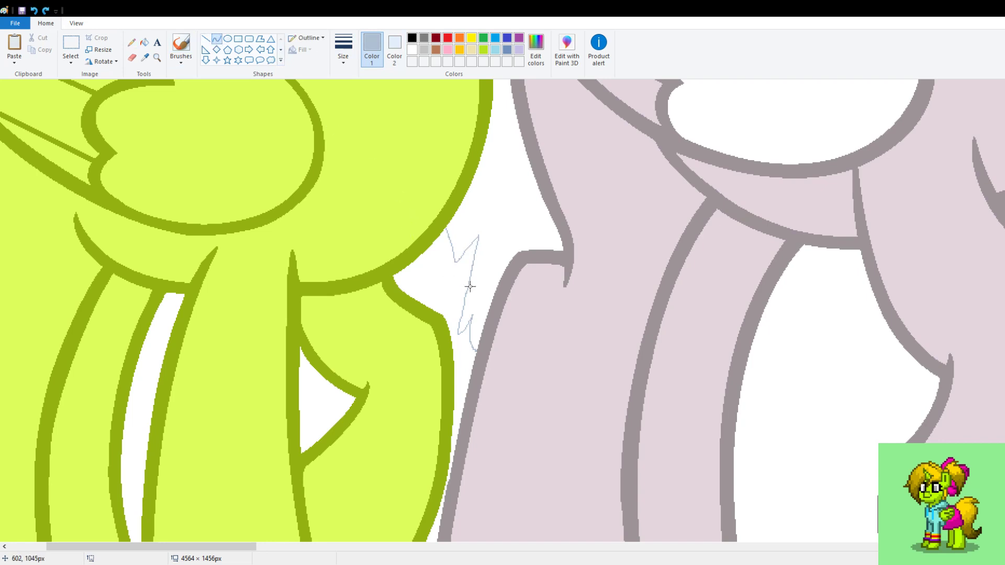
{"action": "mouse_move", "coordinate": [456, 260]}
{"action": "left_mouse_down"}
{"action": "mouse_move", "coordinate": [445, 231]}
{"action": "mouse_move", "coordinate": [458, 259]}
{"action": "mouse_move", "coordinate": [479, 230]}
{"action": "mouse_move", "coordinate": [457, 333]}
{"action": "left_mouse_up"}
{"action": "left_click", "coordinate": [455, 248]}
{"action": "left_click", "coordinate": [498, 228]}
{"action": "left_click", "coordinate": [472, 242]}
{"action": "left_click", "coordinate": [473, 242]}
{"action": "left_click", "coordinate": [491, 222]}
{"action": "left_click", "coordinate": [462, 303]}
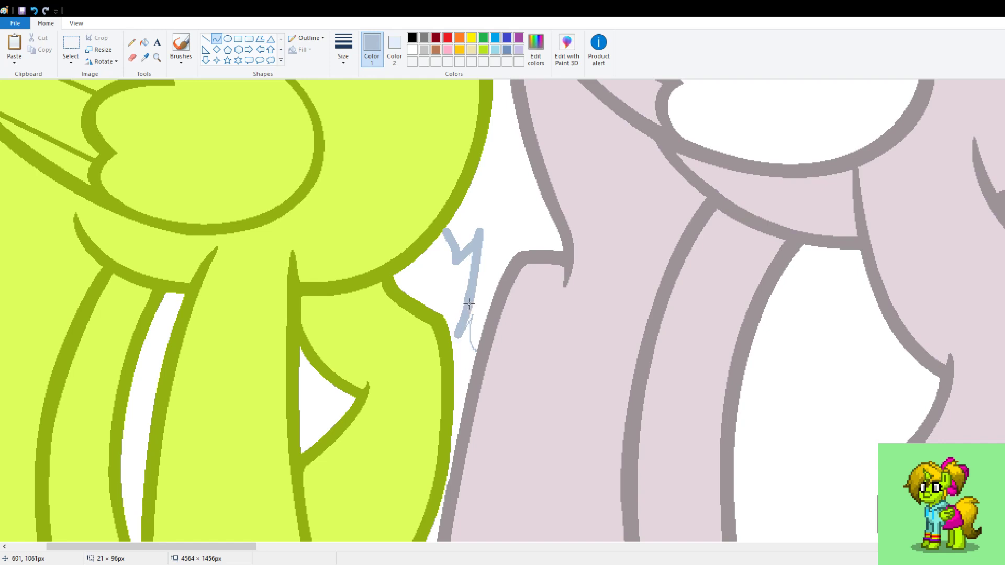
{"action": "left_click", "coordinate": [464, 299]}
{"action": "left_click", "coordinate": [502, 282]}
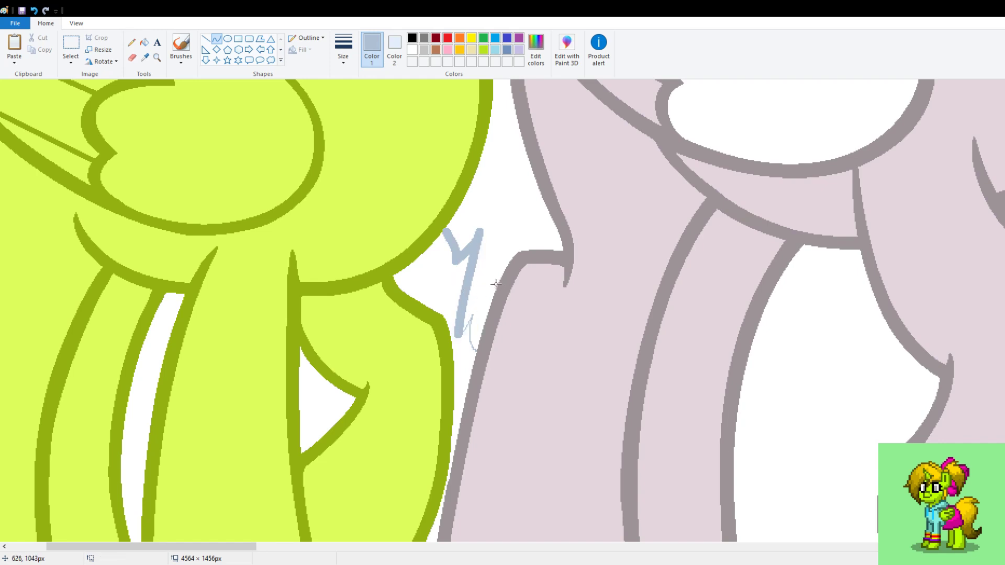
Step: Trace the tail's small lower spike and its last edge to the pale pony's hind leg with thick blue-grey curves
{"action": "mouse_move", "coordinate": [461, 333]}
{"action": "left_mouse_down"}
{"action": "mouse_move", "coordinate": [476, 302]}
{"action": "mouse_move", "coordinate": [475, 351]}
{"action": "left_mouse_up"}
{"action": "left_click", "coordinate": [481, 291]}
{"action": "left_click", "coordinate": [472, 345]}
{"action": "left_click", "coordinate": [512, 220]}
Step: Fill the pale pony's tail area between the two ponies with light blue
{"action": "scroll", "coordinate": [512, 221], "scroll_direction": "up", "scroll_amount": 4}
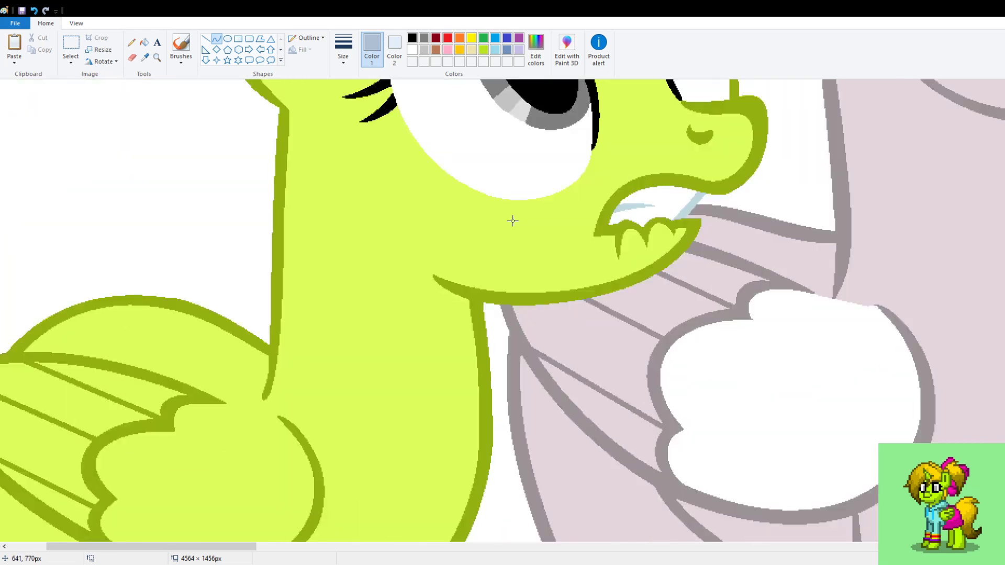
{"action": "scroll", "coordinate": [513, 221], "scroll_direction": "down", "scroll_amount": 7}
{"action": "left_click", "coordinate": [145, 42]}
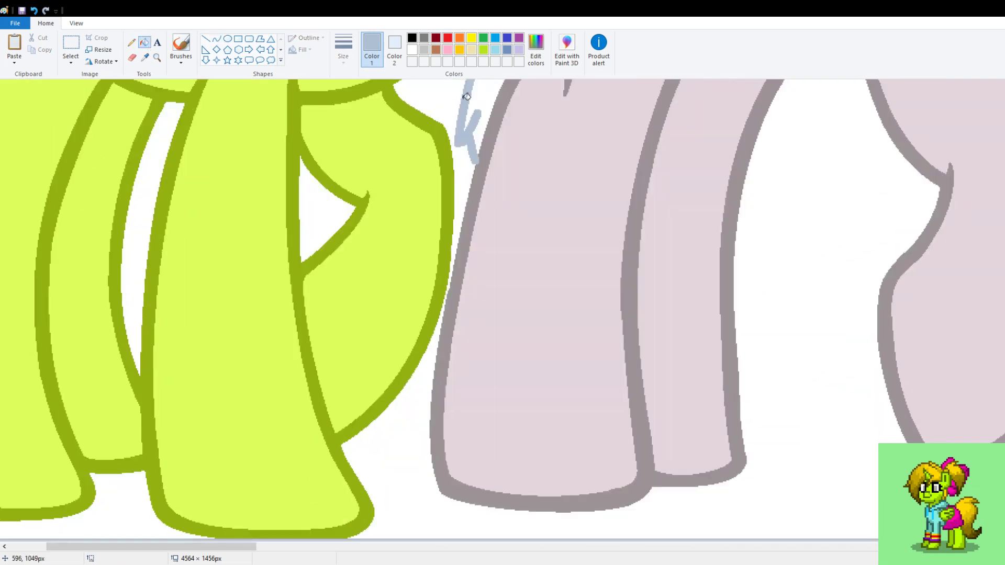
{"action": "left_click", "coordinate": [482, 99]}
{"action": "scroll", "coordinate": [829, 475], "scroll_direction": "up", "scroll_amount": 5}
{"action": "scroll", "coordinate": [819, 497], "scroll_direction": "up", "scroll_amount": 2}
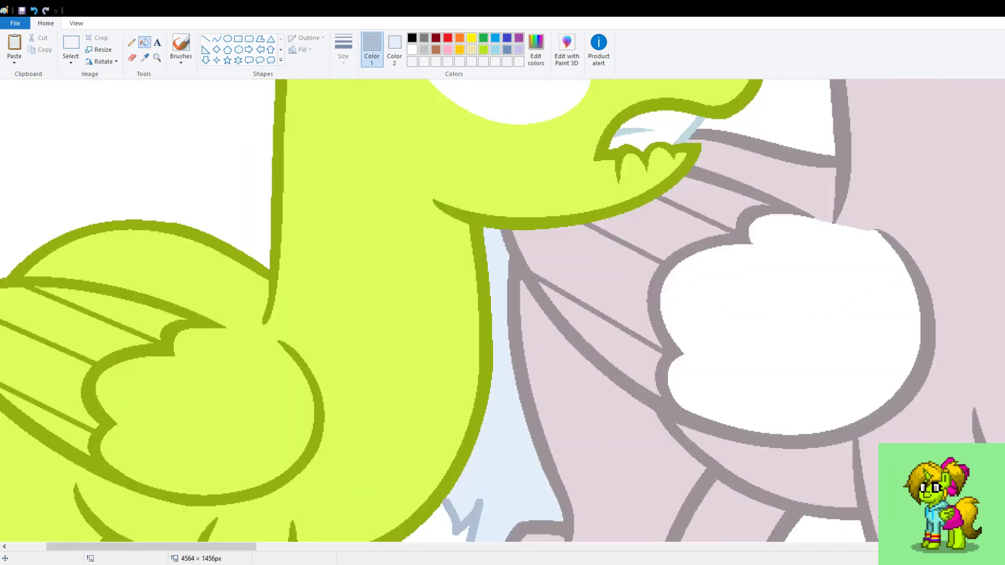
{"action": "scroll", "coordinate": [764, 425], "scroll_direction": "down", "scroll_amount": 3, "text": "ctrl"}
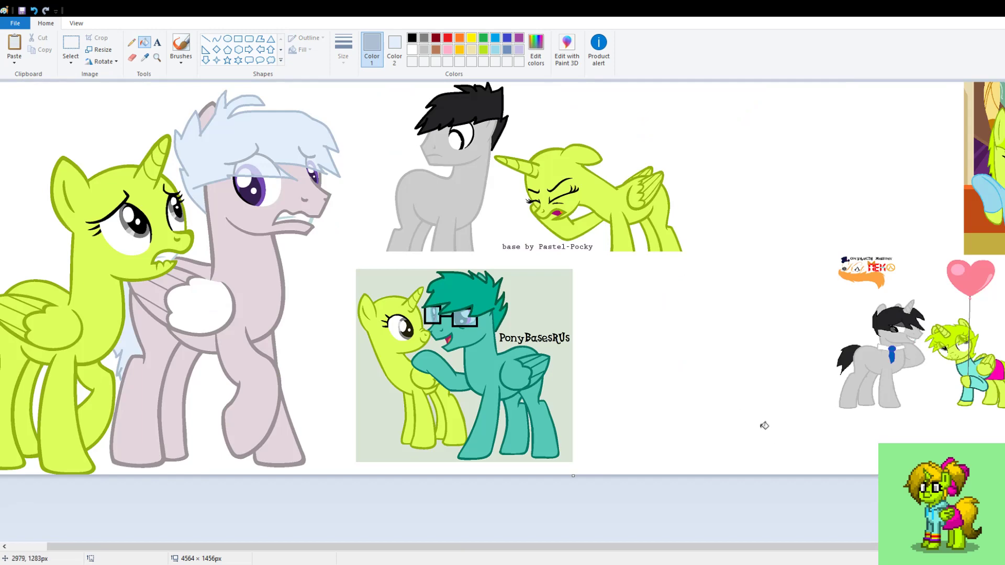
Step: Sample the teal reference pony's dark-green mane outline as the primary colour and its green mane fill as the secondary colour
{"action": "scroll", "coordinate": [729, 393], "scroll_direction": "right", "scroll_amount": 3}
{"action": "scroll", "coordinate": [739, 397], "scroll_direction": "left", "scroll_amount": 4}
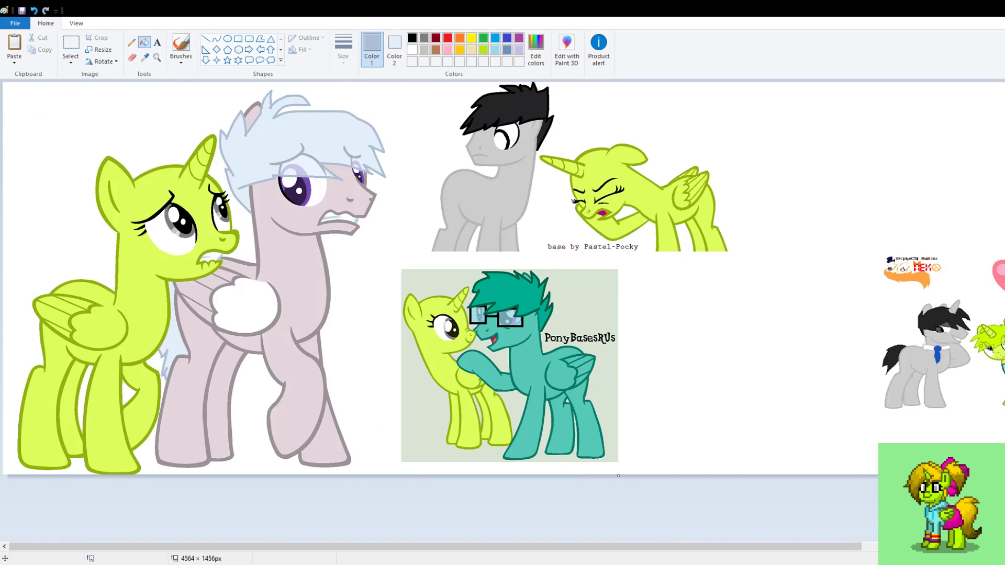
{"action": "scroll", "coordinate": [440, 309], "scroll_direction": "up", "scroll_amount": 3, "text": "ctrl"}
{"action": "scroll", "coordinate": [440, 309], "scroll_direction": "down", "scroll_amount": 5}
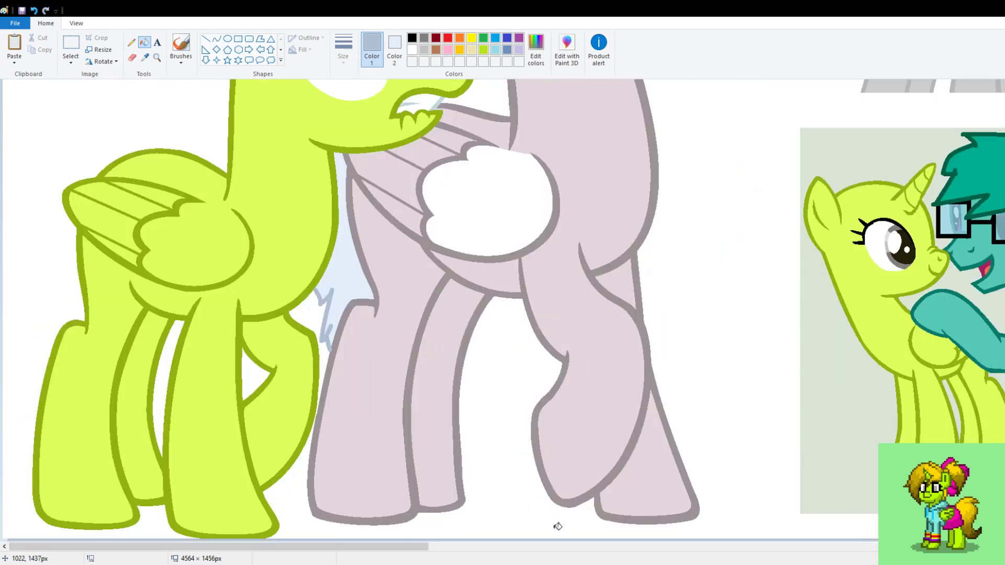
{"action": "left_click", "coordinate": [442, 546]}
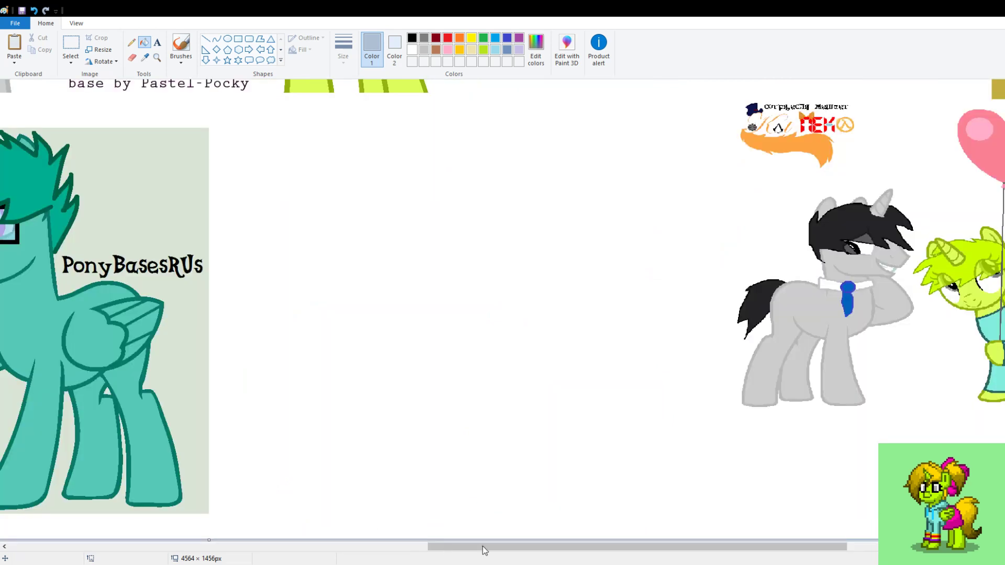
{"action": "left_click_drag", "start_coordinate": [454, 547], "coordinate": [625, 548]}
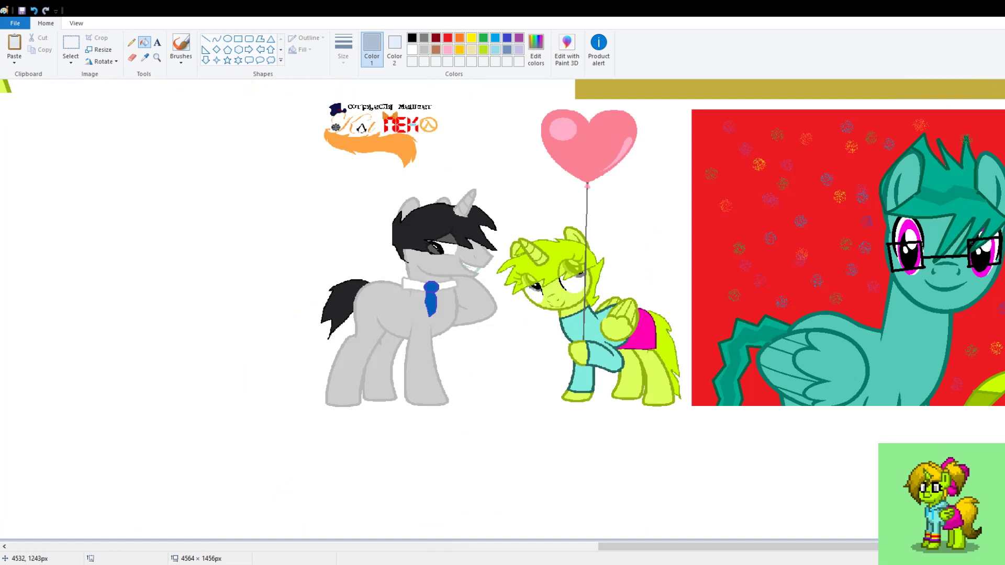
{"action": "scroll", "coordinate": [633, 347], "scroll_direction": "up", "scroll_amount": 2}
{"action": "scroll", "coordinate": [630, 344], "scroll_direction": "down", "scroll_amount": 2}
{"action": "mouse_move", "coordinate": [693, 549]}
{"action": "left_mouse_down"}
{"action": "mouse_move", "coordinate": [349, 540]}
{"action": "mouse_move", "coordinate": [91, 553]}
{"action": "mouse_move", "coordinate": [696, 554]}
{"action": "left_mouse_up"}
{"action": "left_click", "coordinate": [145, 57]}
{"action": "left_click", "coordinate": [955, 211]}
{"action": "left_click", "coordinate": [144, 57]}
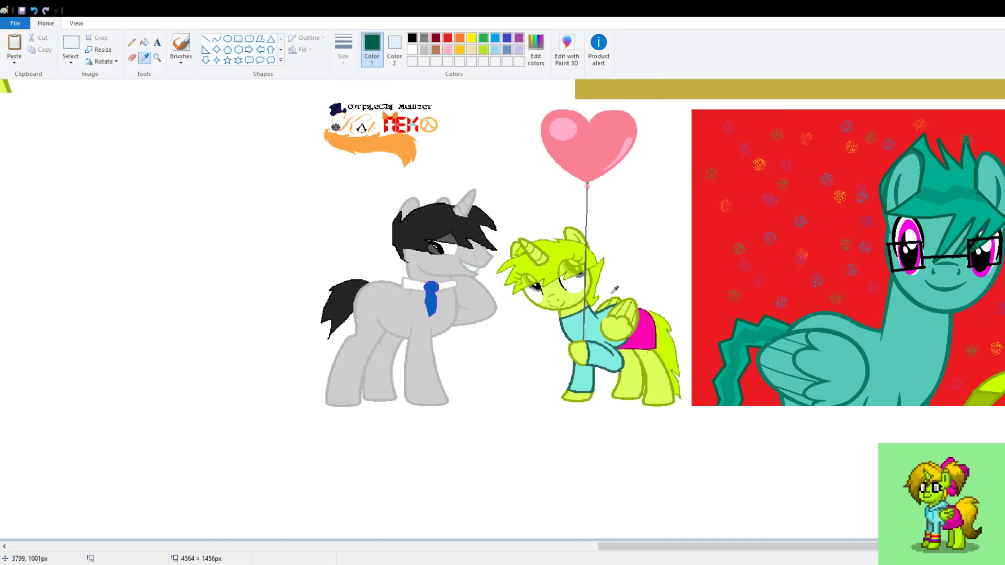
{"action": "right_click", "coordinate": [964, 204]}
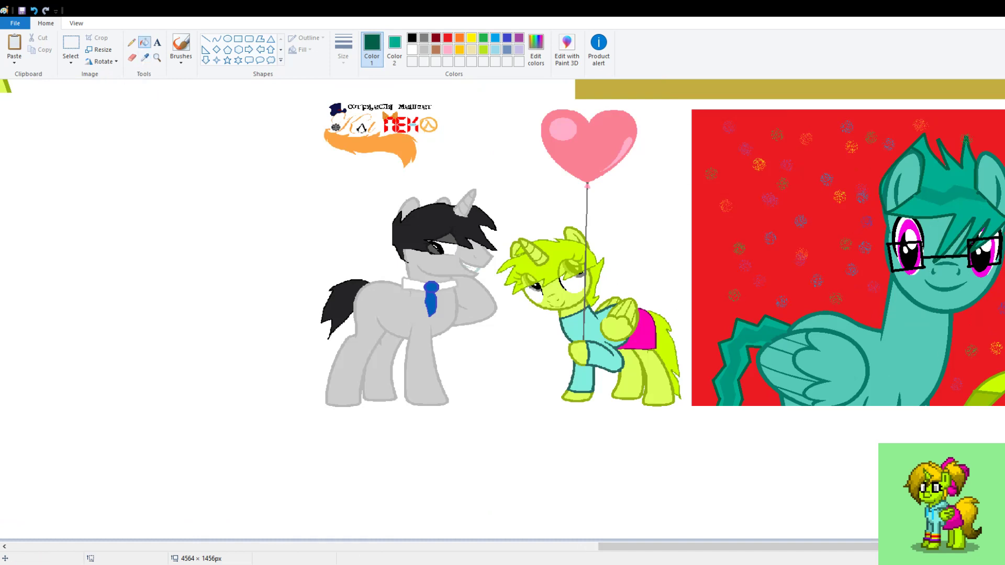
Step: Try to draw the upper edge of the teal pony's tail from its back with the dark-green Pencil
{"action": "key", "text": "ctrl+Page_Up"}
{"action": "left_click_drag", "start_coordinate": [703, 546], "coordinate": [469, 547]}
{"action": "scroll", "coordinate": [499, 333], "scroll_direction": "down", "scroll_amount": 2}
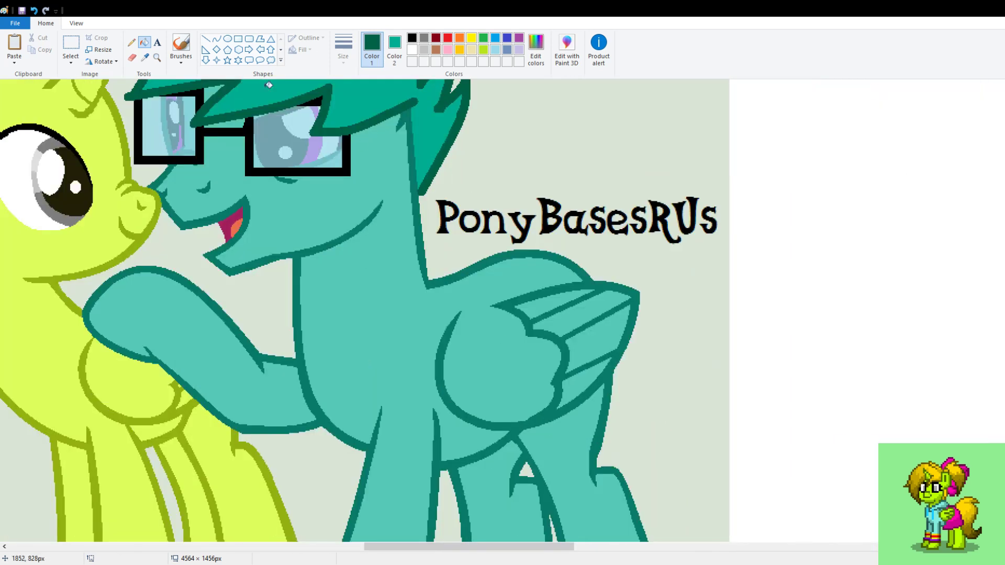
{"action": "left_click", "coordinate": [131, 43]}
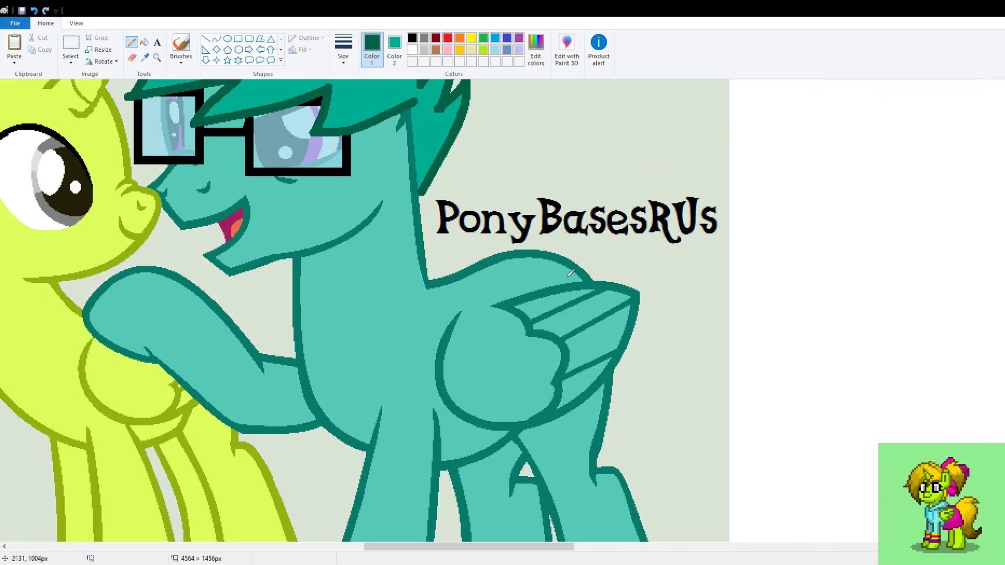
{"action": "mouse_move", "coordinate": [560, 253]}
{"action": "left_mouse_down"}
{"action": "mouse_move", "coordinate": [633, 249]}
{"action": "mouse_move", "coordinate": [662, 264]}
{"action": "mouse_move", "coordinate": [678, 294]}
{"action": "left_mouse_up"}
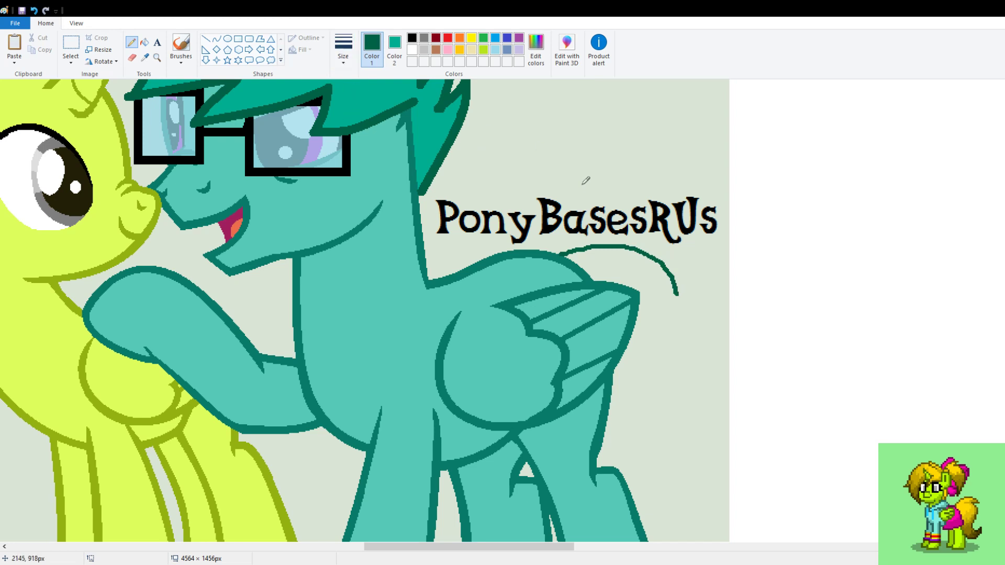
{"action": "left_click", "coordinate": [33, 10]}
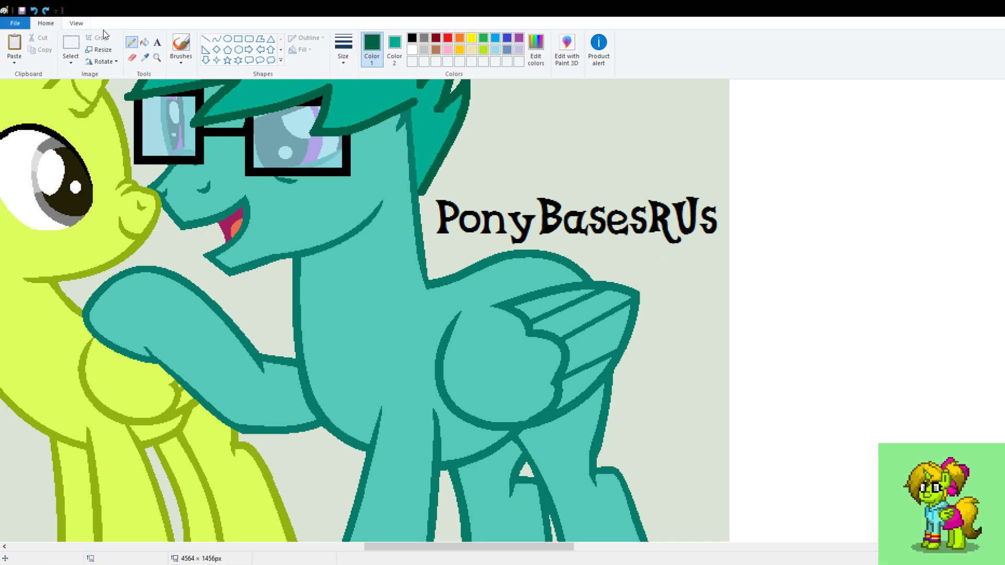
{"action": "left_click_drag", "start_coordinate": [559, 253], "coordinate": [671, 240]}
{"action": "left_click", "coordinate": [34, 10]}
Step: Try a long thin tail outline from the teal pony's back down to a jagged end beside the hind leg
{"action": "mouse_move", "coordinate": [549, 251]}
{"action": "left_mouse_down"}
{"action": "mouse_move", "coordinate": [630, 252]}
{"action": "mouse_move", "coordinate": [674, 270]}
{"action": "mouse_move", "coordinate": [690, 304]}
{"action": "mouse_move", "coordinate": [670, 411]}
{"action": "mouse_move", "coordinate": [676, 436]}
{"action": "mouse_move", "coordinate": [697, 439]}
{"action": "mouse_move", "coordinate": [694, 450]}
{"action": "mouse_move", "coordinate": [665, 448]}
{"action": "mouse_move", "coordinate": [687, 468]}
{"action": "mouse_move", "coordinate": [680, 479]}
{"action": "mouse_move", "coordinate": [643, 467]}
{"action": "mouse_move", "coordinate": [649, 492]}
{"action": "mouse_move", "coordinate": [630, 479]}
{"action": "left_mouse_up"}
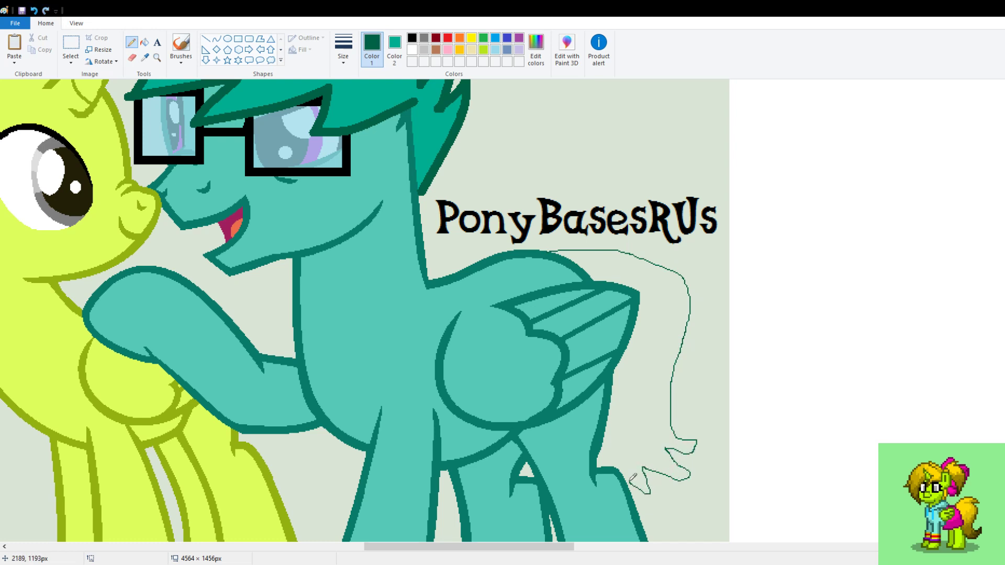
{"action": "left_click", "coordinate": [33, 10]}
{"action": "scroll", "coordinate": [172, 29], "scroll_direction": "down", "scroll_amount": 4}
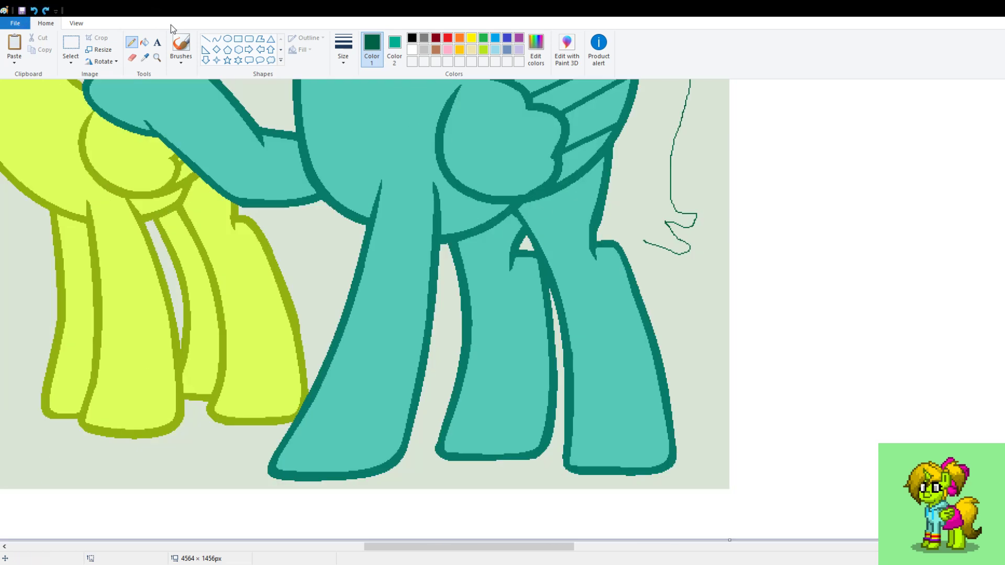
{"action": "left_click", "coordinate": [34, 9]}
{"action": "left_click", "coordinate": [33, 10]}
{"action": "scroll", "coordinate": [460, 152], "scroll_direction": "up", "scroll_amount": 4}
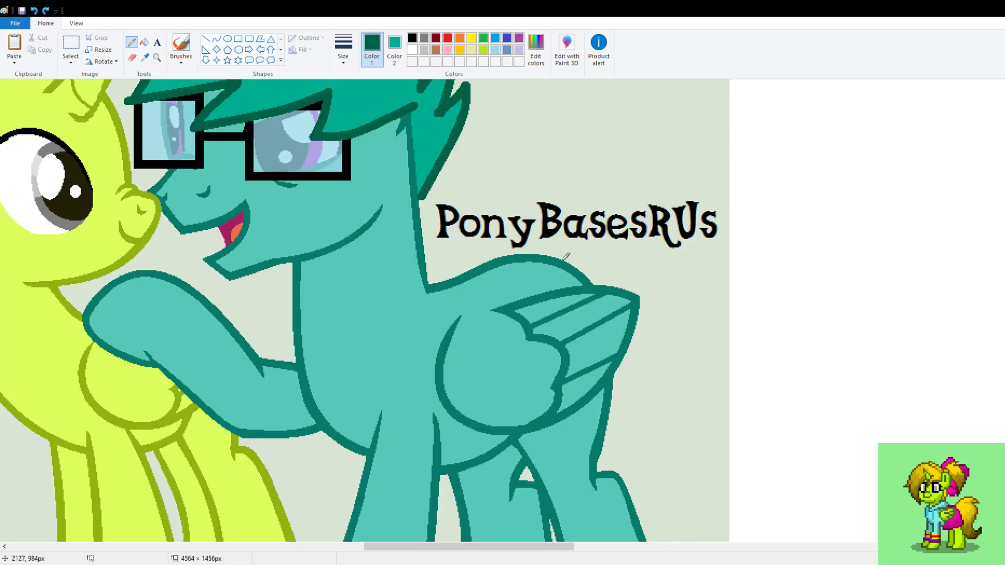
Step: Try a narrower thin tail outline from the teal pony's back around spiky tips to the hind leg
{"action": "mouse_move", "coordinate": [558, 258]}
{"action": "left_mouse_down"}
{"action": "mouse_move", "coordinate": [637, 266]}
{"action": "mouse_move", "coordinate": [658, 329]}
{"action": "left_mouse_up"}
{"action": "right_click", "coordinate": [658, 329]}
{"action": "mouse_move", "coordinate": [549, 254]}
{"action": "left_mouse_down"}
{"action": "mouse_move", "coordinate": [623, 244]}
{"action": "mouse_move", "coordinate": [648, 261]}
{"action": "mouse_move", "coordinate": [659, 331]}
{"action": "mouse_move", "coordinate": [691, 409]}
{"action": "left_mouse_up"}
{"action": "scroll", "coordinate": [731, 334], "scroll_direction": "down", "scroll_amount": 5}
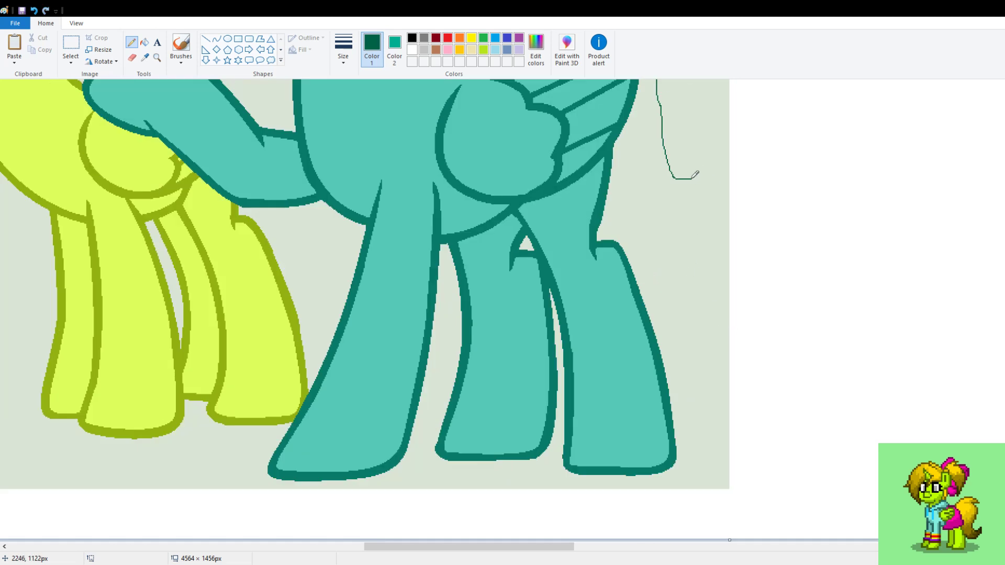
{"action": "mouse_move", "coordinate": [690, 178]}
{"action": "left_mouse_down"}
{"action": "mouse_move", "coordinate": [671, 187]}
{"action": "mouse_move", "coordinate": [684, 211]}
{"action": "mouse_move", "coordinate": [648, 216]}
{"action": "mouse_move", "coordinate": [655, 263]}
{"action": "mouse_move", "coordinate": [632, 251]}
{"action": "mouse_move", "coordinate": [605, 210]}
{"action": "left_mouse_up"}
{"action": "scroll", "coordinate": [663, 165], "scroll_direction": "up", "scroll_amount": 5}
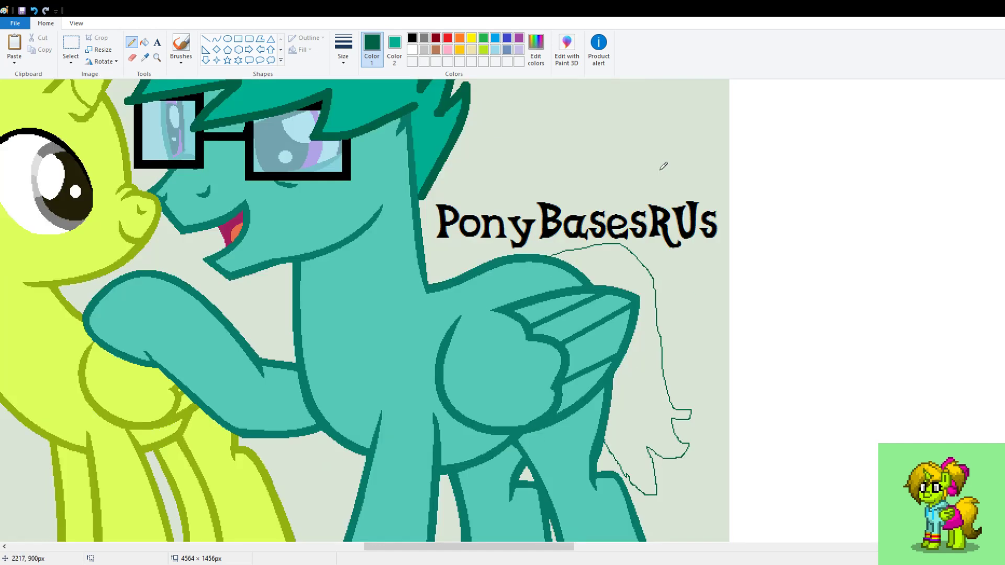
{"action": "left_click", "coordinate": [34, 10]}
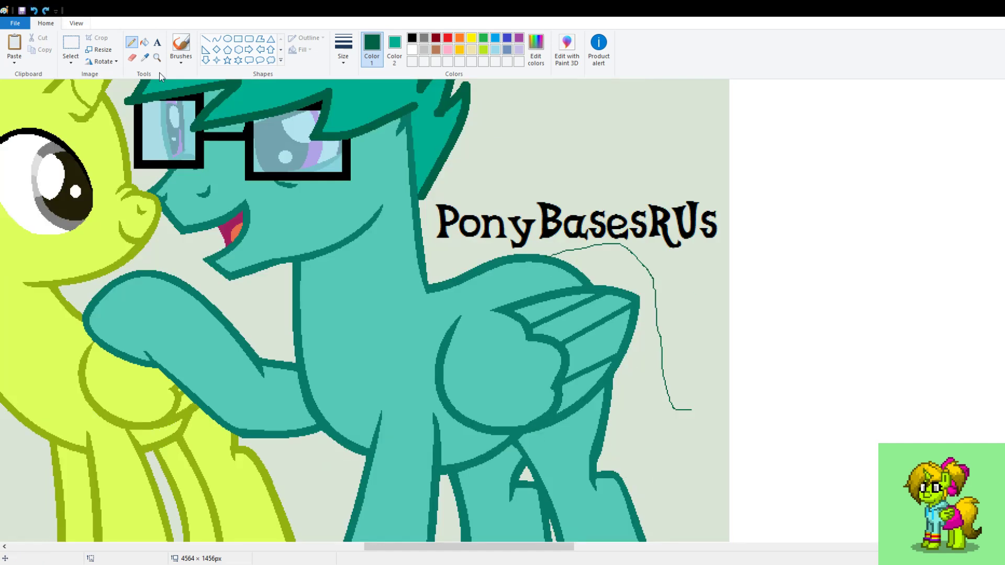
{"action": "left_click", "coordinate": [34, 10]}
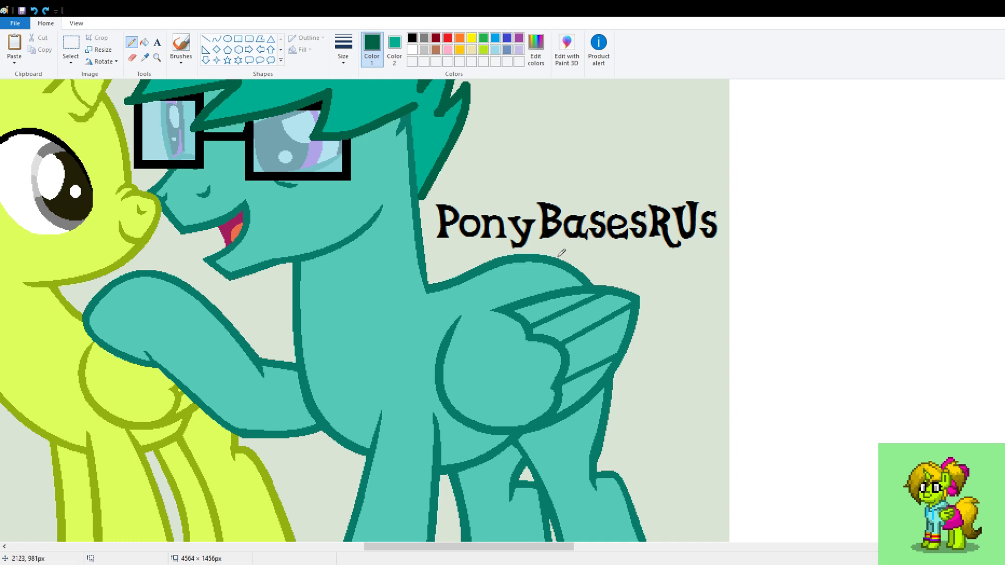
Step: Sketch the teal pony's tail as a thin dark-green outline from the back to the hind leg, with jagged tips at its lower end
{"action": "mouse_move", "coordinate": [561, 258]}
{"action": "left_mouse_down"}
{"action": "mouse_move", "coordinate": [660, 247]}
{"action": "mouse_move", "coordinate": [676, 328]}
{"action": "mouse_move", "coordinate": [696, 354]}
{"action": "mouse_move", "coordinate": [698, 368]}
{"action": "mouse_move", "coordinate": [687, 369]}
{"action": "mouse_move", "coordinate": [713, 386]}
{"action": "mouse_move", "coordinate": [705, 400]}
{"action": "mouse_move", "coordinate": [680, 398]}
{"action": "mouse_move", "coordinate": [691, 421]}
{"action": "mouse_move", "coordinate": [668, 430]}
{"action": "mouse_move", "coordinate": [649, 409]}
{"action": "mouse_move", "coordinate": [653, 445]}
{"action": "mouse_move", "coordinate": [610, 415]}
{"action": "left_mouse_up"}
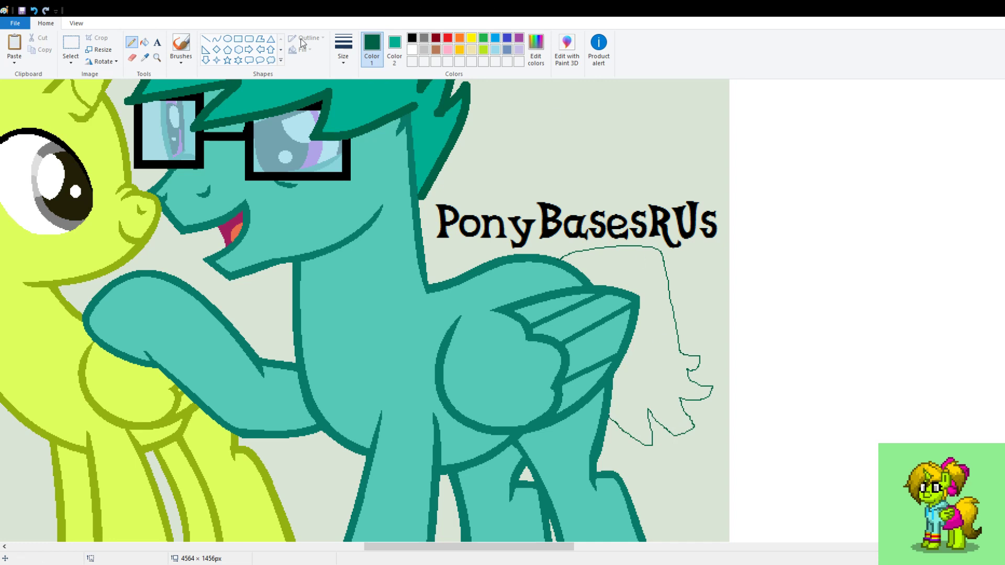
Step: Try to trace the upper edge of the teal pony's sketched tail with a thick dark-green curve
{"action": "left_click", "coordinate": [218, 40]}
{"action": "left_click_drag", "start_coordinate": [562, 256], "coordinate": [666, 229]}
{"action": "left_click_drag", "start_coordinate": [685, 365], "coordinate": [640, 320]}
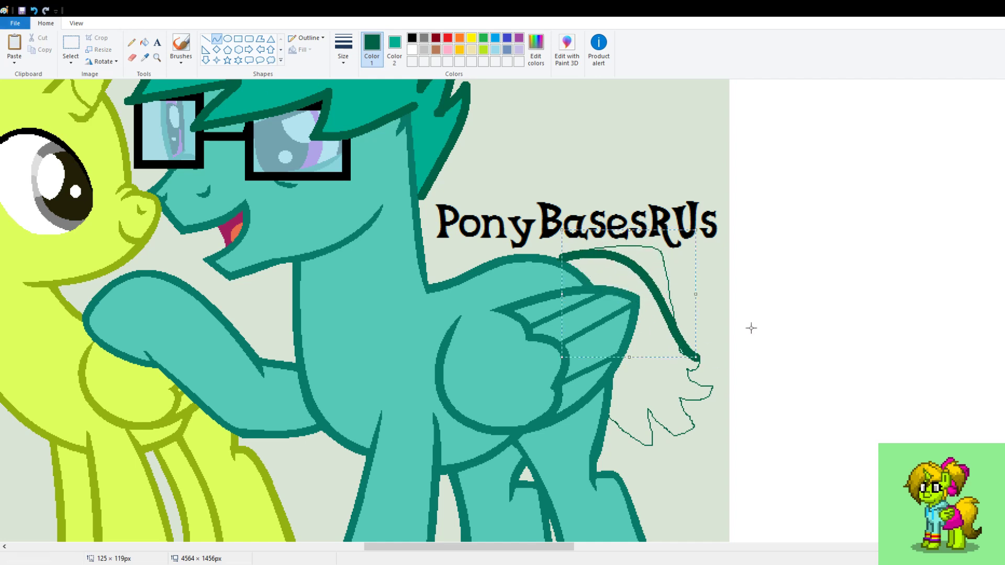
{"action": "left_click", "coordinate": [33, 11]}
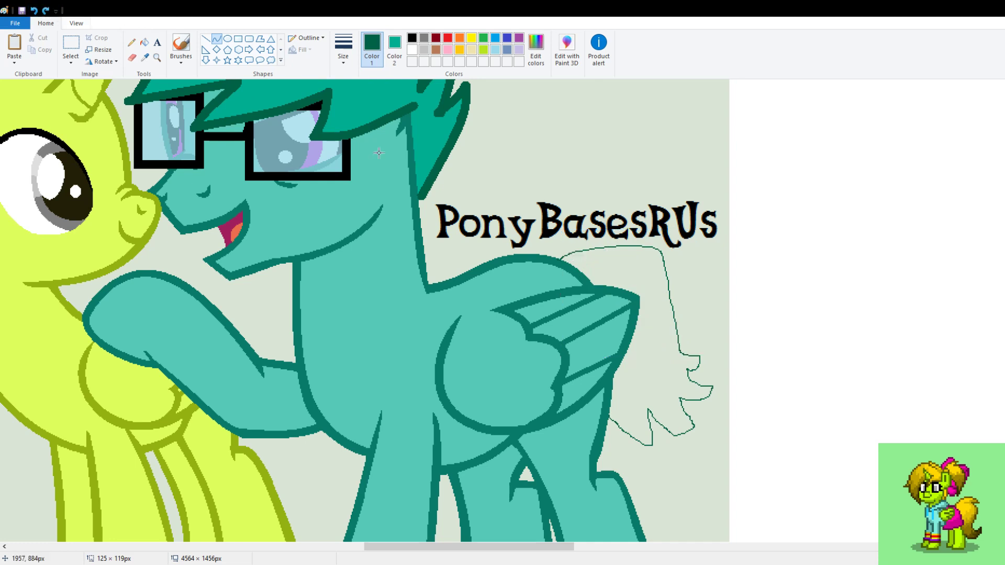
{"action": "mouse_move", "coordinate": [562, 257]}
{"action": "left_mouse_down"}
{"action": "mouse_move", "coordinate": [668, 240]}
{"action": "mouse_move", "coordinate": [669, 281]}
{"action": "mouse_move", "coordinate": [664, 242]}
{"action": "left_mouse_up"}
{"action": "left_click_drag", "start_coordinate": [656, 236], "coordinate": [659, 242]}
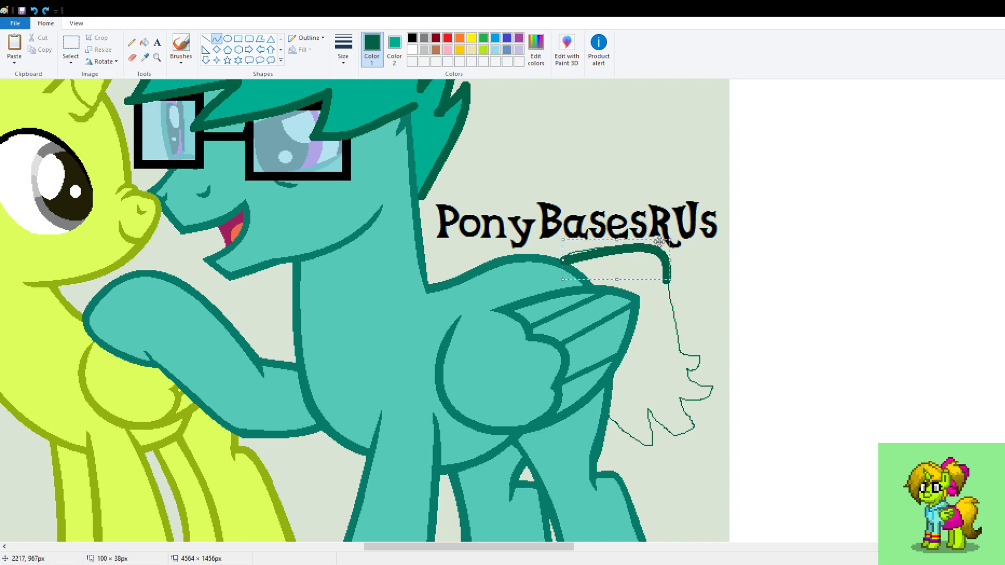
{"action": "left_click", "coordinate": [25, 10]}
{"action": "left_click", "coordinate": [33, 10]}
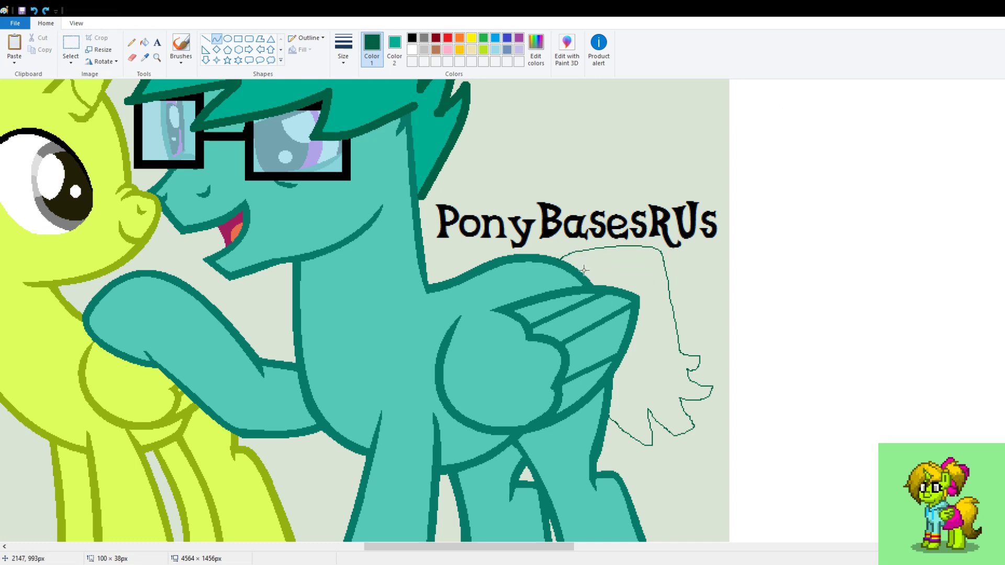
Step: Trace the teal pony's tail with thick dark-green curves along its upper edge and down its outer side to the first tip
{"action": "mouse_move", "coordinate": [558, 259]}
{"action": "left_mouse_down"}
{"action": "mouse_move", "coordinate": [669, 282]}
{"action": "mouse_move", "coordinate": [660, 239]}
{"action": "left_mouse_up"}
{"action": "left_click", "coordinate": [711, 280]}
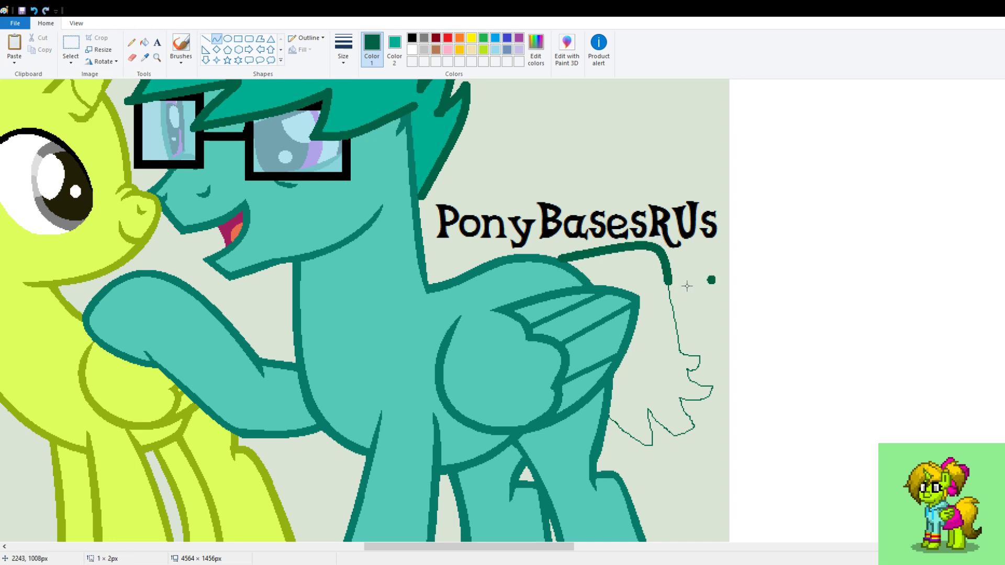
{"action": "left_click", "coordinate": [34, 11]}
{"action": "mouse_move", "coordinate": [668, 281]}
{"action": "left_mouse_down"}
{"action": "mouse_move", "coordinate": [670, 325]}
{"action": "mouse_move", "coordinate": [700, 357]}
{"action": "mouse_move", "coordinate": [677, 351]}
{"action": "left_mouse_up"}
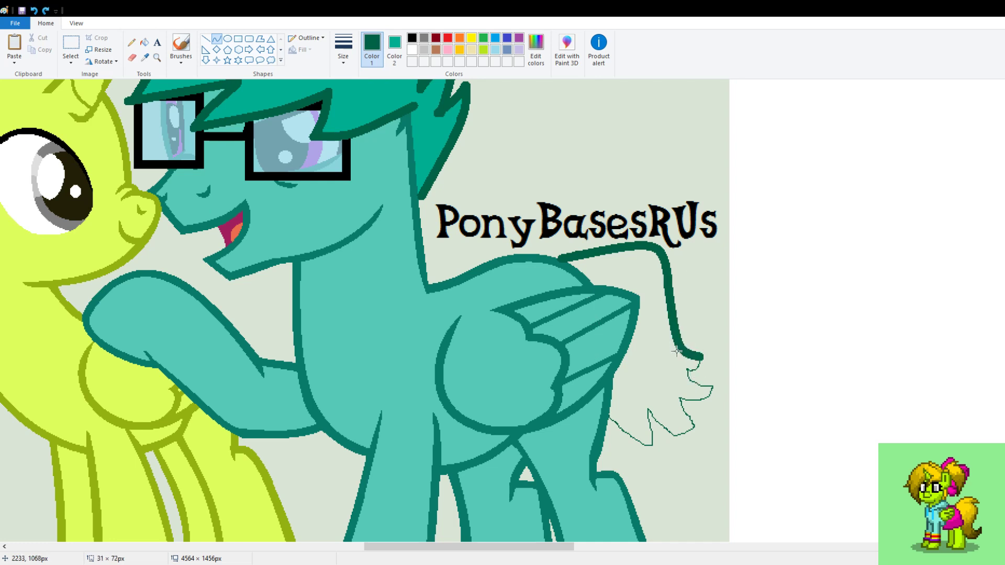
{"action": "left_click", "coordinate": [707, 289]}
Step: Trace the spikes on the outer side of the teal pony's tail with thick dark-green curves, following the thin sketch
{"action": "scroll", "coordinate": [707, 313], "scroll_direction": "down", "scroll_amount": 3}
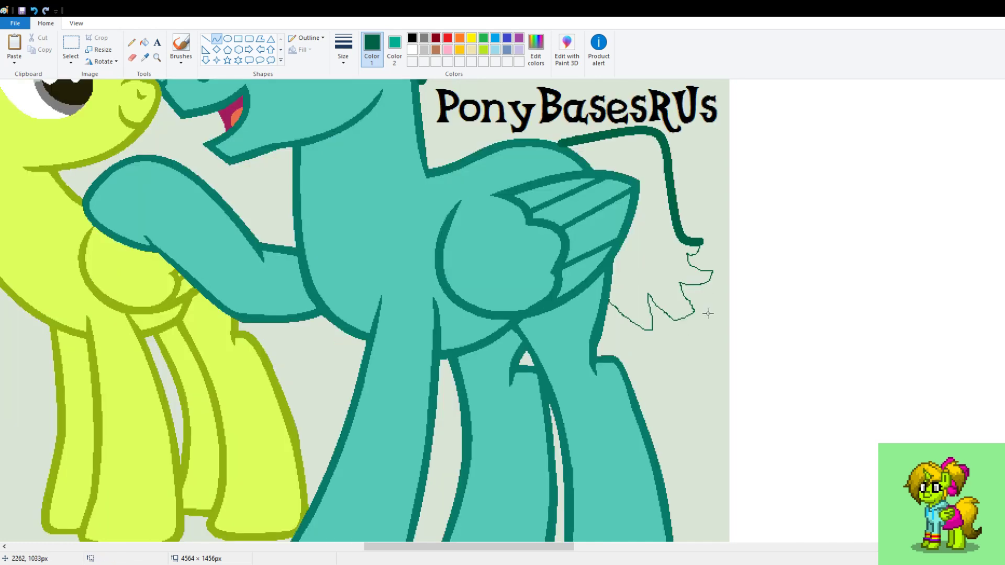
{"action": "mouse_move", "coordinate": [706, 242]}
{"action": "left_mouse_down"}
{"action": "mouse_move", "coordinate": [675, 268]}
{"action": "mouse_move", "coordinate": [664, 250]}
{"action": "mouse_move", "coordinate": [700, 258]}
{"action": "left_mouse_up"}
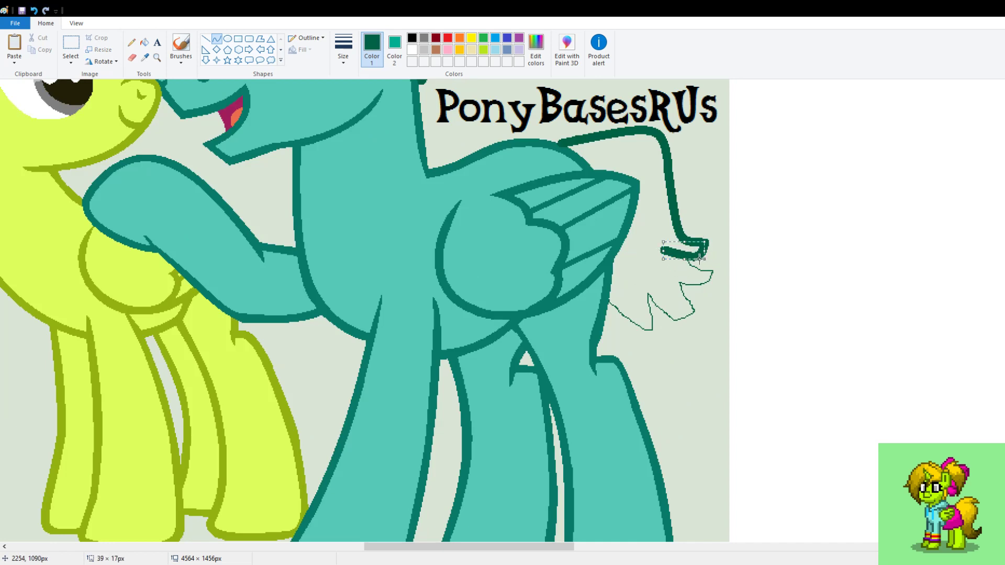
{"action": "left_click", "coordinate": [699, 220]}
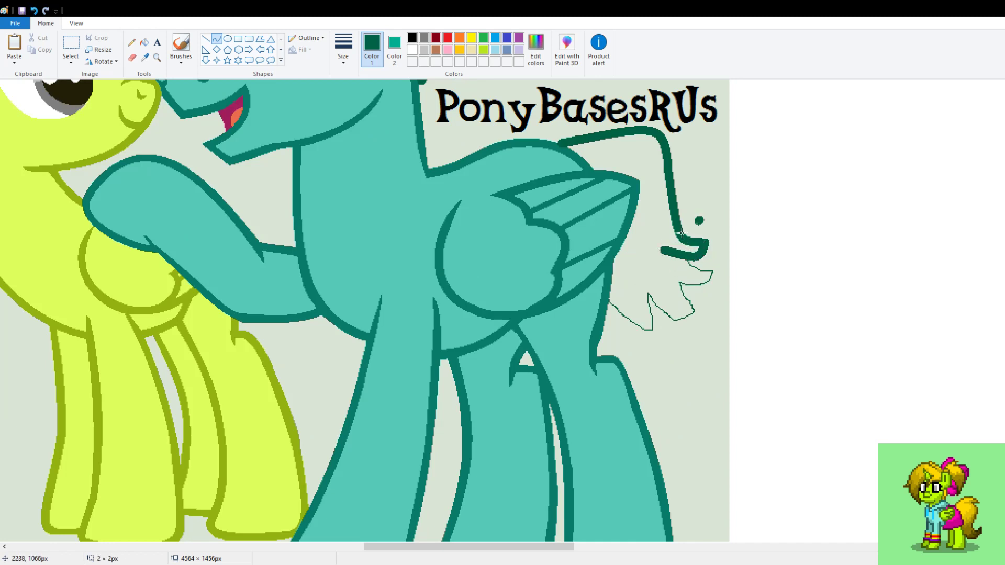
{"action": "left_click", "coordinate": [34, 10]}
{"action": "mouse_move", "coordinate": [685, 258]}
{"action": "left_mouse_down"}
{"action": "mouse_move", "coordinate": [718, 275]}
{"action": "mouse_move", "coordinate": [654, 292]}
{"action": "mouse_move", "coordinate": [667, 265]}
{"action": "mouse_move", "coordinate": [679, 300]}
{"action": "mouse_move", "coordinate": [701, 316]}
{"action": "left_mouse_up"}
{"action": "left_click", "coordinate": [696, 324]}
{"action": "left_click", "coordinate": [678, 328]}
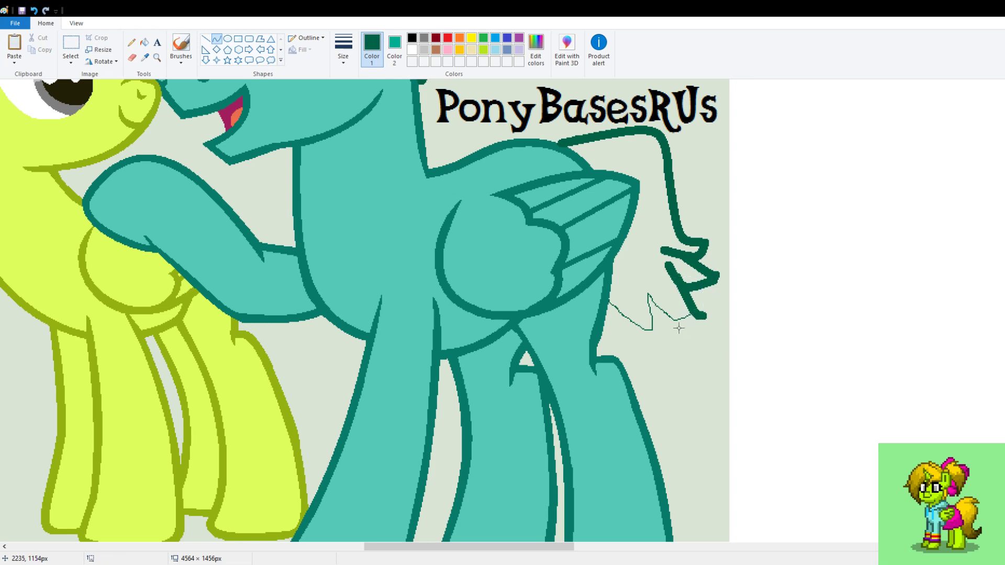
Step: Trace the tail's remaining lower spikes up to the teal pony's hind leg with thick dark-green curves
{"action": "mouse_move", "coordinate": [647, 293]}
{"action": "left_mouse_down"}
{"action": "mouse_move", "coordinate": [681, 321]}
{"action": "mouse_move", "coordinate": [654, 330]}
{"action": "mouse_move", "coordinate": [665, 346]}
{"action": "mouse_move", "coordinate": [653, 334]}
{"action": "mouse_move", "coordinate": [672, 364]}
{"action": "mouse_move", "coordinate": [666, 344]}
{"action": "mouse_move", "coordinate": [610, 302]}
{"action": "mouse_move", "coordinate": [629, 317]}
{"action": "left_mouse_up"}
{"action": "left_click", "coordinate": [671, 351]}
{"action": "left_click_drag", "start_coordinate": [640, 261], "coordinate": [639, 271]}
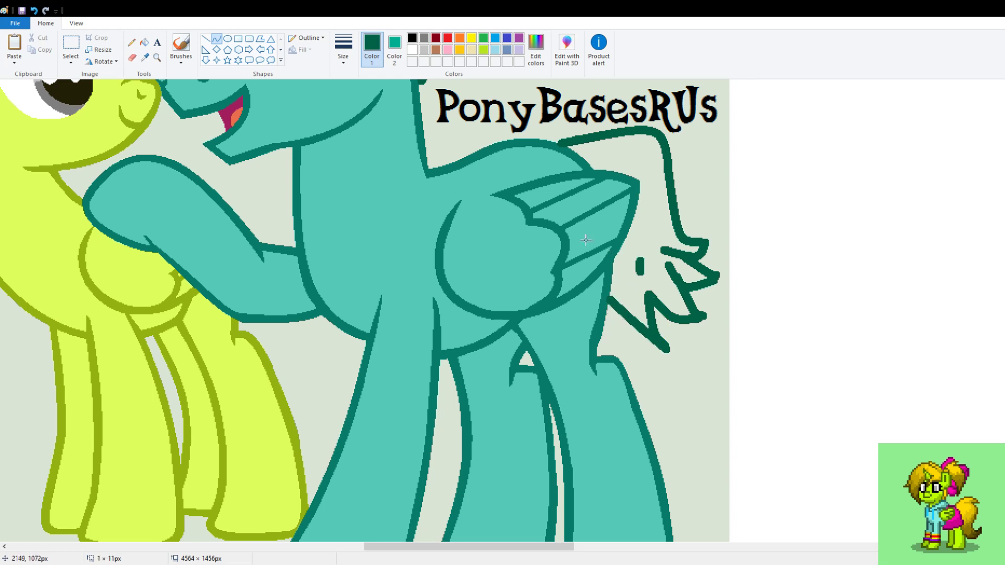
{"action": "left_click", "coordinate": [35, 12]}
Step: Fill the teal pony's outlined tail with the green secondary colour
{"action": "left_click", "coordinate": [144, 42]}
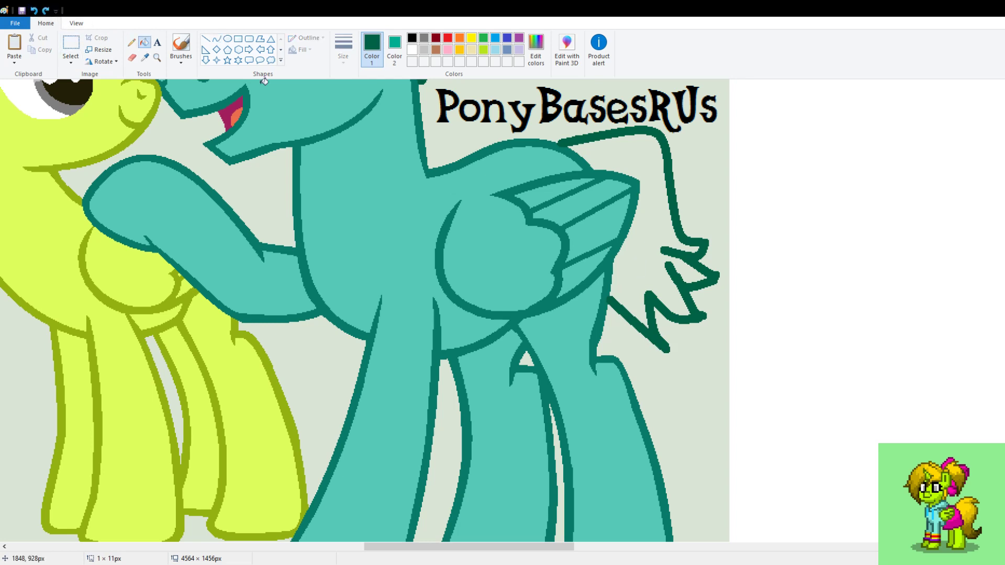
{"action": "right_click", "coordinate": [654, 251]}
{"action": "scroll", "coordinate": [649, 243], "scroll_direction": "up", "scroll_amount": 4}
{"action": "scroll", "coordinate": [645, 238], "scroll_direction": "down", "scroll_amount": 6}
{"action": "scroll", "coordinate": [651, 243], "scroll_direction": "up", "scroll_amount": 4}
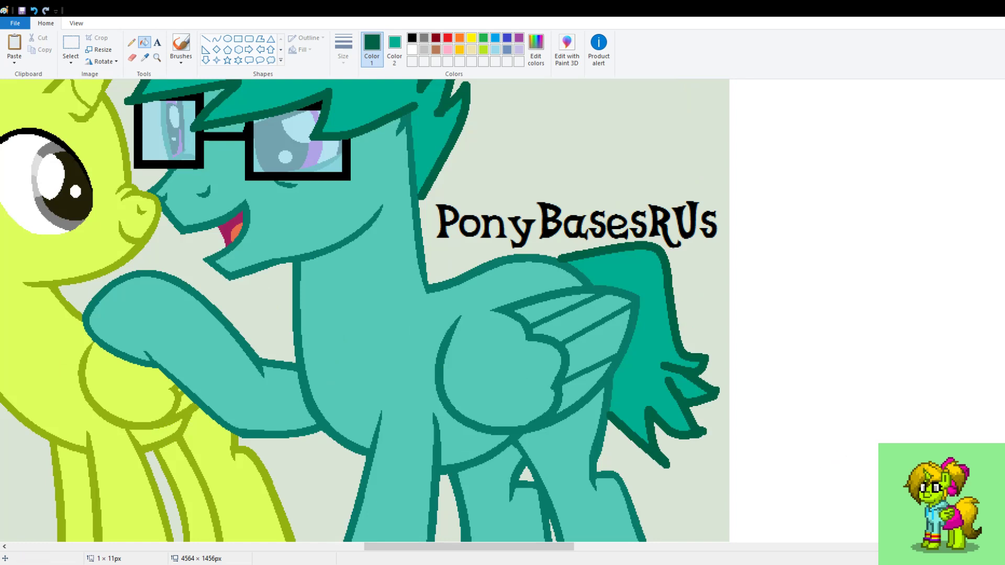
Step: Sample the grey pony's black mane outline as the primary colour and its dark-grey mane fill as the secondary colour
{"action": "scroll", "coordinate": [711, 388], "scroll_direction": "up", "scroll_amount": 12}
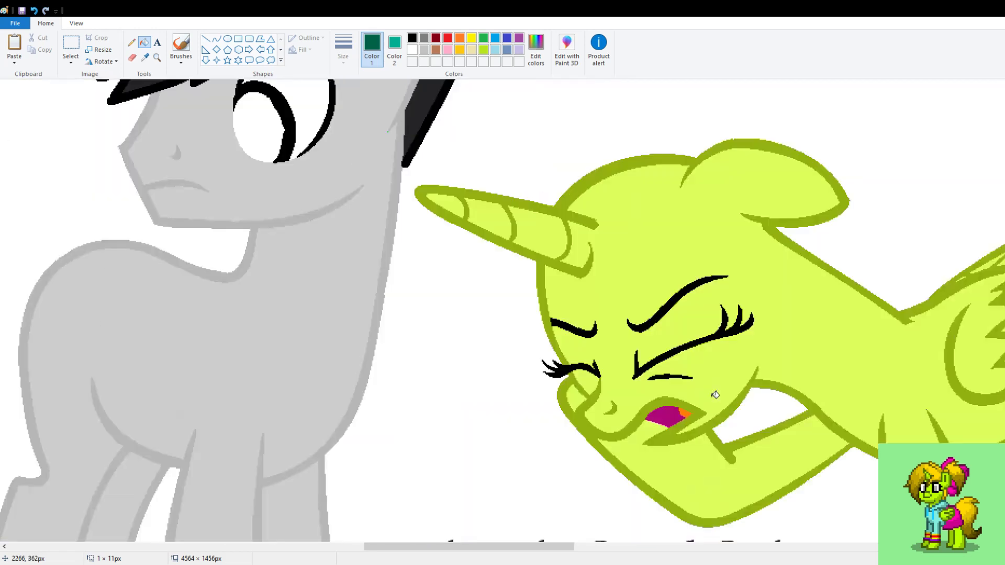
{"action": "scroll", "coordinate": [715, 395], "scroll_direction": "up", "scroll_amount": 3}
{"action": "scroll", "coordinate": [715, 394], "scroll_direction": "down", "scroll_amount": 2}
{"action": "left_click_drag", "start_coordinate": [523, 547], "coordinate": [470, 547]}
{"action": "left_click", "coordinate": [145, 57]}
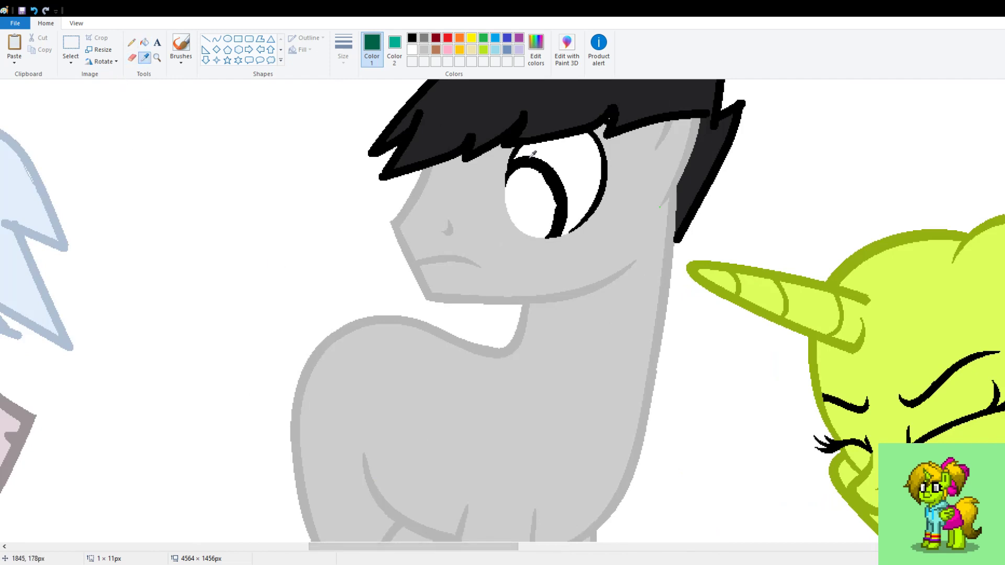
{"action": "left_click", "coordinate": [575, 127]}
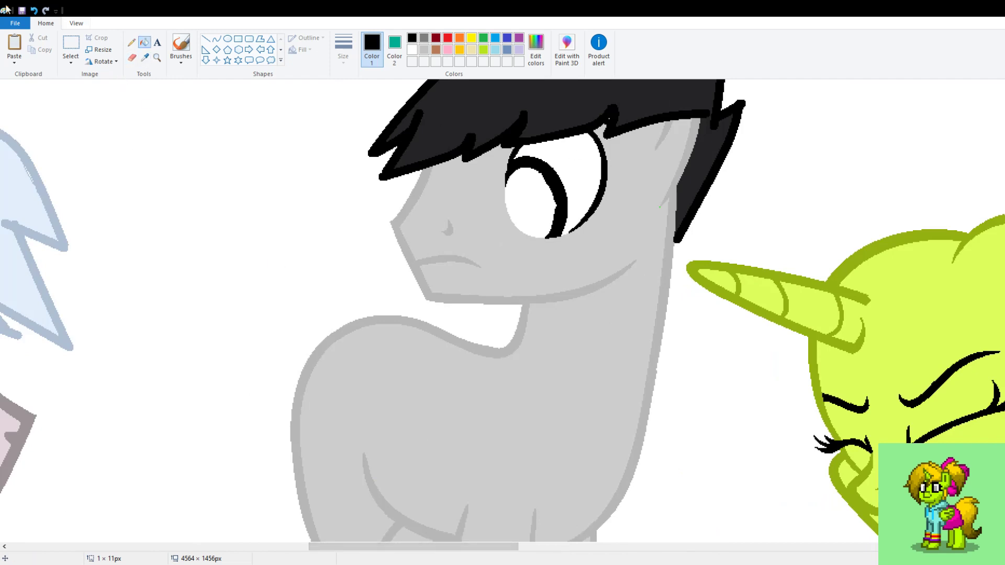
{"action": "left_click", "coordinate": [145, 57]}
{"action": "right_click", "coordinate": [527, 97]}
{"action": "scroll", "coordinate": [516, 336], "scroll_direction": "down", "scroll_amount": 5}
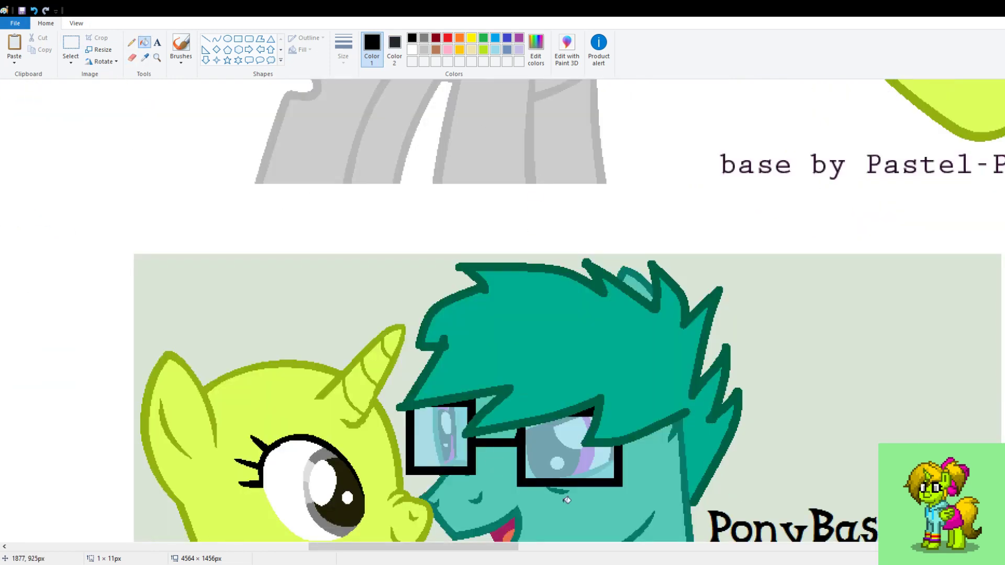
{"action": "scroll", "coordinate": [420, 198], "scroll_direction": "up", "scroll_amount": 5}
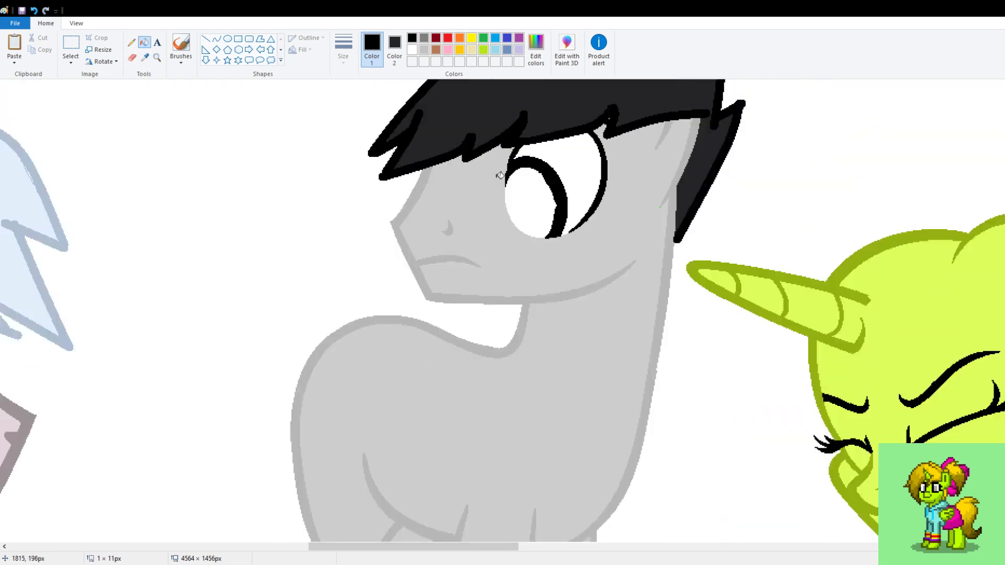
Step: Sketch the grey pony's tail as a thin black Pencil outline from its rump down to jagged tips and back toward the hind leg
{"action": "left_click", "coordinate": [132, 43]}
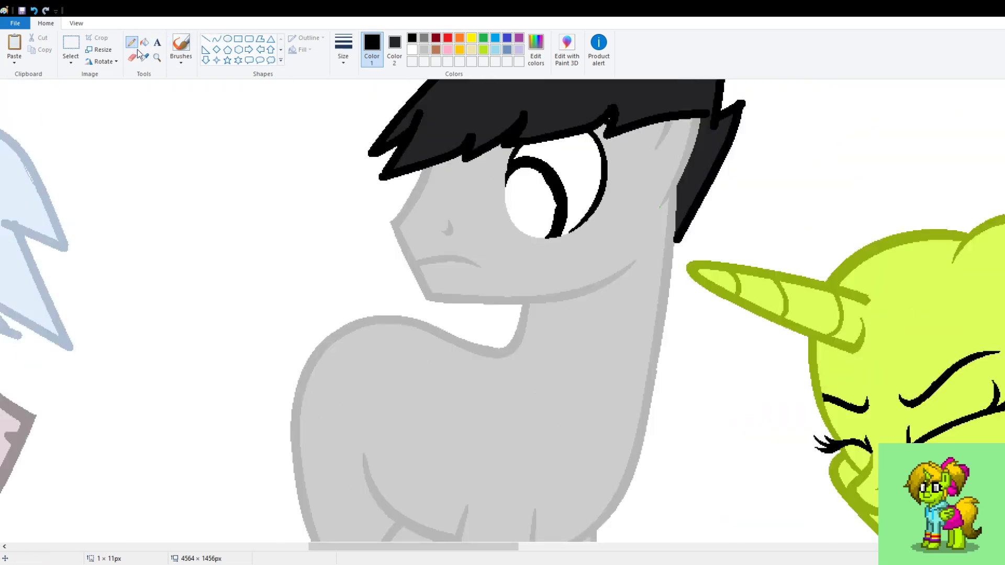
{"action": "left_click_drag", "start_coordinate": [463, 549], "coordinate": [433, 548]}
{"action": "scroll", "coordinate": [471, 330], "scroll_direction": "down", "scroll_amount": 3}
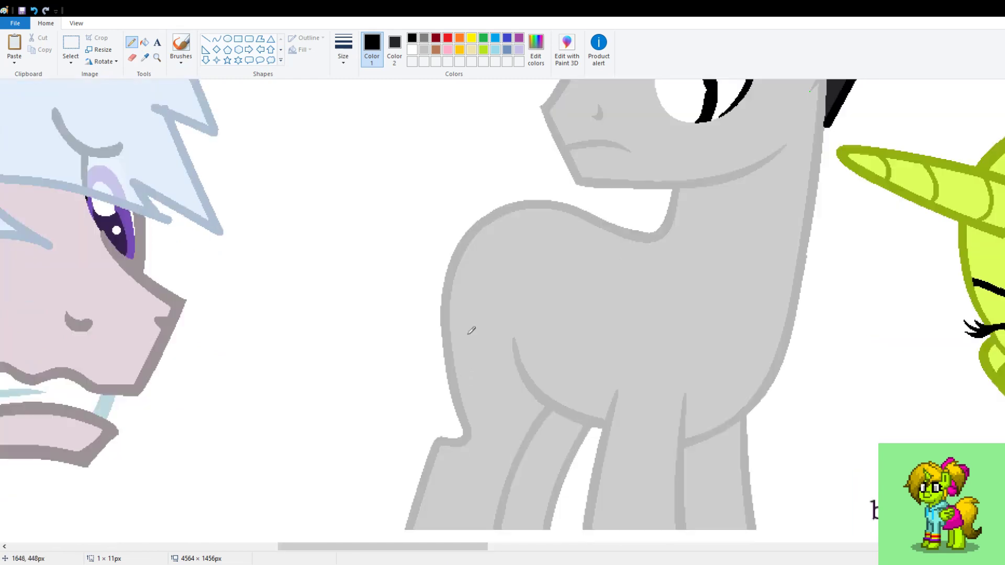
{"action": "mouse_move", "coordinate": [512, 202]}
{"action": "left_mouse_down"}
{"action": "mouse_move", "coordinate": [489, 191]}
{"action": "mouse_move", "coordinate": [405, 212]}
{"action": "mouse_move", "coordinate": [386, 241]}
{"action": "mouse_move", "coordinate": [402, 237]}
{"action": "mouse_move", "coordinate": [353, 331]}
{"action": "mouse_move", "coordinate": [371, 334]}
{"action": "mouse_move", "coordinate": [338, 464]}
{"action": "mouse_move", "coordinate": [357, 454]}
{"action": "left_mouse_up"}
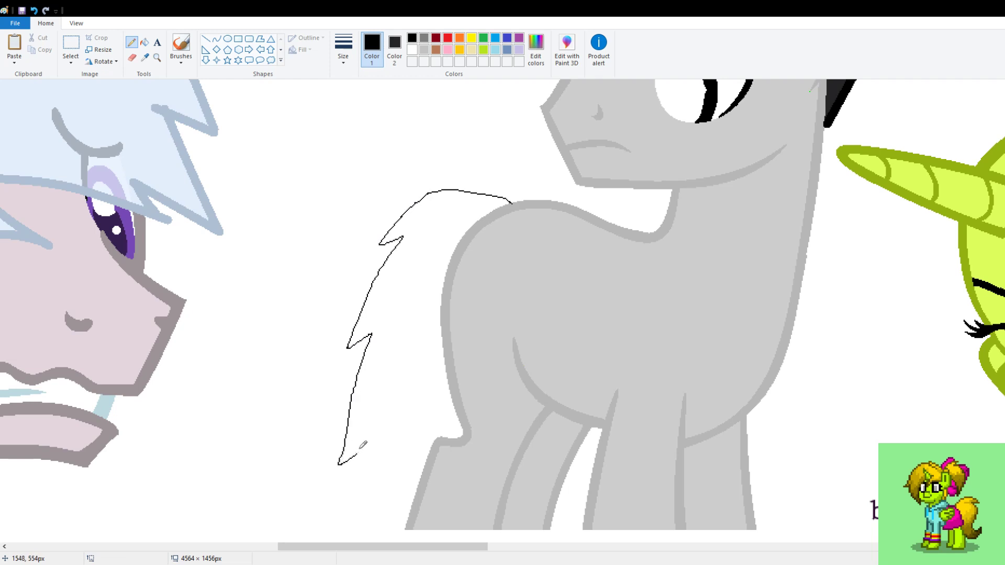
{"action": "scroll", "coordinate": [397, 279], "scroll_direction": "down", "scroll_amount": 5}
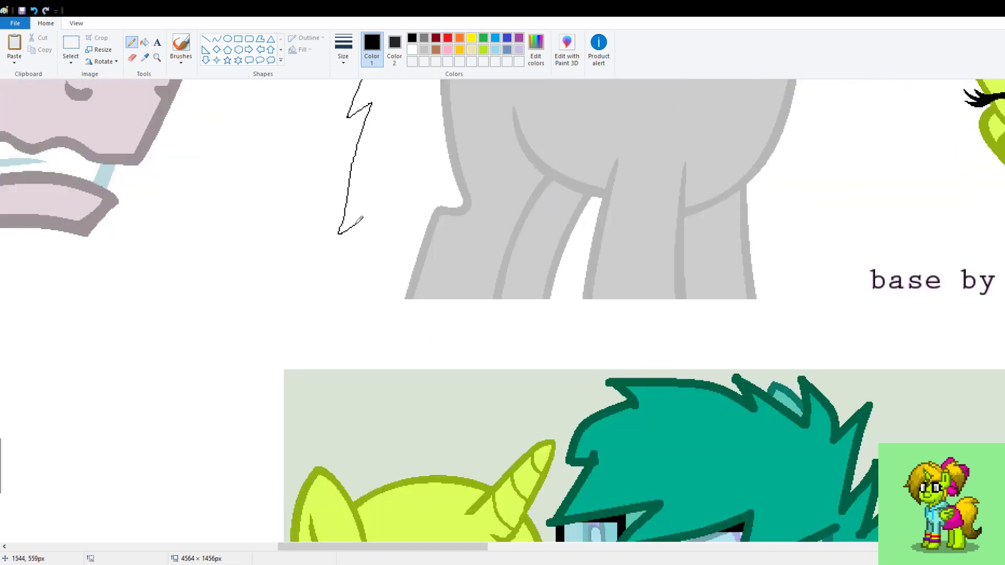
{"action": "mouse_move", "coordinate": [360, 220]}
{"action": "left_mouse_down"}
{"action": "mouse_move", "coordinate": [340, 275]}
{"action": "mouse_move", "coordinate": [363, 258]}
{"action": "mouse_move", "coordinate": [356, 290]}
{"action": "mouse_move", "coordinate": [410, 222]}
{"action": "mouse_move", "coordinate": [406, 235]}
{"action": "mouse_move", "coordinate": [435, 161]}
{"action": "left_mouse_up"}
{"action": "scroll", "coordinate": [434, 202], "scroll_direction": "up", "scroll_amount": 2}
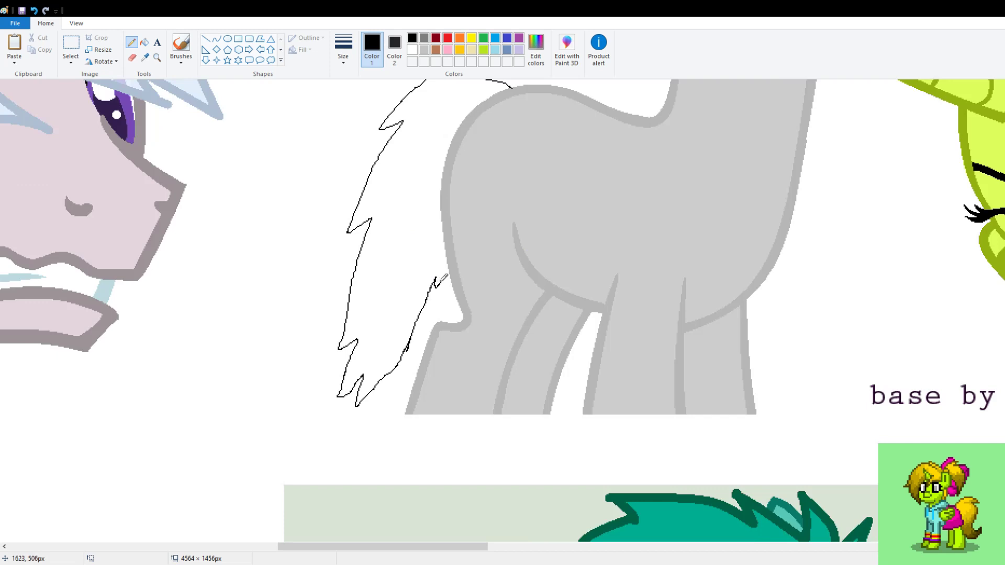
Step: Trace the top edge of the grey pony's tail from the rump to the first outer tip with a thick black curve
{"action": "scroll", "coordinate": [456, 201], "scroll_direction": "up", "scroll_amount": 4}
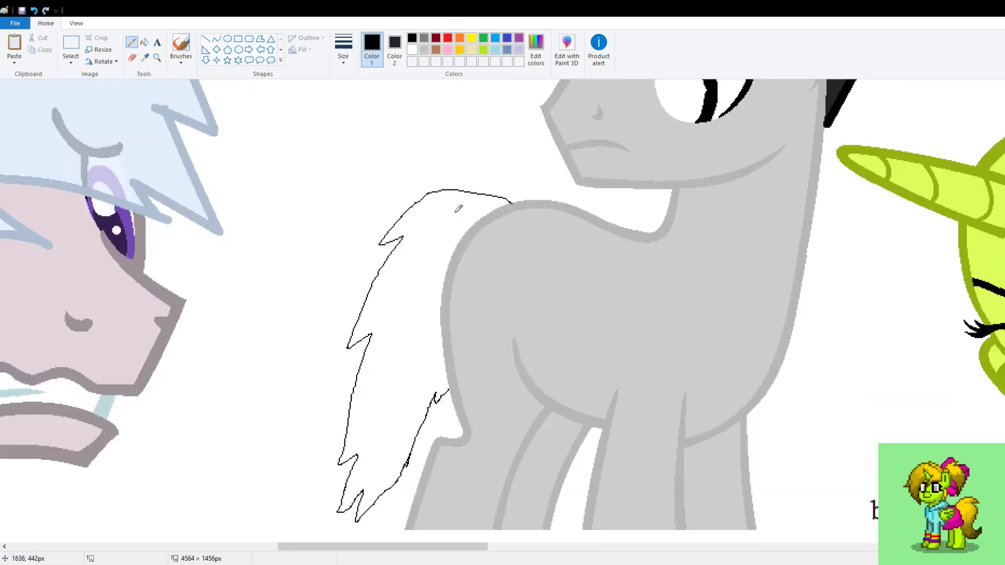
{"action": "left_click", "coordinate": [217, 39]}
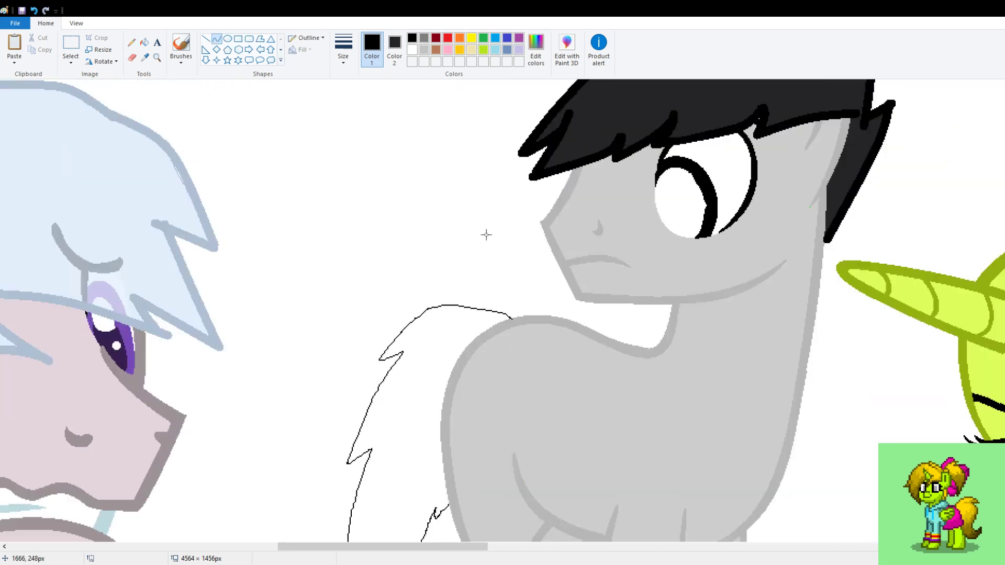
{"action": "left_click_drag", "start_coordinate": [511, 317], "coordinate": [380, 359]}
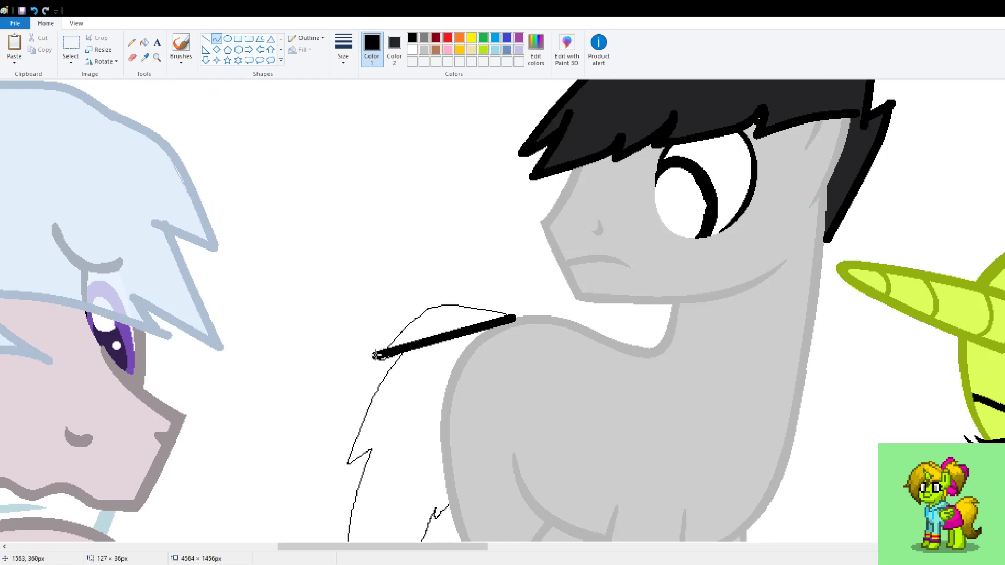
{"action": "left_click_drag", "start_coordinate": [439, 335], "coordinate": [422, 293]}
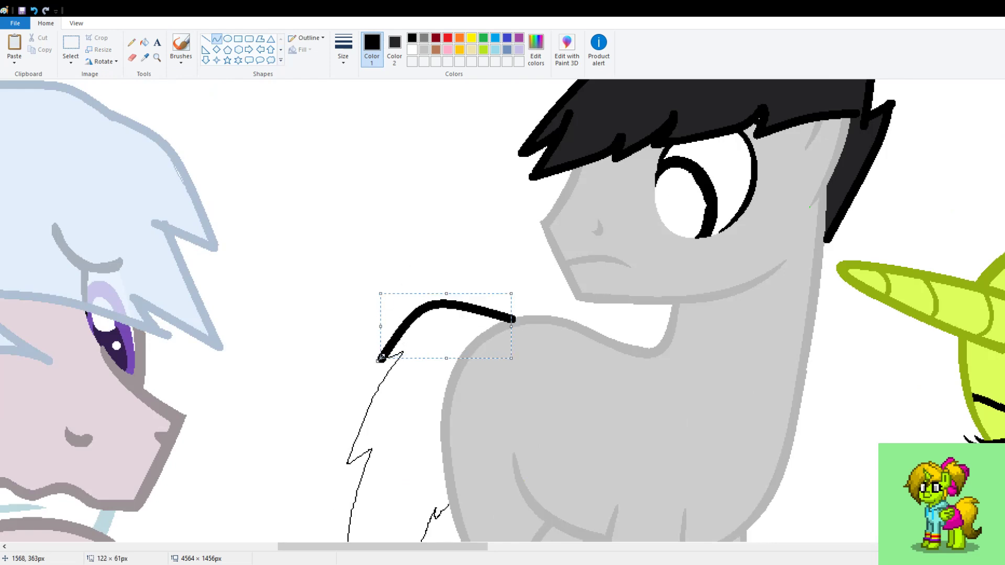
{"action": "left_click", "coordinate": [451, 244]}
Step: Trace the tail's first outer notch and the edge down to the second tip with thick black curves
{"action": "scroll", "coordinate": [417, 314], "scroll_direction": "down", "scroll_amount": 6}
{"action": "scroll", "coordinate": [366, 231], "scroll_direction": "up", "scroll_amount": 2}
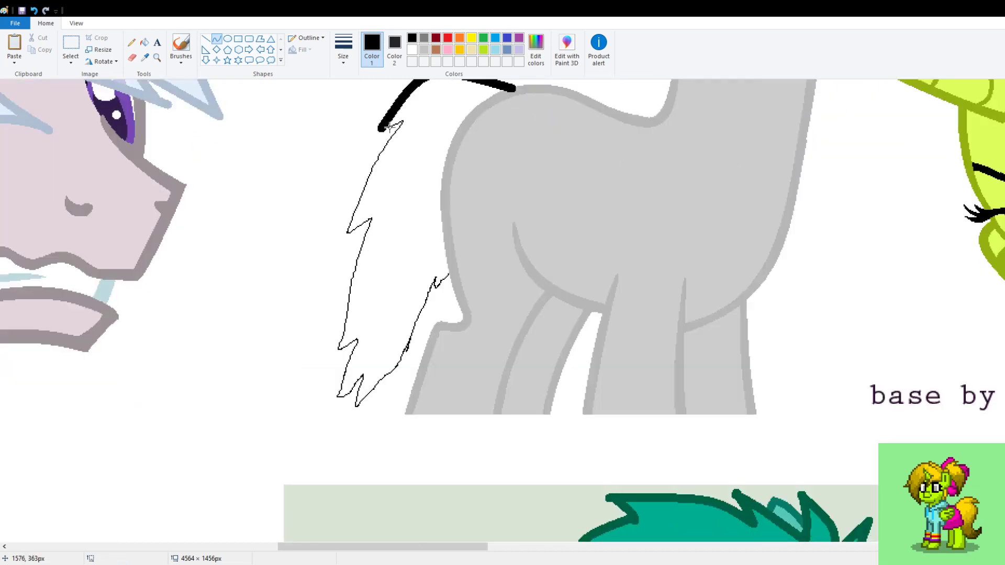
{"action": "mouse_move", "coordinate": [386, 128]}
{"action": "left_mouse_down"}
{"action": "mouse_move", "coordinate": [413, 110]}
{"action": "mouse_move", "coordinate": [323, 221]}
{"action": "mouse_move", "coordinate": [345, 237]}
{"action": "left_mouse_up"}
{"action": "left_click", "coordinate": [406, 121]}
{"action": "left_click", "coordinate": [438, 111]}
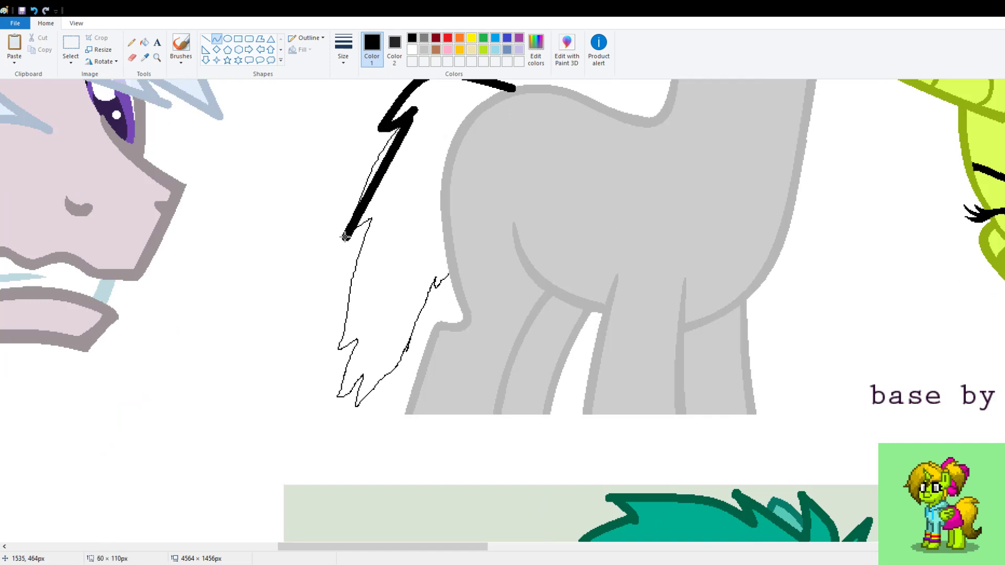
{"action": "left_click_drag", "start_coordinate": [384, 150], "coordinate": [407, 115]}
{"action": "left_click", "coordinate": [381, 144]}
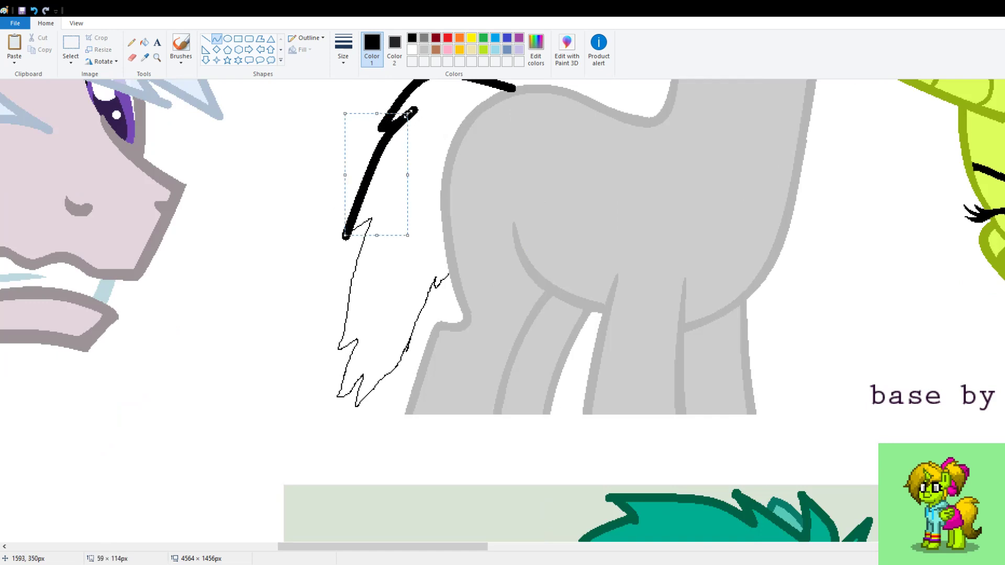
{"action": "left_click", "coordinate": [433, 130]}
Step: Trace the second outer notch and the long edge down to the third tip in thick black, undoing the stray mark
{"action": "left_click_drag", "start_coordinate": [346, 236], "coordinate": [394, 202]}
{"action": "left_click", "coordinate": [372, 210]}
{"action": "left_click", "coordinate": [372, 210]}
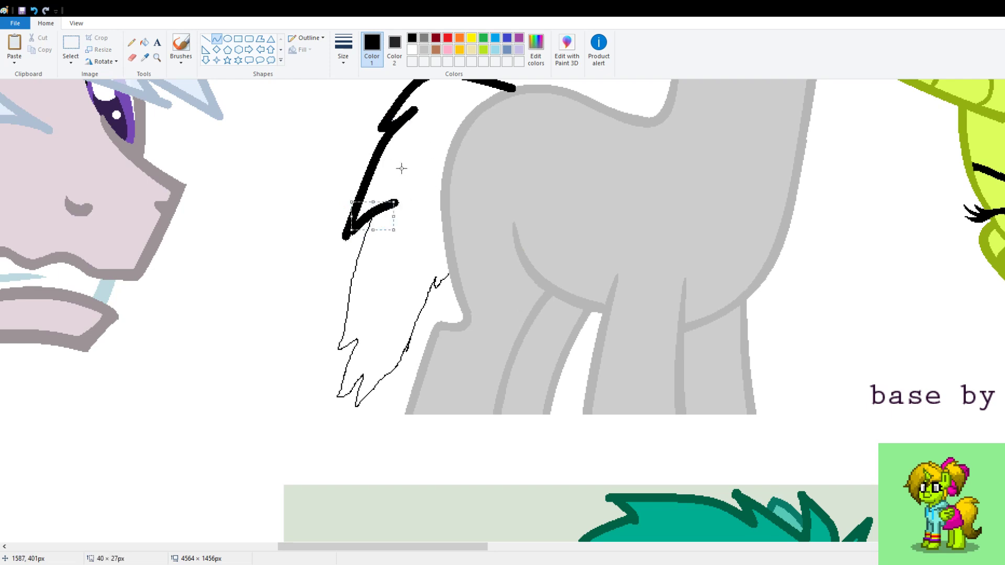
{"action": "left_click", "coordinate": [402, 169]}
{"action": "left_click", "coordinate": [34, 11]}
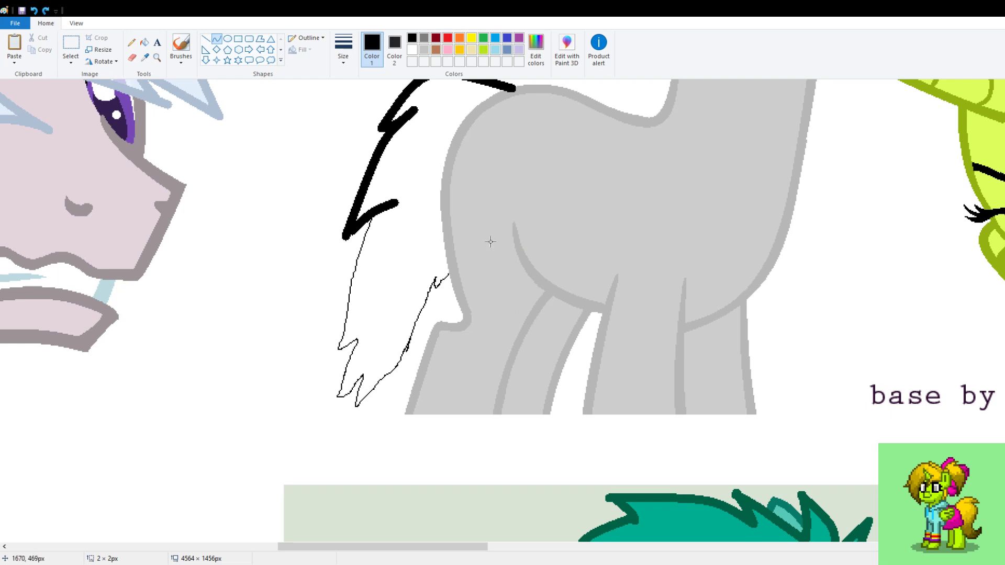
{"action": "left_click_drag", "start_coordinate": [372, 212], "coordinate": [336, 357]}
{"action": "left_click_drag", "start_coordinate": [352, 311], "coordinate": [343, 306]}
{"action": "left_click", "coordinate": [338, 366]}
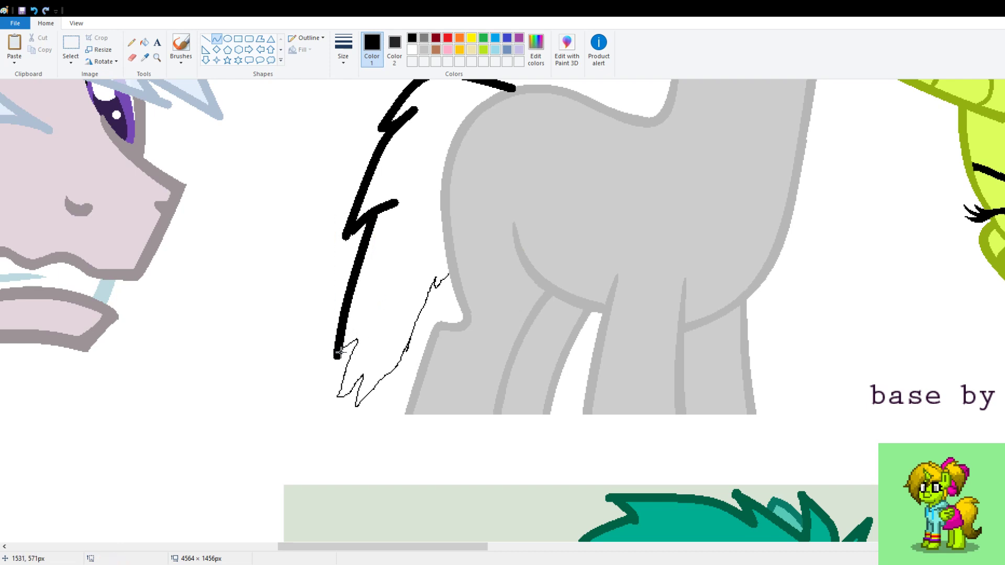
Step: Trace the third notch and the small jagged spike at the tail's lower end with thick black curves
{"action": "mouse_move", "coordinate": [339, 348]}
{"action": "left_mouse_down"}
{"action": "mouse_move", "coordinate": [370, 327]}
{"action": "mouse_move", "coordinate": [327, 397]}
{"action": "mouse_move", "coordinate": [350, 376]}
{"action": "mouse_move", "coordinate": [338, 405]}
{"action": "mouse_move", "coordinate": [367, 365]}
{"action": "mouse_move", "coordinate": [348, 401]}
{"action": "left_mouse_up"}
{"action": "left_click", "coordinate": [373, 315]}
{"action": "left_click", "coordinate": [381, 337]}
{"action": "left_click", "coordinate": [397, 324]}
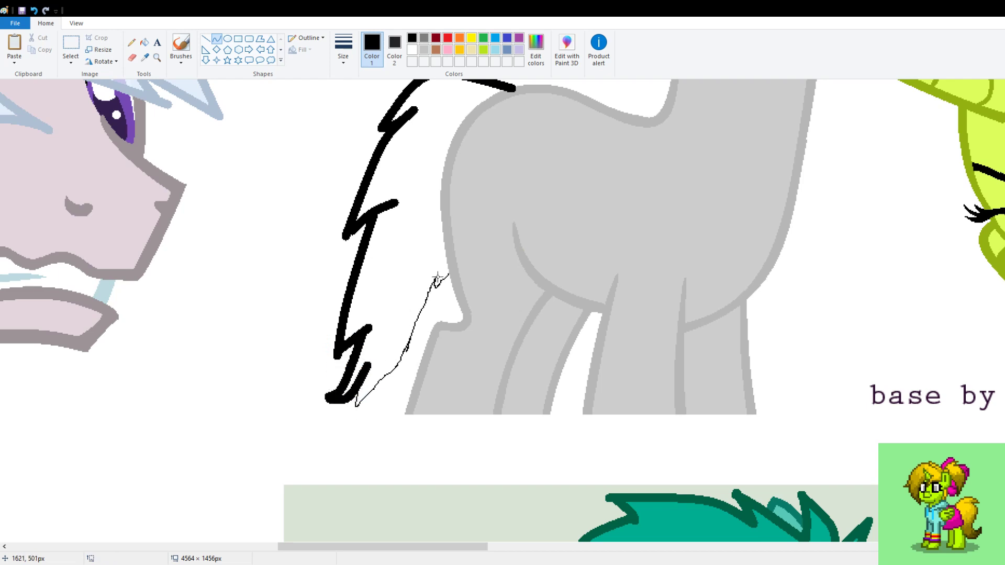
Step: Trace the tail's inner edge down to the lowest tip in thick black and close the gaps at that tip and the hind leg
{"action": "left_click_drag", "start_coordinate": [439, 274], "coordinate": [356, 407]}
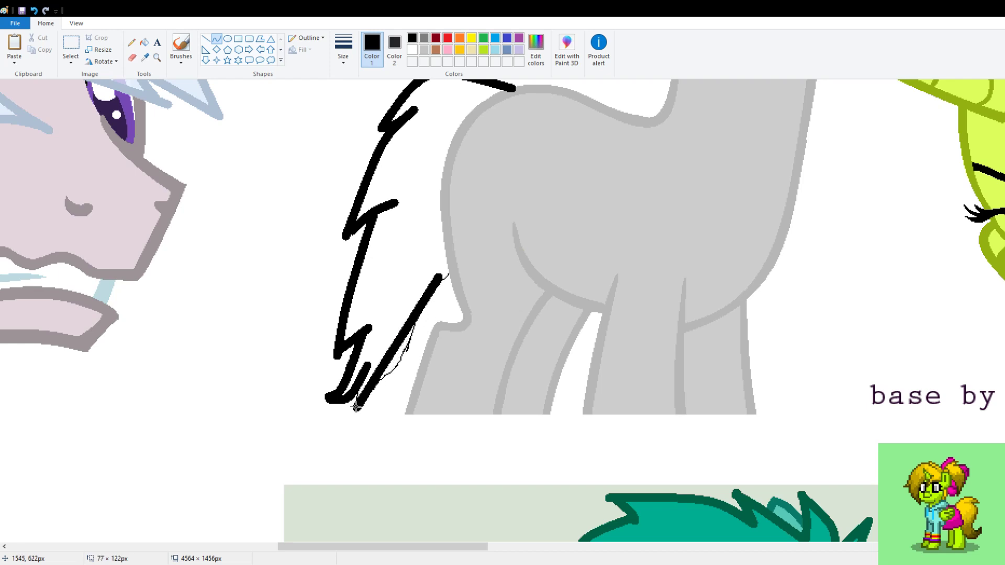
{"action": "left_click_drag", "start_coordinate": [400, 356], "coordinate": [402, 363]}
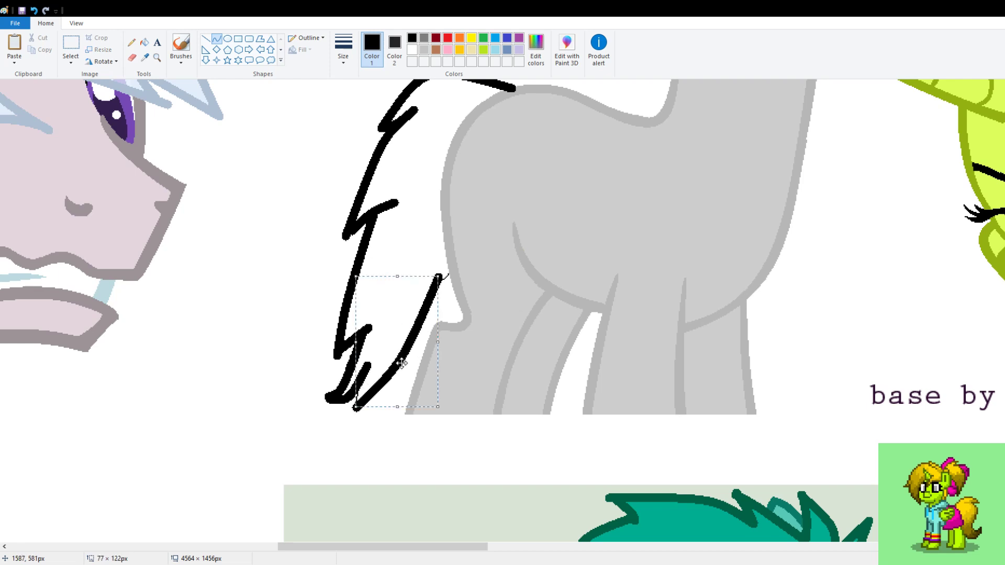
{"action": "left_click", "coordinate": [396, 244]}
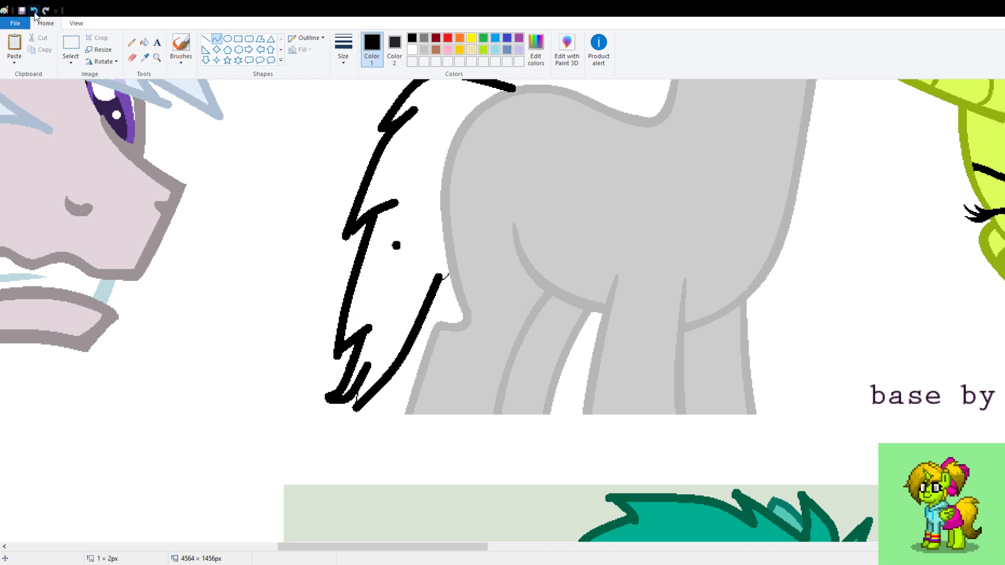
{"action": "left_click_drag", "start_coordinate": [356, 408], "coordinate": [355, 387]}
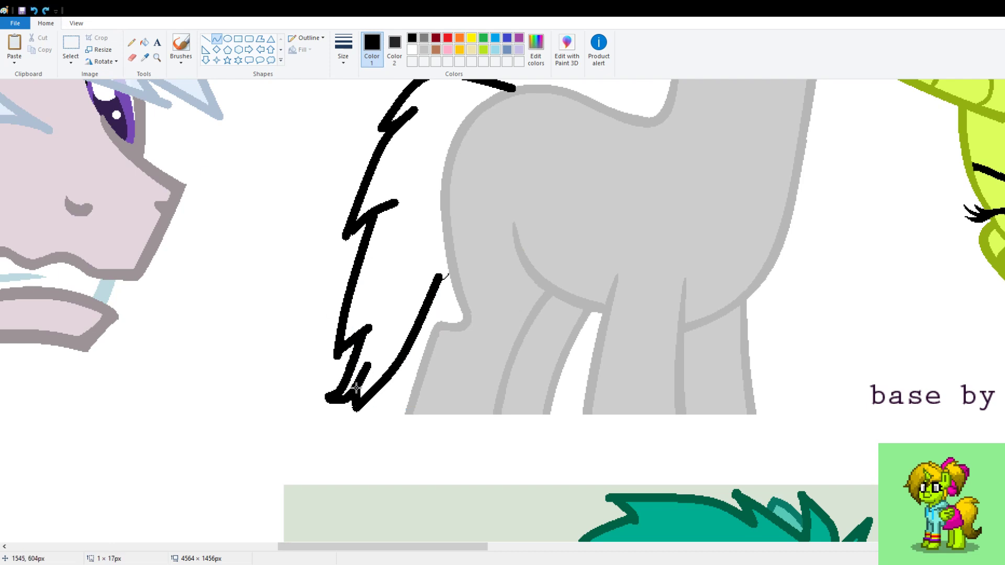
{"action": "left_click", "coordinate": [359, 396]}
{"action": "left_click", "coordinate": [358, 397]}
{"action": "left_click", "coordinate": [394, 278]}
{"action": "left_click_drag", "start_coordinate": [441, 277], "coordinate": [442, 279]}
Step: Fill the grey pony's outlined tail with the dark-grey secondary colour
{"action": "left_click", "coordinate": [144, 43]}
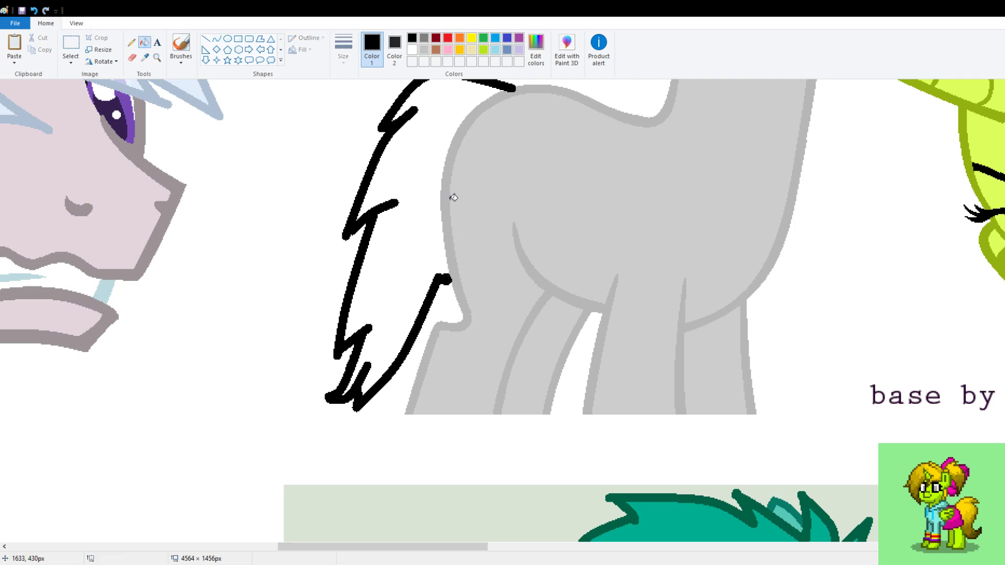
{"action": "left_click", "coordinate": [424, 200]}
{"action": "scroll", "coordinate": [420, 209], "scroll_direction": "up", "scroll_amount": 2}
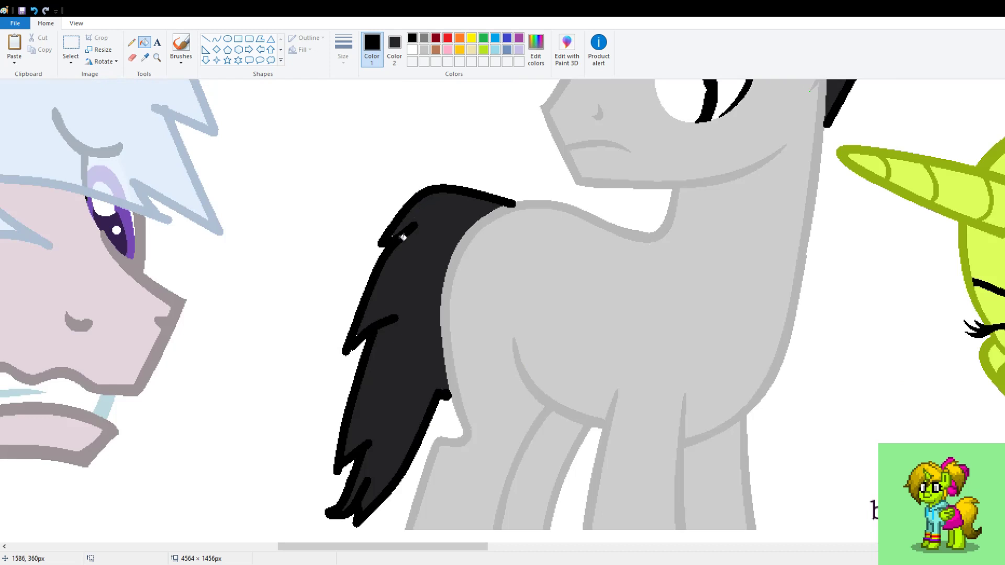
Step: Taper the uppermost notch line inside the tail with Pencil strokes and fill the cut-off excess with dark grey
{"action": "left_click", "coordinate": [133, 44]}
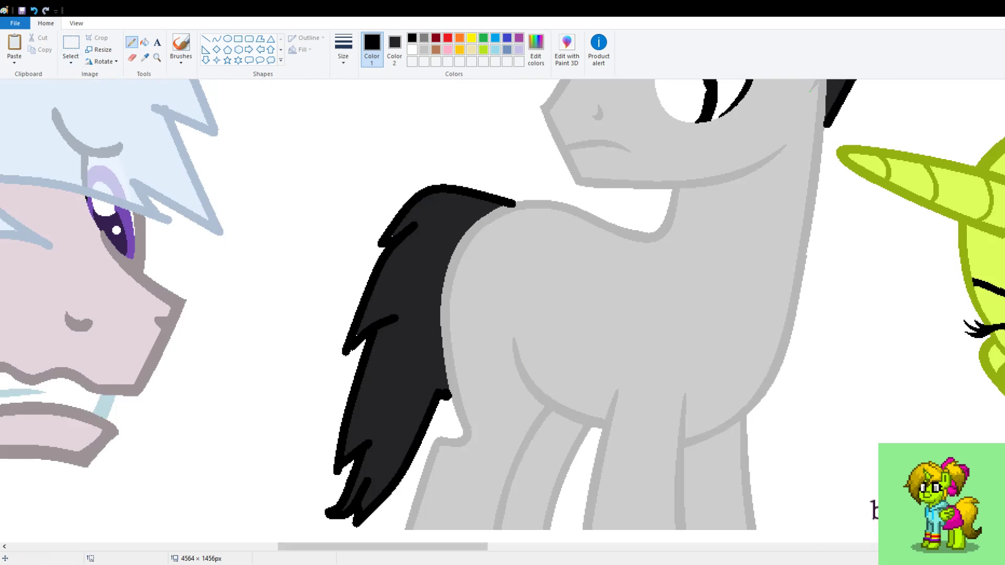
{"action": "scroll", "coordinate": [800, 409], "scroll_direction": "up", "scroll_amount": 2}
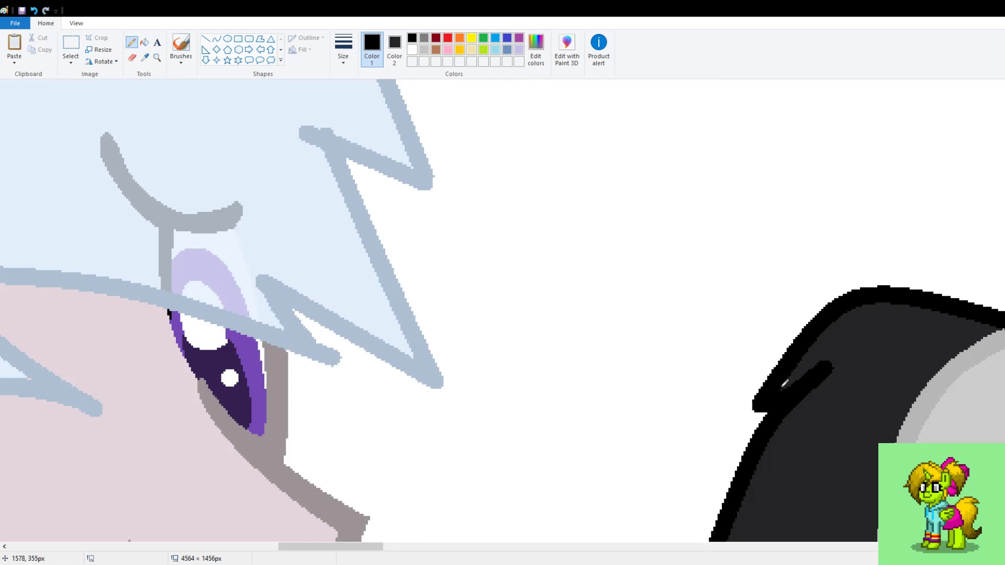
{"action": "left_click_drag", "start_coordinate": [783, 388], "coordinate": [837, 361]}
{"action": "left_click", "coordinate": [146, 41]}
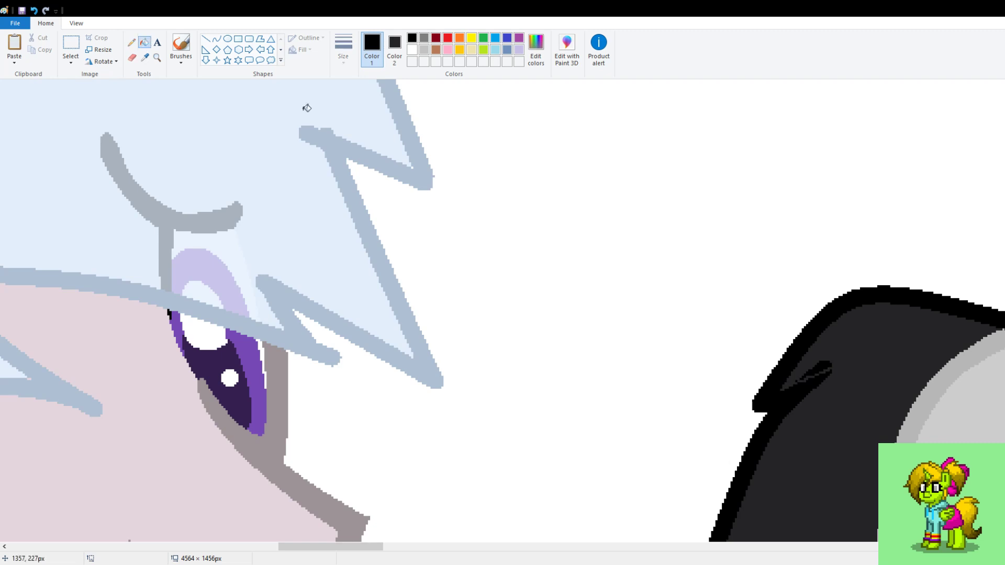
{"action": "left_click", "coordinate": [821, 364]}
{"action": "scroll", "coordinate": [813, 375], "scroll_direction": "down", "scroll_amount": 5}
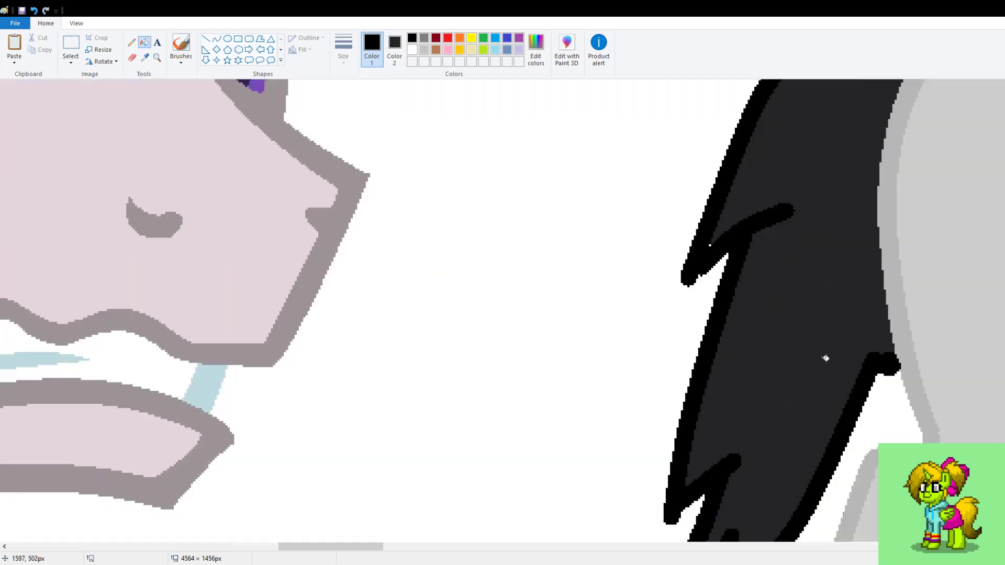
Step: Draw dark-grey Pencil taper lines through the rounded ends of the middle and two lower notch lines
{"action": "left_click", "coordinate": [132, 42]}
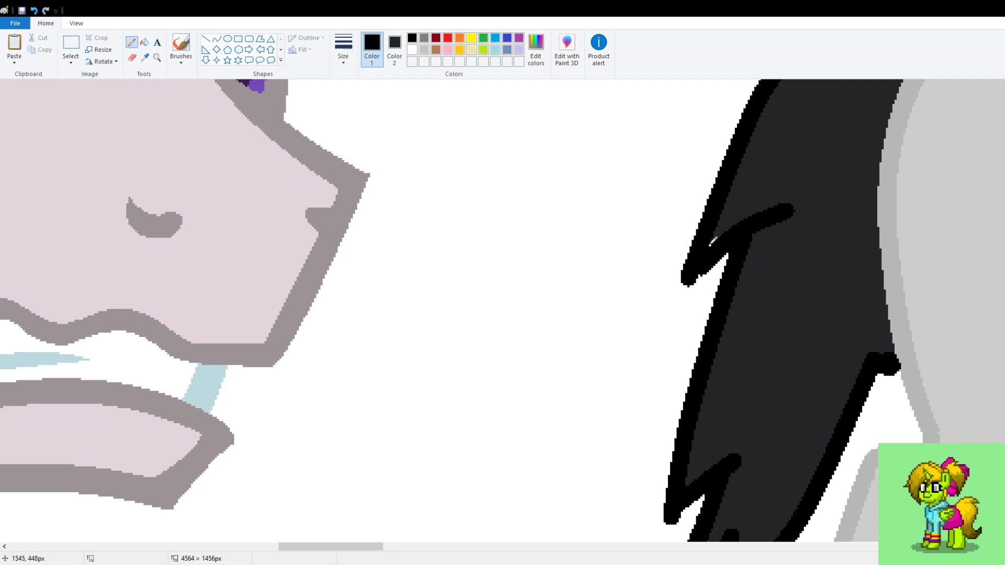
{"action": "left_click_drag", "start_coordinate": [710, 244], "coordinate": [793, 206]}
{"action": "scroll", "coordinate": [800, 260], "scroll_direction": "down", "scroll_amount": 4}
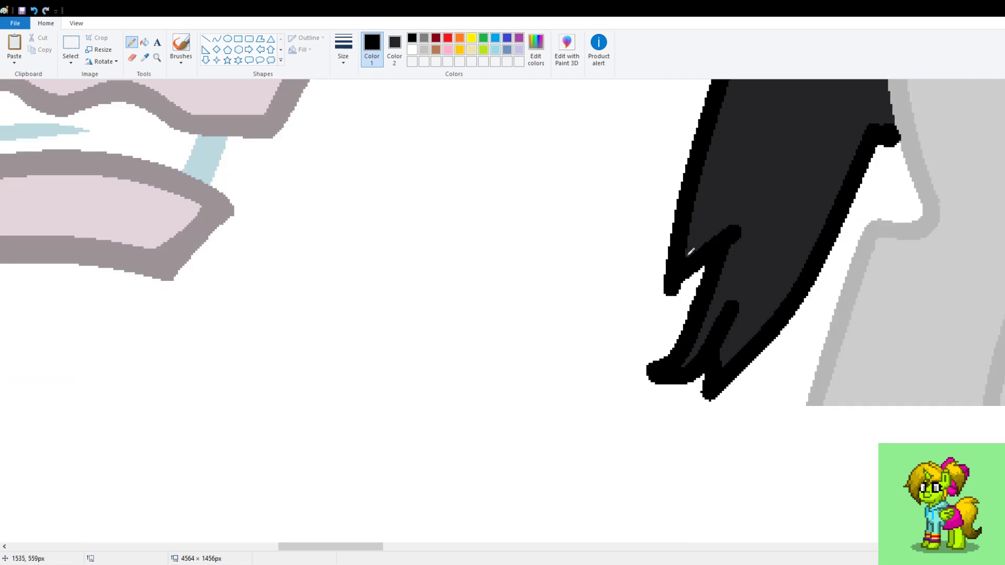
{"action": "left_click_drag", "start_coordinate": [689, 252], "coordinate": [739, 237]}
{"action": "mouse_move", "coordinate": [684, 365]}
{"action": "left_mouse_down"}
{"action": "mouse_move", "coordinate": [777, 279]}
{"action": "mouse_move", "coordinate": [722, 337]}
{"action": "mouse_move", "coordinate": [722, 357]}
{"action": "mouse_move", "coordinate": [731, 329]}
{"action": "left_mouse_up"}
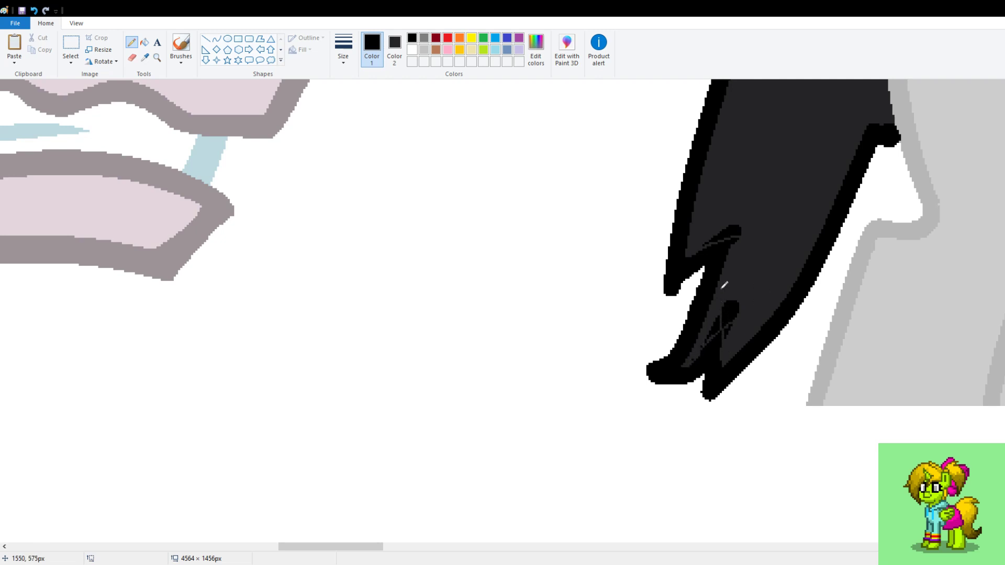
Step: Fill the cut-off ends of the middle and lower notch lines with dark grey, leaving pointed strokes
{"action": "left_click", "coordinate": [144, 42]}
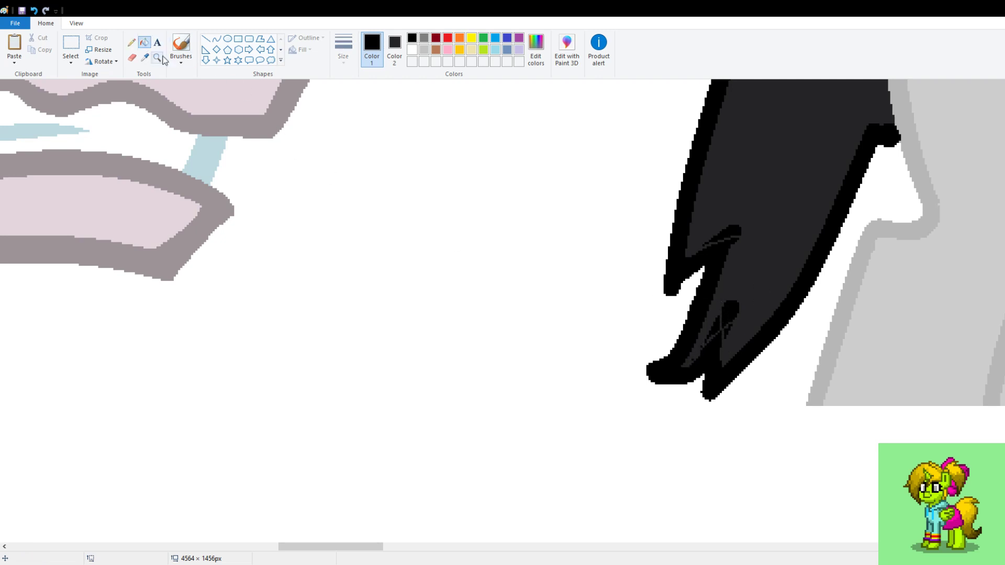
{"action": "right_click", "coordinate": [729, 314]}
{"action": "right_click", "coordinate": [715, 327]}
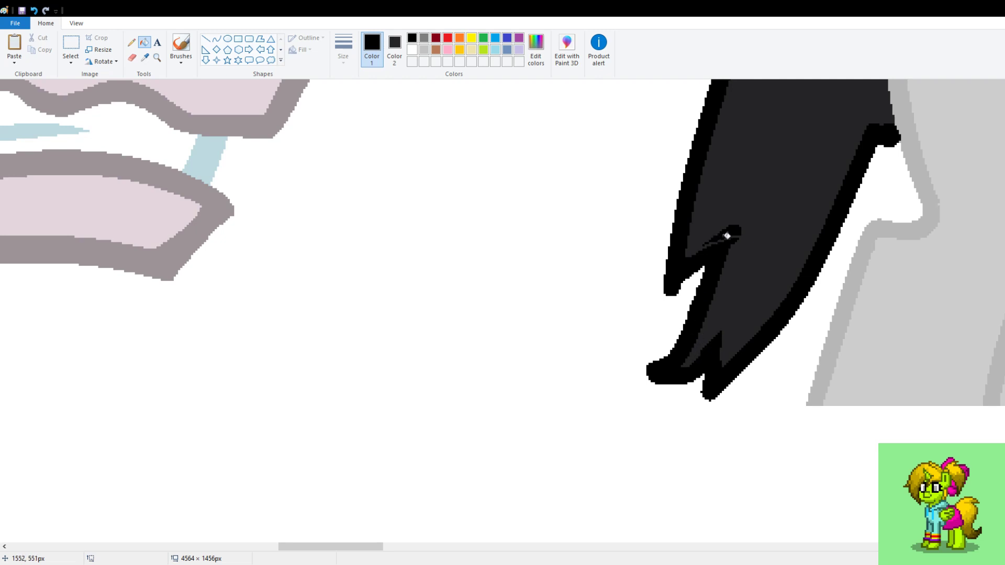
{"action": "right_click", "coordinate": [708, 233]}
{"action": "scroll", "coordinate": [705, 242], "scroll_direction": "up", "scroll_amount": 4}
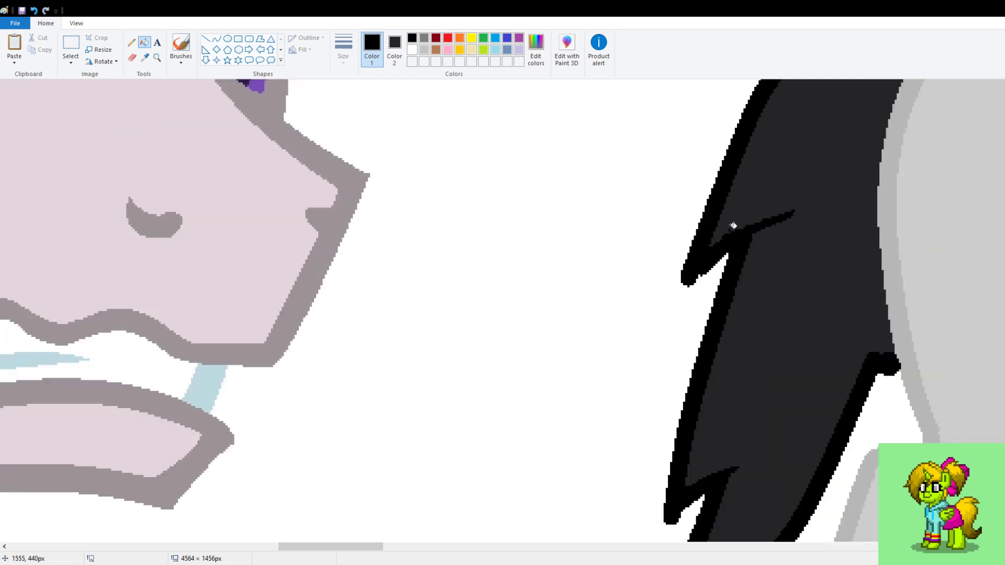
{"action": "scroll", "coordinate": [746, 222], "scroll_direction": "up", "scroll_amount": 4}
{"action": "scroll", "coordinate": [915, 287], "scroll_direction": "down", "scroll_amount": 10}
{"action": "scroll", "coordinate": [843, 383], "scroll_direction": "up", "scroll_amount": 6}
Step: Shorten the middle notch line by cutting through it with the Pencil and filling the detached end with dark grey
{"action": "left_click", "coordinate": [131, 42]}
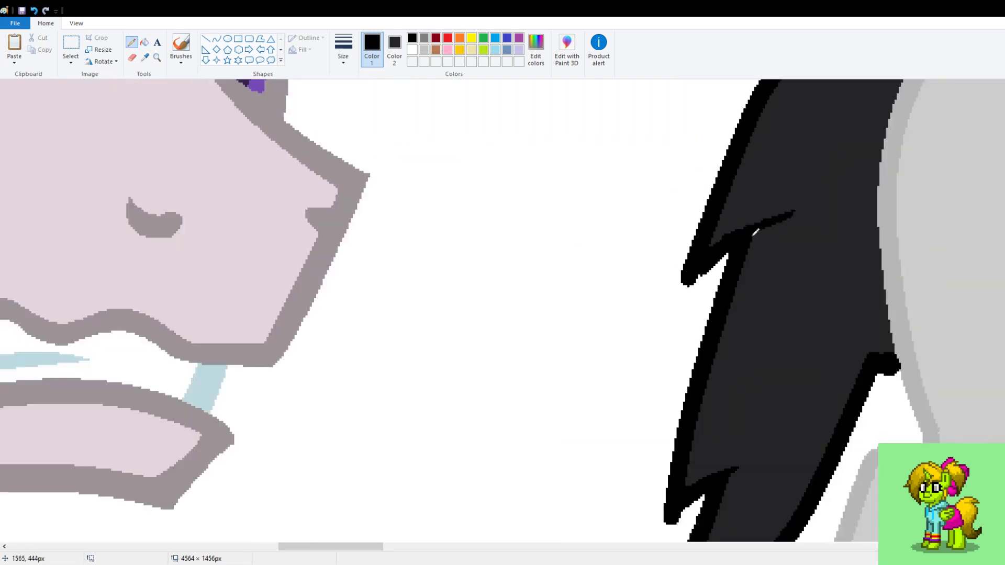
{"action": "scroll", "coordinate": [769, 183], "scroll_direction": "down", "scroll_amount": 2}
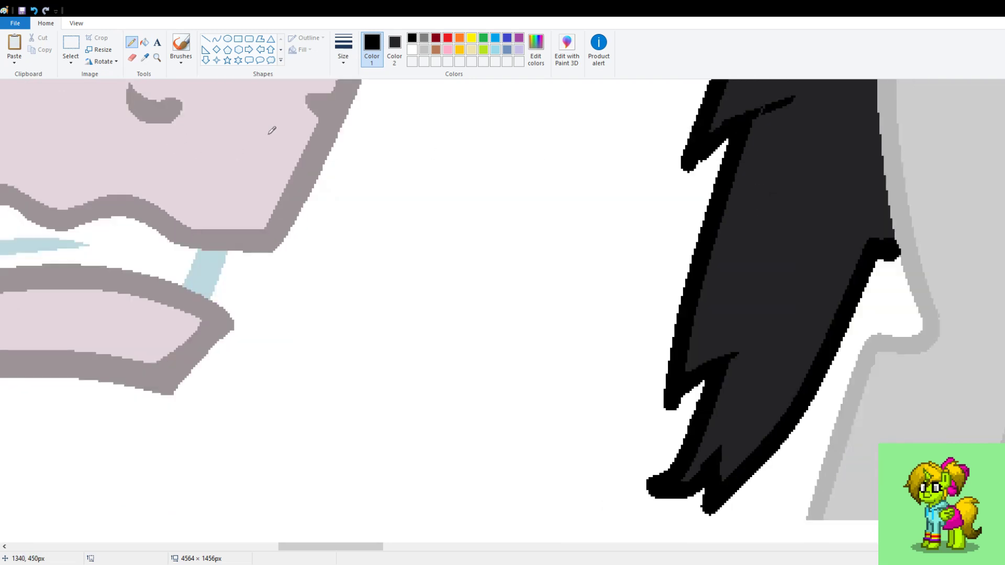
{"action": "scroll", "coordinate": [841, 159], "scroll_direction": "up", "scroll_amount": 2}
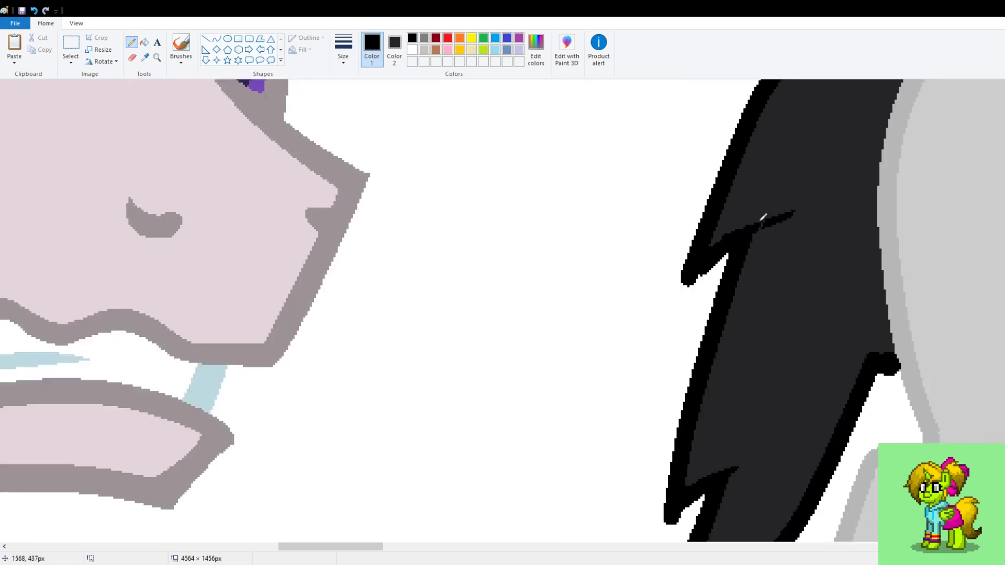
{"action": "left_click", "coordinate": [141, 40]}
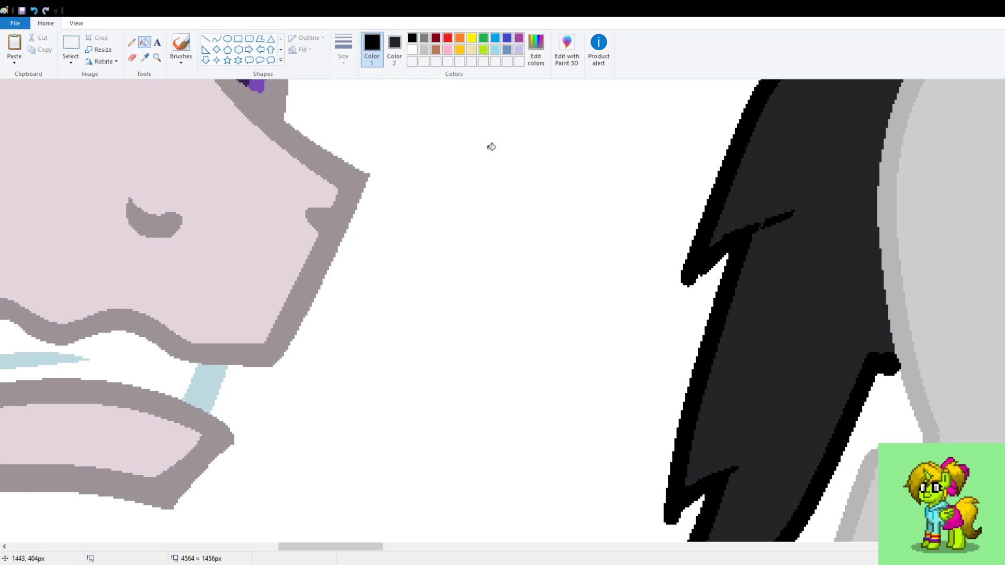
{"action": "right_click", "coordinate": [773, 222]}
{"action": "key", "text": "ctrl+Page_Down"}
{"action": "scroll", "coordinate": [391, 433], "scroll_direction": "up", "scroll_amount": 7}
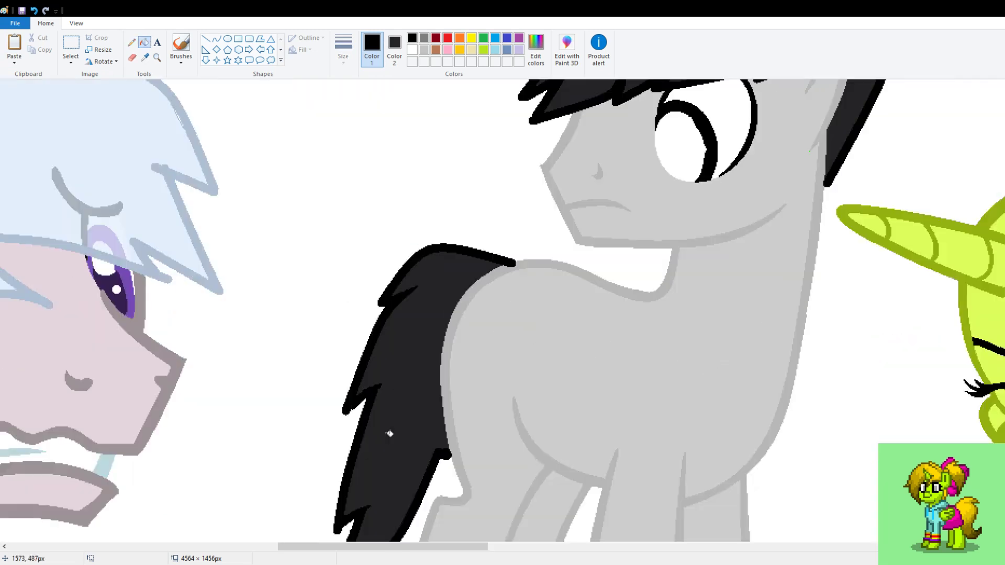
{"action": "scroll", "coordinate": [712, 357], "scroll_direction": "down", "scroll_amount": 9}
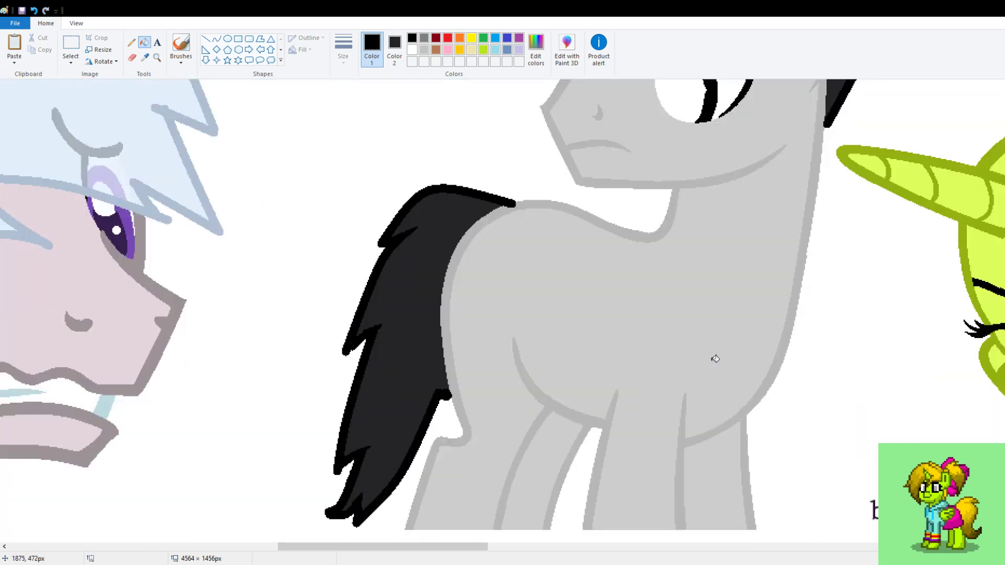
Step: Sample the darker teal of the mane streaks on the bespectacled teal pony in the red-background drawing as Color 1
{"action": "key", "text": "ctrl+Page_Down"}
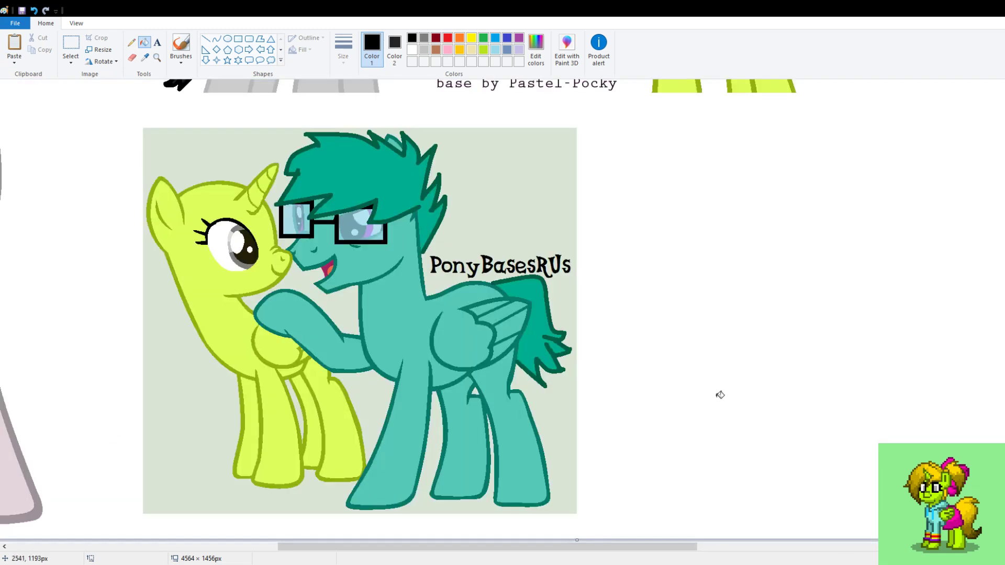
{"action": "scroll", "coordinate": [718, 393], "scroll_direction": "up", "scroll_amount": 2}
{"action": "scroll", "coordinate": [718, 393], "scroll_direction": "down", "scroll_amount": 2}
{"action": "left_click_drag", "start_coordinate": [663, 547], "coordinate": [944, 545]}
{"action": "scroll", "coordinate": [585, 262], "scroll_direction": "up", "scroll_amount": 5}
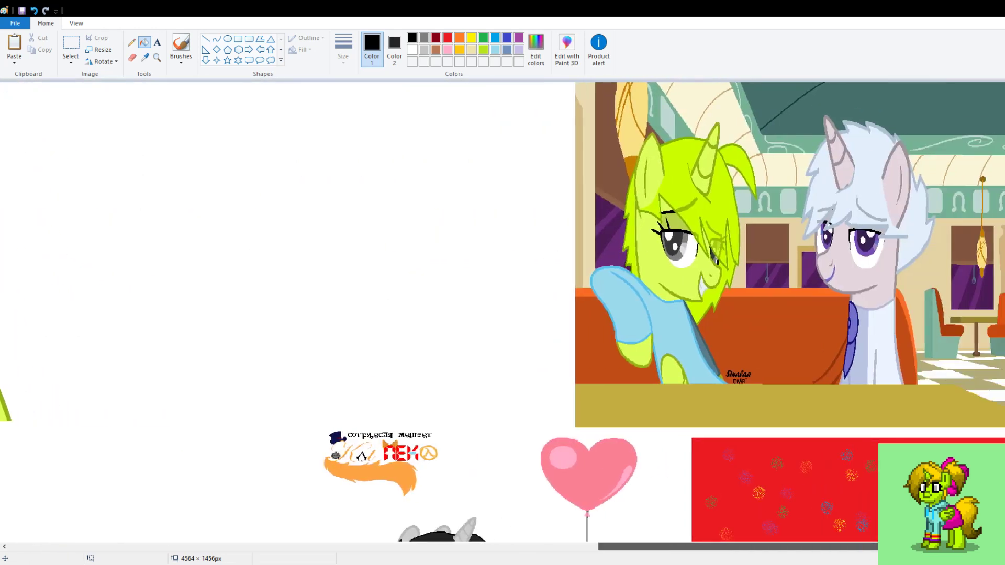
{"action": "scroll", "coordinate": [717, 314], "scroll_direction": "down", "scroll_amount": 4}
{"action": "left_click", "coordinate": [145, 57]}
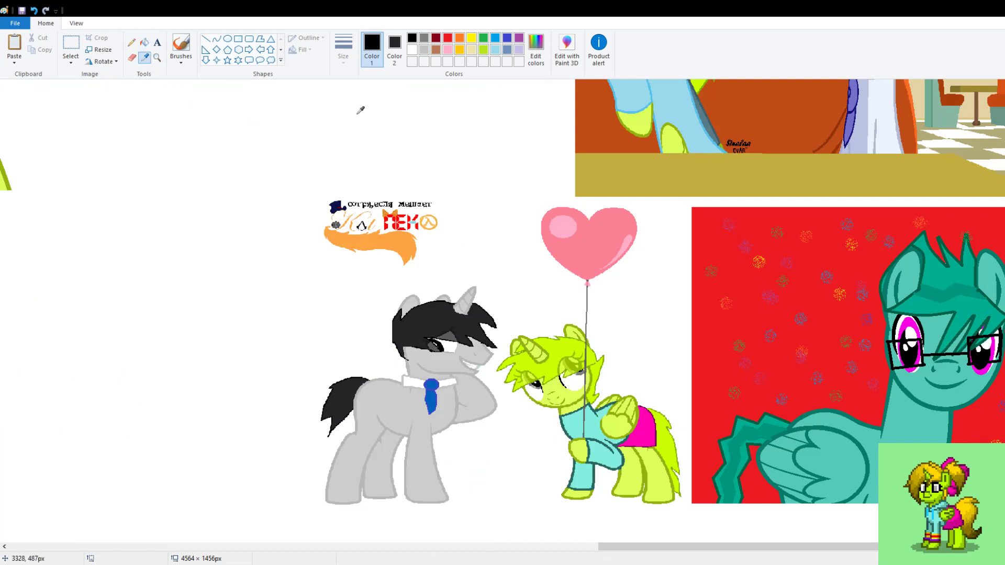
{"action": "left_click", "coordinate": [967, 287]}
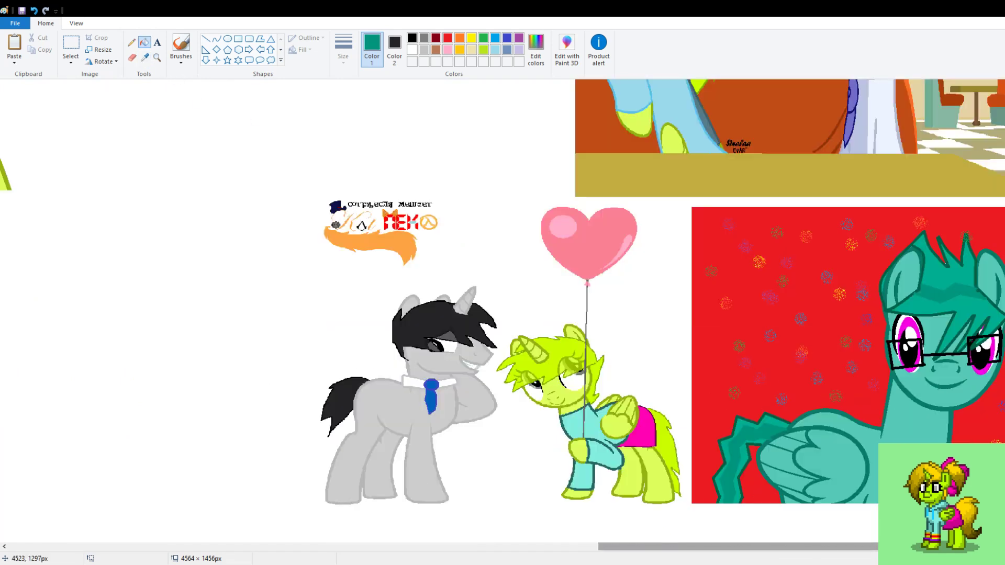
{"action": "left_click", "coordinate": [995, 558]}
{"action": "scroll", "coordinate": [480, 293], "scroll_direction": "down", "scroll_amount": 8}
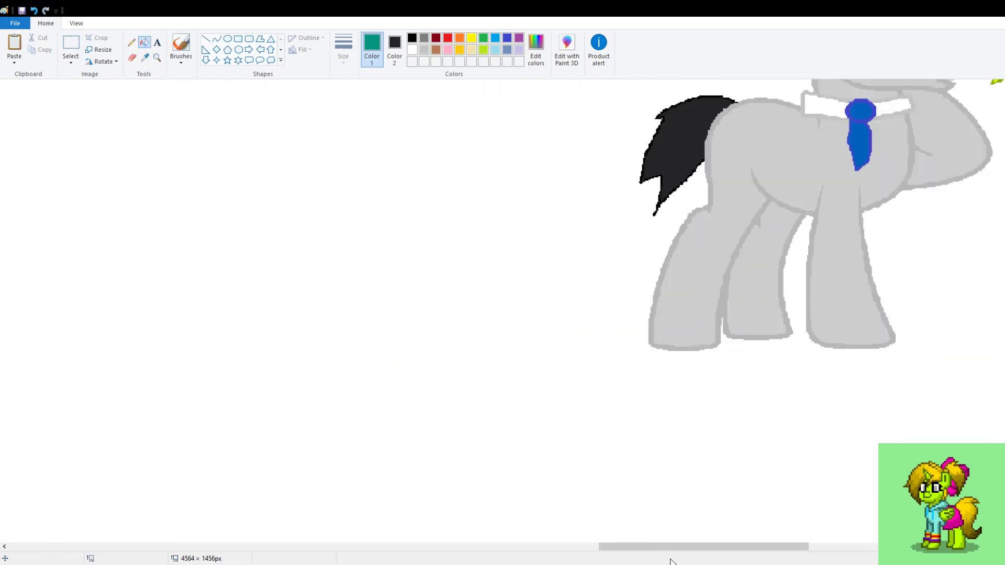
{"action": "left_click", "coordinate": [672, 537]}
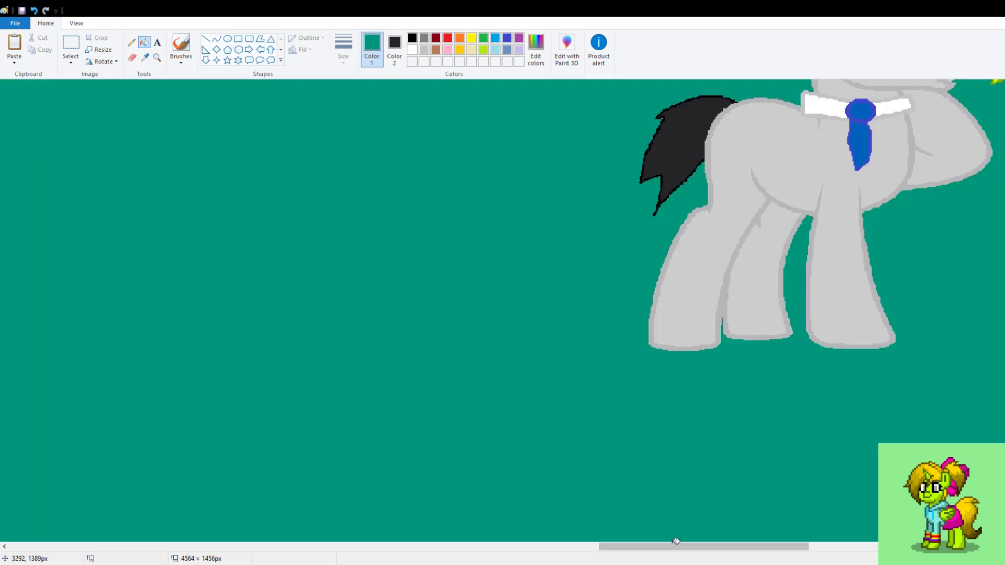
{"action": "left_click", "coordinate": [33, 10]}
Step: Outline a jagged inner patch in the teal pony's mane with the Pencil and fill it with the darker teal
{"action": "left_click_drag", "start_coordinate": [610, 547], "coordinate": [257, 500]}
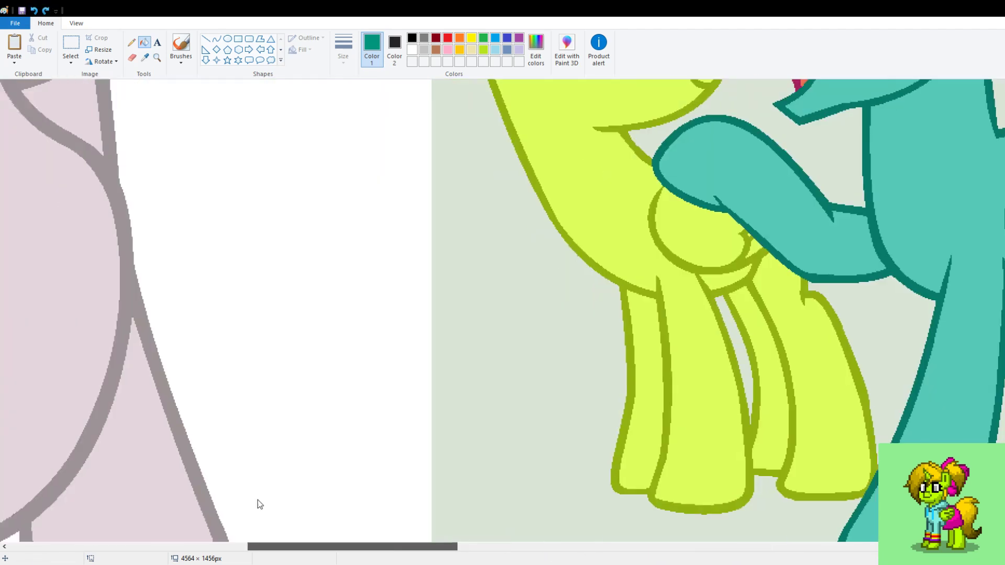
{"action": "scroll", "coordinate": [308, 510], "scroll_direction": "right", "scroll_amount": 5}
{"action": "scroll", "coordinate": [370, 330], "scroll_direction": "up", "scroll_amount": 5}
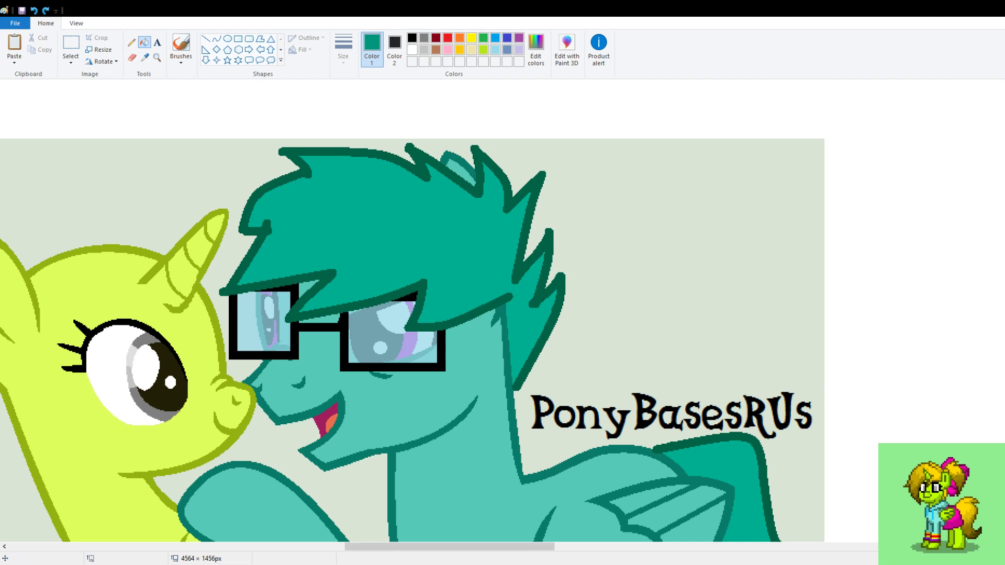
{"action": "scroll", "coordinate": [503, 340], "scroll_direction": "up", "scroll_amount": 2}
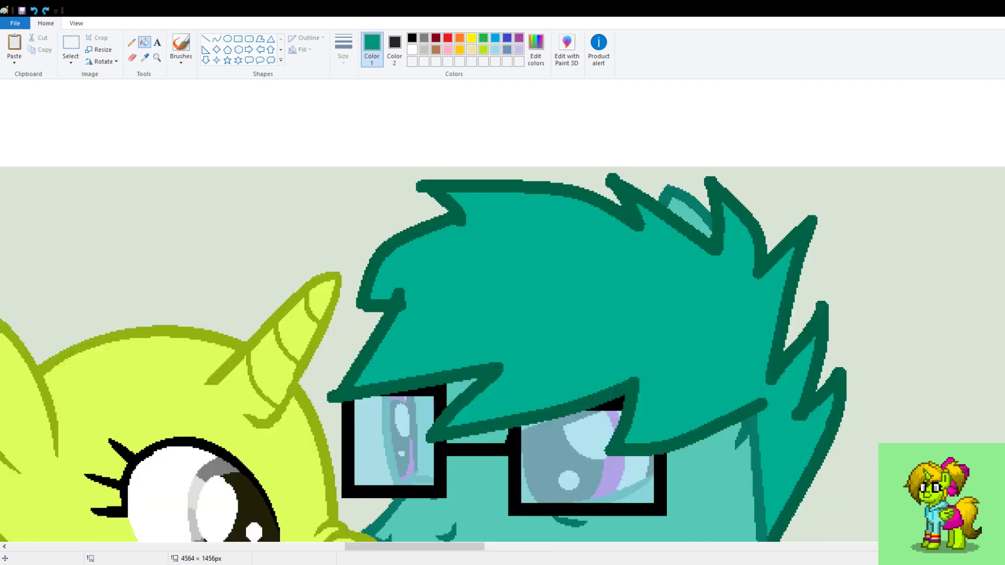
{"action": "left_click", "coordinate": [131, 42]}
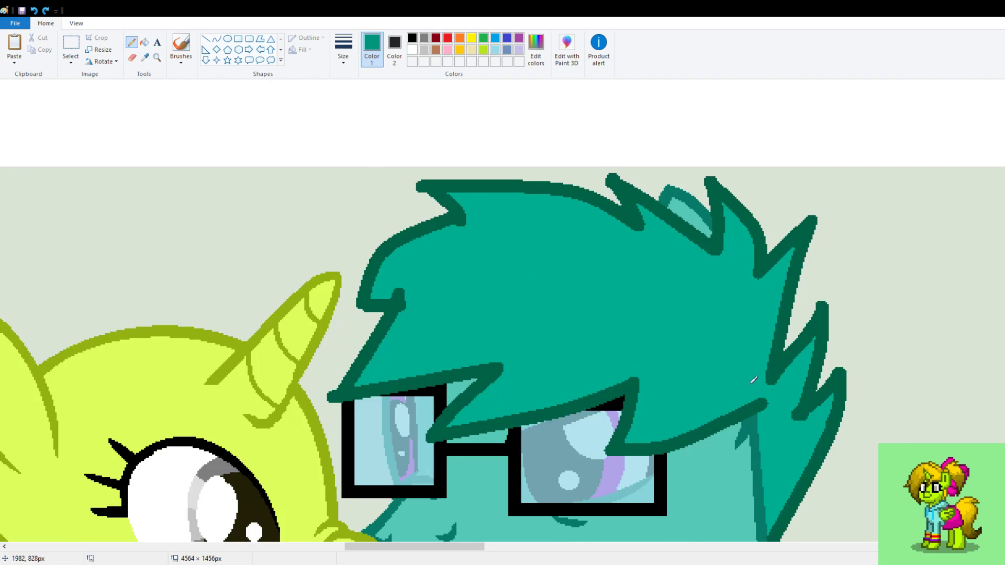
{"action": "left_click_drag", "start_coordinate": [754, 380], "coordinate": [667, 418]}
{"action": "left_click", "coordinate": [34, 10]}
{"action": "left_click_drag", "start_coordinate": [663, 365], "coordinate": [575, 372]}
{"action": "mouse_move", "coordinate": [462, 355]}
{"action": "left_mouse_down"}
{"action": "mouse_move", "coordinate": [397, 366]}
{"action": "mouse_move", "coordinate": [453, 273]}
{"action": "left_mouse_up"}
{"action": "left_click_drag", "start_coordinate": [380, 283], "coordinate": [464, 246]}
{"action": "left_click_drag", "start_coordinate": [468, 204], "coordinate": [534, 211]}
{"action": "left_click_drag", "start_coordinate": [744, 253], "coordinate": [748, 313]}
{"action": "left_click", "coordinate": [145, 42]}
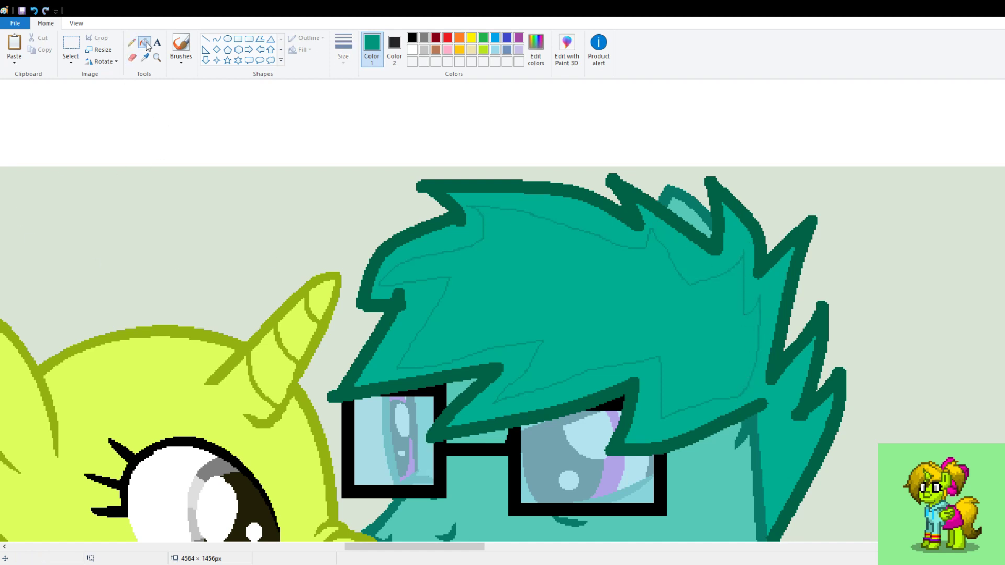
{"action": "left_click", "coordinate": [533, 263]}
Step: Outline a jagged shading patch along the inner side of the teal pony's tail with the Pencil and fill it darker teal
{"action": "scroll", "coordinate": [497, 245], "scroll_direction": "down", "scroll_amount": 3}
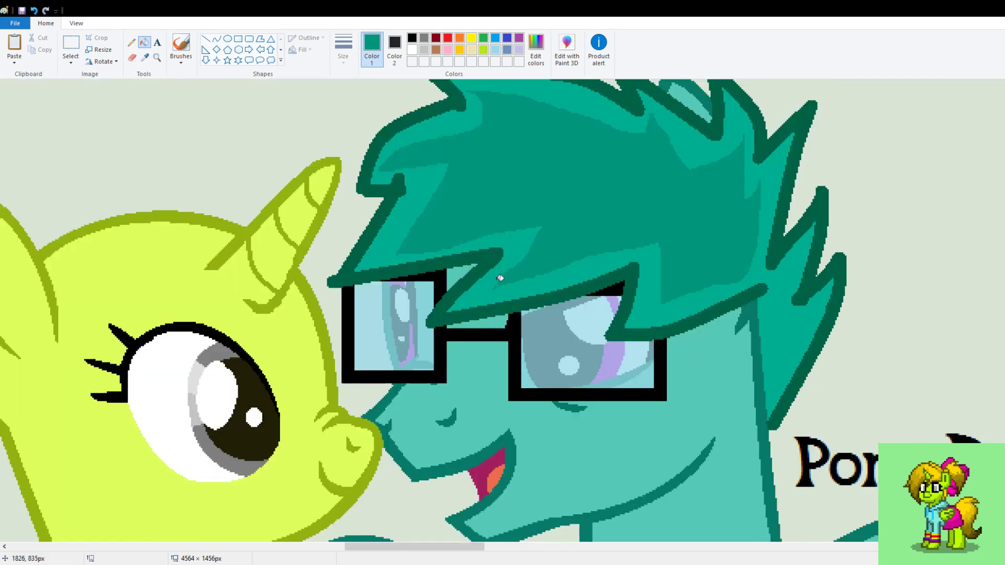
{"action": "scroll", "coordinate": [637, 255], "scroll_direction": "down", "scroll_amount": 6}
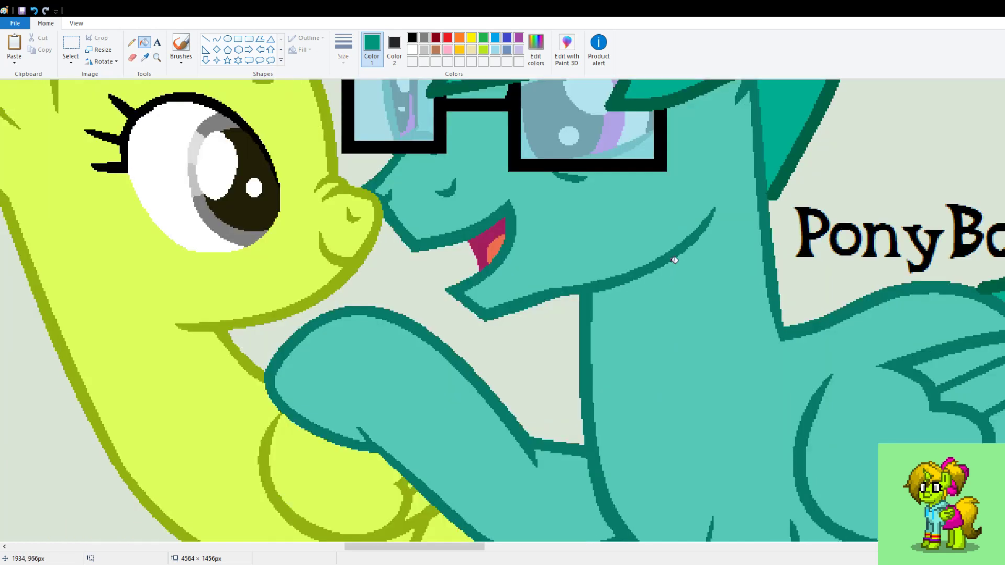
{"action": "mouse_move", "coordinate": [477, 547]}
{"action": "left_mouse_down"}
{"action": "mouse_move", "coordinate": [557, 552]}
{"action": "mouse_move", "coordinate": [544, 551]}
{"action": "left_mouse_up"}
{"action": "left_click", "coordinate": [132, 46]}
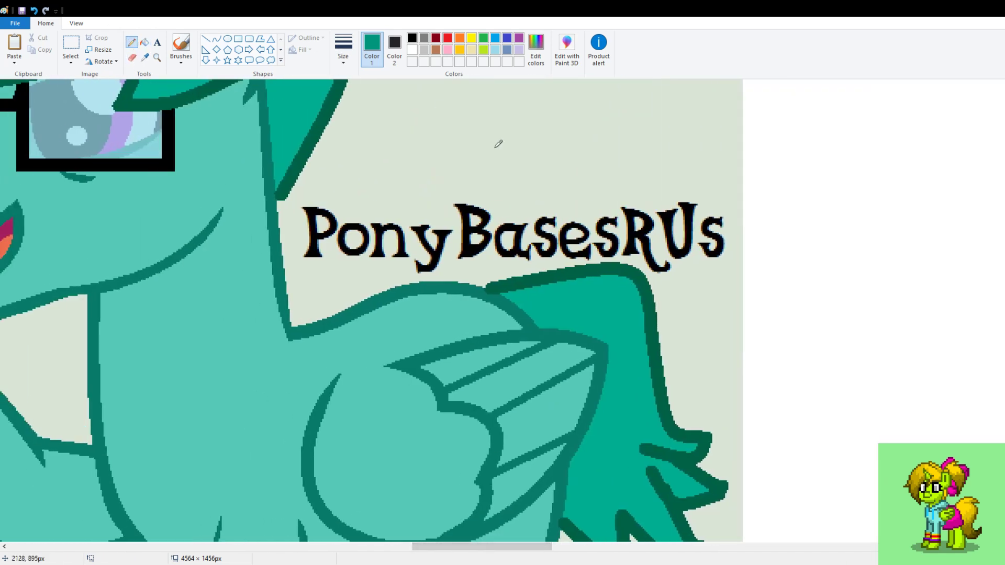
{"action": "scroll", "coordinate": [498, 147], "scroll_direction": "down", "scroll_amount": 6}
{"action": "scroll", "coordinate": [518, 178], "scroll_direction": "up", "scroll_amount": 3}
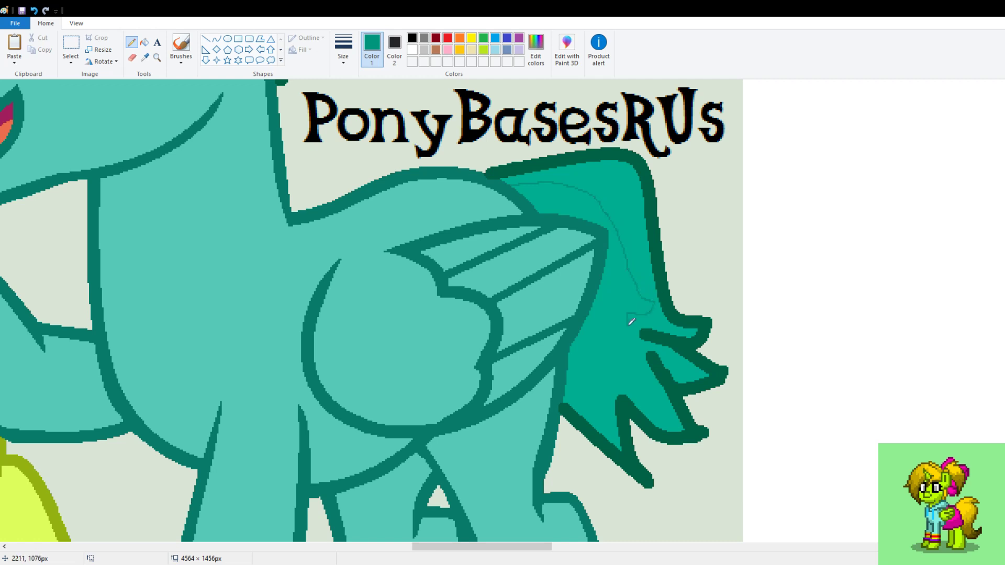
{"action": "left_click_drag", "start_coordinate": [631, 347], "coordinate": [630, 367]}
{"action": "left_click", "coordinate": [144, 42]}
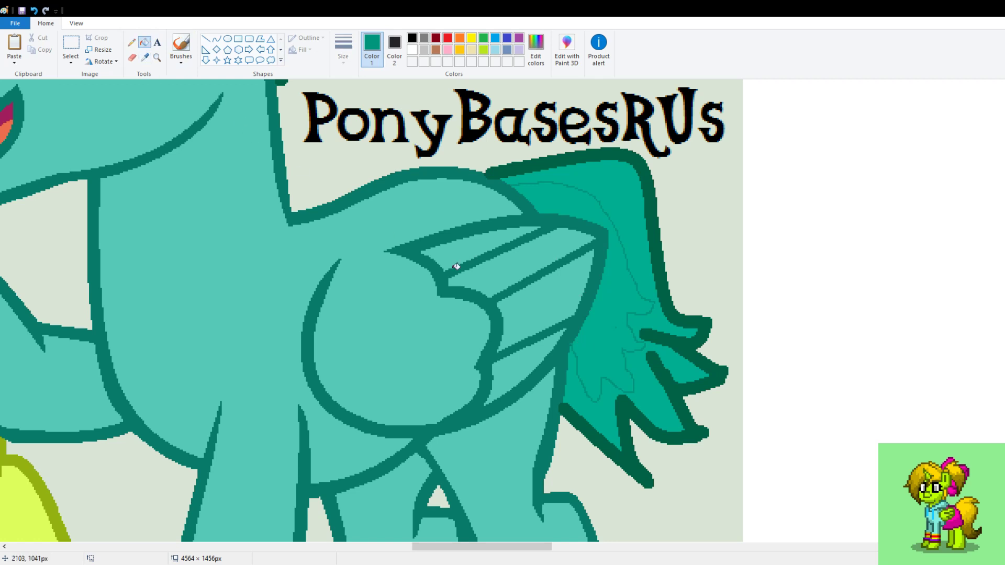
{"action": "left_click", "coordinate": [621, 338]}
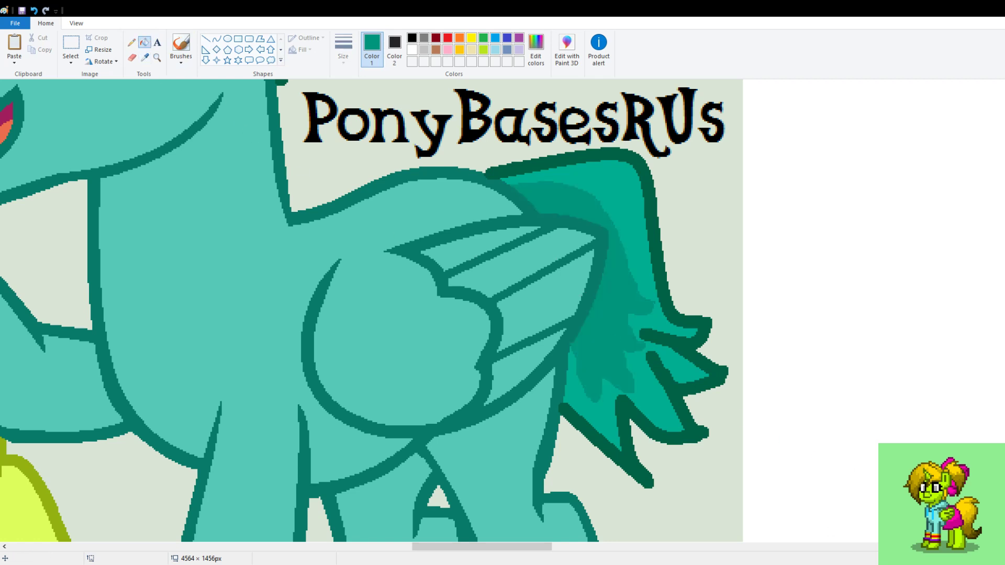
Step: Sample the white-maned pony's shirt outline in the diner drawing as Color 1 and its pale shirt fill as Color 2
{"action": "left_click_drag", "start_coordinate": [518, 547], "coordinate": [384, 548]}
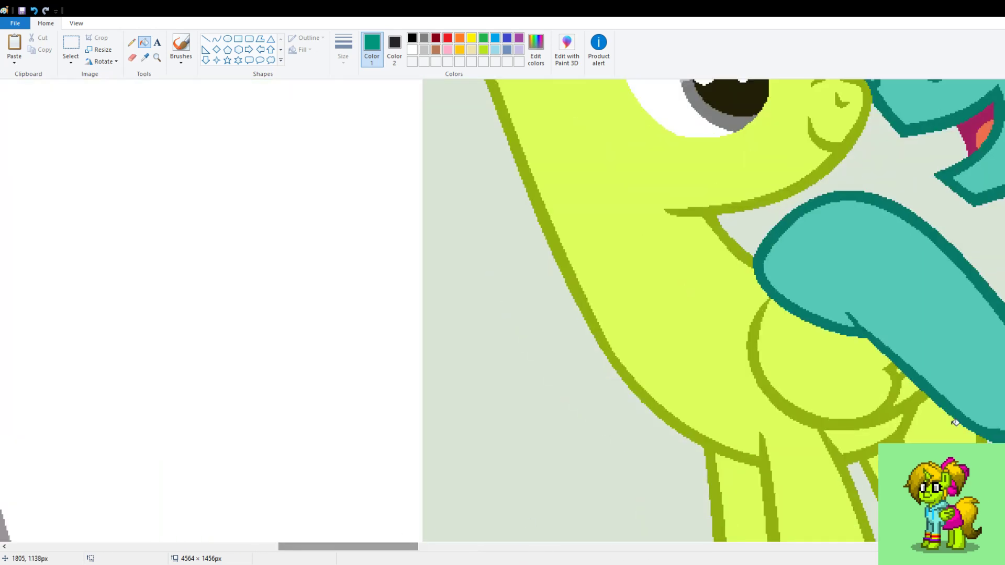
{"action": "scroll", "coordinate": [872, 445], "scroll_direction": "down", "scroll_amount": 5}
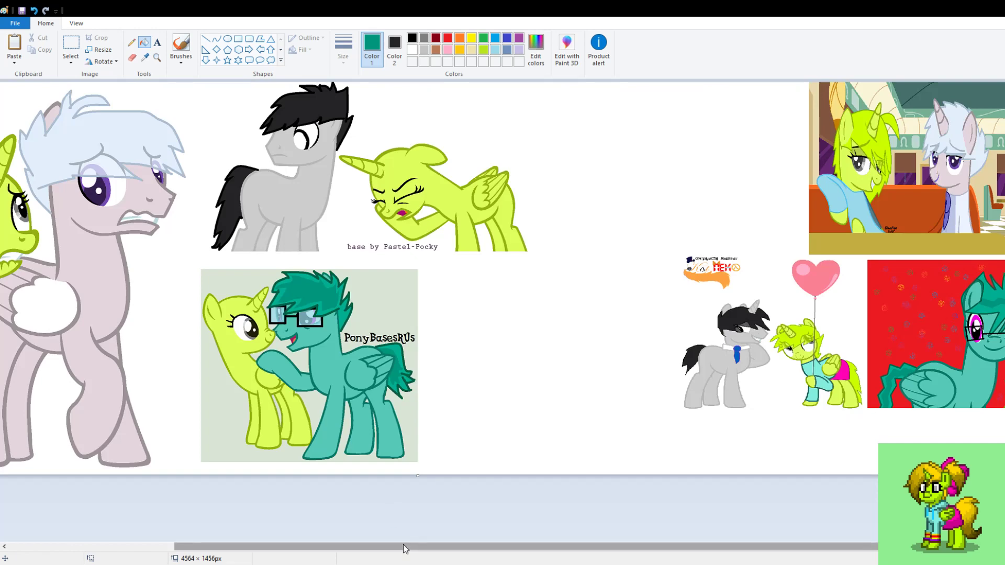
{"action": "left_click_drag", "start_coordinate": [435, 547], "coordinate": [479, 548]}
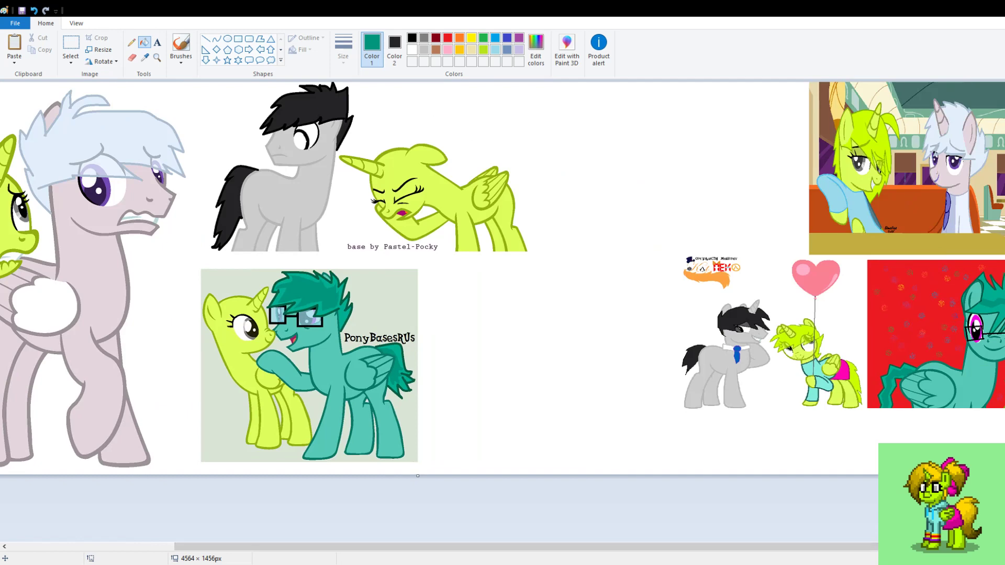
{"action": "scroll", "coordinate": [443, 562], "scroll_direction": "up", "scroll_amount": 1}
{"action": "left_click_drag", "start_coordinate": [491, 548], "coordinate": [921, 549]}
{"action": "left_click", "coordinate": [145, 57]}
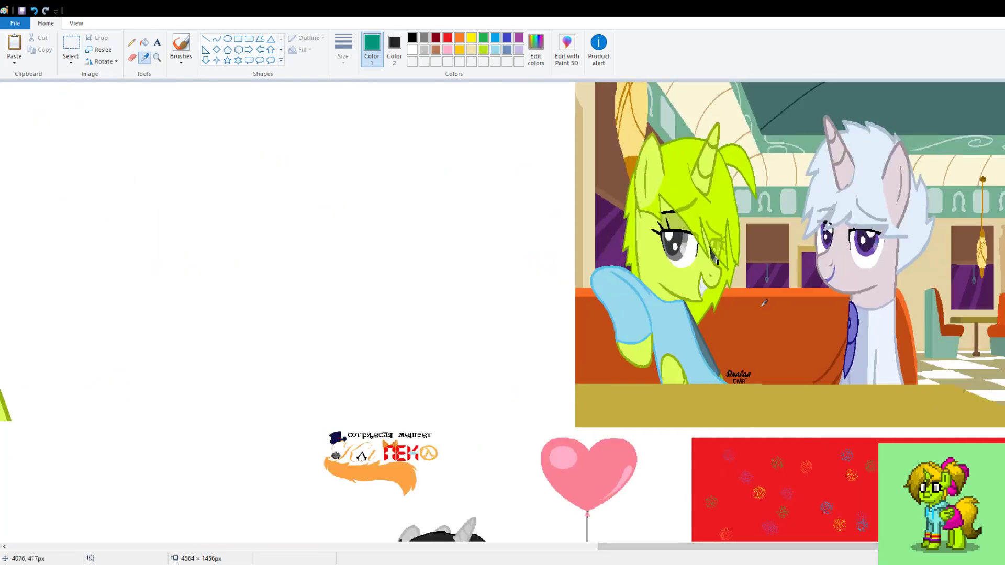
{"action": "left_click", "coordinate": [897, 297]}
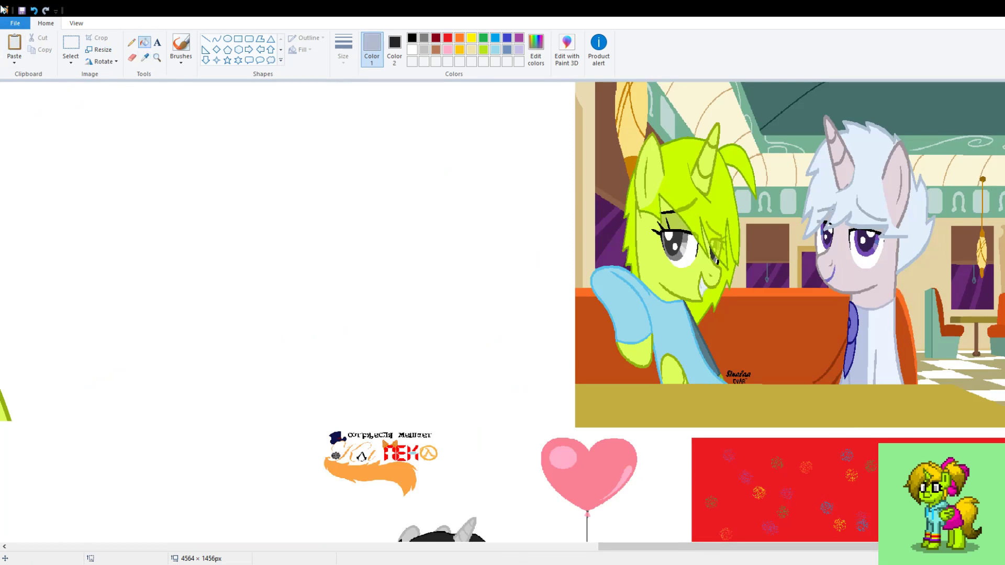
{"action": "left_click", "coordinate": [147, 58]}
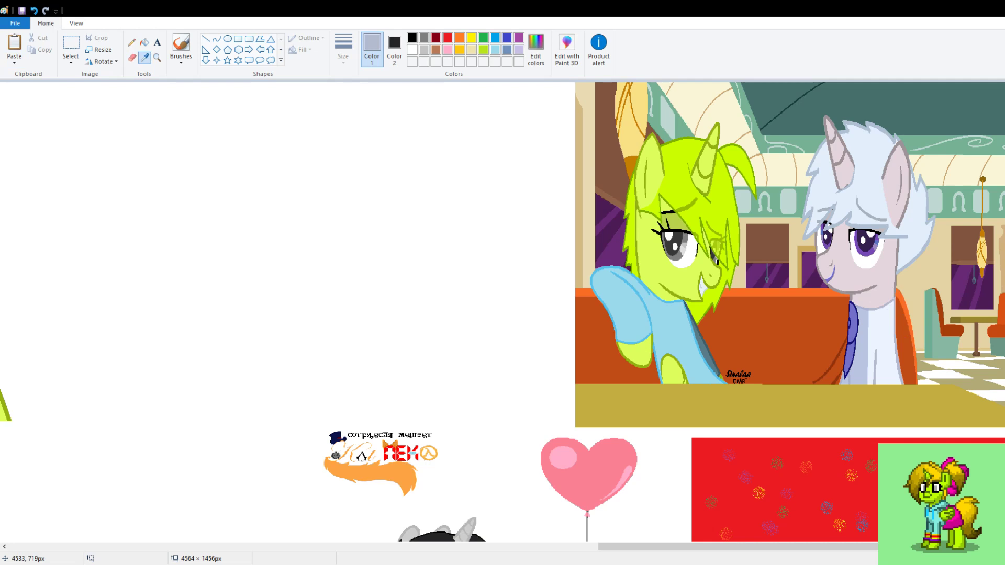
{"action": "right_click", "coordinate": [881, 339]}
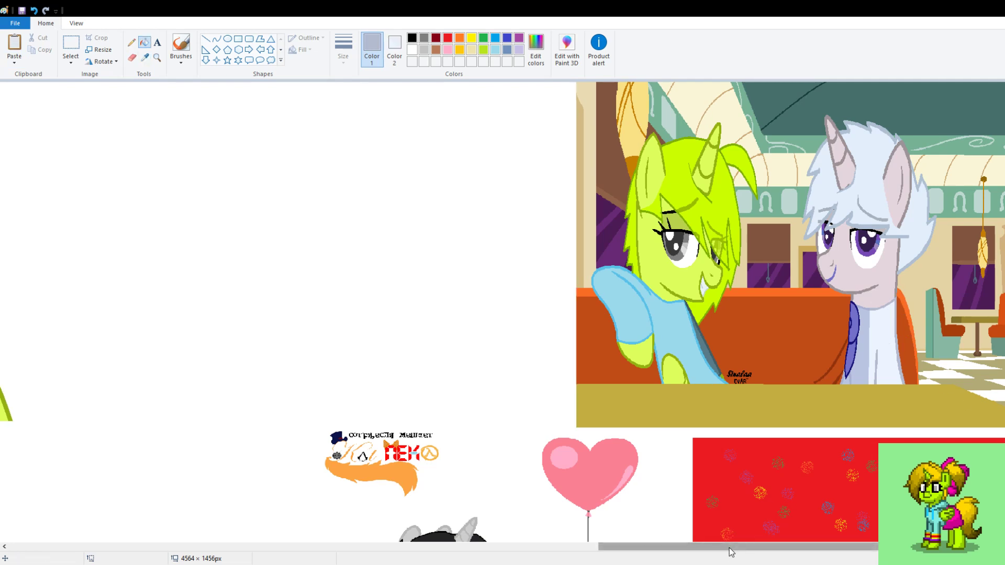
Step: Try to draw a grey-blue curved collar line across the neck of the large pale pink pony
{"action": "left_click_drag", "start_coordinate": [729, 547], "coordinate": [184, 529]}
{"action": "scroll", "coordinate": [498, 389], "scroll_direction": "down", "scroll_amount": 5}
{"action": "scroll", "coordinate": [399, 332], "scroll_direction": "right", "scroll_amount": 3}
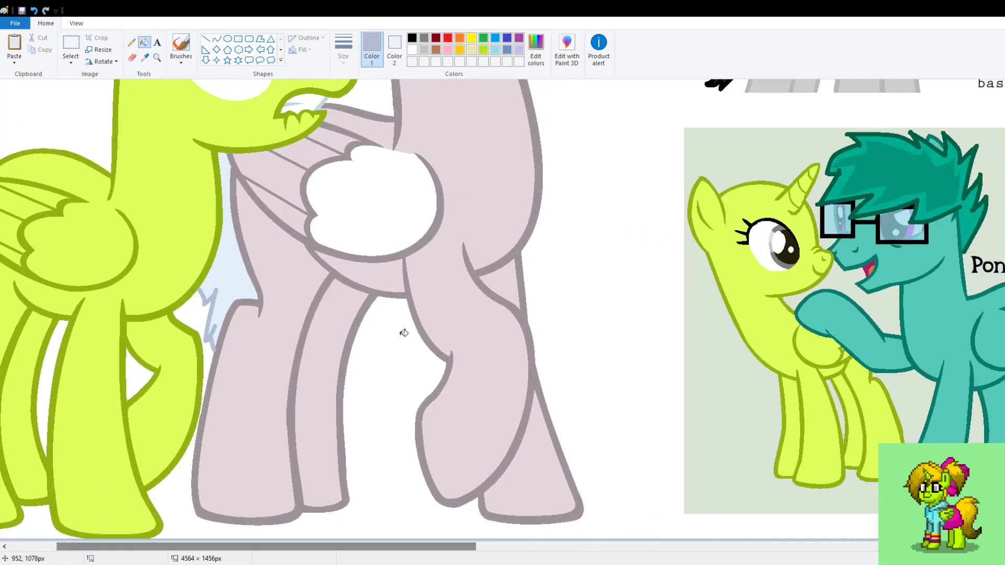
{"action": "scroll", "coordinate": [403, 333], "scroll_direction": "up", "scroll_amount": 5}
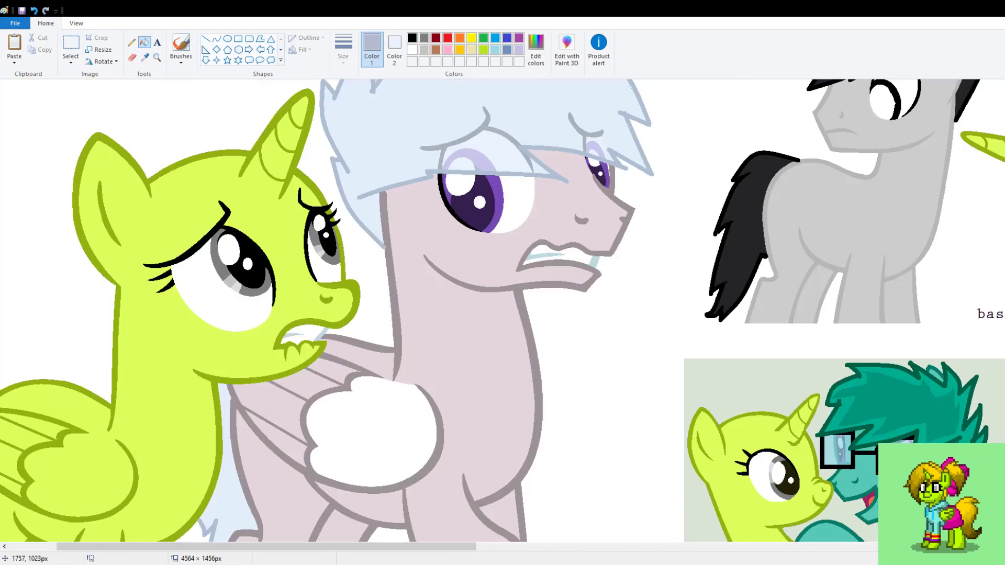
{"action": "scroll", "coordinate": [503, 310], "scroll_direction": "up", "scroll_amount": 1}
{"action": "scroll", "coordinate": [482, 527], "scroll_direction": "down", "scroll_amount": 5}
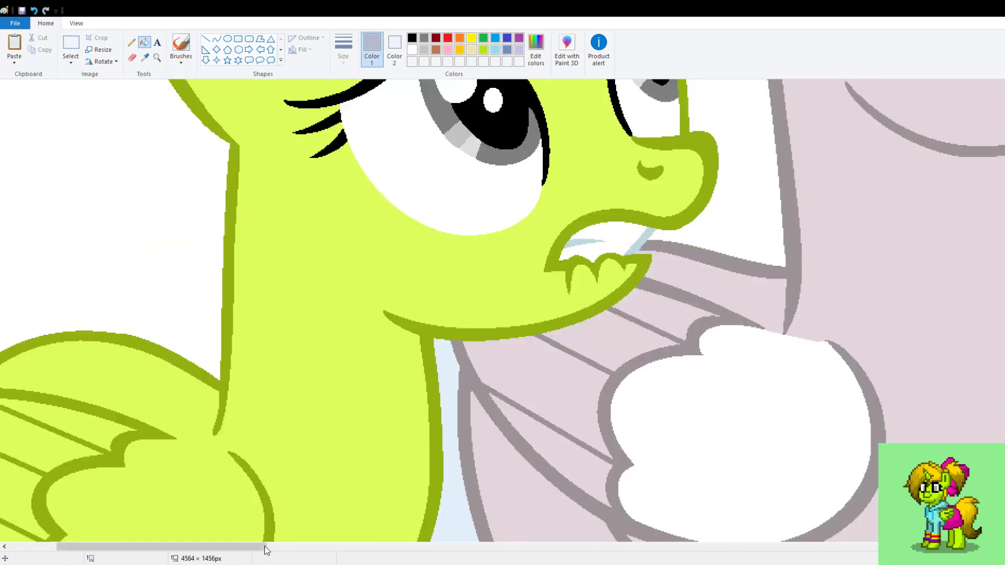
{"action": "left_click_drag", "start_coordinate": [258, 549], "coordinate": [336, 549]}
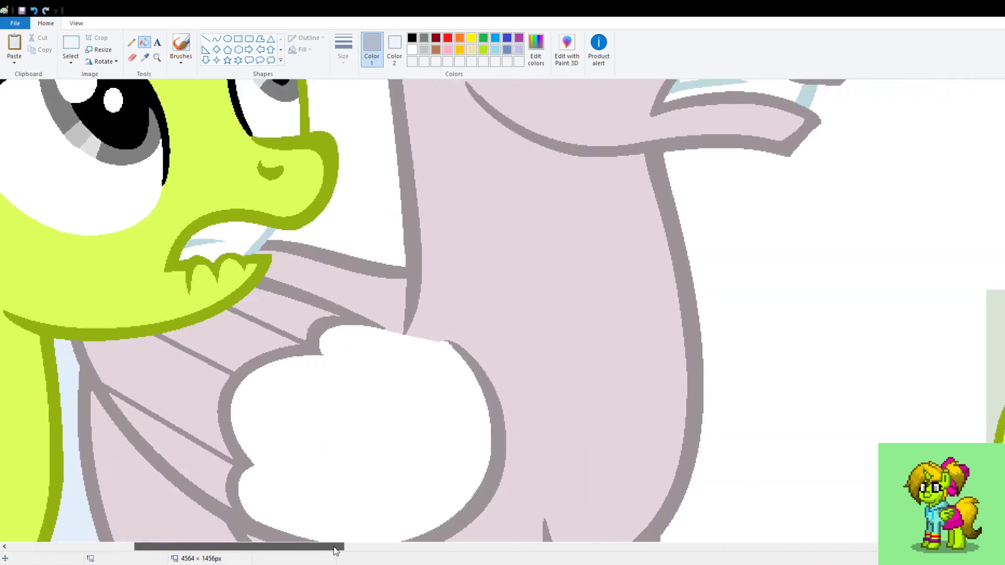
{"action": "left_click", "coordinate": [217, 41]}
{"action": "left_click_drag", "start_coordinate": [373, 178], "coordinate": [721, 173]}
{"action": "left_click_drag", "start_coordinate": [537, 183], "coordinate": [538, 205]}
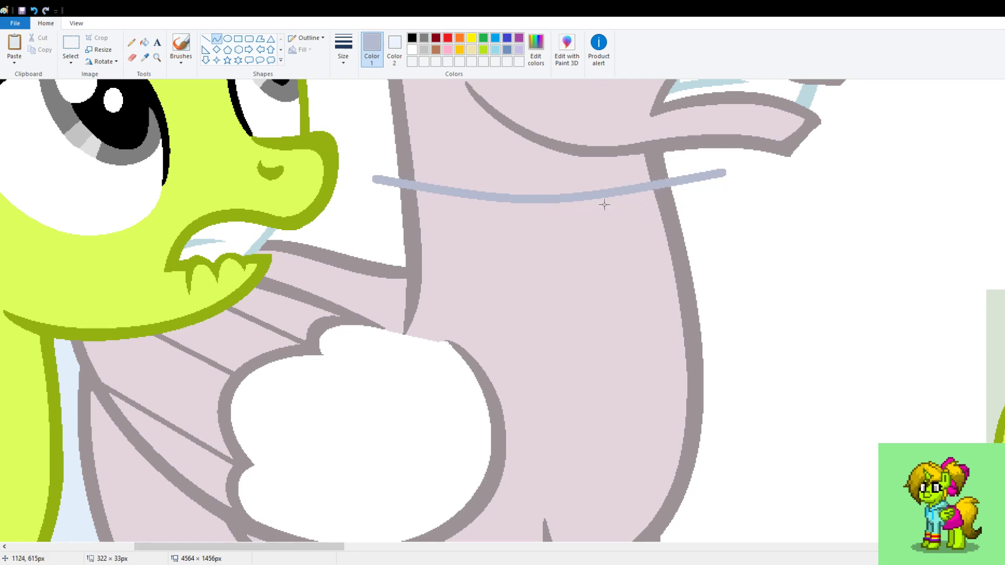
{"action": "left_click_drag", "start_coordinate": [604, 205], "coordinate": [536, 221]}
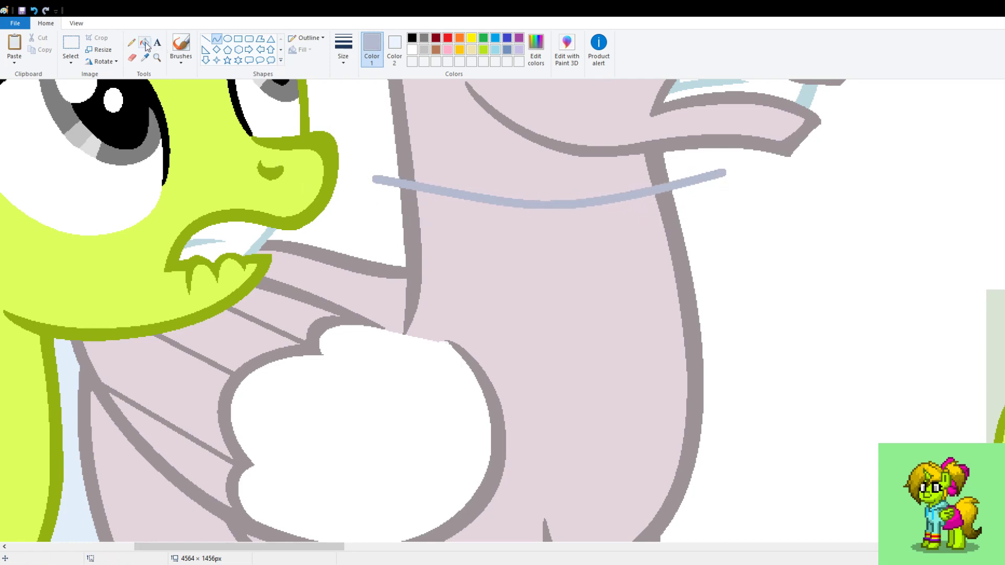
{"action": "left_click", "coordinate": [34, 10]}
Step: Draw a downward-bowed grey-blue Curve about 337 px wide across the pale pink pony's neck, centred over the neck as a collar line
{"action": "left_click_drag", "start_coordinate": [374, 168], "coordinate": [739, 172]}
{"action": "left_click_drag", "start_coordinate": [558, 174], "coordinate": [604, 224]}
{"action": "left_click", "coordinate": [578, 209]}
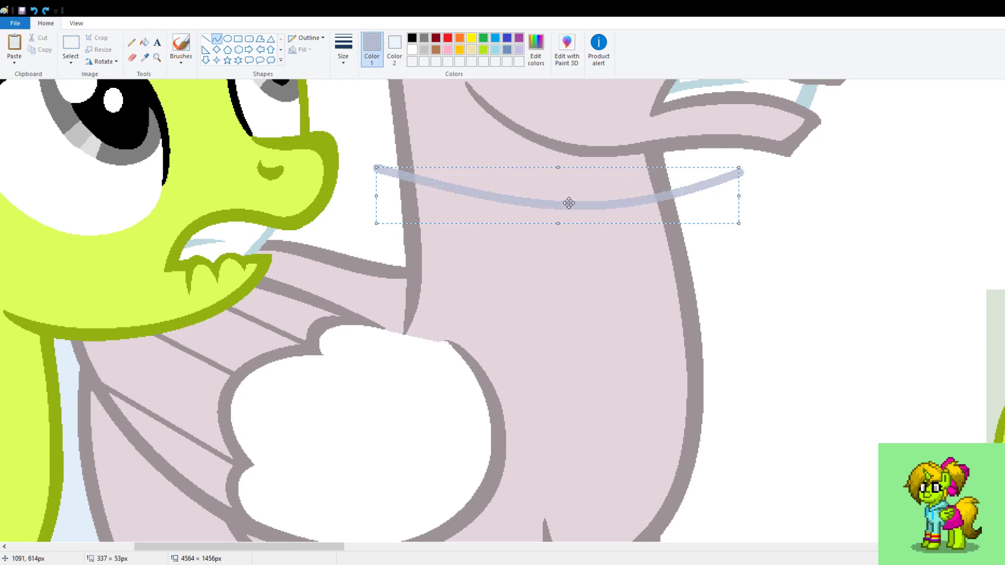
{"action": "mouse_move", "coordinate": [567, 202]}
{"action": "left_mouse_down"}
{"action": "mouse_move", "coordinate": [534, 202]}
{"action": "mouse_move", "coordinate": [554, 203]}
{"action": "left_mouse_up"}
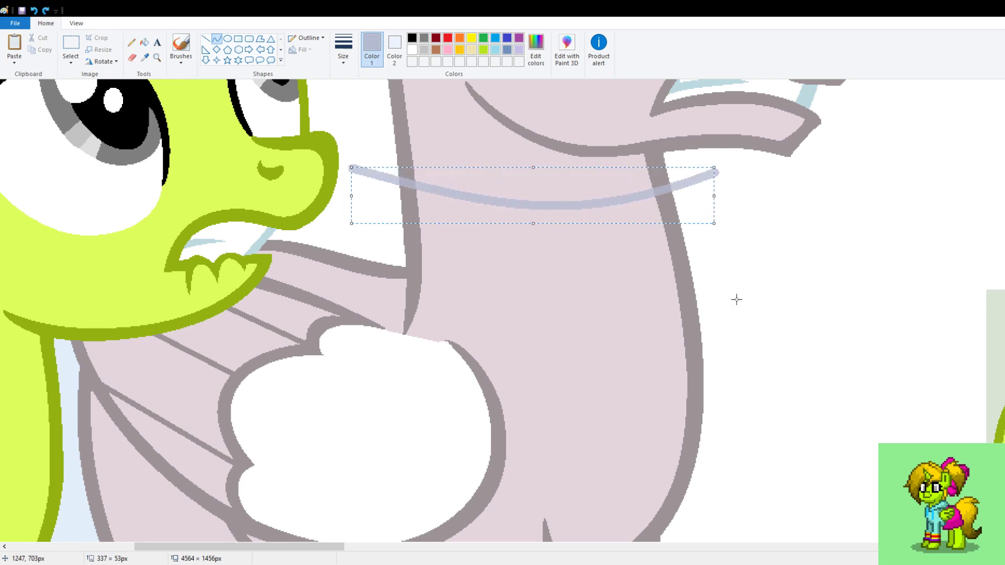
Step: Recolour the outline along the back of the pale pink pony's neck below the collar grey-blue with Fill
{"action": "left_click", "coordinate": [149, 44]}
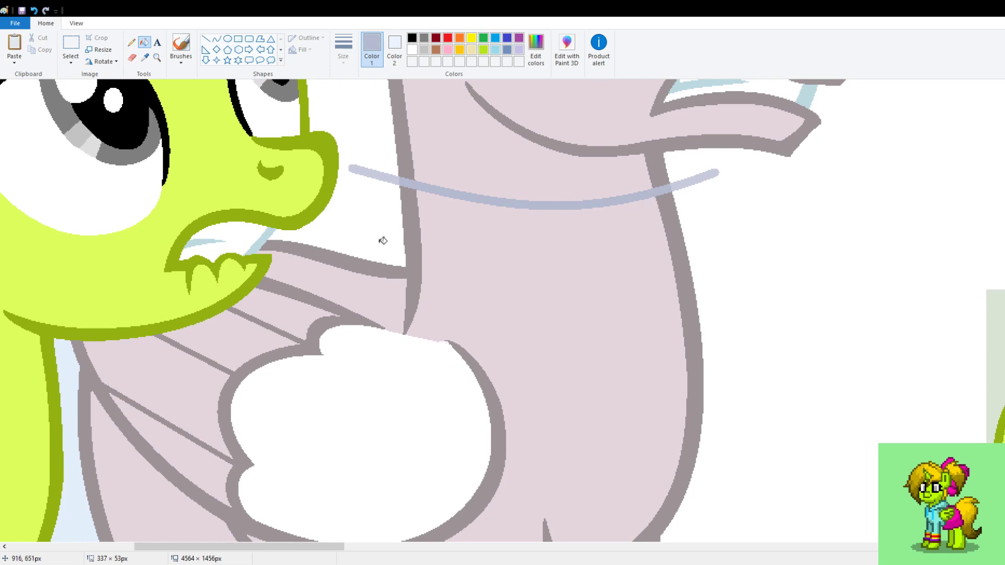
{"action": "left_click", "coordinate": [417, 288]}
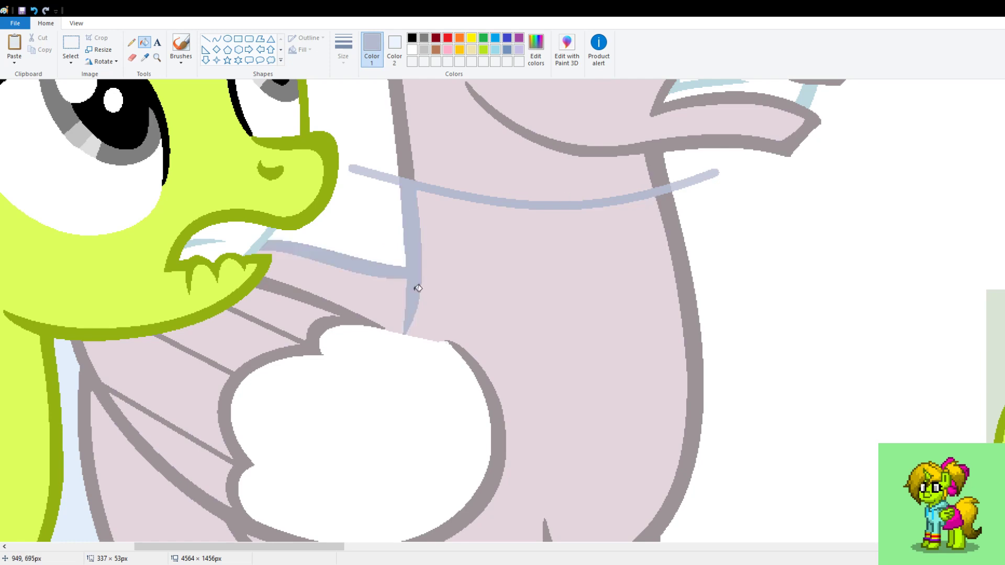
{"action": "scroll", "coordinate": [615, 230], "scroll_direction": "down", "scroll_amount": 15}
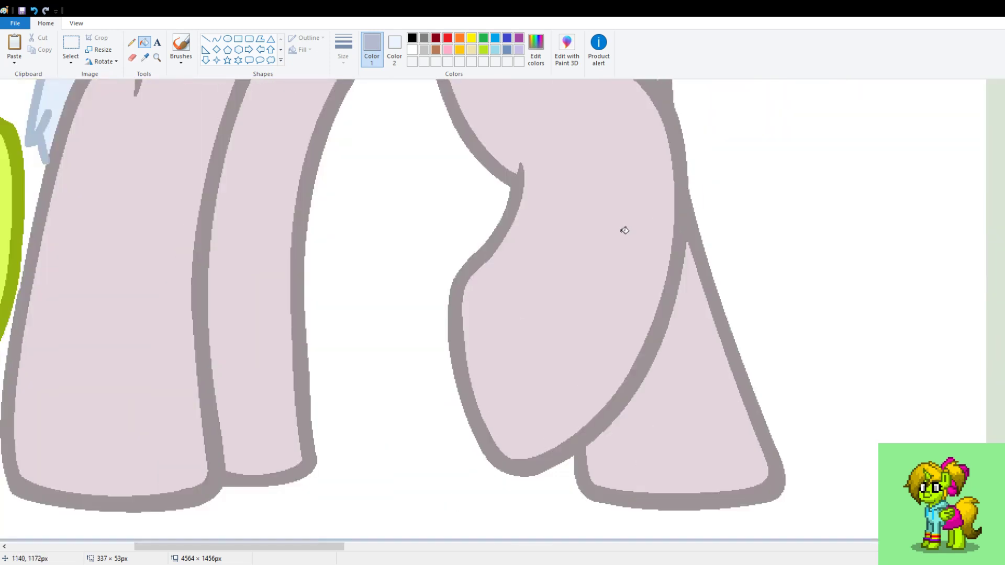
{"action": "scroll", "coordinate": [616, 234], "scroll_direction": "up", "scroll_amount": 15}
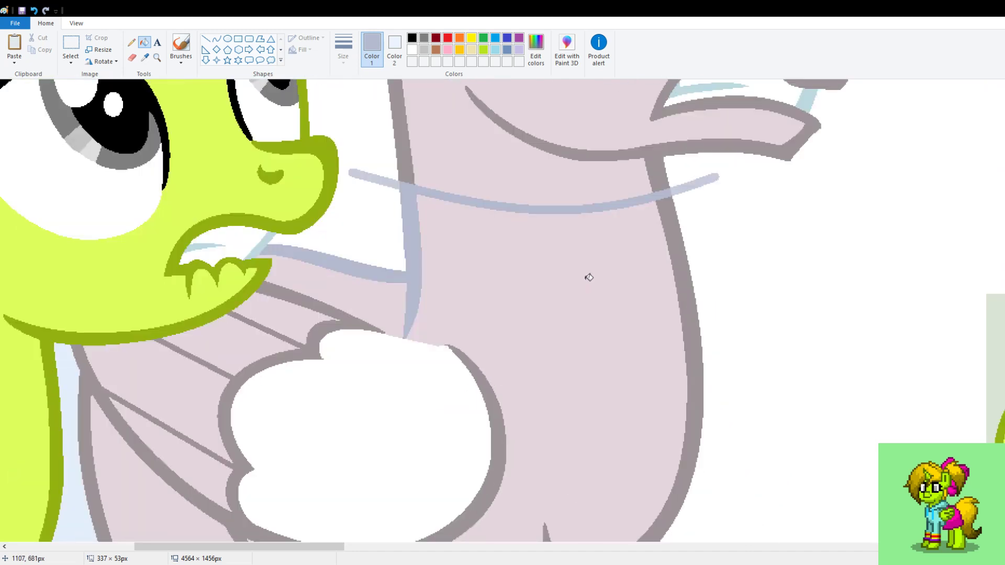
Step: Try to fill the pale pink pony's chest and upper wing area below the collar with the pale shirt colour
{"action": "left_click", "coordinate": [546, 248]}
{"action": "left_click", "coordinate": [374, 292]}
{"action": "scroll", "coordinate": [460, 312], "scroll_direction": "down", "scroll_amount": 15}
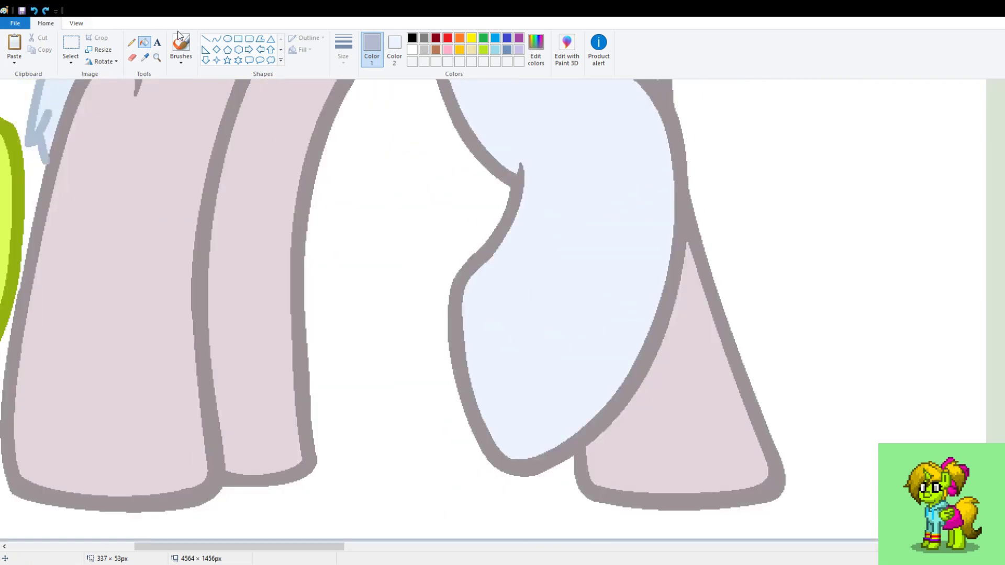
{"action": "left_click", "coordinate": [33, 12]}
Step: Draw an outward-bowed grey-blue Curve about 172 by 204 px diagonally across the pale pink pony's bent near foreleg as a cuff line
{"action": "scroll", "coordinate": [322, 156], "scroll_direction": "up", "scroll_amount": 12}
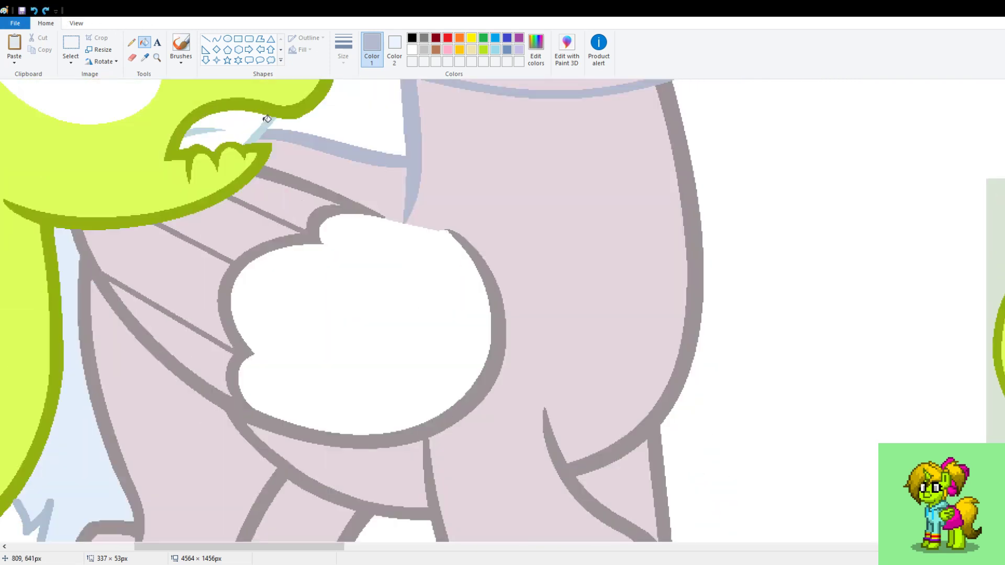
{"action": "scroll", "coordinate": [323, 155], "scroll_direction": "down", "scroll_amount": 10}
{"action": "scroll", "coordinate": [323, 155], "scroll_direction": "down", "scroll_amount": 3}
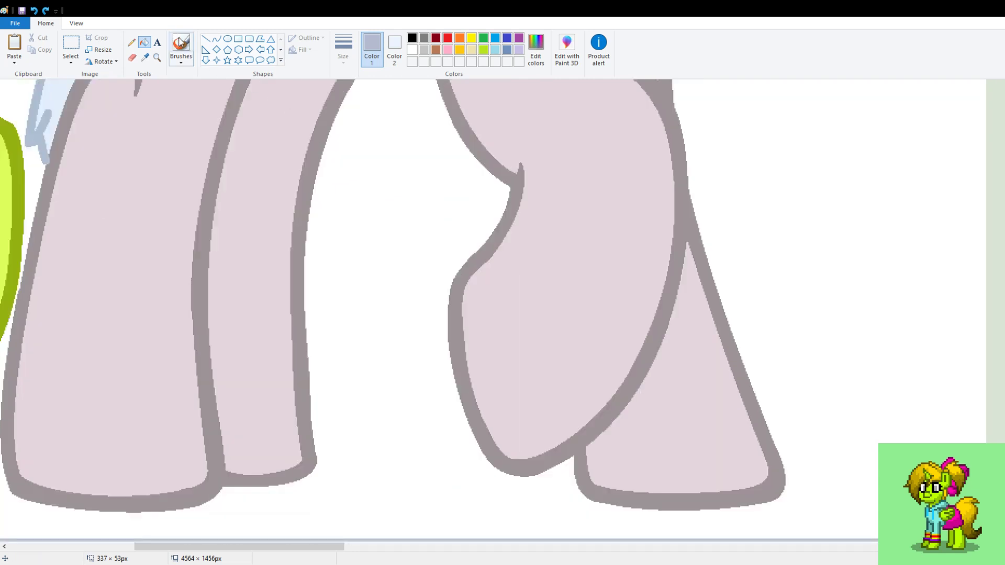
{"action": "left_click", "coordinate": [215, 40]}
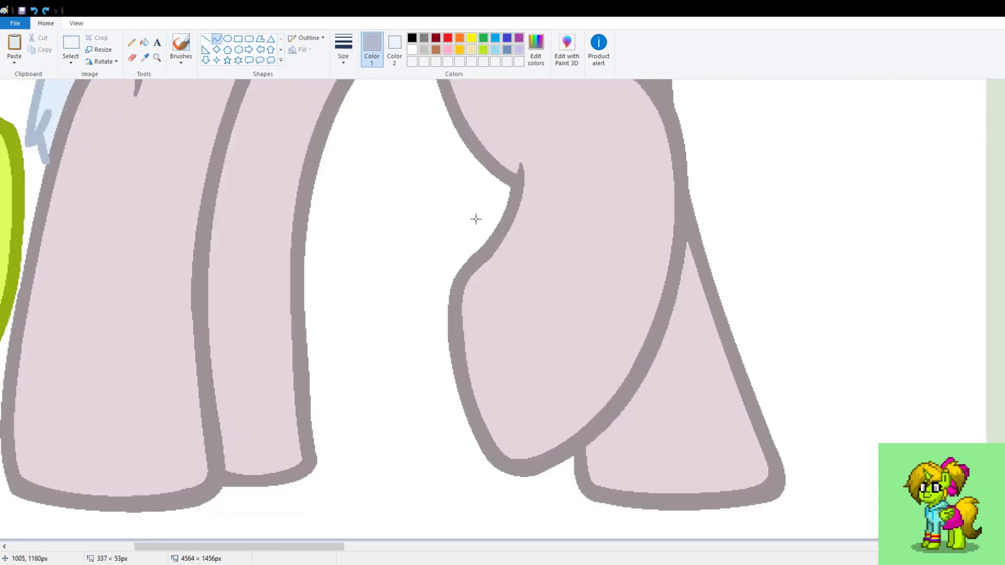
{"action": "left_click_drag", "start_coordinate": [475, 219], "coordinate": [662, 439]}
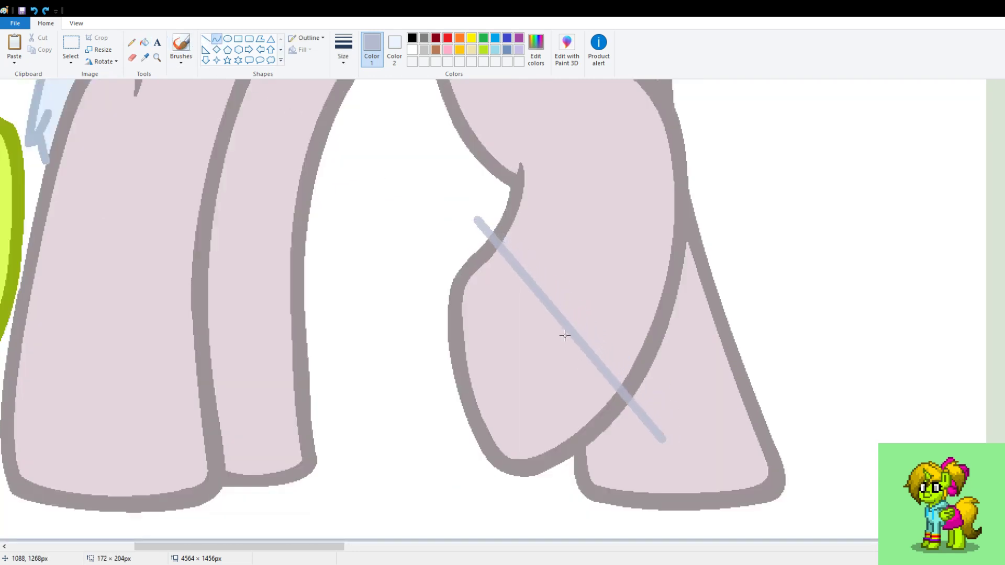
{"action": "left_click_drag", "start_coordinate": [565, 336], "coordinate": [591, 309]}
{"action": "left_click", "coordinate": [742, 312]}
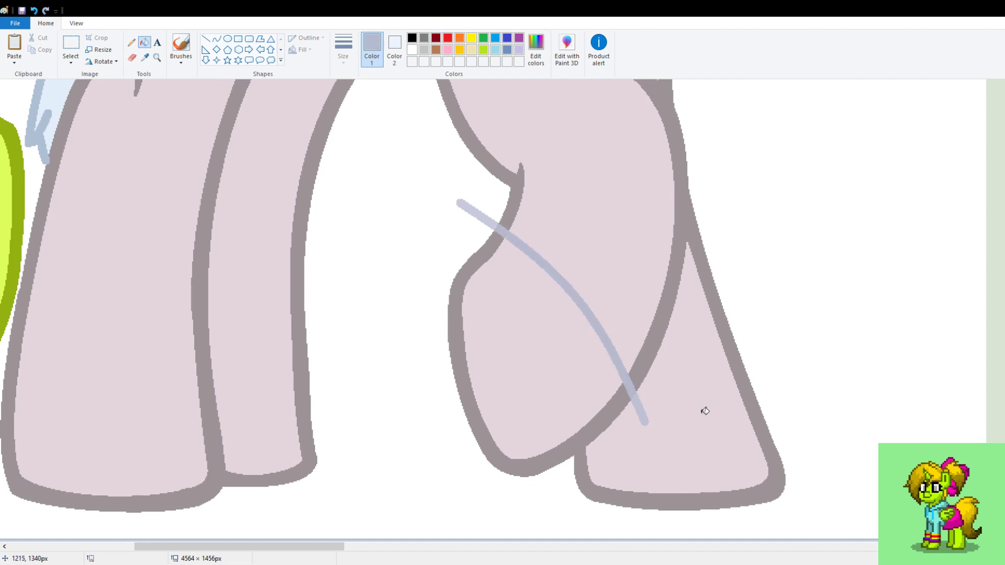
Step: Try to draw a grey-blue curved cuff line across the pale pink pony's far foreleg
{"action": "left_click", "coordinate": [216, 41]}
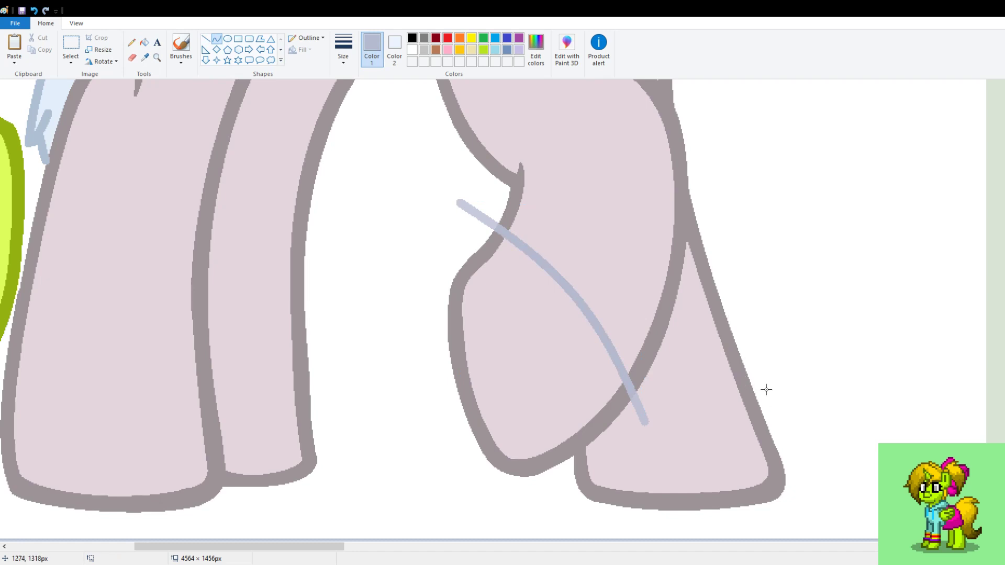
{"action": "left_click_drag", "start_coordinate": [751, 366], "coordinate": [655, 365]}
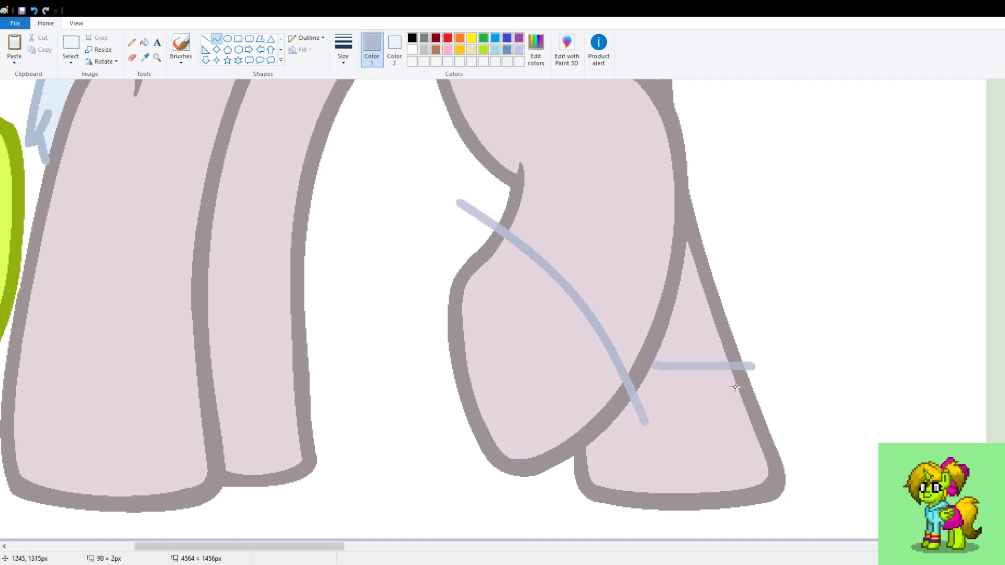
{"action": "left_click", "coordinate": [785, 331]}
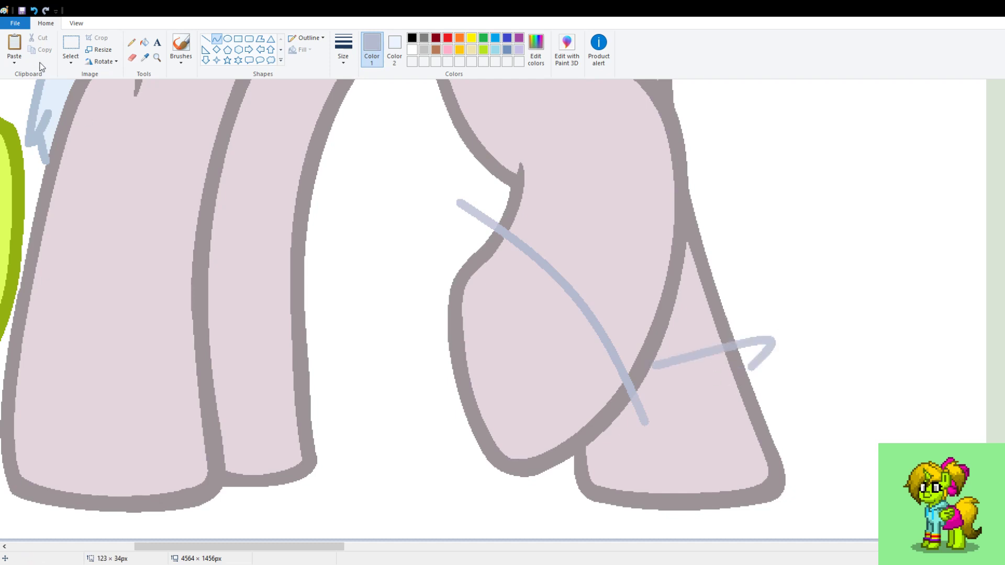
{"action": "left_click", "coordinate": [34, 10]}
Step: Draw a horizontal grey-blue Line about 97 px wide across the far foreleg and fill the leg above it with the pale shirt colour
{"action": "left_click", "coordinate": [205, 39]}
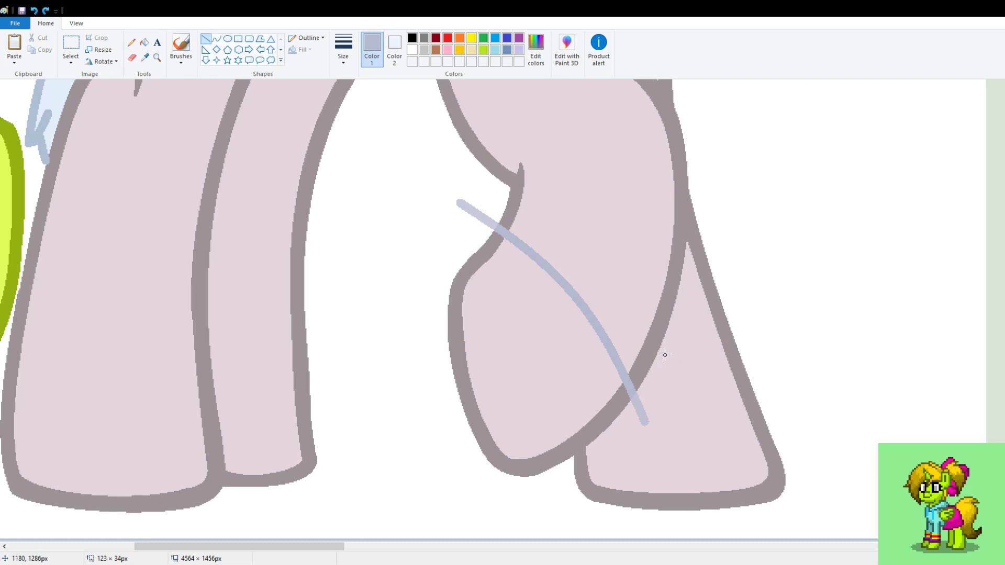
{"action": "left_click_drag", "start_coordinate": [652, 361], "coordinate": [701, 362]}
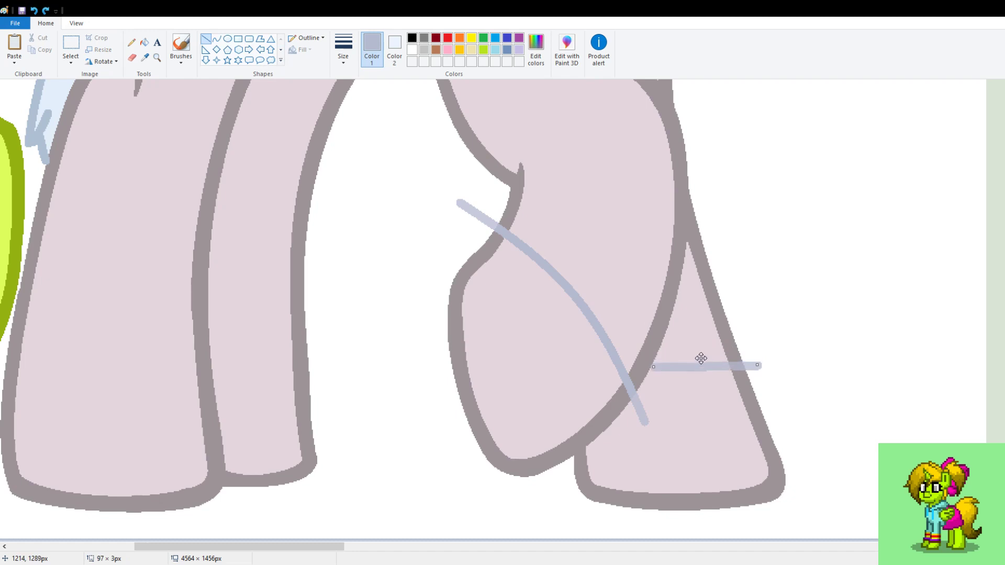
{"action": "left_click", "coordinate": [698, 331]}
{"action": "left_click", "coordinate": [145, 42]}
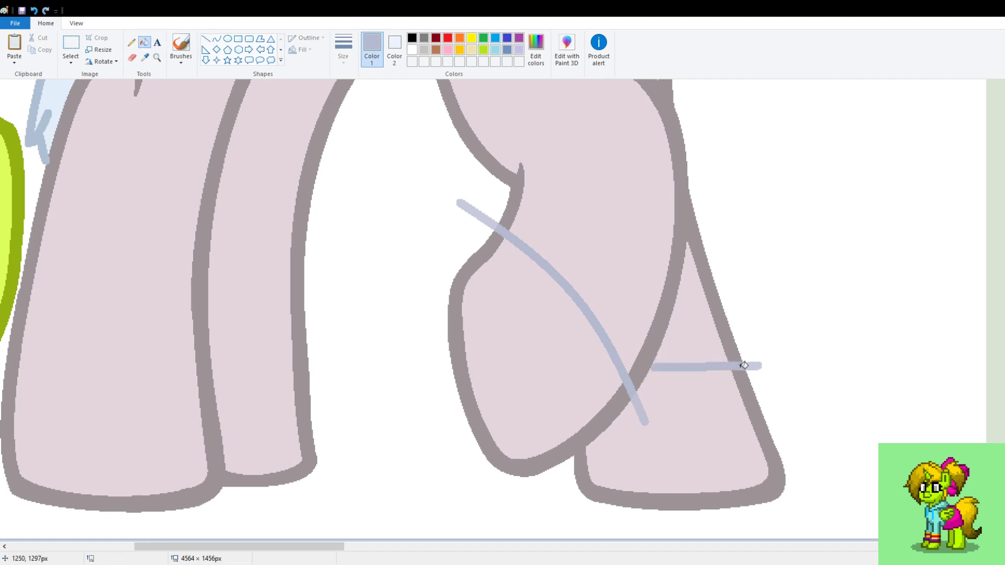
{"action": "left_click", "coordinate": [679, 336]}
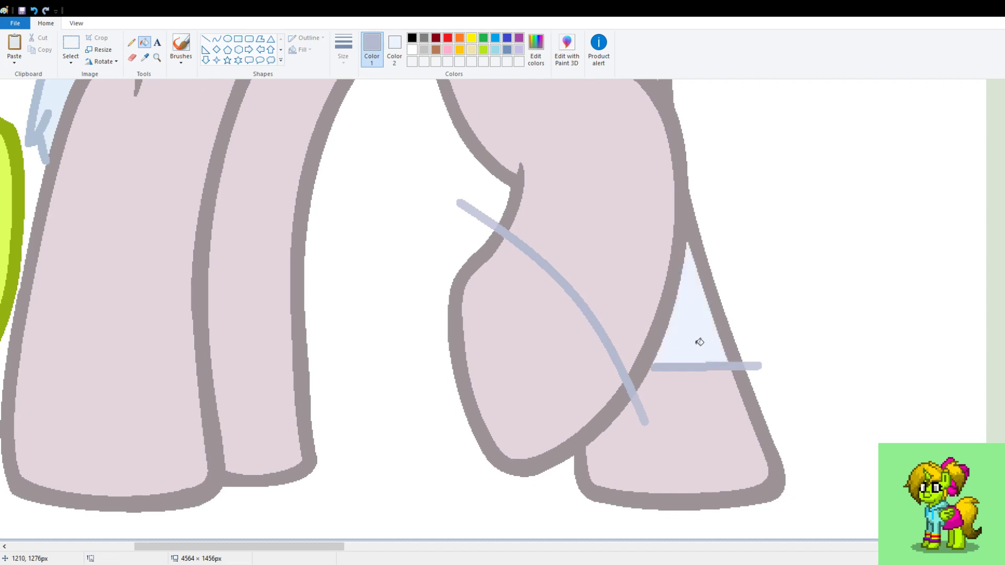
Step: Try to draw a short grey-blue curve from the pale pink pony's belly outline up to the wing as a hem line
{"action": "scroll", "coordinate": [710, 300], "scroll_direction": "up", "scroll_amount": 10}
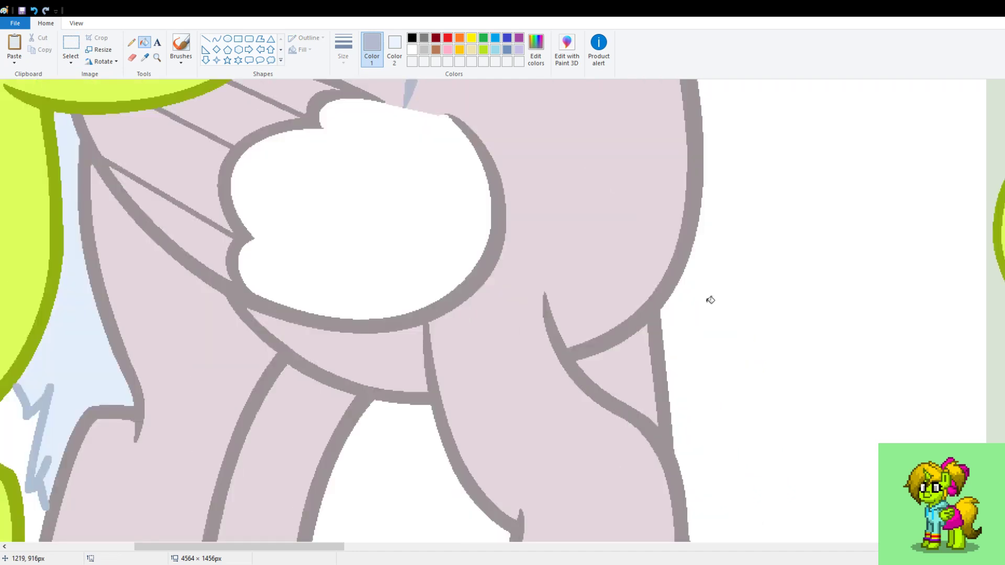
{"action": "scroll", "coordinate": [710, 300], "scroll_direction": "down", "scroll_amount": 3}
{"action": "left_click", "coordinate": [216, 39]}
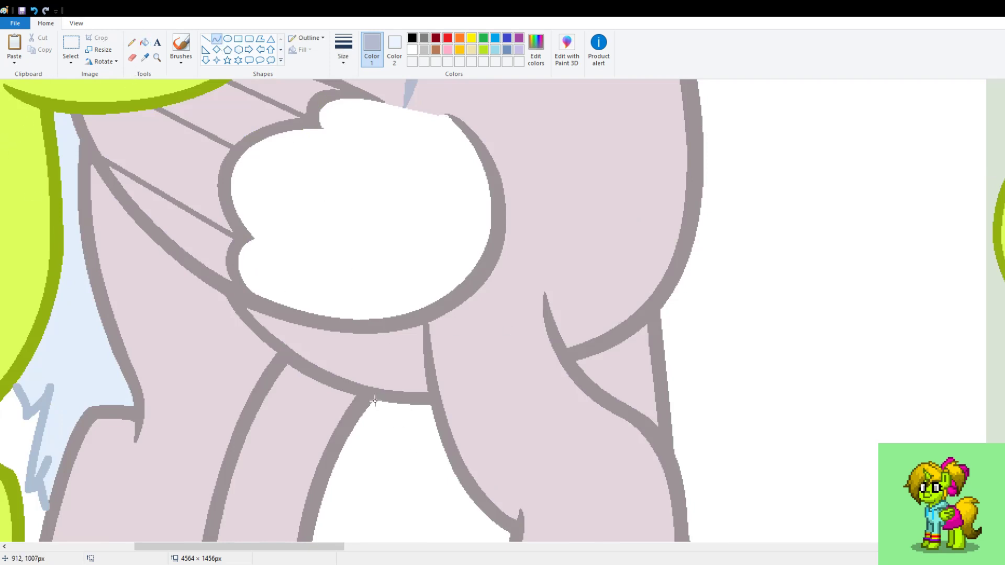
{"action": "left_click_drag", "start_coordinate": [374, 401], "coordinate": [390, 333]}
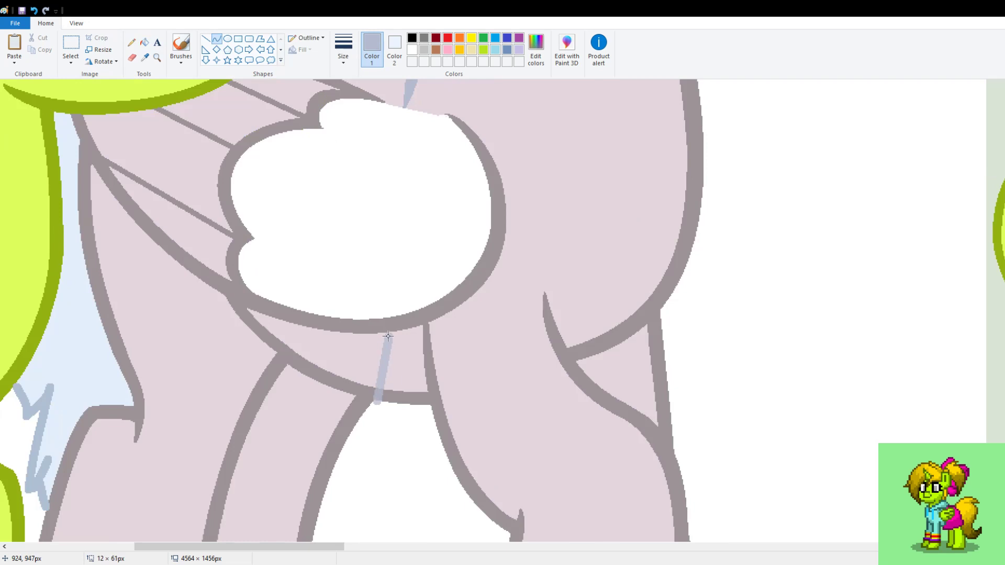
{"action": "left_click", "coordinate": [34, 11]}
Step: Examine the clothing on the balloon-holding lime pony farther along the canvas and the pale pink pony's belly and wing
{"action": "scroll", "coordinate": [366, 314], "scroll_direction": "down", "scroll_amount": 6}
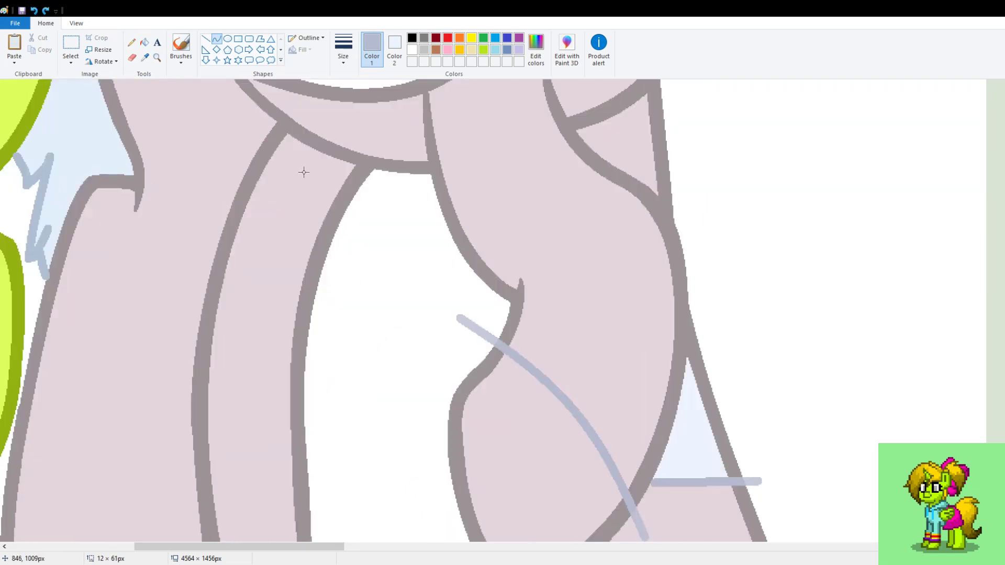
{"action": "left_click_drag", "start_coordinate": [280, 547], "coordinate": [931, 546]}
{"action": "scroll", "coordinate": [853, 477], "scroll_direction": "up", "scroll_amount": 7}
{"action": "scroll", "coordinate": [849, 473], "scroll_direction": "down", "scroll_amount": 6}
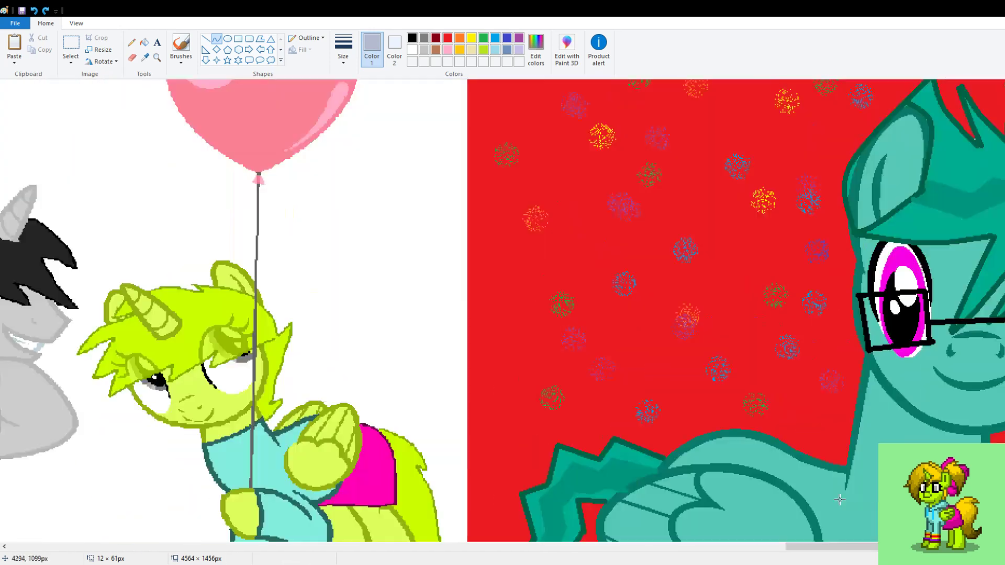
{"action": "left_click_drag", "start_coordinate": [869, 546], "coordinate": [186, 457]}
{"action": "scroll", "coordinate": [315, 381], "scroll_direction": "up", "scroll_amount": 3}
{"action": "scroll", "coordinate": [446, 311], "scroll_direction": "down", "scroll_amount": 2}
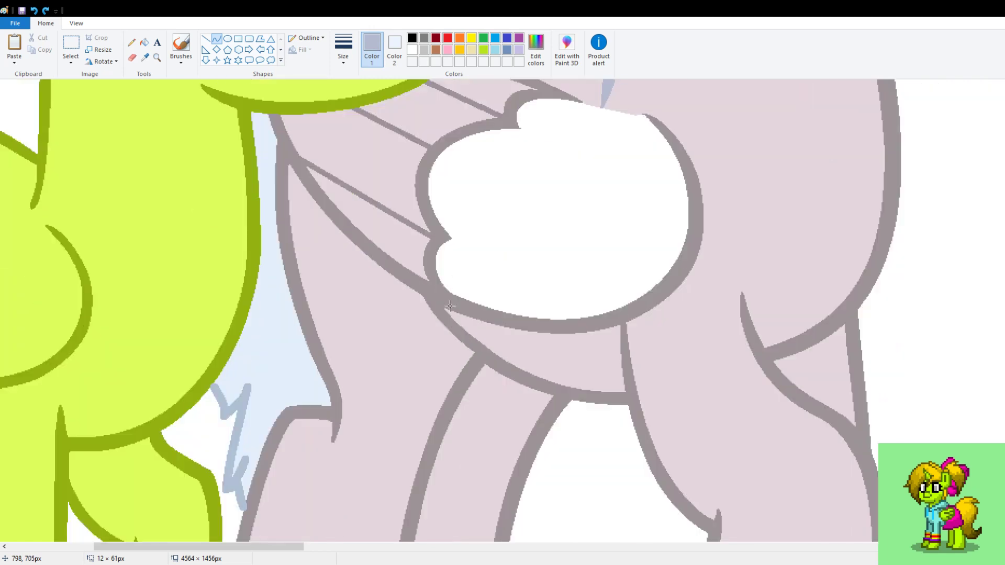
{"action": "scroll", "coordinate": [449, 305], "scroll_direction": "up", "scroll_amount": 1}
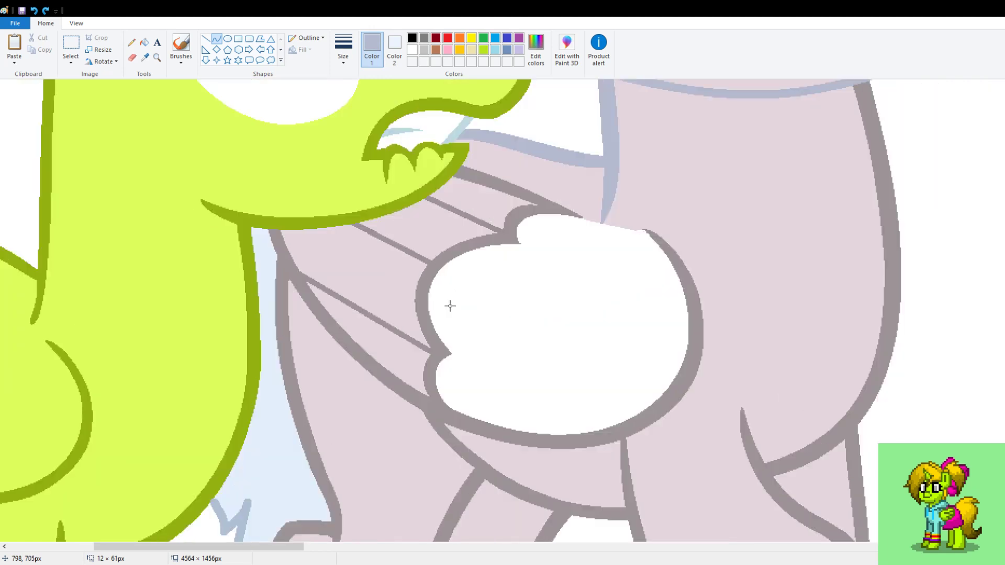
{"action": "scroll", "coordinate": [450, 303], "scroll_direction": "down", "scroll_amount": 4}
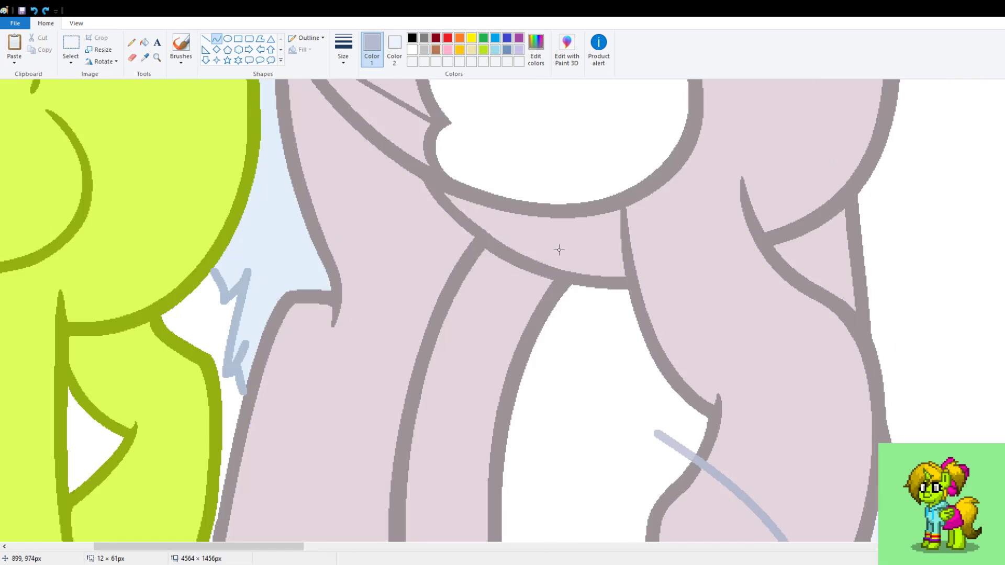
Step: Try to draw a near-vertical grey-blue curve about 83 px tall across the pale pink pony's belly outline below the wing
{"action": "left_click_drag", "start_coordinate": [559, 249], "coordinate": [552, 340]}
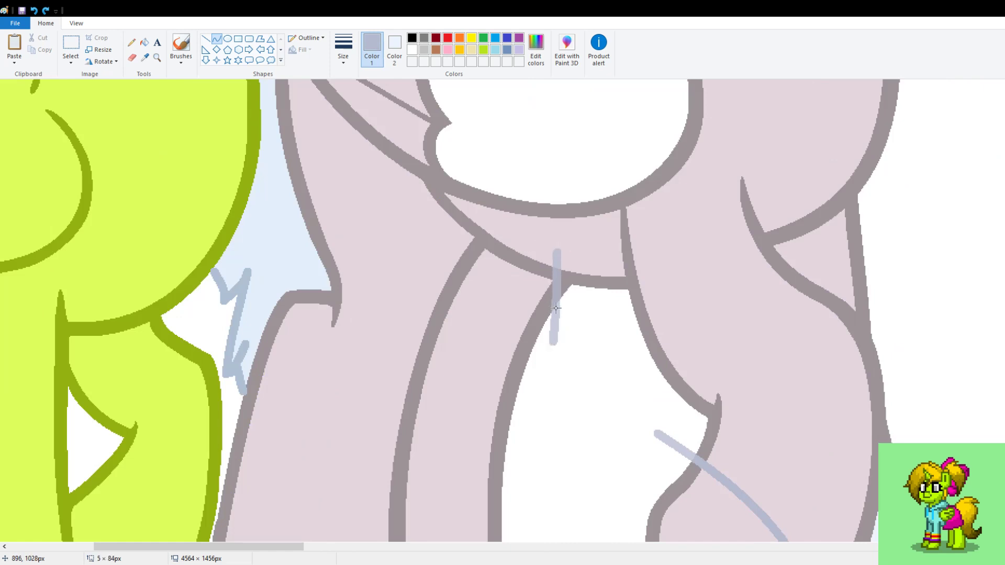
{"action": "mouse_move", "coordinate": [555, 292]}
{"action": "left_mouse_down"}
{"action": "mouse_move", "coordinate": [568, 291]}
{"action": "mouse_move", "coordinate": [555, 298]}
{"action": "left_mouse_up"}
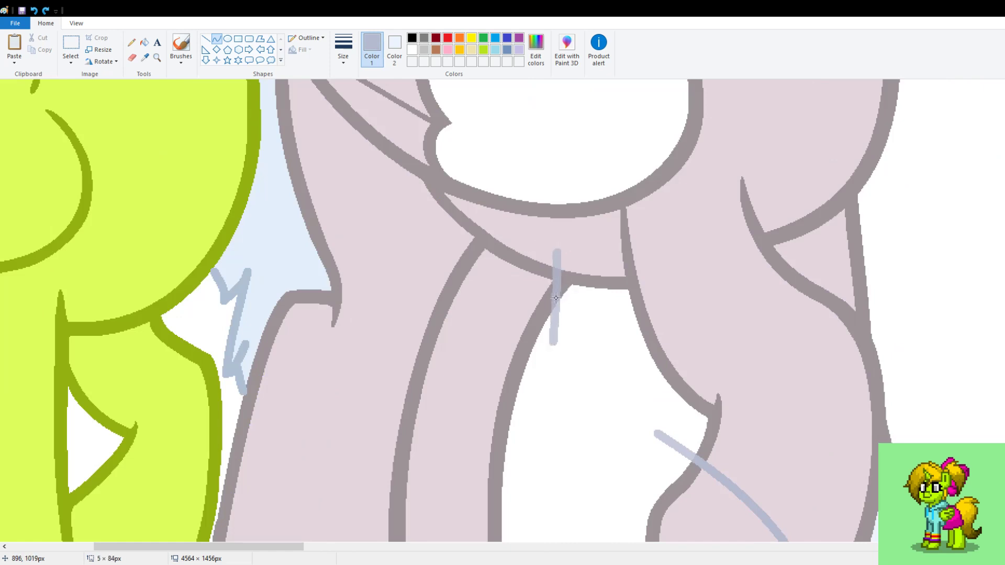
{"action": "left_click", "coordinate": [32, 11]}
{"action": "left_click_drag", "start_coordinate": [554, 220], "coordinate": [553, 307]}
{"action": "left_click", "coordinate": [549, 263]}
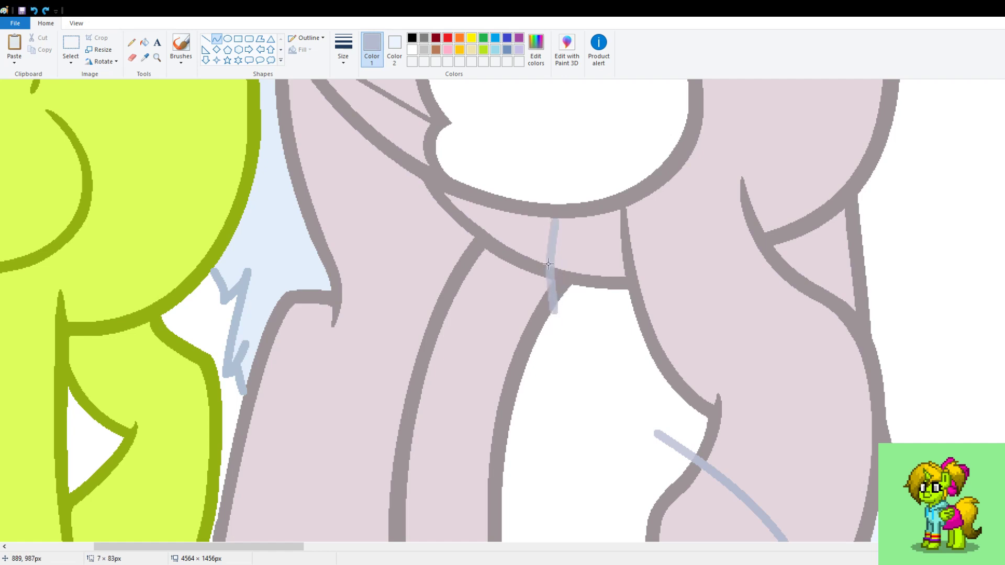
{"action": "left_click", "coordinate": [549, 264]}
{"action": "mouse_move", "coordinate": [554, 262]}
{"action": "left_mouse_down"}
{"action": "mouse_move", "coordinate": [571, 260]}
{"action": "mouse_move", "coordinate": [561, 260]}
{"action": "left_mouse_up"}
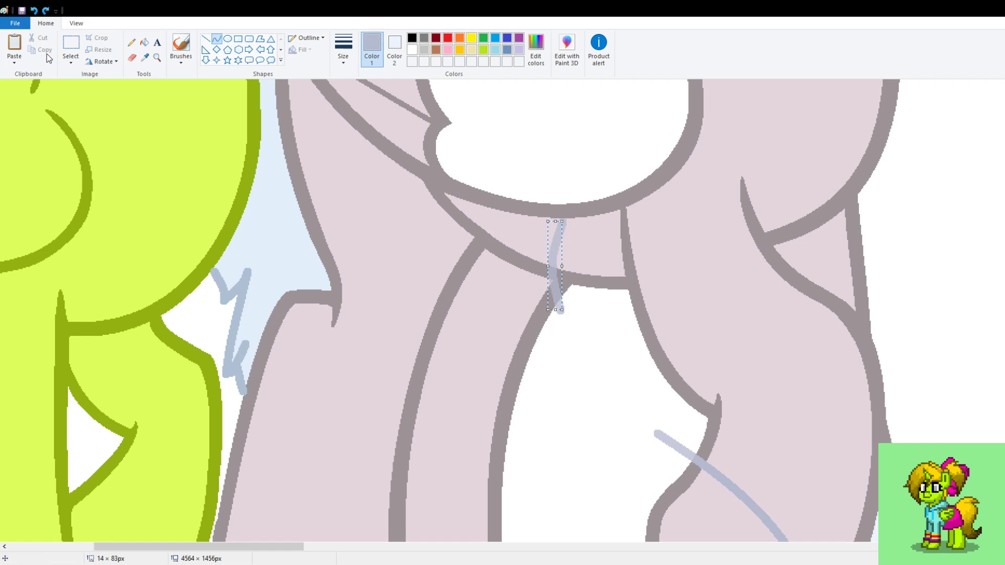
{"action": "left_click", "coordinate": [34, 10]}
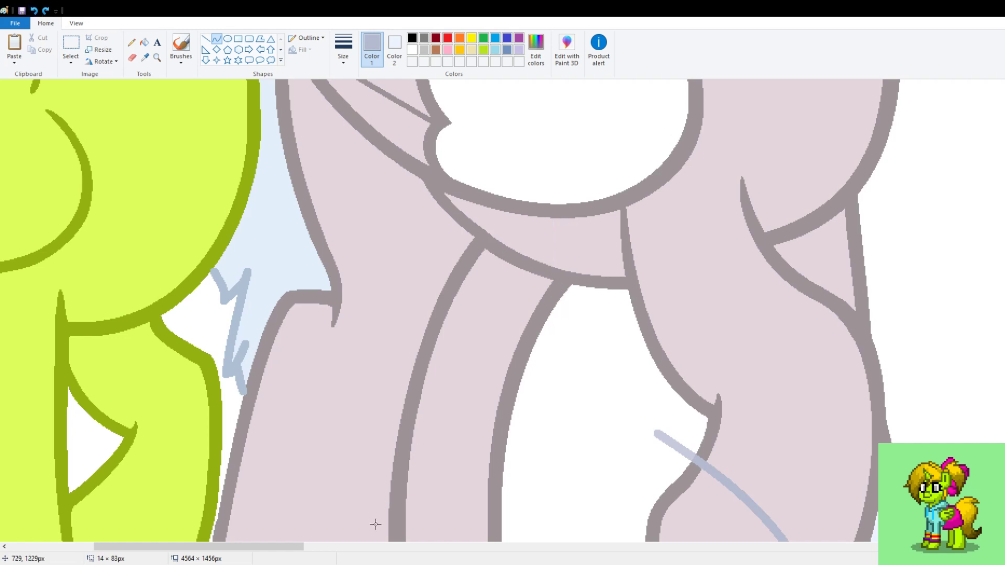
Step: Draw a vertical grey-blue stroke about 54 px tall down from the rear lower edge of the pale pink pony's wing with Curve
{"action": "scroll", "coordinate": [568, 277], "scroll_direction": "up", "scroll_amount": 5}
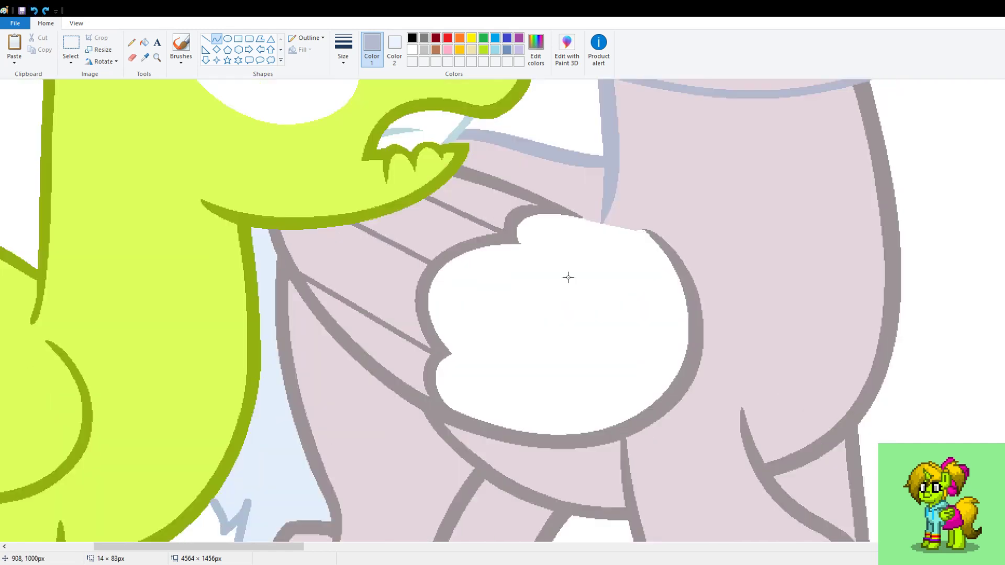
{"action": "scroll", "coordinate": [567, 276], "scroll_direction": "down", "scroll_amount": 2}
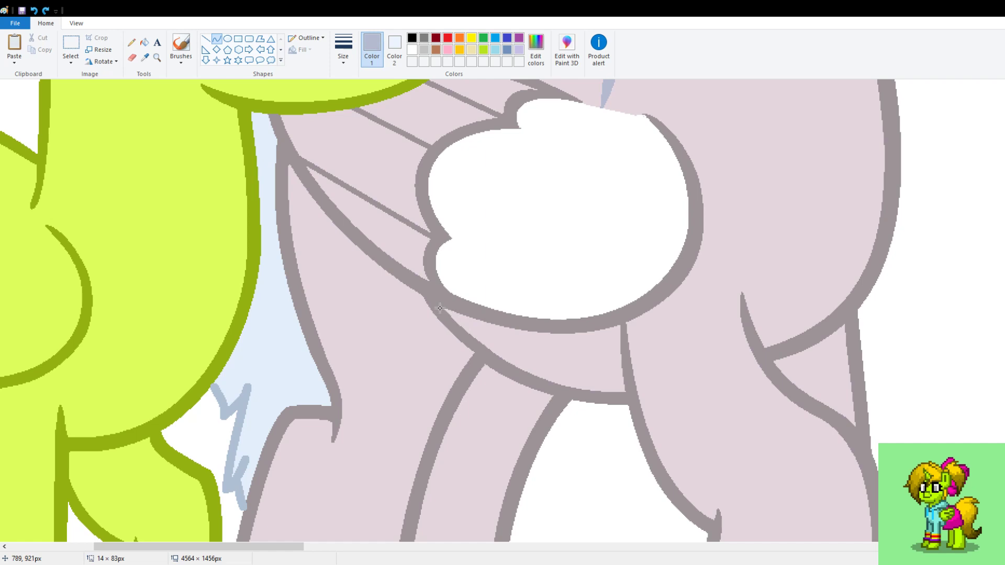
{"action": "left_click_drag", "start_coordinate": [440, 308], "coordinate": [440, 366]}
Step: Try to recolour the outline beside the short stroke below the pale pink pony's wing grey-blue with Fill
{"action": "left_click", "coordinate": [144, 43]}
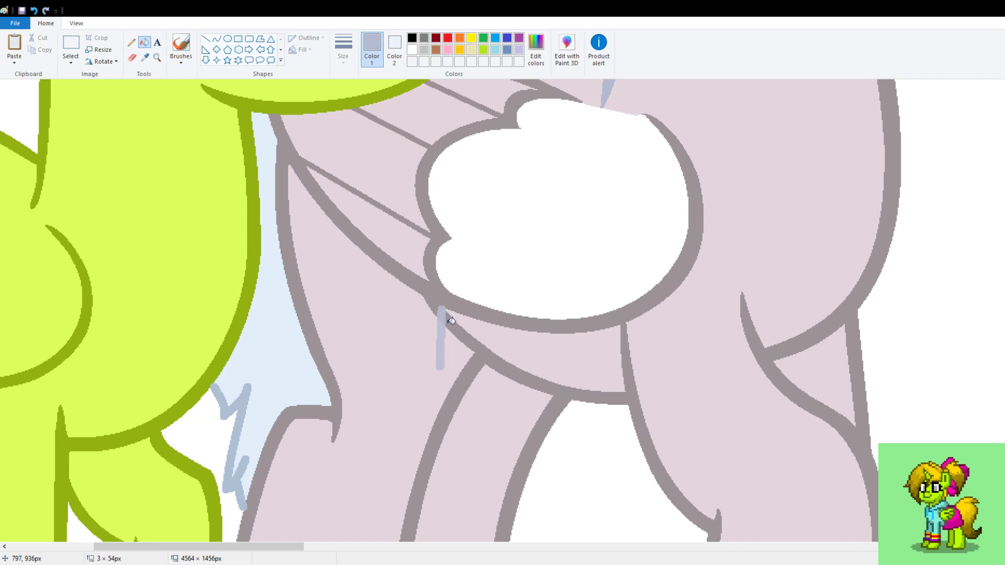
{"action": "left_click", "coordinate": [457, 329]}
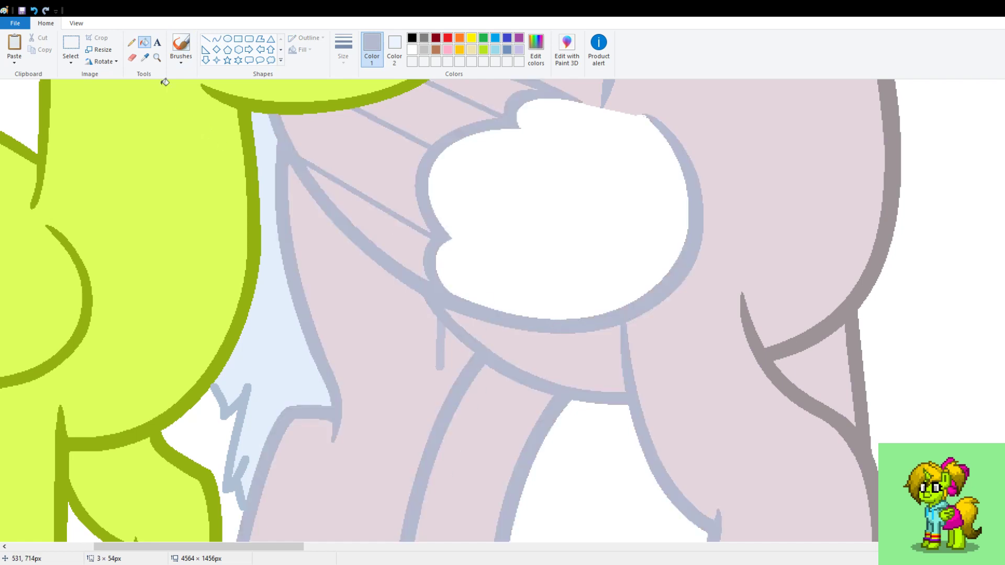
{"action": "left_click", "coordinate": [34, 13]}
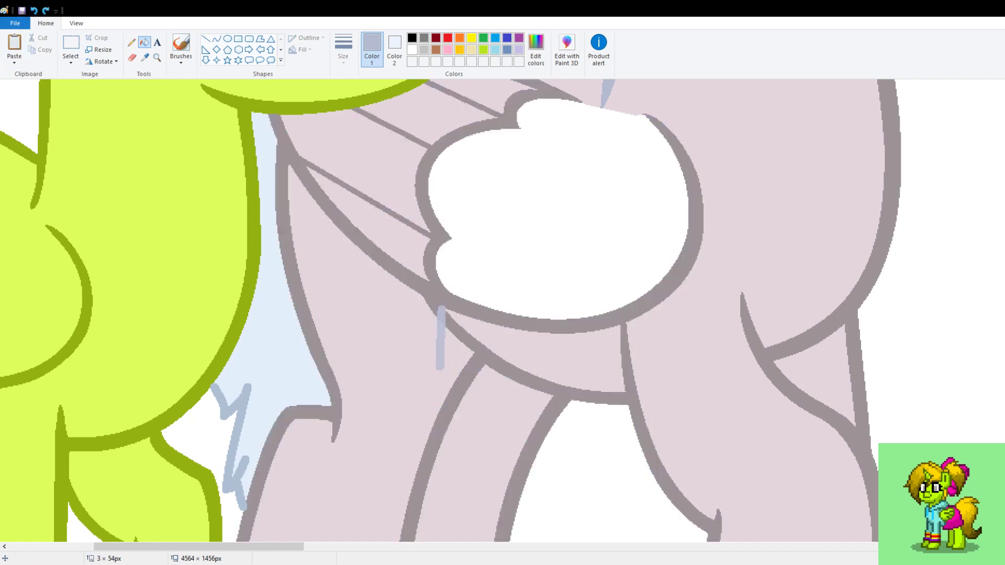
{"action": "key", "text": "ctrl+Page_Up"}
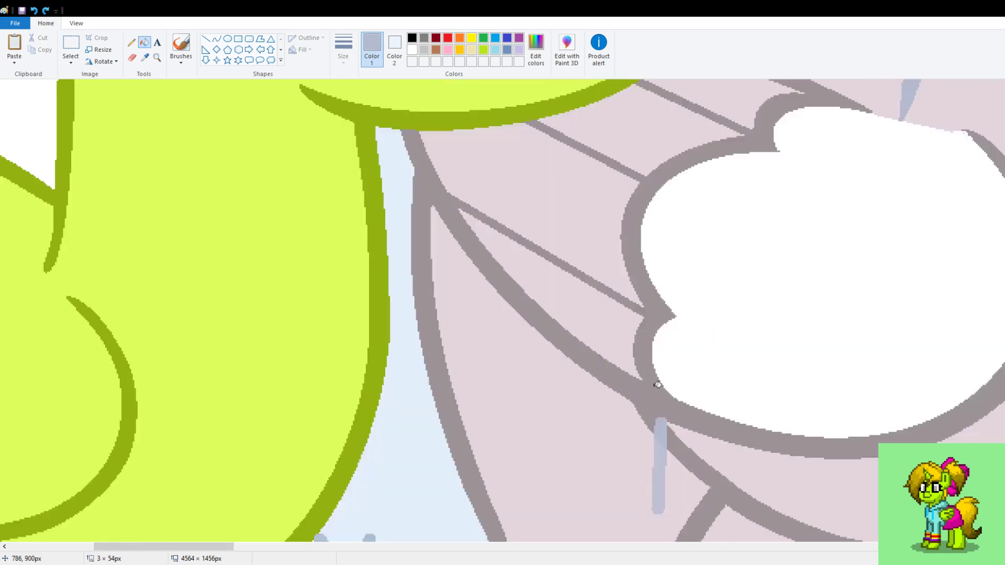
Step: Try to recolour the pale pink pony's connected wing and belly outline grey-blue with Fill and undo it
{"action": "left_click", "coordinate": [675, 443]}
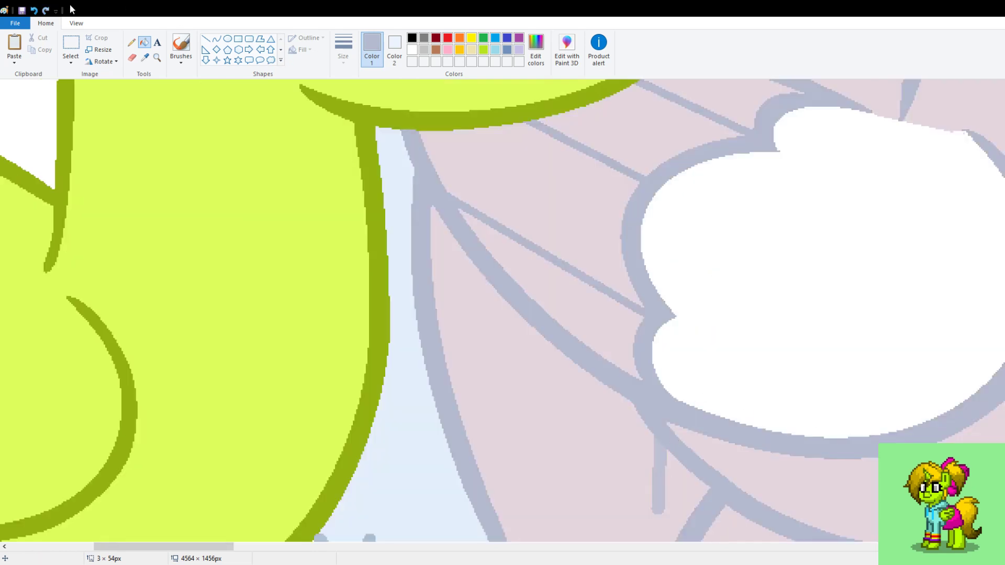
{"action": "left_click", "coordinate": [34, 11]}
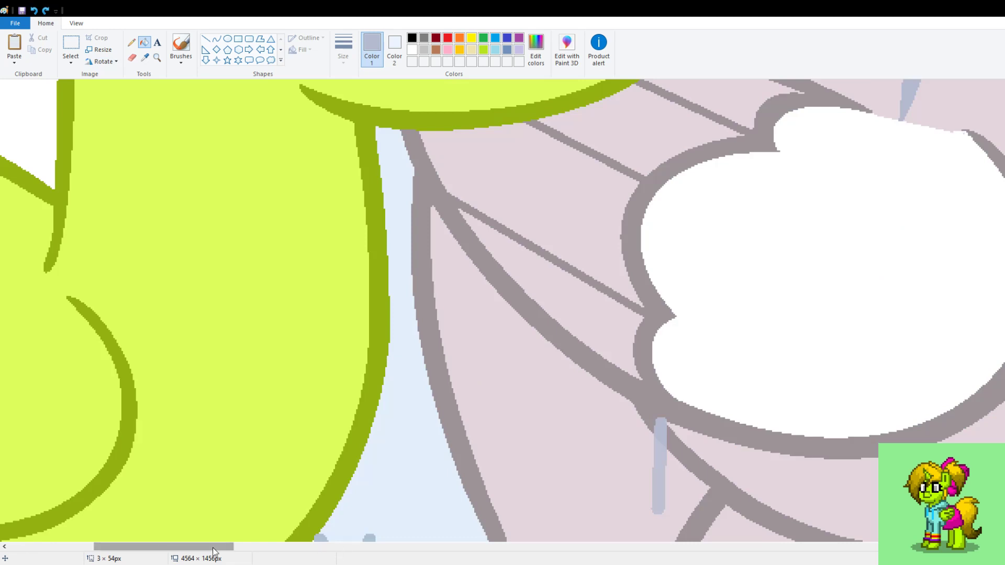
Step: Draw a short grey-blue Pencil line separating the front leg's outline from the lower edge of the pale pink pony's wing
{"action": "left_click_drag", "start_coordinate": [213, 547], "coordinate": [253, 556]}
{"action": "scroll", "coordinate": [435, 363], "scroll_direction": "up", "scroll_amount": 4}
{"action": "scroll", "coordinate": [435, 364], "scroll_direction": "down", "scroll_amount": 10}
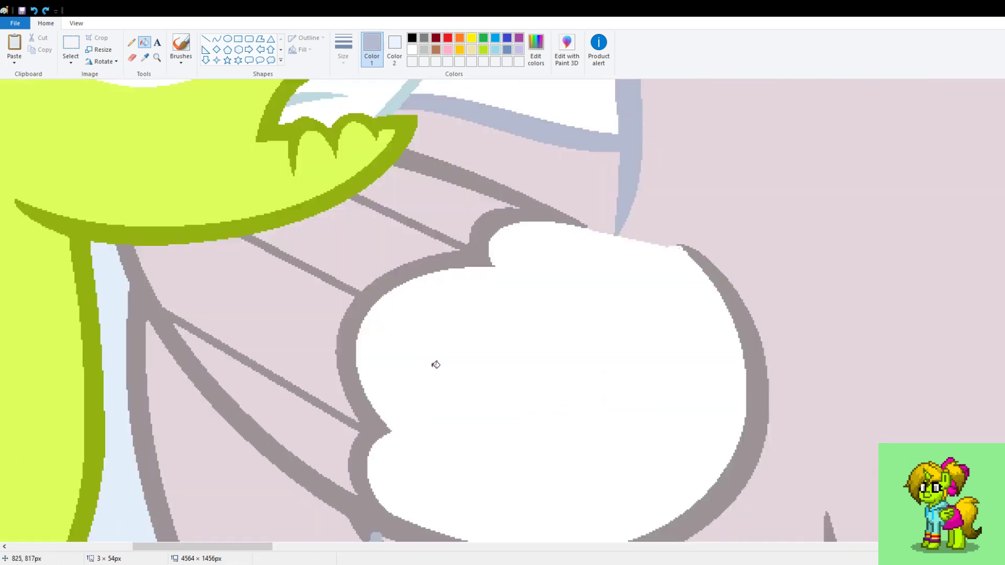
{"action": "scroll", "coordinate": [441, 371], "scroll_direction": "up", "scroll_amount": 8}
{"action": "scroll", "coordinate": [440, 371], "scroll_direction": "down", "scroll_amount": 4}
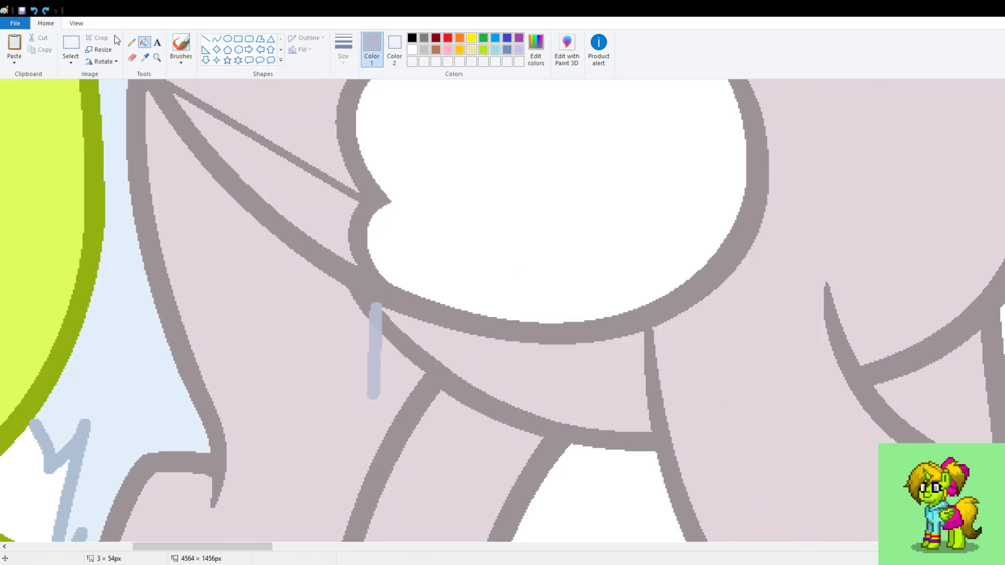
{"action": "left_click", "coordinate": [132, 46]}
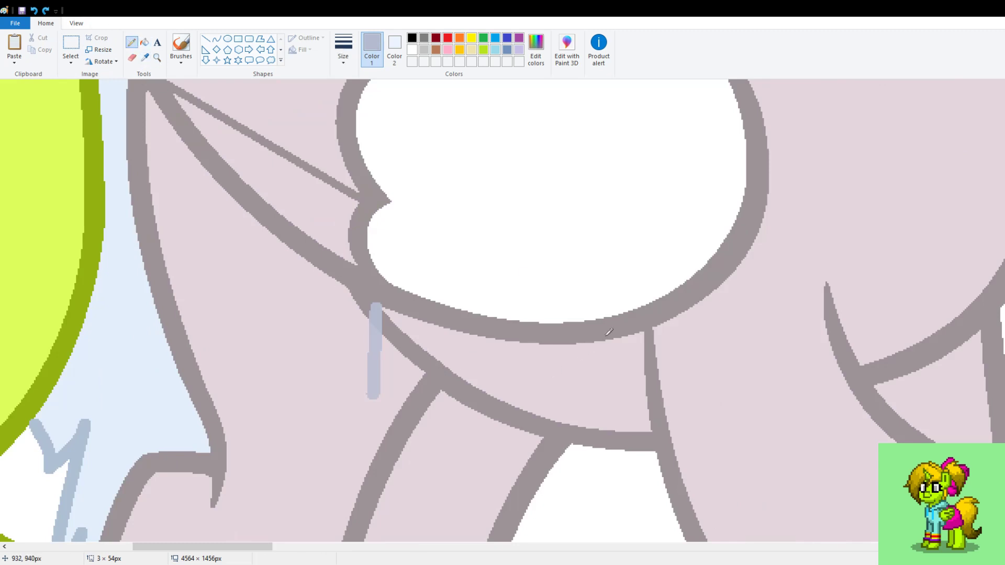
{"action": "left_click_drag", "start_coordinate": [646, 329], "coordinate": [650, 328]}
{"action": "scroll", "coordinate": [638, 306], "scroll_direction": "down", "scroll_amount": 5}
{"action": "scroll", "coordinate": [639, 309], "scroll_direction": "up", "scroll_amount": 3}
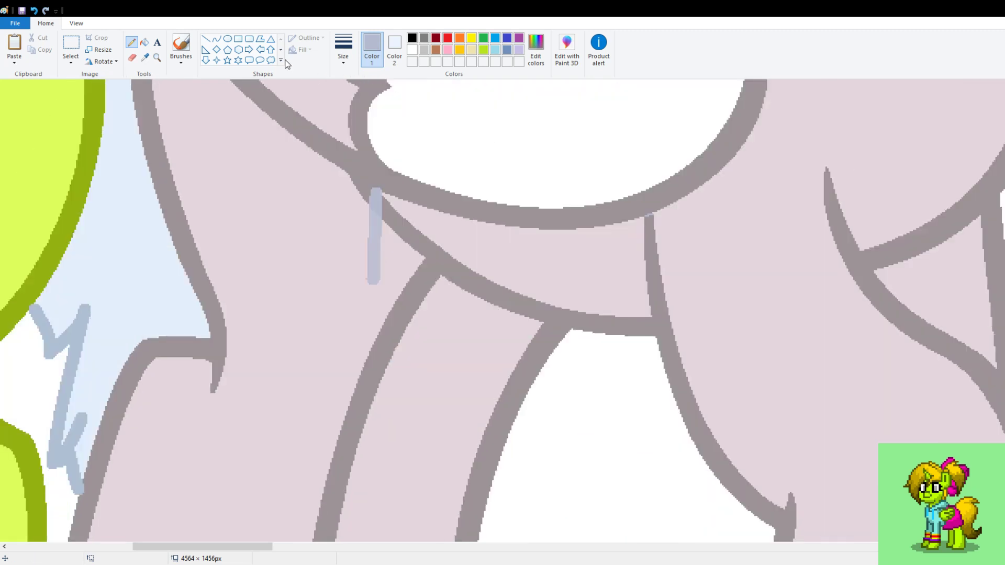
Step: Try to fill the pale pink pony's belly outline grey-blue, and undo the fill
{"action": "left_click", "coordinate": [145, 42]}
{"action": "left_click", "coordinate": [601, 322]}
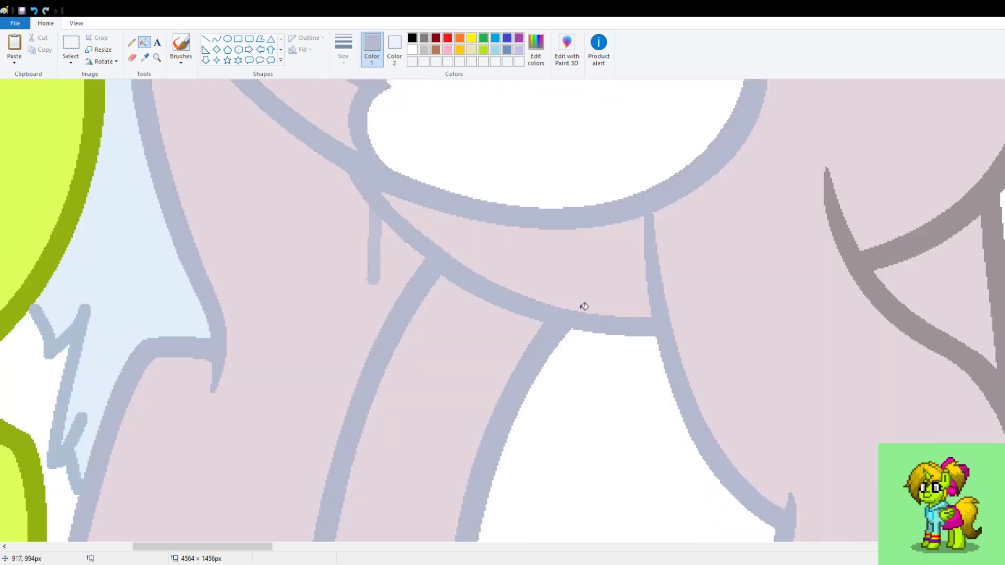
{"action": "left_click", "coordinate": [33, 10]}
Step: Separate the hind leg outlines from the pale pink pony's belly line with grey-blue Pencil lines at their junctions
{"action": "scroll", "coordinate": [232, 110], "scroll_direction": "down", "scroll_amount": 2}
{"action": "scroll", "coordinate": [232, 109], "scroll_direction": "down", "scroll_amount": 3}
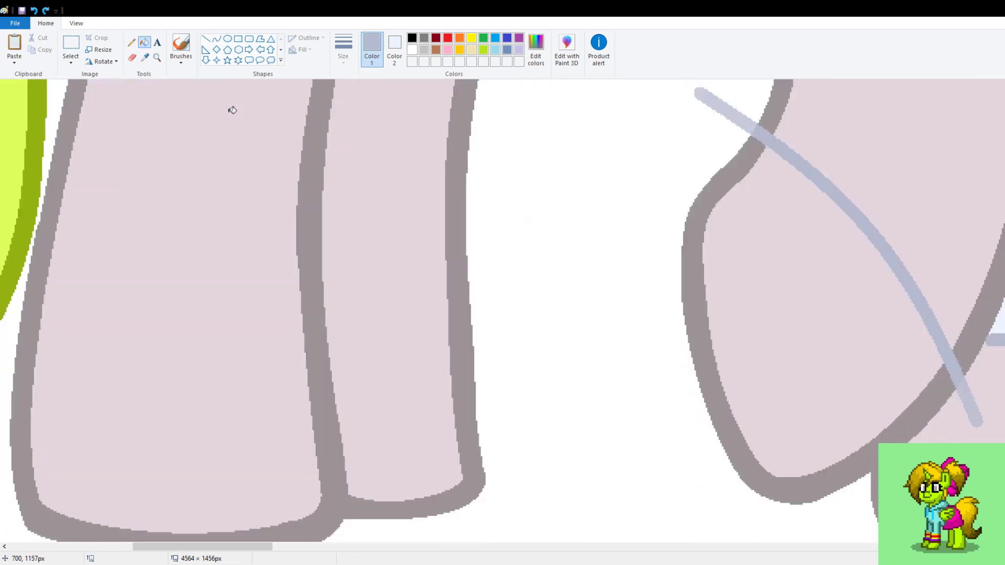
{"action": "scroll", "coordinate": [231, 108], "scroll_direction": "up", "scroll_amount": 4}
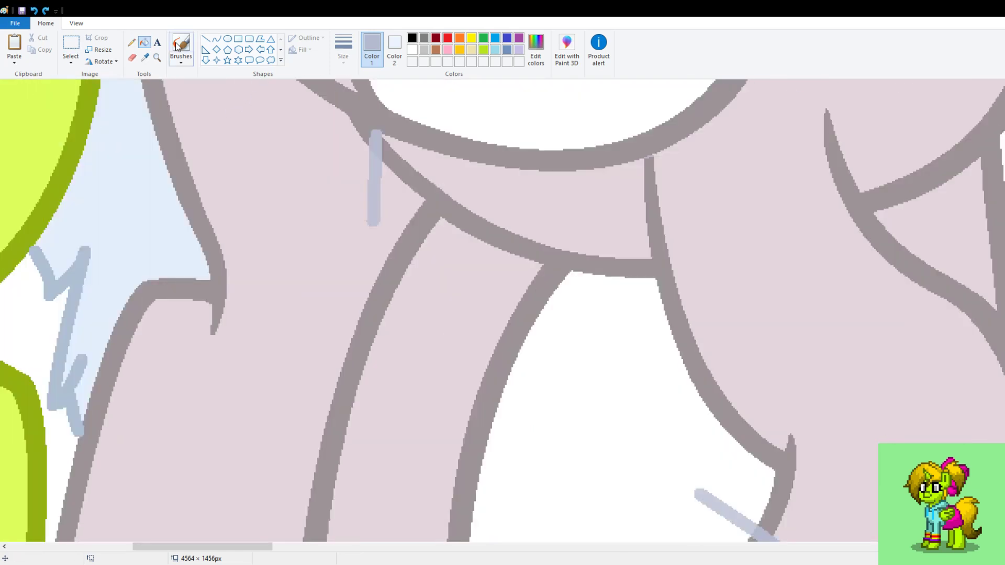
{"action": "left_click", "coordinate": [132, 42]}
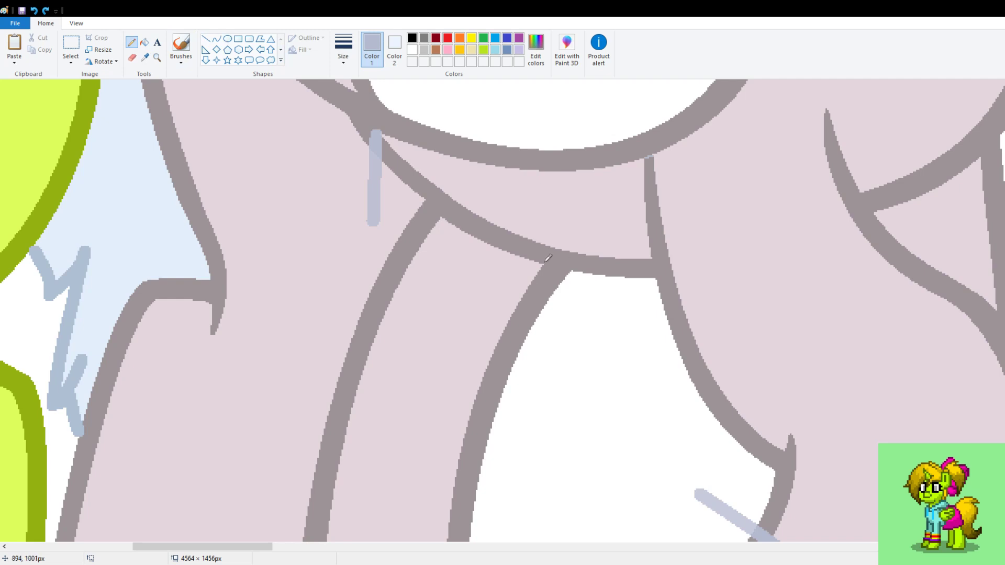
{"action": "left_click_drag", "start_coordinate": [545, 264], "coordinate": [569, 271]}
{"action": "left_click", "coordinate": [34, 11]}
{"action": "left_click", "coordinate": [46, 11]}
Step: Recolour the shirt's outline along the belly, chest and front legs down to the cuffs grey-blue with Fill
{"action": "left_click", "coordinate": [145, 42]}
{"action": "left_click", "coordinate": [518, 238]}
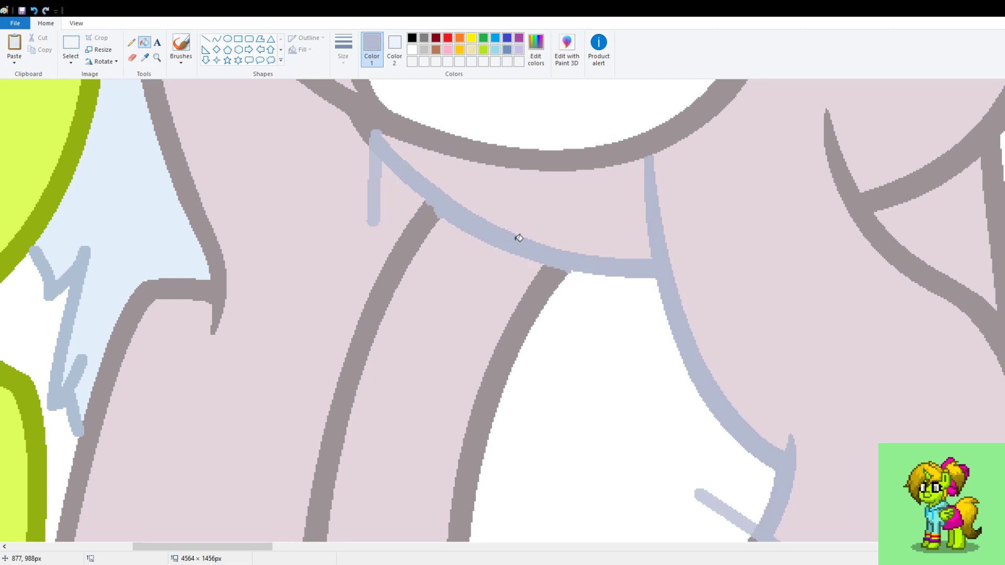
{"action": "scroll", "coordinate": [518, 238], "scroll_direction": "down", "scroll_amount": 5}
{"action": "left_click_drag", "start_coordinate": [253, 547], "coordinate": [284, 554]}
{"action": "left_click", "coordinate": [759, 397]}
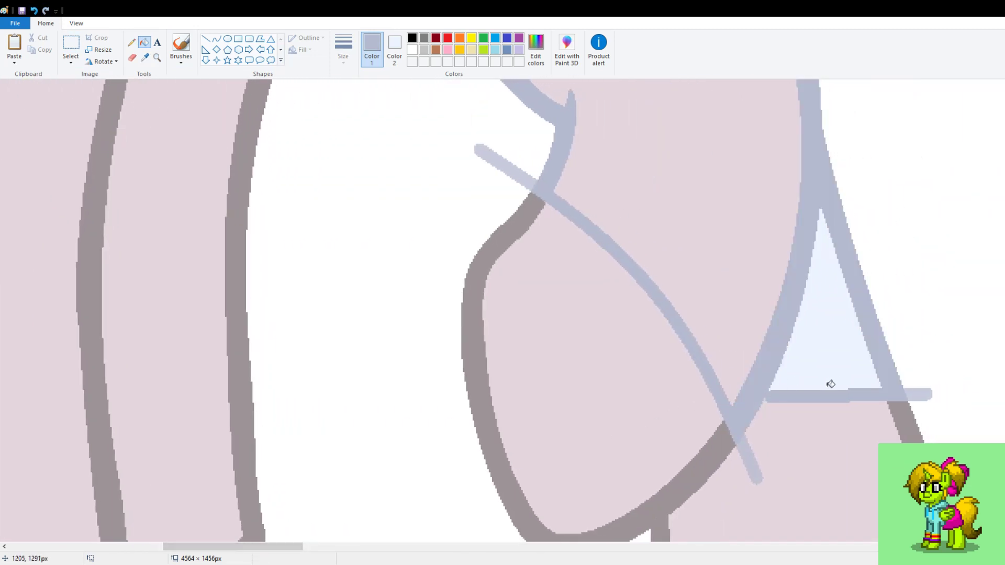
Step: Fill the shirt's chest, front leg and belly areas on the pale pink pony with the pale shirt colour
{"action": "scroll", "coordinate": [838, 359], "scroll_direction": "up", "scroll_amount": 10}
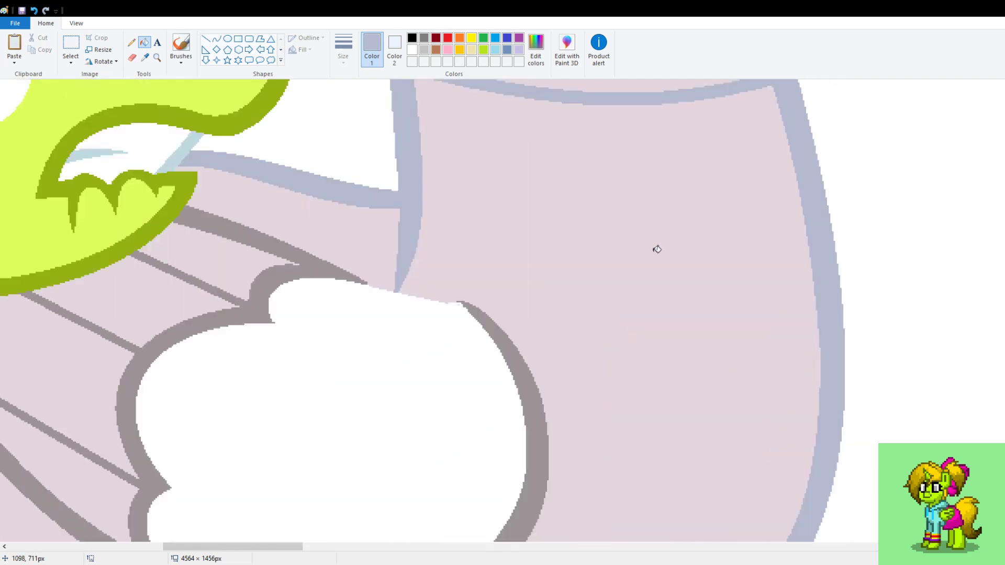
{"action": "scroll", "coordinate": [495, 262], "scroll_direction": "down", "scroll_amount": 5}
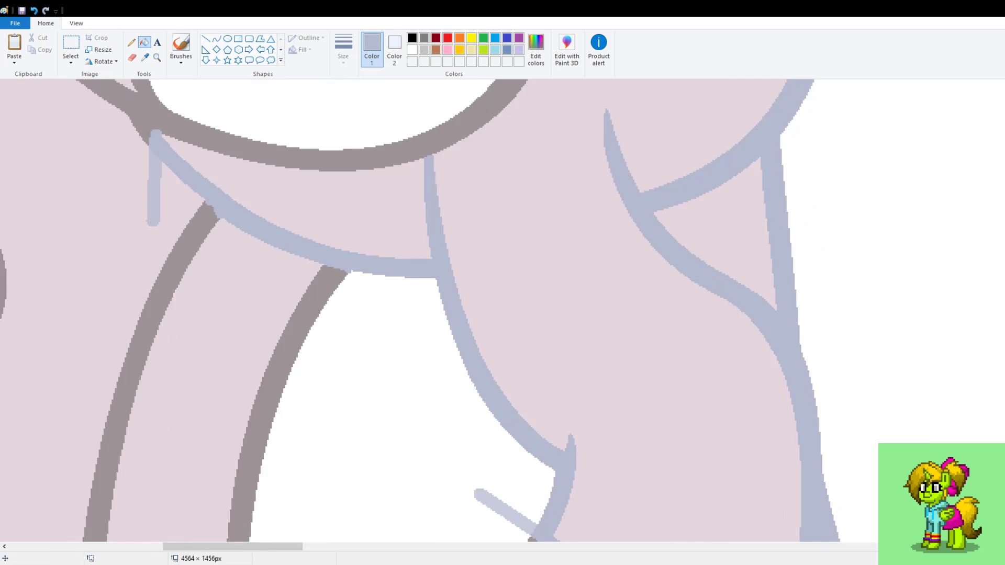
{"action": "scroll", "coordinate": [663, 318], "scroll_direction": "down", "scroll_amount": 2}
{"action": "scroll", "coordinate": [662, 319], "scroll_direction": "up", "scroll_amount": 3}
{"action": "scroll", "coordinate": [662, 319], "scroll_direction": "down", "scroll_amount": 2}
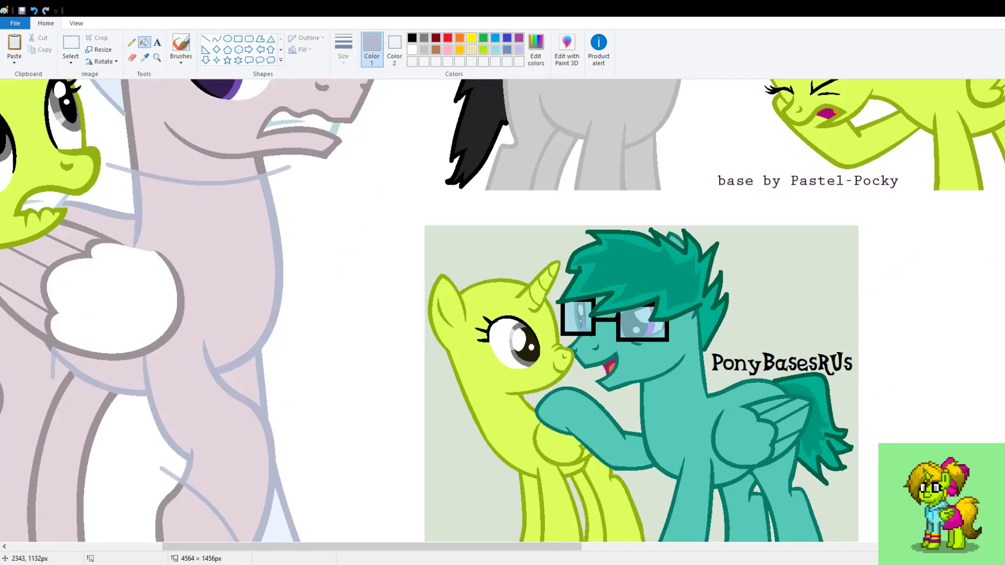
{"action": "scroll", "coordinate": [417, 366], "scroll_direction": "up", "scroll_amount": 1}
{"action": "scroll", "coordinate": [417, 365], "scroll_direction": "down", "scroll_amount": 3}
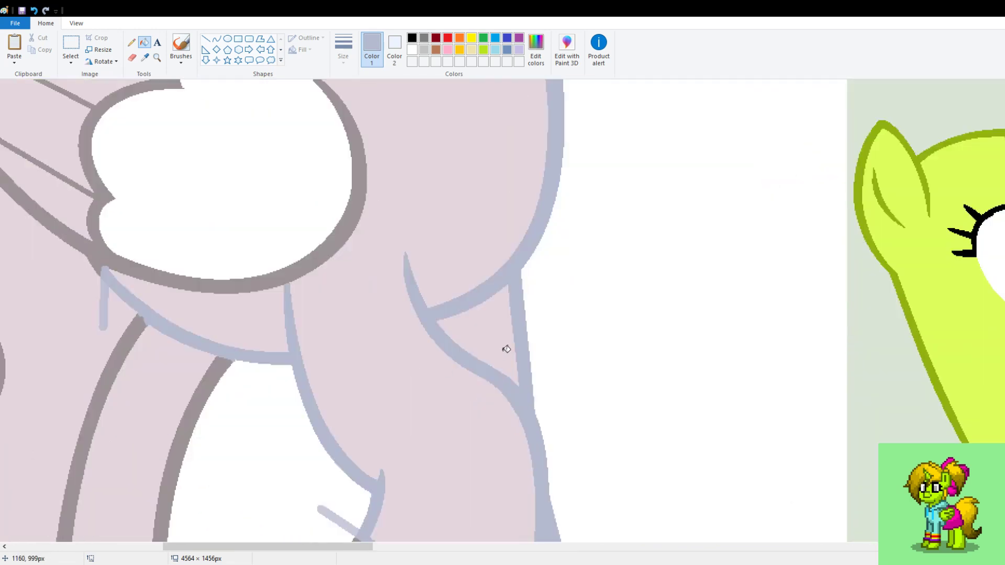
{"action": "right_click", "coordinate": [505, 349]}
{"action": "right_click", "coordinate": [480, 401]}
{"action": "scroll", "coordinate": [479, 401], "scroll_direction": "down", "scroll_amount": 3}
{"action": "scroll", "coordinate": [472, 382], "scroll_direction": "up", "scroll_amount": 2}
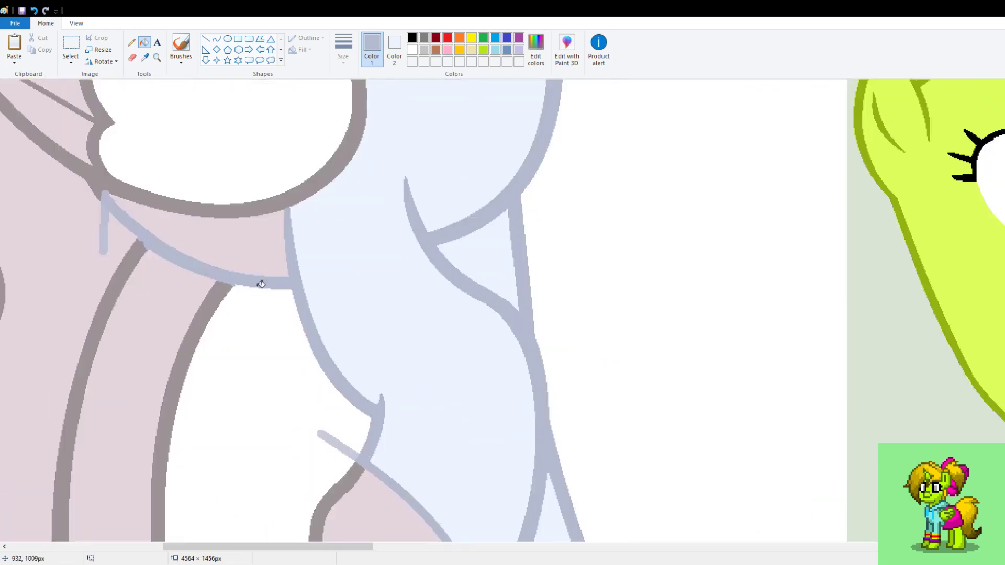
{"action": "right_click", "coordinate": [260, 254]}
{"action": "scroll", "coordinate": [260, 254], "scroll_direction": "up", "scroll_amount": 3}
Step: Undo the pale fill on the shirt's outline and fill the shirt section behind the neck, above the wing, instead
{"action": "right_click", "coordinate": [224, 272]}
{"action": "scroll", "coordinate": [224, 272], "scroll_direction": "up", "scroll_amount": 1}
{"action": "scroll", "coordinate": [225, 275], "scroll_direction": "down", "scroll_amount": 1}
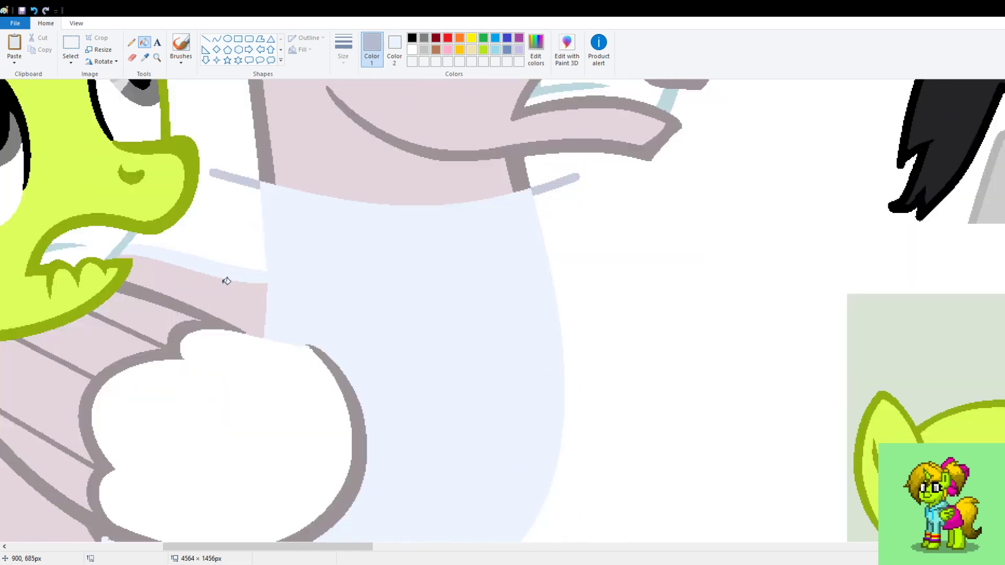
{"action": "left_click", "coordinate": [33, 11]}
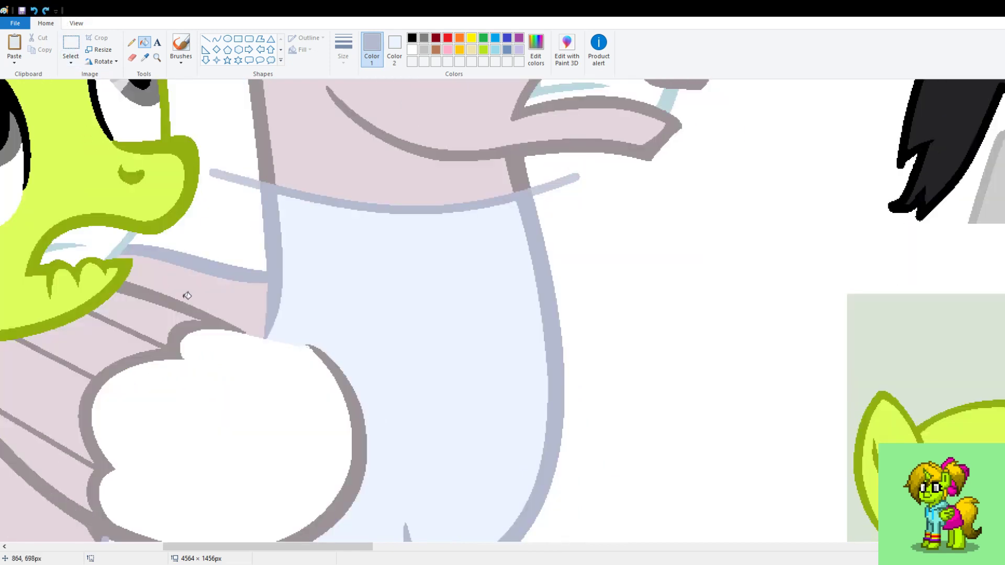
{"action": "scroll", "coordinate": [188, 293], "scroll_direction": "up", "scroll_amount": 3}
{"action": "scroll", "coordinate": [262, 300], "scroll_direction": "down", "scroll_amount": 6}
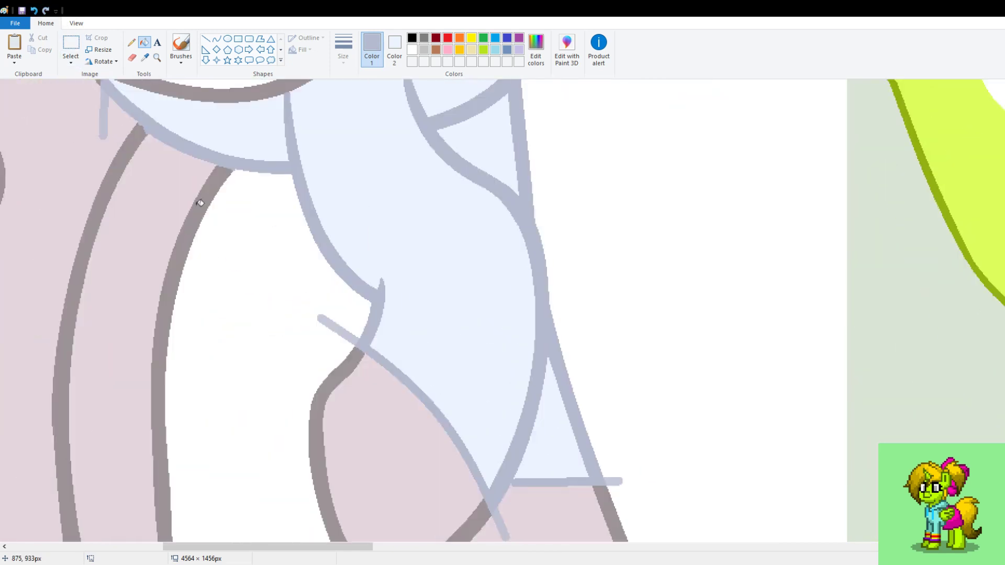
Step: Sample the pony's pale pink coat and fill the leftover stroke below the wing and the wing's white area with it
{"action": "scroll", "coordinate": [197, 199], "scroll_direction": "up", "scroll_amount": 2}
{"action": "left_click", "coordinate": [145, 58]}
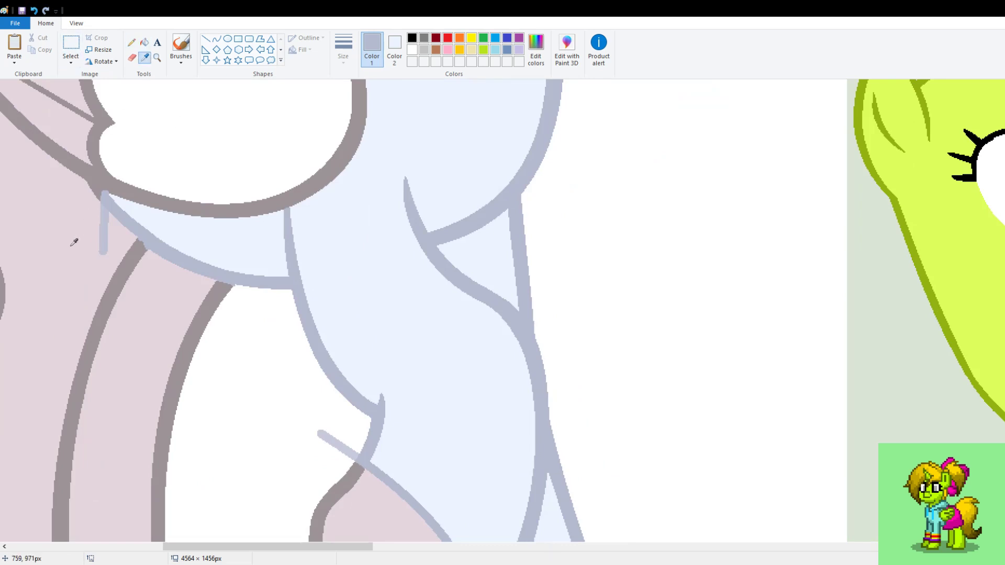
{"action": "left_click", "coordinate": [74, 241]}
{"action": "left_click", "coordinate": [141, 59]}
{"action": "right_click", "coordinate": [307, 409]}
{"action": "left_click", "coordinate": [106, 232]}
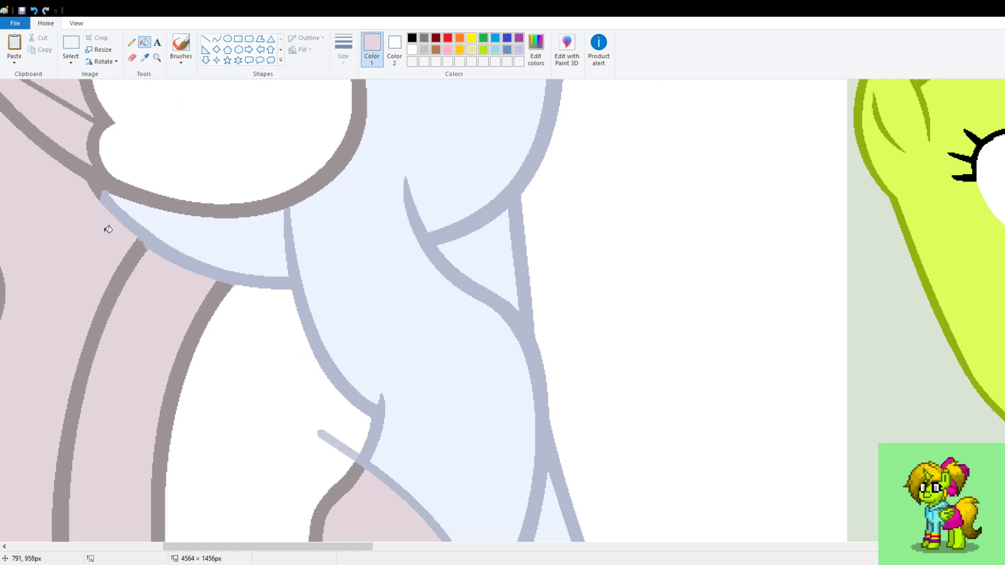
{"action": "left_click", "coordinate": [198, 135]}
Step: Remove the grey-blue stroke ends overhanging the shirt's collar and front leg cuffs with matching fills
{"action": "scroll", "coordinate": [215, 178], "scroll_direction": "up", "scroll_amount": 5}
{"action": "scroll", "coordinate": [239, 186], "scroll_direction": "up", "scroll_amount": 5}
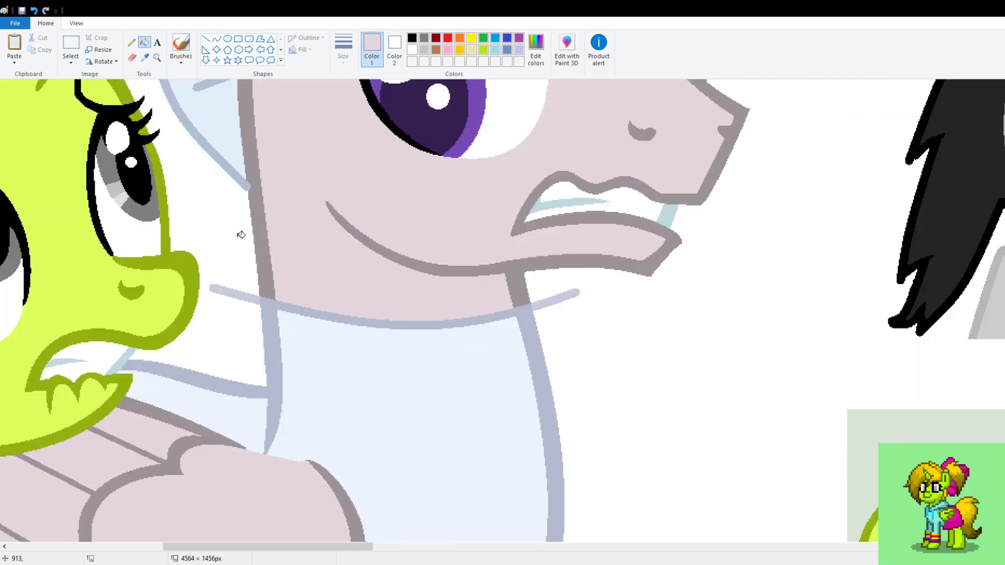
{"action": "right_click", "coordinate": [564, 303]}
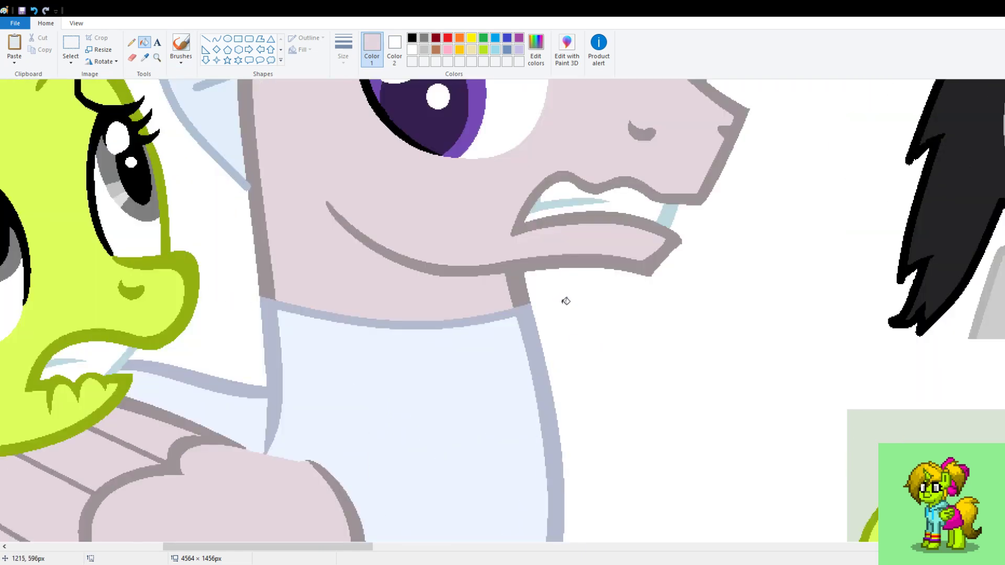
{"action": "scroll", "coordinate": [560, 314], "scroll_direction": "down", "scroll_amount": 15}
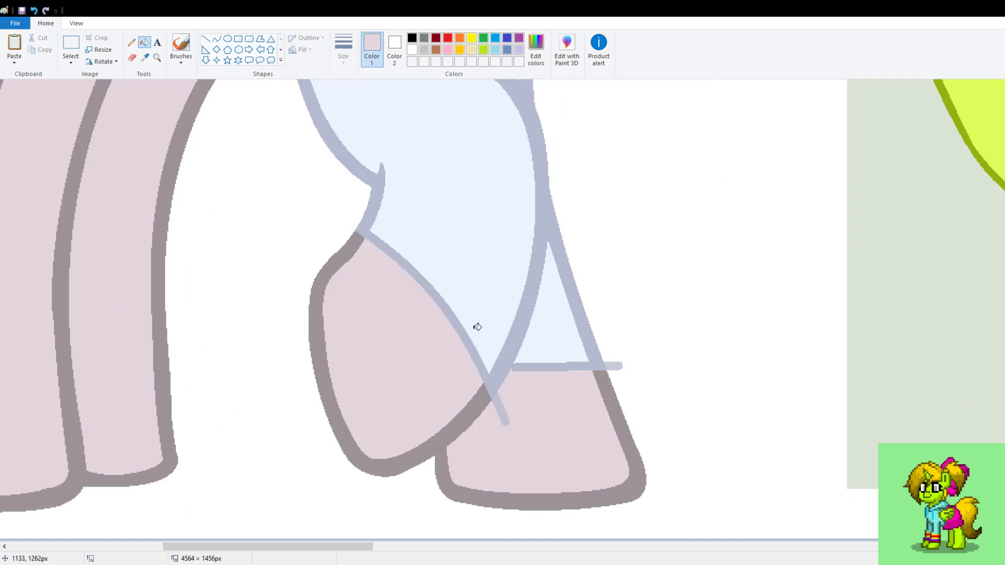
{"action": "left_click", "coordinate": [506, 399]}
{"action": "right_click", "coordinate": [620, 364]}
Step: Examine the pale pink pony's shirt from collar to cuffs, close up and as a whole
{"action": "scroll", "coordinate": [725, 420], "scroll_direction": "up", "scroll_amount": 16}
{"action": "scroll", "coordinate": [728, 421], "scroll_direction": "down", "scroll_amount": 4}
{"action": "scroll", "coordinate": [727, 421], "scroll_direction": "down", "scroll_amount": 8}
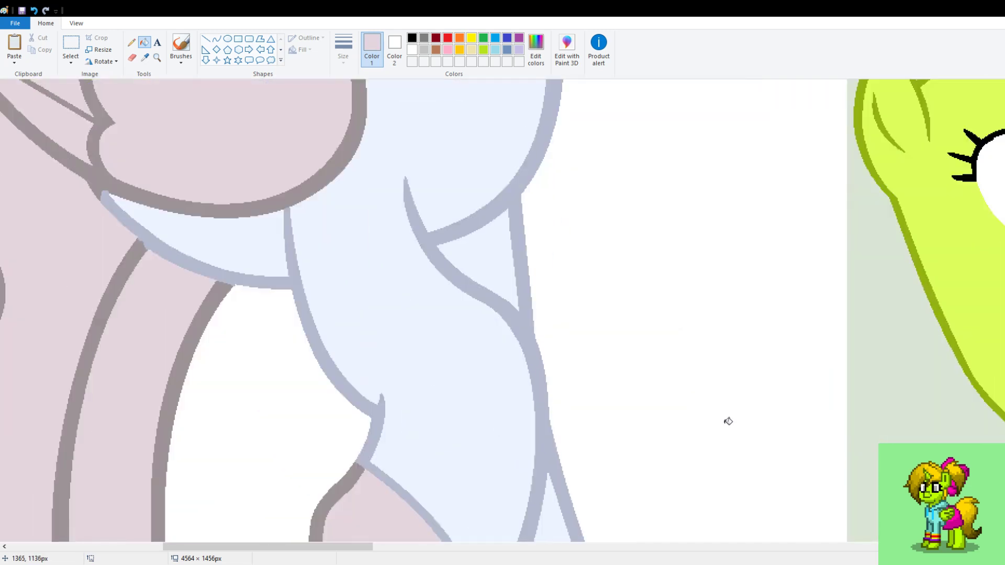
{"action": "scroll", "coordinate": [727, 421], "scroll_direction": "up", "scroll_amount": 10}
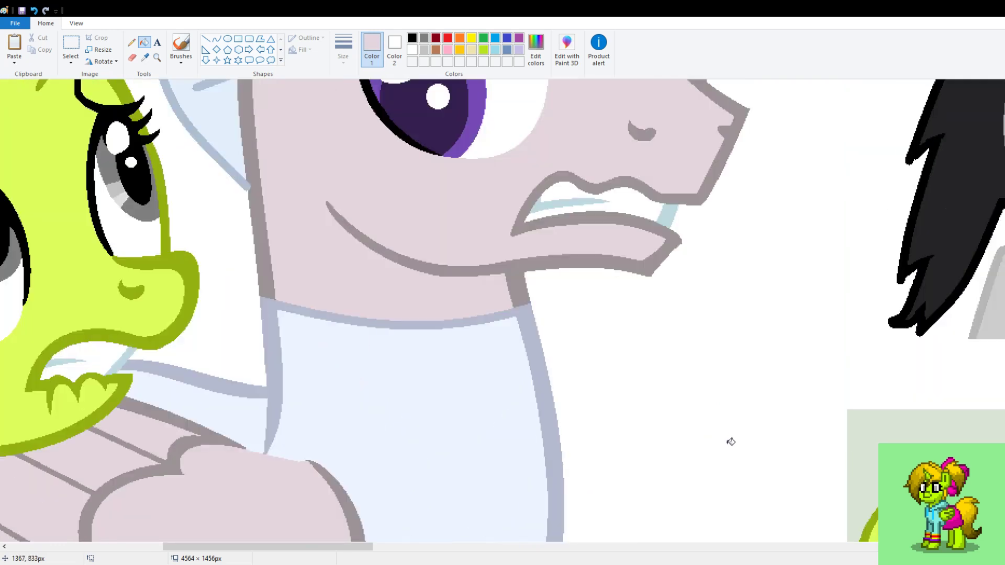
{"action": "scroll", "coordinate": [729, 439], "scroll_direction": "down", "scroll_amount": 8}
{"action": "scroll", "coordinate": [729, 484], "scroll_direction": "up", "scroll_amount": 4}
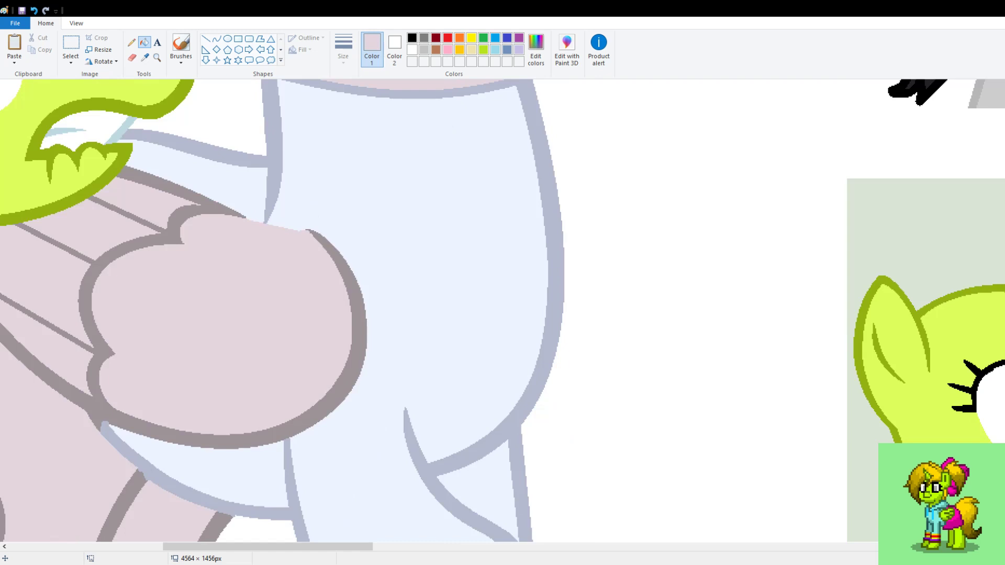
{"action": "key", "text": "ctrl+Page_Up"}
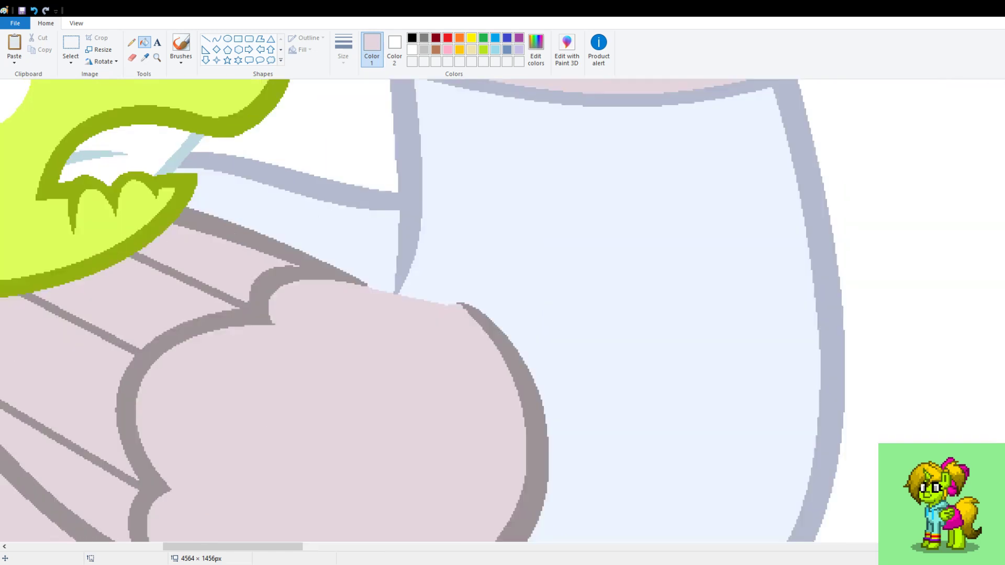
{"action": "key", "text": "ctrl+Page_Down"}
{"action": "key", "text": "ctrl+Page_Down"}
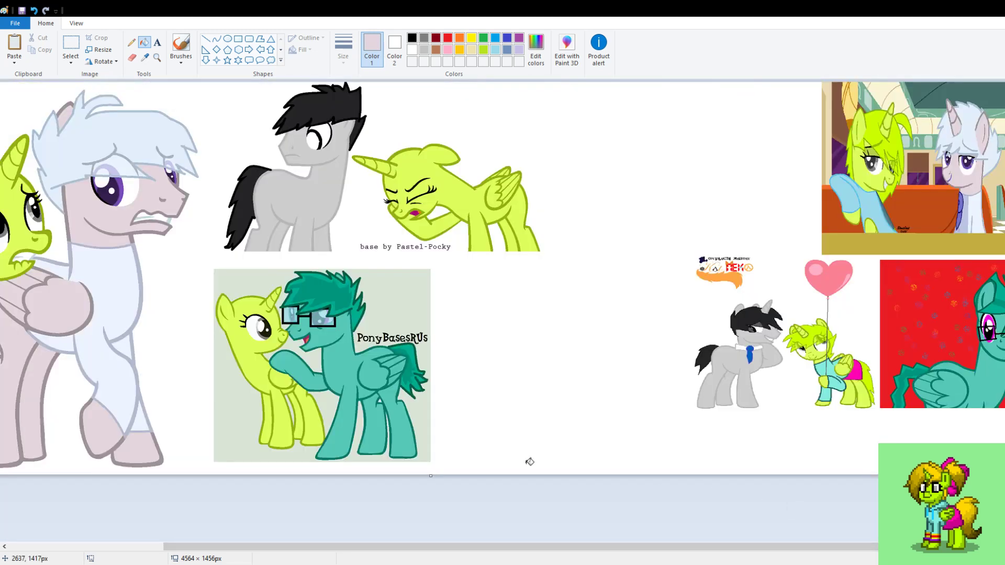
Step: Sample a grey-blue as Color 1 and the shirt's shading blue as Color 2 from the pale pony in the diner picture
{"action": "left_click_drag", "start_coordinate": [347, 546], "coordinate": [491, 563]}
{"action": "left_click_drag", "start_coordinate": [553, 564], "coordinate": [565, 505]}
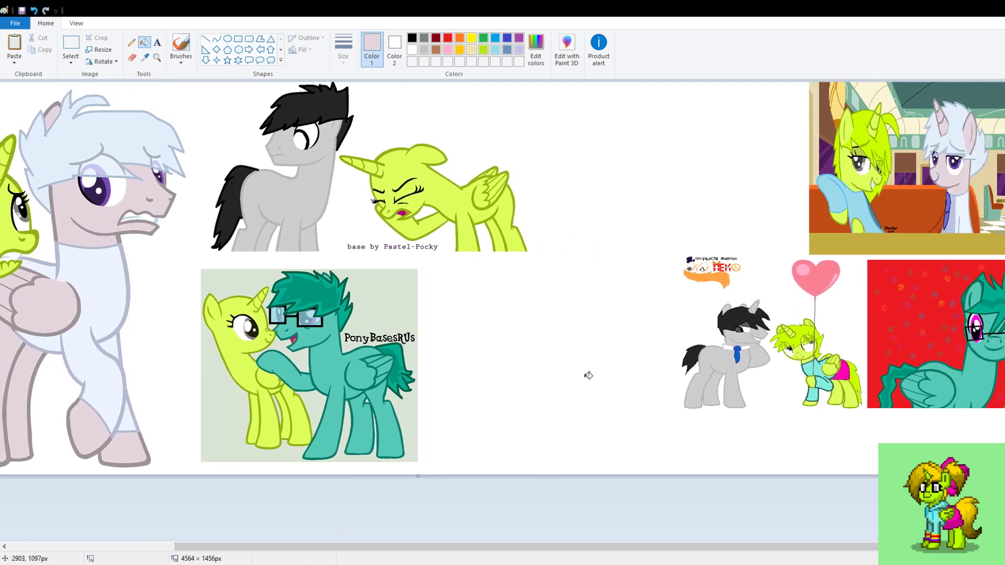
{"action": "key", "text": "ctrl+Page_Up"}
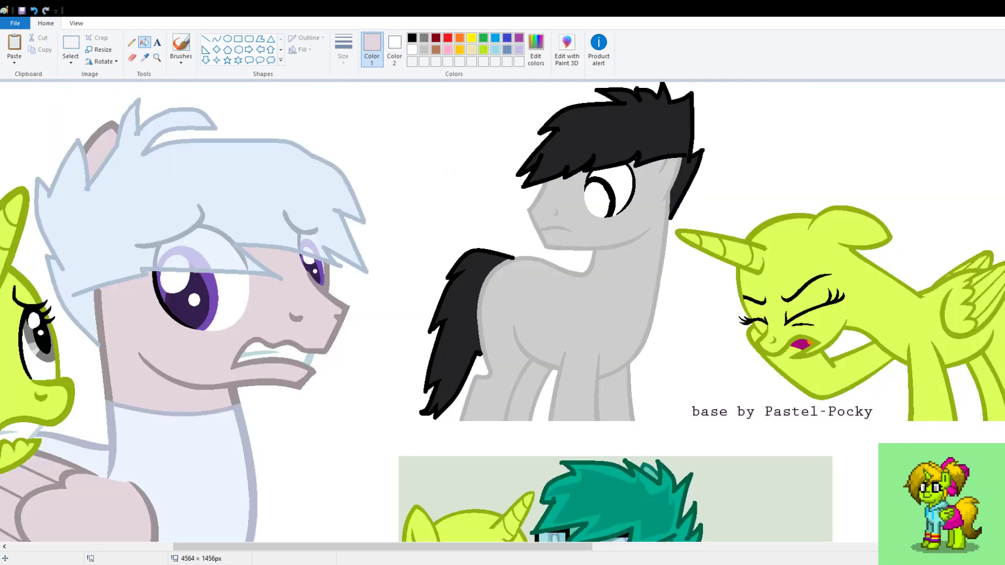
{"action": "left_click_drag", "start_coordinate": [579, 547], "coordinate": [1004, 547]}
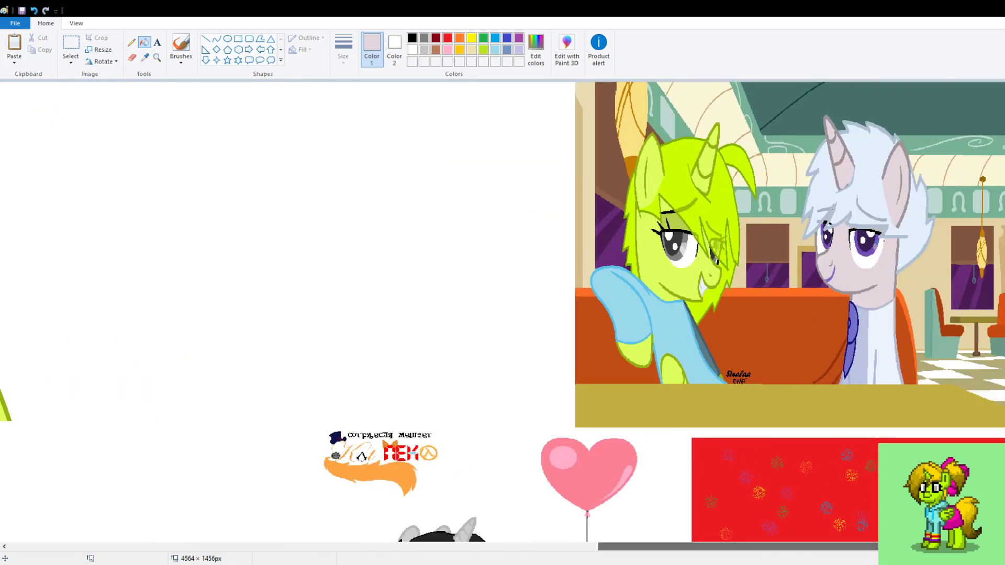
{"action": "key", "text": "ctrl+Page_Up"}
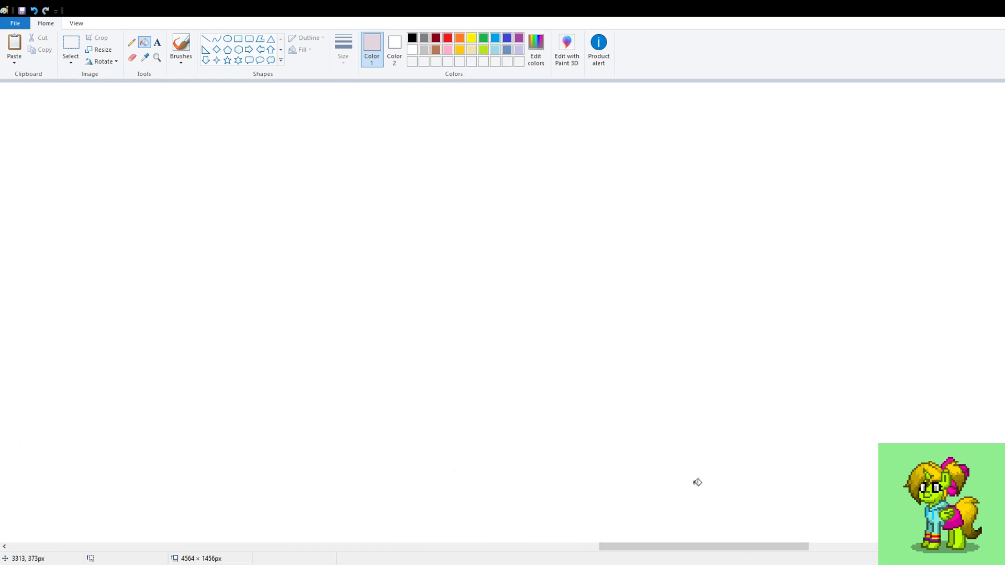
{"action": "left_click_drag", "start_coordinate": [725, 546], "coordinate": [933, 546]}
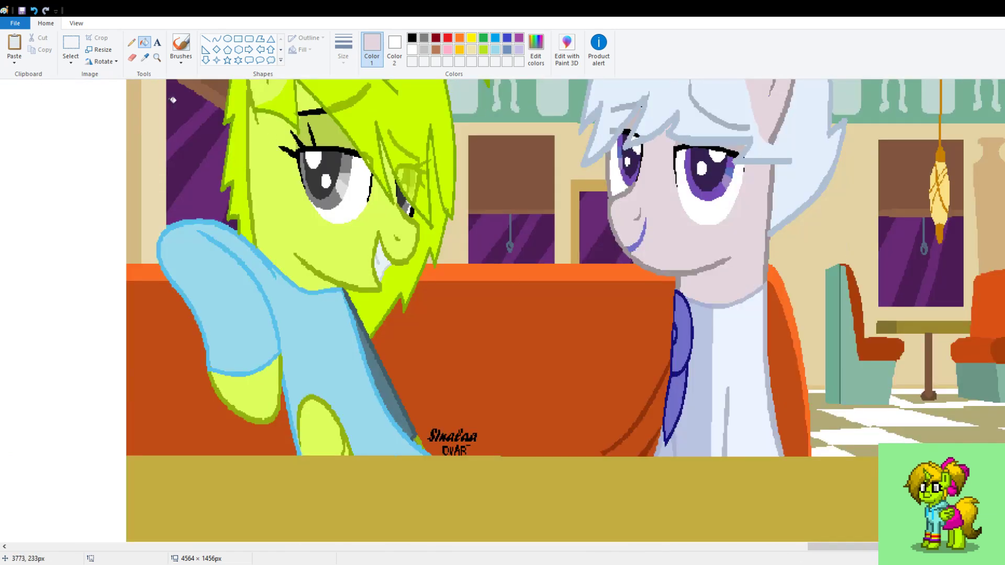
{"action": "left_click", "coordinate": [144, 57]}
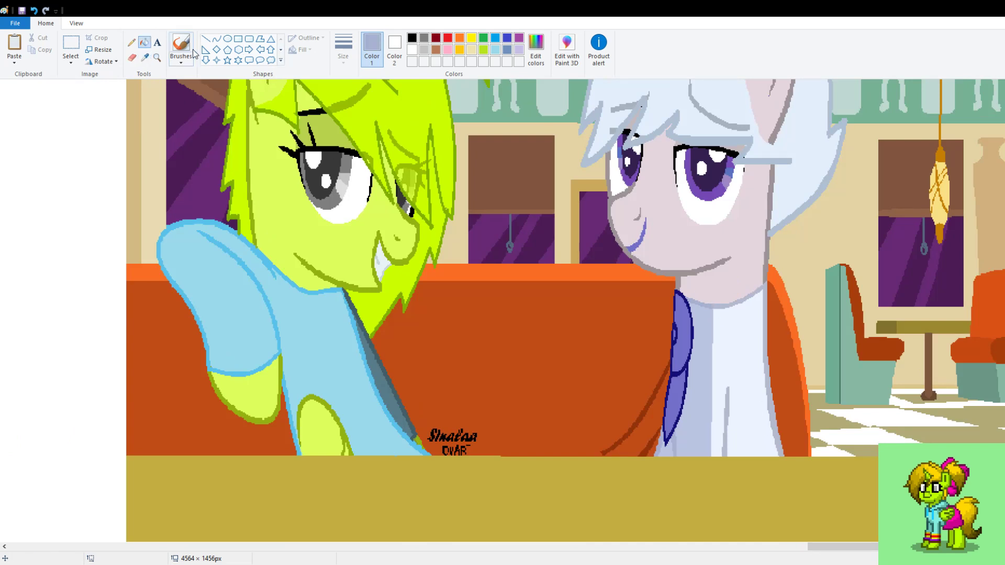
{"action": "left_click", "coordinate": [145, 57]}
{"action": "right_click", "coordinate": [708, 349]}
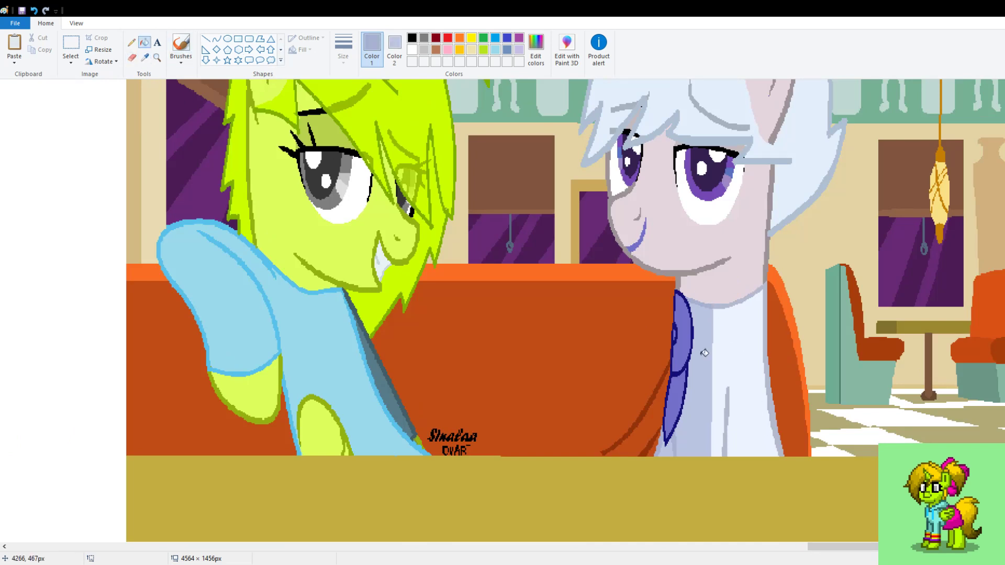
{"action": "left_click_drag", "start_coordinate": [842, 546], "coordinate": [231, 481]}
{"action": "scroll", "coordinate": [231, 481], "scroll_direction": "down", "scroll_amount": 5}
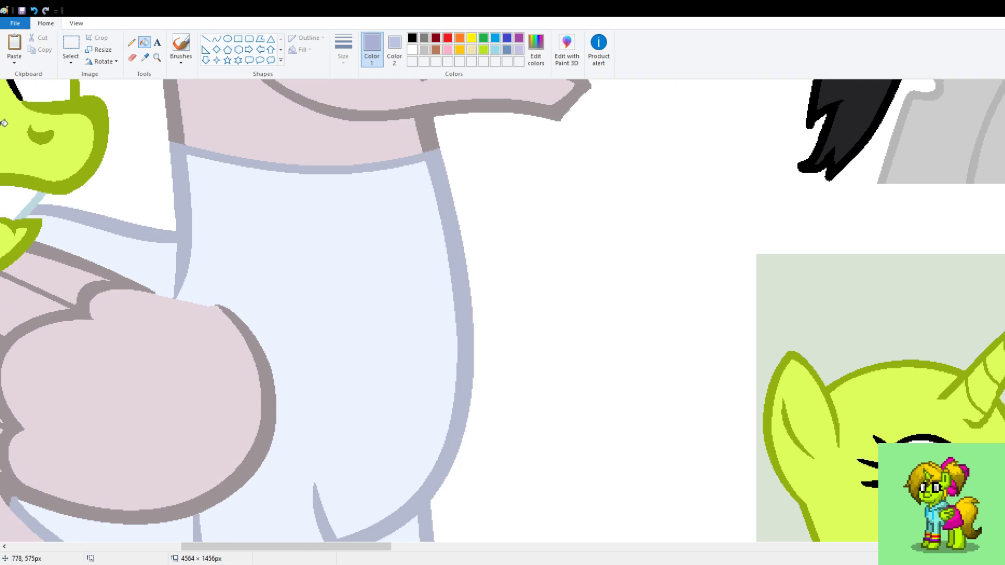
Step: Draw a slightly bowed grey-blue curve, about 12 × 366 px, down the pale pink pony's shirt from the collar to the lower chest outline
{"action": "left_click", "coordinate": [217, 38]}
{"action": "scroll", "coordinate": [310, 182], "scroll_direction": "down", "scroll_amount": 3}
{"action": "scroll", "coordinate": [362, 208], "scroll_direction": "up", "scroll_amount": 2}
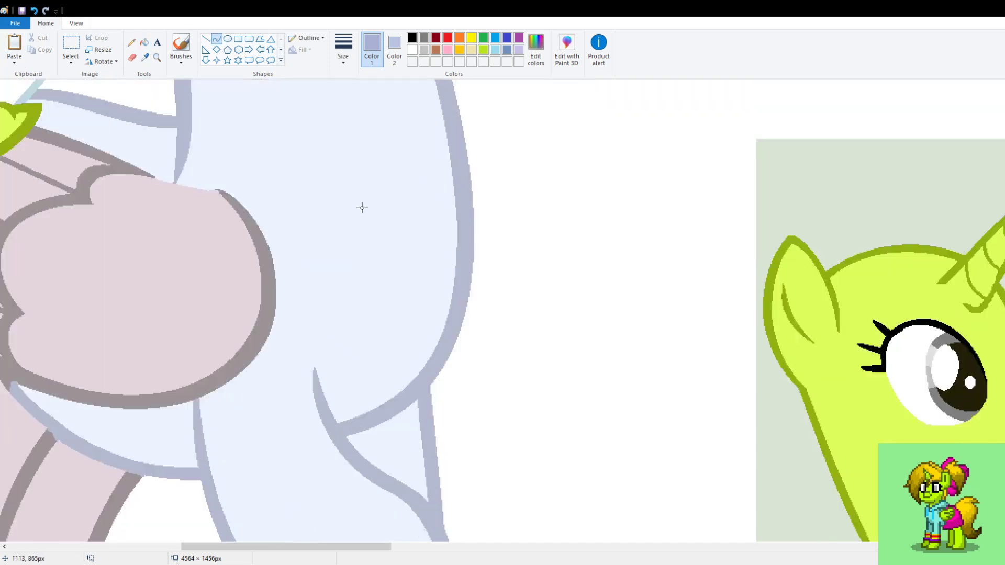
{"action": "scroll", "coordinate": [360, 197], "scroll_direction": "up", "scroll_amount": 2}
{"action": "left_click_drag", "start_coordinate": [347, 160], "coordinate": [347, 319]}
{"action": "scroll", "coordinate": [340, 367], "scroll_direction": "down", "scroll_amount": 3}
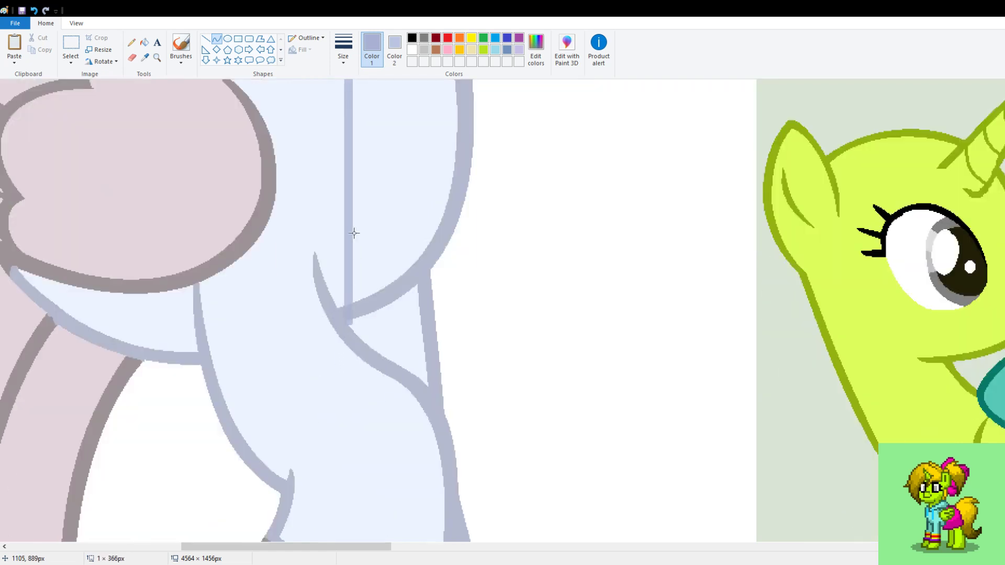
{"action": "left_click_drag", "start_coordinate": [355, 233], "coordinate": [360, 231]}
{"action": "scroll", "coordinate": [377, 200], "scroll_direction": "up", "scroll_amount": 3}
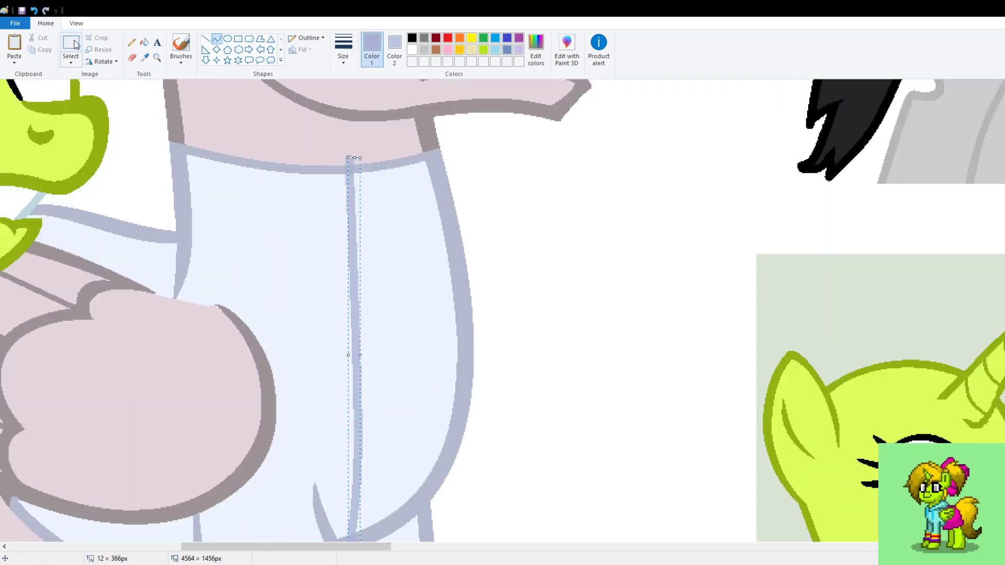
Step: Fill the shirt's chest area in front of the curve with the shading blue
{"action": "left_click", "coordinate": [148, 42]}
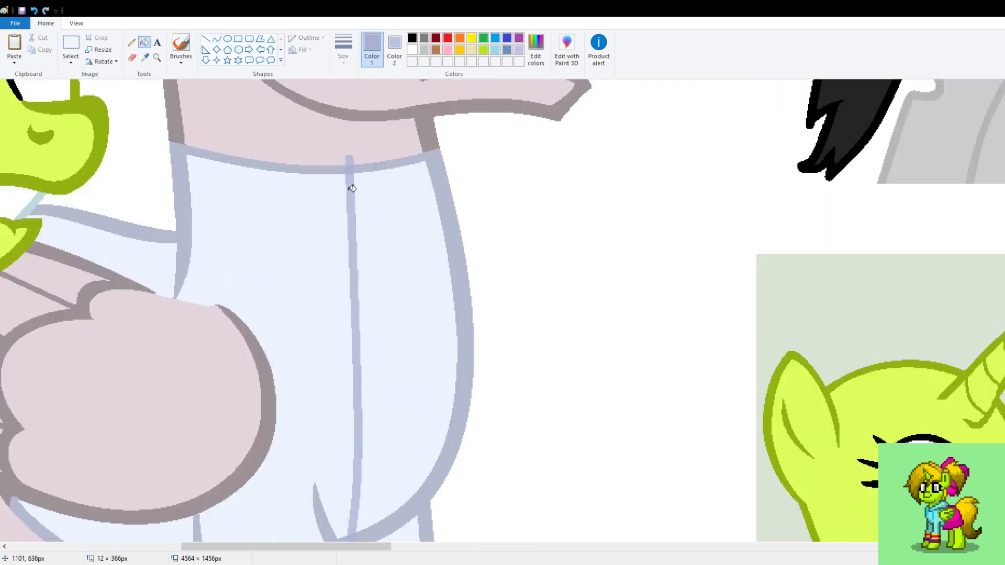
{"action": "scroll", "coordinate": [351, 234], "scroll_direction": "down", "scroll_amount": 2}
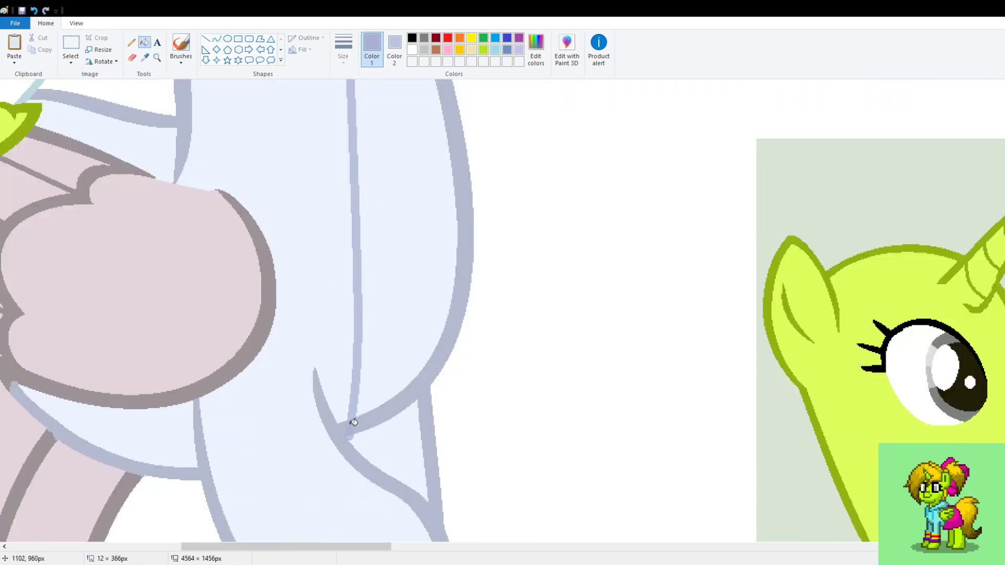
{"action": "left_click", "coordinate": [383, 321]}
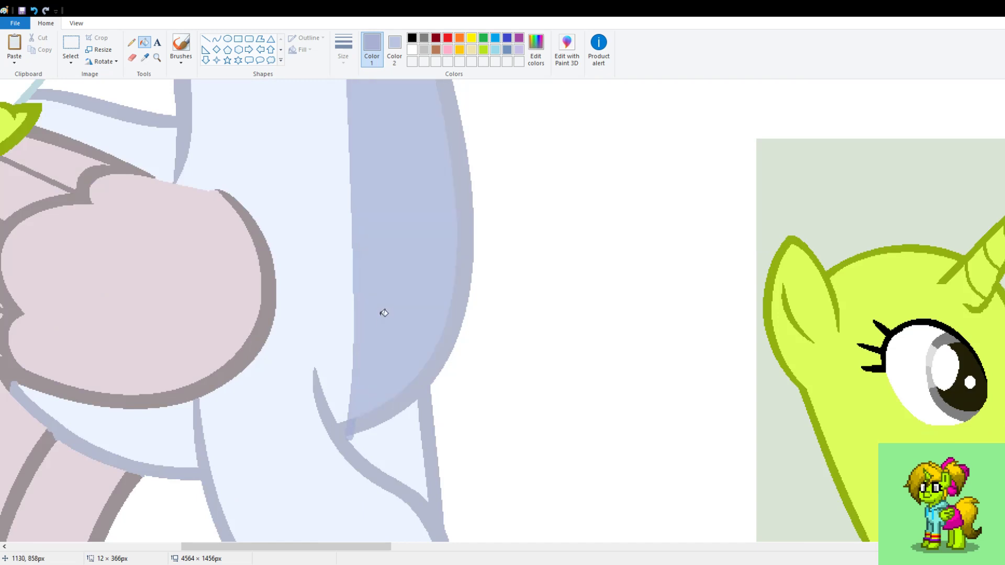
Step: Separate the chest outline from the far front leg's outline with a short pencil line and fill the chest outline with the sampled grey-blue
{"action": "left_click", "coordinate": [465, 274]}
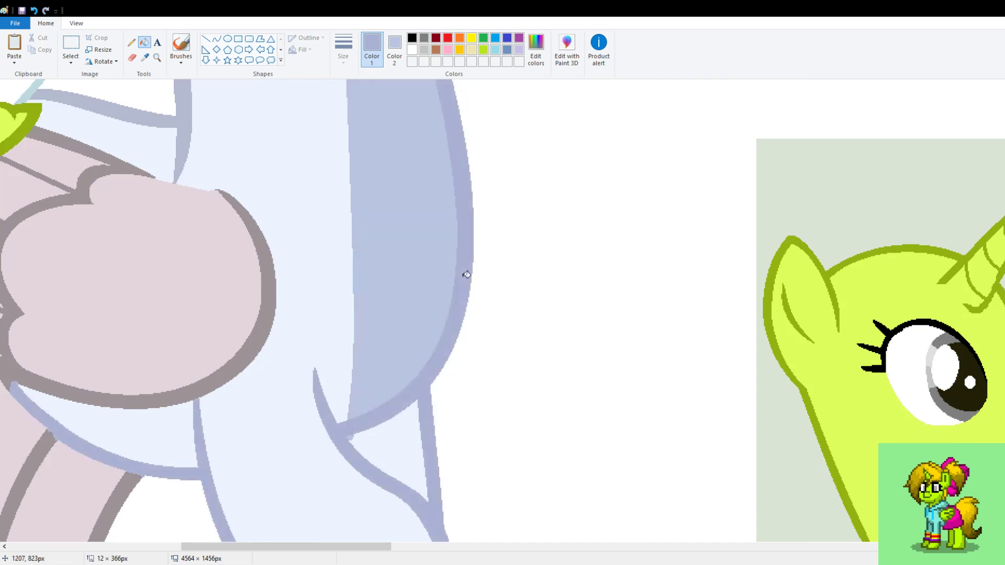
{"action": "left_click", "coordinate": [34, 11]}
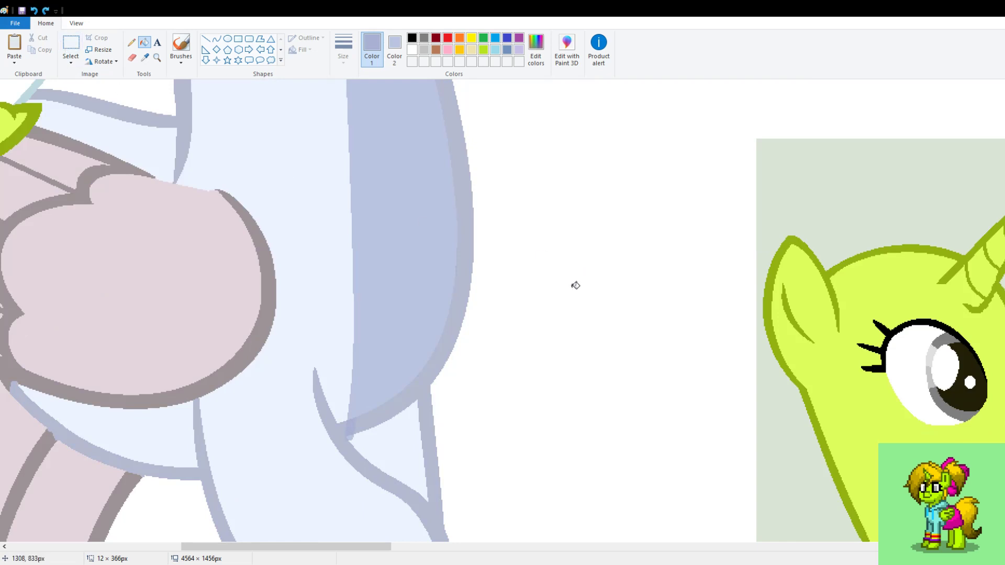
{"action": "left_click", "coordinate": [132, 43]}
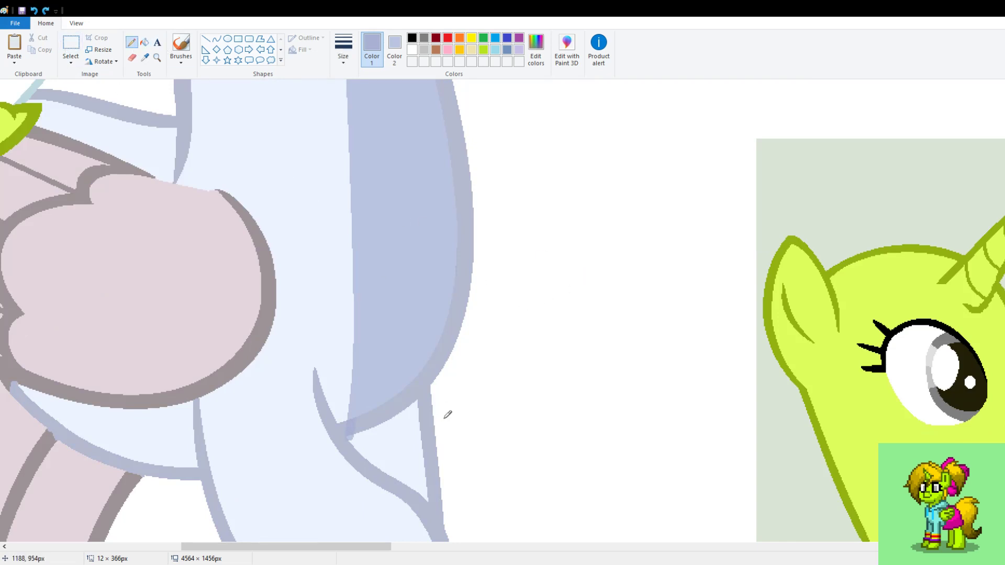
{"action": "scroll", "coordinate": [896, 422], "scroll_direction": "up", "scroll_amount": 2}
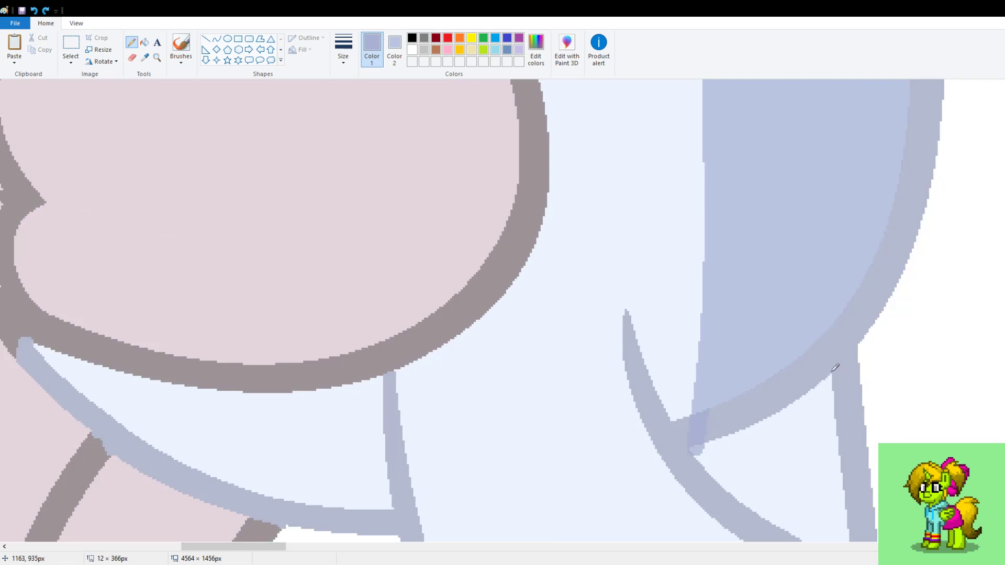
{"action": "left_click_drag", "start_coordinate": [832, 371], "coordinate": [853, 349]}
{"action": "left_click", "coordinate": [144, 42]}
{"action": "left_click", "coordinate": [821, 352]}
Step: Sample the shirt's pale blue and fill the curve's end sticking out below the chest outline with it
{"action": "scroll", "coordinate": [825, 353], "scroll_direction": "down", "scroll_amount": 10}
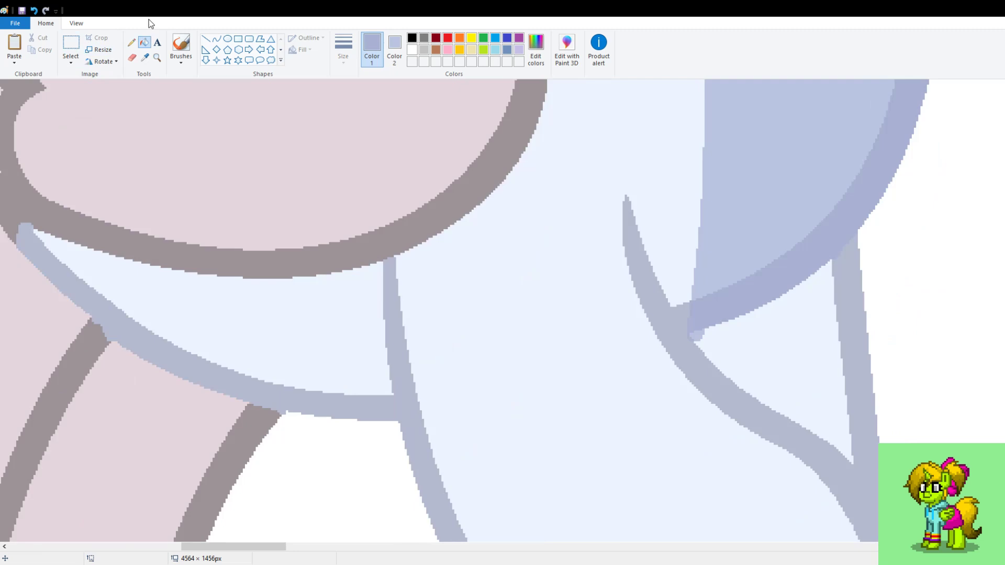
{"action": "left_click", "coordinate": [145, 57]}
{"action": "left_click", "coordinate": [793, 328]}
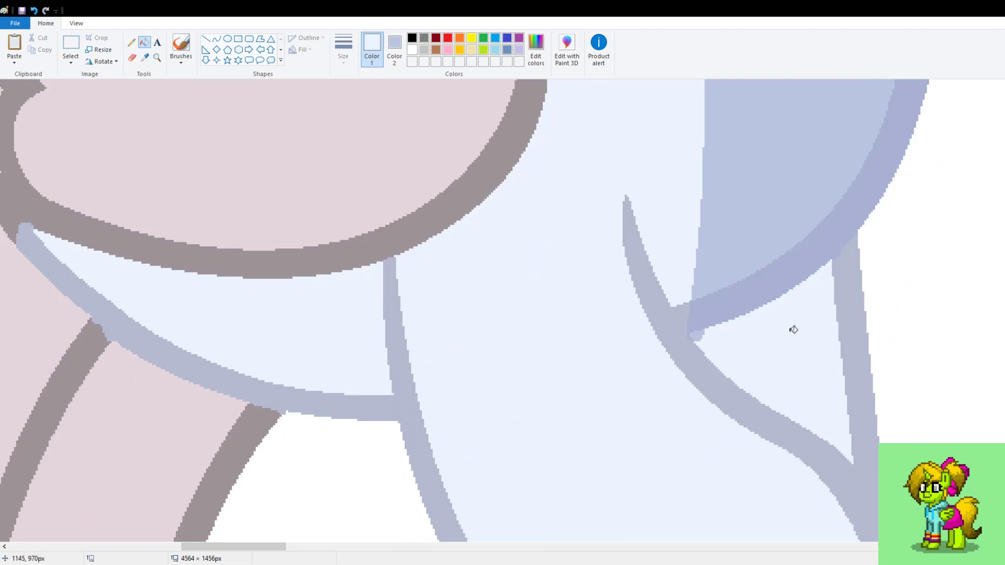
{"action": "left_click", "coordinate": [699, 334]}
Step: Try to fill the leftover speck at the chest outline's lower tip with the sampled colour of the neighbouring outline
{"action": "left_click", "coordinate": [144, 57]}
{"action": "left_click", "coordinate": [688, 346]}
{"action": "left_click", "coordinate": [690, 333]}
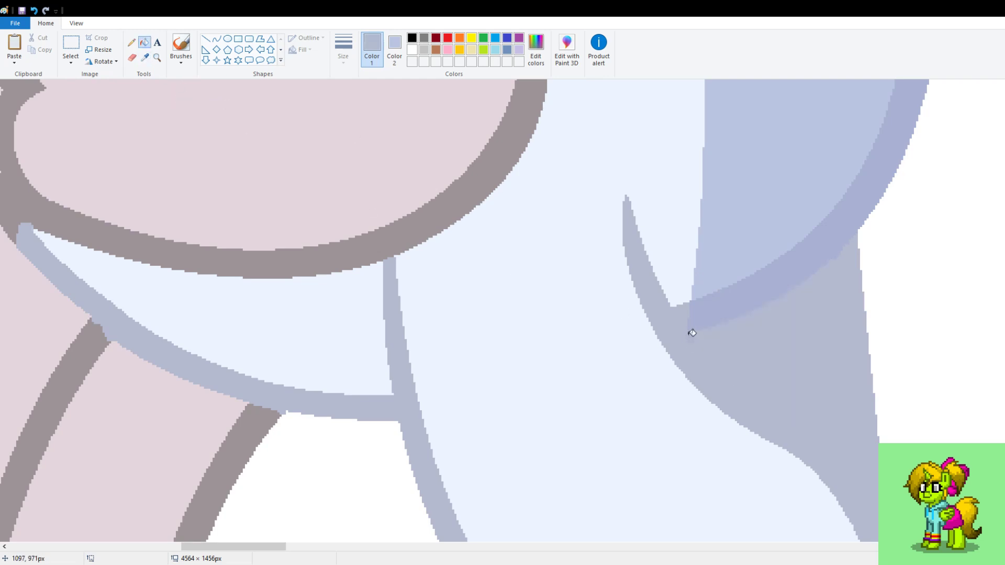
{"action": "left_click", "coordinate": [34, 11]}
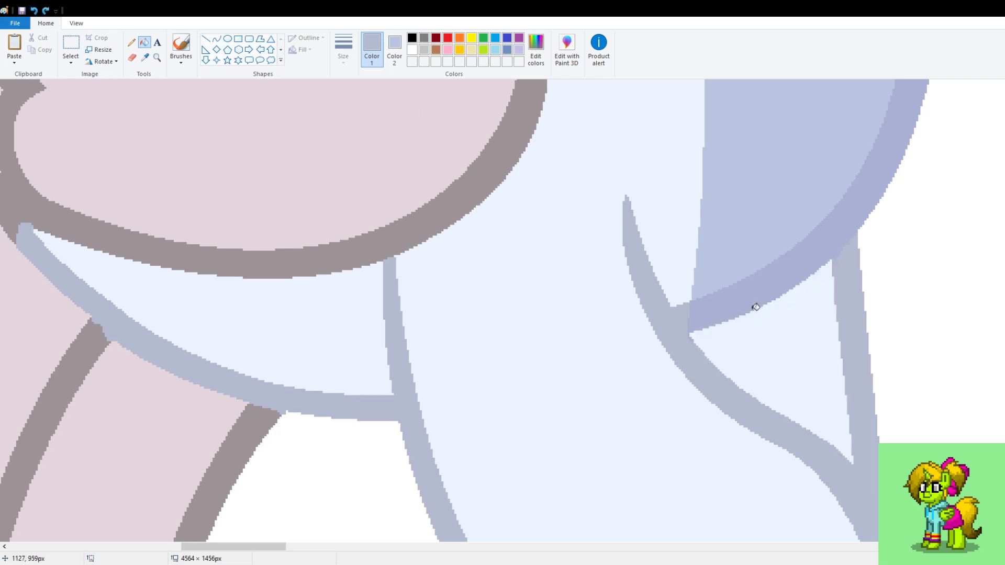
{"action": "scroll", "coordinate": [502, 314], "scroll_direction": "up", "scroll_amount": 1, "text": "ctrl"}
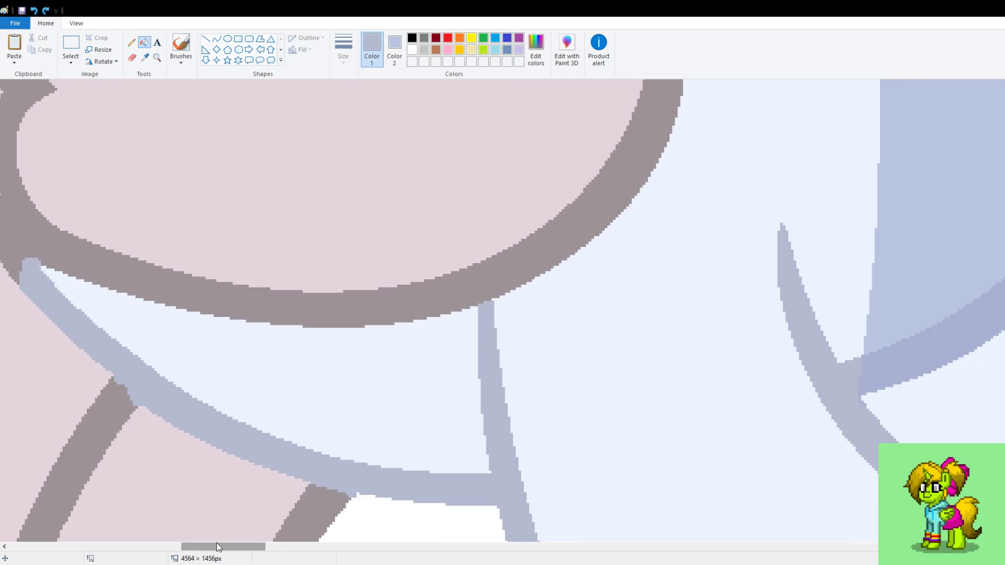
{"action": "scroll", "coordinate": [429, 413], "scroll_direction": "right", "scroll_amount": 5}
{"action": "scroll", "coordinate": [429, 413], "scroll_direction": "left", "scroll_amount": 3}
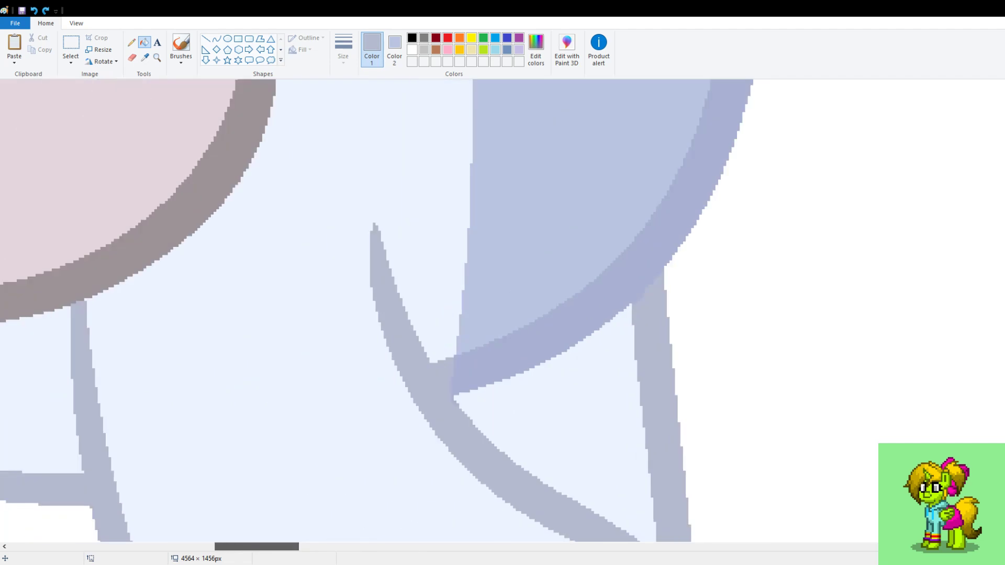
{"action": "left_click", "coordinate": [467, 402]}
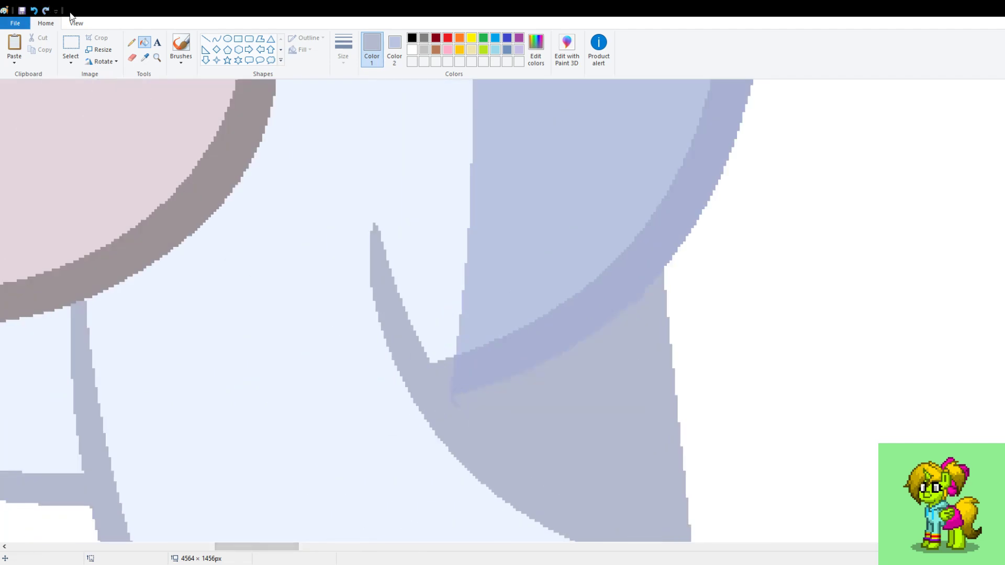
{"action": "left_click", "coordinate": [33, 11]}
{"action": "left_click", "coordinate": [454, 397]}
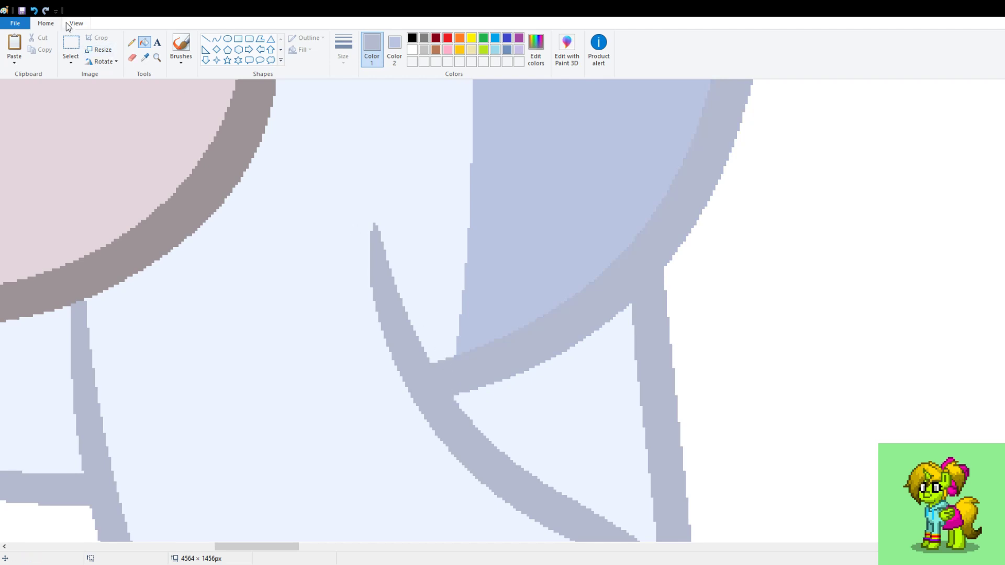
{"action": "left_click", "coordinate": [39, 10]}
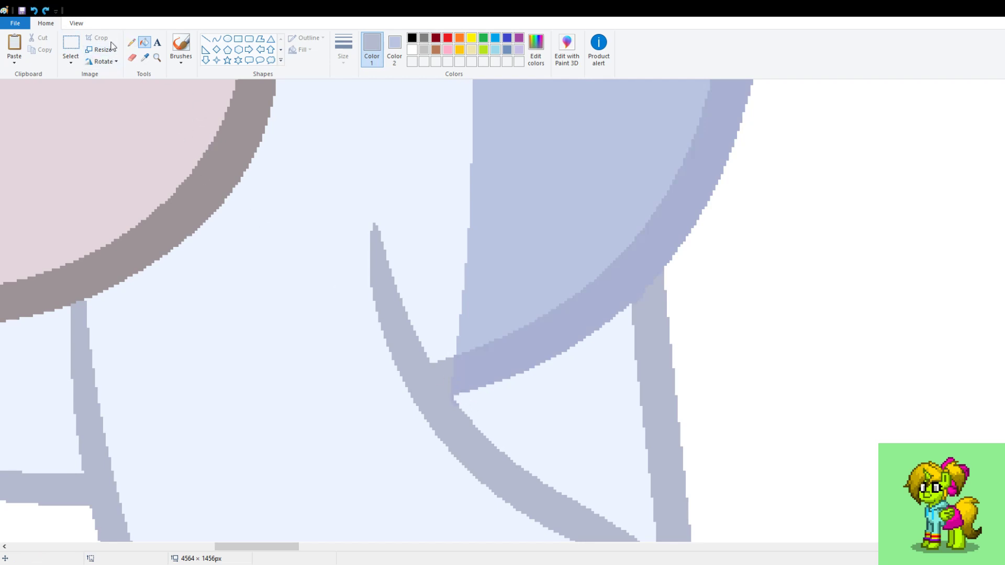
Step: Sample the pony's pale pink coat and fill the curve's end overhanging the shirt's collar with it
{"action": "left_click", "coordinate": [131, 42]}
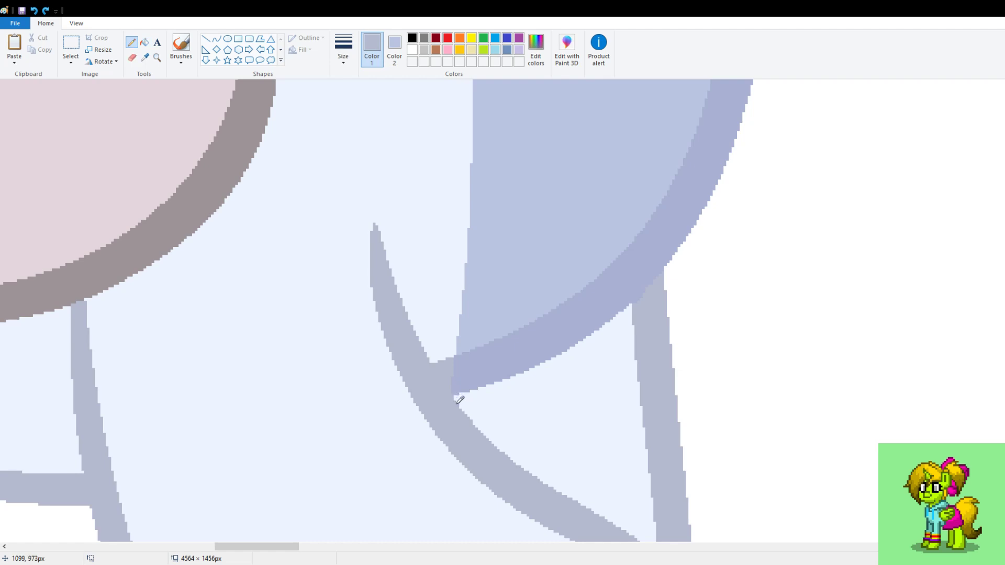
{"action": "scroll", "coordinate": [497, 364], "scroll_direction": "up", "scroll_amount": 3}
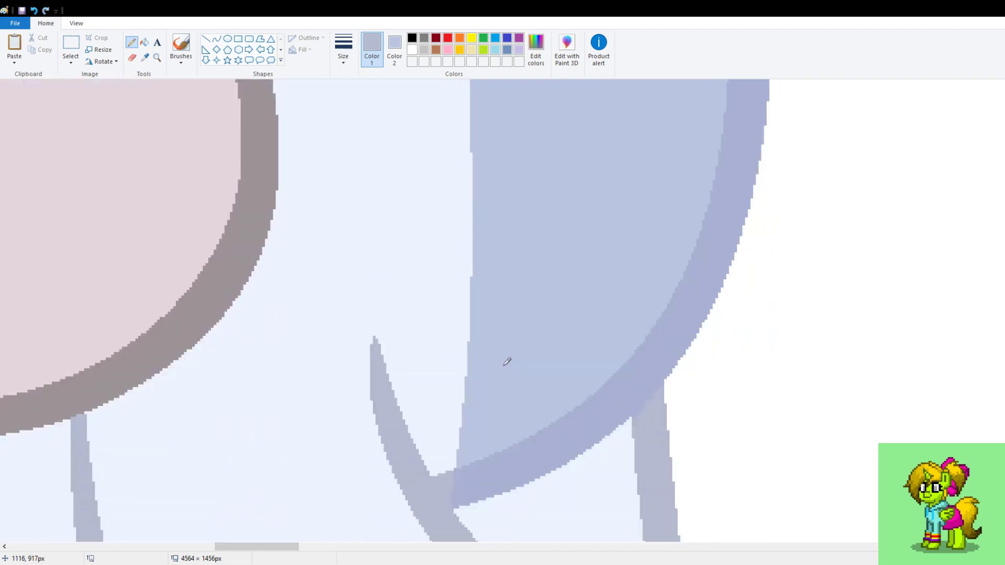
{"action": "scroll", "coordinate": [510, 361], "scroll_direction": "up", "scroll_amount": 10}
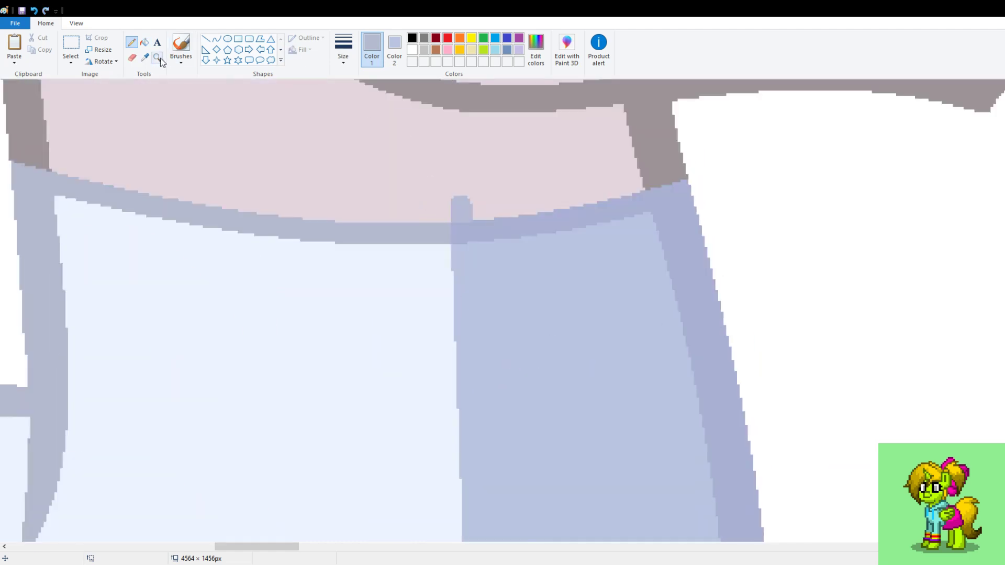
{"action": "left_click", "coordinate": [145, 57]}
{"action": "left_click", "coordinate": [321, 173]}
{"action": "left_click", "coordinate": [144, 42]}
{"action": "left_click", "coordinate": [461, 215]}
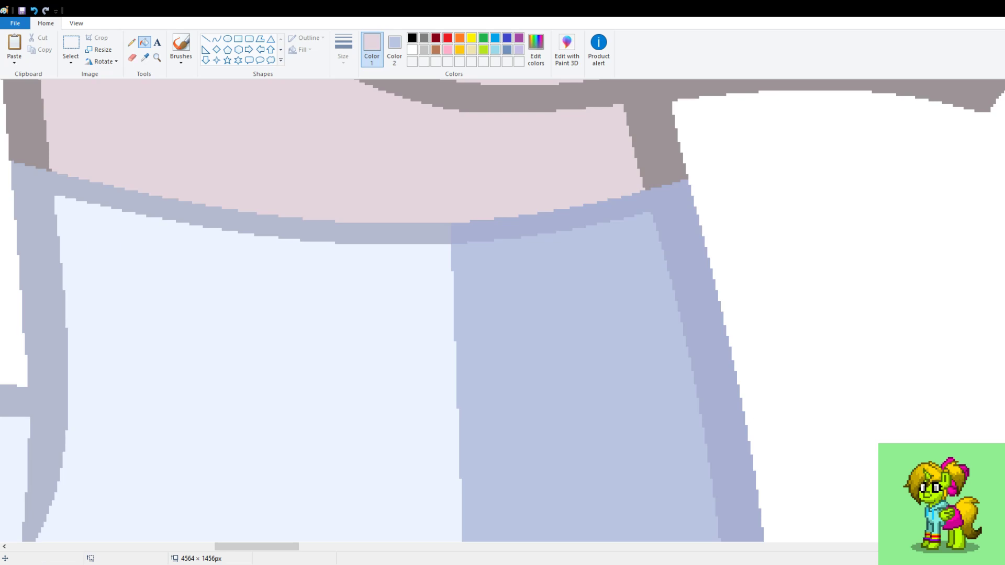
Step: Sample the pale pony's scarf in the diner picture, its dark blue outline as Color 1 and its violet-blue fill as Color 2
{"action": "scroll", "coordinate": [572, 375], "scroll_direction": "down", "scroll_amount": 3, "text": "ctrl"}
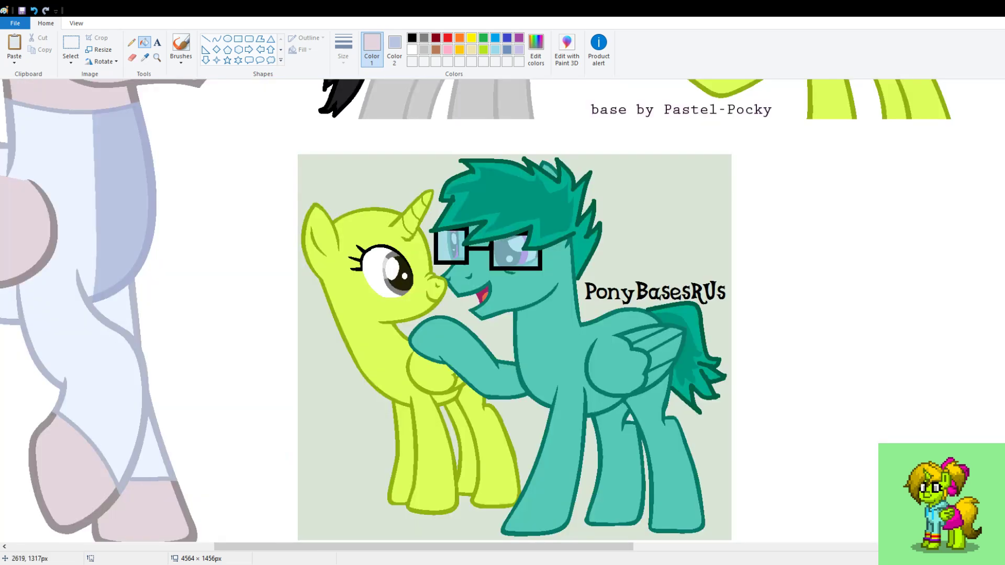
{"action": "scroll", "coordinate": [572, 374], "scroll_direction": "up", "scroll_amount": 5}
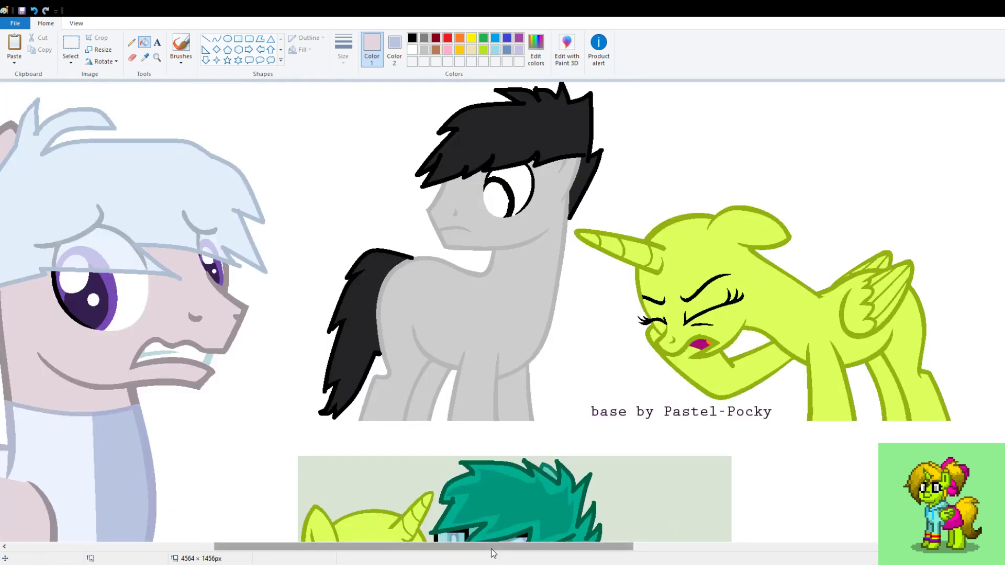
{"action": "left_click_drag", "start_coordinate": [493, 547], "coordinate": [878, 547]}
{"action": "scroll", "coordinate": [771, 338], "scroll_direction": "down", "scroll_amount": 2}
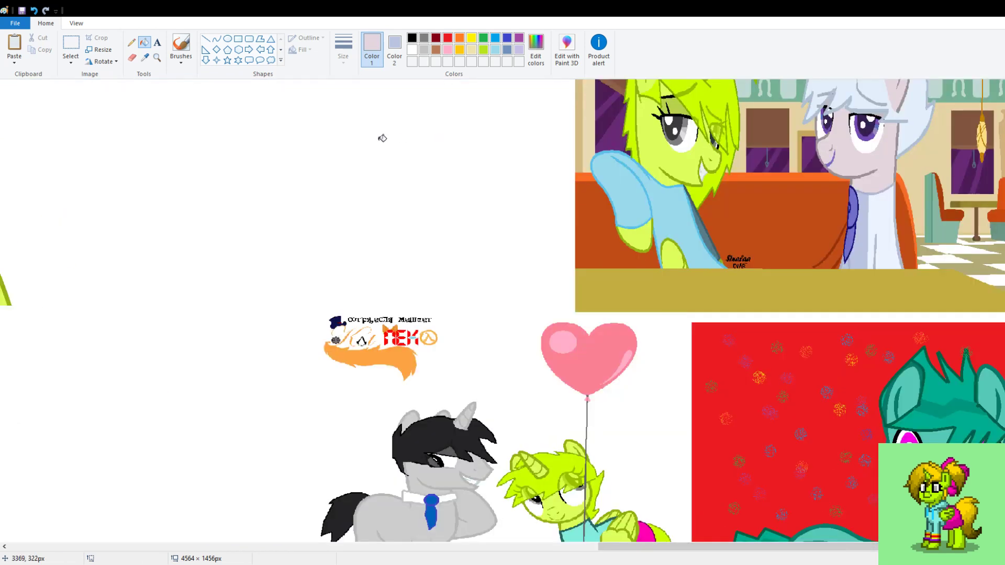
{"action": "left_click", "coordinate": [146, 57]}
{"action": "key", "text": "ctrl+Page_Up"}
{"action": "mouse_move", "coordinate": [603, 546]}
{"action": "left_mouse_down"}
{"action": "mouse_move", "coordinate": [633, 561]}
{"action": "mouse_move", "coordinate": [812, 560]}
{"action": "left_mouse_up"}
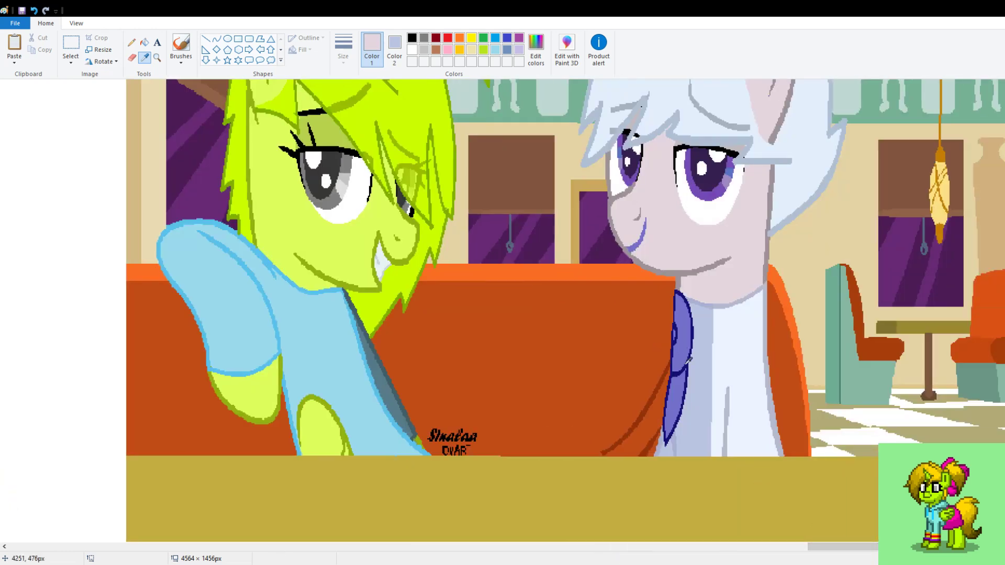
{"action": "left_click", "coordinate": [685, 363]}
{"action": "right_click", "coordinate": [688, 402]}
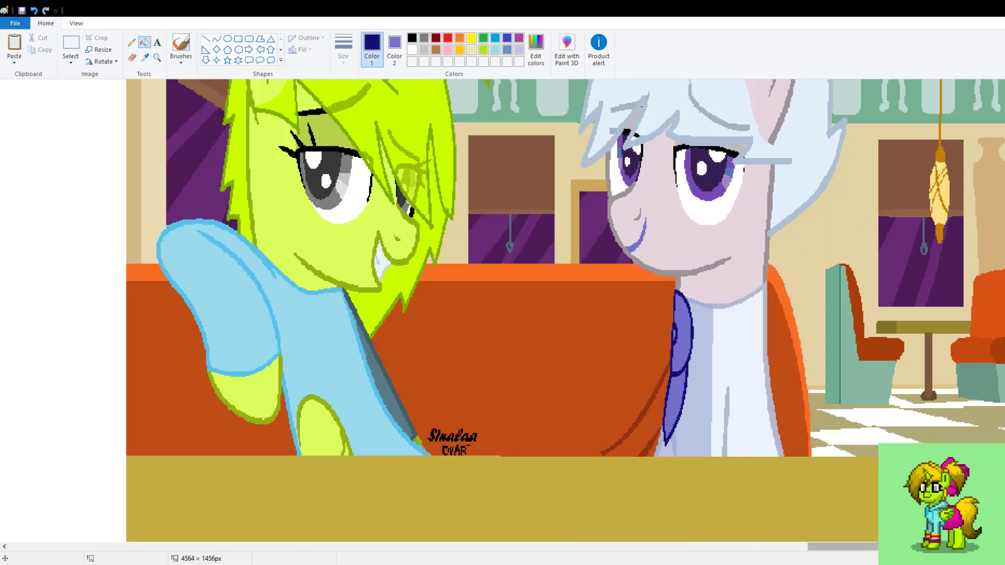
Step: Try to draw a short, slanted dark blue pencil line down from the shirt's collar over the shaded chest
{"action": "left_click_drag", "start_coordinate": [879, 546], "coordinate": [241, 469]}
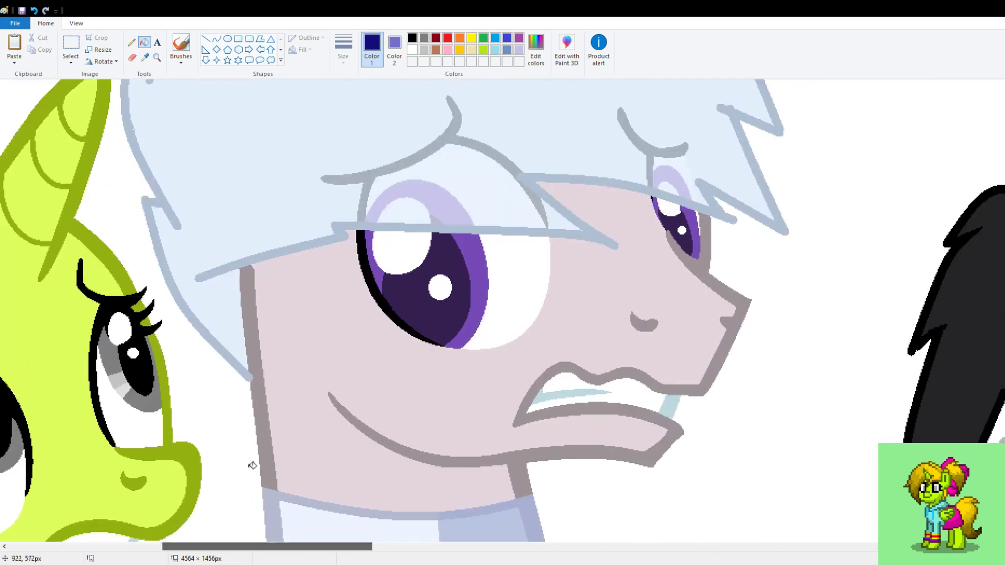
{"action": "scroll", "coordinate": [392, 365], "scroll_direction": "down", "scroll_amount": 5}
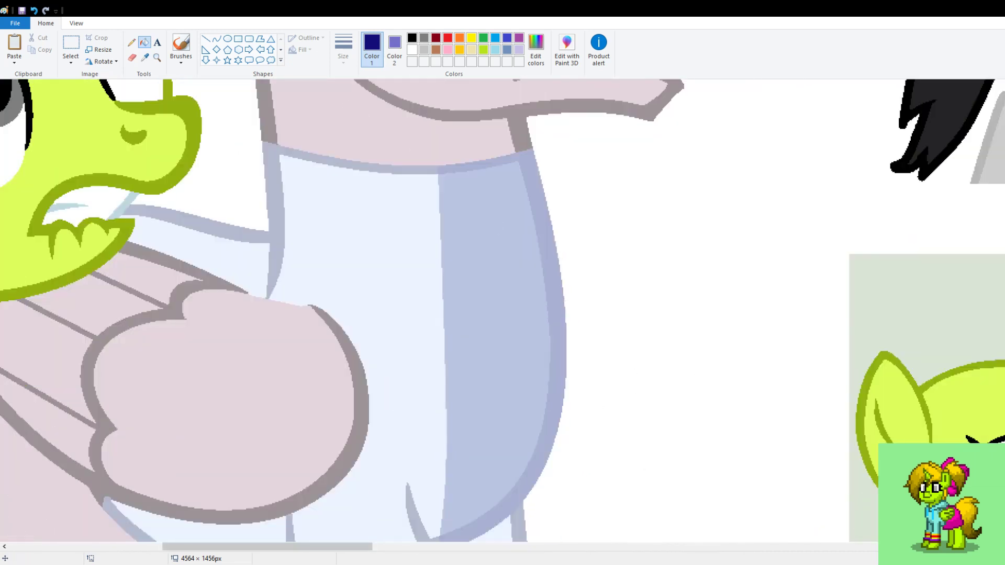
{"action": "scroll", "coordinate": [813, 442], "scroll_direction": "up", "scroll_amount": 1}
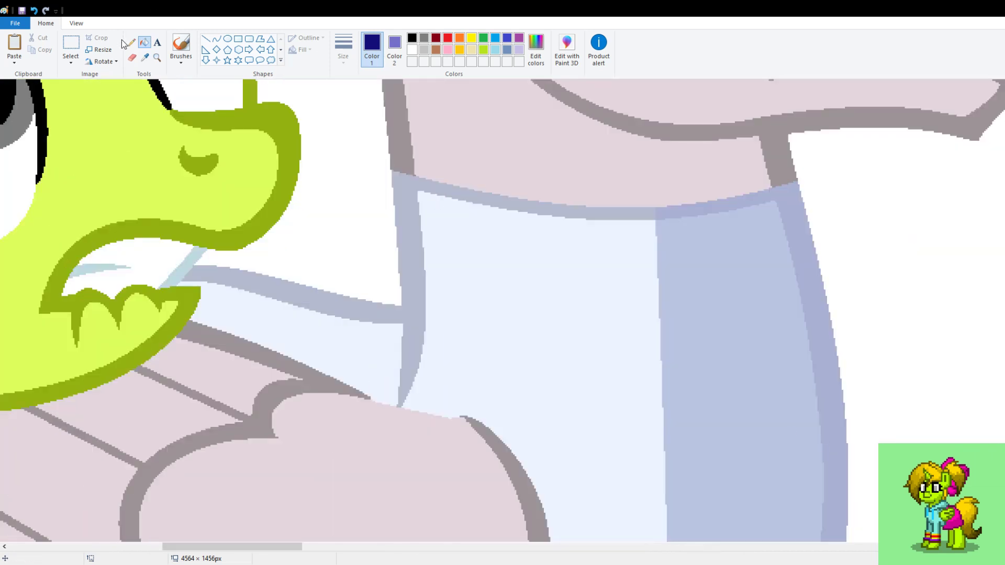
{"action": "left_click", "coordinate": [144, 58]}
{"action": "left_click", "coordinate": [131, 42]}
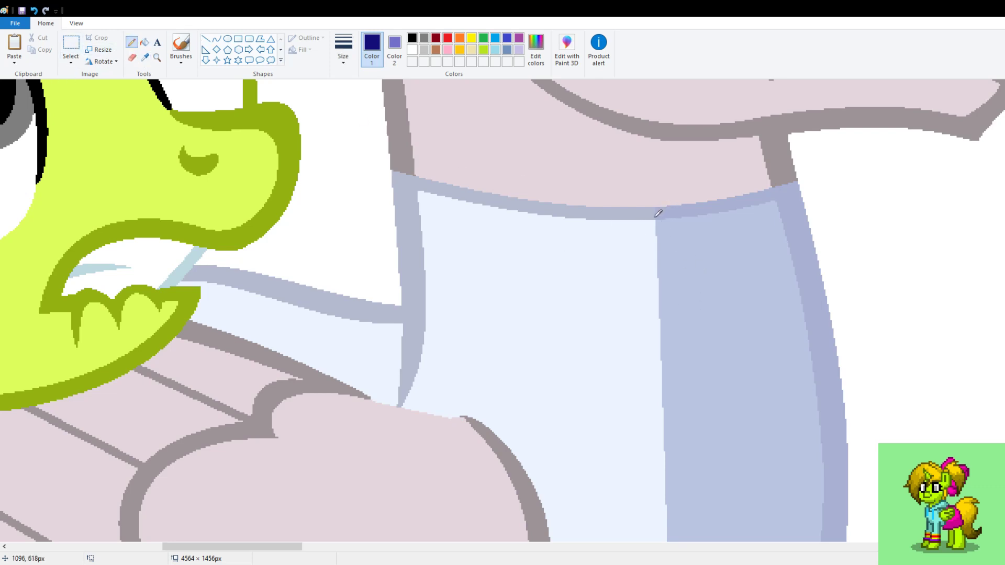
{"action": "left_click_drag", "start_coordinate": [656, 219], "coordinate": [675, 286]}
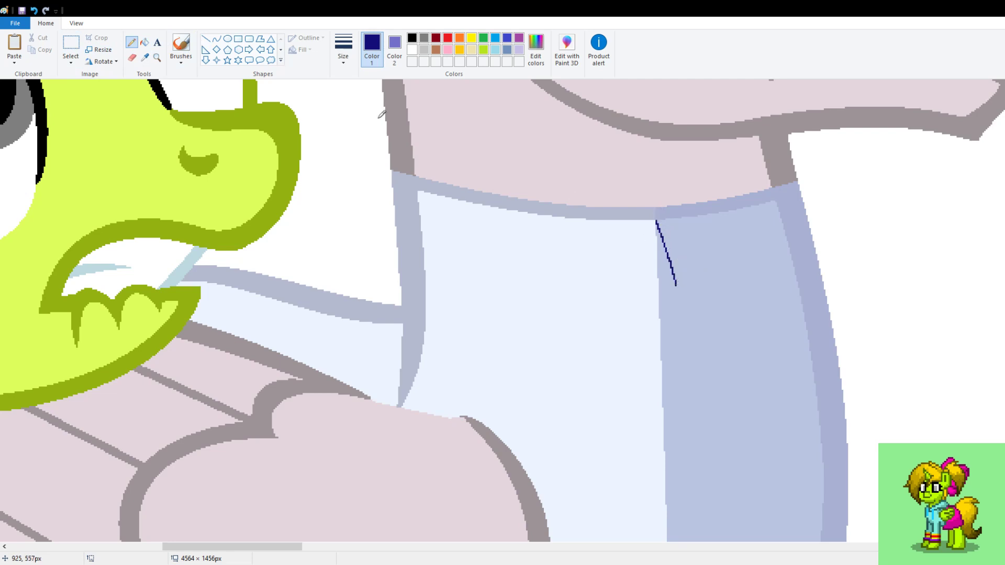
{"action": "left_click", "coordinate": [33, 10]}
{"action": "left_click_drag", "start_coordinate": [688, 216], "coordinate": [710, 283]}
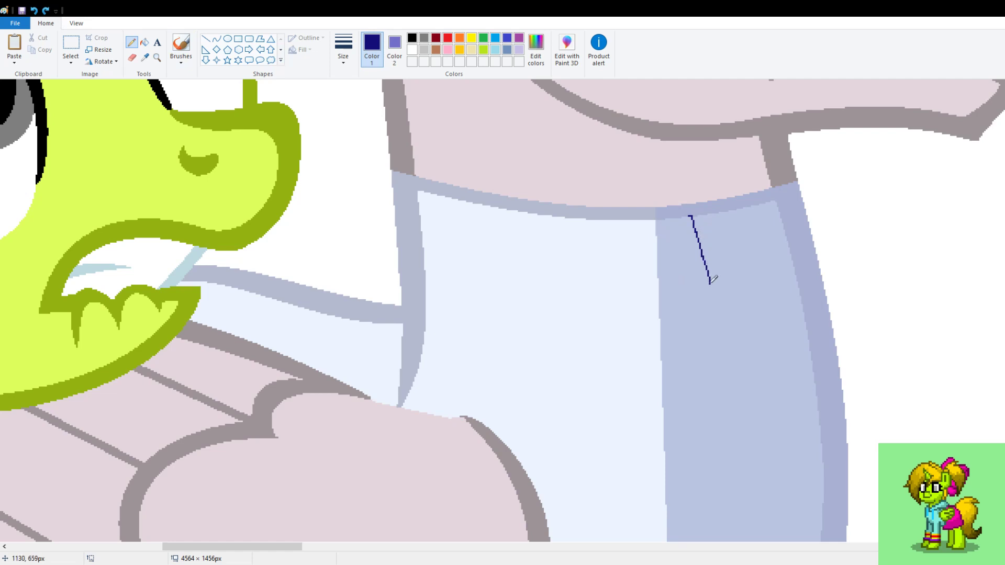
{"action": "left_click", "coordinate": [34, 11]}
Step: Sketch a tie with dark blue pencil lines over the shaded chest, with a small knot under the collar and a long pointed body
{"action": "mouse_move", "coordinate": [732, 210]}
{"action": "left_mouse_down"}
{"action": "mouse_move", "coordinate": [750, 258]}
{"action": "mouse_move", "coordinate": [810, 239]}
{"action": "left_mouse_up"}
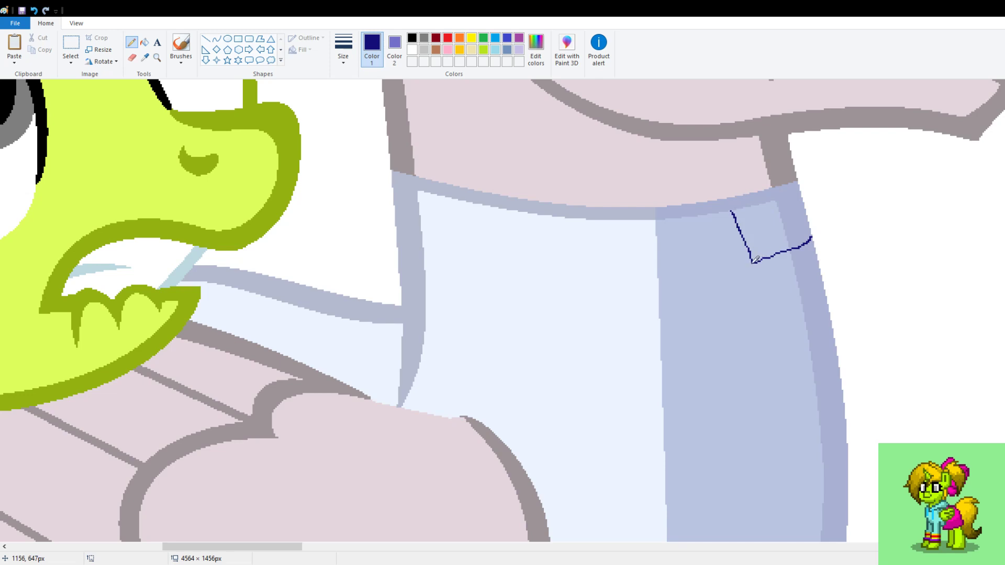
{"action": "left_click_drag", "start_coordinate": [753, 261], "coordinate": [766, 480]}
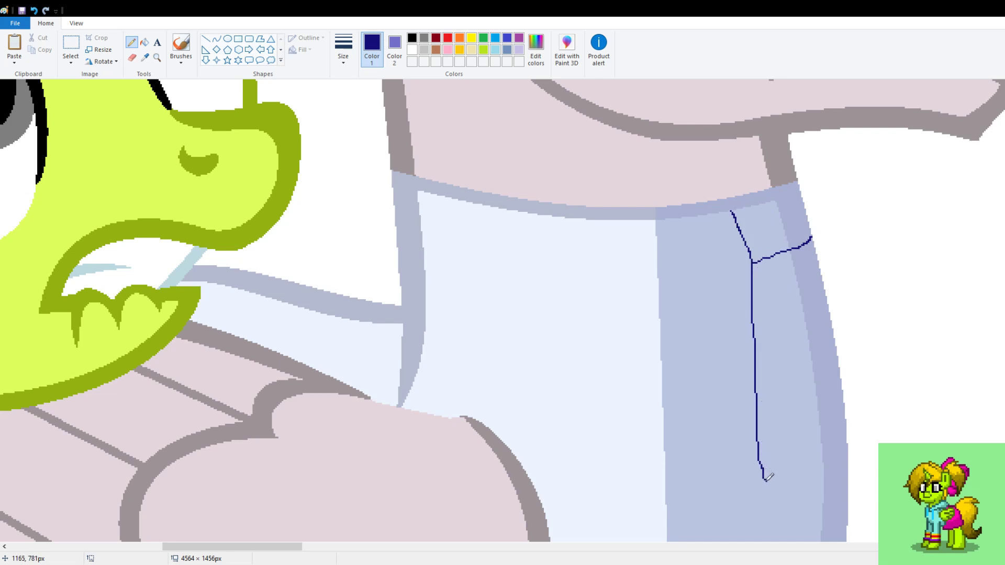
{"action": "left_click_drag", "start_coordinate": [765, 478], "coordinate": [823, 518]}
{"action": "left_click_drag", "start_coordinate": [730, 209], "coordinate": [728, 199]}
Step: Fill the shirt outline around the tie's knot with dark blue, and try the same fill on the outline beside the tie's body
{"action": "left_click", "coordinate": [144, 43]}
{"action": "left_click", "coordinate": [796, 213]}
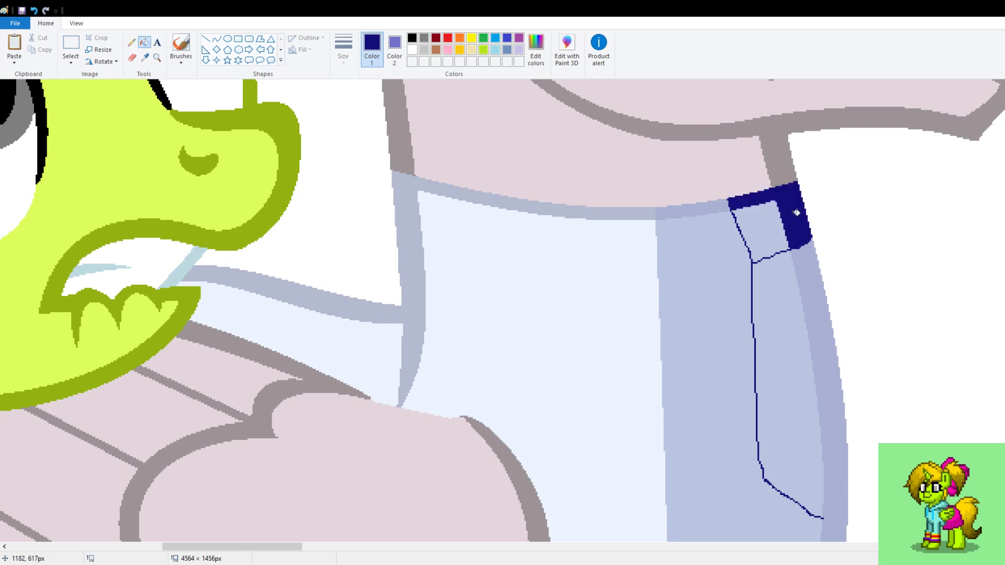
{"action": "left_click", "coordinate": [812, 258]}
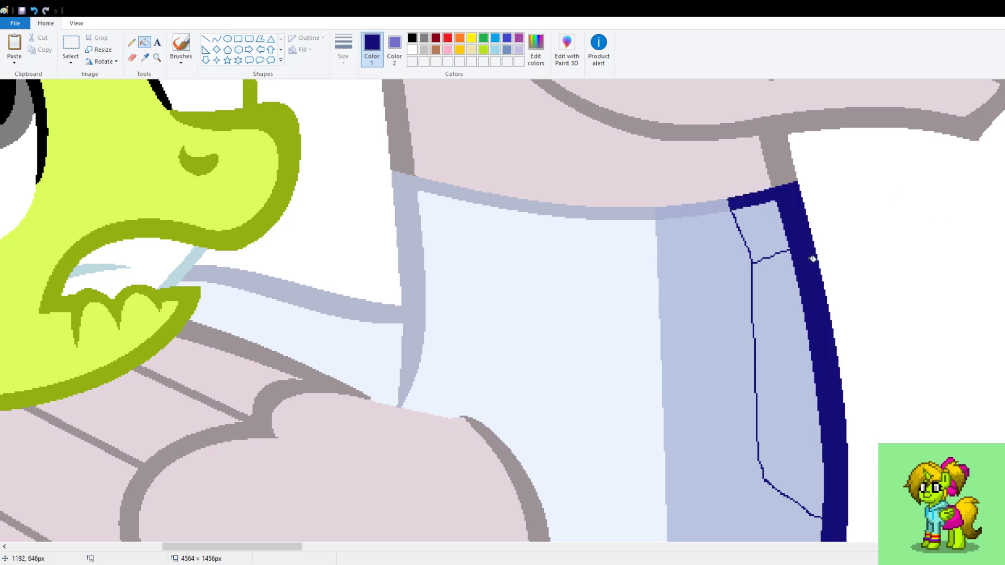
{"action": "scroll", "coordinate": [538, 152], "scroll_direction": "down", "scroll_amount": 4}
{"action": "left_click", "coordinate": [31, 9]}
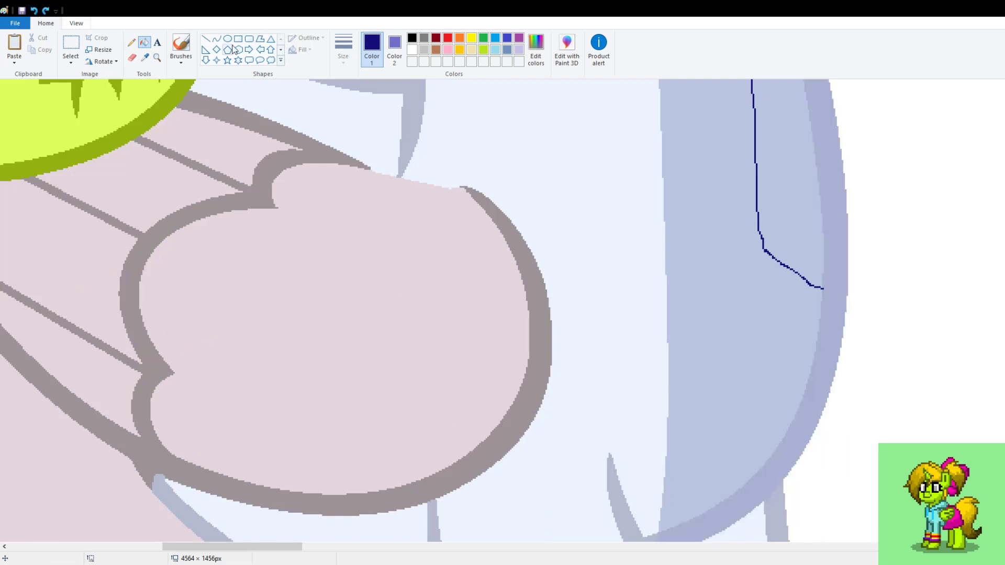
Step: Extend the tie's lower pencil line across the shirt outline, and fill the enclosed outline dark blue and the tie violet-blue
{"action": "left_click", "coordinate": [131, 42]}
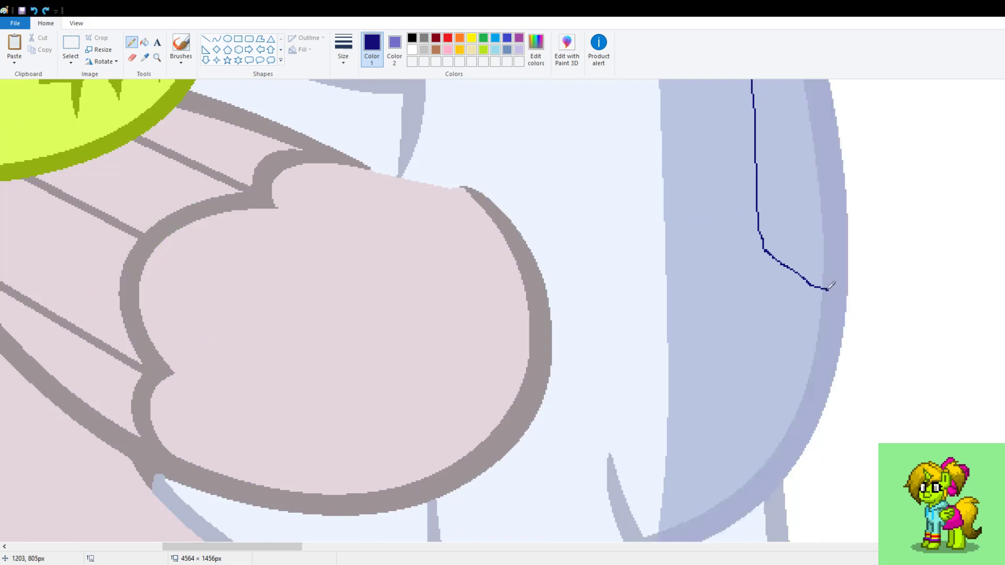
{"action": "left_click_drag", "start_coordinate": [827, 289], "coordinate": [839, 295]}
{"action": "left_click", "coordinate": [144, 41]}
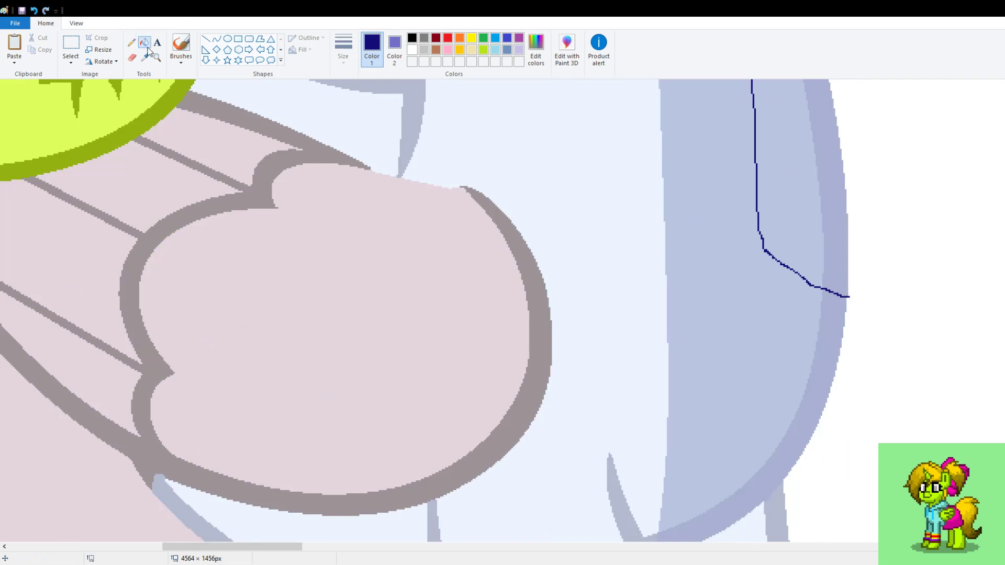
{"action": "left_click", "coordinate": [832, 243]}
{"action": "right_click", "coordinate": [810, 232]}
{"action": "scroll", "coordinate": [809, 232], "scroll_direction": "up", "scroll_amount": 4}
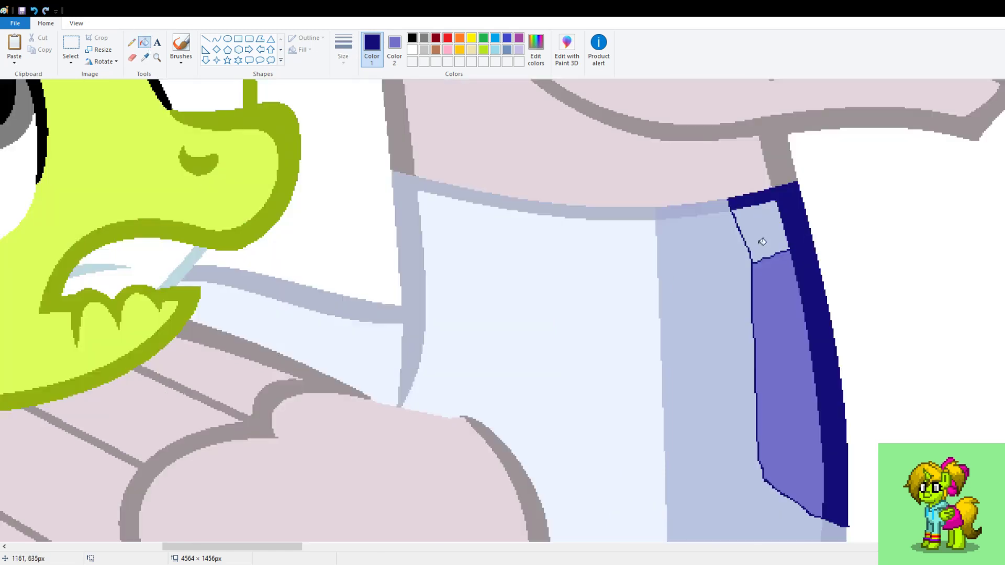
{"action": "right_click", "coordinate": [762, 241]}
Step: Thicken the knot's lower edge and its inner side edge with dark blue curves
{"action": "left_click", "coordinate": [216, 38]}
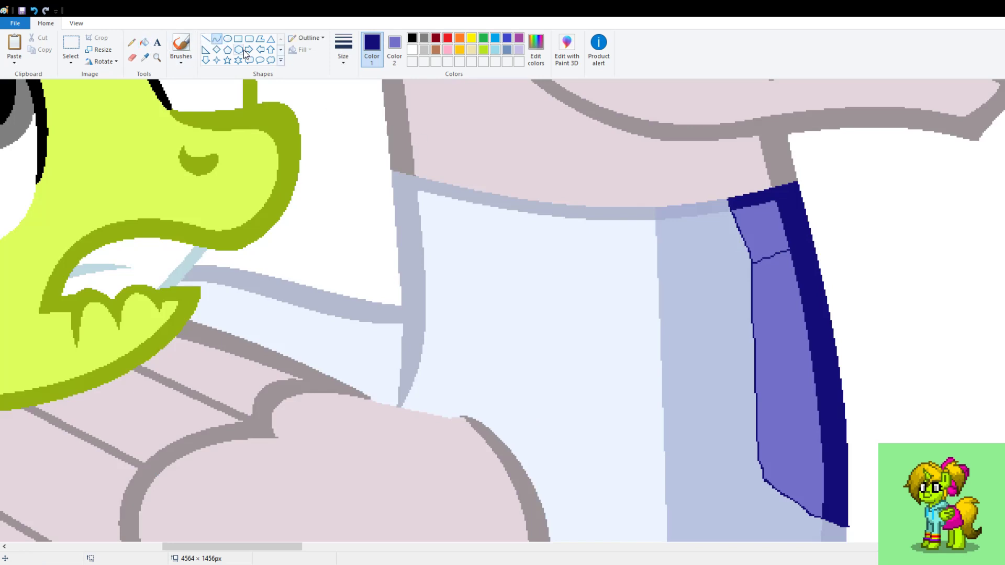
{"action": "left_click_drag", "start_coordinate": [793, 245], "coordinate": [749, 262]}
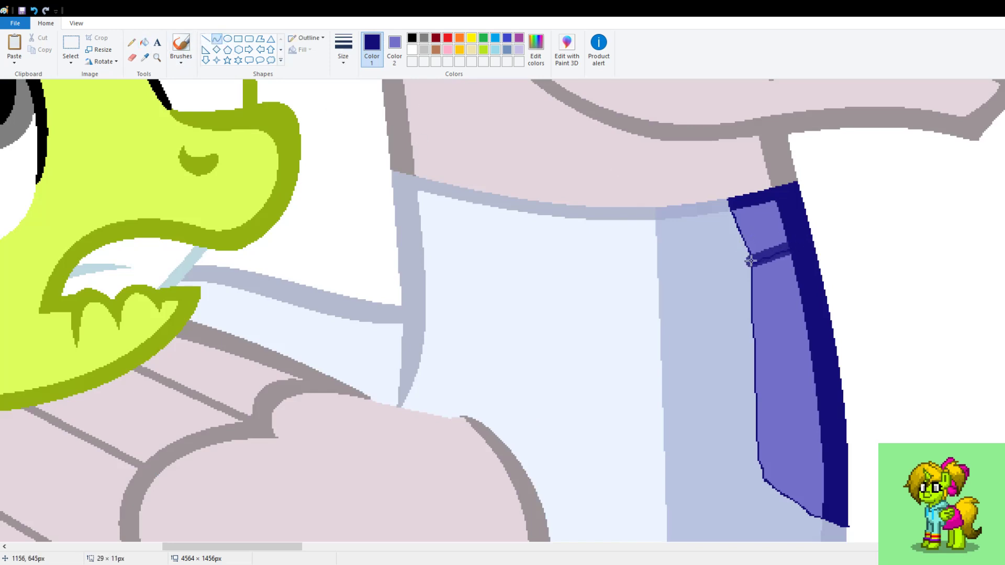
{"action": "left_click", "coordinate": [760, 259]}
{"action": "left_click", "coordinate": [760, 259]}
{"action": "left_click", "coordinate": [877, 321]}
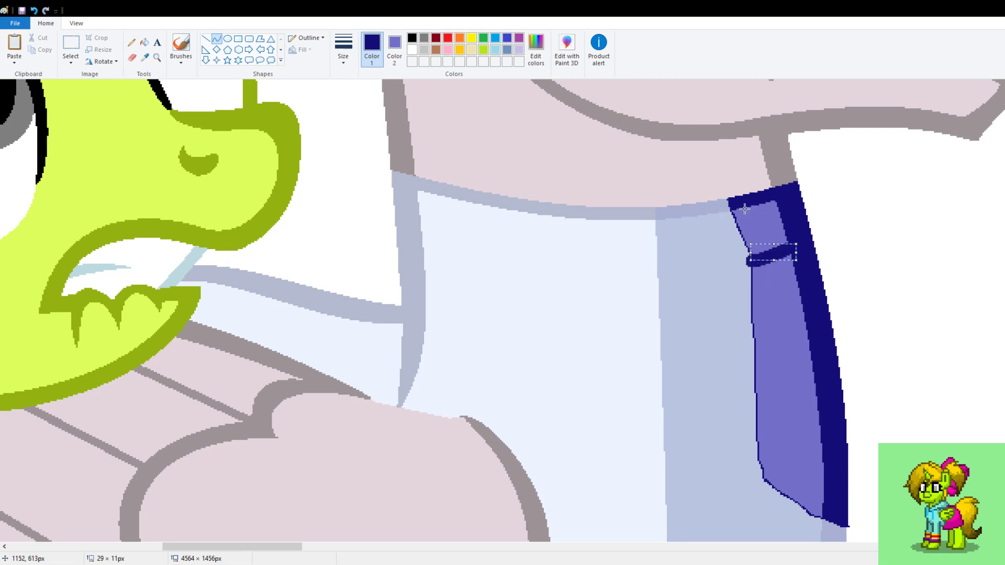
{"action": "left_click", "coordinate": [730, 218]}
{"action": "left_click_drag", "start_coordinate": [728, 203], "coordinate": [750, 259]}
{"action": "left_click_drag", "start_coordinate": [738, 236], "coordinate": [748, 202]}
{"action": "left_click", "coordinate": [742, 234]}
{"action": "left_click", "coordinate": [807, 200]}
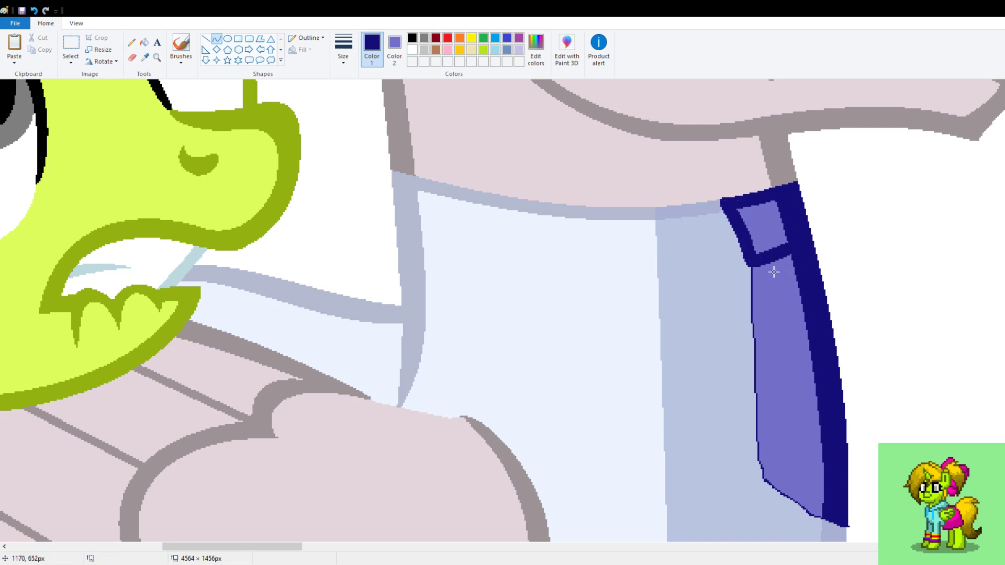
Step: Thicken the tie body's long inner edge and its slanted lower edge with dark blue curves
{"action": "scroll", "coordinate": [773, 272], "scroll_direction": "down", "scroll_amount": 3}
{"action": "left_click_drag", "start_coordinate": [748, 140], "coordinate": [763, 367]}
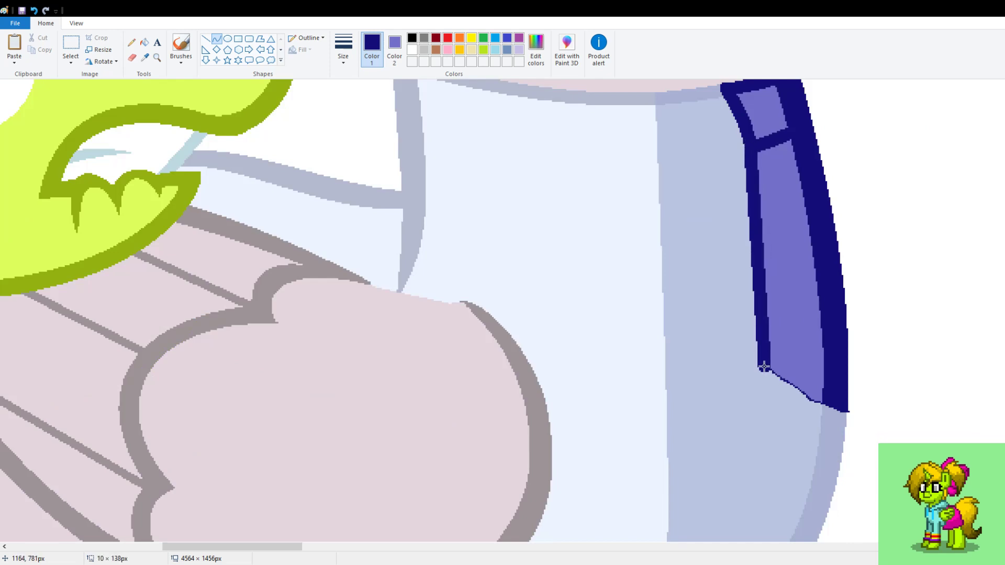
{"action": "left_click_drag", "start_coordinate": [763, 330], "coordinate": [756, 326]}
{"action": "left_click", "coordinate": [787, 303]}
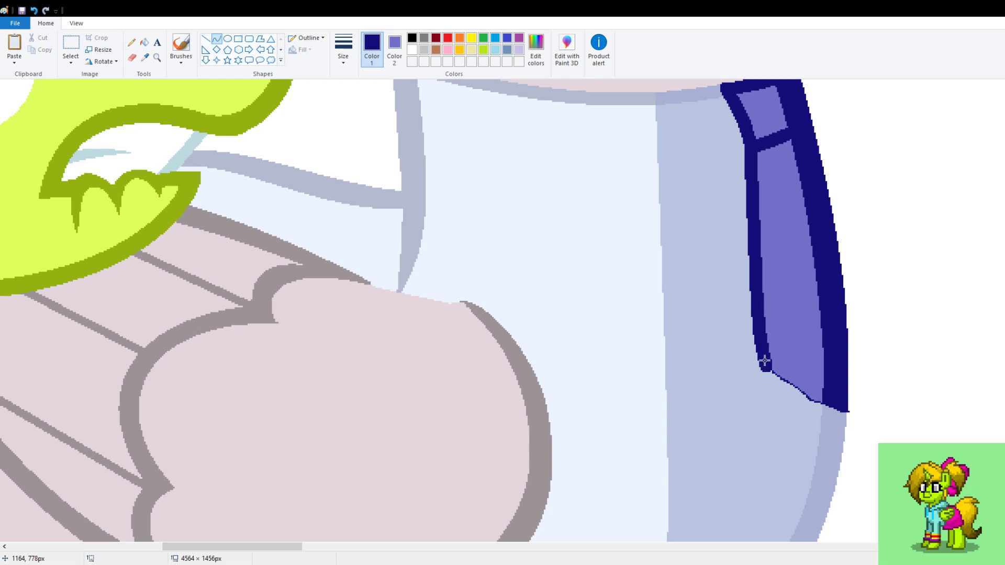
{"action": "left_click_drag", "start_coordinate": [764, 361], "coordinate": [846, 410]}
{"action": "left_click_drag", "start_coordinate": [817, 399], "coordinate": [814, 406]}
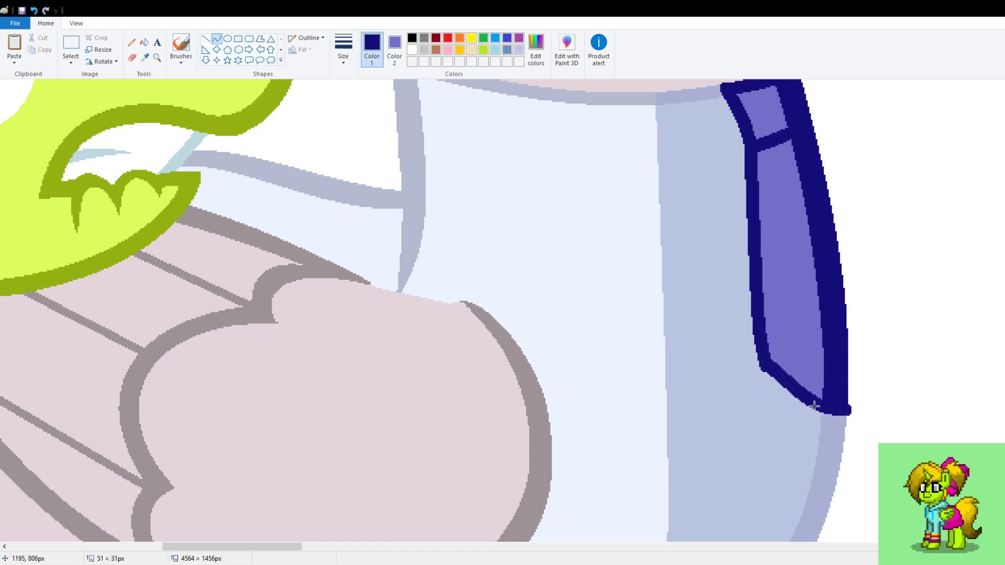
Step: Examine the pale pink pony with its tie and compare it with the same character in the diner picture
{"action": "scroll", "coordinate": [861, 350], "scroll_direction": "up", "scroll_amount": 4}
{"action": "scroll", "coordinate": [433, 300], "scroll_direction": "down", "scroll_amount": 4}
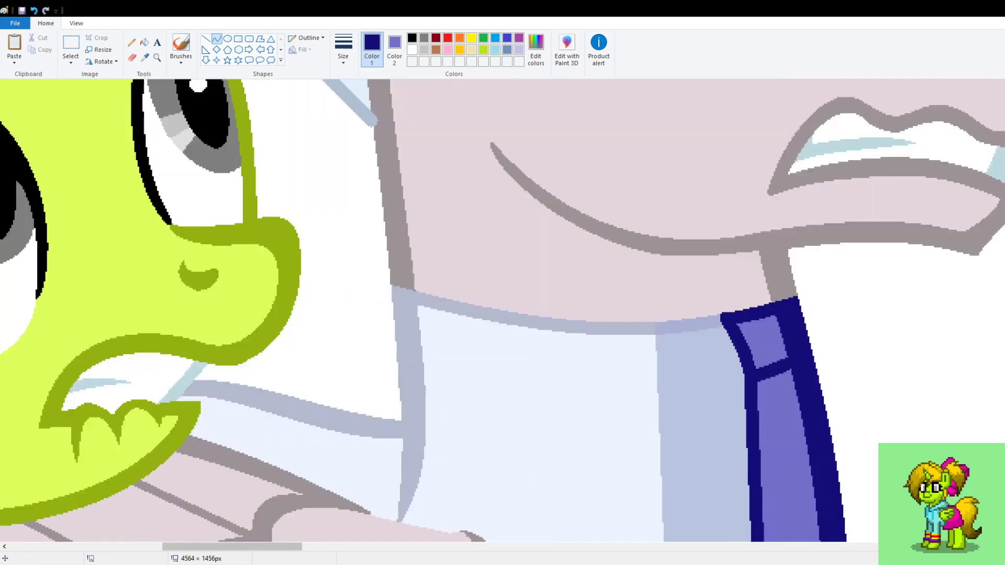
{"action": "scroll", "coordinate": [411, 293], "scroll_direction": "up", "scroll_amount": 6}
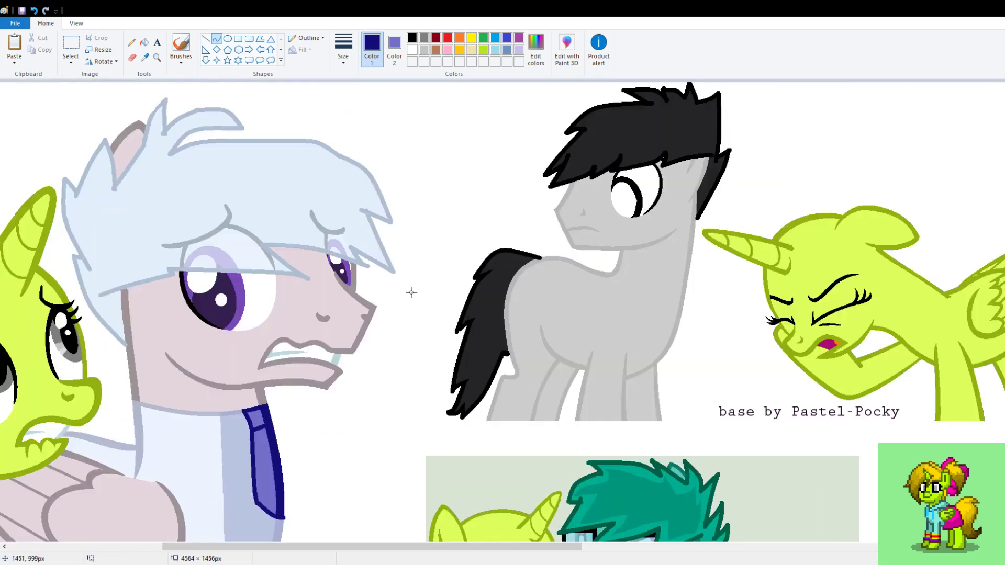
{"action": "scroll", "coordinate": [411, 292], "scroll_direction": "down", "scroll_amount": 6}
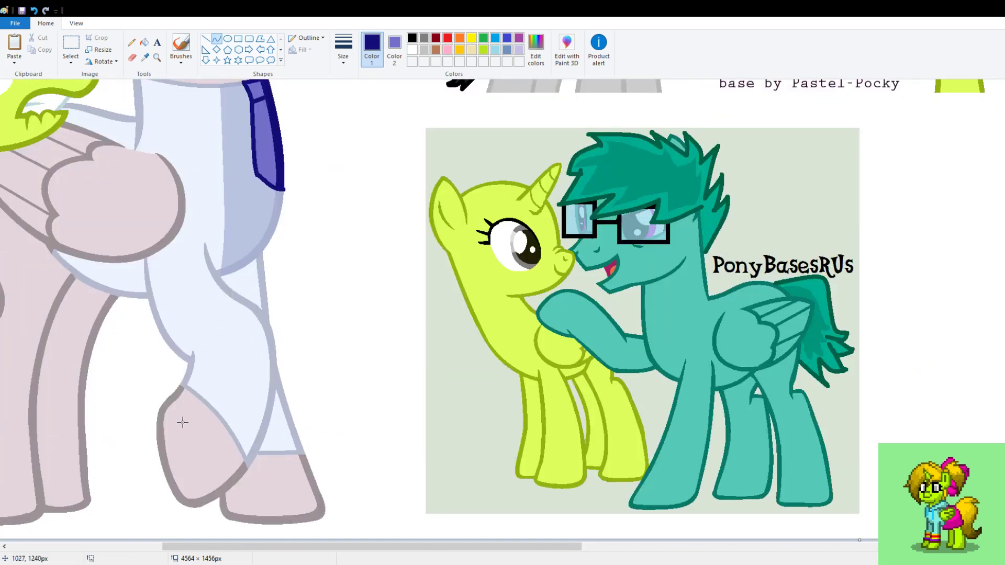
{"action": "scroll", "coordinate": [375, 363], "scroll_direction": "up", "scroll_amount": 6}
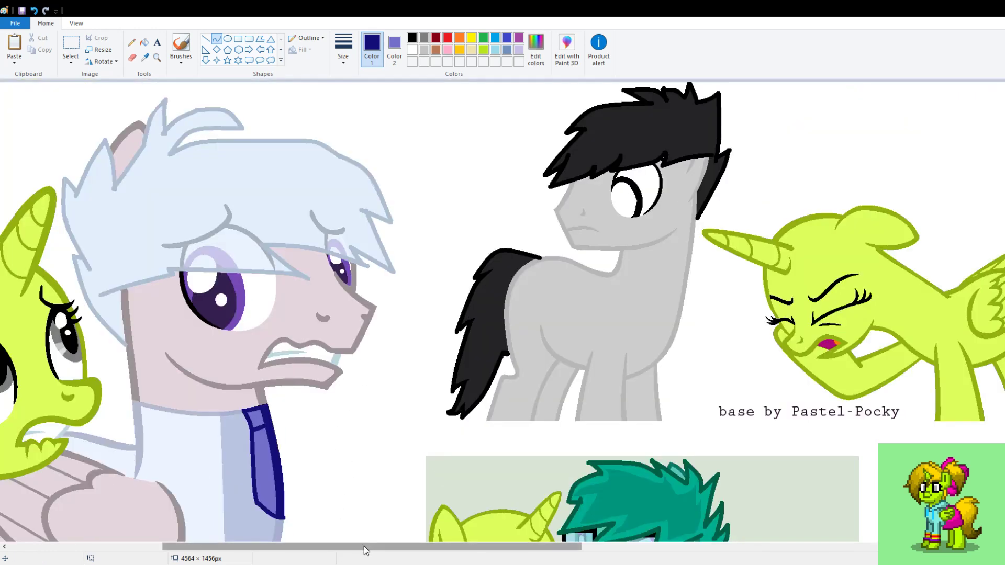
{"action": "left_click_drag", "start_coordinate": [365, 549], "coordinate": [800, 549]}
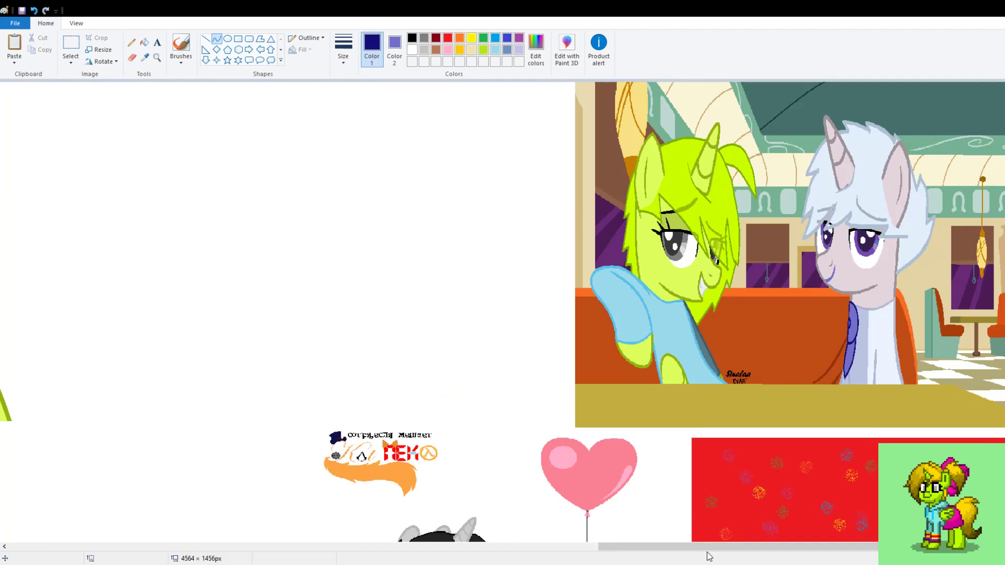
{"action": "left_click_drag", "start_coordinate": [709, 548], "coordinate": [230, 547]}
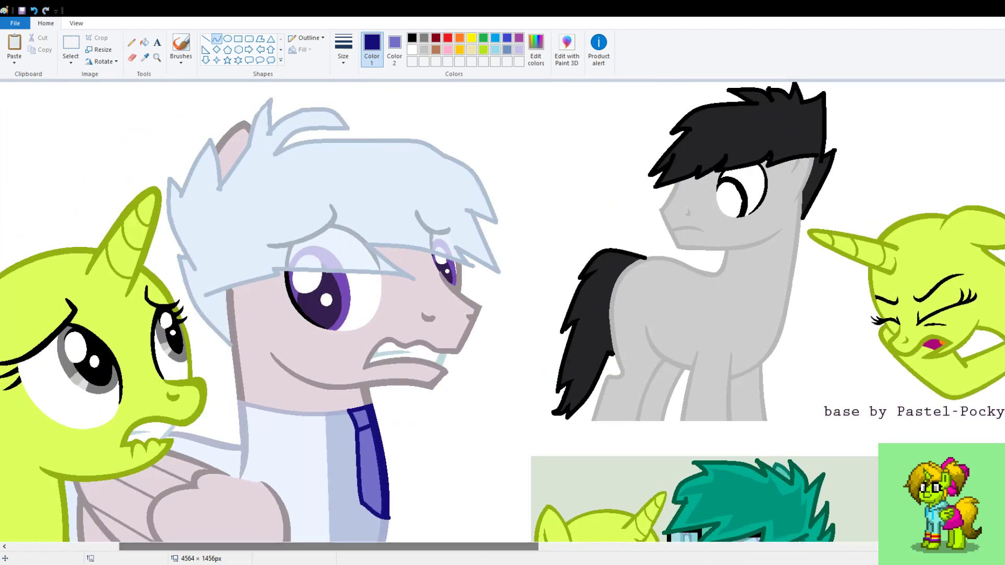
Step: Separate the pale pink pony's lips from the muzzle and jaw outlines with short violet-blue pencil lines, and fill the lips violet-blue
{"action": "scroll", "coordinate": [267, 533], "scroll_direction": "up", "scroll_amount": 1}
{"action": "scroll", "coordinate": [267, 534], "scroll_direction": "down", "scroll_amount": 3}
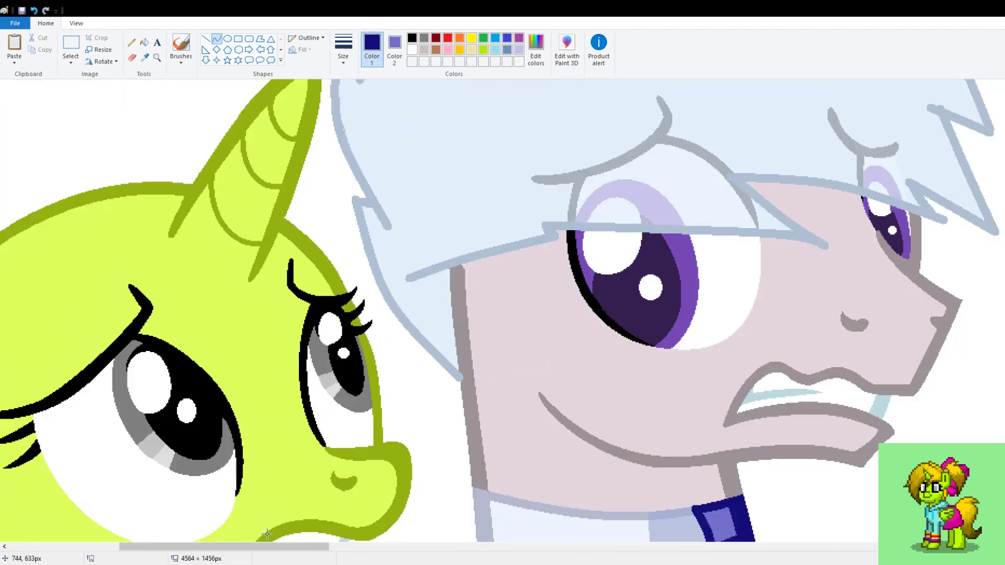
{"action": "left_click_drag", "start_coordinate": [274, 548], "coordinate": [298, 547]}
{"action": "key", "text": "ctrl+Page_Up"}
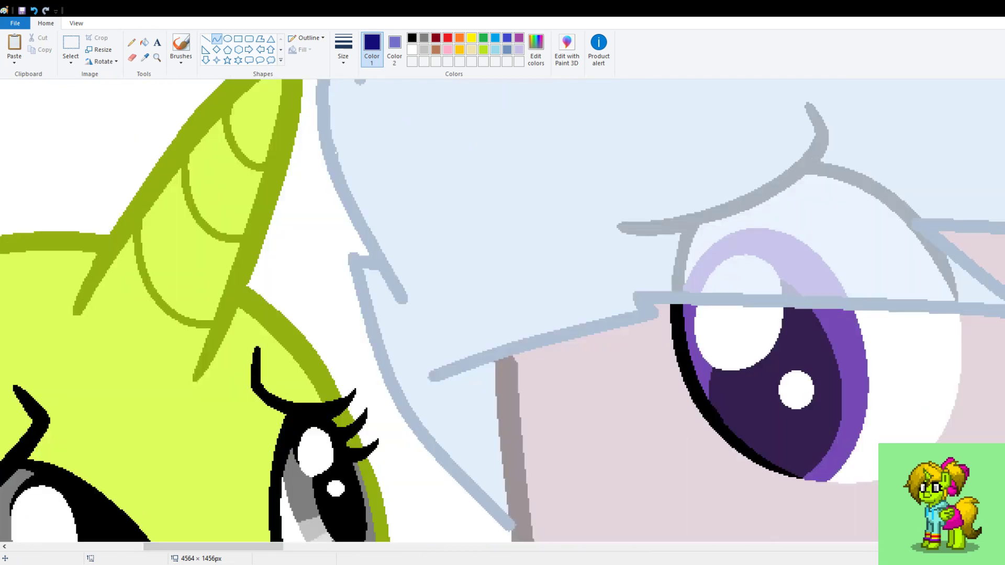
{"action": "key", "text": "ctrl+Page_Up"}
{"action": "scroll", "coordinate": [796, 553], "scroll_direction": "down", "scroll_amount": 3}
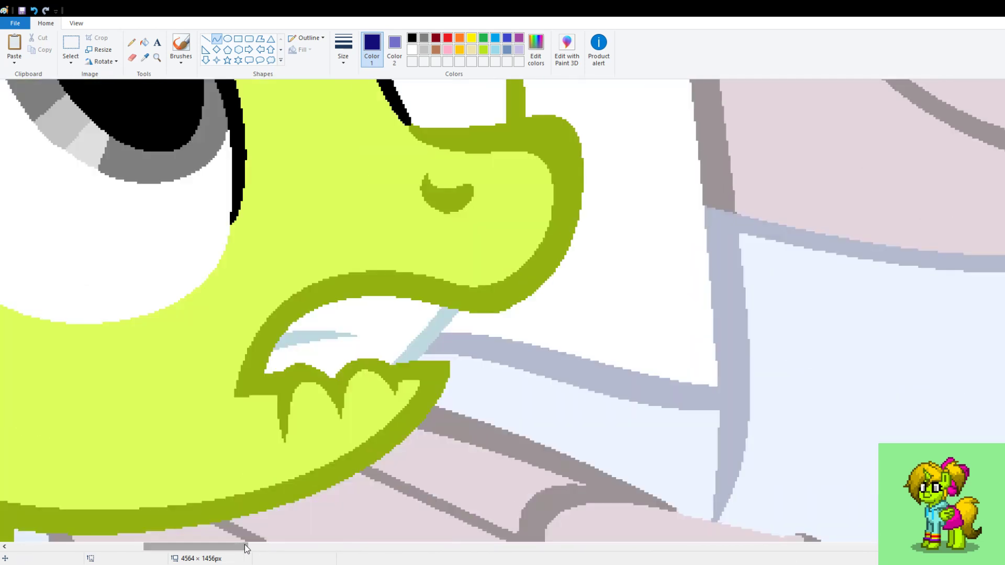
{"action": "left_click_drag", "start_coordinate": [246, 548], "coordinate": [354, 556]}
{"action": "left_click", "coordinate": [131, 43]}
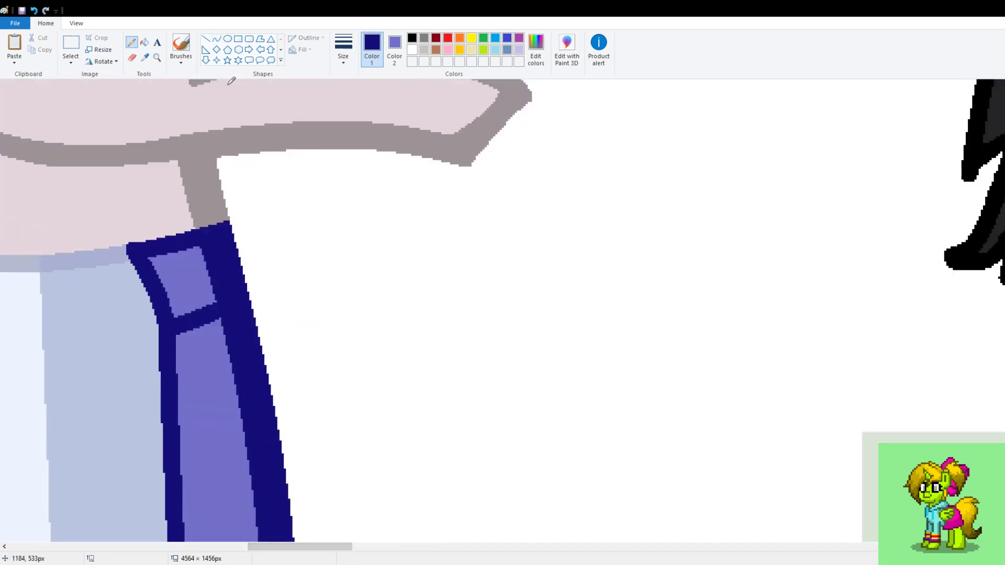
{"action": "scroll", "coordinate": [546, 225], "scroll_direction": "up", "scroll_amount": 2}
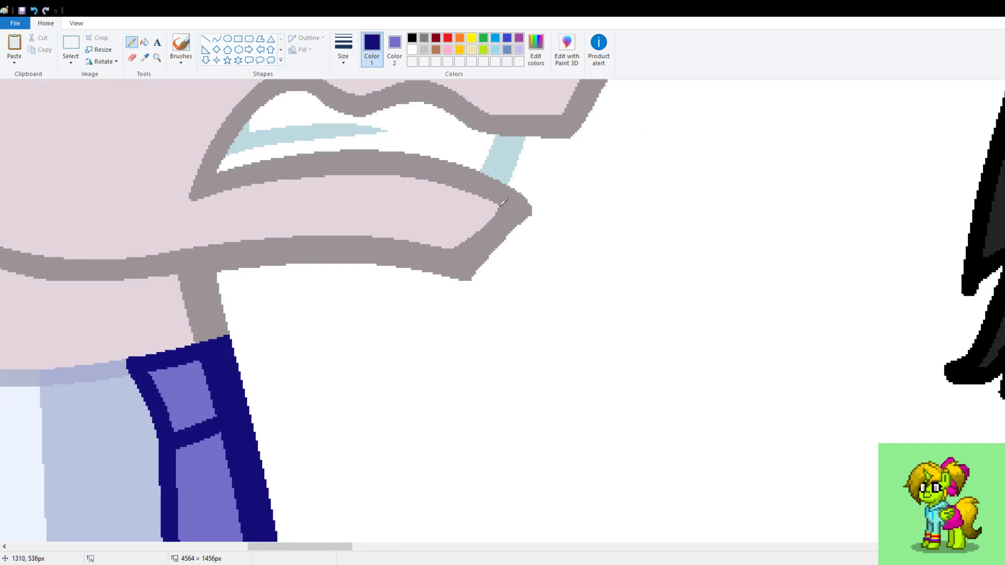
{"action": "left_click_drag", "start_coordinate": [512, 209], "coordinate": [528, 212]}
{"action": "scroll", "coordinate": [542, 190], "scroll_direction": "up", "scroll_amount": 2}
{"action": "left_click_drag", "start_coordinate": [563, 227], "coordinate": [571, 228]}
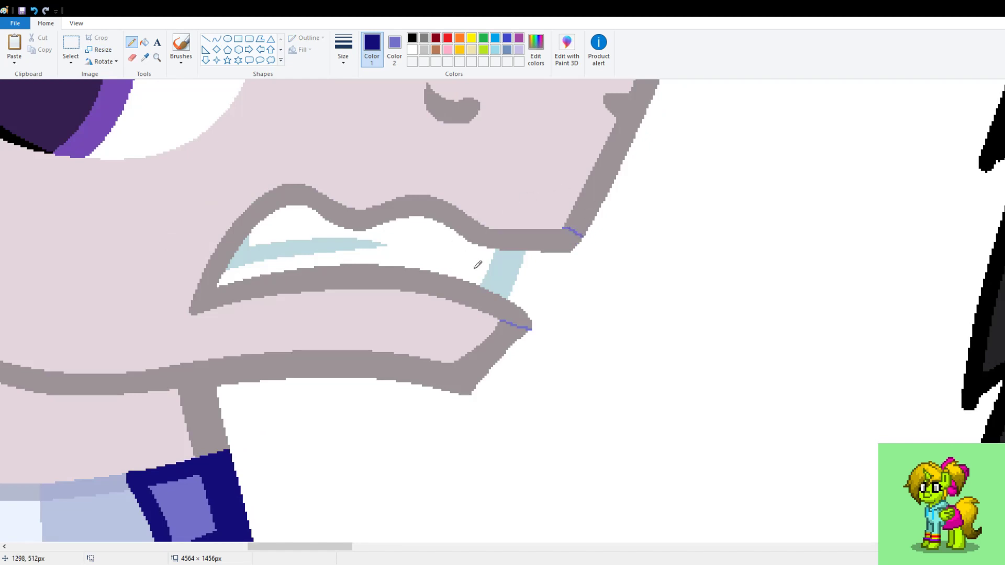
{"action": "left_click", "coordinate": [144, 42]}
{"action": "left_click", "coordinate": [463, 211]}
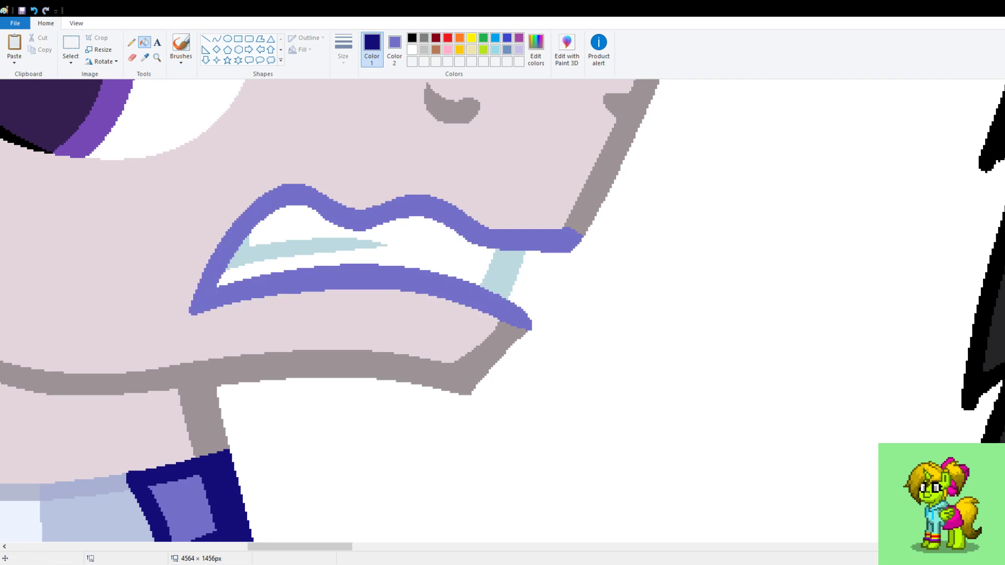
Step: Examine the pale pink pony as a whole and the reference pictures of the grey, lime and teal ponies
{"action": "key", "text": "ctrl+Page_Down"}
{"action": "key", "text": "ctrl+Page_Down"}
{"action": "key", "text": "ctrl+Page_Down"}
{"action": "key", "text": "ctrl+Page_Down"}
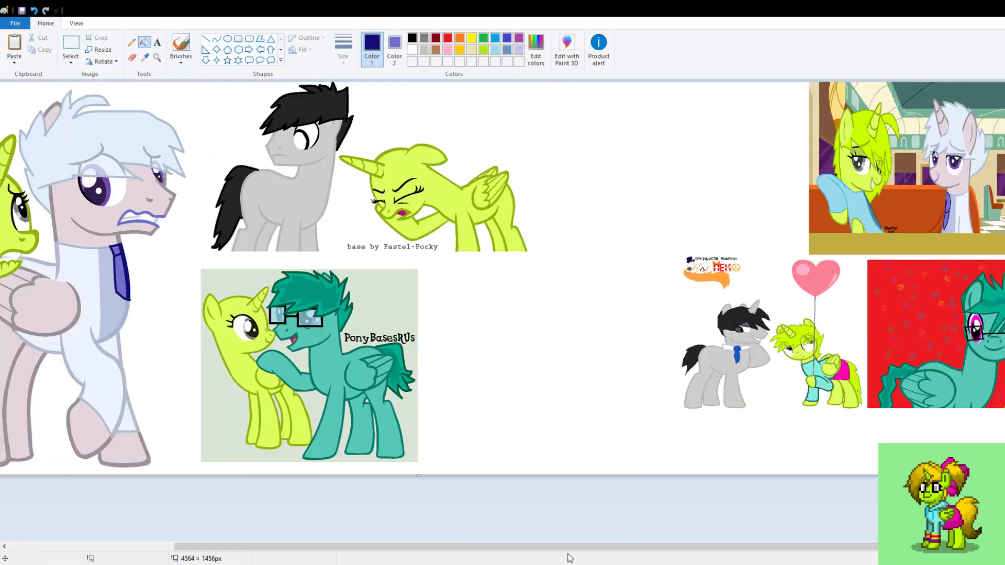
{"action": "left_click_drag", "start_coordinate": [568, 547], "coordinate": [428, 556]}
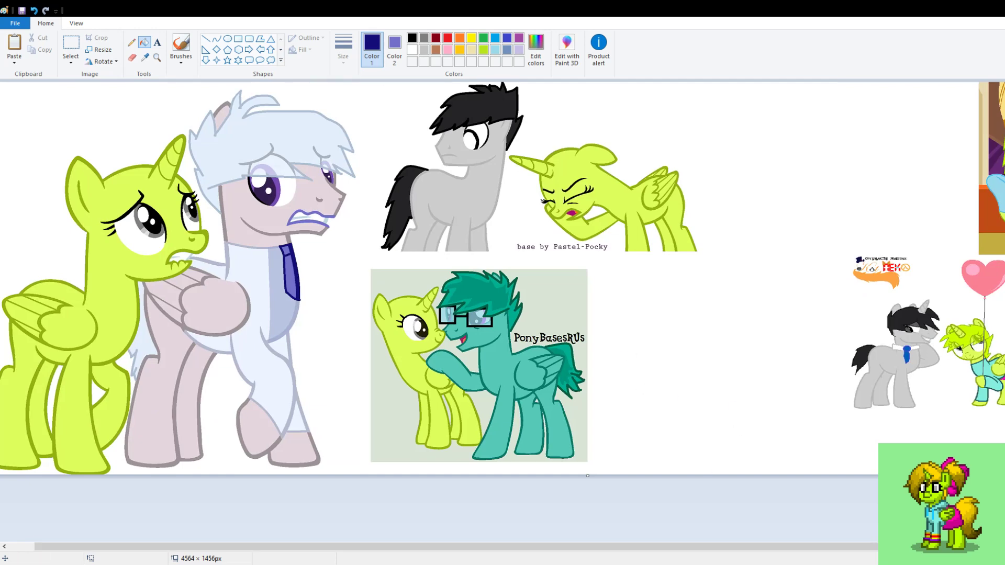
{"action": "key", "text": "ctrl+Page_Up"}
{"action": "left_click_drag", "start_coordinate": [448, 549], "coordinate": [997, 549]}
{"action": "scroll", "coordinate": [896, 272], "scroll_direction": "down", "scroll_amount": 4}
{"action": "scroll", "coordinate": [896, 273], "scroll_direction": "down", "scroll_amount": 2}
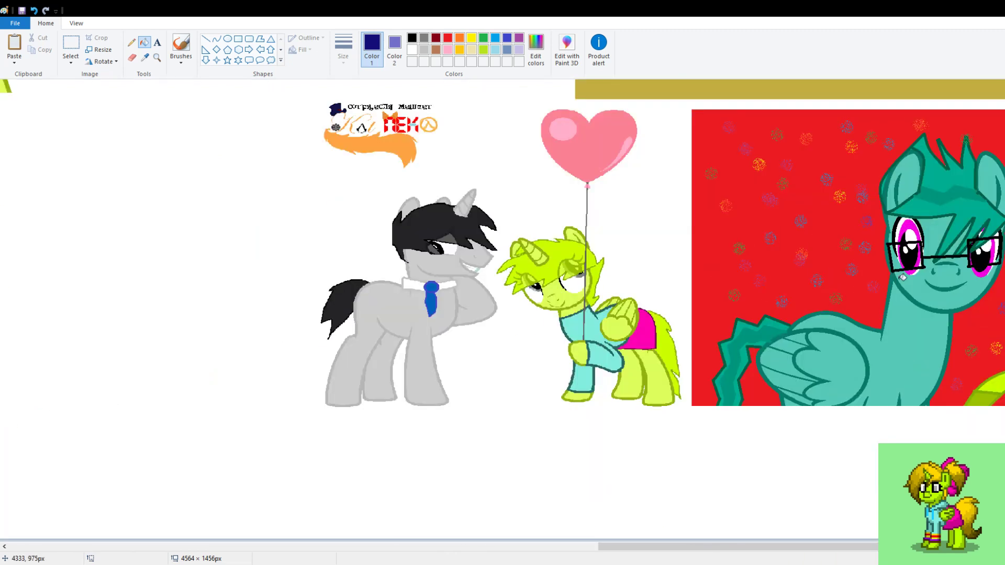
Step: Set dark red as the primary colour and red as the secondary, and take the Pencil to the teal pony's neck
{"action": "left_click_drag", "start_coordinate": [647, 554], "coordinate": [368, 518]}
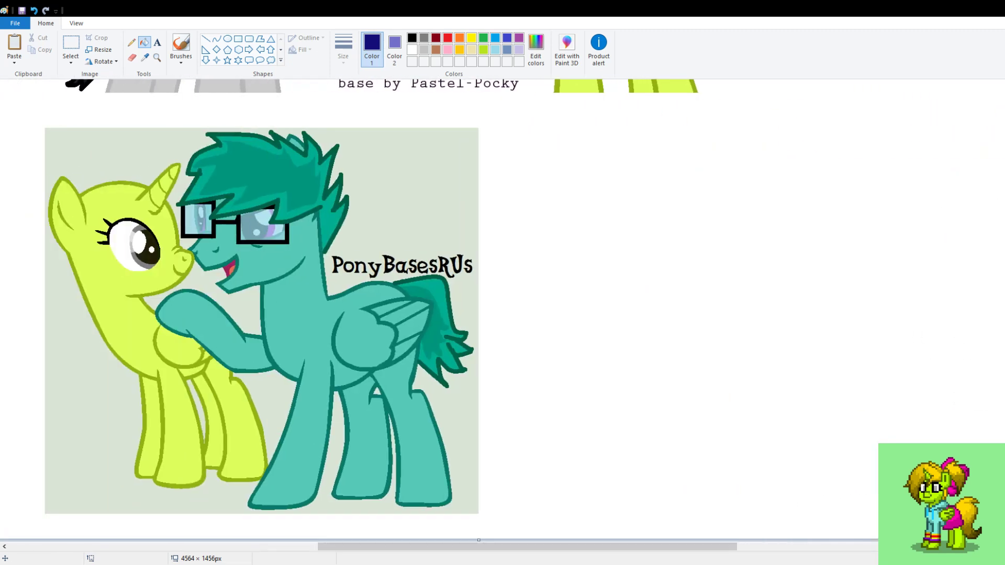
{"action": "key", "text": "ctrl+Page_Up"}
{"action": "scroll", "coordinate": [561, 69], "scroll_direction": "down", "scroll_amount": 1}
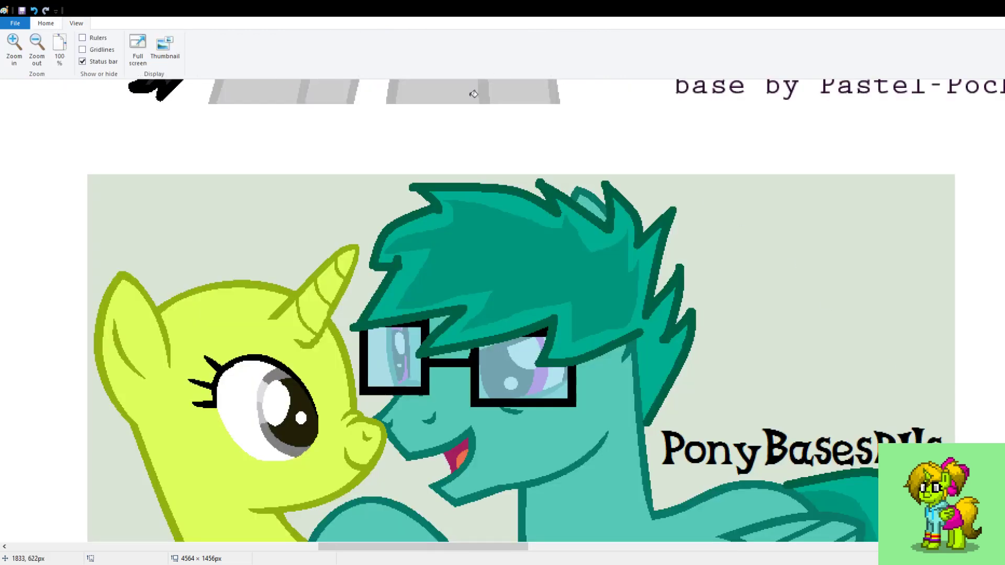
{"action": "scroll", "coordinate": [473, 94], "scroll_direction": "up", "scroll_amount": 4}
{"action": "scroll", "coordinate": [469, 39], "scroll_direction": "up", "scroll_amount": 1}
{"action": "scroll", "coordinate": [589, 274], "scroll_direction": "down", "scroll_amount": 6}
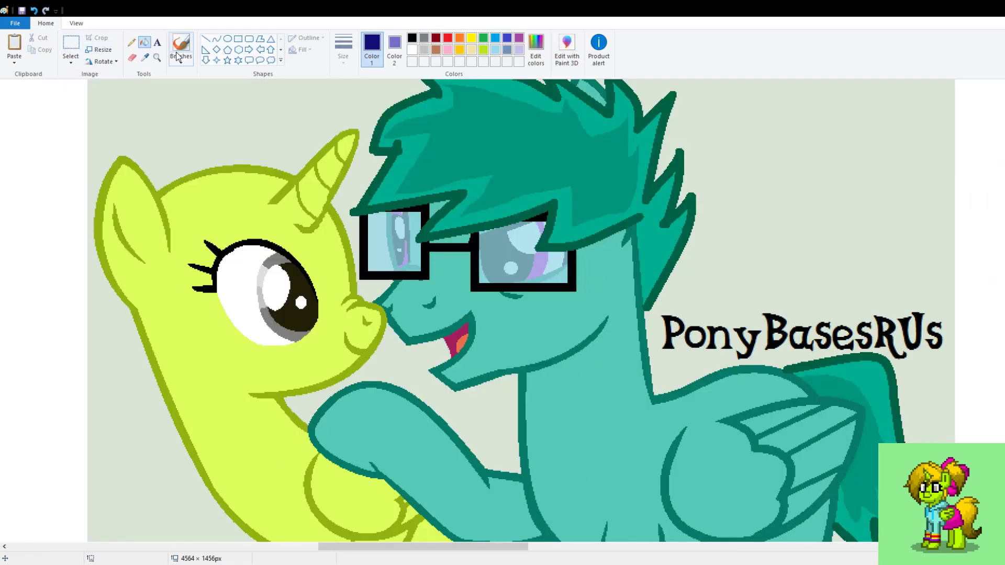
{"action": "left_click", "coordinate": [436, 37]}
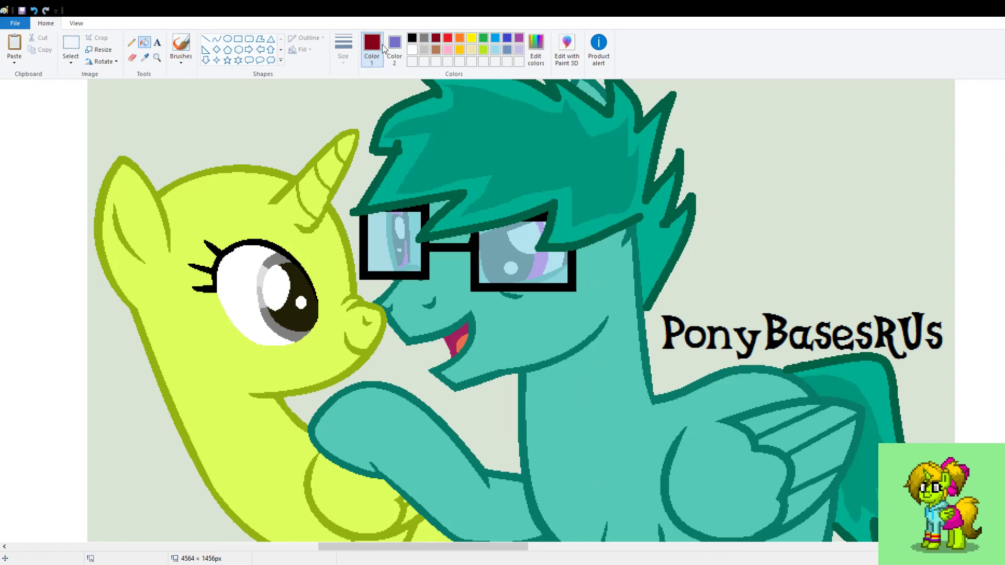
{"action": "left_click", "coordinate": [398, 49]}
{"action": "left_click", "coordinate": [447, 38]}
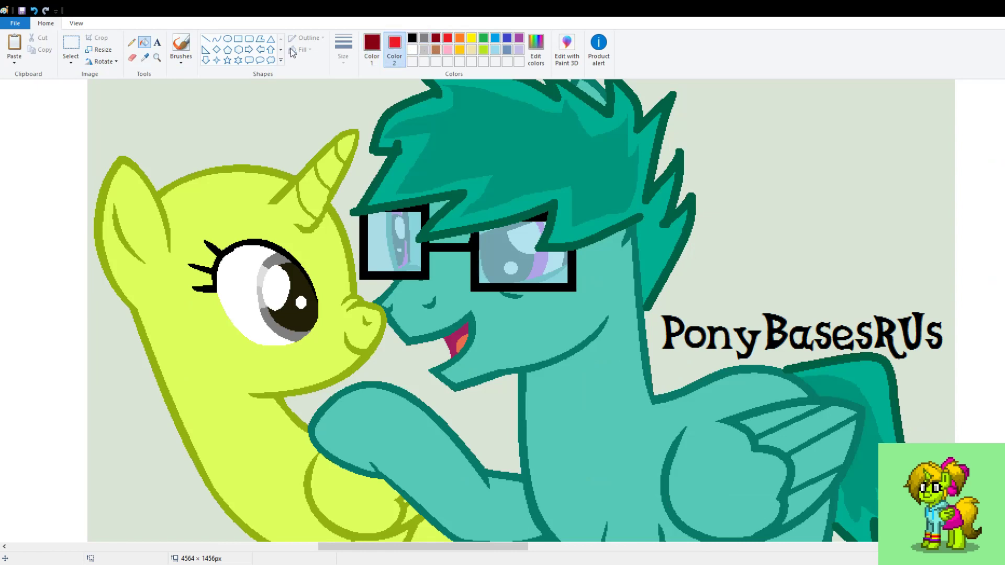
{"action": "left_click", "coordinate": [131, 42]}
{"action": "scroll", "coordinate": [395, 294], "scroll_direction": "down", "scroll_amount": 4}
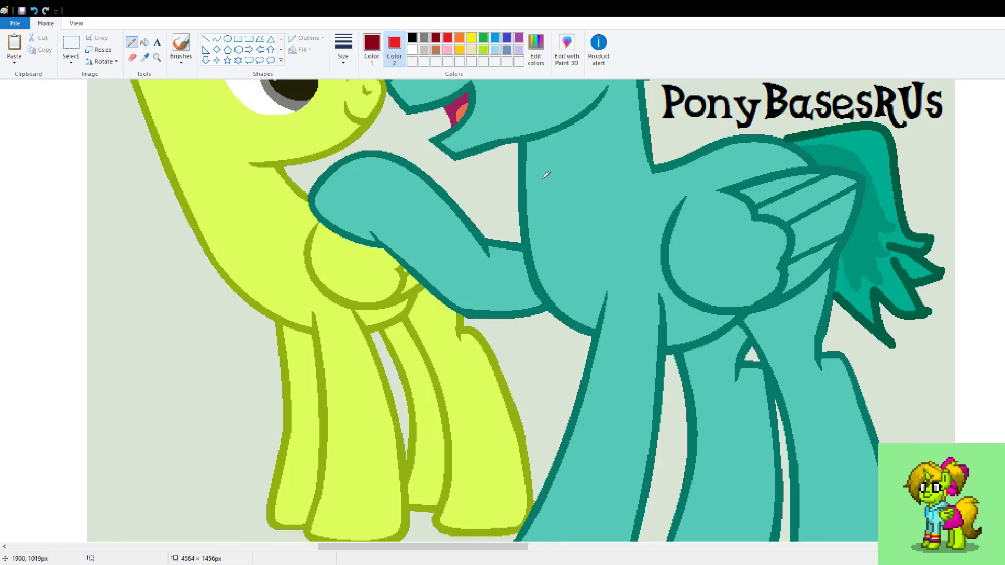
{"action": "mouse_move", "coordinate": [543, 178]}
{"action": "left_mouse_down"}
{"action": "mouse_move", "coordinate": [508, 162]}
{"action": "mouse_move", "coordinate": [497, 210]}
{"action": "mouse_move", "coordinate": [549, 167]}
{"action": "mouse_move", "coordinate": [561, 165]}
{"action": "mouse_move", "coordinate": [569, 188]}
{"action": "mouse_move", "coordinate": [552, 195]}
{"action": "mouse_move", "coordinate": [543, 175]}
{"action": "mouse_move", "coordinate": [598, 148]}
{"action": "mouse_move", "coordinate": [601, 189]}
{"action": "mouse_move", "coordinate": [576, 183]}
{"action": "left_mouse_up"}
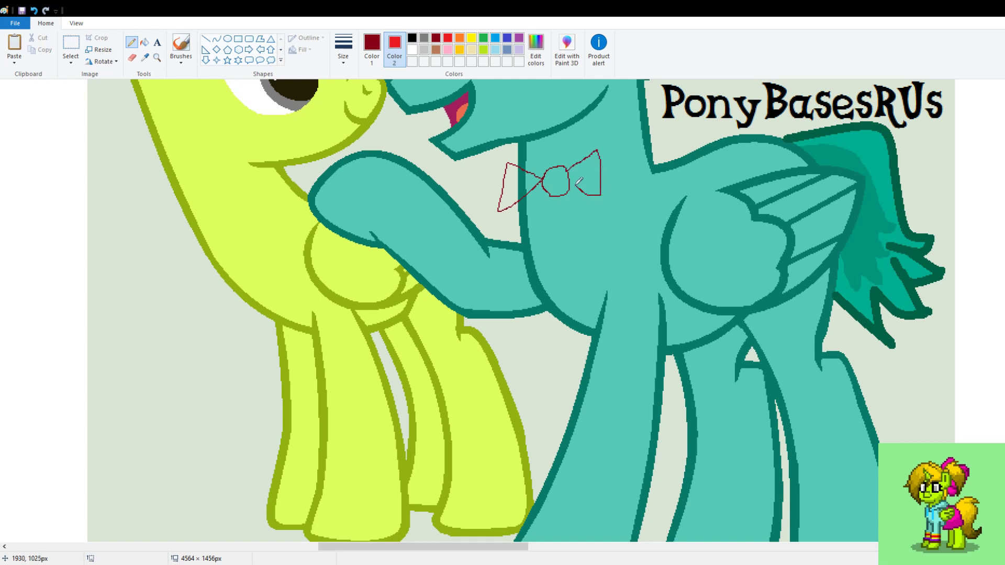
{"action": "left_click", "coordinate": [35, 10]}
{"action": "left_click", "coordinate": [34, 10]}
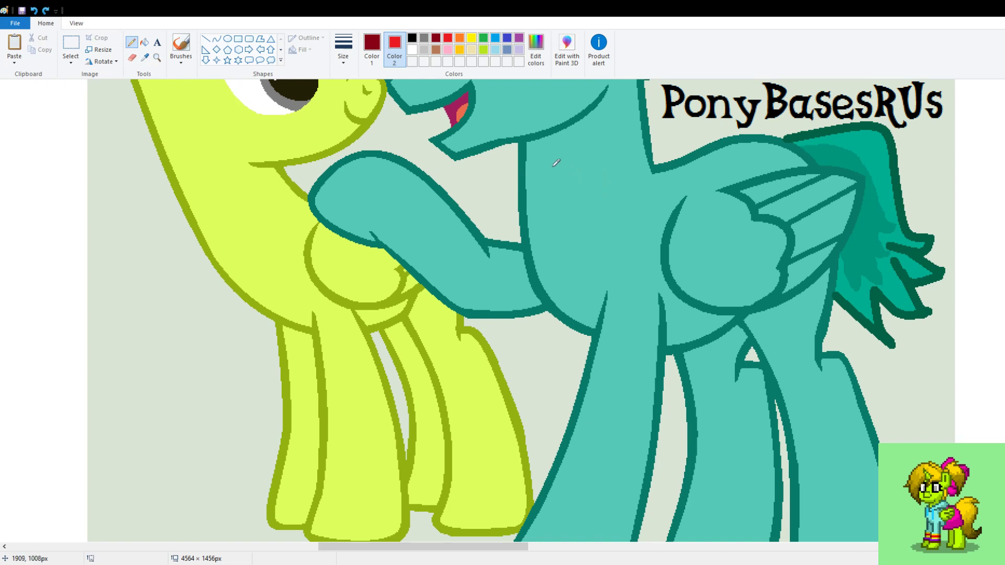
Step: Sketch a bow tie on the teal pony's neck in thin dark red pencil, with a round knot and two flared wings
{"action": "mouse_move", "coordinate": [580, 148]}
{"action": "left_mouse_down"}
{"action": "mouse_move", "coordinate": [552, 149]}
{"action": "mouse_move", "coordinate": [544, 173]}
{"action": "mouse_move", "coordinate": [557, 192]}
{"action": "mouse_move", "coordinate": [589, 194]}
{"action": "mouse_move", "coordinate": [596, 171]}
{"action": "mouse_move", "coordinate": [583, 148]}
{"action": "mouse_move", "coordinate": [544, 155]}
{"action": "mouse_move", "coordinate": [505, 142]}
{"action": "mouse_move", "coordinate": [505, 196]}
{"action": "mouse_move", "coordinate": [547, 180]}
{"action": "left_mouse_up"}
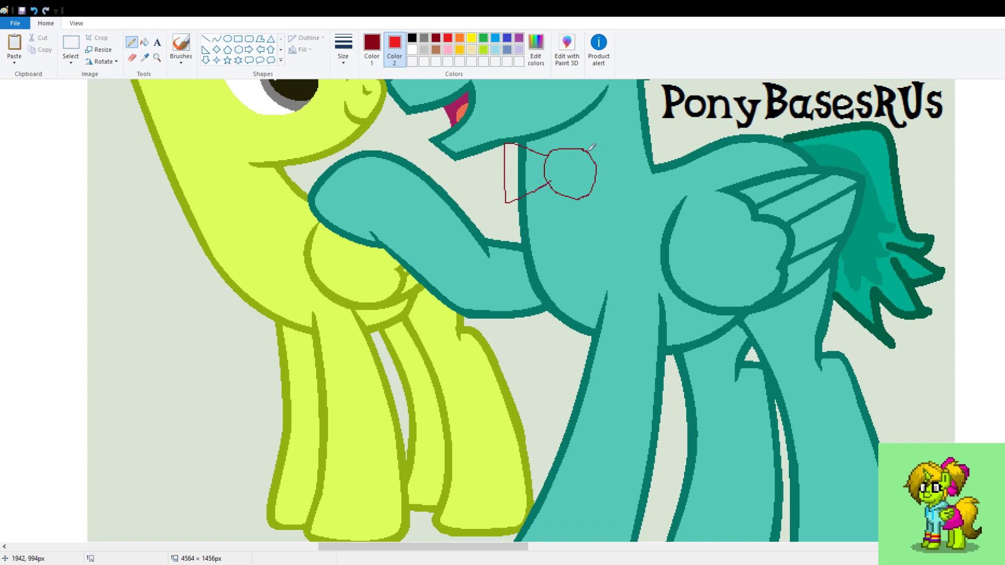
{"action": "mouse_move", "coordinate": [584, 150]}
{"action": "left_mouse_down"}
{"action": "mouse_move", "coordinate": [614, 135]}
{"action": "mouse_move", "coordinate": [633, 164]}
{"action": "mouse_move", "coordinate": [634, 205]}
{"action": "mouse_move", "coordinate": [601, 182]}
{"action": "left_mouse_up"}
Step: Trace the three outer edges of each bow tie wing with thick straight dark red lines over the pencil sketch
{"action": "left_click", "coordinate": [205, 38]}
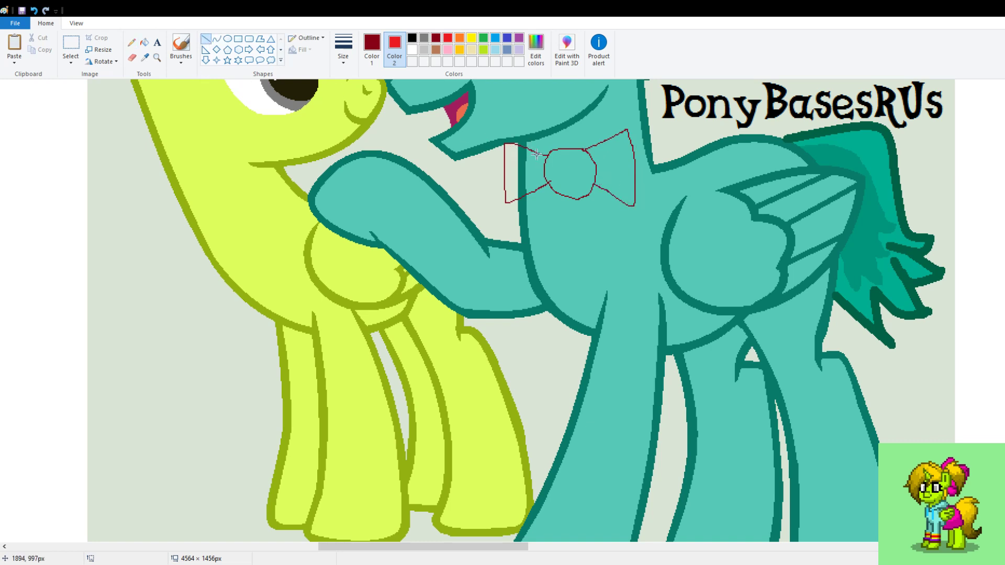
{"action": "left_click_drag", "start_coordinate": [544, 154], "coordinate": [503, 142]}
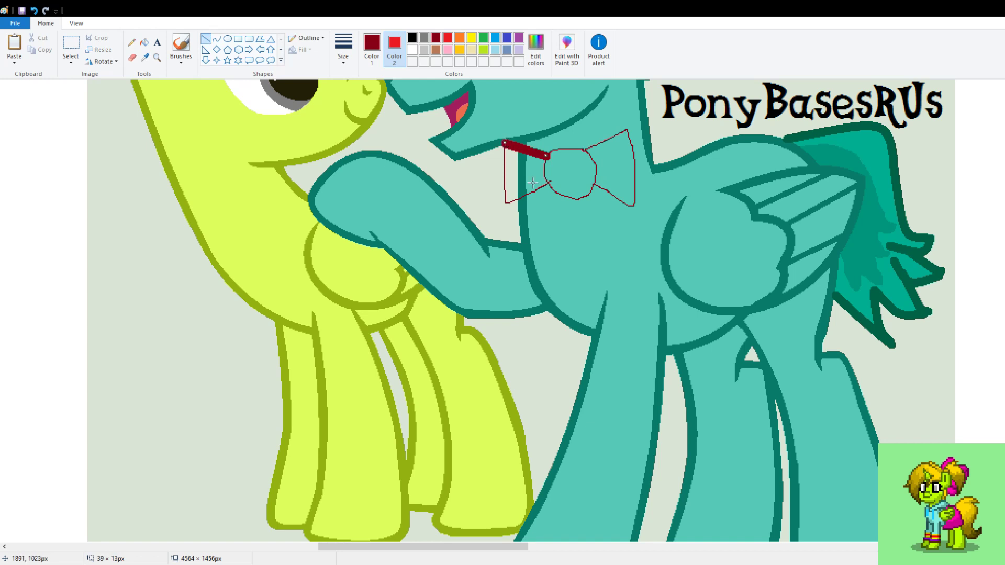
{"action": "left_click_drag", "start_coordinate": [548, 183], "coordinate": [505, 204]}
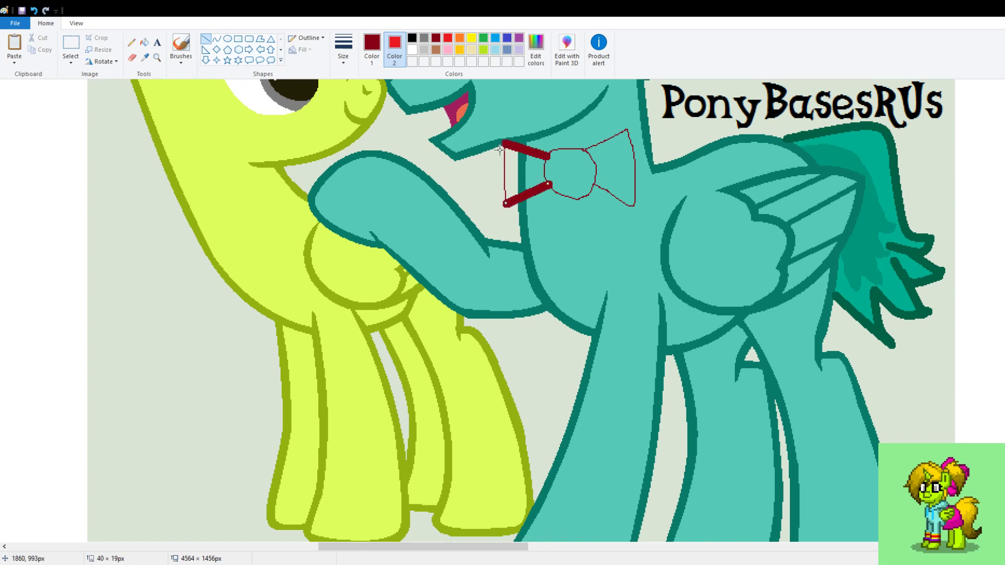
{"action": "left_click_drag", "start_coordinate": [503, 143], "coordinate": [503, 203]}
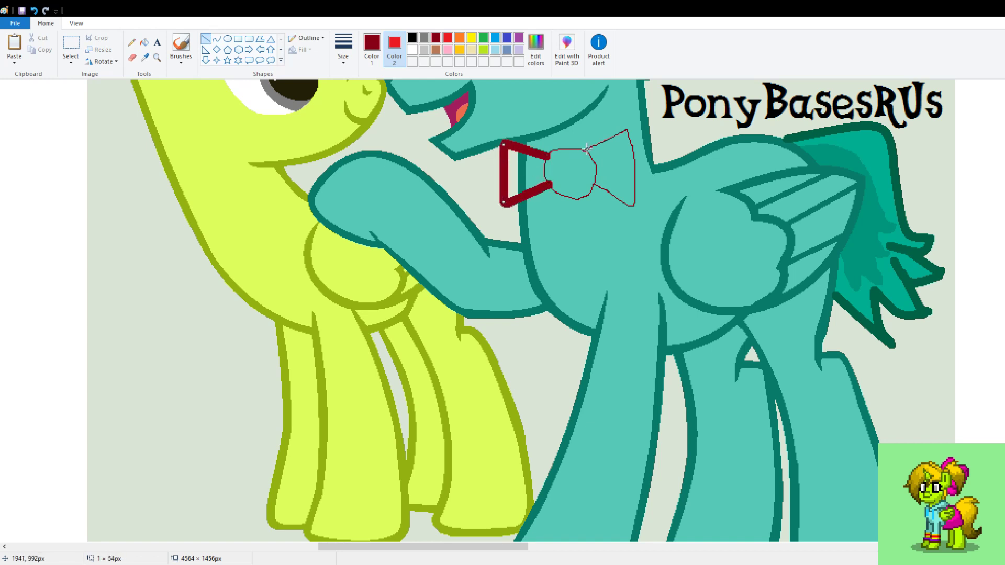
{"action": "left_click_drag", "start_coordinate": [585, 150], "coordinate": [630, 132]}
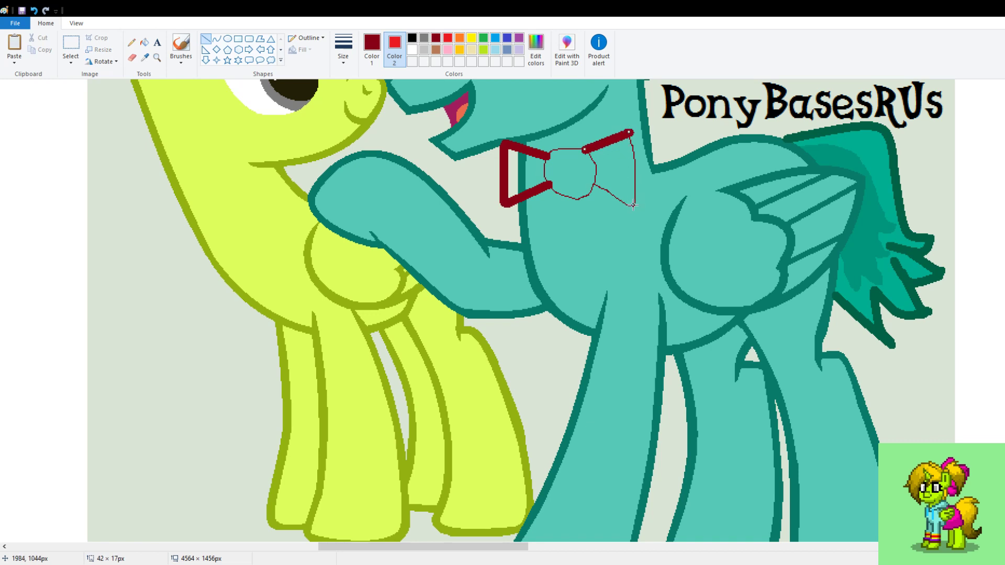
{"action": "left_click_drag", "start_coordinate": [633, 205], "coordinate": [630, 133]}
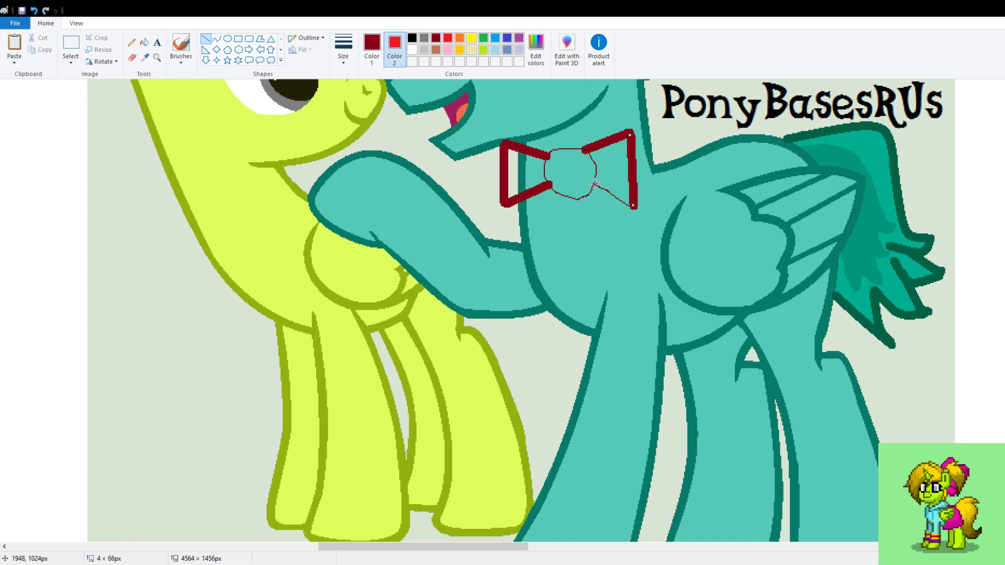
{"action": "left_click_drag", "start_coordinate": [594, 184], "coordinate": [632, 208]}
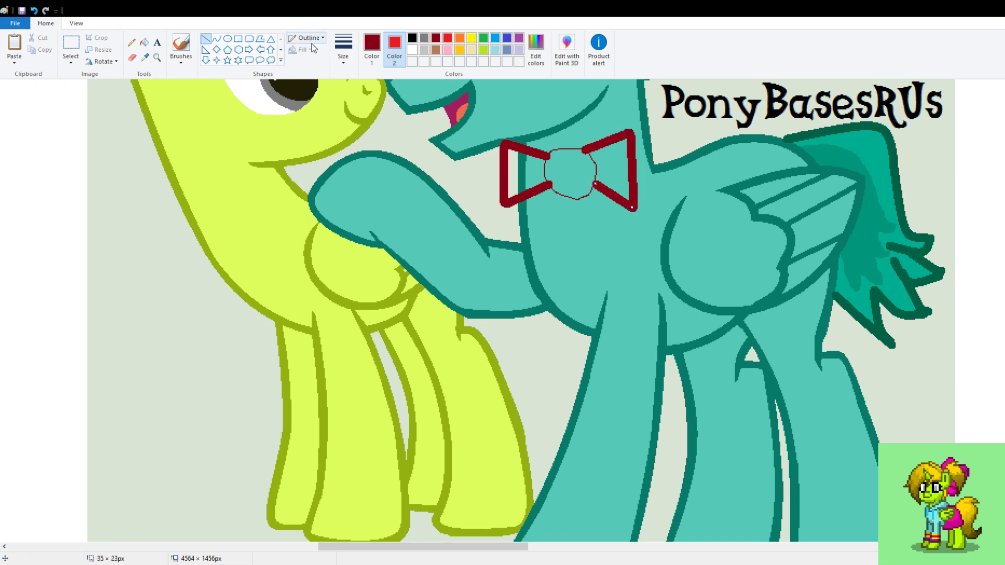
Step: Draw the bow tie's knot as a filled ellipse of about 50 × 53 px with a dark red outline and solid red inside
{"action": "left_click", "coordinate": [227, 38]}
{"action": "mouse_move", "coordinate": [552, 149]}
{"action": "left_mouse_down"}
{"action": "mouse_move", "coordinate": [602, 170]}
{"action": "mouse_move", "coordinate": [602, 210]}
{"action": "mouse_move", "coordinate": [568, 144]}
{"action": "mouse_move", "coordinate": [557, 143]}
{"action": "mouse_move", "coordinate": [563, 159]}
{"action": "left_mouse_up"}
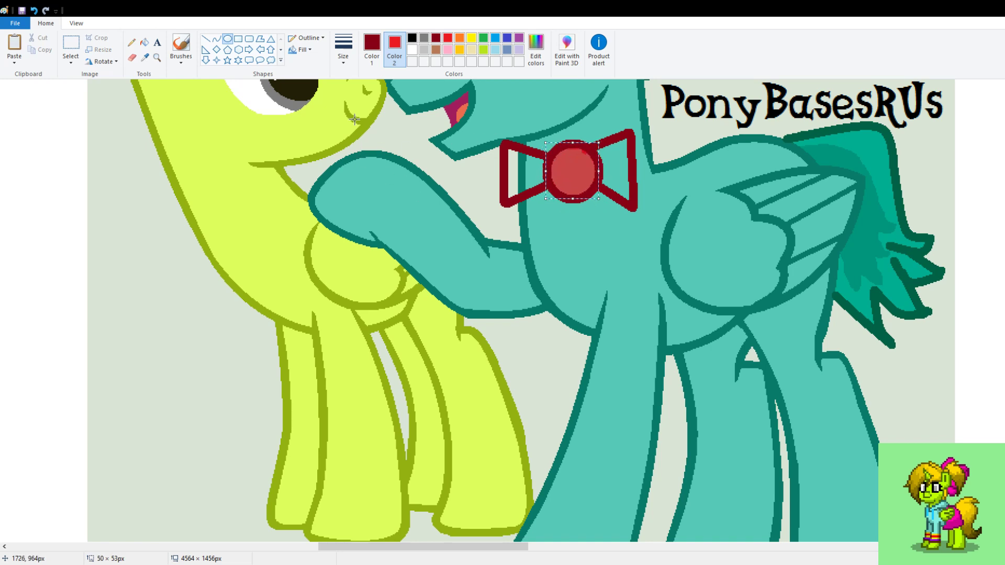
{"action": "left_click", "coordinate": [145, 42]}
{"action": "right_click", "coordinate": [582, 166]}
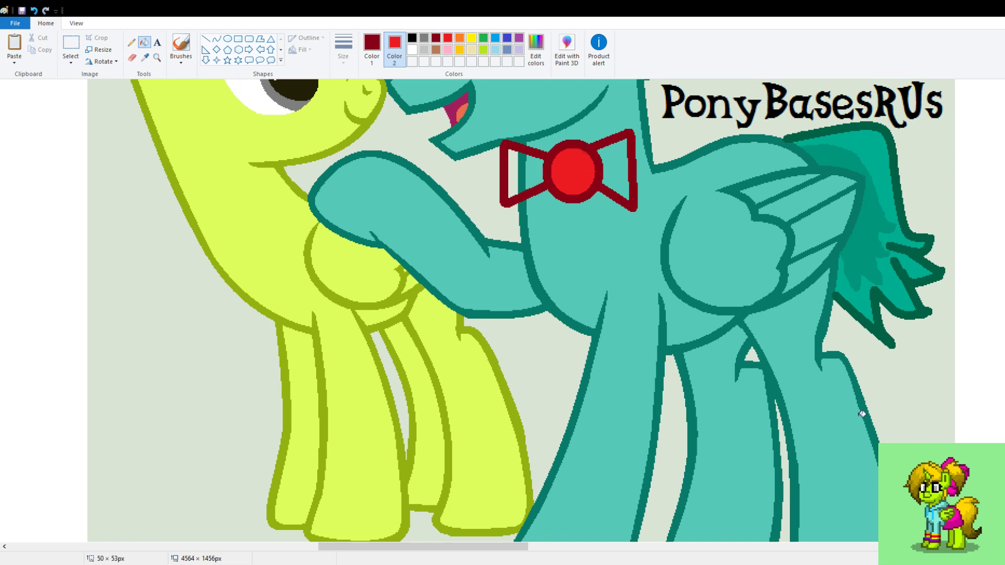
Step: Fill both wings of the teal pony's bow tie with red, including the neck outline and background areas inside them
{"action": "scroll", "coordinate": [738, 547], "scroll_direction": "up", "scroll_amount": 2}
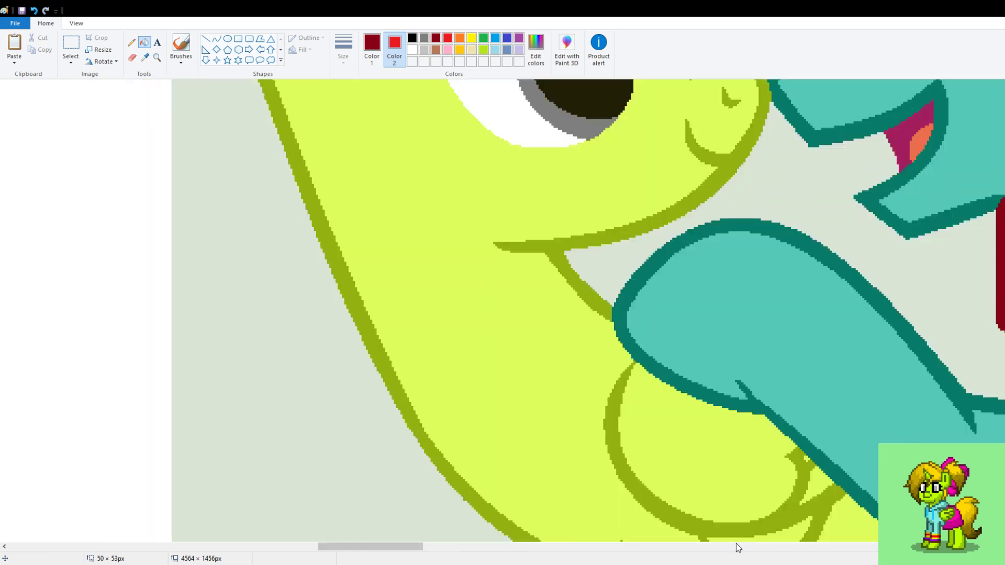
{"action": "left_click", "coordinate": [436, 548]}
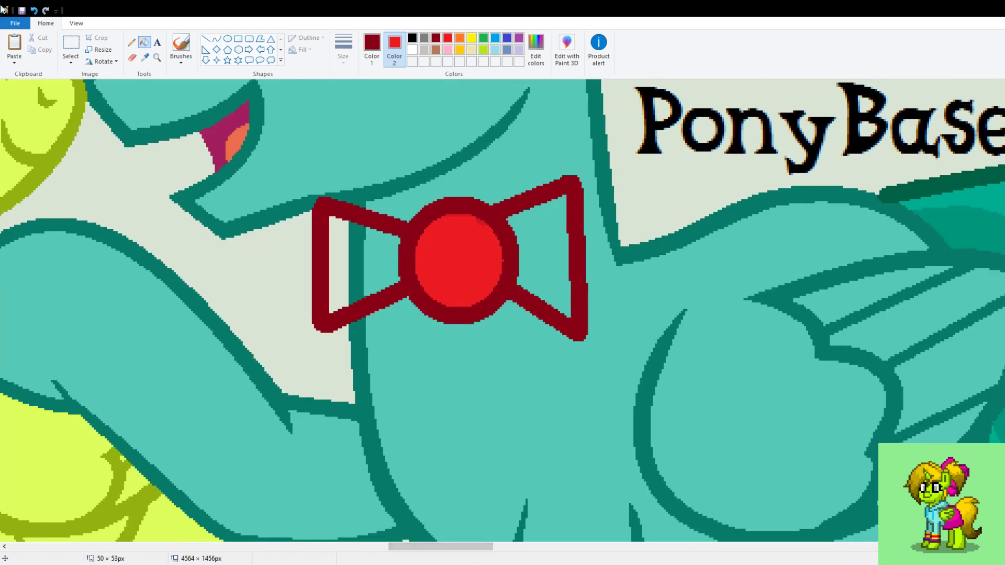
{"action": "left_click", "coordinate": [131, 41]}
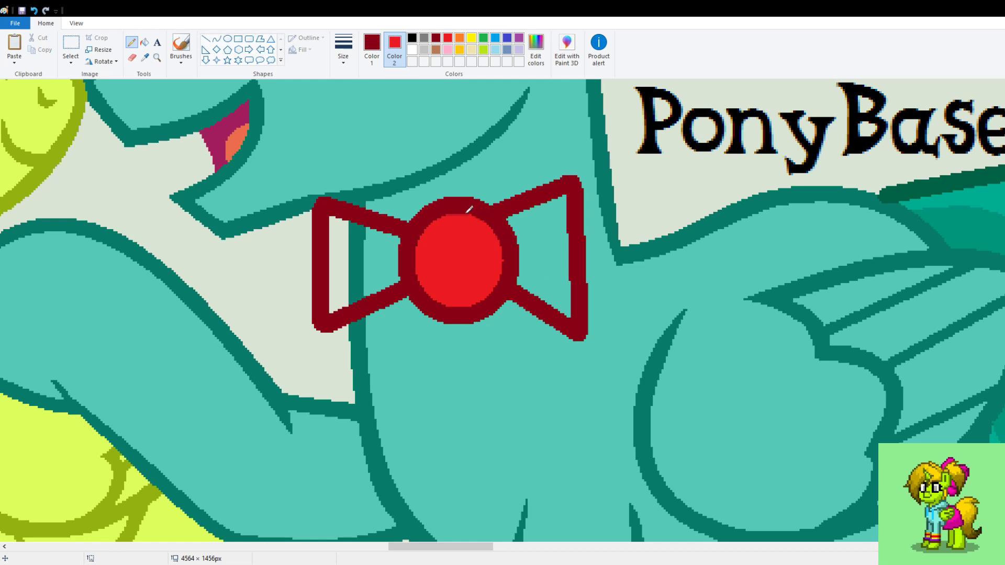
{"action": "left_click", "coordinate": [144, 42]}
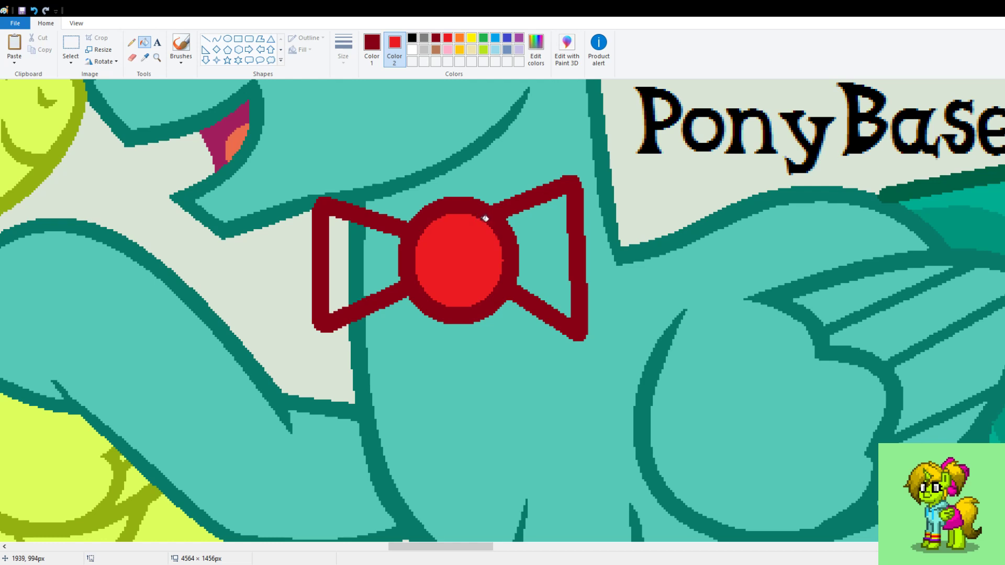
{"action": "left_click", "coordinate": [524, 257]}
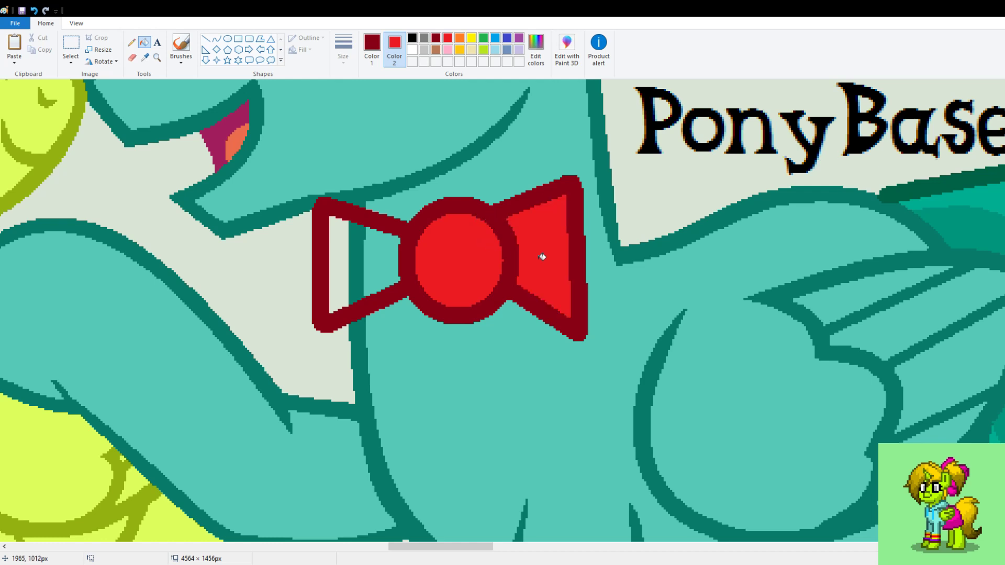
{"action": "left_click", "coordinate": [379, 259]}
{"action": "left_click", "coordinate": [357, 257]}
{"action": "left_click", "coordinate": [335, 258]}
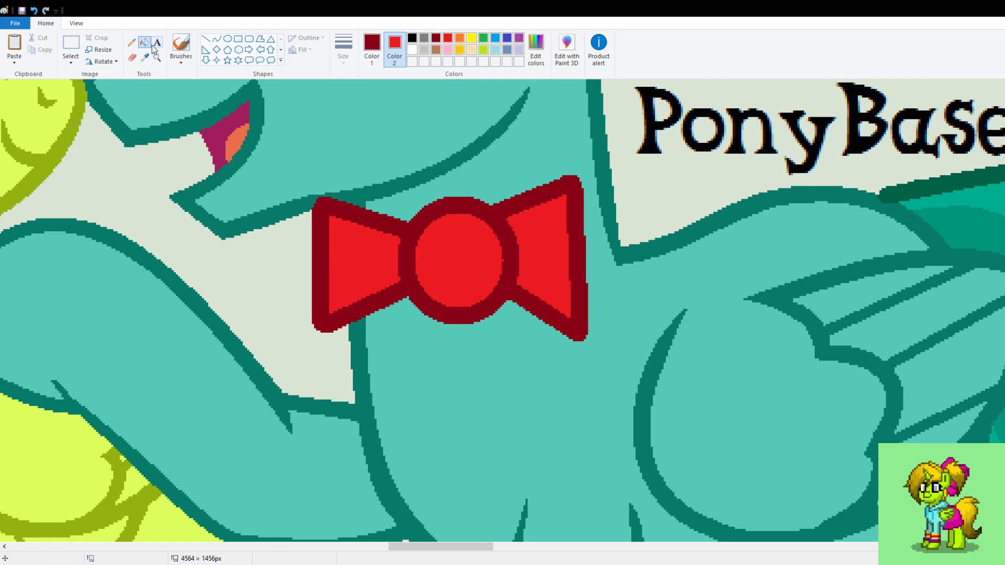
Step: Examine the teal pony with its bow tie, the grey and lime bases and the reference pictures of the characters
{"action": "scroll", "coordinate": [570, 200], "scroll_direction": "up", "scroll_amount": 5}
{"action": "scroll", "coordinate": [568, 197], "scroll_direction": "down", "scroll_amount": 5}
{"action": "scroll", "coordinate": [503, 310], "scroll_direction": "down", "scroll_amount": 3}
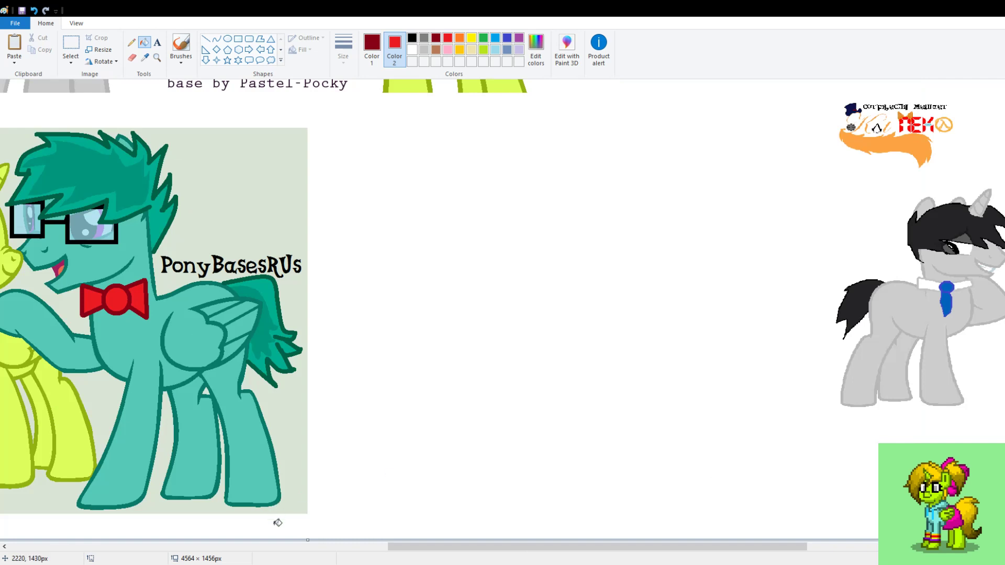
{"action": "left_click_drag", "start_coordinate": [390, 545], "coordinate": [238, 540]}
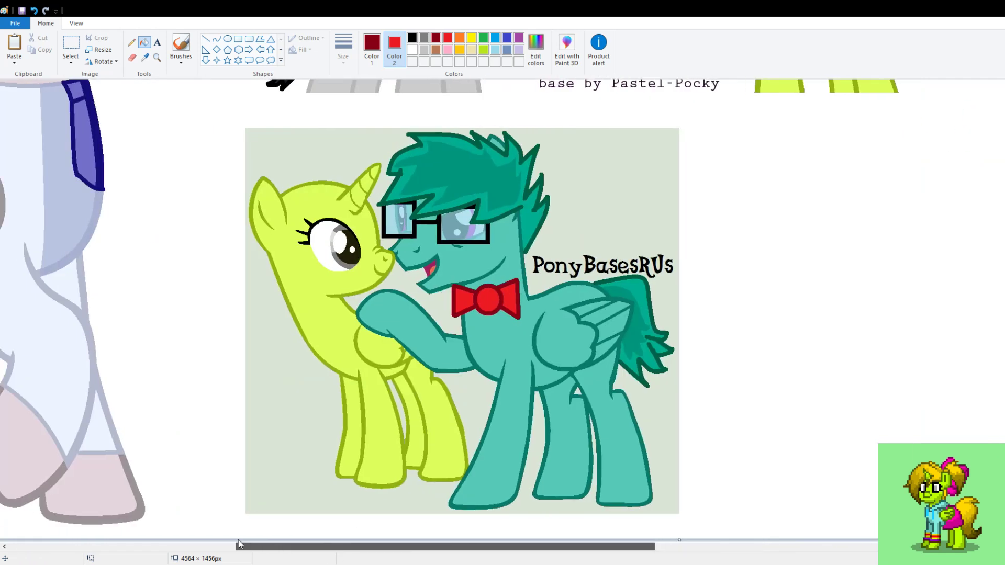
{"action": "scroll", "coordinate": [283, 544], "scroll_direction": "up", "scroll_amount": 5}
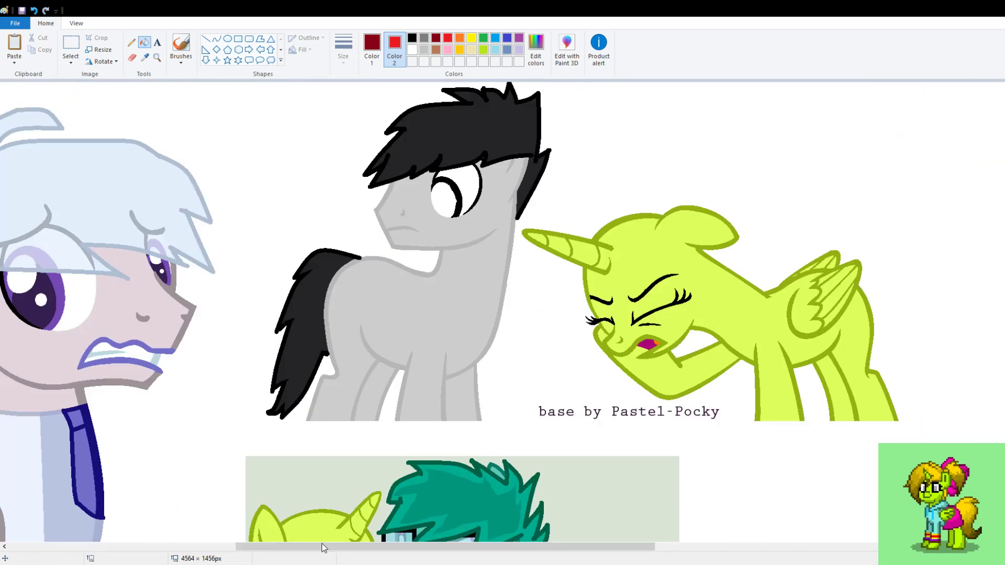
{"action": "left_click_drag", "start_coordinate": [463, 545], "coordinate": [884, 545]}
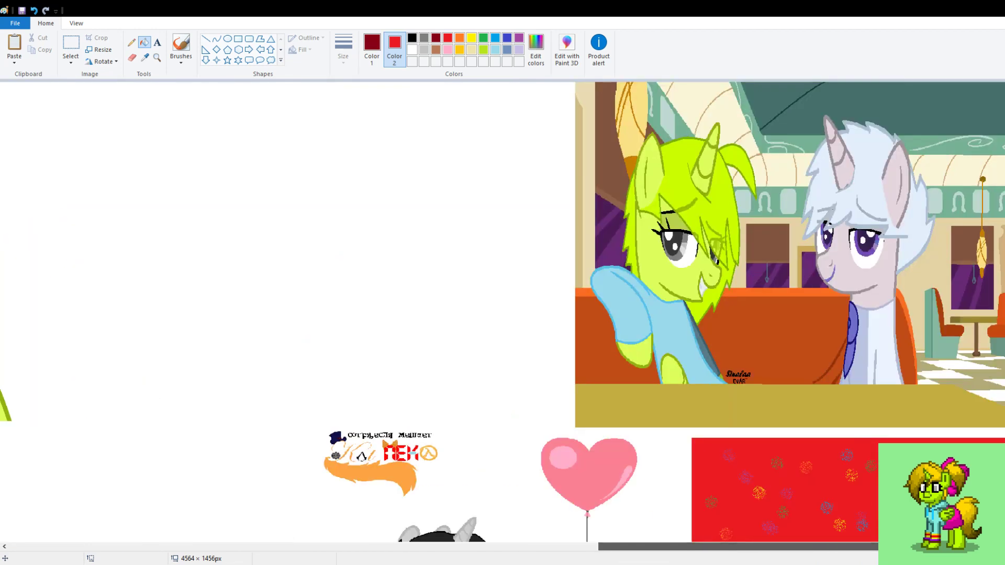
{"action": "scroll", "coordinate": [857, 364], "scroll_direction": "down", "scroll_amount": 5}
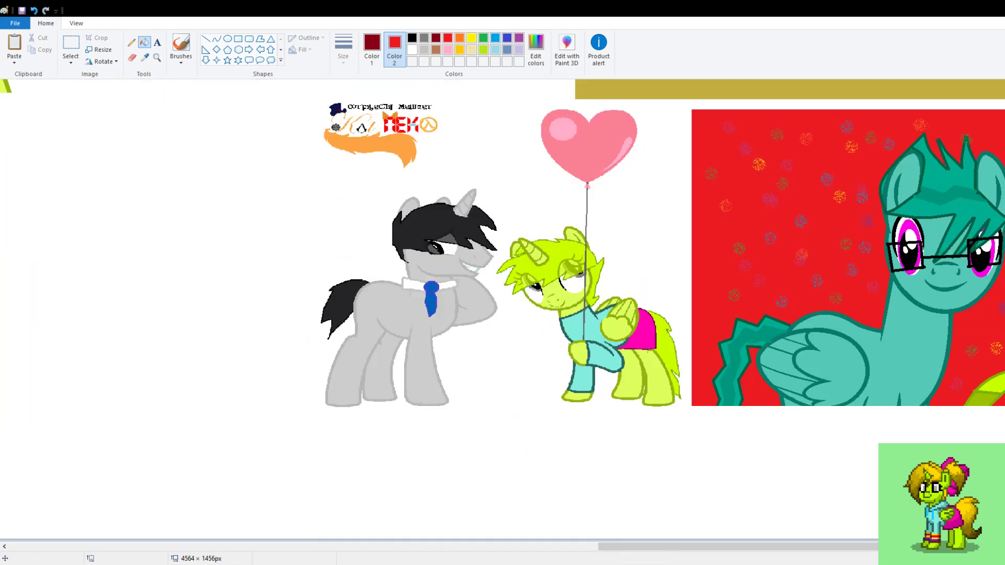
{"action": "scroll", "coordinate": [572, 513], "scroll_direction": "up", "scroll_amount": 4, "text": "ctrl"}
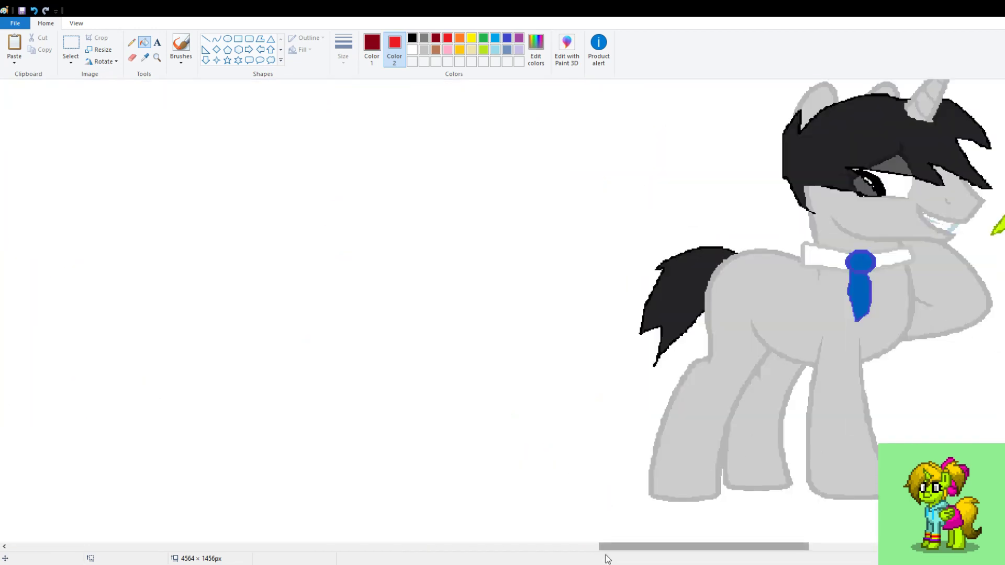
Step: Sample light grey as primary and white as secondary colour at the reference grey pony's collar, and return to the large grey base's neck
{"action": "left_click_drag", "start_coordinate": [620, 551], "coordinate": [664, 551]}
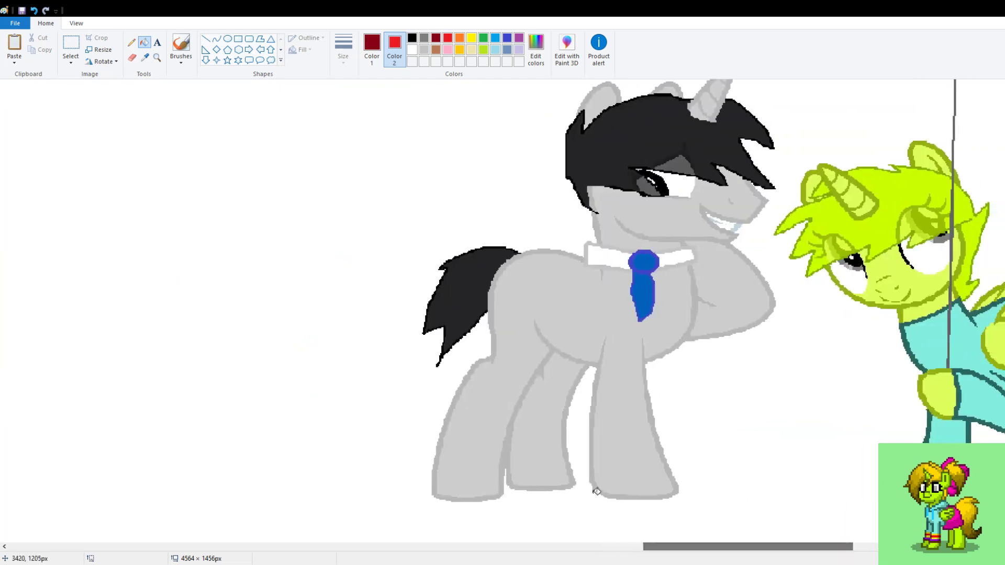
{"action": "left_click", "coordinate": [145, 57]}
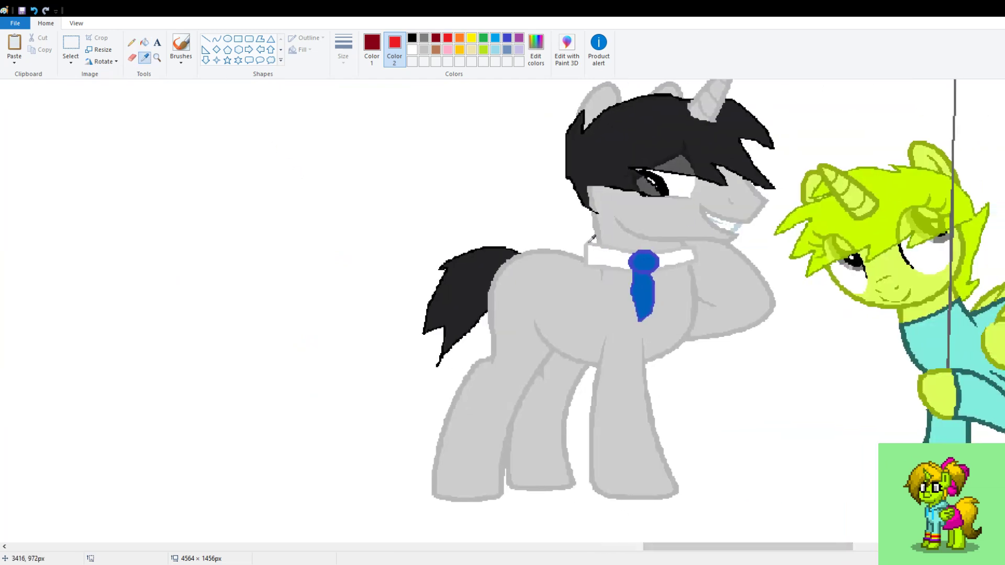
{"action": "left_click", "coordinate": [591, 240]}
{"action": "right_click", "coordinate": [620, 251]}
{"action": "left_click_drag", "start_coordinate": [725, 548], "coordinate": [430, 555]}
{"action": "scroll", "coordinate": [463, 315], "scroll_direction": "up", "scroll_amount": 10}
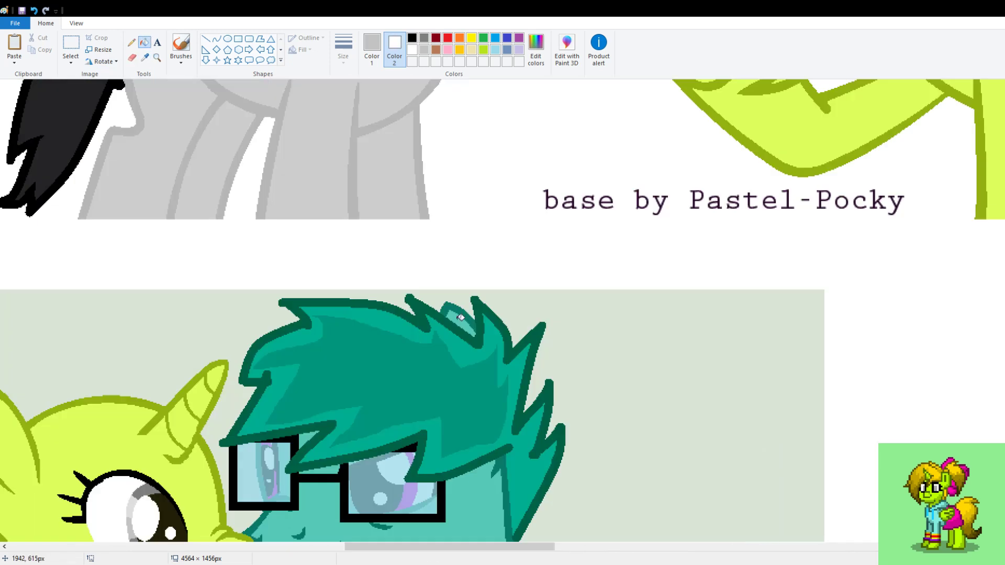
{"action": "scroll", "coordinate": [819, 440], "scroll_direction": "down", "scroll_amount": 4}
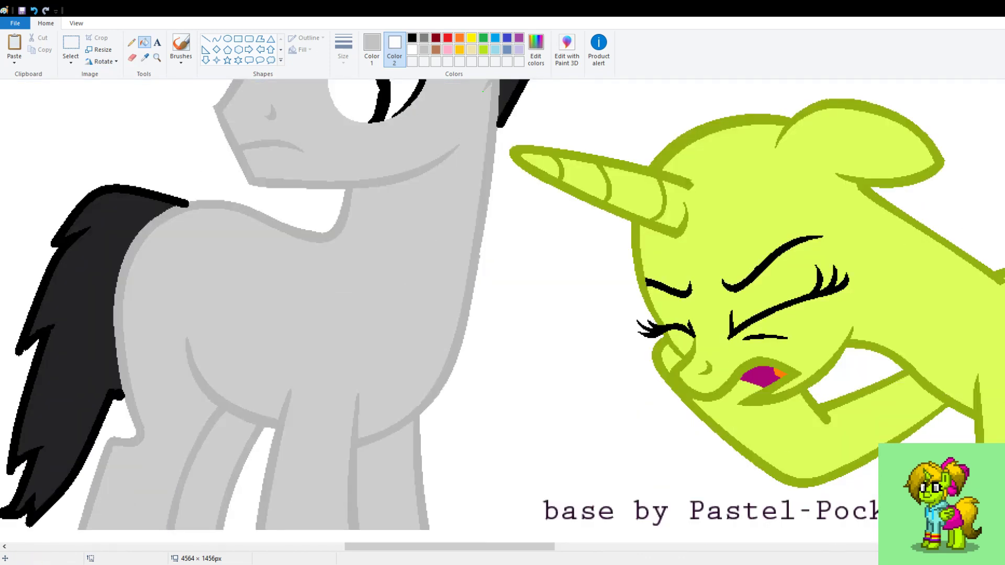
{"action": "scroll", "coordinate": [503, 311], "scroll_direction": "up", "scroll_amount": 1}
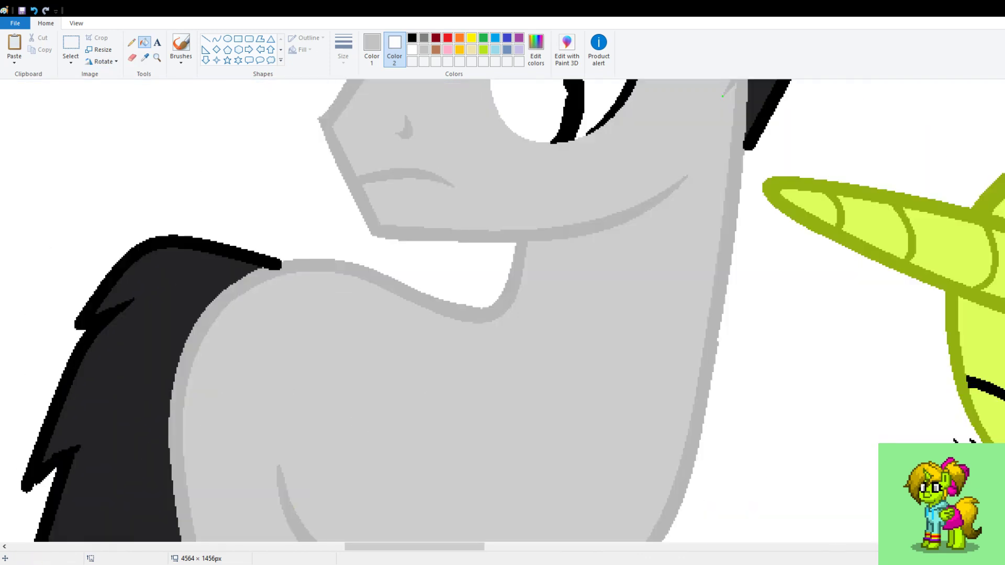
{"action": "left_click", "coordinate": [206, 38]}
{"action": "left_click_drag", "start_coordinate": [500, 260], "coordinate": [516, 272]}
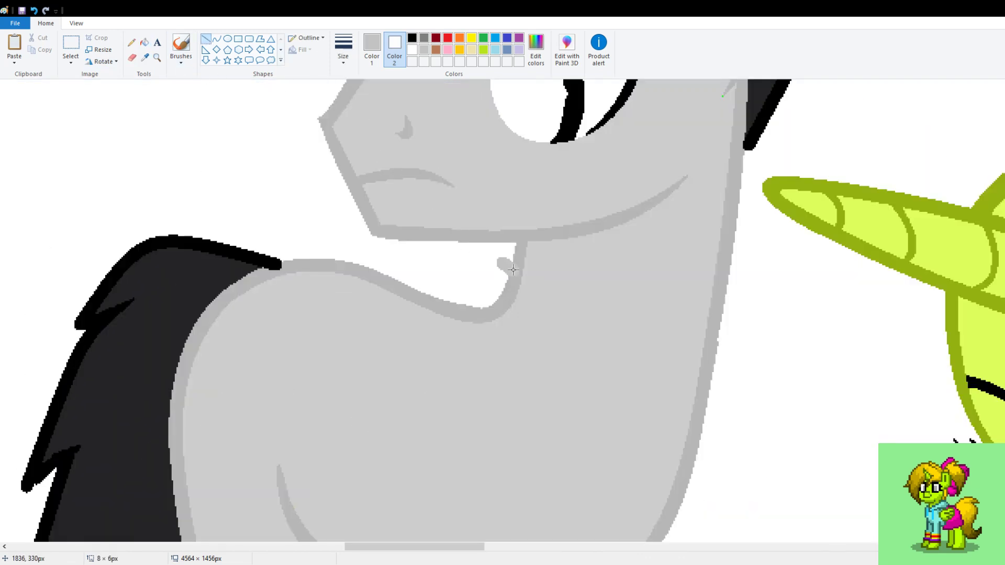
{"action": "left_click_drag", "start_coordinate": [602, 340], "coordinate": [609, 341]}
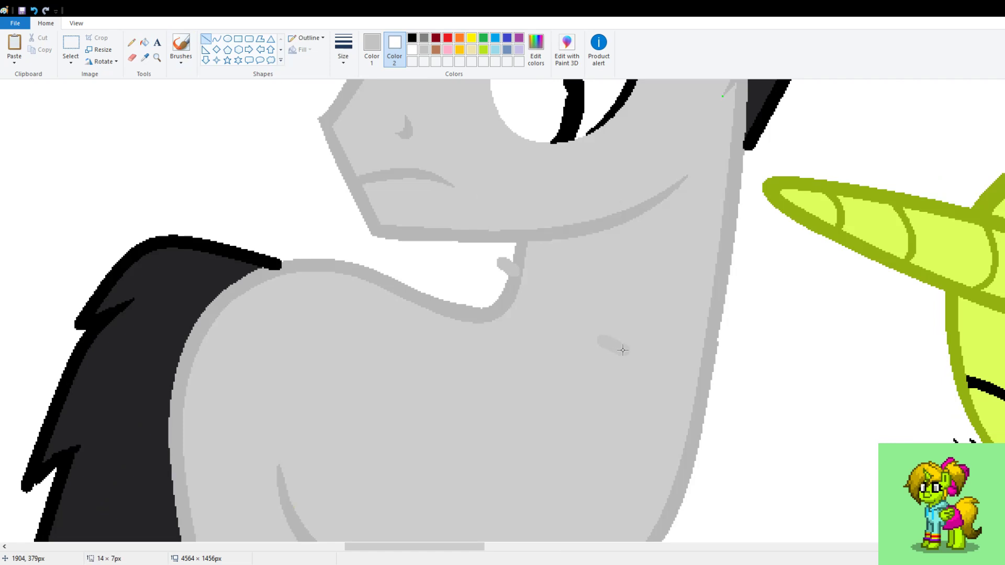
{"action": "left_click", "coordinate": [34, 11]}
{"action": "left_click", "coordinate": [33, 11]}
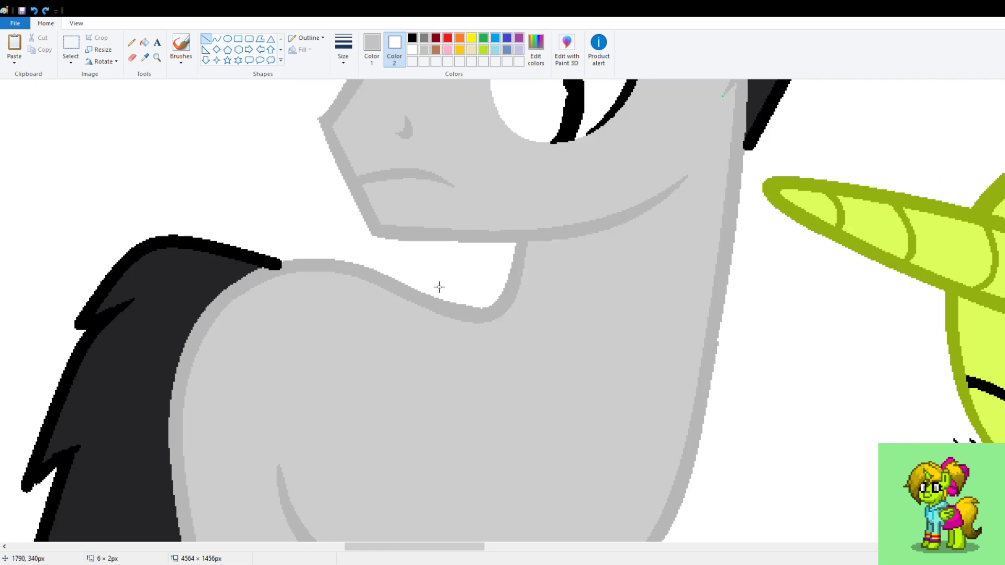
Step: Draw the collar's outline around the large grey pony's neck with light grey straight lines, as two four-sided flaps meeting at the front
{"action": "mouse_move", "coordinate": [493, 257]}
{"action": "left_mouse_down"}
{"action": "mouse_move", "coordinate": [587, 311]}
{"action": "mouse_move", "coordinate": [742, 275]}
{"action": "left_mouse_up"}
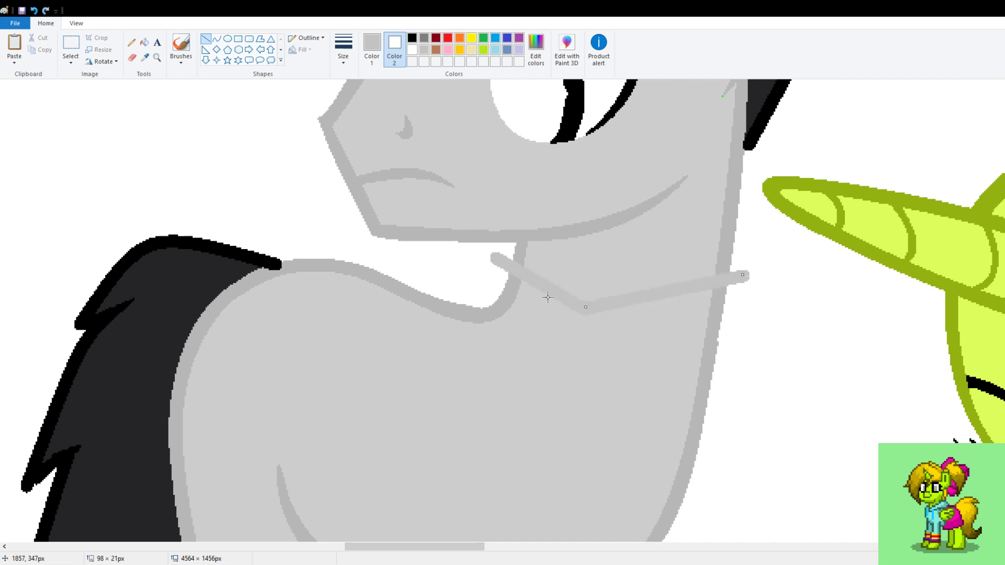
{"action": "left_click", "coordinate": [501, 290]}
{"action": "mouse_move", "coordinate": [500, 258]}
{"action": "left_mouse_down"}
{"action": "mouse_move", "coordinate": [471, 317]}
{"action": "mouse_move", "coordinate": [557, 341]}
{"action": "mouse_move", "coordinate": [563, 352]}
{"action": "left_mouse_up"}
{"action": "left_click", "coordinate": [494, 331]}
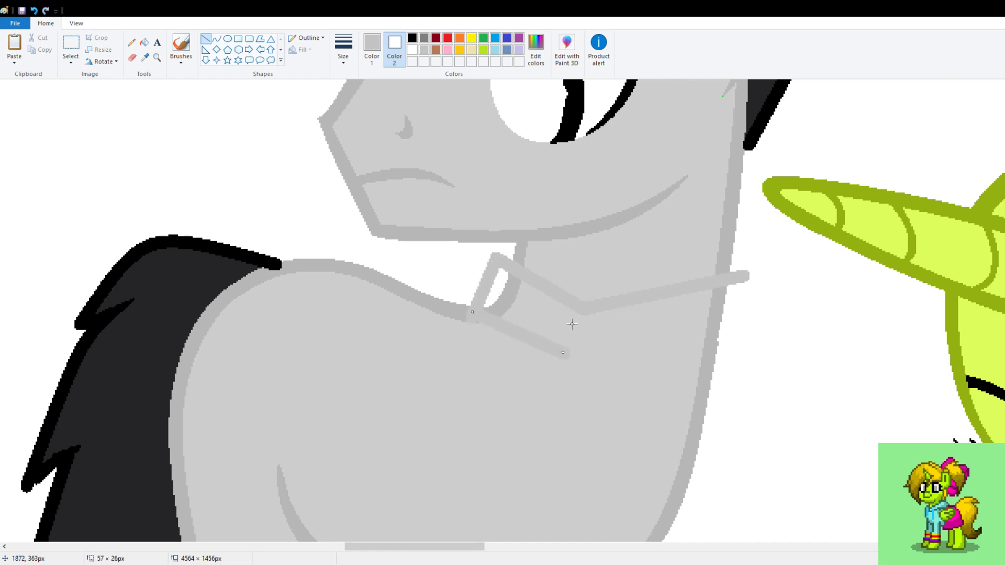
{"action": "left_click_drag", "start_coordinate": [581, 308], "coordinate": [561, 352]}
{"action": "left_click_drag", "start_coordinate": [746, 276], "coordinate": [741, 334]}
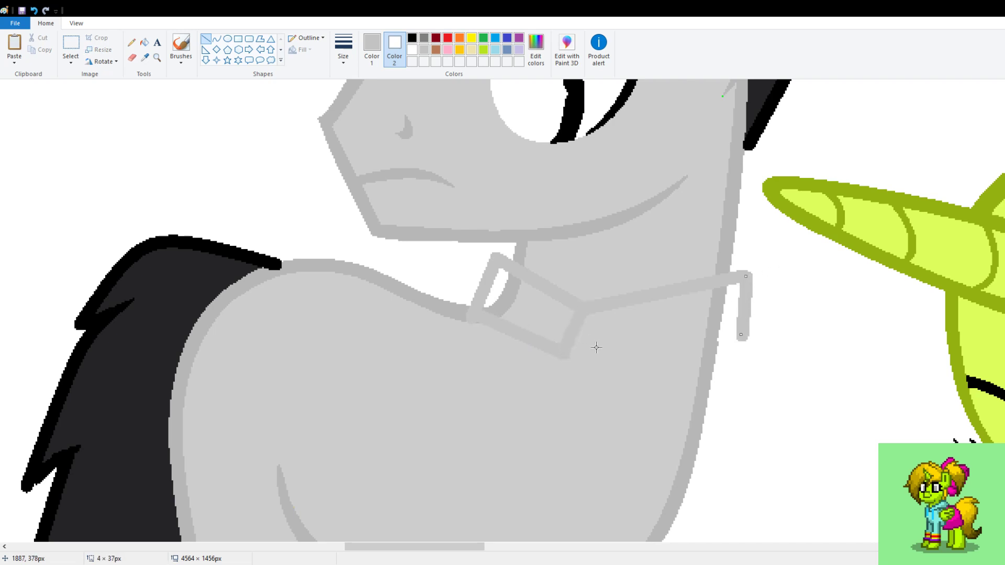
{"action": "left_click_drag", "start_coordinate": [560, 356], "coordinate": [733, 338]}
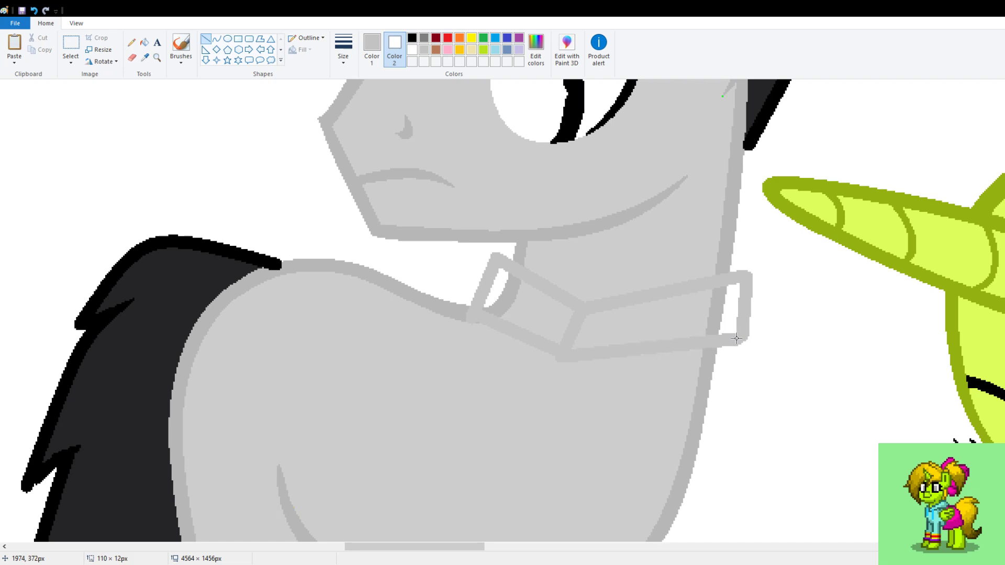
Step: Fill both collar flaps with white, including the neck and background areas inside them
{"action": "left_click", "coordinate": [144, 42]}
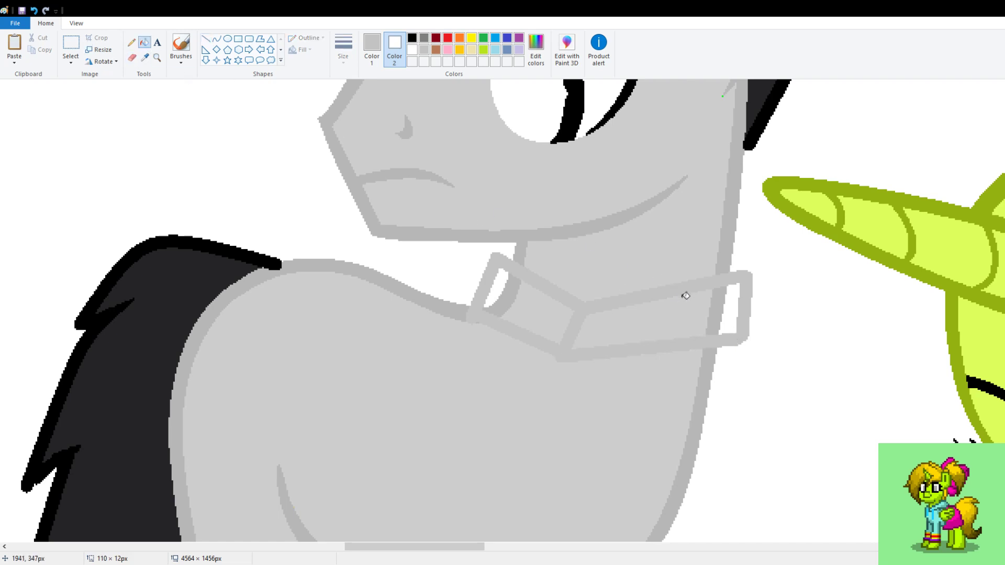
{"action": "right_click", "coordinate": [724, 309]}
{"action": "right_click", "coordinate": [683, 323]}
{"action": "right_click", "coordinate": [543, 327]}
{"action": "right_click", "coordinate": [497, 303]}
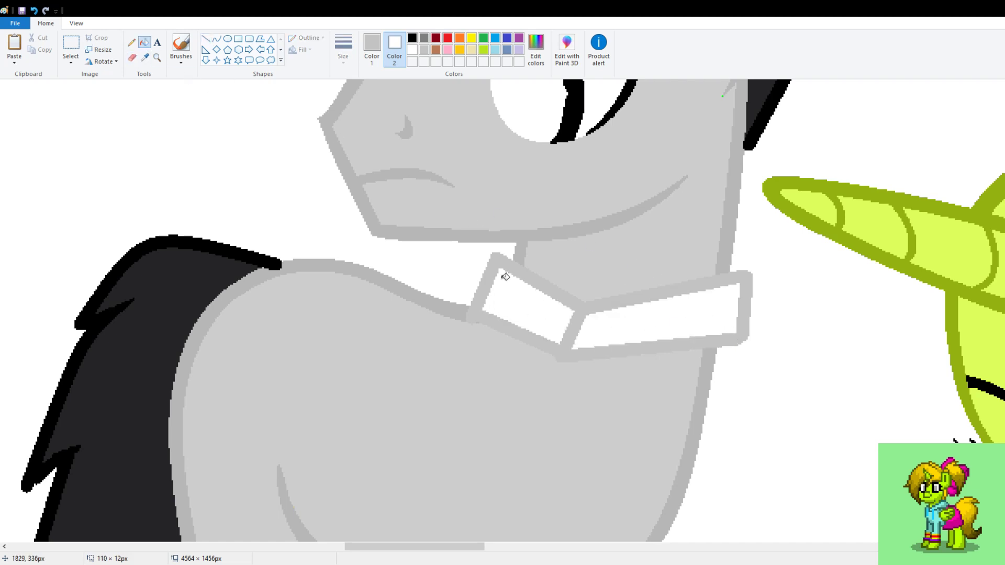
Step: Sample the reference grey pony's tie outline as primary and its blue interior as secondary colour, and return to the large grey base's collar
{"action": "scroll", "coordinate": [550, 234], "scroll_direction": "up", "scroll_amount": 2}
{"action": "scroll", "coordinate": [549, 233], "scroll_direction": "down", "scroll_amount": 5}
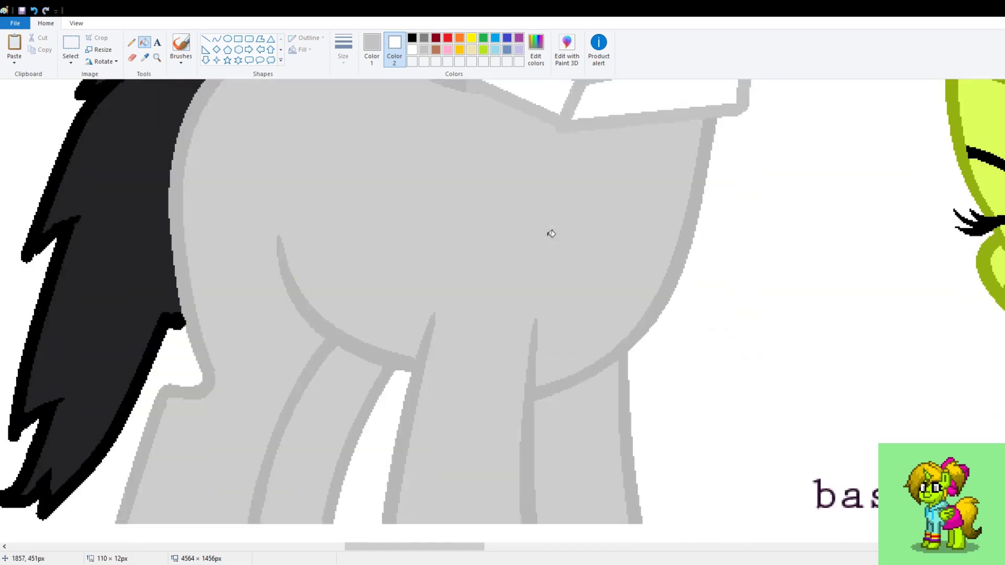
{"action": "left_click_drag", "start_coordinate": [369, 547], "coordinate": [868, 548]}
{"action": "scroll", "coordinate": [616, 337], "scroll_direction": "down", "scroll_amount": 15}
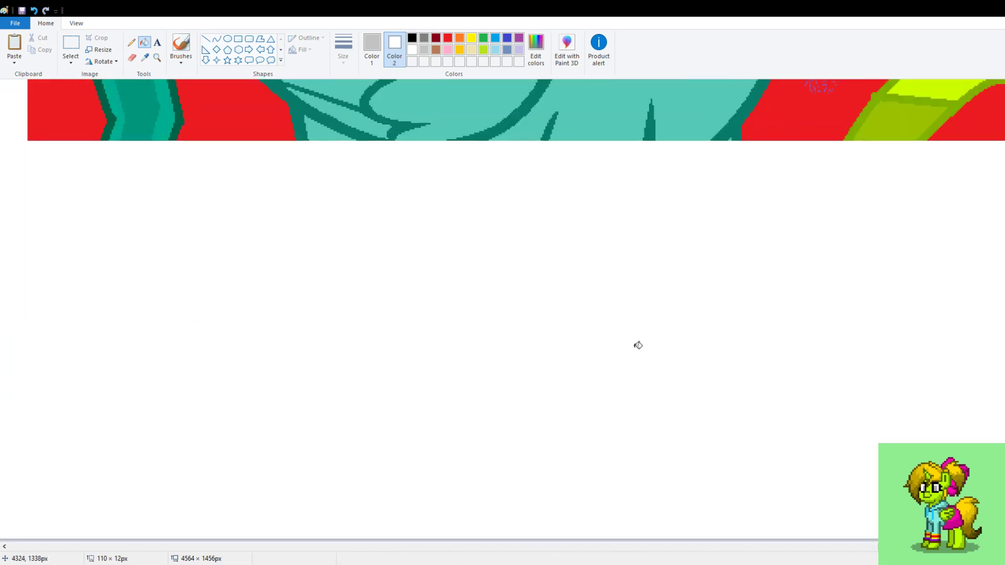
{"action": "scroll", "coordinate": [628, 334], "scroll_direction": "up", "scroll_amount": 20}
{"action": "scroll", "coordinate": [683, 520], "scroll_direction": "down", "scroll_amount": 10}
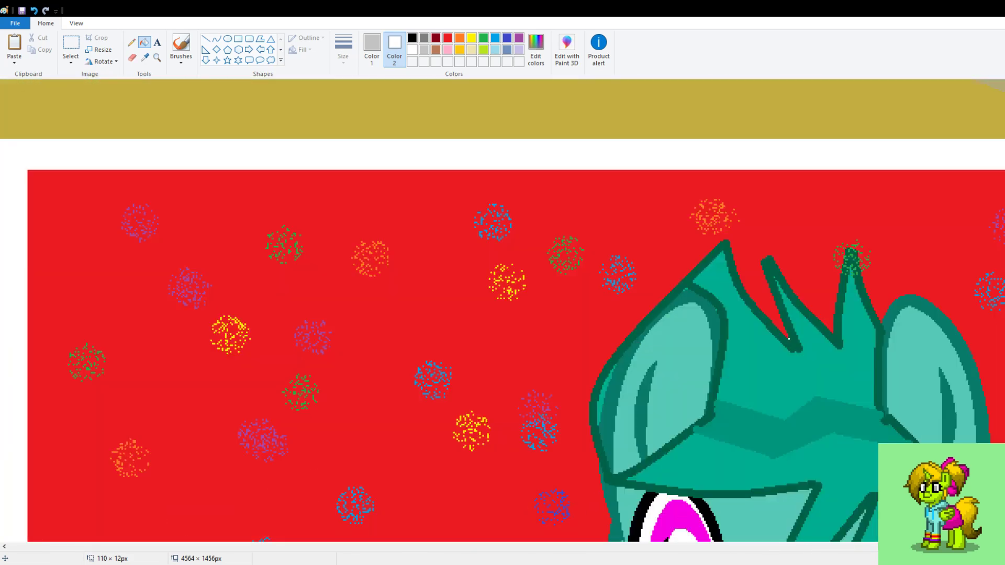
{"action": "scroll", "coordinate": [538, 298], "scroll_direction": "left", "scroll_amount": 15}
{"action": "scroll", "coordinate": [538, 298], "scroll_direction": "down", "scroll_amount": 5}
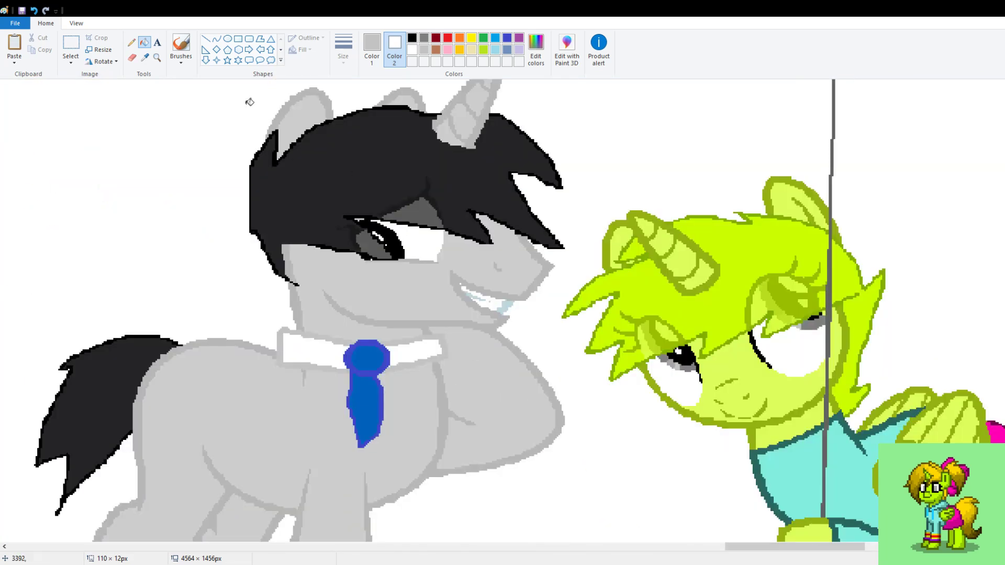
{"action": "left_click", "coordinate": [145, 60]}
{"action": "left_click", "coordinate": [376, 340]}
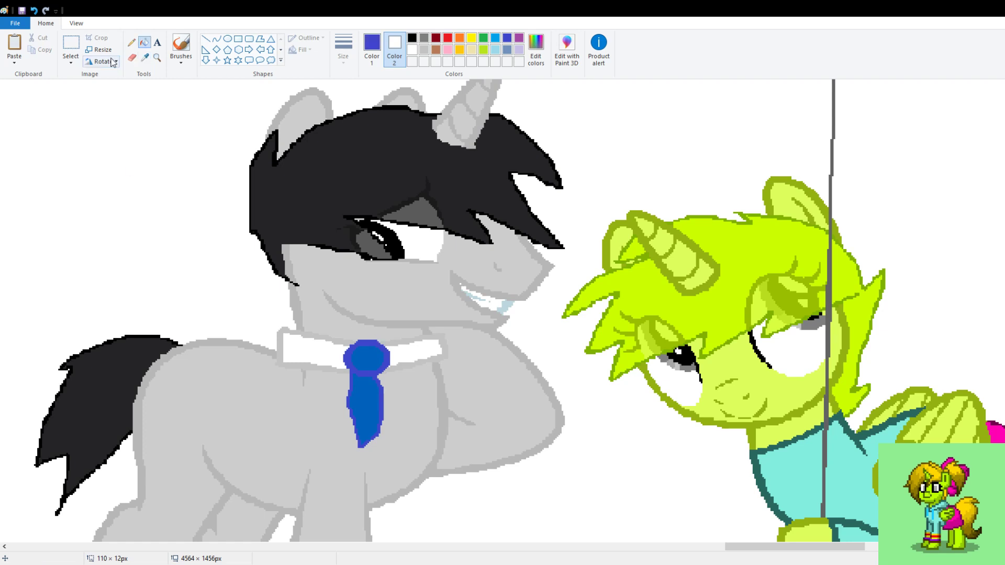
{"action": "right_click", "coordinate": [369, 408]}
{"action": "left_click_drag", "start_coordinate": [844, 556], "coordinate": [444, 511]}
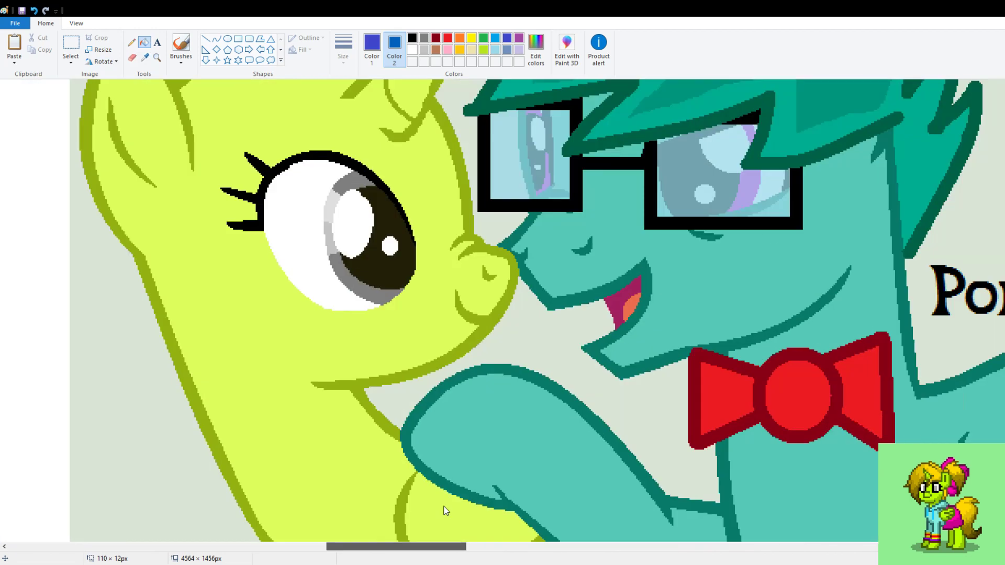
{"action": "scroll", "coordinate": [583, 435], "scroll_direction": "down", "scroll_amount": 7}
{"action": "scroll", "coordinate": [583, 436], "scroll_direction": "up", "scroll_amount": 3}
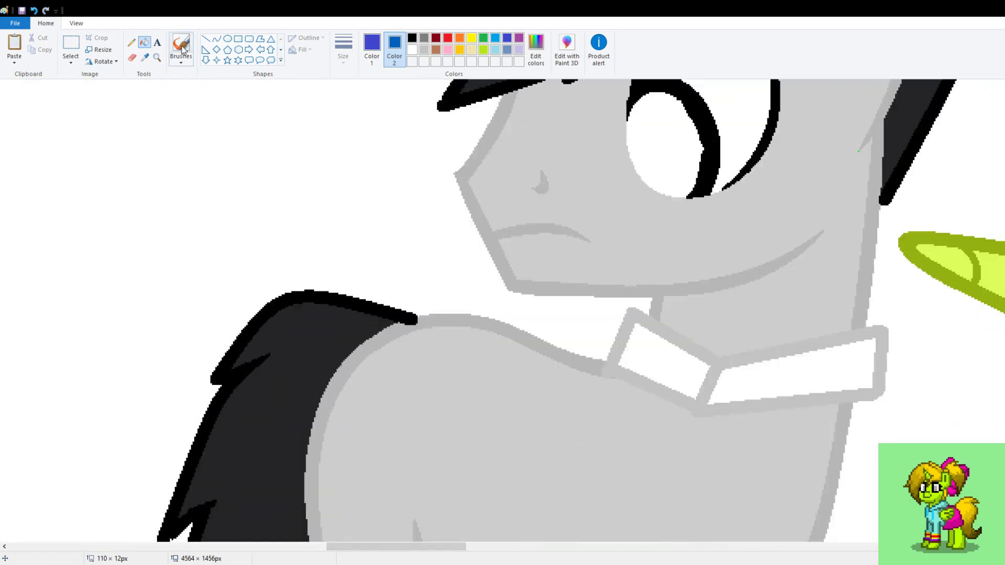
Step: Draw the tie's knot as a filled ellipse of about 49 × 55 px over the point where the collar flaps meet
{"action": "left_click", "coordinate": [227, 39]}
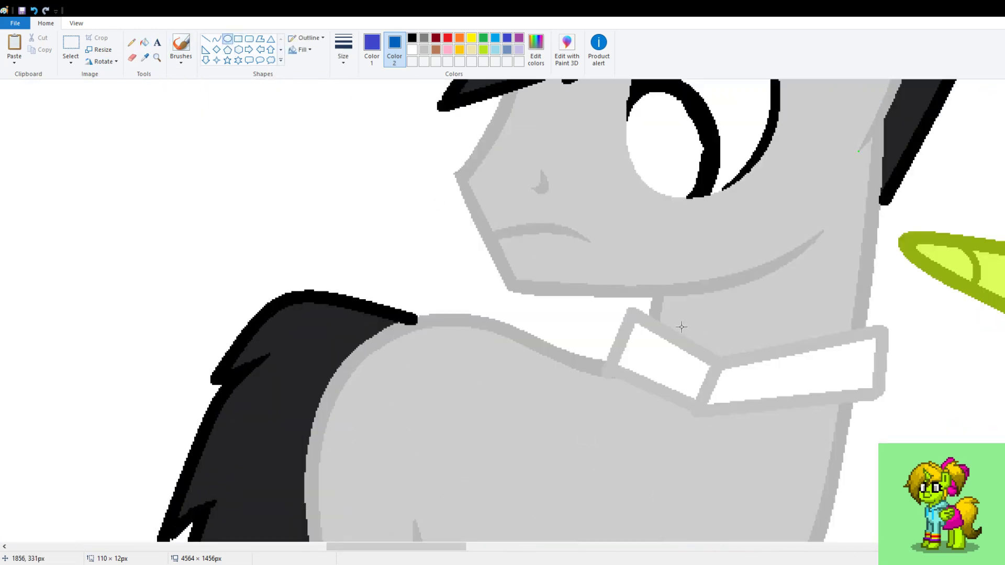
{"action": "mouse_move", "coordinate": [681, 327]}
{"action": "left_mouse_down"}
{"action": "mouse_move", "coordinate": [739, 464]}
{"action": "mouse_move", "coordinate": [805, 456]}
{"action": "left_mouse_up"}
{"action": "mouse_move", "coordinate": [745, 419]}
{"action": "left_mouse_down"}
{"action": "mouse_move", "coordinate": [694, 400]}
{"action": "mouse_move", "coordinate": [715, 435]}
{"action": "left_mouse_up"}
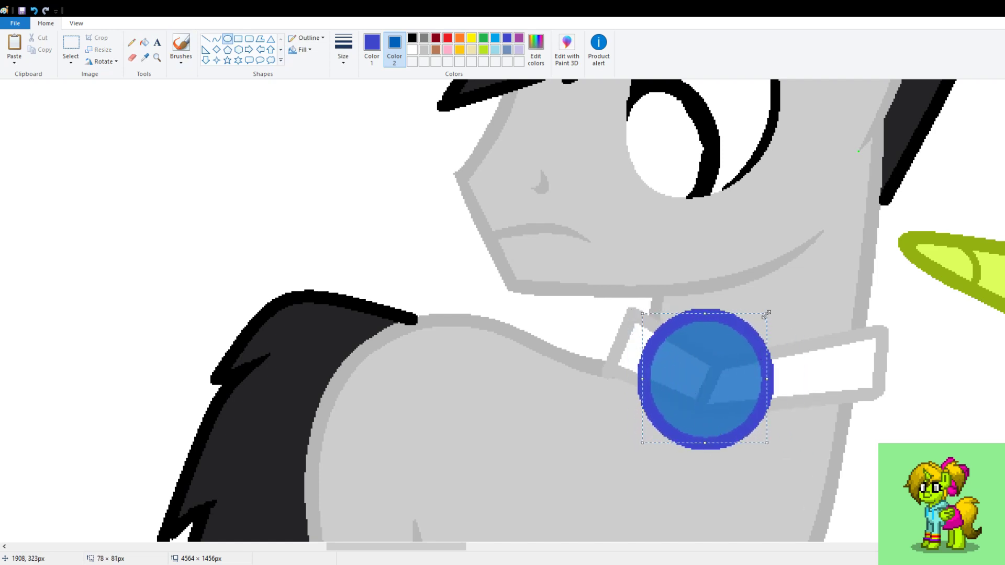
{"action": "left_click_drag", "start_coordinate": [767, 313], "coordinate": [727, 343]}
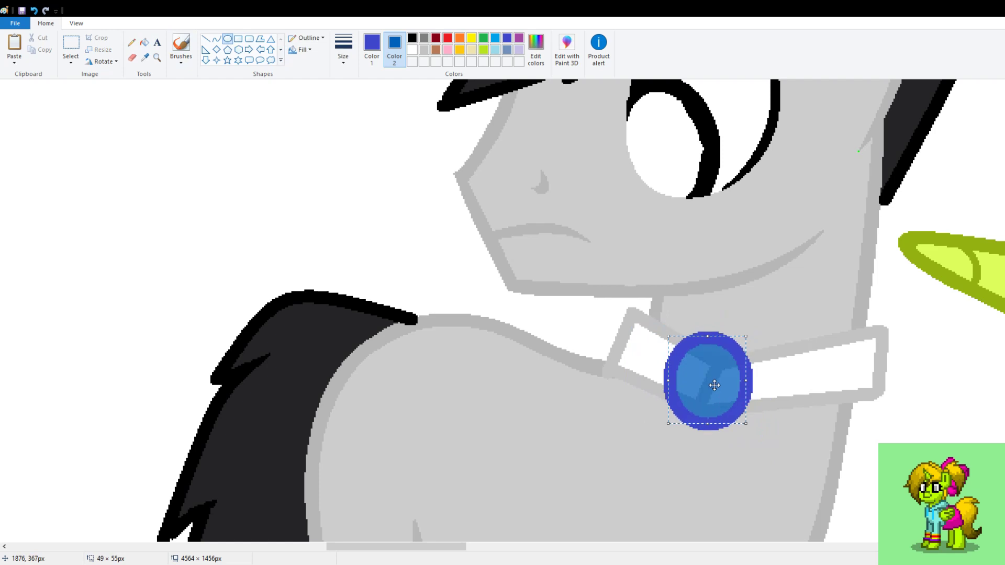
Step: Fill the knot's interior with the solid blue primary tie shade while keeping its blue-violet outline
{"action": "left_click", "coordinate": [141, 45]}
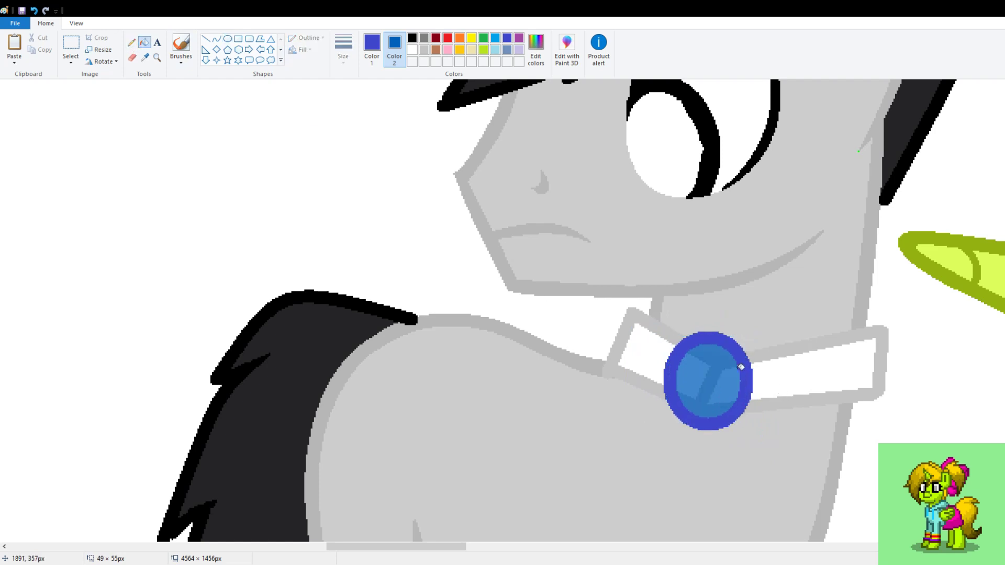
{"action": "left_click", "coordinate": [721, 356]}
{"action": "left_click", "coordinate": [727, 381]}
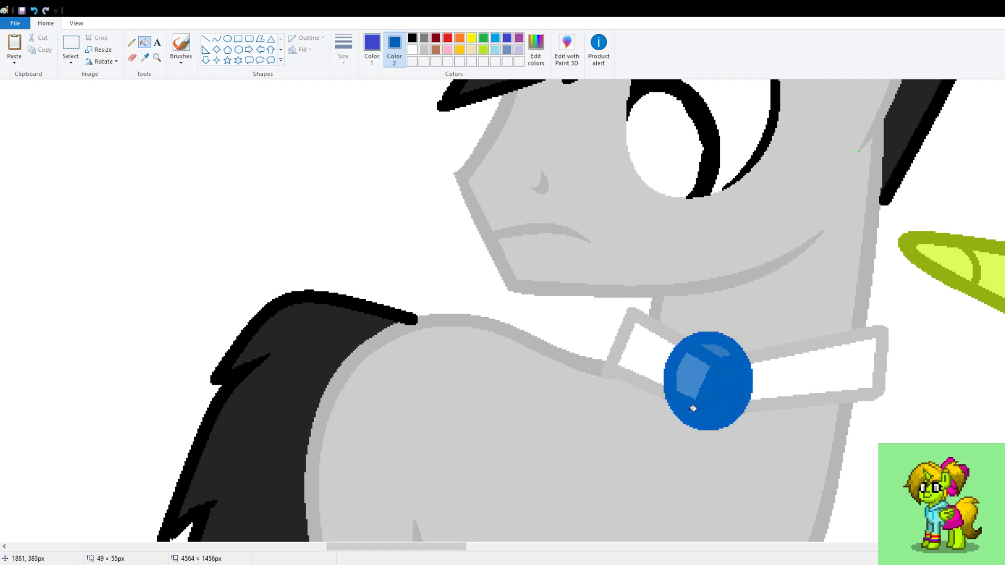
{"action": "left_click", "coordinate": [33, 10]}
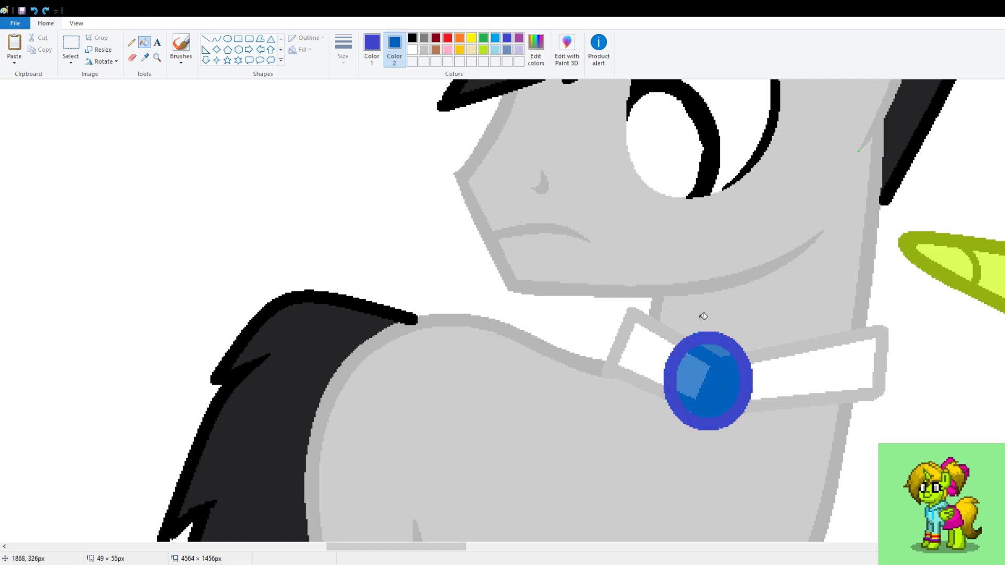
{"action": "left_click", "coordinate": [713, 357]}
{"action": "left_click", "coordinate": [685, 376]}
{"action": "scroll", "coordinate": [758, 421], "scroll_direction": "down", "scroll_amount": 3}
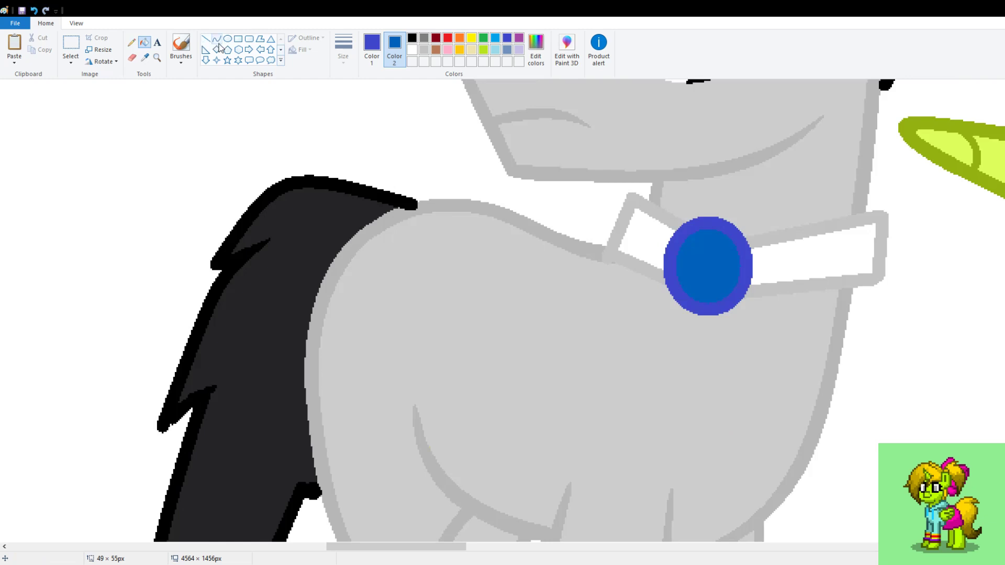
{"action": "left_click", "coordinate": [216, 39]}
{"action": "mouse_move", "coordinate": [666, 276]}
{"action": "left_mouse_down"}
{"action": "mouse_move", "coordinate": [653, 464]}
{"action": "mouse_move", "coordinate": [664, 478]}
{"action": "mouse_move", "coordinate": [653, 444]}
{"action": "mouse_move", "coordinate": [658, 460]}
{"action": "left_mouse_up"}
{"action": "left_click_drag", "start_coordinate": [649, 414], "coordinate": [668, 491]}
{"action": "left_click", "coordinate": [647, 416]}
{"action": "left_click", "coordinate": [34, 11]}
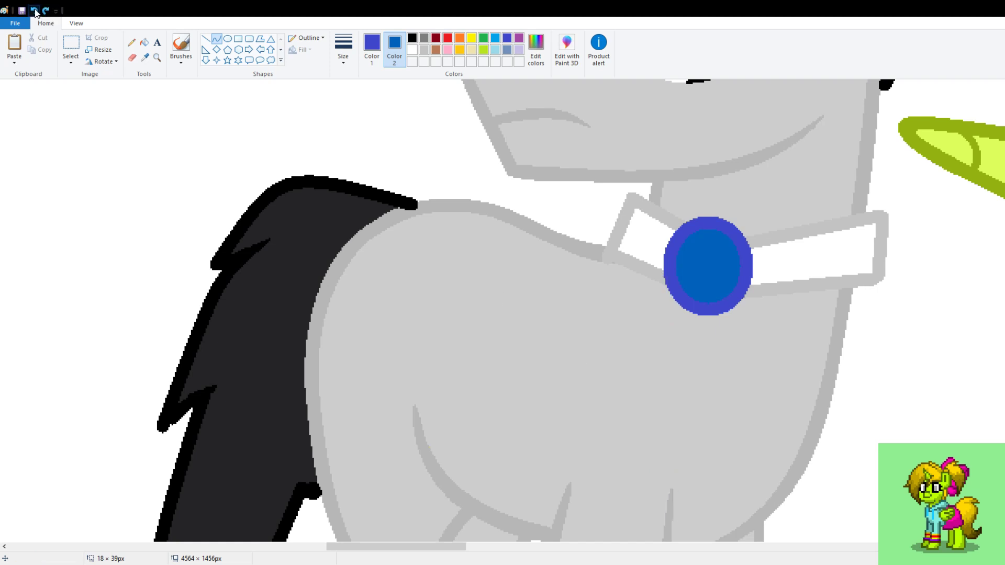
{"action": "left_click", "coordinate": [34, 10]}
Step: Draw a pointed tie about 149 px long below the knot with curved blue-violet sides over a pencil sketch, and fill it with blue
{"action": "left_click", "coordinate": [131, 43]}
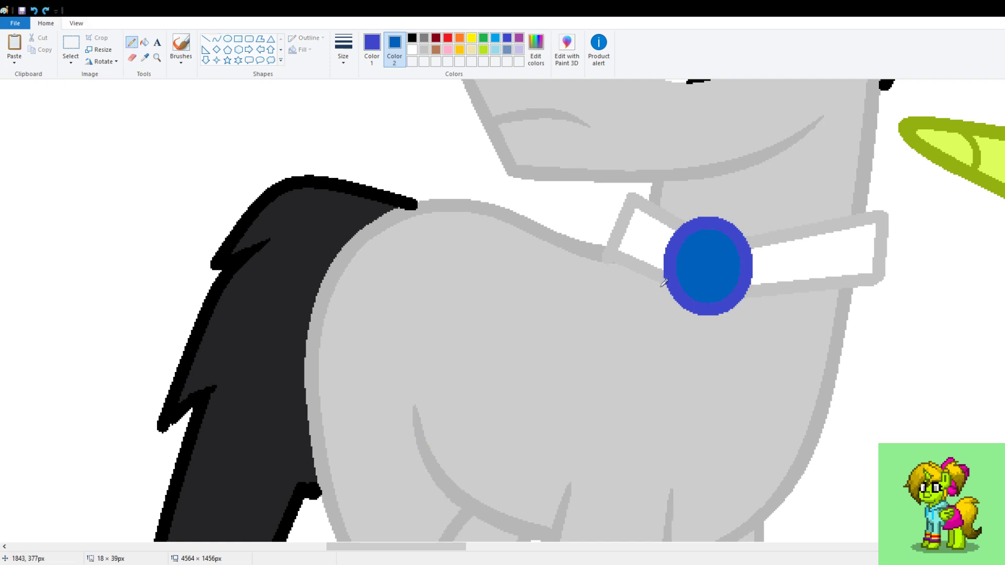
{"action": "mouse_move", "coordinate": [666, 279]}
{"action": "left_mouse_down"}
{"action": "mouse_move", "coordinate": [621, 456]}
{"action": "mouse_move", "coordinate": [637, 513]}
{"action": "mouse_move", "coordinate": [695, 462]}
{"action": "mouse_move", "coordinate": [730, 317]}
{"action": "left_mouse_up"}
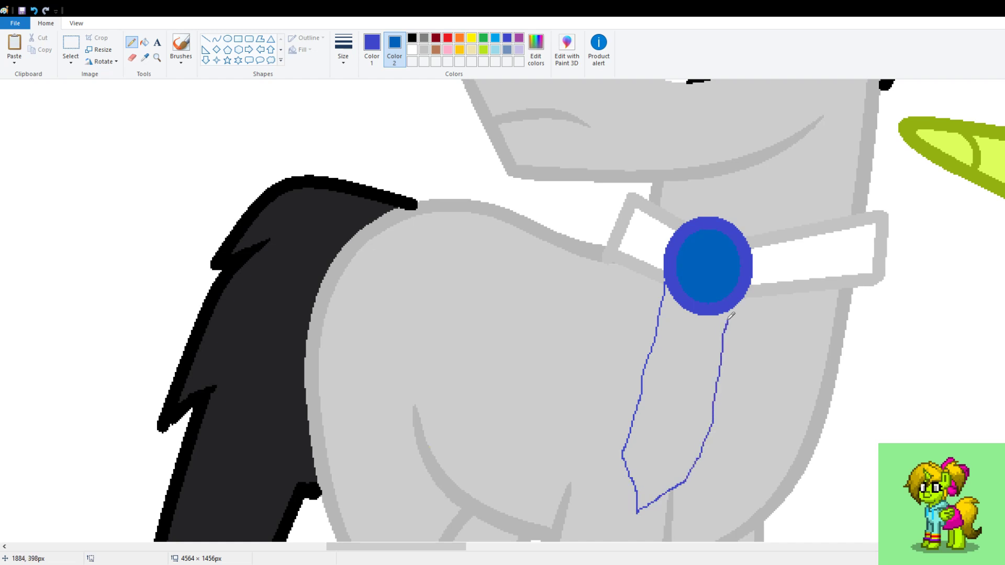
{"action": "left_click", "coordinate": [216, 39]}
{"action": "mouse_move", "coordinate": [736, 307]}
{"action": "left_mouse_down"}
{"action": "mouse_move", "coordinate": [700, 463]}
{"action": "mouse_move", "coordinate": [642, 509]}
{"action": "left_mouse_up"}
{"action": "left_click_drag", "start_coordinate": [691, 458], "coordinate": [703, 461]}
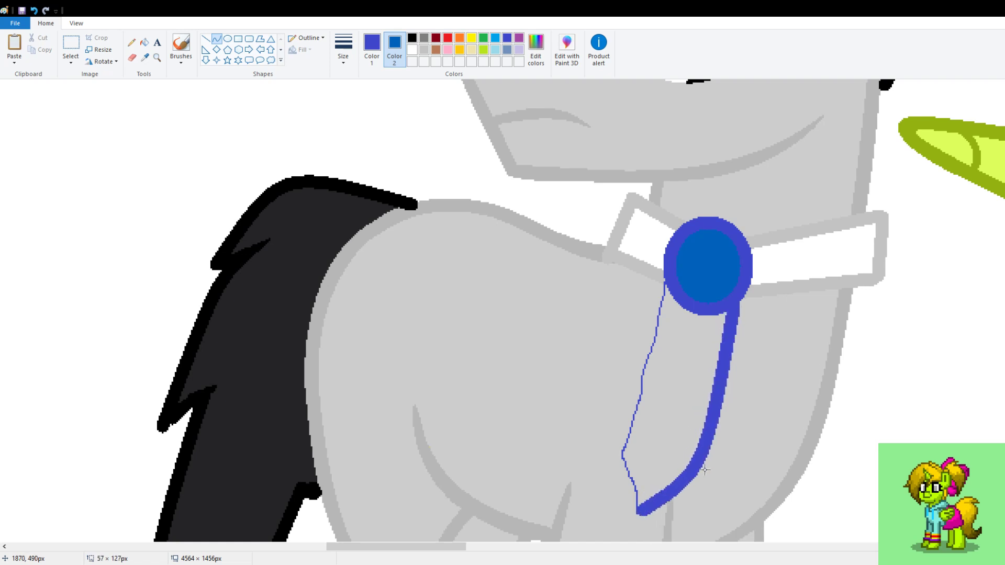
{"action": "mouse_move", "coordinate": [664, 275]}
{"action": "left_mouse_down"}
{"action": "mouse_move", "coordinate": [616, 494]}
{"action": "mouse_move", "coordinate": [637, 512]}
{"action": "left_mouse_up"}
{"action": "left_click_drag", "start_coordinate": [636, 492], "coordinate": [617, 437]}
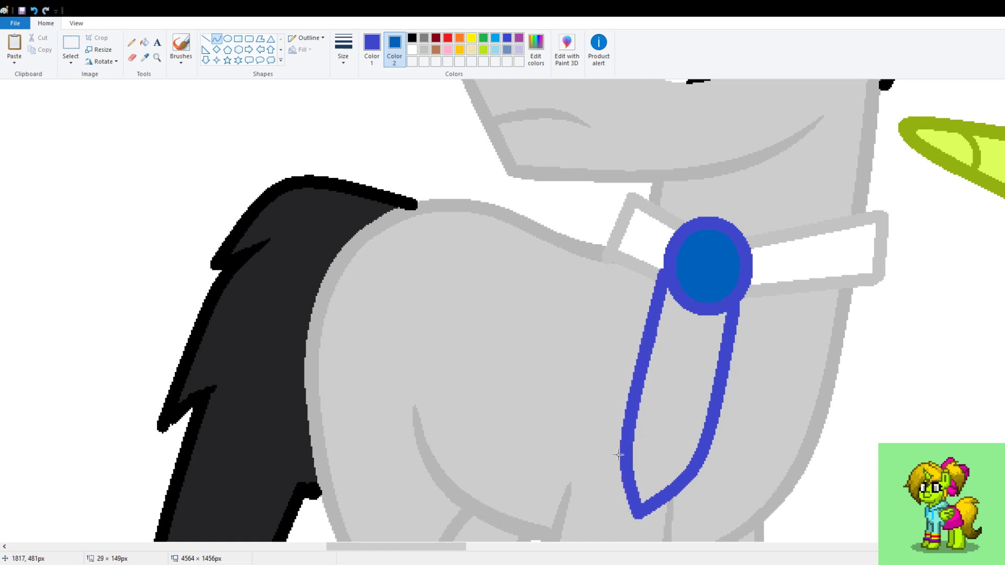
{"action": "left_click", "coordinate": [144, 41]}
{"action": "left_click", "coordinate": [670, 355]}
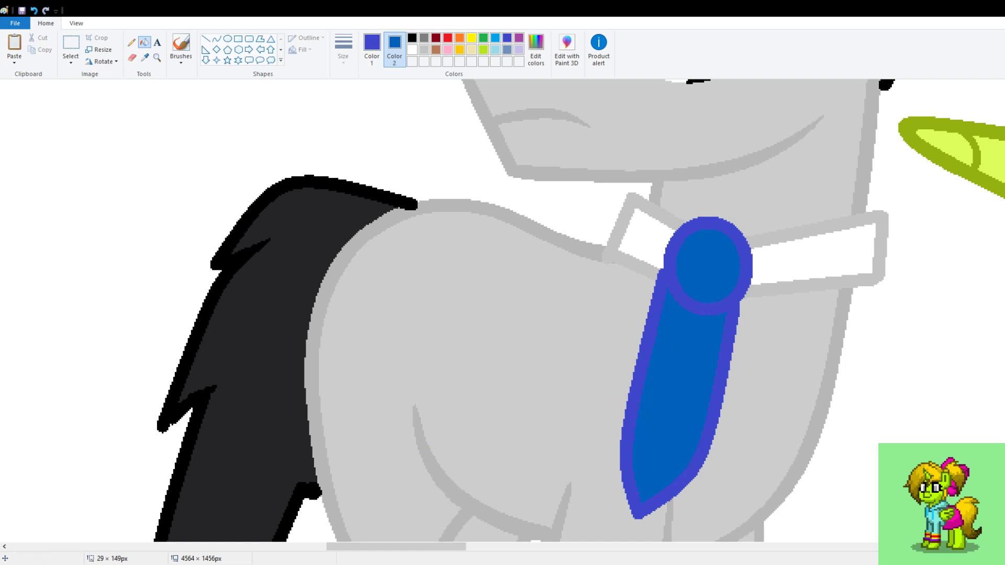
Step: Examine the grey pony with its collar and tie, the other bases and the reference pictures of the characters
{"action": "key", "text": "ctrl+Page_Down"}
{"action": "key", "text": "ctrl+Page_Down"}
{"action": "key", "text": "ctrl+Page_Down"}
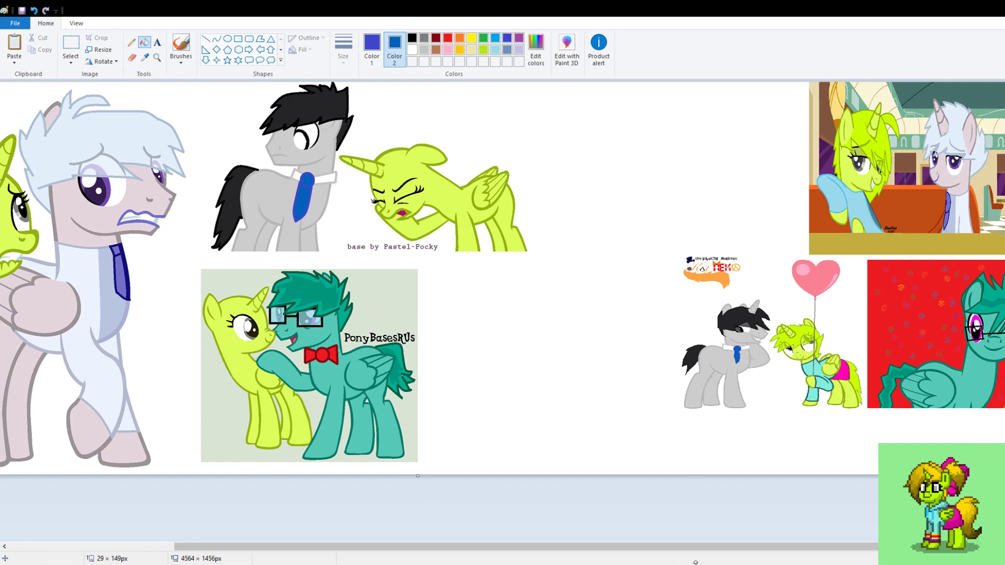
{"action": "left_click_drag", "start_coordinate": [695, 562], "coordinate": [478, 560]}
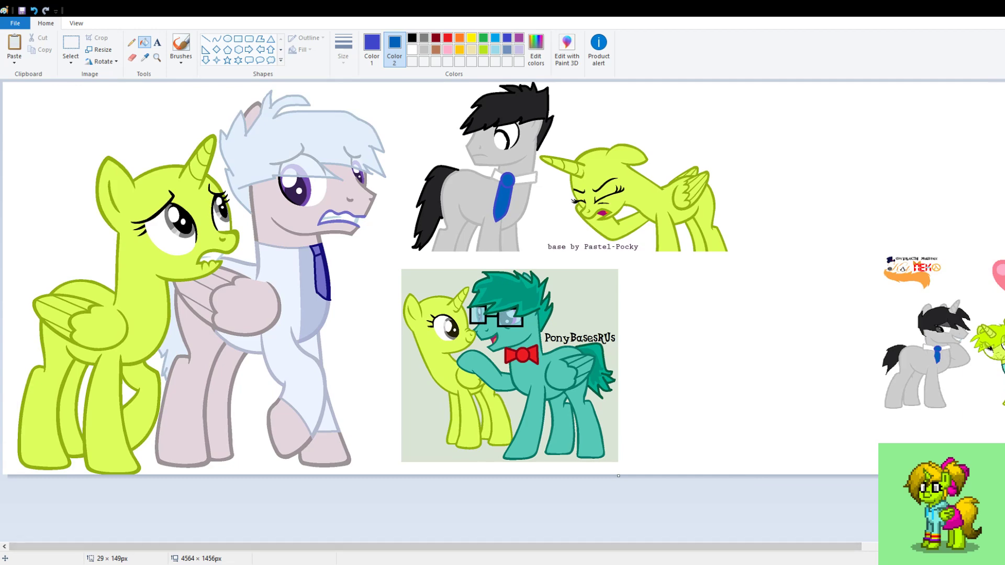
{"action": "scroll", "coordinate": [637, 399], "scroll_direction": "up", "scroll_amount": 2}
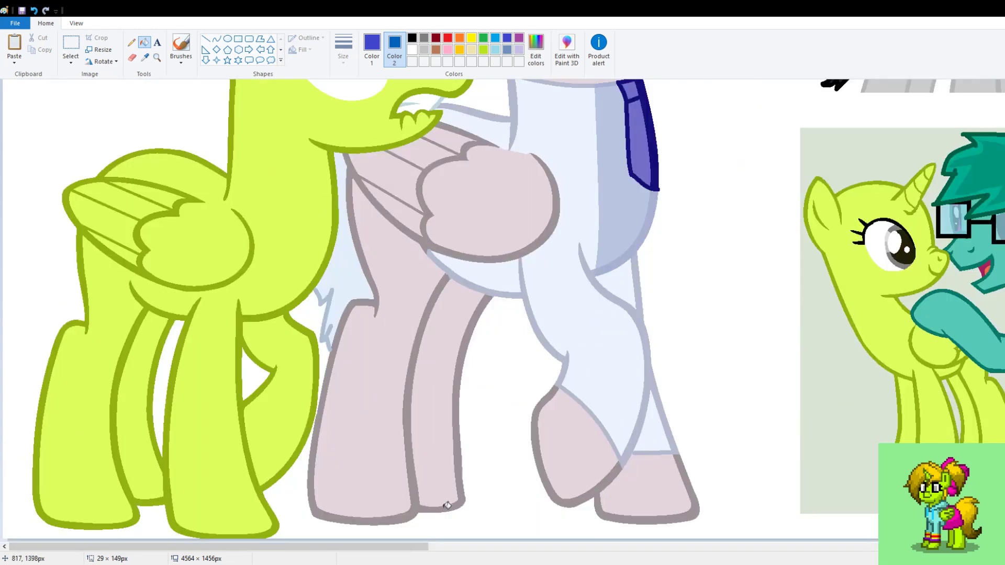
{"action": "left_click_drag", "start_coordinate": [424, 547], "coordinate": [1004, 547]}
{"action": "scroll", "coordinate": [958, 333], "scroll_direction": "up", "scroll_amount": 5}
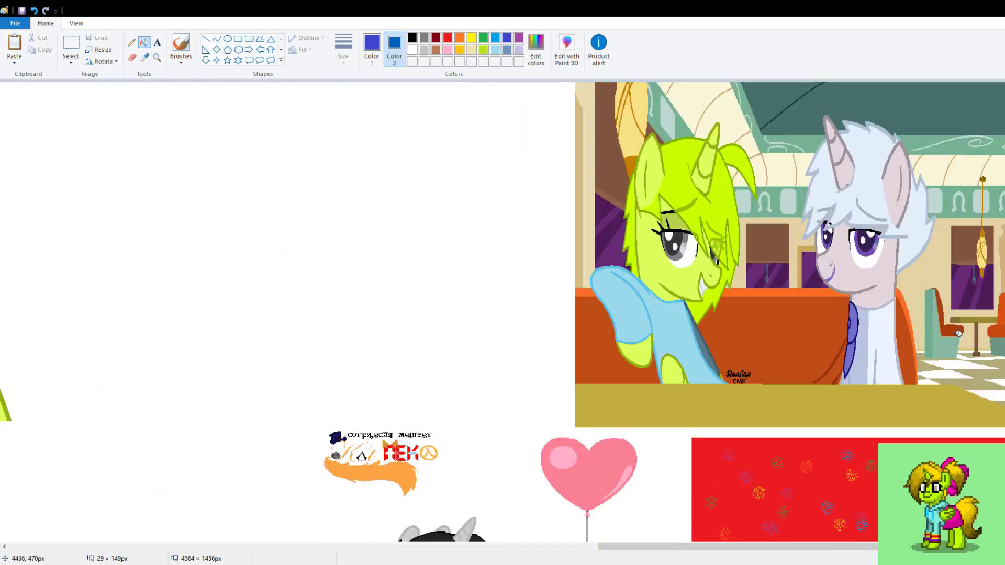
{"action": "scroll", "coordinate": [957, 333], "scroll_direction": "down", "scroll_amount": 2}
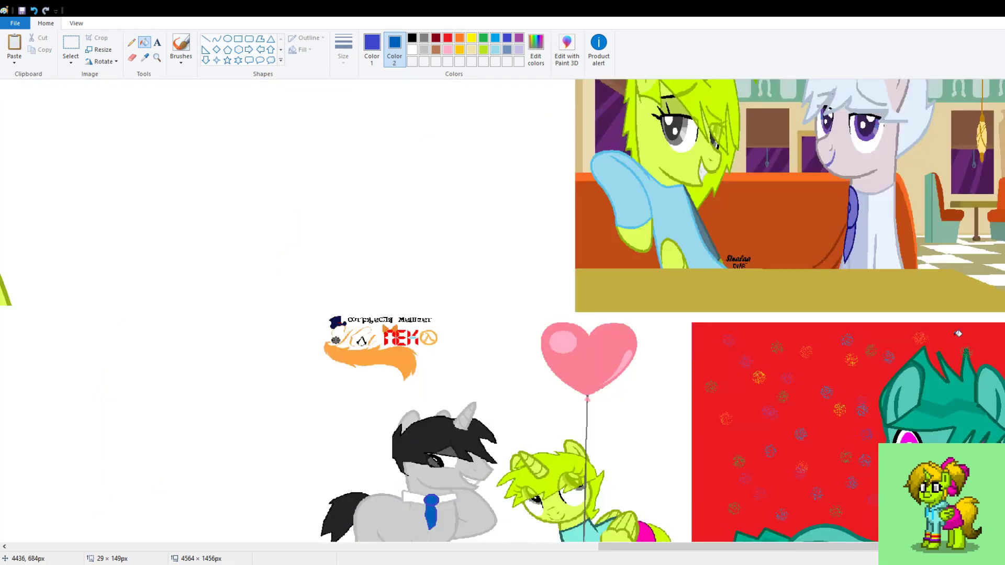
{"action": "scroll", "coordinate": [528, 212], "scroll_direction": "up", "scroll_amount": 2}
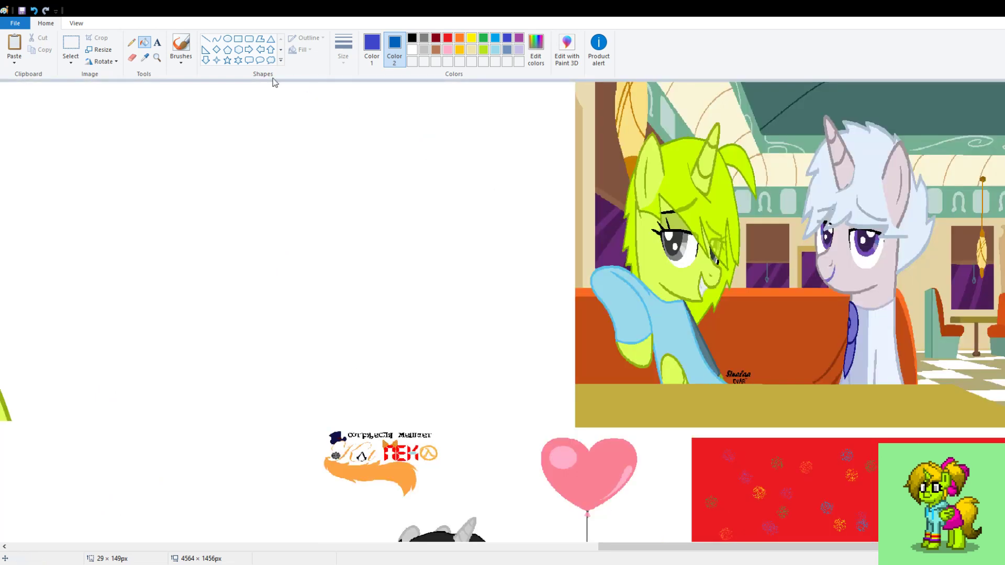
Step: Sample the lime pony's dark green mane outline as the primary colour and its bright lime mane fill as the secondary colour
{"action": "left_click", "coordinate": [145, 56]}
{"action": "key", "text": "ctrl+Page_Up"}
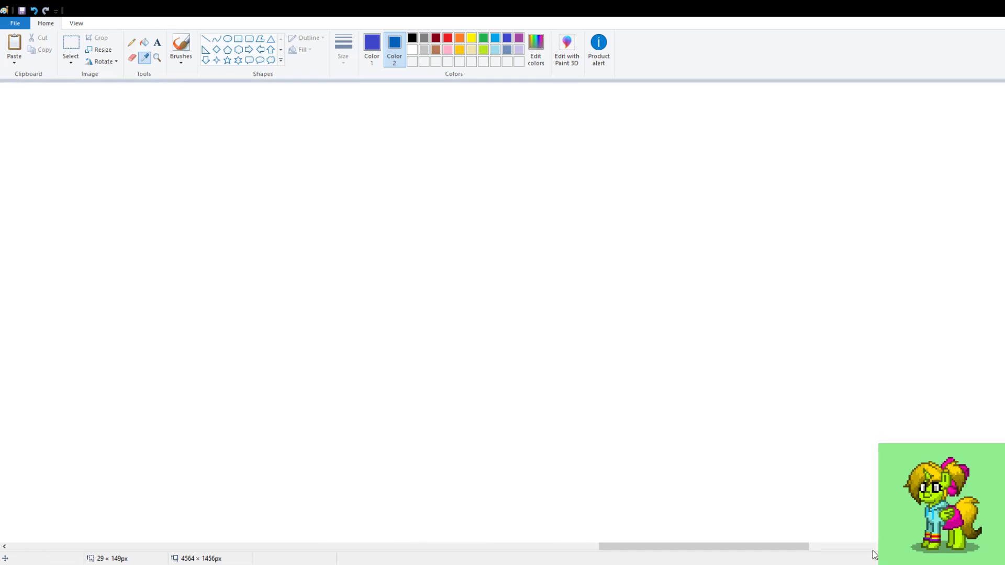
{"action": "left_click_drag", "start_coordinate": [738, 545], "coordinate": [921, 546]}
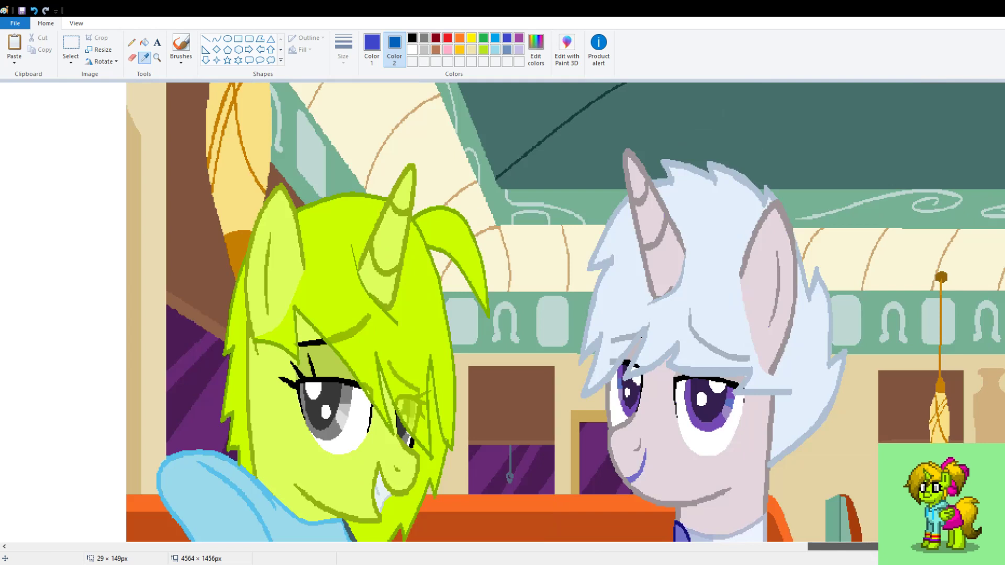
{"action": "left_click", "coordinate": [324, 199]}
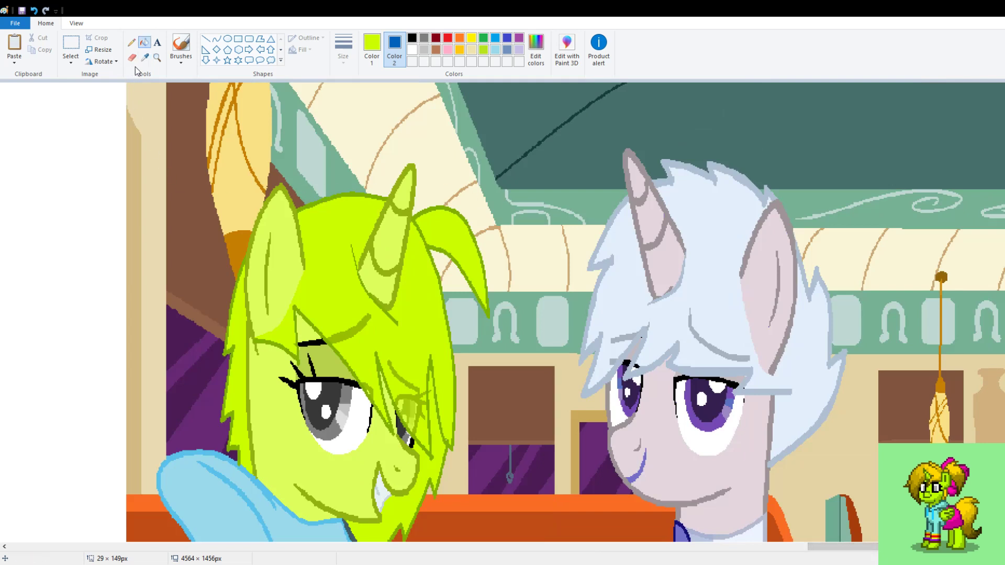
{"action": "left_click", "coordinate": [366, 193]}
{"action": "right_click", "coordinate": [330, 222]}
Step: Sketch the lime base's mane in dark green pencil, with a fringe over the forehead and eyes and spiky tufts above the ear
{"action": "left_click_drag", "start_coordinate": [871, 547], "coordinate": [3, 534]}
{"action": "scroll", "coordinate": [34, 419], "scroll_direction": "down", "scroll_amount": 6}
{"action": "scroll", "coordinate": [38, 422], "scroll_direction": "up", "scroll_amount": 3}
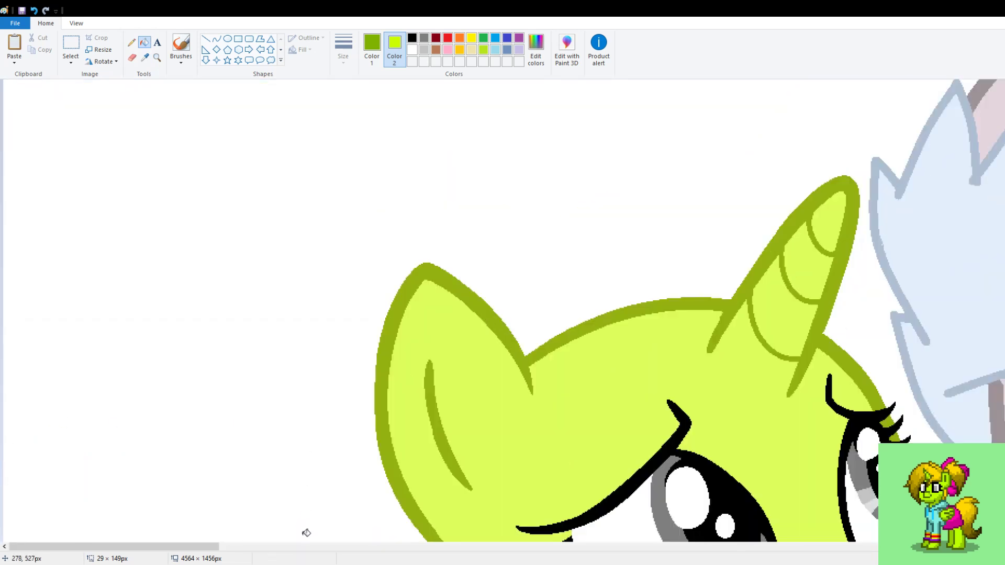
{"action": "left_click_drag", "start_coordinate": [149, 546], "coordinate": [186, 546]}
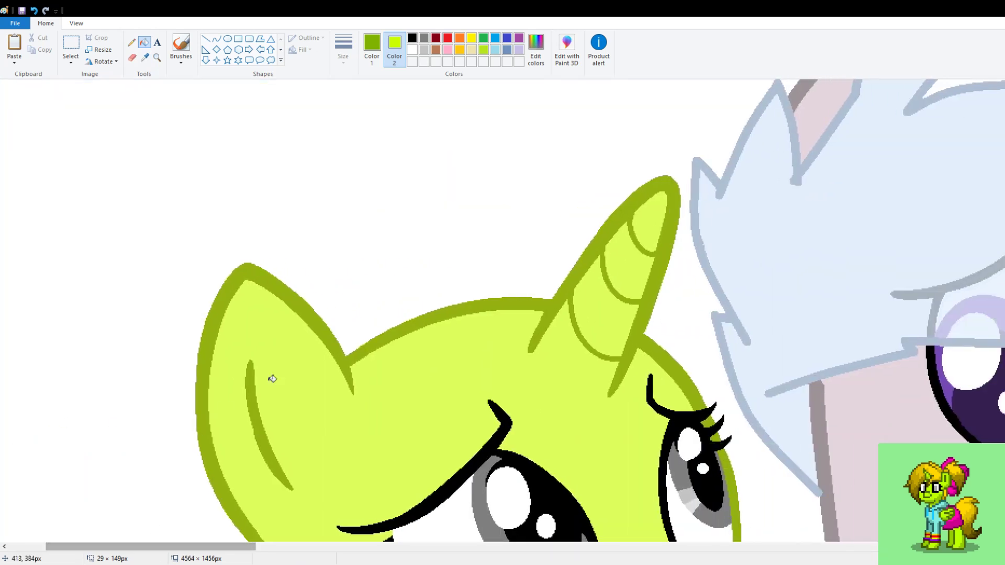
{"action": "left_click", "coordinate": [131, 42]}
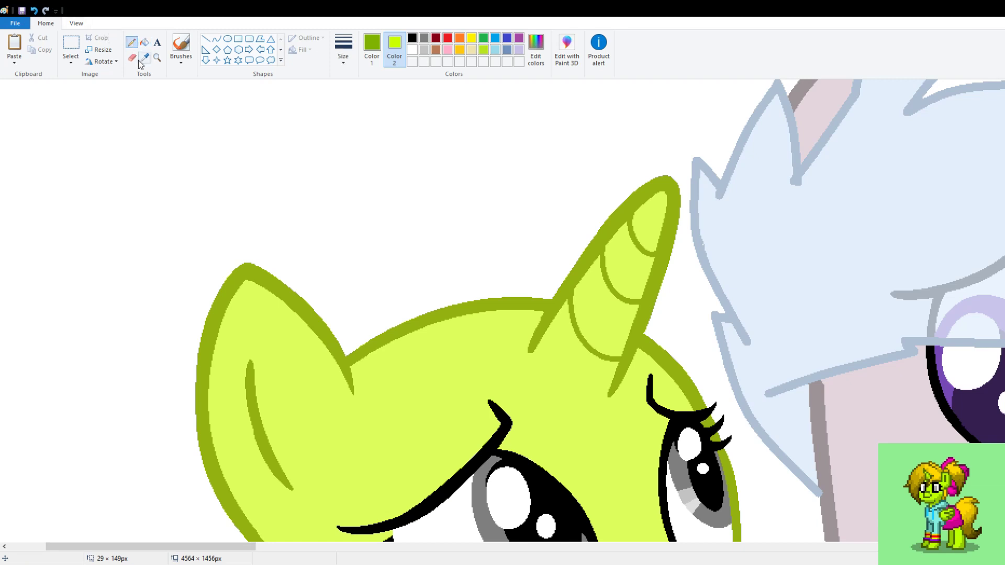
{"action": "scroll", "coordinate": [505, 172], "scroll_direction": "down", "scroll_amount": 8}
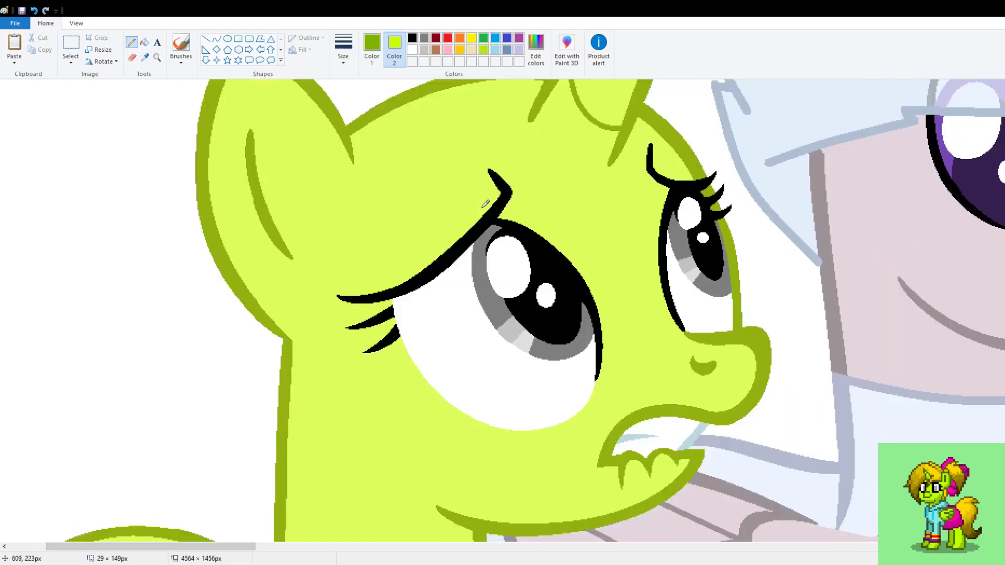
{"action": "scroll", "coordinate": [470, 183], "scroll_direction": "up", "scroll_amount": 6}
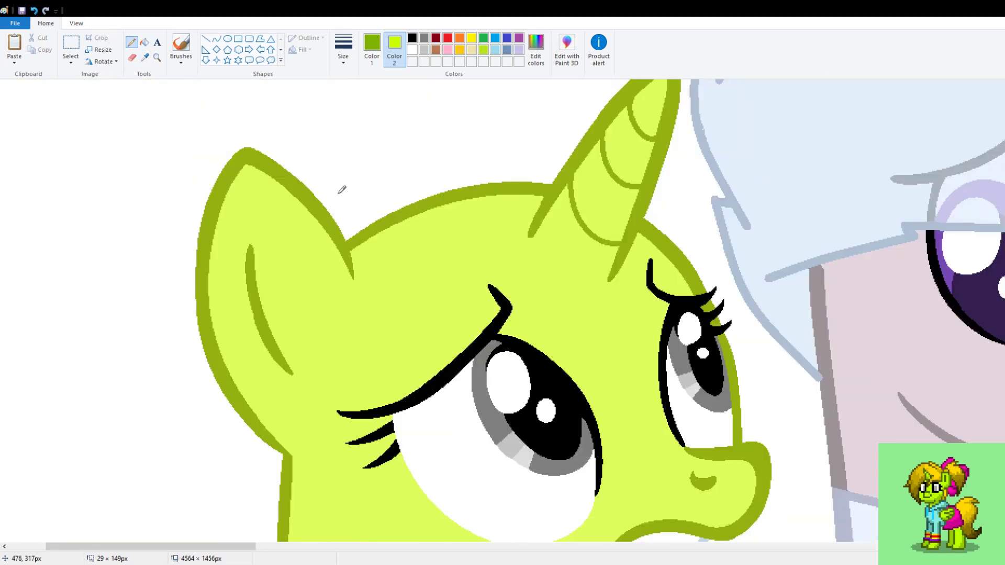
{"action": "mouse_move", "coordinate": [340, 197]}
{"action": "left_mouse_down"}
{"action": "mouse_move", "coordinate": [476, 152]}
{"action": "mouse_move", "coordinate": [595, 162]}
{"action": "mouse_move", "coordinate": [634, 179]}
{"action": "mouse_move", "coordinate": [669, 203]}
{"action": "mouse_move", "coordinate": [704, 256]}
{"action": "mouse_move", "coordinate": [684, 250]}
{"action": "mouse_move", "coordinate": [765, 347]}
{"action": "mouse_move", "coordinate": [769, 383]}
{"action": "mouse_move", "coordinate": [606, 350]}
{"action": "mouse_move", "coordinate": [637, 373]}
{"action": "mouse_move", "coordinate": [528, 353]}
{"action": "mouse_move", "coordinate": [567, 381]}
{"action": "mouse_move", "coordinate": [321, 422]}
{"action": "left_mouse_up"}
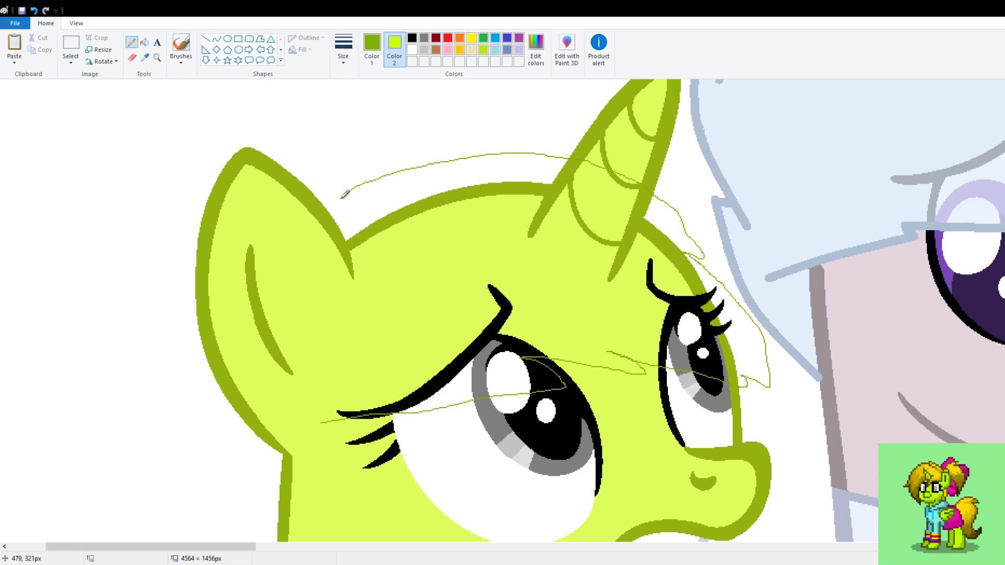
{"action": "mouse_move", "coordinate": [341, 197]}
{"action": "left_mouse_down"}
{"action": "mouse_move", "coordinate": [348, 138]}
{"action": "mouse_move", "coordinate": [278, 236]}
{"action": "mouse_move", "coordinate": [247, 192]}
{"action": "mouse_move", "coordinate": [235, 191]}
{"action": "mouse_move", "coordinate": [231, 241]}
{"action": "left_mouse_up"}
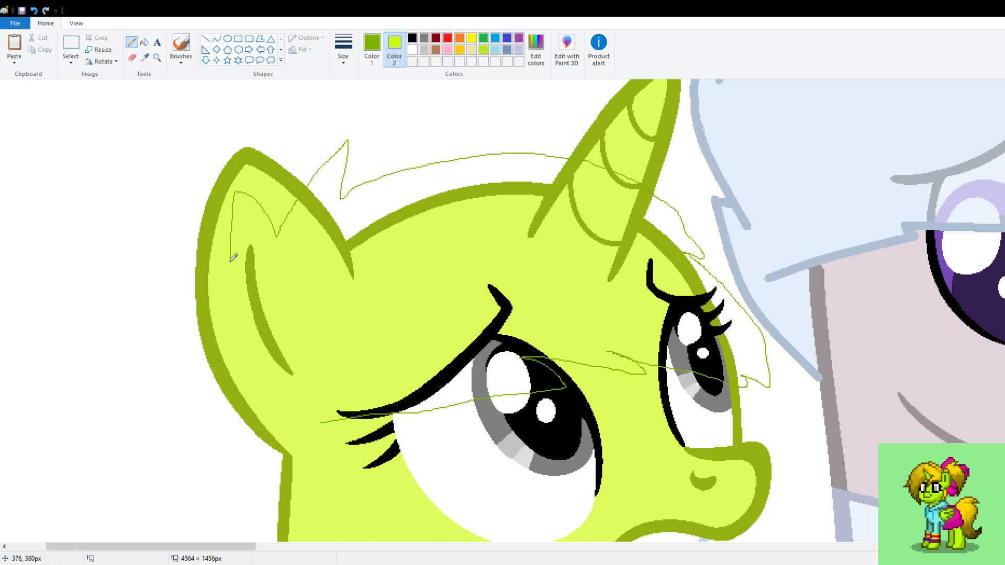
{"action": "scroll", "coordinate": [376, 333], "scroll_direction": "down", "scroll_amount": 4}
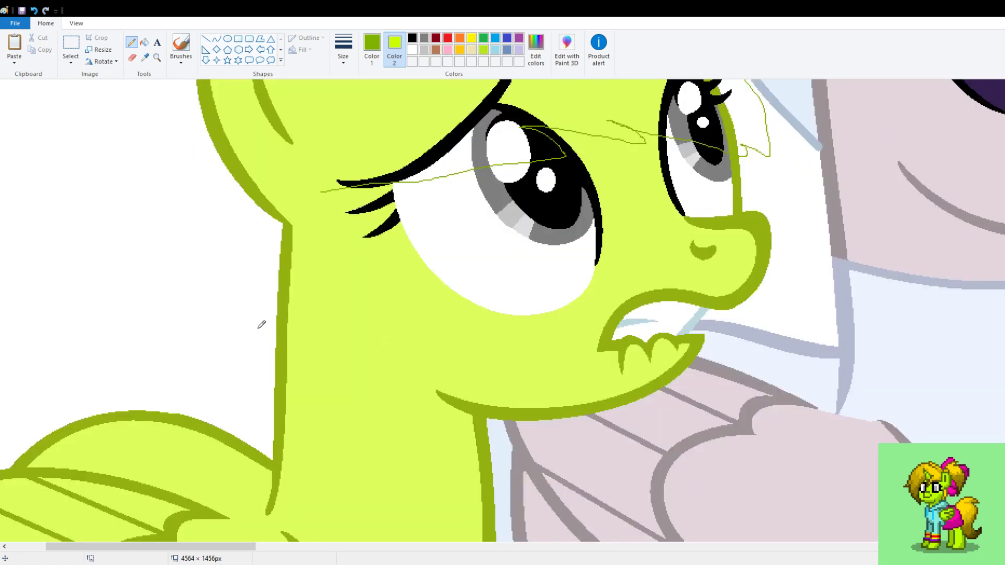
{"action": "left_click_drag", "start_coordinate": [276, 374], "coordinate": [224, 303]}
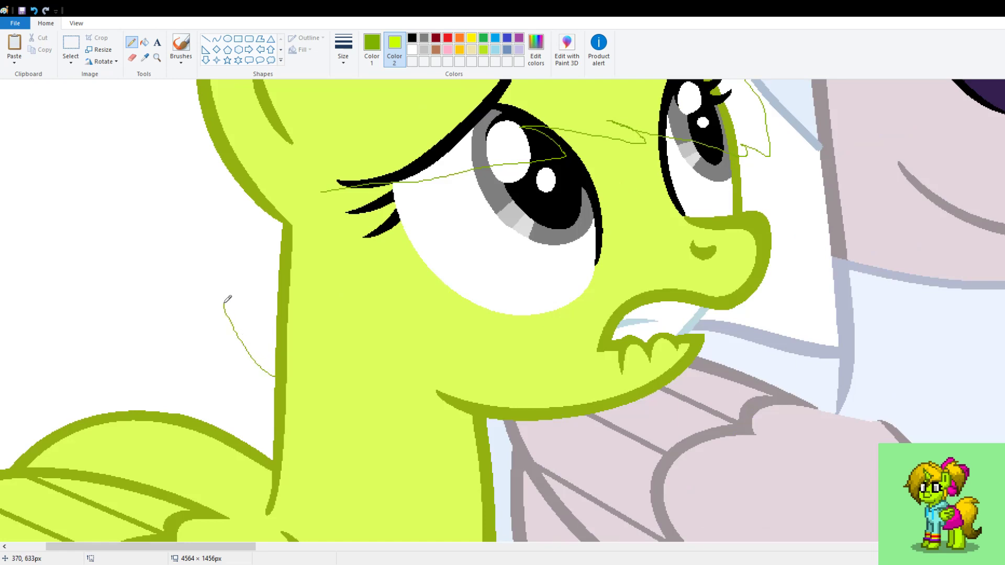
{"action": "left_click", "coordinate": [40, 7]}
{"action": "scroll", "coordinate": [191, 236], "scroll_direction": "up", "scroll_amount": 4}
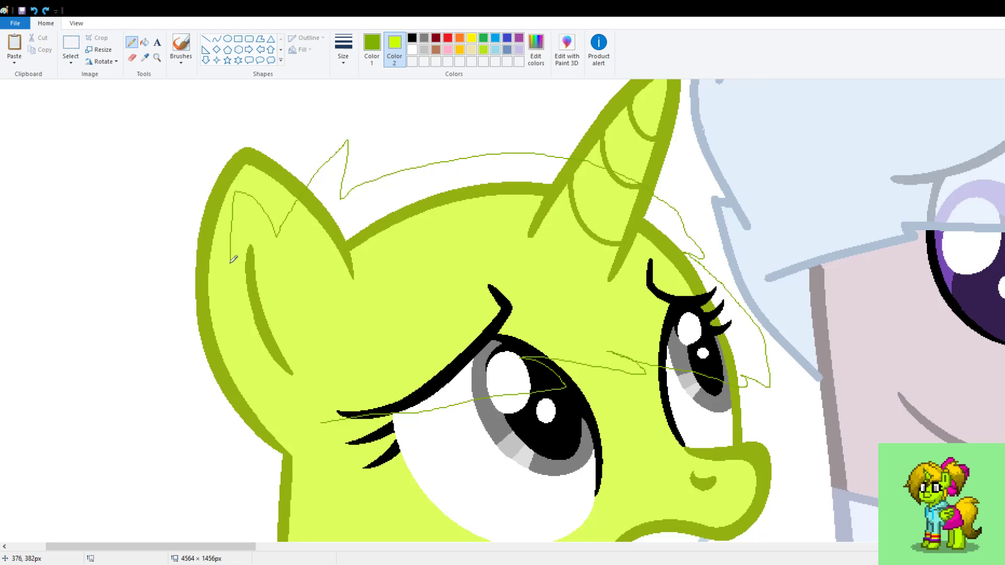
{"action": "mouse_move", "coordinate": [230, 262]}
{"action": "left_mouse_down"}
{"action": "mouse_move", "coordinate": [168, 246]}
{"action": "mouse_move", "coordinate": [164, 315]}
{"action": "mouse_move", "coordinate": [195, 460]}
{"action": "left_mouse_up"}
{"action": "scroll", "coordinate": [189, 313], "scroll_direction": "down", "scroll_amount": 3}
{"action": "scroll", "coordinate": [199, 219], "scroll_direction": "up", "scroll_amount": 3}
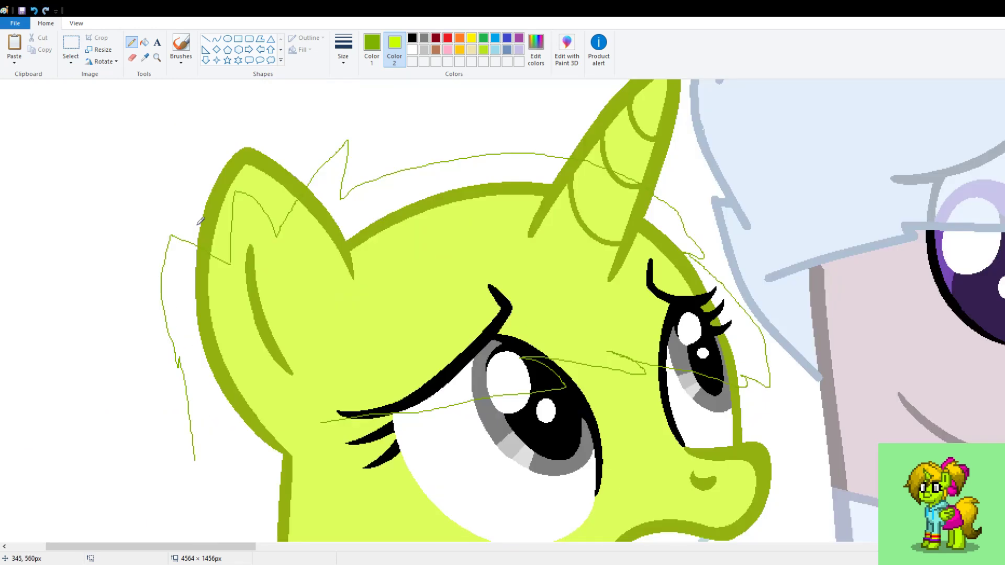
{"action": "left_click", "coordinate": [34, 10]}
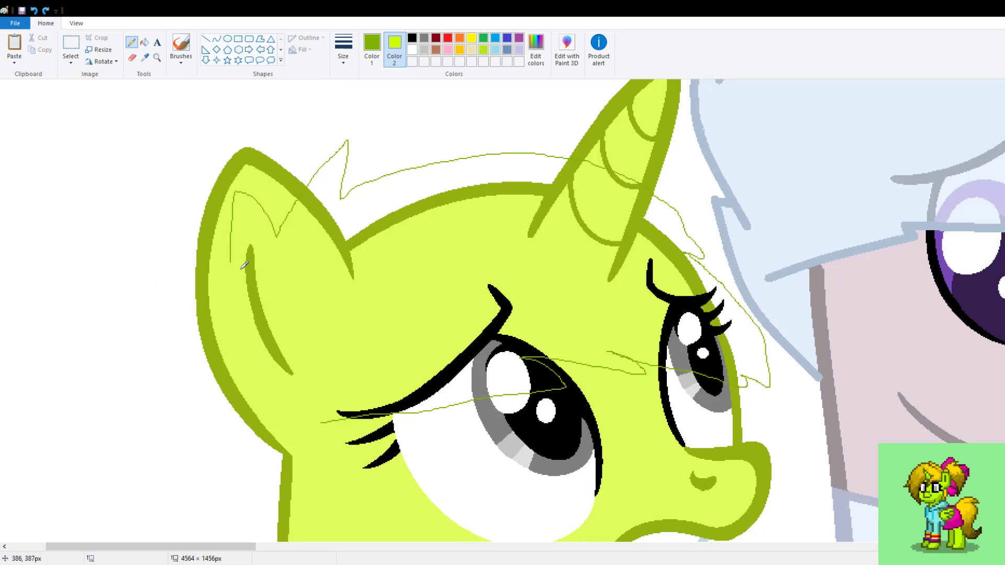
{"action": "mouse_move", "coordinate": [231, 261]}
{"action": "left_mouse_down"}
{"action": "mouse_move", "coordinate": [191, 242]}
{"action": "mouse_move", "coordinate": [173, 280]}
{"action": "mouse_move", "coordinate": [176, 394]}
{"action": "left_mouse_up"}
{"action": "mouse_move", "coordinate": [182, 391]}
{"action": "left_mouse_down"}
{"action": "mouse_move", "coordinate": [194, 498]}
{"action": "mouse_move", "coordinate": [230, 474]}
{"action": "mouse_move", "coordinate": [217, 542]}
{"action": "left_mouse_up"}
{"action": "scroll", "coordinate": [243, 323], "scroll_direction": "down", "scroll_amount": 4}
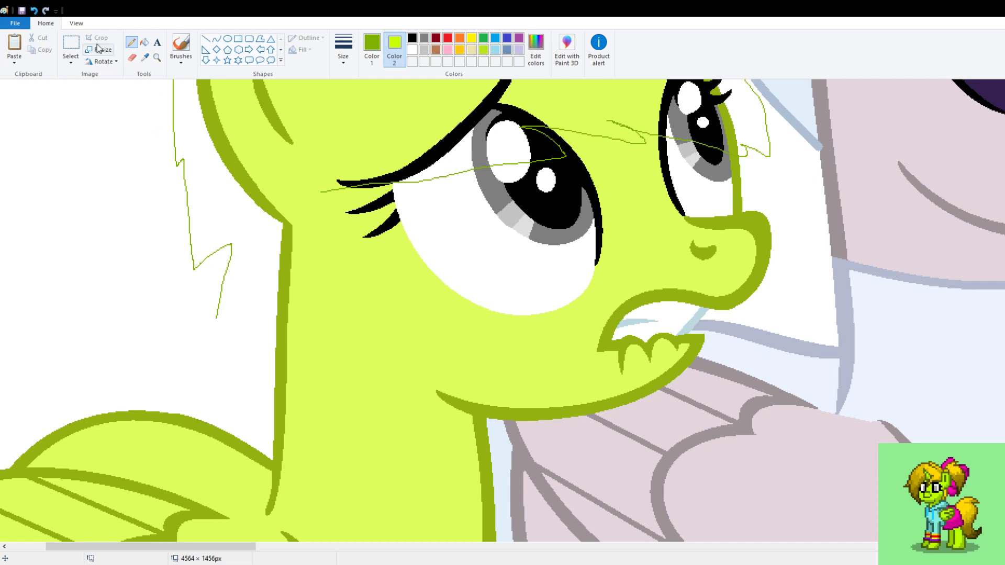
{"action": "left_click", "coordinate": [33, 10]}
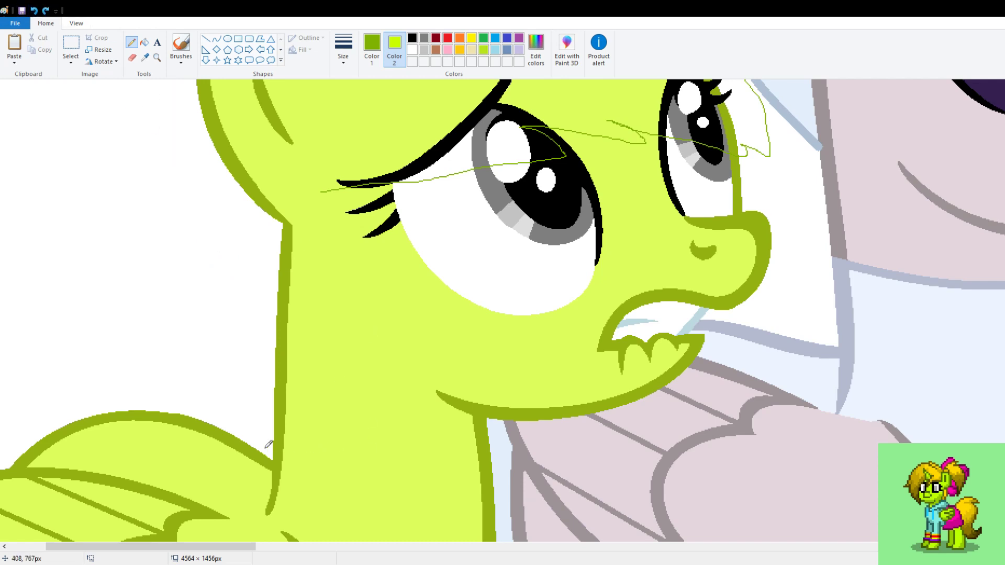
{"action": "mouse_move", "coordinate": [274, 449]}
{"action": "left_mouse_down"}
{"action": "mouse_move", "coordinate": [236, 400]}
{"action": "mouse_move", "coordinate": [198, 289]}
{"action": "mouse_move", "coordinate": [190, 255]}
{"action": "mouse_move", "coordinate": [236, 284]}
{"action": "mouse_move", "coordinate": [179, 102]}
{"action": "left_mouse_up"}
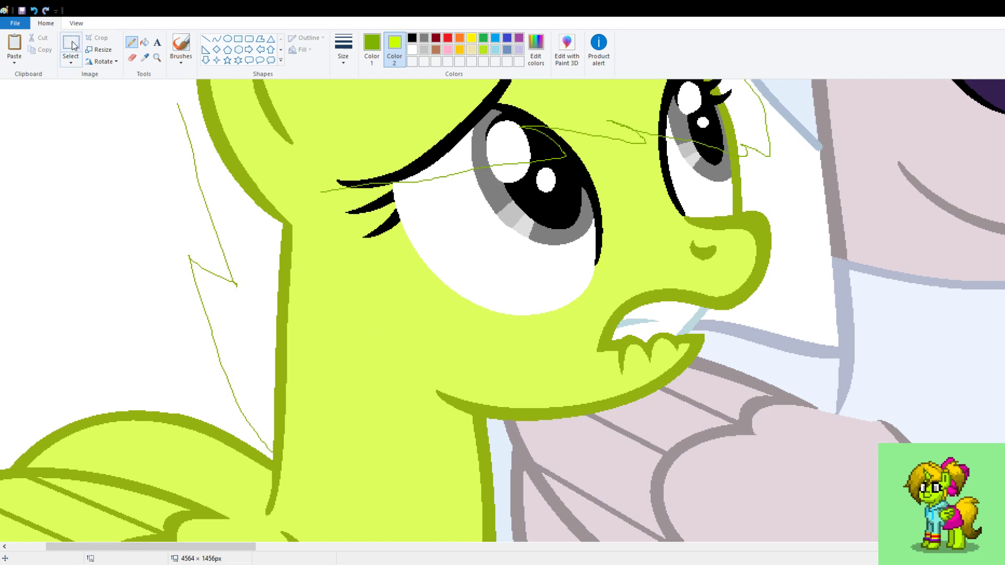
{"action": "left_click", "coordinate": [34, 10]}
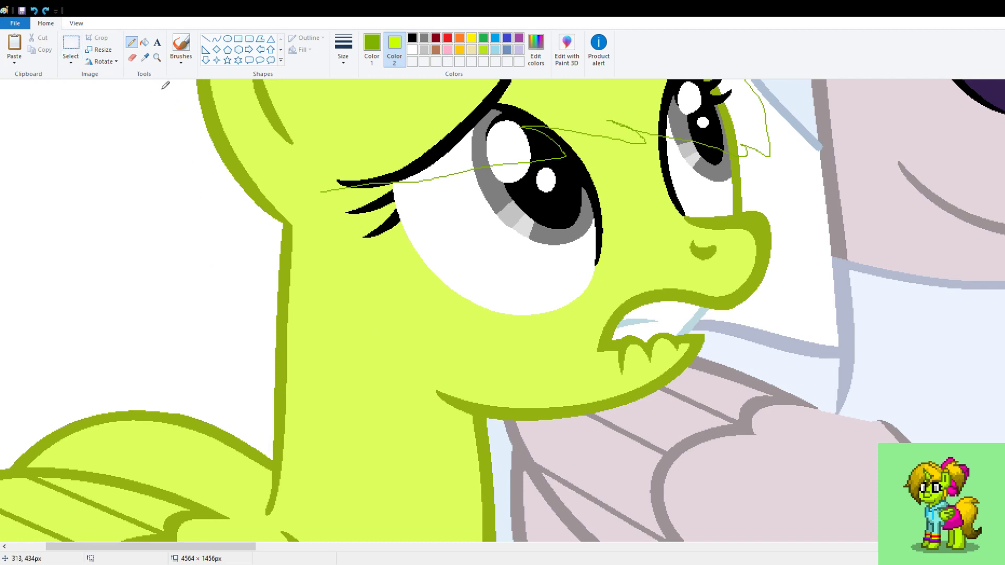
Step: Sketch the jagged back edge of the lime base's mane with the pencil, from the ear tuft down to the base of the neck
{"action": "scroll", "coordinate": [204, 167], "scroll_direction": "up", "scroll_amount": 5}
{"action": "scroll", "coordinate": [272, 211], "scroll_direction": "down", "scroll_amount": 3}
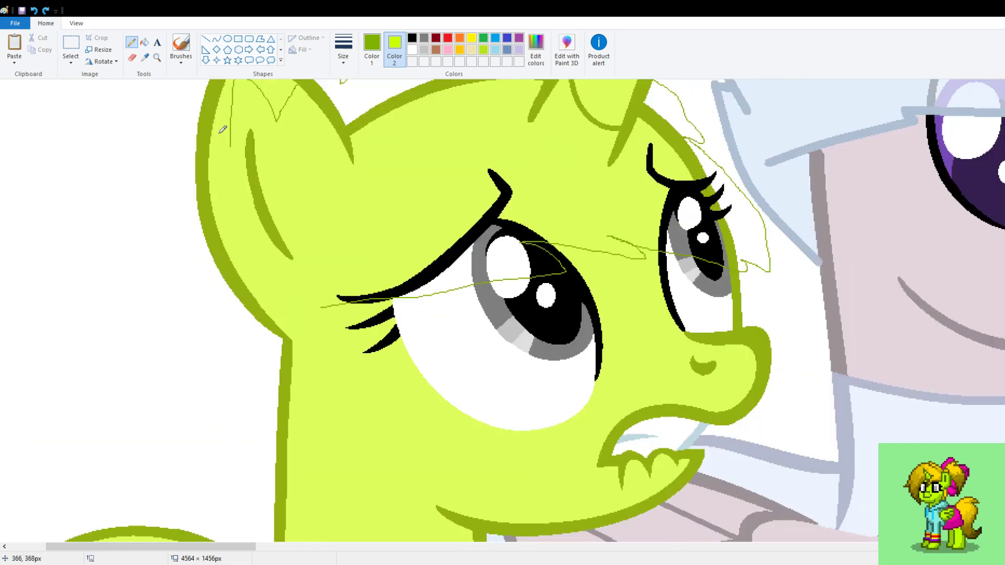
{"action": "mouse_move", "coordinate": [229, 146]}
{"action": "left_mouse_down"}
{"action": "mouse_move", "coordinate": [148, 143]}
{"action": "mouse_move", "coordinate": [206, 316]}
{"action": "mouse_move", "coordinate": [173, 292]}
{"action": "mouse_move", "coordinate": [178, 339]}
{"action": "mouse_move", "coordinate": [226, 451]}
{"action": "left_mouse_up"}
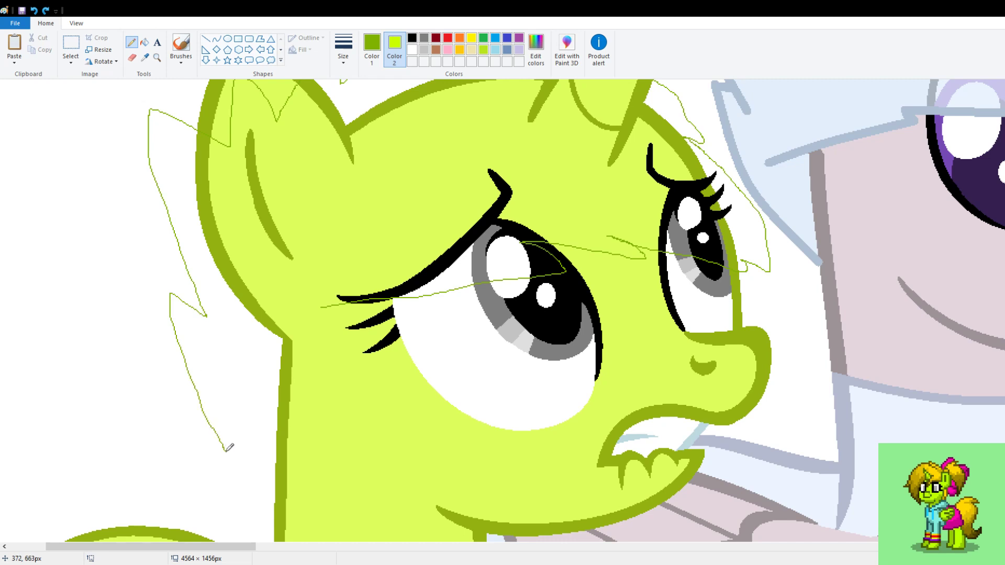
{"action": "scroll", "coordinate": [226, 318], "scroll_direction": "down", "scroll_amount": 6}
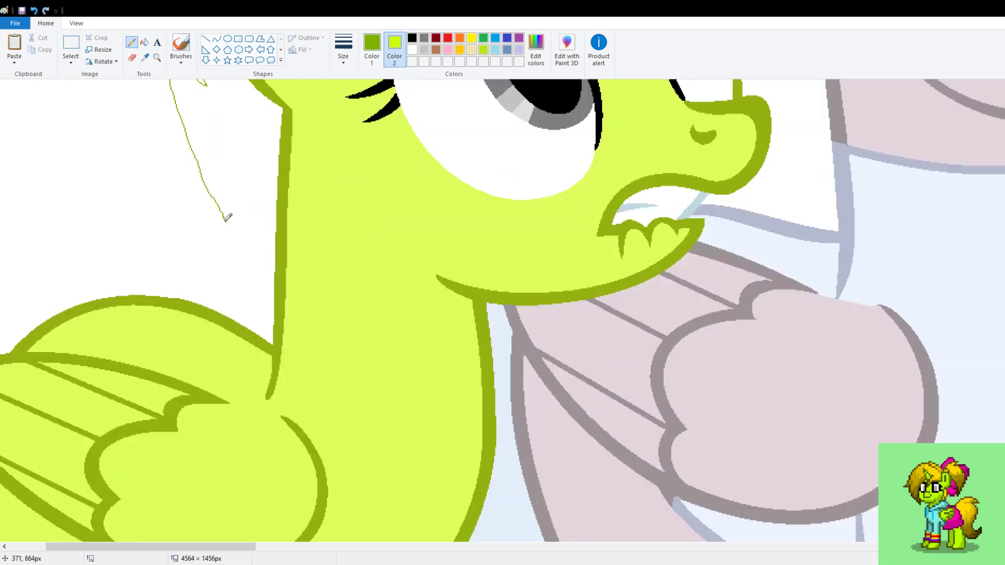
{"action": "mouse_move", "coordinate": [227, 218]}
{"action": "left_mouse_down"}
{"action": "mouse_move", "coordinate": [205, 209]}
{"action": "mouse_move", "coordinate": [208, 240]}
{"action": "mouse_move", "coordinate": [274, 328]}
{"action": "left_mouse_up"}
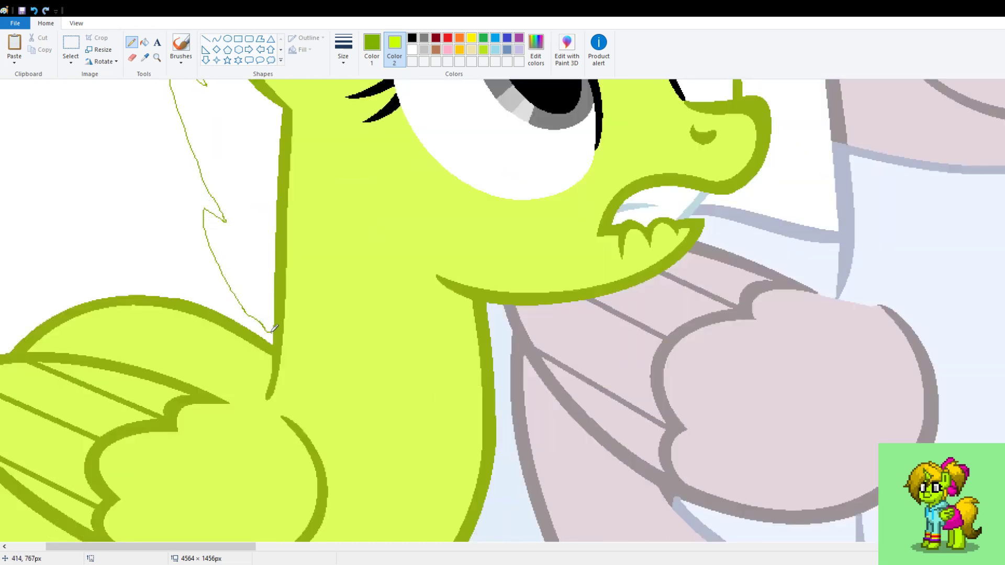
{"action": "scroll", "coordinate": [365, 250], "scroll_direction": "up", "scroll_amount": 6}
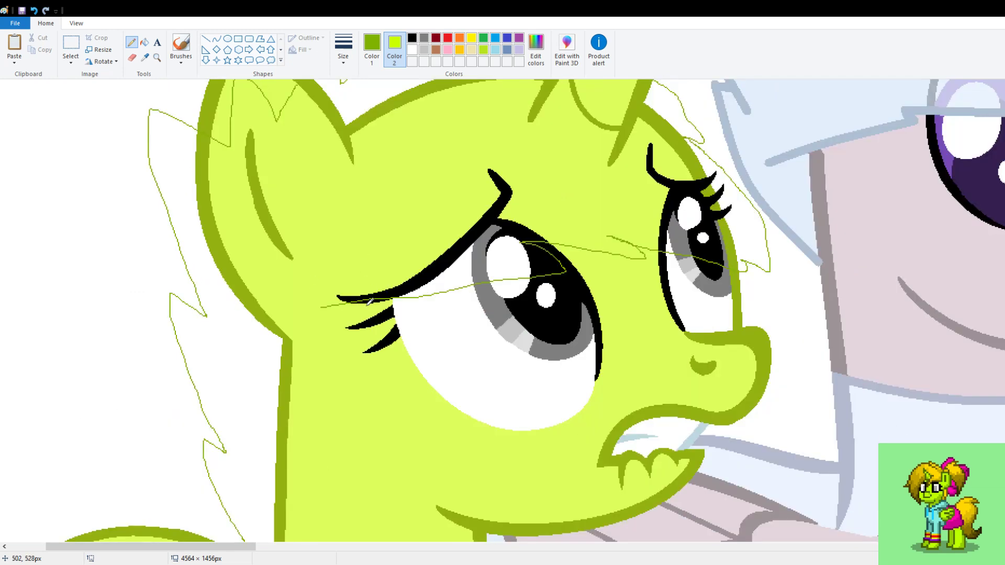
Step: Extend the fringe sketch behind the near eye with a short lock tip running back past the base of the ear
{"action": "mouse_move", "coordinate": [322, 302]}
{"action": "left_mouse_down"}
{"action": "mouse_move", "coordinate": [333, 338]}
{"action": "mouse_move", "coordinate": [258, 330]}
{"action": "left_mouse_up"}
{"action": "scroll", "coordinate": [263, 329], "scroll_direction": "down", "scroll_amount": 6}
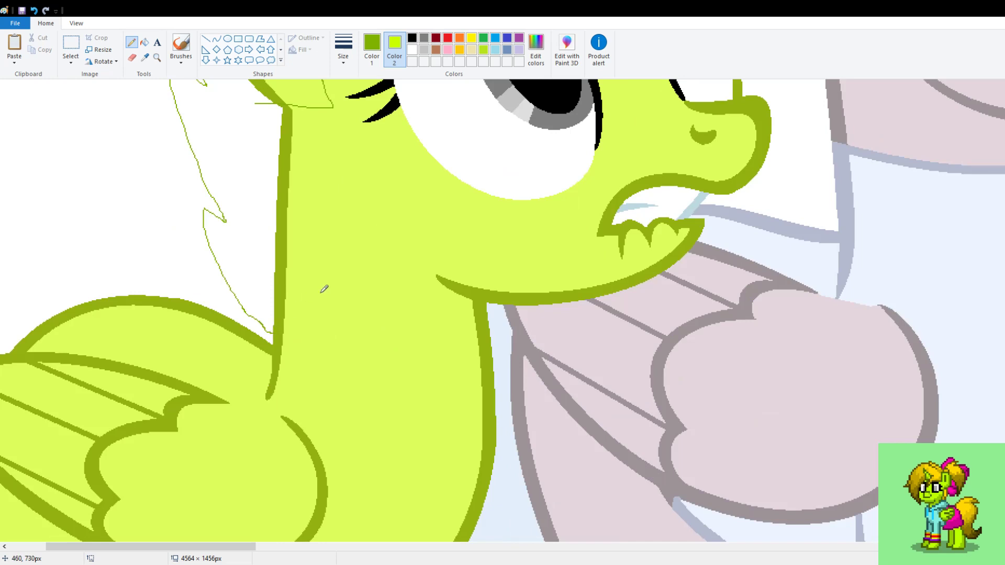
{"action": "scroll", "coordinate": [259, 240], "scroll_direction": "up", "scroll_amount": 5}
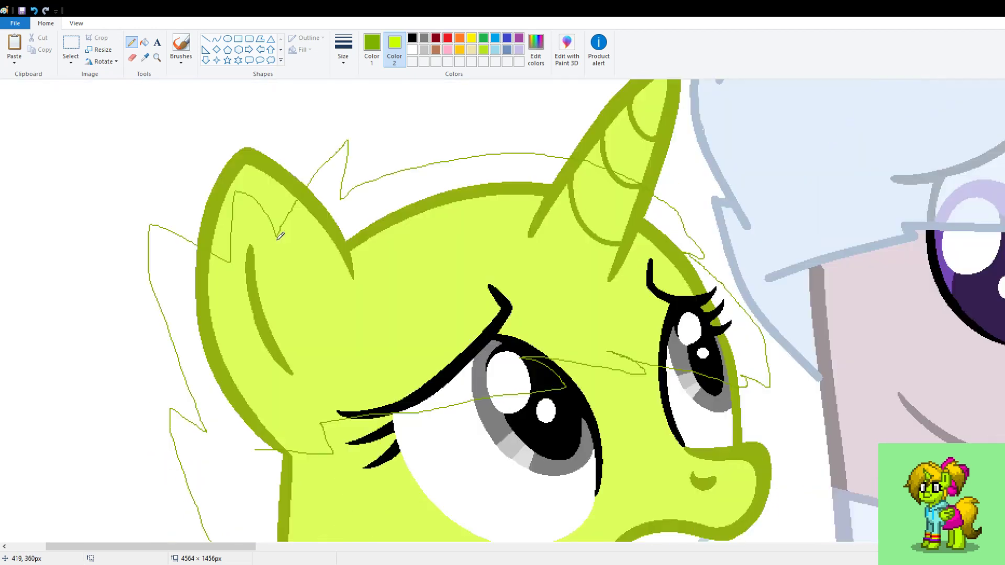
Step: Trace the mane sketch's top edge from the ear tuft to the horn with a thick dark green curve of about 204 × 44 px
{"action": "scroll", "coordinate": [291, 487], "scroll_direction": "down", "scroll_amount": 10}
{"action": "left_click_drag", "start_coordinate": [242, 547], "coordinate": [131, 543]}
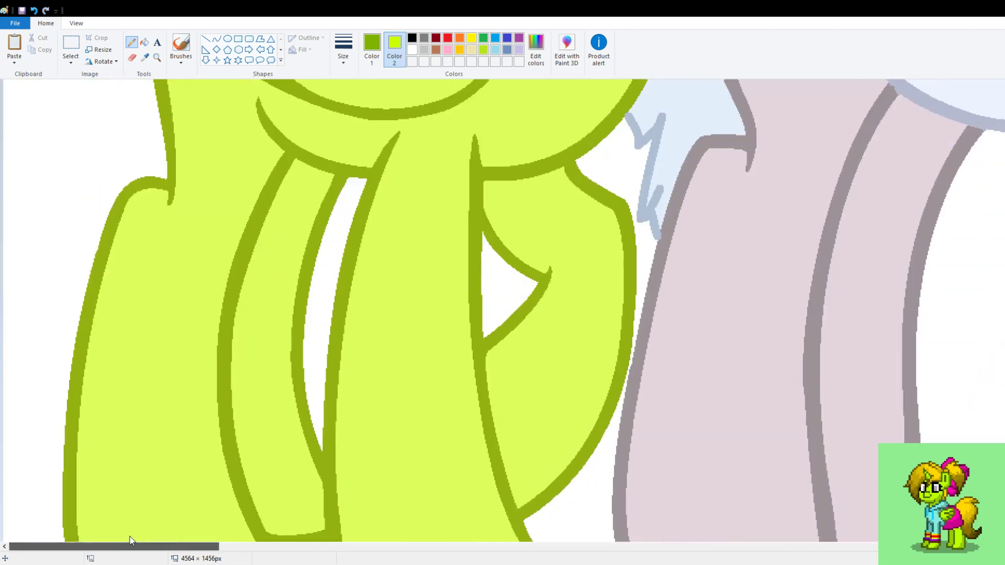
{"action": "scroll", "coordinate": [163, 376], "scroll_direction": "up", "scroll_amount": 10}
{"action": "scroll", "coordinate": [217, 228], "scroll_direction": "up", "scroll_amount": 5}
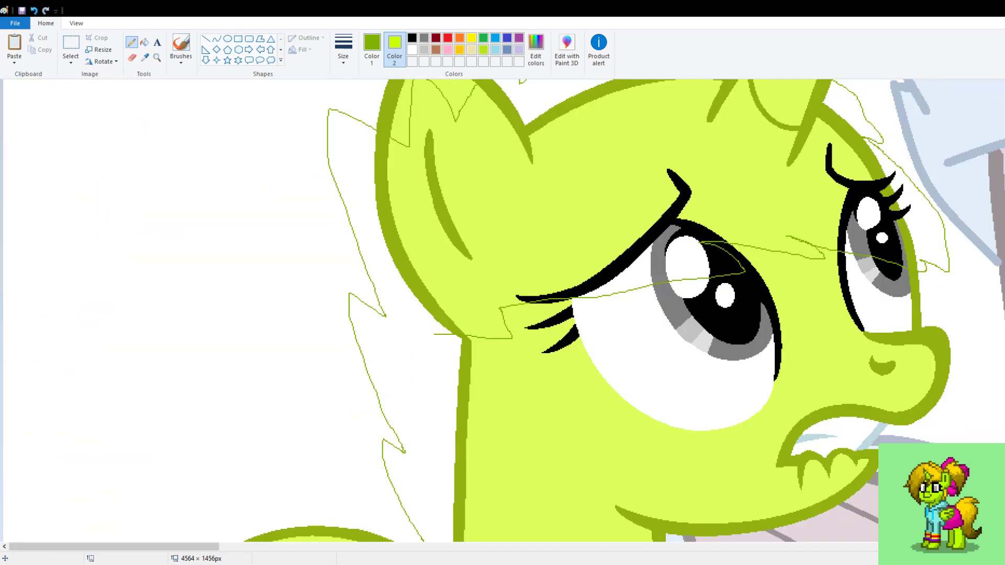
{"action": "scroll", "coordinate": [426, 388], "scroll_direction": "right", "scroll_amount": 2}
{"action": "scroll", "coordinate": [426, 387], "scroll_direction": "up", "scroll_amount": 4}
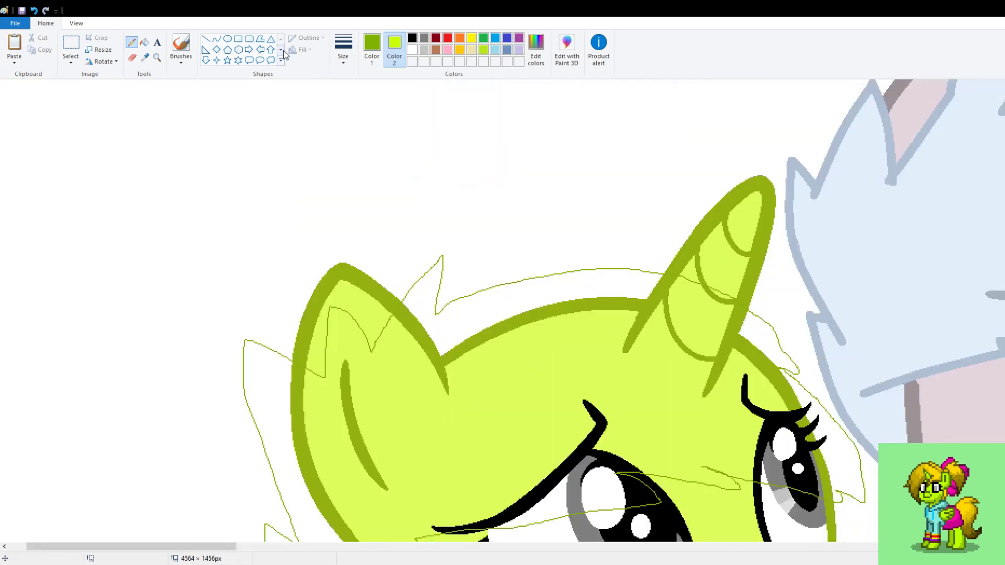
{"action": "left_click", "coordinate": [216, 39]}
{"action": "left_click_drag", "start_coordinate": [231, 547], "coordinate": [238, 547]}
{"action": "scroll", "coordinate": [420, 392], "scroll_direction": "down", "scroll_amount": 3}
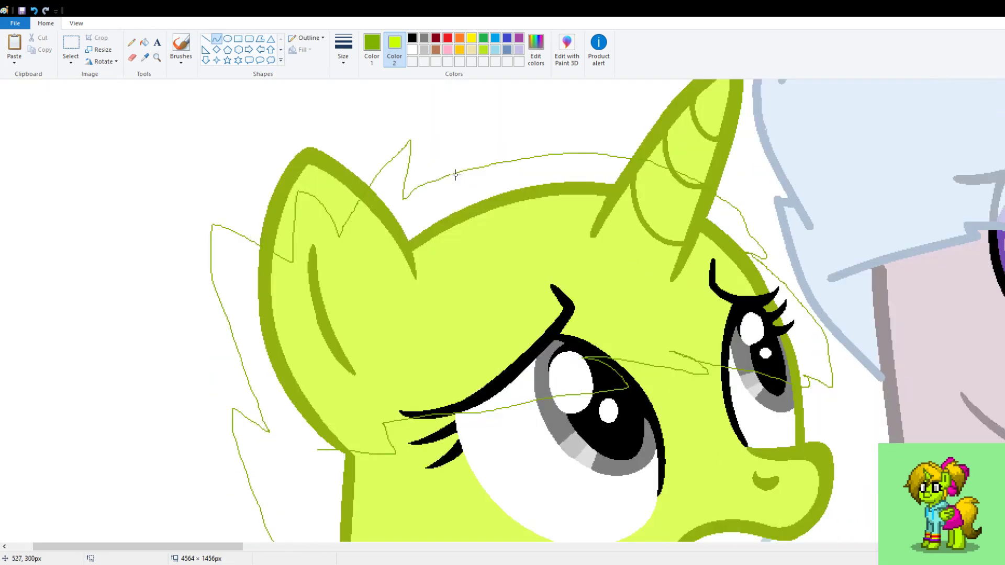
{"action": "left_click_drag", "start_coordinate": [401, 197], "coordinate": [627, 135]}
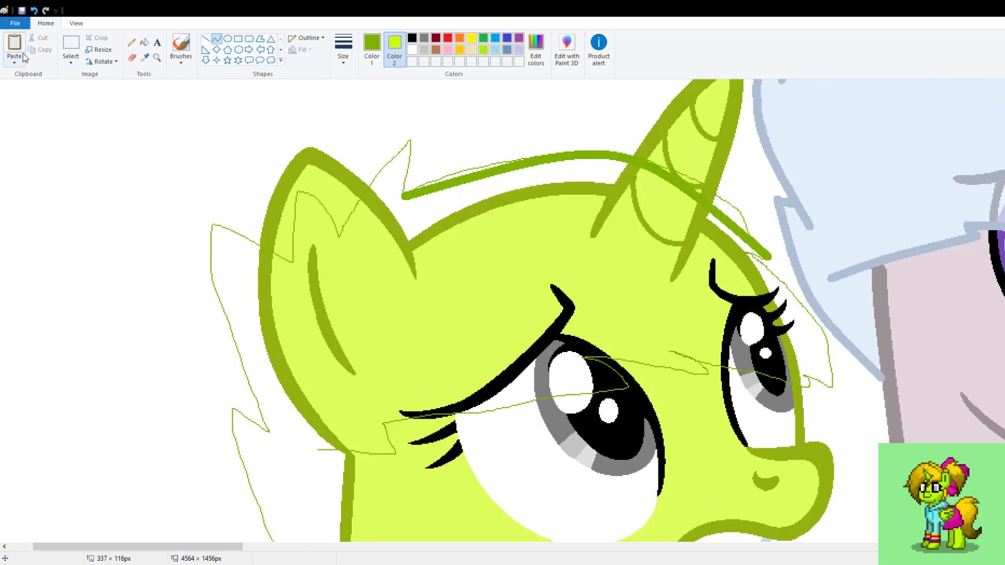
{"action": "left_click", "coordinate": [34, 10]}
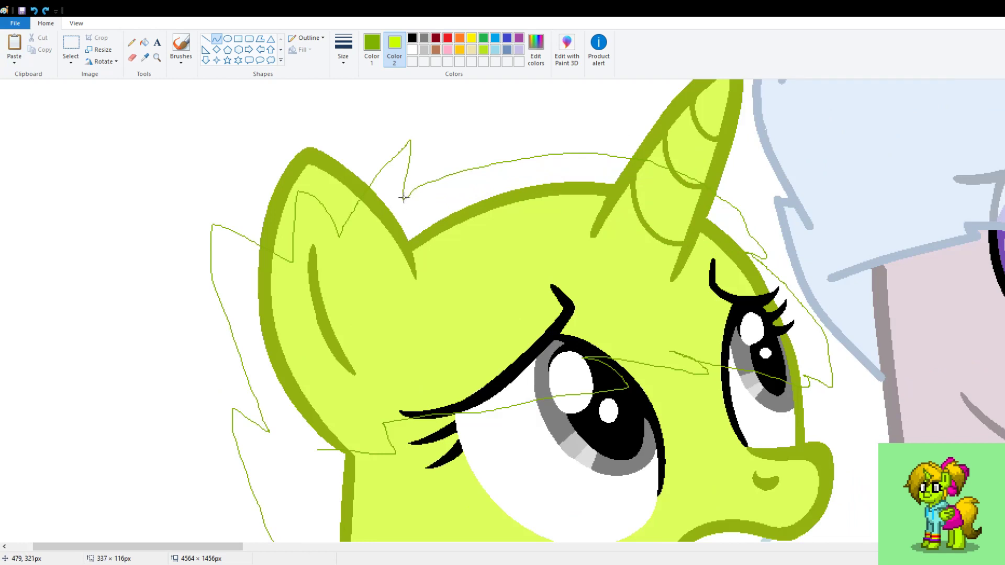
{"action": "left_click_drag", "start_coordinate": [403, 197], "coordinate": [624, 153]}
{"action": "left_click_drag", "start_coordinate": [554, 174], "coordinate": [505, 151]}
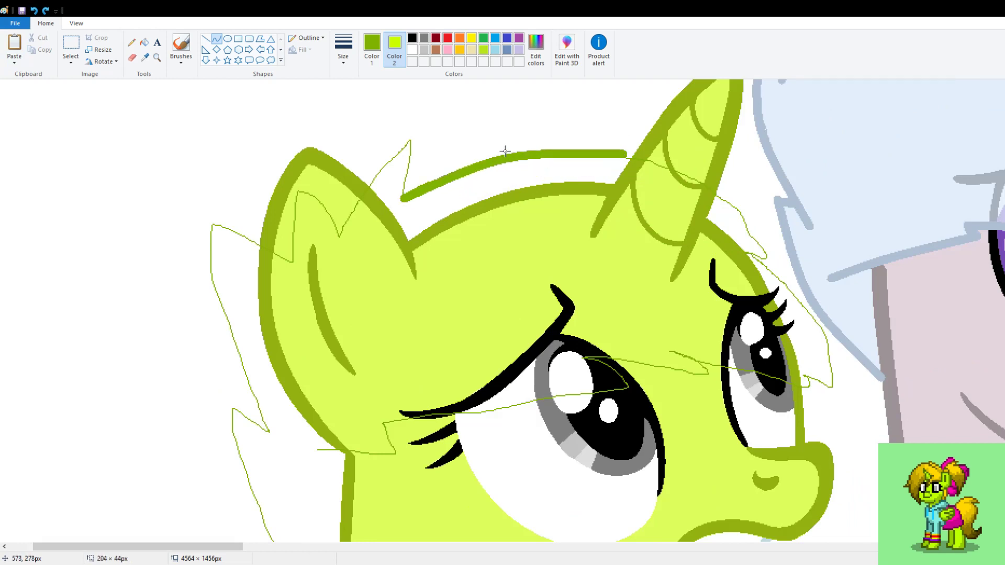
Step: Trace the mane sketch's front edge across the horn and past the far eye with thick dark green curves of about 138 × 96 and 79 × 129 px, ending in a tip
{"action": "left_click_drag", "start_coordinate": [627, 153], "coordinate": [772, 256]}
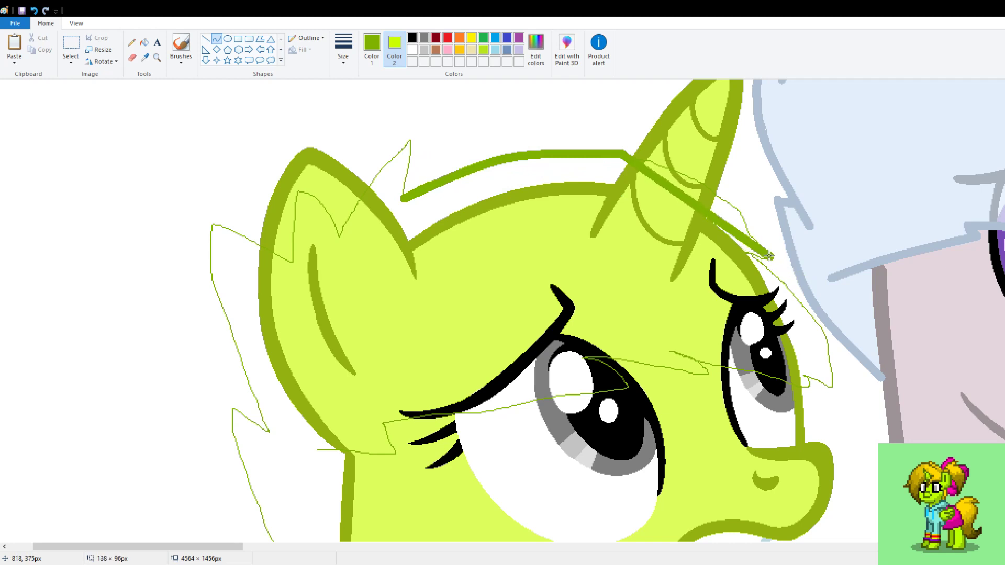
{"action": "left_click_drag", "start_coordinate": [725, 196], "coordinate": [719, 187]}
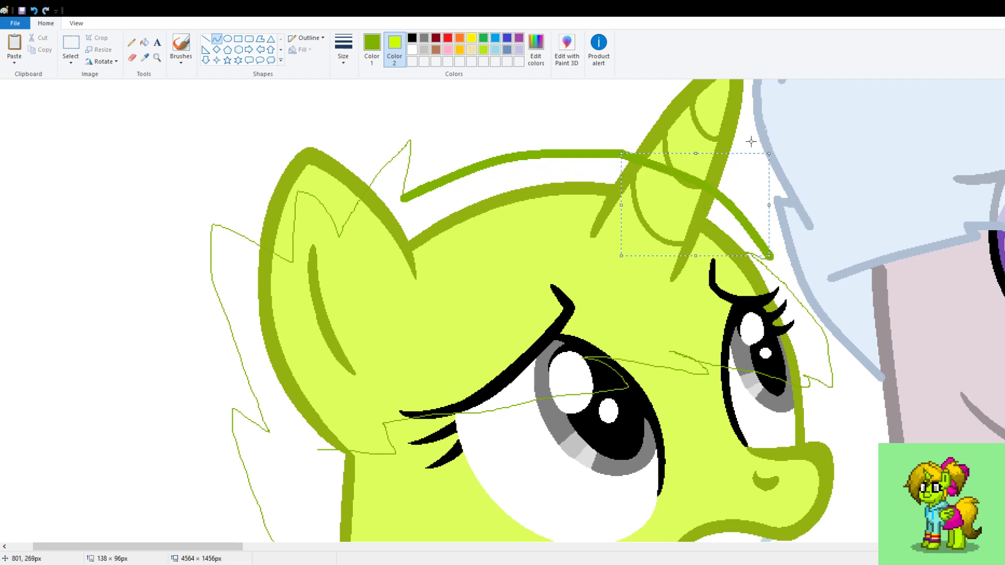
{"action": "mouse_move", "coordinate": [767, 256]}
{"action": "left_mouse_down"}
{"action": "mouse_move", "coordinate": [738, 245]}
{"action": "mouse_move", "coordinate": [829, 352]}
{"action": "mouse_move", "coordinate": [836, 391]}
{"action": "left_mouse_up"}
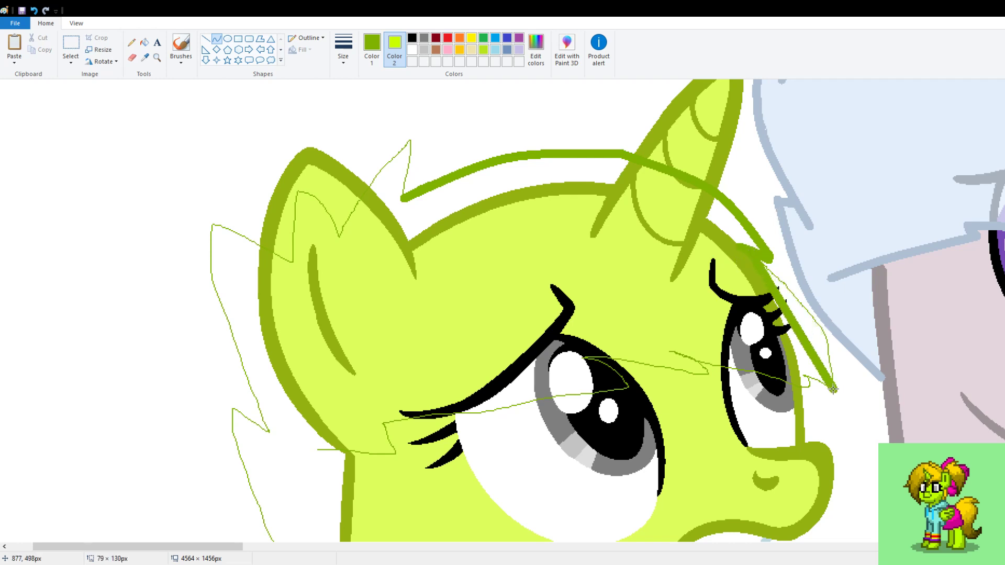
{"action": "left_click_drag", "start_coordinate": [822, 337], "coordinate": [835, 347]}
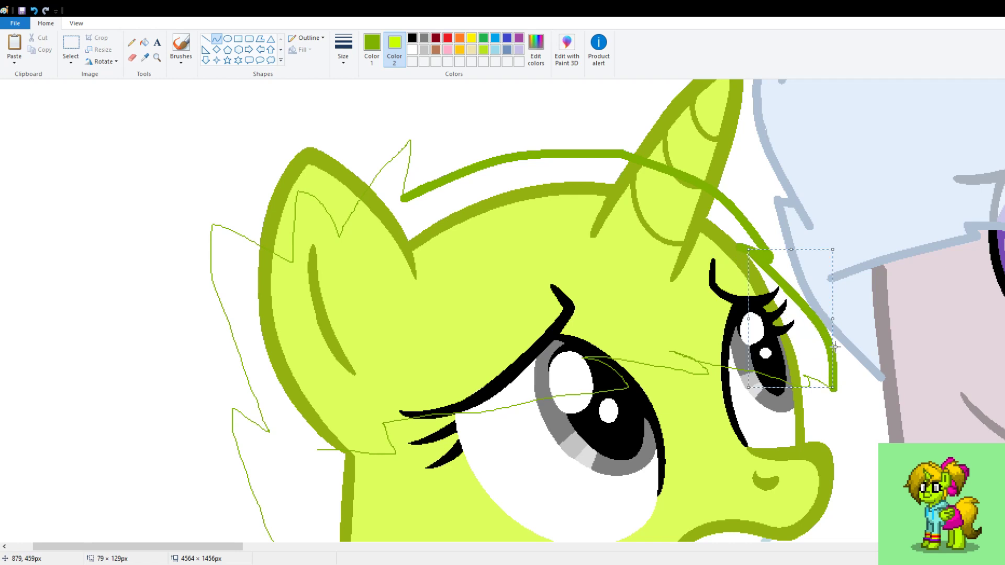
{"action": "left_click_drag", "start_coordinate": [836, 391], "coordinate": [811, 375]}
{"action": "scroll", "coordinate": [733, 314], "scroll_direction": "down", "scroll_amount": 2}
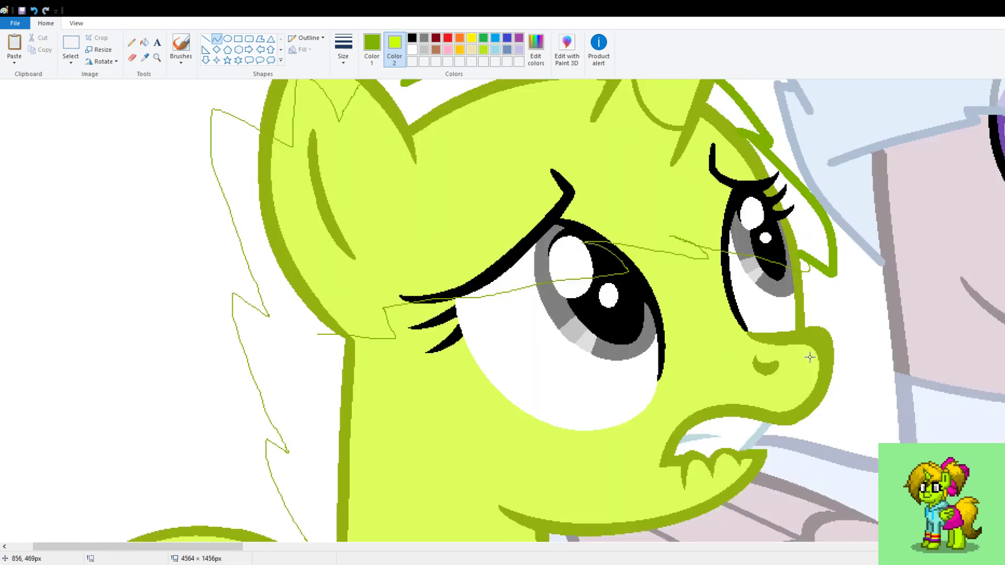
{"action": "left_click_drag", "start_coordinate": [673, 240], "coordinate": [623, 360]}
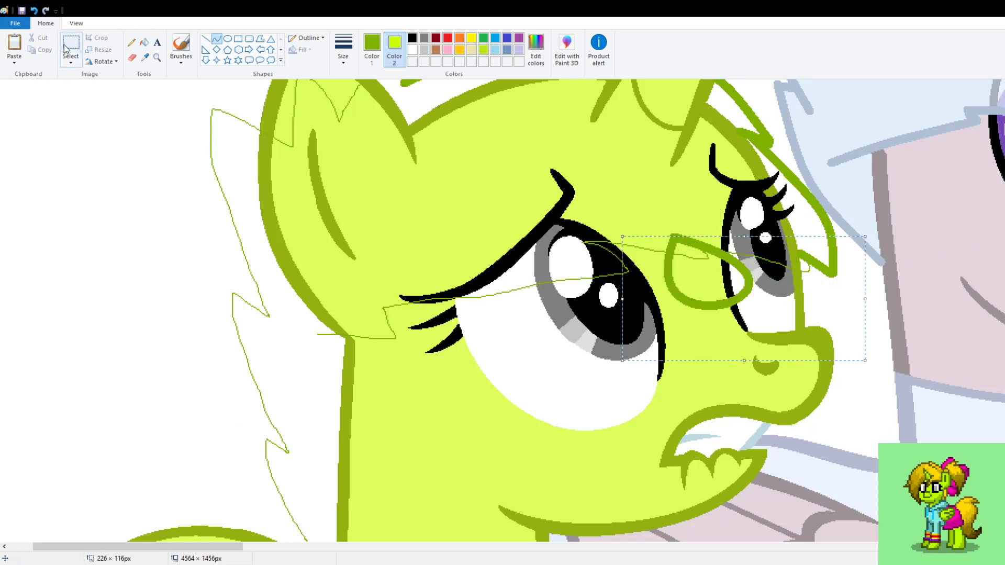
{"action": "left_click", "coordinate": [34, 11]}
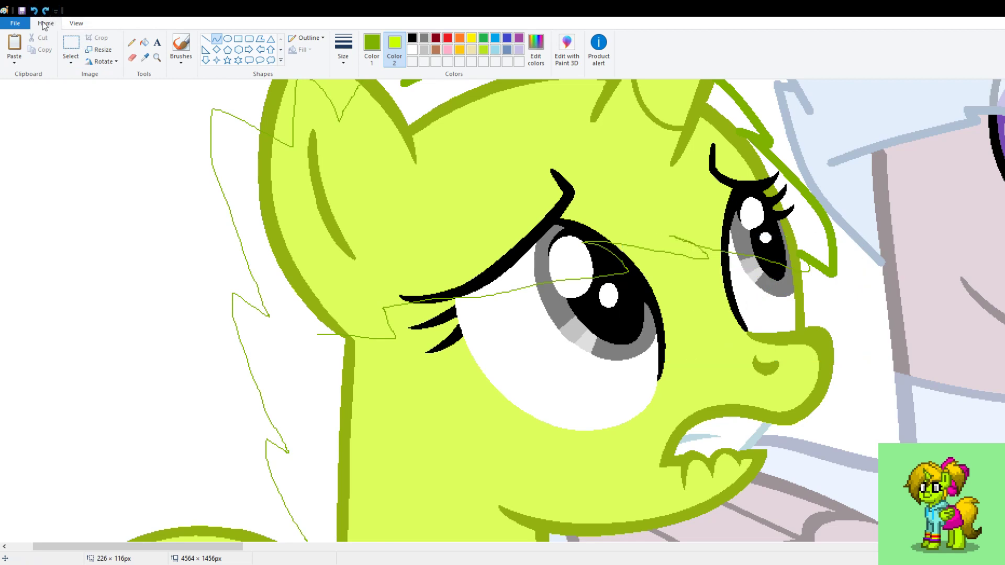
{"action": "mouse_move", "coordinate": [671, 236]}
{"action": "left_mouse_down"}
{"action": "mouse_move", "coordinate": [835, 283]}
{"action": "mouse_move", "coordinate": [809, 280]}
{"action": "left_mouse_up"}
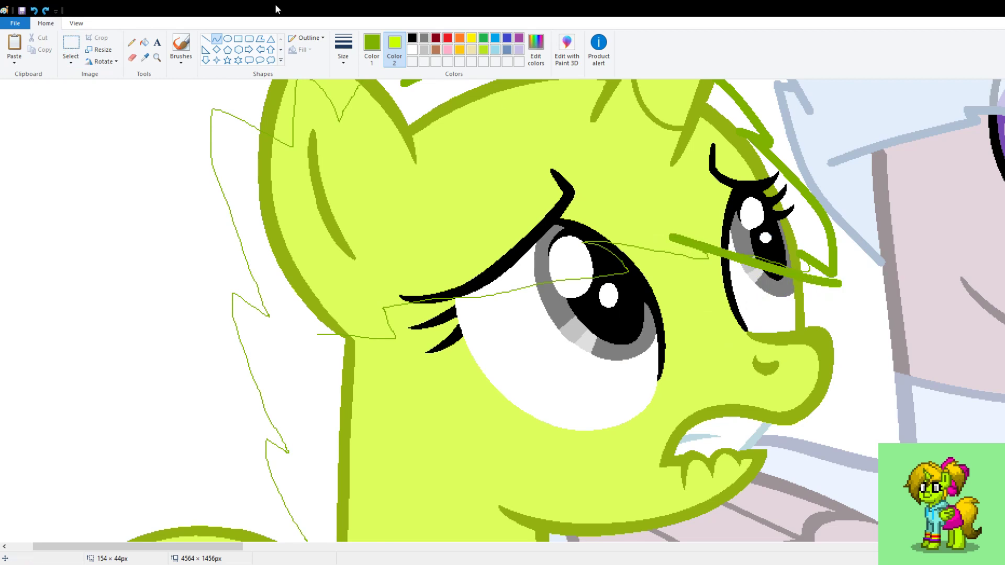
{"action": "left_click", "coordinate": [34, 10]}
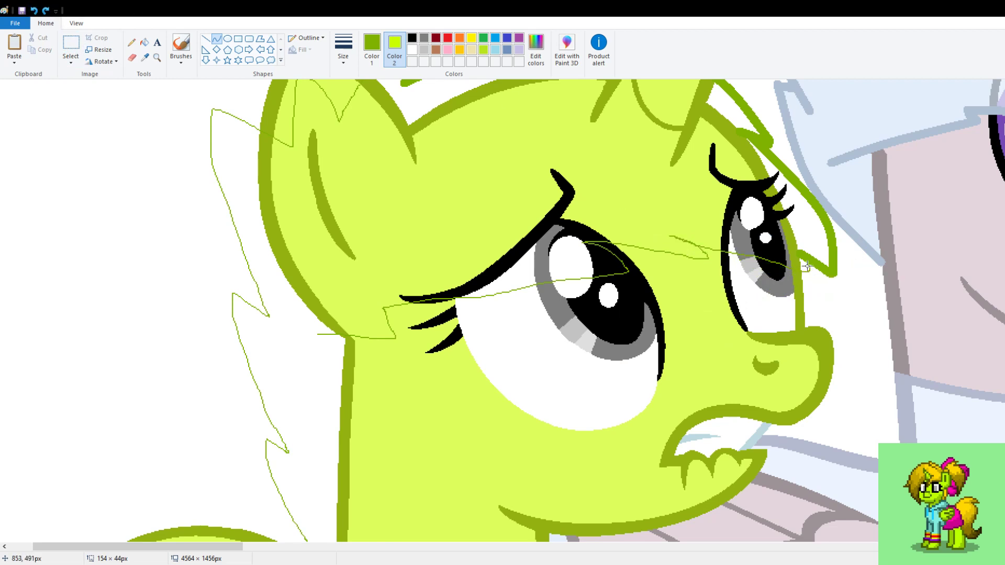
Step: Trace the fringe's lower edge over the far eye with a thick line of about 131 × 41 px and a zigzag back to the near eye
{"action": "mouse_move", "coordinate": [804, 257]}
{"action": "left_mouse_down"}
{"action": "mouse_move", "coordinate": [814, 281]}
{"action": "mouse_move", "coordinate": [676, 245]}
{"action": "mouse_move", "coordinate": [669, 232]}
{"action": "left_mouse_up"}
{"action": "left_click", "coordinate": [813, 270]}
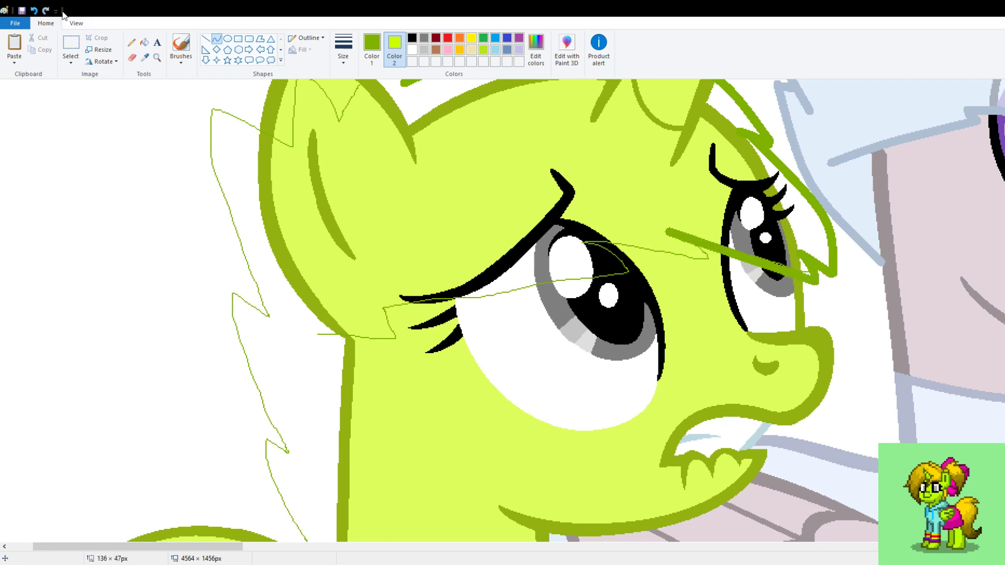
{"action": "left_click", "coordinate": [34, 11]}
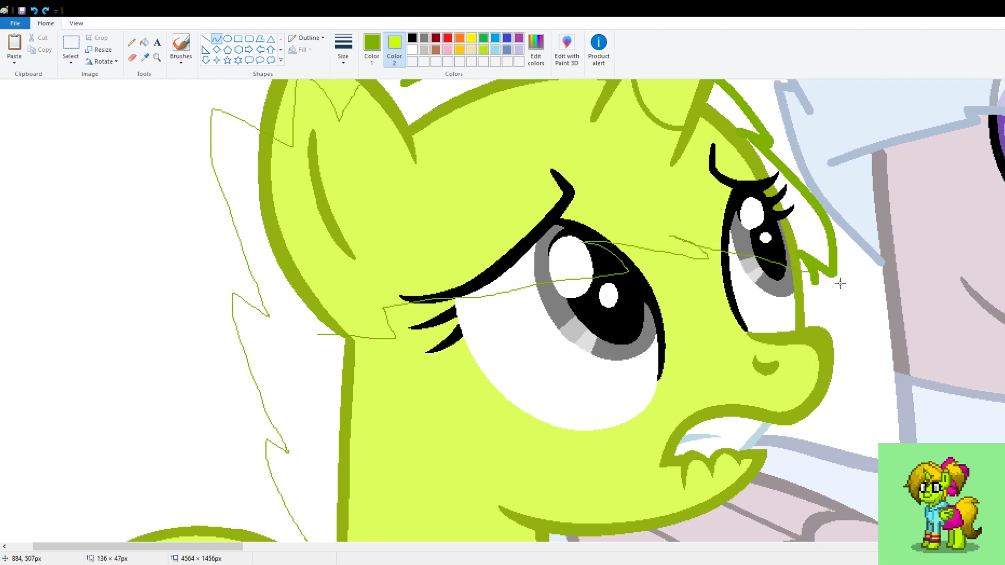
{"action": "left_click_drag", "start_coordinate": [809, 271], "coordinate": [667, 231]}
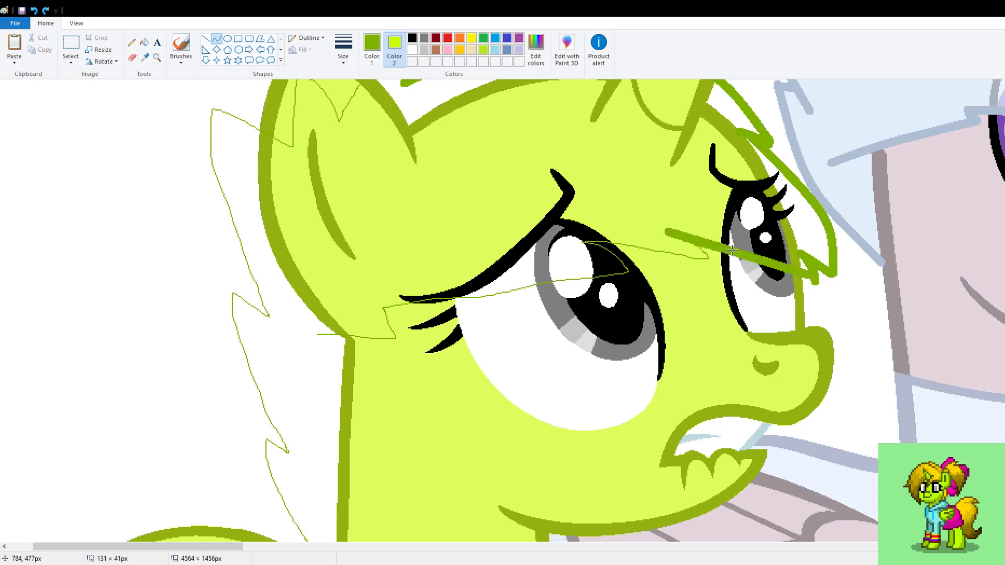
{"action": "left_click_drag", "start_coordinate": [707, 297], "coordinate": [708, 305]}
{"action": "left_click", "coordinate": [34, 10]}
{"action": "left_click_drag", "start_coordinate": [685, 236], "coordinate": [707, 258]}
{"action": "left_click_drag", "start_coordinate": [585, 241], "coordinate": [673, 255]}
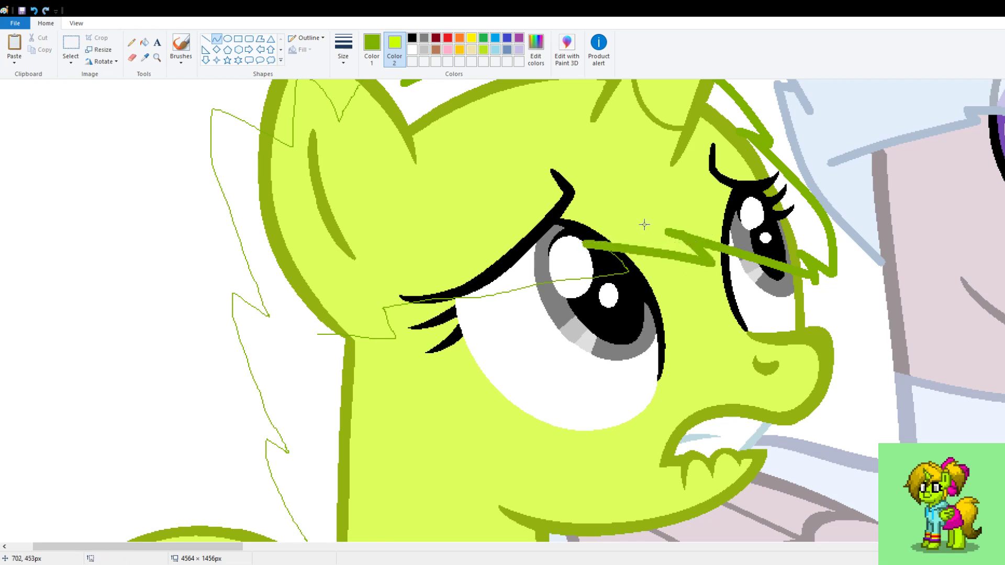
Step: Trace the fringe's lower edge across the near eye with a line of about 239 × 34 px, joined above by a short 34 × 26 px curve
{"action": "left_click_drag", "start_coordinate": [386, 307], "coordinate": [640, 272]}
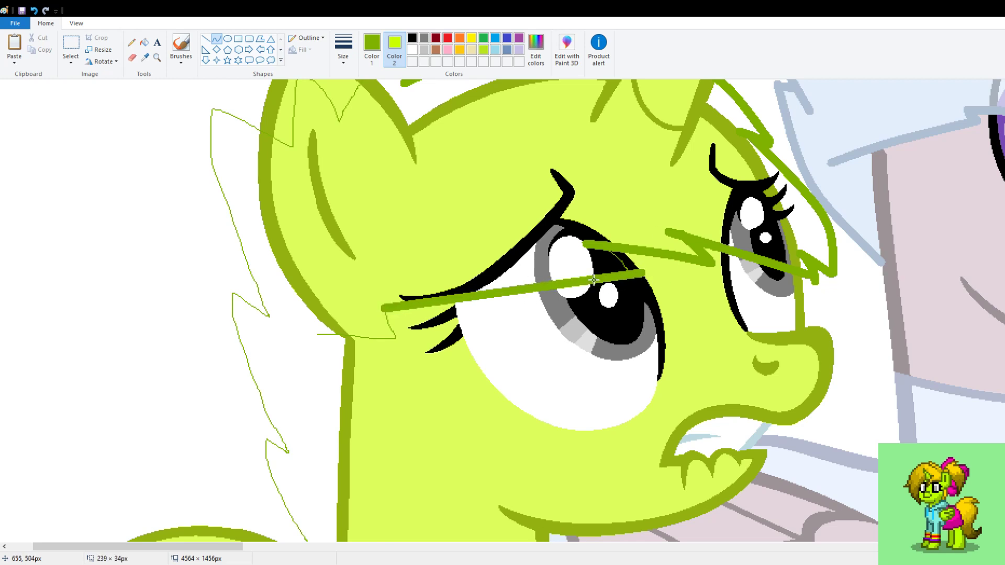
{"action": "left_click", "coordinate": [594, 281]}
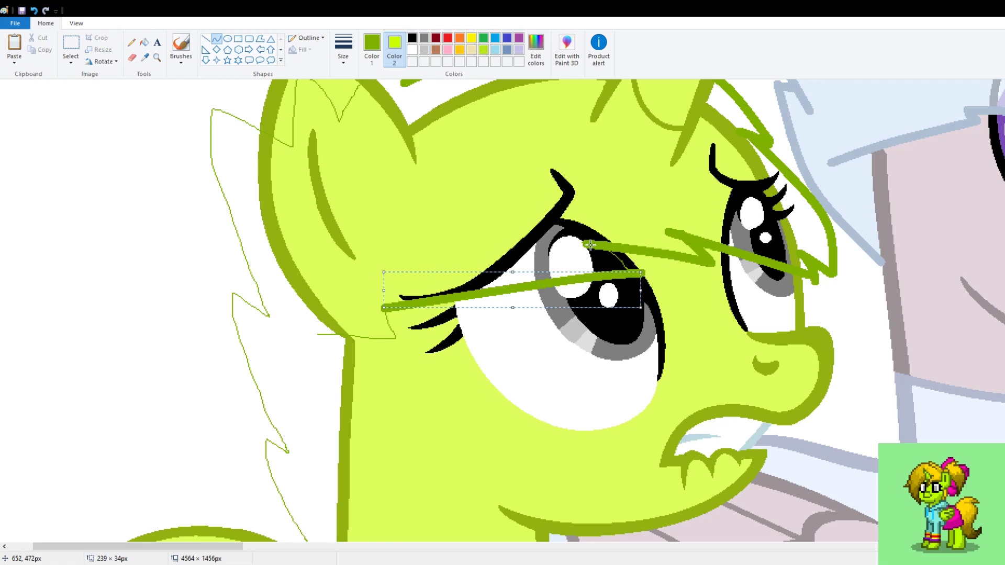
{"action": "left_click_drag", "start_coordinate": [590, 244], "coordinate": [617, 258]}
{"action": "left_click", "coordinate": [617, 258]}
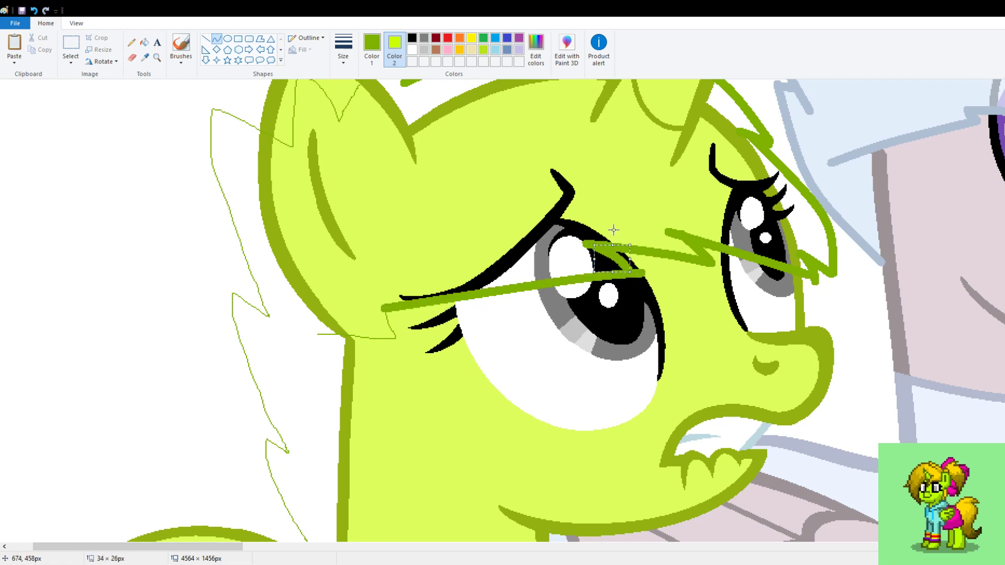
{"action": "left_click", "coordinate": [613, 225]}
Step: Trace the short lock tip behind the near eye, about 13 × 32 px, and its line running back past the base of the ear
{"action": "left_click_drag", "start_coordinate": [383, 310], "coordinate": [398, 342]}
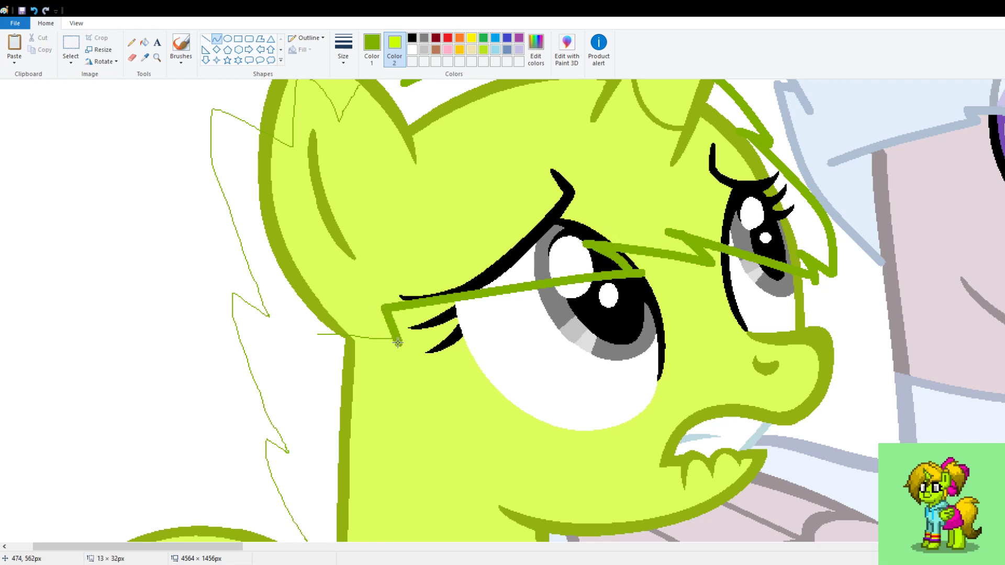
{"action": "left_click", "coordinate": [394, 331]}
{"action": "mouse_move", "coordinate": [319, 333]}
{"action": "left_mouse_down"}
{"action": "mouse_move", "coordinate": [463, 354]}
{"action": "mouse_move", "coordinate": [395, 343]}
{"action": "left_mouse_up"}
{"action": "left_click", "coordinate": [368, 287]}
{"action": "scroll", "coordinate": [369, 296], "scroll_direction": "up", "scroll_amount": 3}
{"action": "scroll", "coordinate": [370, 306], "scroll_direction": "down", "scroll_amount": 3}
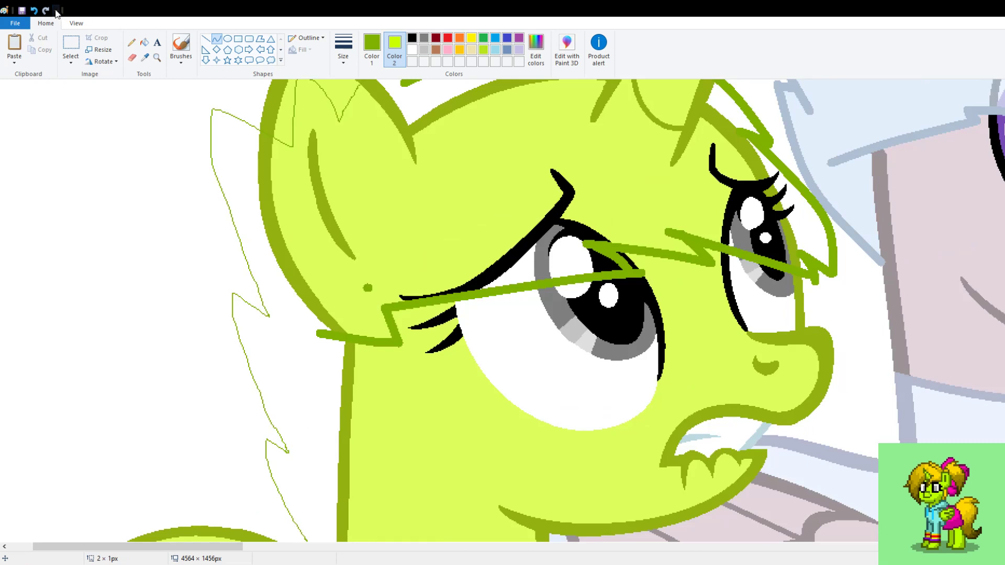
{"action": "left_click", "coordinate": [35, 10]}
Step: Trace the mane's front ear tuft with a 12 × 57 px stroke up to its tip and a 69 × 103 px curve down into the ear
{"action": "scroll", "coordinate": [231, 251], "scroll_direction": "down", "scroll_amount": 3}
{"action": "scroll", "coordinate": [313, 434], "scroll_direction": "up", "scroll_amount": 5}
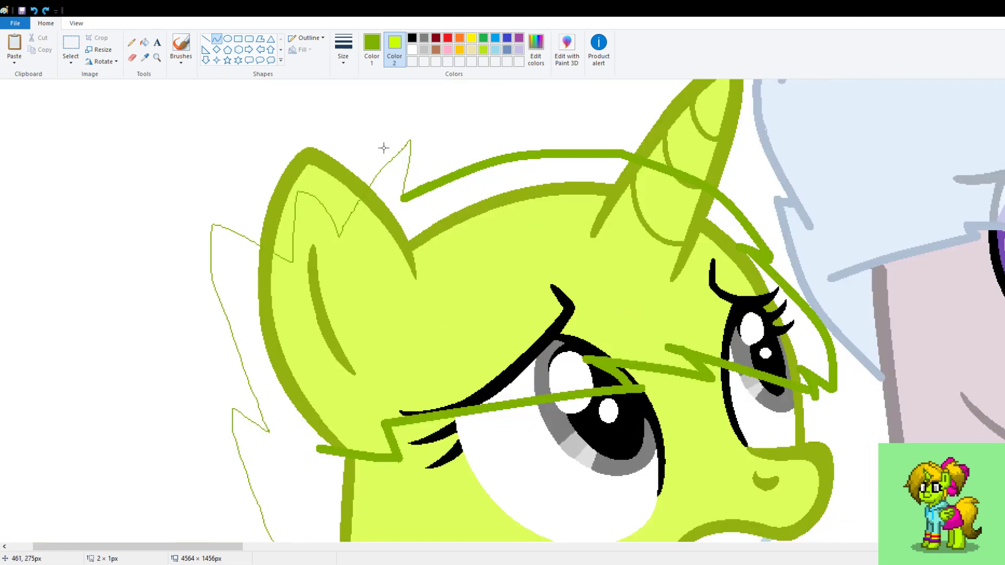
{"action": "left_click_drag", "start_coordinate": [403, 197], "coordinate": [412, 135]}
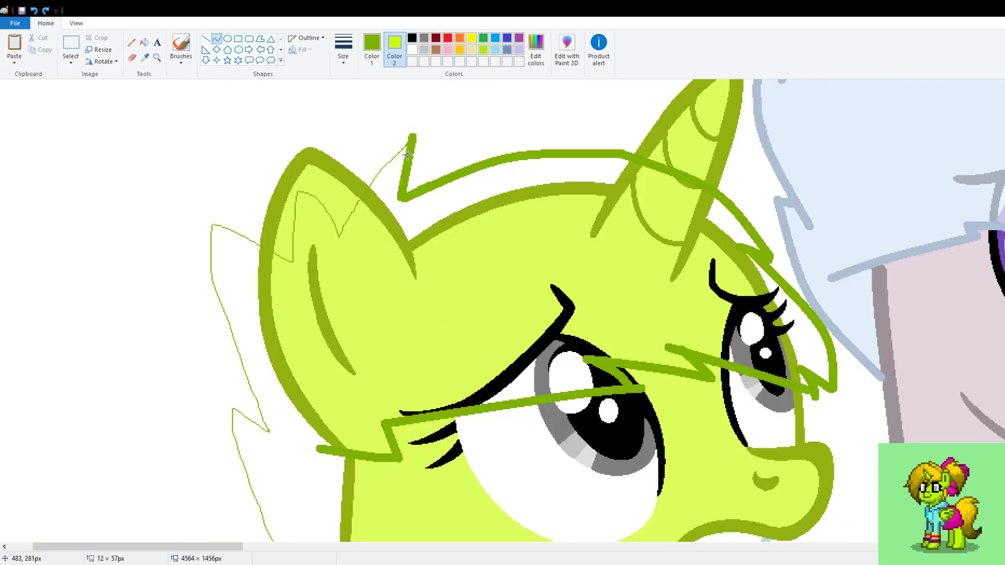
{"action": "left_click", "coordinate": [411, 157]}
{"action": "left_click", "coordinate": [426, 134]}
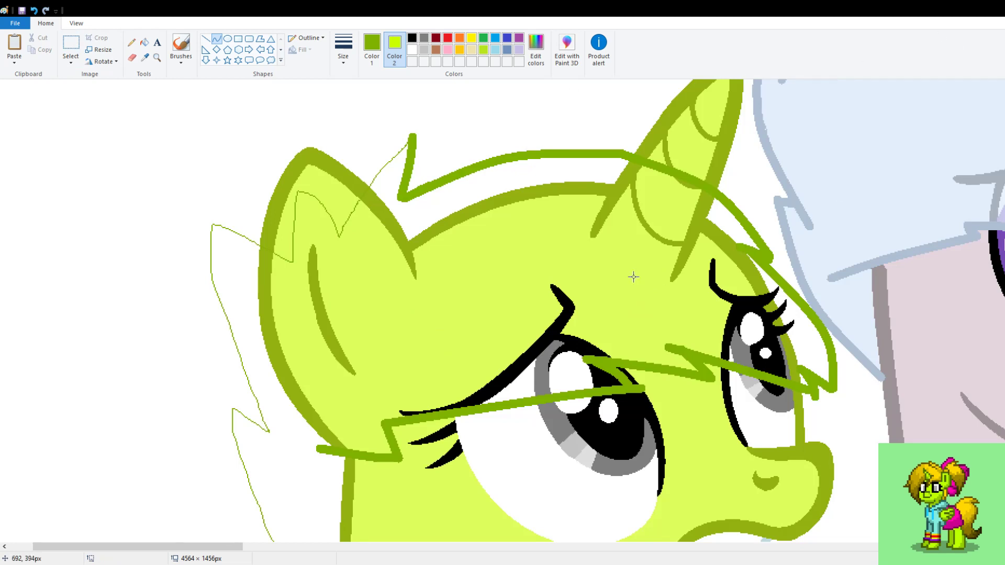
{"action": "left_click_drag", "start_coordinate": [413, 141], "coordinate": [339, 240]}
{"action": "left_click", "coordinate": [387, 167]}
{"action": "left_click", "coordinate": [373, 161]}
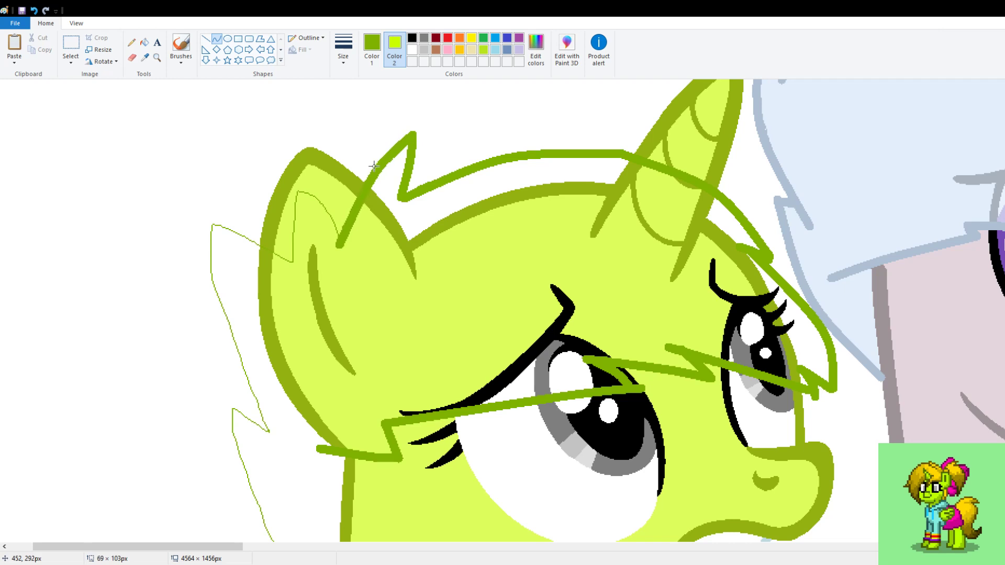
{"action": "left_click_drag", "start_coordinate": [368, 134], "coordinate": [369, 138]}
{"action": "left_click", "coordinate": [329, 163]}
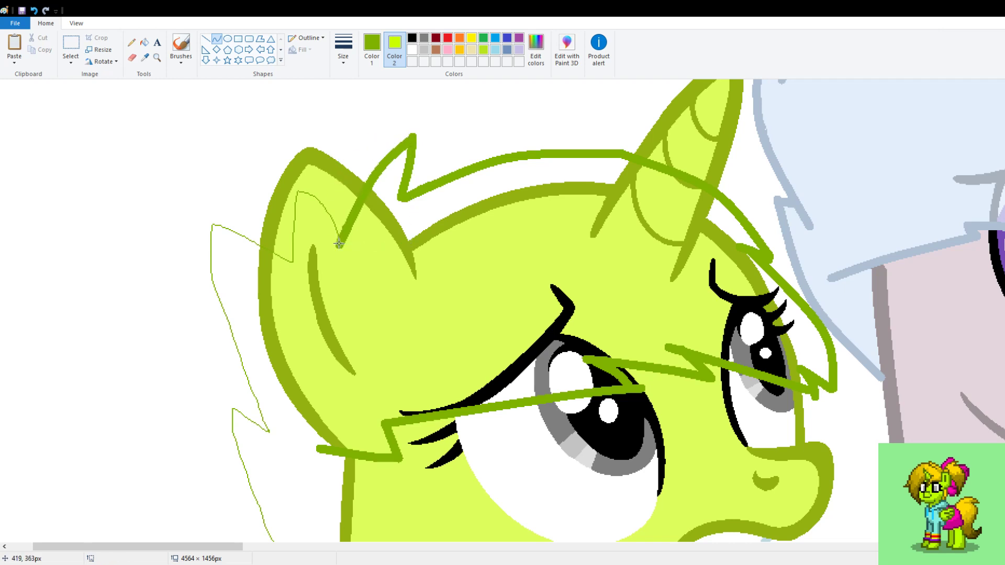
Step: Trace the curved upper edge of the second tuft inside the ear, rising from the notch to its tip
{"action": "left_click_drag", "start_coordinate": [339, 245], "coordinate": [288, 293]}
{"action": "left_click", "coordinate": [317, 197]}
{"action": "left_click", "coordinate": [318, 192]}
{"action": "left_click", "coordinate": [332, 140]}
{"action": "left_click_drag", "start_coordinate": [309, 234], "coordinate": [430, 259]}
{"action": "left_click", "coordinate": [33, 10]}
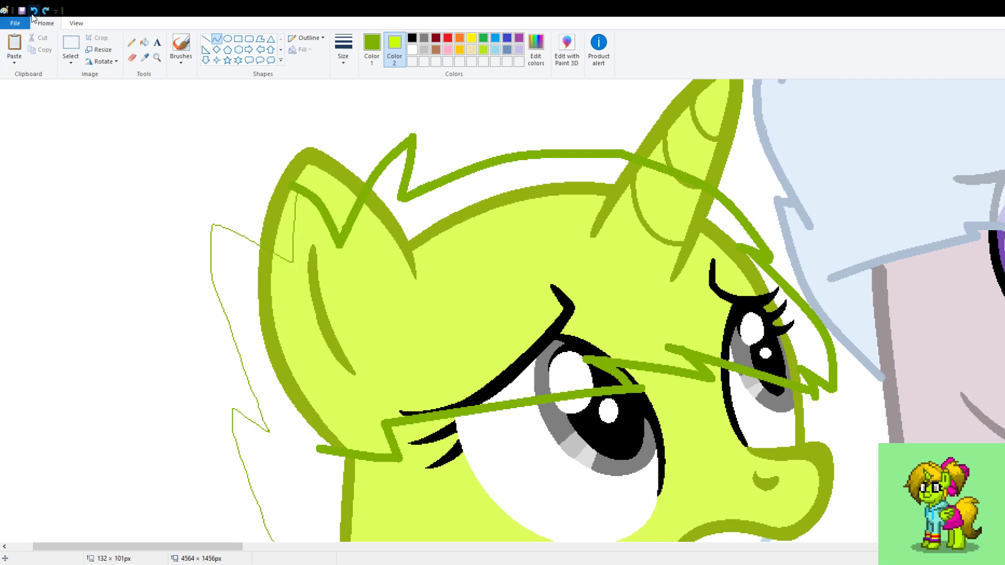
Step: Trace the second tuft's back edge down inside the ear and a line of about 78 × 45 px out to the rear mane tip
{"action": "mouse_move", "coordinate": [295, 191]}
{"action": "left_mouse_down"}
{"action": "mouse_move", "coordinate": [290, 271]}
{"action": "mouse_move", "coordinate": [298, 245]}
{"action": "mouse_move", "coordinate": [279, 264]}
{"action": "mouse_move", "coordinate": [208, 220]}
{"action": "left_mouse_up"}
{"action": "left_click", "coordinate": [298, 246]}
{"action": "left_click", "coordinate": [344, 151]}
{"action": "left_click_drag", "start_coordinate": [249, 237], "coordinate": [250, 237]}
{"action": "left_click", "coordinate": [249, 237]}
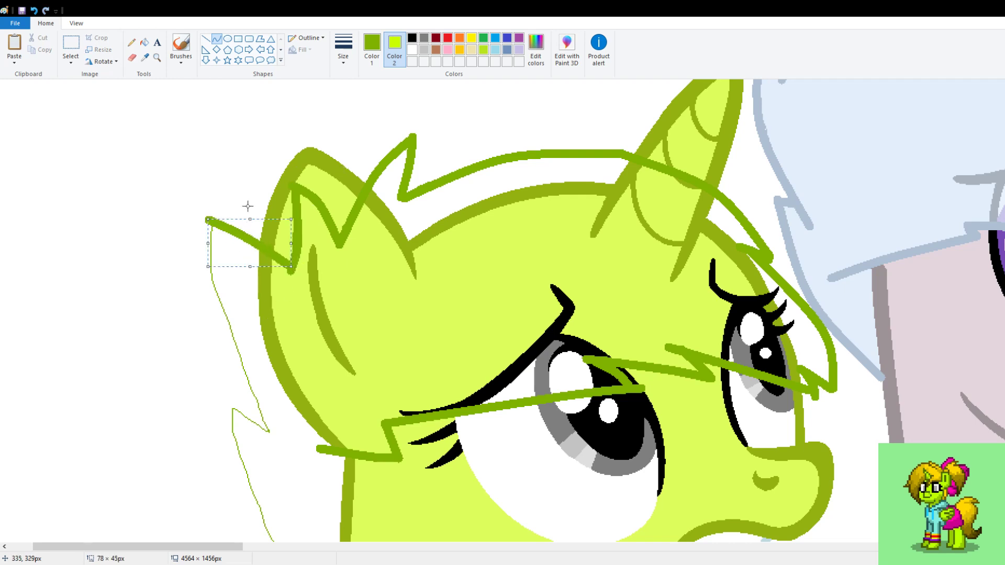
{"action": "left_click", "coordinate": [247, 194]}
Step: Trace the mane's jagged back edge from the rear tip down past the ear with two thick curved locks and the notch between them
{"action": "scroll", "coordinate": [244, 198], "scroll_direction": "down", "scroll_amount": 2}
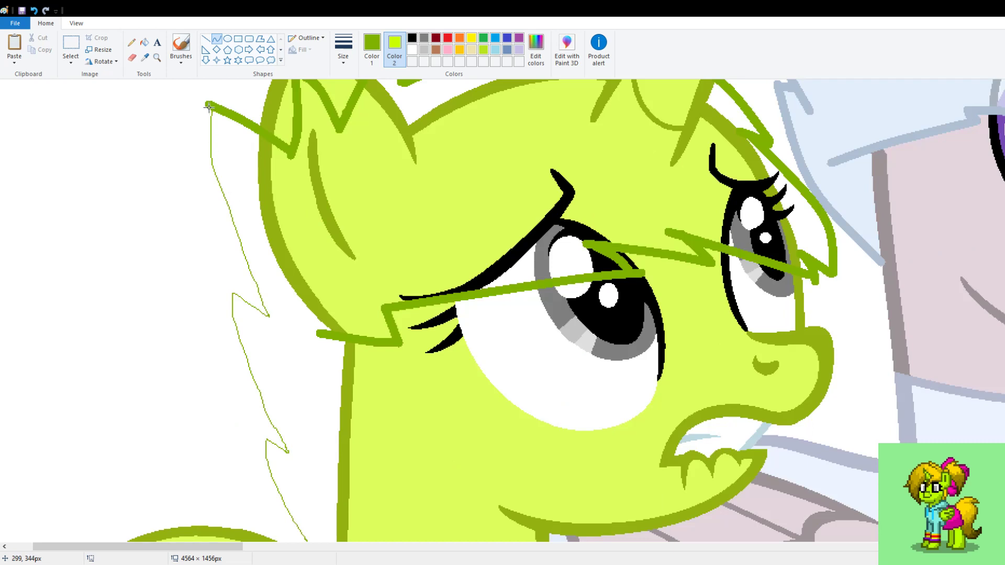
{"action": "left_click_drag", "start_coordinate": [209, 107], "coordinate": [270, 320]}
{"action": "left_click_drag", "start_coordinate": [226, 202], "coordinate": [210, 177]}
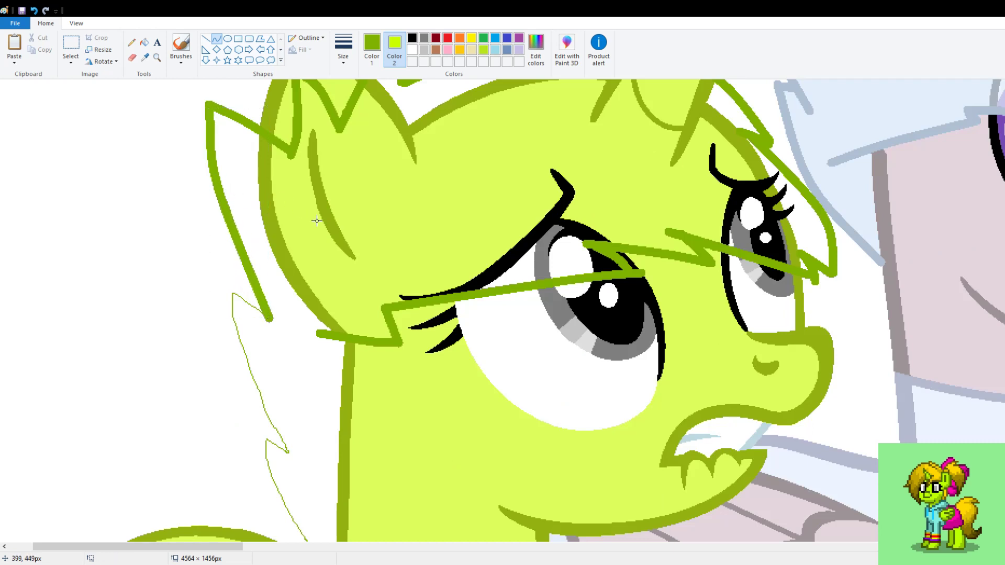
{"action": "scroll", "coordinate": [283, 301], "scroll_direction": "down", "scroll_amount": 2}
{"action": "left_click_drag", "start_coordinate": [287, 336], "coordinate": [234, 173]}
{"action": "left_click_drag", "start_coordinate": [248, 242], "coordinate": [233, 227]}
{"action": "left_click", "coordinate": [233, 227]}
{"action": "left_click", "coordinate": [238, 156]}
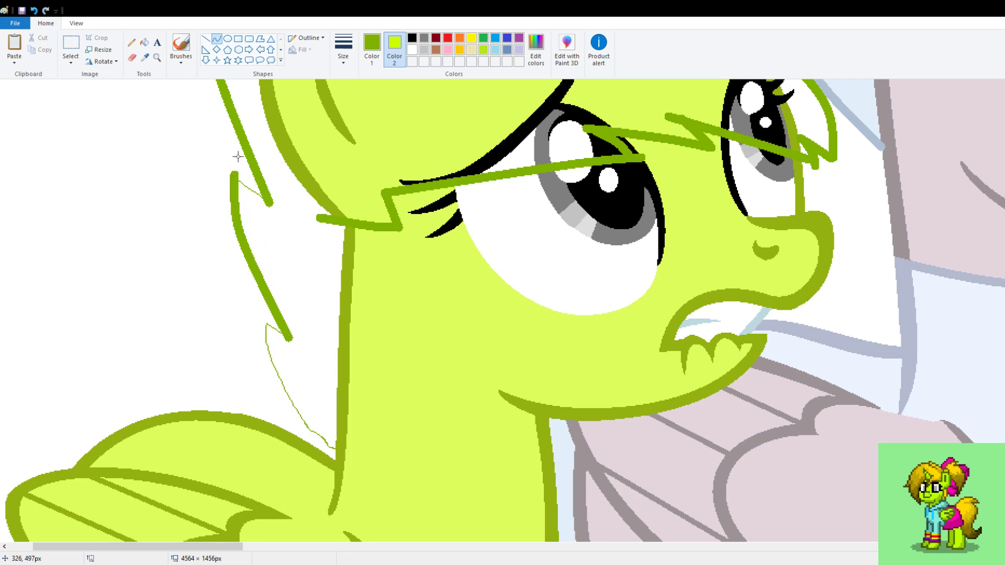
{"action": "mouse_move", "coordinate": [233, 173]}
{"action": "left_mouse_down"}
{"action": "mouse_move", "coordinate": [266, 210]}
{"action": "mouse_move", "coordinate": [250, 195]}
{"action": "left_mouse_up"}
{"action": "left_click", "coordinate": [250, 195]}
Step: Trace the lowest back lock to the base of the neck with a curve of about 67 × 120 px, joined above by a 24 × 9 px line
{"action": "left_click_drag", "start_coordinate": [336, 451], "coordinate": [264, 320]}
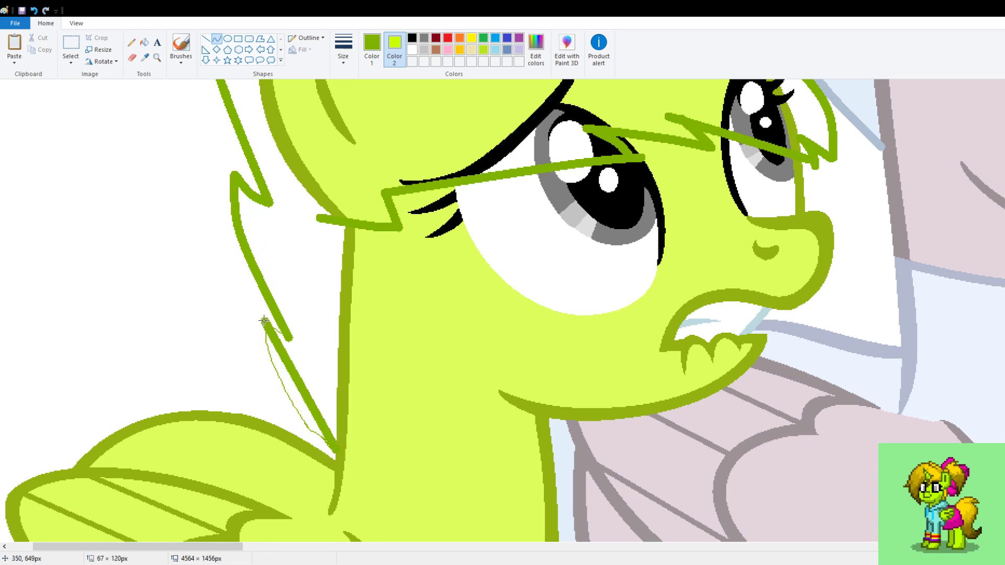
{"action": "left_click_drag", "start_coordinate": [293, 413], "coordinate": [284, 404]}
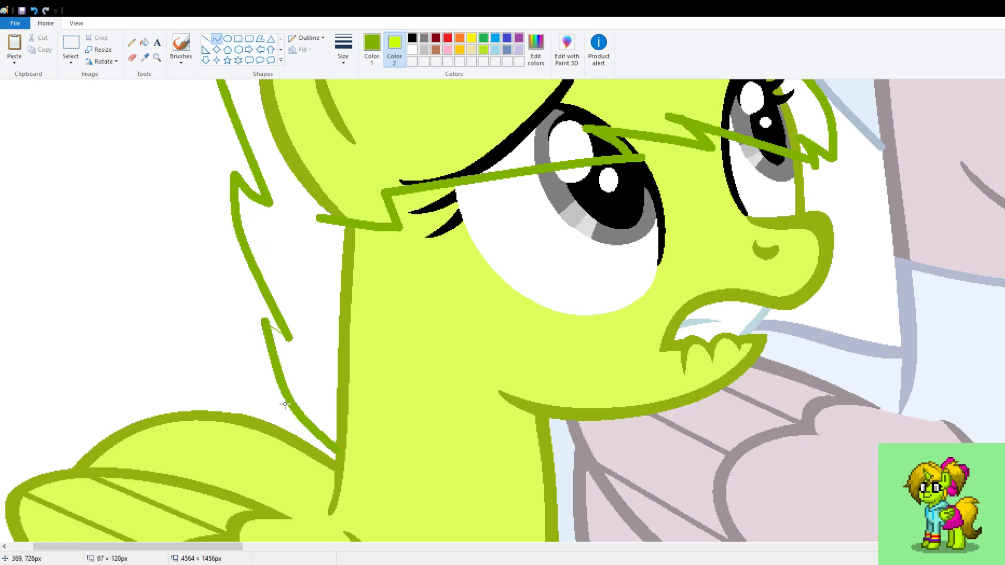
{"action": "left_click", "coordinate": [311, 280]}
{"action": "left_click", "coordinate": [35, 10]}
{"action": "mouse_move", "coordinate": [264, 323]}
{"action": "left_mouse_down"}
{"action": "mouse_move", "coordinate": [287, 349]}
{"action": "mouse_move", "coordinate": [291, 337]}
{"action": "left_mouse_up"}
Step: Sketch the tail in thin green pencil, arching from the back down to jagged lower tips and up to the hind leg
{"action": "scroll", "coordinate": [314, 299], "scroll_direction": "up", "scroll_amount": 3}
{"action": "scroll", "coordinate": [338, 302], "scroll_direction": "down", "scroll_amount": 1}
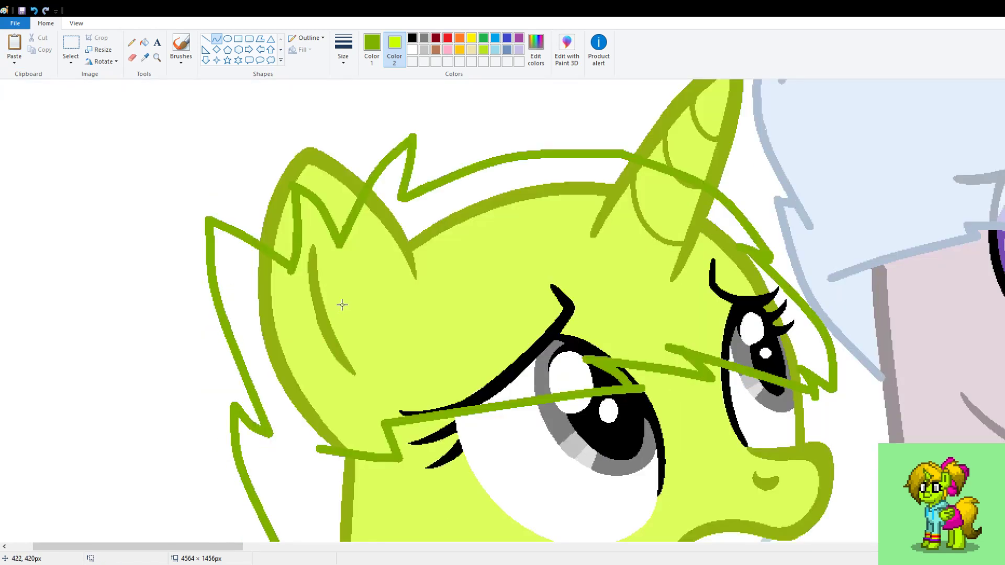
{"action": "scroll", "coordinate": [342, 305], "scroll_direction": "down", "scroll_amount": 6}
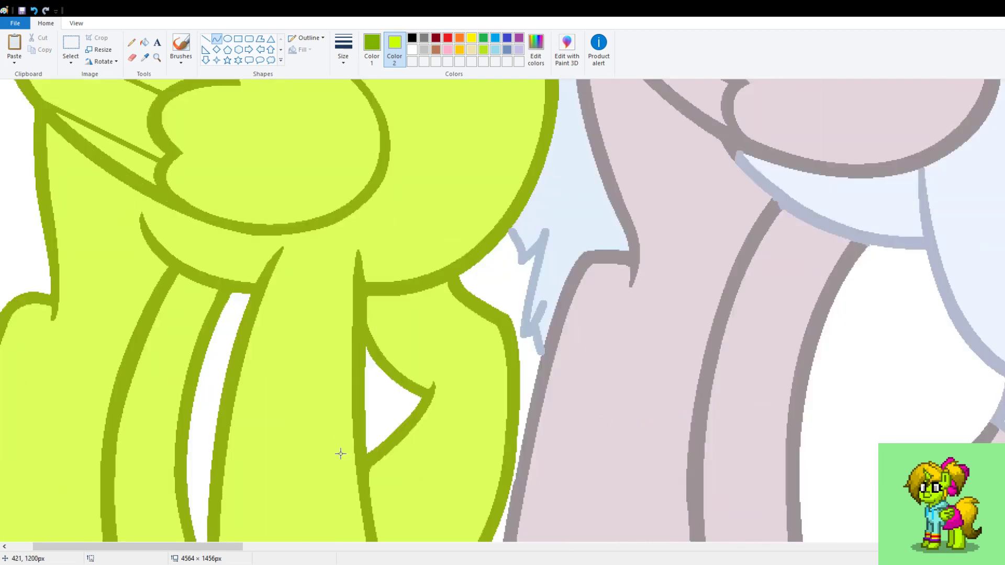
{"action": "left_click_drag", "start_coordinate": [208, 548], "coordinate": [131, 548]}
{"action": "scroll", "coordinate": [245, 354], "scroll_direction": "up", "scroll_amount": 3}
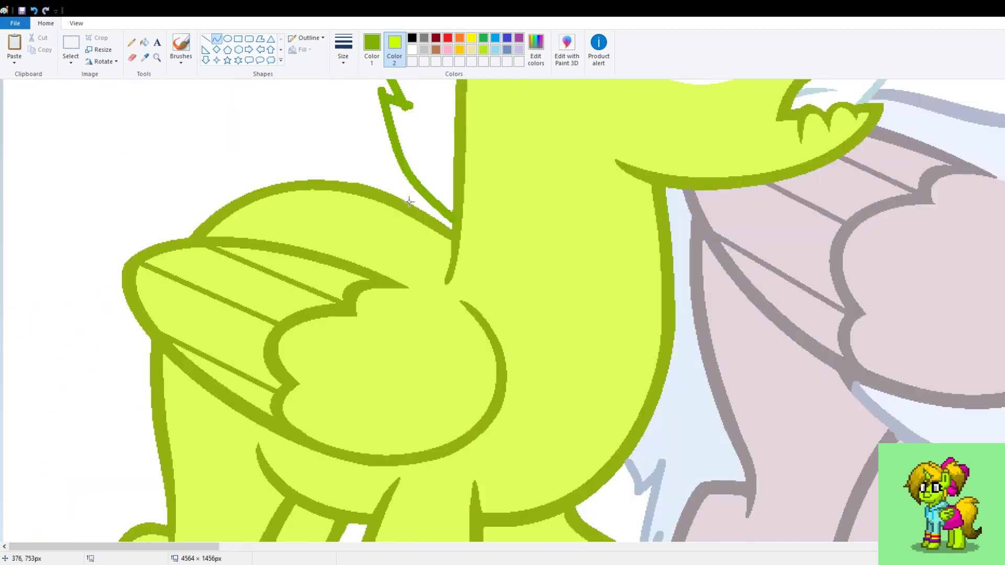
{"action": "left_click", "coordinate": [132, 42]}
{"action": "mouse_move", "coordinate": [245, 192]}
{"action": "left_mouse_down"}
{"action": "mouse_move", "coordinate": [210, 183]}
{"action": "mouse_move", "coordinate": [120, 201]}
{"action": "mouse_move", "coordinate": [78, 263]}
{"action": "mouse_move", "coordinate": [37, 433]}
{"action": "mouse_move", "coordinate": [63, 448]}
{"action": "left_mouse_up"}
{"action": "scroll", "coordinate": [63, 445], "scroll_direction": "down", "scroll_amount": 5}
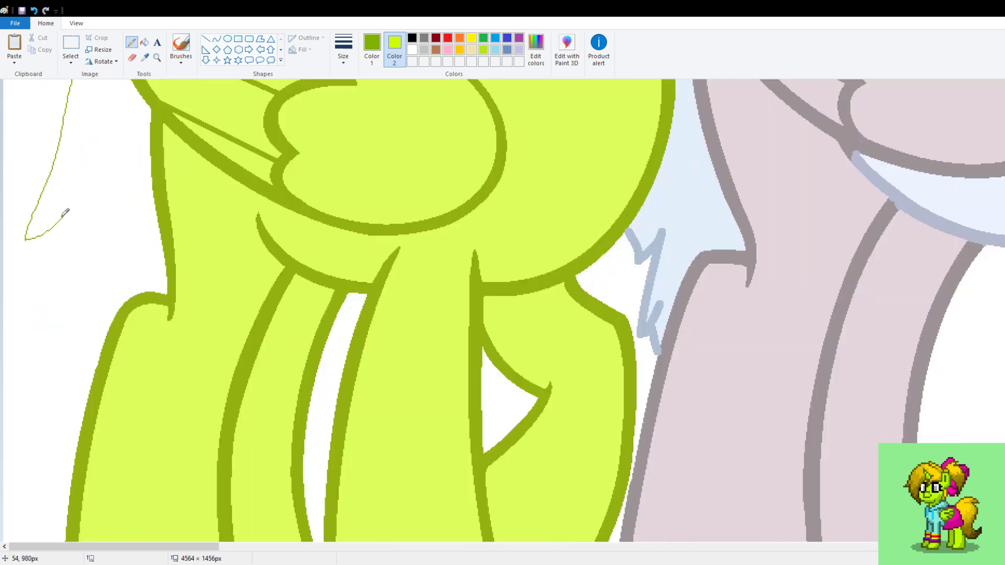
{"action": "left_click_drag", "start_coordinate": [63, 216], "coordinate": [36, 302]}
{"action": "mouse_move", "coordinate": [51, 291]}
{"action": "left_mouse_down"}
{"action": "mouse_move", "coordinate": [44, 314]}
{"action": "mouse_move", "coordinate": [77, 290]}
{"action": "mouse_move", "coordinate": [70, 308]}
{"action": "mouse_move", "coordinate": [137, 239]}
{"action": "left_mouse_up"}
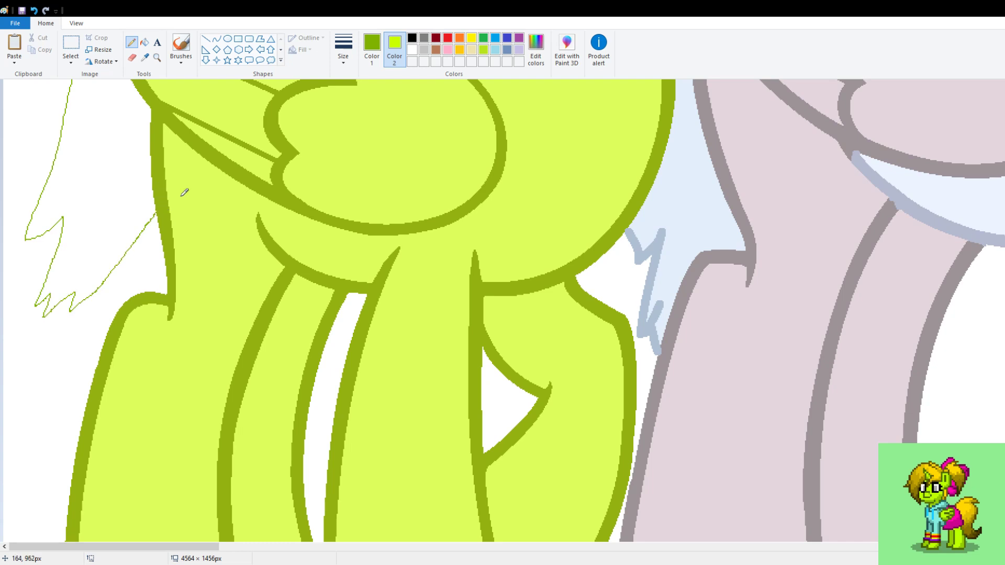
Step: Trace the tail's upper arch with a thick green curve of about 140 × 44 px starting at the back outline
{"action": "scroll", "coordinate": [184, 193], "scroll_direction": "up", "scroll_amount": 5}
{"action": "left_click", "coordinate": [217, 38]}
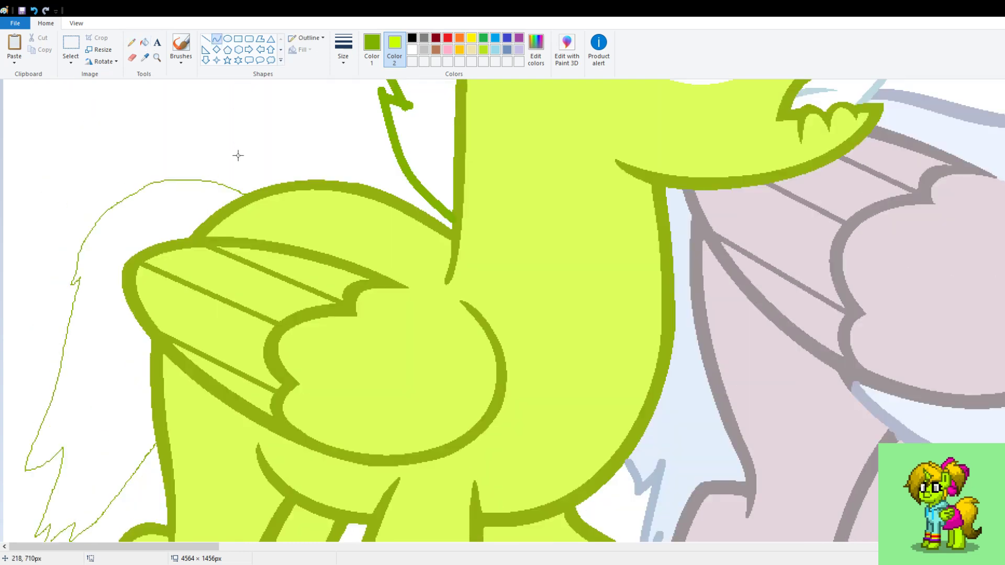
{"action": "left_click_drag", "start_coordinate": [248, 195], "coordinate": [97, 217]}
{"action": "left_click_drag", "start_coordinate": [192, 183], "coordinate": [168, 171]}
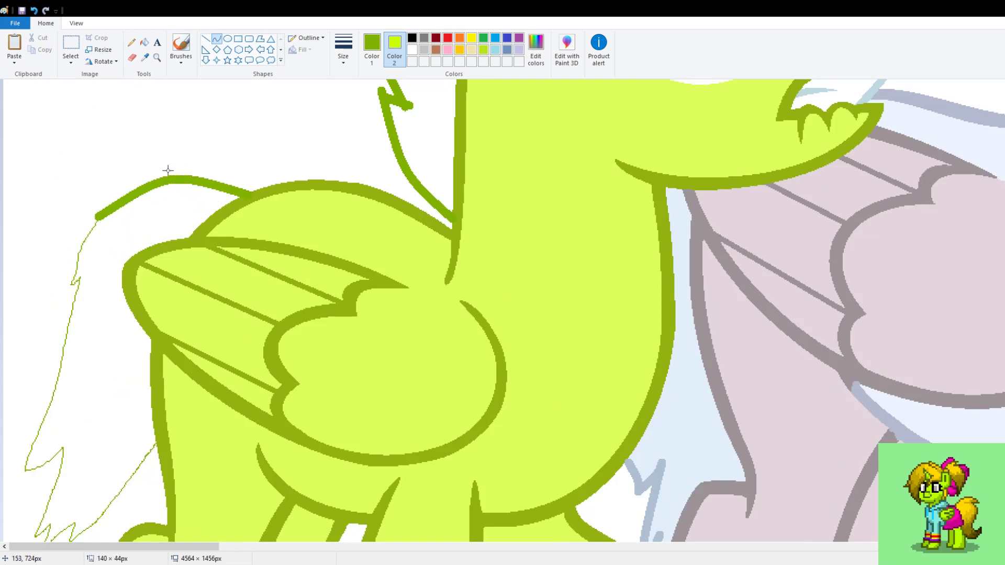
{"action": "left_click", "coordinate": [168, 171]}
{"action": "mouse_move", "coordinate": [248, 193]}
{"action": "left_mouse_down"}
{"action": "mouse_move", "coordinate": [226, 182]}
{"action": "mouse_move", "coordinate": [240, 175]}
{"action": "left_mouse_up"}
{"action": "left_click_drag", "start_coordinate": [238, 212], "coordinate": [242, 214]}
{"action": "left_click", "coordinate": [291, 122]}
Step: Trace the tail's upper outer edge down to the first notch with a curve of about 32 × 70 px and add the notch's short stroke
{"action": "left_click_drag", "start_coordinate": [104, 212], "coordinate": [71, 287]}
{"action": "left_click_drag", "start_coordinate": [83, 246], "coordinate": [83, 228]}
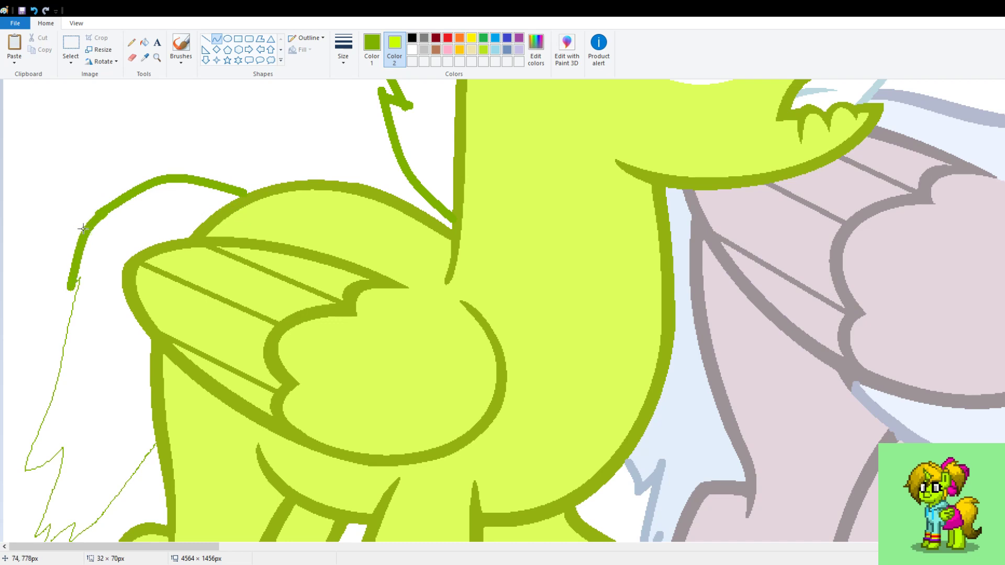
{"action": "left_click", "coordinate": [89, 225]}
{"action": "left_click", "coordinate": [137, 244]}
{"action": "mouse_move", "coordinate": [73, 285]}
{"action": "left_mouse_down"}
{"action": "mouse_move", "coordinate": [94, 264]}
{"action": "mouse_move", "coordinate": [88, 277]}
{"action": "left_mouse_up"}
{"action": "left_click", "coordinate": [88, 264]}
{"action": "left_click", "coordinate": [99, 295]}
Step: Trace the tail's long outer edge from the first notch to the next tip with a curve of about 51 × 171 px
{"action": "scroll", "coordinate": [99, 295], "scroll_direction": "down", "scroll_amount": 2}
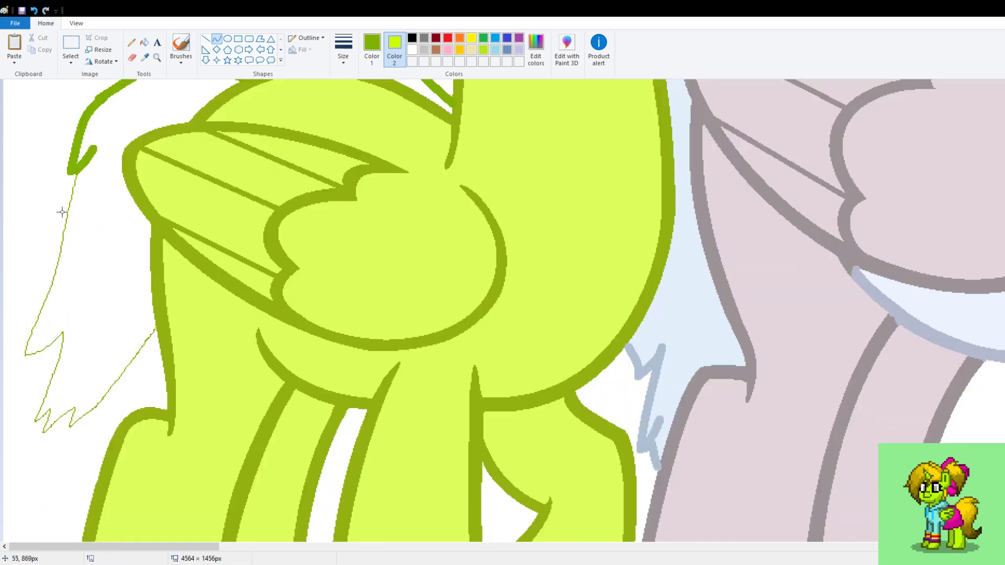
{"action": "left_click_drag", "start_coordinate": [78, 165], "coordinate": [0, 251]}
{"action": "left_click", "coordinate": [34, 11]}
{"action": "left_click_drag", "start_coordinate": [79, 168], "coordinate": [23, 356]}
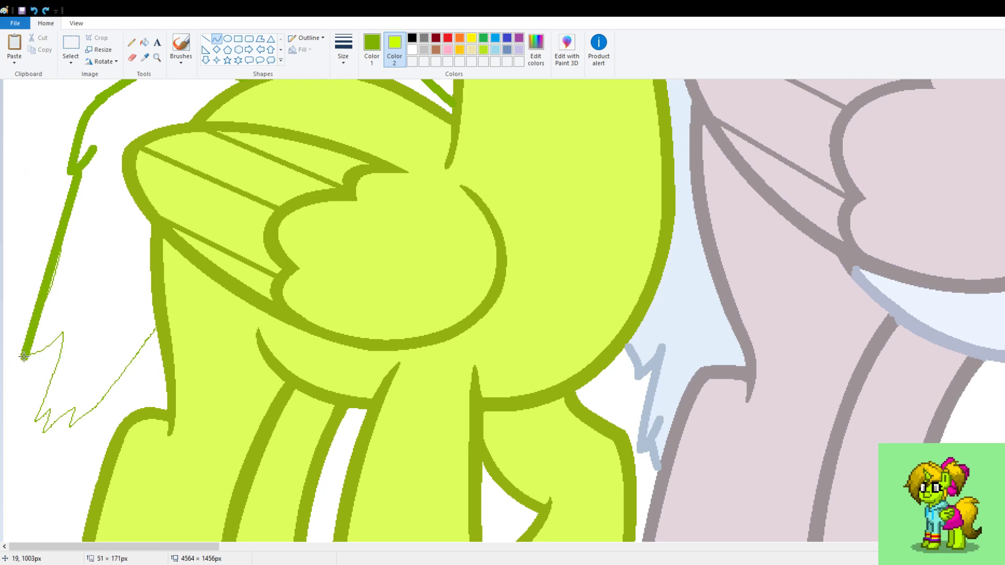
{"action": "left_click", "coordinate": [56, 260]}
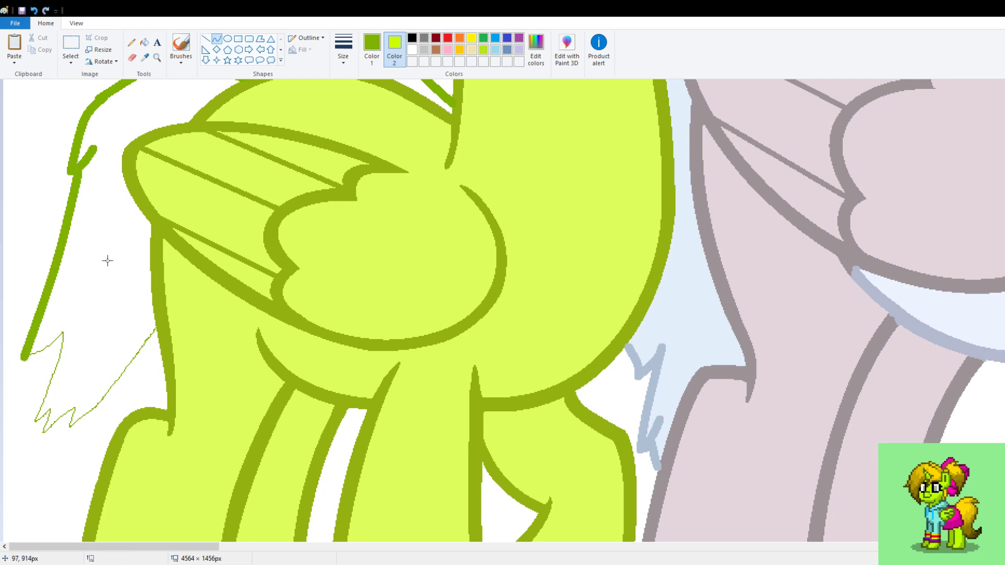
Step: Trace the notch above the lower lock and the lock's outer edge down to its tip, about 28 × 82 px
{"action": "left_click_drag", "start_coordinate": [31, 354], "coordinate": [30, 426]}
{"action": "left_click", "coordinate": [65, 331]}
{"action": "left_click", "coordinate": [110, 305]}
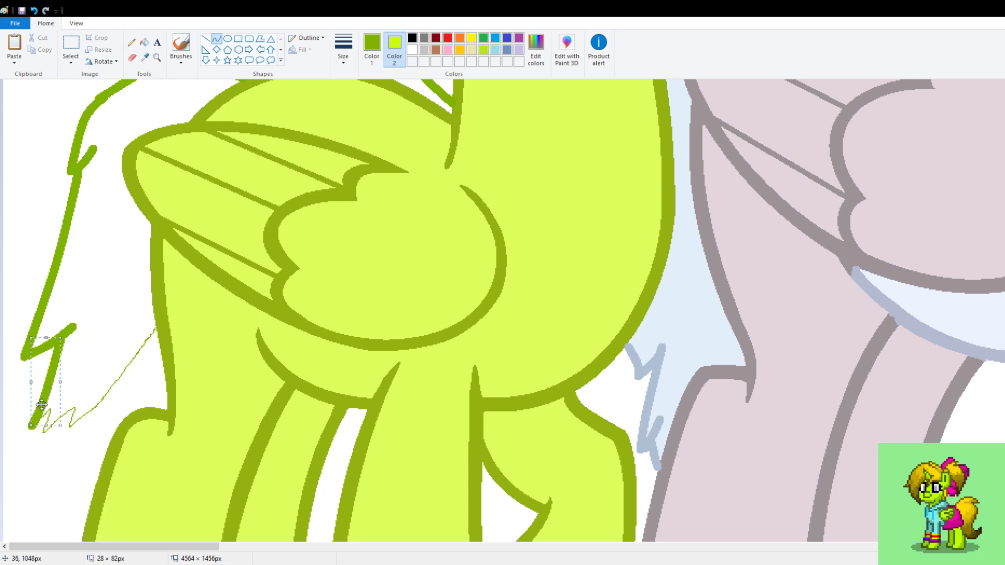
{"action": "left_click", "coordinate": [112, 350]}
Step: Trace the tail's inner edge from the hind leg to its lowest tip with a short notch line, and undo the last short stroke
{"action": "mouse_move", "coordinate": [155, 329]}
{"action": "left_mouse_down"}
{"action": "mouse_move", "coordinate": [77, 419]}
{"action": "mouse_move", "coordinate": [69, 424]}
{"action": "mouse_move", "coordinate": [97, 404]}
{"action": "mouse_move", "coordinate": [74, 394]}
{"action": "mouse_move", "coordinate": [80, 403]}
{"action": "mouse_move", "coordinate": [54, 401]}
{"action": "mouse_move", "coordinate": [51, 411]}
{"action": "left_mouse_up"}
{"action": "left_click", "coordinate": [92, 328]}
{"action": "left_click", "coordinate": [80, 403]}
{"action": "left_click", "coordinate": [93, 354]}
{"action": "left_click", "coordinate": [51, 411]}
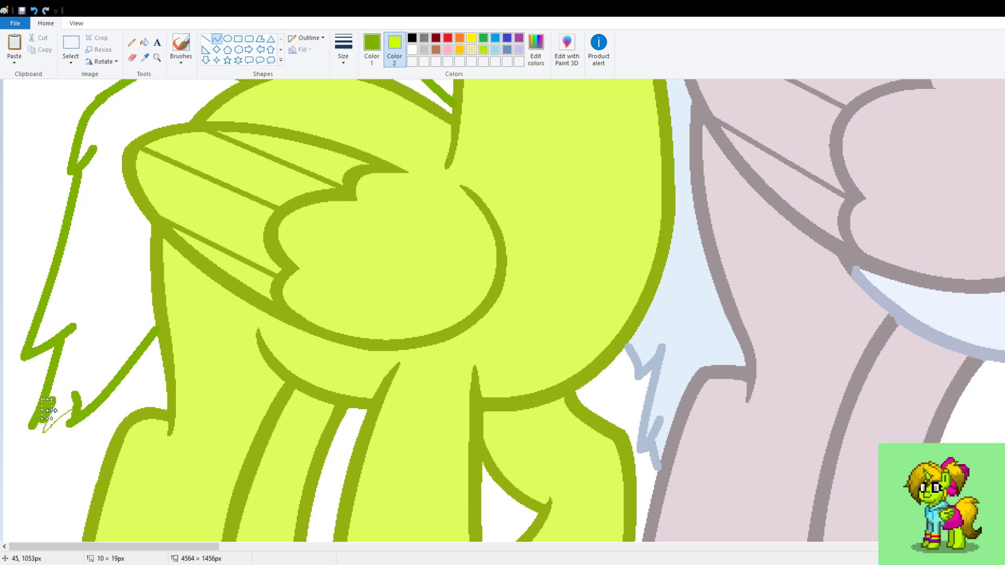
{"action": "left_click", "coordinate": [34, 11]}
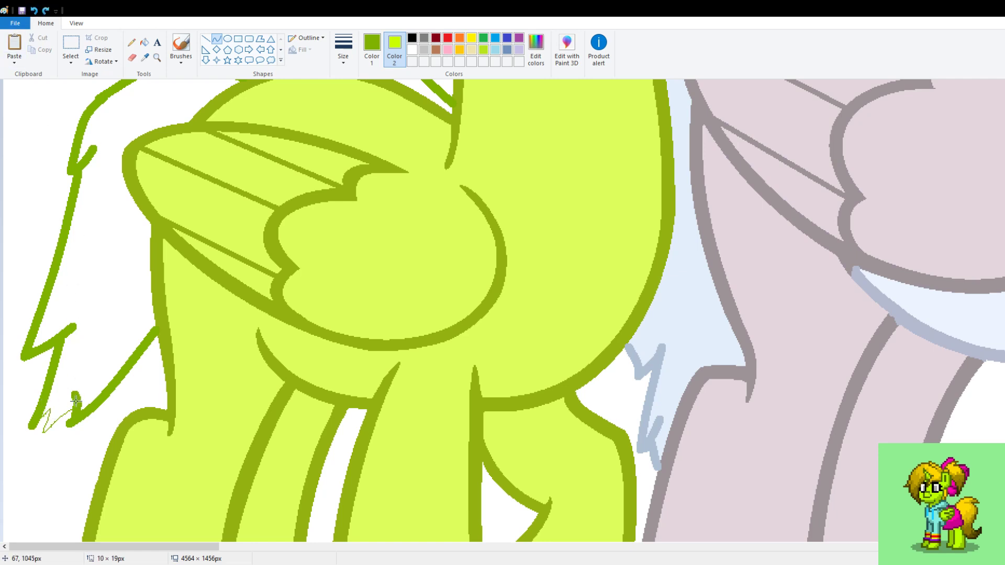
Step: Close the tail's bottom with small jagged strokes between the tips, including a line of about 8 × 24 px
{"action": "mouse_move", "coordinate": [73, 407]}
{"action": "left_mouse_down"}
{"action": "mouse_move", "coordinate": [39, 436]}
{"action": "mouse_move", "coordinate": [51, 405]}
{"action": "left_mouse_up"}
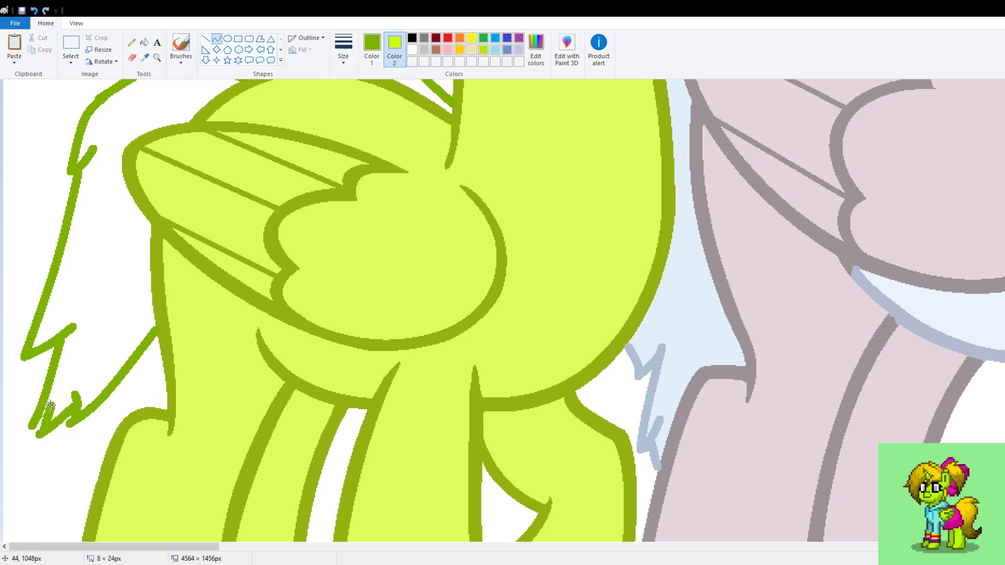
{"action": "left_click", "coordinate": [50, 413]}
{"action": "left_click_drag", "start_coordinate": [105, 364], "coordinate": [102, 369]}
{"action": "key", "text": "ctrl+z"}
{"action": "left_click_drag", "start_coordinate": [39, 415], "coordinate": [47, 408]}
{"action": "left_click", "coordinate": [46, 414]}
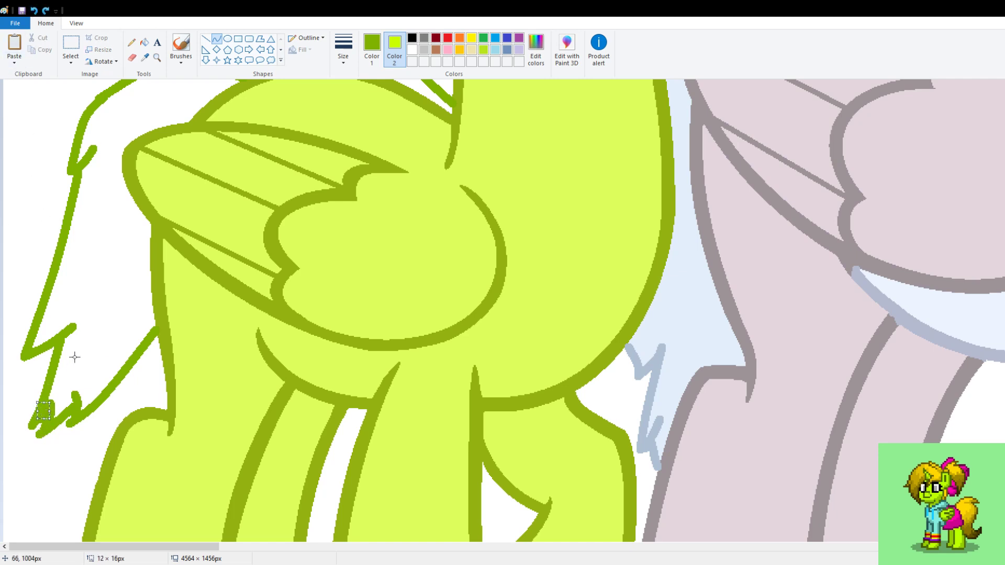
Step: Fill the tail and the mane section behind the neck and ear with the bright lime secondary colour
{"action": "left_click", "coordinate": [144, 42]}
{"action": "right_click", "coordinate": [128, 244]}
{"action": "scroll", "coordinate": [147, 266], "scroll_direction": "down", "scroll_amount": 3}
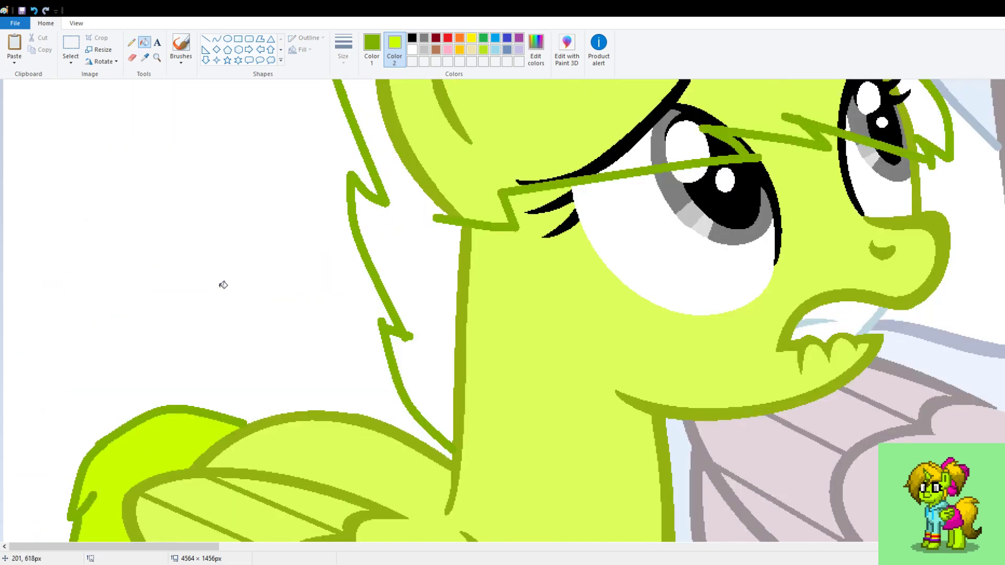
{"action": "left_click", "coordinate": [408, 321]}
{"action": "scroll", "coordinate": [518, 318], "scroll_direction": "up", "scroll_amount": 3}
{"action": "scroll", "coordinate": [519, 319], "scroll_direction": "down", "scroll_amount": 3}
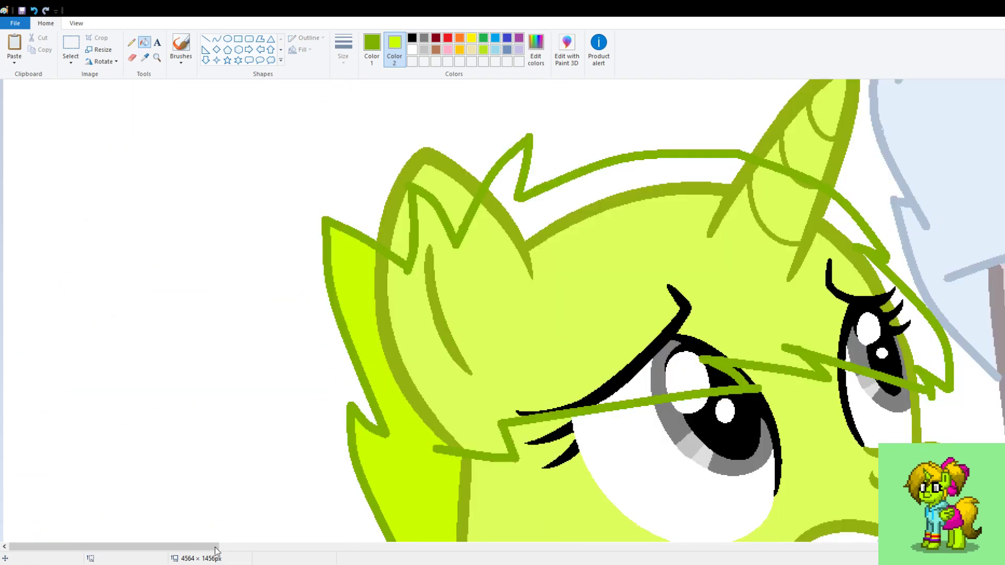
Step: Close off the horn's base on the forehead with a thick green curve of about 95 × 57 px, undoing the premature head fill
{"action": "left_click_drag", "start_coordinate": [204, 547], "coordinate": [234, 547]}
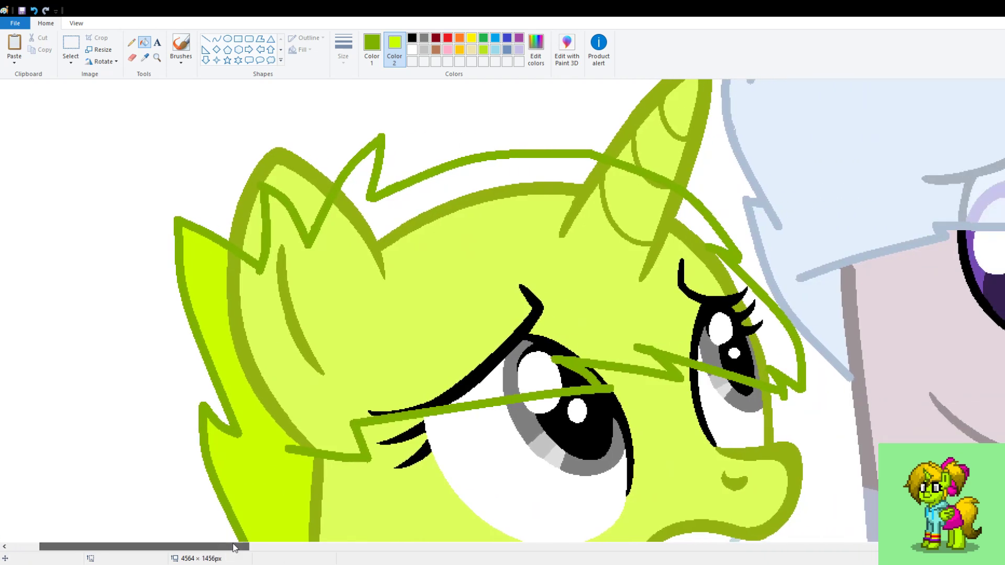
{"action": "right_click", "coordinate": [596, 298]}
{"action": "left_click", "coordinate": [38, 10]}
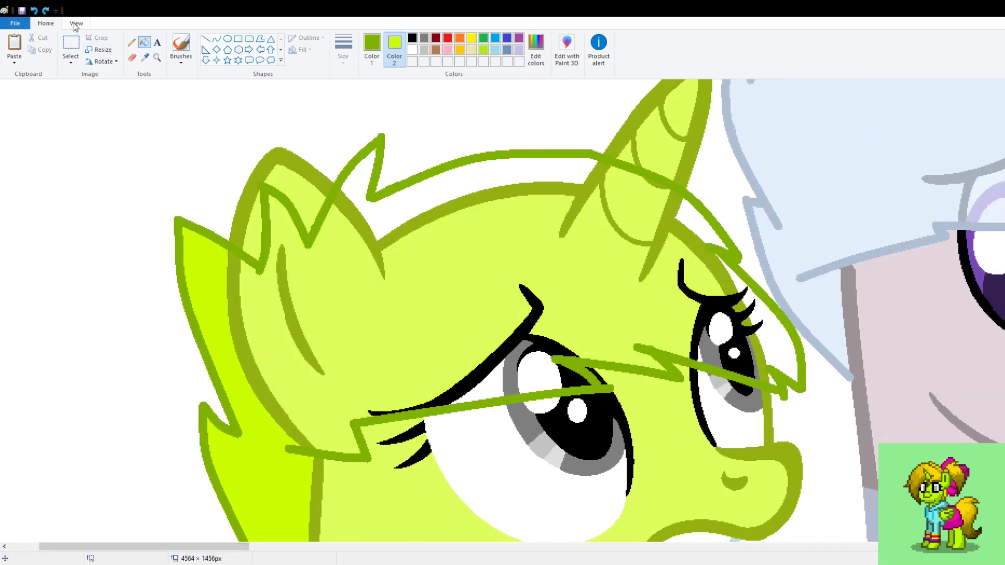
{"action": "left_click", "coordinate": [217, 40]}
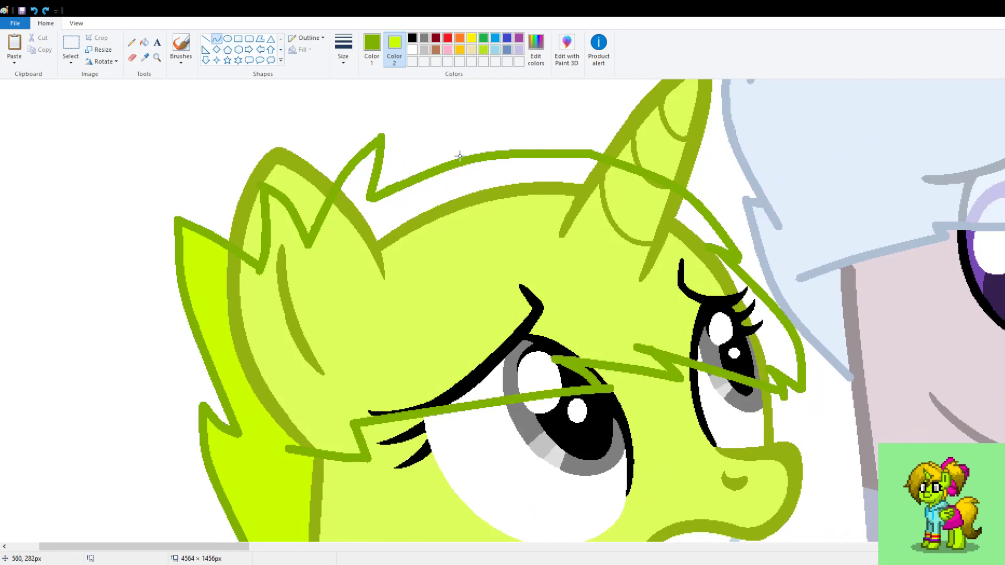
{"action": "mouse_move", "coordinate": [556, 222]}
{"action": "left_mouse_down"}
{"action": "mouse_move", "coordinate": [646, 291]}
{"action": "mouse_move", "coordinate": [658, 284]}
{"action": "left_mouse_up"}
{"action": "mouse_move", "coordinate": [607, 253]}
{"action": "left_mouse_down"}
{"action": "mouse_move", "coordinate": [593, 262]}
{"action": "mouse_move", "coordinate": [545, 251]}
{"action": "mouse_move", "coordinate": [572, 253]}
{"action": "left_mouse_up"}
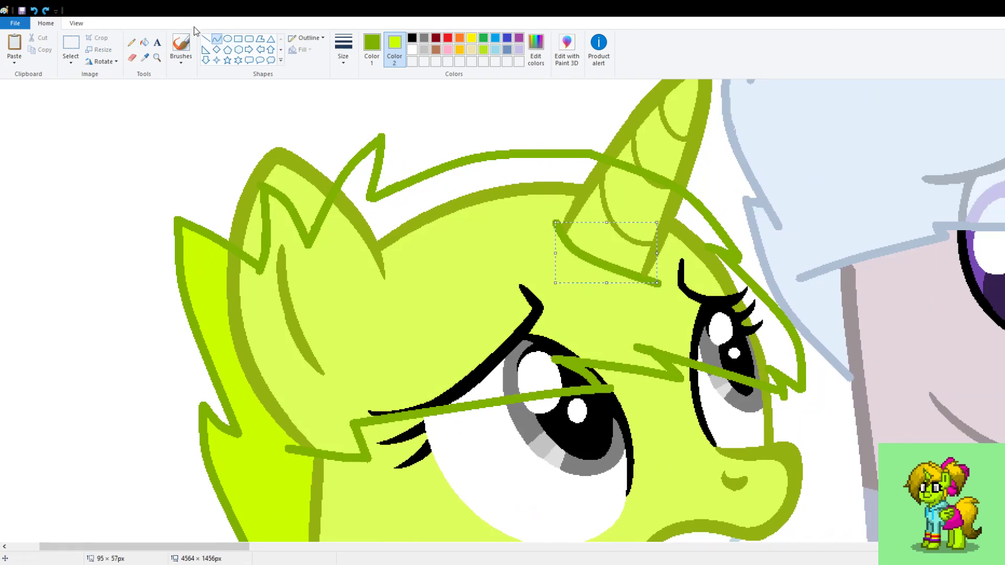
Step: Fill the mane area over the head and the fringe beyond the far eye with bright lime, and undo the head outline's recolouring
{"action": "left_click", "coordinate": [145, 43]}
{"action": "right_click", "coordinate": [556, 204]}
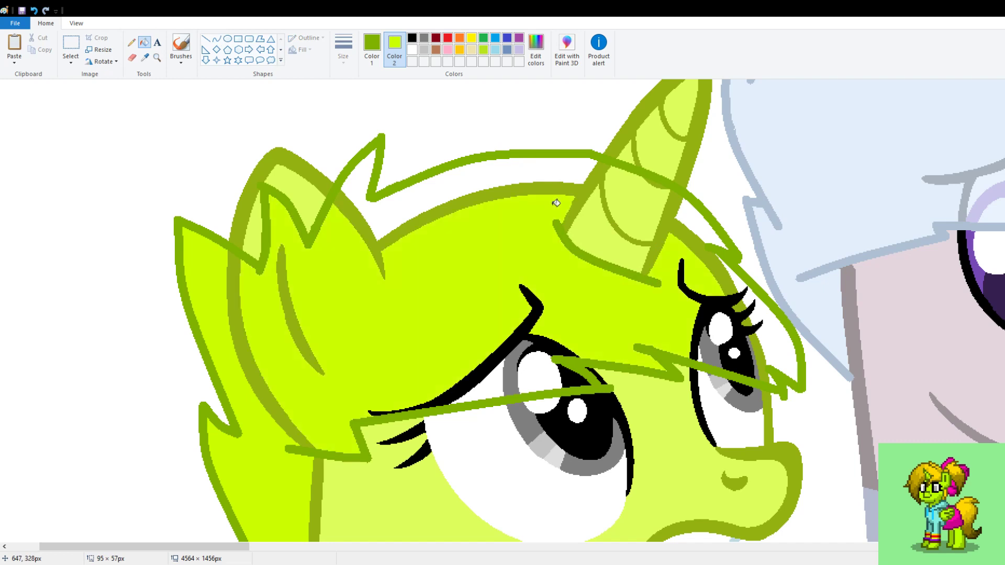
{"action": "right_click", "coordinate": [781, 331]}
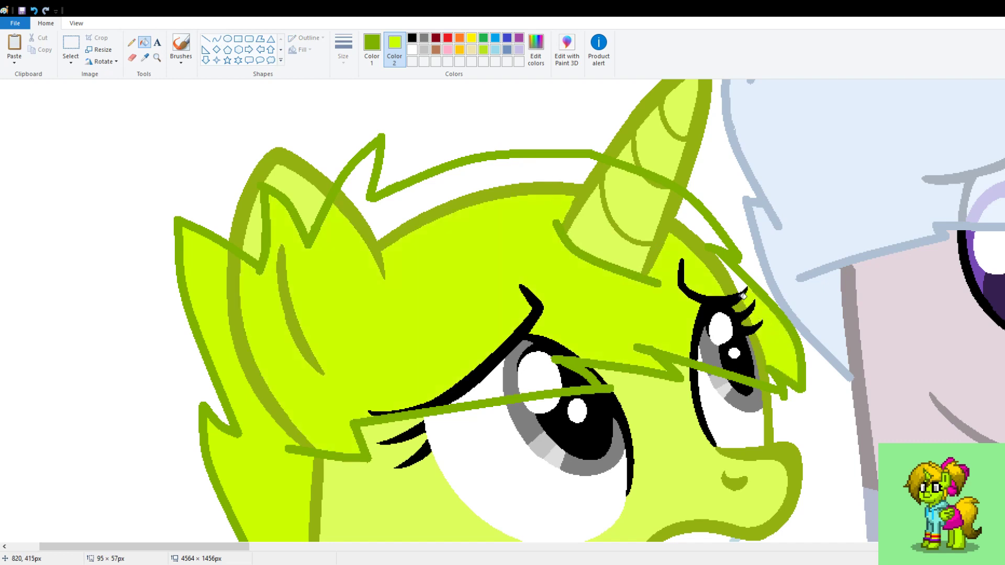
{"action": "right_click", "coordinate": [725, 265]}
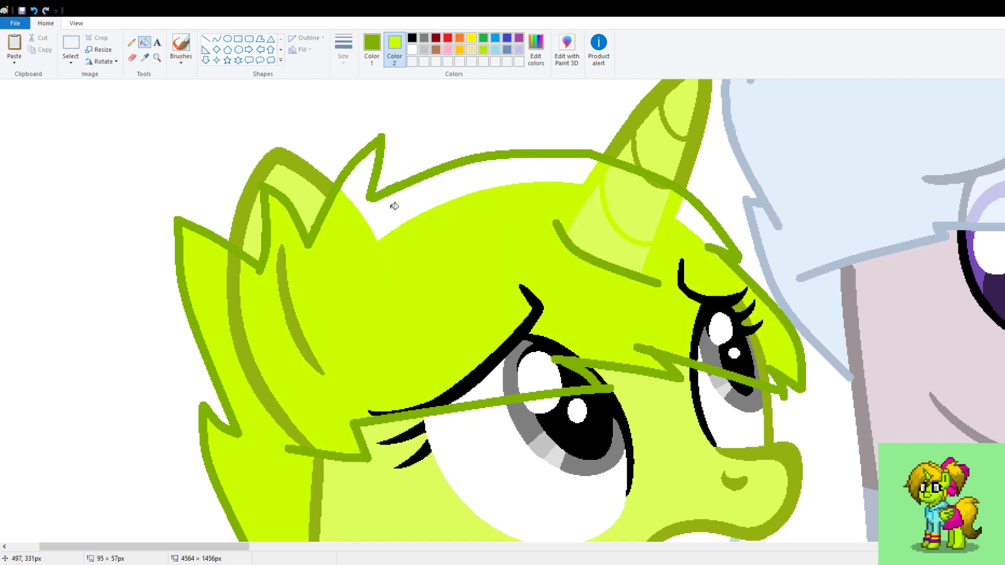
{"action": "left_click", "coordinate": [35, 11]}
{"action": "left_click", "coordinate": [132, 42]}
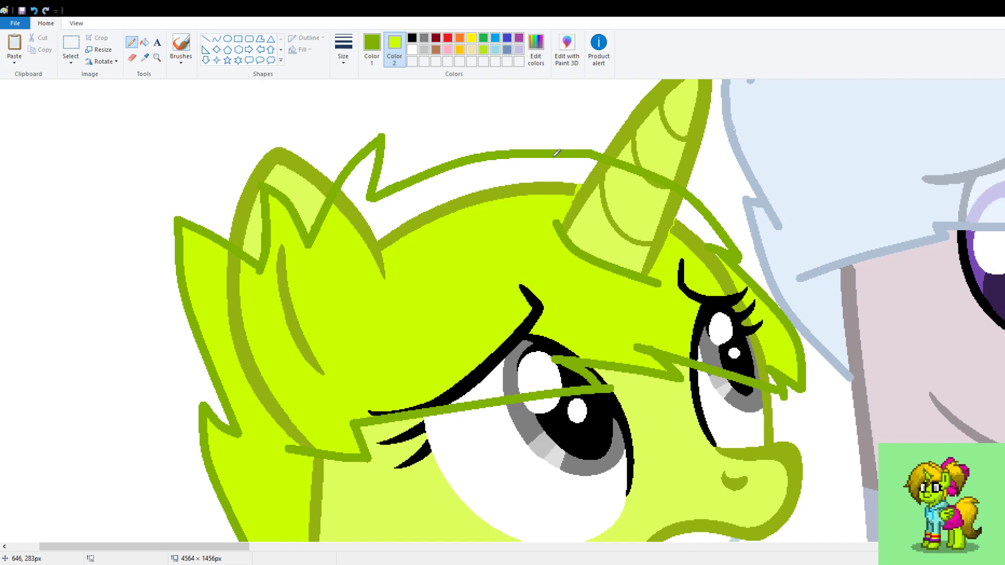
Step: Fill the white gap under the hair line and the head and ear outlines inside the mane with lime green
{"action": "left_click", "coordinate": [145, 41]}
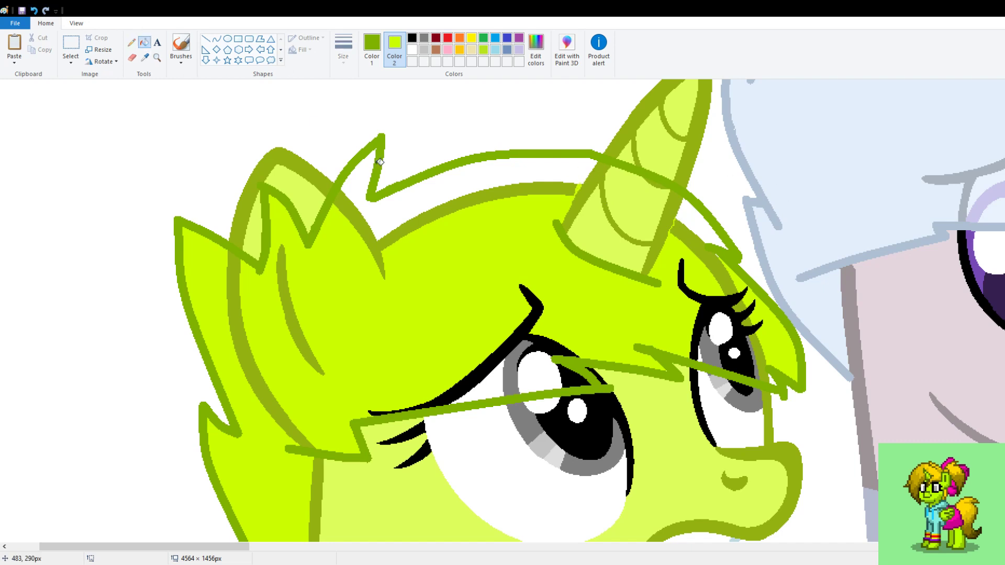
{"action": "left_click", "coordinate": [372, 236]}
{"action": "left_click", "coordinate": [295, 307]}
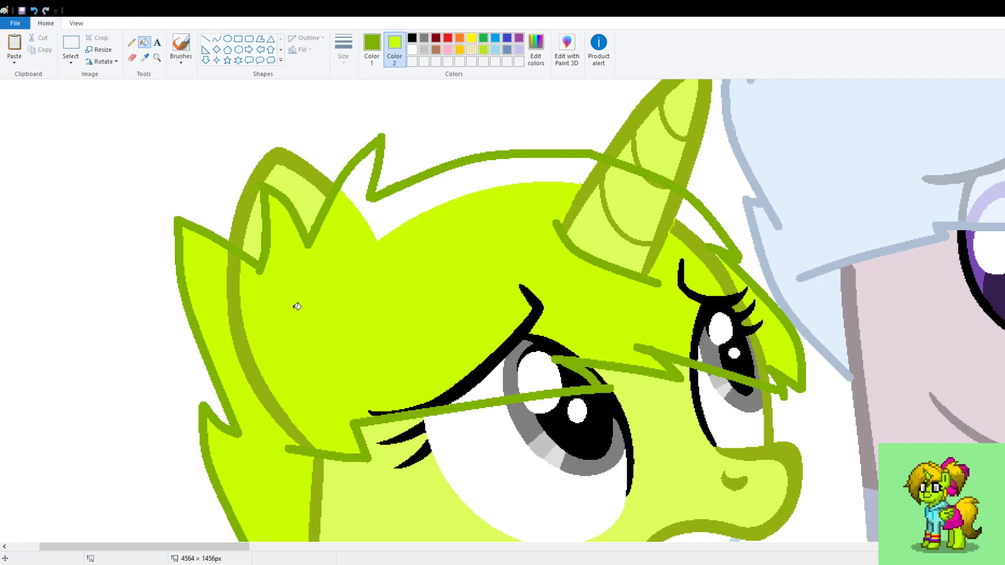
{"action": "left_click", "coordinate": [445, 188]}
{"action": "left_click", "coordinate": [265, 368]}
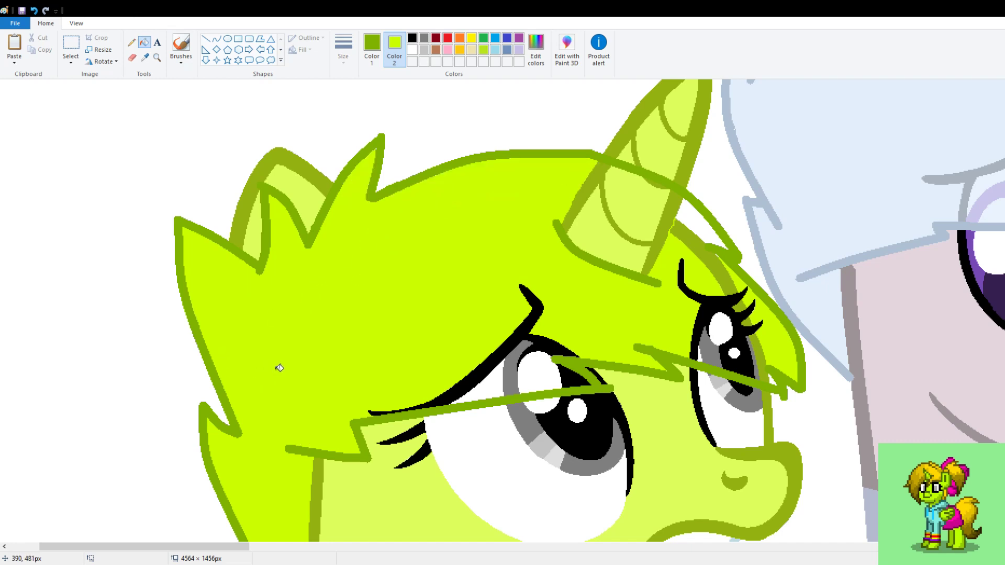
Step: Fill the leftover head outline pieces around the far eye and the white gap beside the horn with lime green
{"action": "scroll", "coordinate": [366, 293], "scroll_direction": "down", "scroll_amount": 5}
{"action": "scroll", "coordinate": [503, 199], "scroll_direction": "up", "scroll_amount": 3}
{"action": "left_click", "coordinate": [727, 164]}
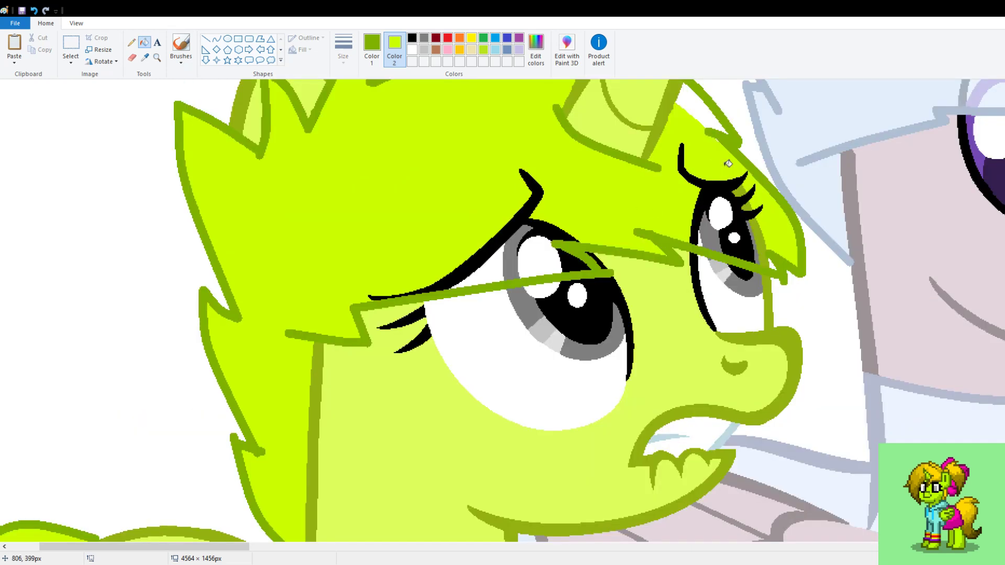
{"action": "left_click", "coordinate": [764, 239]}
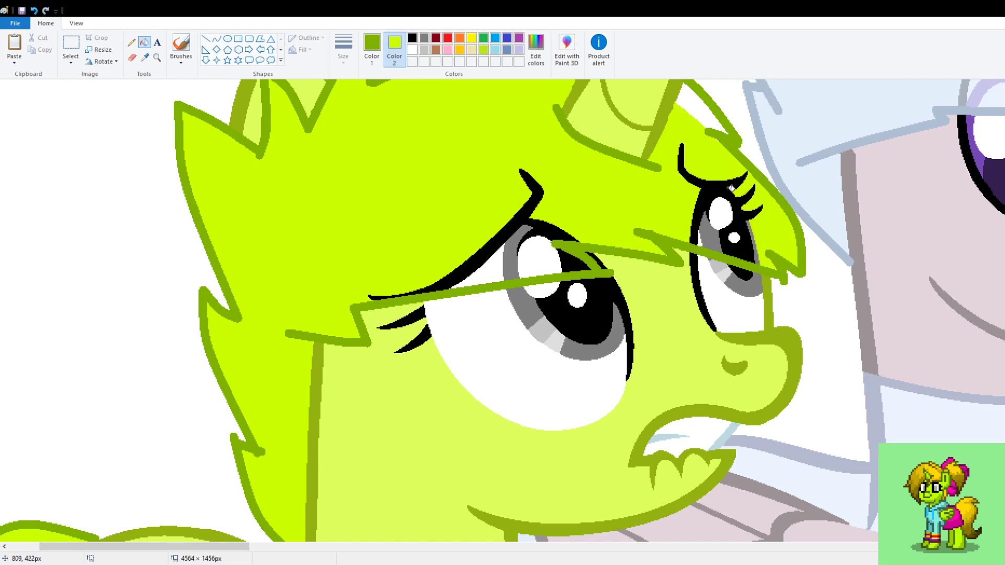
{"action": "scroll", "coordinate": [730, 190], "scroll_direction": "up", "scroll_amount": 2}
{"action": "left_click", "coordinate": [698, 229]}
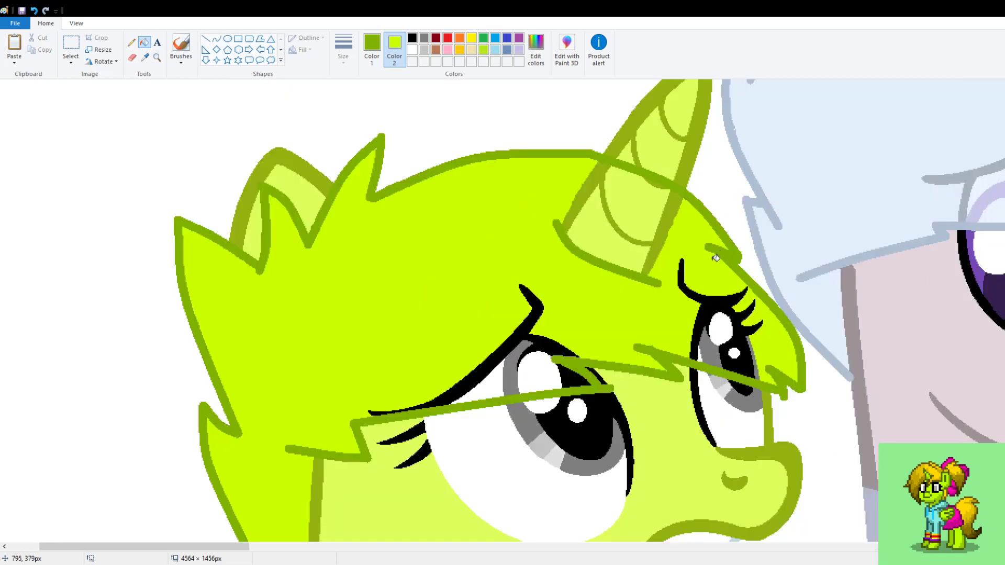
{"action": "left_click", "coordinate": [718, 251]}
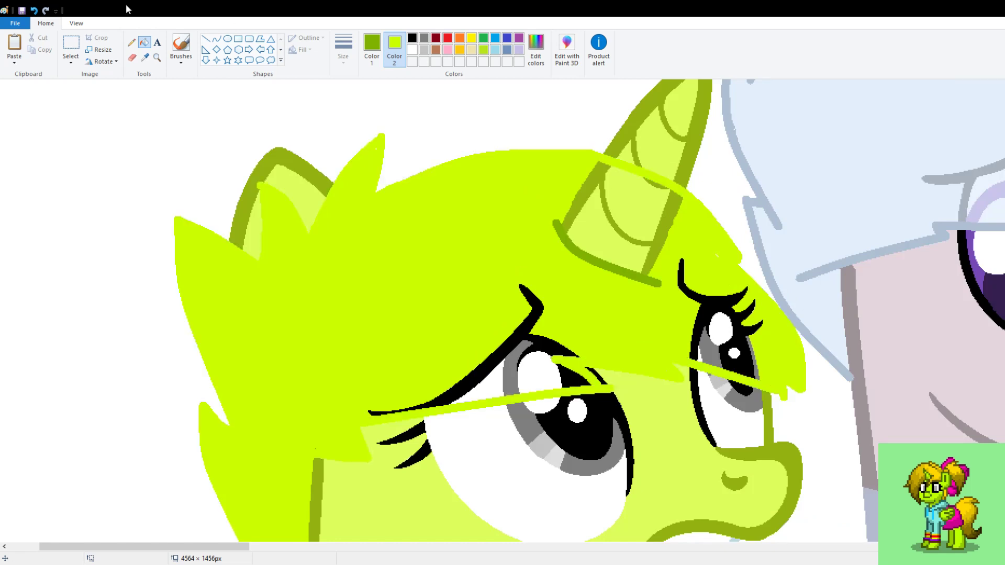
{"action": "left_click", "coordinate": [33, 10]}
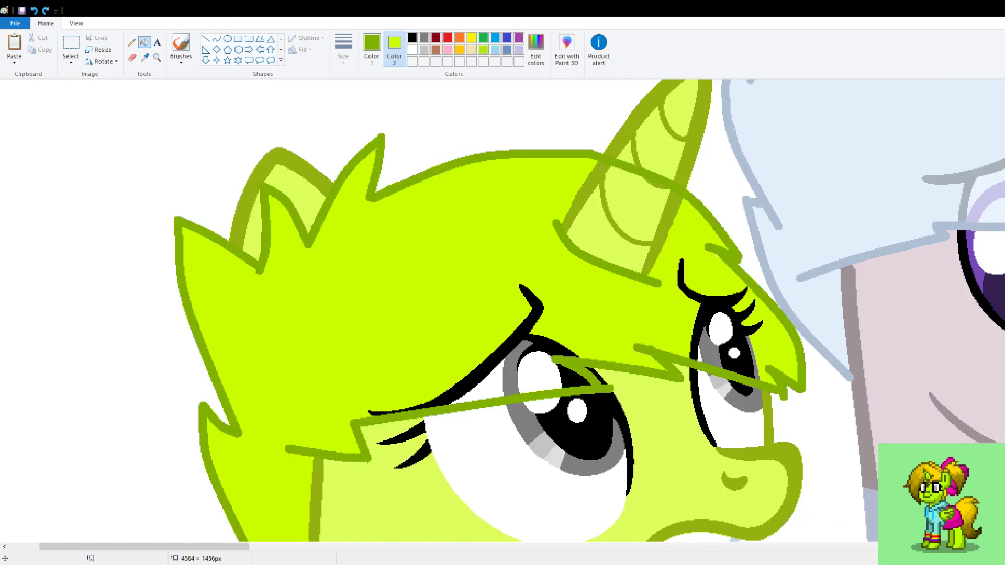
{"action": "key", "text": "ctrl+Page_Up"}
{"action": "scroll", "coordinate": [502, 309], "scroll_direction": "down", "scroll_amount": 3}
{"action": "left_click_drag", "start_coordinate": [87, 546], "coordinate": [113, 549]}
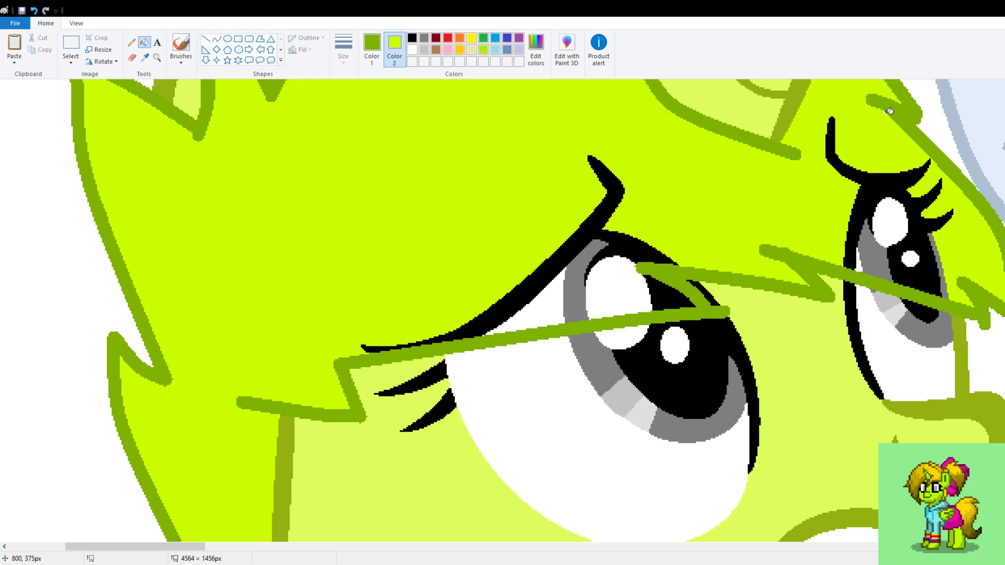
{"action": "key", "text": "ctrl+Page_Up"}
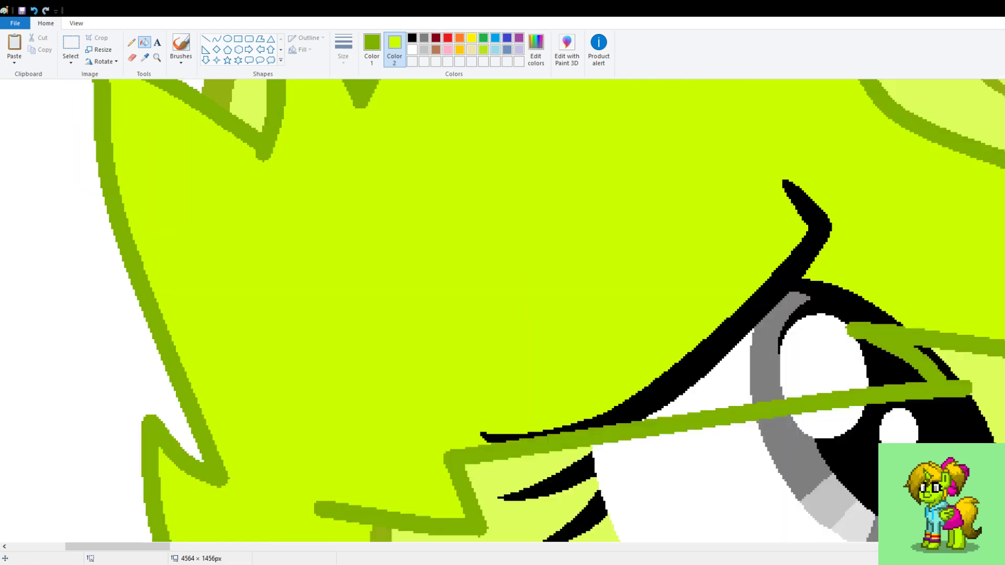
{"action": "scroll", "coordinate": [993, 366], "scroll_direction": "up", "scroll_amount": 3}
{"action": "left_click_drag", "start_coordinate": [146, 546], "coordinate": [189, 546]}
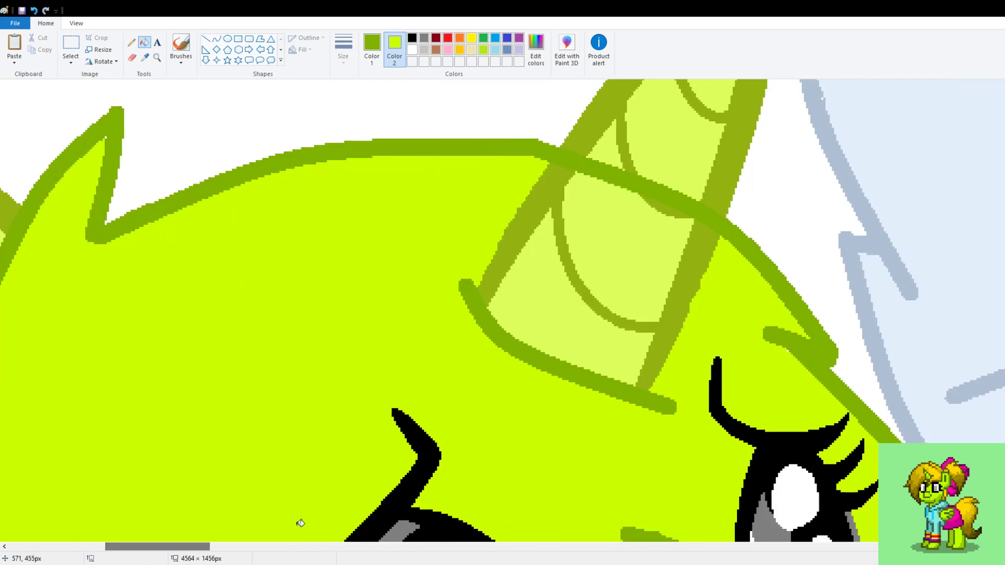
{"action": "right_click", "coordinate": [789, 348]}
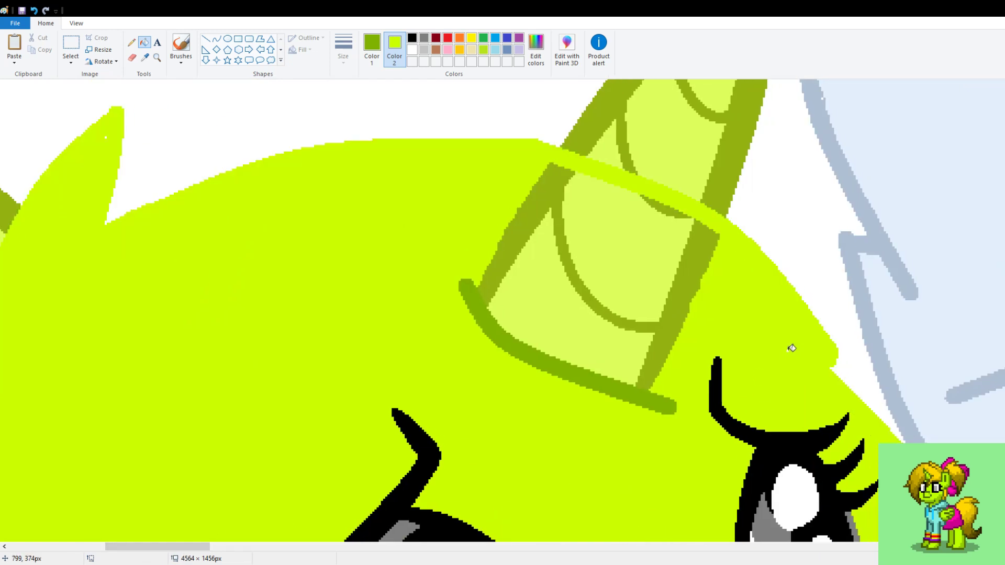
{"action": "left_click", "coordinate": [33, 11]}
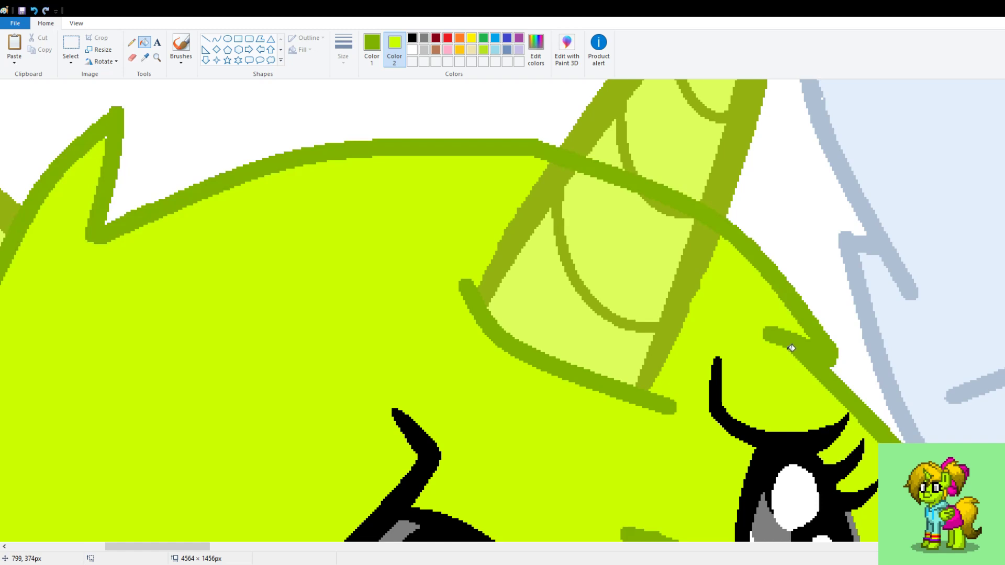
Step: Redraw the horn's side outlines with olive lines and its middle ridge with a curve where the hair line crosses them
{"action": "scroll", "coordinate": [715, 331], "scroll_direction": "down", "scroll_amount": 5}
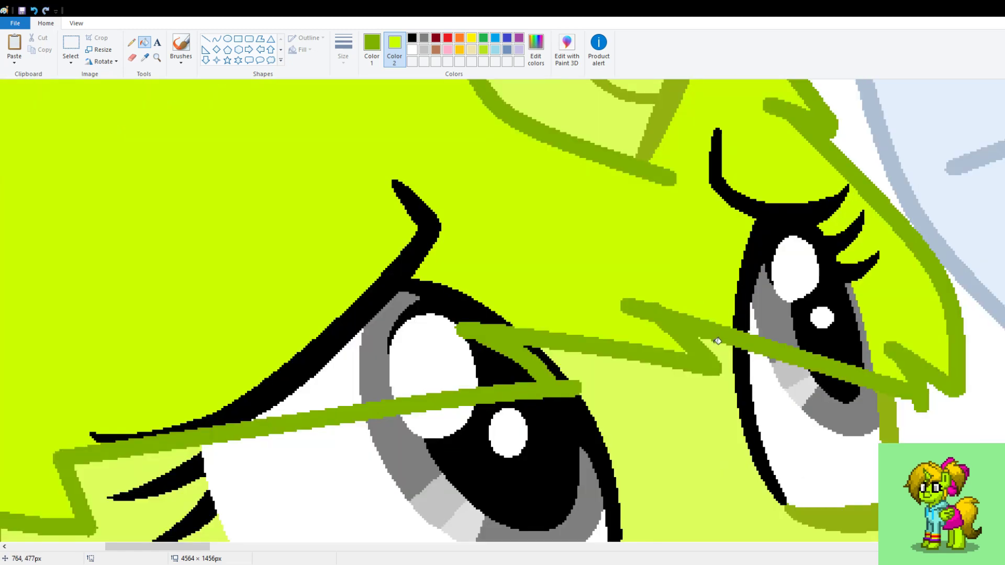
{"action": "scroll", "coordinate": [566, 276], "scroll_direction": "up", "scroll_amount": 5}
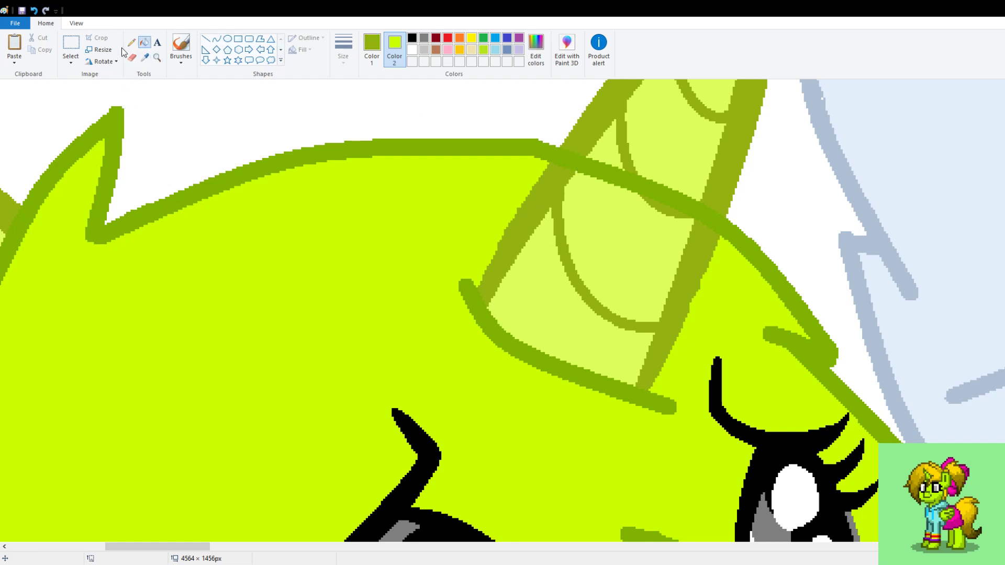
{"action": "left_click", "coordinate": [206, 39]}
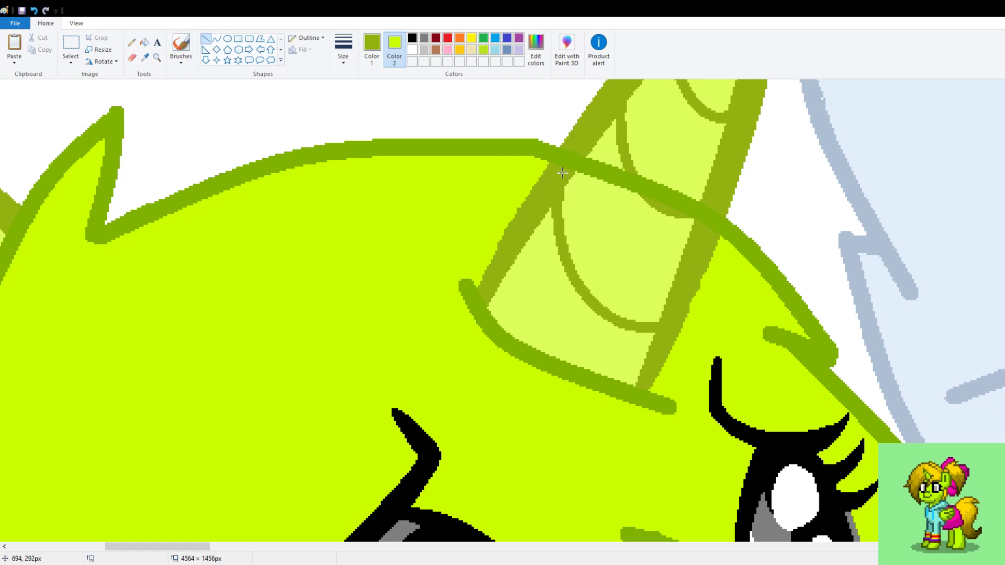
{"action": "left_click_drag", "start_coordinate": [564, 164], "coordinate": [581, 123]}
{"action": "left_click_drag", "start_coordinate": [547, 197], "coordinate": [583, 143]}
{"action": "mouse_move", "coordinate": [708, 242]}
{"action": "left_mouse_down"}
{"action": "mouse_move", "coordinate": [711, 197]}
{"action": "mouse_move", "coordinate": [719, 203]}
{"action": "mouse_move", "coordinate": [699, 234]}
{"action": "left_mouse_up"}
{"action": "left_click", "coordinate": [657, 229]}
{"action": "left_click", "coordinate": [217, 38]}
{"action": "mouse_move", "coordinate": [613, 105]}
{"action": "left_mouse_down"}
{"action": "mouse_move", "coordinate": [697, 214]}
{"action": "mouse_move", "coordinate": [635, 204]}
{"action": "left_mouse_up"}
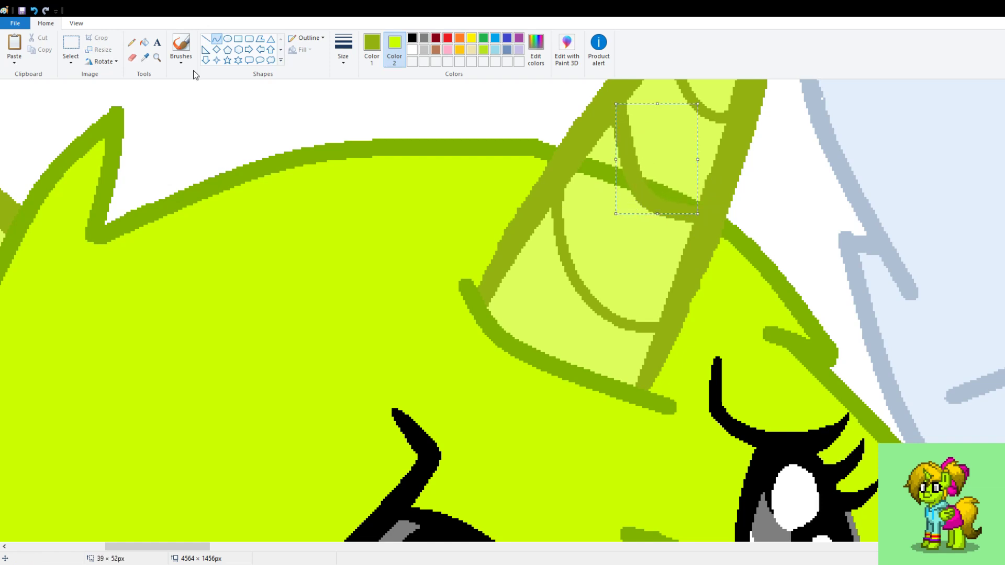
Step: Sample the horn's pale green and fill the leftover hair line segments inside the horn with it
{"action": "left_click", "coordinate": [146, 58]}
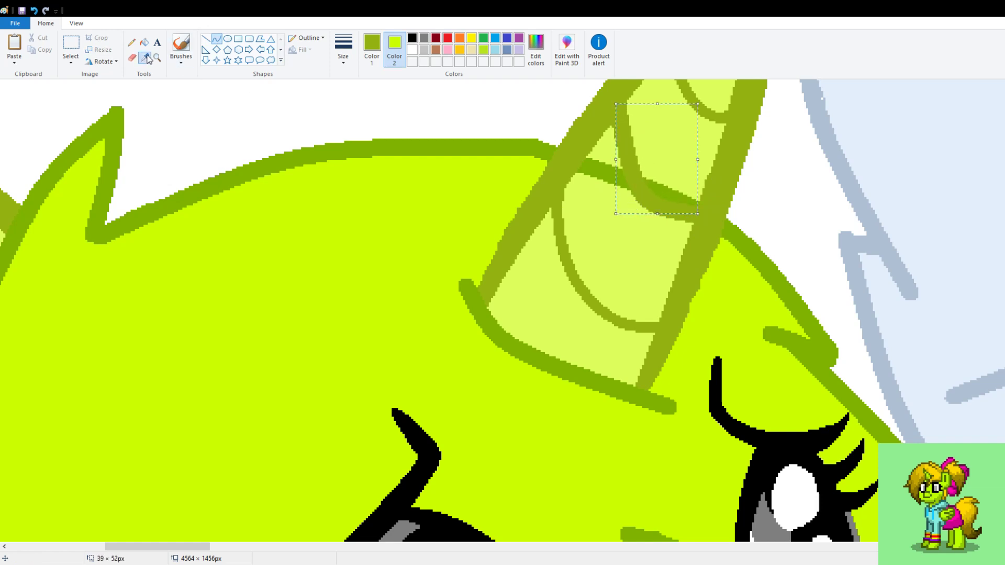
{"action": "right_click", "coordinate": [632, 227]}
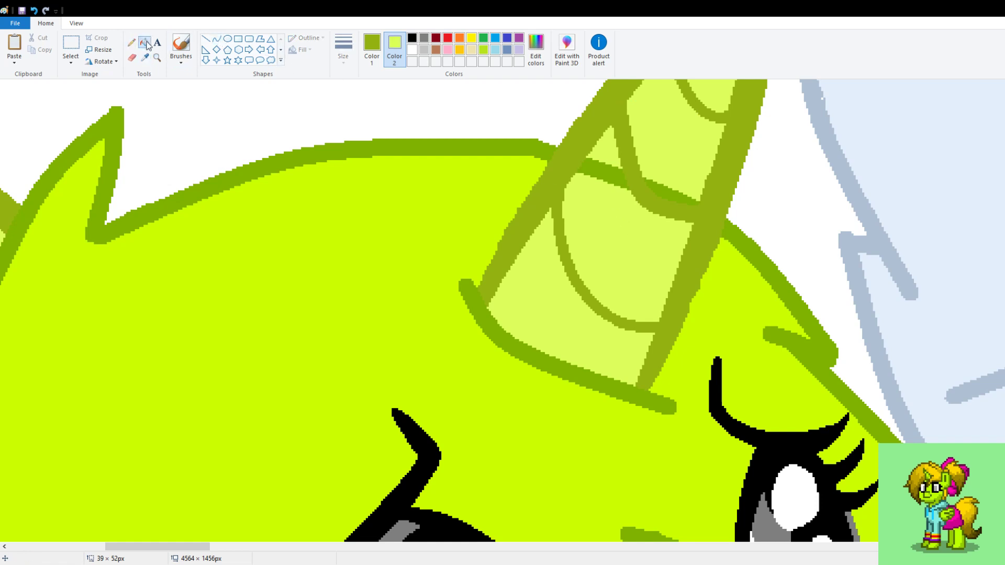
{"action": "right_click", "coordinate": [663, 183]}
{"action": "right_click", "coordinate": [600, 175]}
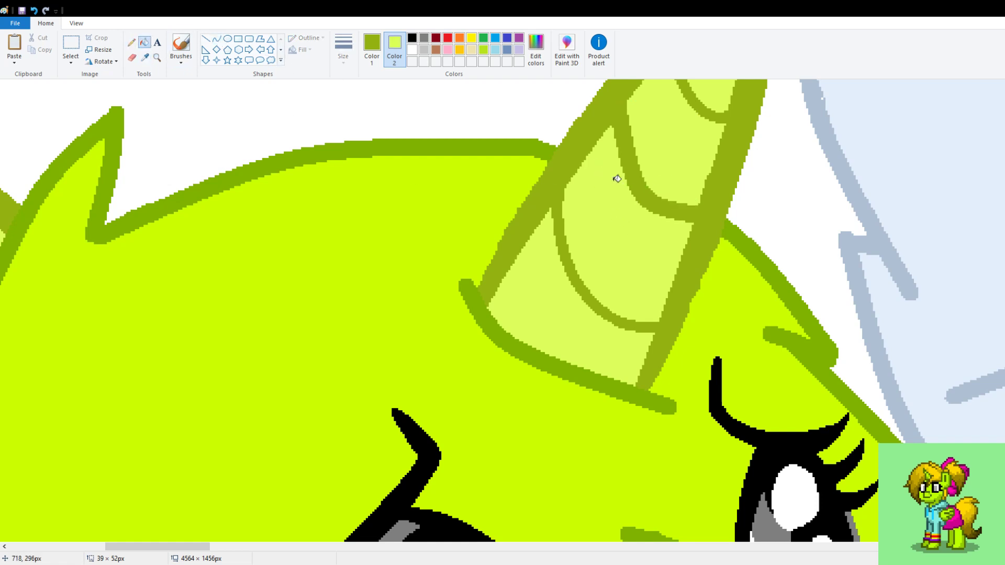
Step: Look over the green pony's horn, eyes and mouth for areas that still need colouring
{"action": "scroll", "coordinate": [711, 251], "scroll_direction": "up", "scroll_amount": 4}
{"action": "scroll", "coordinate": [722, 264], "scroll_direction": "down", "scroll_amount": 8}
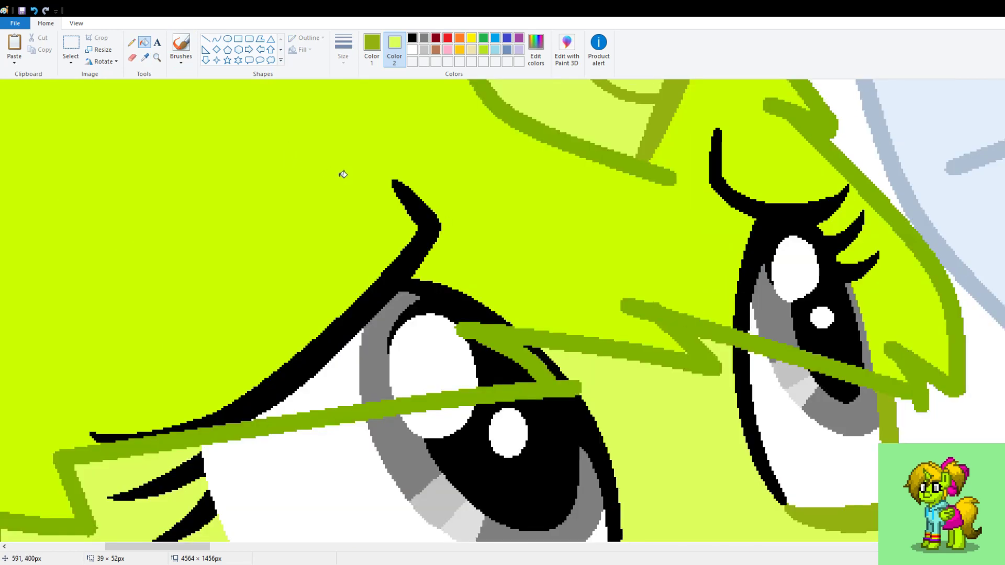
{"action": "scroll", "coordinate": [343, 175], "scroll_direction": "up", "scroll_amount": 4}
{"action": "scroll", "coordinate": [400, 199], "scroll_direction": "down", "scroll_amount": 6}
{"action": "scroll", "coordinate": [408, 214], "scroll_direction": "down", "scroll_amount": 4}
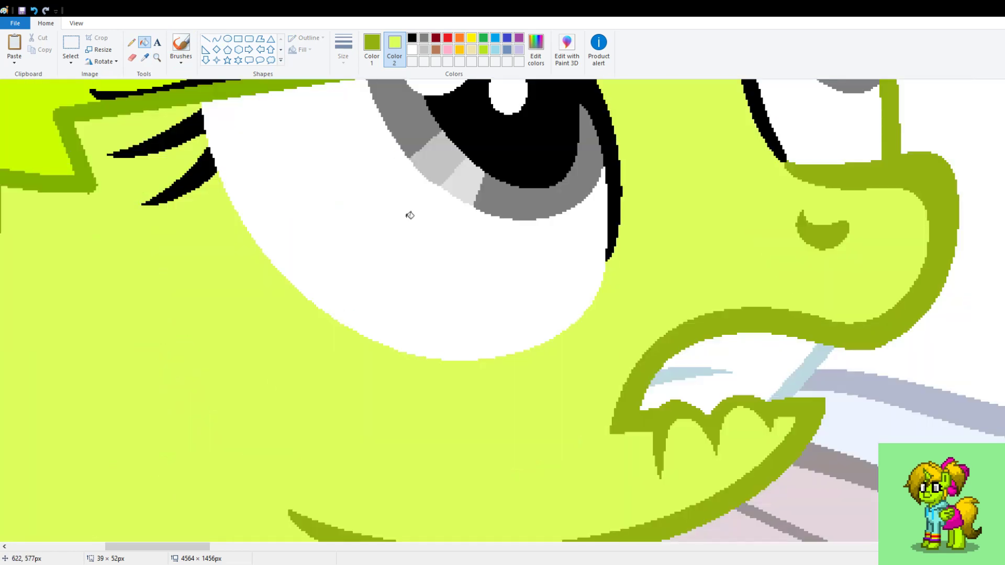
{"action": "scroll", "coordinate": [412, 215], "scroll_direction": "up", "scroll_amount": 7}
{"action": "key", "text": "ctrl+Page_Down"}
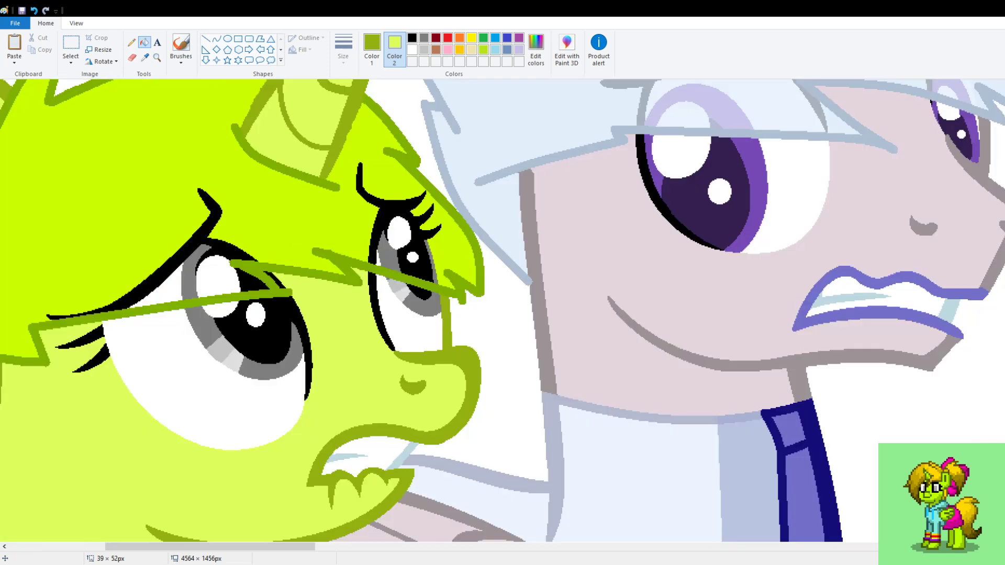
{"action": "scroll", "coordinate": [392, 332], "scroll_direction": "up", "scroll_amount": 2}
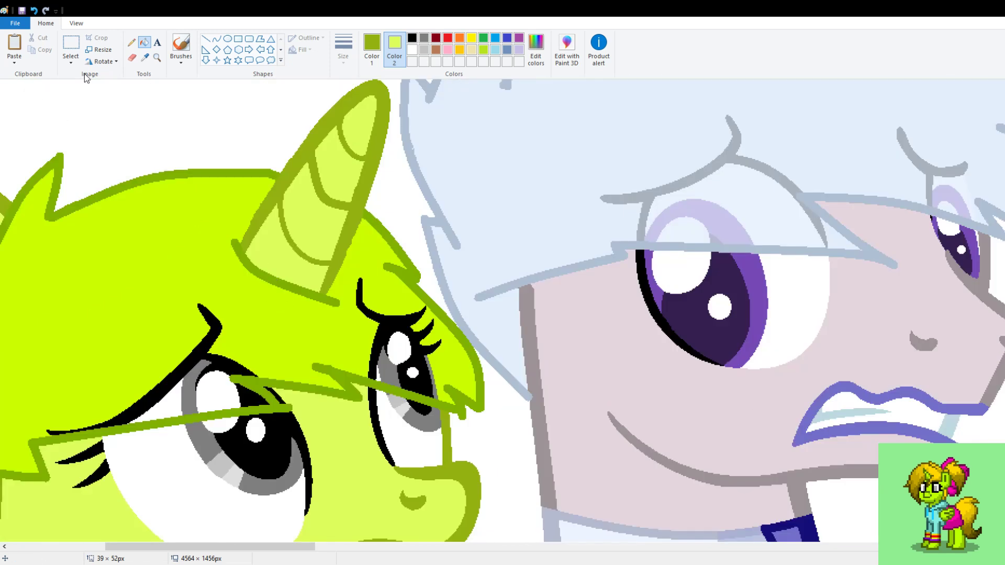
Step: Sample the hair outline's dark green and the mane's lime as the two colours, and try a translucent ellipse over the forehead
{"action": "left_click", "coordinate": [227, 39]}
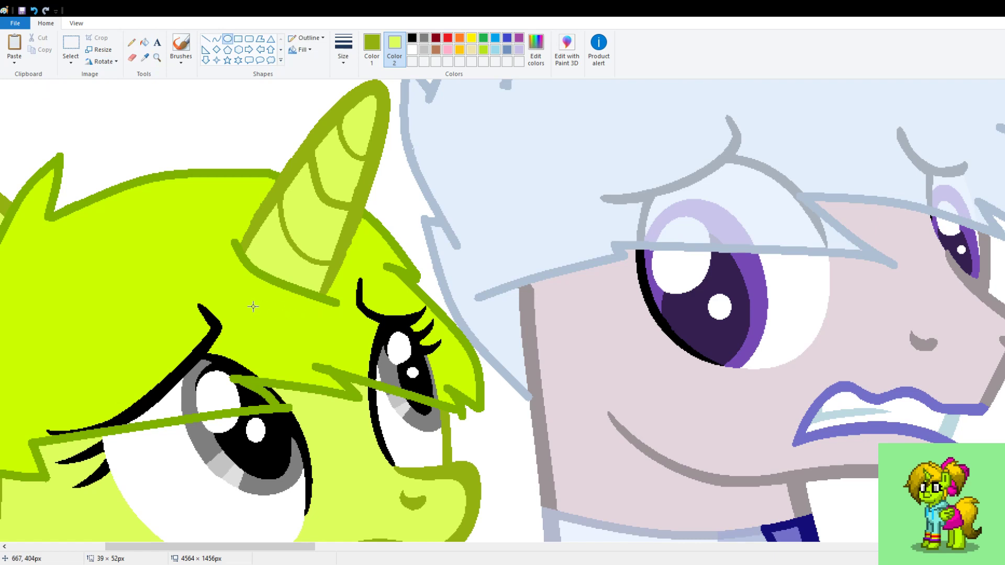
{"action": "left_click", "coordinate": [144, 57]}
{"action": "left_click", "coordinate": [194, 172]}
{"action": "left_click", "coordinate": [200, 277]}
{"action": "mouse_move", "coordinate": [166, 231]}
{"action": "left_mouse_down"}
{"action": "mouse_move", "coordinate": [338, 370]}
{"action": "mouse_move", "coordinate": [375, 419]}
{"action": "left_mouse_up"}
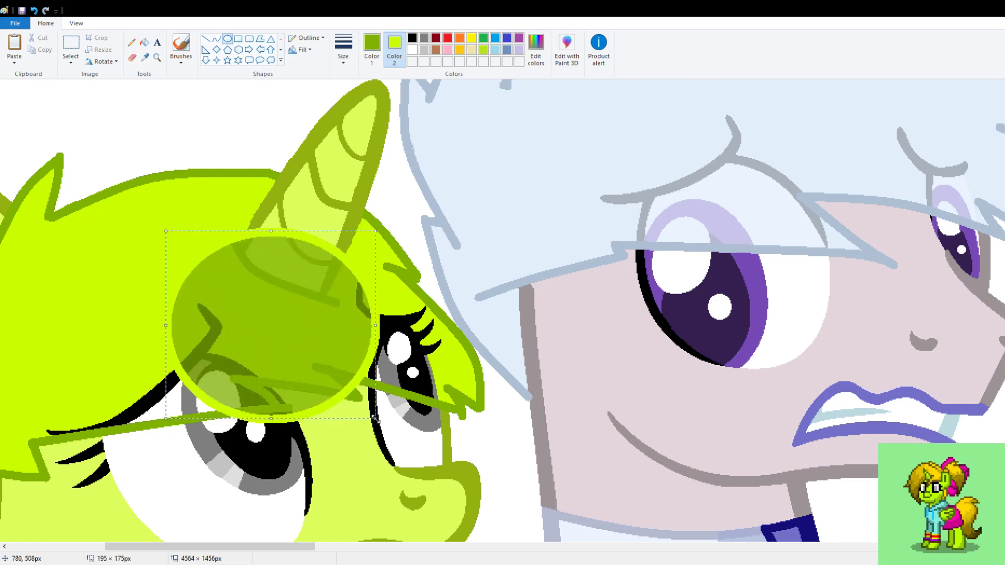
{"action": "left_click", "coordinate": [33, 9]}
Step: Place a translucent ellipse of 138 × 149 px over the far eye, sample the blended green from its lashes, and undo the ellipse
{"action": "mouse_move", "coordinate": [210, 310]}
{"action": "left_mouse_down"}
{"action": "mouse_move", "coordinate": [322, 402]}
{"action": "mouse_move", "coordinate": [358, 469]}
{"action": "left_mouse_up"}
{"action": "mouse_move", "coordinate": [295, 419]}
{"action": "left_mouse_down"}
{"action": "mouse_move", "coordinate": [436, 391]}
{"action": "mouse_move", "coordinate": [416, 378]}
{"action": "left_mouse_up"}
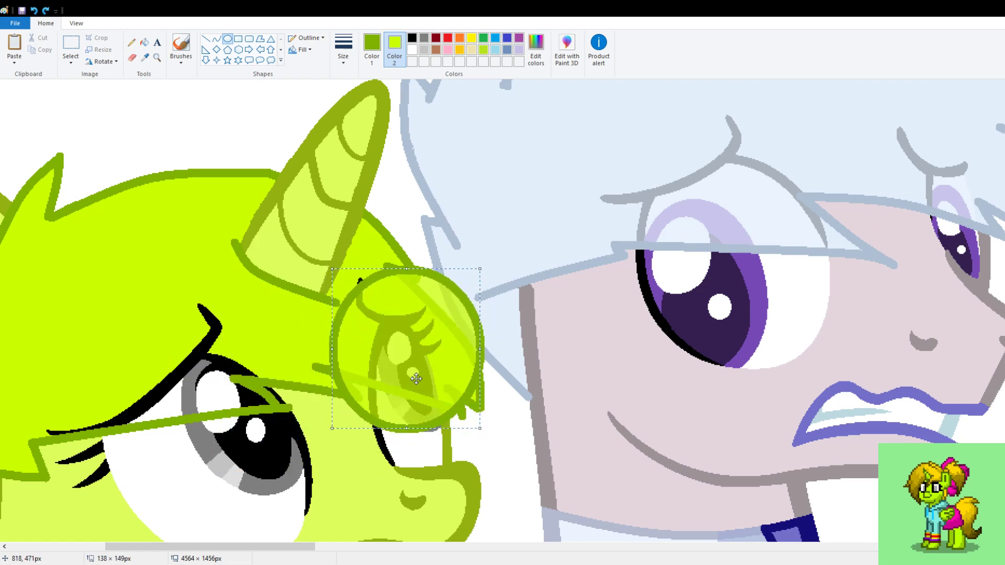
{"action": "left_click", "coordinate": [144, 57]}
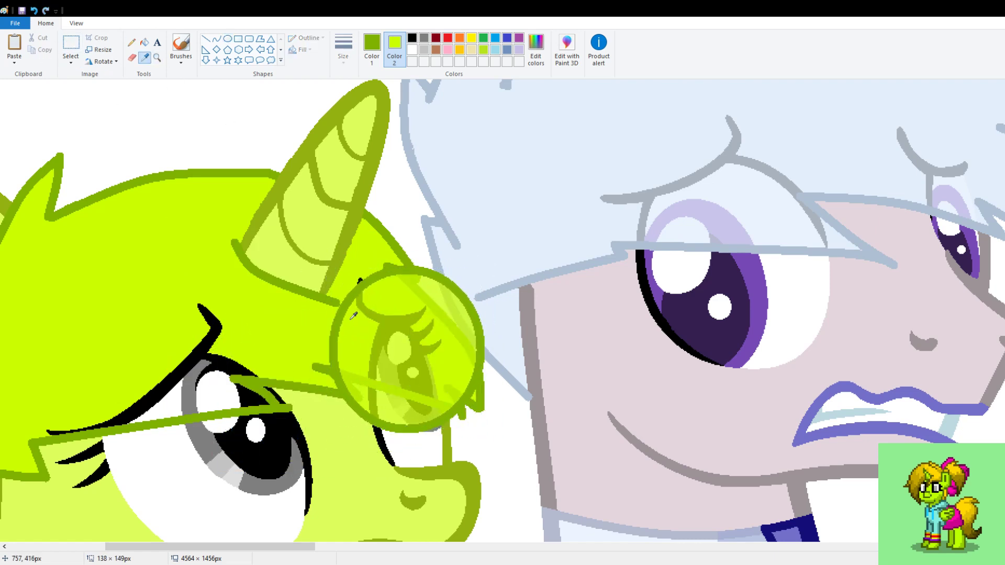
{"action": "left_click", "coordinate": [389, 318]}
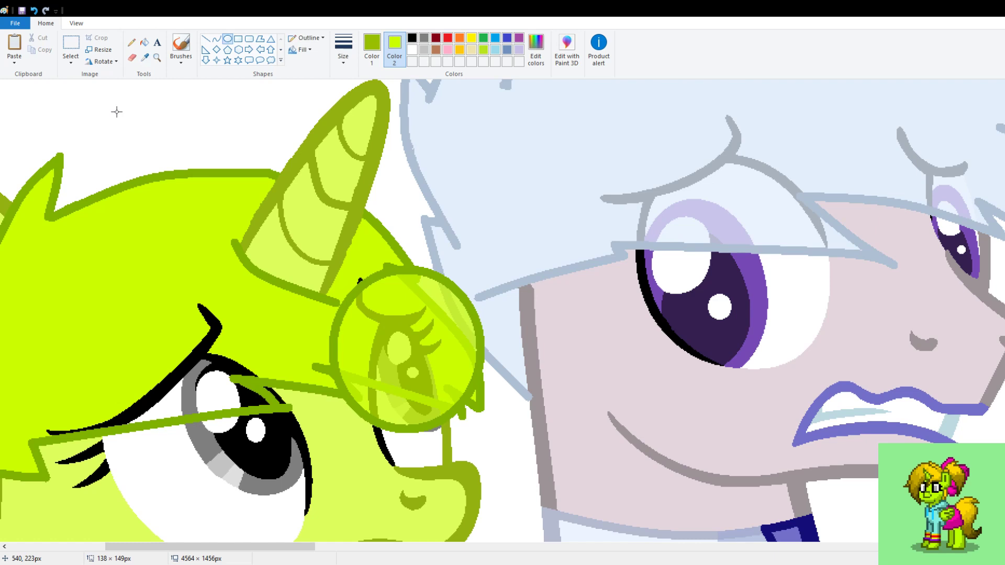
{"action": "left_click", "coordinate": [33, 9]}
Step: Fill the black brows, lashes and pupil parts of both eyes lying under the fringe with the sampled olive green
{"action": "left_click", "coordinate": [145, 42]}
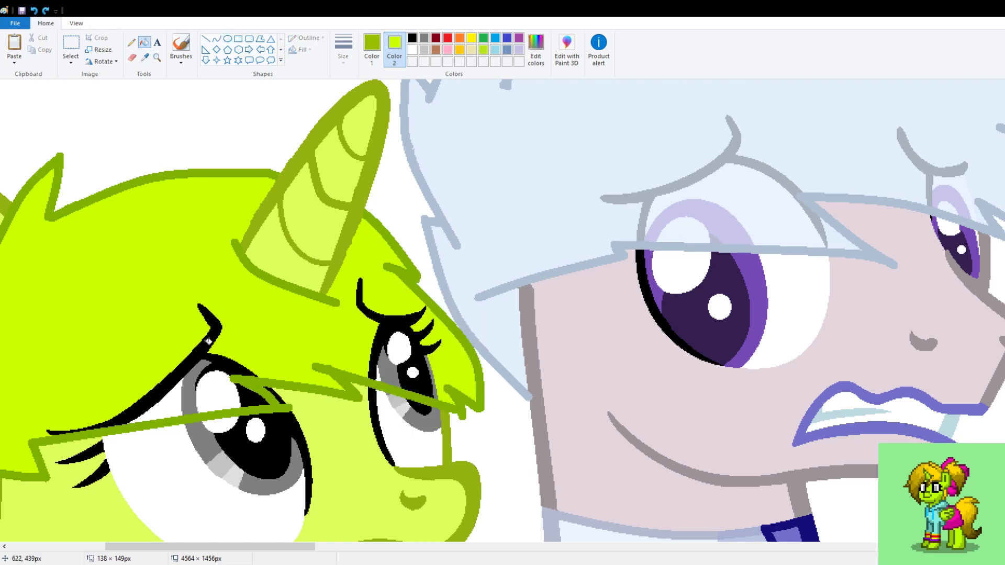
{"action": "left_click", "coordinate": [205, 344]}
{"action": "left_click", "coordinate": [243, 401]}
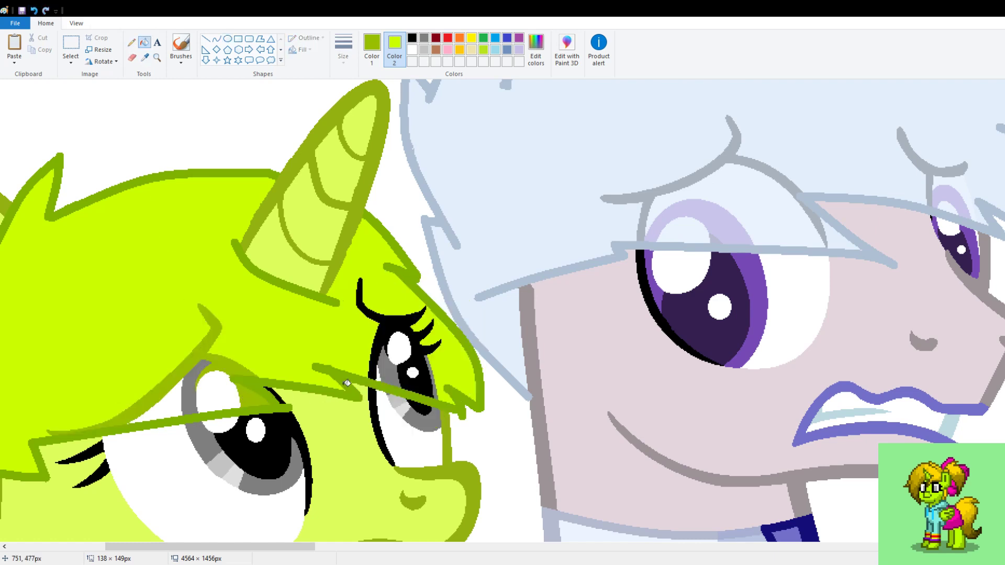
{"action": "left_click", "coordinate": [402, 314]}
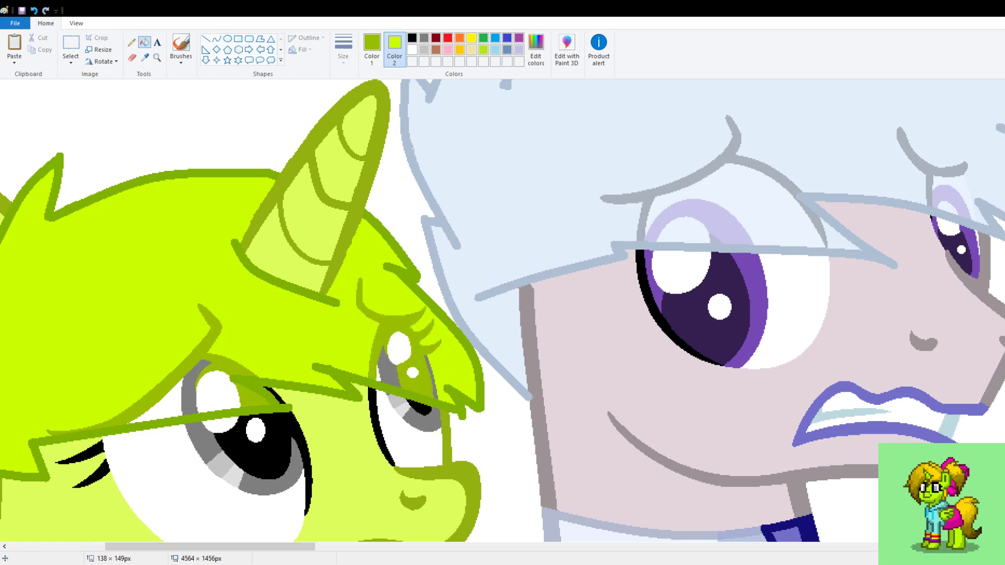
Step: Place a translucent ellipse of 81 × 111 px over the far eye, sample the blended green from its grey iris, and undo the ellipse
{"action": "scroll", "coordinate": [653, 314], "scroll_direction": "up", "scroll_amount": 1}
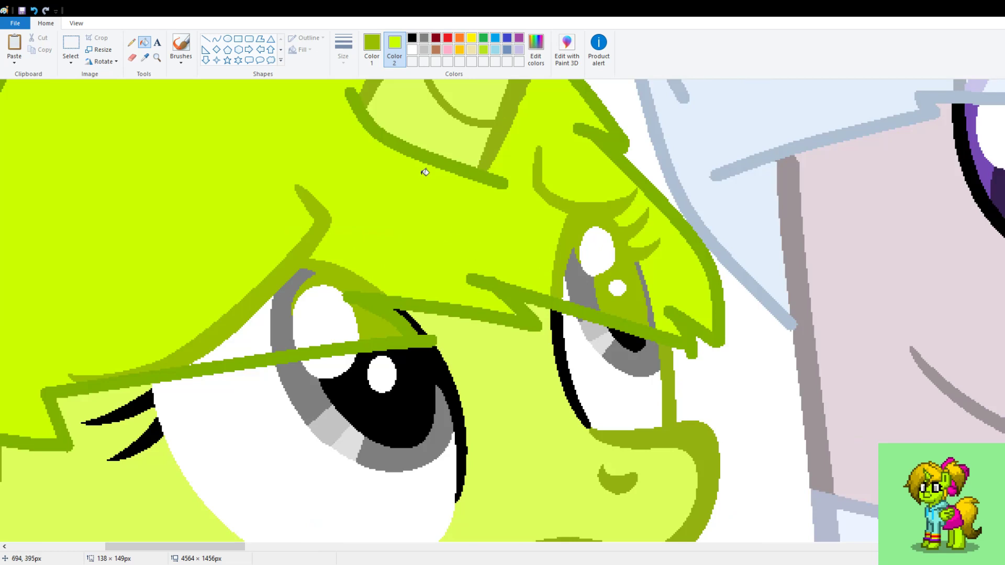
{"action": "left_click", "coordinate": [227, 39]}
{"action": "left_click_drag", "start_coordinate": [558, 180], "coordinate": [693, 367]}
{"action": "left_click_drag", "start_coordinate": [593, 267], "coordinate": [565, 280]}
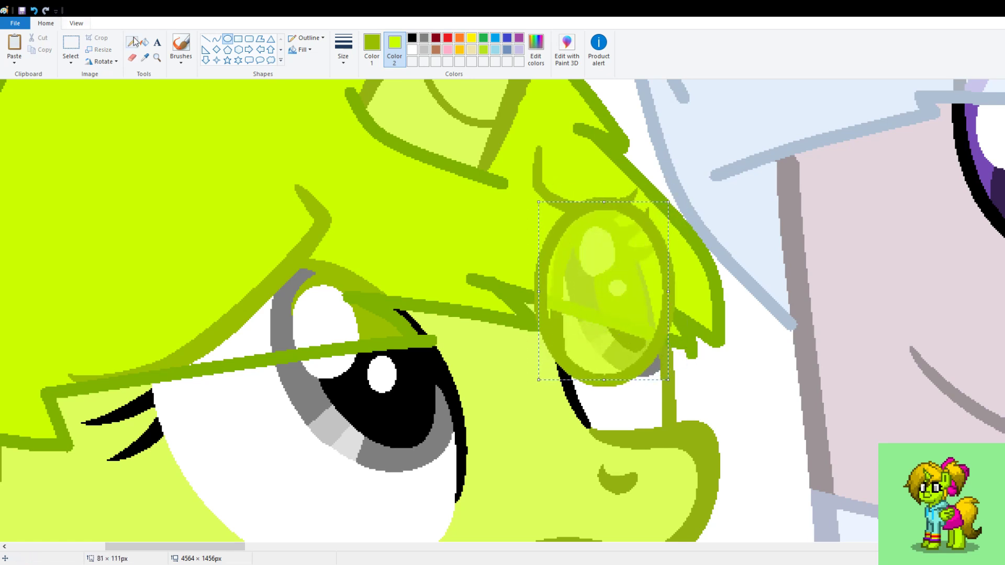
{"action": "left_click", "coordinate": [145, 57]}
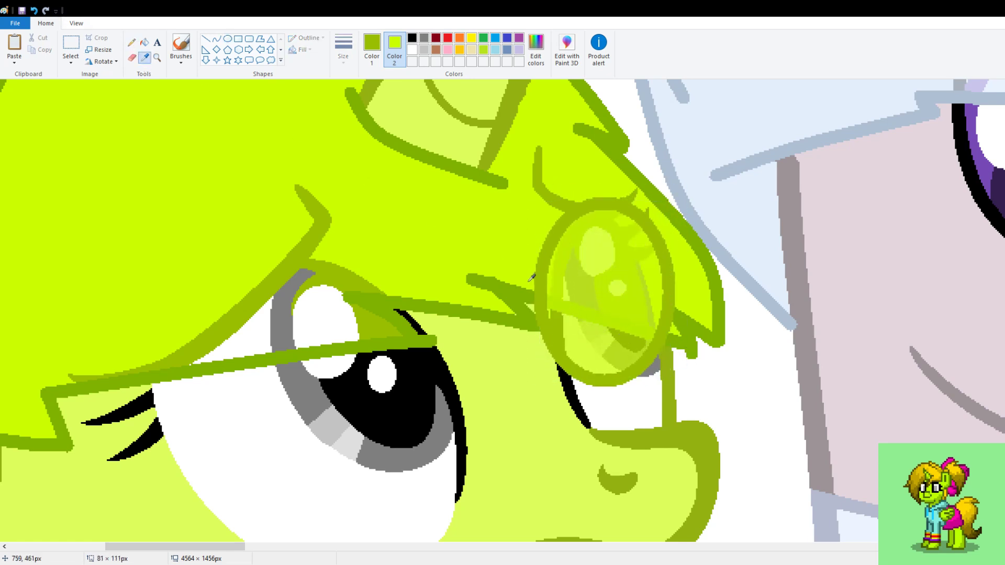
{"action": "left_click", "coordinate": [585, 283]}
{"action": "left_click", "coordinate": [33, 10]}
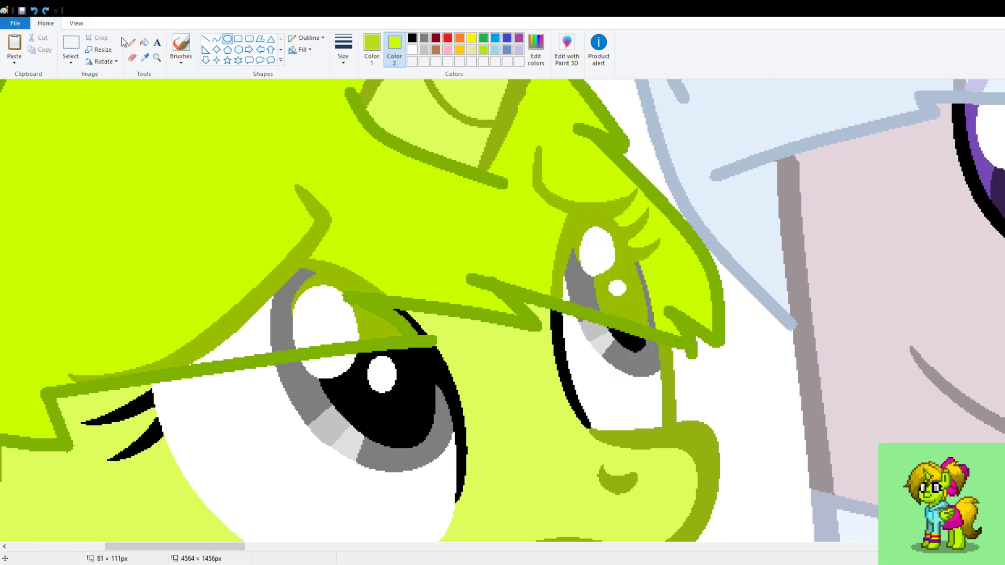
Step: Fill the grey iris parts of both eyes lying under the fringe with the sampled yellow-green
{"action": "left_click", "coordinate": [144, 42]}
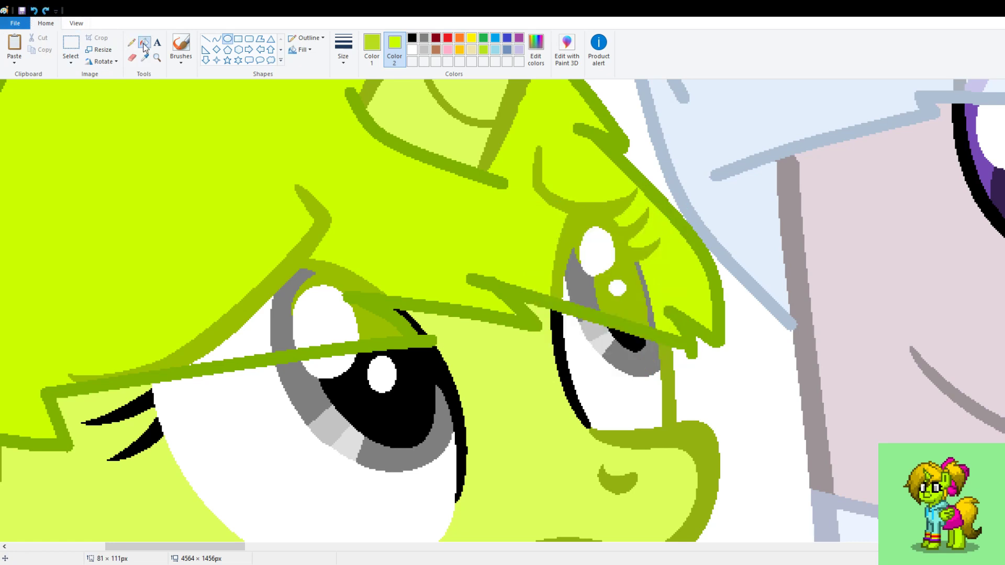
{"action": "left_click", "coordinate": [649, 315]}
{"action": "left_click", "coordinate": [592, 290]}
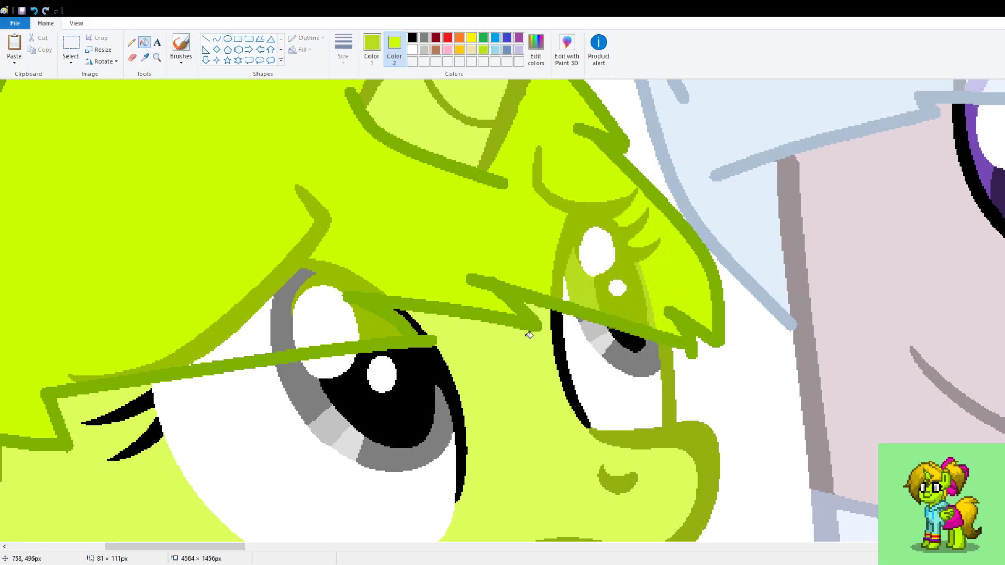
{"action": "left_click", "coordinate": [286, 328]}
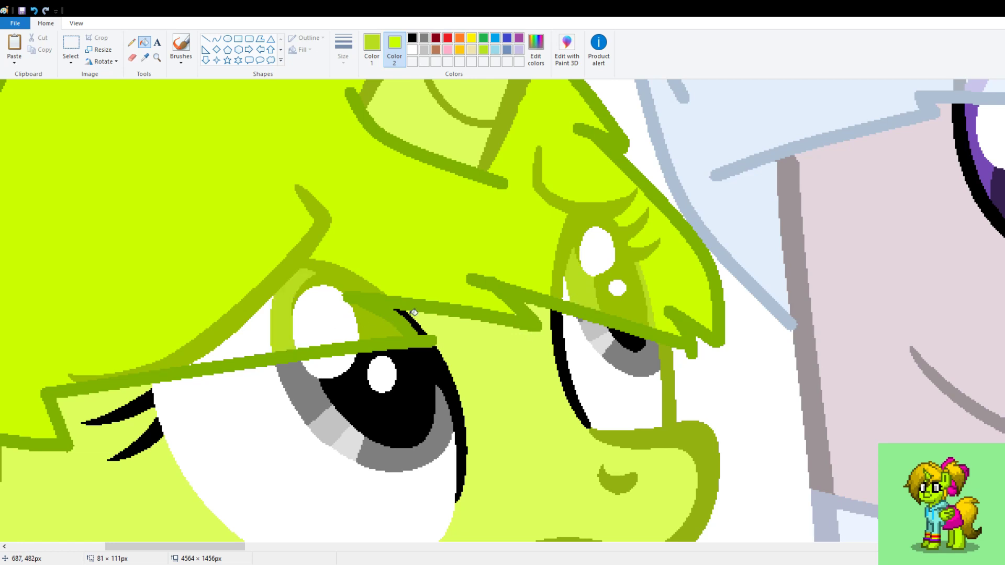
Step: Place a translucent ellipse of 134 × 153 px over the near eye, sample the blended light green from its white highlight, and undo the ellipse
{"action": "left_click", "coordinate": [227, 38]}
{"action": "mouse_move", "coordinate": [202, 171]}
{"action": "left_mouse_down"}
{"action": "mouse_move", "coordinate": [259, 287]}
{"action": "mouse_move", "coordinate": [417, 419]}
{"action": "left_mouse_up"}
{"action": "left_click", "coordinate": [144, 57]}
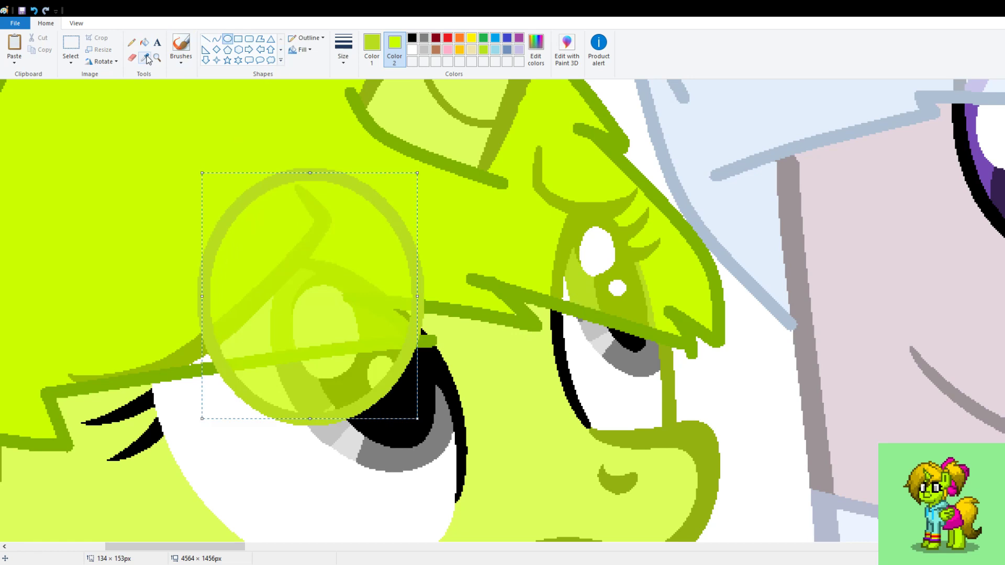
{"action": "left_click", "coordinate": [331, 304]}
{"action": "left_click", "coordinate": [34, 11]}
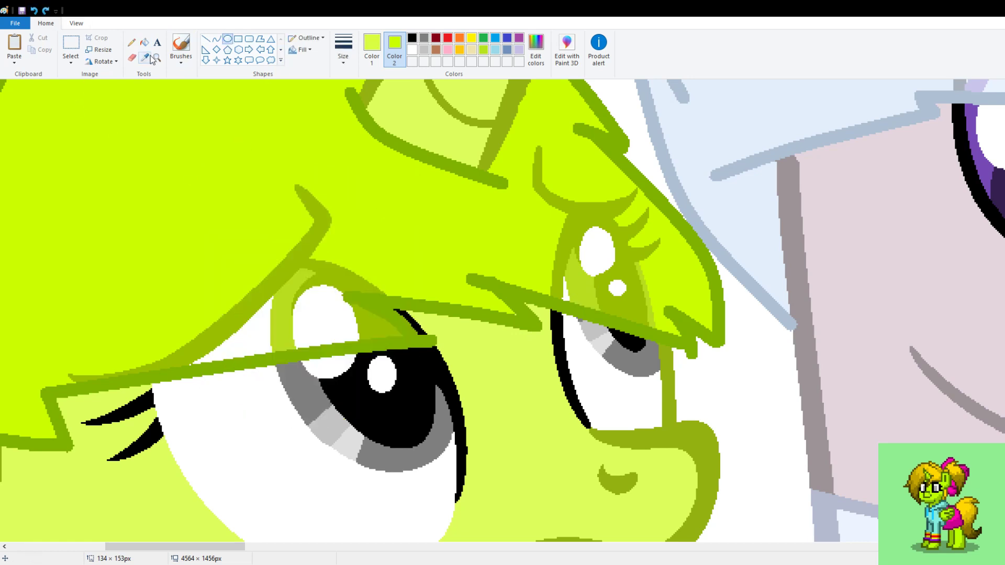
Step: Fill the white highlights and eye white lying under the fringe in both eyes with the sampled light green
{"action": "left_click", "coordinate": [145, 41]}
{"action": "left_click", "coordinate": [336, 307]}
{"action": "left_click", "coordinate": [265, 322]}
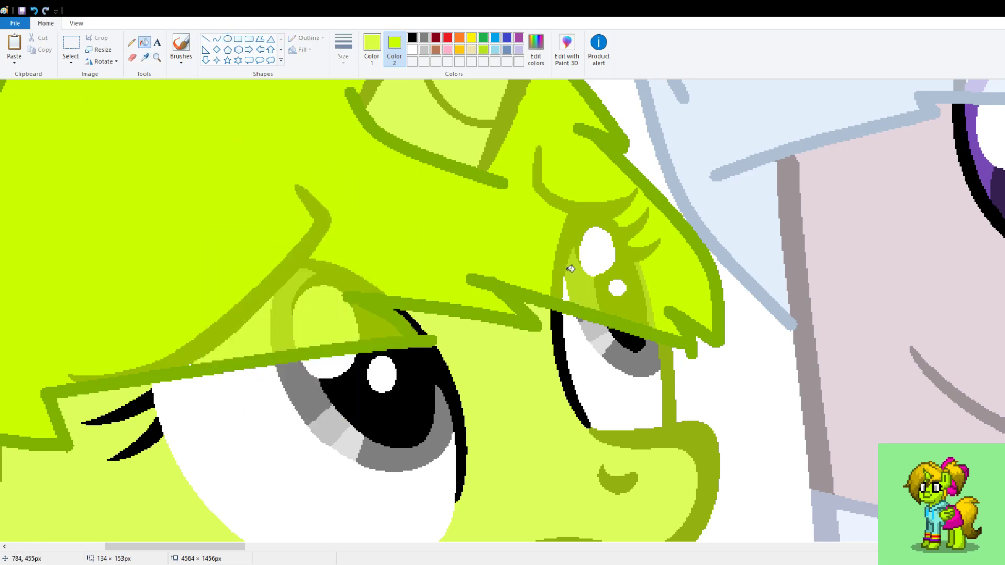
{"action": "left_click", "coordinate": [604, 249]}
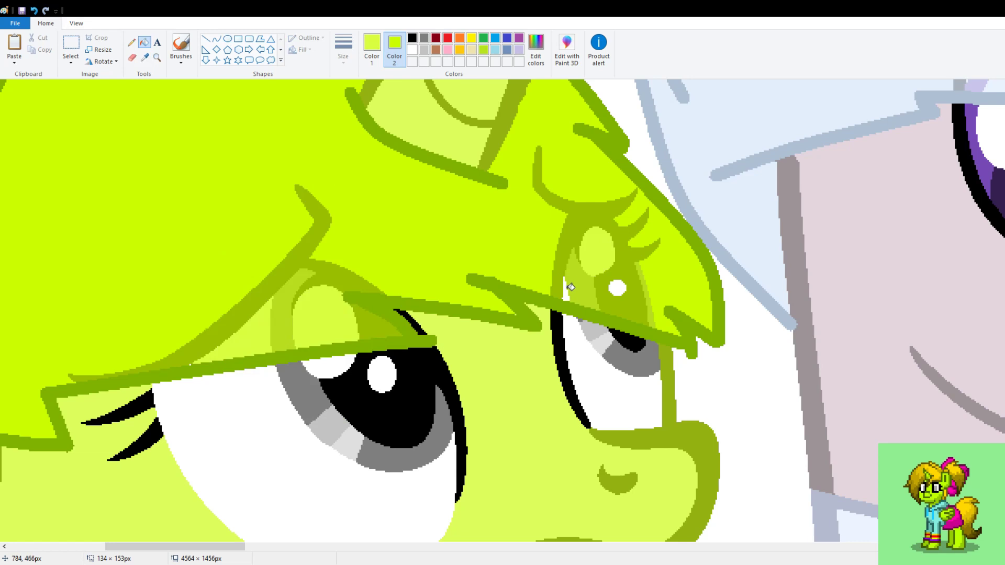
{"action": "left_click", "coordinate": [617, 287]}
Step: Look over the tinted green pony and the other pony drawings on the canvas for parts that still need hair
{"action": "scroll", "coordinate": [502, 310], "scroll_direction": "down", "scroll_amount": 5}
{"action": "scroll", "coordinate": [502, 310], "scroll_direction": "up", "scroll_amount": 2}
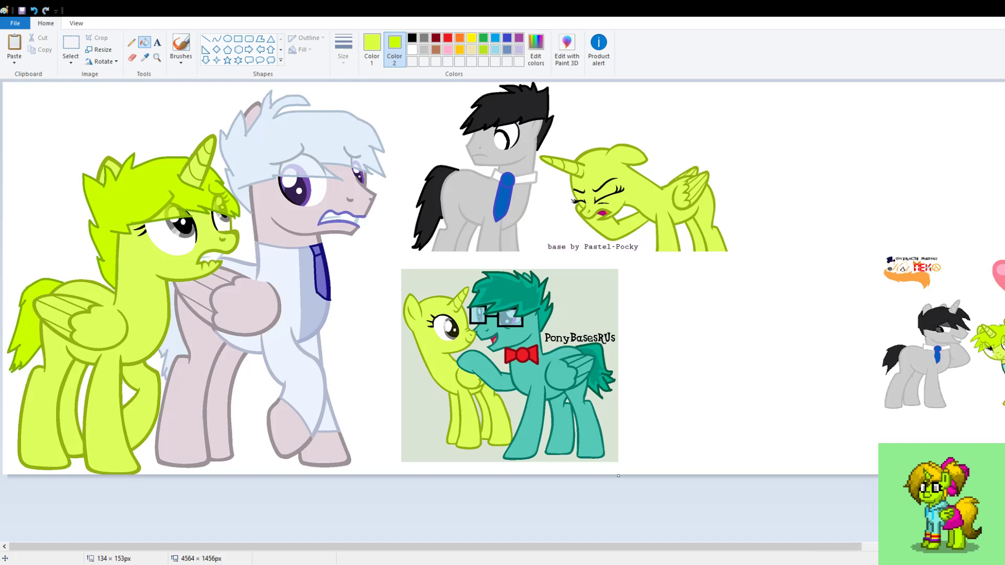
{"action": "scroll", "coordinate": [944, 441], "scroll_direction": "up", "scroll_amount": 2}
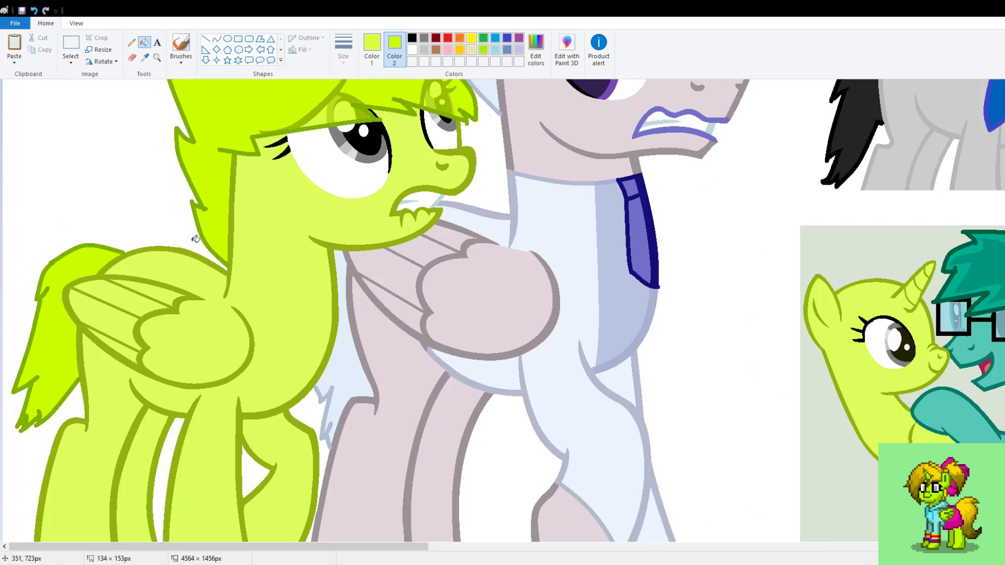
{"action": "scroll", "coordinate": [195, 242], "scroll_direction": "down", "scroll_amount": 2}
{"action": "scroll", "coordinate": [278, 462], "scroll_direction": "up", "scroll_amount": 2}
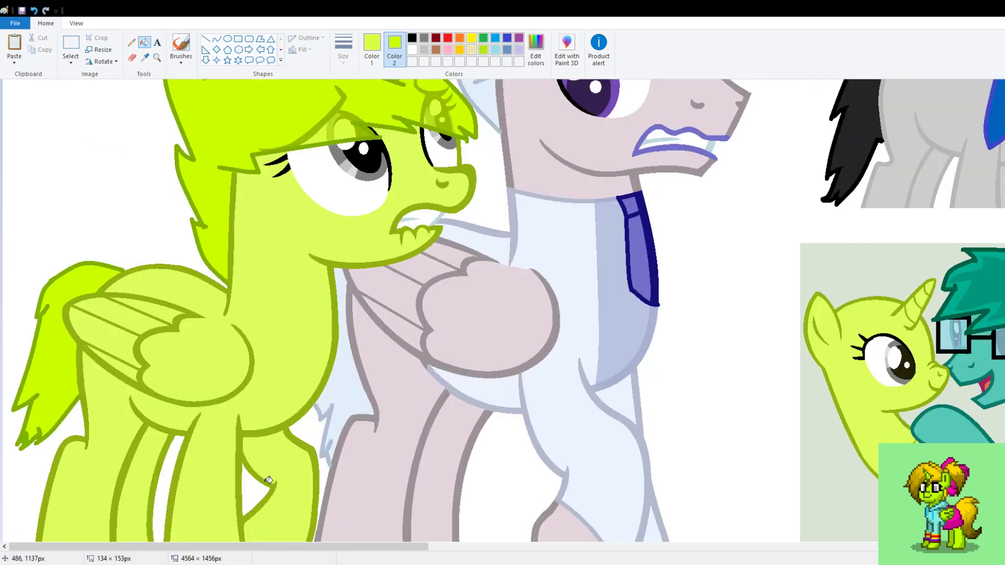
{"action": "scroll", "coordinate": [278, 462], "scroll_direction": "down", "scroll_amount": 2}
{"action": "left_click_drag", "start_coordinate": [266, 547], "coordinate": [483, 547]}
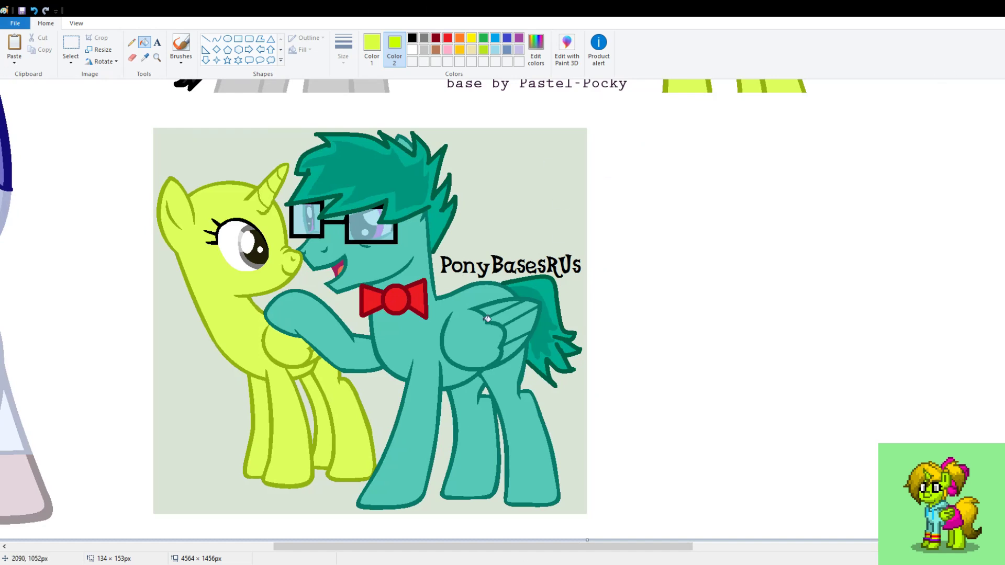
{"action": "scroll", "coordinate": [614, 210], "scroll_direction": "up", "scroll_amount": 4}
{"action": "scroll", "coordinate": [661, 152], "scroll_direction": "up", "scroll_amount": 2}
{"action": "scroll", "coordinate": [713, 157], "scroll_direction": "down", "scroll_amount": 2}
{"action": "scroll", "coordinate": [702, 199], "scroll_direction": "up", "scroll_amount": 2}
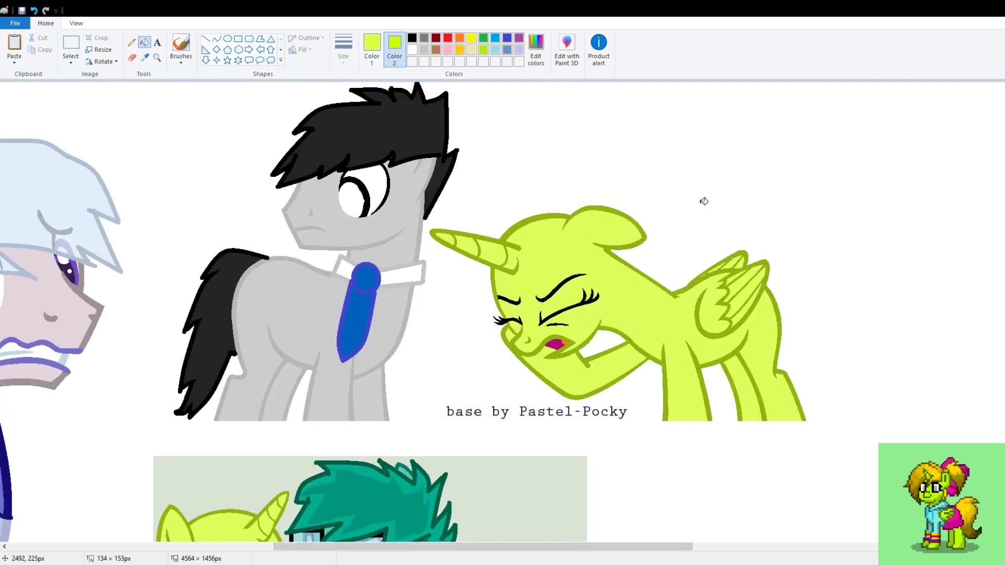
{"action": "scroll", "coordinate": [551, 484], "scroll_direction": "down", "scroll_amount": 2}
{"action": "scroll", "coordinate": [607, 429], "scroll_direction": "up", "scroll_amount": 2}
{"action": "scroll", "coordinate": [750, 354], "scroll_direction": "down", "scroll_amount": 6}
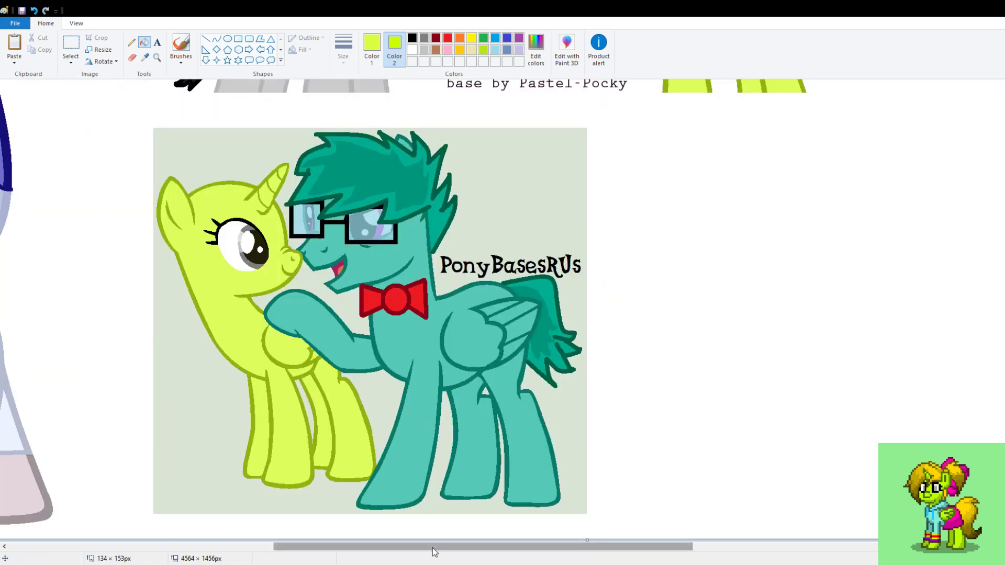
Step: Sample the dark green of the finished pony's hair outline and the lime of its mane as the two colours
{"action": "left_click_drag", "start_coordinate": [432, 547], "coordinate": [233, 473]}
{"action": "scroll", "coordinate": [204, 332], "scroll_direction": "up", "scroll_amount": 4}
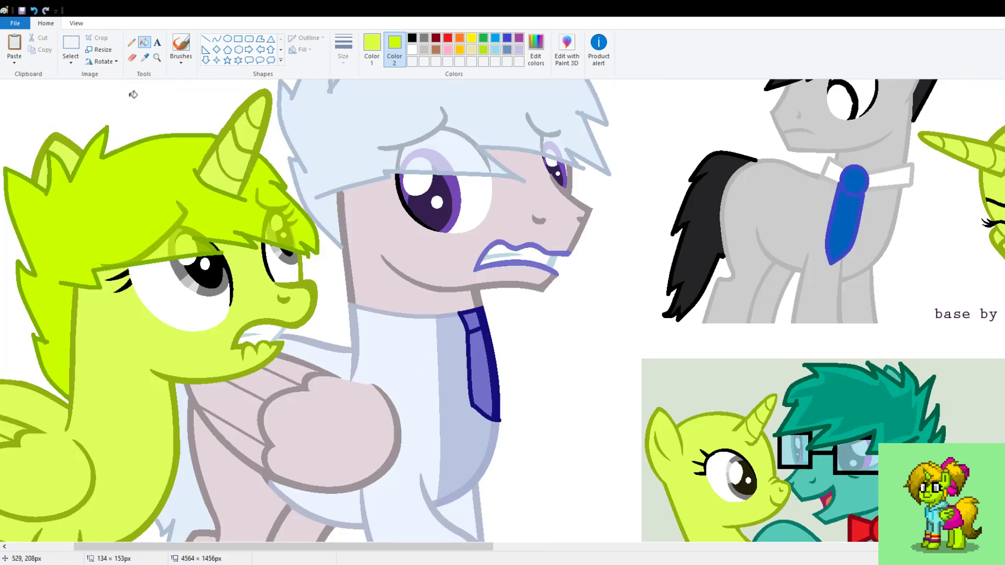
{"action": "left_click", "coordinate": [145, 57]}
{"action": "left_click", "coordinate": [181, 134]}
{"action": "right_click", "coordinate": [160, 191]}
Step: Sketch a thin, jagged mane outline with the pencil down the back of the light-green pony's neck in the drawing with the teal pony
{"action": "key", "text": "ctrl+Page_Up"}
{"action": "scroll", "coordinate": [509, 532], "scroll_direction": "down", "scroll_amount": 8}
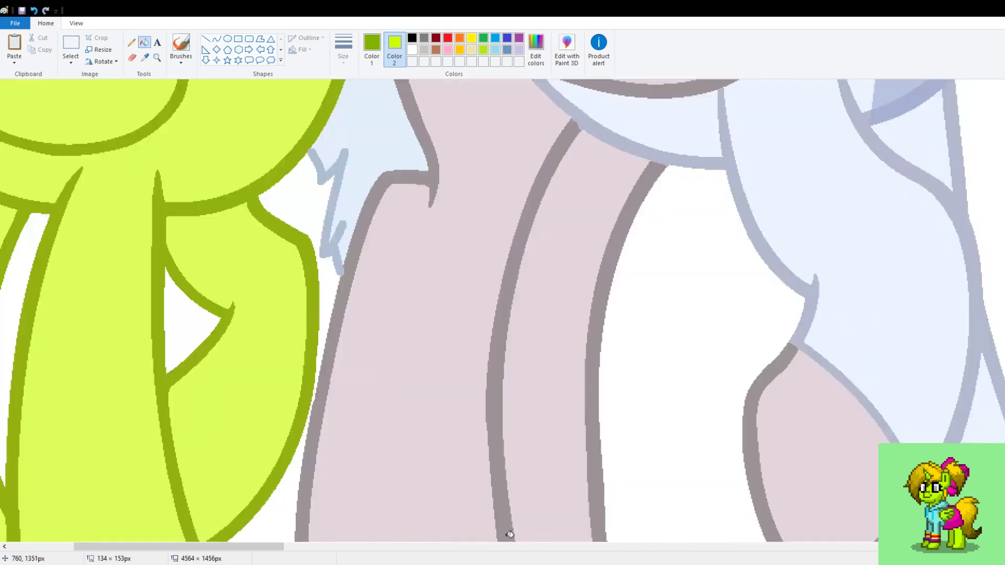
{"action": "left_click_drag", "start_coordinate": [281, 545], "coordinate": [483, 550]}
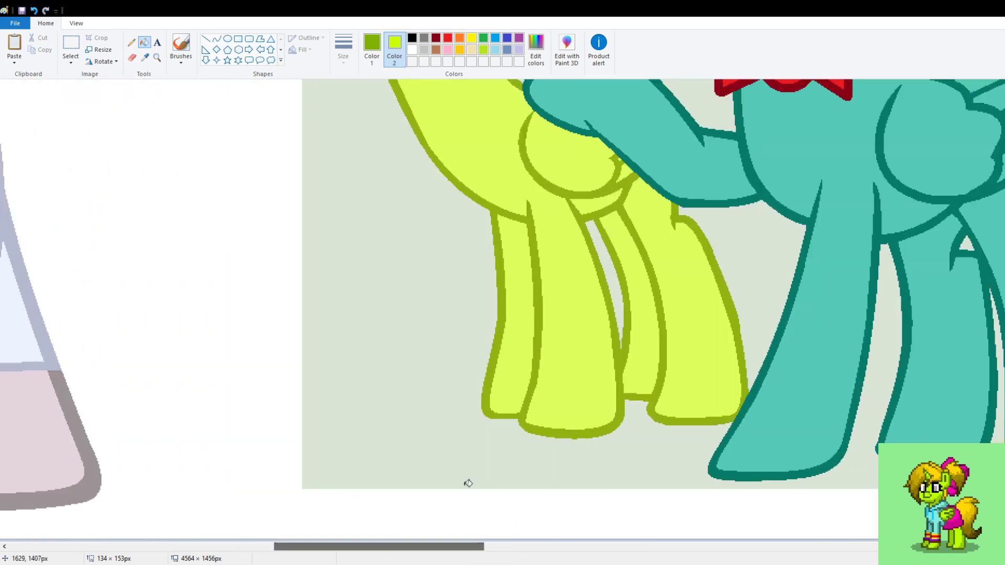
{"action": "scroll", "coordinate": [466, 481], "scroll_direction": "up", "scroll_amount": 5}
{"action": "left_click", "coordinate": [131, 42]}
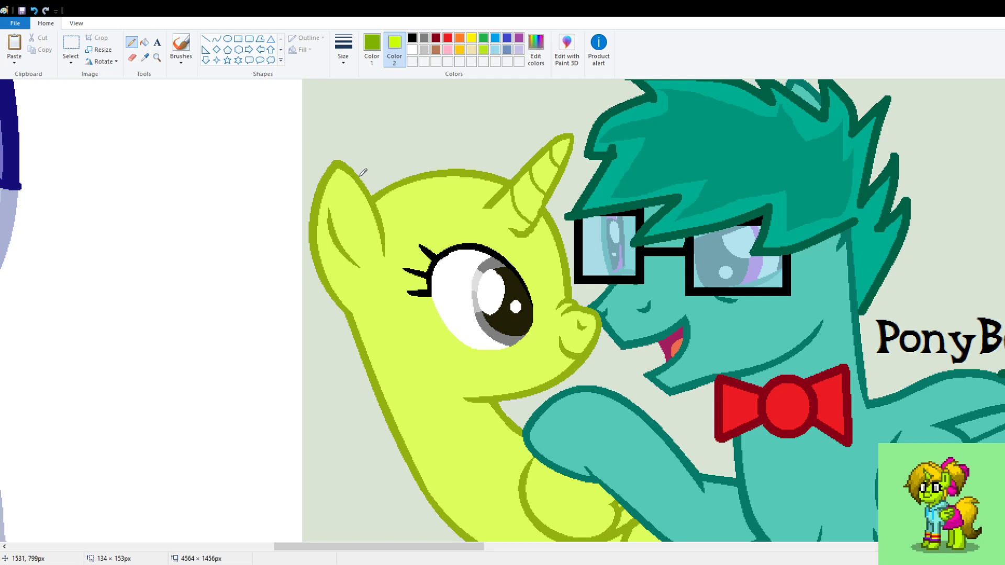
{"action": "mouse_move", "coordinate": [363, 172]}
{"action": "left_mouse_down"}
{"action": "mouse_move", "coordinate": [438, 137]}
{"action": "mouse_move", "coordinate": [434, 155]}
{"action": "mouse_move", "coordinate": [516, 139]}
{"action": "mouse_move", "coordinate": [526, 142]}
{"action": "mouse_move", "coordinate": [503, 155]}
{"action": "mouse_move", "coordinate": [557, 201]}
{"action": "left_mouse_up"}
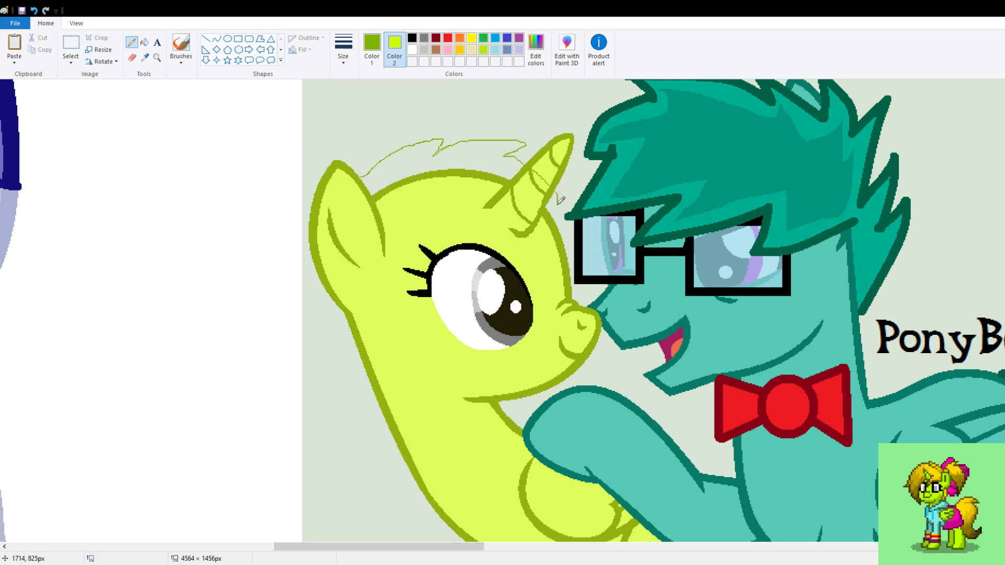
{"action": "left_click", "coordinate": [34, 10]}
{"action": "scroll", "coordinate": [362, 262], "scroll_direction": "down", "scroll_amount": 2}
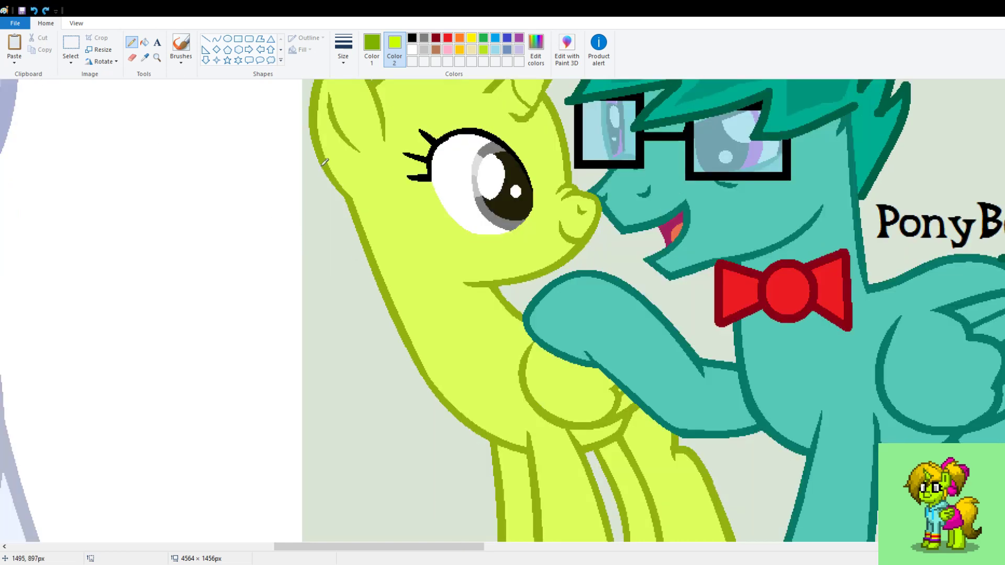
{"action": "mouse_move", "coordinate": [322, 158]}
{"action": "left_mouse_down"}
{"action": "mouse_move", "coordinate": [328, 235]}
{"action": "mouse_move", "coordinate": [354, 324]}
{"action": "mouse_move", "coordinate": [364, 309]}
{"action": "mouse_move", "coordinate": [384, 390]}
{"action": "mouse_move", "coordinate": [389, 399]}
{"action": "mouse_move", "coordinate": [403, 376]}
{"action": "mouse_move", "coordinate": [414, 419]}
{"action": "mouse_move", "coordinate": [434, 394]}
{"action": "left_mouse_up"}
{"action": "scroll", "coordinate": [354, 242], "scroll_direction": "up", "scroll_amount": 2}
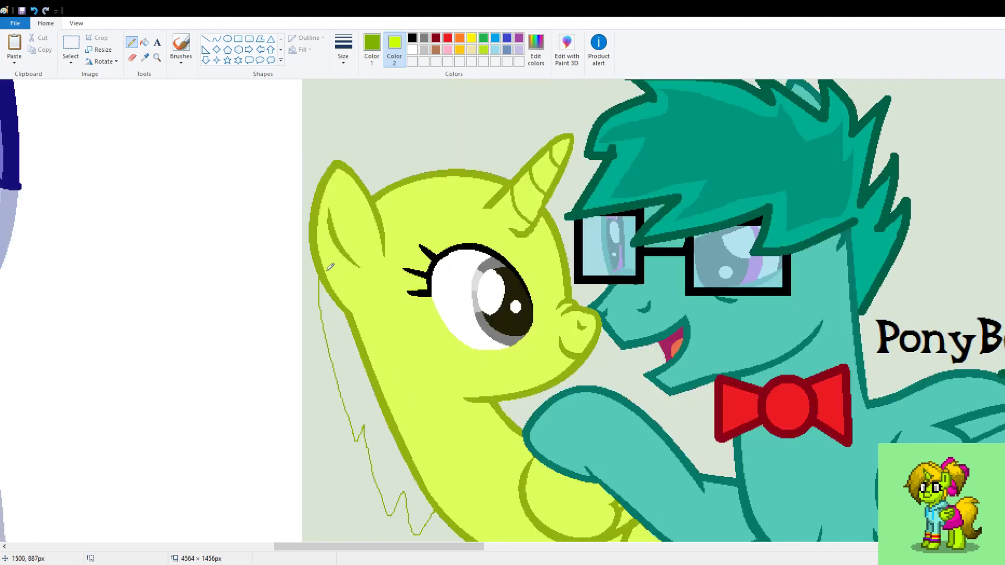
Step: Sketch the mane's outline from the neck over the ear and head past the horn, and a zigzag fringe edge across the eye
{"action": "mouse_move", "coordinate": [320, 276]}
{"action": "left_mouse_down"}
{"action": "mouse_move", "coordinate": [368, 172]}
{"action": "mouse_move", "coordinate": [398, 145]}
{"action": "left_mouse_up"}
{"action": "left_click", "coordinate": [33, 11]}
{"action": "mouse_move", "coordinate": [320, 268]}
{"action": "left_mouse_down"}
{"action": "mouse_move", "coordinate": [345, 186]}
{"action": "mouse_move", "coordinate": [392, 142]}
{"action": "mouse_move", "coordinate": [414, 140]}
{"action": "mouse_move", "coordinate": [406, 156]}
{"action": "mouse_move", "coordinate": [451, 141]}
{"action": "mouse_move", "coordinate": [507, 146]}
{"action": "mouse_move", "coordinate": [491, 155]}
{"action": "mouse_move", "coordinate": [547, 174]}
{"action": "mouse_move", "coordinate": [558, 206]}
{"action": "left_mouse_up"}
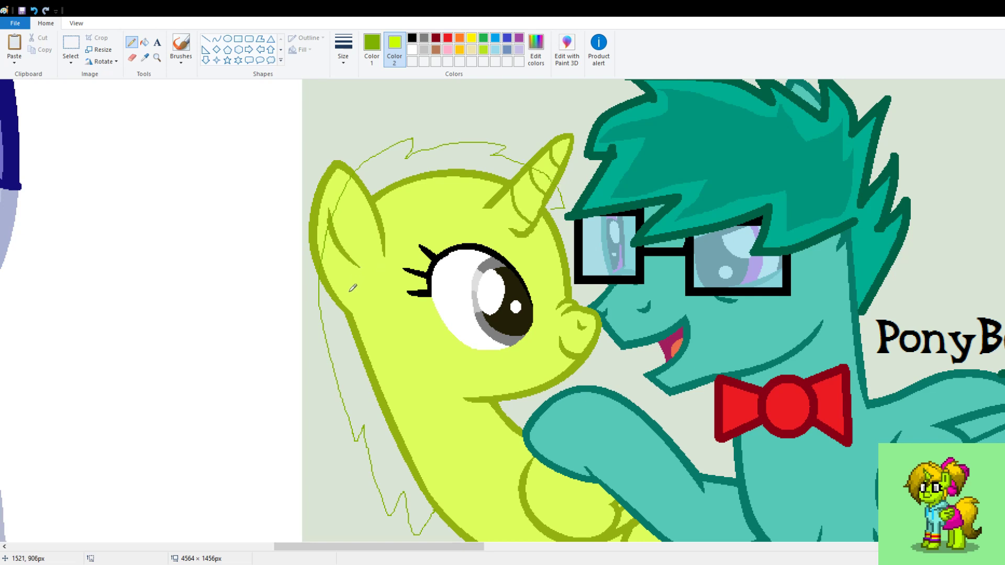
{"action": "mouse_move", "coordinate": [350, 298]}
{"action": "left_mouse_down"}
{"action": "mouse_move", "coordinate": [400, 280]}
{"action": "mouse_move", "coordinate": [394, 298]}
{"action": "left_mouse_up"}
{"action": "left_click", "coordinate": [33, 10]}
{"action": "mouse_move", "coordinate": [349, 297]}
{"action": "left_mouse_down"}
{"action": "mouse_move", "coordinate": [471, 285]}
{"action": "mouse_move", "coordinate": [455, 303]}
{"action": "mouse_move", "coordinate": [547, 267]}
{"action": "mouse_move", "coordinate": [535, 287]}
{"action": "mouse_move", "coordinate": [579, 281]}
{"action": "mouse_move", "coordinate": [561, 209]}
{"action": "left_mouse_up"}
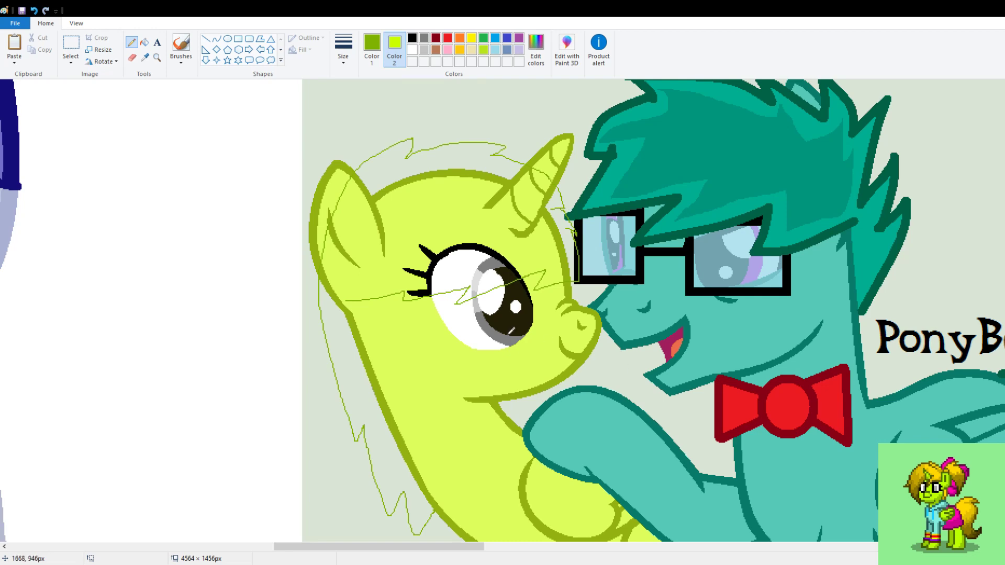
Step: Sketch the light-green pony's tail as a jagged edge behind its hind leg and an arc above the teal pony's raised foreleg
{"action": "scroll", "coordinate": [511, 331], "scroll_direction": "down", "scroll_amount": 6}
{"action": "scroll", "coordinate": [510, 331], "scroll_direction": "up", "scroll_amount": 4}
{"action": "scroll", "coordinate": [545, 339], "scroll_direction": "down", "scroll_amount": 4}
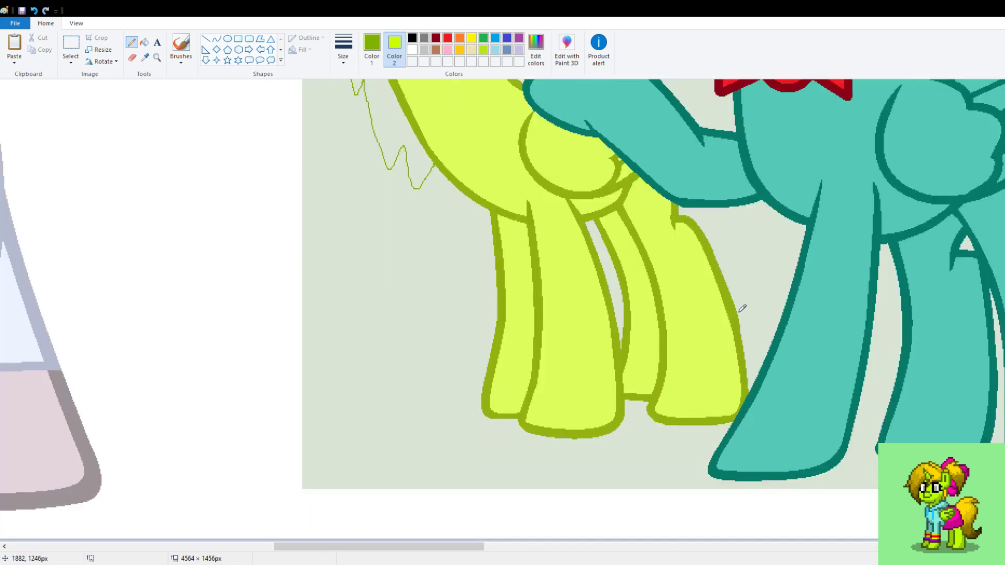
{"action": "mouse_move", "coordinate": [755, 284]}
{"action": "left_mouse_down"}
{"action": "mouse_move", "coordinate": [744, 296]}
{"action": "mouse_move", "coordinate": [764, 234]}
{"action": "mouse_move", "coordinate": [751, 240]}
{"action": "mouse_move", "coordinate": [743, 206]}
{"action": "left_mouse_up"}
{"action": "scroll", "coordinate": [740, 195], "scroll_direction": "up", "scroll_amount": 2}
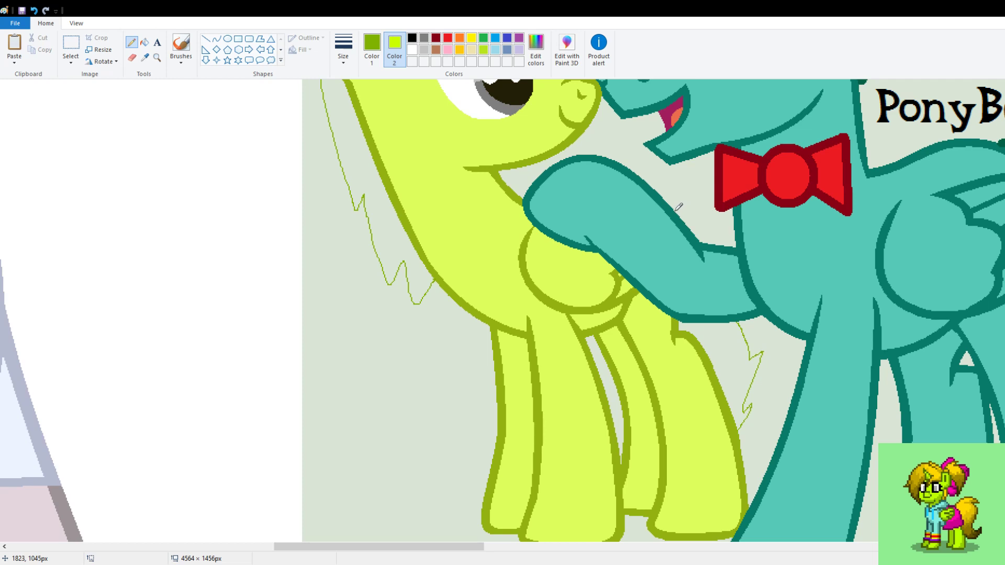
{"action": "left_click_drag", "start_coordinate": [676, 209], "coordinate": [727, 235]}
Step: Trace the start of the sketched fringe edge with two thick dark-green curves of 60 × 18 px and 66 × 15 px
{"action": "scroll", "coordinate": [705, 255], "scroll_direction": "up", "scroll_amount": 2}
{"action": "scroll", "coordinate": [569, 272], "scroll_direction": "up", "scroll_amount": 2}
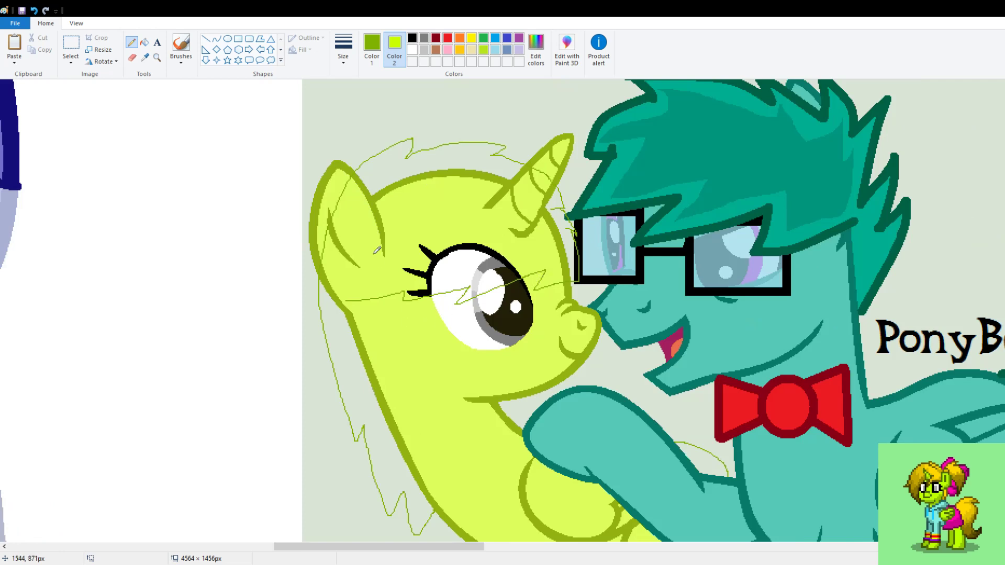
{"action": "left_click", "coordinate": [216, 39]}
{"action": "mouse_move", "coordinate": [345, 301]}
{"action": "left_mouse_down"}
{"action": "mouse_move", "coordinate": [411, 282]}
{"action": "mouse_move", "coordinate": [391, 296]}
{"action": "left_mouse_up"}
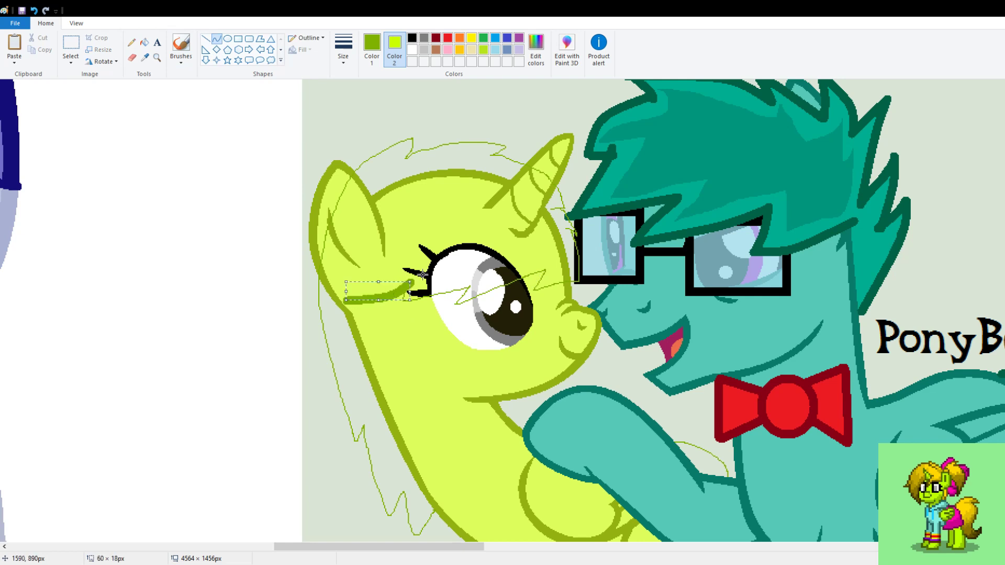
{"action": "key", "text": "Return"}
{"action": "left_click_drag", "start_coordinate": [470, 288], "coordinate": [400, 302]}
{"action": "left_click", "coordinate": [422, 299]}
{"action": "left_click", "coordinate": [421, 299]}
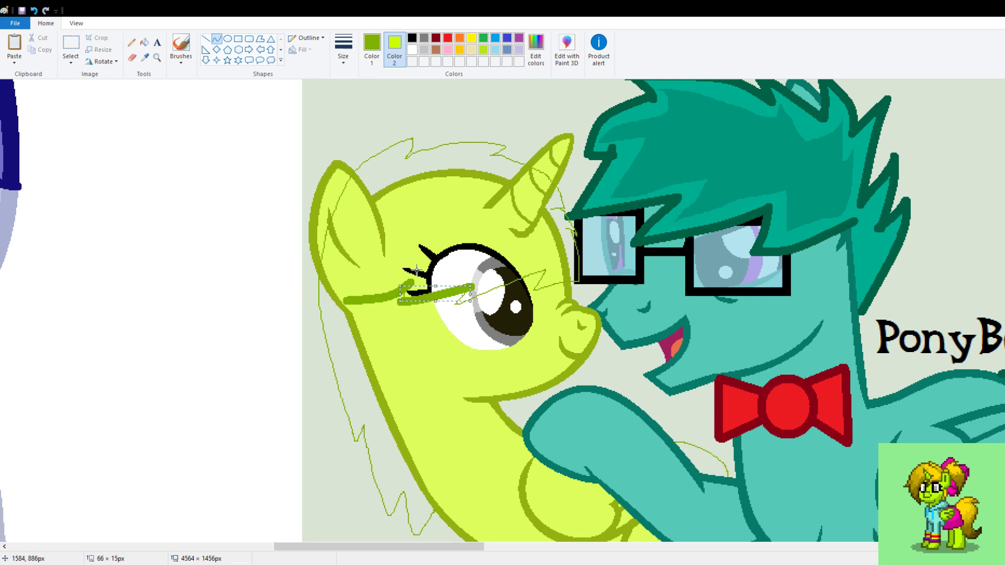
{"action": "key", "text": "Return"}
Step: Join the two fringe curves beside the lower eyelash with a short line of 6 × 13 px
{"action": "mouse_move", "coordinate": [399, 303]}
{"action": "left_mouse_down"}
{"action": "mouse_move", "coordinate": [408, 278]}
{"action": "mouse_move", "coordinate": [390, 304]}
{"action": "left_mouse_up"}
{"action": "left_click", "coordinate": [33, 11]}
{"action": "scroll", "coordinate": [661, 372], "scroll_direction": "up", "scroll_amount": 1}
{"action": "left_click_drag", "start_coordinate": [599, 410], "coordinate": [604, 388]}
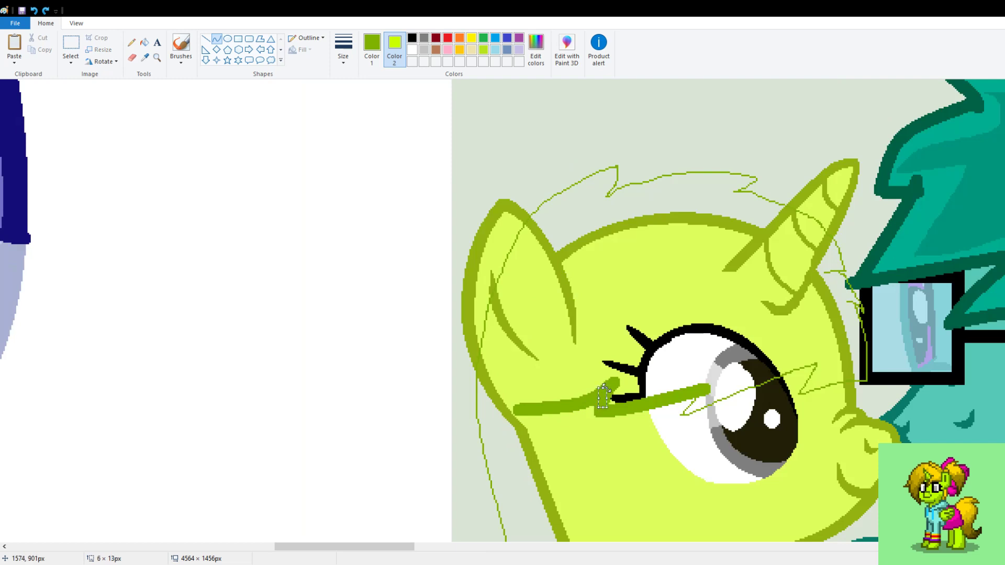
{"action": "left_click", "coordinate": [648, 372]}
{"action": "left_click_drag", "start_coordinate": [305, 546], "coordinate": [347, 546]}
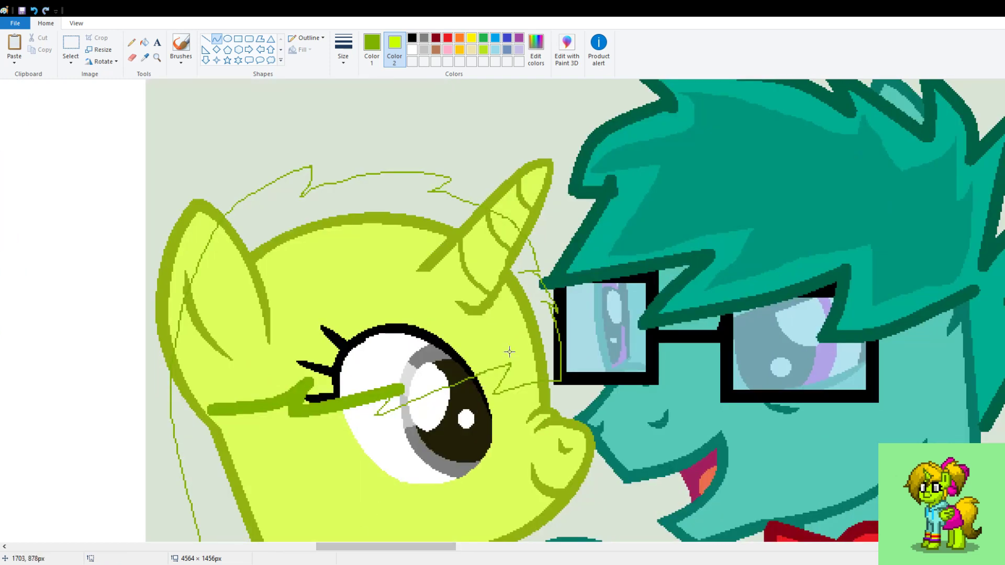
{"action": "scroll", "coordinate": [277, 269], "scroll_direction": "down", "scroll_amount": 8}
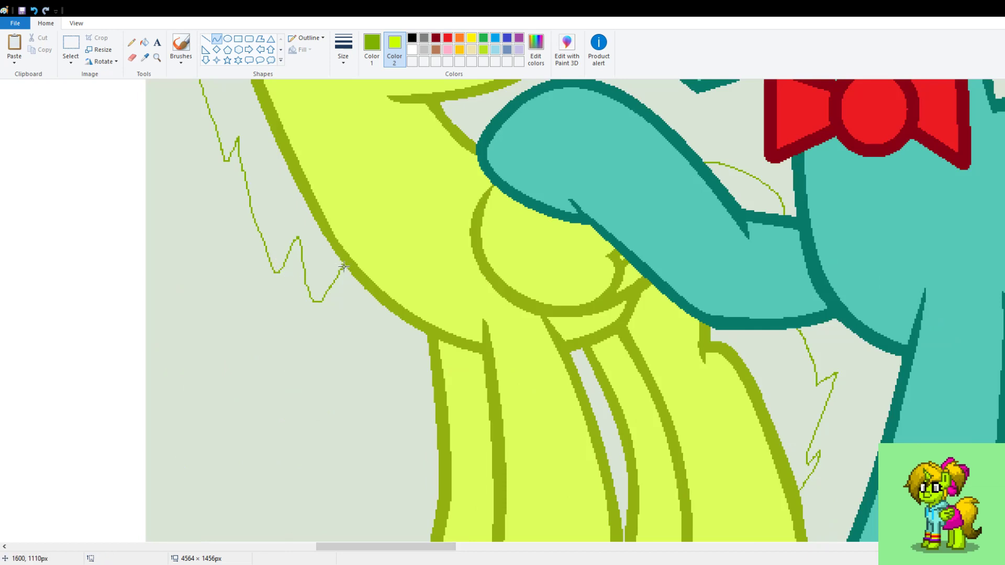
Step: Trace the lowest mane tip behind the neck with thick green curves of 20 × 29 px and 12 × 49 px
{"action": "left_click_drag", "start_coordinate": [343, 266], "coordinate": [312, 313]}
{"action": "left_click", "coordinate": [321, 291]}
{"action": "left_click", "coordinate": [320, 290]}
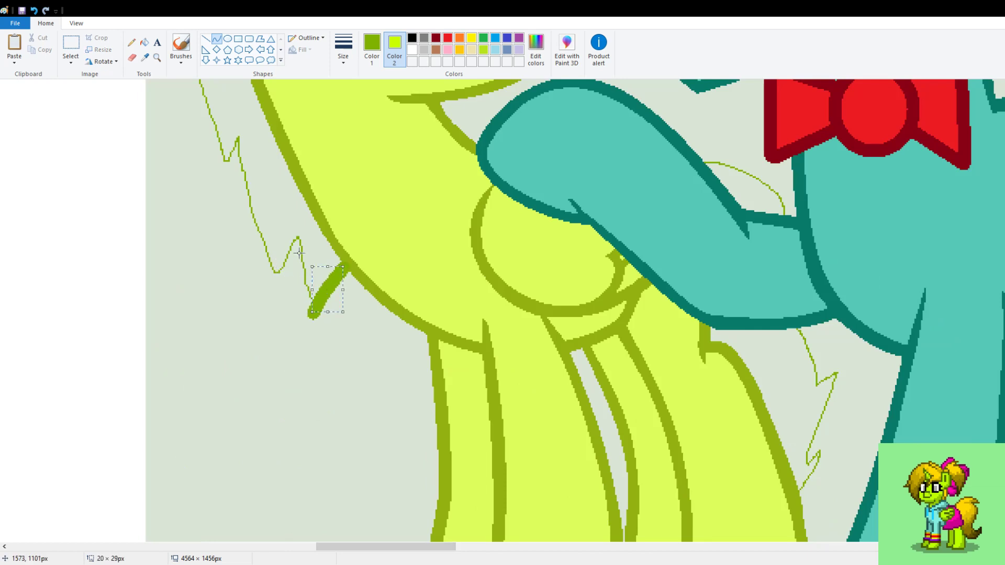
{"action": "left_click_drag", "start_coordinate": [297, 236], "coordinate": [315, 316]}
{"action": "left_click", "coordinate": [313, 289]}
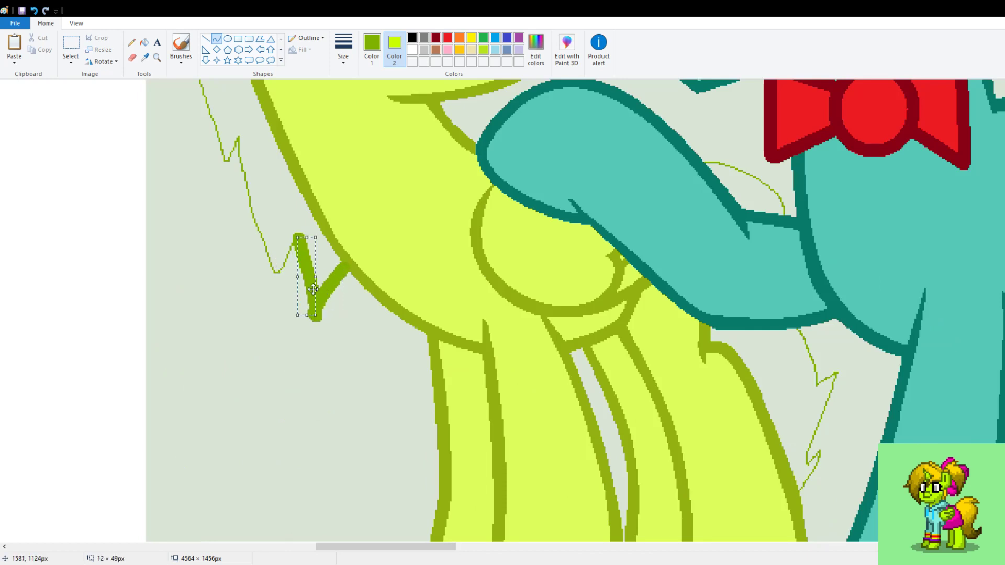
Step: Trace the next mane tip higher behind the neck with a bent curve of 28 × 89 px and a line of 11 × 26 px
{"action": "left_click", "coordinate": [266, 261]}
{"action": "left_click_drag", "start_coordinate": [236, 140], "coordinate": [281, 280]}
{"action": "left_click", "coordinate": [273, 237]}
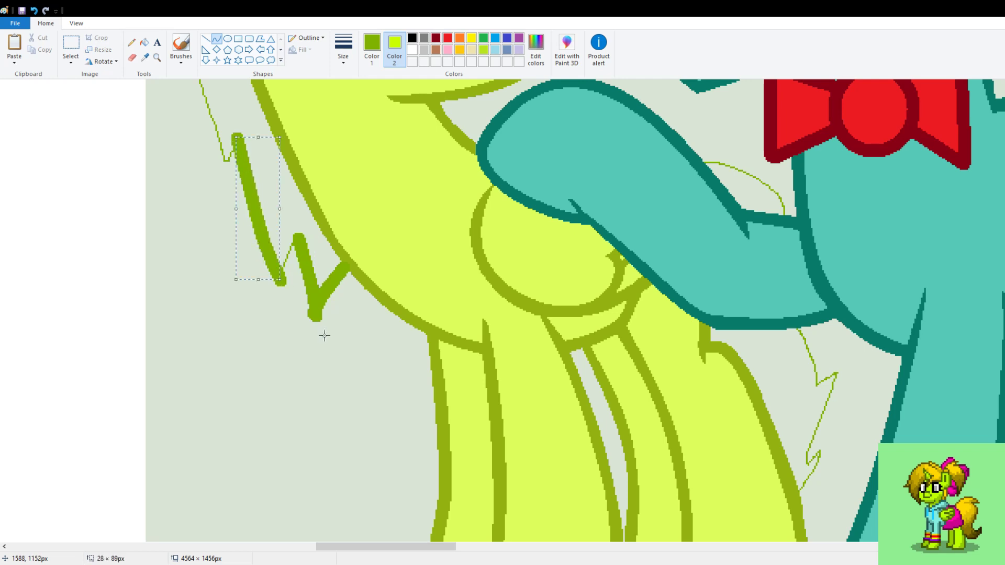
{"action": "left_click", "coordinate": [307, 313]}
{"action": "left_click_drag", "start_coordinate": [281, 277], "coordinate": [298, 240]}
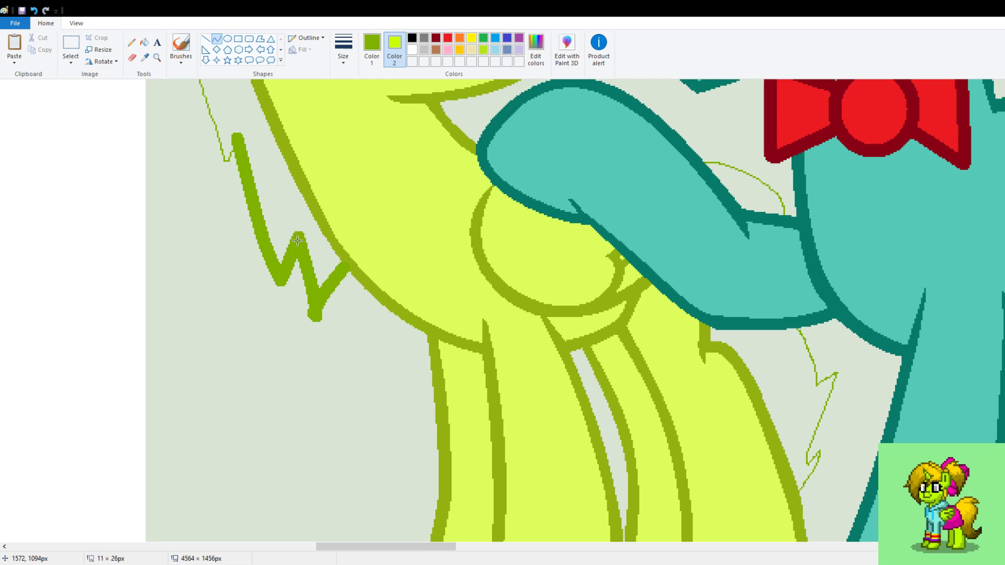
{"action": "left_click", "coordinate": [294, 246]}
{"action": "left_click", "coordinate": [250, 192]}
Step: Trace the upper mane tip with a 10 × 20 px line and bend a 26 × 209 px curve outward from it up to the ear
{"action": "scroll", "coordinate": [243, 207], "scroll_direction": "up", "scroll_amount": 3}
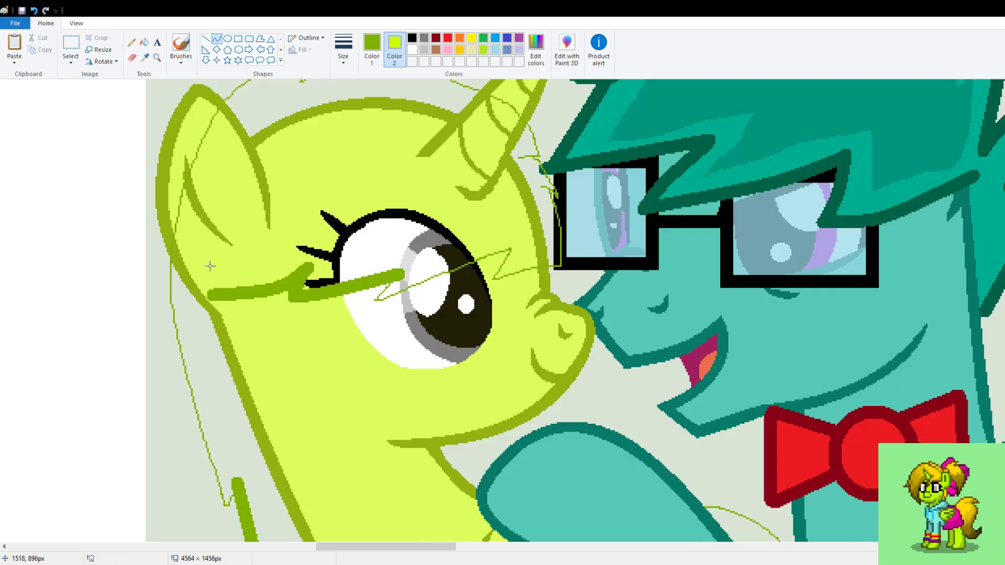
{"action": "scroll", "coordinate": [208, 276], "scroll_direction": "down", "scroll_amount": 2}
{"action": "left_click_drag", "start_coordinate": [237, 254], "coordinate": [220, 290]}
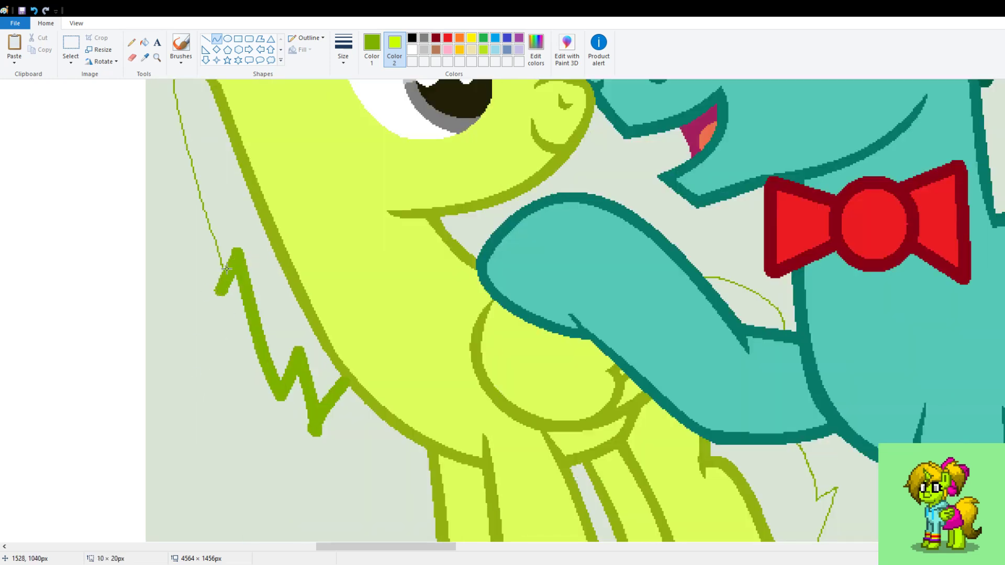
{"action": "left_click", "coordinate": [227, 269]}
{"action": "left_click", "coordinate": [236, 229]}
{"action": "scroll", "coordinate": [214, 249], "scroll_direction": "up", "scroll_amount": 3}
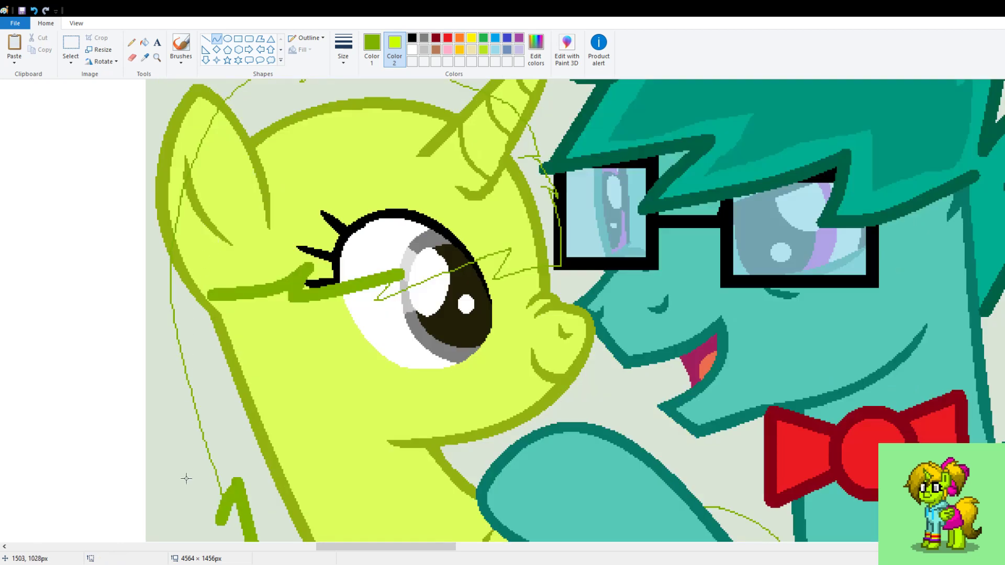
{"action": "left_click_drag", "start_coordinate": [221, 508], "coordinate": [183, 170]}
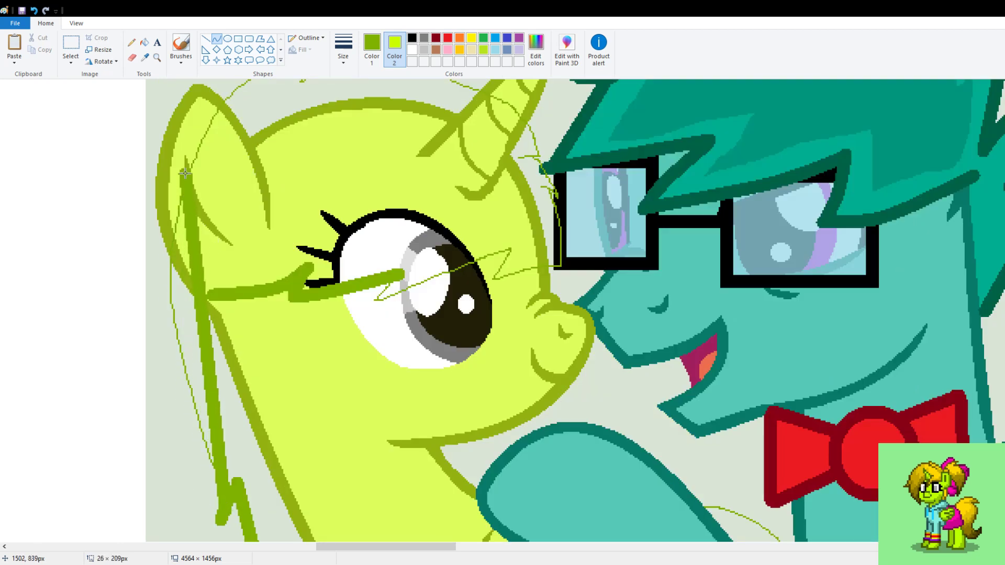
{"action": "left_click", "coordinate": [176, 328]}
{"action": "left_click", "coordinate": [176, 328]}
Step: Trace the mane's edge with one bent curve from inside the ear up to the first tuft above the head
{"action": "left_click", "coordinate": [271, 202]}
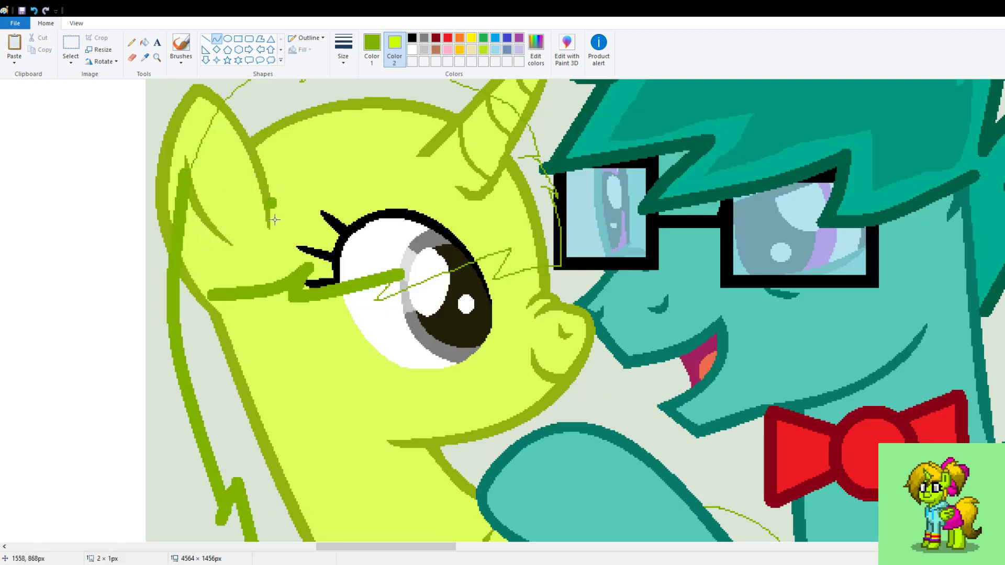
{"action": "scroll", "coordinate": [276, 221], "scroll_direction": "up", "scroll_amount": 2}
{"action": "left_click", "coordinate": [34, 10]}
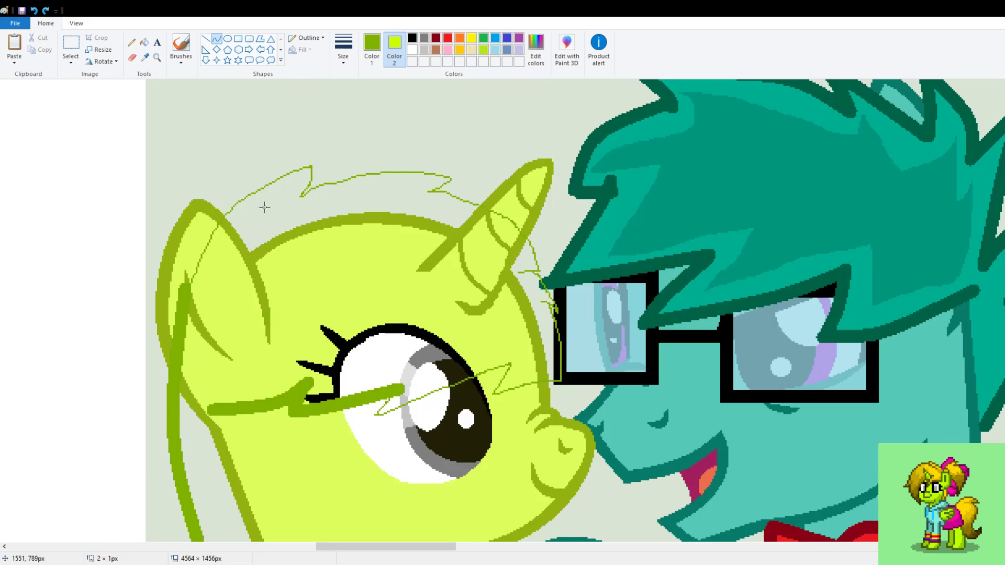
{"action": "mouse_move", "coordinate": [183, 298]}
{"action": "left_mouse_down"}
{"action": "mouse_move", "coordinate": [283, 178]}
{"action": "mouse_move", "coordinate": [316, 164]}
{"action": "left_mouse_up"}
{"action": "left_click_drag", "start_coordinate": [230, 225], "coordinate": [219, 208]}
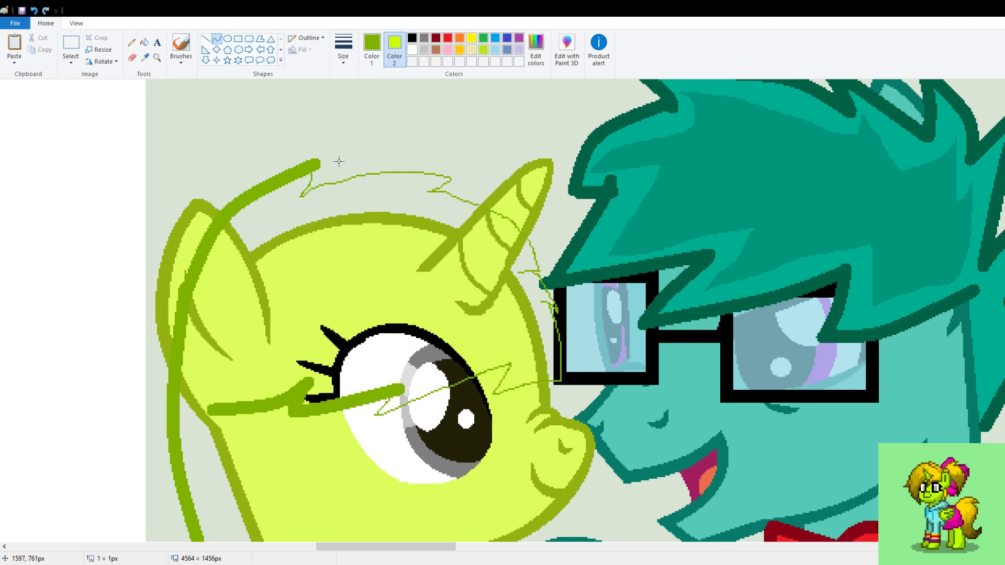
Step: Trace the first tuft's notch above the head and continue with a 97 × 22 px curve towards the horn
{"action": "left_click_drag", "start_coordinate": [314, 165], "coordinate": [389, 161]}
{"action": "left_click", "coordinate": [317, 183]}
{"action": "left_click", "coordinate": [388, 161]}
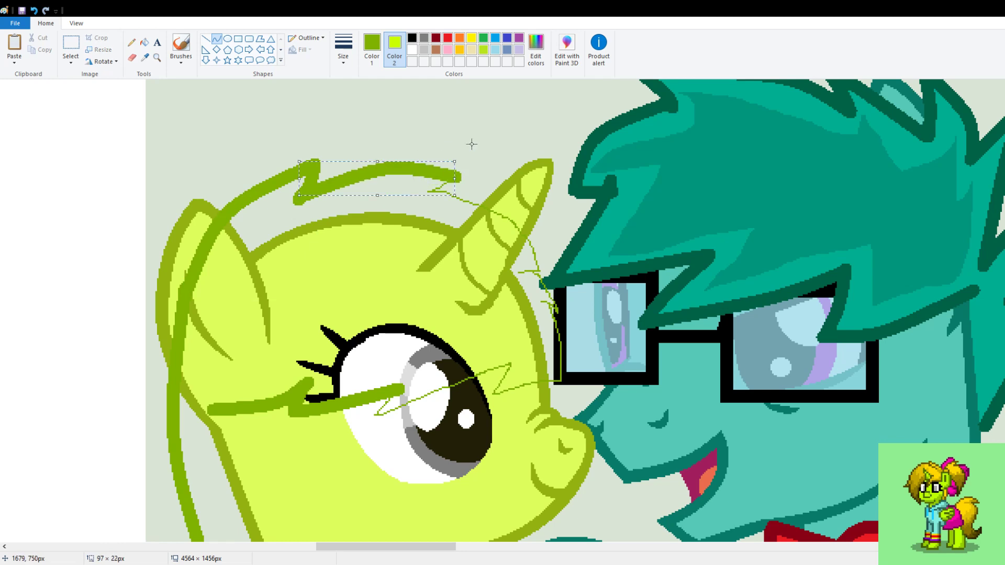
{"action": "left_click", "coordinate": [470, 145]}
Step: Trace the notch of the second tuft beside the horn and curve the mane's edge across the horn to the forehead
{"action": "mouse_move", "coordinate": [454, 177]}
{"action": "left_mouse_down"}
{"action": "mouse_move", "coordinate": [422, 197]}
{"action": "mouse_move", "coordinate": [481, 189]}
{"action": "mouse_move", "coordinate": [539, 269]}
{"action": "mouse_move", "coordinate": [515, 212]}
{"action": "left_mouse_up"}
{"action": "left_click", "coordinate": [438, 185]}
{"action": "left_click", "coordinate": [486, 166]}
{"action": "left_click", "coordinate": [515, 212]}
{"action": "left_click", "coordinate": [568, 223]}
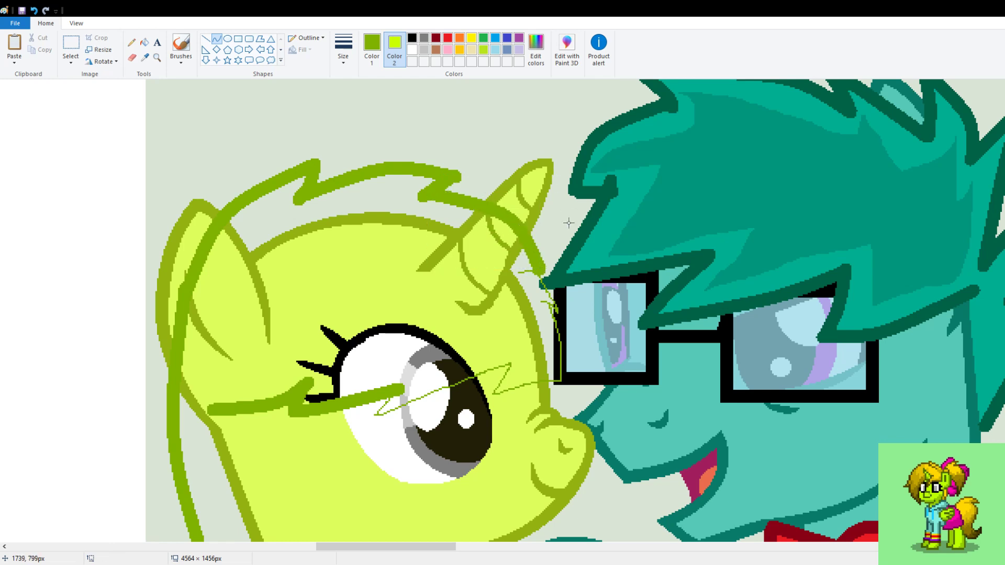
Step: Draw a short tuft line from the end of the horn curve back to the forehead, and undo the 13 × 20 px line beyond it
{"action": "mouse_move", "coordinate": [539, 271]}
{"action": "left_mouse_down"}
{"action": "mouse_move", "coordinate": [514, 276]}
{"action": "mouse_move", "coordinate": [562, 314]}
{"action": "mouse_move", "coordinate": [558, 303]}
{"action": "left_mouse_up"}
{"action": "left_click", "coordinate": [532, 268]}
{"action": "left_click", "coordinate": [531, 268]}
{"action": "left_click", "coordinate": [546, 265]}
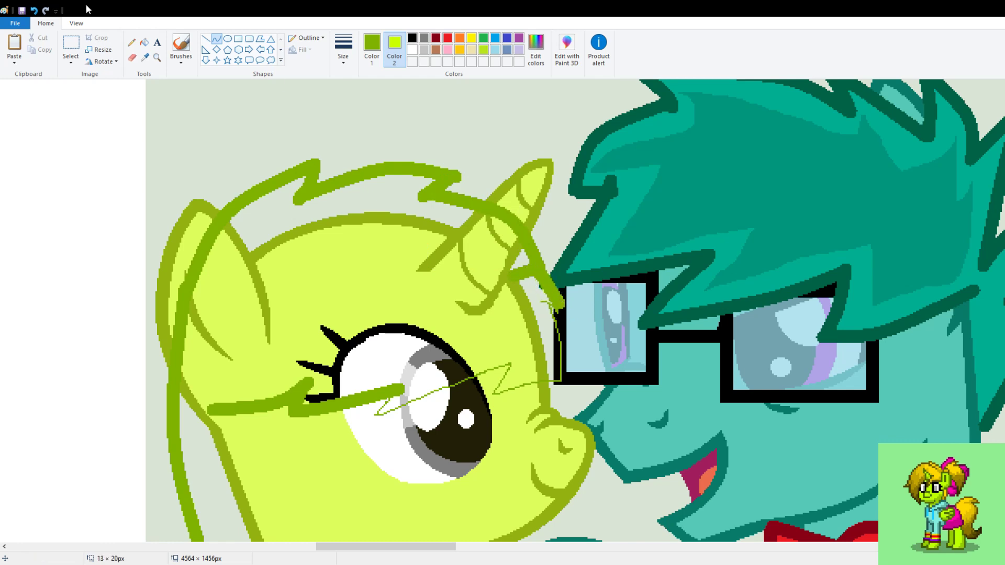
{"action": "left_click", "coordinate": [33, 10]}
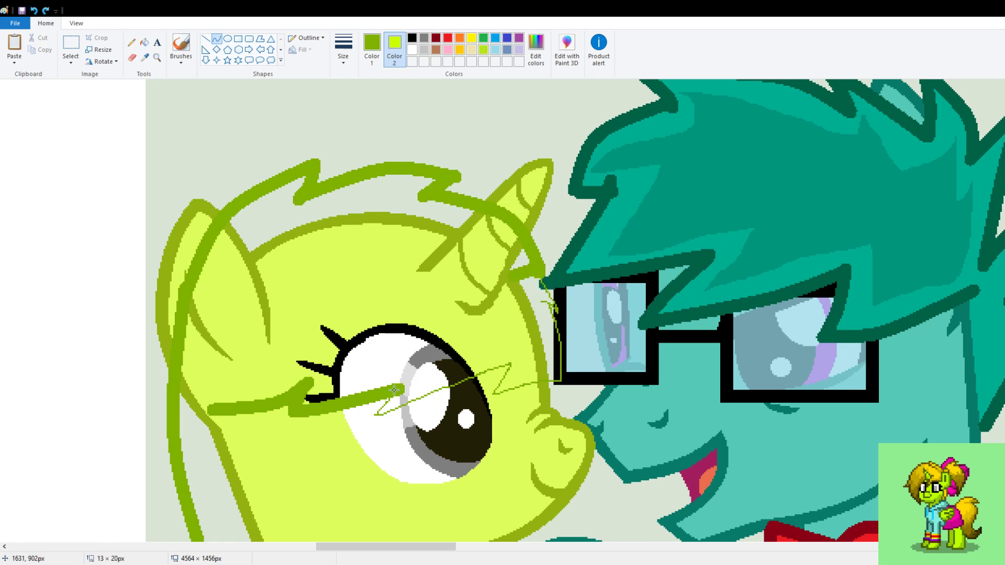
Step: Trace the fringe spike over the eye with a short line and an 85 × 39 px curve rising across the pupil
{"action": "mouse_move", "coordinate": [394, 389]}
{"action": "left_mouse_down"}
{"action": "mouse_move", "coordinate": [365, 423]}
{"action": "mouse_move", "coordinate": [509, 359]}
{"action": "left_mouse_up"}
{"action": "left_click", "coordinate": [387, 411]}
{"action": "left_click", "coordinate": [378, 416]}
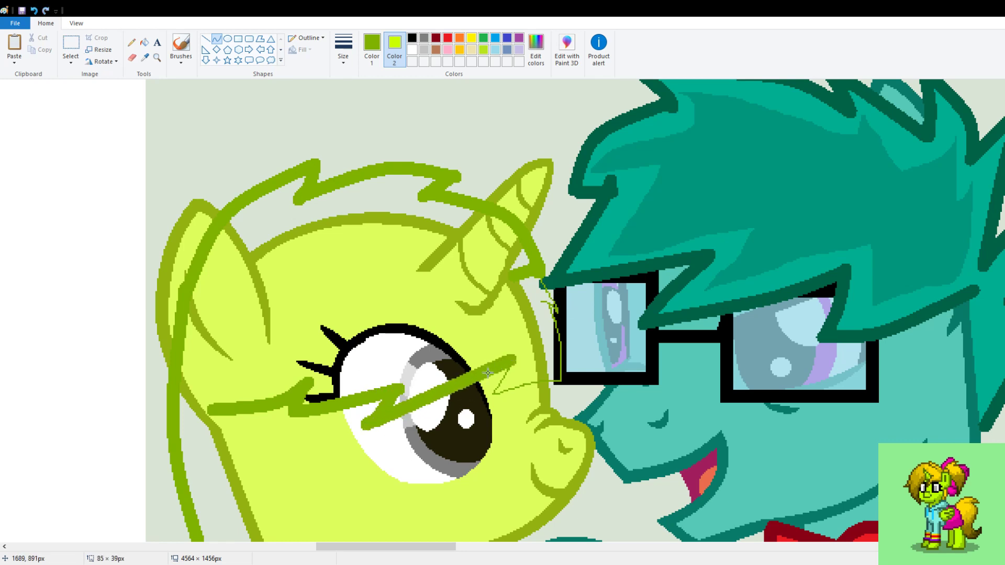
{"action": "left_click", "coordinate": [488, 373]}
{"action": "left_click", "coordinate": [488, 374]}
{"action": "left_click", "coordinate": [547, 307]}
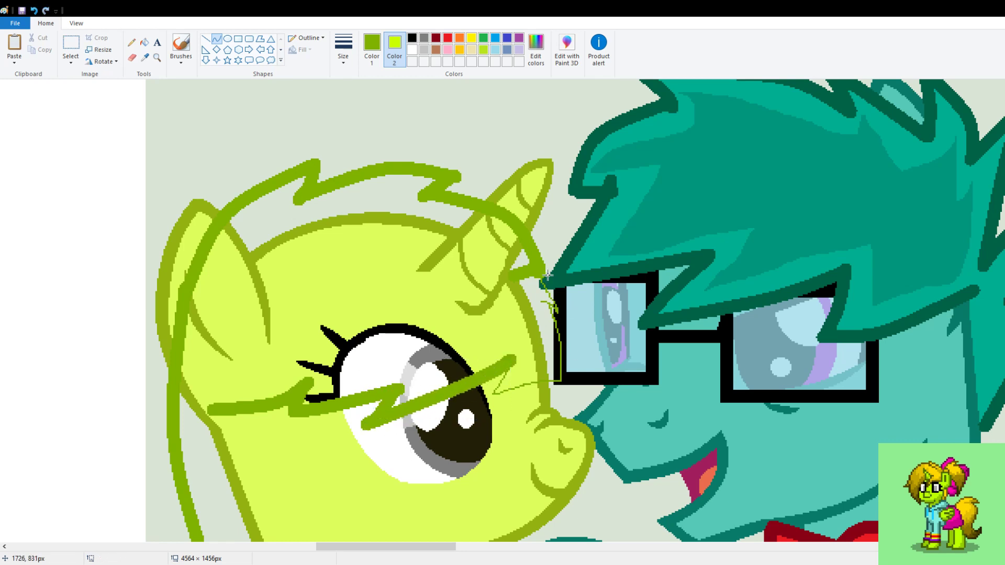
Step: Trace the second forehead tuft with a 16 × 22 px line onto the edge of the glasses and a line back to the forehead
{"action": "left_click_drag", "start_coordinate": [538, 274], "coordinate": [562, 310]}
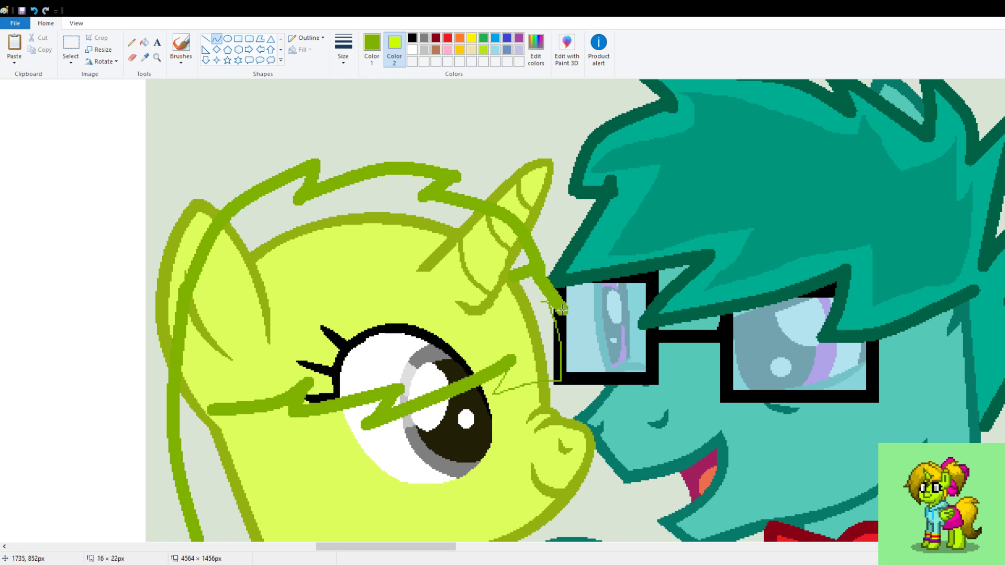
{"action": "left_click", "coordinate": [556, 299]}
{"action": "left_click", "coordinate": [556, 300]}
{"action": "left_click", "coordinate": [524, 303]}
{"action": "left_click_drag", "start_coordinate": [560, 307], "coordinate": [502, 292]}
{"action": "left_click", "coordinate": [554, 305]}
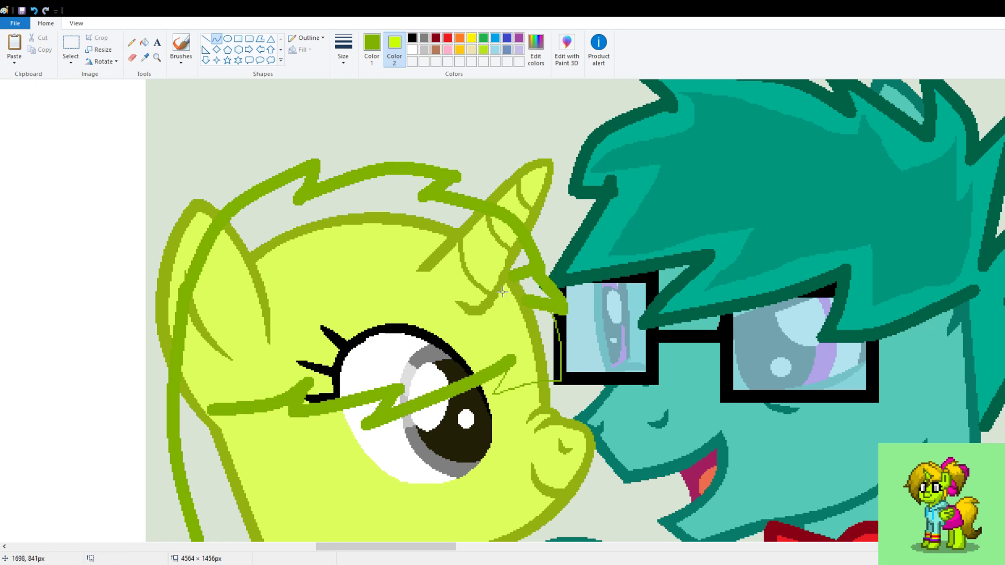
Step: Trace the mane's front edge down along the glasses and close the last fringe spike with a 37 × 14 px curve
{"action": "mouse_move", "coordinate": [554, 312]}
{"action": "left_mouse_down"}
{"action": "mouse_move", "coordinate": [557, 396]}
{"action": "mouse_move", "coordinate": [559, 374]}
{"action": "mouse_move", "coordinate": [499, 383]}
{"action": "mouse_move", "coordinate": [551, 386]}
{"action": "mouse_move", "coordinate": [491, 402]}
{"action": "mouse_move", "coordinate": [504, 387]}
{"action": "mouse_move", "coordinate": [561, 381]}
{"action": "left_mouse_up"}
{"action": "left_click", "coordinate": [502, 388]}
{"action": "left_click", "coordinate": [524, 440]}
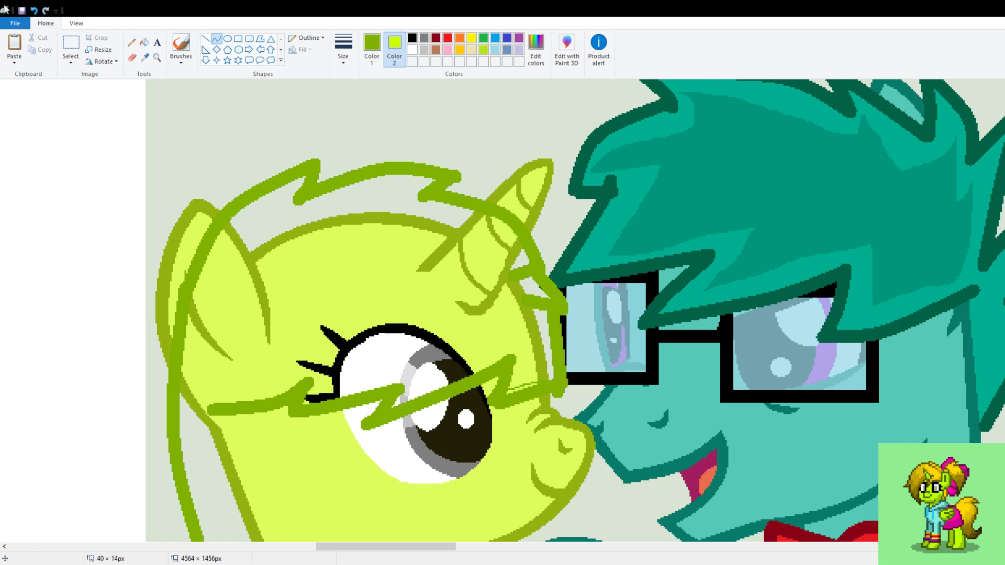
{"action": "left_click", "coordinate": [34, 10]}
{"action": "mouse_move", "coordinate": [499, 392]}
{"action": "left_mouse_down"}
{"action": "mouse_move", "coordinate": [554, 379]}
{"action": "mouse_move", "coordinate": [534, 381]}
{"action": "left_mouse_up"}
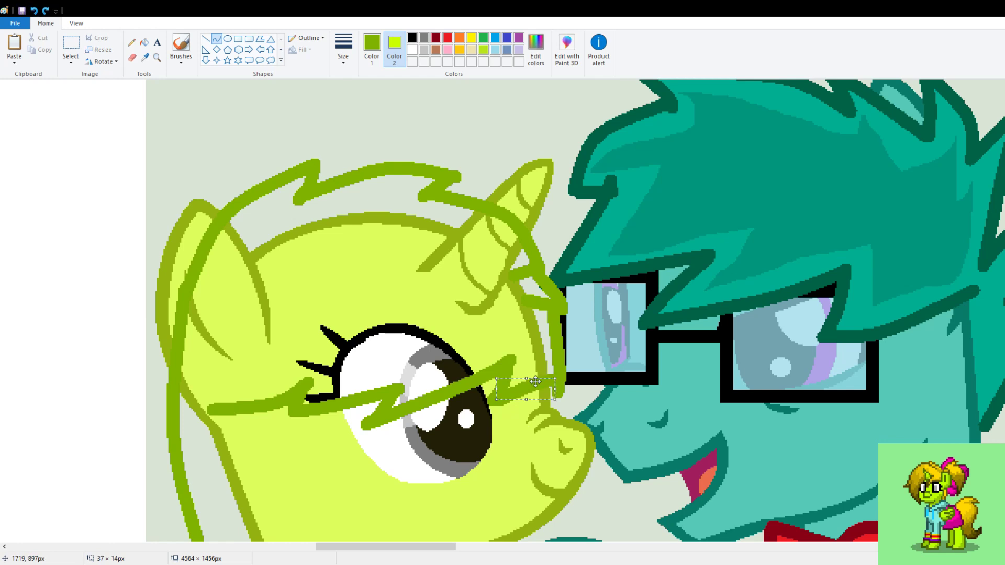
{"action": "left_click", "coordinate": [522, 341]}
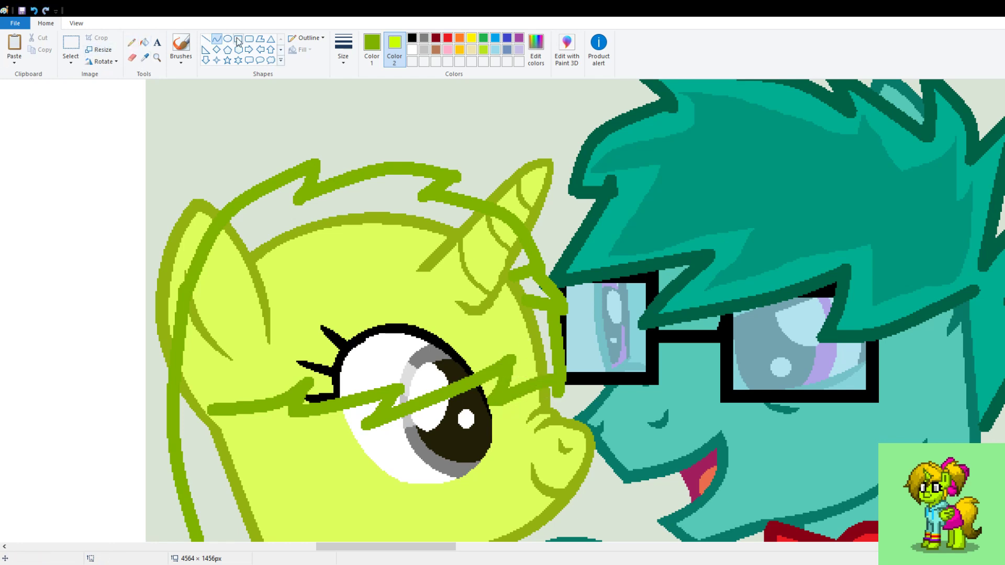
Step: Draw a bent curve of 52 × 36 px around the base of the horn
{"action": "mouse_move", "coordinate": [411, 265]}
{"action": "left_mouse_down"}
{"action": "mouse_move", "coordinate": [447, 325]}
{"action": "mouse_move", "coordinate": [490, 330]}
{"action": "mouse_move", "coordinate": [493, 320]}
{"action": "mouse_move", "coordinate": [441, 316]}
{"action": "left_mouse_up"}
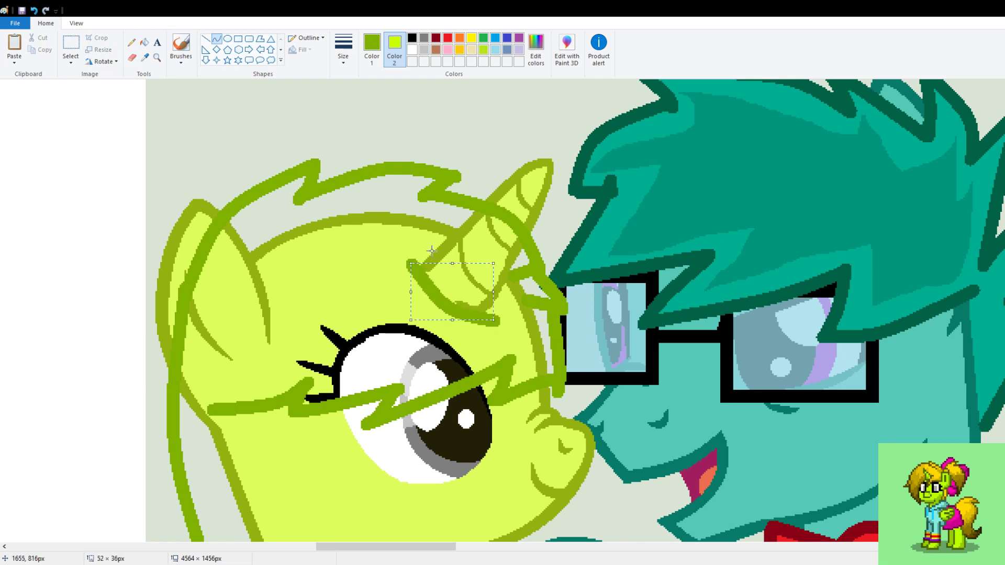
{"action": "left_click", "coordinate": [377, 197]}
{"action": "scroll", "coordinate": [375, 202], "scroll_direction": "down", "scroll_amount": 4}
{"action": "scroll", "coordinate": [376, 202], "scroll_direction": "up", "scroll_amount": 2}
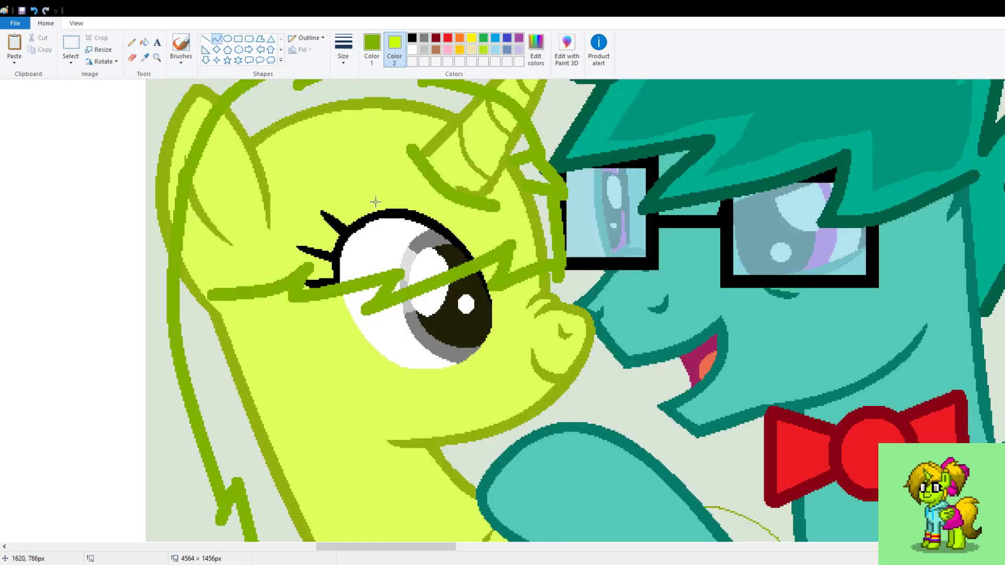
Step: Fill the mane over the face, above the head's outline and behind the neck with the bright lime colour
{"action": "left_click", "coordinate": [144, 42]}
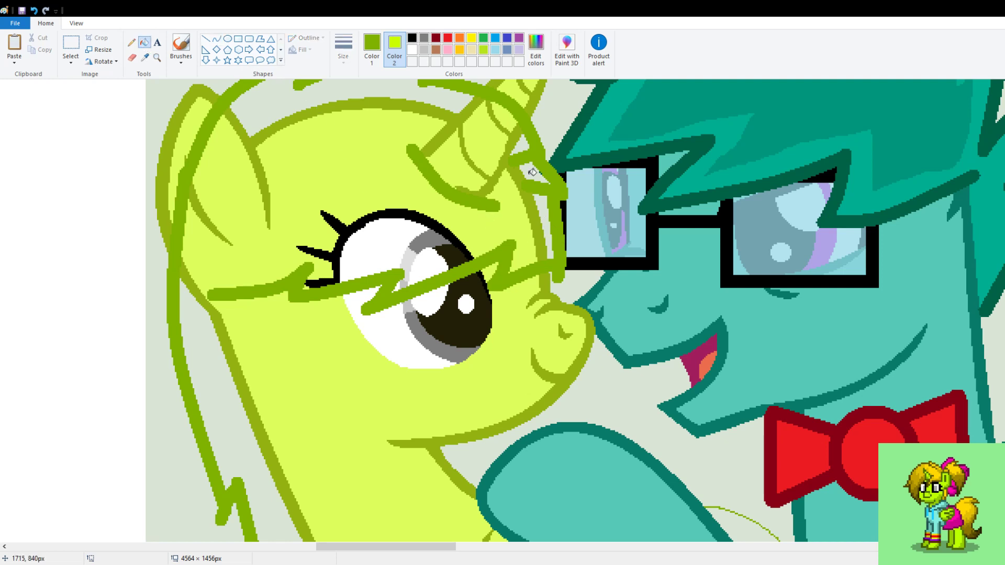
{"action": "right_click", "coordinate": [539, 222]}
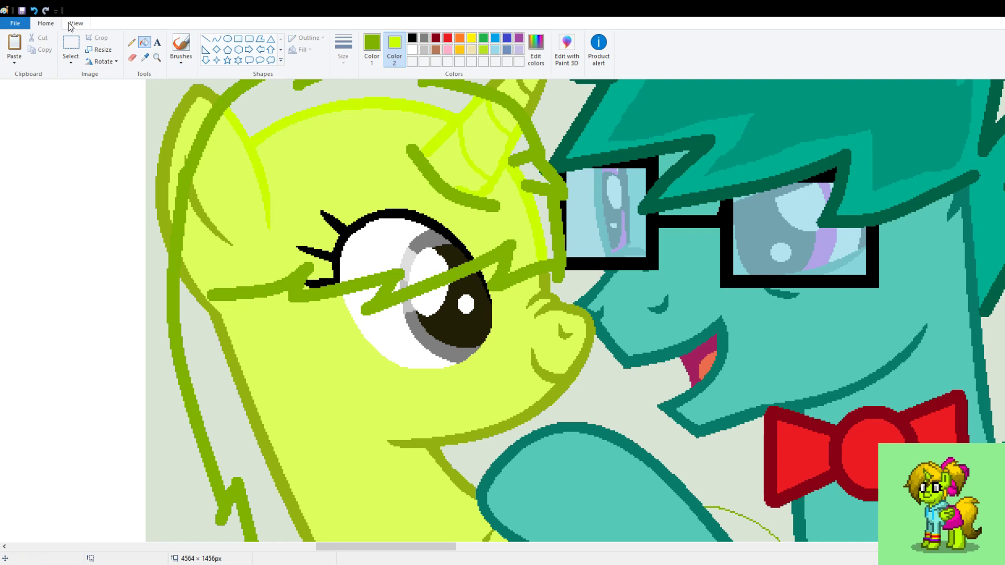
{"action": "left_click", "coordinate": [34, 10]}
{"action": "left_click", "coordinate": [378, 166]}
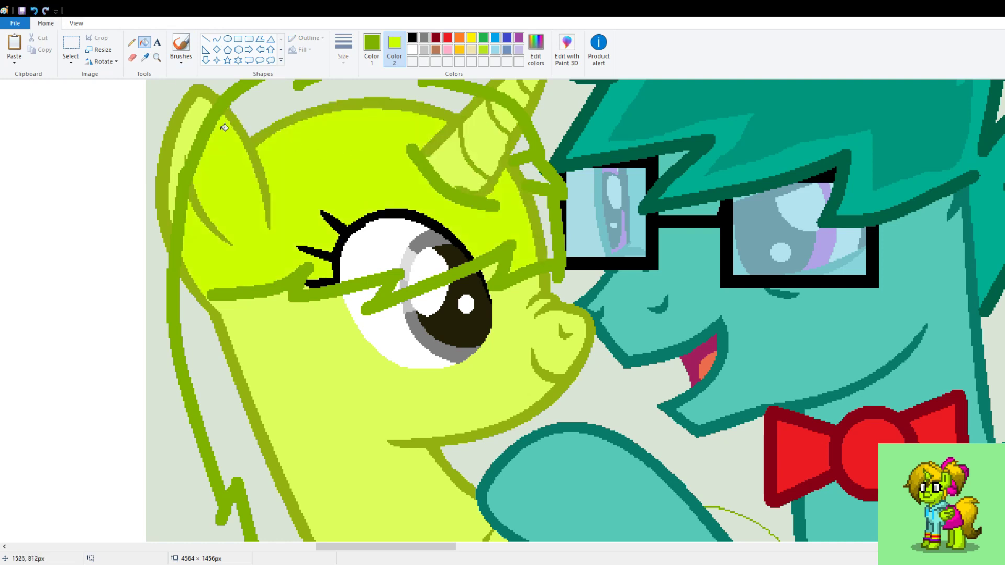
{"action": "left_click", "coordinate": [350, 95]}
{"action": "scroll", "coordinate": [188, 304], "scroll_direction": "down", "scroll_amount": 2}
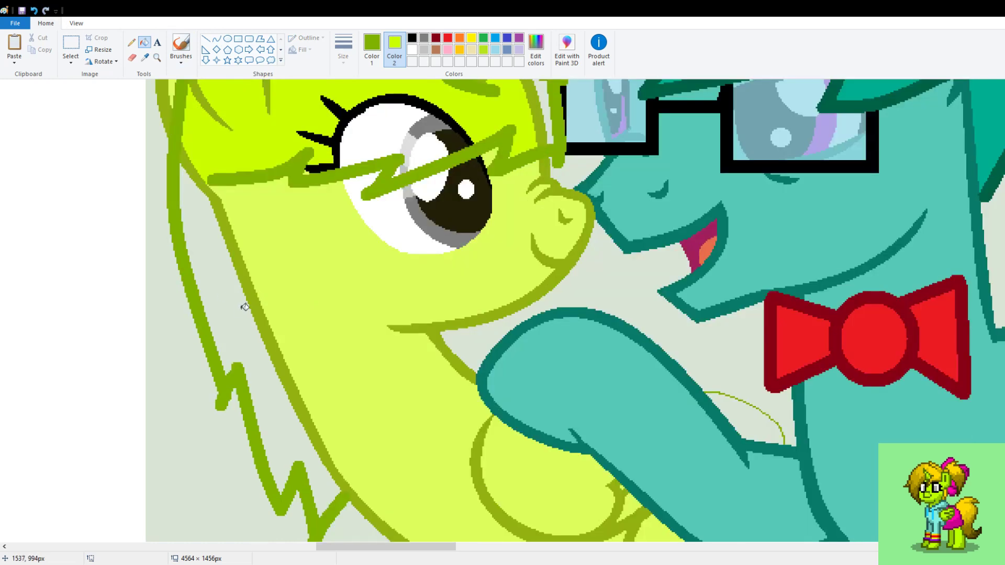
{"action": "left_click", "coordinate": [244, 302]}
Step: Fill both visible parts of the tail, behind the hind leg and above the teal foreleg, with bright lime
{"action": "scroll", "coordinate": [285, 327], "scroll_direction": "down", "scroll_amount": 4}
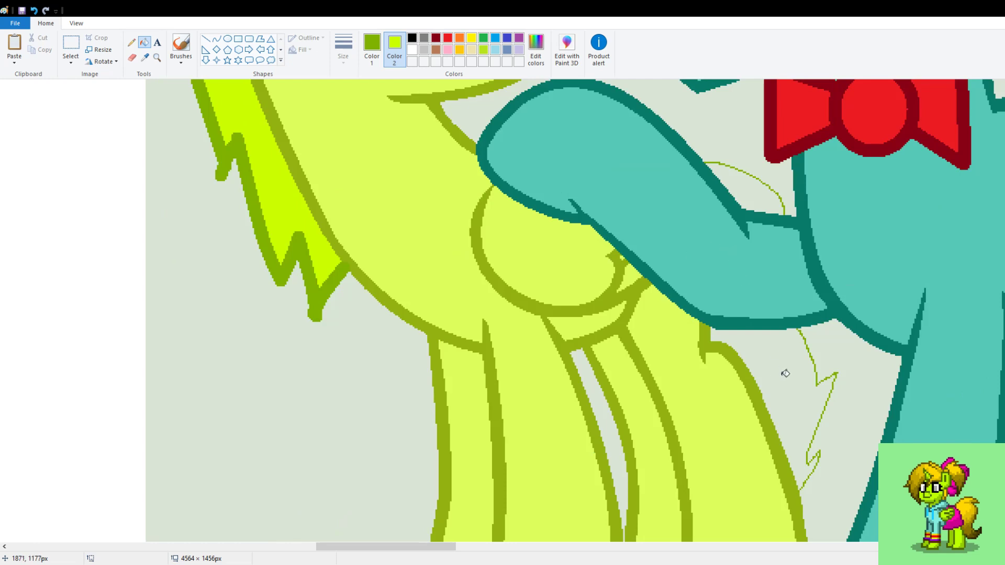
{"action": "left_click", "coordinate": [785, 373]}
{"action": "left_click", "coordinate": [751, 199]}
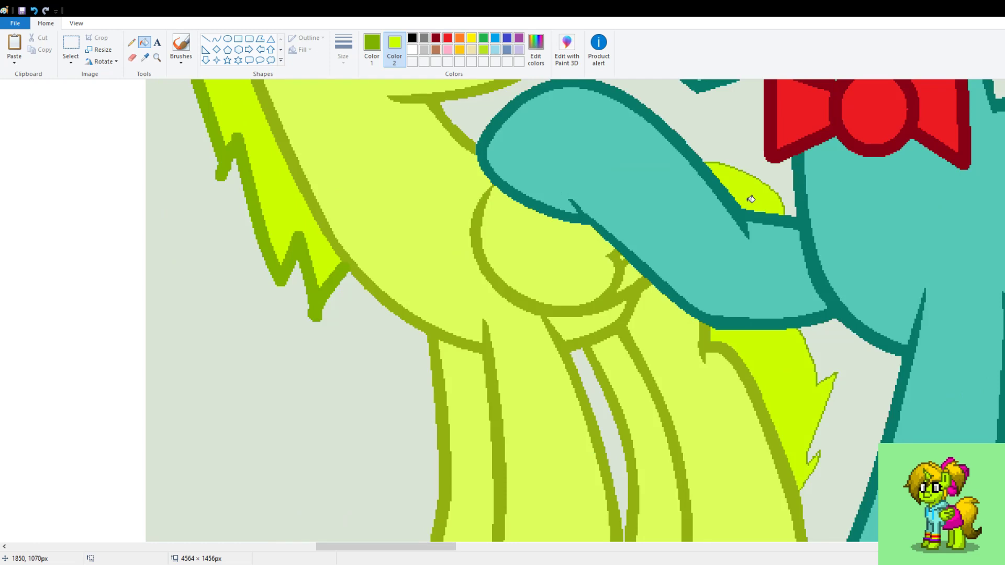
Step: Fill the small gap between the two forehead tufts with bright lime, and undo the accidental fill of the outline there
{"action": "scroll", "coordinate": [594, 241], "scroll_direction": "up", "scroll_amount": 10}
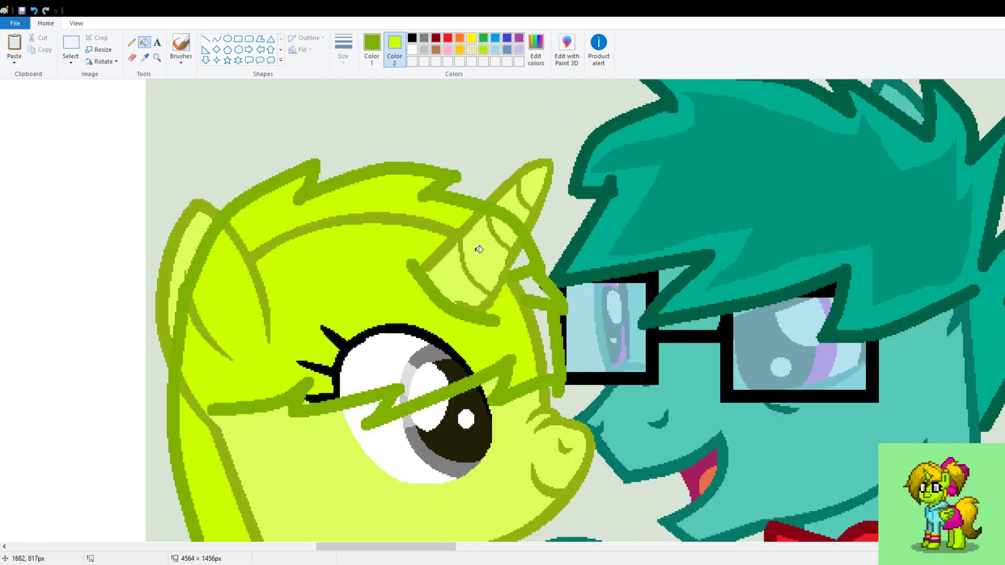
{"action": "left_click", "coordinate": [542, 287]}
{"action": "key", "text": "ctrl+Page_Up"}
{"action": "key", "text": "ctrl+Page_Up"}
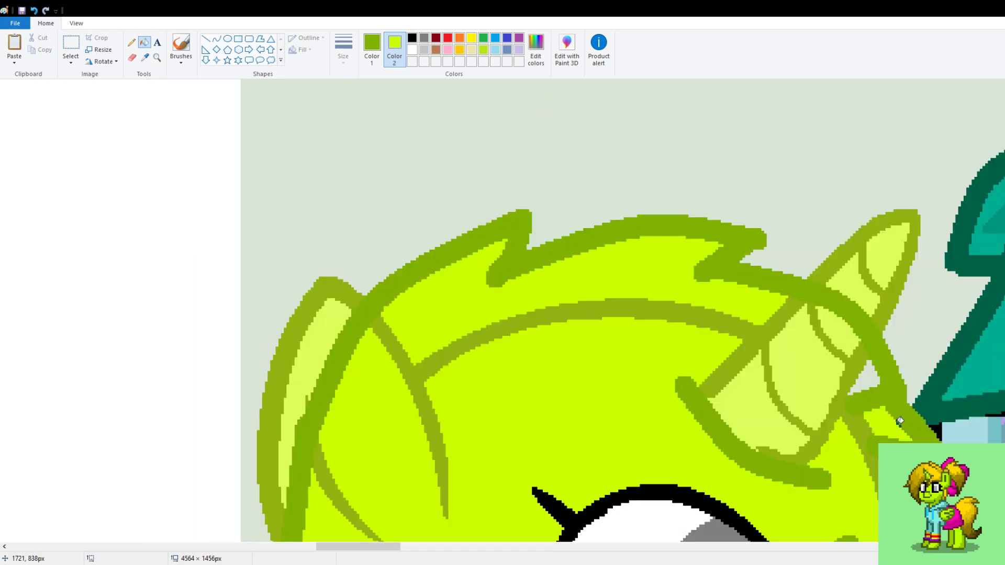
{"action": "left_click", "coordinate": [903, 425]}
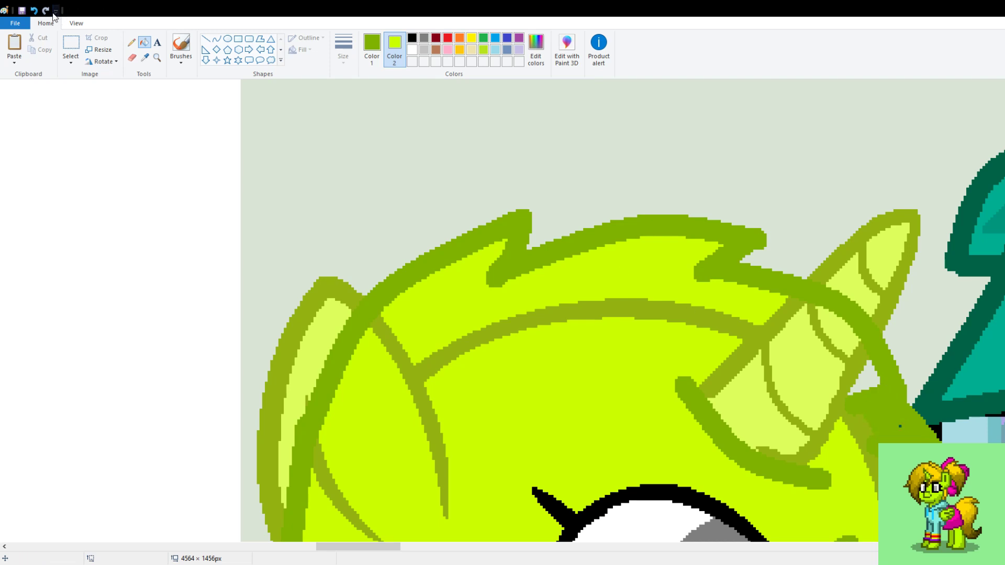
{"action": "left_click", "coordinate": [34, 10]}
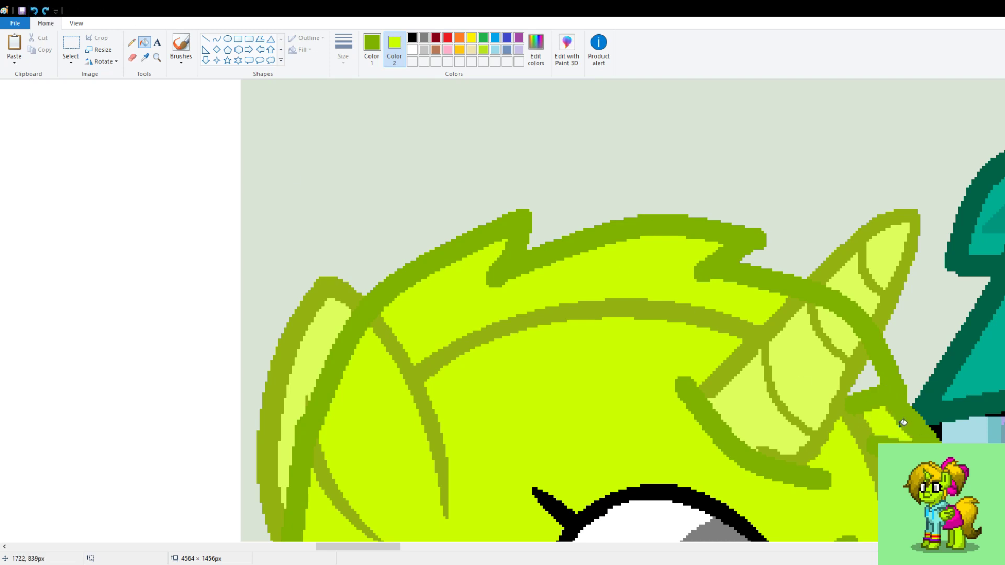
{"action": "scroll", "coordinate": [866, 374], "scroll_direction": "down", "scroll_amount": 4}
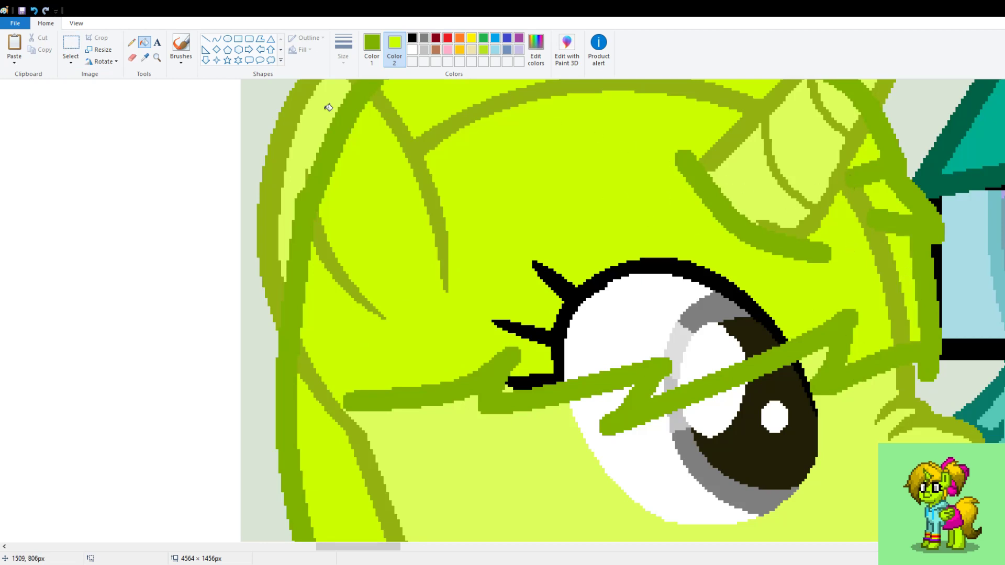
Step: Fill the old face outline between the fringe and the forehead tufts with bright lime
{"action": "left_click", "coordinate": [131, 44]}
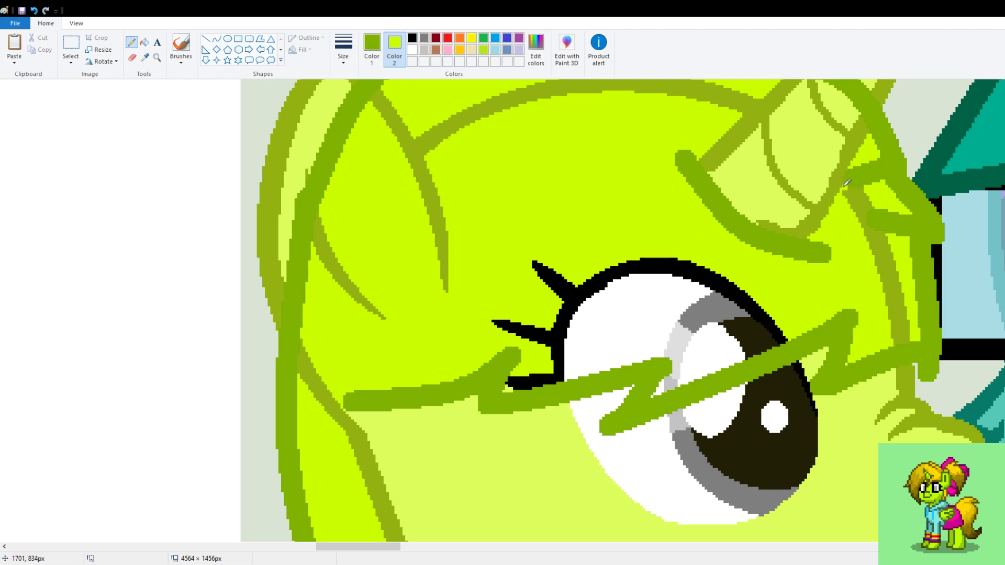
{"action": "left_click", "coordinate": [145, 42]}
{"action": "right_click", "coordinate": [900, 302]}
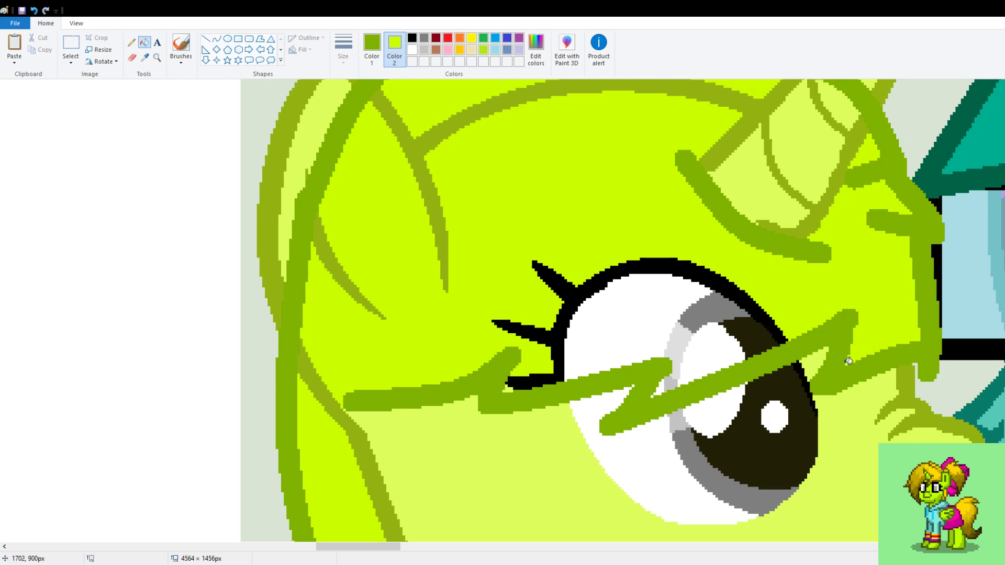
Step: Cut the head outline beside the horn and fill the old head and ear lines inside the mane with bright lime
{"action": "scroll", "coordinate": [623, 295], "scroll_direction": "up", "scroll_amount": 2}
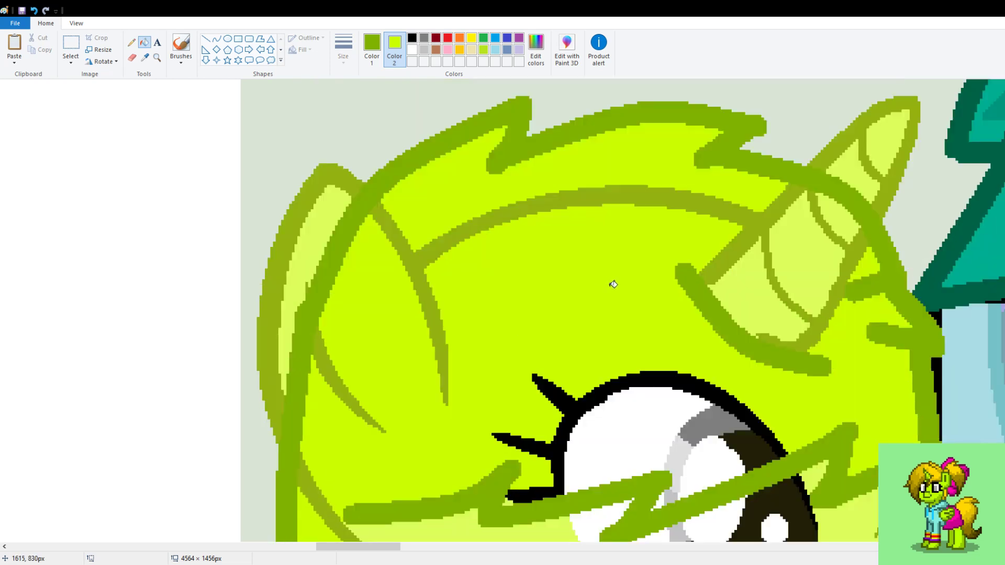
{"action": "left_click", "coordinate": [131, 42]}
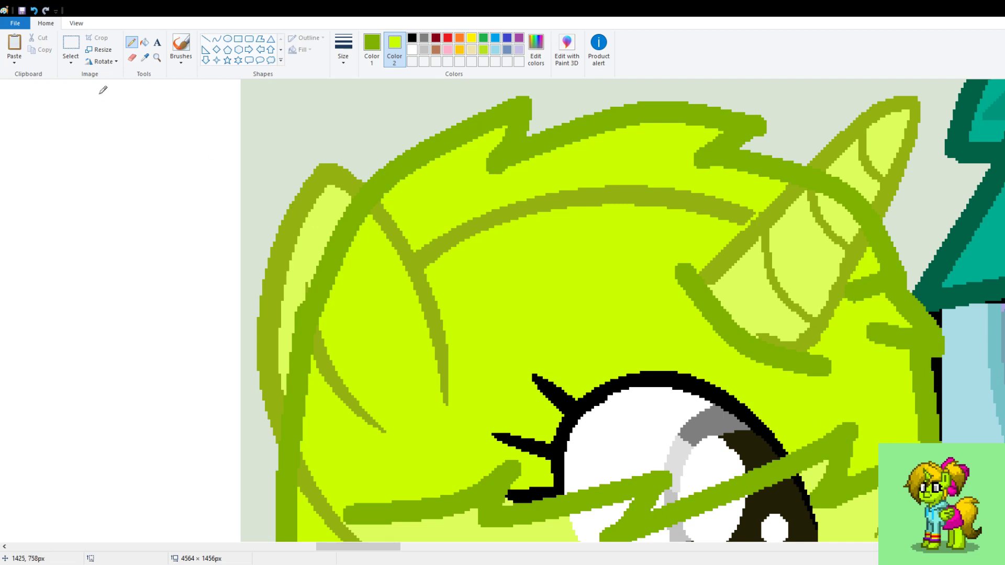
{"action": "left_click", "coordinate": [145, 41]}
{"action": "right_click", "coordinate": [420, 272]}
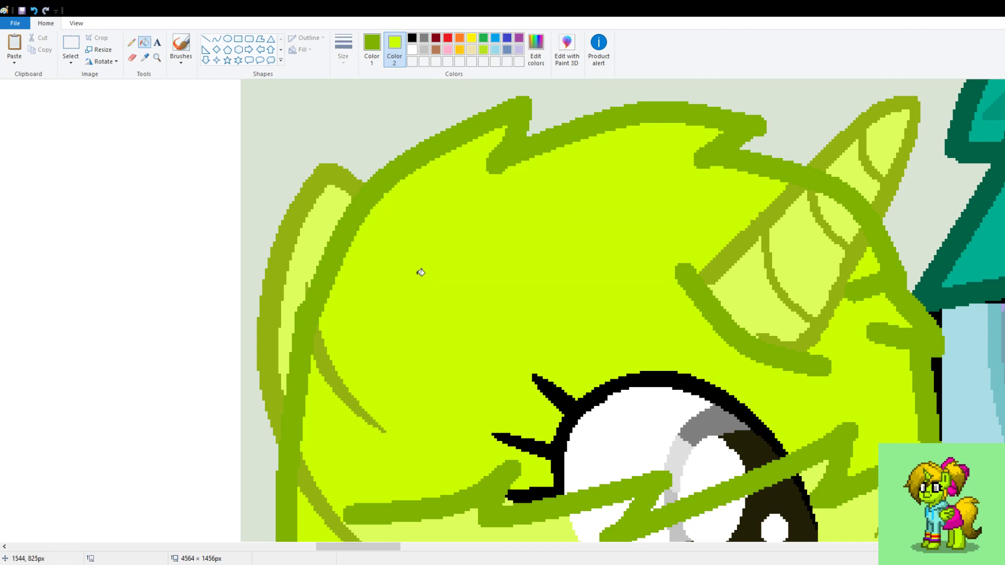
{"action": "right_click", "coordinate": [338, 370]}
{"action": "scroll", "coordinate": [337, 354], "scroll_direction": "down", "scroll_amount": 5}
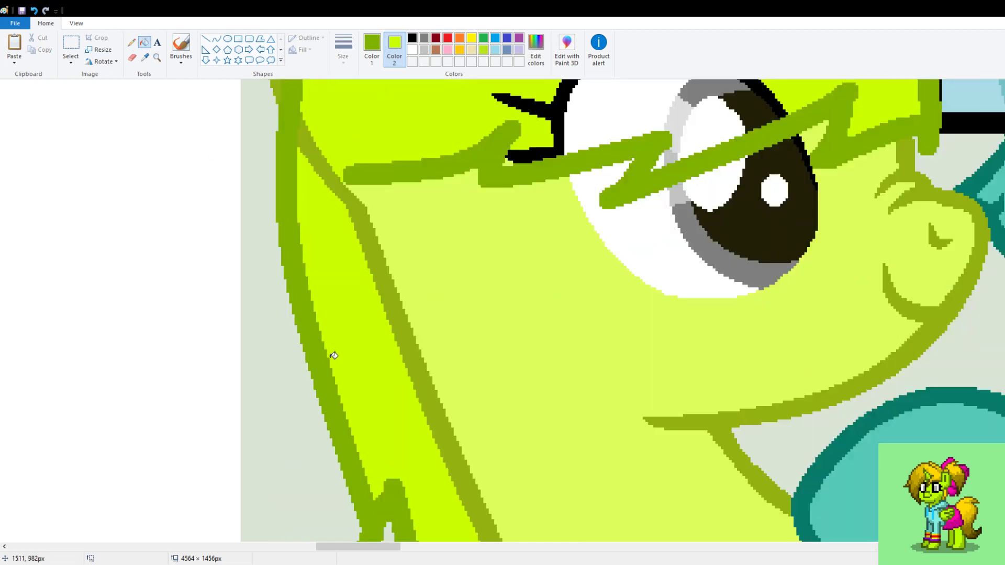
Step: Trace the upper part of the tail, above the teal foreleg, with a thick green curve of about 48 × 33 px
{"action": "scroll", "coordinate": [339, 210], "scroll_direction": "down", "scroll_amount": 5}
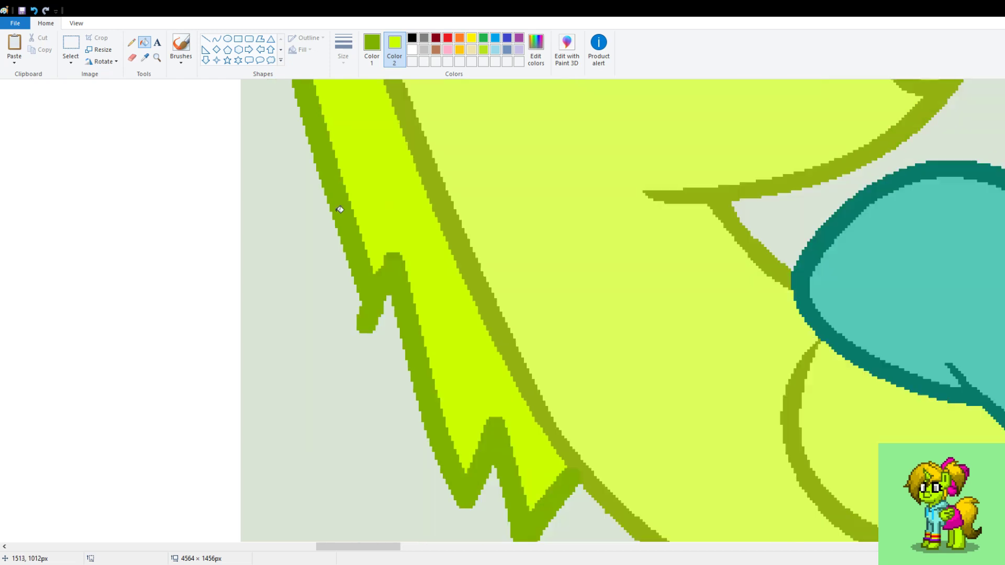
{"action": "scroll", "coordinate": [337, 209], "scroll_direction": "down", "scroll_amount": 3}
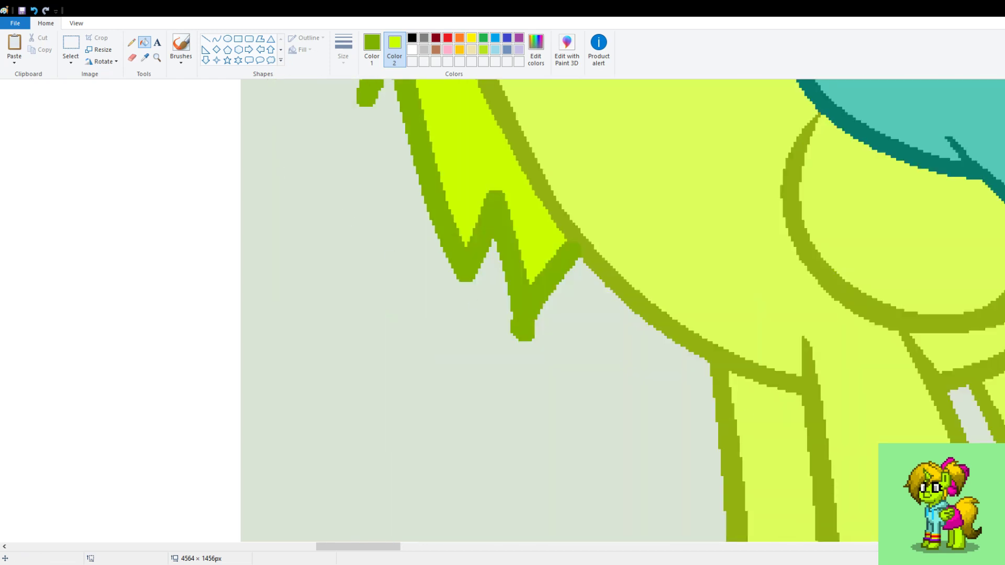
{"action": "scroll", "coordinate": [502, 309], "scroll_direction": "down", "scroll_amount": 3}
{"action": "scroll", "coordinate": [503, 298], "scroll_direction": "up", "scroll_amount": 3}
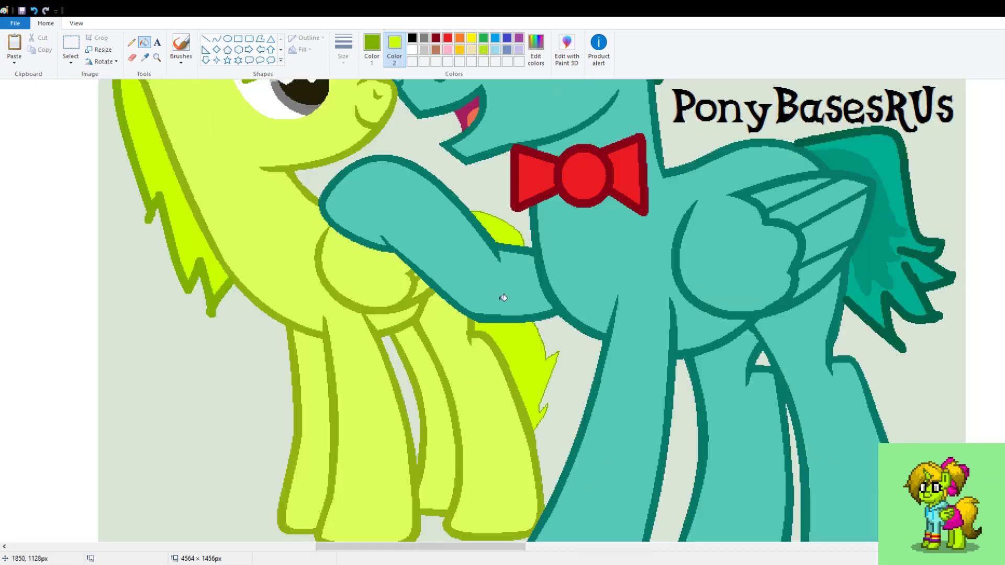
{"action": "scroll", "coordinate": [642, 363], "scroll_direction": "up", "scroll_amount": 2}
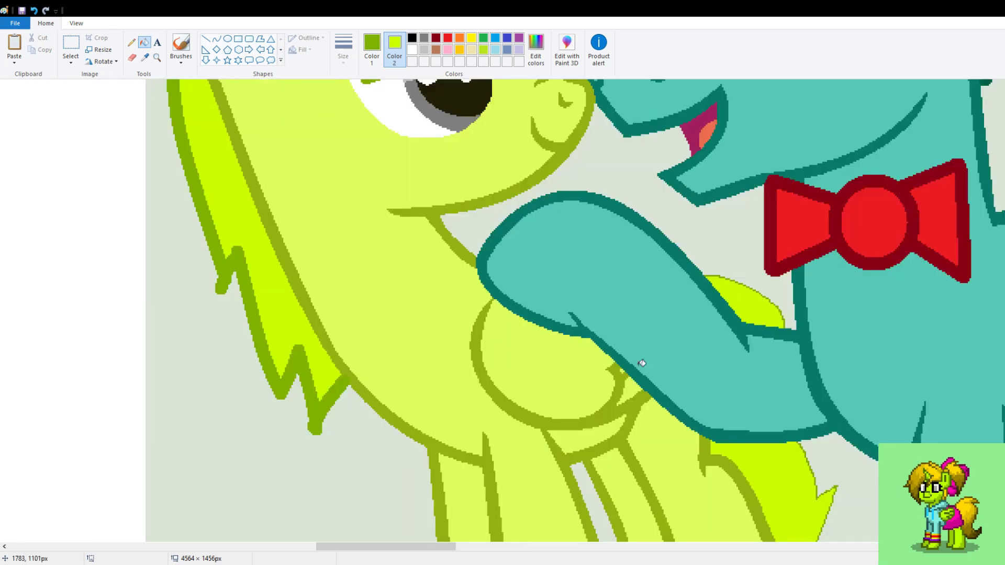
{"action": "scroll", "coordinate": [399, 457], "scroll_direction": "up", "scroll_amount": 1}
{"action": "scroll", "coordinate": [399, 457], "scroll_direction": "down", "scroll_amount": 4}
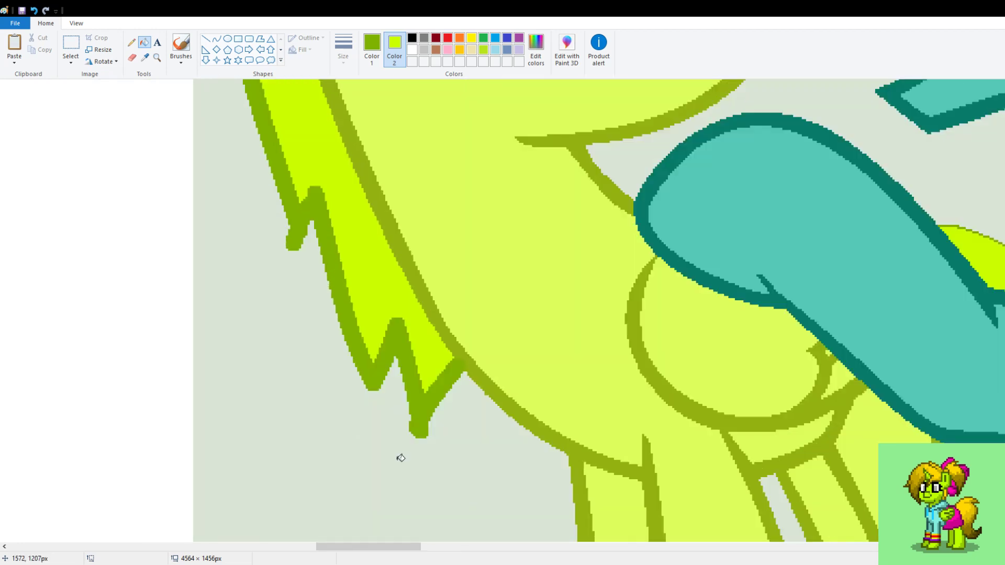
{"action": "left_click_drag", "start_coordinate": [380, 547], "coordinate": [443, 546]}
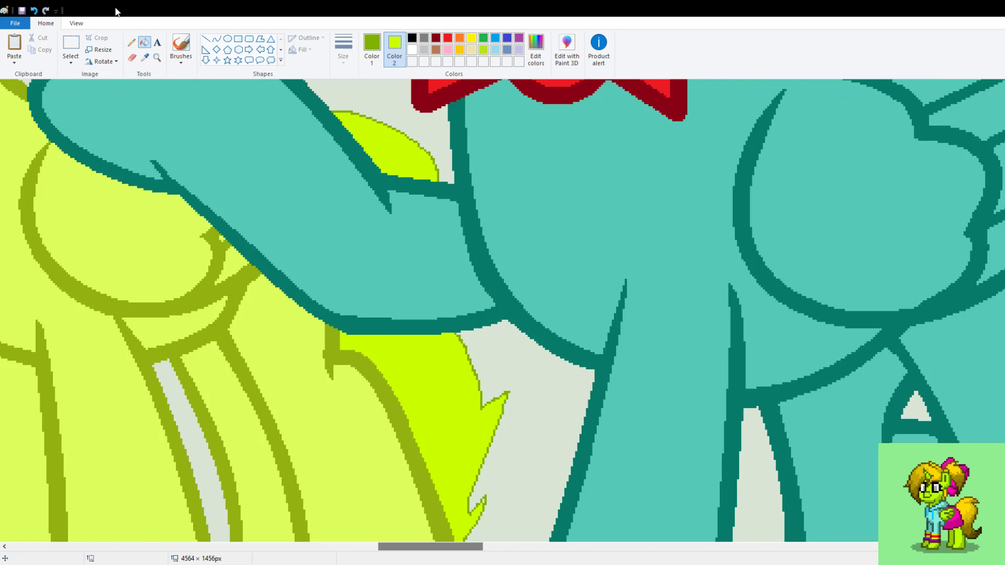
{"action": "left_click", "coordinate": [216, 39]}
{"action": "scroll", "coordinate": [381, 278], "scroll_direction": "up", "scroll_amount": 1}
{"action": "scroll", "coordinate": [342, 249], "scroll_direction": "up", "scroll_amount": 2}
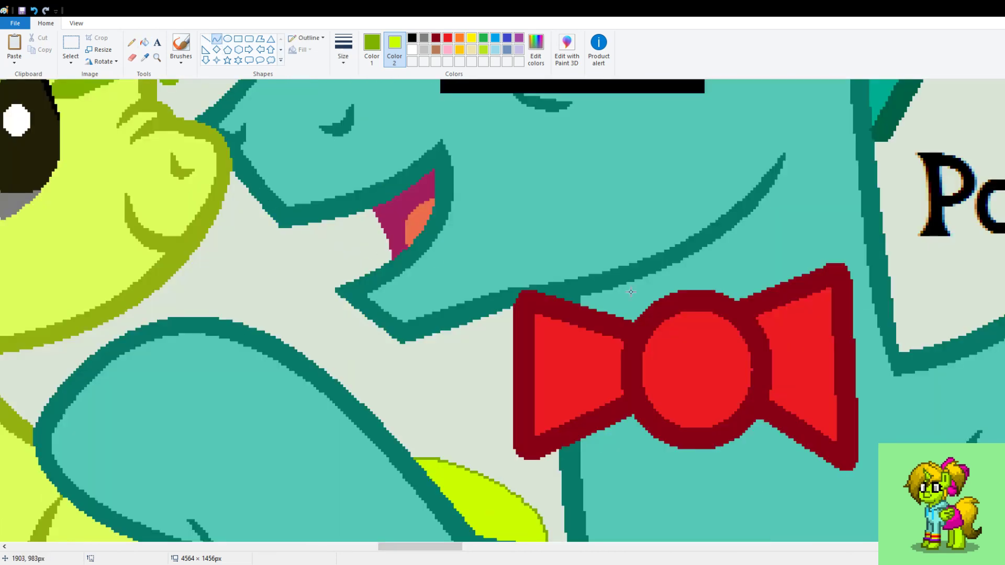
{"action": "scroll", "coordinate": [631, 292], "scroll_direction": "down", "scroll_amount": 2}
{"action": "left_click_drag", "start_coordinate": [547, 202], "coordinate": [414, 111]}
{"action": "left_click", "coordinate": [490, 143]}
{"action": "left_click_drag", "start_coordinate": [489, 143], "coordinate": [501, 125]}
Step: Outline the tail below the teal foreleg with a 13 × 34 px curve and a short hooked tuft tip, undoing the stray dot
{"action": "scroll", "coordinate": [660, 395], "scroll_direction": "down", "scroll_amount": 3}
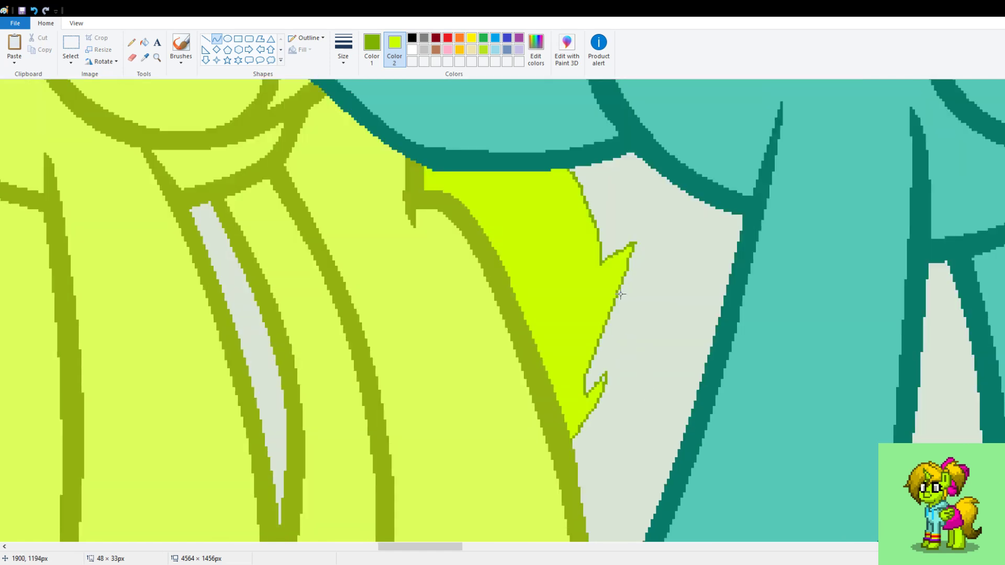
{"action": "left_click_drag", "start_coordinate": [571, 174], "coordinate": [601, 263]}
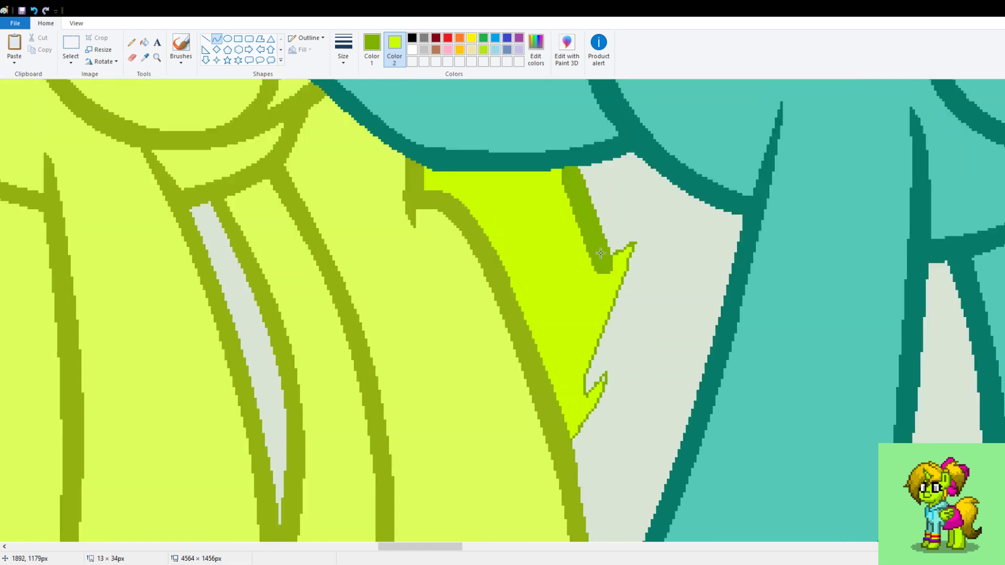
{"action": "left_click", "coordinate": [596, 236]}
{"action": "left_click", "coordinate": [659, 258]}
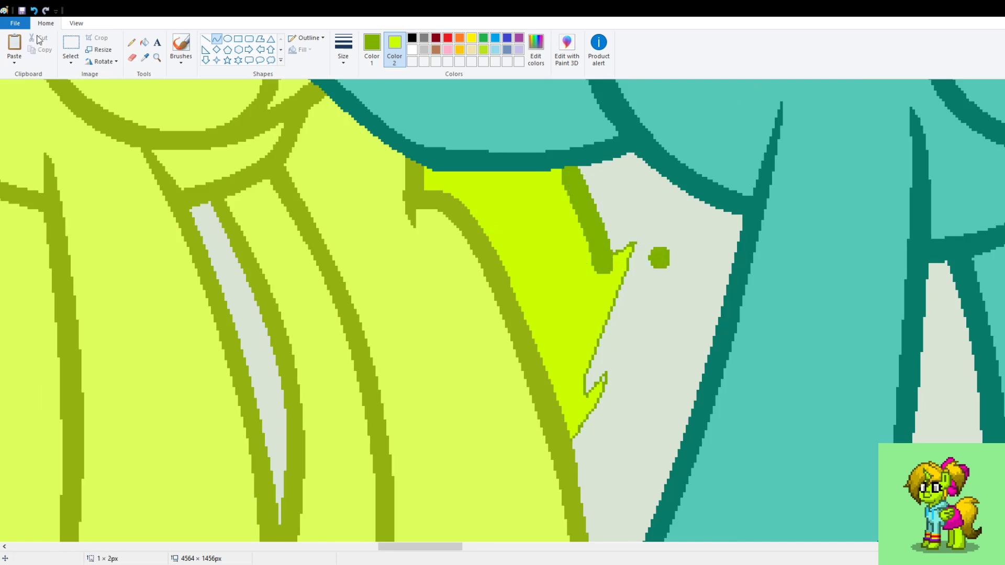
{"action": "left_click", "coordinate": [34, 10]}
{"action": "mouse_move", "coordinate": [606, 260]}
{"action": "left_mouse_down"}
{"action": "mouse_move", "coordinate": [641, 204]}
{"action": "mouse_move", "coordinate": [639, 233]}
{"action": "left_mouse_up"}
{"action": "left_click", "coordinate": [669, 295]}
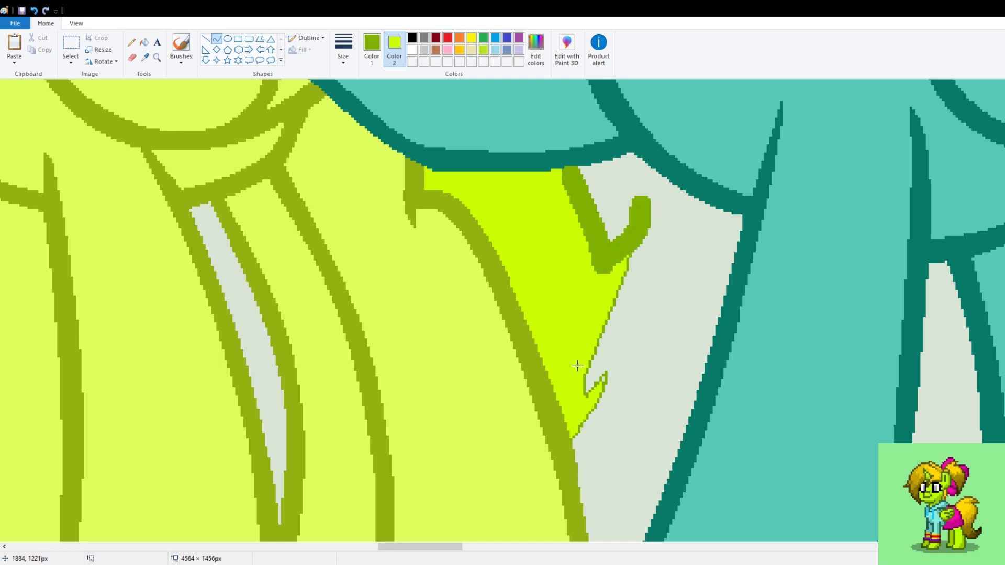
Step: Outline the tail's lower edge with a bent 24 × 72 px curve and a 16 × 29 px bottom tuft, undoing the stray dot
{"action": "mouse_move", "coordinate": [581, 398]}
{"action": "left_mouse_down"}
{"action": "mouse_move", "coordinate": [629, 223]}
{"action": "mouse_move", "coordinate": [645, 208]}
{"action": "left_mouse_up"}
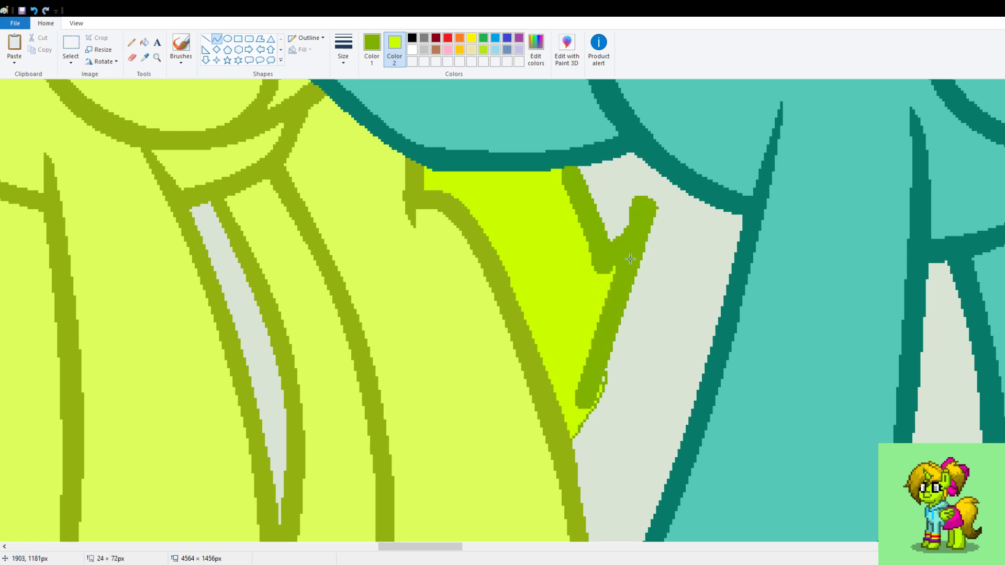
{"action": "left_click_drag", "start_coordinate": [615, 280], "coordinate": [605, 276]}
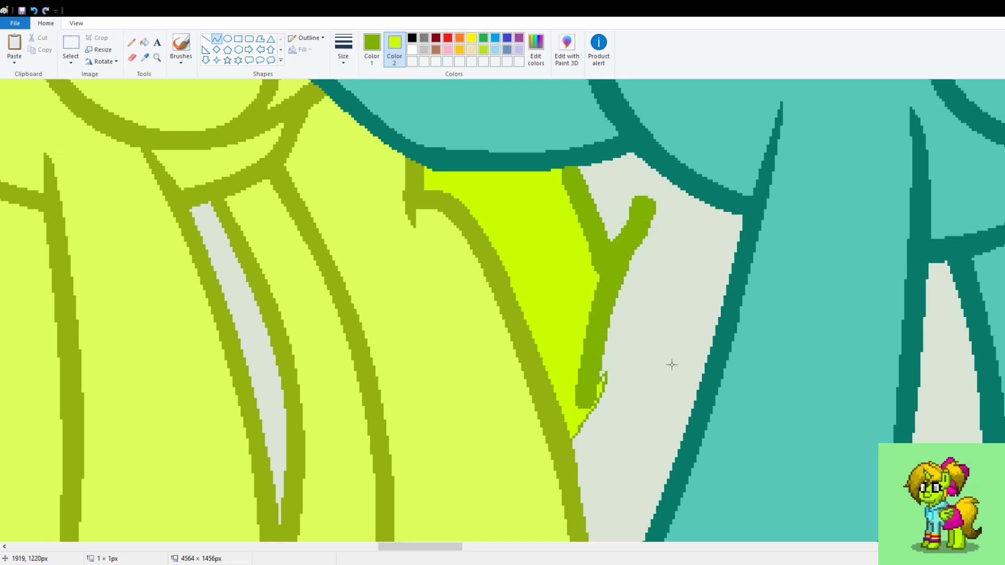
{"action": "left_click_drag", "start_coordinate": [571, 441], "coordinate": [615, 361]}
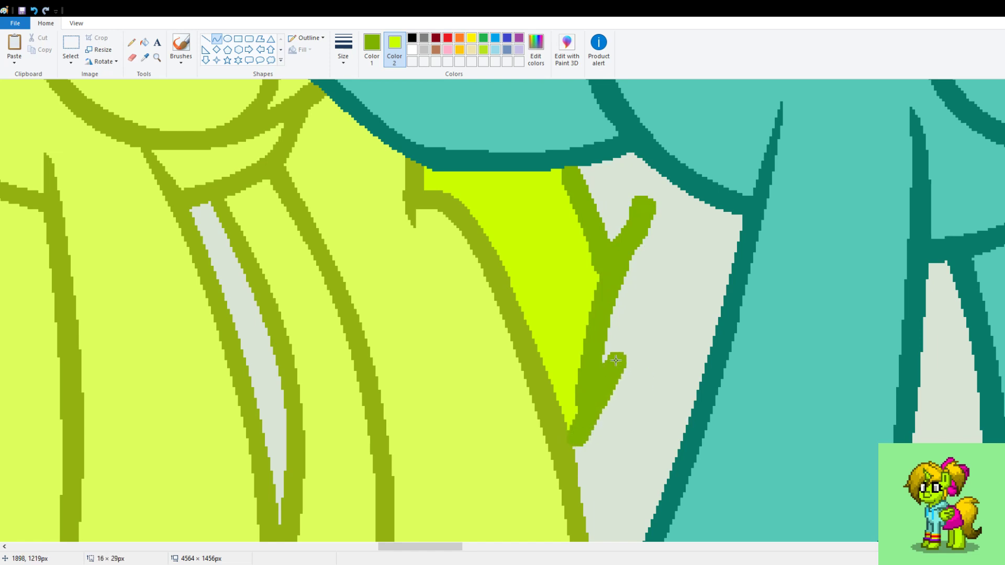
{"action": "left_click", "coordinate": [601, 387]}
{"action": "left_click", "coordinate": [612, 377]}
{"action": "left_click", "coordinate": [673, 284]}
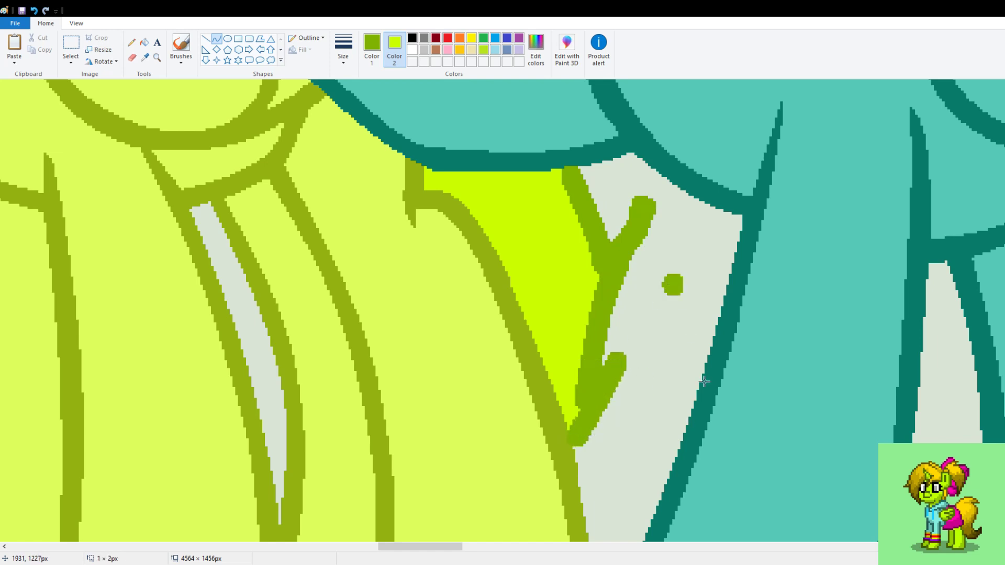
{"action": "left_click", "coordinate": [34, 10]}
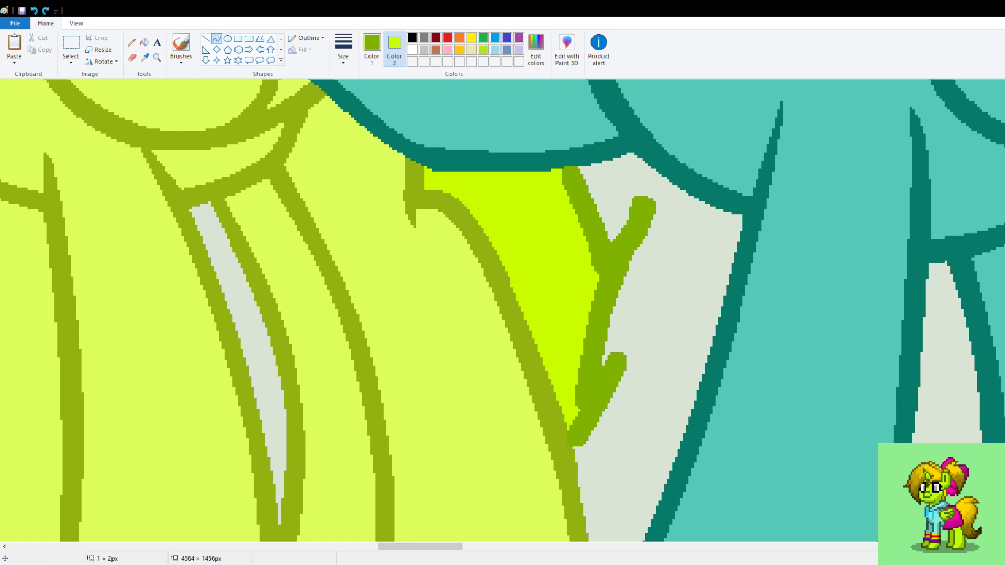
Step: Examine the light-green pony's mane, fringe and eye area for leftover gaps
{"action": "scroll", "coordinate": [502, 314], "scroll_direction": "down", "scroll_amount": 3}
{"action": "scroll", "coordinate": [364, 318], "scroll_direction": "up", "scroll_amount": 8}
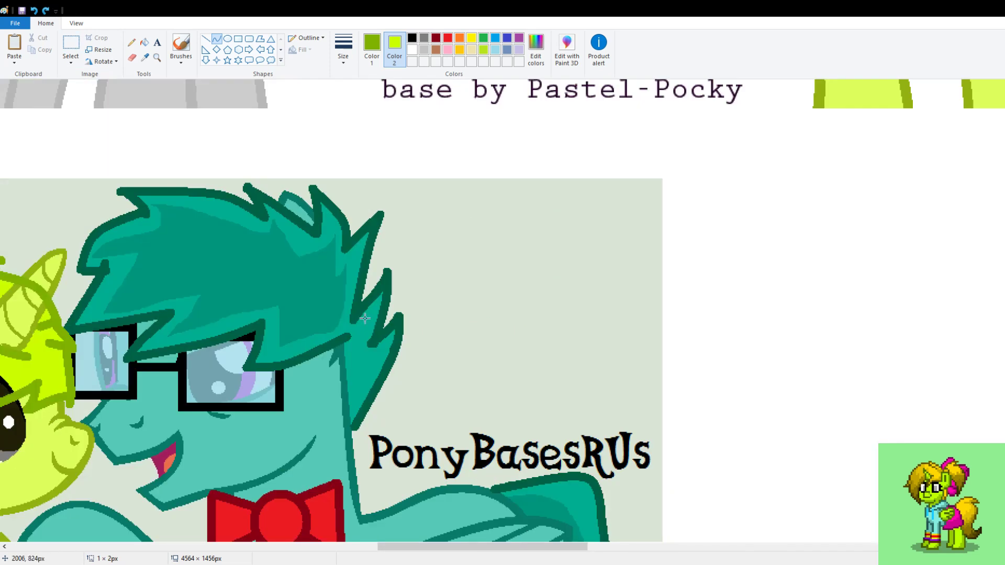
{"action": "scroll", "coordinate": [426, 375], "scroll_direction": "down", "scroll_amount": 6}
{"action": "left_click_drag", "start_coordinate": [385, 547], "coordinate": [261, 547]}
{"action": "scroll", "coordinate": [539, 399], "scroll_direction": "up", "scroll_amount": 5}
{"action": "scroll", "coordinate": [591, 386], "scroll_direction": "down", "scroll_amount": 2}
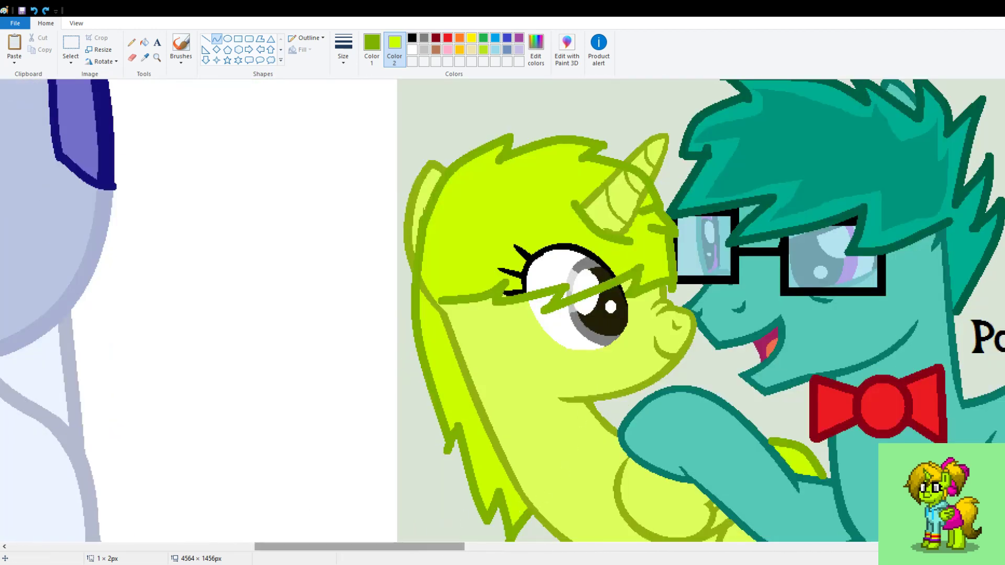
{"action": "key", "text": "ctrl+Page_Up"}
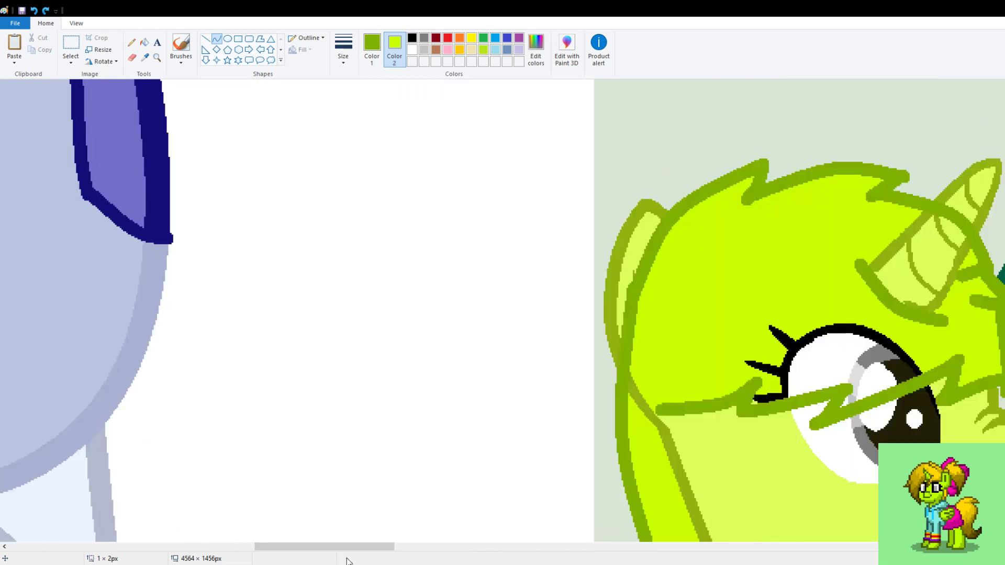
{"action": "left_click_drag", "start_coordinate": [346, 559], "coordinate": [377, 552]}
{"action": "left_click", "coordinate": [144, 43]}
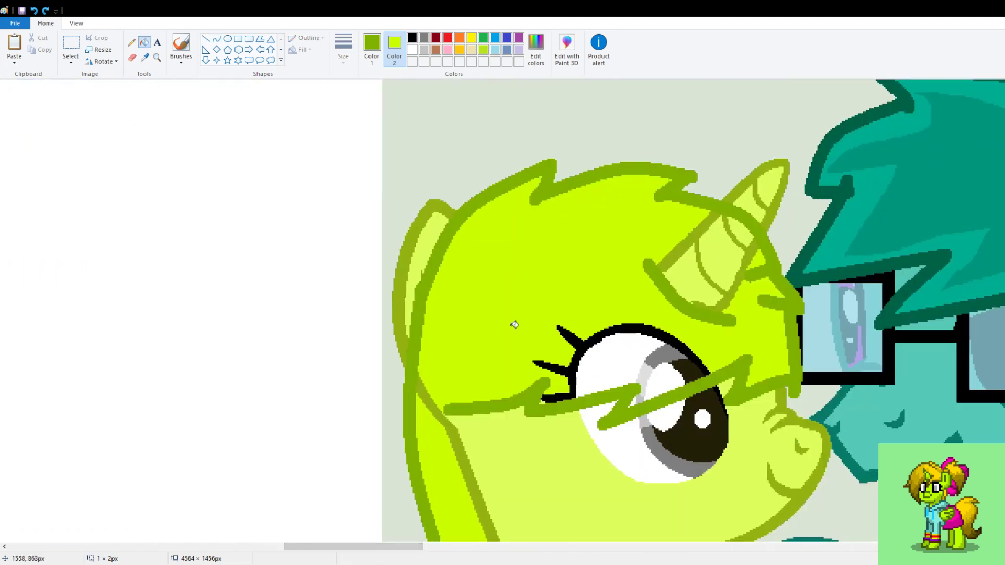
{"action": "right_click", "coordinate": [544, 398]}
{"action": "scroll", "coordinate": [643, 332], "scroll_direction": "up", "scroll_amount": 2}
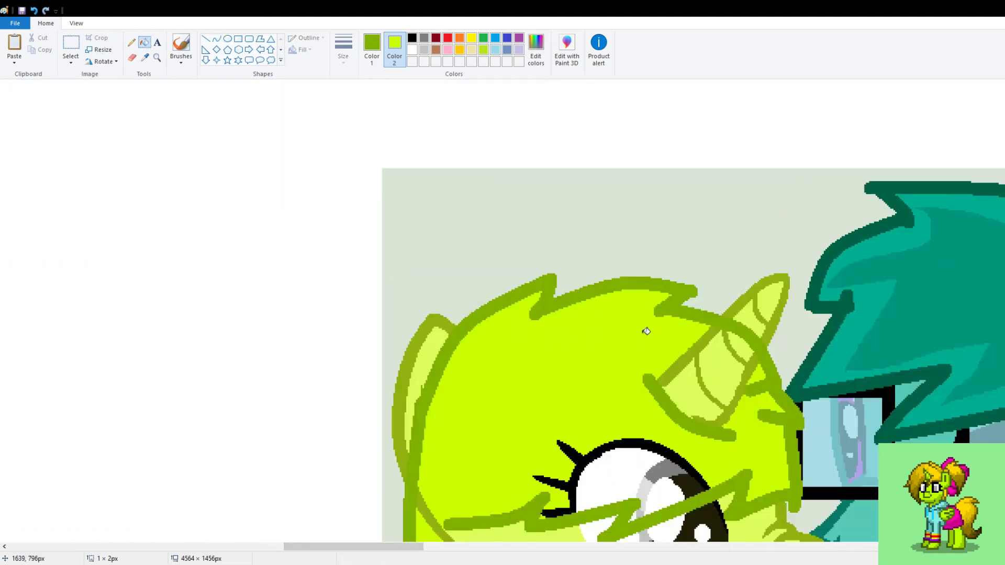
{"action": "scroll", "coordinate": [645, 332], "scroll_direction": "down", "scroll_amount": 2}
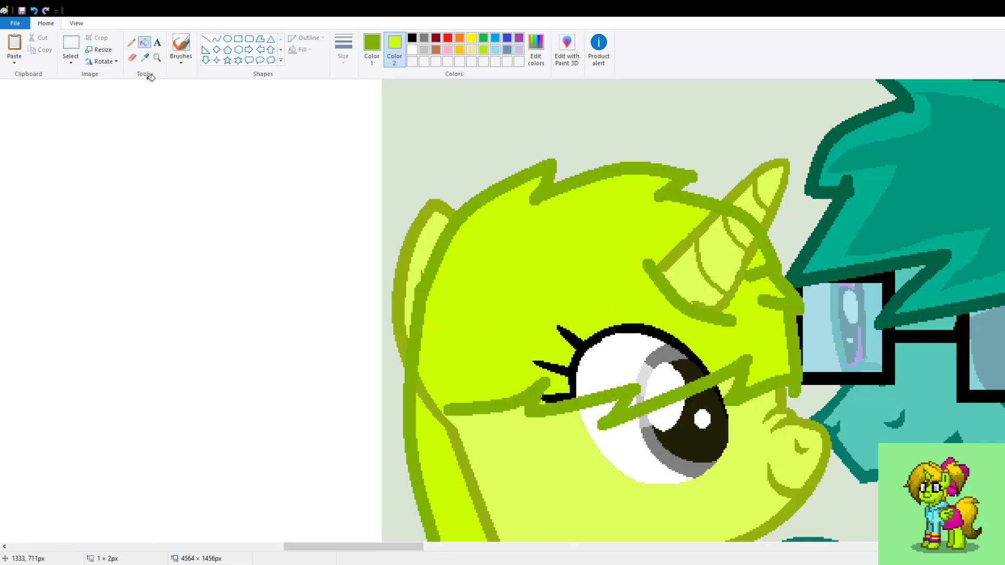
Step: Sample the horn's olive outline and pale lime fill, and redraw the horn's rear edge over the mane outline with a 17 × 17 px curve
{"action": "left_click", "coordinate": [144, 57]}
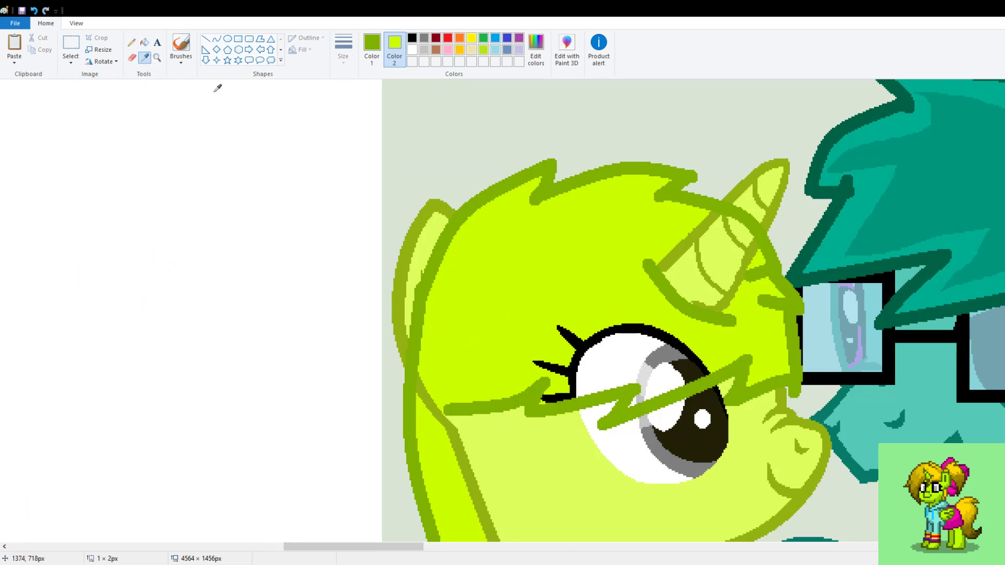
{"action": "left_click", "coordinate": [690, 238]}
{"action": "left_click", "coordinate": [146, 58]}
{"action": "left_click", "coordinate": [690, 240]}
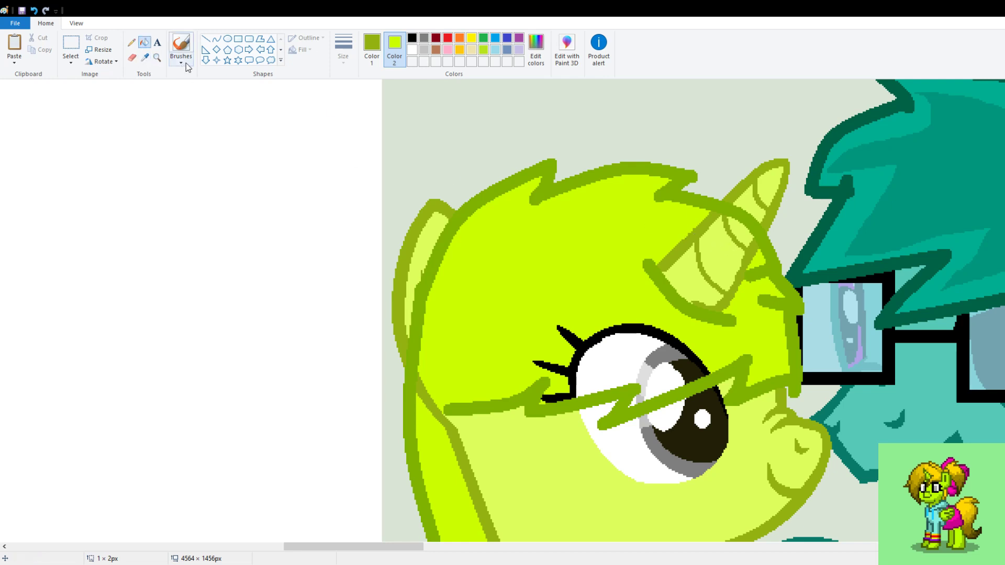
{"action": "left_click", "coordinate": [146, 58]}
{"action": "left_click", "coordinate": [714, 251]}
{"action": "key", "text": "ctrl+Page_Up"}
{"action": "left_click_drag", "start_coordinate": [365, 547], "coordinate": [400, 549]}
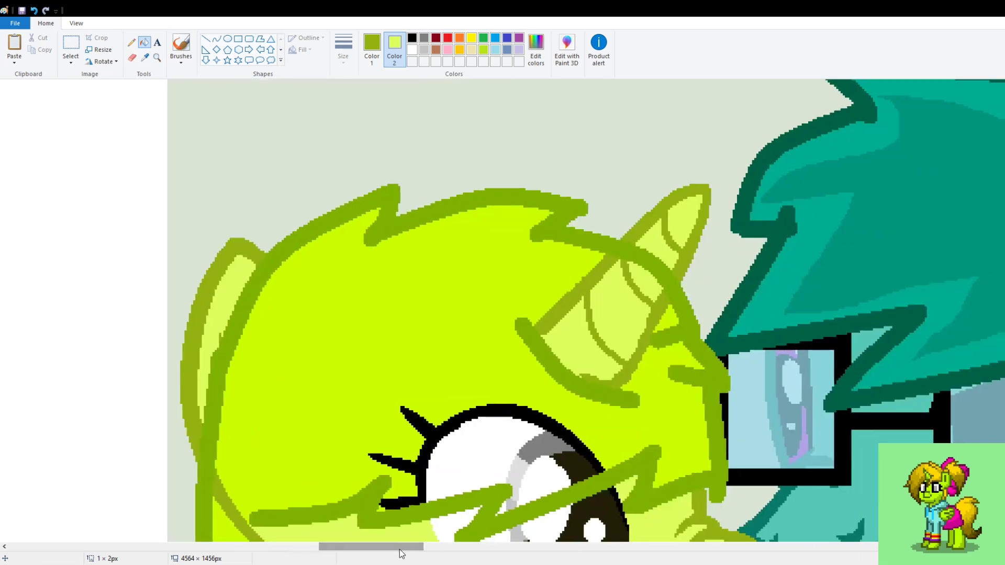
{"action": "left_click", "coordinate": [217, 38]}
{"action": "left_click_drag", "start_coordinate": [603, 264], "coordinate": [638, 230]}
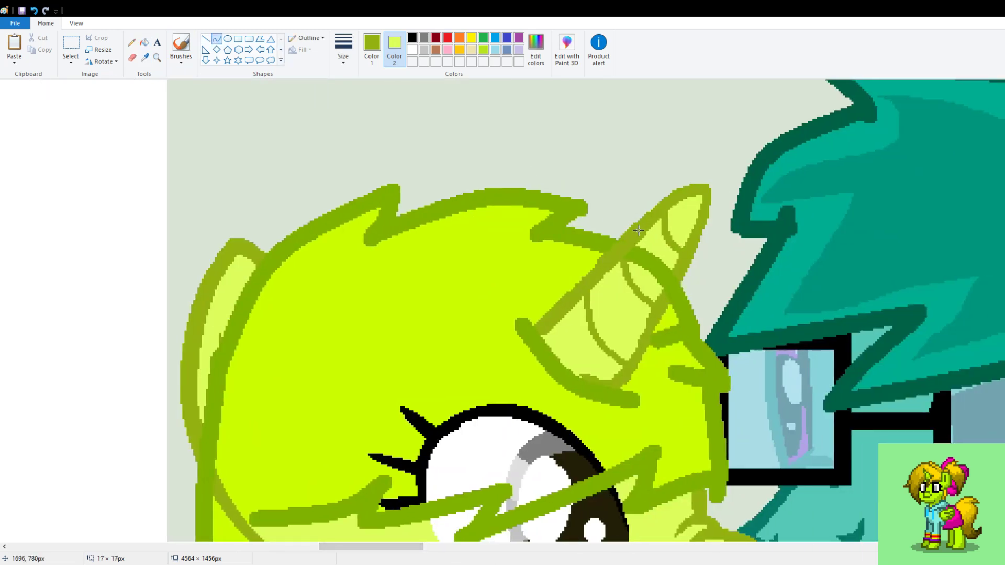
{"action": "left_click", "coordinate": [626, 240]}
{"action": "left_click", "coordinate": [623, 250]}
{"action": "left_click_drag", "start_coordinate": [623, 252], "coordinate": [623, 254]}
Step: Redraw the horn's front edge with a 15 × 30 px line and fill the mane outline crossing the horn with pale lime
{"action": "left_click_drag", "start_coordinate": [654, 327], "coordinate": [684, 263]}
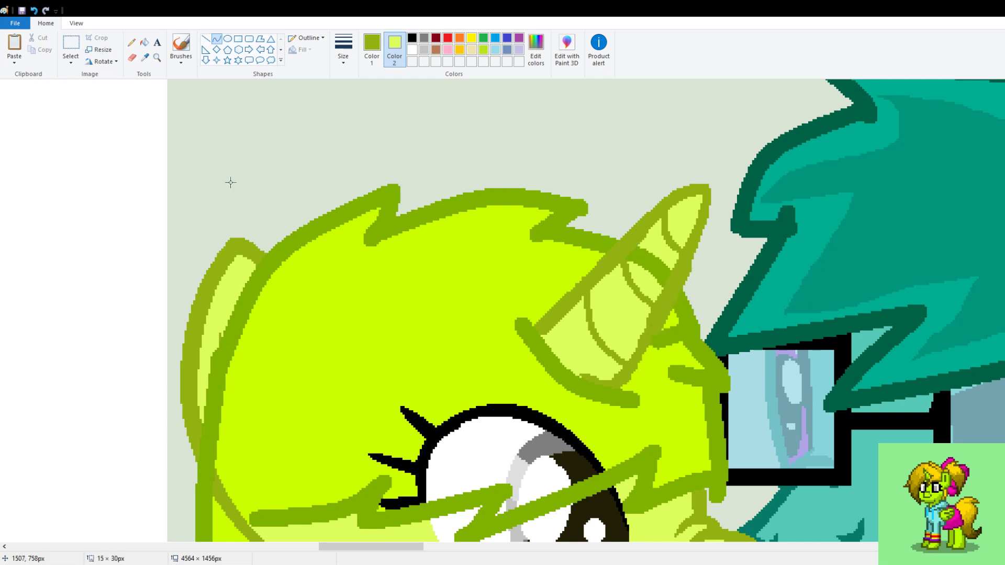
{"action": "left_click", "coordinate": [144, 42]}
{"action": "right_click", "coordinate": [649, 260]}
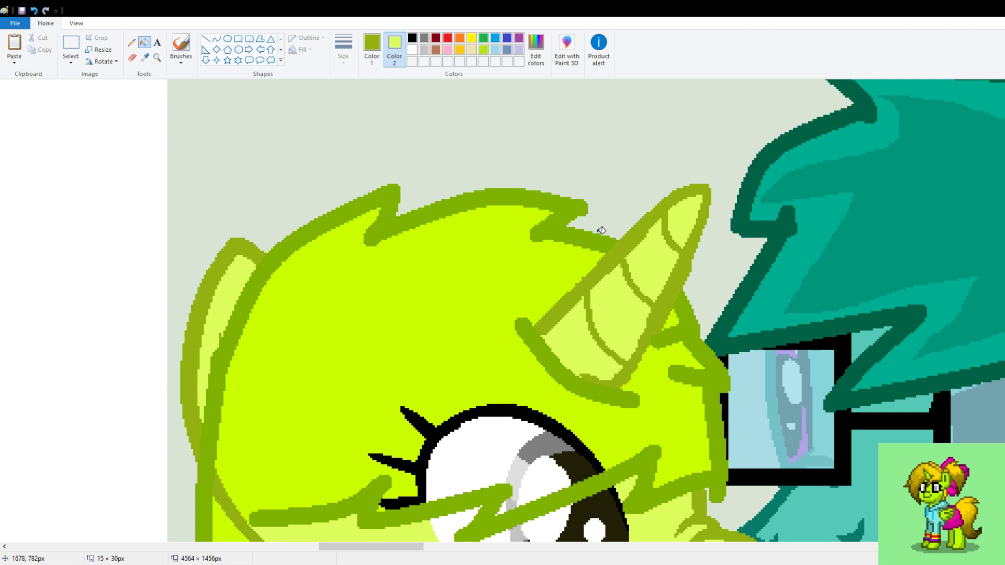
Step: Sample the mane's bright lime, cut the neck outline at the fringe's rear end and fill the piece above the cut with it
{"action": "scroll", "coordinate": [650, 262], "scroll_direction": "down", "scroll_amount": 4}
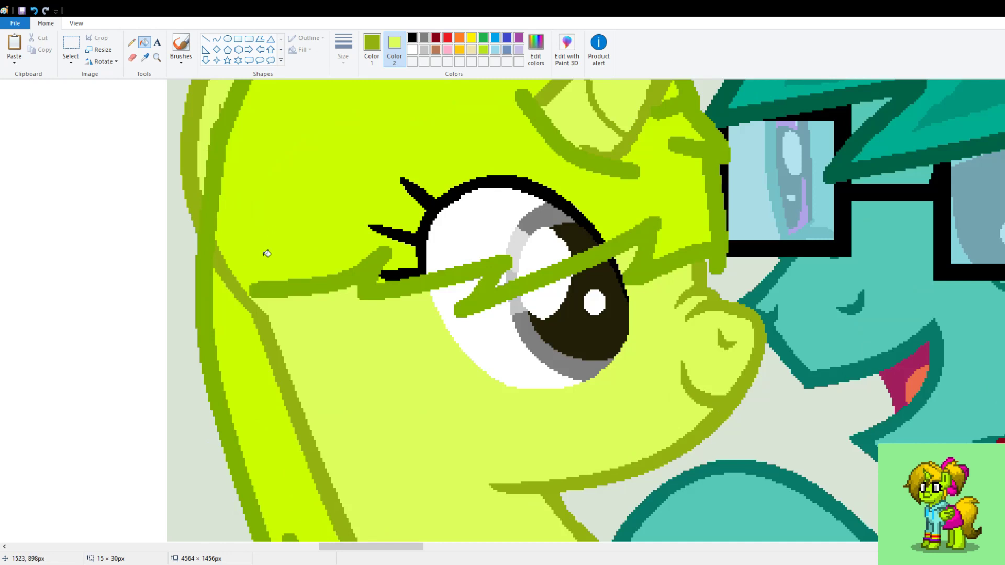
{"action": "scroll", "coordinate": [272, 160], "scroll_direction": "down", "scroll_amount": 3}
{"action": "scroll", "coordinate": [275, 162], "scroll_direction": "up", "scroll_amount": 3}
{"action": "left_click", "coordinate": [145, 58]}
{"action": "left_click", "coordinate": [298, 253]}
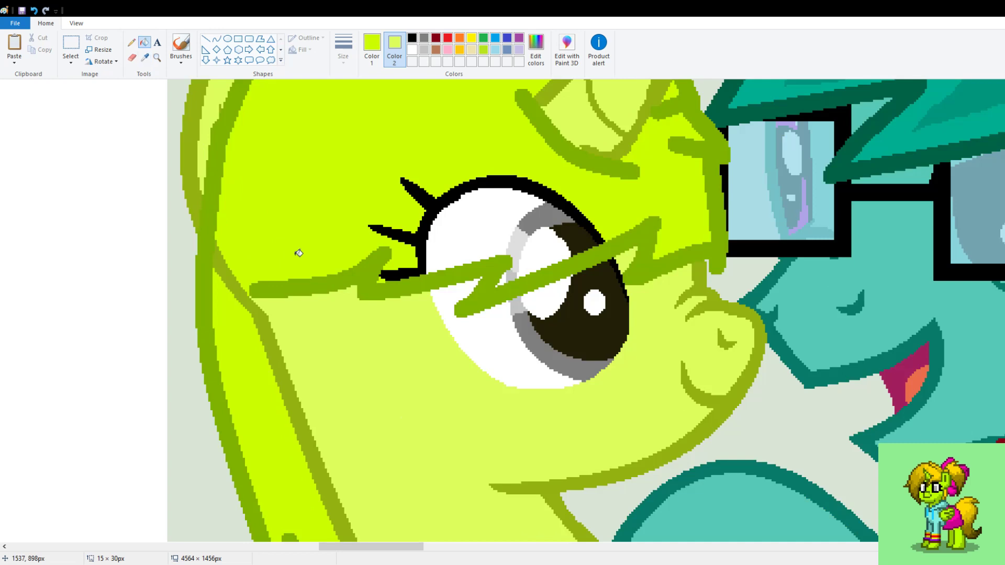
{"action": "left_click", "coordinate": [131, 43]}
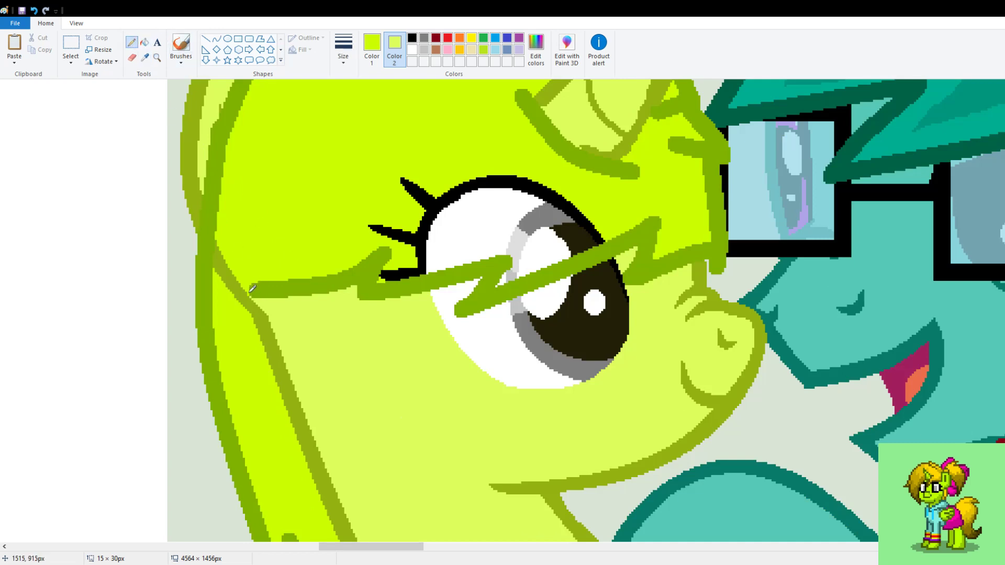
{"action": "left_click_drag", "start_coordinate": [251, 296], "coordinate": [250, 297]}
{"action": "left_click", "coordinate": [145, 42]}
{"action": "left_click", "coordinate": [245, 298]}
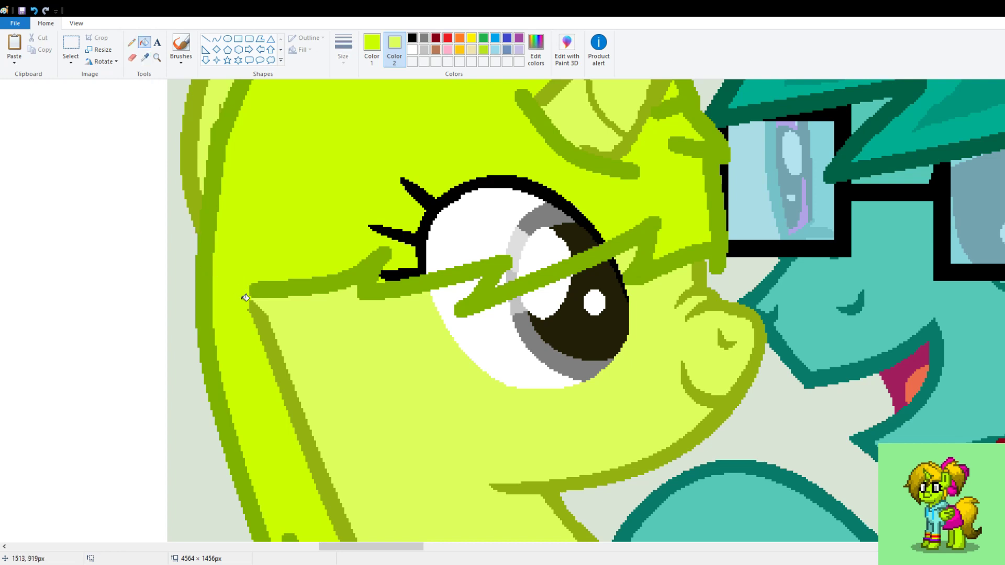
Step: Sample the olive lash line and pale lime eye white showing through the fringe of the worried light-green pony as the two drawing colours
{"action": "scroll", "coordinate": [469, 406], "scroll_direction": "down", "scroll_amount": 2}
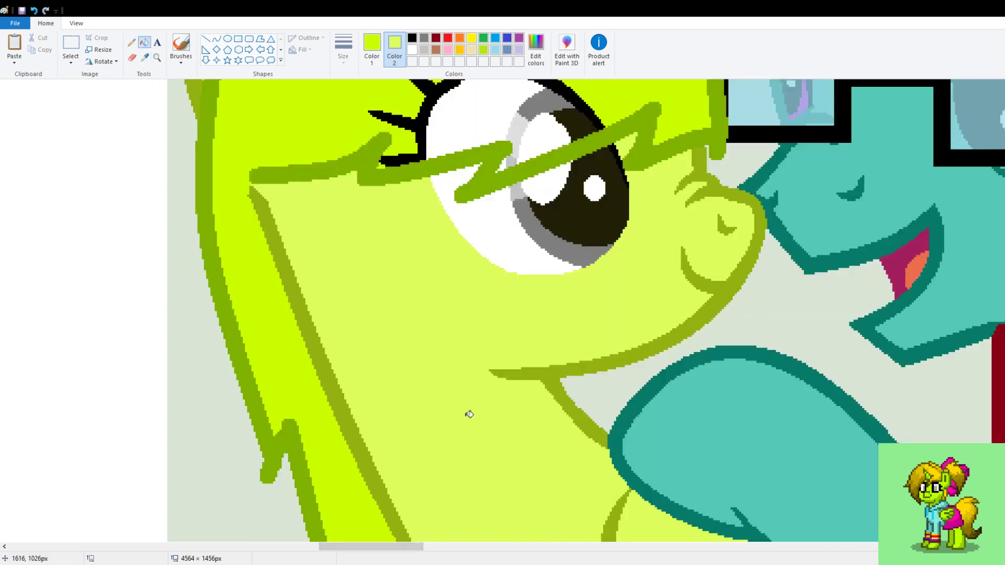
{"action": "scroll", "coordinate": [728, 492], "scroll_direction": "down", "scroll_amount": 3, "text": "ctrl"}
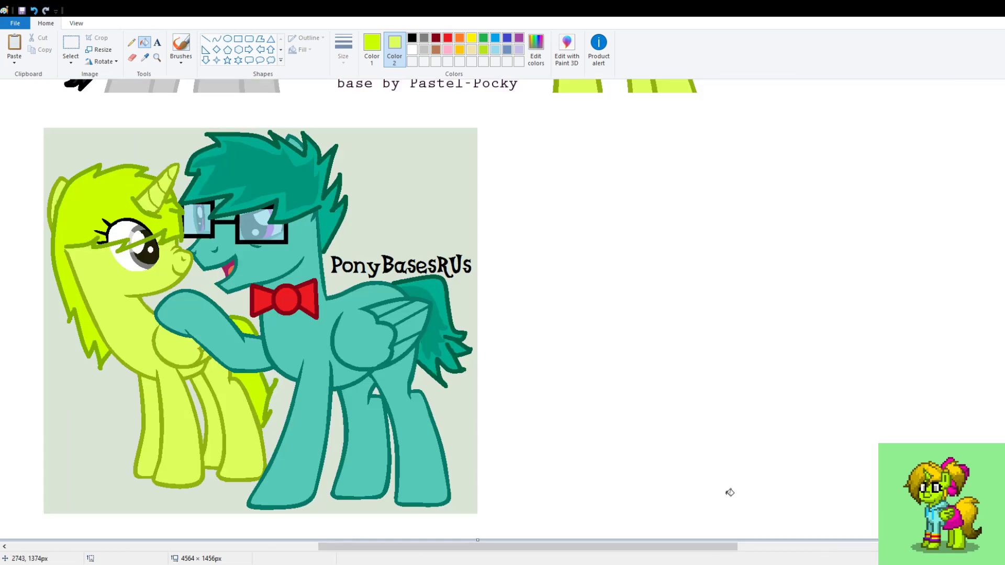
{"action": "mouse_move", "coordinate": [618, 552]}
{"action": "left_mouse_down"}
{"action": "mouse_move", "coordinate": [366, 535]}
{"action": "mouse_move", "coordinate": [207, 444]}
{"action": "left_mouse_up"}
{"action": "scroll", "coordinate": [321, 392], "scroll_direction": "up", "scroll_amount": 5}
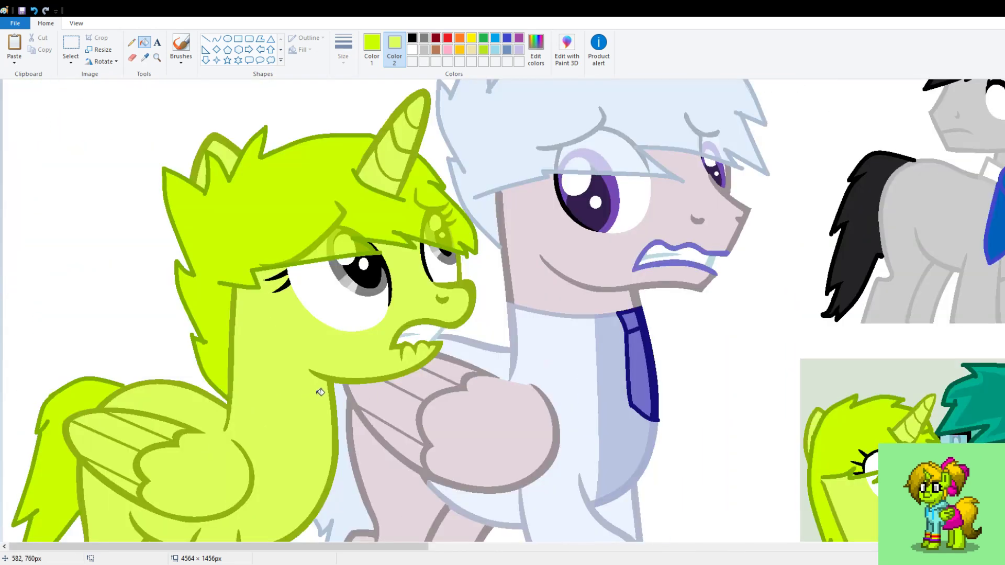
{"action": "left_click", "coordinate": [144, 57]}
{"action": "left_click", "coordinate": [337, 222]}
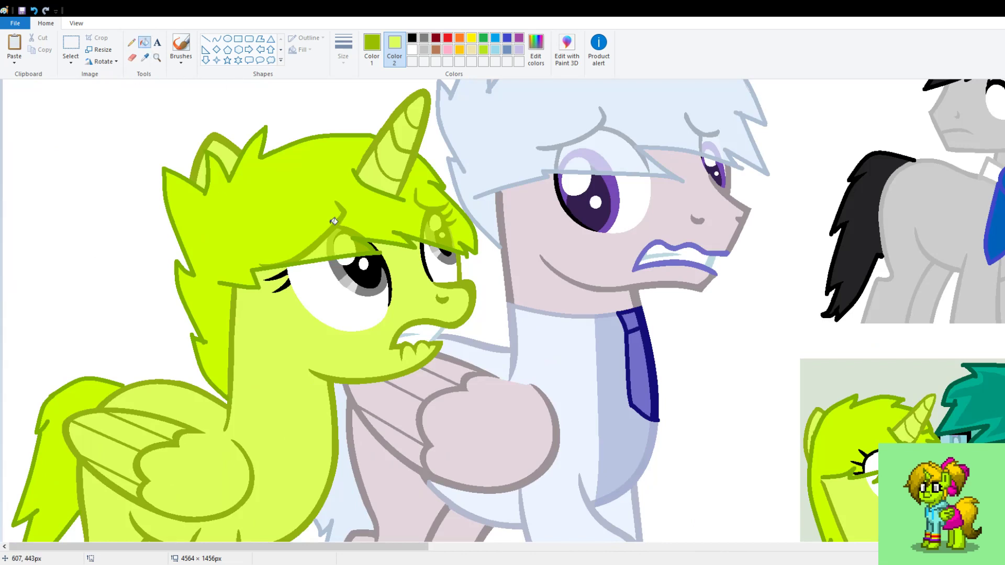
{"action": "left_click", "coordinate": [145, 58]}
{"action": "left_click", "coordinate": [323, 249]}
{"action": "left_click", "coordinate": [994, 558]}
Step: Recolour the part of the hugging light-green pony's eye above the fringe: eye white and highlight pale lime, pupil, lid line and lashes olive
{"action": "scroll", "coordinate": [617, 448], "scroll_direction": "down", "scroll_amount": 5}
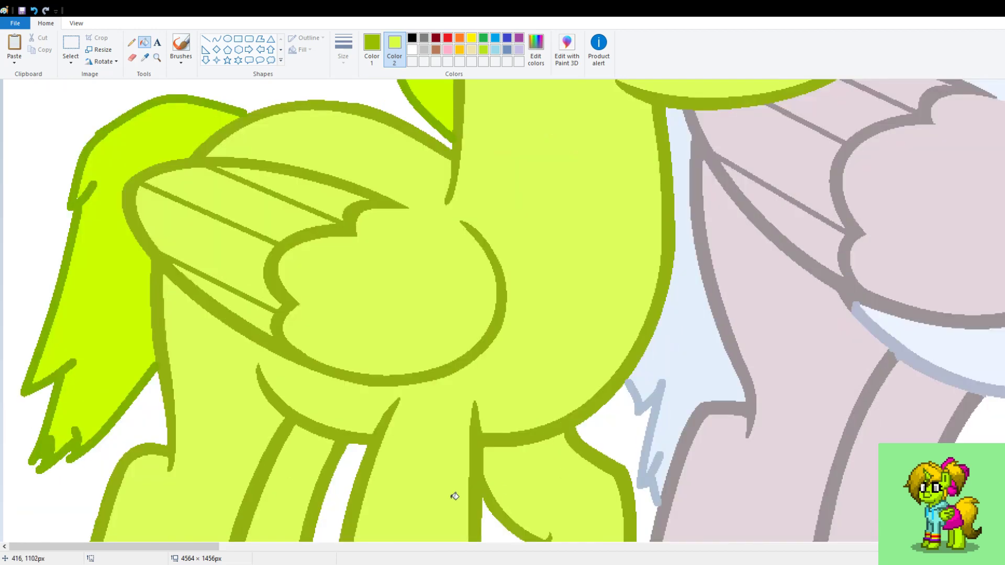
{"action": "left_click_drag", "start_coordinate": [164, 546], "coordinate": [378, 547]}
{"action": "scroll", "coordinate": [702, 303], "scroll_direction": "up", "scroll_amount": 10}
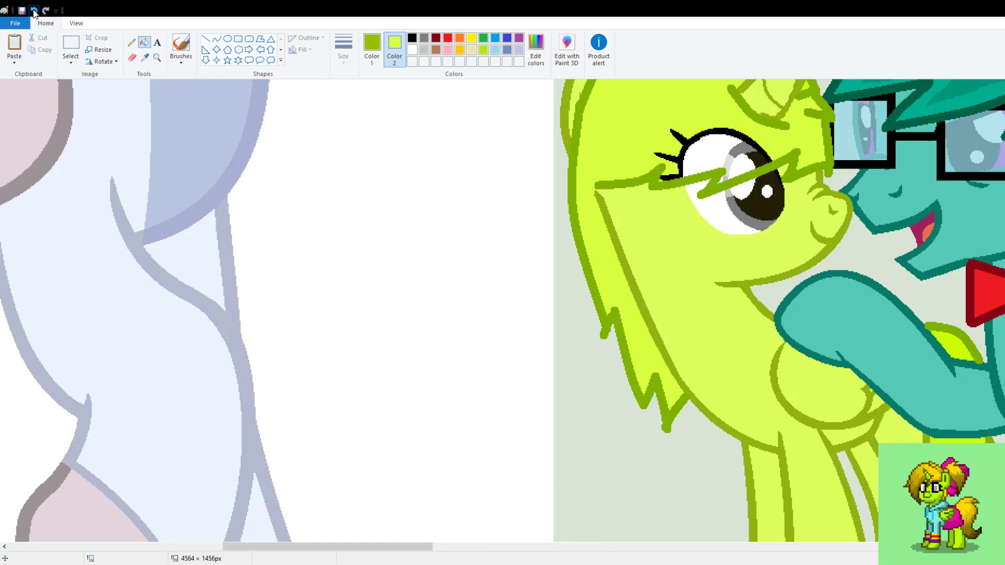
{"action": "left_click", "coordinate": [575, 254]}
{"action": "key", "text": "ctrl+Page_Up"}
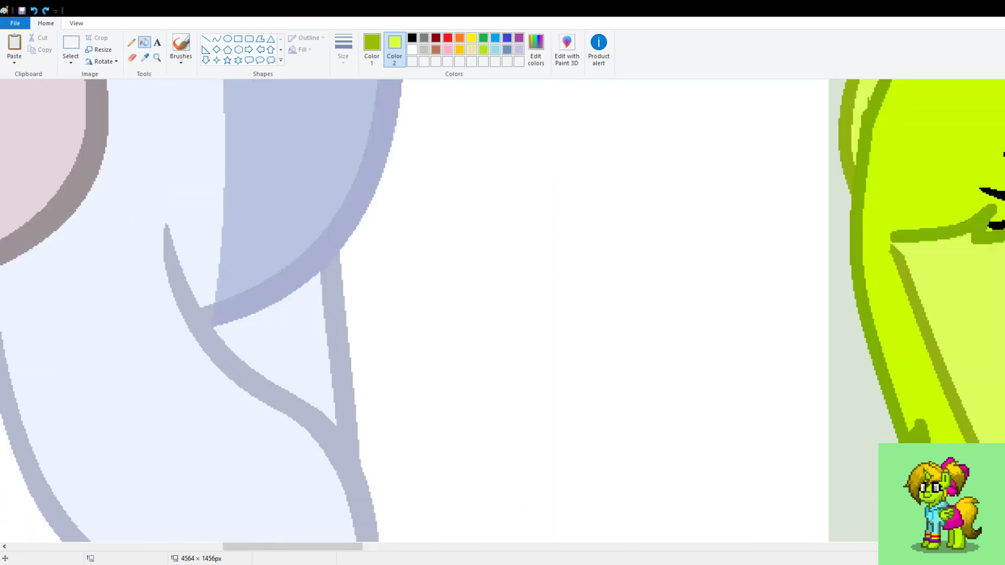
{"action": "left_click_drag", "start_coordinate": [301, 547], "coordinate": [400, 547]}
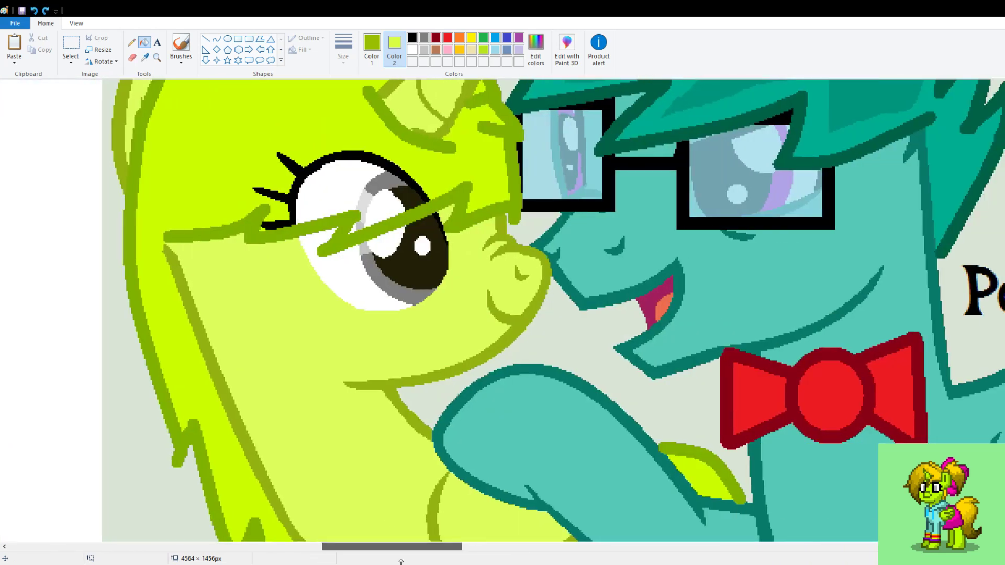
{"action": "scroll", "coordinate": [319, 355], "scroll_direction": "up", "scroll_amount": 3}
{"action": "right_click", "coordinate": [385, 332]}
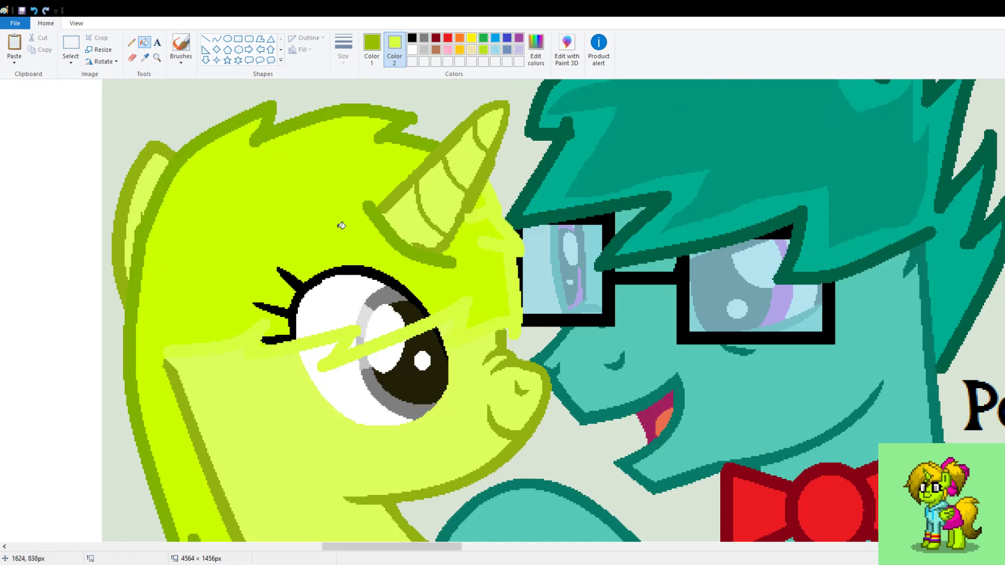
{"action": "left_click", "coordinate": [34, 10]}
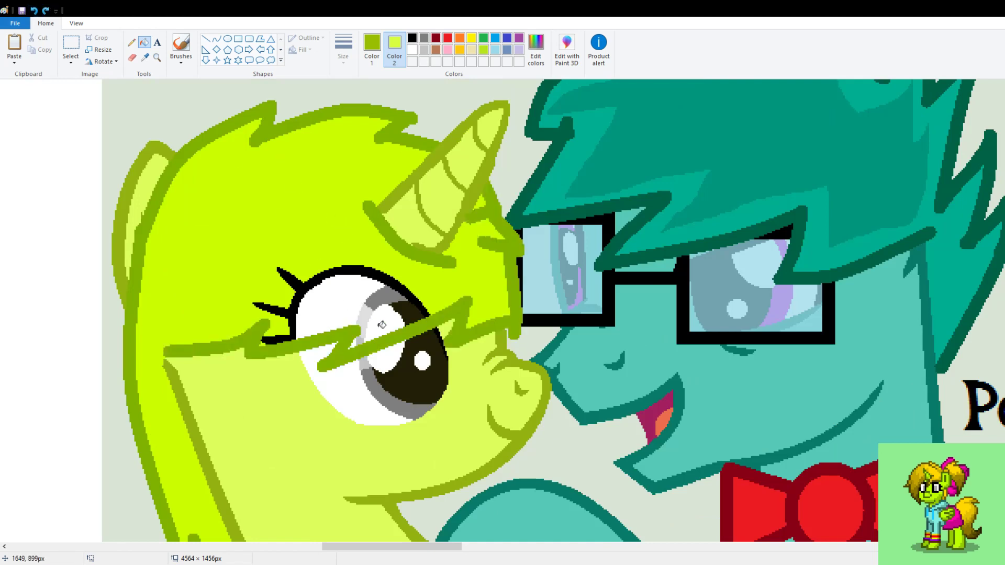
{"action": "key", "text": "ctrl+z"}
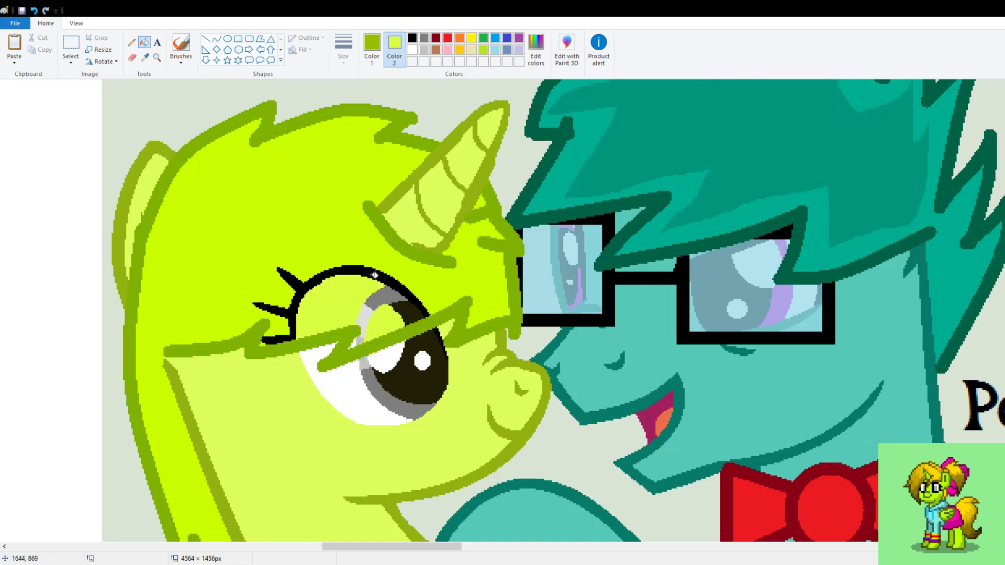
{"action": "key", "text": "ctrl+z"}
{"action": "left_click", "coordinate": [410, 310]}
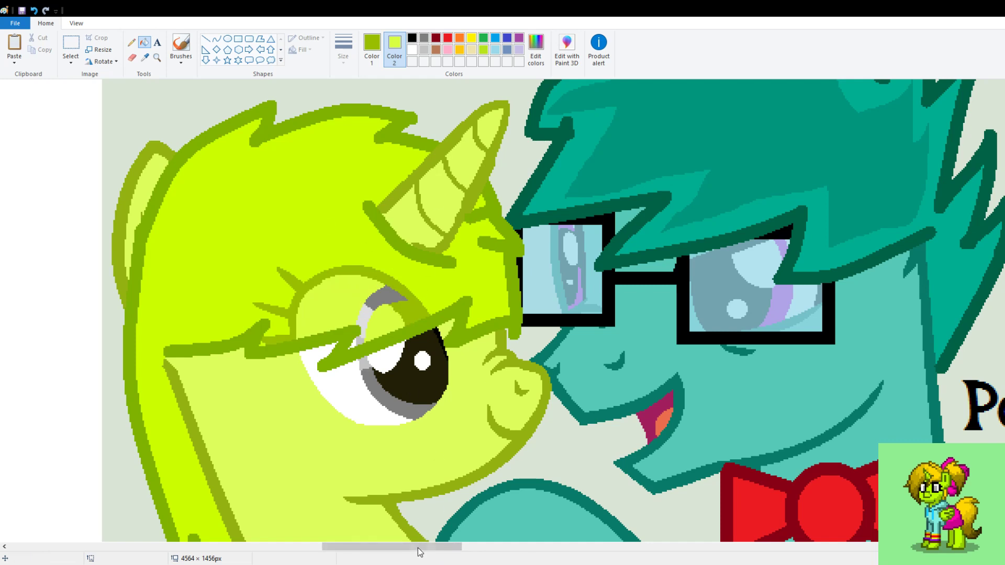
Step: Sample the worried pony's yellow-green iris shade seen through the hair and fill the hugging pony's grey iris parts above the fringe with it
{"action": "left_click_drag", "start_coordinate": [418, 551], "coordinate": [190, 554]}
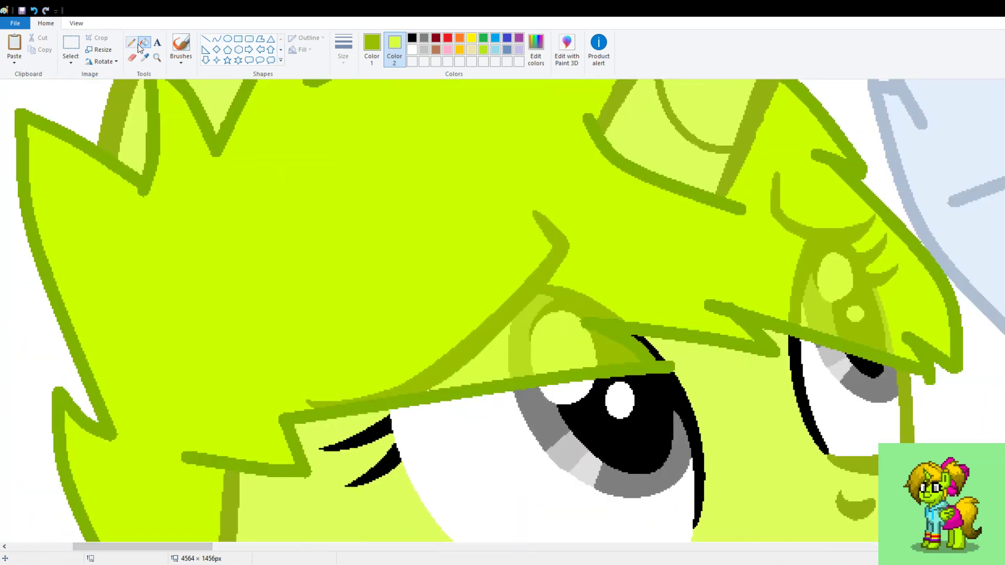
{"action": "left_click", "coordinate": [145, 57]}
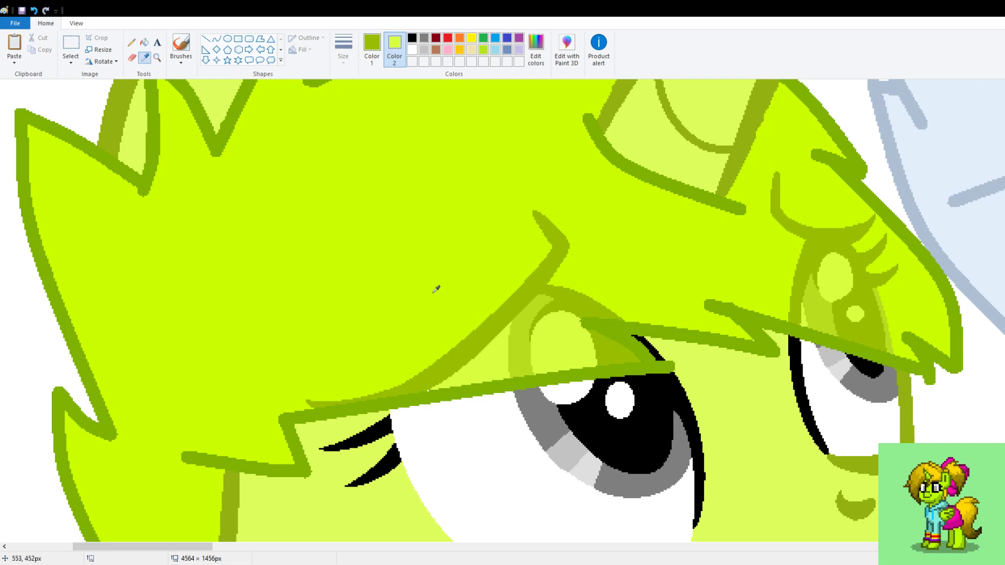
{"action": "left_click", "coordinate": [520, 357]}
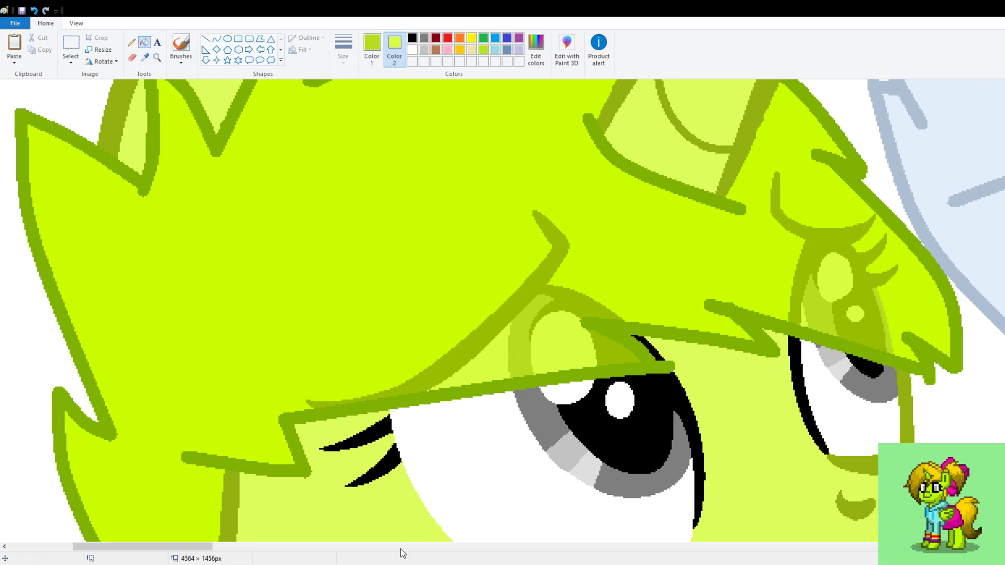
{"action": "left_click_drag", "start_coordinate": [200, 549], "coordinate": [533, 548]}
{"action": "scroll", "coordinate": [478, 518], "scroll_direction": "down", "scroll_amount": 15}
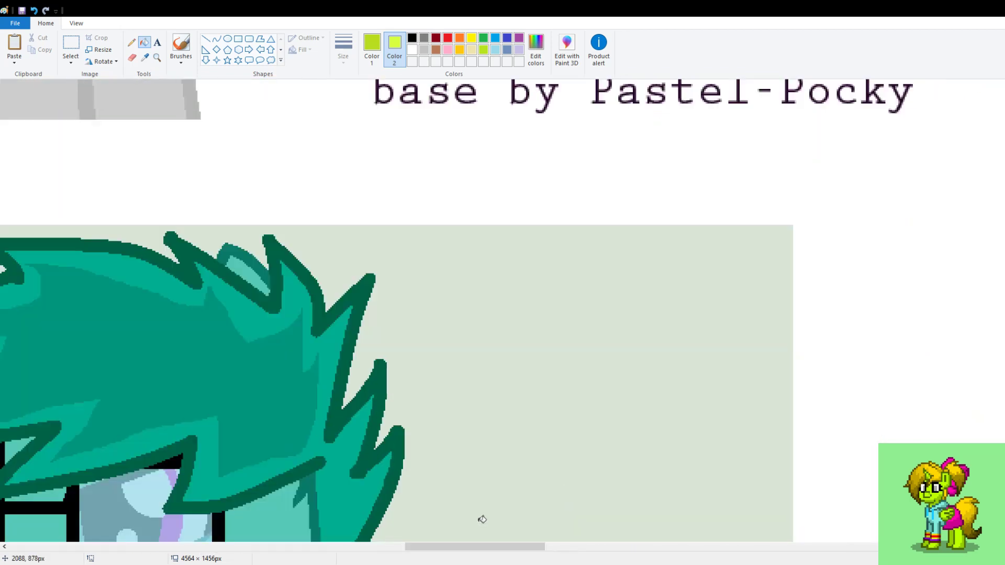
{"action": "left_click_drag", "start_coordinate": [446, 549], "coordinate": [336, 553]}
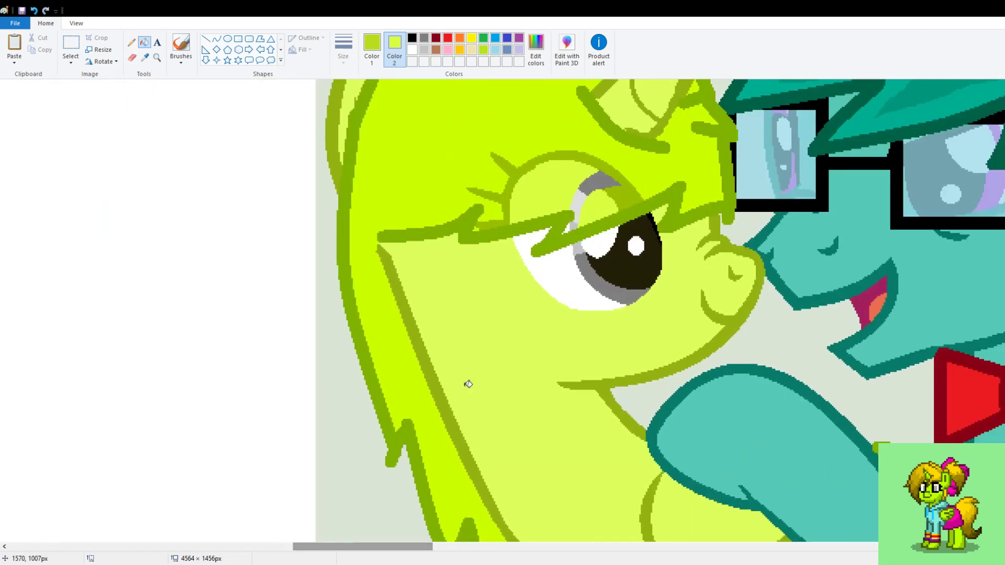
{"action": "left_click", "coordinate": [590, 189]}
{"action": "left_click", "coordinate": [580, 200]}
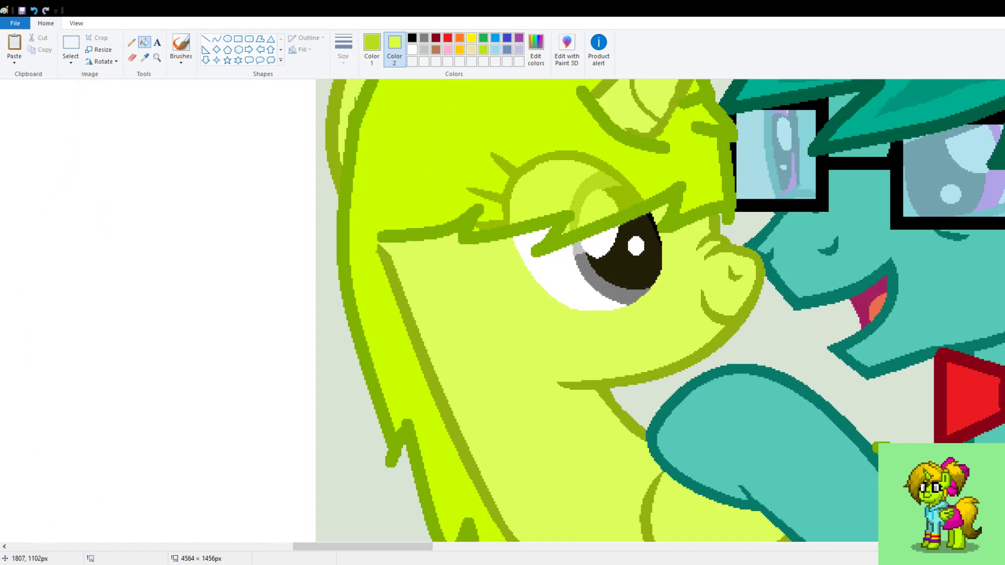
Step: Set the second colour to black and fill the hugging light-green pony's pupil below the fringe with it
{"action": "scroll", "coordinate": [568, 226], "scroll_direction": "up", "scroll_amount": 1}
{"action": "key", "text": "ctrl+Page_Up"}
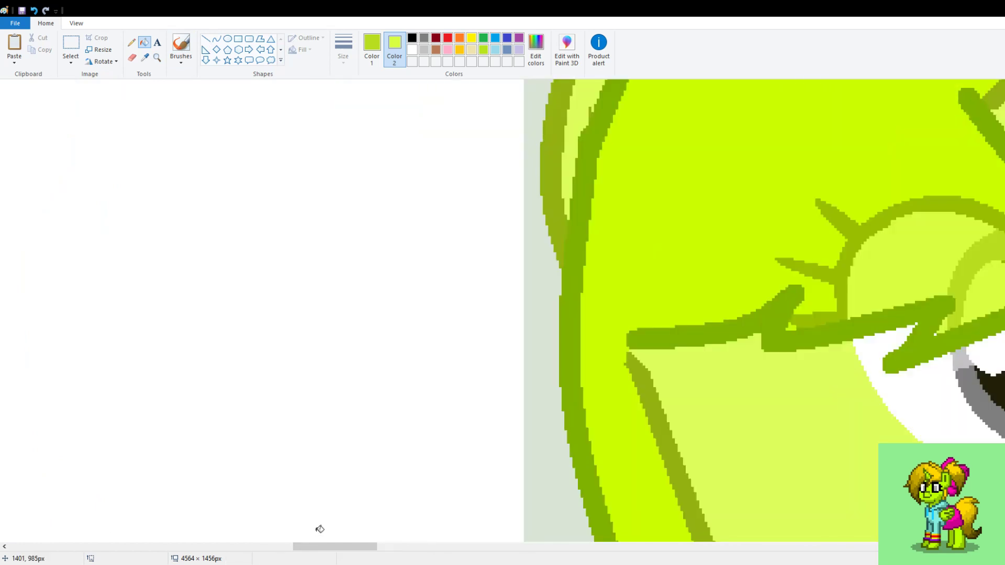
{"action": "left_click_drag", "start_coordinate": [316, 546], "coordinate": [348, 546]}
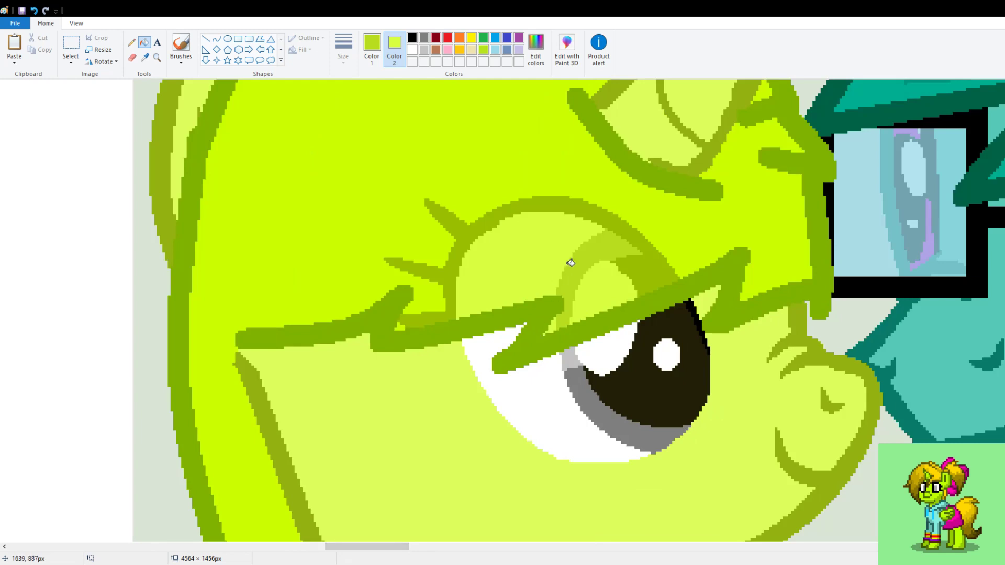
{"action": "left_click", "coordinate": [411, 37]}
{"action": "right_click", "coordinate": [633, 391]}
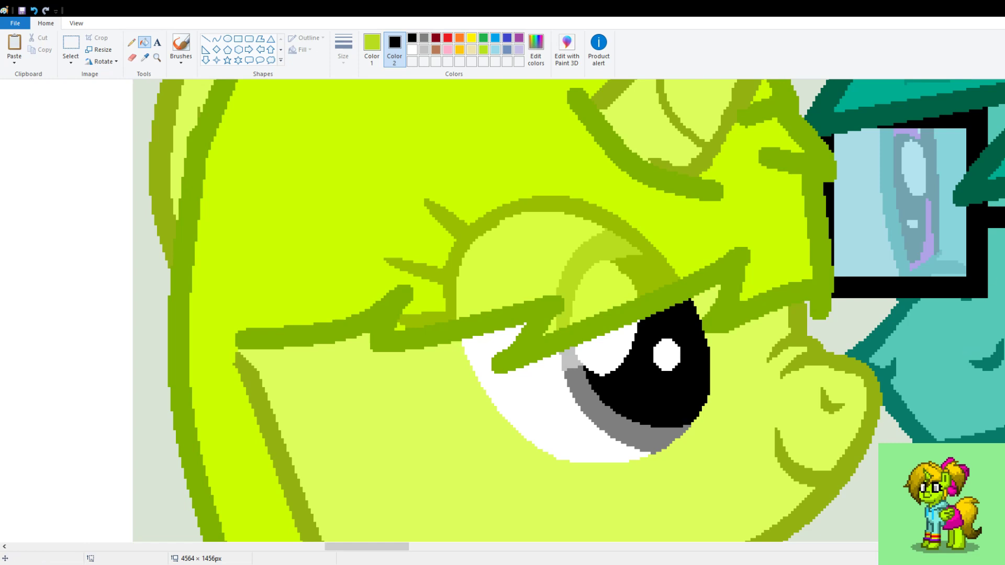
Step: Sample the worried pony's dark green mane outline as the first colour and its bright lime mane fill as the second
{"action": "scroll", "coordinate": [502, 310], "scroll_direction": "down", "scroll_amount": 5}
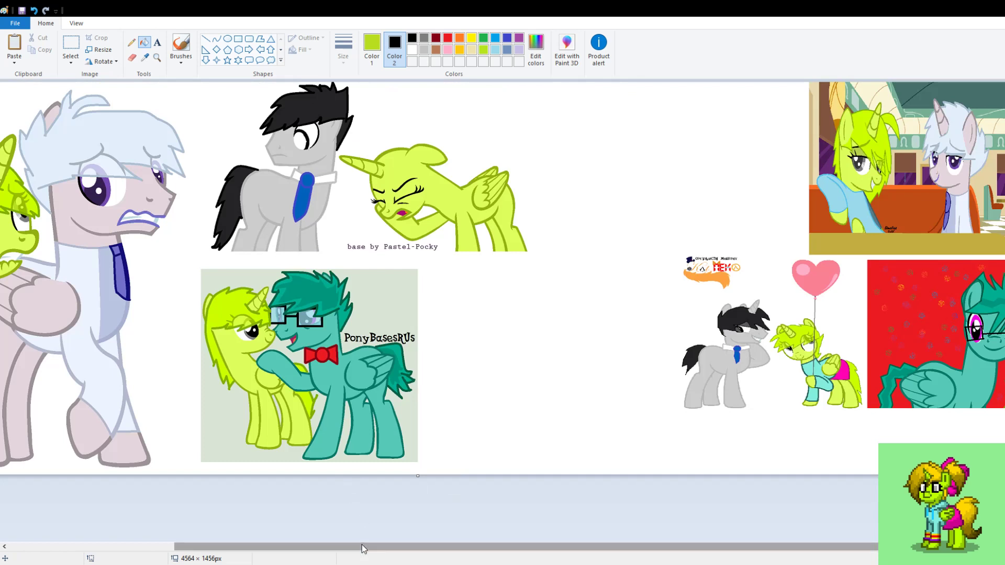
{"action": "left_click_drag", "start_coordinate": [363, 544], "coordinate": [175, 558]}
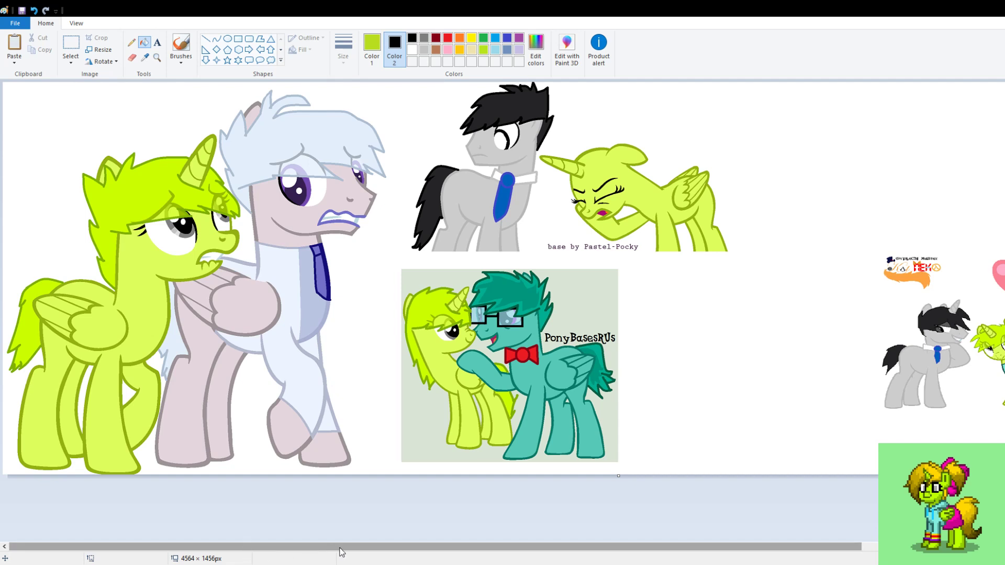
{"action": "left_click_drag", "start_coordinate": [340, 548], "coordinate": [285, 556]}
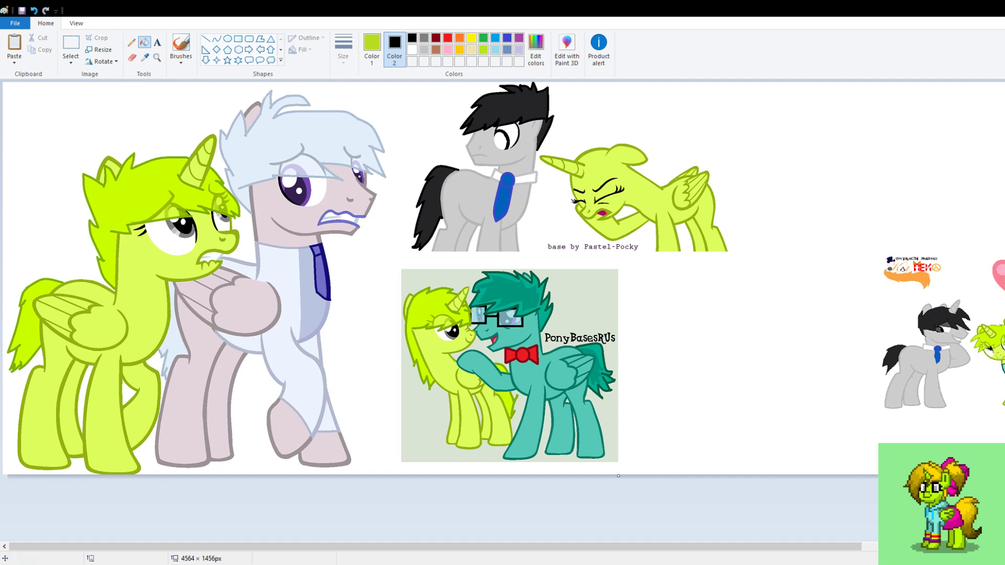
{"action": "left_click", "coordinate": [992, 558]}
{"action": "scroll", "coordinate": [791, 404], "scroll_direction": "down", "scroll_amount": 5}
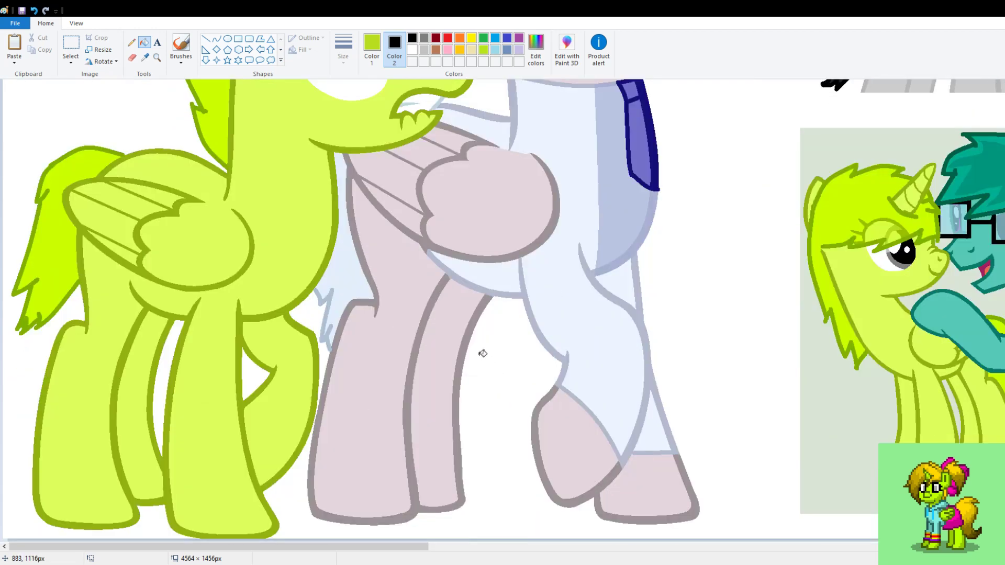
{"action": "left_click", "coordinate": [147, 58]}
{"action": "left_click", "coordinate": [201, 109]}
{"action": "left_click", "coordinate": [145, 57]}
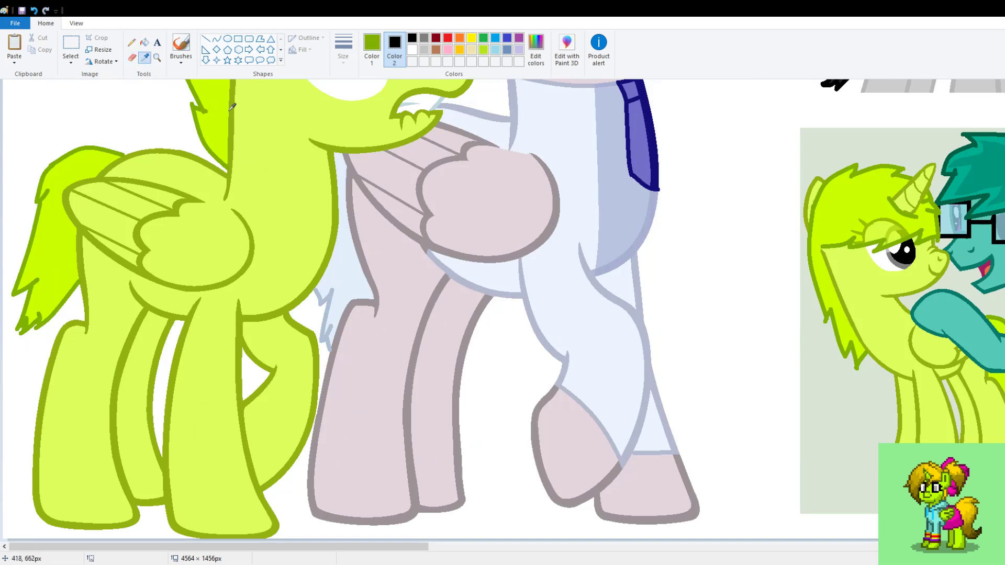
{"action": "right_click", "coordinate": [228, 114]}
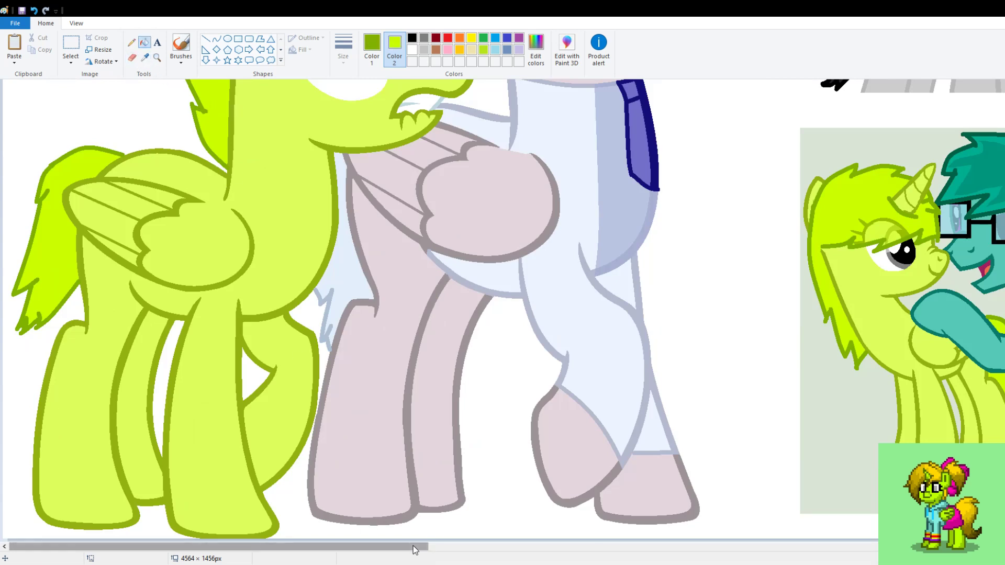
Step: Sketch with the Pencil the crouching unicorn's jagged fringe edge across its closed eyes and the upper mane contour from the fringe to the ear
{"action": "mouse_move", "coordinate": [416, 546]}
{"action": "left_mouse_down"}
{"action": "mouse_move", "coordinate": [599, 560]}
{"action": "mouse_move", "coordinate": [729, 555]}
{"action": "left_mouse_up"}
{"action": "scroll", "coordinate": [684, 502], "scroll_direction": "up", "scroll_amount": 5}
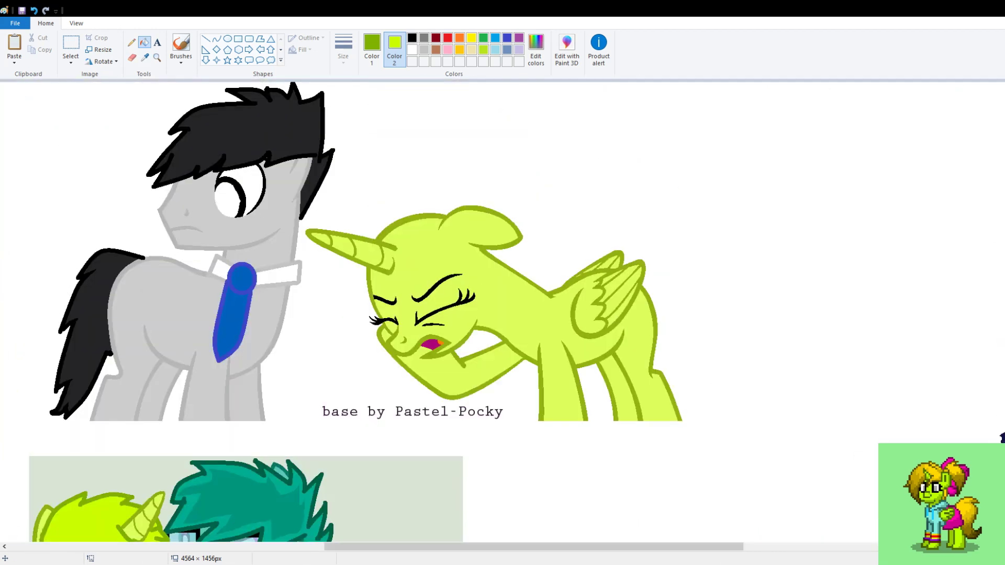
{"action": "scroll", "coordinate": [1000, 437], "scroll_direction": "up", "scroll_amount": 2, "text": "ctrl"}
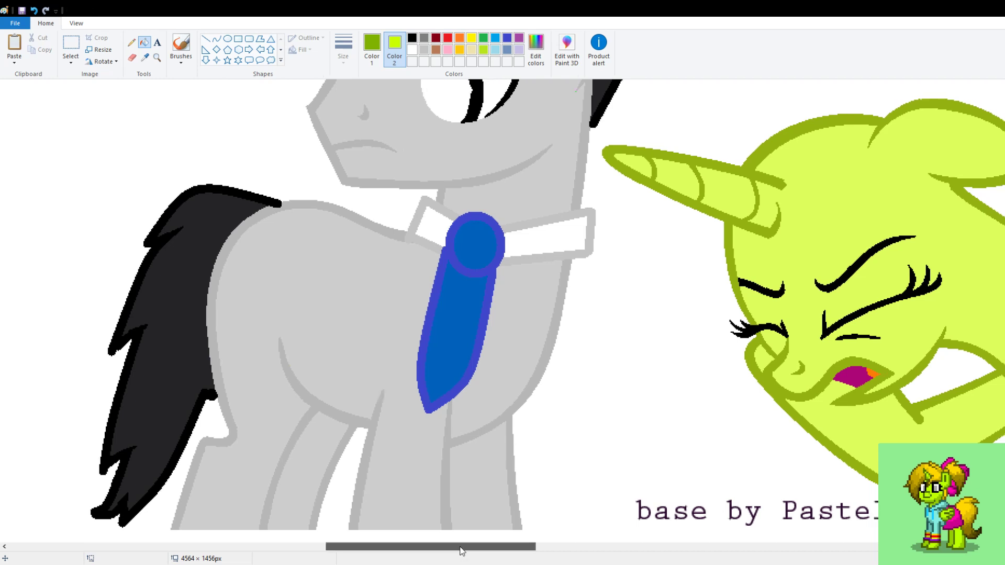
{"action": "left_click_drag", "start_coordinate": [459, 547], "coordinate": [532, 547]}
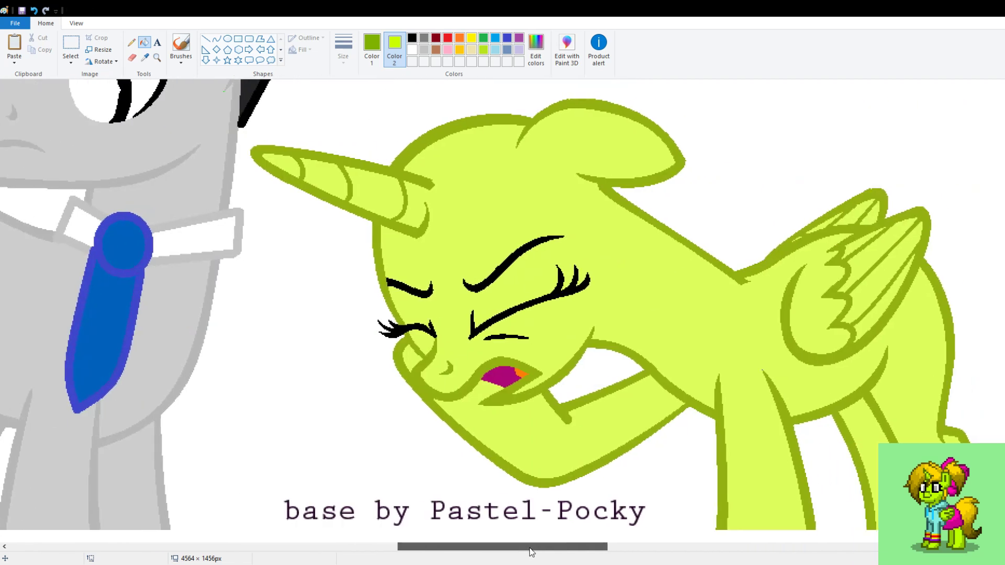
{"action": "left_click", "coordinate": [131, 41]}
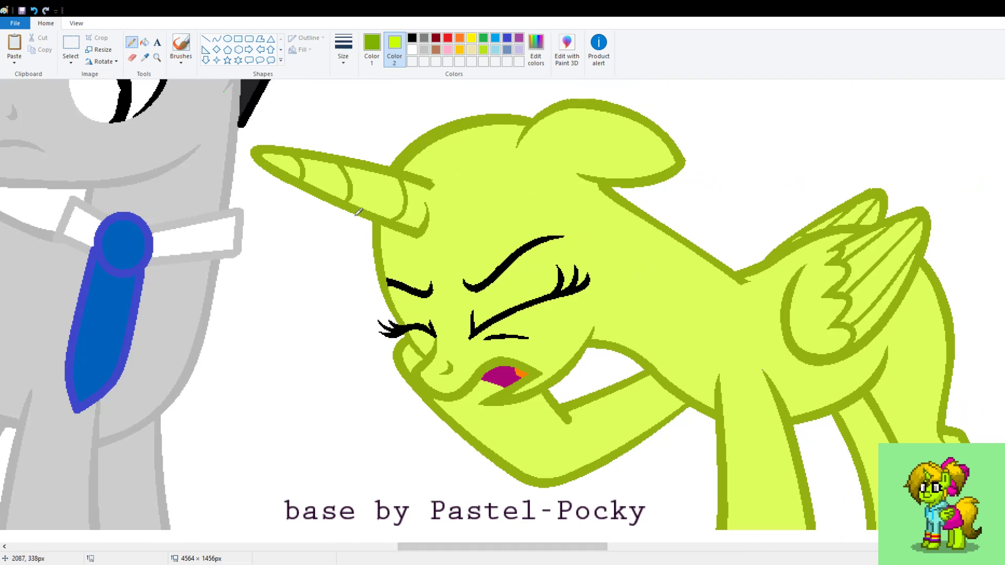
{"action": "mouse_move", "coordinate": [356, 211]}
{"action": "left_mouse_down"}
{"action": "mouse_move", "coordinate": [359, 270]}
{"action": "mouse_move", "coordinate": [373, 251]}
{"action": "mouse_move", "coordinate": [360, 356]}
{"action": "mouse_move", "coordinate": [367, 348]}
{"action": "left_mouse_up"}
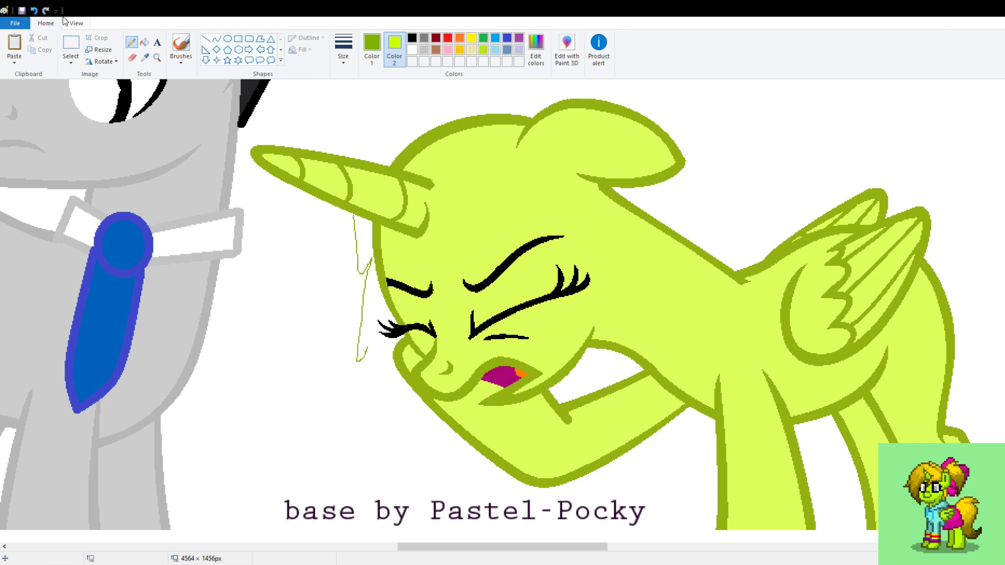
{"action": "left_click", "coordinate": [34, 11]}
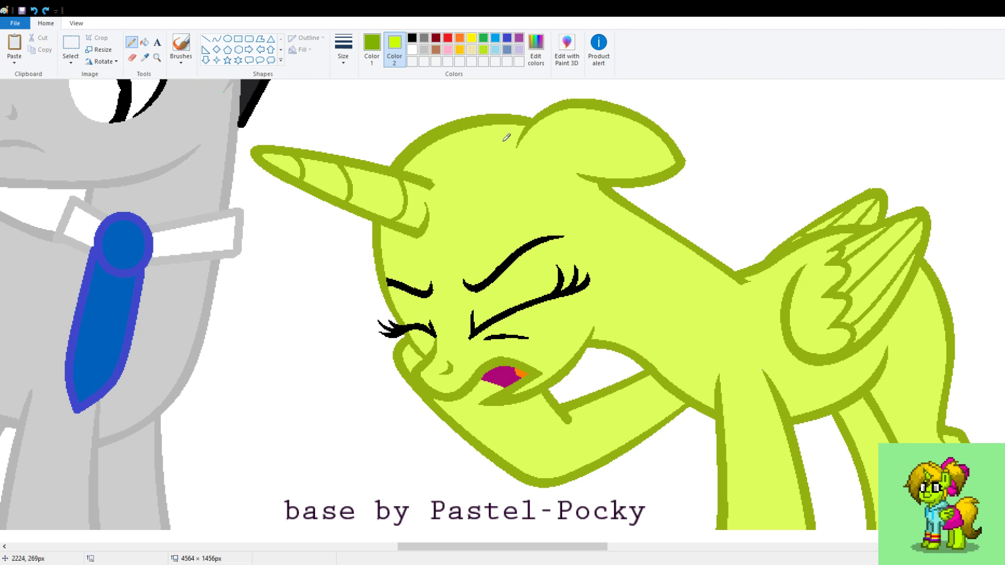
{"action": "scroll", "coordinate": [503, 141], "scroll_direction": "up", "scroll_amount": 1}
{"action": "scroll", "coordinate": [495, 175], "scroll_direction": "down", "scroll_amount": 3}
{"action": "scroll", "coordinate": [556, 211], "scroll_direction": "up", "scroll_amount": 4}
{"action": "mouse_move", "coordinate": [346, 212]}
{"action": "left_mouse_down"}
{"action": "mouse_move", "coordinate": [363, 290]}
{"action": "mouse_move", "coordinate": [372, 276]}
{"action": "mouse_move", "coordinate": [402, 333]}
{"action": "mouse_move", "coordinate": [415, 303]}
{"action": "mouse_move", "coordinate": [420, 328]}
{"action": "mouse_move", "coordinate": [498, 294]}
{"action": "mouse_move", "coordinate": [488, 317]}
{"action": "mouse_move", "coordinate": [611, 222]}
{"action": "left_mouse_up"}
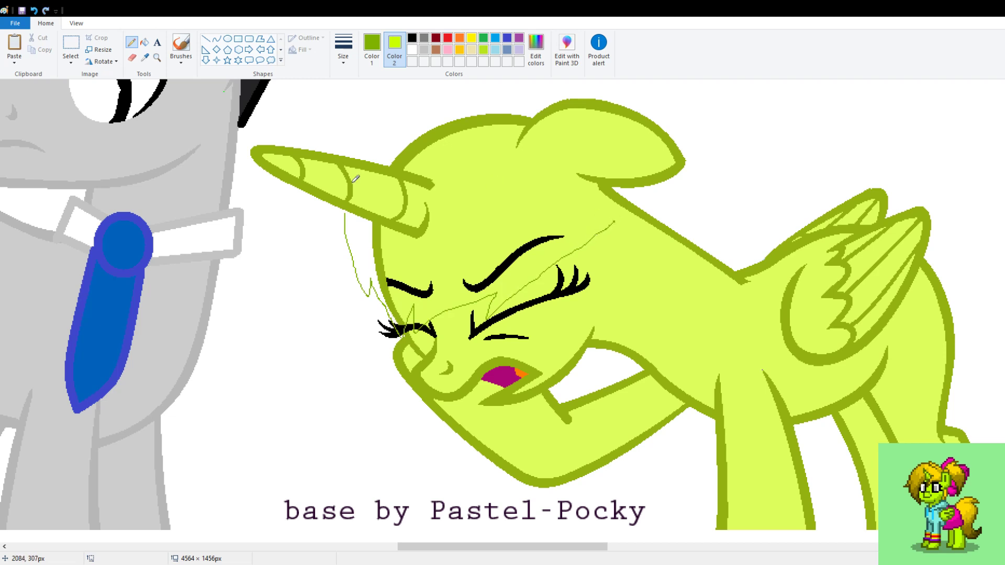
{"action": "mouse_move", "coordinate": [346, 214]}
{"action": "left_mouse_down"}
{"action": "mouse_move", "coordinate": [365, 157]}
{"action": "mouse_move", "coordinate": [344, 156]}
{"action": "mouse_move", "coordinate": [424, 111]}
{"action": "mouse_move", "coordinate": [380, 112]}
{"action": "mouse_move", "coordinate": [478, 85]}
{"action": "mouse_move", "coordinate": [544, 96]}
{"action": "left_mouse_up"}
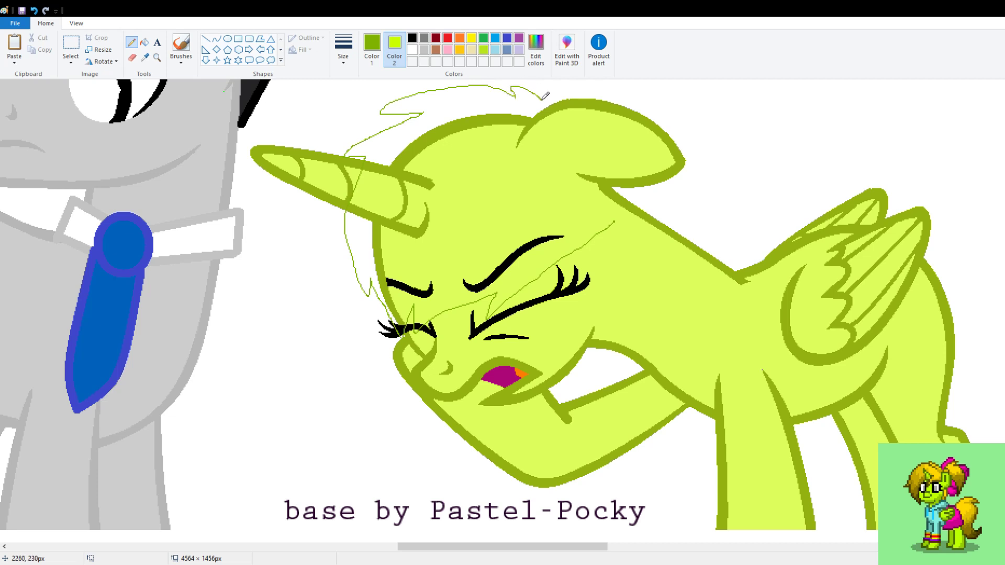
{"action": "scroll", "coordinate": [666, 198], "scroll_direction": "up", "scroll_amount": 3}
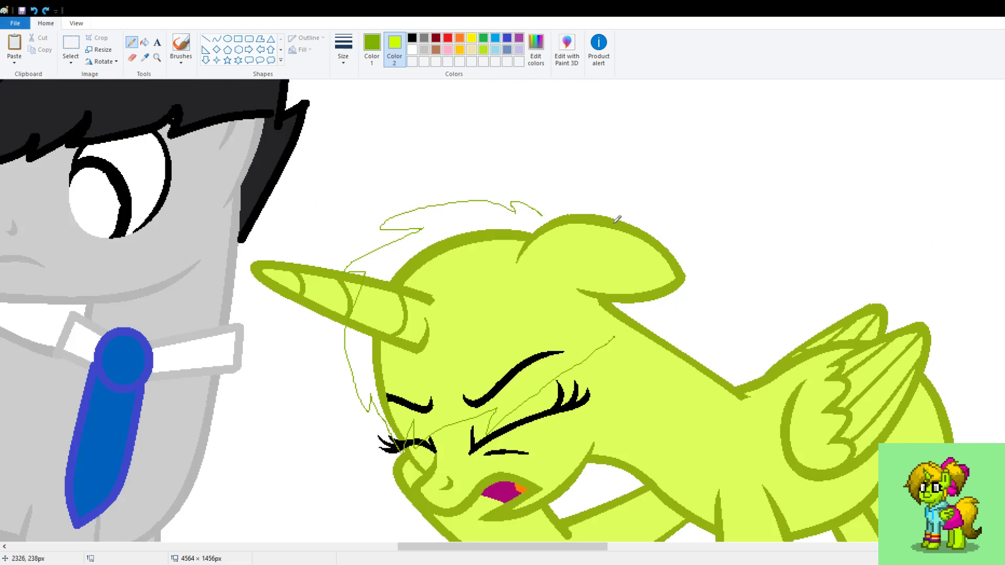
{"action": "mouse_move", "coordinate": [542, 215]}
{"action": "left_mouse_down"}
{"action": "mouse_move", "coordinate": [542, 193]}
{"action": "mouse_move", "coordinate": [604, 282]}
{"action": "mouse_move", "coordinate": [605, 254]}
{"action": "mouse_move", "coordinate": [704, 354]}
{"action": "left_mouse_up"}
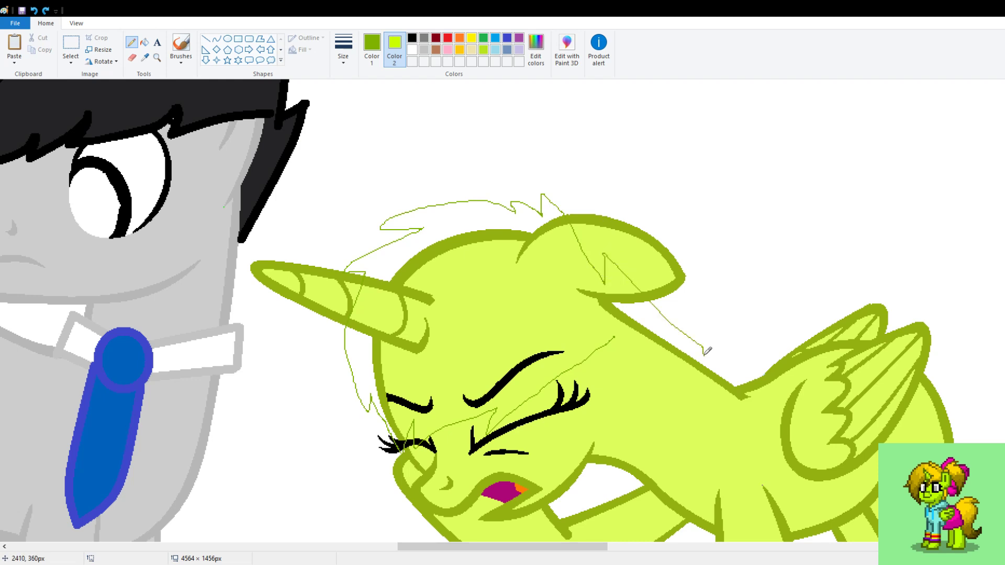
{"action": "left_click", "coordinate": [33, 10]}
{"action": "scroll", "coordinate": [418, 100], "scroll_direction": "down", "scroll_amount": 4}
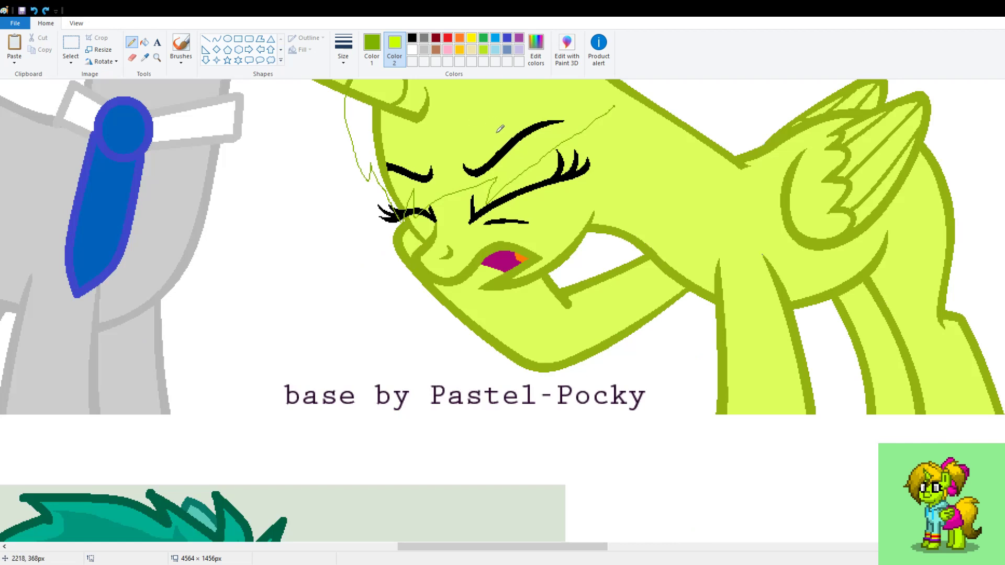
{"action": "scroll", "coordinate": [500, 128], "scroll_direction": "up", "scroll_amount": 2}
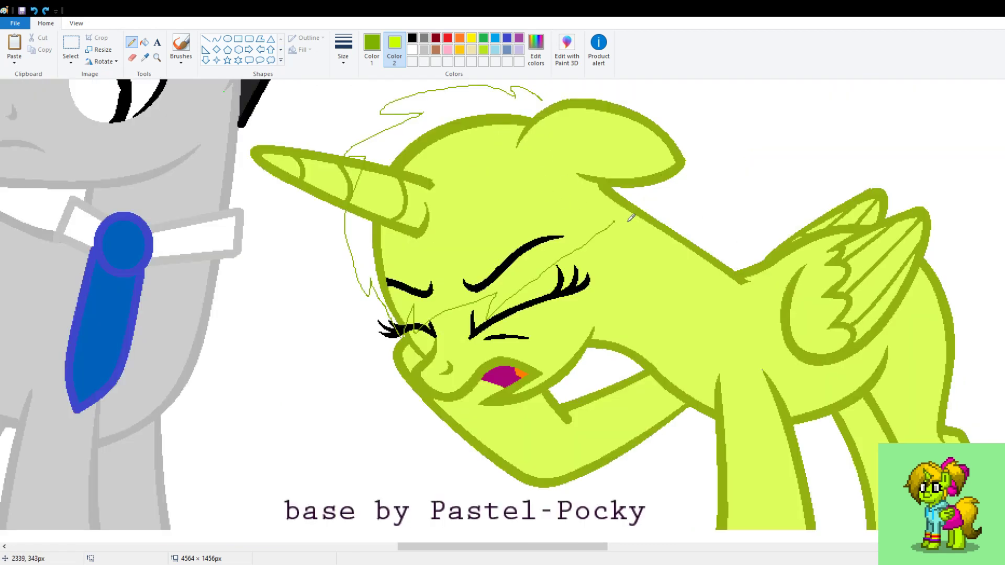
{"action": "mouse_move", "coordinate": [690, 256]}
{"action": "left_mouse_down"}
{"action": "mouse_move", "coordinate": [688, 214]}
{"action": "mouse_move", "coordinate": [685, 227]}
{"action": "mouse_move", "coordinate": [637, 166]}
{"action": "mouse_move", "coordinate": [638, 182]}
{"action": "mouse_move", "coordinate": [568, 87]}
{"action": "mouse_move", "coordinate": [563, 116]}
{"action": "mouse_move", "coordinate": [543, 100]}
{"action": "left_mouse_up"}
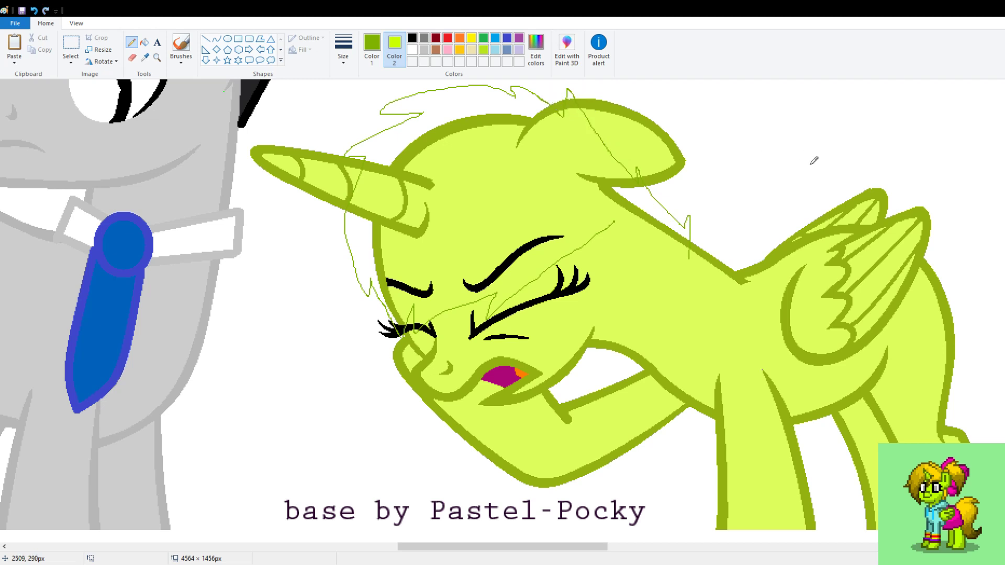
{"action": "left_click", "coordinate": [34, 10]}
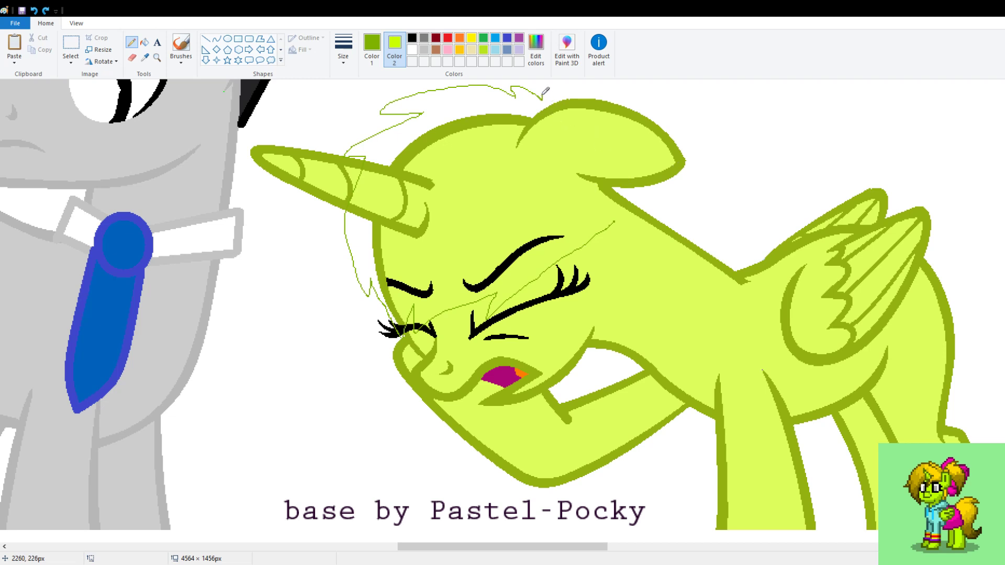
{"action": "mouse_move", "coordinate": [543, 94]}
{"action": "left_mouse_down"}
{"action": "mouse_move", "coordinate": [564, 102]}
{"action": "mouse_move", "coordinate": [688, 232]}
{"action": "left_mouse_up"}
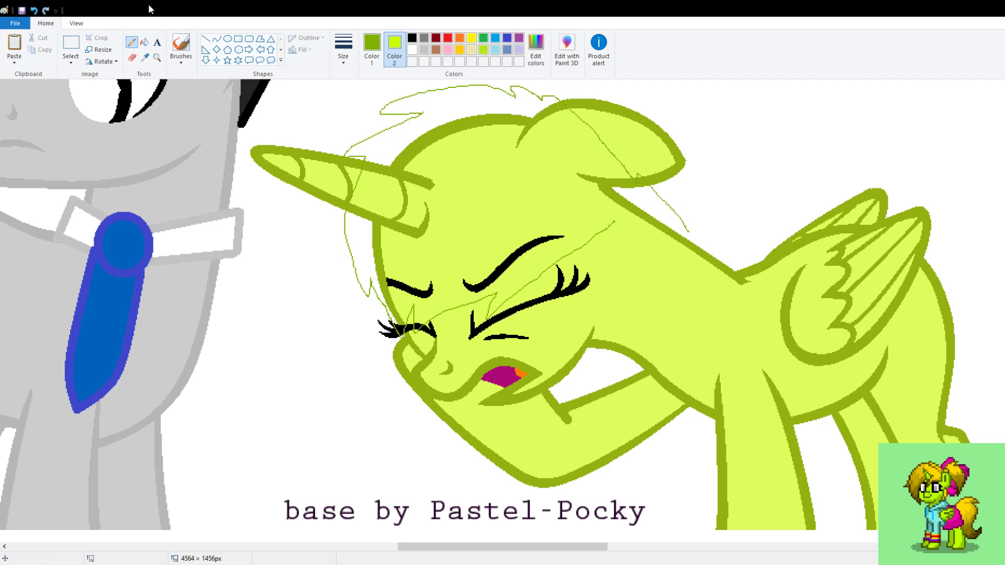
{"action": "left_click", "coordinate": [34, 10]}
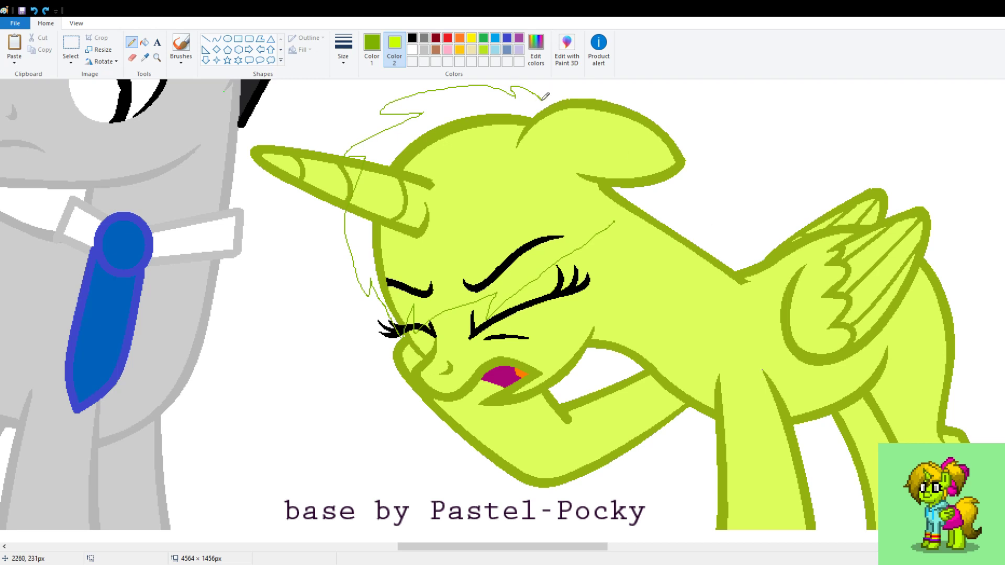
Step: Add a small upright spike to the end of the upper mane contour, just before the crouching unicorn's ear
{"action": "left_click_drag", "start_coordinate": [541, 99], "coordinate": [544, 86]}
{"action": "mouse_move", "coordinate": [718, 263]}
{"action": "left_mouse_down"}
{"action": "mouse_move", "coordinate": [714, 223]}
{"action": "mouse_move", "coordinate": [703, 233]}
{"action": "mouse_move", "coordinate": [690, 225]}
{"action": "mouse_move", "coordinate": [644, 163]}
{"action": "mouse_move", "coordinate": [641, 184]}
{"action": "mouse_move", "coordinate": [600, 82]}
{"action": "mouse_move", "coordinate": [548, 81]}
{"action": "left_mouse_up"}
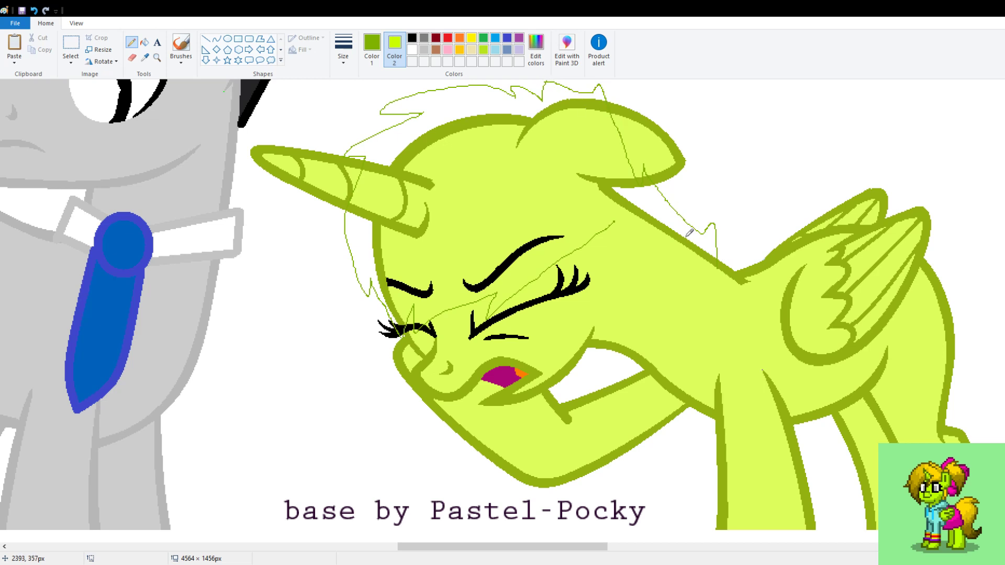
{"action": "left_click", "coordinate": [34, 11]}
{"action": "left_click", "coordinate": [389, 37]}
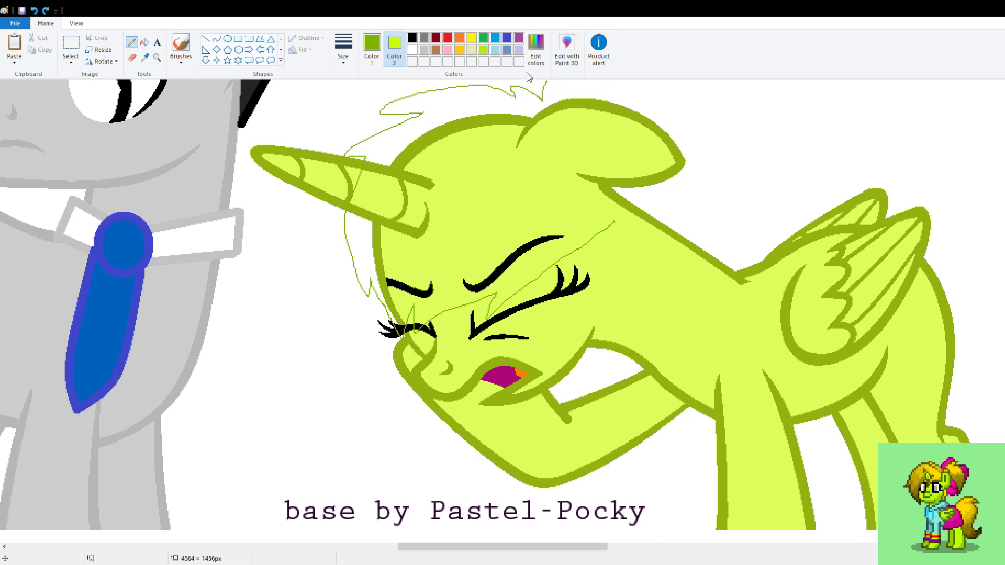
{"action": "mouse_move", "coordinate": [547, 81]}
{"action": "left_mouse_down"}
{"action": "mouse_move", "coordinate": [553, 97]}
{"action": "mouse_move", "coordinate": [596, 72]}
{"action": "mouse_move", "coordinate": [634, 176]}
{"action": "left_mouse_up"}
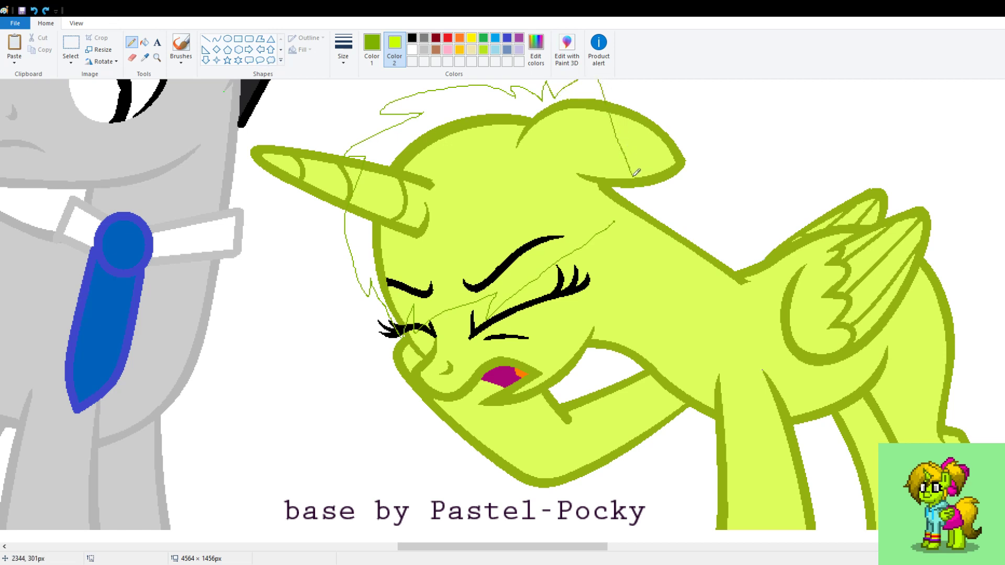
{"action": "scroll", "coordinate": [649, 151], "scroll_direction": "up", "scroll_amount": 5}
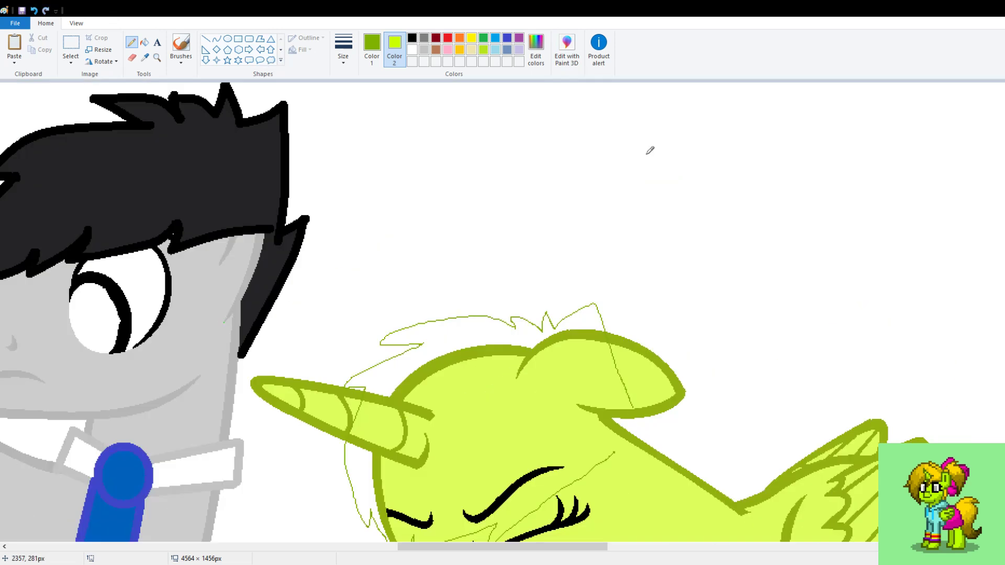
{"action": "left_click", "coordinate": [34, 10]}
{"action": "left_click", "coordinate": [45, 10]}
{"action": "scroll", "coordinate": [571, 167], "scroll_direction": "down", "scroll_amount": 5}
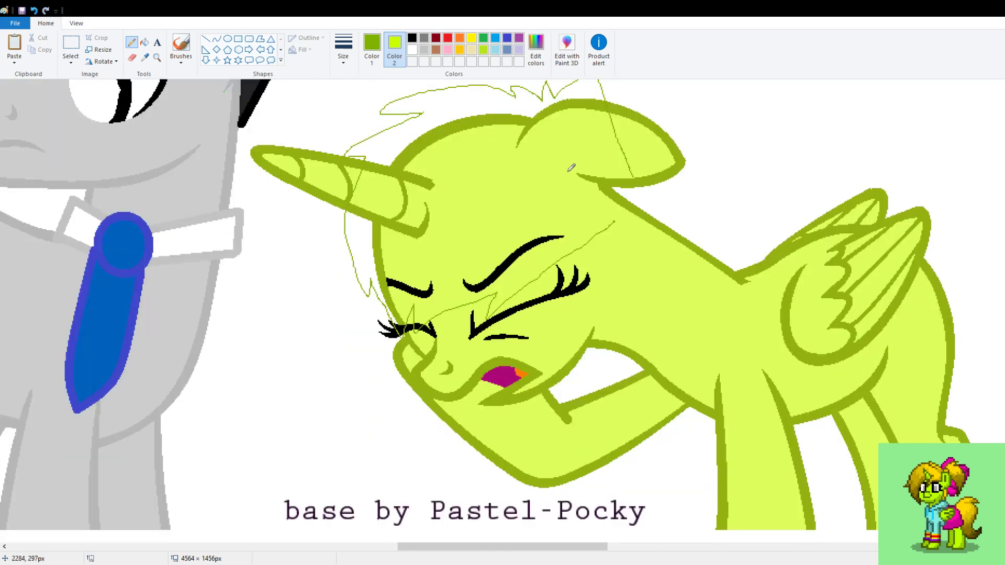
{"action": "mouse_move", "coordinate": [633, 177]}
{"action": "left_mouse_down"}
{"action": "mouse_move", "coordinate": [654, 164]}
{"action": "mouse_move", "coordinate": [690, 236]}
{"action": "mouse_move", "coordinate": [711, 214]}
{"action": "mouse_move", "coordinate": [746, 263]}
{"action": "left_mouse_up"}
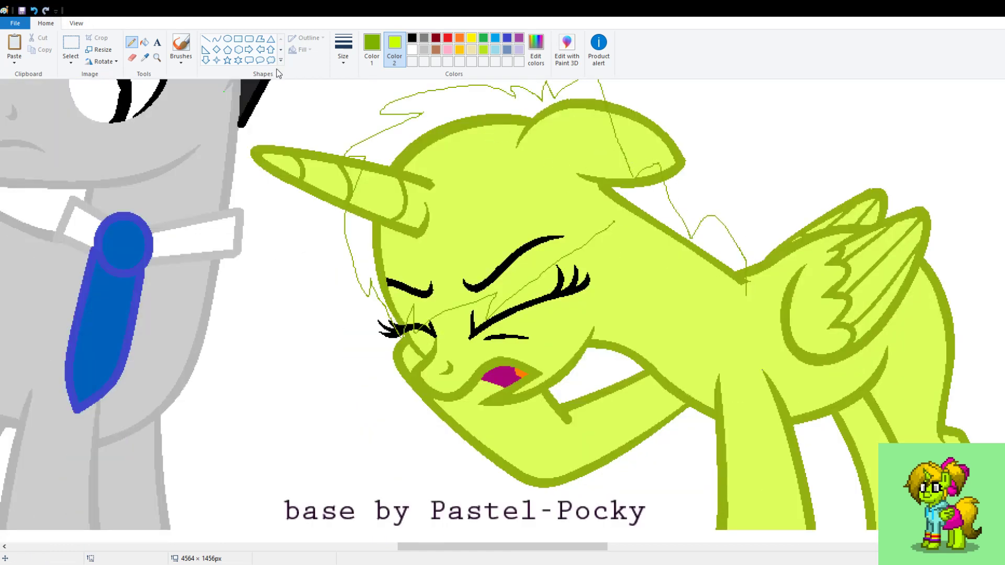
{"action": "left_click", "coordinate": [34, 11]}
{"action": "left_click", "coordinate": [35, 10]}
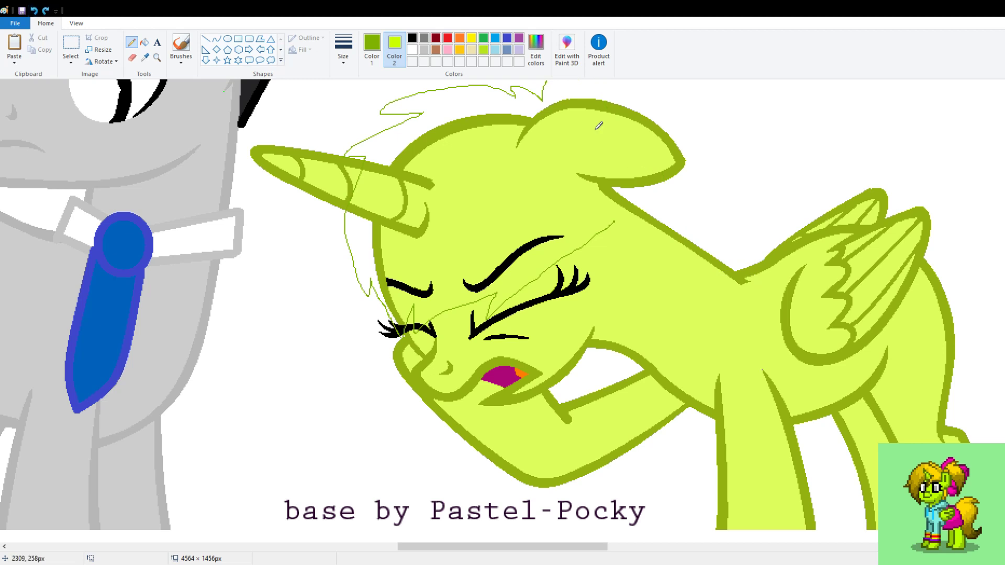
{"action": "scroll", "coordinate": [595, 157], "scroll_direction": "up", "scroll_amount": 2}
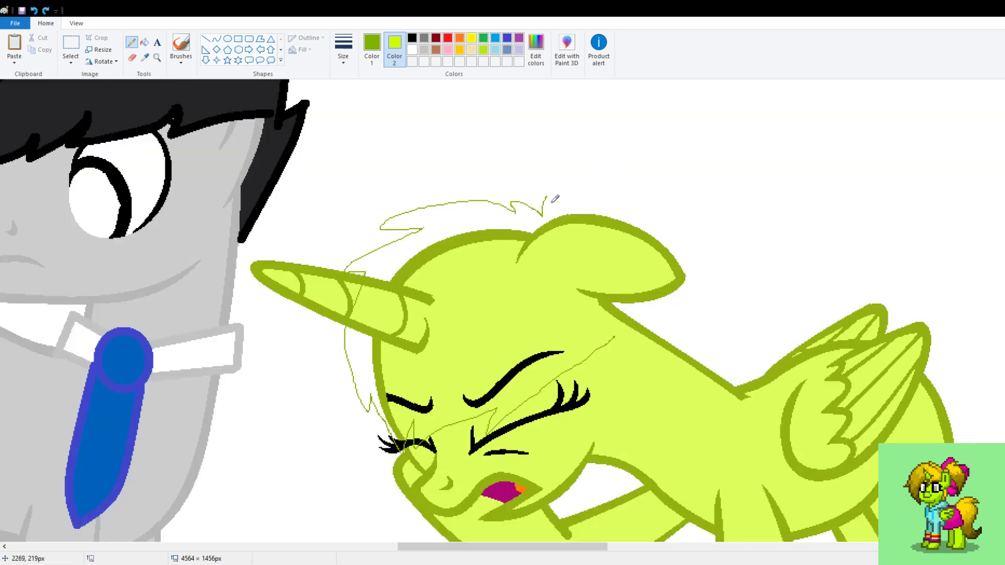
{"action": "mouse_move", "coordinate": [546, 197]}
{"action": "left_mouse_down"}
{"action": "mouse_move", "coordinate": [552, 207]}
{"action": "mouse_move", "coordinate": [577, 193]}
{"action": "mouse_move", "coordinate": [616, 296]}
{"action": "mouse_move", "coordinate": [682, 342]}
{"action": "mouse_move", "coordinate": [665, 375]}
{"action": "left_mouse_up"}
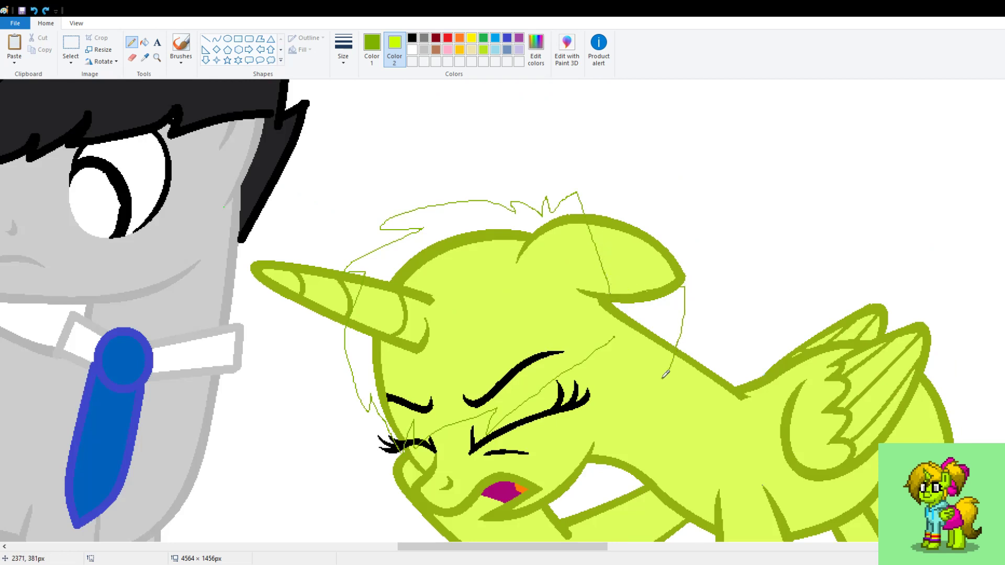
{"action": "left_click", "coordinate": [34, 10]}
{"action": "mouse_move", "coordinate": [617, 369]}
{"action": "left_mouse_down"}
{"action": "mouse_move", "coordinate": [675, 313]}
{"action": "mouse_move", "coordinate": [655, 319]}
{"action": "mouse_move", "coordinate": [632, 267]}
{"action": "mouse_move", "coordinate": [617, 289]}
{"action": "mouse_move", "coordinate": [584, 196]}
{"action": "mouse_move", "coordinate": [557, 186]}
{"action": "left_mouse_up"}
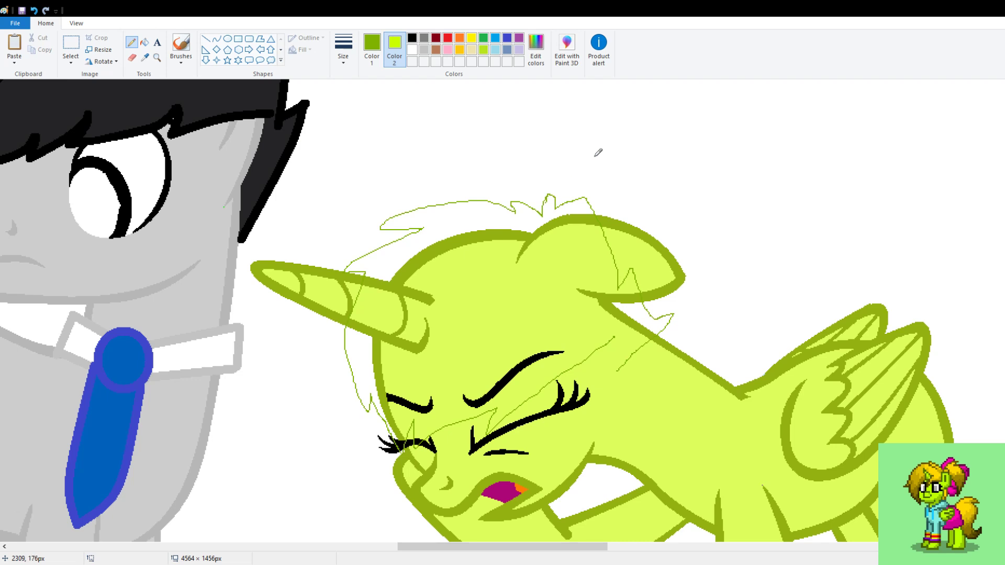
{"action": "left_click", "coordinate": [33, 11]}
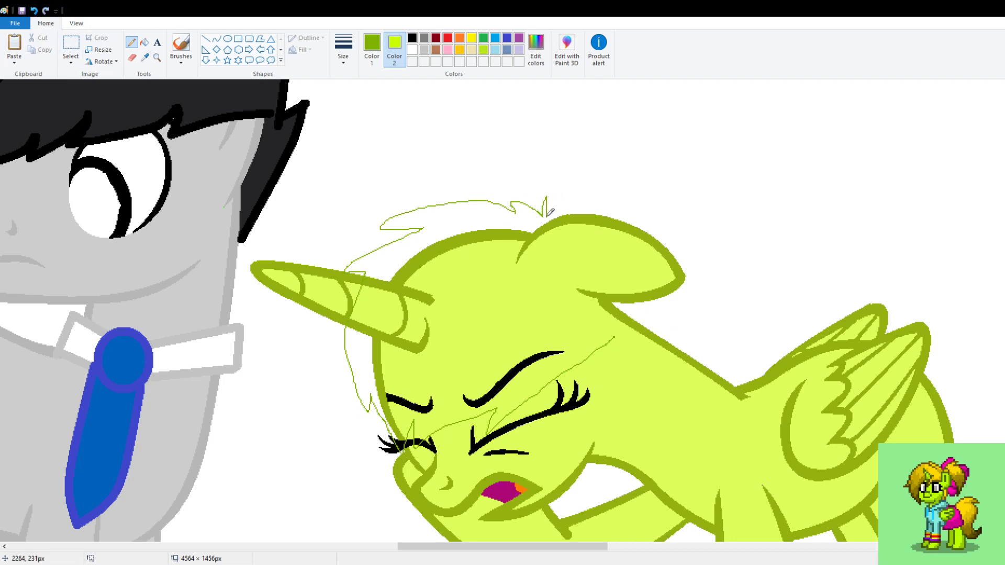
{"action": "mouse_move", "coordinate": [548, 216]}
{"action": "left_mouse_down"}
{"action": "mouse_move", "coordinate": [584, 223]}
{"action": "mouse_move", "coordinate": [588, 255]}
{"action": "mouse_move", "coordinate": [625, 239]}
{"action": "mouse_move", "coordinate": [625, 319]}
{"action": "mouse_move", "coordinate": [635, 315]}
{"action": "mouse_move", "coordinate": [636, 334]}
{"action": "mouse_move", "coordinate": [620, 369]}
{"action": "left_mouse_up"}
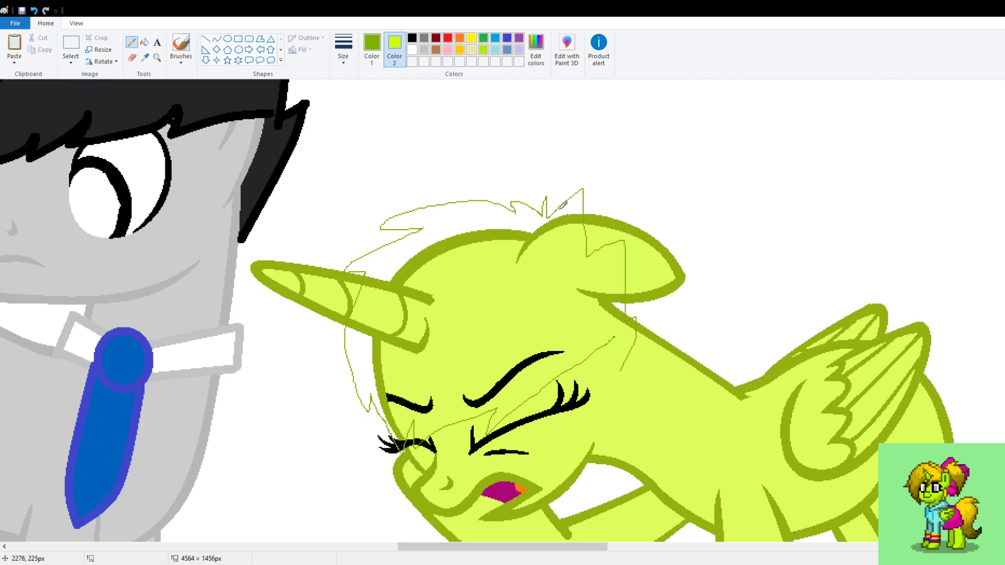
{"action": "left_click", "coordinate": [34, 10]}
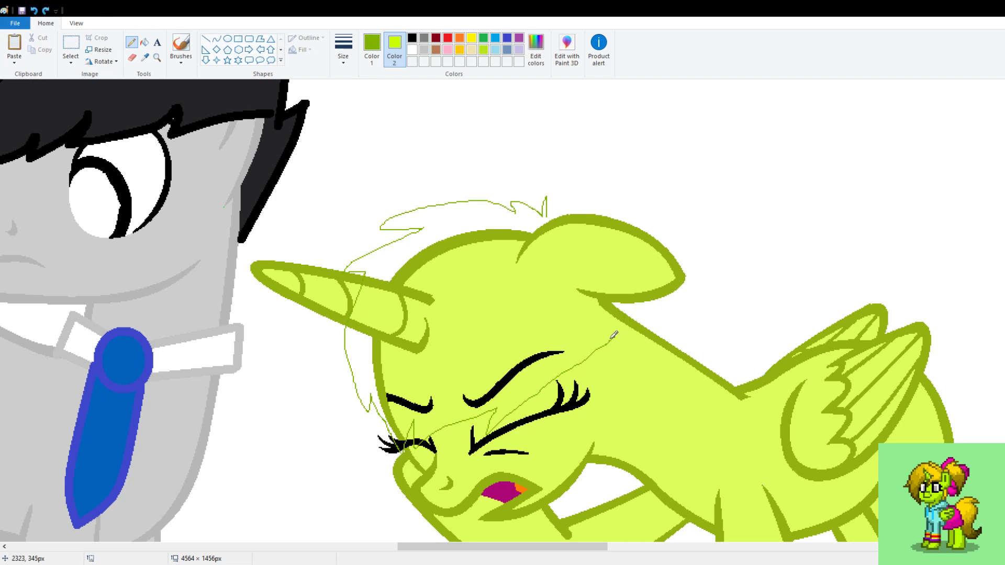
Step: Extend the fringe's edge towards the neck and sketch the jagged back mane outline from the neck over the ear to the upper spikes
{"action": "left_click_drag", "start_coordinate": [615, 335], "coordinate": [658, 314]}
{"action": "mouse_move", "coordinate": [656, 339]}
{"action": "left_mouse_down"}
{"action": "mouse_move", "coordinate": [701, 284]}
{"action": "mouse_move", "coordinate": [686, 296]}
{"action": "mouse_move", "coordinate": [683, 285]}
{"action": "left_mouse_up"}
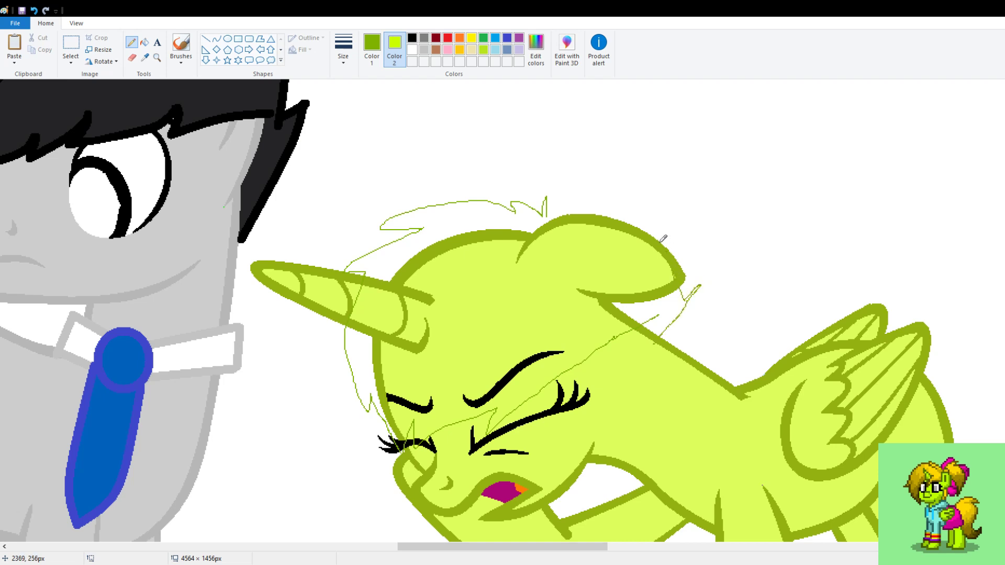
{"action": "mouse_move", "coordinate": [659, 243]}
{"action": "left_mouse_down"}
{"action": "mouse_move", "coordinate": [649, 262]}
{"action": "mouse_move", "coordinate": [596, 212]}
{"action": "mouse_move", "coordinate": [585, 208]}
{"action": "mouse_move", "coordinate": [584, 229]}
{"action": "mouse_move", "coordinate": [552, 213]}
{"action": "left_mouse_up"}
{"action": "key", "text": "ctrl+z"}
{"action": "key", "text": "ctrl+z"}
{"action": "key", "text": "ctrl+z"}
{"action": "mouse_move", "coordinate": [667, 343]}
{"action": "left_mouse_down"}
{"action": "mouse_move", "coordinate": [703, 291]}
{"action": "mouse_move", "coordinate": [675, 306]}
{"action": "mouse_move", "coordinate": [651, 239]}
{"action": "mouse_move", "coordinate": [643, 230]}
{"action": "mouse_move", "coordinate": [639, 260]}
{"action": "mouse_move", "coordinate": [590, 189]}
{"action": "mouse_move", "coordinate": [584, 233]}
{"action": "mouse_move", "coordinate": [551, 215]}
{"action": "left_mouse_up"}
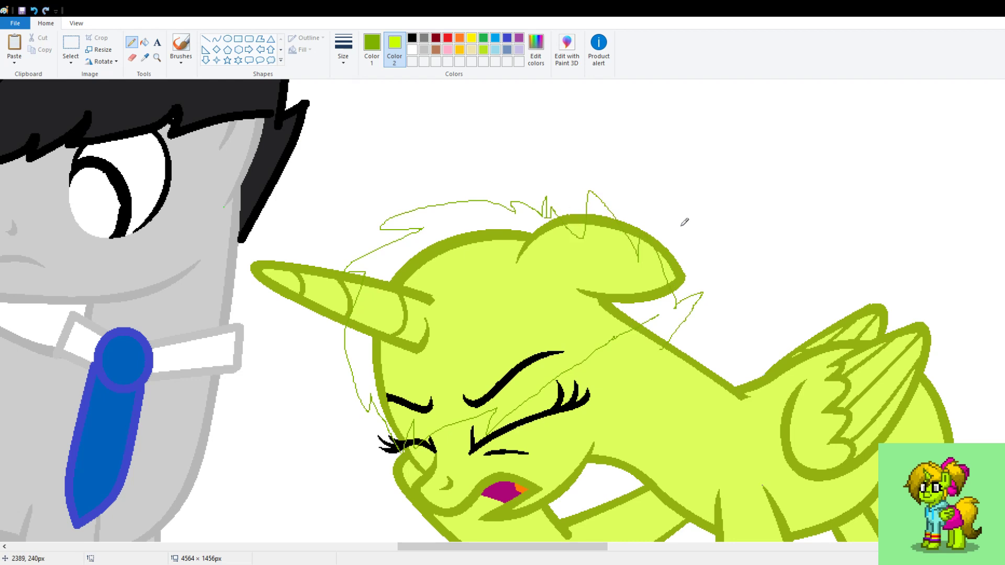
{"action": "left_click", "coordinate": [144, 42]}
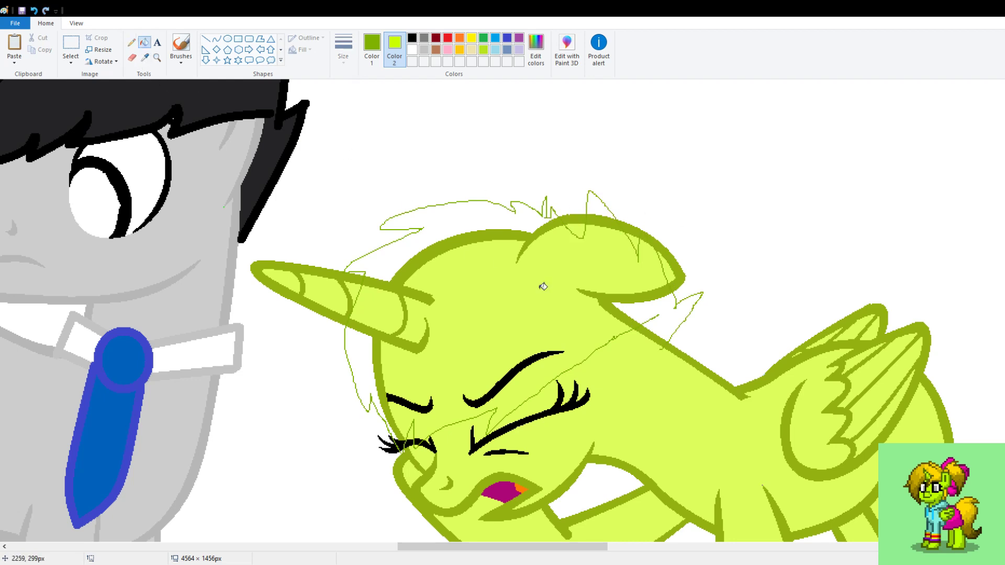
{"action": "right_click", "coordinate": [560, 302]}
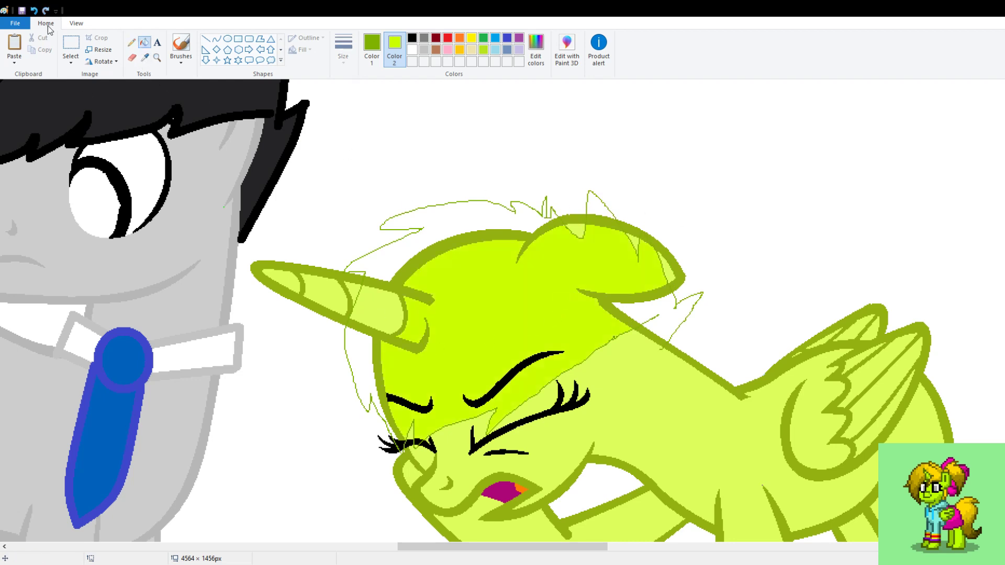
{"action": "left_click", "coordinate": [33, 10]}
Step: Draw a thick dark green curve of about 20 × 60 px along the base of the crouching unicorn's horn
{"action": "left_click", "coordinate": [215, 40]}
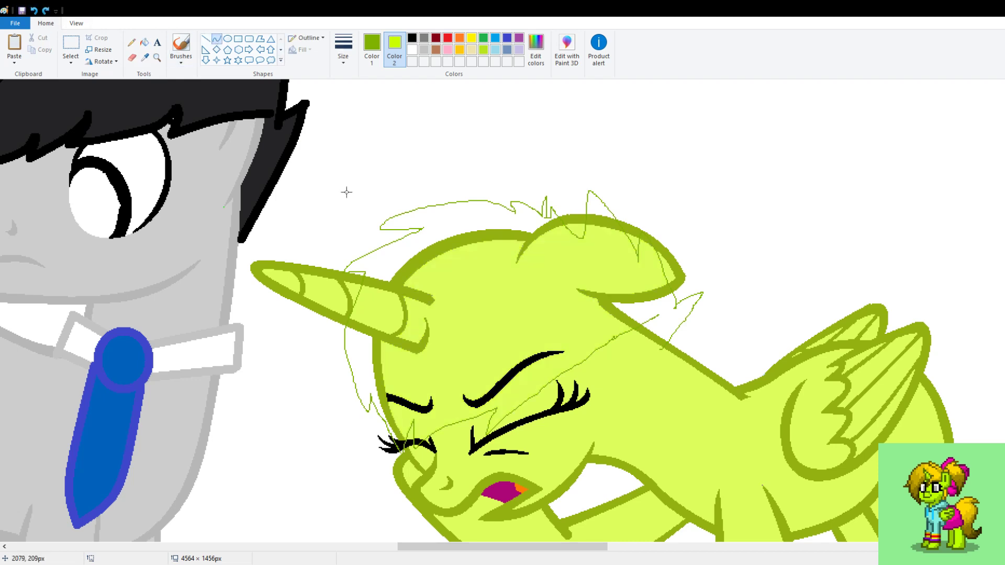
{"action": "left_click_drag", "start_coordinate": [415, 353], "coordinate": [435, 293]}
{"action": "left_click_drag", "start_coordinate": [430, 327], "coordinate": [435, 337]}
{"action": "left_click", "coordinate": [435, 337]}
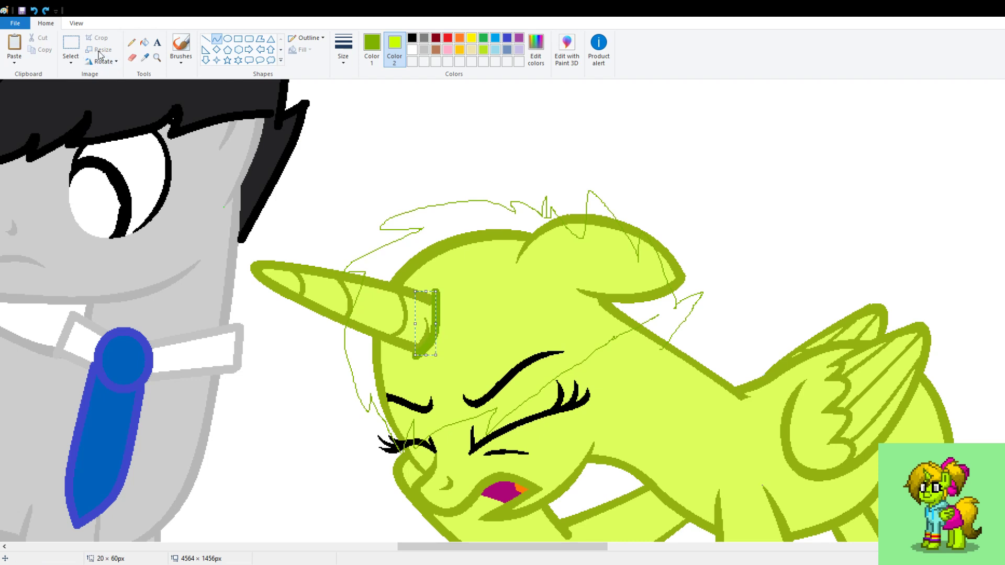
Step: Fill the crouching unicorn's head and ear inside the hair sketch, plus the ear's lower outline, with the bright lime secondary color
{"action": "left_click", "coordinate": [145, 41]}
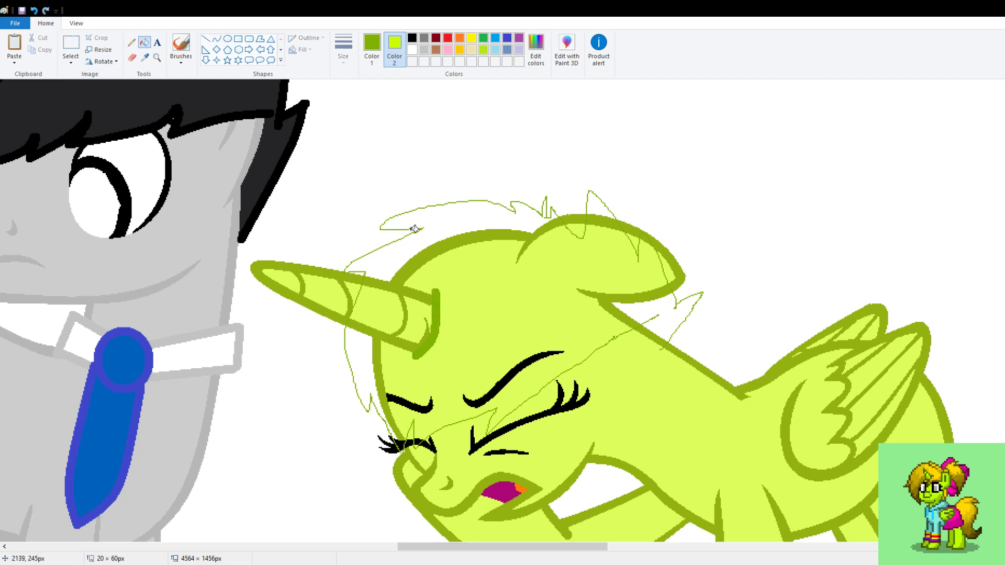
{"action": "left_click", "coordinate": [457, 266]}
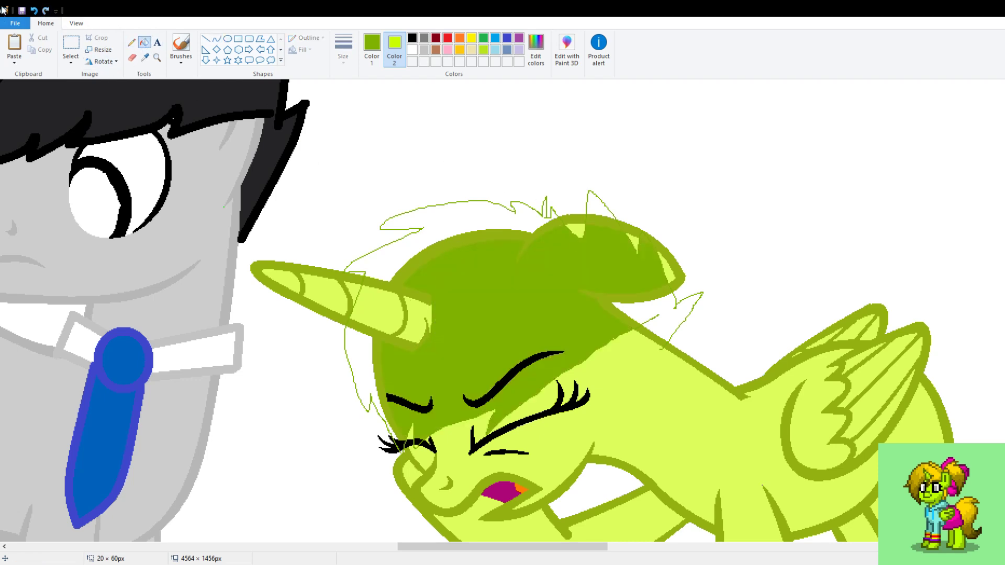
{"action": "left_click", "coordinate": [34, 11]}
{"action": "right_click", "coordinate": [539, 278]}
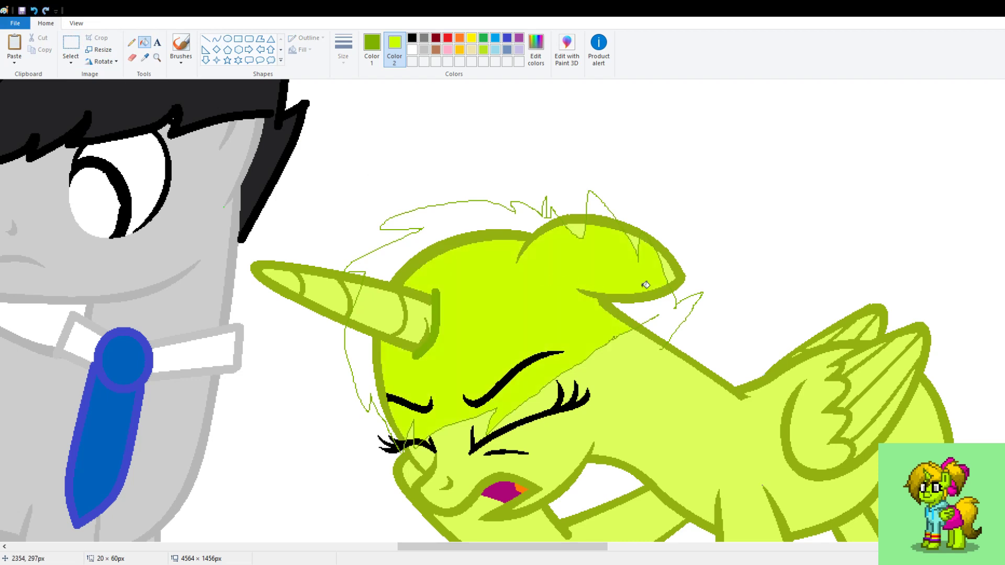
{"action": "right_click", "coordinate": [612, 302]}
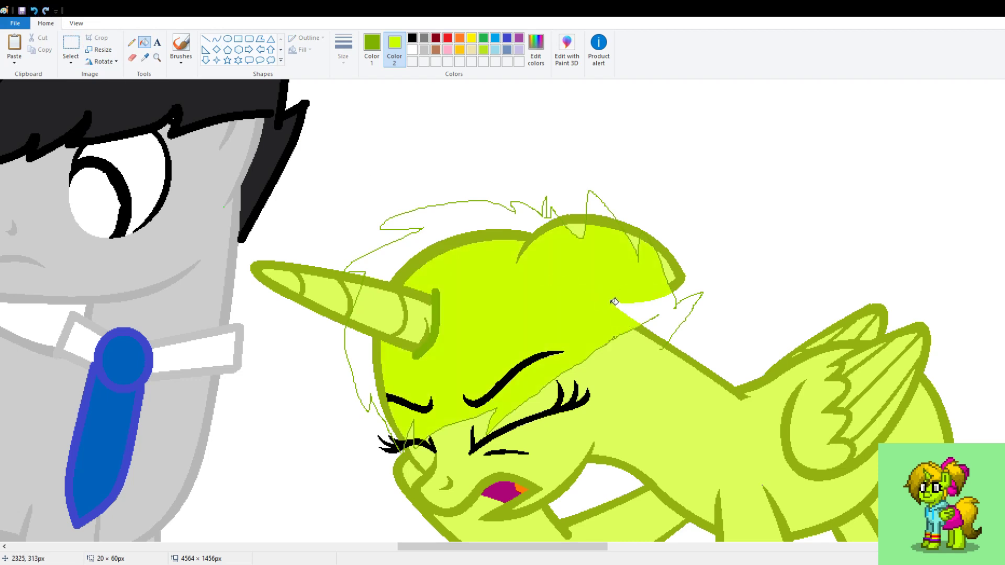
Step: Fill the face's front outline and the sketched fringe area below the horn with the same bright lime
{"action": "left_click", "coordinate": [131, 42]}
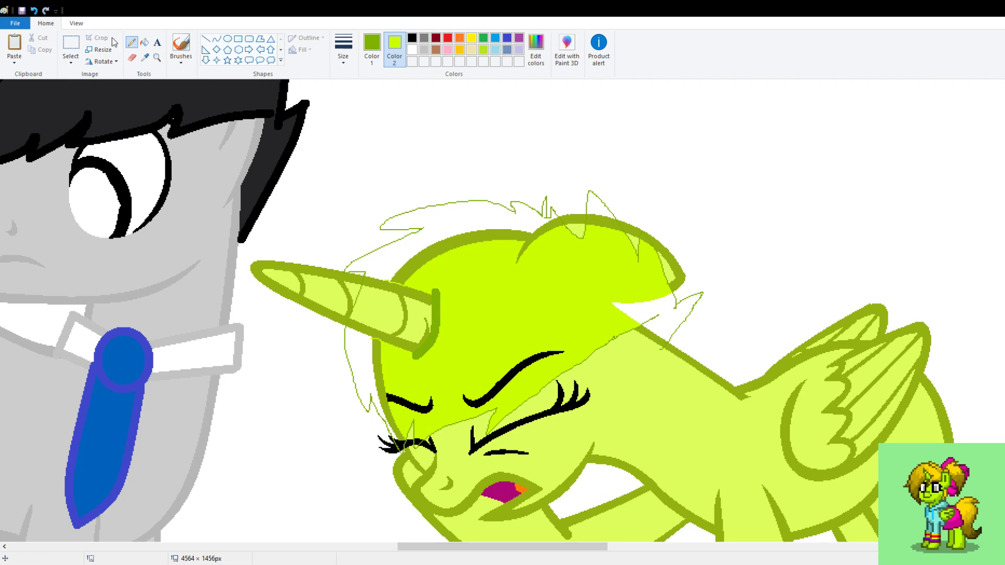
{"action": "left_click", "coordinate": [144, 42]}
{"action": "right_click", "coordinate": [383, 381]}
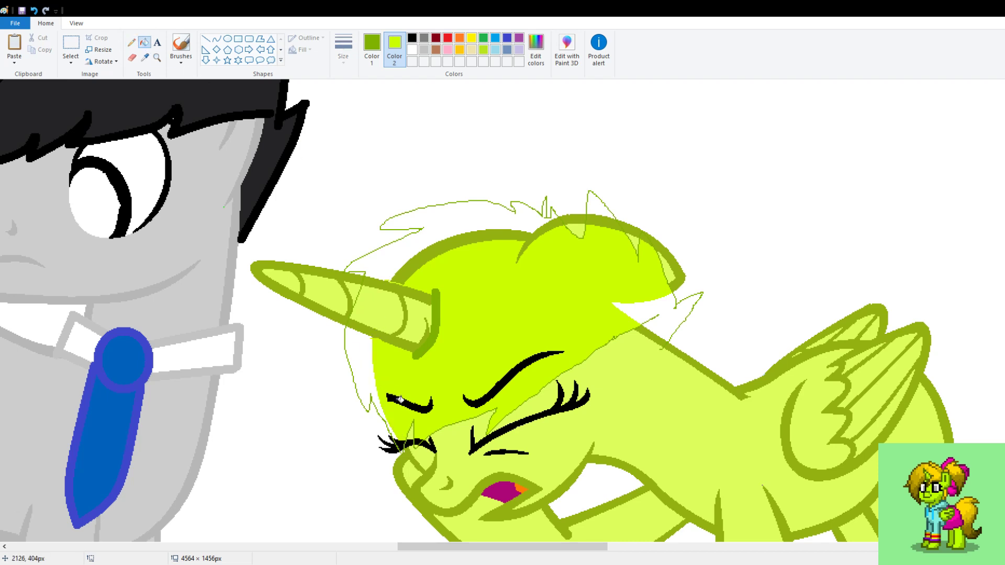
{"action": "right_click", "coordinate": [366, 357]}
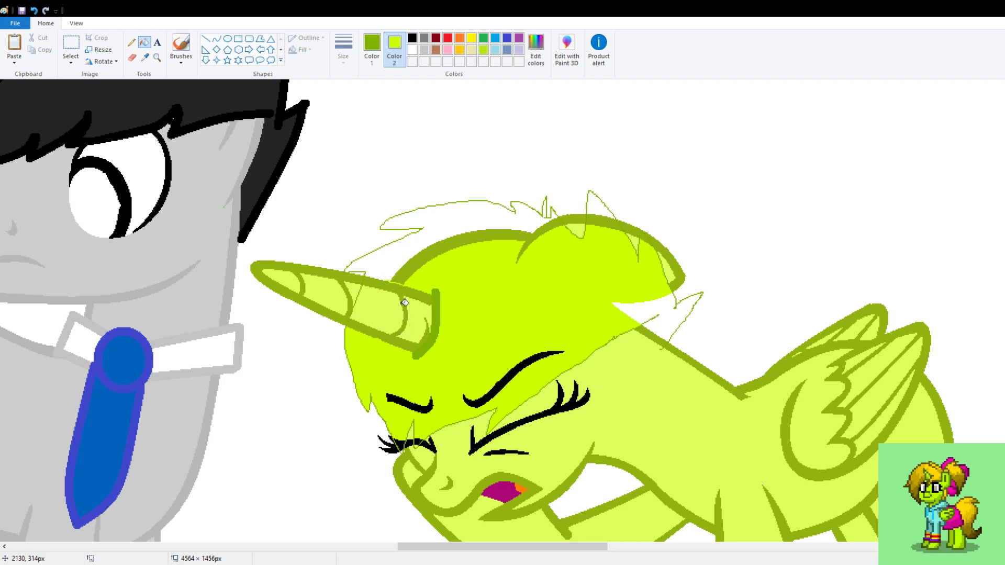
Step: Fill the upper mane above the head, the head's top outline and the back mane tuft behind the ear with bright lime
{"action": "right_click", "coordinate": [398, 251]}
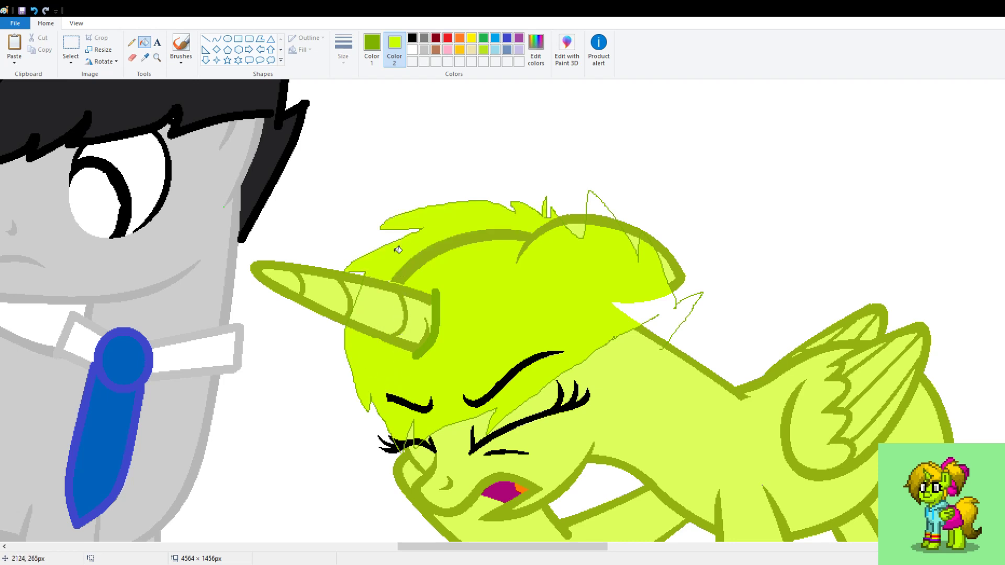
{"action": "right_click", "coordinate": [529, 233]}
{"action": "right_click", "coordinate": [654, 302]}
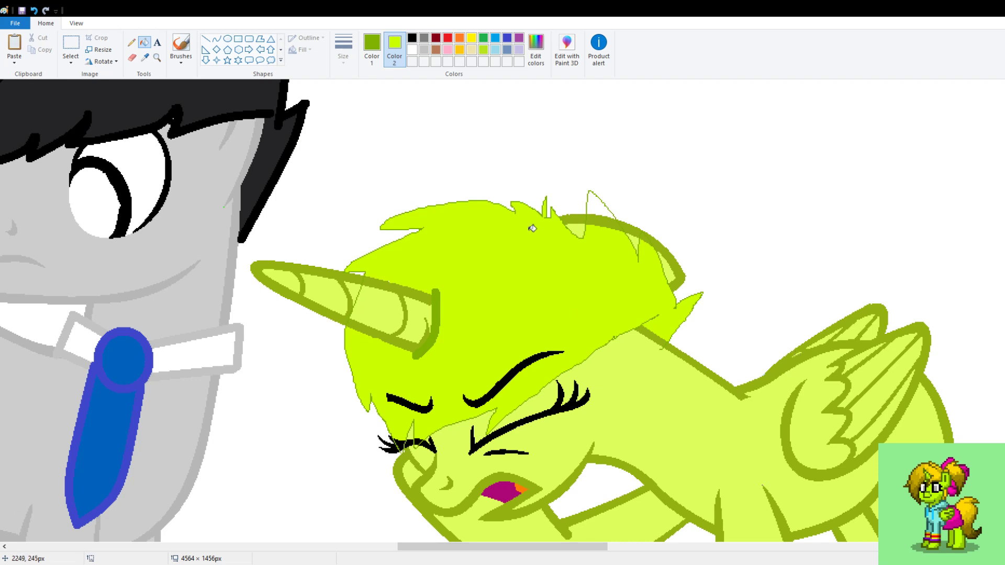
{"action": "scroll", "coordinate": [405, 346], "scroll_direction": "down", "scroll_amount": 3}
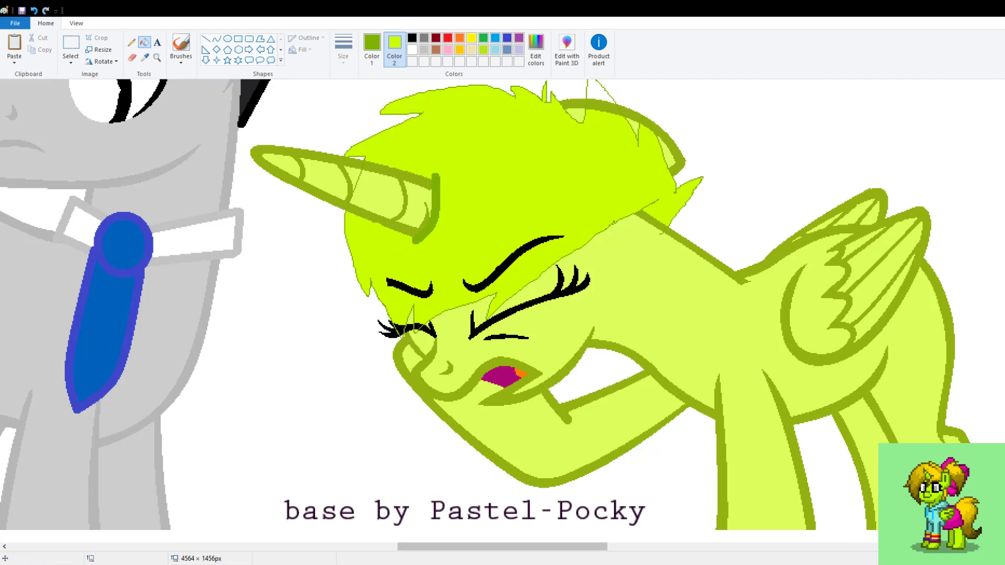
{"action": "scroll", "coordinate": [502, 310], "scroll_direction": "up", "scroll_amount": 1}
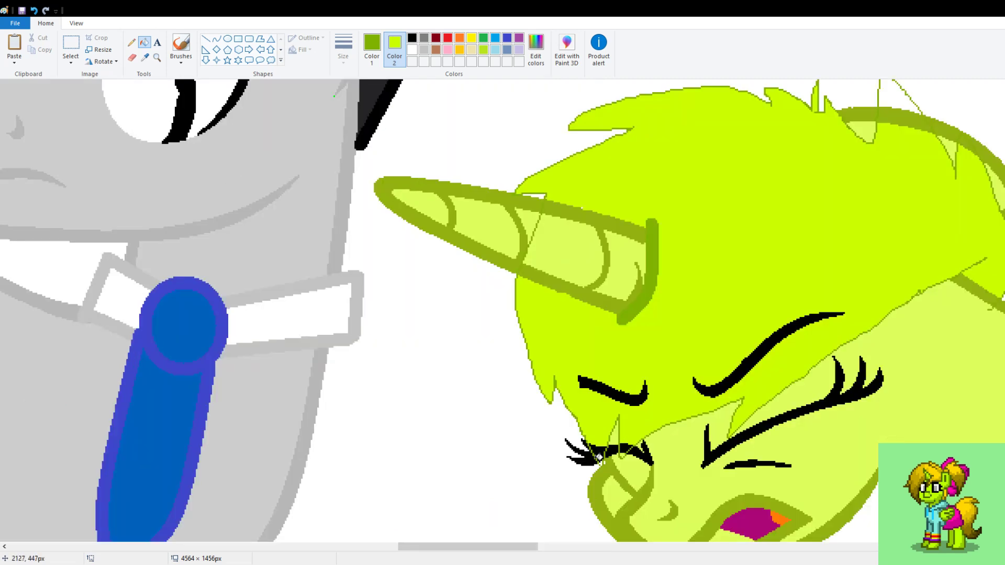
{"action": "right_click", "coordinate": [599, 460]}
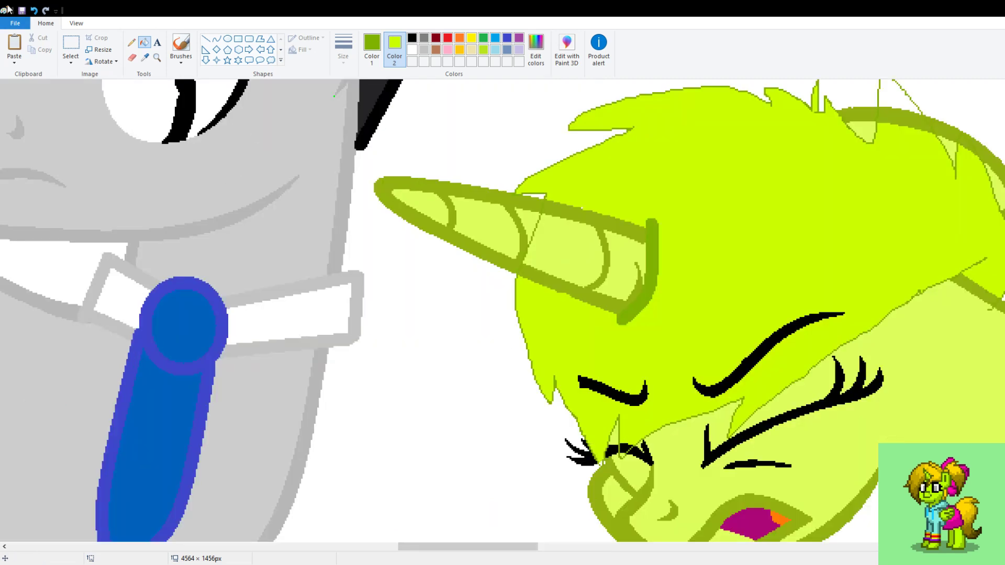
{"action": "left_click", "coordinate": [34, 10]}
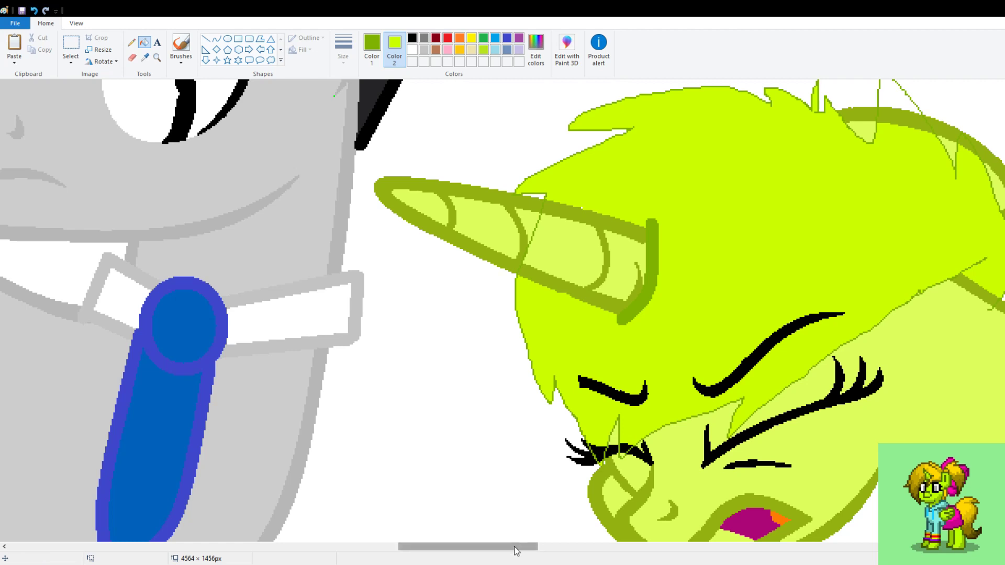
Step: Draw a thick dark green curve of about 163 × 114 px along the mane's lower edge, from the neck to the fringe tip
{"action": "left_click_drag", "start_coordinate": [513, 547], "coordinate": [528, 546]}
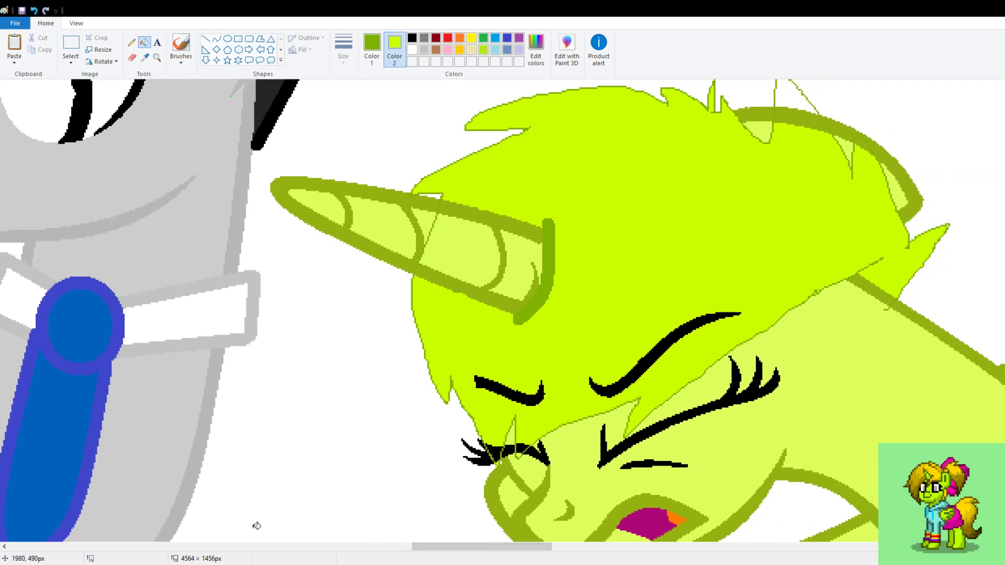
{"action": "left_click_drag", "start_coordinate": [415, 546], "coordinate": [427, 545]}
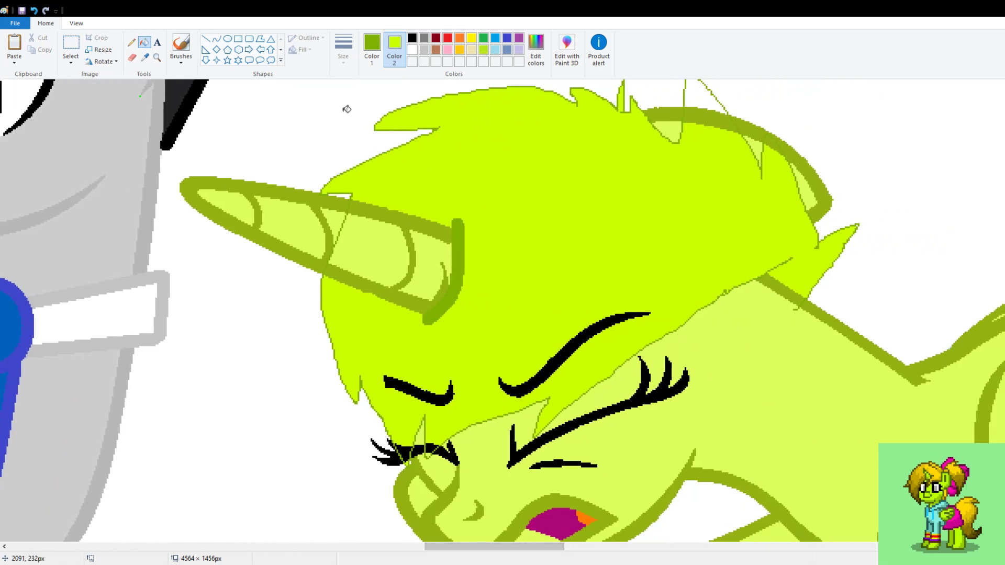
{"action": "left_click", "coordinate": [216, 39]}
{"action": "left_click_drag", "start_coordinate": [795, 256], "coordinate": [533, 438]}
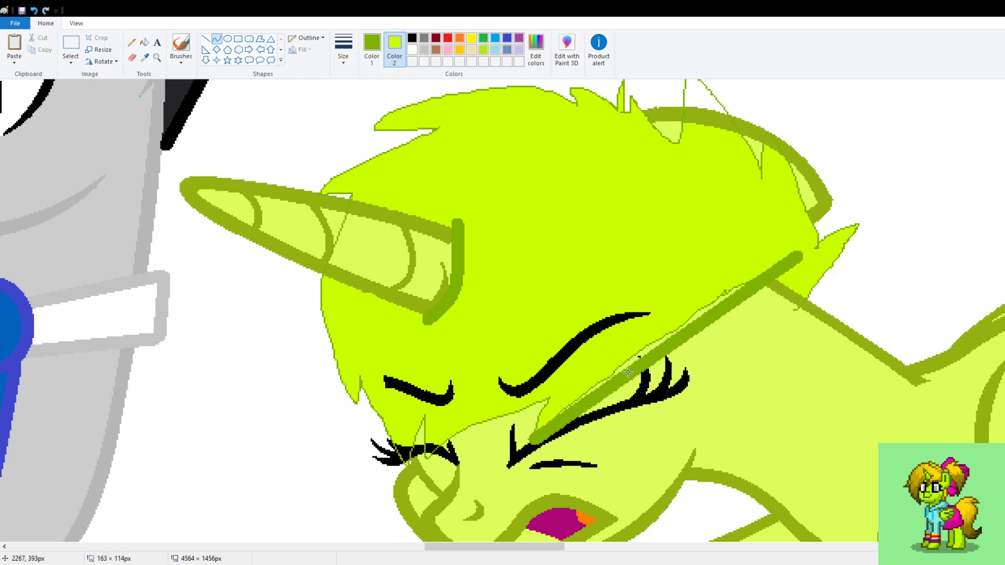
{"action": "left_click_drag", "start_coordinate": [628, 372], "coordinate": [631, 352]}
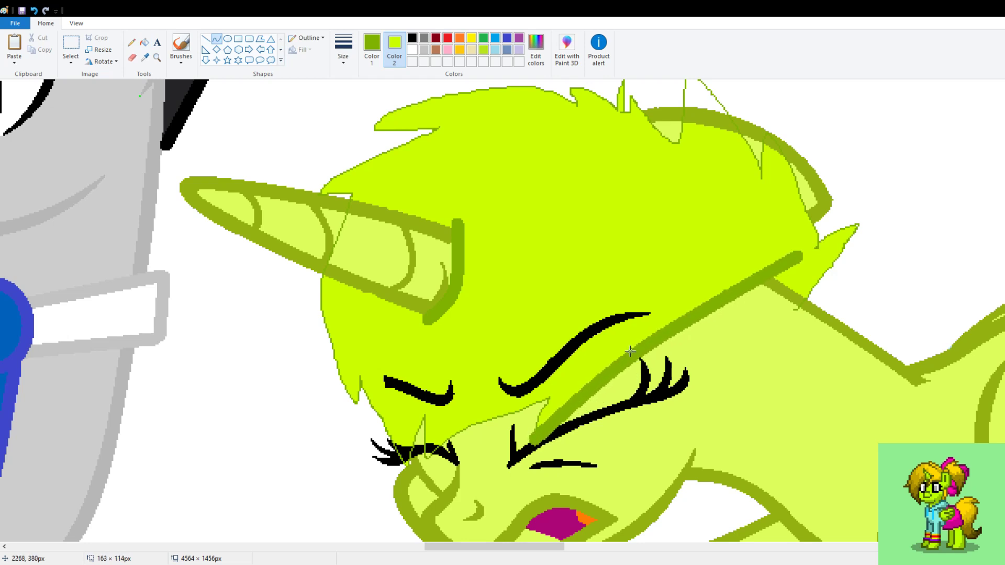
Step: Outline the notch at the fringe tip and the fringe's underside above the eye, about 74 × 38 px, in thick dark green
{"action": "left_click", "coordinate": [471, 406]}
{"action": "mouse_move", "coordinate": [537, 440]}
{"action": "left_mouse_down"}
{"action": "mouse_move", "coordinate": [548, 386]}
{"action": "mouse_move", "coordinate": [553, 408]}
{"action": "mouse_move", "coordinate": [547, 390]}
{"action": "mouse_move", "coordinate": [422, 459]}
{"action": "mouse_move", "coordinate": [468, 424]}
{"action": "left_mouse_up"}
{"action": "left_click", "coordinate": [545, 409]}
{"action": "left_click", "coordinate": [547, 389]}
{"action": "left_click", "coordinate": [468, 424]}
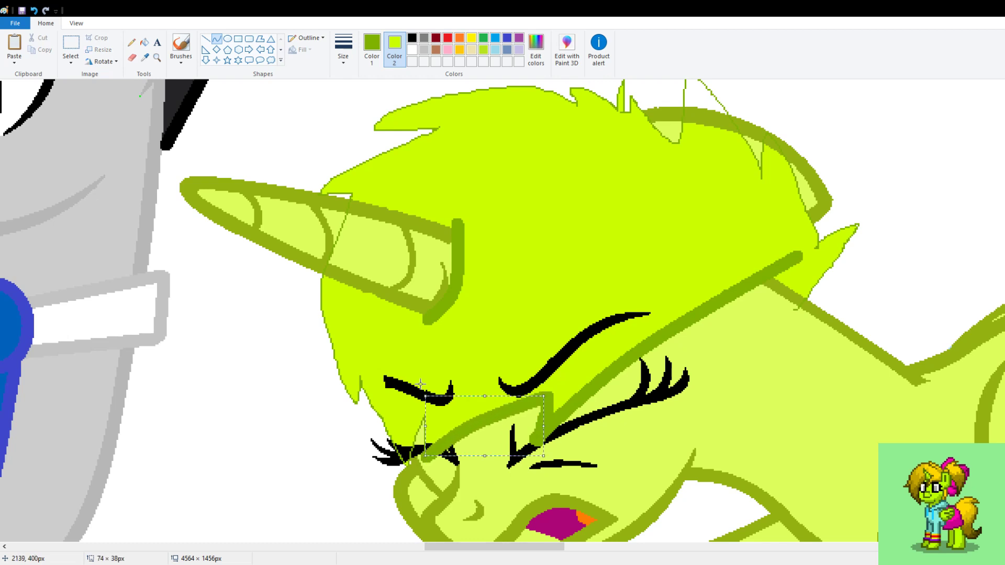
{"action": "left_click", "coordinate": [419, 365]}
Step: Outline the narrow pointed lock over the far eye and the fringe's front edge, about 29 × 59 px, in dark green
{"action": "mouse_move", "coordinate": [426, 455]}
{"action": "left_mouse_down"}
{"action": "mouse_move", "coordinate": [422, 416]}
{"action": "mouse_move", "coordinate": [407, 470]}
{"action": "left_mouse_up"}
{"action": "left_click", "coordinate": [425, 426]}
{"action": "left_click", "coordinate": [482, 412]}
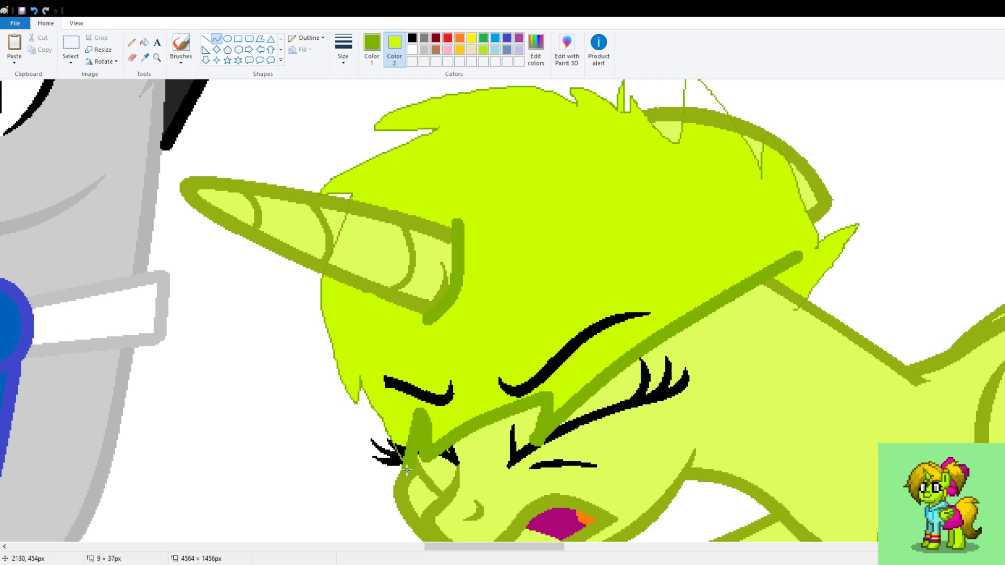
{"action": "left_click", "coordinate": [410, 450]}
{"action": "left_click", "coordinate": [373, 394]}
{"action": "left_click_drag", "start_coordinate": [356, 380], "coordinate": [403, 469]}
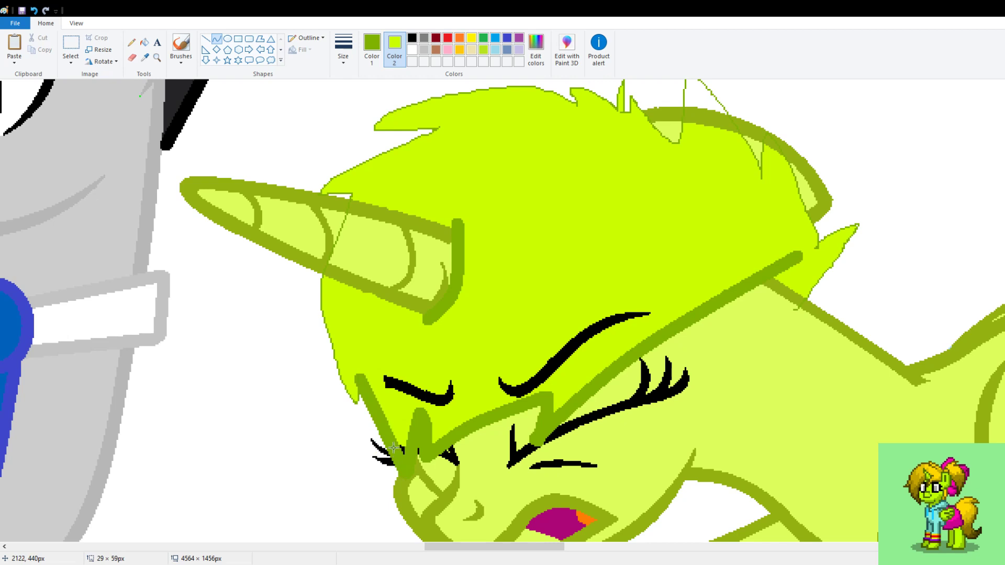
{"action": "left_click", "coordinate": [395, 448]}
Step: Draw the curved dark green front edge of the hair across the horn down to the fringe, closing the small notch there
{"action": "left_click_drag", "start_coordinate": [352, 192], "coordinate": [312, 292]}
{"action": "left_click", "coordinate": [443, 316]}
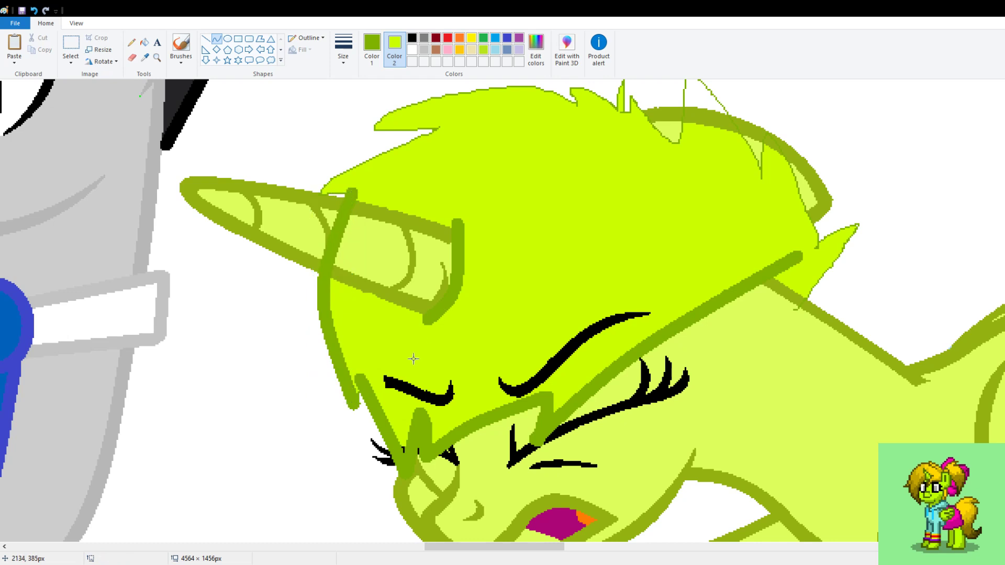
{"action": "left_click_drag", "start_coordinate": [356, 401], "coordinate": [360, 379]}
{"action": "left_click", "coordinate": [401, 290]}
Step: Outline the hair above the horn, the front lock's underside and the long arched crown of the mane in dark green
{"action": "scroll", "coordinate": [401, 290], "scroll_direction": "up", "scroll_amount": 2}
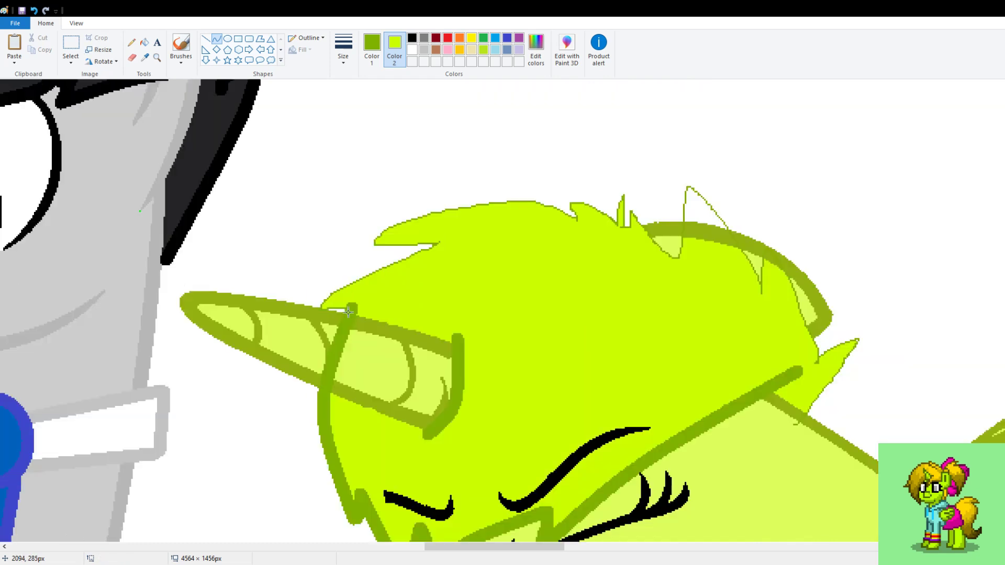
{"action": "left_click_drag", "start_coordinate": [358, 303], "coordinate": [334, 308]}
{"action": "left_click_drag", "start_coordinate": [440, 242], "coordinate": [334, 280]}
{"action": "left_click", "coordinate": [470, 239]}
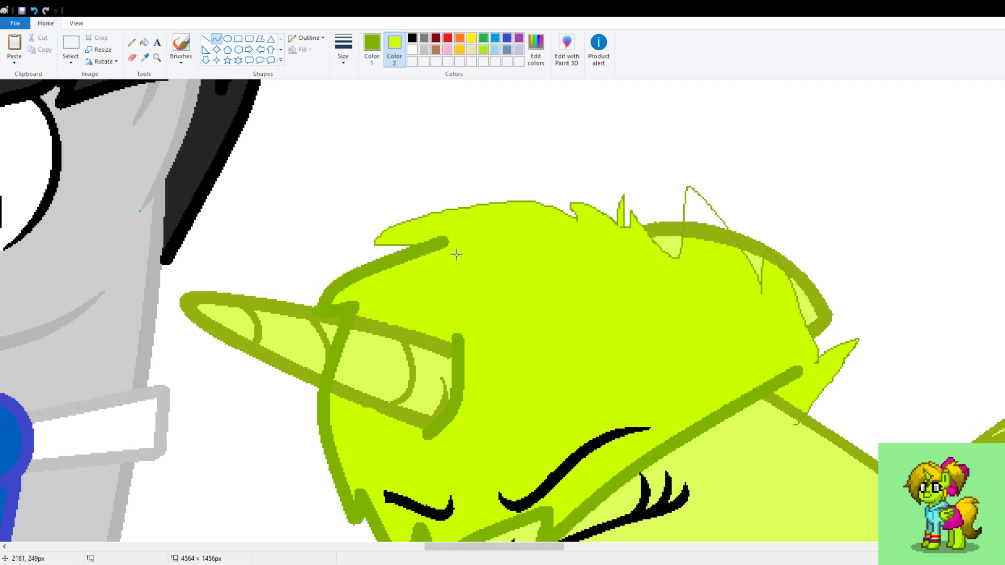
{"action": "left_click_drag", "start_coordinate": [440, 243], "coordinate": [370, 241]}
{"action": "left_click", "coordinate": [391, 242]}
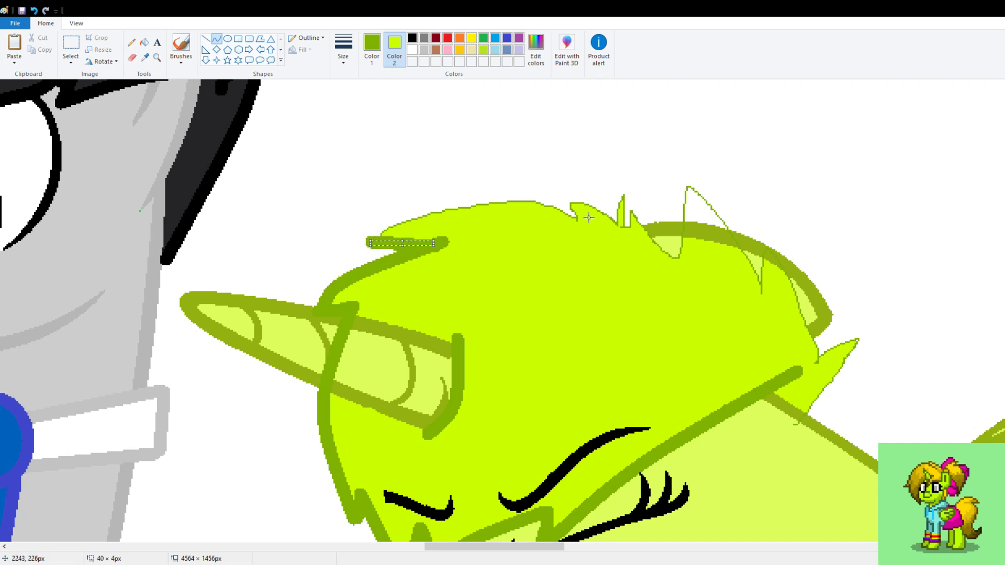
{"action": "left_click_drag", "start_coordinate": [576, 221], "coordinate": [494, 189]}
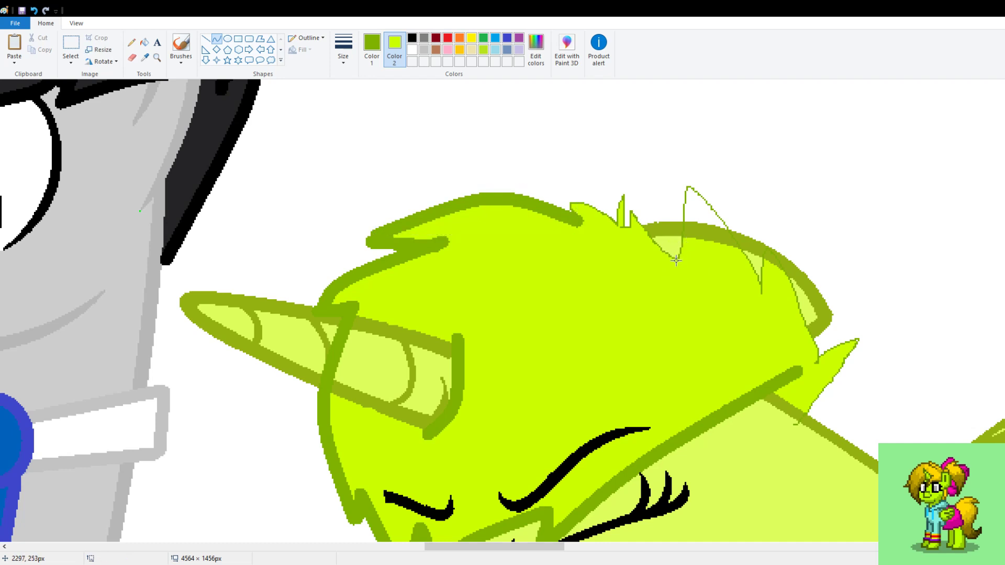
Step: Outline both sides of the tall mane spike in front of the ear with thick dark green curves
{"action": "left_click_drag", "start_coordinate": [676, 260], "coordinate": [686, 177]}
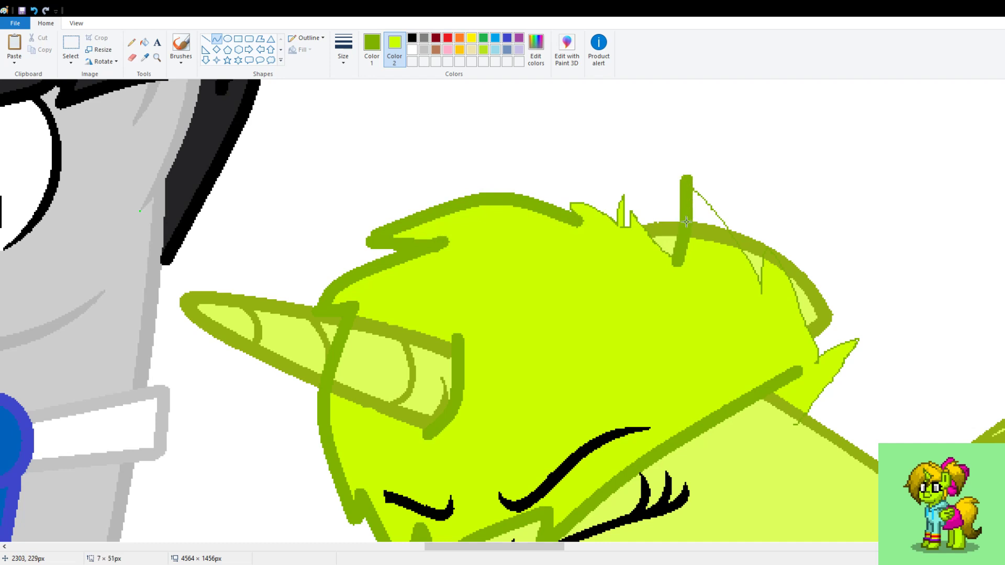
{"action": "left_click_drag", "start_coordinate": [686, 222], "coordinate": [757, 293]}
{"action": "mouse_move", "coordinate": [733, 227]}
{"action": "left_mouse_down"}
{"action": "mouse_move", "coordinate": [743, 218]}
{"action": "mouse_move", "coordinate": [727, 232]}
{"action": "left_mouse_up"}
{"action": "left_click_drag", "start_coordinate": [694, 175], "coordinate": [720, 192]}
{"action": "left_click", "coordinate": [813, 214]}
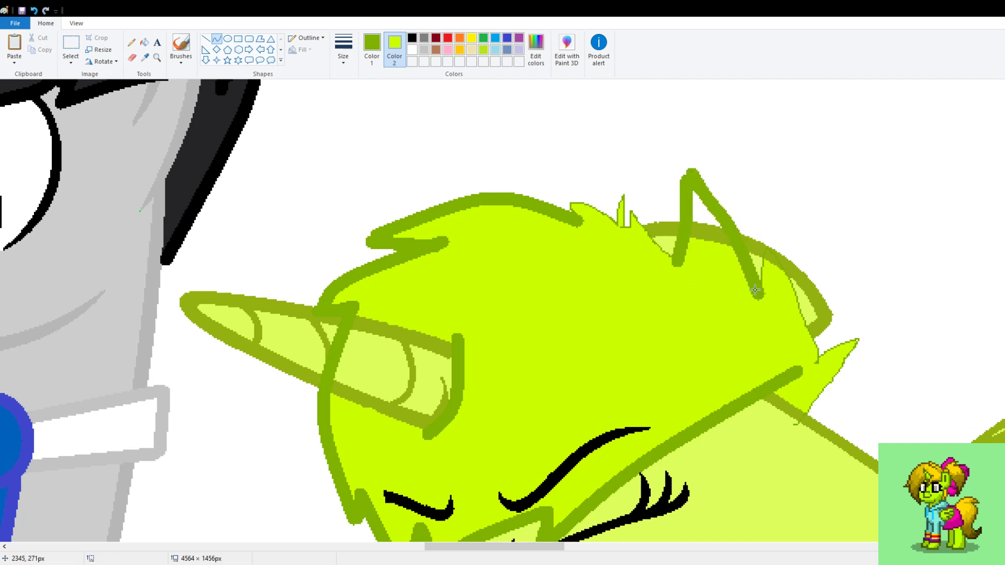
Step: Outline the pointed back tuft, the rear edge of the mane and the small spike over the ear in dark green
{"action": "mouse_move", "coordinate": [795, 431]}
{"action": "left_mouse_down"}
{"action": "mouse_move", "coordinate": [865, 326]}
{"action": "mouse_move", "coordinate": [850, 362]}
{"action": "mouse_move", "coordinate": [812, 365]}
{"action": "mouse_move", "coordinate": [861, 326]}
{"action": "left_mouse_up"}
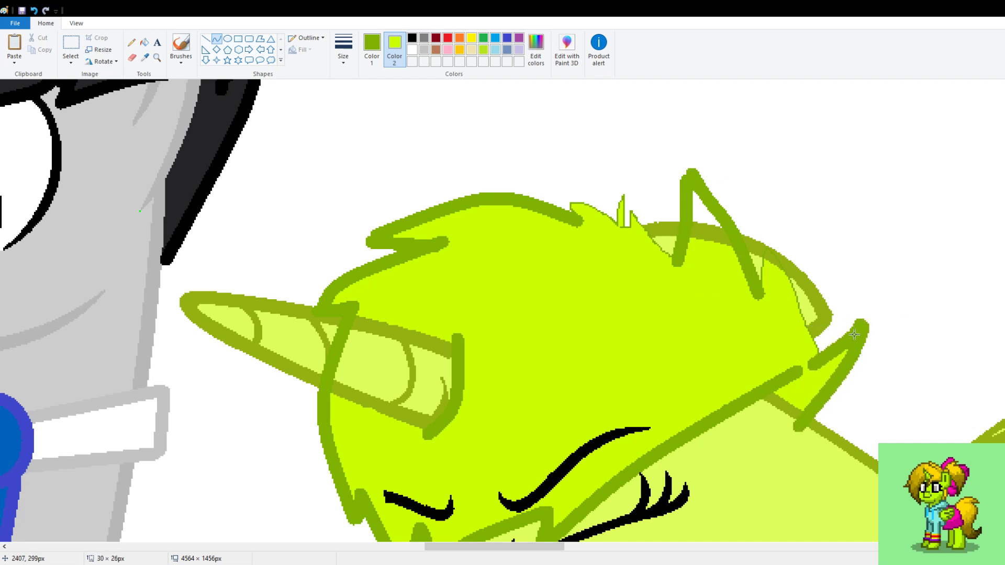
{"action": "left_click", "coordinate": [787, 327]}
{"action": "mouse_move", "coordinate": [819, 357]}
{"action": "left_mouse_down"}
{"action": "mouse_move", "coordinate": [787, 245]}
{"action": "mouse_move", "coordinate": [769, 245]}
{"action": "left_mouse_up"}
{"action": "mouse_move", "coordinate": [794, 287]}
{"action": "left_mouse_down"}
{"action": "mouse_move", "coordinate": [813, 271]}
{"action": "mouse_move", "coordinate": [795, 296]}
{"action": "mouse_move", "coordinate": [764, 238]}
{"action": "left_mouse_up"}
{"action": "left_click", "coordinate": [753, 291]}
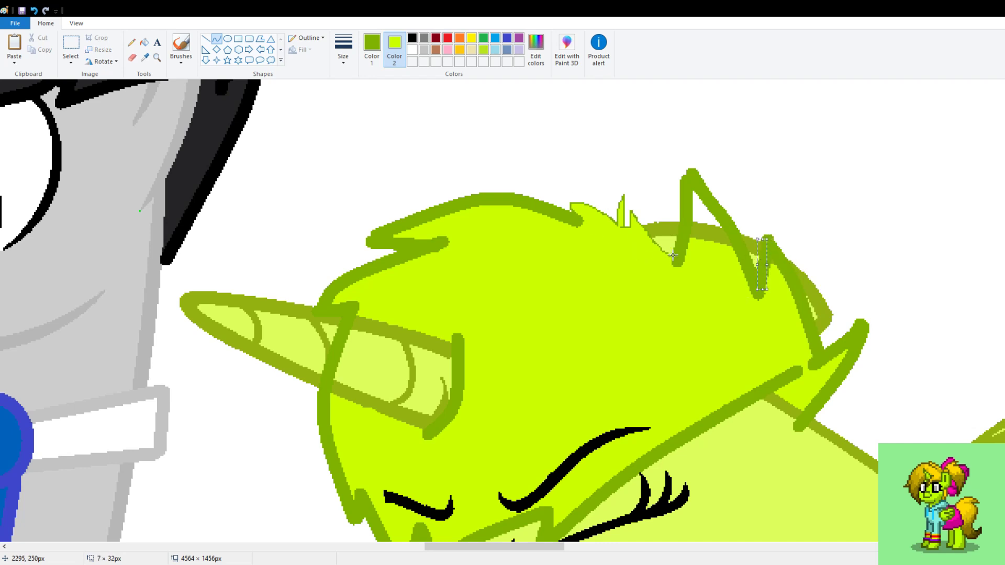
Step: Outline the small lock in front of the tall mane spike and undo the extra upright stroke beside it
{"action": "left_click_drag", "start_coordinate": [672, 255], "coordinate": [621, 219]}
{"action": "left_click", "coordinate": [609, 208]}
{"action": "left_click", "coordinate": [630, 222]}
{"action": "left_click", "coordinate": [583, 251]}
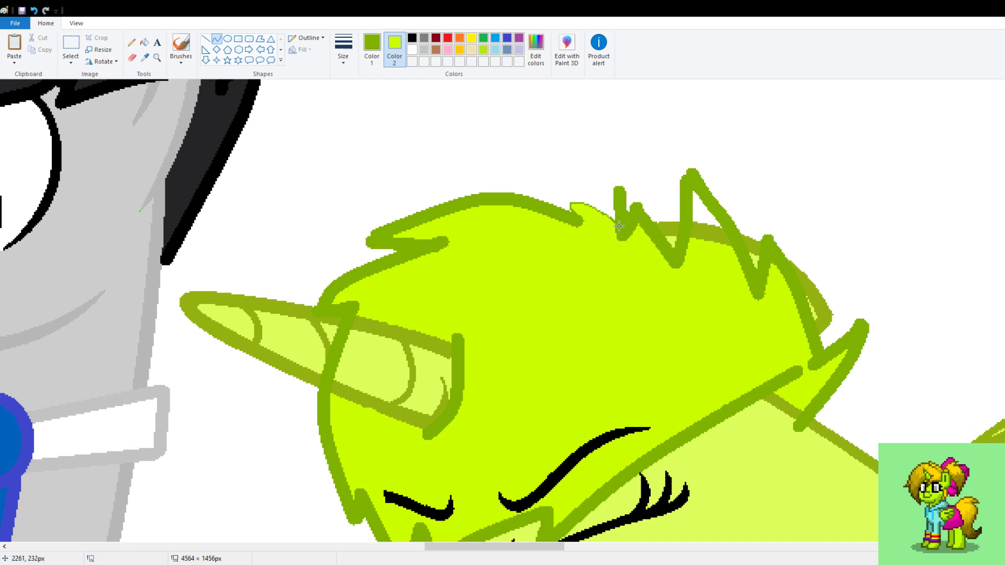
{"action": "left_click", "coordinate": [34, 10]}
Step: Outline a pointed lock at the end of the crown arch, its rear side about 29 × 25 px, in dark green
{"action": "mouse_move", "coordinate": [574, 222]}
{"action": "left_mouse_down"}
{"action": "mouse_move", "coordinate": [563, 190]}
{"action": "mouse_move", "coordinate": [614, 231]}
{"action": "mouse_move", "coordinate": [610, 224]}
{"action": "left_mouse_up"}
{"action": "left_click", "coordinate": [573, 203]}
{"action": "left_click", "coordinate": [572, 203]}
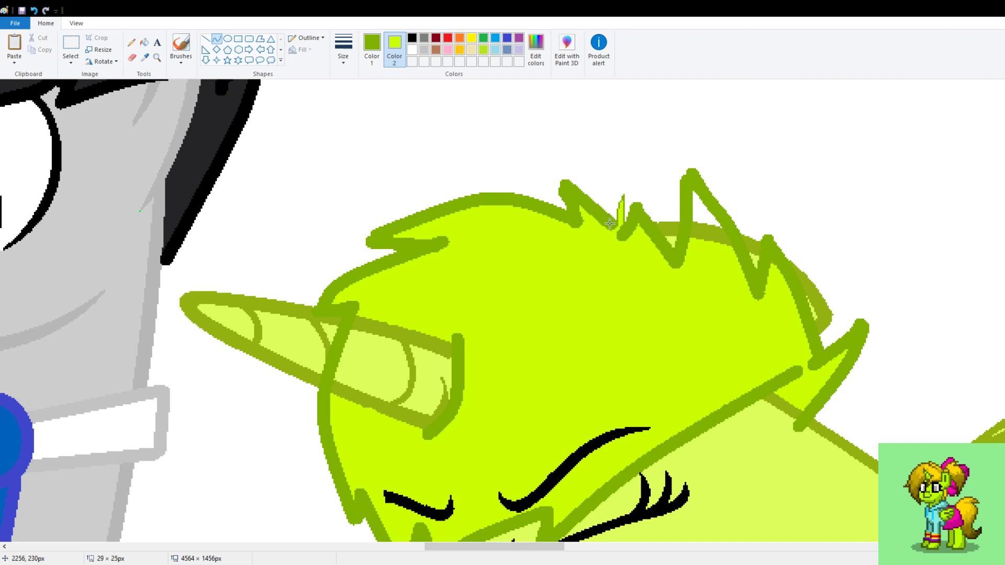
{"action": "left_click", "coordinate": [595, 210]}
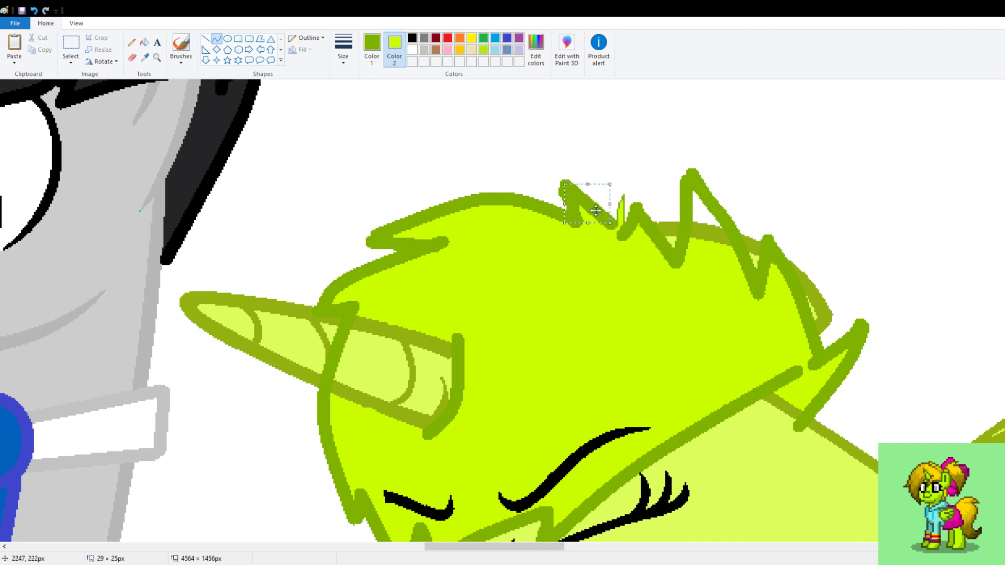
Step: Undo a slanted stroke in the gap between the two small locks and draw an upright one of about 2 × 24 px instead
{"action": "left_click", "coordinate": [622, 226]}
{"action": "left_click_drag", "start_coordinate": [622, 226], "coordinate": [576, 220]}
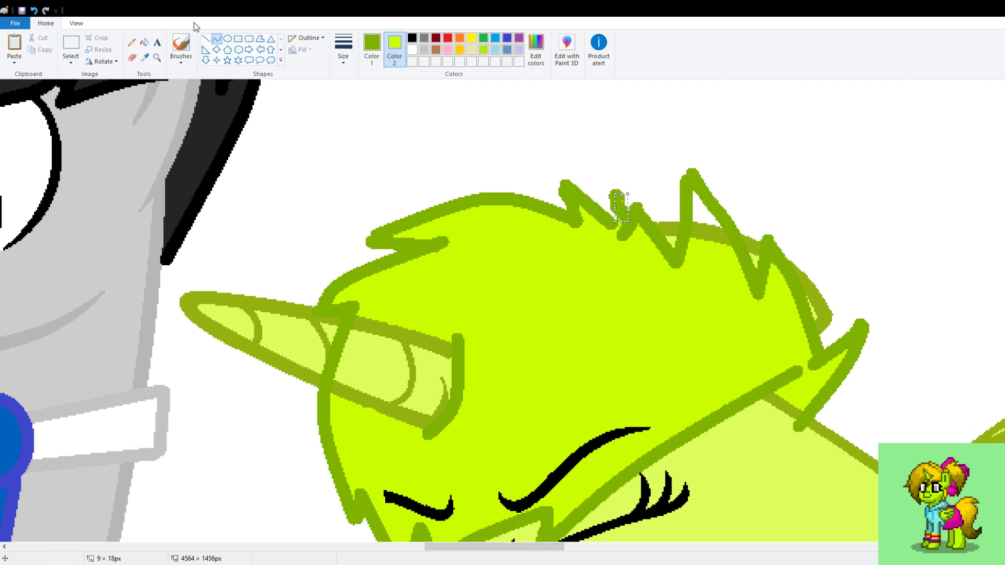
{"action": "left_click", "coordinate": [33, 10]}
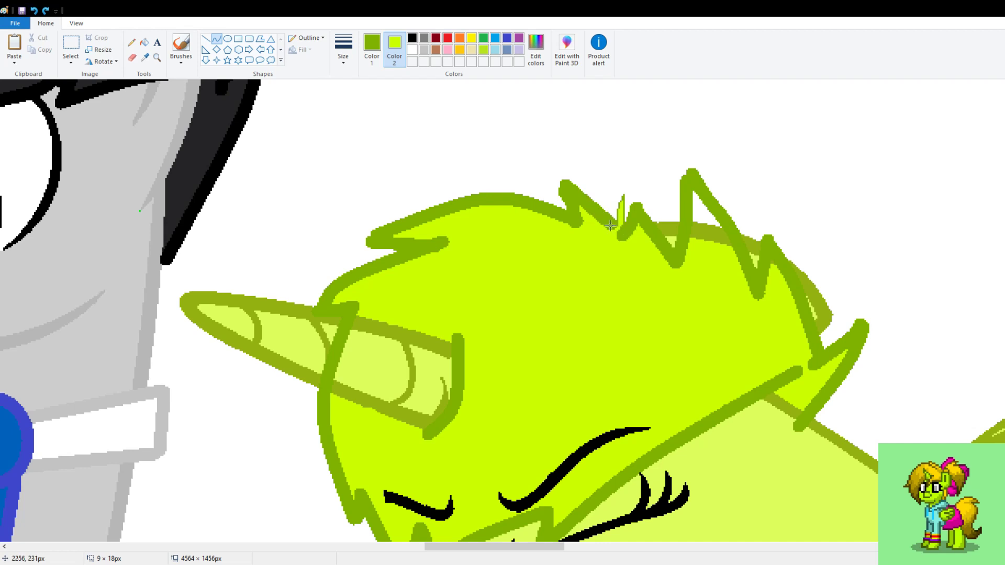
{"action": "left_click_drag", "start_coordinate": [621, 237], "coordinate": [619, 190]}
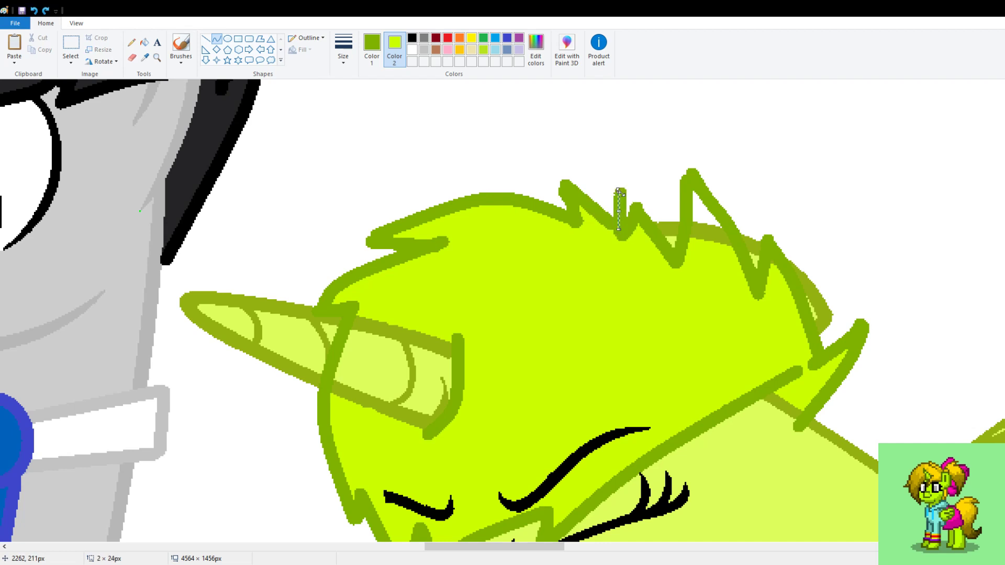
Step: Fill the tall mane spike and the small spike over the ear with the bright lime secondary color
{"action": "left_click", "coordinate": [144, 43]}
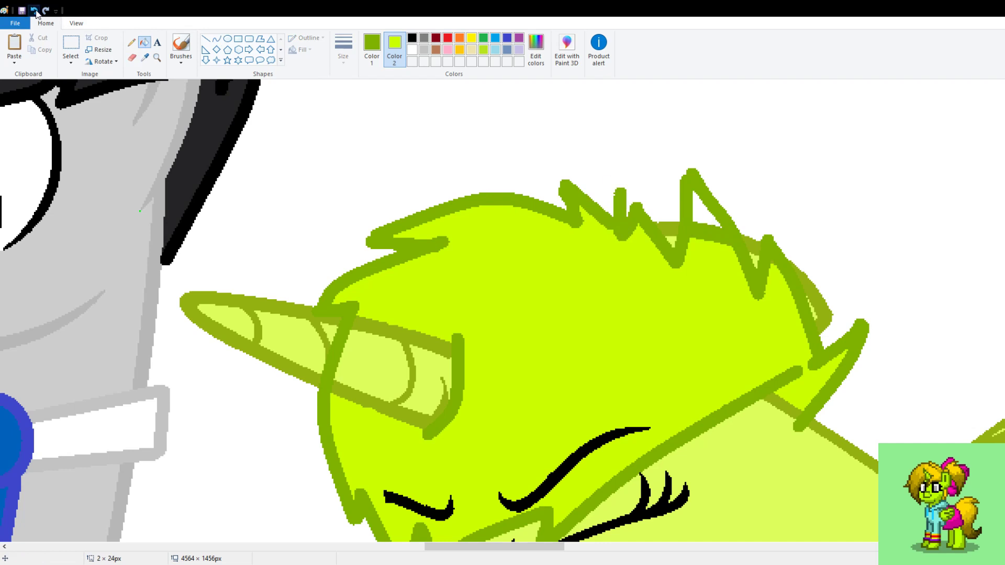
{"action": "right_click", "coordinate": [713, 229]}
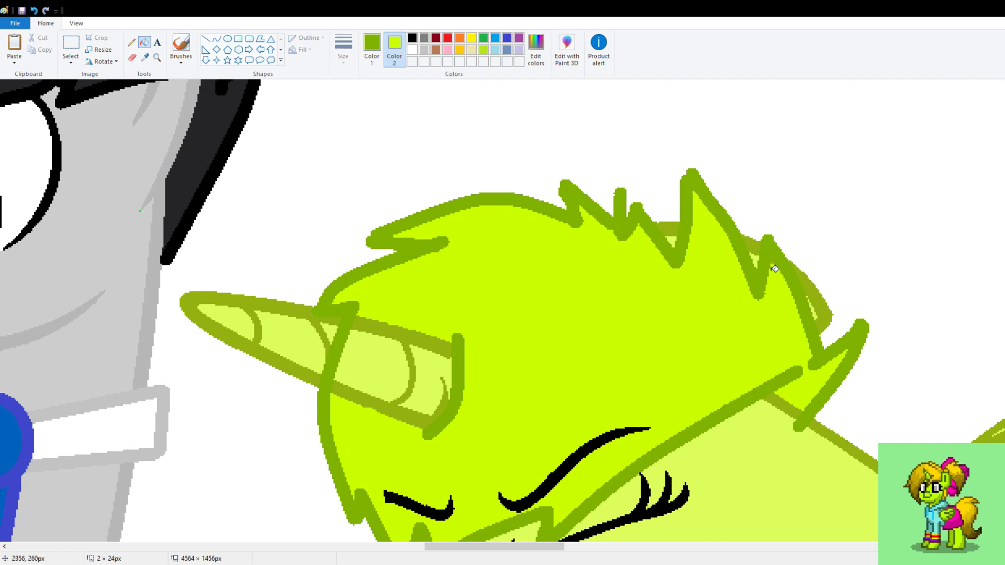
{"action": "scroll", "coordinate": [817, 337], "scroll_direction": "down", "scroll_amount": 3}
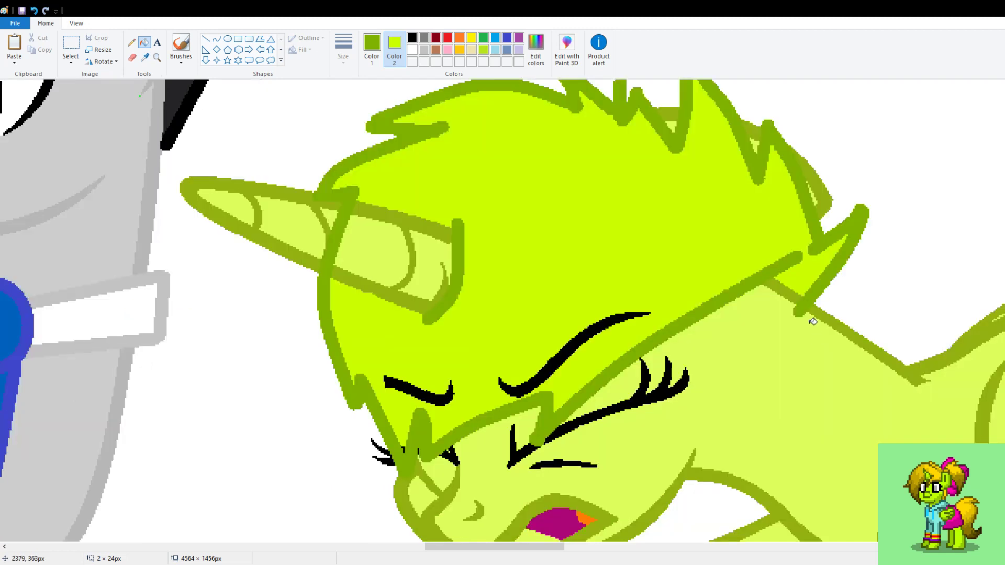
{"action": "scroll", "coordinate": [543, 180], "scroll_direction": "down", "scroll_amount": 2}
{"action": "scroll", "coordinate": [542, 181], "scroll_direction": "up", "scroll_amount": 2}
Step: Sample the horn's fill and outline colors and redraw its lower outline over the hair line with a curve of about 43 × 16 px
{"action": "left_click", "coordinate": [144, 57]}
{"action": "right_click", "coordinate": [302, 232]}
{"action": "left_click", "coordinate": [217, 39]}
{"action": "left_click_drag", "start_coordinate": [310, 263], "coordinate": [376, 288]}
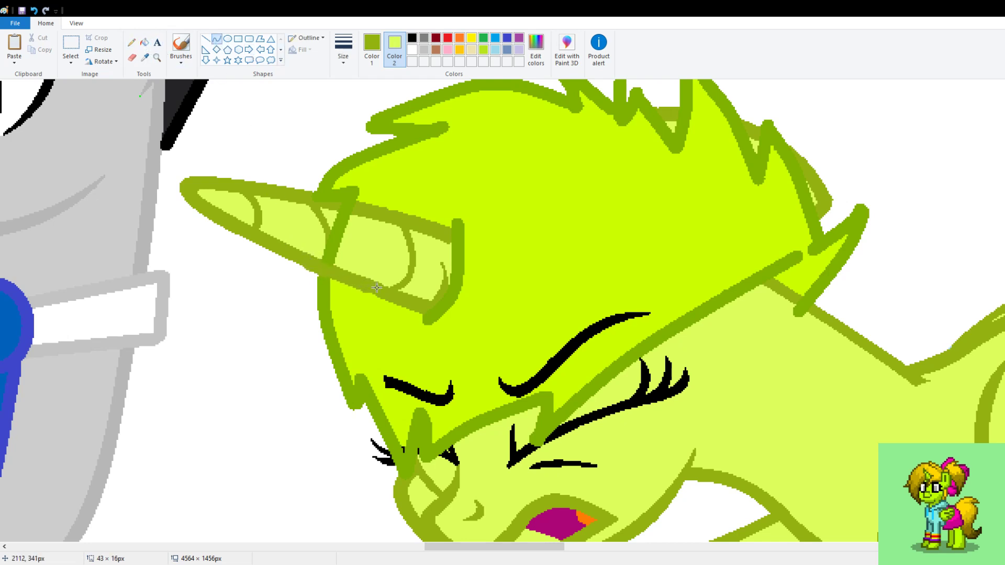
{"action": "left_click", "coordinate": [331, 268]}
{"action": "left_click_drag", "start_coordinate": [325, 269], "coordinate": [321, 268]}
Step: Redraw the horn's middle ring in the horn outline color and fill the leftover hair stroke inside the horn with light green
{"action": "left_click", "coordinate": [325, 263]}
{"action": "mouse_move", "coordinate": [306, 193]}
{"action": "left_mouse_down"}
{"action": "mouse_move", "coordinate": [332, 275]}
{"action": "mouse_move", "coordinate": [309, 210]}
{"action": "left_mouse_up"}
{"action": "left_click_drag", "start_coordinate": [329, 268], "coordinate": [303, 193]}
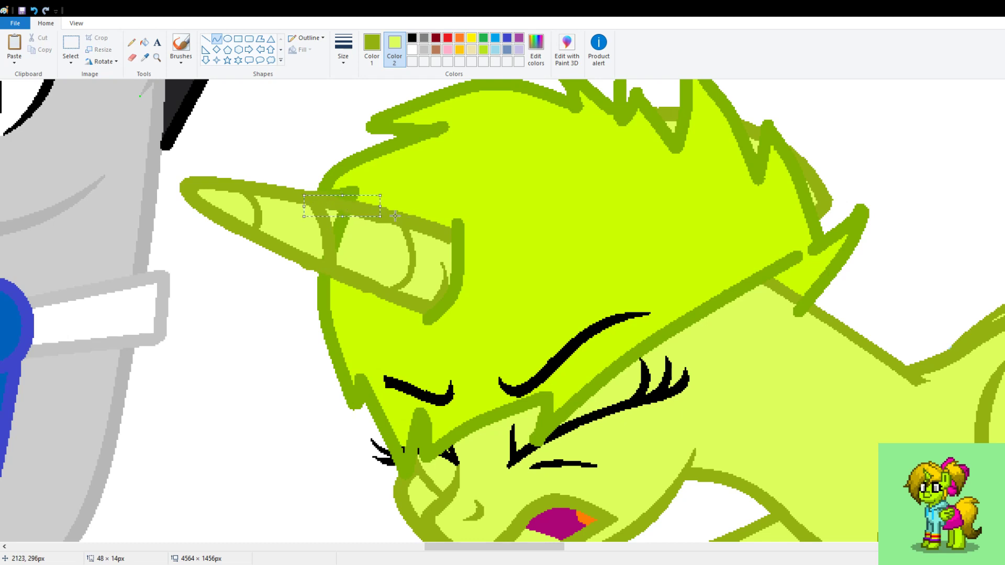
{"action": "left_click", "coordinate": [144, 42]}
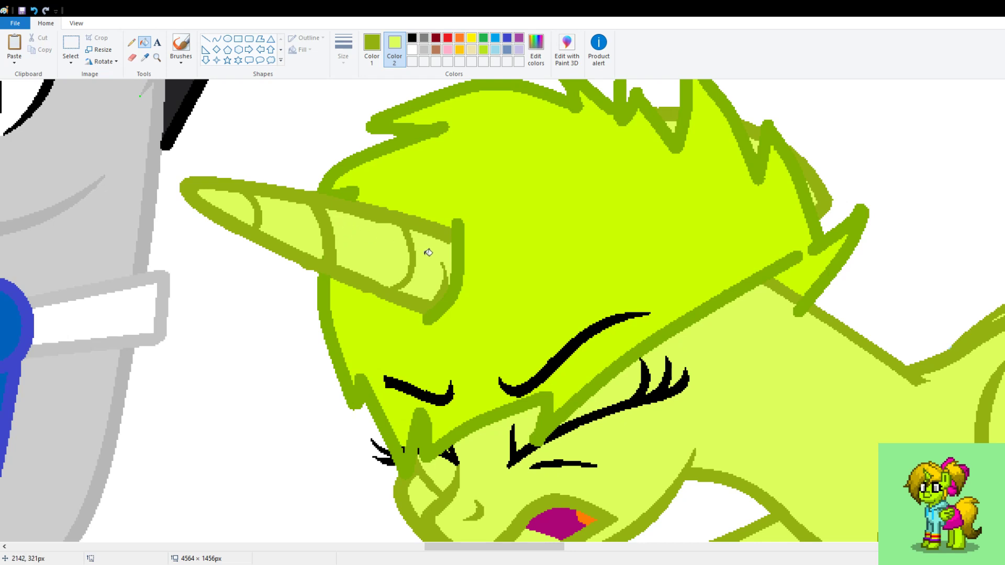
Step: Sample the green eyebrow color of the large worried lime unicorn as the primary color and return to the crouching pony
{"action": "scroll", "coordinate": [428, 252], "scroll_direction": "down", "scroll_amount": 2}
{"action": "key", "text": "ctrl+Page_Down"}
{"action": "key", "text": "ctrl+Page_Down"}
{"action": "key", "text": "ctrl+Page_Down"}
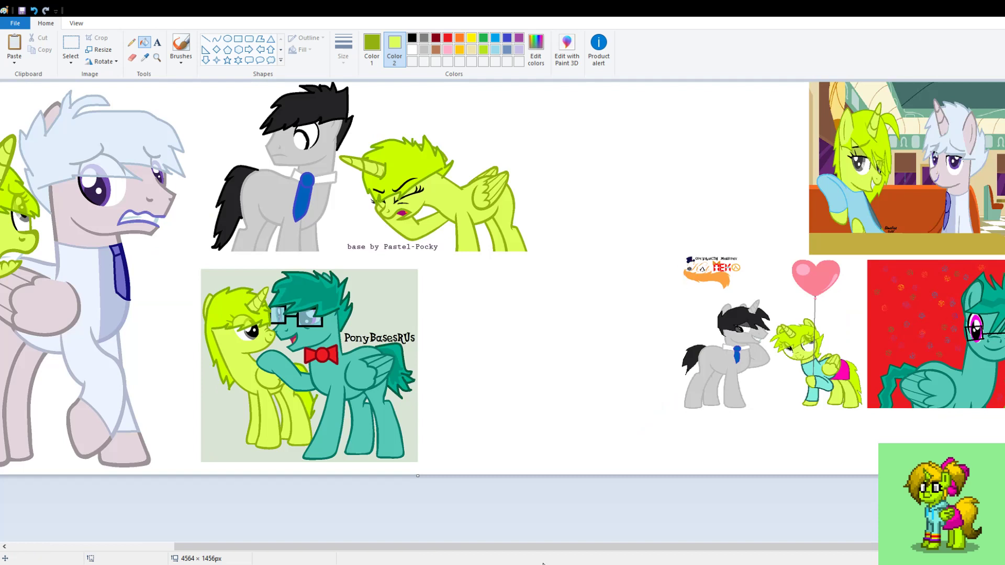
{"action": "left_click_drag", "start_coordinate": [543, 548], "coordinate": [373, 554]}
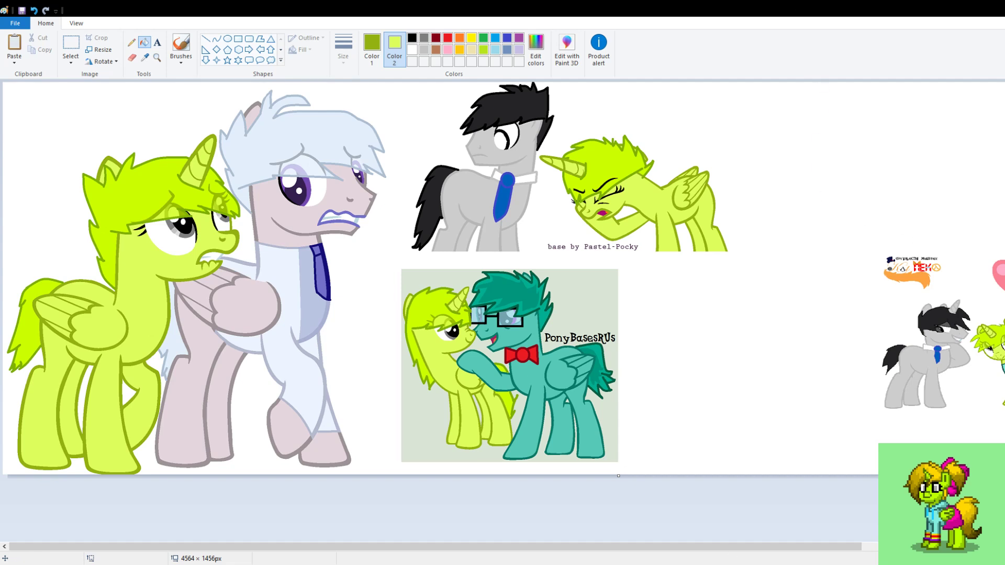
{"action": "left_click", "coordinate": [994, 559]}
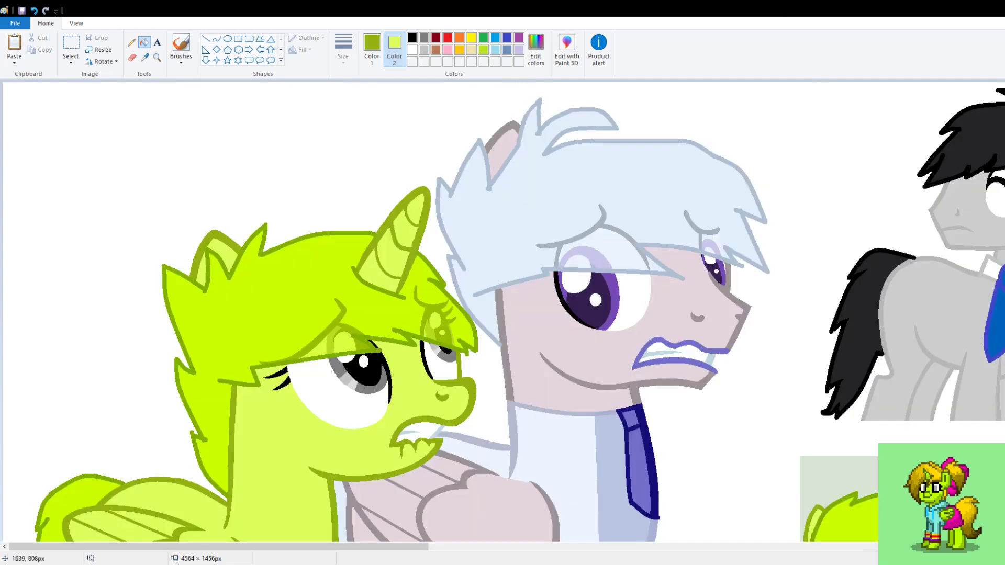
{"action": "left_click_drag", "start_coordinate": [258, 547], "coordinate": [53, 541]}
{"action": "left_click", "coordinate": [144, 57]}
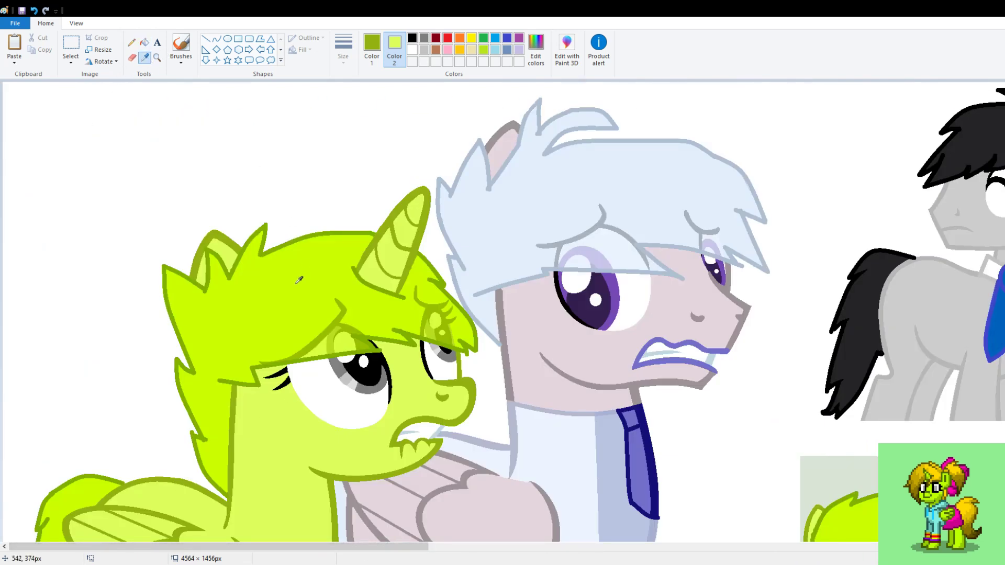
{"action": "left_click", "coordinate": [341, 315]}
{"action": "left_click_drag", "start_coordinate": [402, 546], "coordinate": [627, 546]}
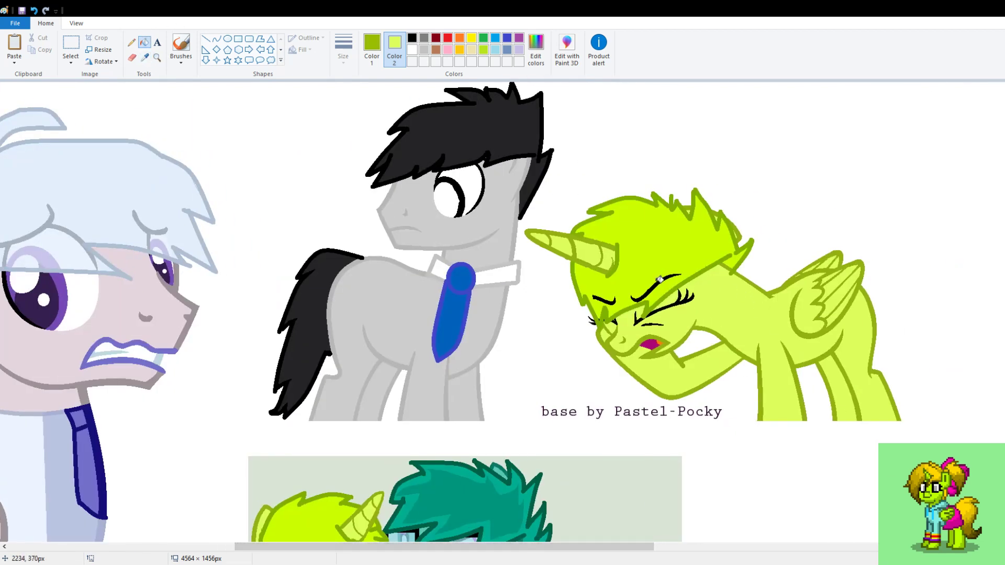
Step: Recolor both black eyebrows of the crouching lime unicorn with the primary green fill, undoing the accidental fill of its hair
{"action": "left_click", "coordinate": [659, 280]}
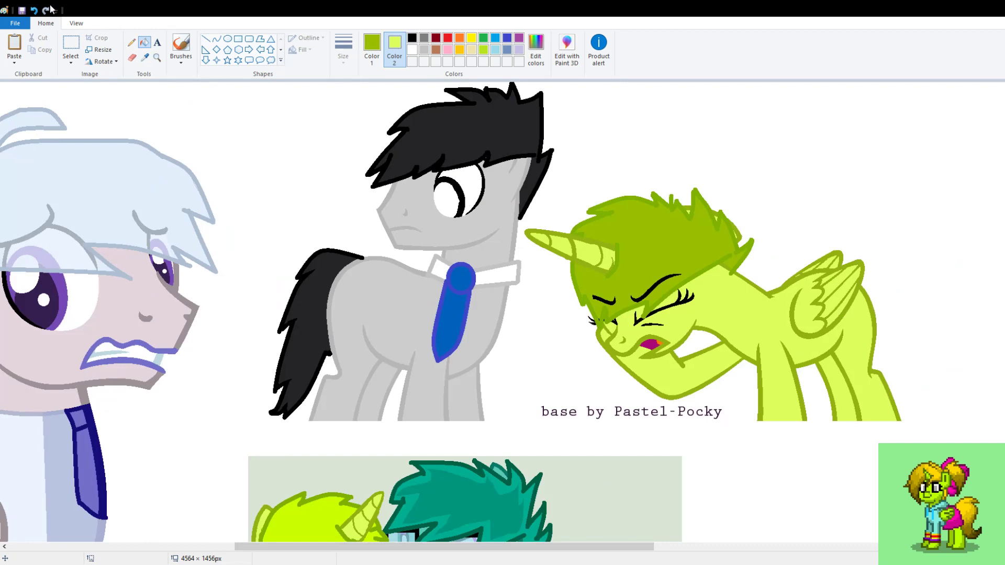
{"action": "left_click", "coordinate": [34, 11]}
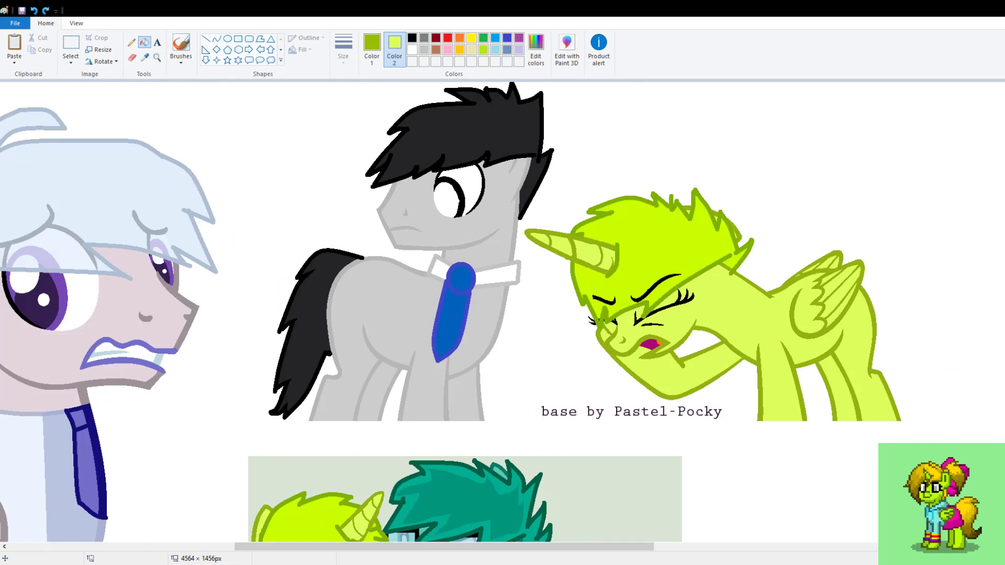
{"action": "scroll", "coordinate": [502, 311], "scroll_direction": "up", "scroll_amount": 2}
{"action": "scroll", "coordinate": [502, 312], "scroll_direction": "down", "scroll_amount": 6}
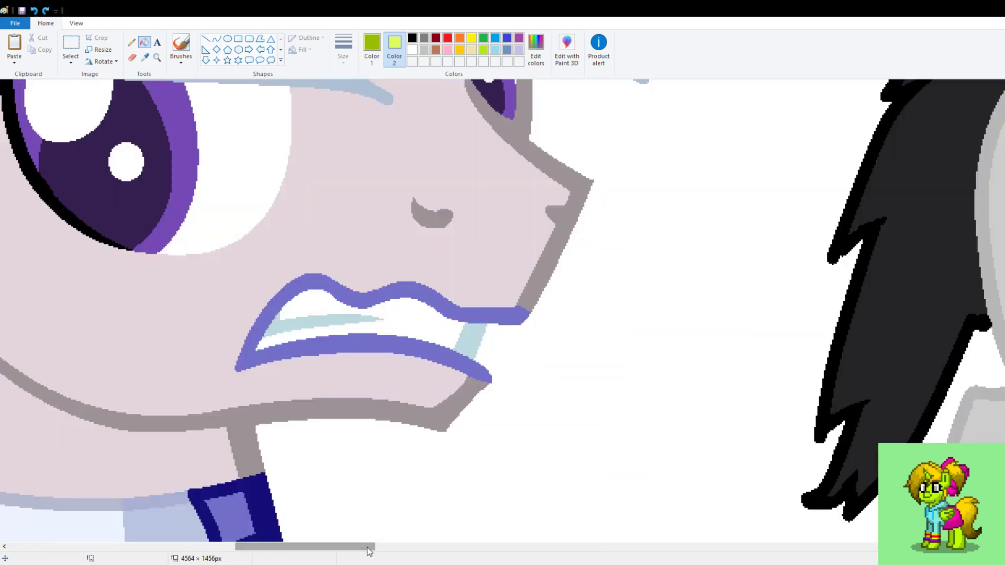
{"action": "left_click_drag", "start_coordinate": [367, 547], "coordinate": [544, 560]}
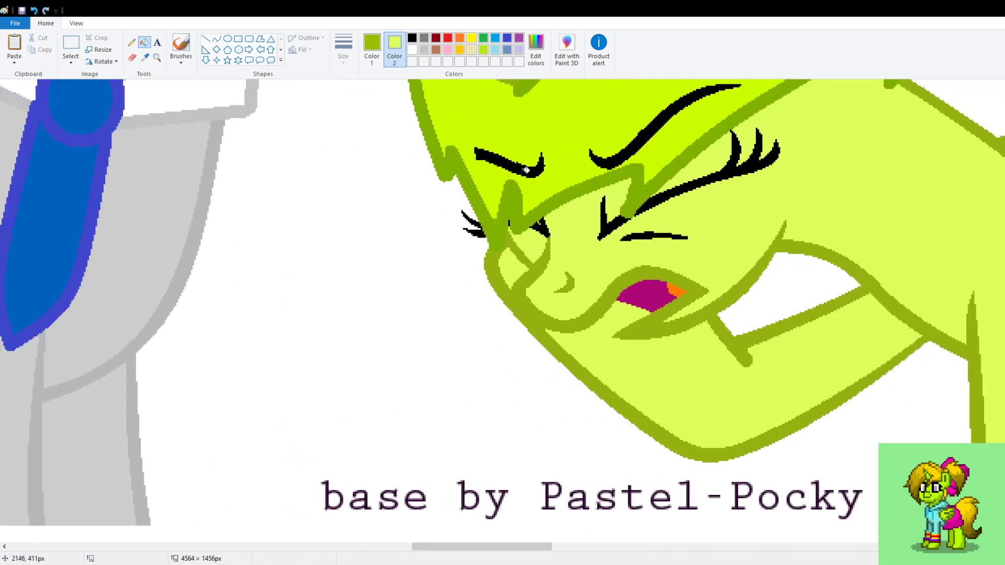
{"action": "scroll", "coordinate": [661, 177], "scroll_direction": "up", "scroll_amount": 3}
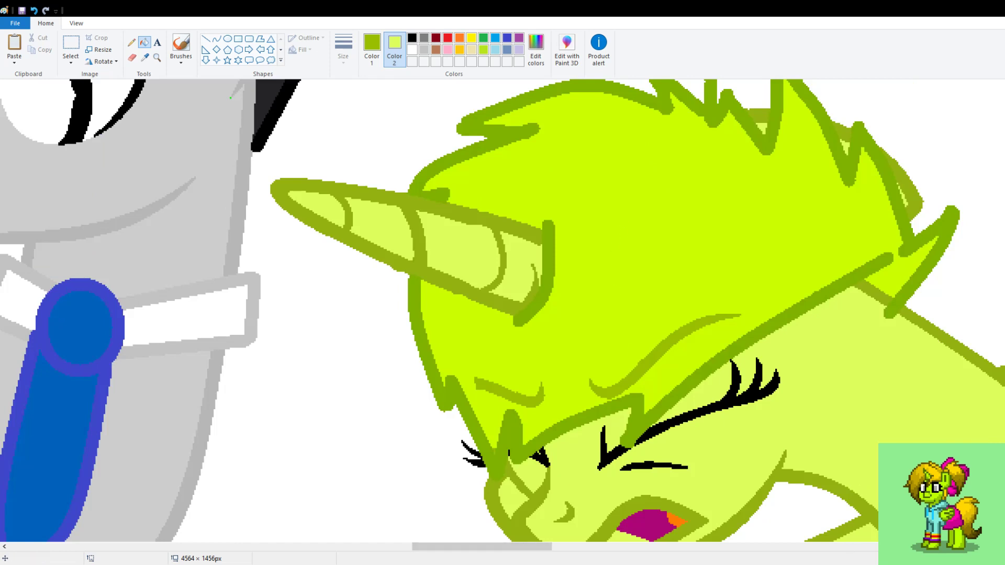
Step: Look over the canvas and examine the large worried lime unicorn's body and legs
{"action": "key", "text": "ctrl+Page_Down"}
{"action": "key", "text": "ctrl+Page_Down"}
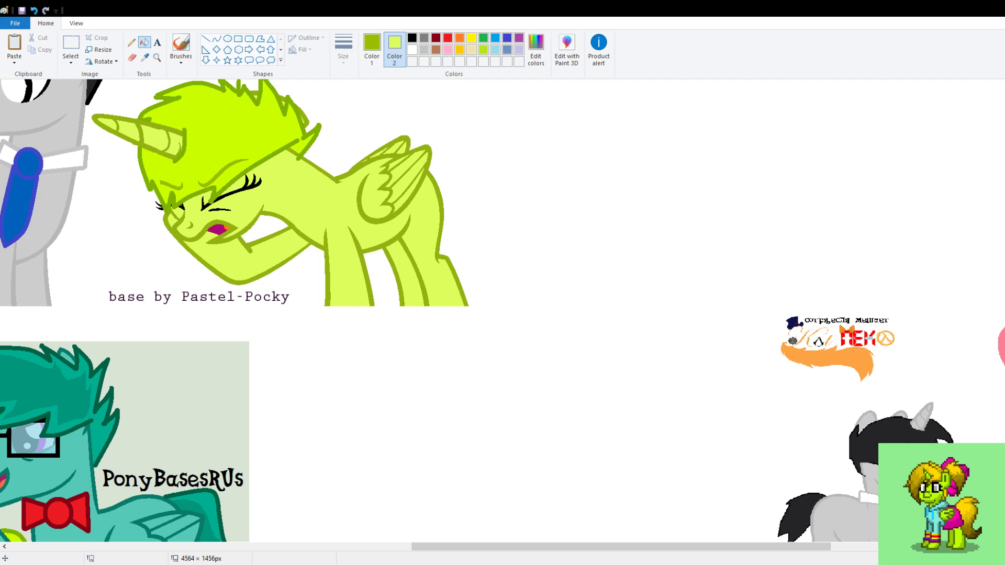
{"action": "scroll", "coordinate": [890, 439], "scroll_direction": "down", "scroll_amount": 3}
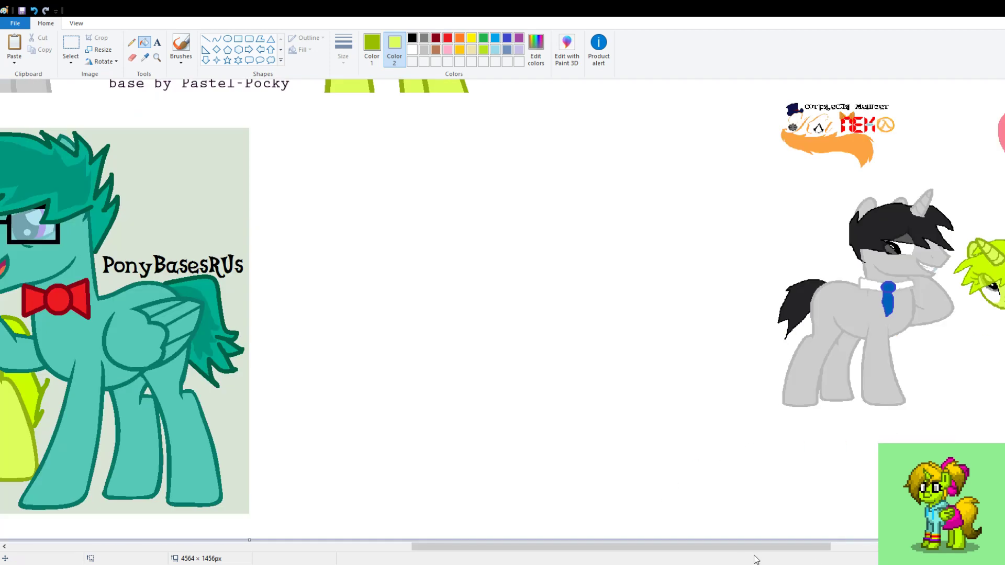
{"action": "left_click_drag", "start_coordinate": [756, 548], "coordinate": [203, 541]}
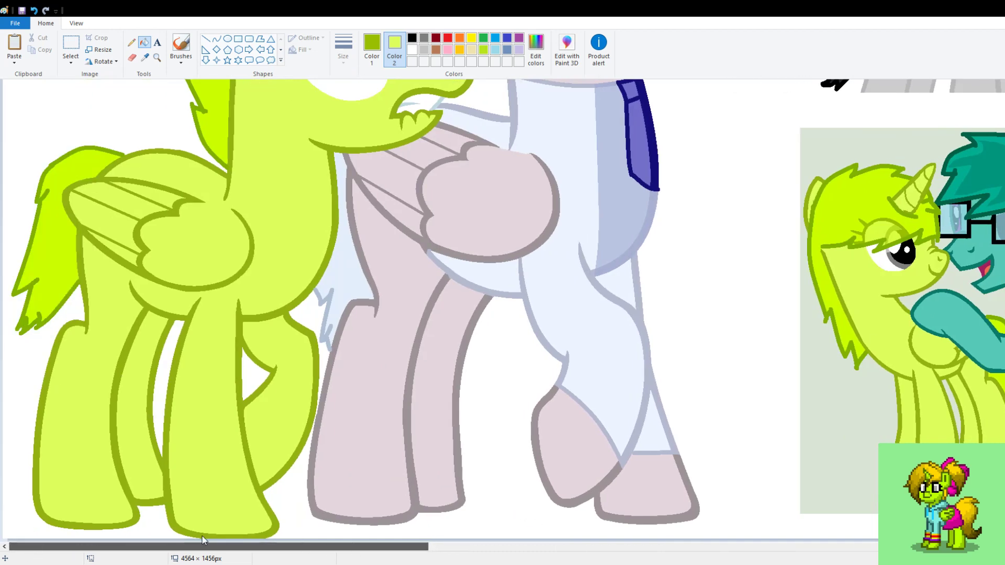
{"action": "scroll", "coordinate": [203, 539], "scroll_direction": "up", "scroll_amount": 5}
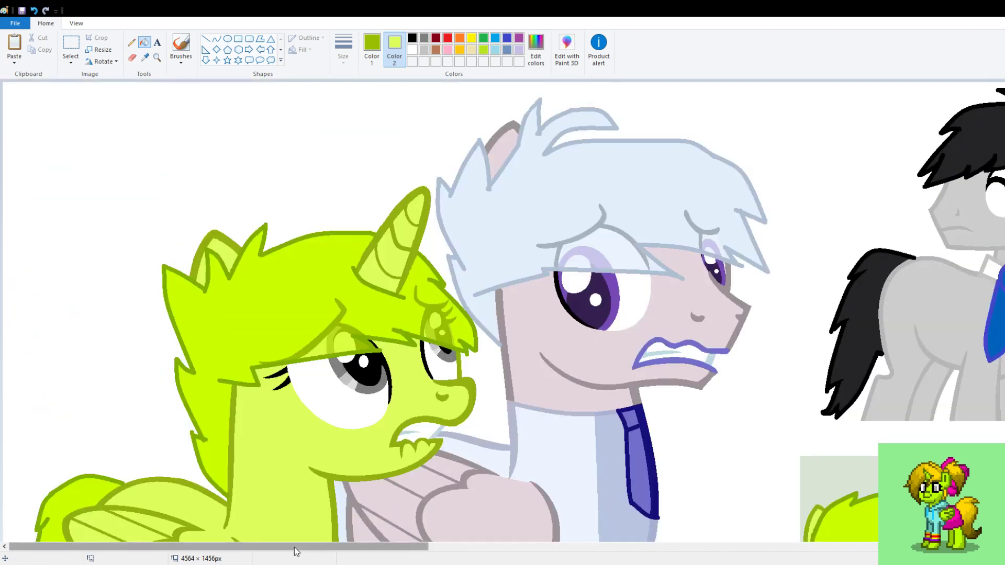
{"action": "mouse_move", "coordinate": [296, 551]}
{"action": "left_mouse_down"}
{"action": "mouse_move", "coordinate": [329, 558]}
{"action": "mouse_move", "coordinate": [277, 558]}
{"action": "left_mouse_up"}
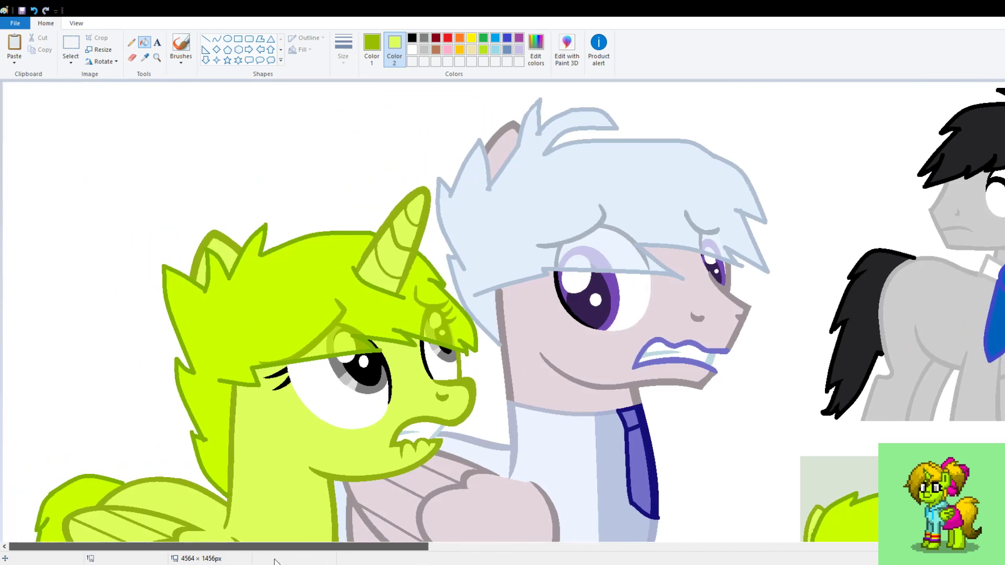
{"action": "scroll", "coordinate": [586, 345], "scroll_direction": "down", "scroll_amount": 2}
{"action": "scroll", "coordinate": [523, 355], "scroll_direction": "down", "scroll_amount": 4}
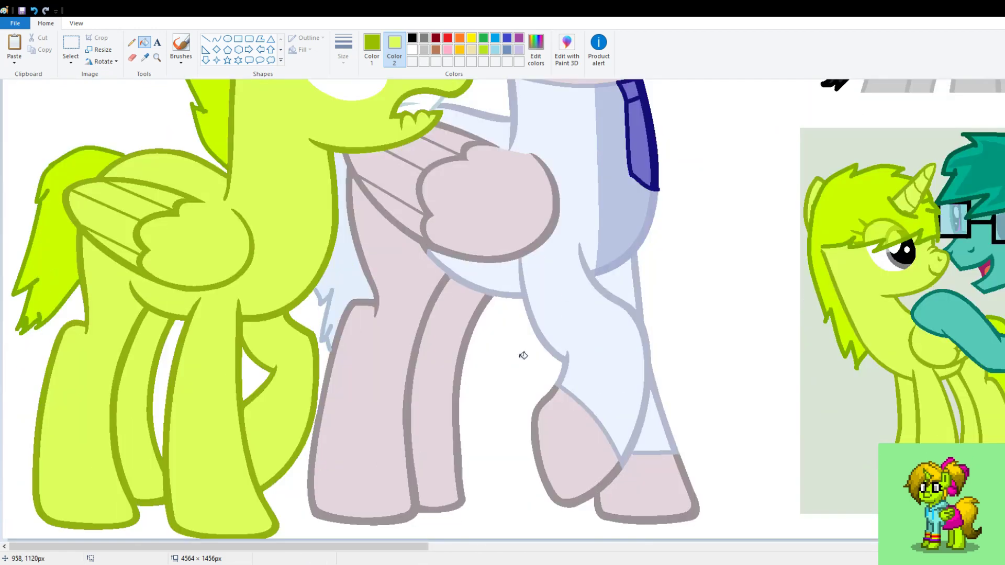
{"action": "scroll", "coordinate": [522, 355], "scroll_direction": "up", "scroll_amount": 2}
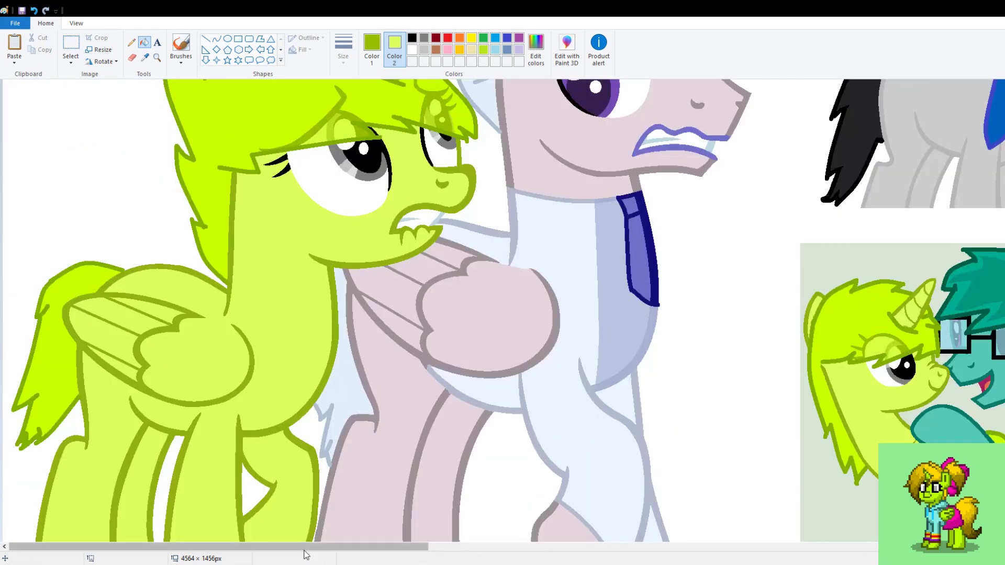
{"action": "left_click_drag", "start_coordinate": [304, 550], "coordinate": [306, 547]}
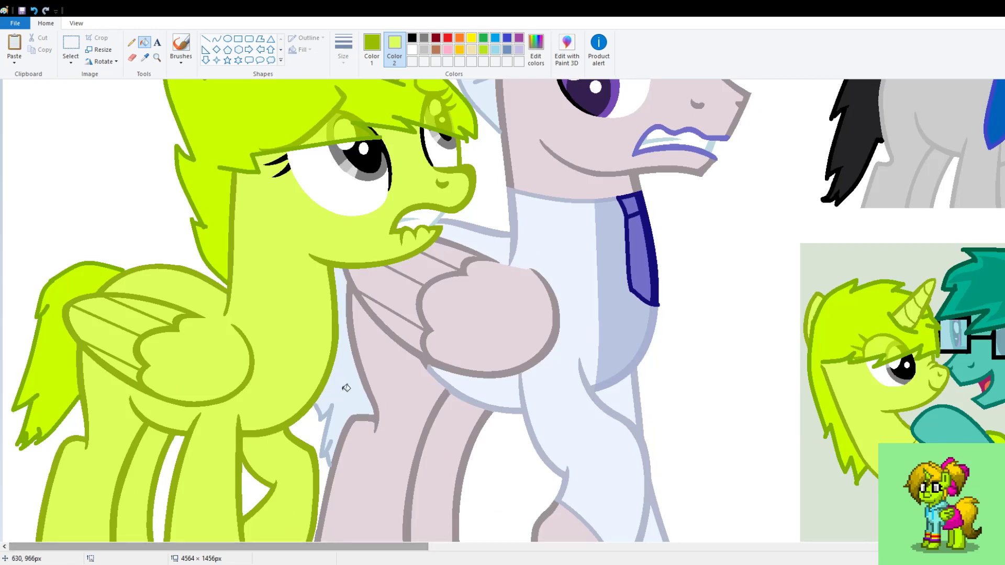
{"action": "scroll", "coordinate": [286, 530], "scroll_direction": "up", "scroll_amount": 2}
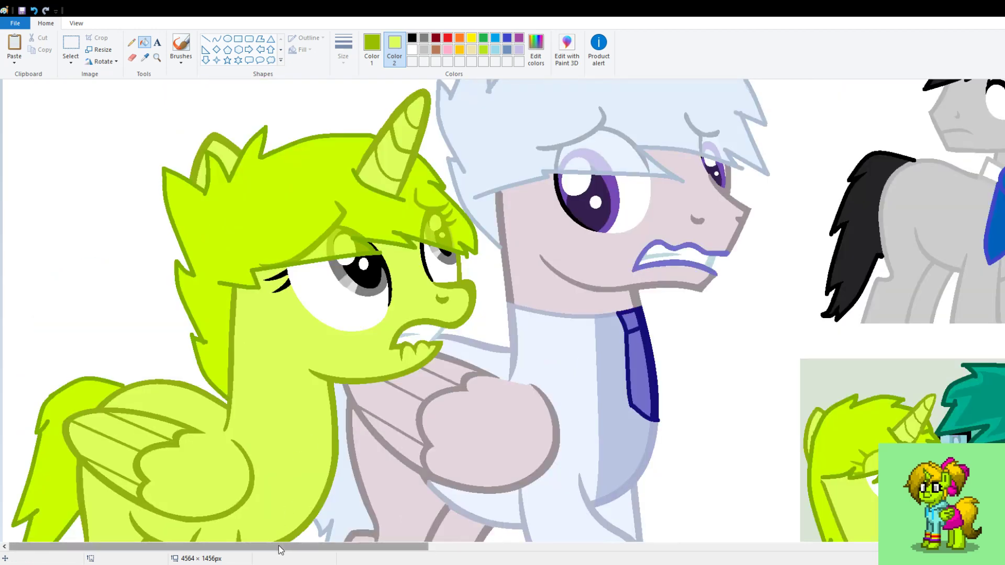
Step: Sample the diner-scene lime unicorn's shirt outline blue as the primary color and its light blue shirt fill as secondary
{"action": "left_click_drag", "start_coordinate": [280, 550], "coordinate": [868, 548]}
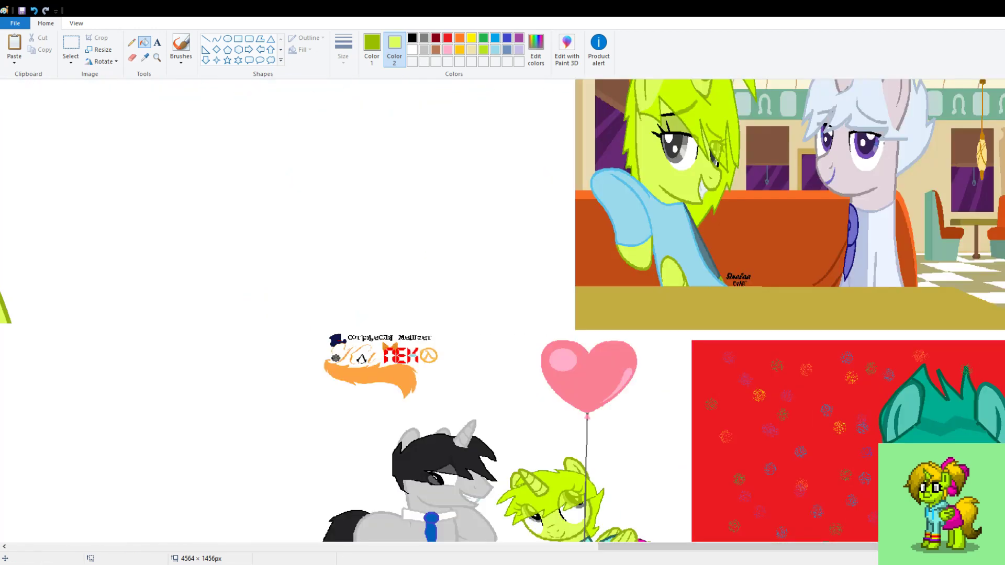
{"action": "scroll", "coordinate": [567, 291], "scroll_direction": "down", "scroll_amount": 4}
{"action": "scroll", "coordinate": [582, 331], "scroll_direction": "up", "scroll_amount": 6}
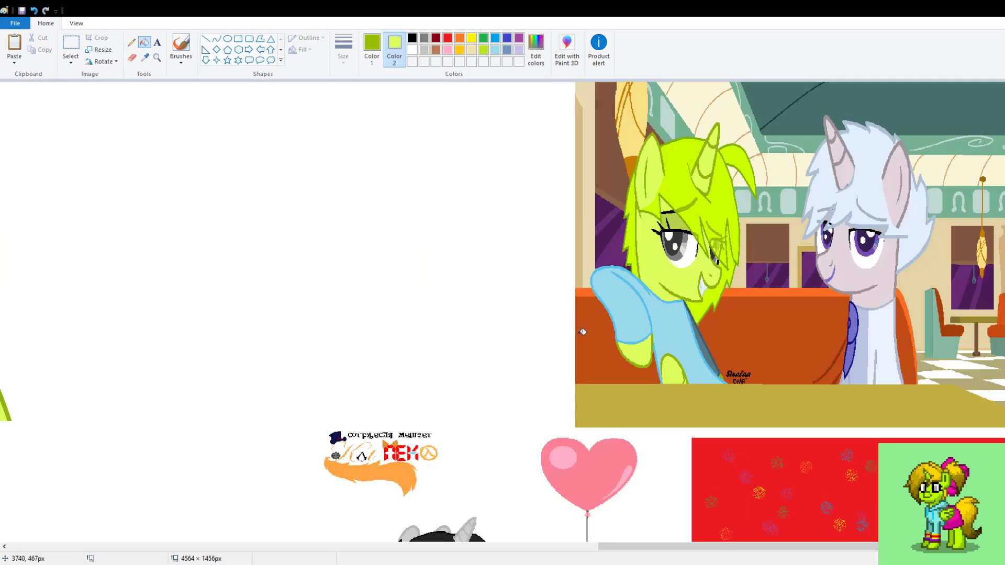
{"action": "left_click", "coordinate": [145, 57]}
{"action": "left_click", "coordinate": [680, 299]}
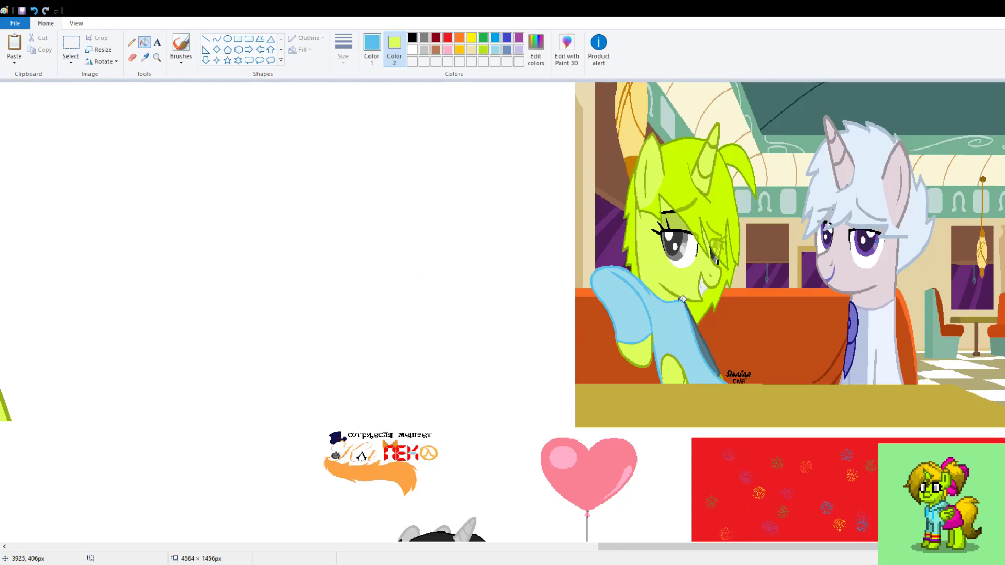
{"action": "left_click", "coordinate": [145, 57]}
{"action": "right_click", "coordinate": [673, 333]}
Step: Draw a blue collar curve of about 227 × 81 px across the large worried lime unicorn's neck and fill it solid blue
{"action": "left_click_drag", "start_coordinate": [971, 546], "coordinate": [349, 504]}
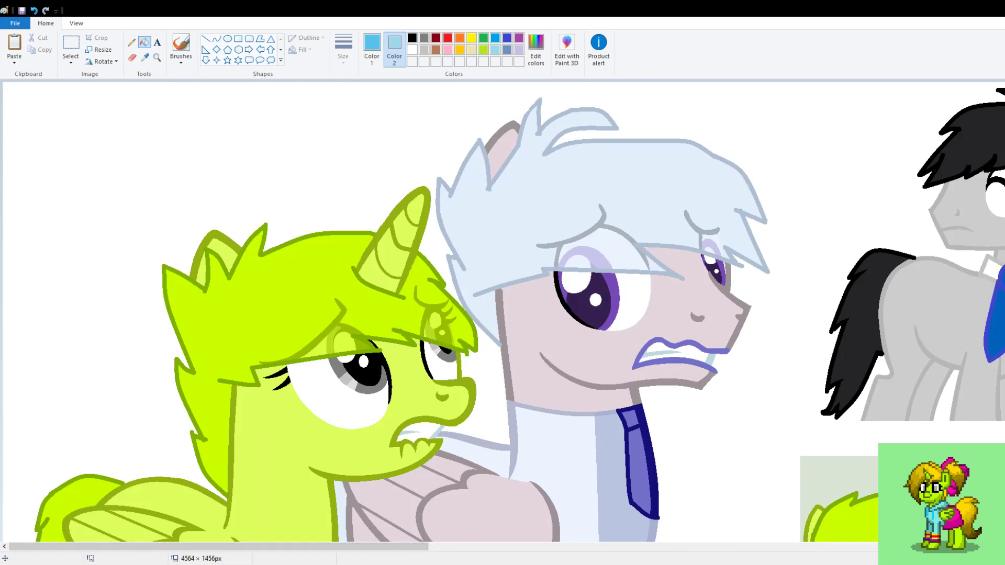
{"action": "scroll", "coordinate": [694, 284], "scroll_direction": "down", "scroll_amount": 3}
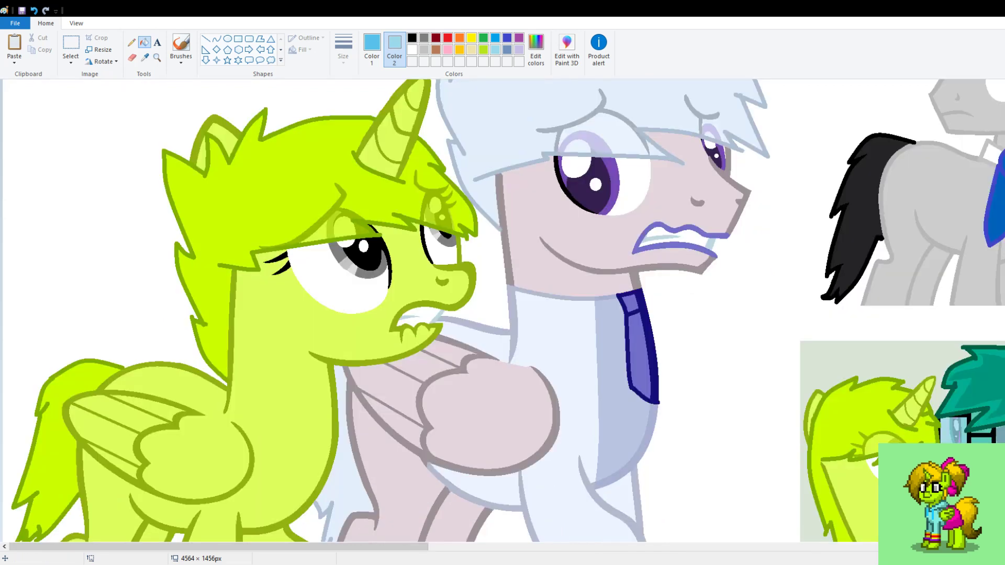
{"action": "key", "text": "ctrl+Page_Up"}
{"action": "key", "text": "ctrl+Page_Up"}
{"action": "scroll", "coordinate": [907, 388], "scroll_direction": "down", "scroll_amount": 5}
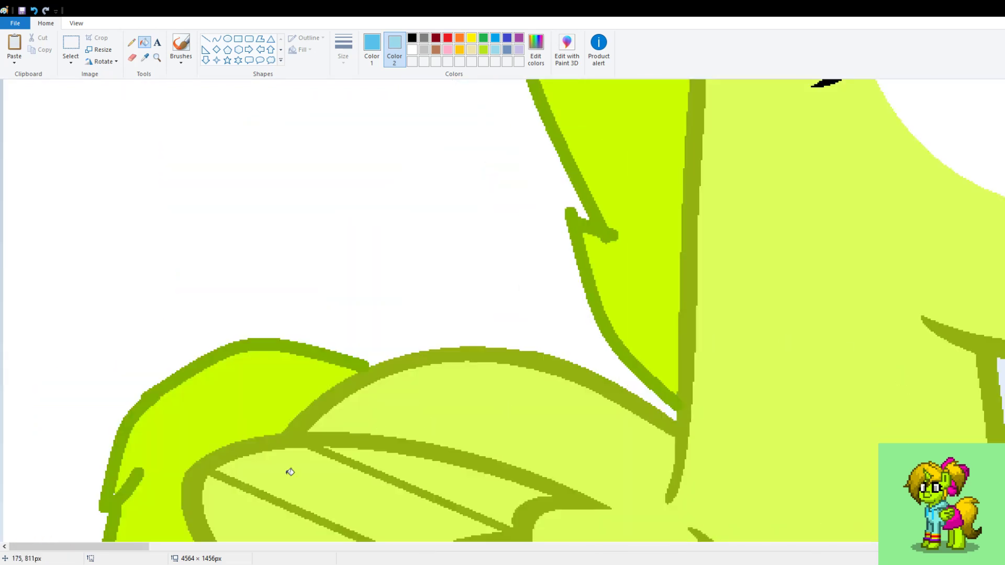
{"action": "scroll", "coordinate": [214, 547], "scroll_direction": "right", "scroll_amount": 5}
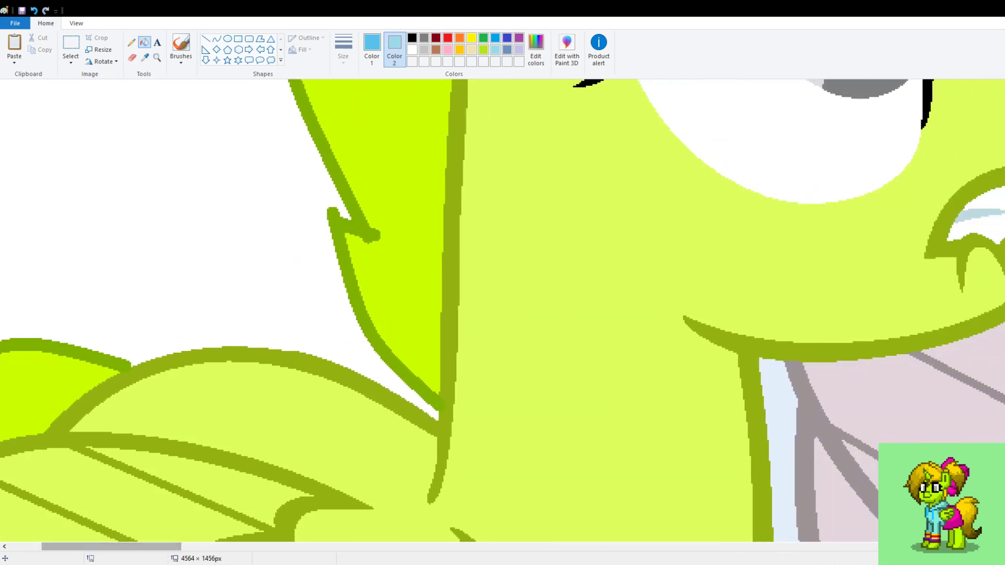
{"action": "left_click", "coordinate": [216, 38]}
{"action": "left_click_drag", "start_coordinate": [420, 279], "coordinate": [789, 392]}
{"action": "left_click_drag", "start_coordinate": [605, 353], "coordinate": [572, 380]}
{"action": "left_click_drag", "start_coordinate": [674, 383], "coordinate": [673, 406]}
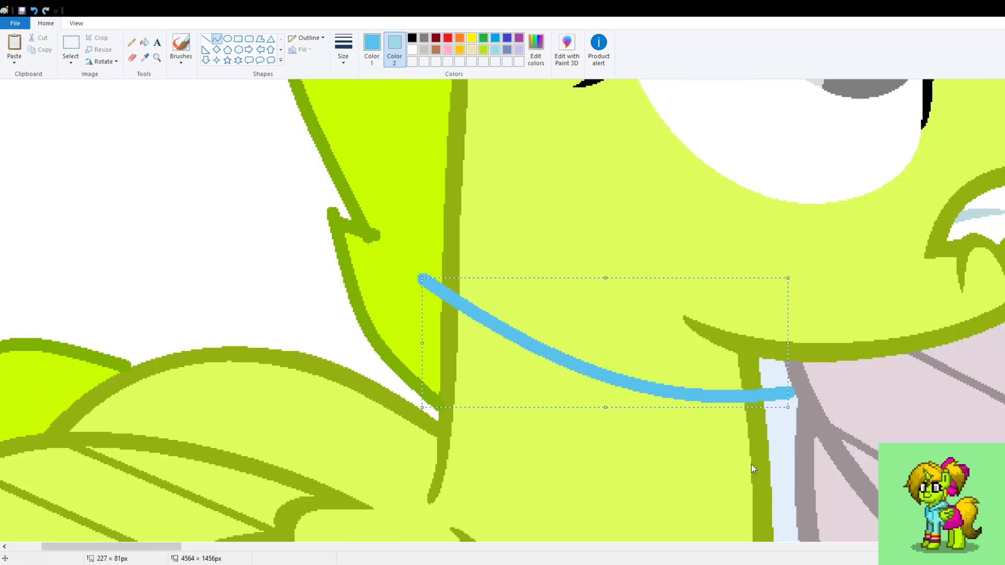
{"action": "left_click", "coordinate": [146, 43]}
{"action": "left_click", "coordinate": [558, 348]}
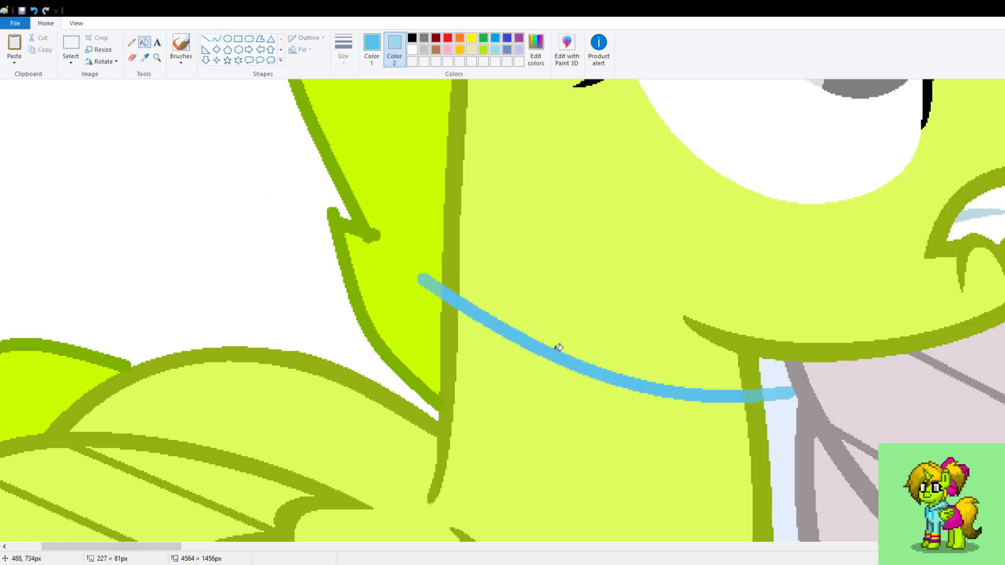
Step: Draw a blue cuff curve of about 202 × 44 px across the lower standing front leg and fill it solid blue
{"action": "scroll", "coordinate": [748, 387], "scroll_direction": "down", "scroll_amount": 5}
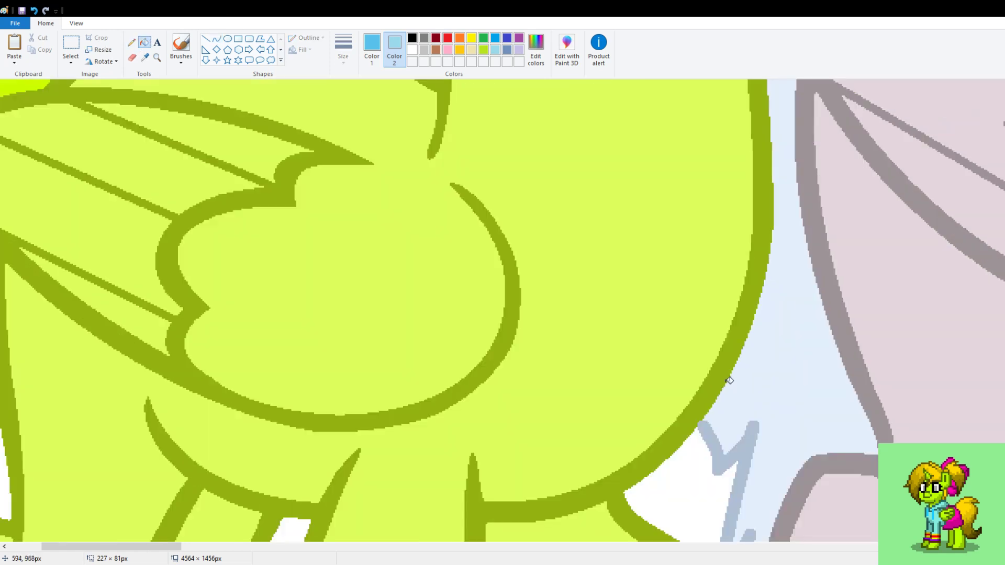
{"action": "left_click_drag", "start_coordinate": [162, 546], "coordinate": [152, 546]}
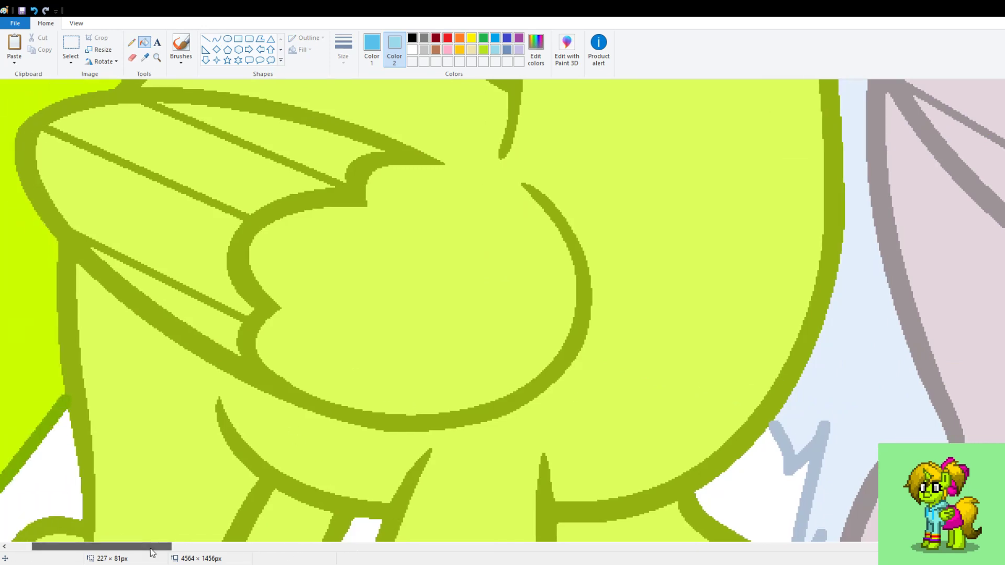
{"action": "scroll", "coordinate": [616, 401], "scroll_direction": "down", "scroll_amount": 4}
{"action": "scroll", "coordinate": [617, 401], "scroll_direction": "down", "scroll_amount": 3}
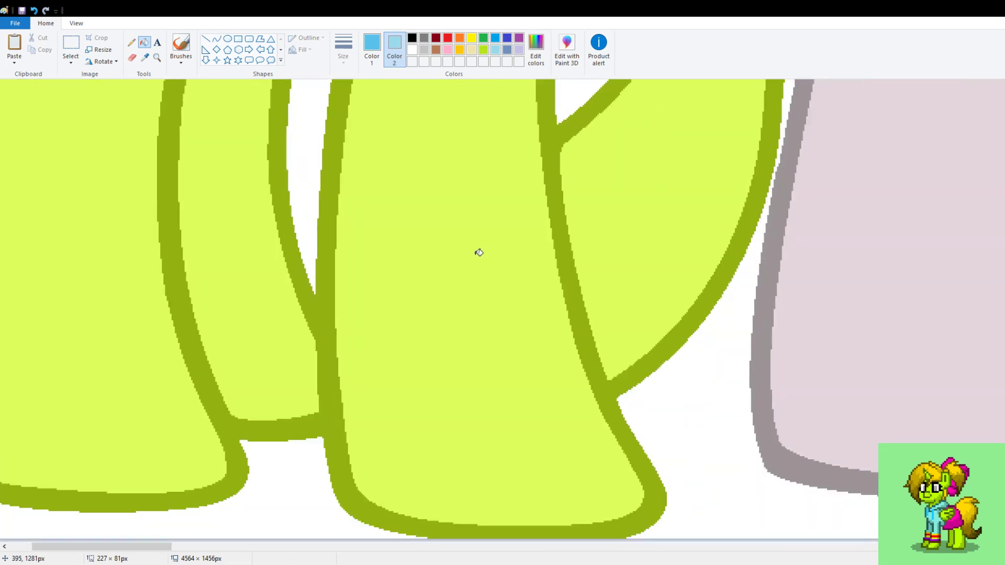
{"action": "left_click", "coordinate": [217, 39]}
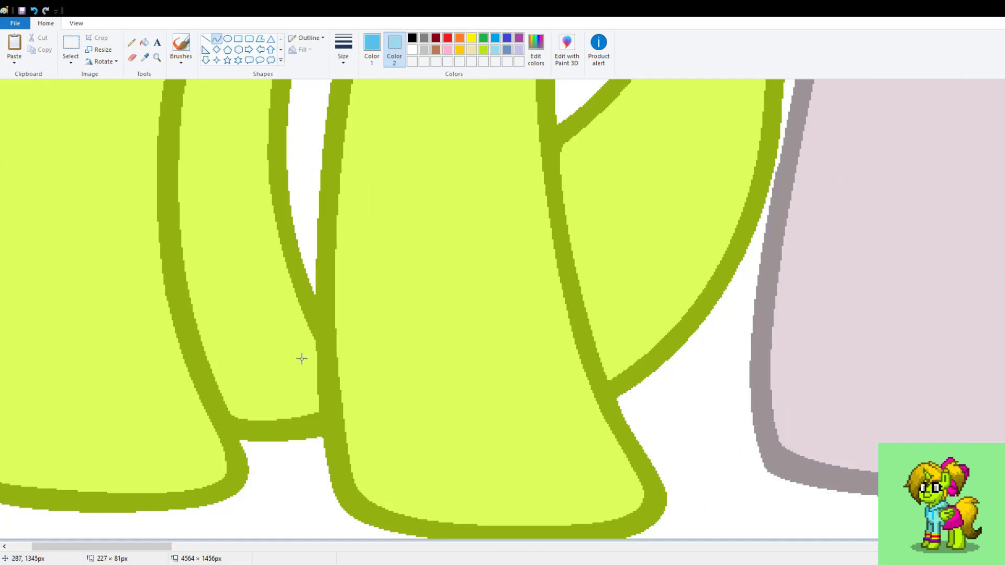
{"action": "left_click_drag", "start_coordinate": [299, 370], "coordinate": [634, 339]}
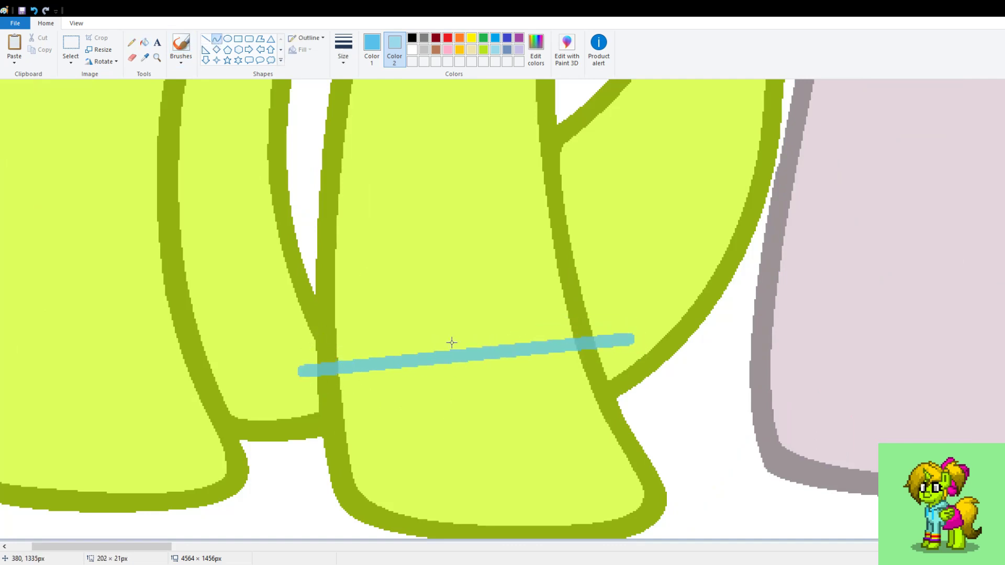
{"action": "left_click_drag", "start_coordinate": [452, 343], "coordinate": [554, 406]}
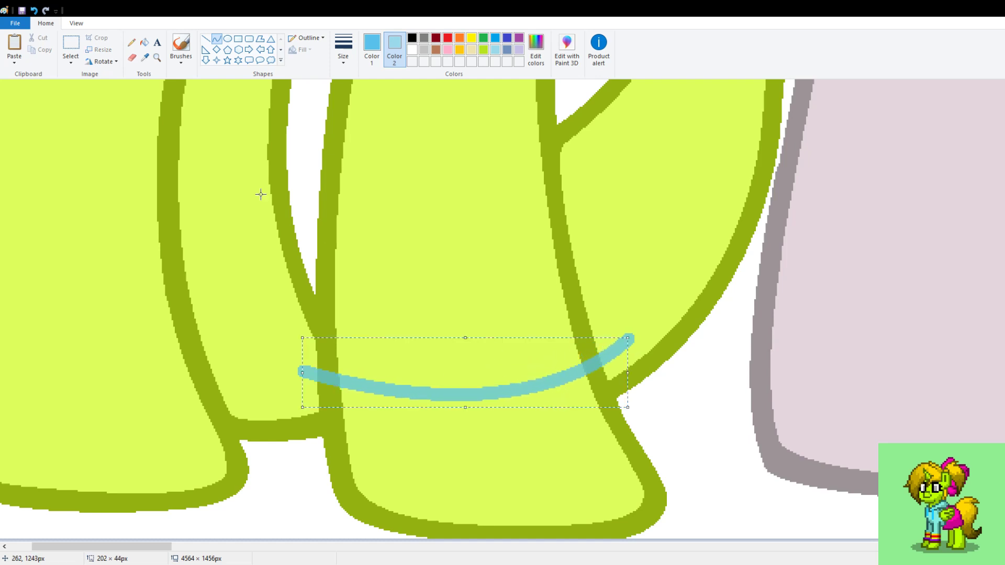
{"action": "left_click", "coordinate": [145, 42]}
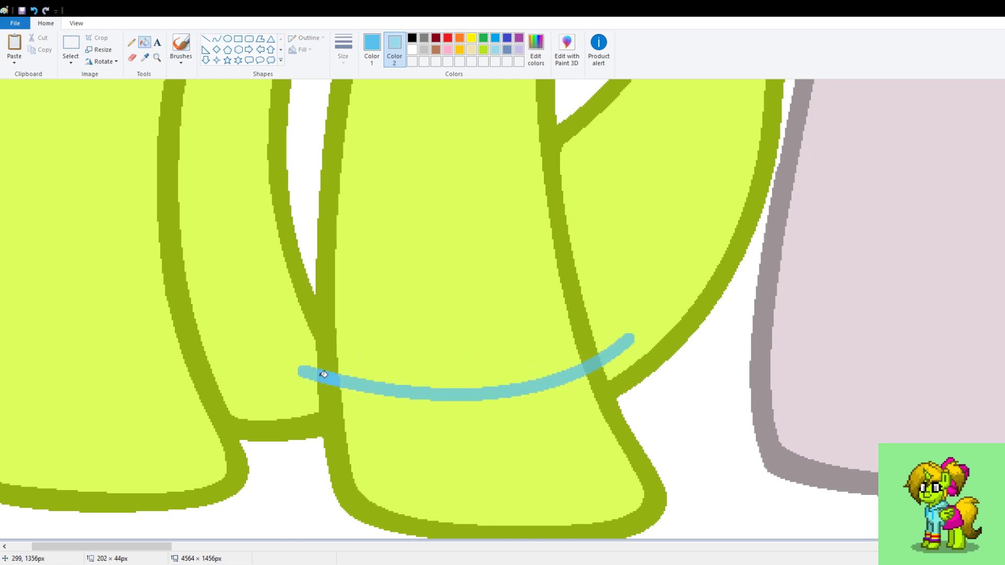
{"action": "left_click", "coordinate": [571, 375]}
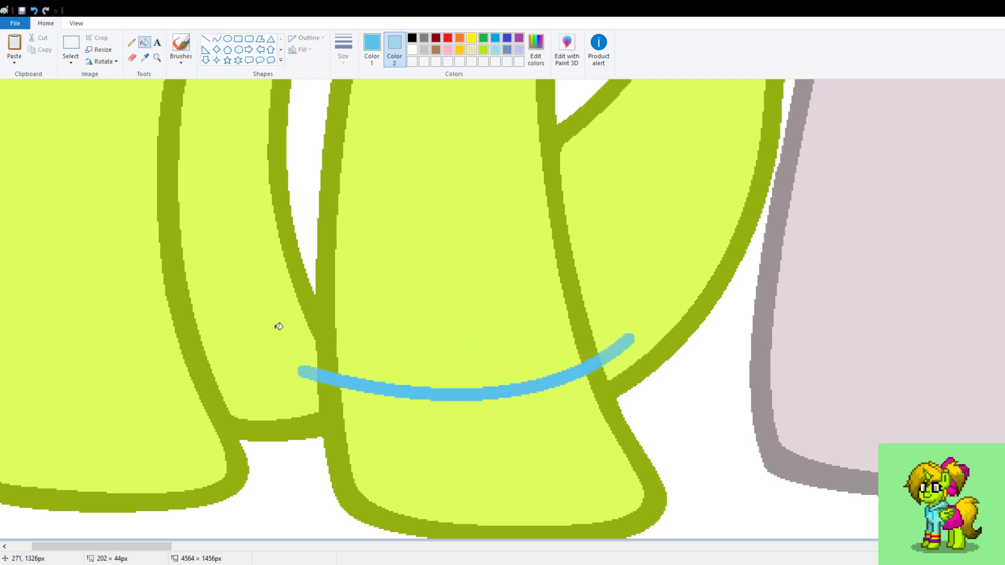
Step: Trace the front leg's edge with a thin blue pencil line where the leg behind it overlaps, just above the cuff
{"action": "left_click", "coordinate": [131, 43]}
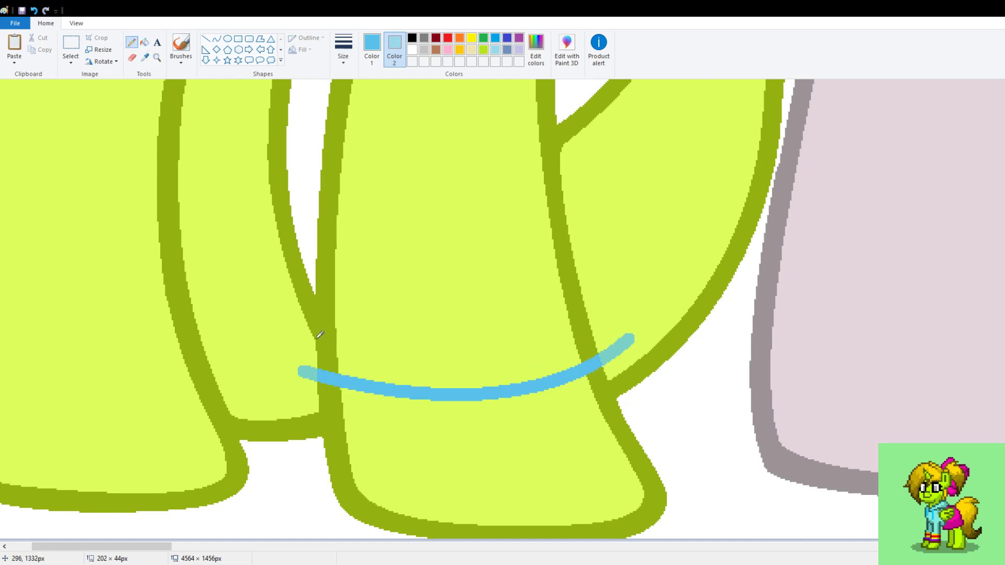
{"action": "left_click_drag", "start_coordinate": [316, 339], "coordinate": [318, 332]}
{"action": "scroll", "coordinate": [528, 248], "scroll_direction": "up", "scroll_amount": 3}
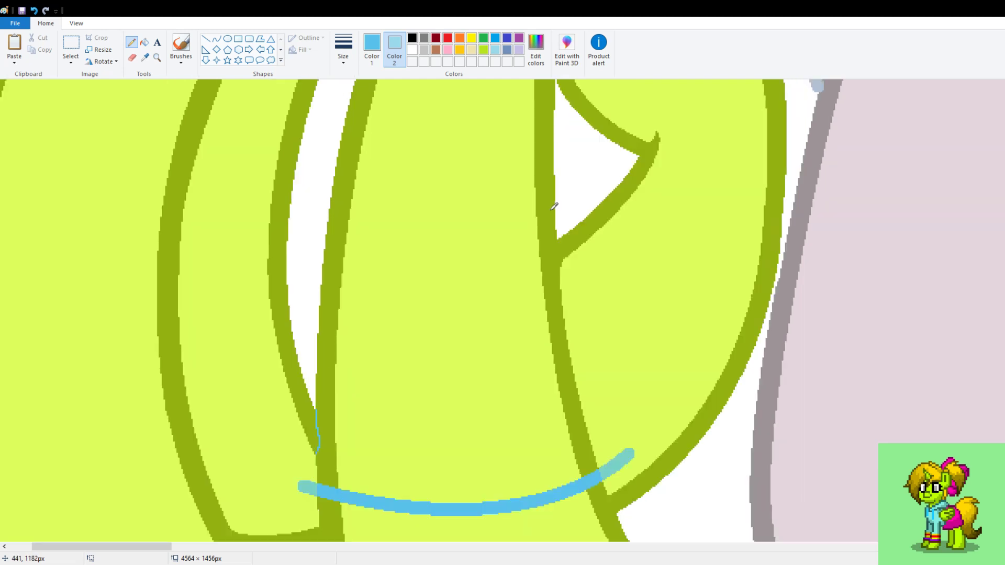
{"action": "scroll", "coordinate": [566, 240], "scroll_direction": "down", "scroll_amount": 3}
{"action": "scroll", "coordinate": [567, 240], "scroll_direction": "up", "scroll_amount": 7}
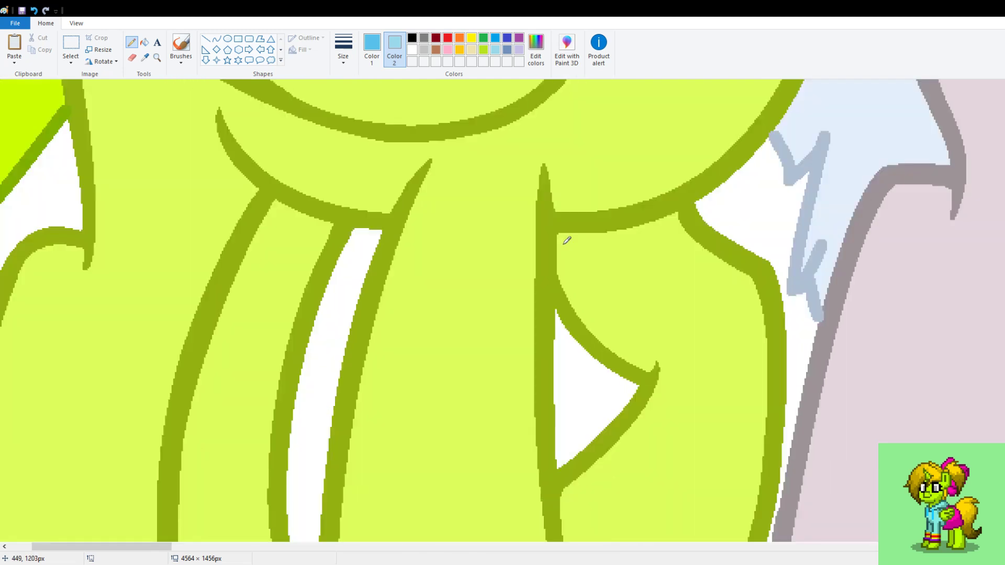
{"action": "scroll", "coordinate": [567, 240], "scroll_direction": "down", "scroll_amount": 7}
{"action": "scroll", "coordinate": [572, 234], "scroll_direction": "up", "scroll_amount": 12}
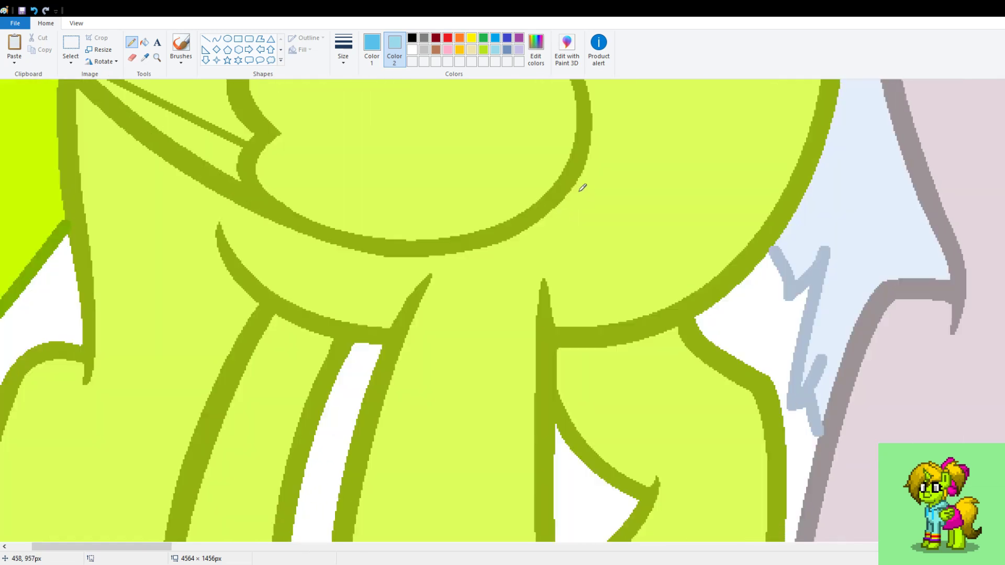
{"action": "scroll", "coordinate": [79, 47], "scroll_direction": "down", "scroll_amount": 1}
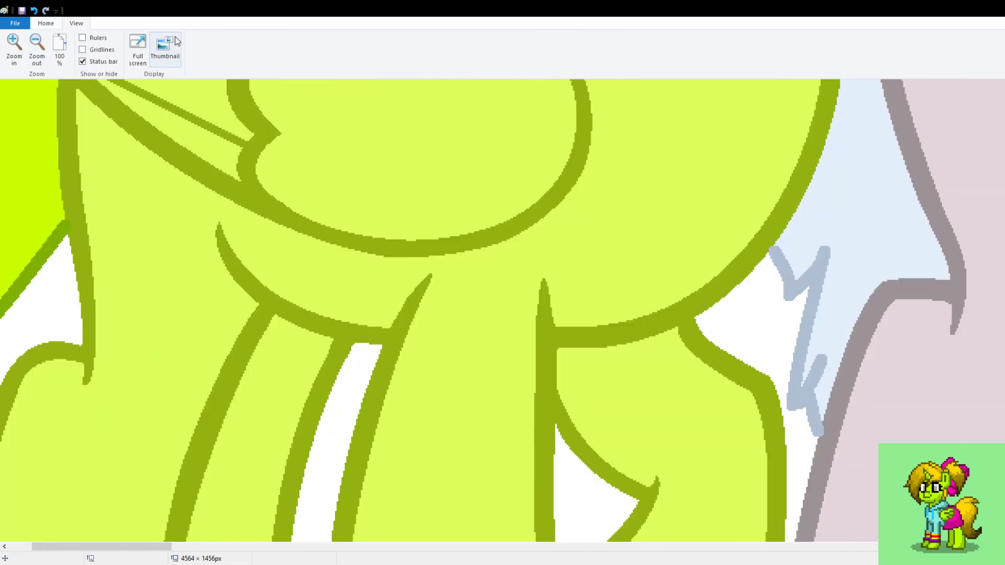
Step: Draw a blue shirt hem curve of about 78 × 308 px from the unicorn's back across the wing to the belly line
{"action": "scroll", "coordinate": [161, 48], "scroll_direction": "up", "scroll_amount": 1}
{"action": "left_click", "coordinate": [148, 45]}
{"action": "left_click", "coordinate": [147, 44]}
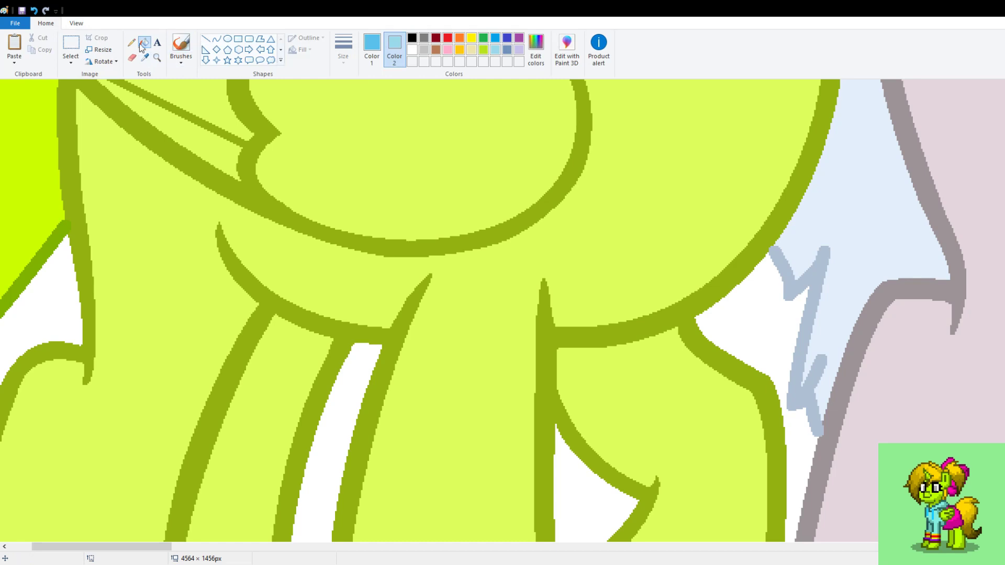
{"action": "left_click", "coordinate": [216, 39]}
{"action": "scroll", "coordinate": [313, 225], "scroll_direction": "up", "scroll_amount": 7}
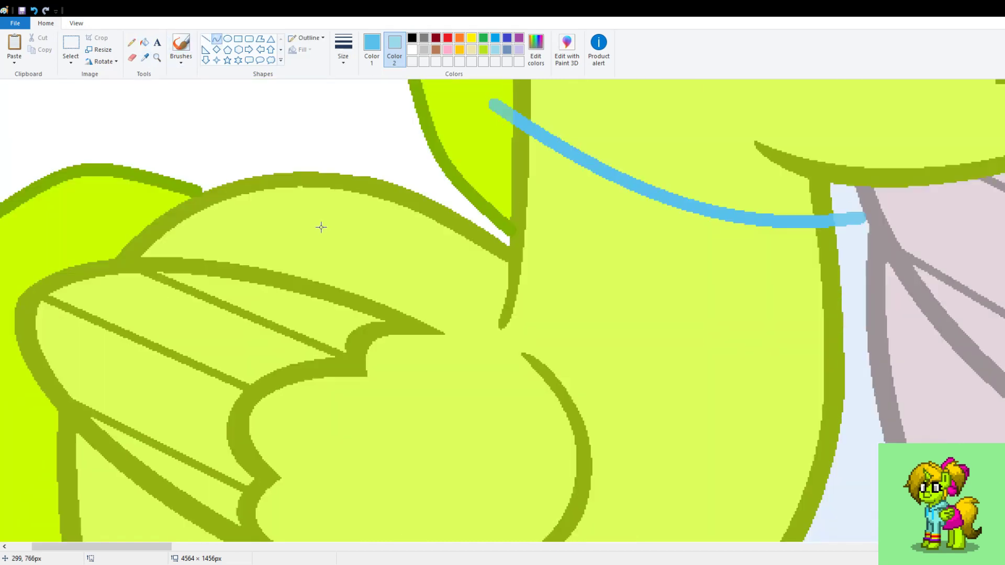
{"action": "left_click_drag", "start_coordinate": [356, 179], "coordinate": [292, 330]}
{"action": "scroll", "coordinate": [329, 341], "scroll_direction": "down", "scroll_amount": 4}
{"action": "scroll", "coordinate": [292, 402], "scroll_direction": "down", "scroll_amount": 2}
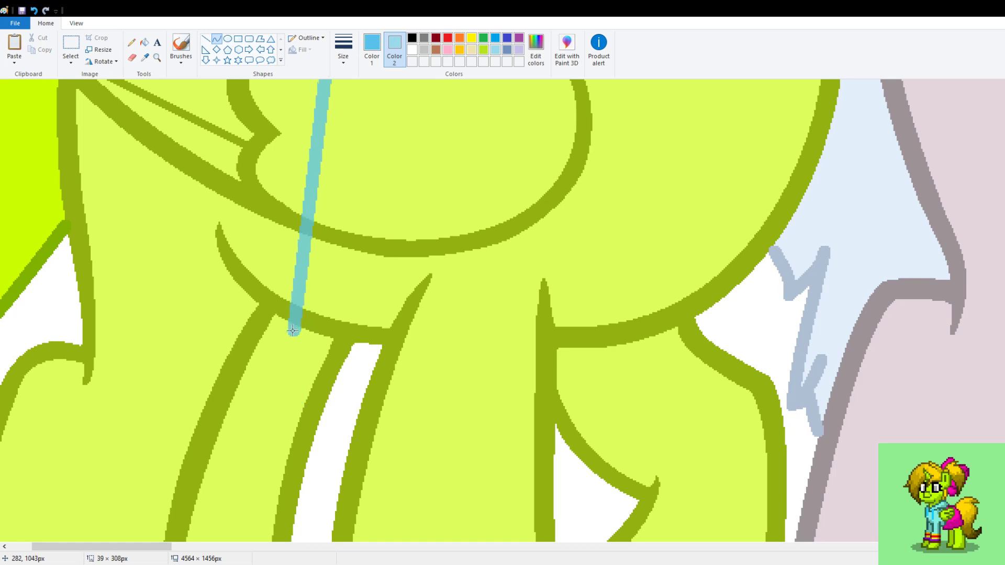
{"action": "scroll", "coordinate": [308, 266], "scroll_direction": "up", "scroll_amount": 4}
{"action": "left_click_drag", "start_coordinate": [309, 272], "coordinate": [231, 403]}
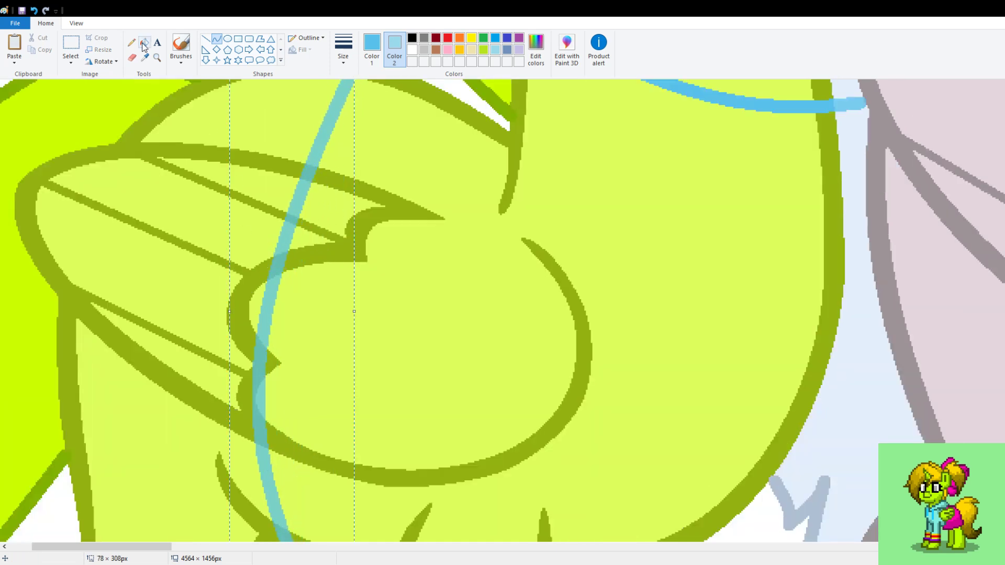
Step: Fill the hem curve solid blue where it crosses the back and the belly below the wing
{"action": "left_click", "coordinate": [144, 43]}
{"action": "scroll", "coordinate": [280, 166], "scroll_direction": "up", "scroll_amount": 2}
{"action": "scroll", "coordinate": [280, 166], "scroll_direction": "up", "scroll_amount": 2}
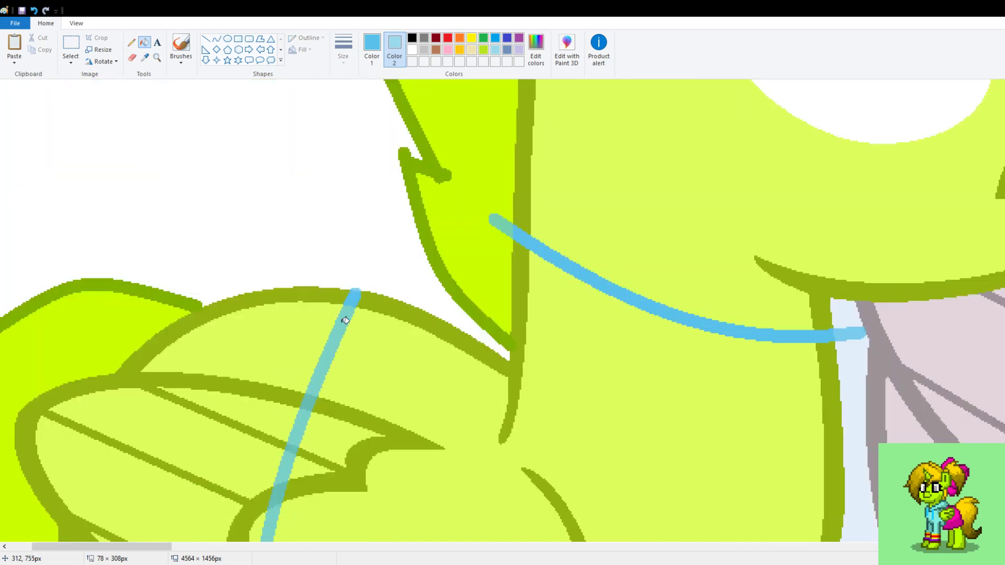
{"action": "scroll", "coordinate": [345, 320], "scroll_direction": "down", "scroll_amount": 8}
{"action": "left_click", "coordinate": [276, 276]}
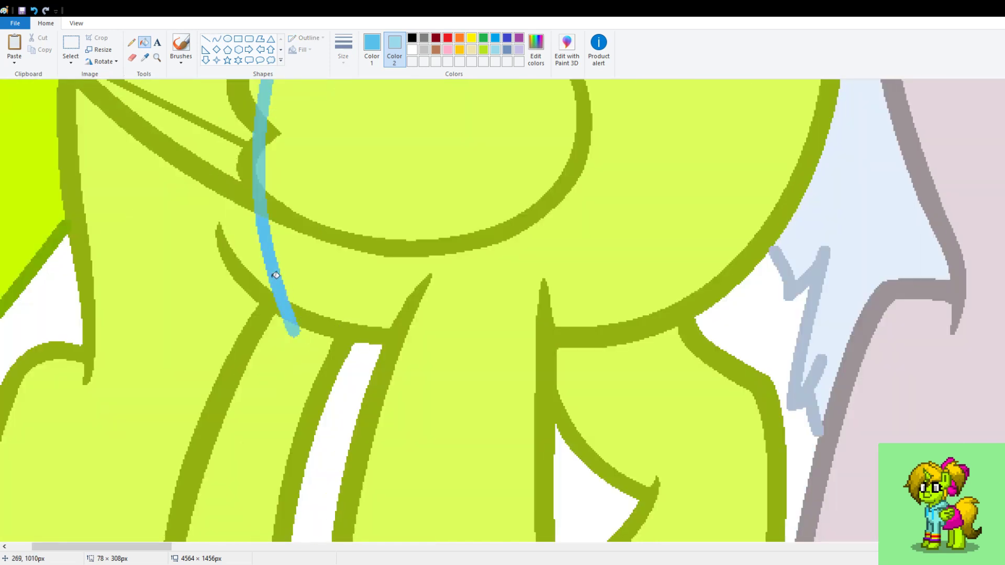
Step: Fill the torso, the standing front leg and the raised front leg of the shirt with light blue, undoing a misplaced fill on the leg outline
{"action": "left_click", "coordinate": [543, 303]}
{"action": "left_click", "coordinate": [33, 10]}
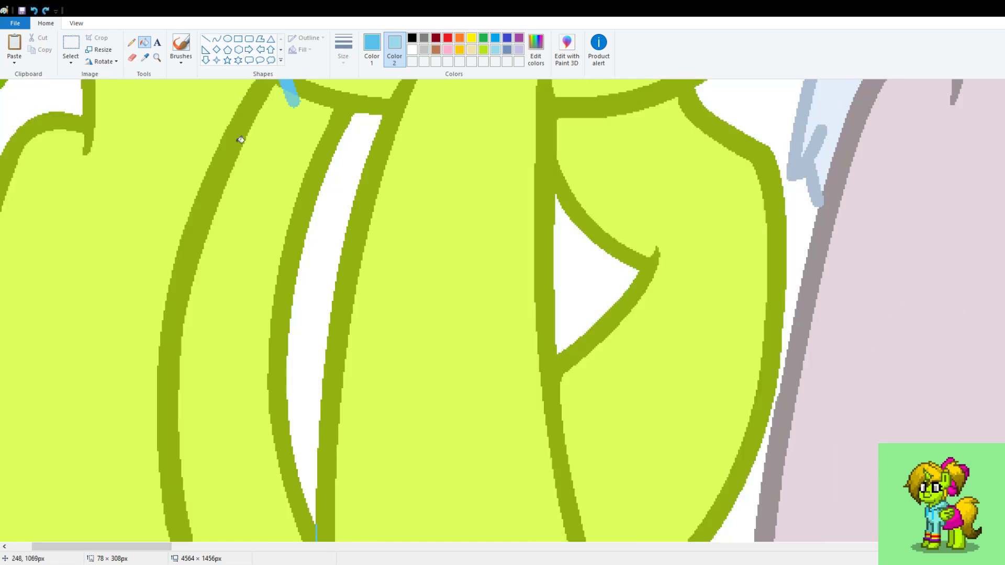
{"action": "left_click", "coordinate": [433, 276]}
{"action": "scroll", "coordinate": [432, 275], "scroll_direction": "up", "scroll_amount": 3}
{"action": "scroll", "coordinate": [593, 267], "scroll_direction": "down", "scroll_amount": 6}
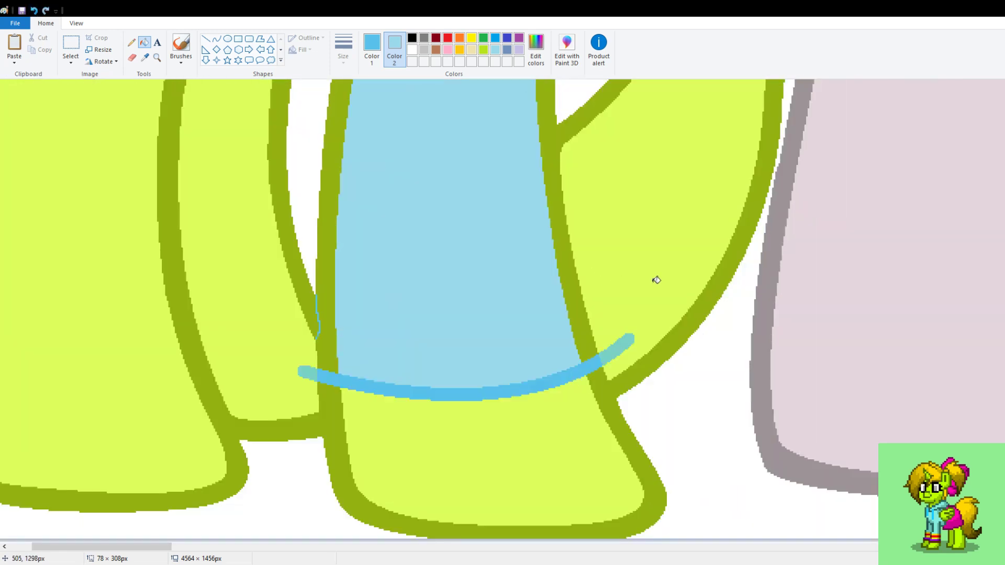
{"action": "left_click", "coordinate": [657, 280]}
{"action": "scroll", "coordinate": [592, 293], "scroll_direction": "up", "scroll_amount": 5}
{"action": "scroll", "coordinate": [592, 293], "scroll_direction": "down", "scroll_amount": 3}
{"action": "scroll", "coordinate": [592, 295], "scroll_direction": "up", "scroll_amount": 2}
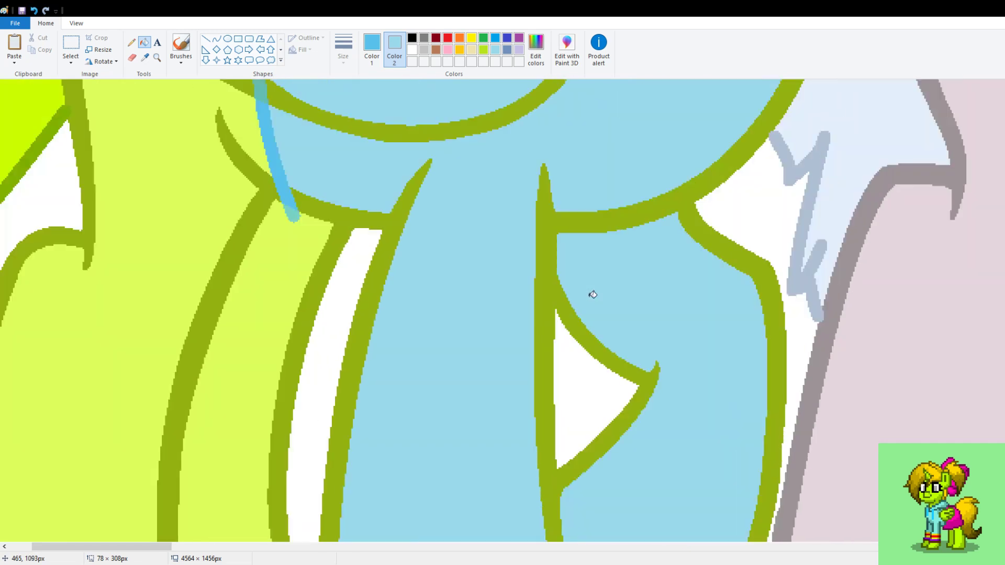
Step: Pencil a thin blue line across the outline where the raised leg meets the standing leg below the cuff
{"action": "scroll", "coordinate": [592, 294], "scroll_direction": "down", "scroll_amount": 1}
{"action": "scroll", "coordinate": [592, 294], "scroll_direction": "up", "scroll_amount": 1}
{"action": "scroll", "coordinate": [592, 295], "scroll_direction": "up", "scroll_amount": 2}
{"action": "scroll", "coordinate": [593, 294], "scroll_direction": "down", "scroll_amount": 5}
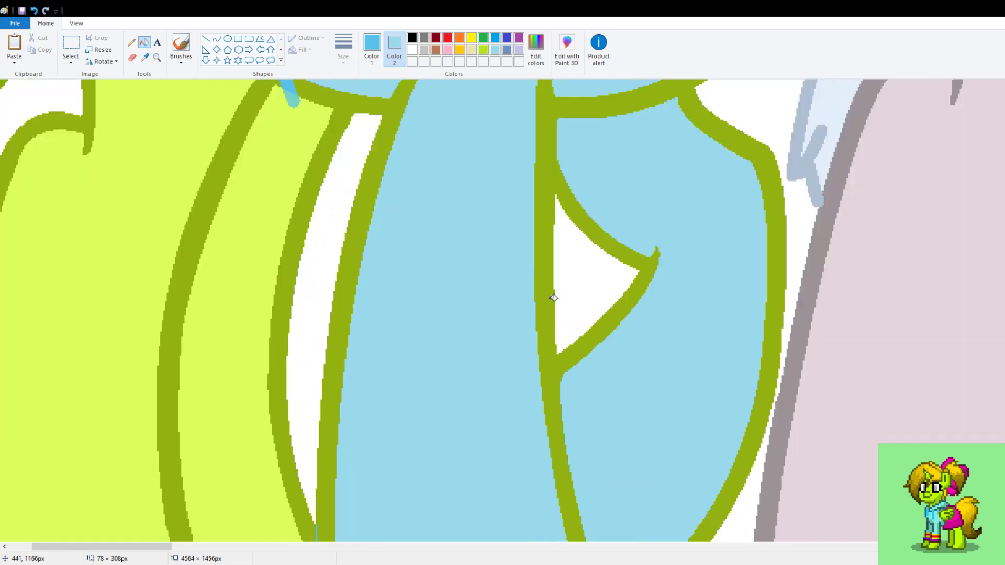
{"action": "left_click", "coordinate": [131, 42]}
{"action": "left_click_drag", "start_coordinate": [616, 397], "coordinate": [613, 381]}
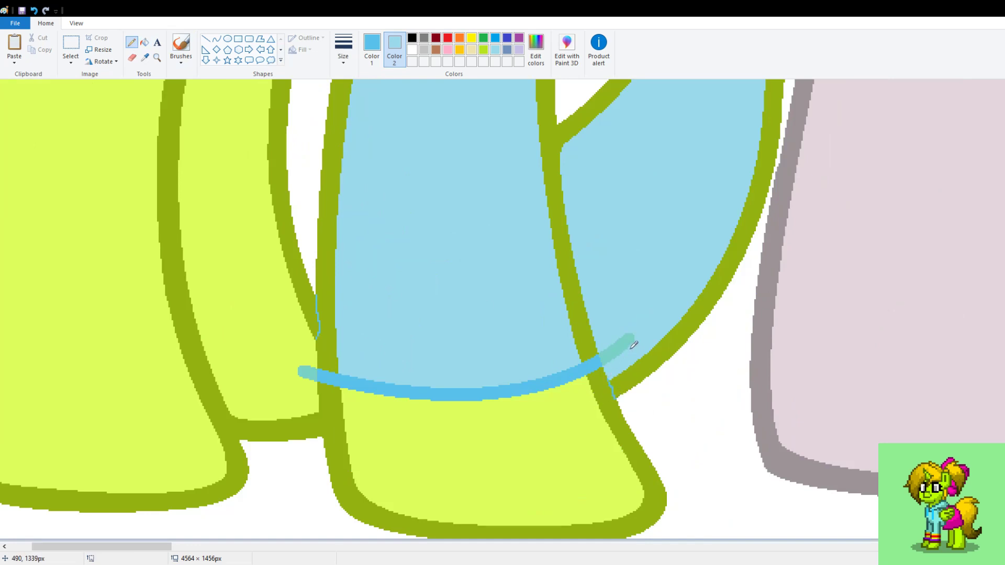
Step: Pencil a thin blue line across the outline where the belly meets the leg behind the standing front leg
{"action": "scroll", "coordinate": [633, 345], "scroll_direction": "up", "scroll_amount": 6}
{"action": "scroll", "coordinate": [633, 345], "scroll_direction": "up", "scroll_amount": 5}
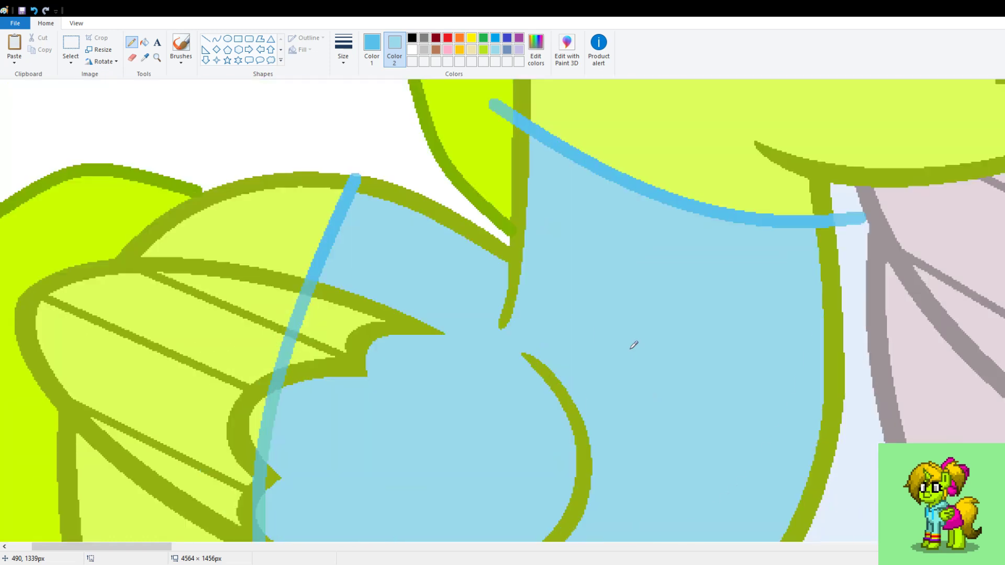
{"action": "scroll", "coordinate": [633, 346], "scroll_direction": "down", "scroll_amount": 6}
{"action": "scroll", "coordinate": [633, 346], "scroll_direction": "up", "scroll_amount": 5}
{"action": "scroll", "coordinate": [633, 345], "scroll_direction": "down", "scroll_amount": 2}
{"action": "scroll", "coordinate": [633, 345], "scroll_direction": "down", "scroll_amount": 4}
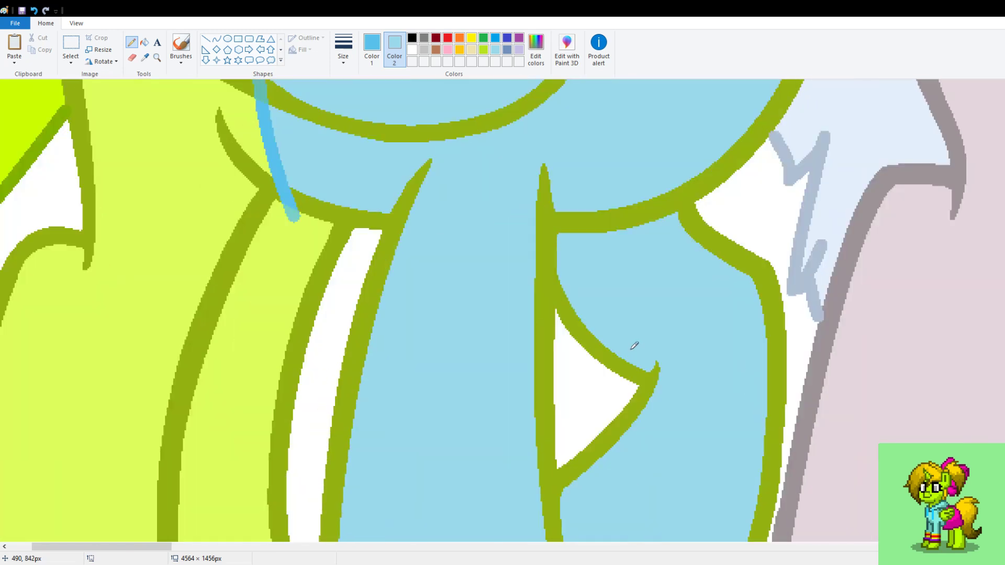
{"action": "left_click", "coordinate": [144, 42]}
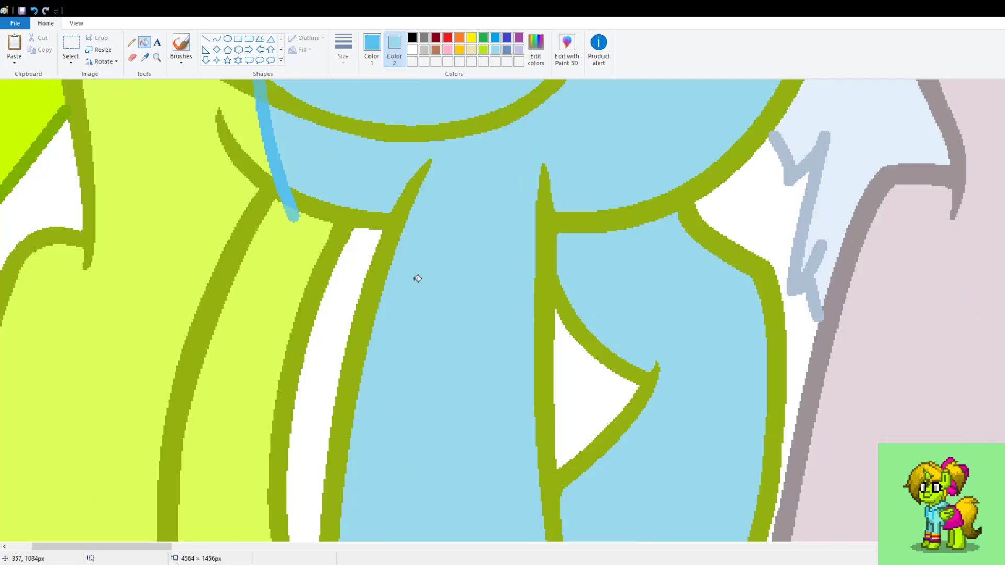
{"action": "left_click", "coordinate": [131, 42]}
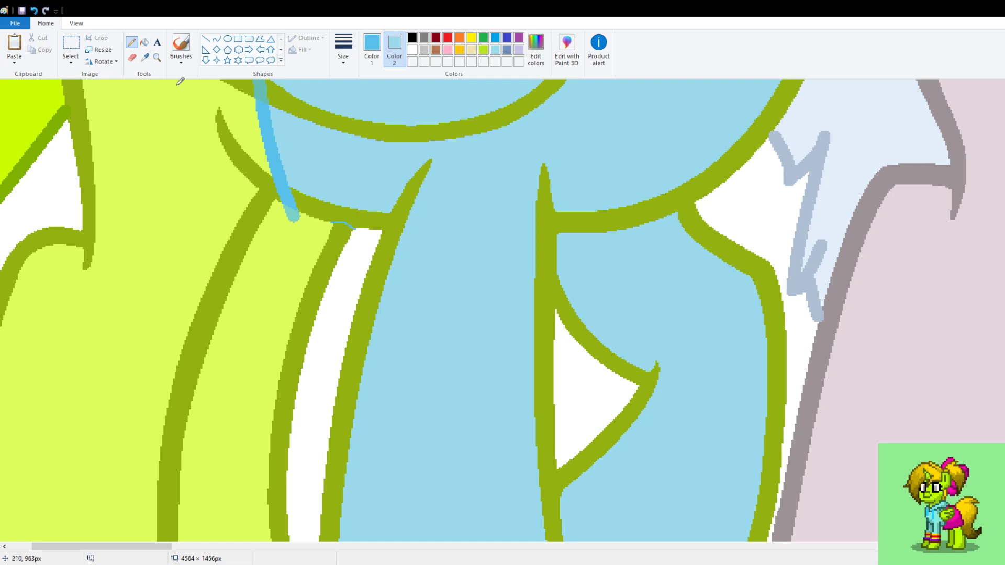
Step: Fill the belly and front leg outlines with blue and the cuff line's stray end inside the raised leg with light blue
{"action": "left_click", "coordinate": [145, 42]}
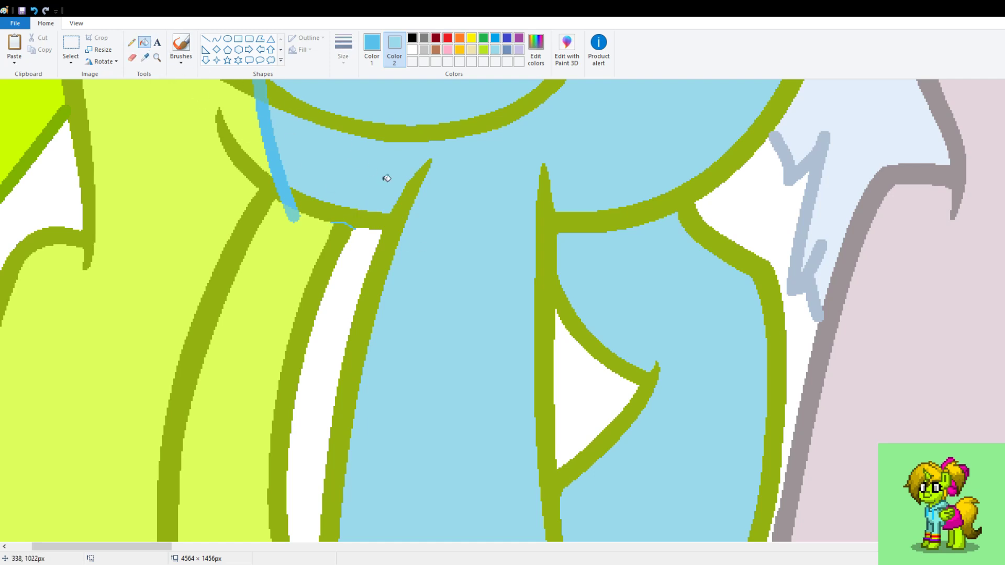
{"action": "left_click", "coordinate": [359, 216]}
{"action": "scroll", "coordinate": [406, 228], "scroll_direction": "down", "scroll_amount": 5}
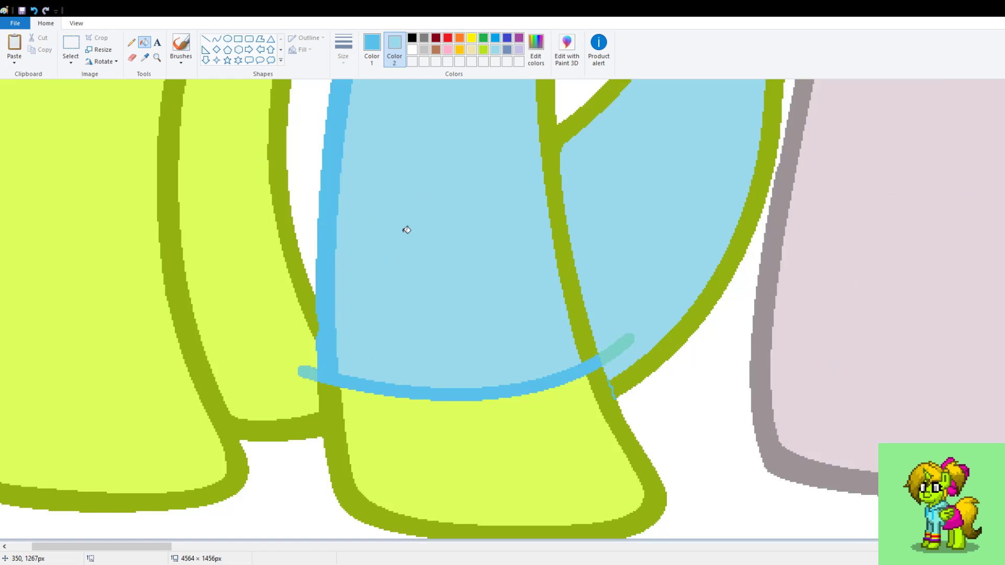
{"action": "left_click", "coordinate": [569, 274]}
{"action": "left_click", "coordinate": [630, 342]}
Step: Fill the outline along the back of the neck and the upper back inside the shirt with blue
{"action": "scroll", "coordinate": [612, 330], "scroll_direction": "up", "scroll_amount": 8}
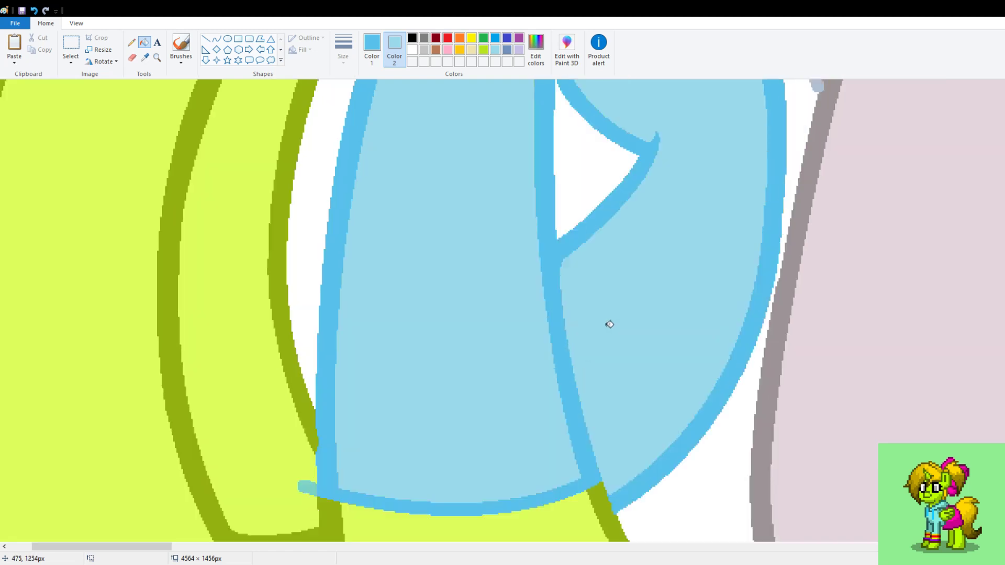
{"action": "scroll", "coordinate": [264, 204], "scroll_direction": "up", "scroll_amount": 3}
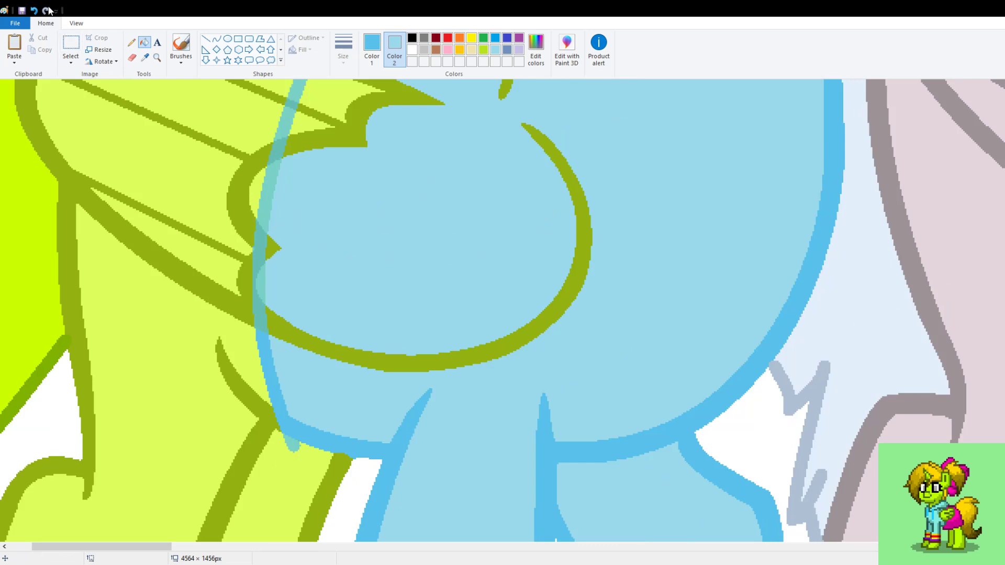
{"action": "scroll", "coordinate": [296, 106], "scroll_direction": "up", "scroll_amount": 3}
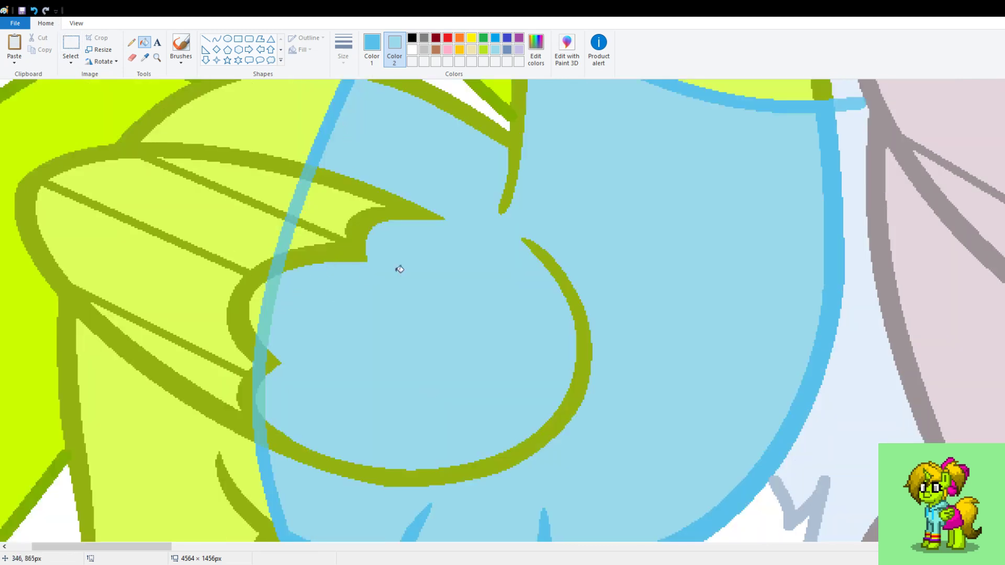
{"action": "scroll", "coordinate": [409, 262], "scroll_direction": "up", "scroll_amount": 3}
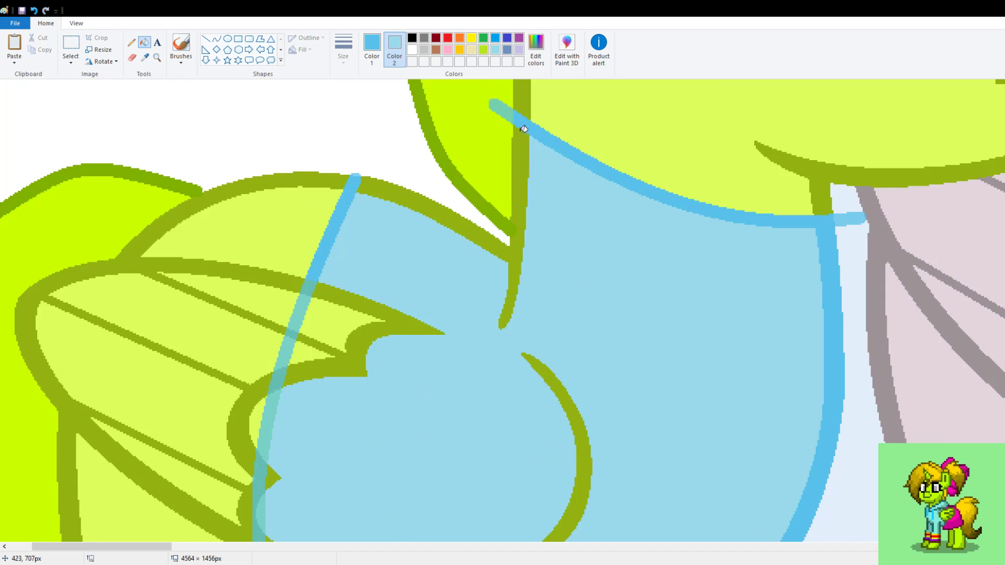
{"action": "left_click", "coordinate": [522, 149]}
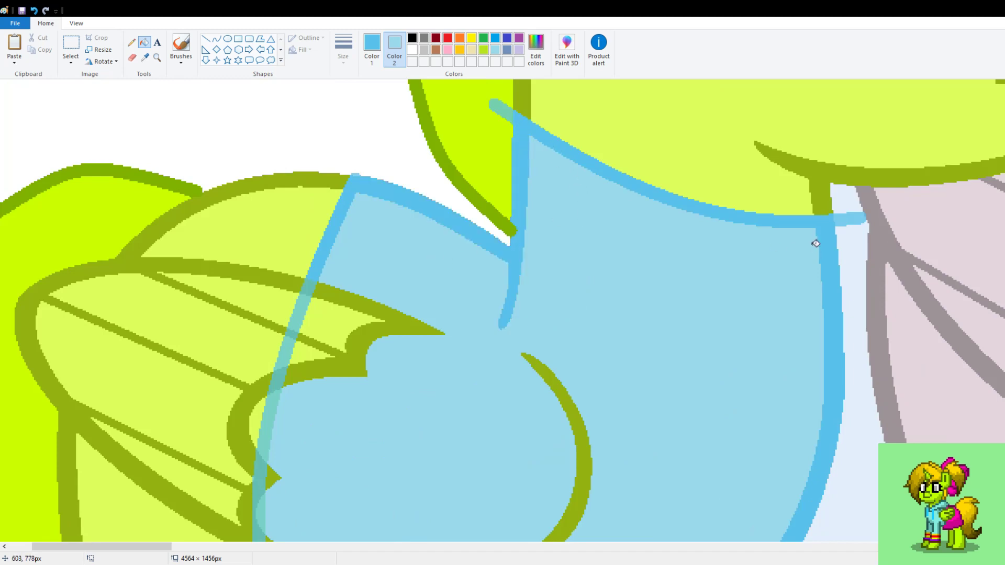
Step: Sample the dark olive outline as primary and the lime body as secondary, and fill the cuff's stray end on the rear leg with lime
{"action": "scroll", "coordinate": [816, 243], "scroll_direction": "down", "scroll_amount": 15}
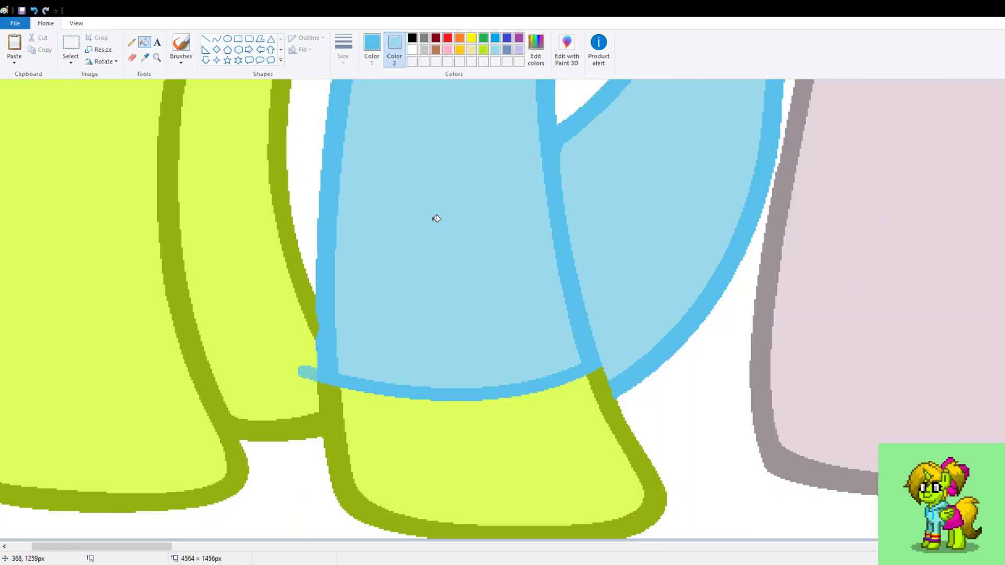
{"action": "scroll", "coordinate": [233, 149], "scroll_direction": "up", "scroll_amount": 10}
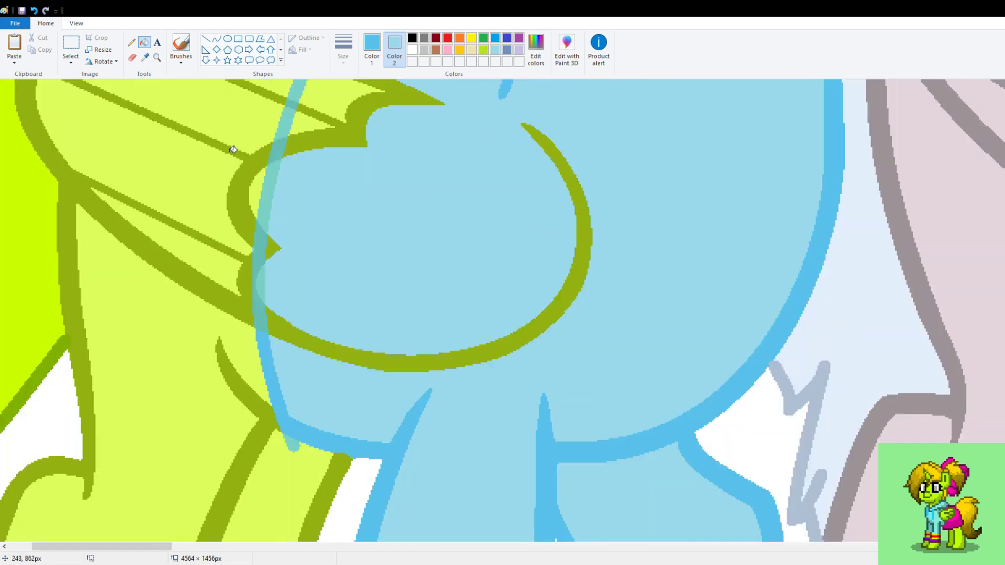
{"action": "left_click", "coordinate": [143, 59]}
{"action": "scroll", "coordinate": [304, 394], "scroll_direction": "down", "scroll_amount": 10}
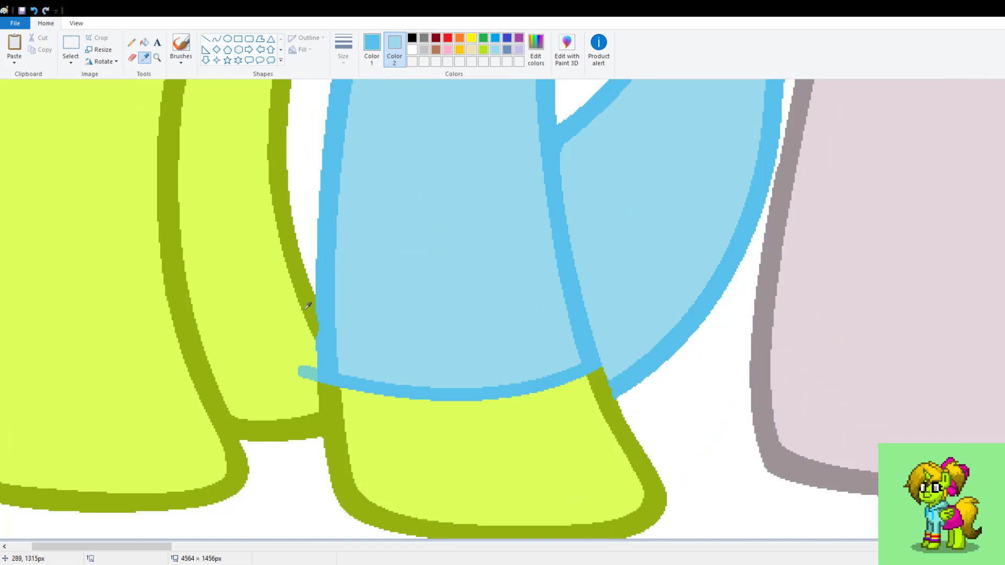
{"action": "left_click", "coordinate": [307, 307]}
{"action": "right_click", "coordinate": [245, 354]}
{"action": "right_click", "coordinate": [305, 370]}
Step: Fill the hem line's overlap on the wing's lower outline with dark olive and undo the stray fill in the wing
{"action": "scroll", "coordinate": [412, 371], "scroll_direction": "up", "scroll_amount": 4}
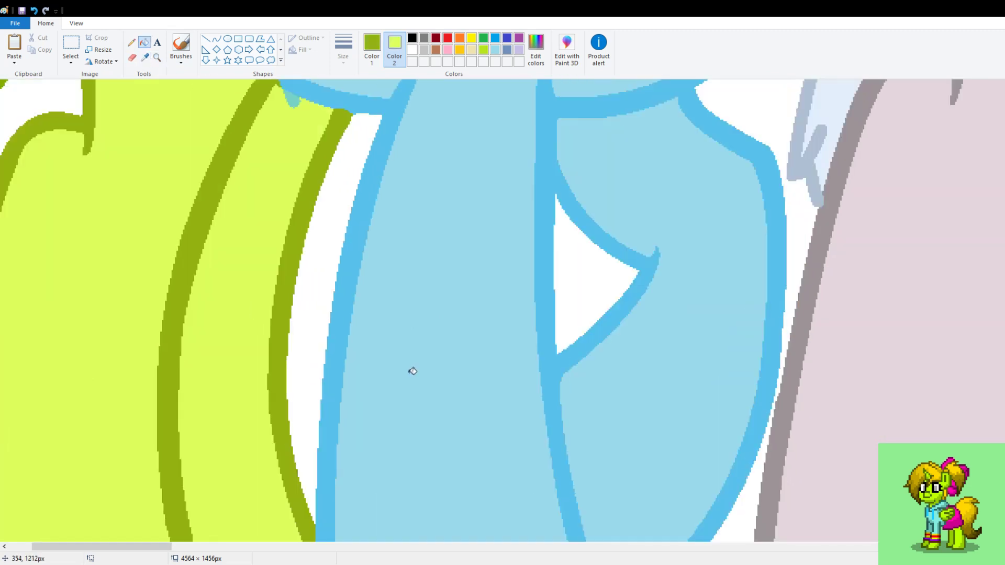
{"action": "scroll", "coordinate": [411, 371], "scroll_direction": "up", "scroll_amount": 6}
{"action": "scroll", "coordinate": [258, 400], "scroll_direction": "down", "scroll_amount": 2}
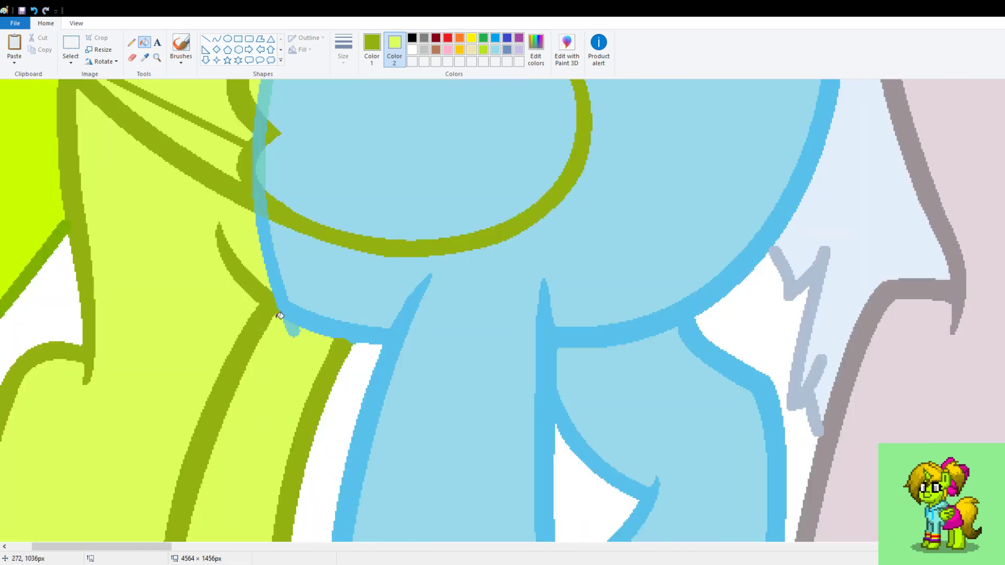
{"action": "left_click", "coordinate": [266, 201]}
{"action": "scroll", "coordinate": [265, 202], "scroll_direction": "up", "scroll_amount": 4}
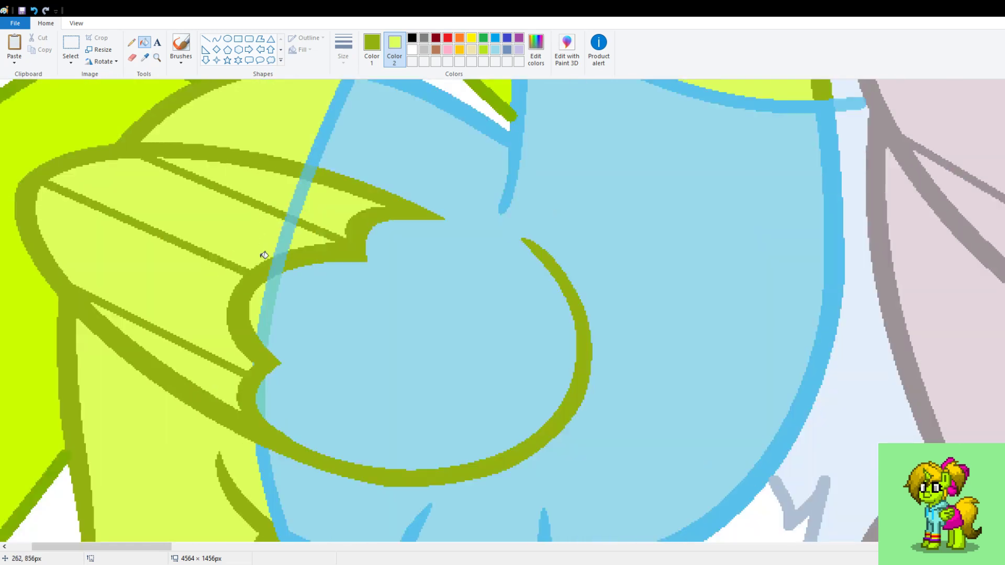
{"action": "left_click", "coordinate": [254, 360]}
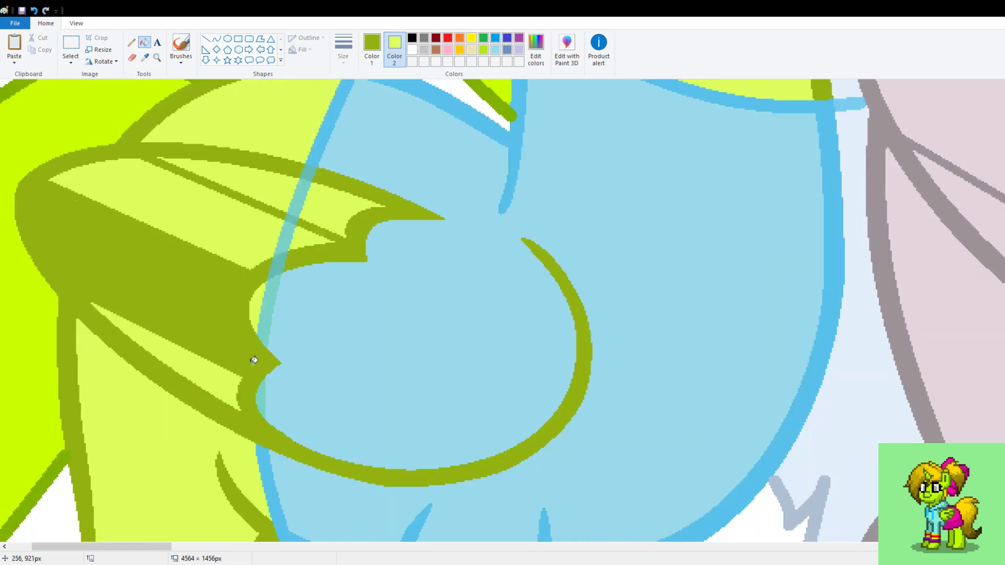
{"action": "left_click", "coordinate": [33, 11]}
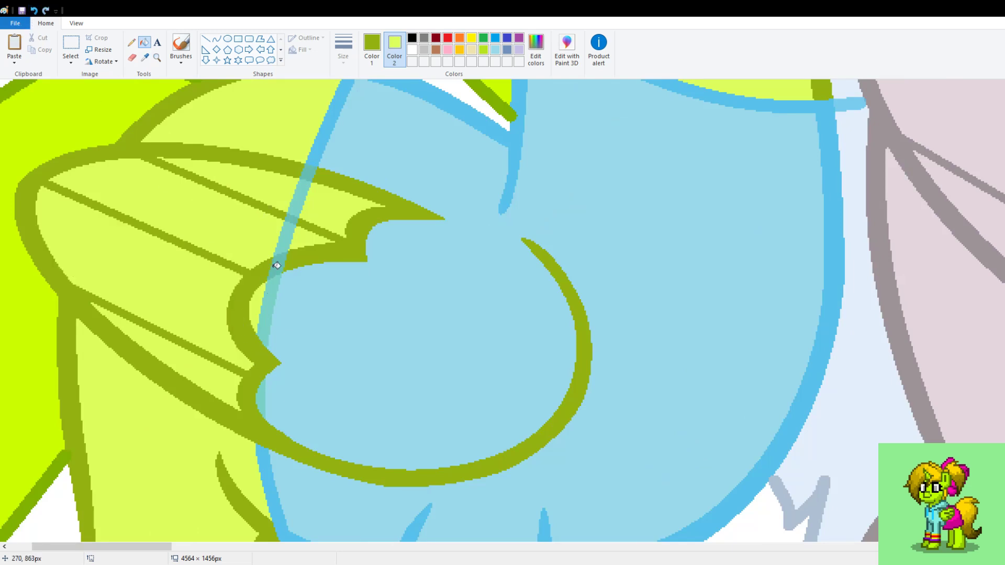
Step: Fill the hem line's remnants inside the wing and along its scalloped edge with lime, and those on the upper wing outline with dark olive
{"action": "right_click", "coordinate": [289, 233]}
{"action": "right_click", "coordinate": [294, 203]}
{"action": "left_click", "coordinate": [291, 218]}
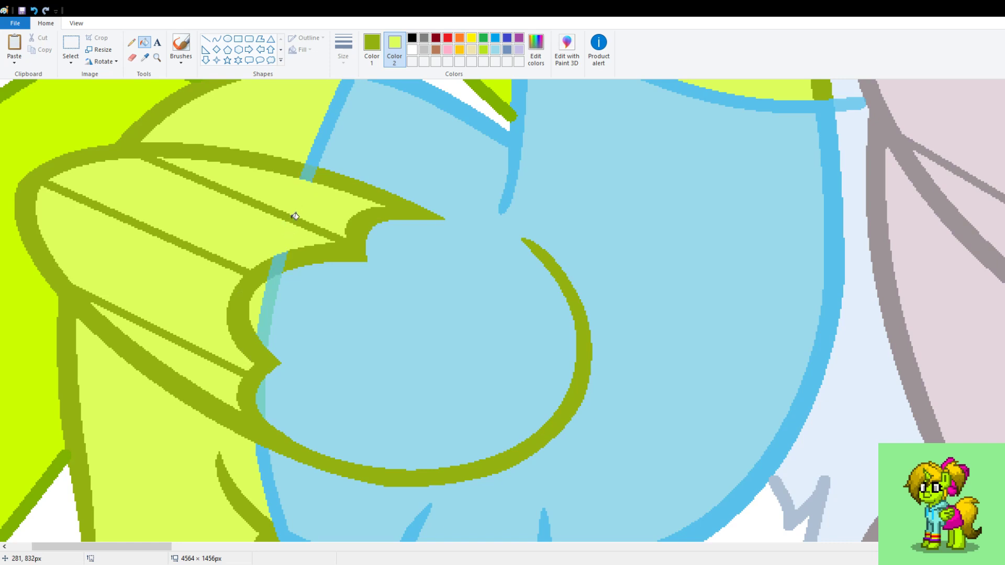
{"action": "left_click", "coordinate": [309, 170]}
{"action": "right_click", "coordinate": [275, 281]}
{"action": "right_click", "coordinate": [262, 394]}
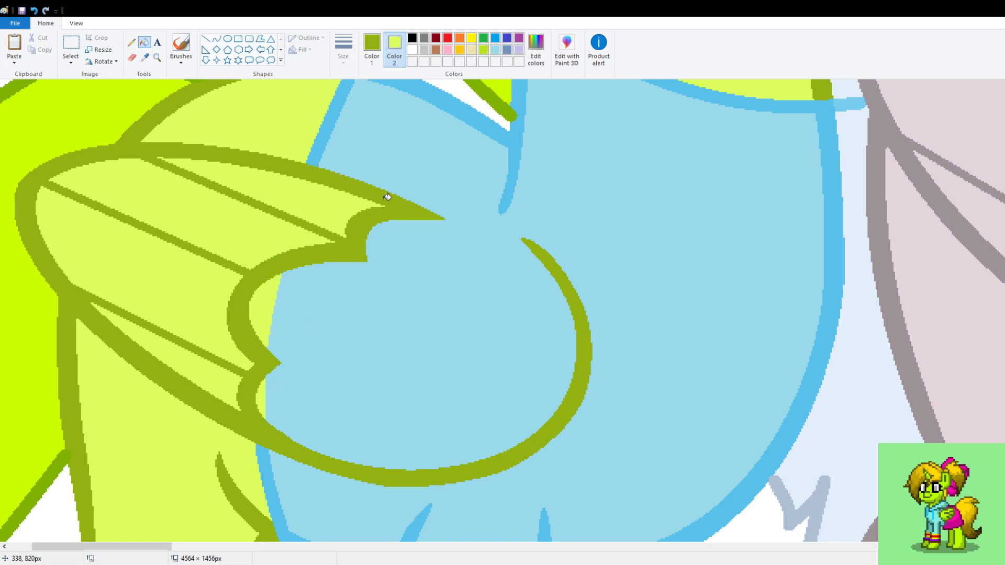
Step: Bridge the gap in the wing's upper outline with a thin lime Pencil line and undo the thick curve drawn over it
{"action": "scroll", "coordinate": [348, 139], "scroll_direction": "down", "scroll_amount": 5}
{"action": "scroll", "coordinate": [358, 249], "scroll_direction": "up", "scroll_amount": 3}
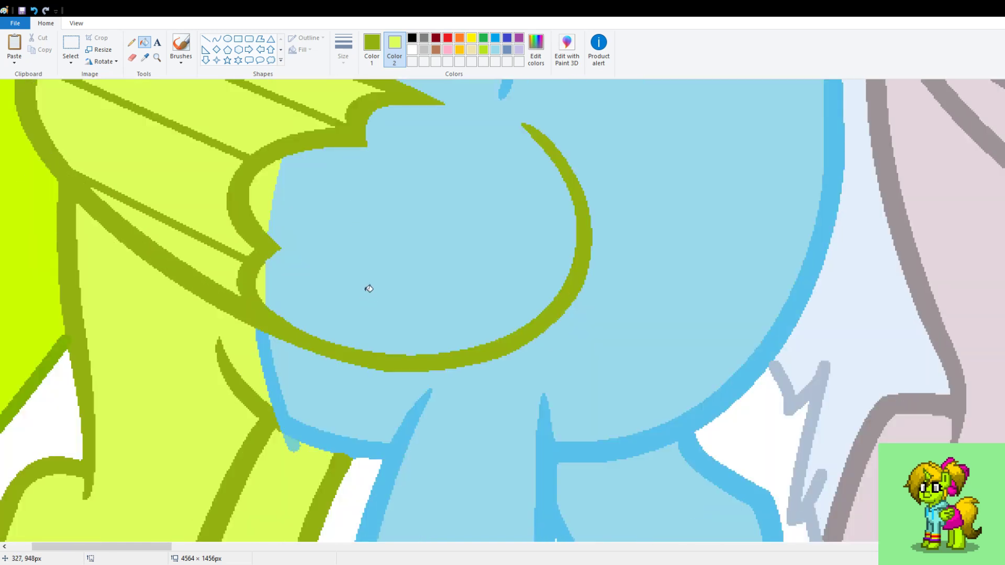
{"action": "scroll", "coordinate": [366, 278], "scroll_direction": "up", "scroll_amount": 6}
{"action": "scroll", "coordinate": [365, 280], "scroll_direction": "down", "scroll_amount": 2}
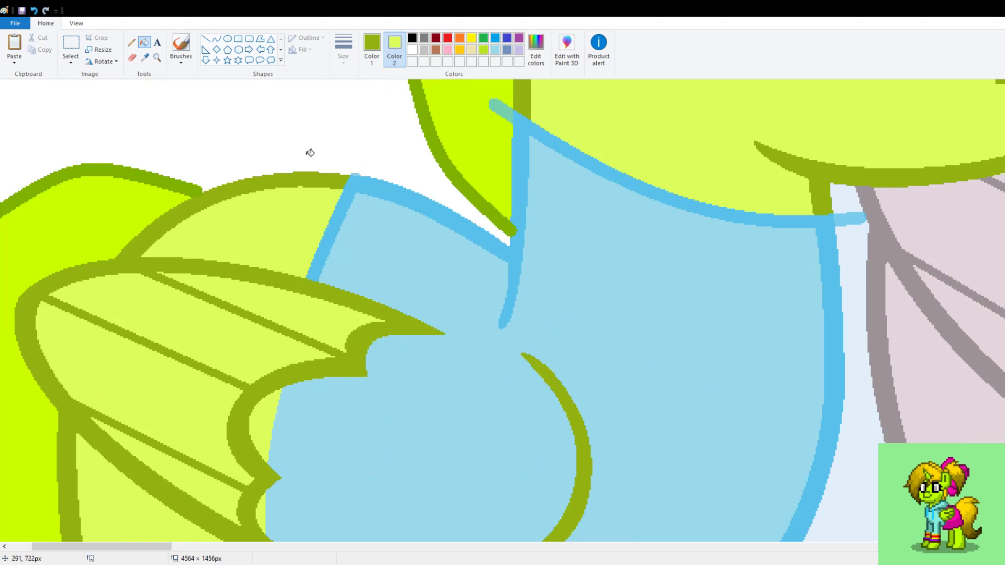
{"action": "left_click", "coordinate": [132, 43]}
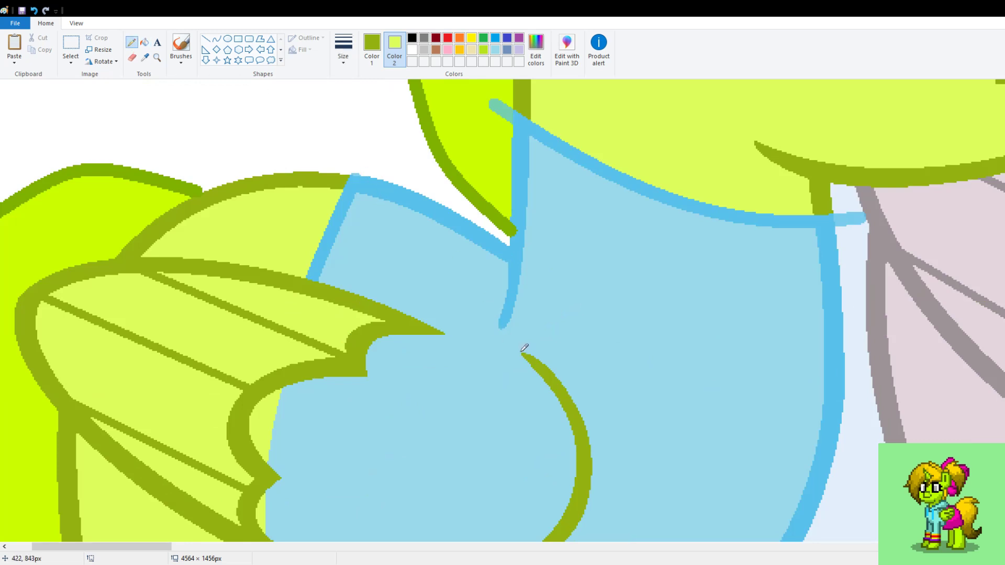
{"action": "left_click_drag", "start_coordinate": [522, 352], "coordinate": [465, 337]}
{"action": "left_click", "coordinate": [216, 38]}
{"action": "left_click_drag", "start_coordinate": [522, 353], "coordinate": [449, 334]}
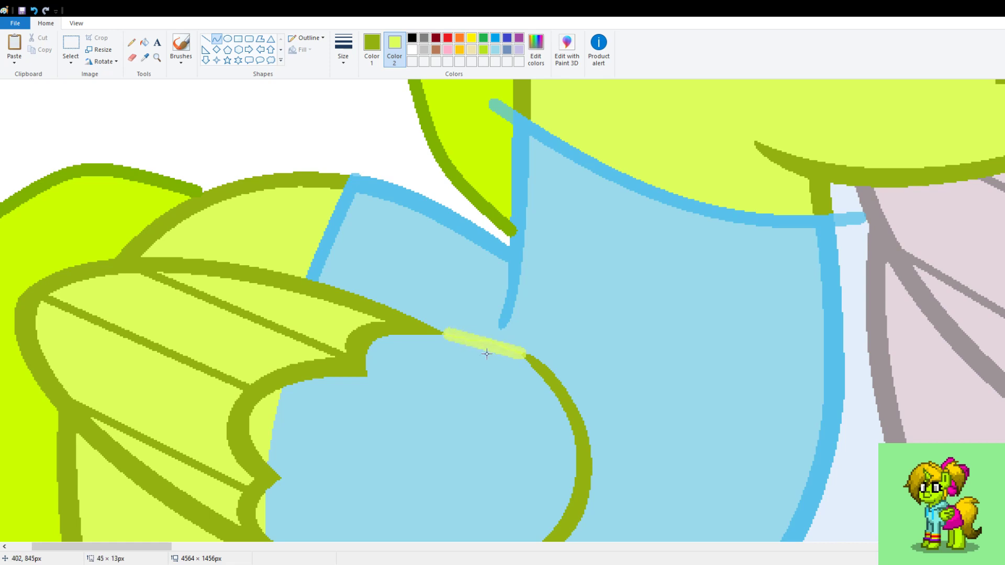
{"action": "left_click", "coordinate": [34, 11]}
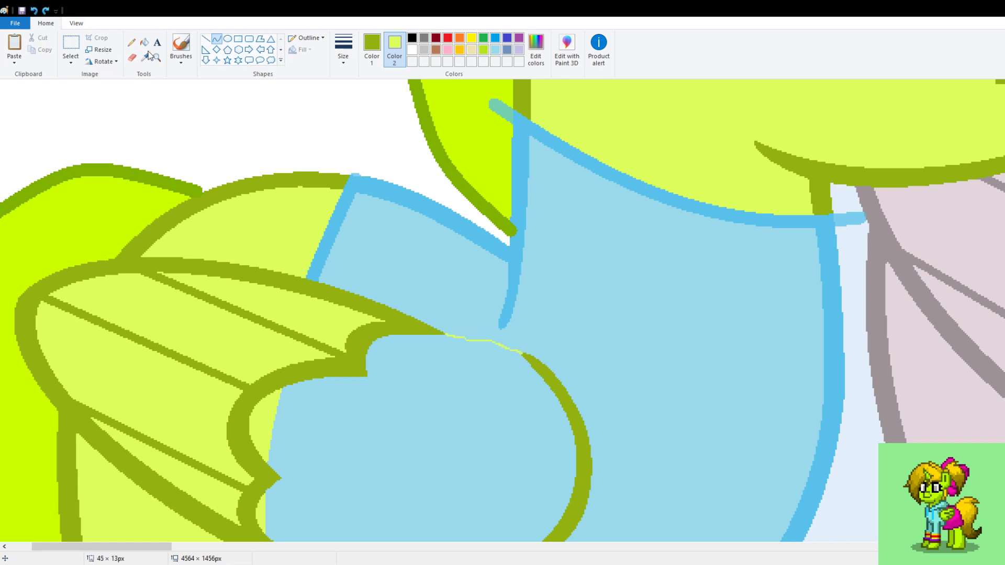
Step: Undo the stray olive Pencil stroke at the wing gap and redraw the bridging line thicker in lime
{"action": "left_click", "coordinate": [343, 61]}
{"action": "left_click", "coordinate": [343, 83]}
{"action": "left_click", "coordinate": [132, 43]}
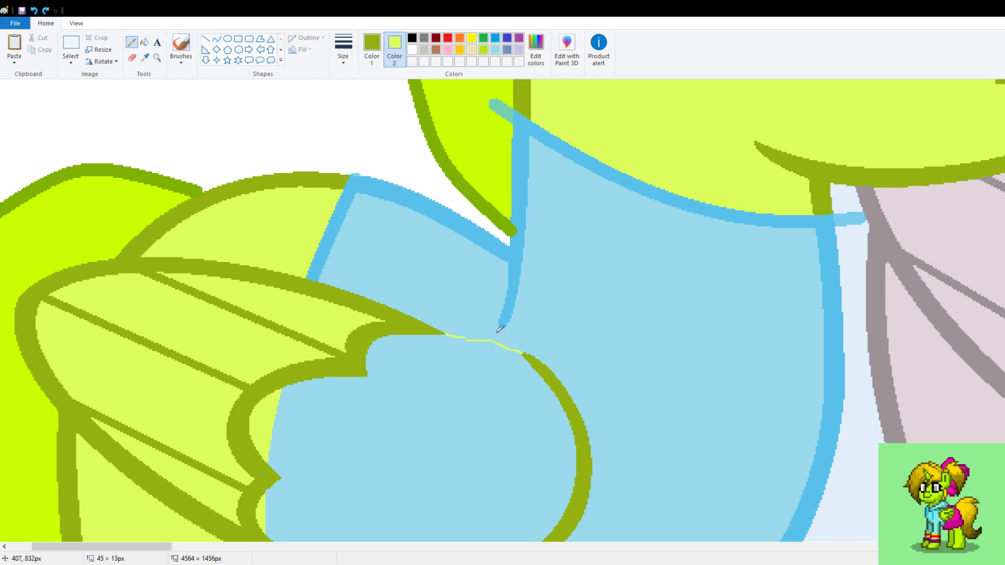
{"action": "left_click_drag", "start_coordinate": [521, 353], "coordinate": [506, 350]}
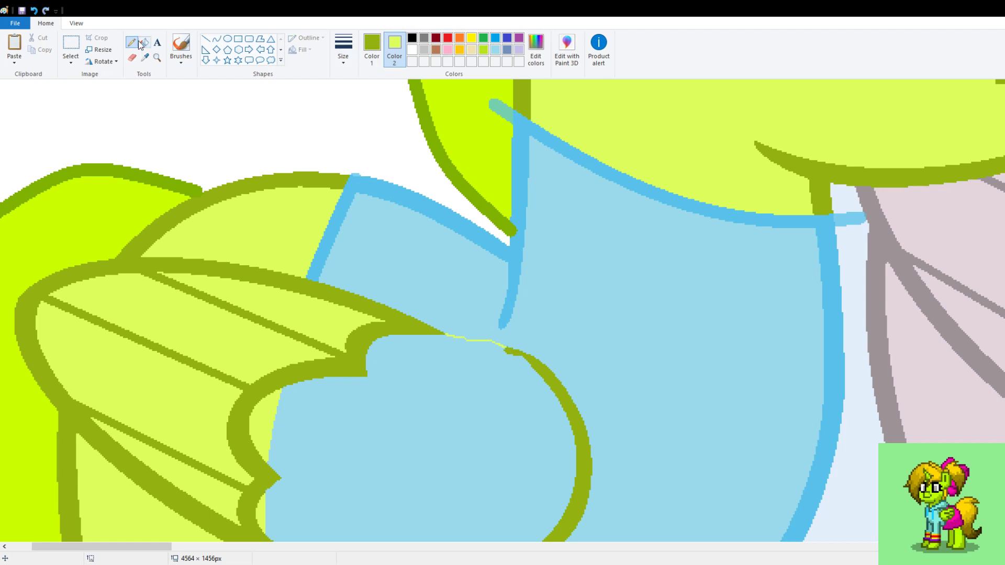
{"action": "left_click", "coordinate": [34, 11]}
{"action": "left_click_drag", "start_coordinate": [445, 333], "coordinate": [519, 350]}
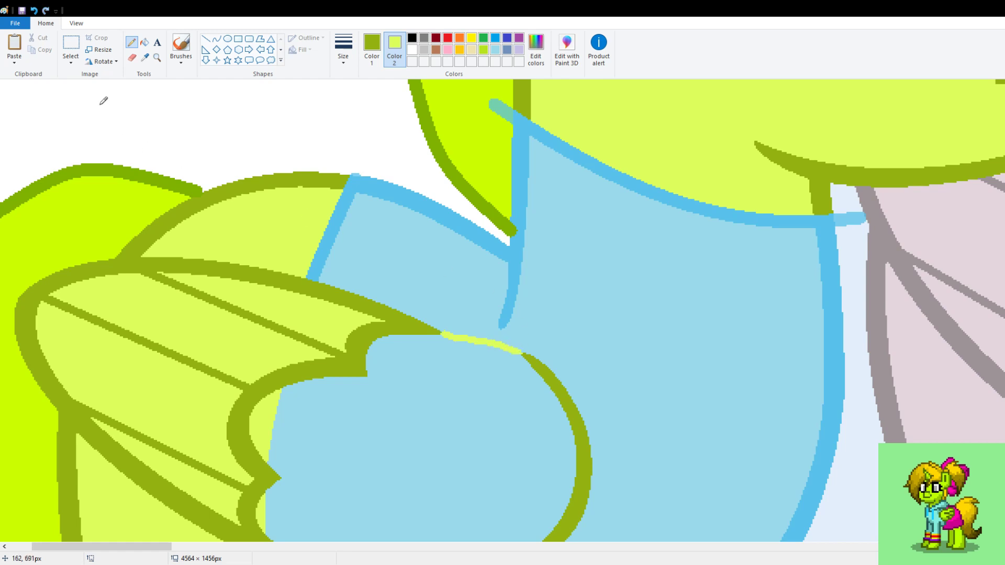
Step: Fill the rounded front part of the wing and the hem line's stray end on the rear leg with lime
{"action": "left_click", "coordinate": [145, 42]}
{"action": "scroll", "coordinate": [322, 284], "scroll_direction": "down", "scroll_amount": 4}
{"action": "left_click", "coordinate": [355, 283]}
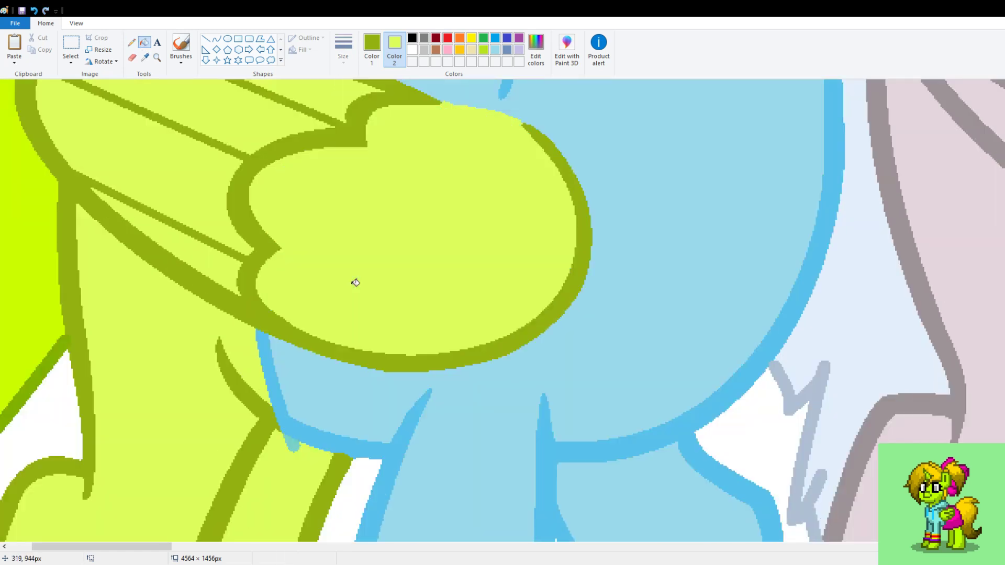
{"action": "scroll", "coordinate": [354, 283], "scroll_direction": "down", "scroll_amount": 4}
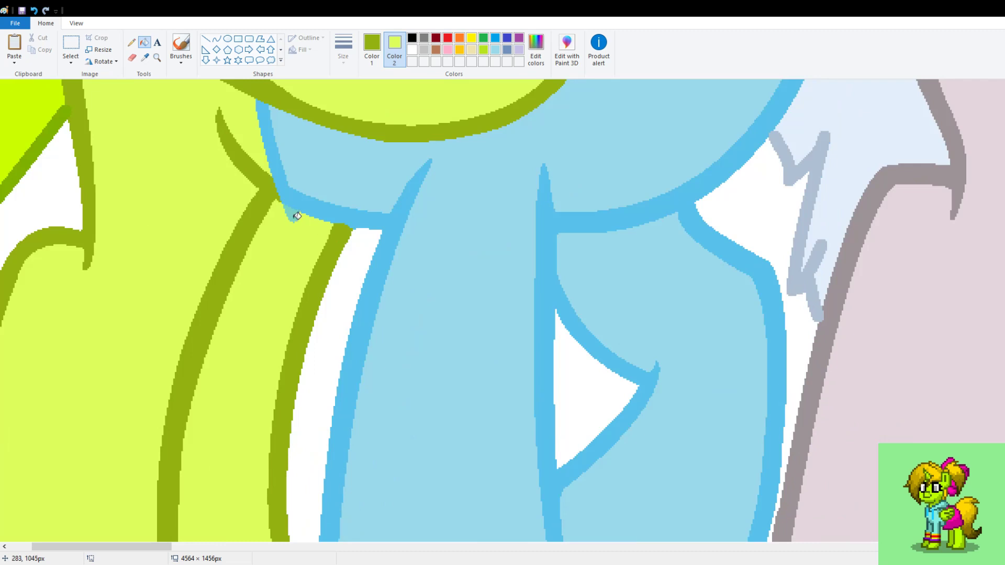
{"action": "scroll", "coordinate": [374, 264], "scroll_direction": "up", "scroll_amount": 5}
{"action": "scroll", "coordinate": [424, 253], "scroll_direction": "down", "scroll_amount": 7}
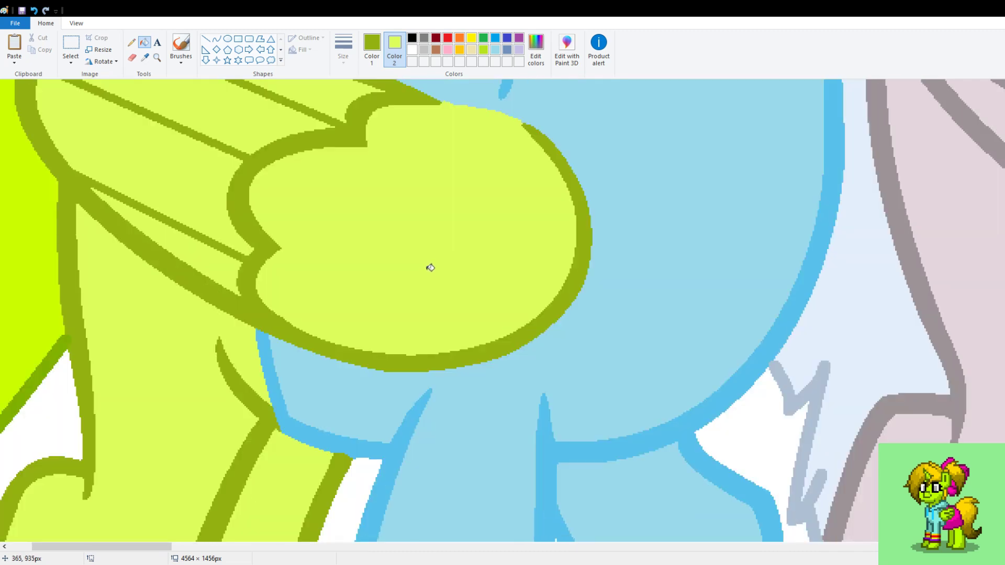
Step: Set the secondary color to white and fill the collar line's stray end beyond the front of the neck with it
{"action": "scroll", "coordinate": [448, 262], "scroll_direction": "down", "scroll_amount": 3}
{"action": "scroll", "coordinate": [455, 253], "scroll_direction": "up", "scroll_amount": 12}
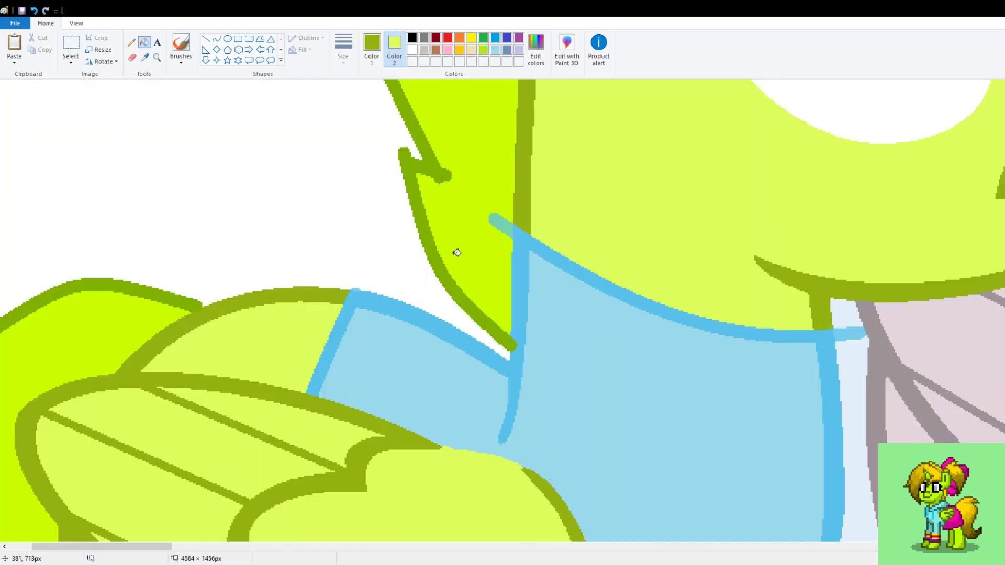
{"action": "left_click_drag", "start_coordinate": [157, 547], "coordinate": [169, 547]}
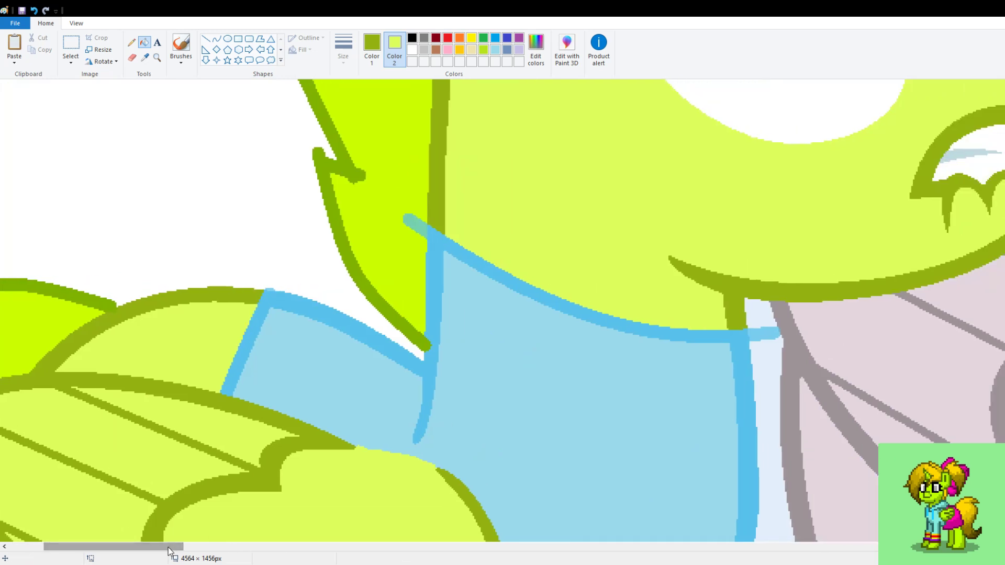
{"action": "left_click", "coordinate": [146, 58]}
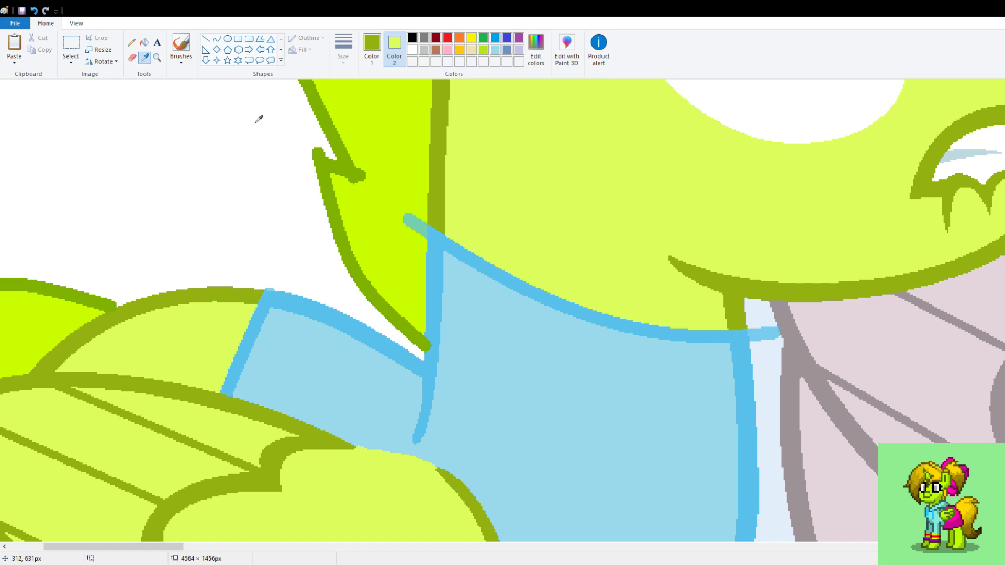
{"action": "left_click", "coordinate": [412, 50]}
{"action": "left_click", "coordinate": [144, 42]}
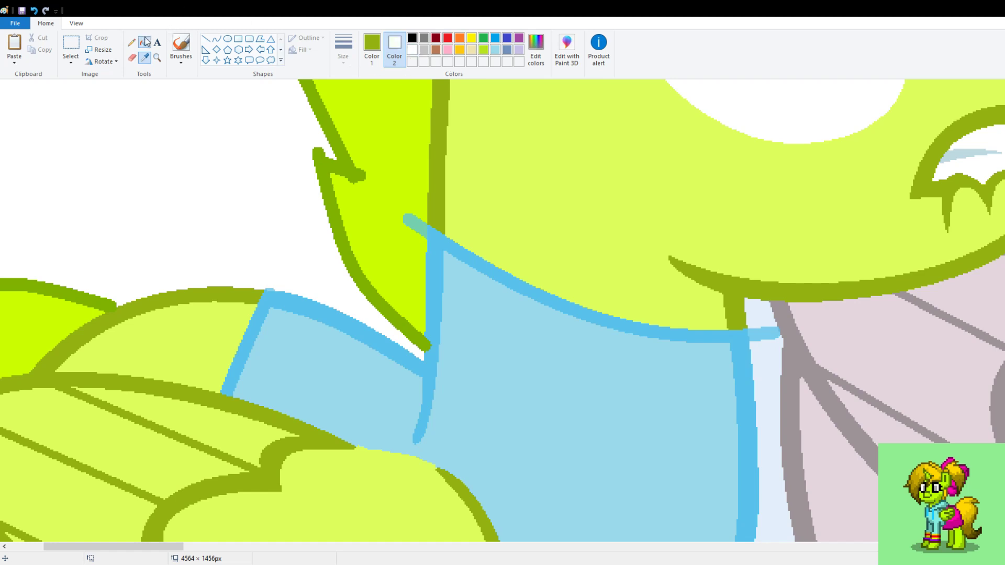
{"action": "right_click", "coordinate": [761, 333]}
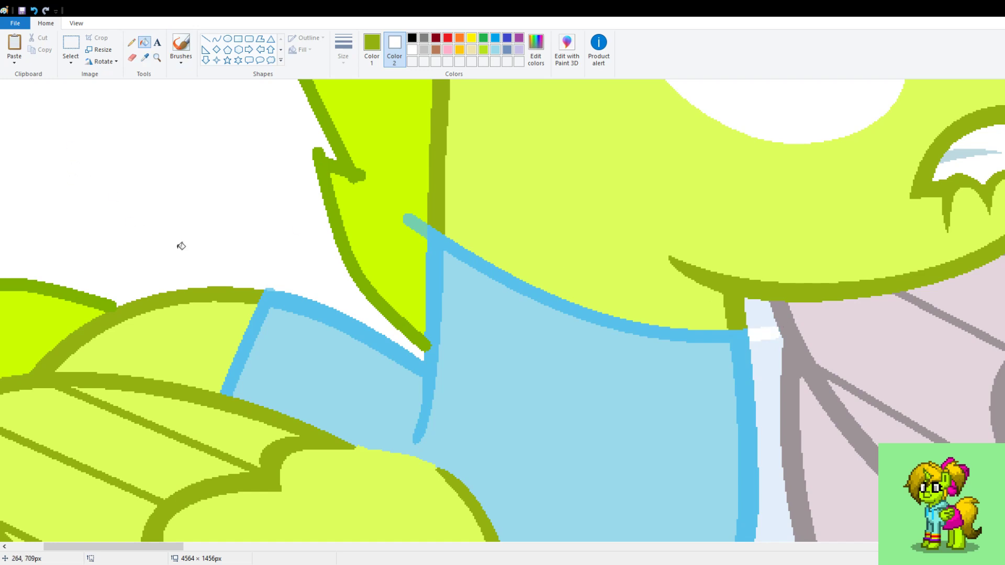
Step: Sample the pale blue beside the neck as secondary and fill the collar line's stray front end with it
{"action": "scroll", "coordinate": [655, 329], "scroll_direction": "down", "scroll_amount": 5}
{"action": "scroll", "coordinate": [654, 329], "scroll_direction": "up", "scroll_amount": 3}
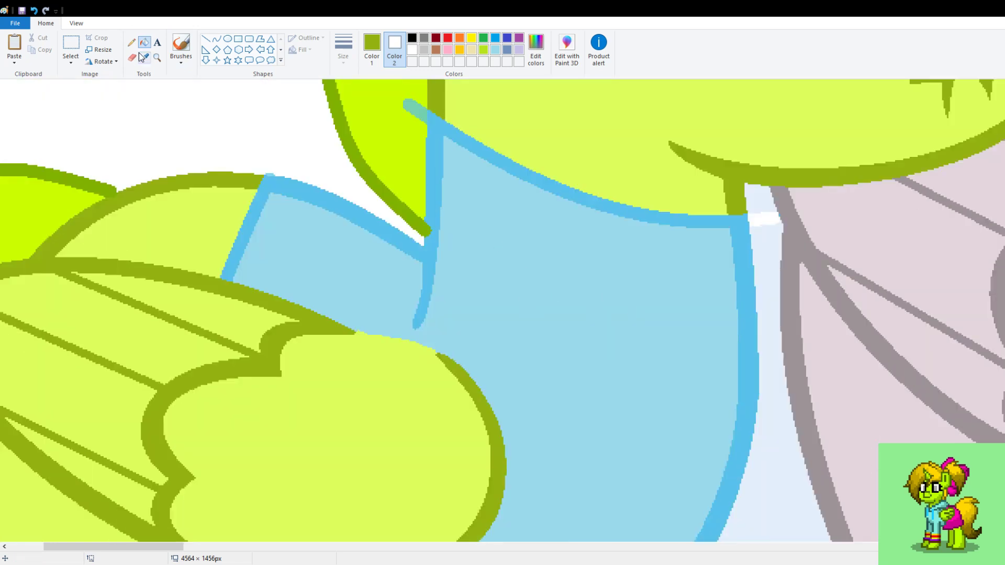
{"action": "left_click", "coordinate": [144, 57]}
{"action": "right_click", "coordinate": [756, 245]}
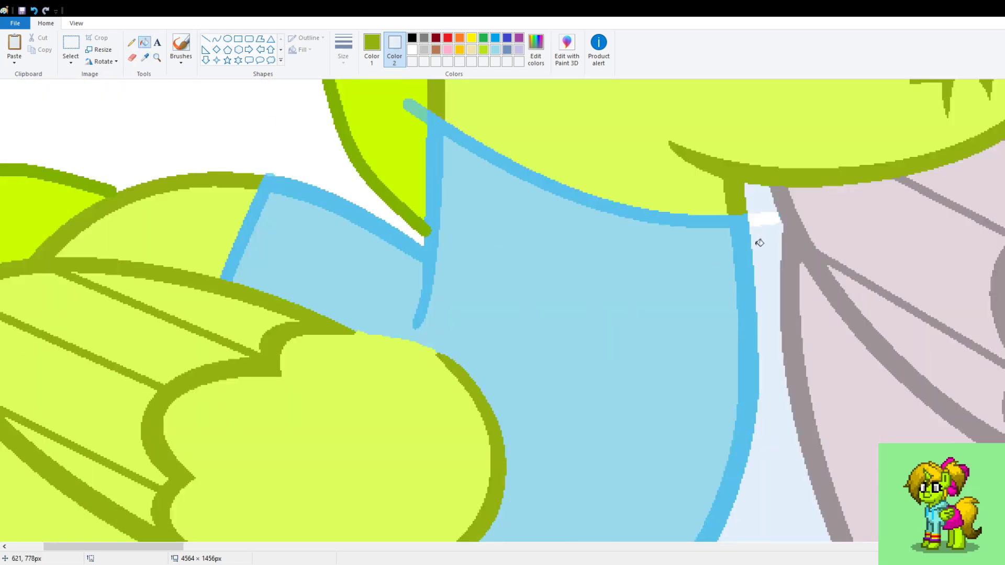
{"action": "right_click", "coordinate": [765, 216]}
{"action": "scroll", "coordinate": [385, 186], "scroll_direction": "up", "scroll_amount": 2}
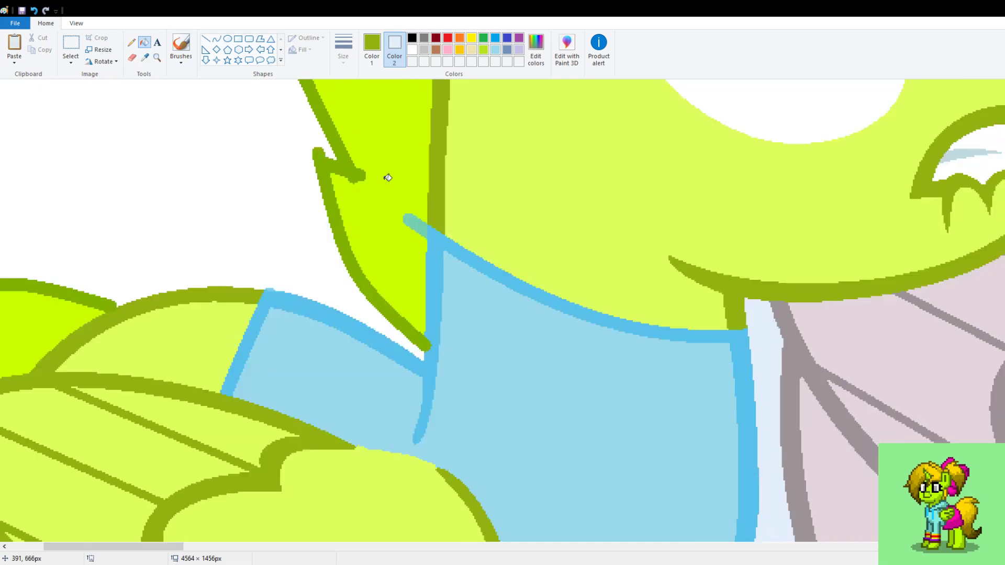
Step: Sample the bright lime mane as secondary and fill the collar line's stray end on the mane with it
{"action": "left_click", "coordinate": [146, 57]}
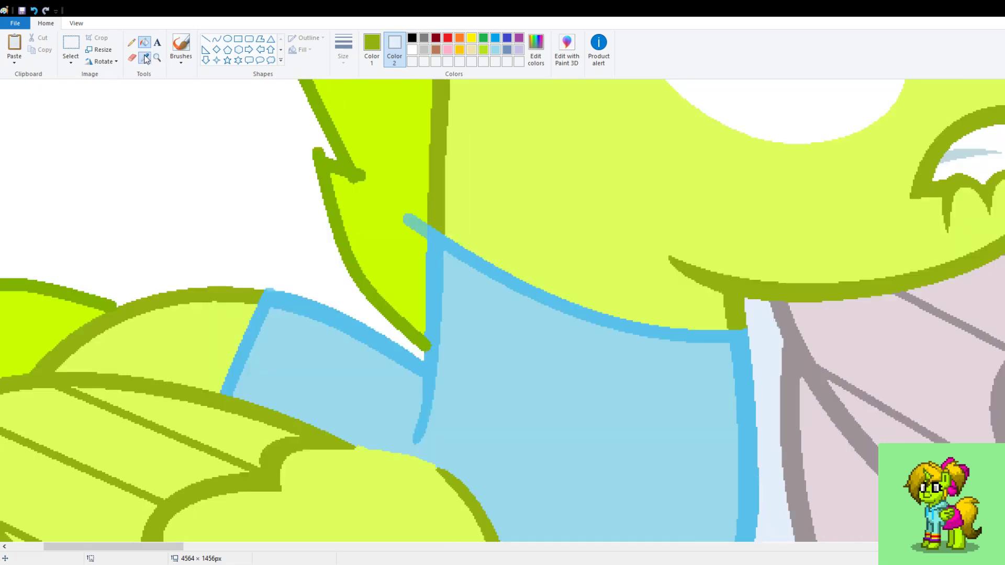
{"action": "right_click", "coordinate": [382, 218]}
{"action": "right_click", "coordinate": [419, 224]}
Step: Examine the unicorn's mane, face and blue shirt up close and alongside the other drawings
{"action": "scroll", "coordinate": [421, 225], "scroll_direction": "up", "scroll_amount": 5}
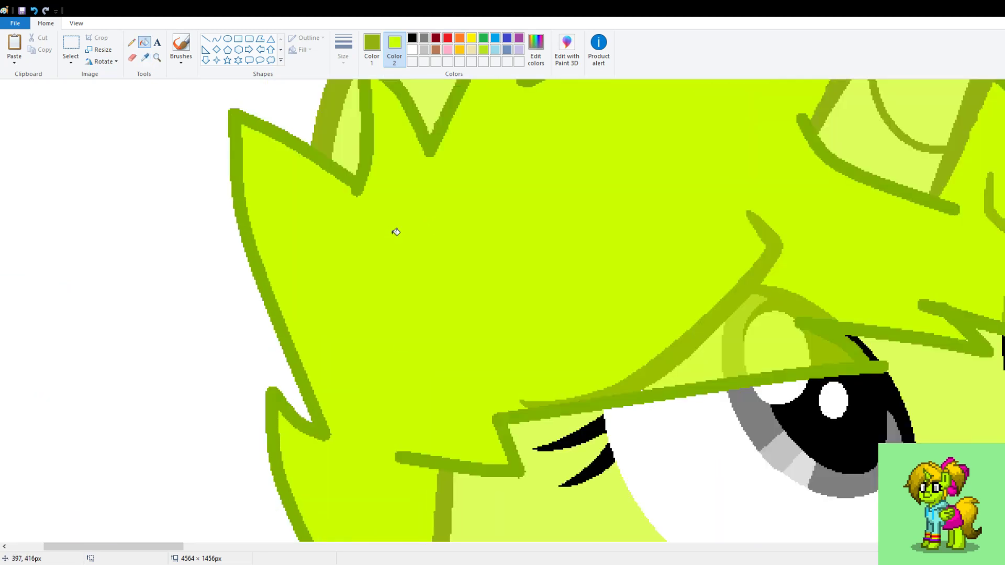
{"action": "scroll", "coordinate": [396, 231], "scroll_direction": "up", "scroll_amount": 3}
{"action": "scroll", "coordinate": [395, 231], "scroll_direction": "down", "scroll_amount": 5}
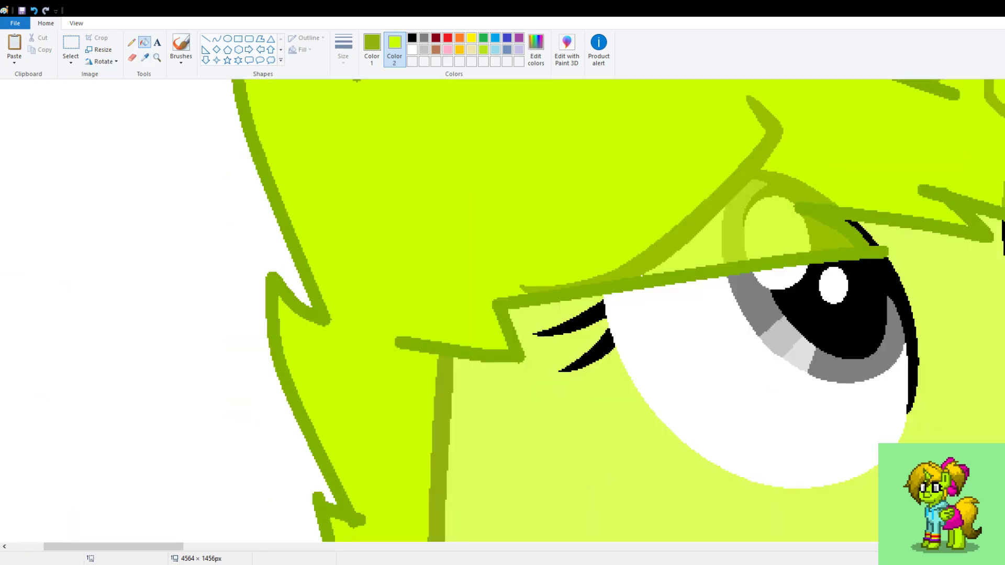
{"action": "scroll", "coordinate": [394, 231], "scroll_direction": "up", "scroll_amount": 1, "text": "ctrl"}
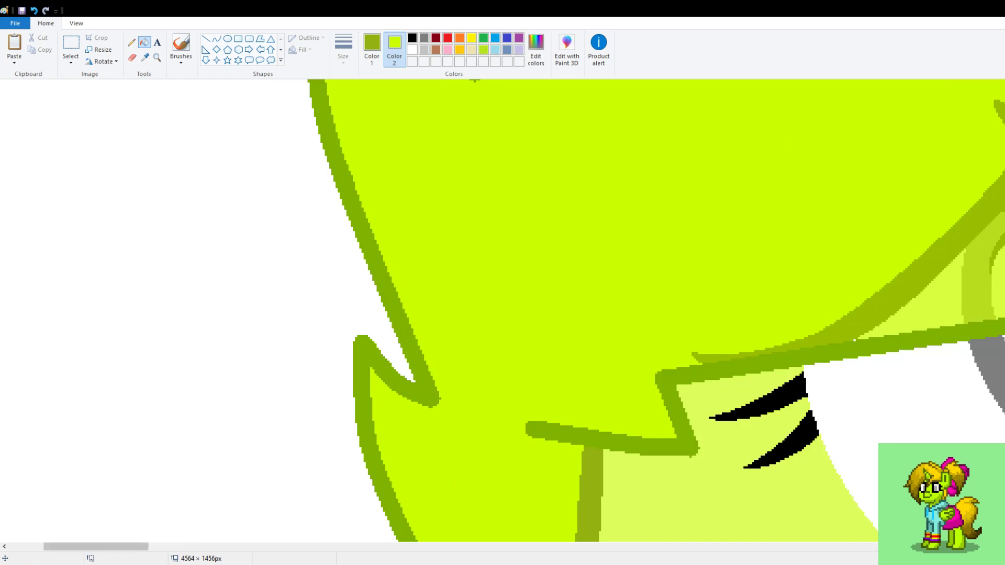
{"action": "scroll", "coordinate": [394, 231], "scroll_direction": "down", "scroll_amount": 1, "text": "ctrl"}
{"action": "scroll", "coordinate": [372, 230], "scroll_direction": "down", "scroll_amount": 10}
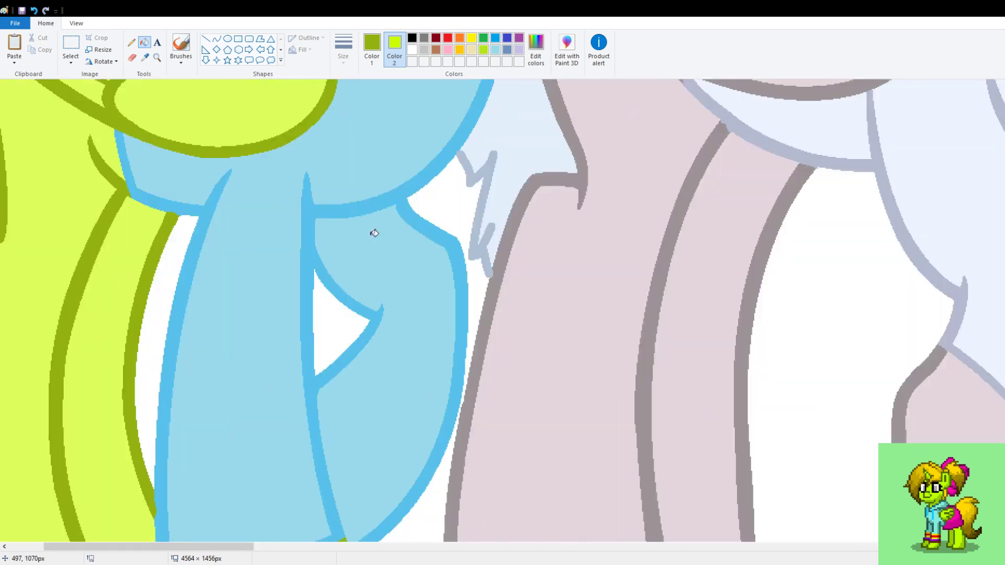
{"action": "scroll", "coordinate": [401, 248], "scroll_direction": "down", "scroll_amount": 3, "text": "ctrl"}
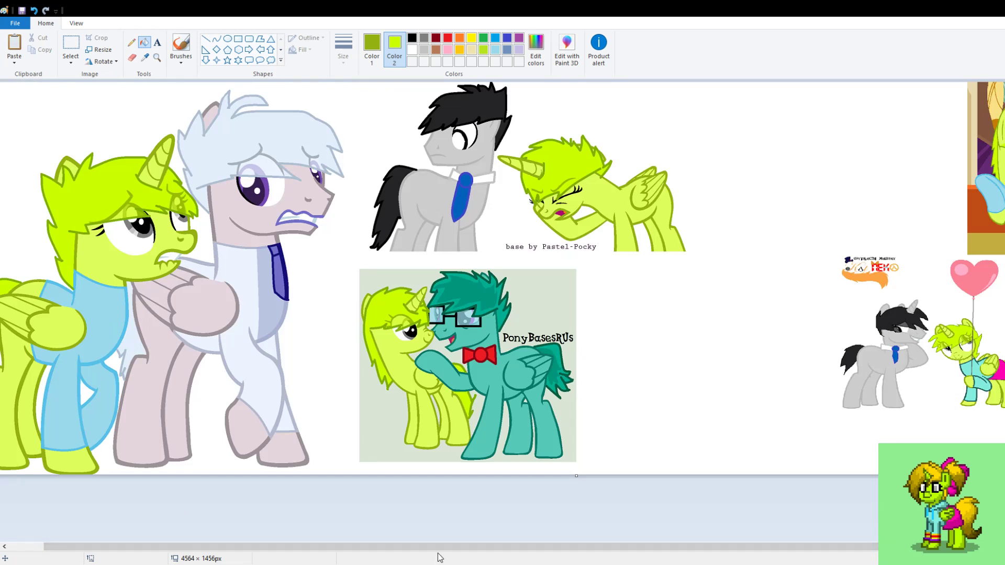
{"action": "scroll", "coordinate": [432, 548], "scroll_direction": "left", "scroll_amount": 1}
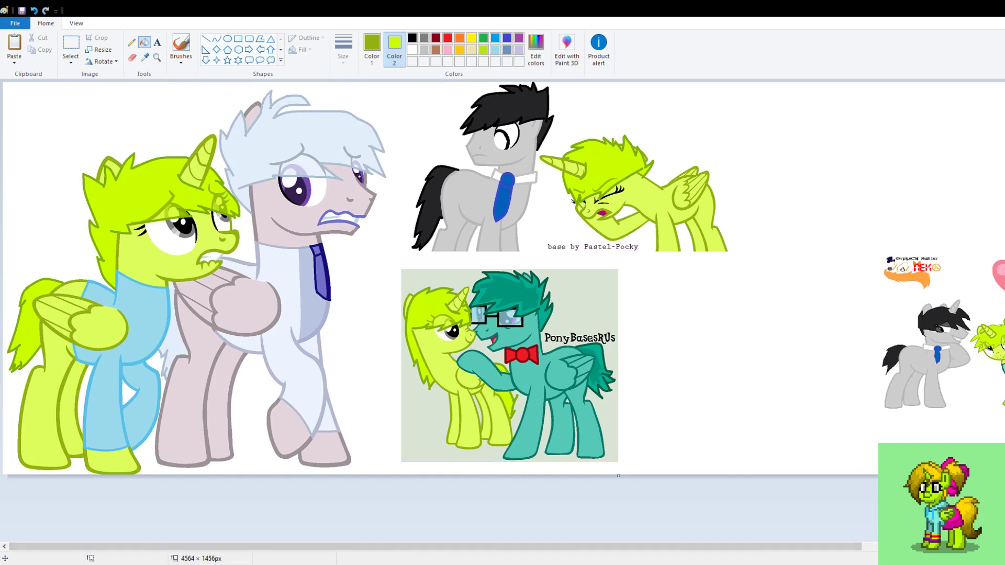
{"action": "scroll", "coordinate": [372, 346], "scroll_direction": "up", "scroll_amount": 3}
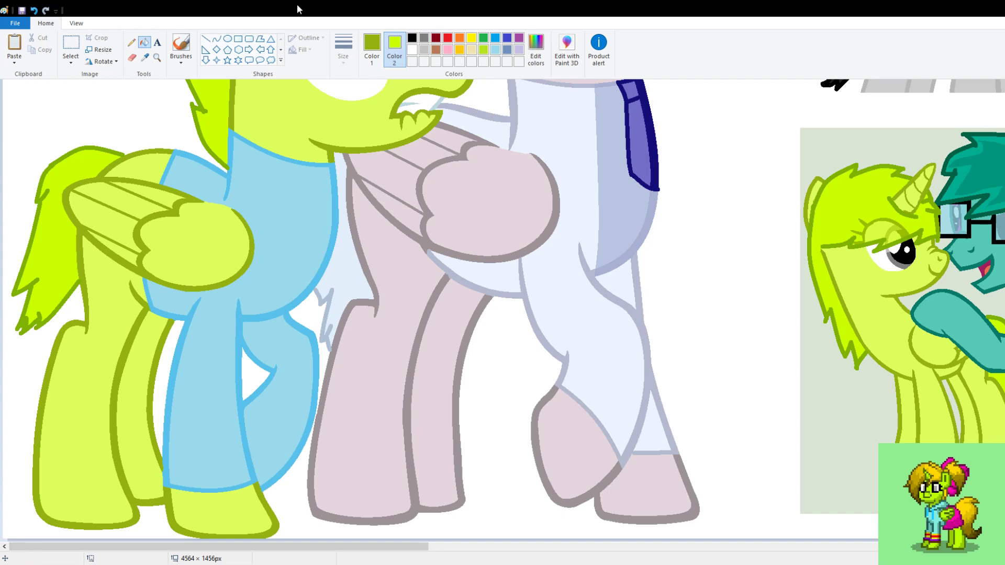
Step: Sample the shirt's blue outline as the primary color and its light blue fill as the secondary color
{"action": "left_click", "coordinate": [145, 57]}
{"action": "left_click", "coordinate": [336, 192]}
{"action": "left_click", "coordinate": [146, 58]}
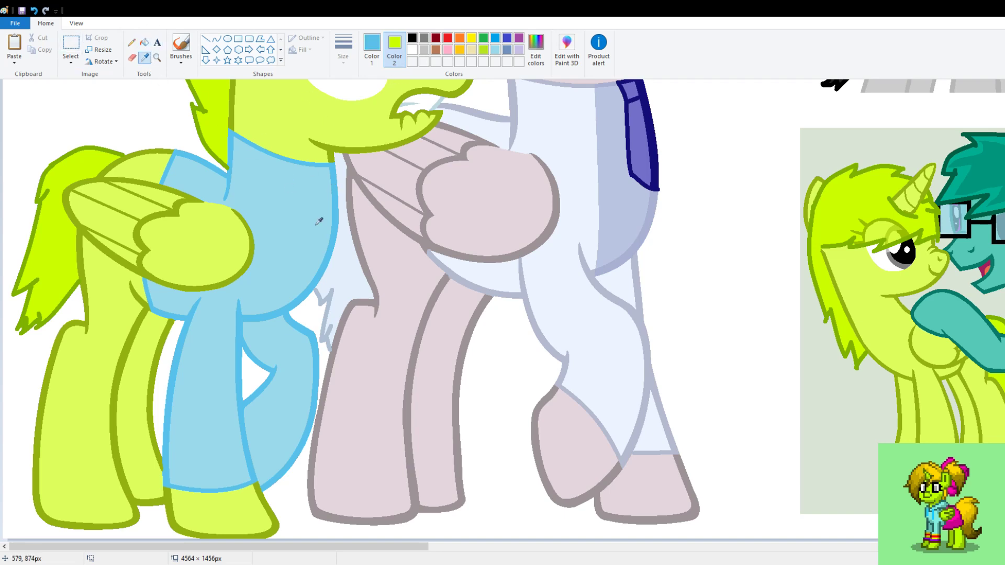
{"action": "right_click", "coordinate": [316, 225]}
Step: Draw a straight blue cuff line about 124 px wide across the front legs of the lime unicorn beside the teal pony, undoing the stray mark
{"action": "left_click_drag", "start_coordinate": [330, 546], "coordinate": [900, 547]}
{"action": "mouse_move", "coordinate": [608, 544]}
{"action": "left_mouse_down"}
{"action": "mouse_move", "coordinate": [639, 544]}
{"action": "mouse_move", "coordinate": [619, 545]}
{"action": "left_mouse_up"}
{"action": "key", "text": "ctrl+Page_Up"}
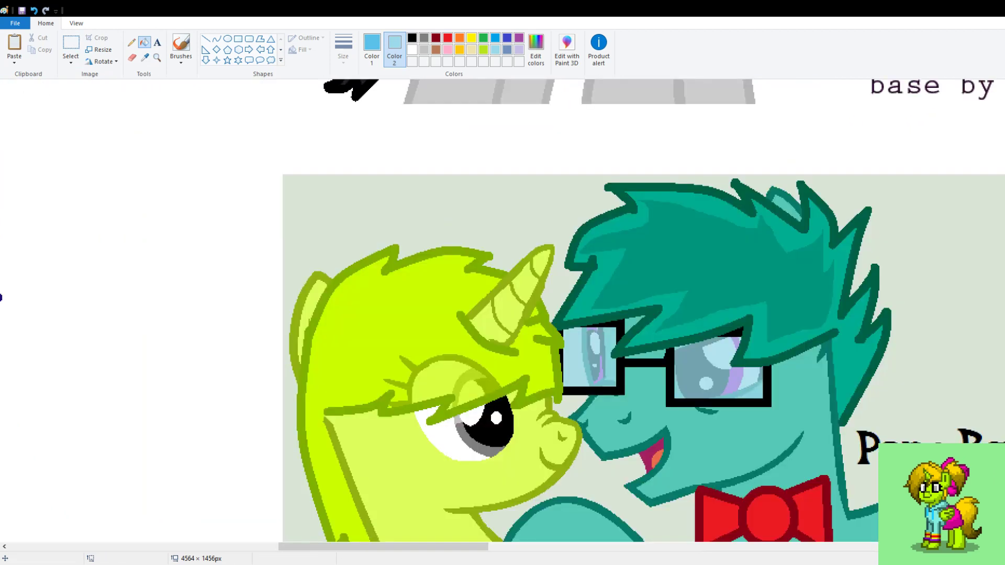
{"action": "scroll", "coordinate": [633, 415], "scroll_direction": "down", "scroll_amount": 4}
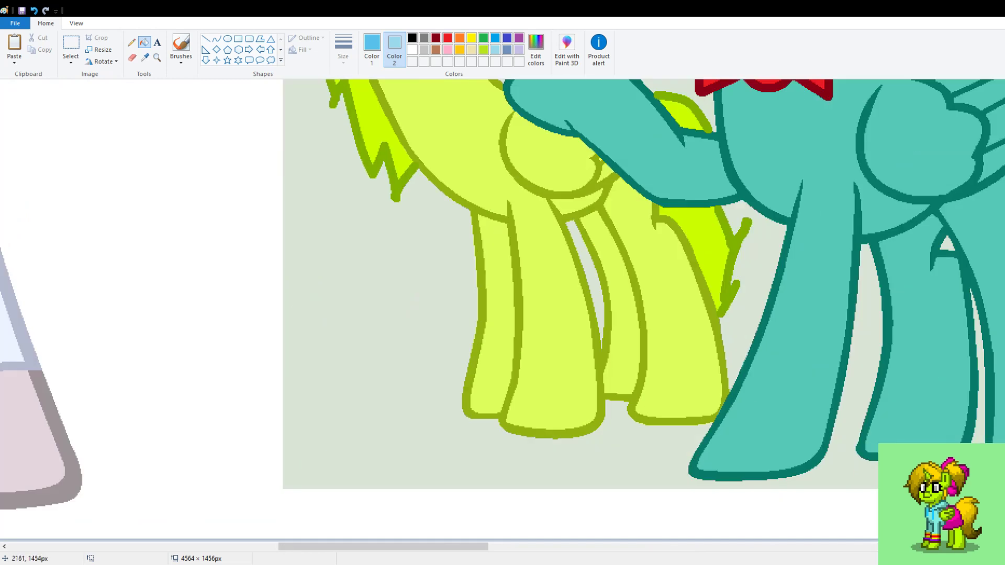
{"action": "key", "text": "ctrl+Page_Up"}
{"action": "scroll", "coordinate": [874, 390], "scroll_direction": "down", "scroll_amount": 4}
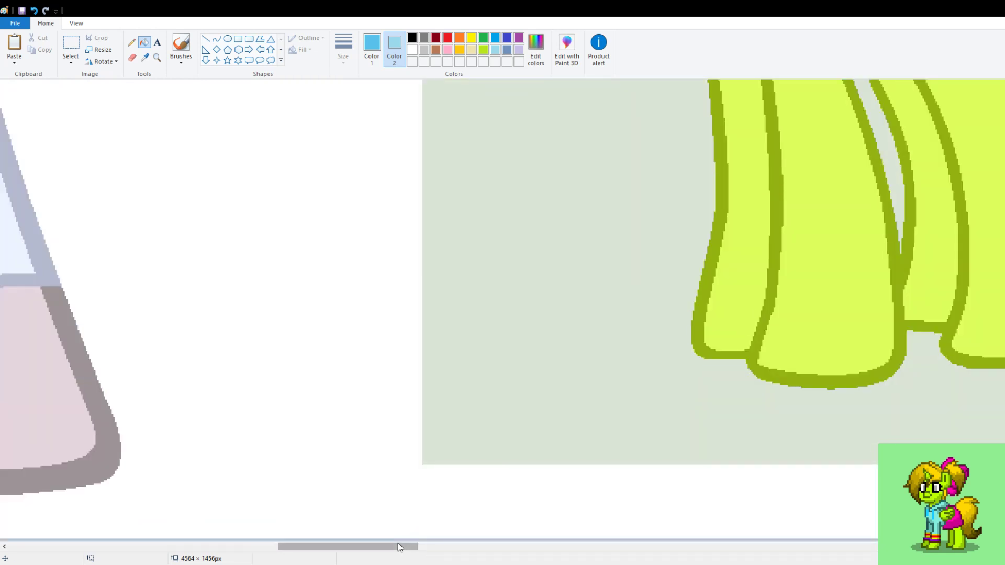
{"action": "left_click_drag", "start_coordinate": [397, 547], "coordinate": [418, 526]}
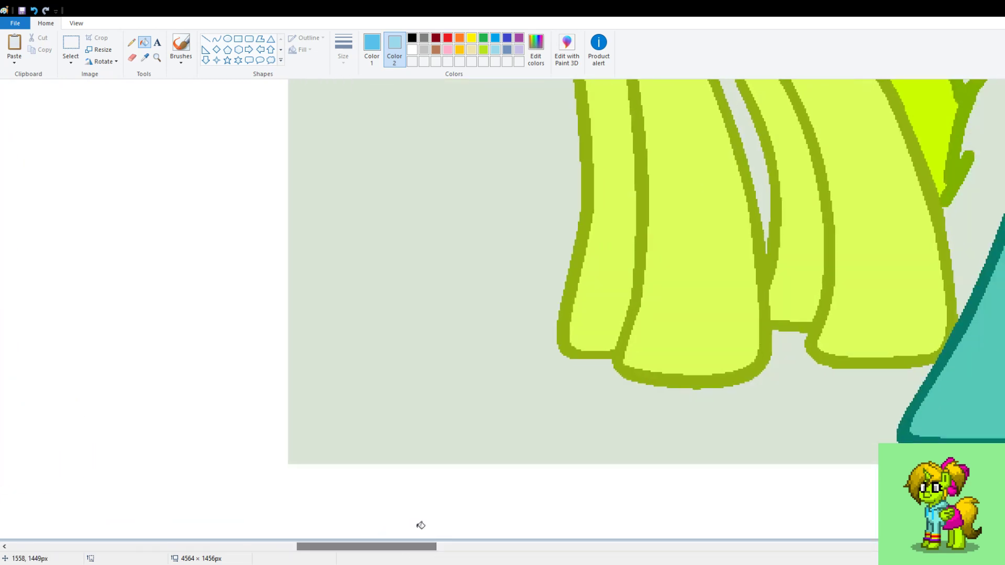
{"action": "left_click", "coordinate": [205, 40]}
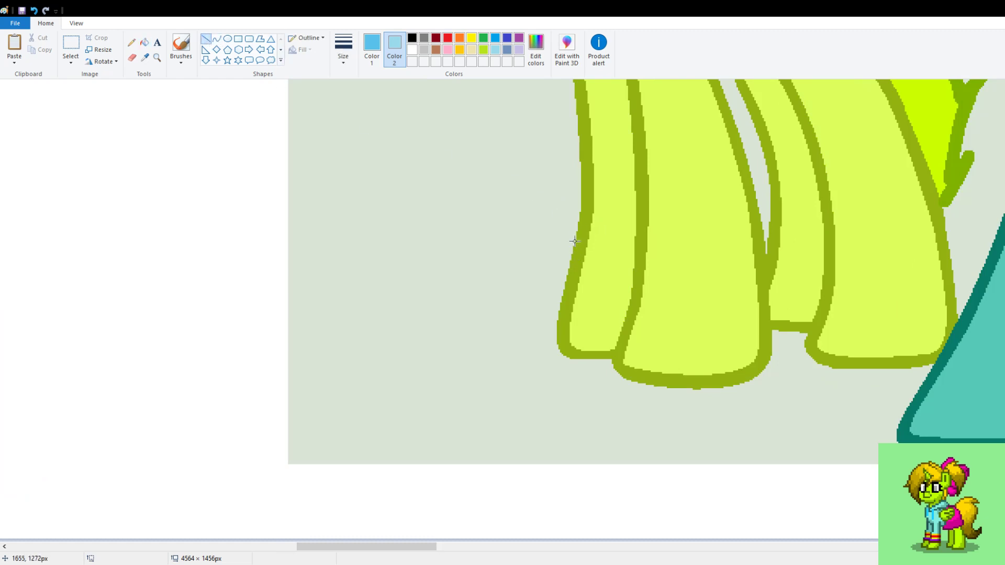
{"action": "left_click_drag", "start_coordinate": [560, 248], "coordinate": [762, 255]}
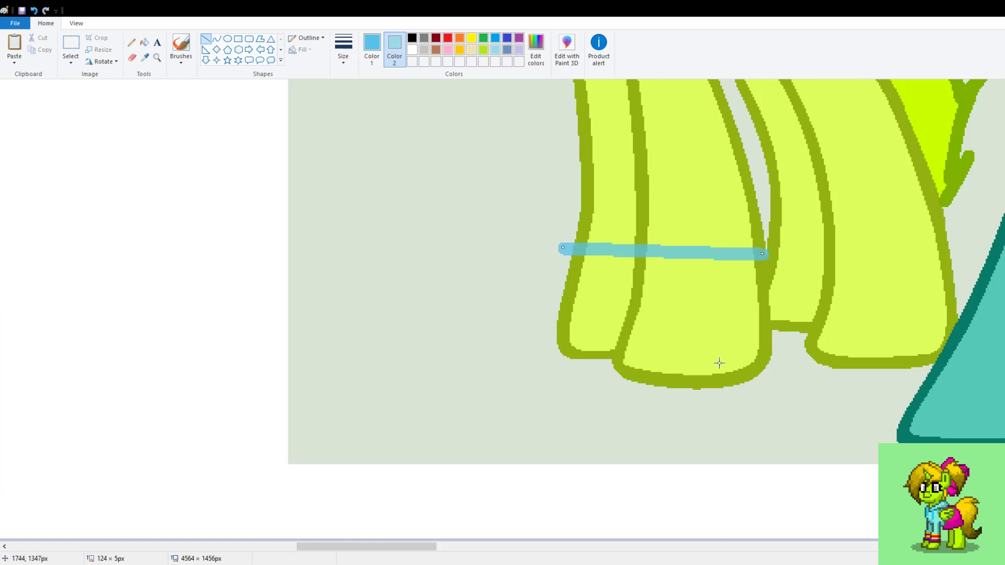
{"action": "left_click", "coordinate": [748, 390]}
{"action": "left_click", "coordinate": [34, 11]}
Step: Fill the new cuff line's sections across both front legs with solid blue
{"action": "left_click", "coordinate": [146, 43]}
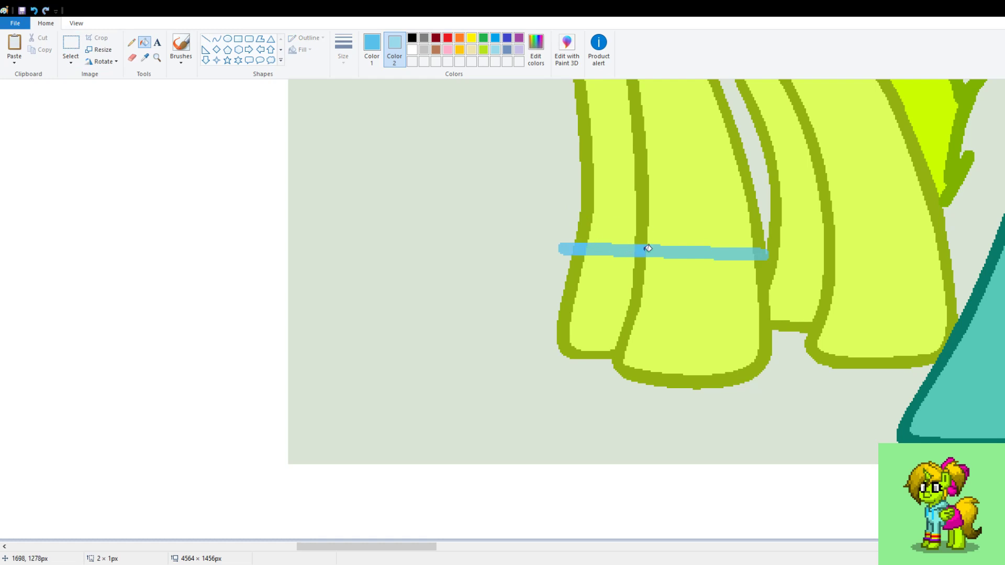
{"action": "left_click", "coordinate": [755, 254]}
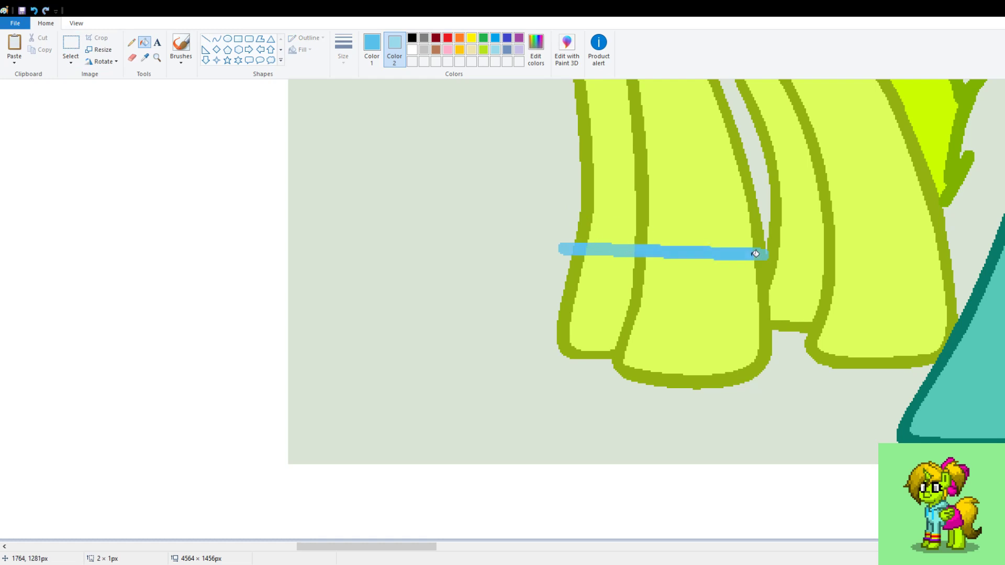
{"action": "left_click", "coordinate": [631, 248]}
{"action": "scroll", "coordinate": [619, 256], "scroll_direction": "up", "scroll_amount": 2}
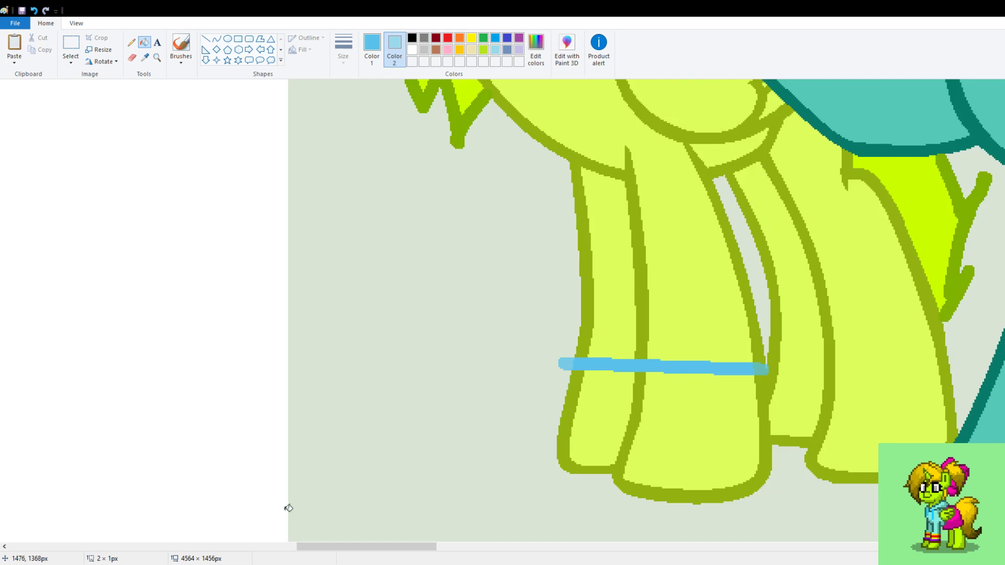
{"action": "left_click_drag", "start_coordinate": [320, 547], "coordinate": [348, 548]}
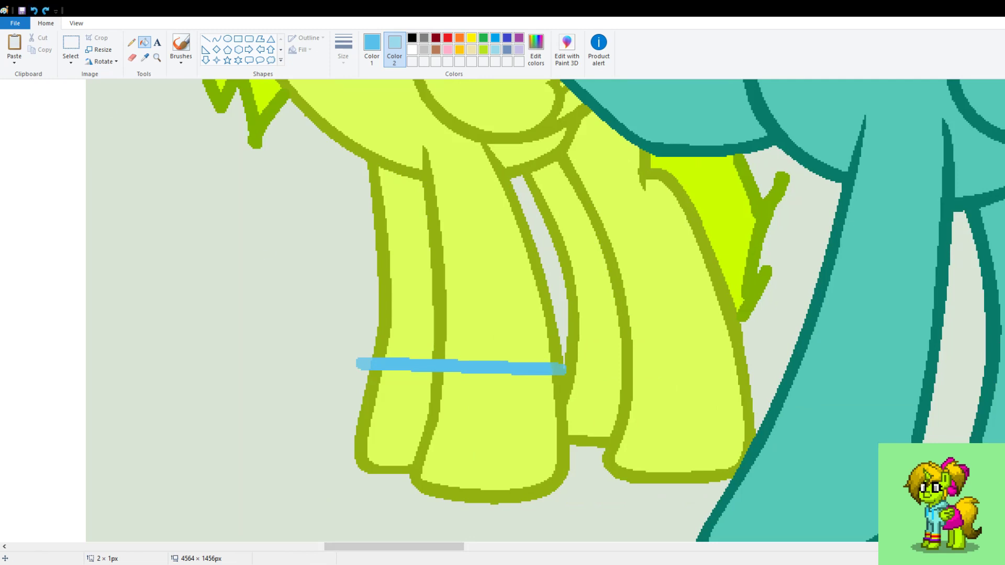
{"action": "scroll", "coordinate": [545, 310], "scroll_direction": "up", "scroll_amount": 1}
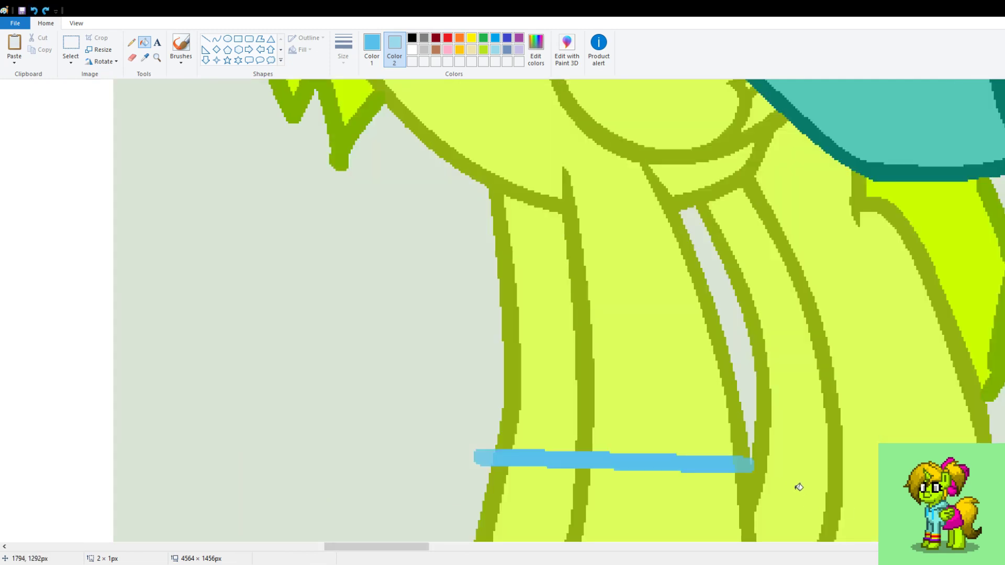
{"action": "scroll", "coordinate": [787, 468], "scroll_direction": "down", "scroll_amount": 3}
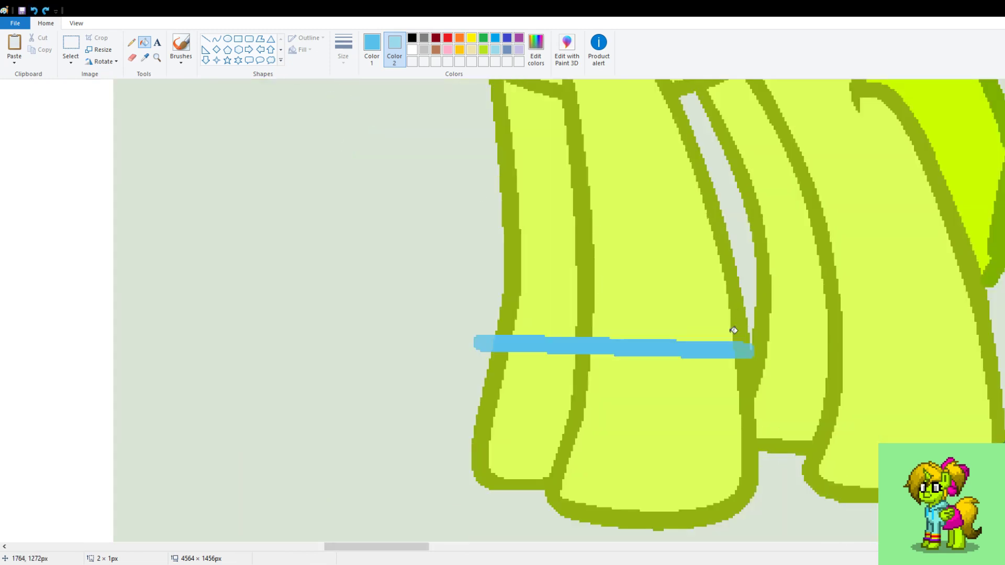
{"action": "left_click", "coordinate": [706, 332]}
{"action": "scroll", "coordinate": [680, 325], "scroll_direction": "up", "scroll_amount": 10}
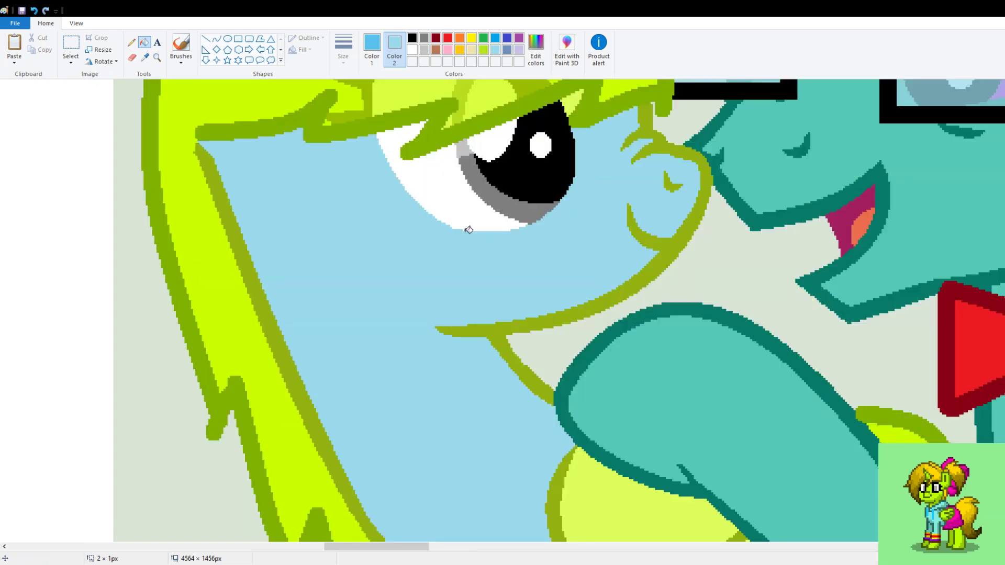
{"action": "left_click", "coordinate": [34, 11]}
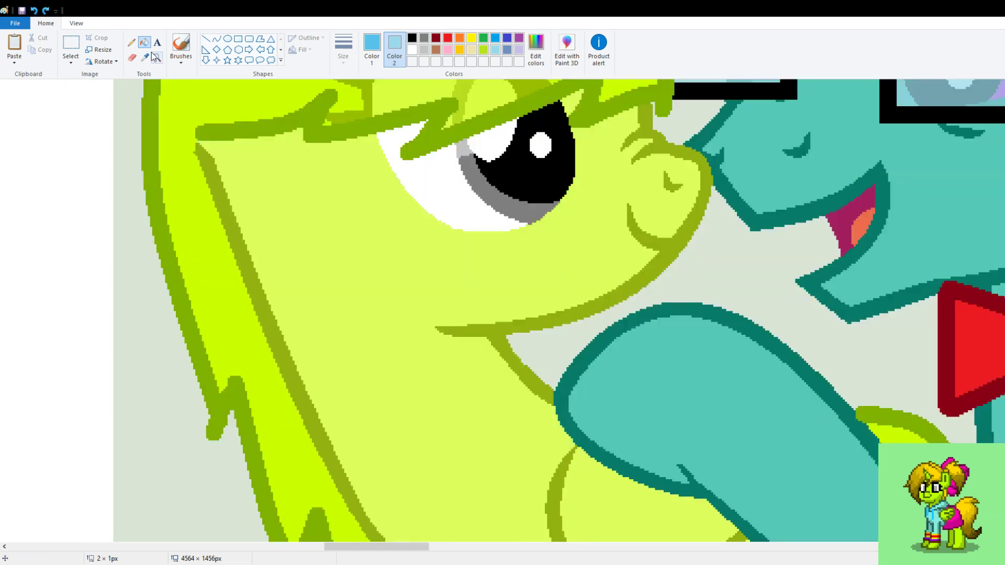
Step: Draw a curved blue collar line about 129 × 45 px across the unicorn's neck and fill its neck section solid blue
{"action": "left_click", "coordinate": [216, 38]}
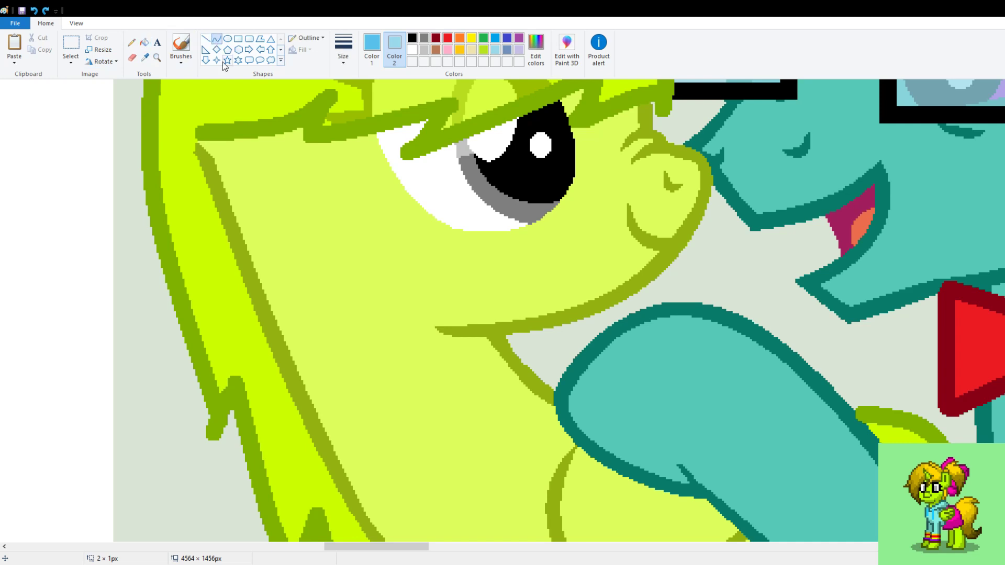
{"action": "mouse_move", "coordinate": [268, 396]}
{"action": "left_mouse_down"}
{"action": "mouse_move", "coordinate": [347, 408]}
{"action": "mouse_move", "coordinate": [552, 337]}
{"action": "left_mouse_up"}
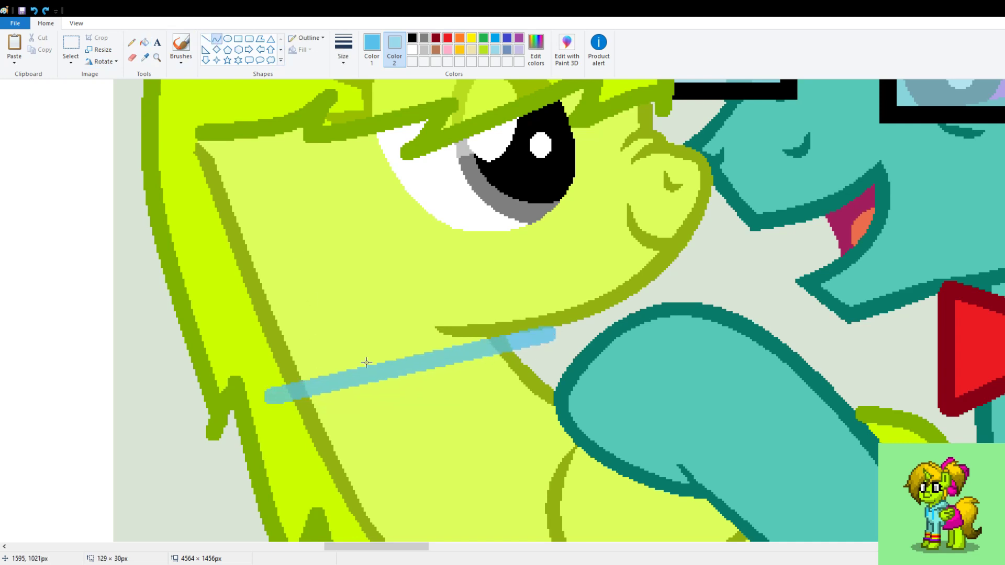
{"action": "mouse_move", "coordinate": [367, 361]}
{"action": "left_mouse_down"}
{"action": "mouse_move", "coordinate": [346, 417]}
{"action": "mouse_move", "coordinate": [330, 427]}
{"action": "left_mouse_up"}
{"action": "left_click_drag", "start_coordinate": [394, 400], "coordinate": [378, 427]}
{"action": "left_click_drag", "start_coordinate": [437, 380], "coordinate": [434, 393]}
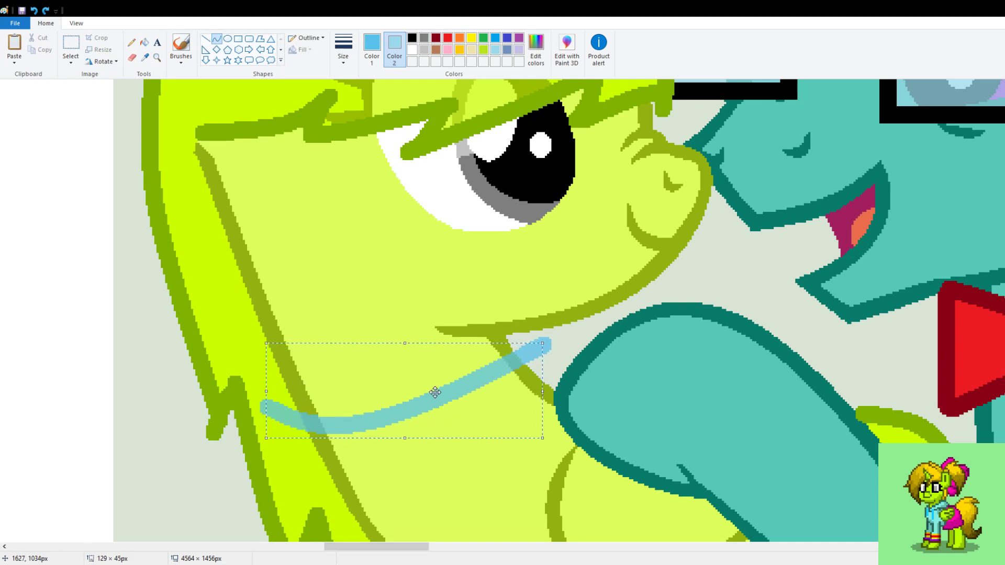
{"action": "left_click", "coordinate": [144, 42]}
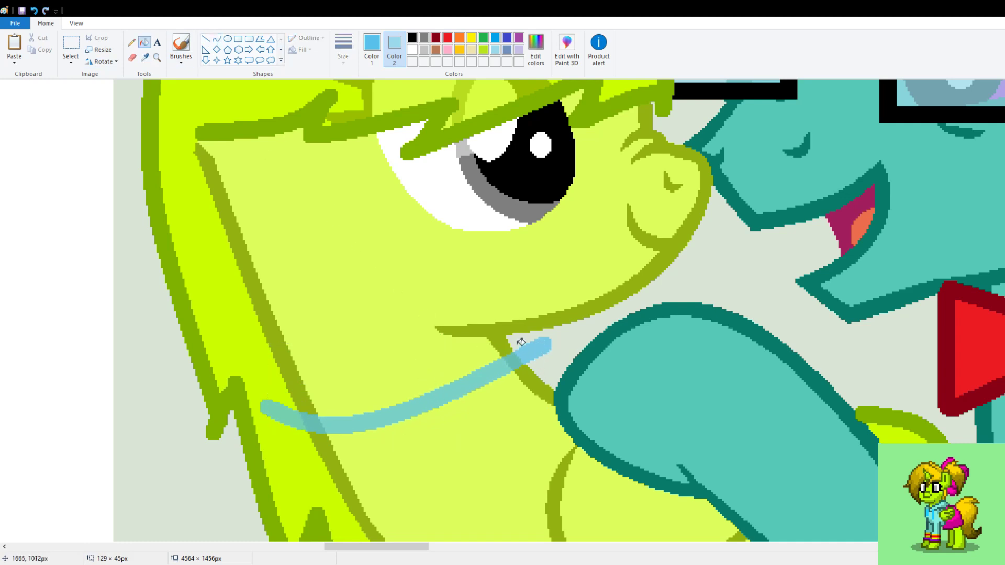
{"action": "left_click", "coordinate": [501, 369]}
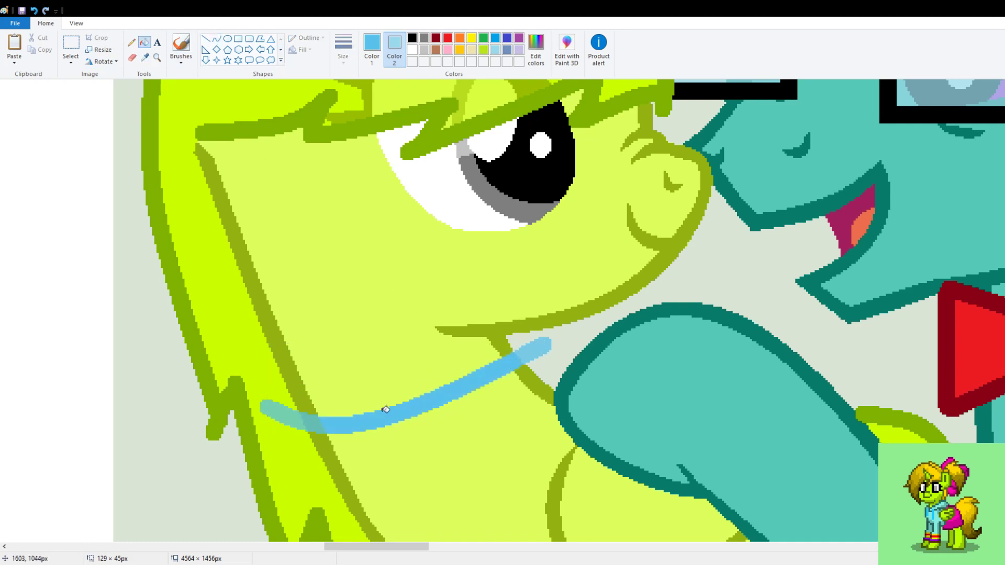
Step: Fill the unicorn's chest and front legs above the cuff with light blue, and recolor their front outlines in the shirt's darker blue
{"action": "scroll", "coordinate": [448, 354], "scroll_direction": "down", "scroll_amount": 3}
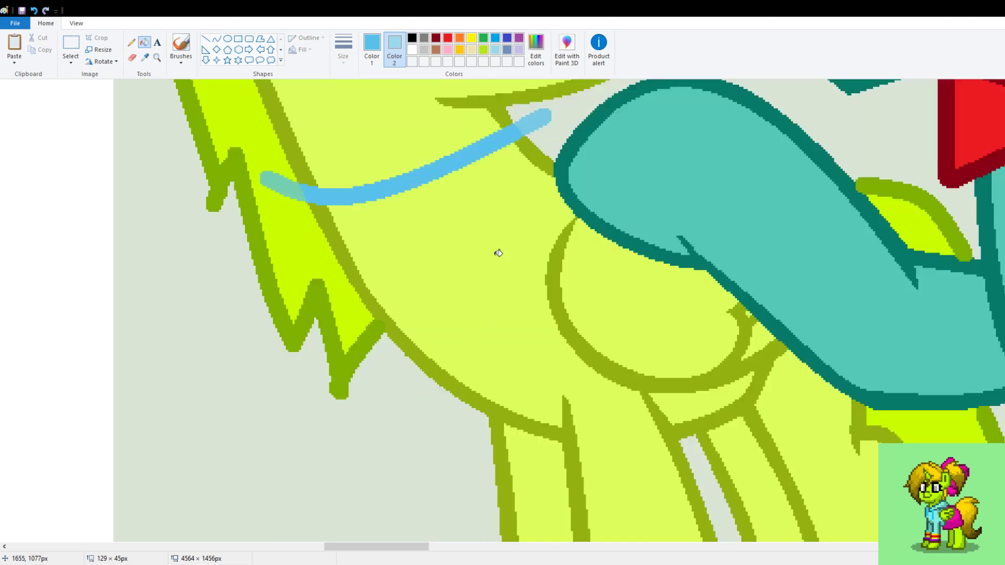
{"action": "left_click", "coordinate": [498, 253]}
{"action": "scroll", "coordinate": [529, 265], "scroll_direction": "down", "scroll_amount": 3}
{"action": "scroll", "coordinate": [529, 260], "scroll_direction": "up", "scroll_amount": 3}
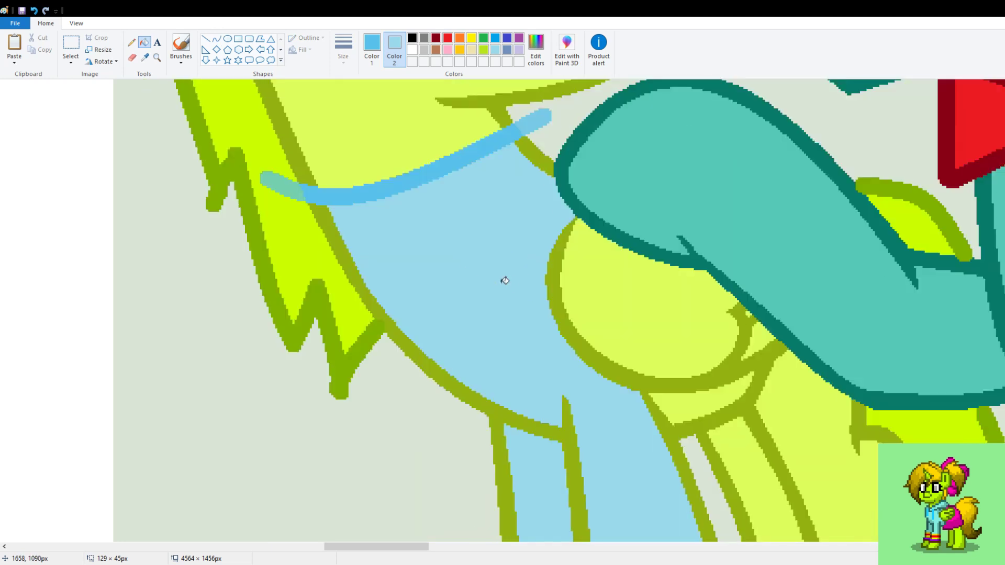
{"action": "left_click", "coordinate": [458, 369]}
{"action": "scroll", "coordinate": [458, 369], "scroll_direction": "down", "scroll_amount": 4}
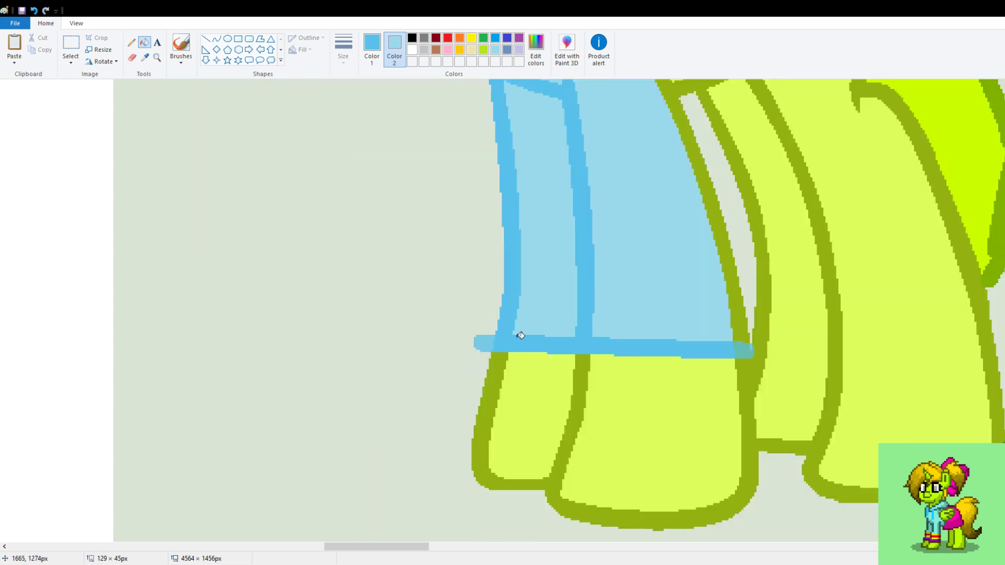
Step: Make the cuff line's end over the front leg's back edge solid blue, and undo the outline fill that spills onto the legs
{"action": "left_click", "coordinate": [131, 42]}
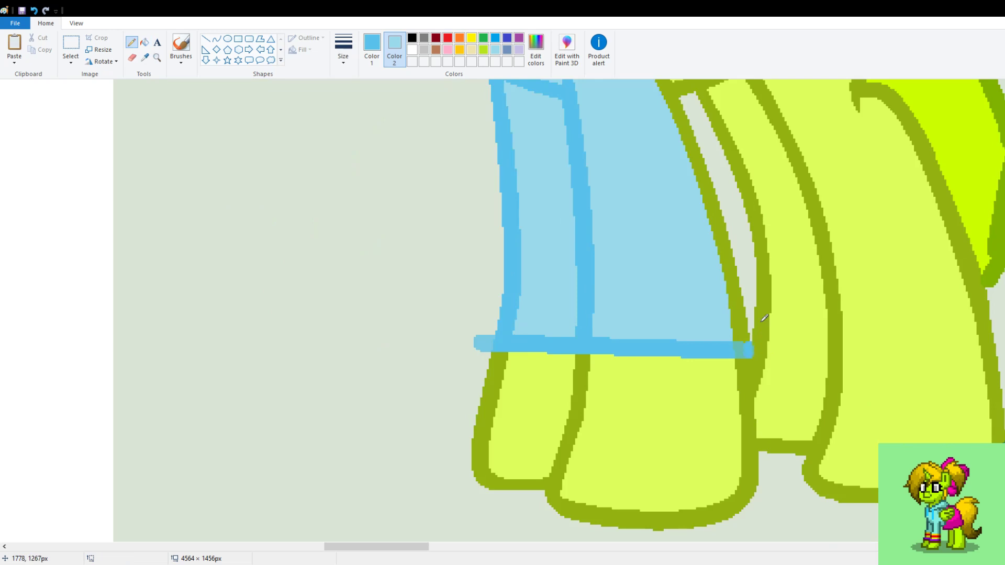
{"action": "left_click", "coordinate": [145, 42]}
{"action": "left_click", "coordinate": [743, 346]}
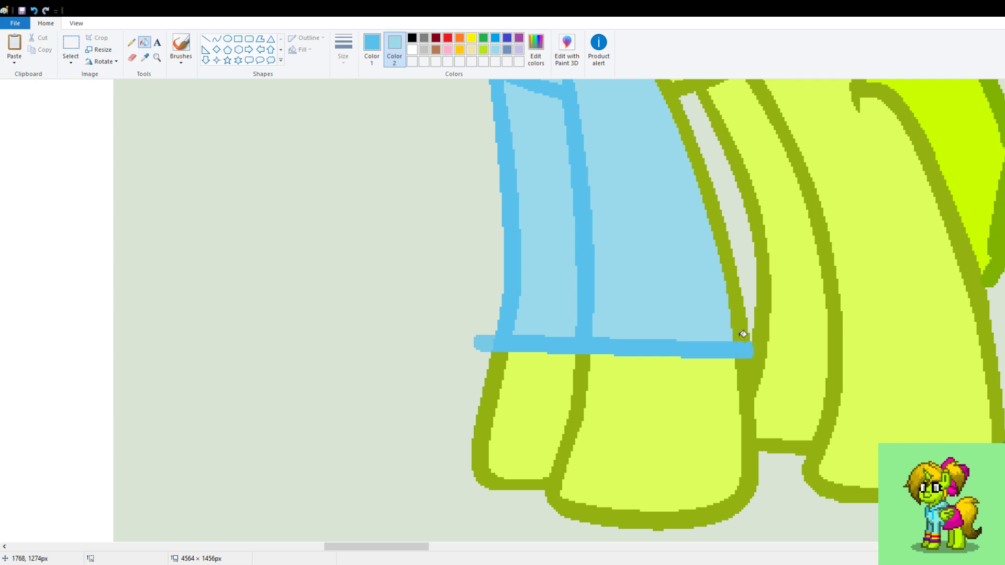
{"action": "left_click", "coordinate": [742, 334]}
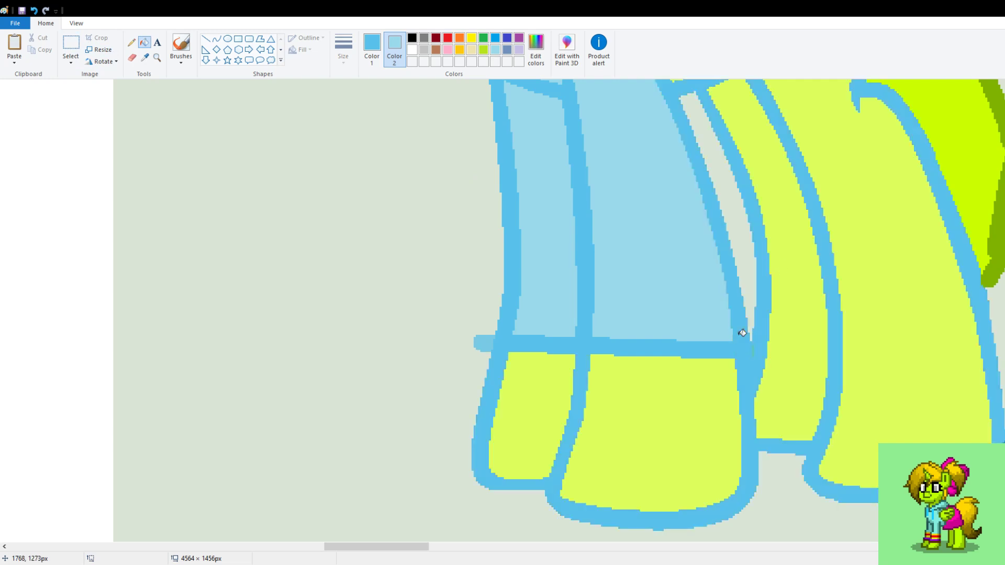
{"action": "left_click", "coordinate": [33, 11]}
Step: Pencil blue breaks into the belly outline where the hind leg lines meet it, and undo the trial outline fill
{"action": "scroll", "coordinate": [748, 291], "scroll_direction": "up", "scroll_amount": 3}
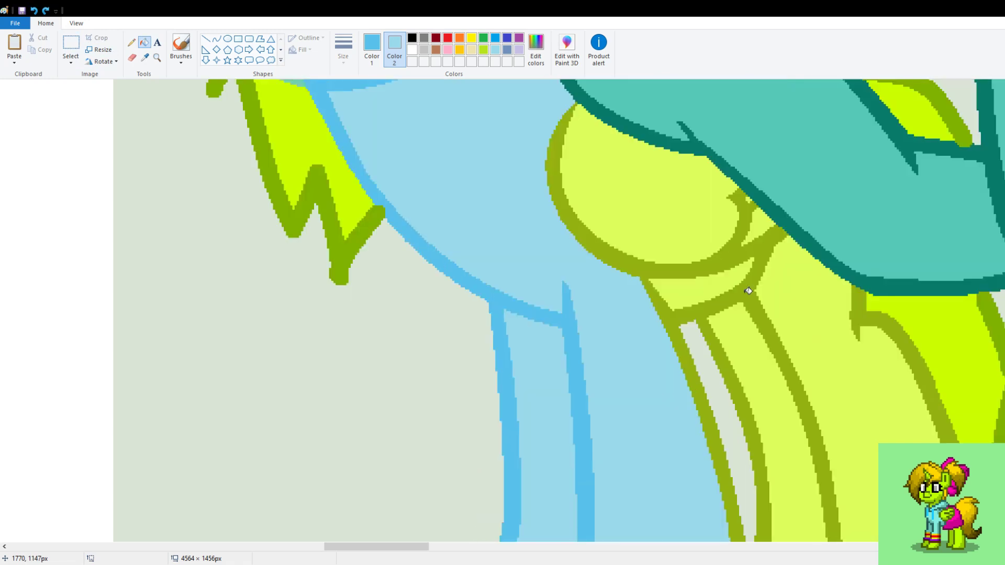
{"action": "scroll", "coordinate": [732, 289], "scroll_direction": "down", "scroll_amount": 3}
{"action": "scroll", "coordinate": [671, 227], "scroll_direction": "up", "scroll_amount": 5}
{"action": "scroll", "coordinate": [625, 124], "scroll_direction": "down", "scroll_amount": 2}
{"action": "left_click", "coordinate": [132, 41]}
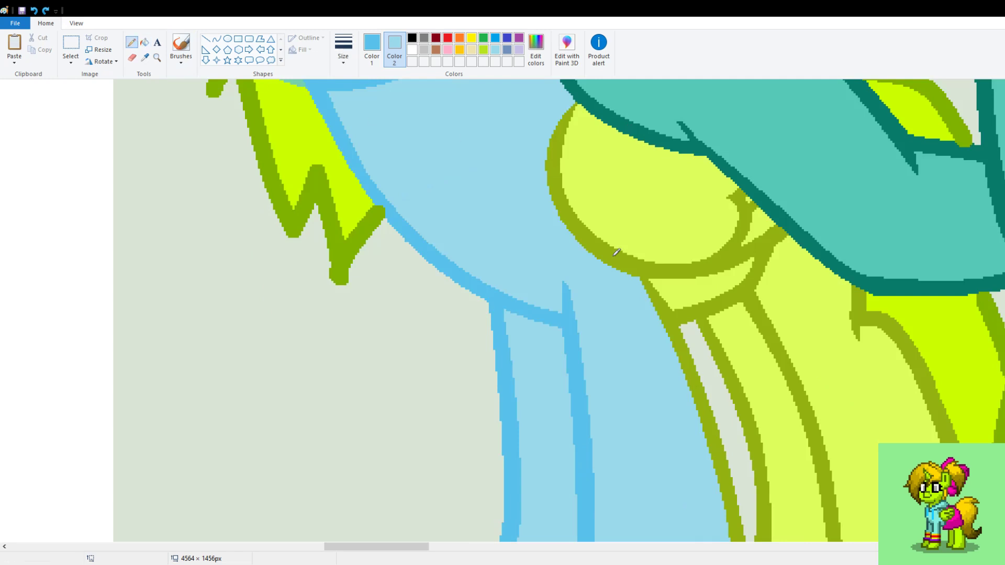
{"action": "left_click_drag", "start_coordinate": [693, 318], "coordinate": [741, 297]}
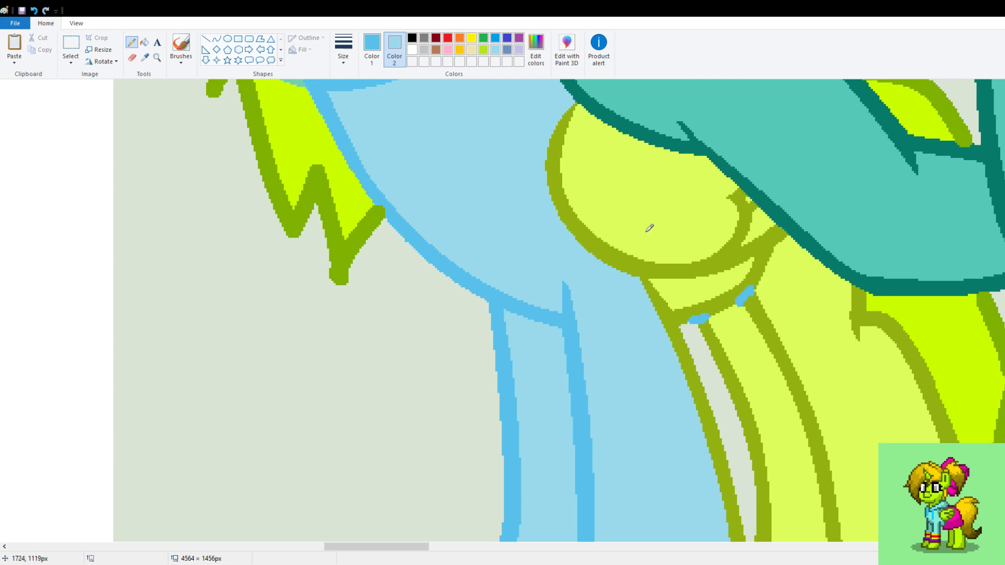
{"action": "left_click", "coordinate": [145, 42]}
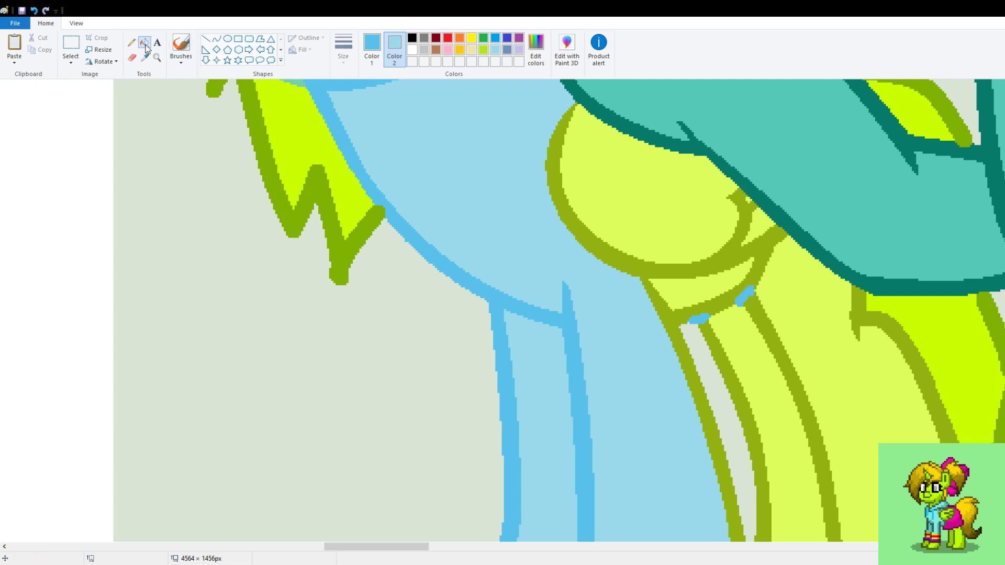
{"action": "left_click", "coordinate": [710, 307]}
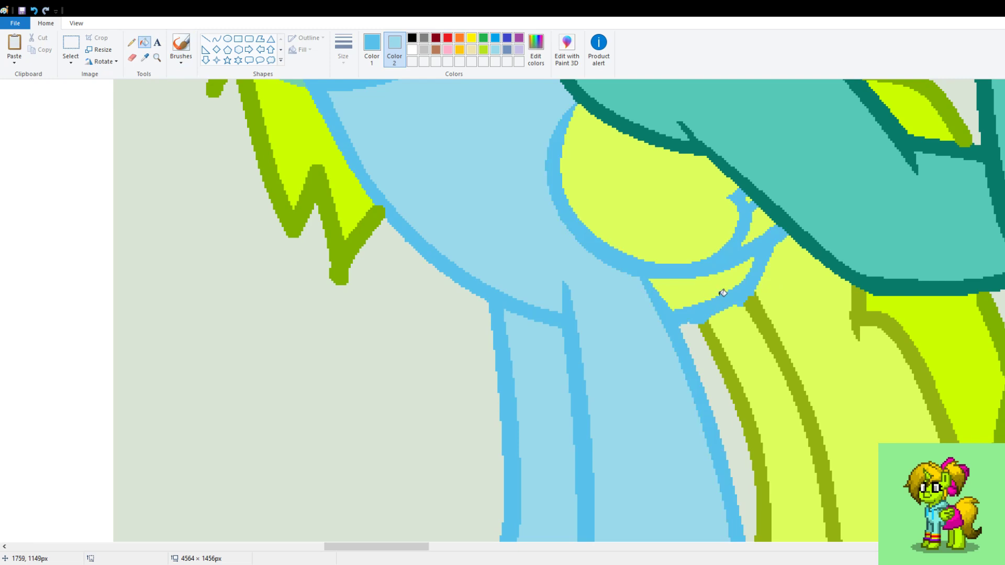
{"action": "left_click", "coordinate": [33, 10]}
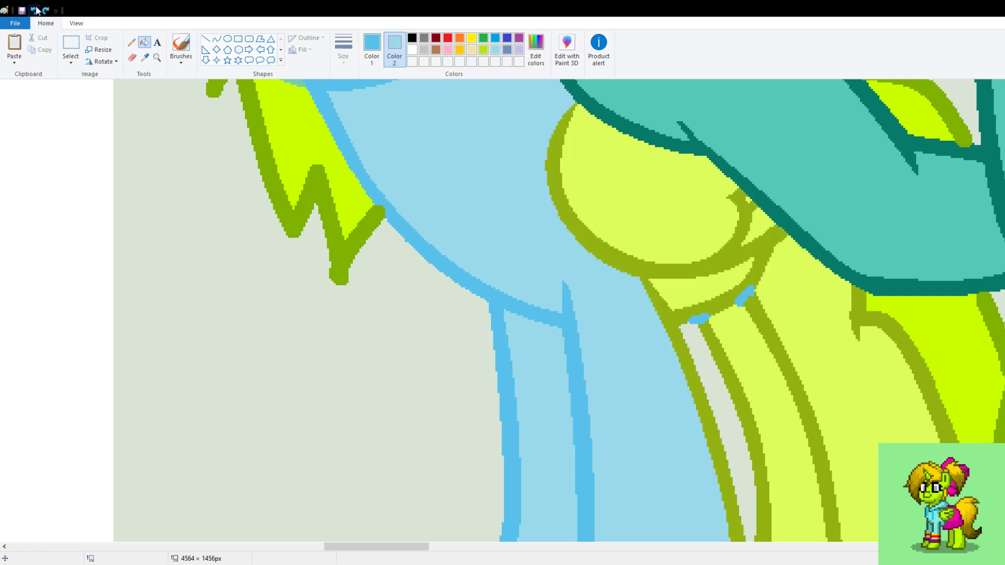
Step: Fill the belly patch with light blue, seal its outline ends in blue, and recolor the belly and back sleeve outlines blue
{"action": "left_click", "coordinate": [662, 293]}
{"action": "left_click", "coordinate": [130, 42]}
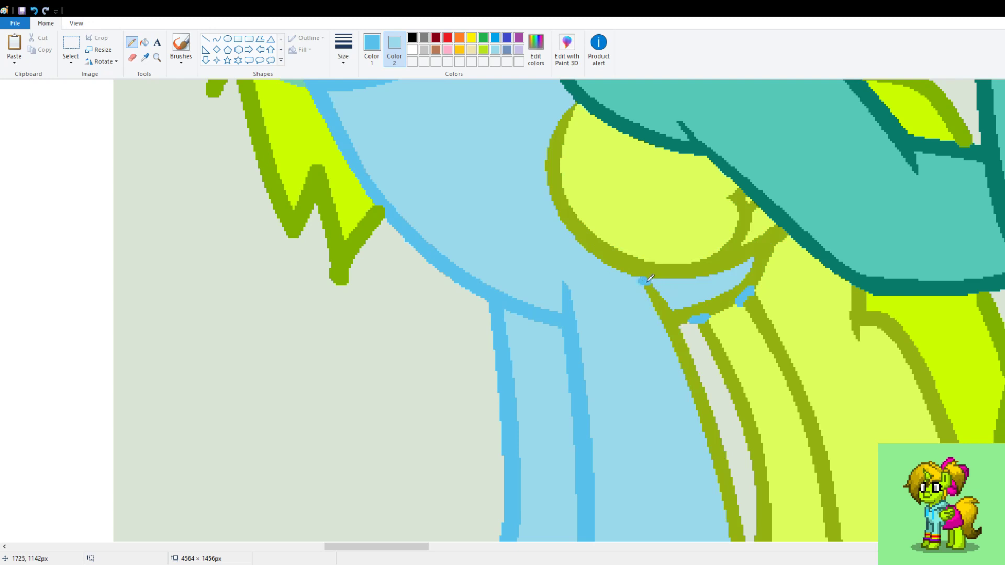
{"action": "left_click", "coordinate": [145, 42]}
{"action": "left_click", "coordinate": [131, 42]}
{"action": "left_click", "coordinate": [144, 41]}
{"action": "left_click", "coordinate": [684, 314]}
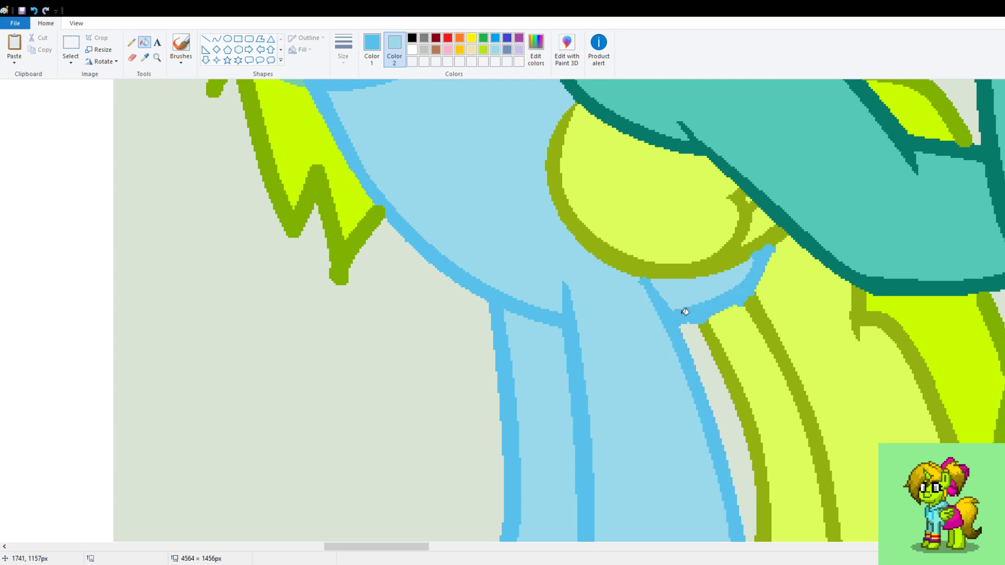
Step: Recolor the short chest outline between the collar line and the teal hoof in the shirt's darker blue
{"action": "scroll", "coordinate": [672, 287], "scroll_direction": "down", "scroll_amount": 8}
{"action": "scroll", "coordinate": [680, 293], "scroll_direction": "up", "scroll_amount": 6}
{"action": "scroll", "coordinate": [680, 293], "scroll_direction": "down", "scroll_amount": 2}
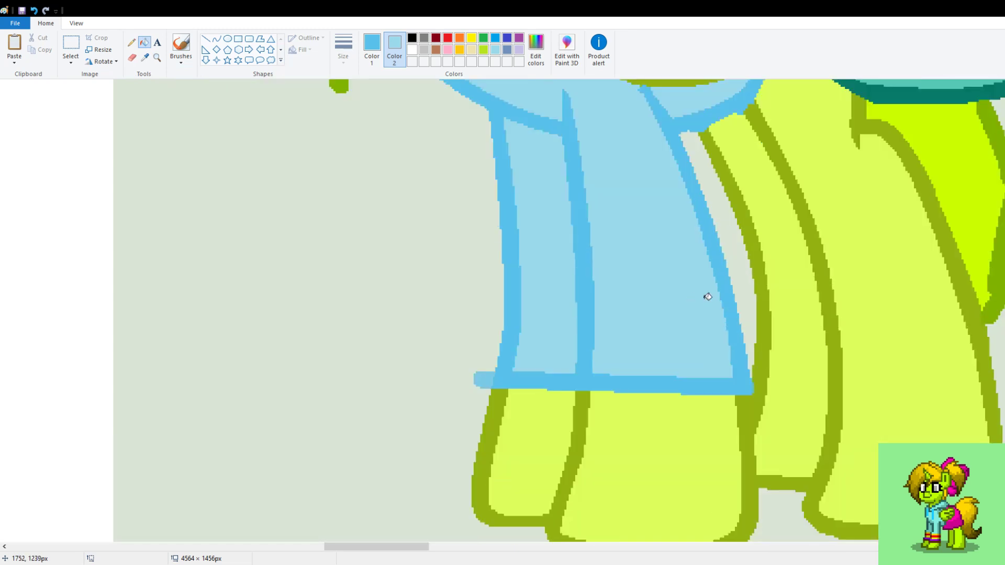
{"action": "scroll", "coordinate": [635, 355], "scroll_direction": "up", "scroll_amount": 8}
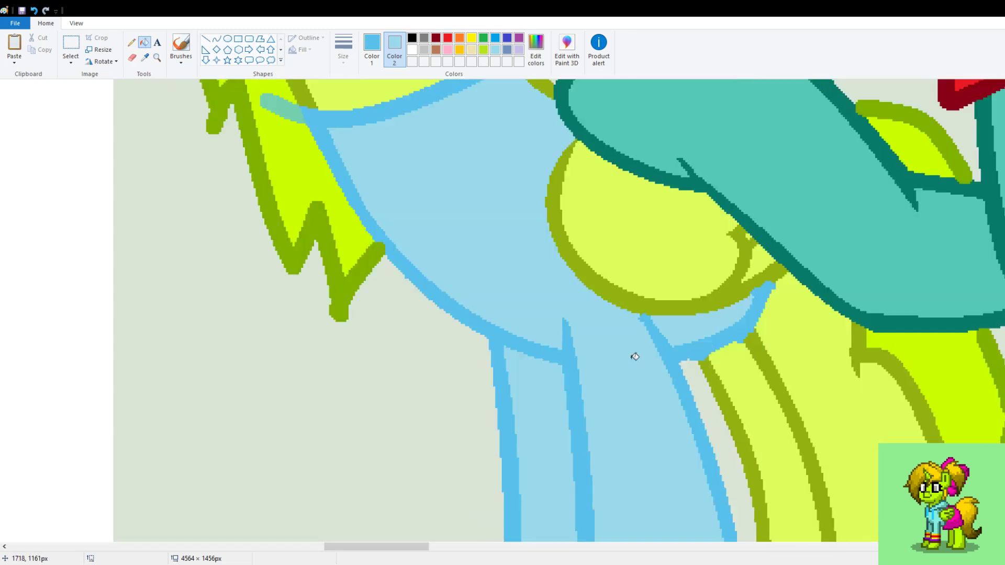
{"action": "left_click", "coordinate": [517, 301]}
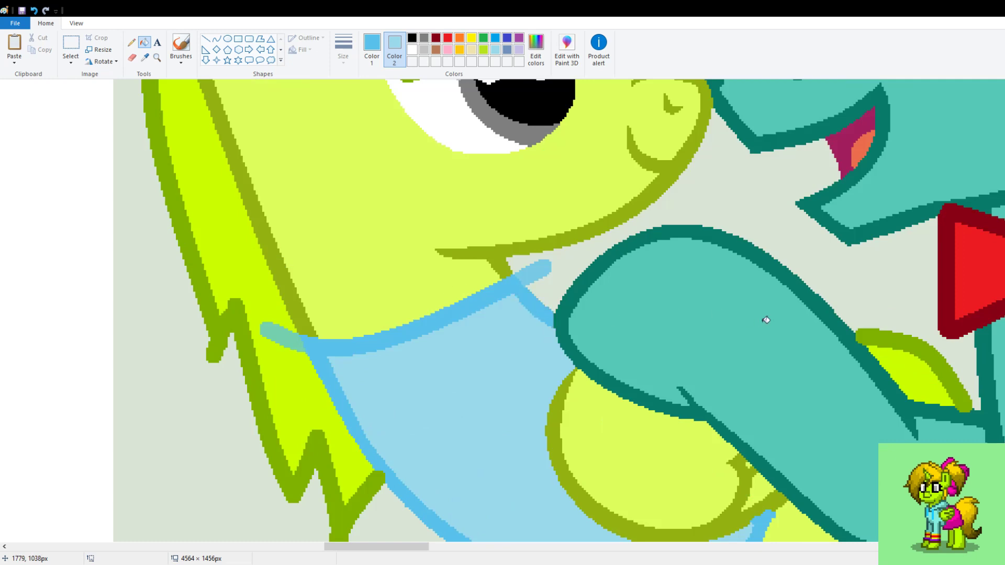
Step: Remove the cuff stub in front of the leg with the sampled background color, undoing the fill that erases the shirt outline
{"action": "scroll", "coordinate": [766, 319], "scroll_direction": "down", "scroll_amount": 8}
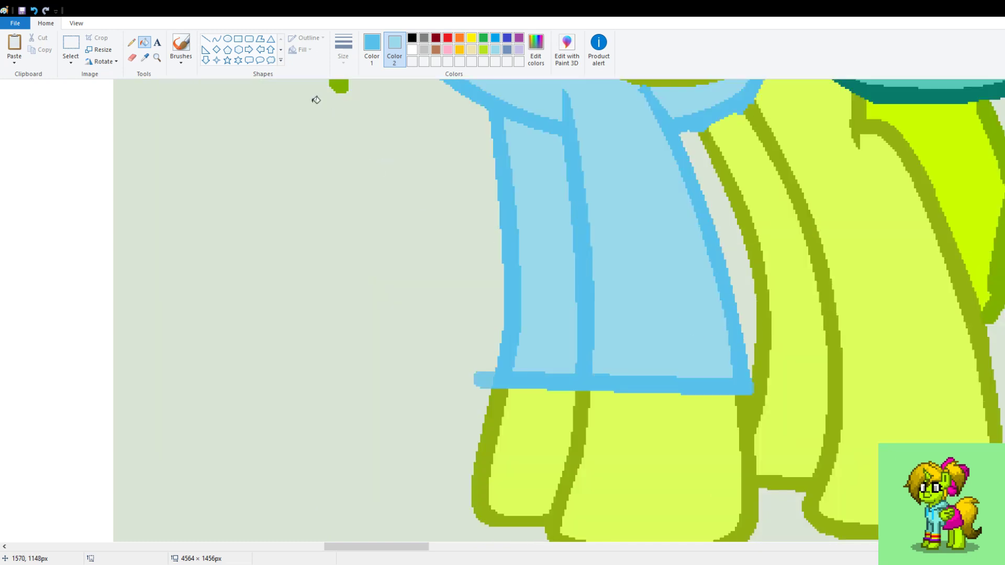
{"action": "left_click", "coordinate": [145, 57]}
{"action": "left_click", "coordinate": [463, 334]}
{"action": "left_click", "coordinate": [477, 377]}
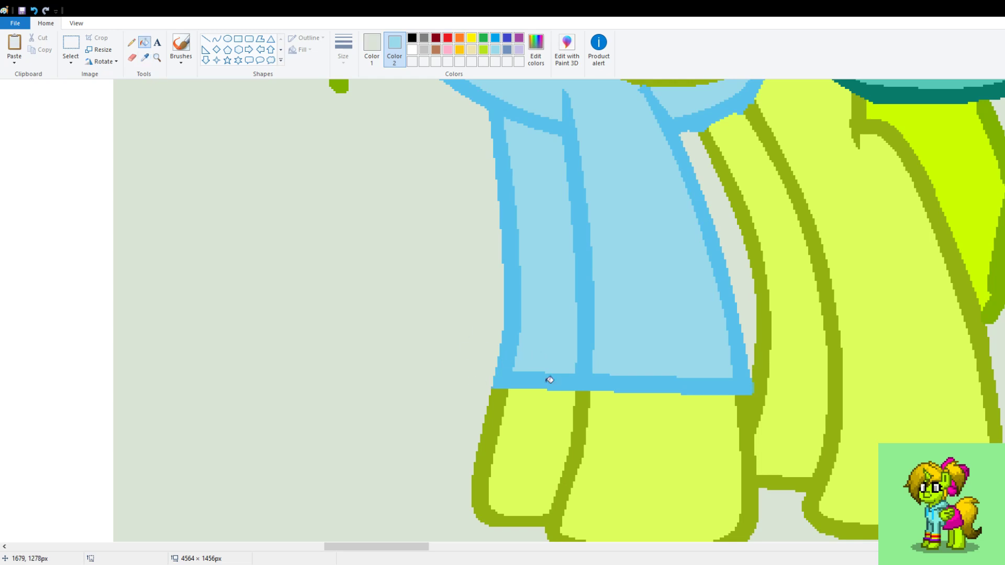
{"action": "left_click", "coordinate": [753, 376]}
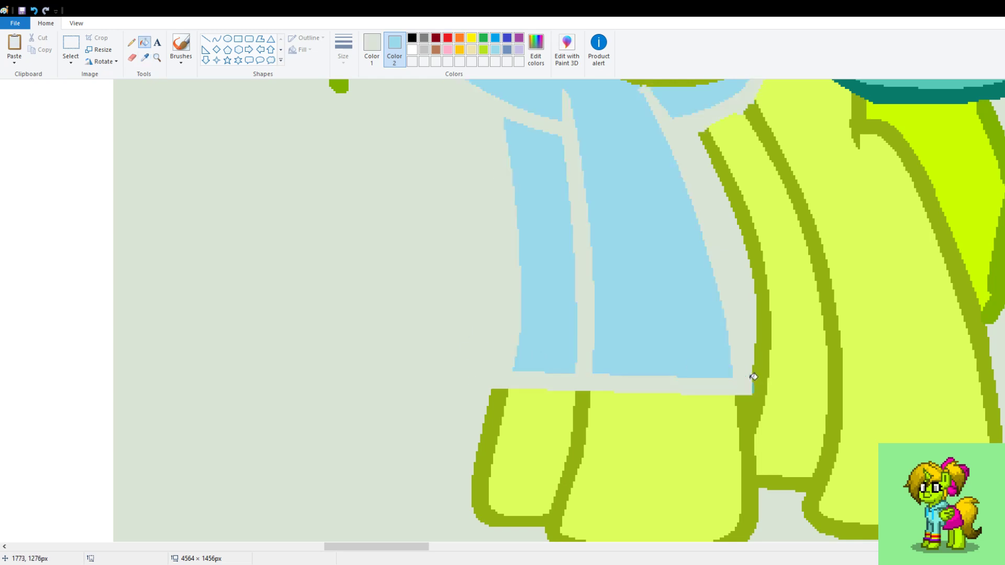
{"action": "left_click", "coordinate": [34, 10]}
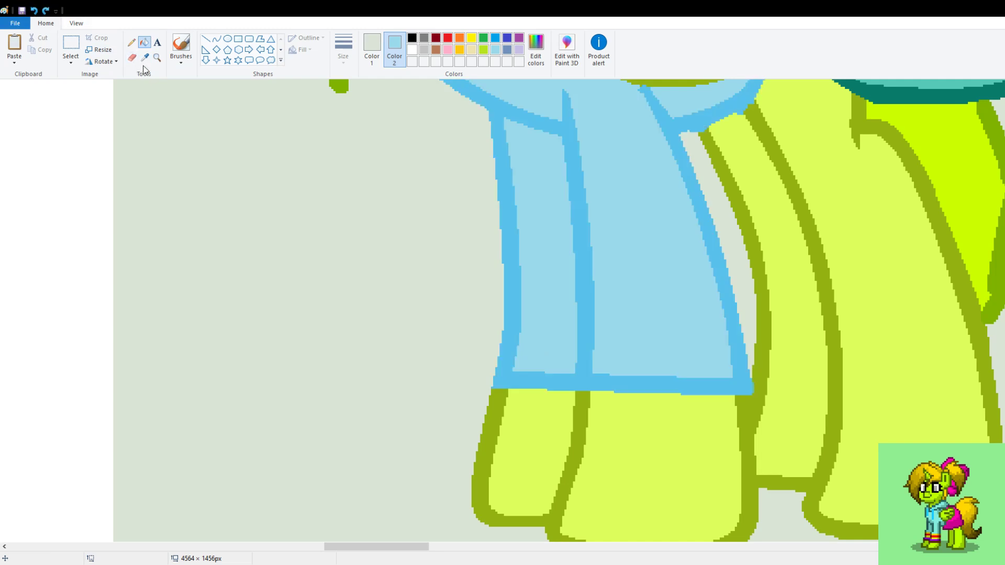
Step: Sample the hind leg's olive green outline and fill the cuff sliver overlapping that outline with it
{"action": "left_click", "coordinate": [146, 58]}
{"action": "left_click", "coordinate": [760, 381]}
{"action": "left_click", "coordinate": [752, 386]}
Step: Undo the olive green background fill, then remove the collar stub in front of the neck with the sampled background color
{"action": "scroll", "coordinate": [762, 370], "scroll_direction": "up", "scroll_amount": 2}
{"action": "scroll", "coordinate": [759, 368], "scroll_direction": "down", "scroll_amount": 2}
{"action": "scroll", "coordinate": [757, 366], "scroll_direction": "up", "scroll_amount": 7}
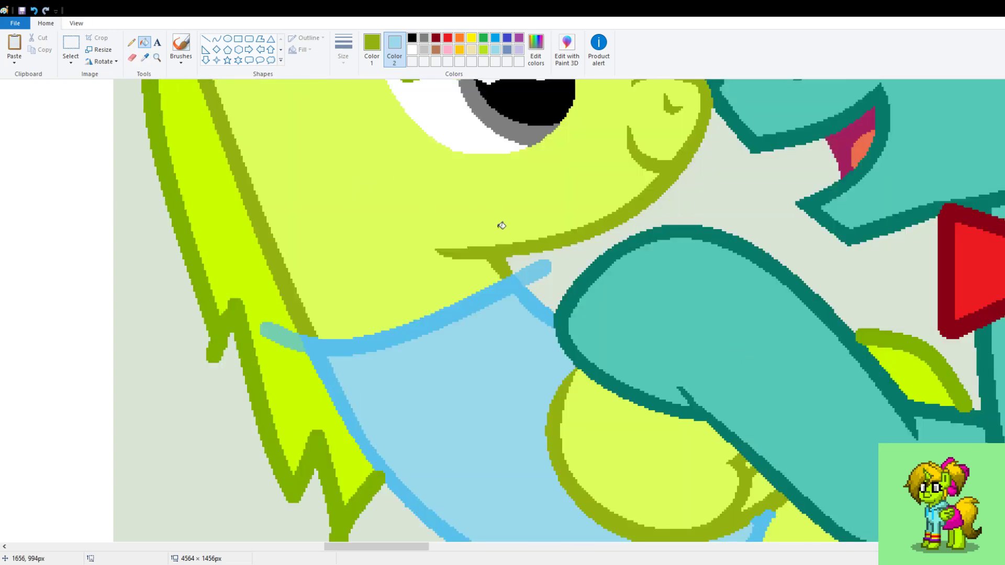
{"action": "left_click", "coordinate": [559, 277]}
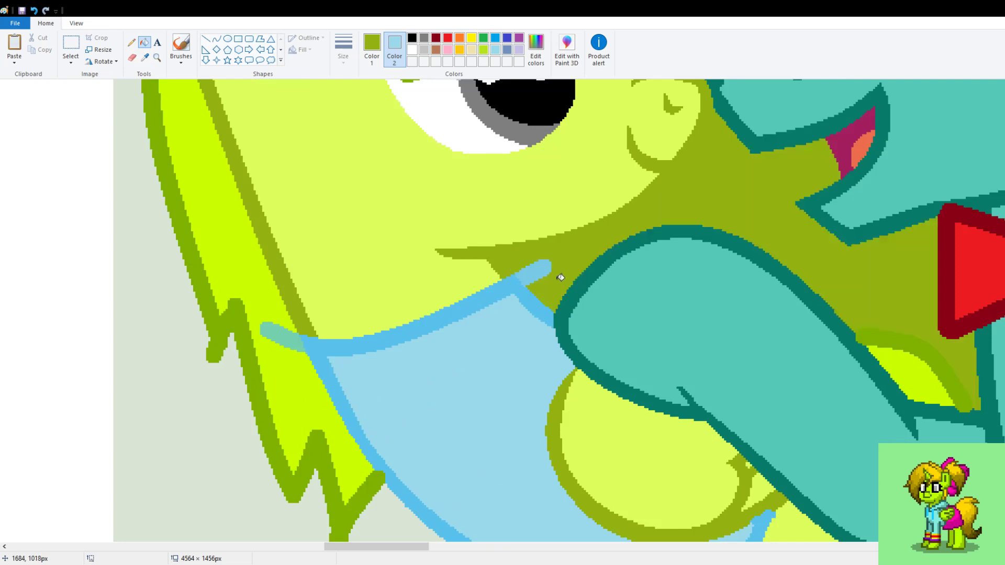
{"action": "left_click", "coordinate": [33, 11]}
{"action": "left_click", "coordinate": [145, 57]}
{"action": "left_click", "coordinate": [549, 279]}
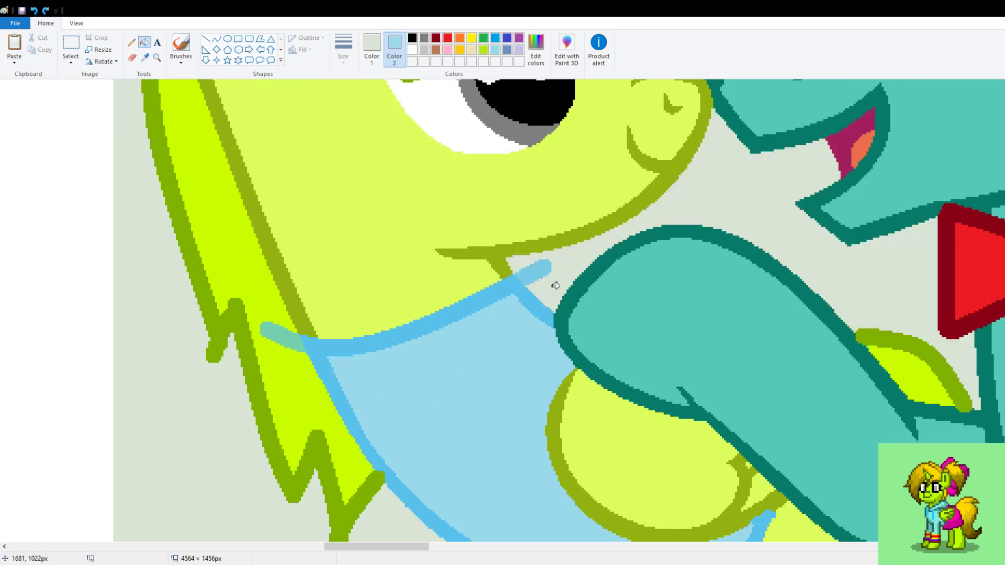
Step: Sample the mane's bright lime and fill the collar stub overlapping the mane with it
{"action": "scroll", "coordinate": [152, 89], "scroll_direction": "down", "scroll_amount": 2}
{"action": "left_click", "coordinate": [145, 57]}
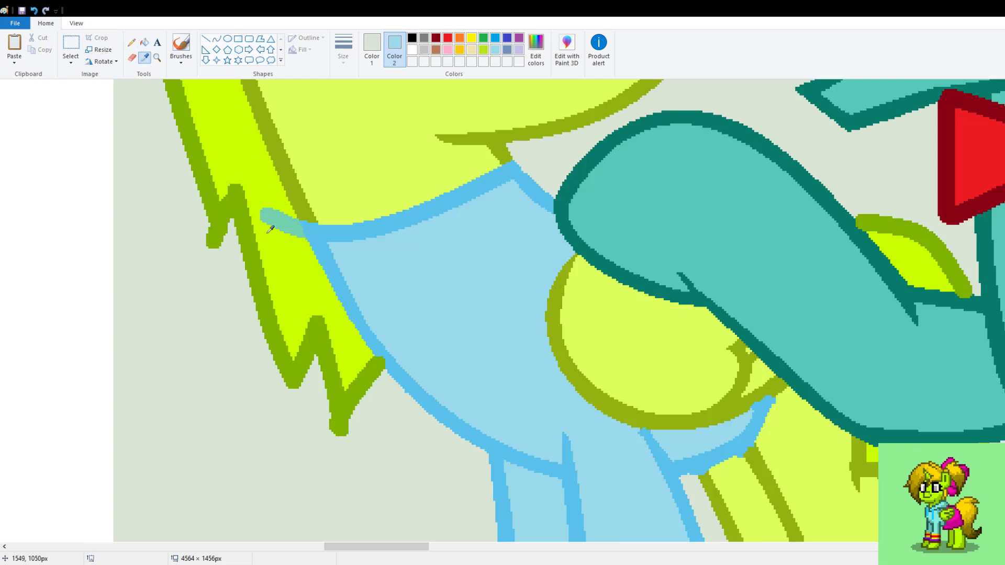
{"action": "left_click", "coordinate": [302, 266]}
{"action": "left_click", "coordinate": [292, 224]}
{"action": "scroll", "coordinate": [289, 219], "scroll_direction": "up", "scroll_amount": 9}
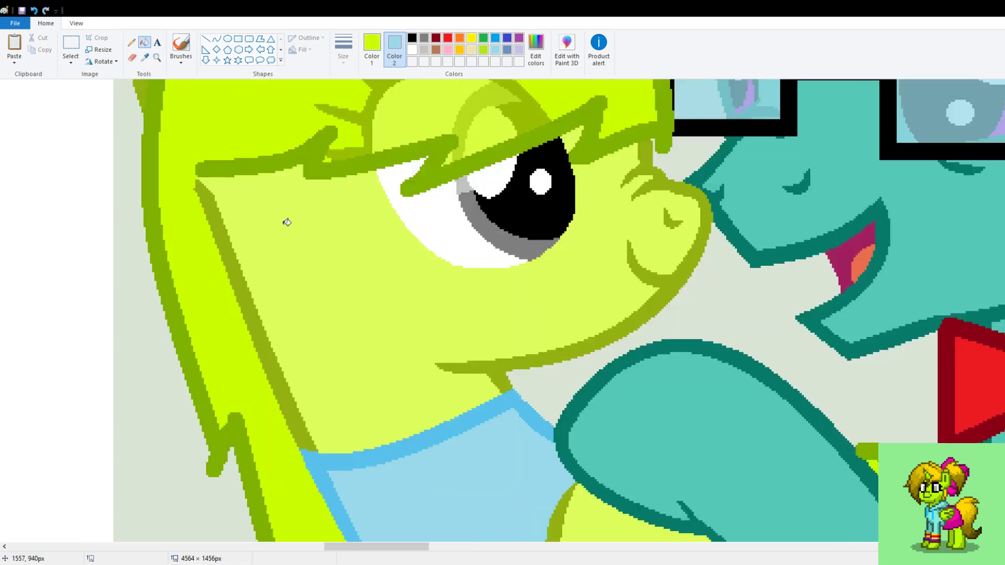
{"action": "scroll", "coordinate": [293, 219], "scroll_direction": "down", "scroll_amount": 5}
{"action": "scroll", "coordinate": [294, 219], "scroll_direction": "down", "scroll_amount": 6}
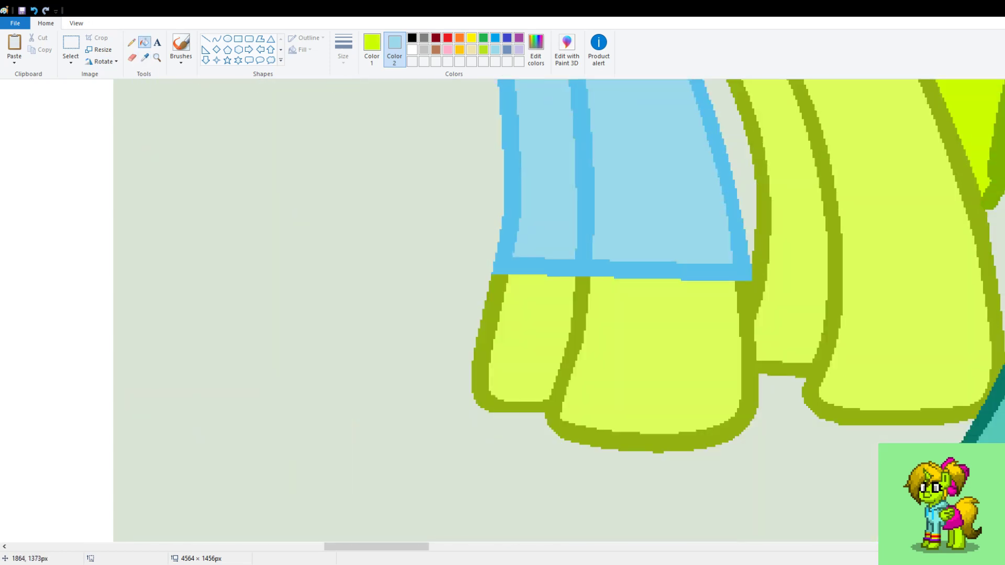
Step: Look over the lime unicorns across the canvas to check which ones still need a blue shirt
{"action": "scroll", "coordinate": [904, 403], "scroll_direction": "down", "scroll_amount": 5}
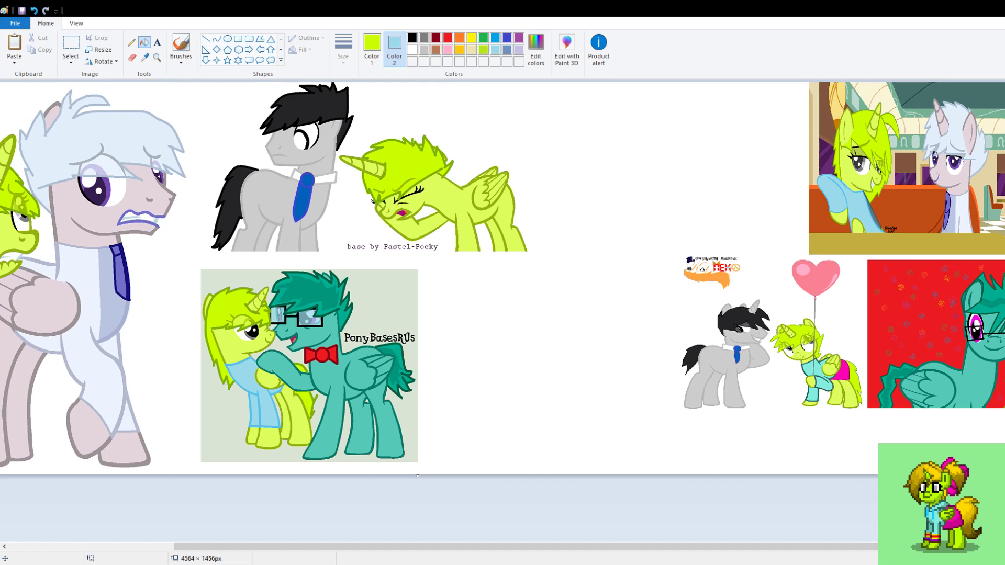
{"action": "key", "text": "ctrl+Page_Up"}
{"action": "scroll", "coordinate": [366, 236], "scroll_direction": "down", "scroll_amount": 5}
{"action": "left_click_drag", "start_coordinate": [391, 547], "coordinate": [438, 549]}
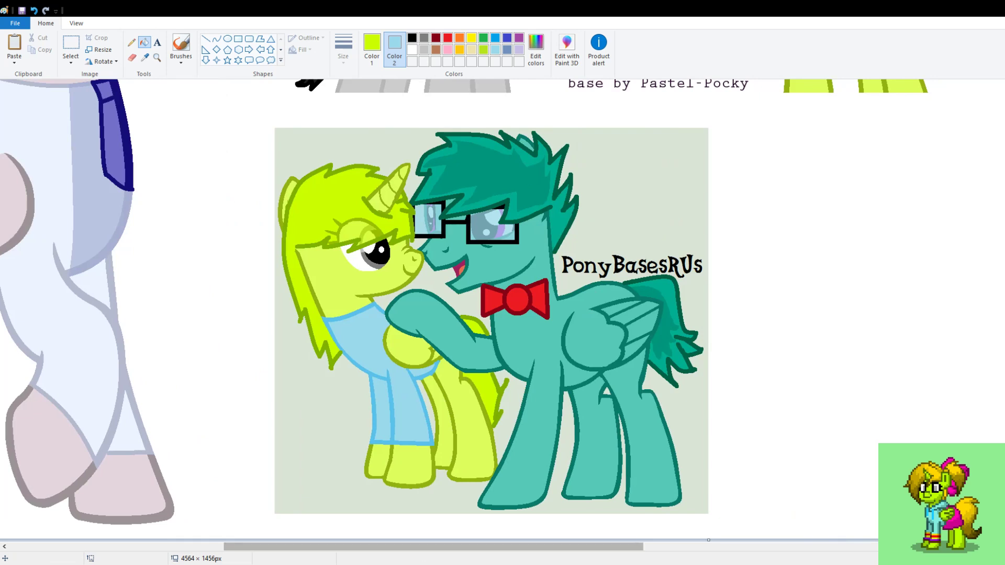
{"action": "left_click_drag", "start_coordinate": [305, 546], "coordinate": [89, 547]}
{"action": "scroll", "coordinate": [247, 409], "scroll_direction": "up", "scroll_amount": 5}
{"action": "scroll", "coordinate": [248, 410], "scroll_direction": "down", "scroll_amount": 5}
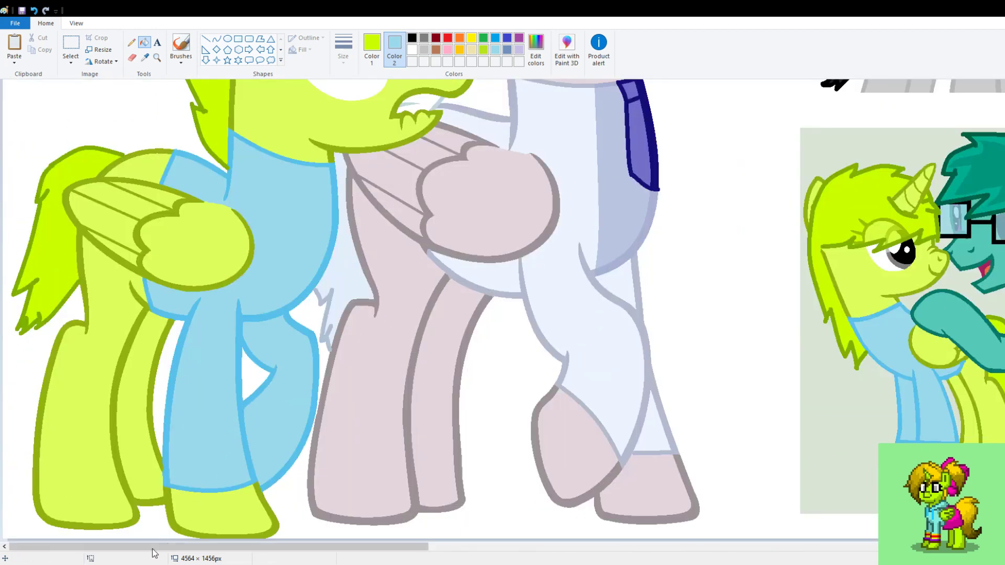
{"action": "left_click_drag", "start_coordinate": [176, 548], "coordinate": [243, 491]}
{"action": "scroll", "coordinate": [243, 491], "scroll_direction": "up", "scroll_amount": 3}
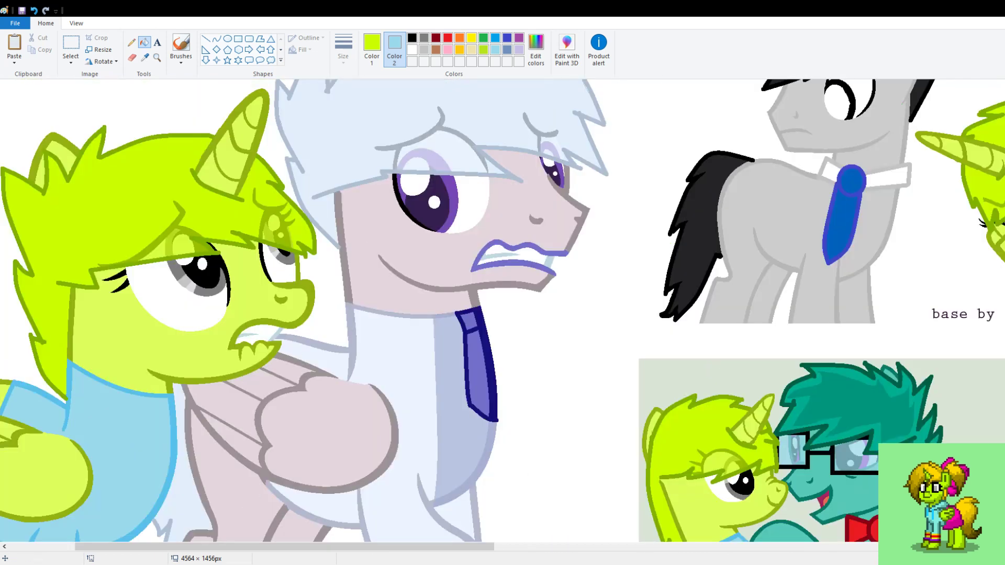
{"action": "left_click_drag", "start_coordinate": [441, 547], "coordinate": [656, 548]}
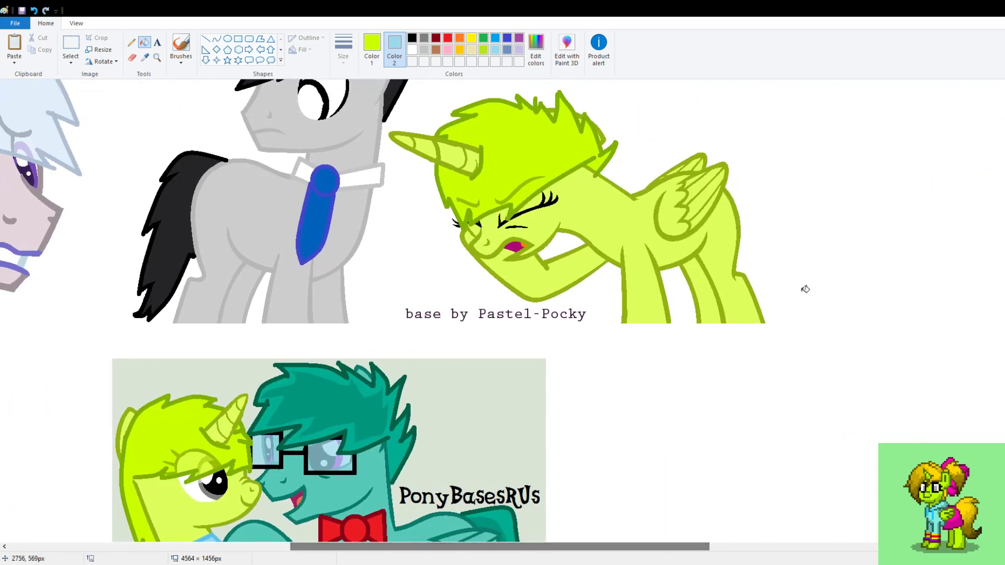
{"action": "scroll", "coordinate": [765, 259], "scroll_direction": "down", "scroll_amount": 3}
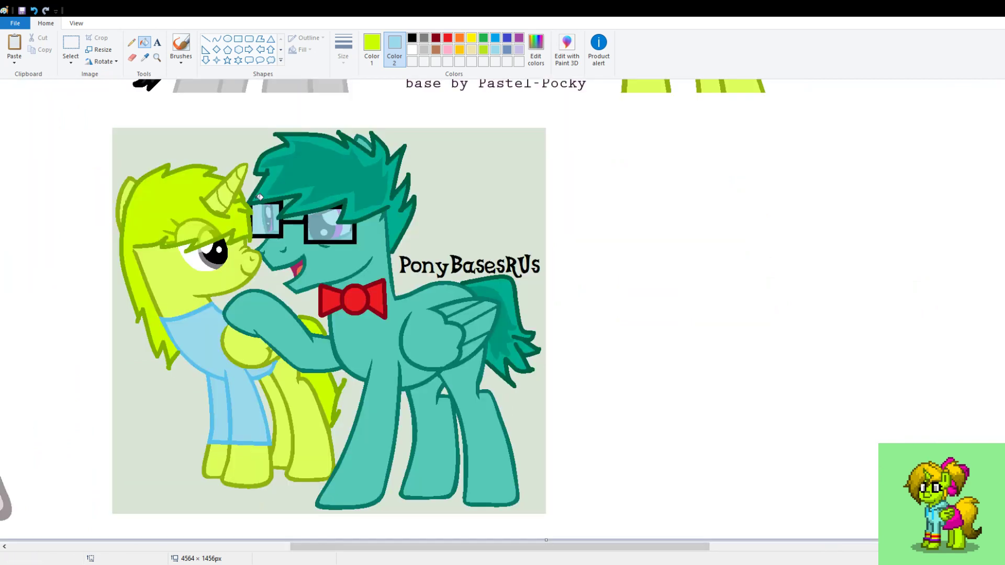
Step: Sample the finished shirt's blue outline and draw a straight collar line, about 93 × 116 px, across the neck of the bowed lime unicorn
{"action": "left_click", "coordinate": [148, 58]}
{"action": "left_click", "coordinate": [199, 308]}
{"action": "scroll", "coordinate": [611, 336], "scroll_direction": "up", "scroll_amount": 4}
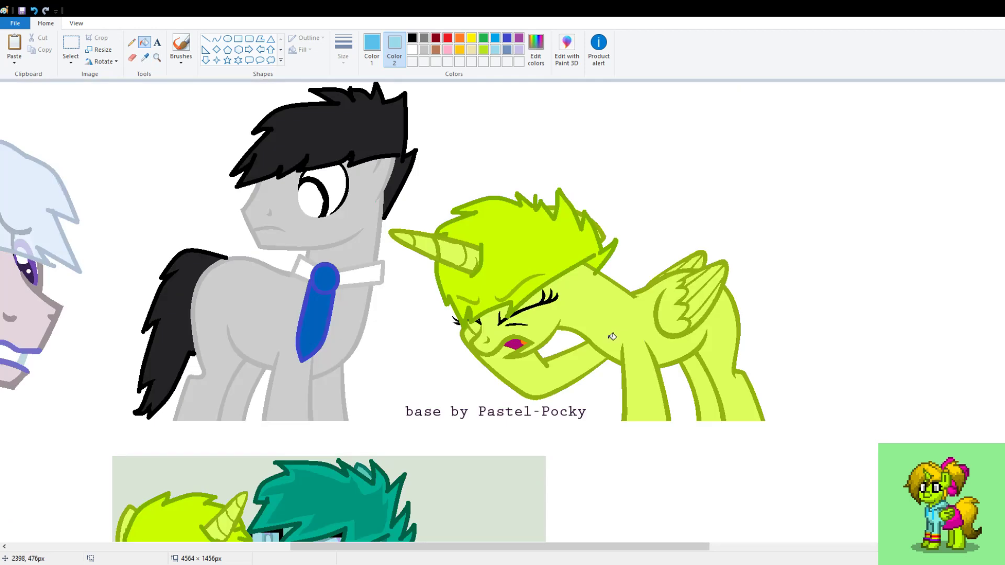
{"action": "left_click", "coordinate": [994, 559]}
{"action": "scroll", "coordinate": [735, 482], "scroll_direction": "down", "scroll_amount": 8}
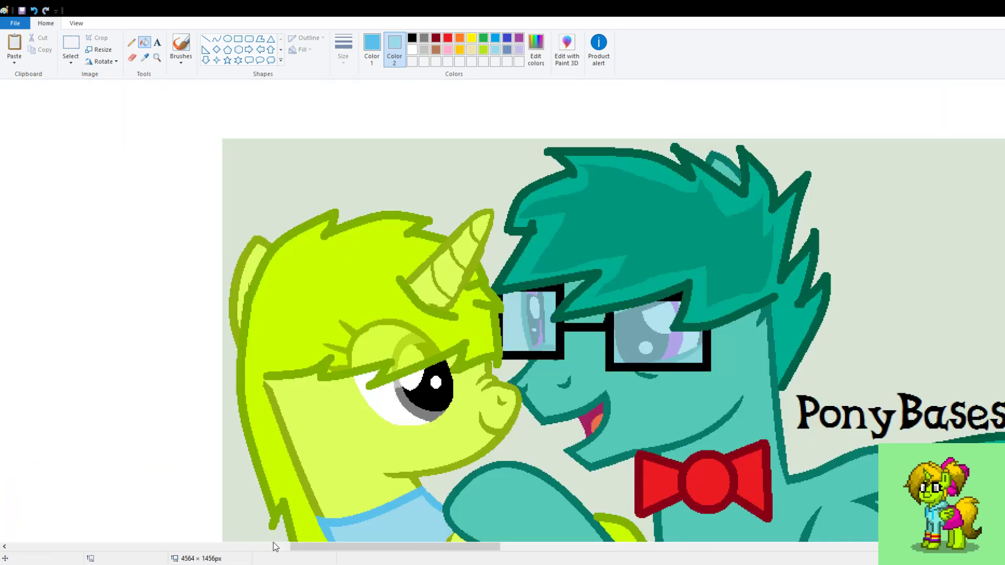
{"action": "left_click_drag", "start_coordinate": [298, 548], "coordinate": [465, 558]}
{"action": "scroll", "coordinate": [581, 406], "scroll_direction": "up", "scroll_amount": 6}
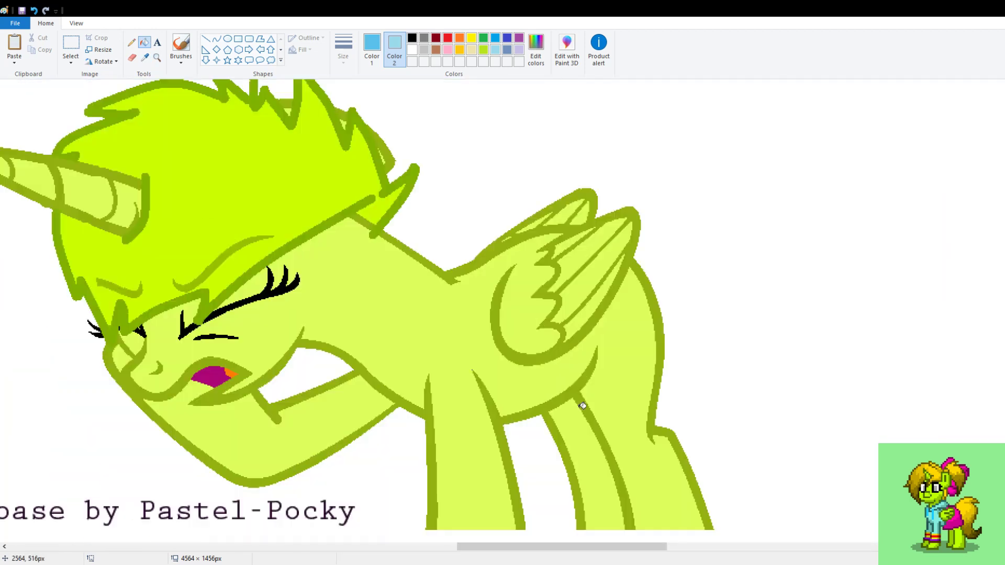
{"action": "key", "text": "ctrl+Page_Up"}
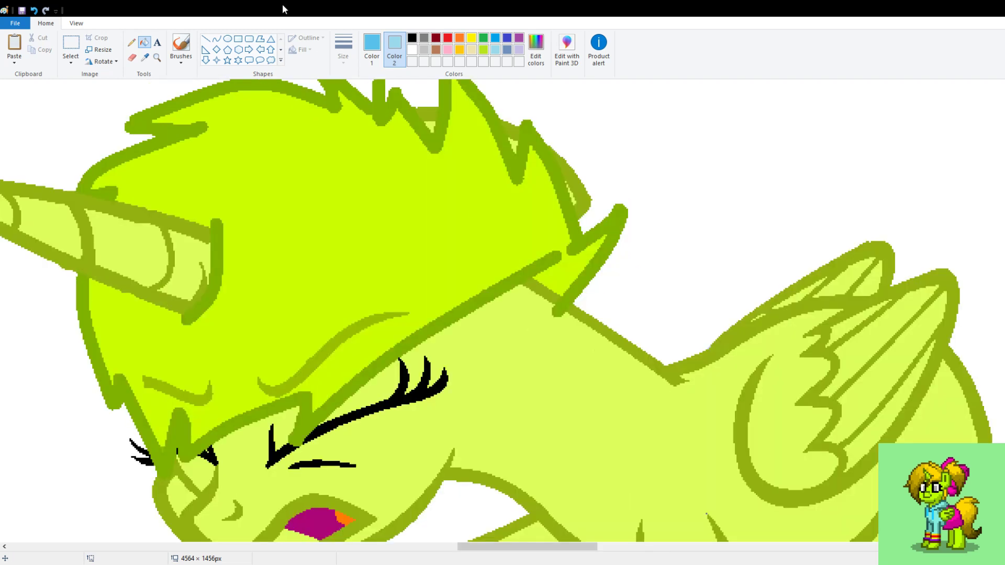
{"action": "left_click", "coordinate": [208, 39]}
{"action": "scroll", "coordinate": [493, 299], "scroll_direction": "down", "scroll_amount": 5}
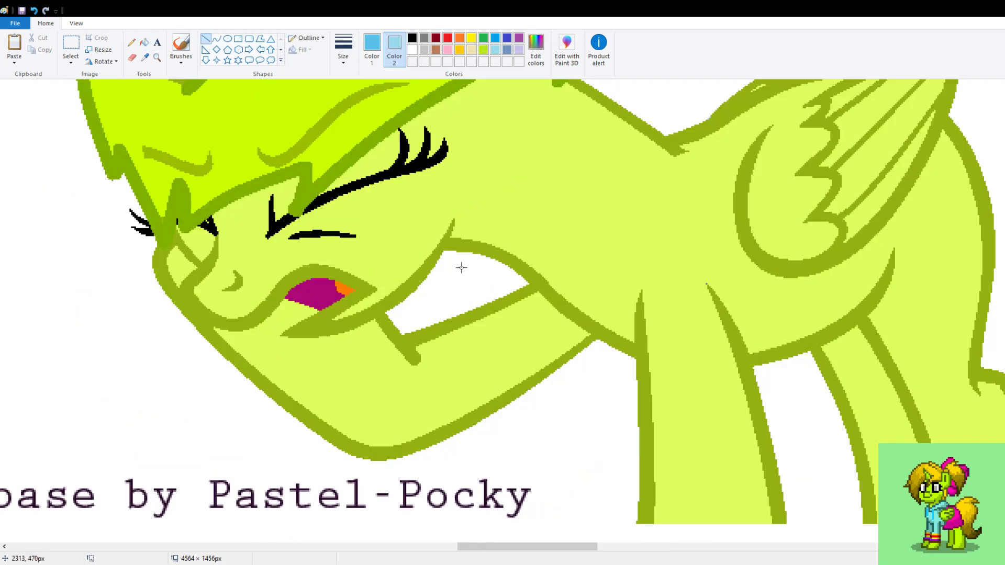
{"action": "left_click_drag", "start_coordinate": [461, 267], "coordinate": [609, 82]}
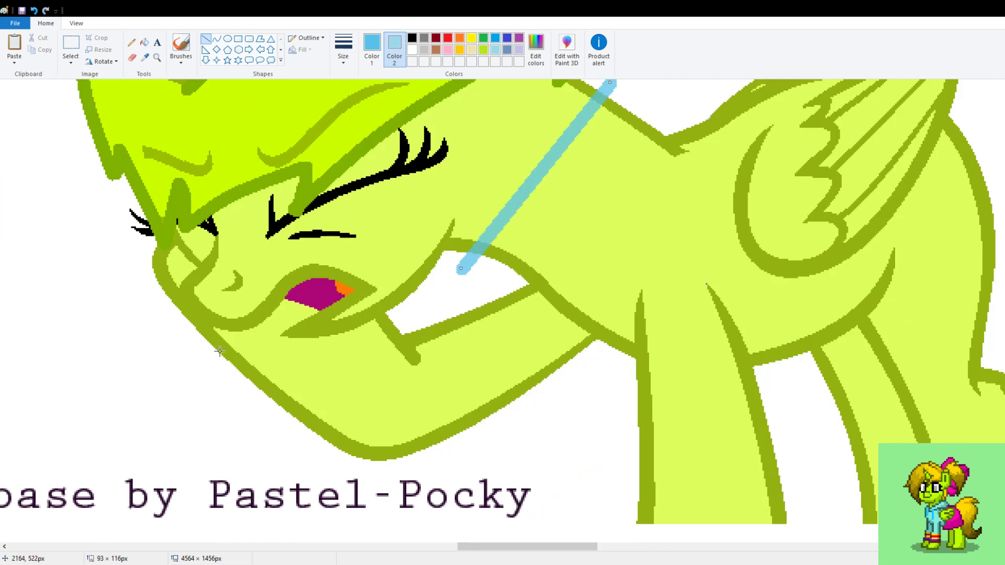
Step: Draw a straight blue cuff line across the unicorn's raised foreleg just below the mouth, adjusting it to about 49 × 40 px
{"action": "left_click_drag", "start_coordinate": [209, 358], "coordinate": [287, 321]}
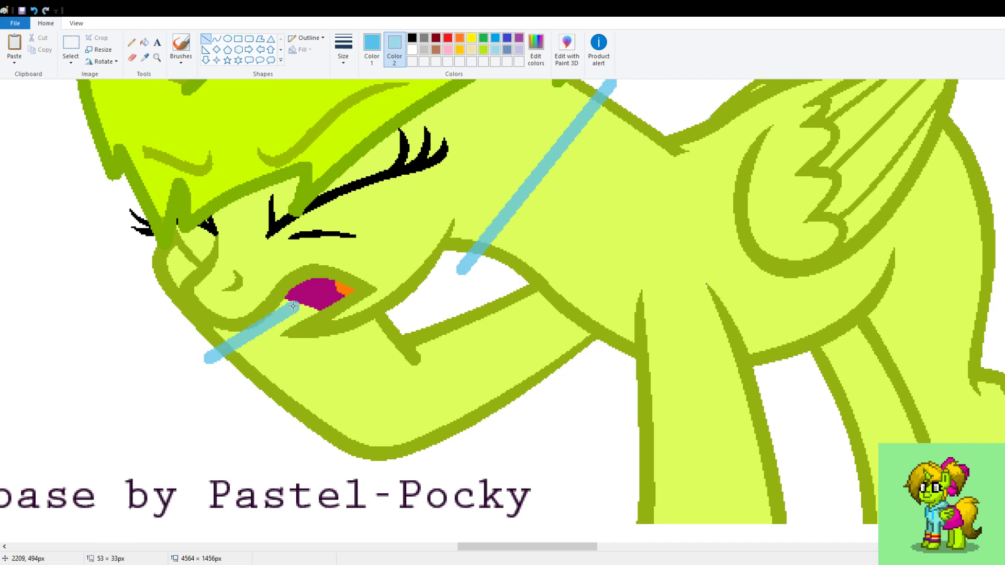
{"action": "left_click_drag", "start_coordinate": [210, 359], "coordinate": [257, 347]}
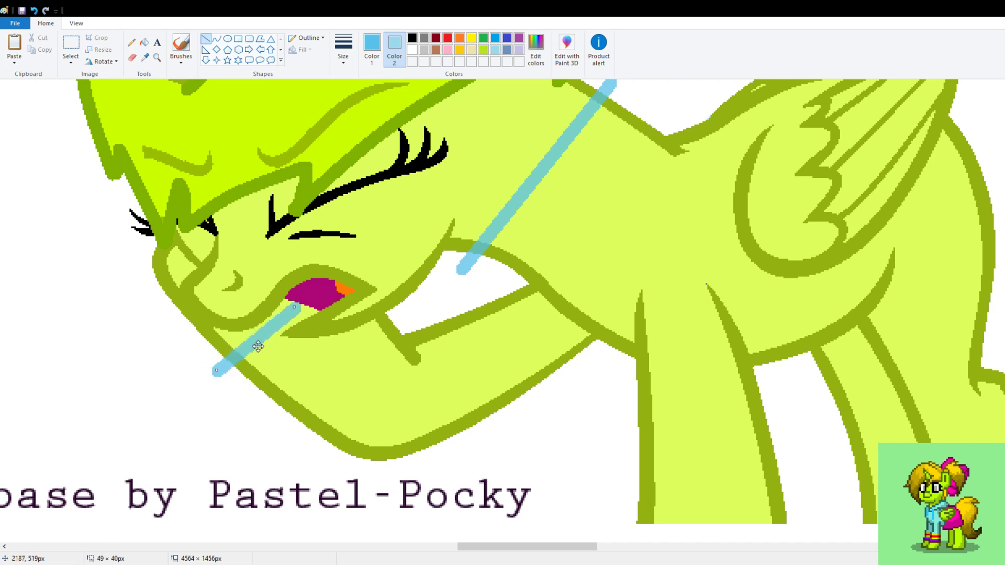
{"action": "left_click", "coordinate": [314, 393]}
{"action": "scroll", "coordinate": [501, 372], "scroll_direction": "down", "scroll_amount": 5}
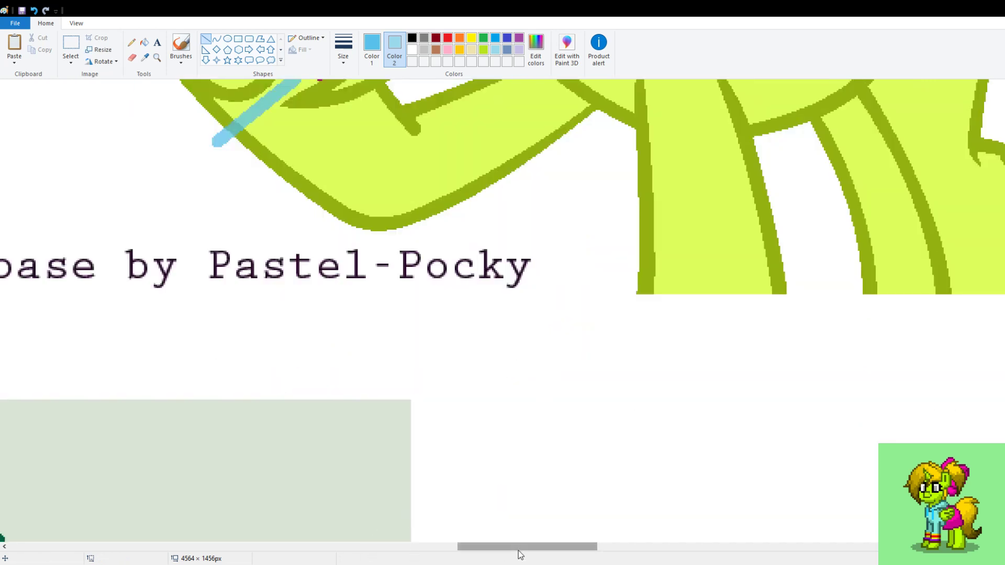
{"action": "left_click_drag", "start_coordinate": [518, 551], "coordinate": [540, 550]}
{"action": "scroll", "coordinate": [576, 481], "scroll_direction": "up", "scroll_amount": 5}
{"action": "scroll", "coordinate": [591, 399], "scroll_direction": "up", "scroll_amount": 5}
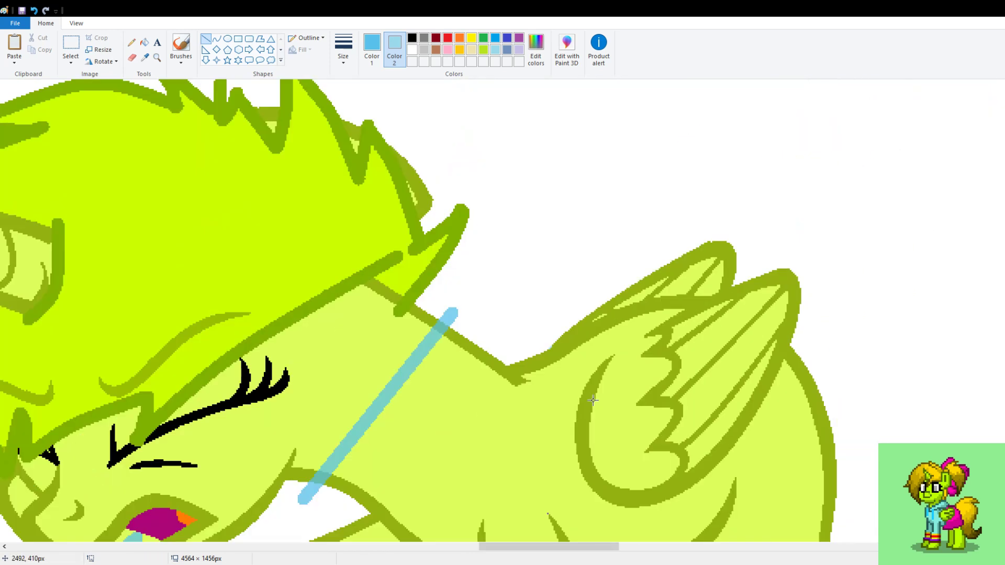
{"action": "scroll", "coordinate": [593, 400], "scroll_direction": "down", "scroll_amount": 3}
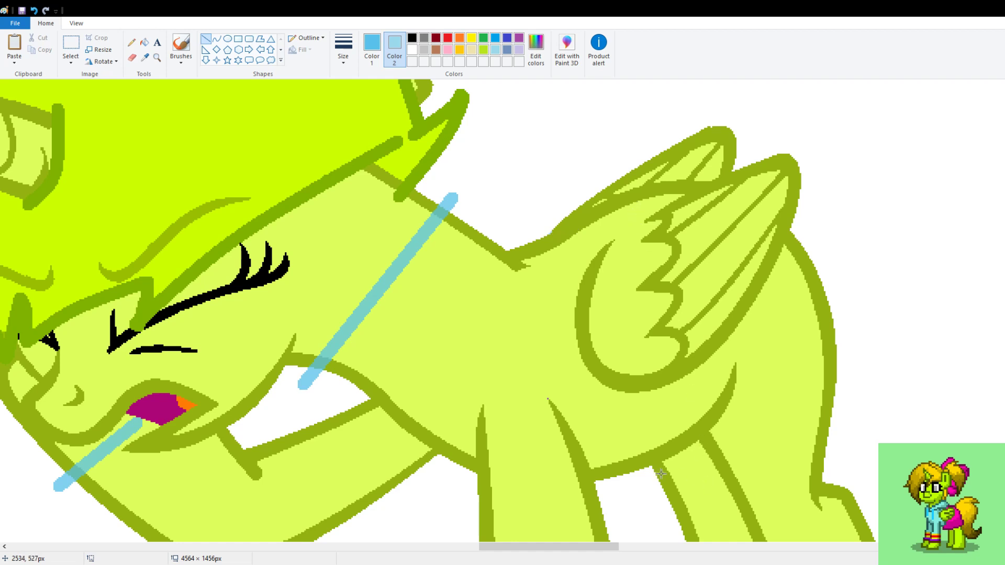
Step: Draw a straight blue hem line, about 59 × 160 px, from the unicorn's back across the wing to the belly
{"action": "left_click_drag", "start_coordinate": [650, 468], "coordinate": [556, 209]}
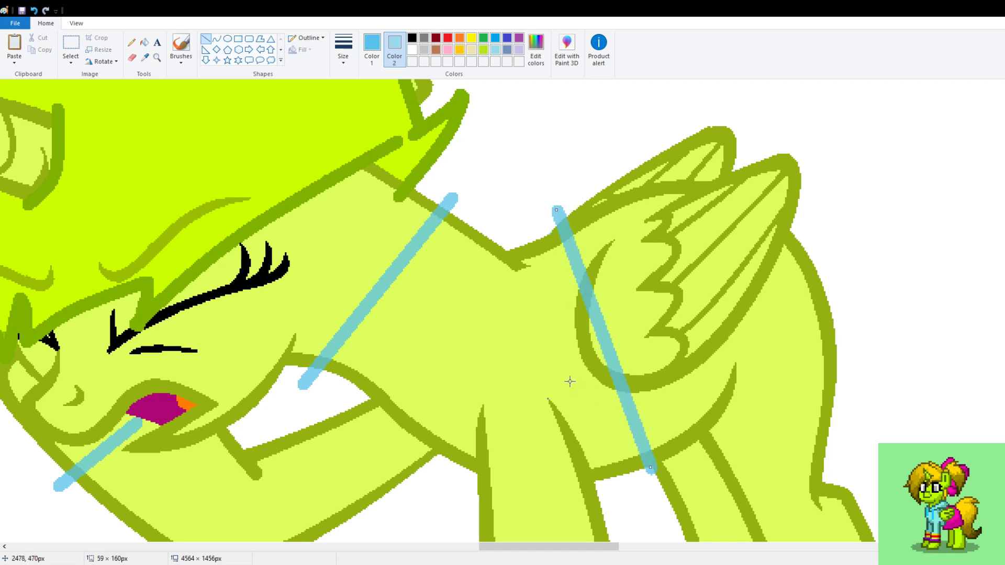
{"action": "left_click", "coordinate": [537, 196]}
{"action": "scroll", "coordinate": [561, 232], "scroll_direction": "down", "scroll_amount": 5}
{"action": "scroll", "coordinate": [565, 270], "scroll_direction": "up", "scroll_amount": 5}
{"action": "scroll", "coordinate": [565, 270], "scroll_direction": "down", "scroll_amount": 2}
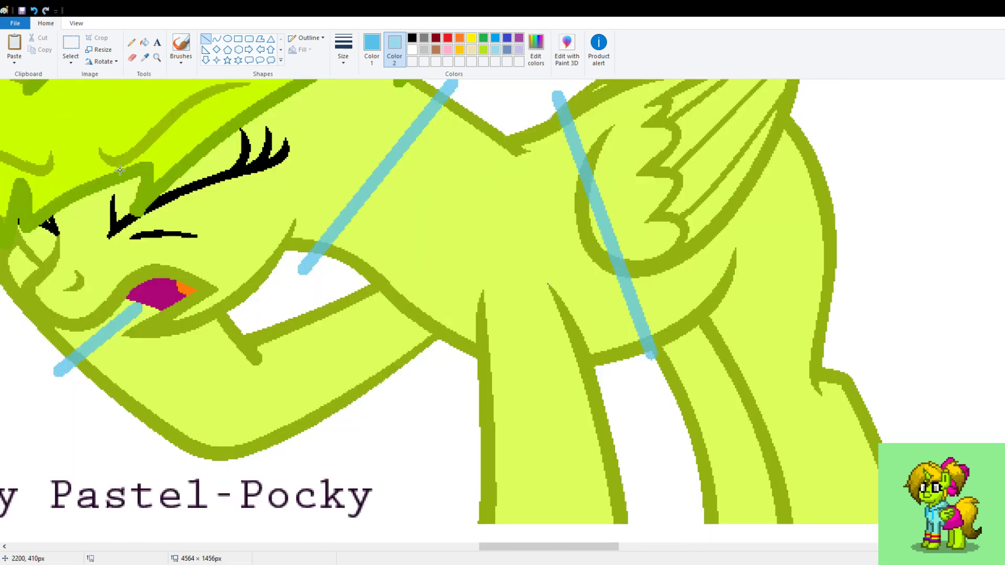
Step: Fill the raised foreleg's sleeve light blue and separate its outline from the jaw with a short blue pencil mark
{"action": "left_click", "coordinate": [144, 42]}
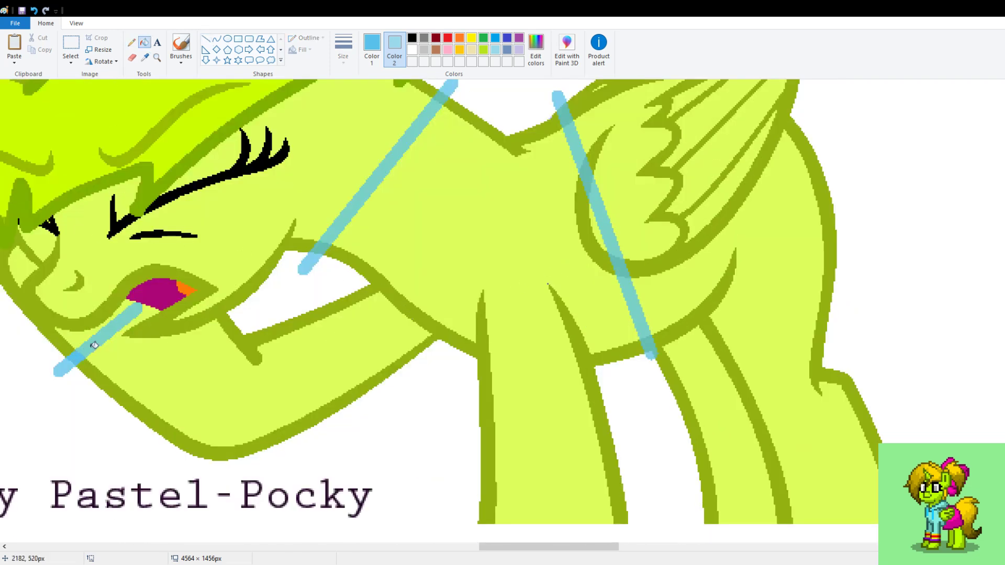
{"action": "left_click", "coordinate": [256, 395]}
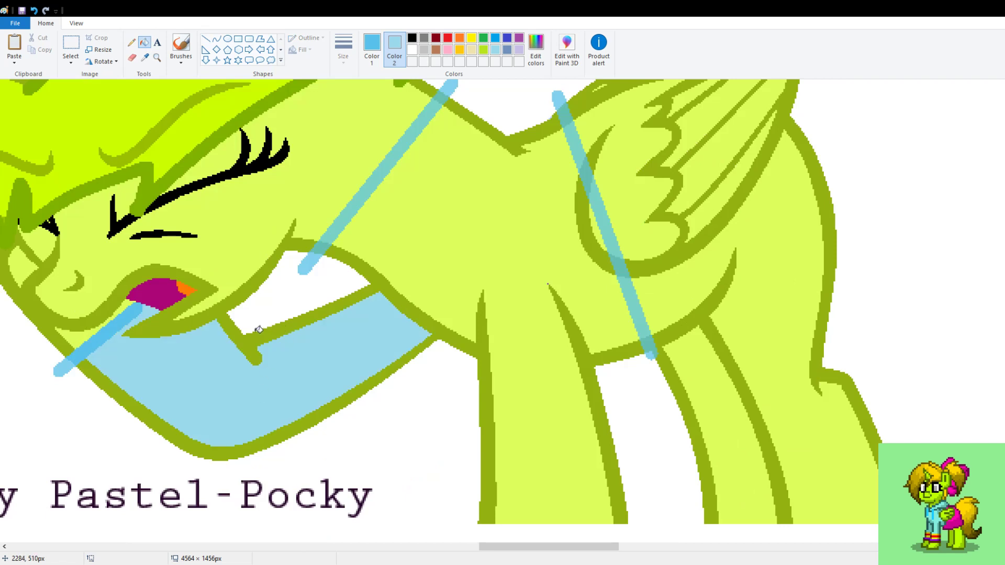
{"action": "left_click", "coordinate": [131, 43]}
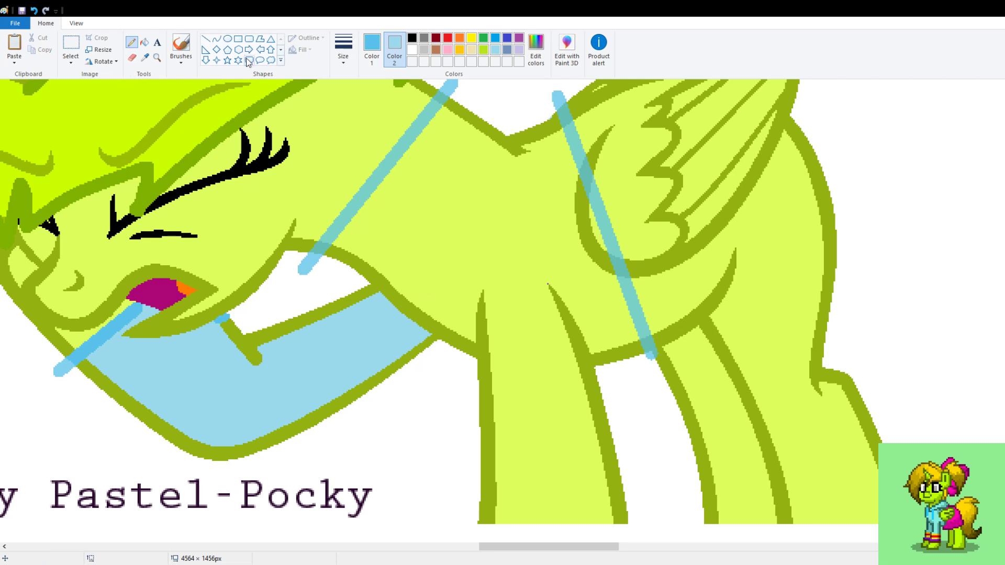
Step: Recolor the collar line and the front shirt outlines solid blue, and fill the chest and standing foreleg light blue
{"action": "left_click", "coordinate": [144, 42]}
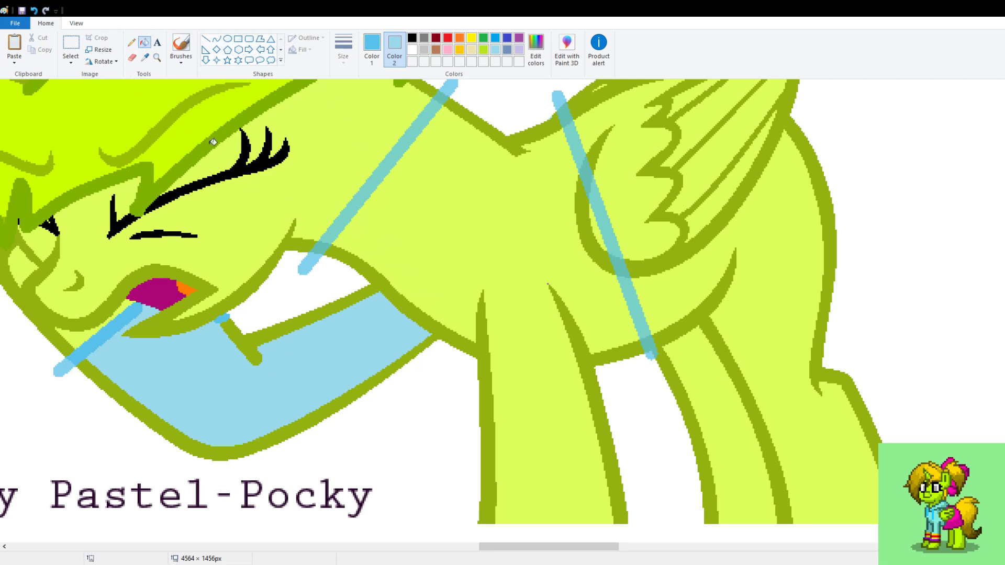
{"action": "left_click", "coordinate": [334, 233]}
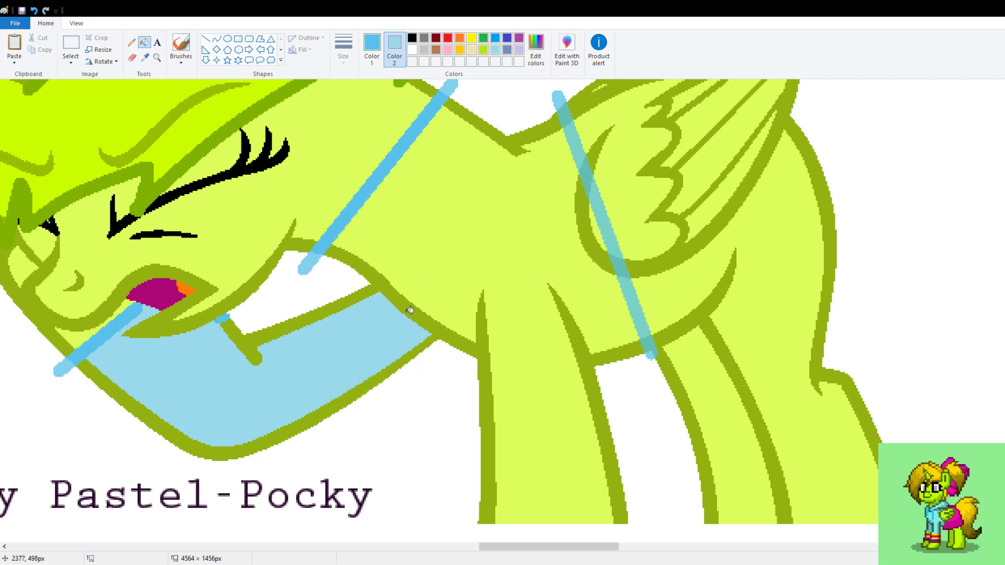
{"action": "scroll", "coordinate": [419, 306], "scroll_direction": "down", "scroll_amount": 2}
{"action": "left_click", "coordinate": [485, 224]}
{"action": "scroll", "coordinate": [413, 260], "scroll_direction": "up", "scroll_amount": 2}
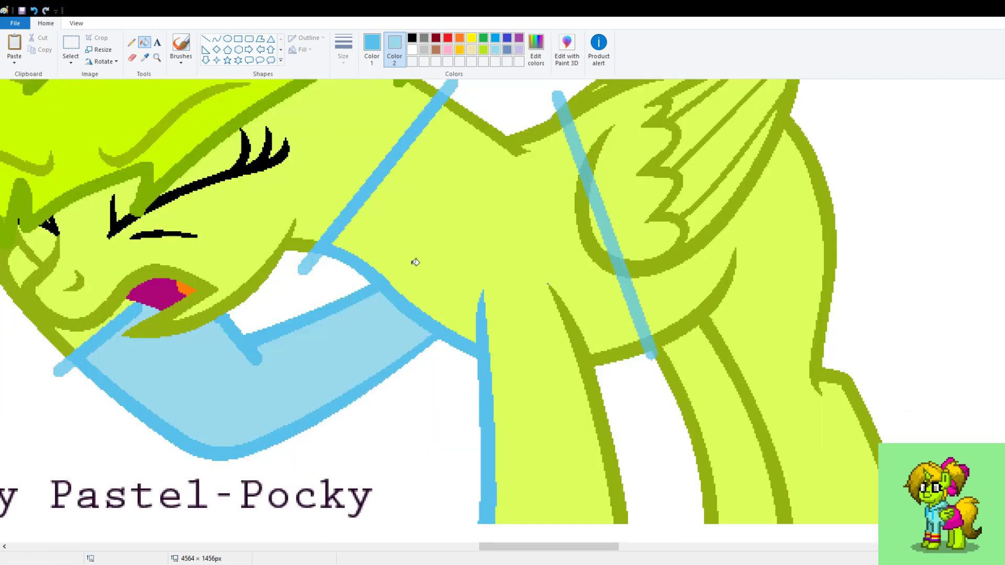
{"action": "left_click", "coordinate": [549, 282]}
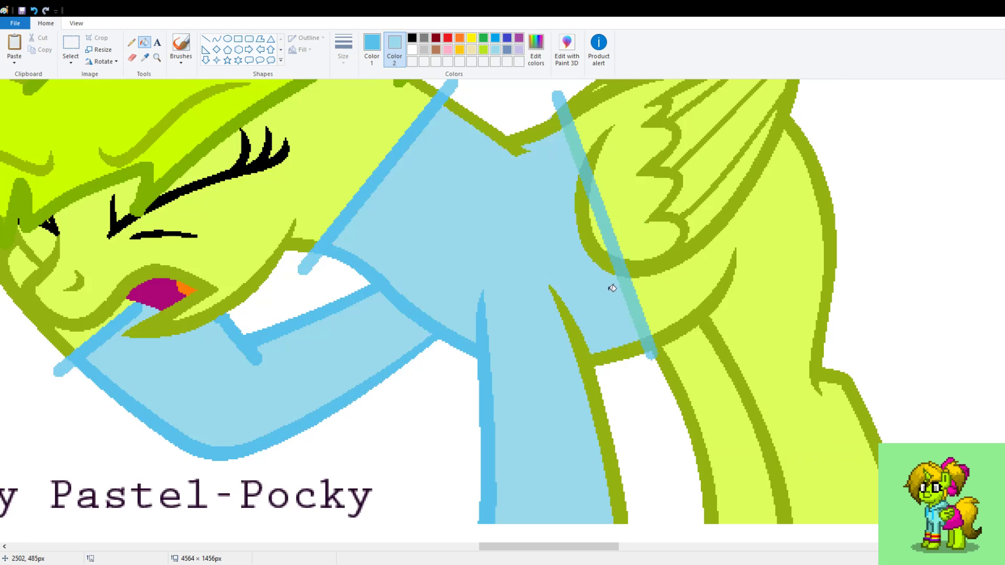
Step: Recolor the hem line, back, belly and the standing foreleg's rear outline solid blue
{"action": "left_click", "coordinate": [644, 318]}
{"action": "left_click", "coordinate": [574, 140]}
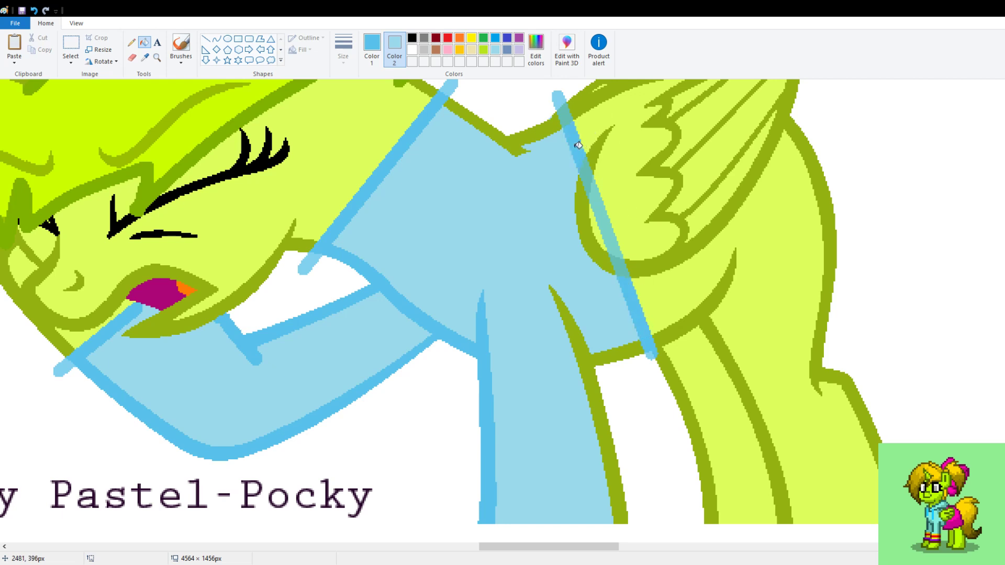
{"action": "left_click", "coordinate": [559, 123]}
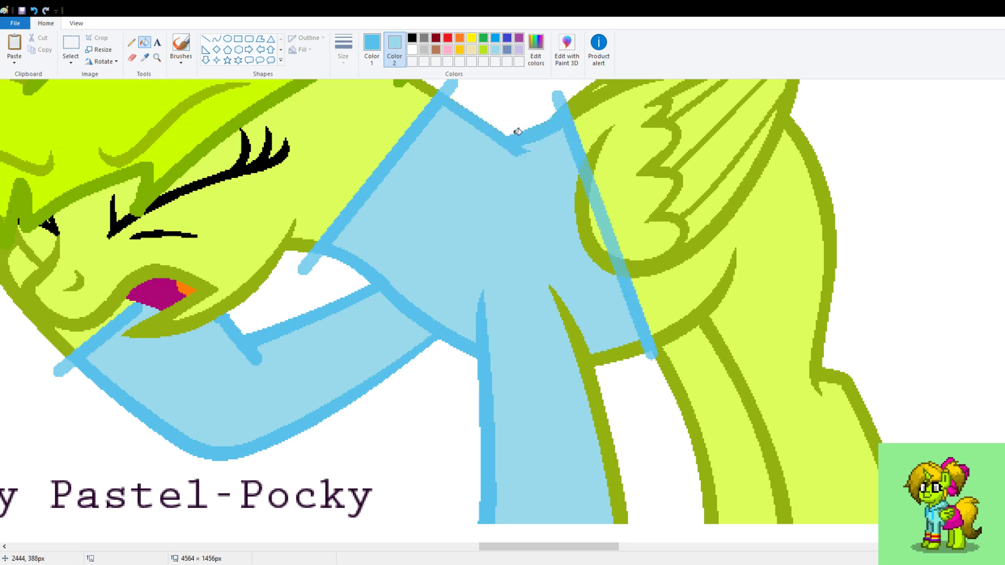
{"action": "scroll", "coordinate": [558, 106], "scroll_direction": "down", "scroll_amount": 3}
{"action": "scroll", "coordinate": [556, 108], "scroll_direction": "up", "scroll_amount": 4}
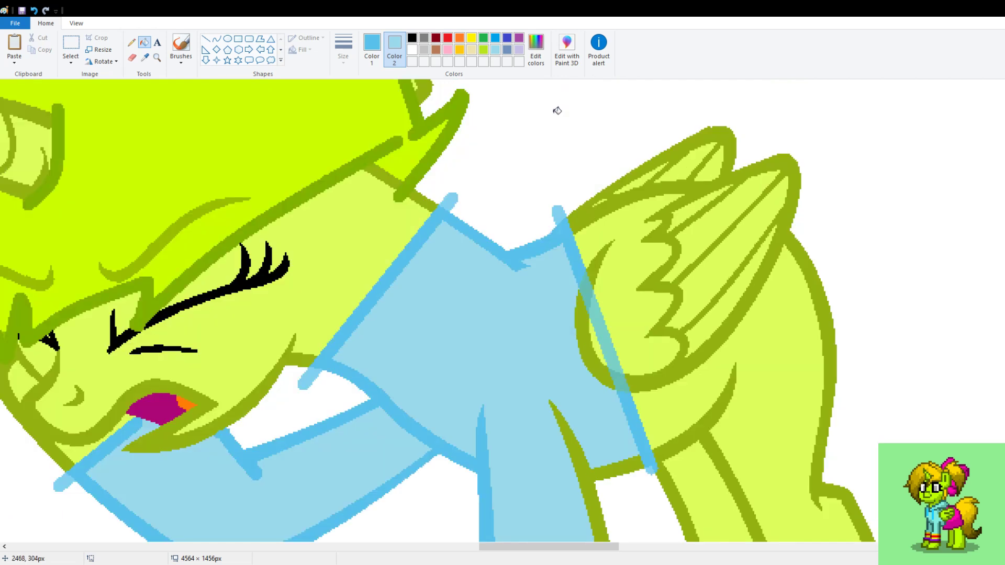
{"action": "scroll", "coordinate": [576, 157], "scroll_direction": "down", "scroll_amount": 5}
{"action": "left_click", "coordinate": [635, 232]}
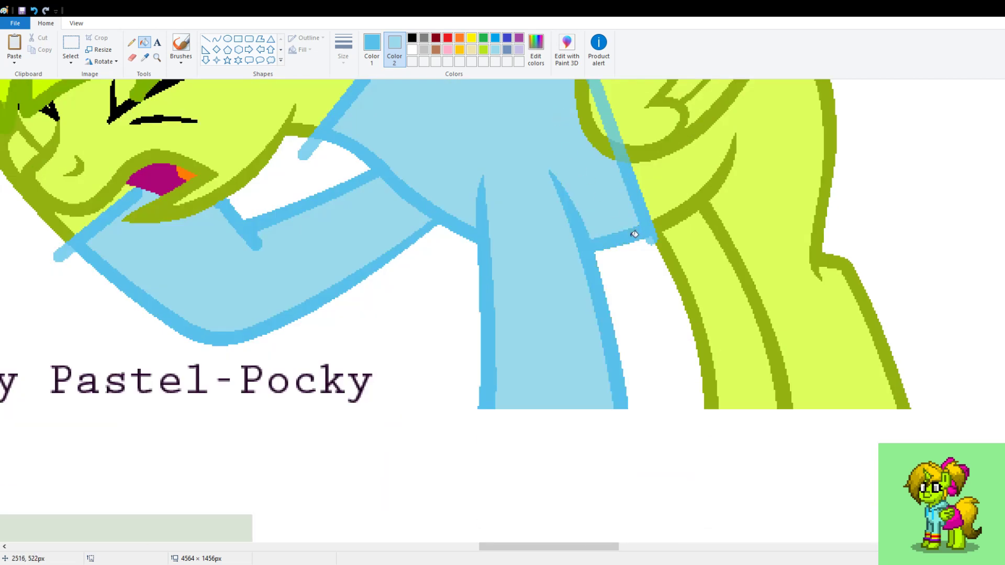
{"action": "scroll", "coordinate": [569, 263], "scroll_direction": "up", "scroll_amount": 8}
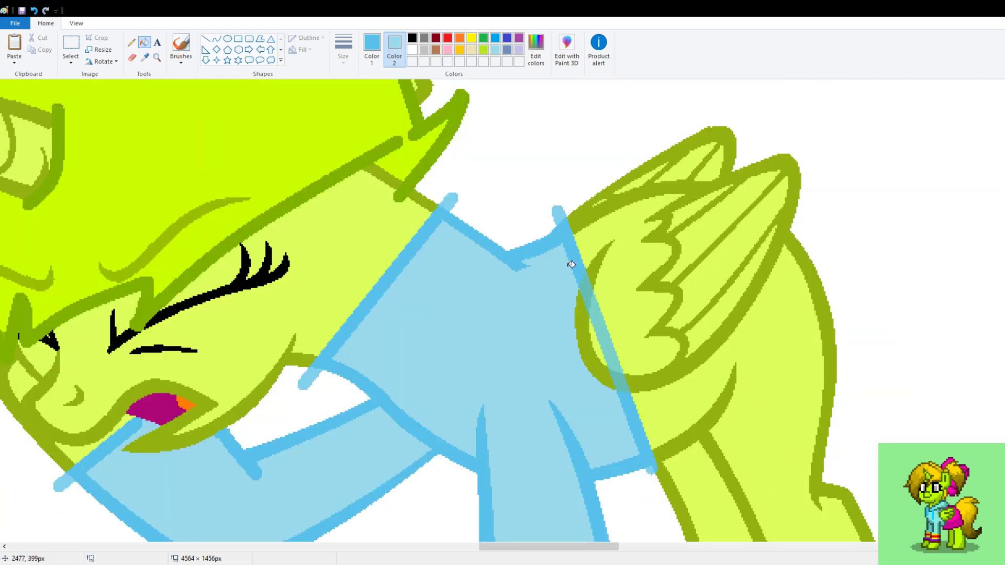
Step: Undo the latest outline fills on the shirt and redo them
{"action": "scroll", "coordinate": [571, 264], "scroll_direction": "down", "scroll_amount": 4}
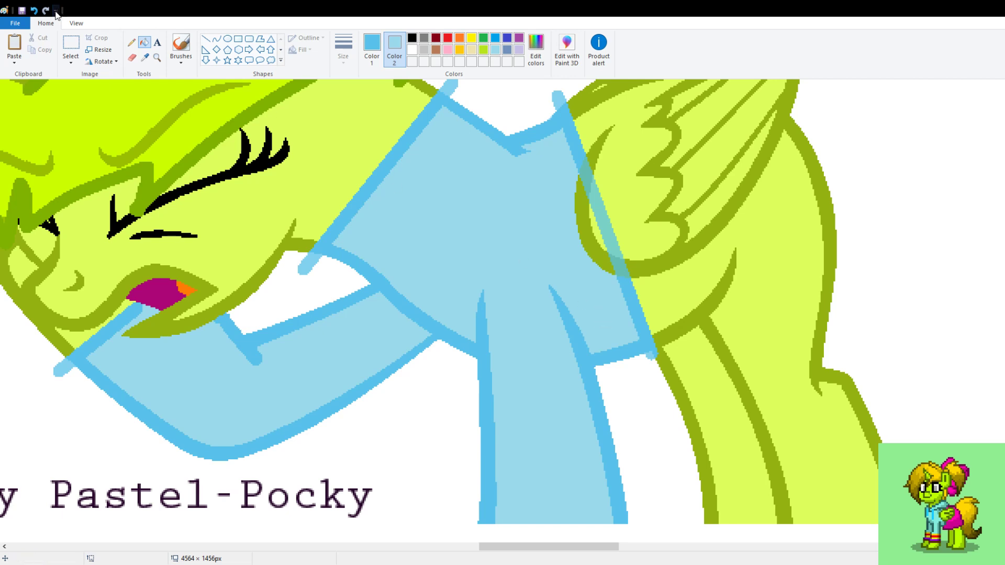
{"action": "left_click", "coordinate": [40, 9]}
{"action": "left_click", "coordinate": [40, 9]}
{"action": "left_click", "coordinate": [40, 10]}
{"action": "left_click", "coordinate": [40, 10]}
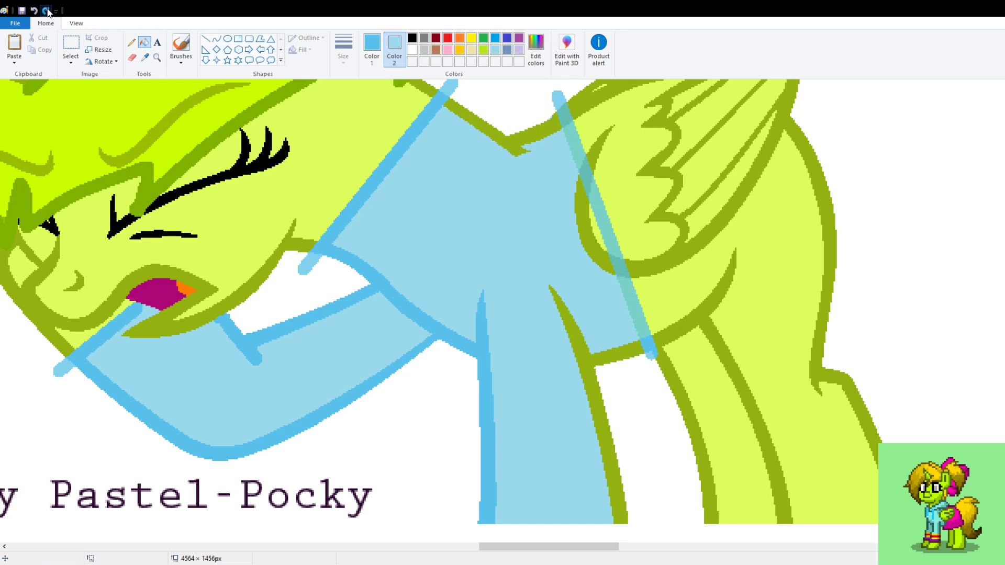
{"action": "left_click", "coordinate": [46, 11]}
{"action": "left_click", "coordinate": [46, 10]}
{"action": "left_click", "coordinate": [46, 10]}
{"action": "left_click", "coordinate": [46, 11]}
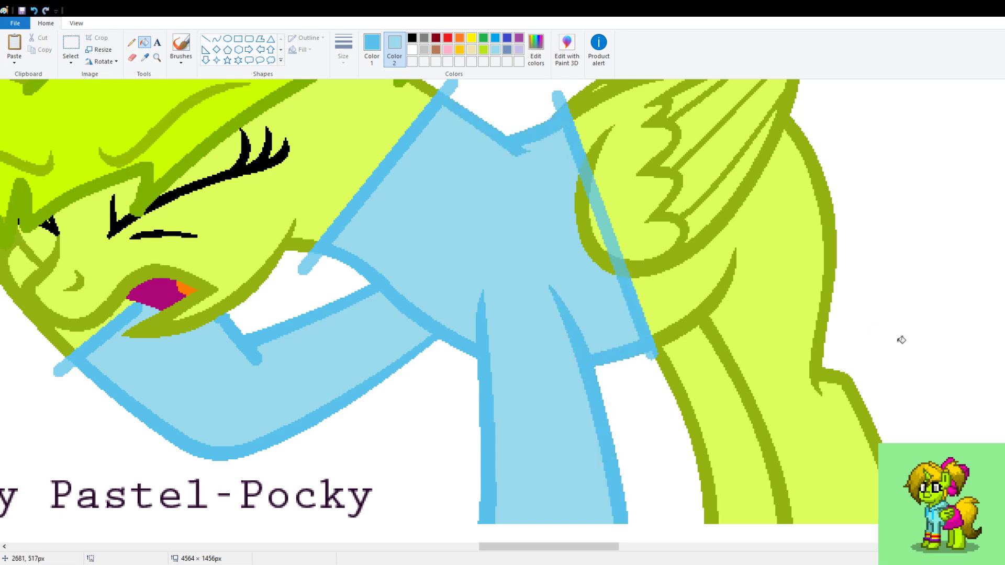
Step: Sample the white background and fill the collar, cuff and hem line ends that stick out past the body
{"action": "scroll", "coordinate": [697, 290], "scroll_direction": "up", "scroll_amount": 4}
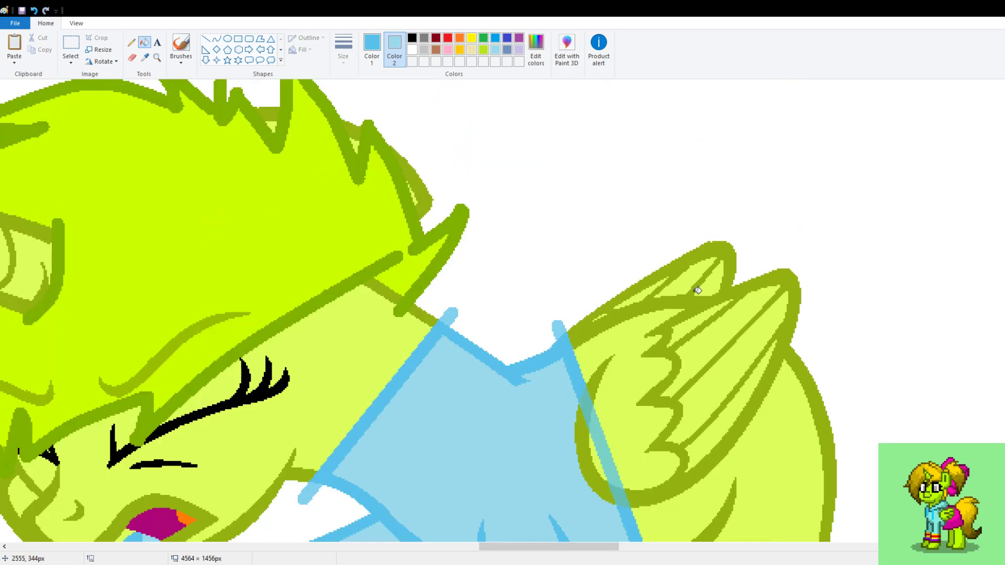
{"action": "scroll", "coordinate": [698, 291], "scroll_direction": "down", "scroll_amount": 2}
{"action": "scroll", "coordinate": [565, 259], "scroll_direction": "down", "scroll_amount": 2}
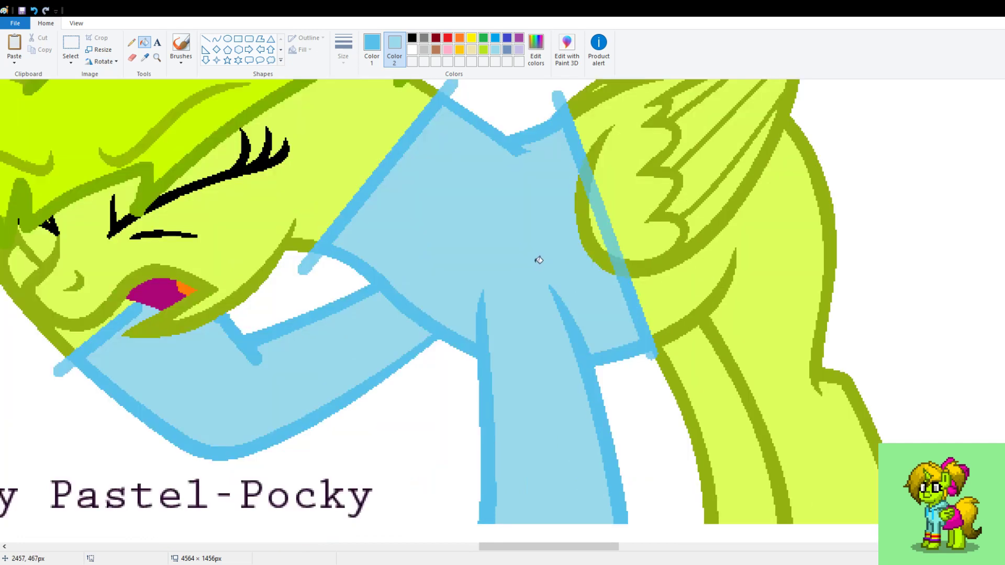
{"action": "scroll", "coordinate": [539, 260], "scroll_direction": "down", "scroll_amount": 2}
{"action": "scroll", "coordinate": [350, 272], "scroll_direction": "up", "scroll_amount": 2}
{"action": "left_click", "coordinate": [145, 59]}
{"action": "left_click", "coordinate": [66, 389]}
{"action": "left_click", "coordinate": [60, 367]}
{"action": "left_click", "coordinate": [316, 260]}
{"action": "scroll", "coordinate": [347, 285], "scroll_direction": "up", "scroll_amount": 4}
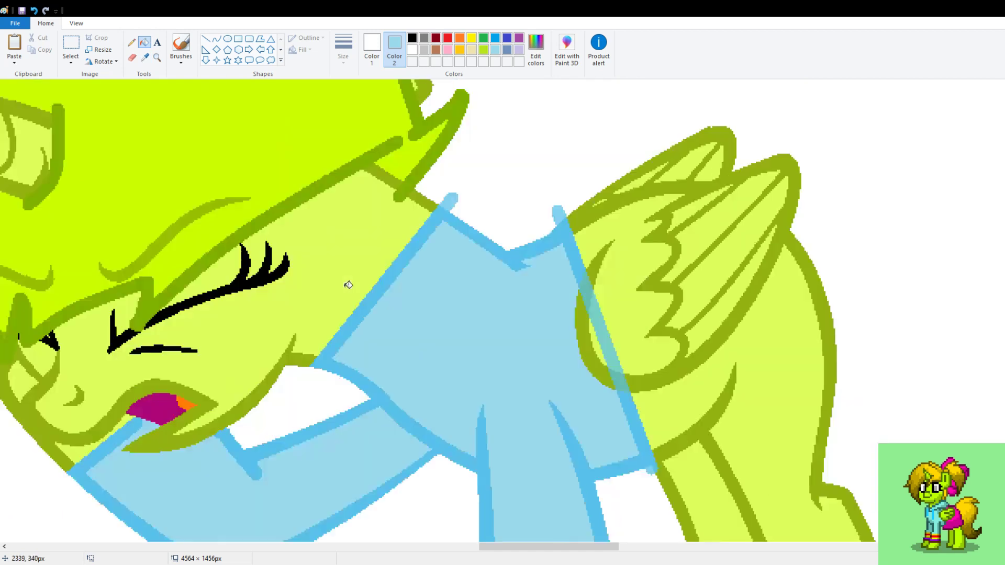
{"action": "left_click", "coordinate": [452, 315]}
{"action": "left_click", "coordinate": [558, 328]}
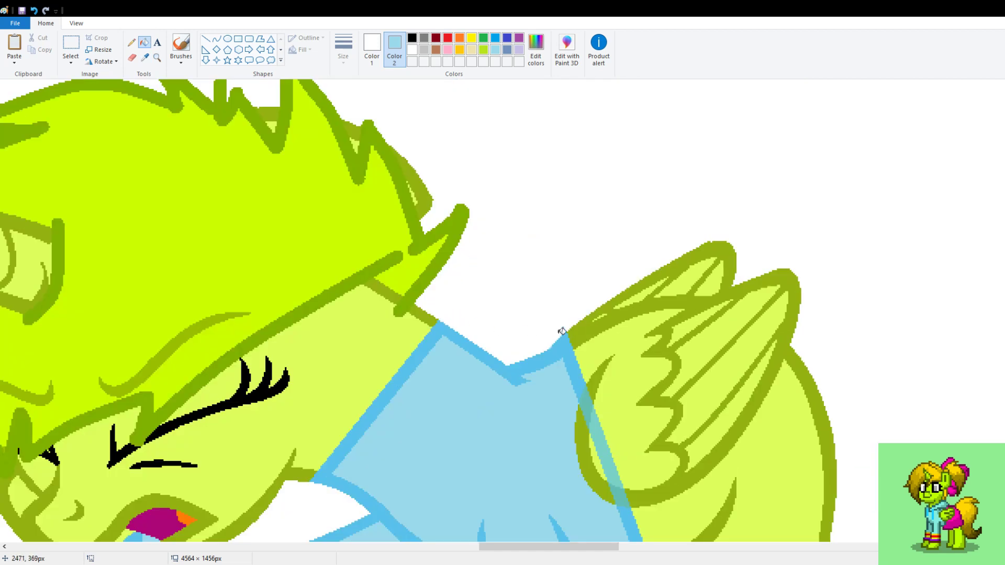
{"action": "scroll", "coordinate": [563, 332], "scroll_direction": "down", "scroll_amount": 8}
{"action": "scroll", "coordinate": [649, 266], "scroll_direction": "up", "scroll_amount": 4}
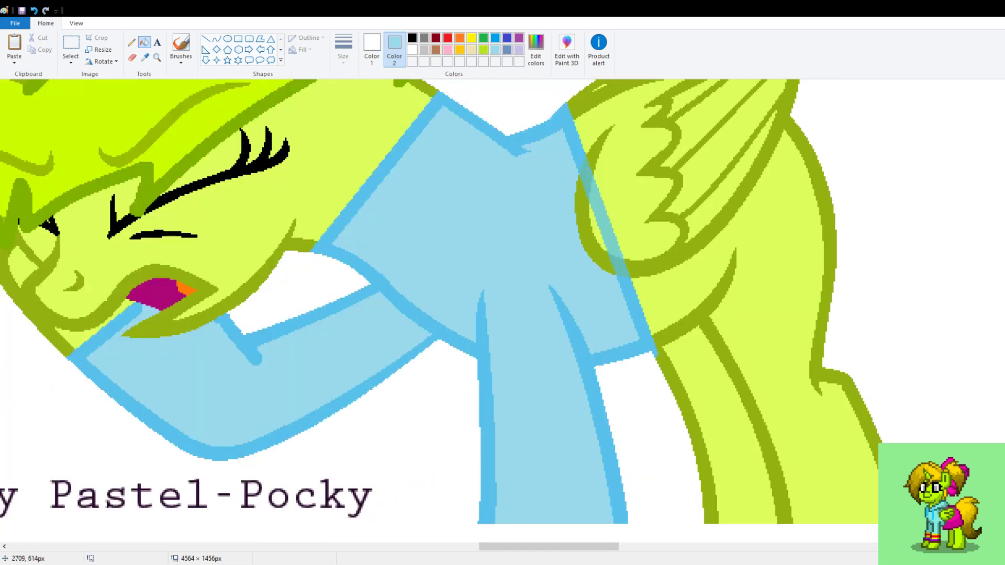
Step: Sample the olive outline and light lime body colors, and fill the hem line's overlap on the wing with them
{"action": "scroll", "coordinate": [932, 398], "scroll_direction": "up", "scroll_amount": 1}
{"action": "scroll", "coordinate": [890, 361], "scroll_direction": "up", "scroll_amount": 4}
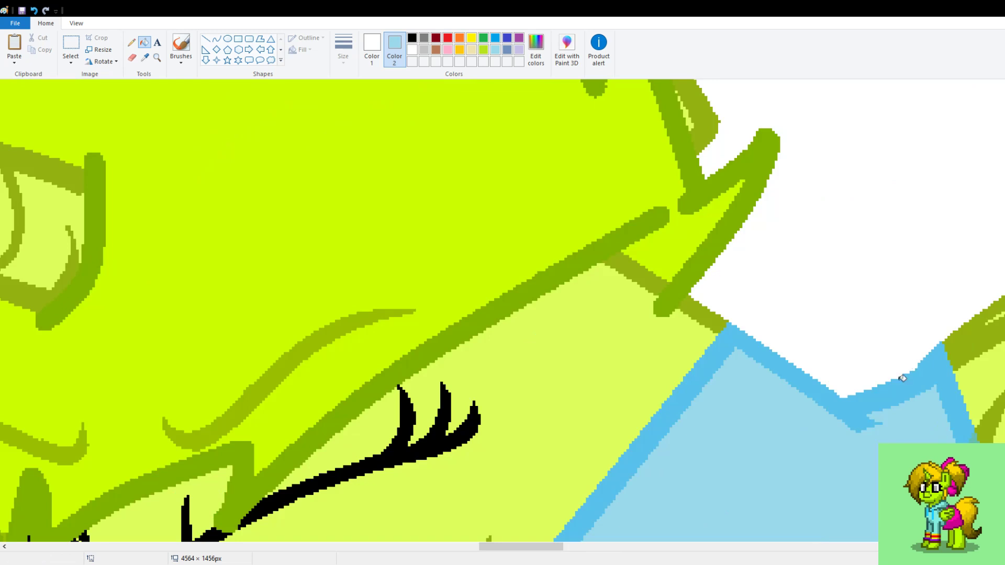
{"action": "left_click_drag", "start_coordinate": [529, 548], "coordinate": [572, 556]}
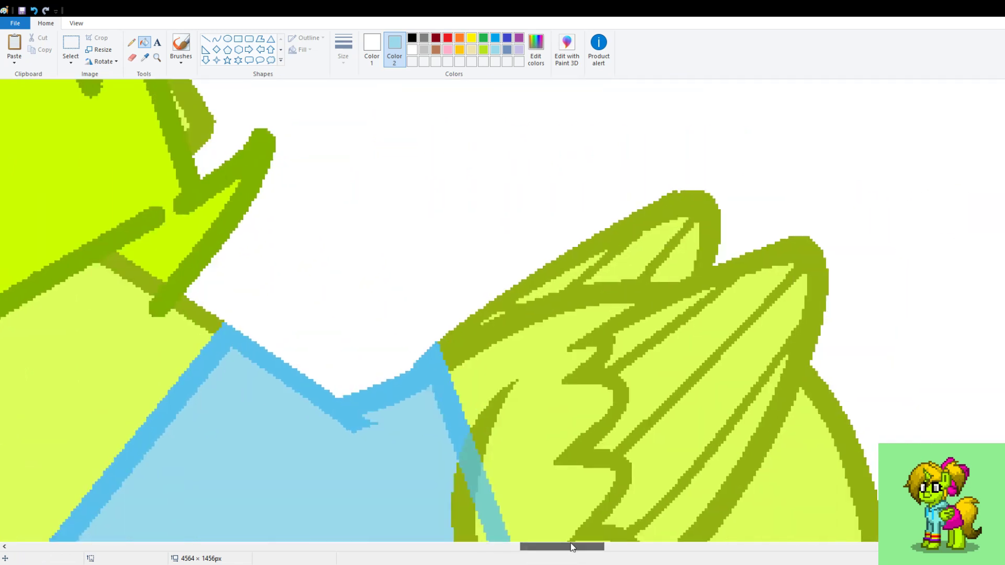
{"action": "scroll", "coordinate": [554, 370], "scroll_direction": "down", "scroll_amount": 5}
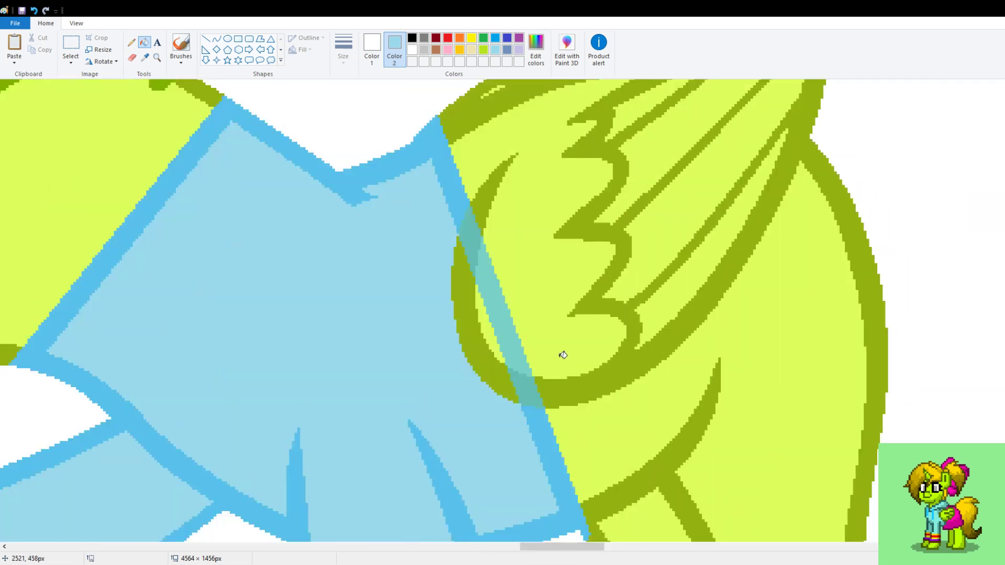
{"action": "left_click", "coordinate": [144, 60]}
{"action": "left_click", "coordinate": [466, 257]}
{"action": "right_click", "coordinate": [538, 262]}
{"action": "left_click", "coordinate": [472, 230]}
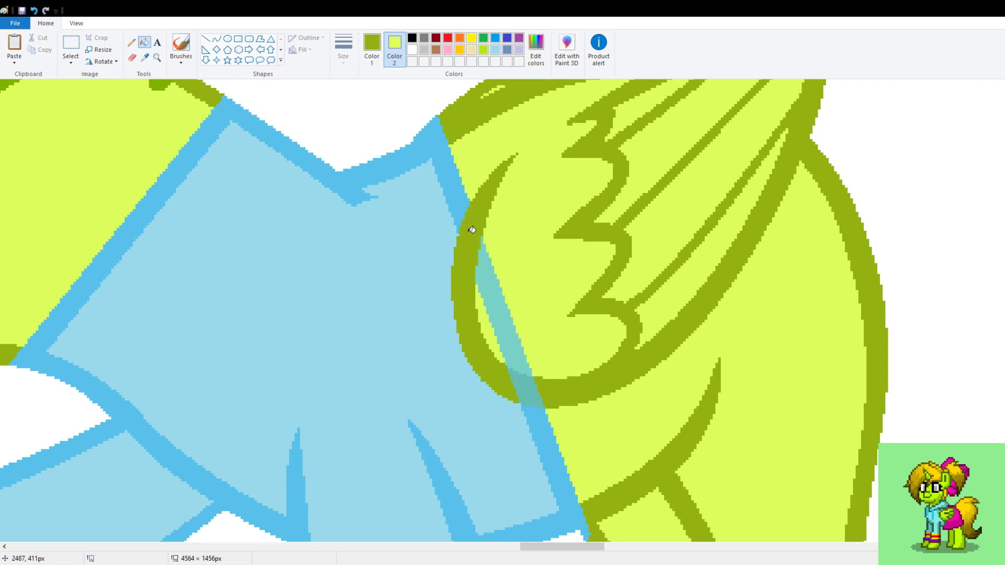
{"action": "left_click", "coordinate": [530, 388]}
{"action": "right_click", "coordinate": [513, 344]}
{"action": "scroll", "coordinate": [529, 345], "scroll_direction": "down", "scroll_amount": 5}
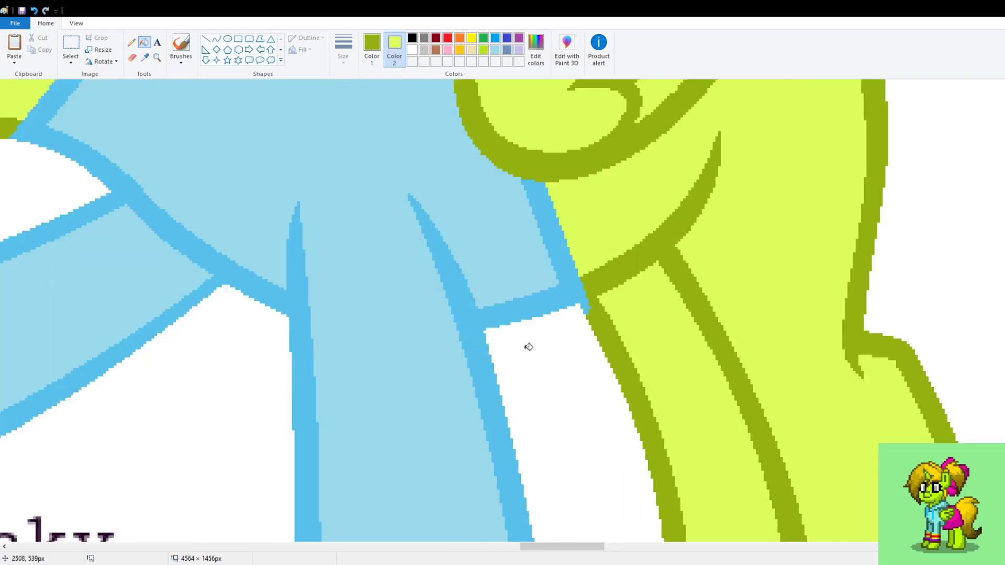
{"action": "scroll", "coordinate": [560, 353], "scroll_direction": "up", "scroll_amount": 9}
{"action": "scroll", "coordinate": [560, 353], "scroll_direction": "down", "scroll_amount": 5}
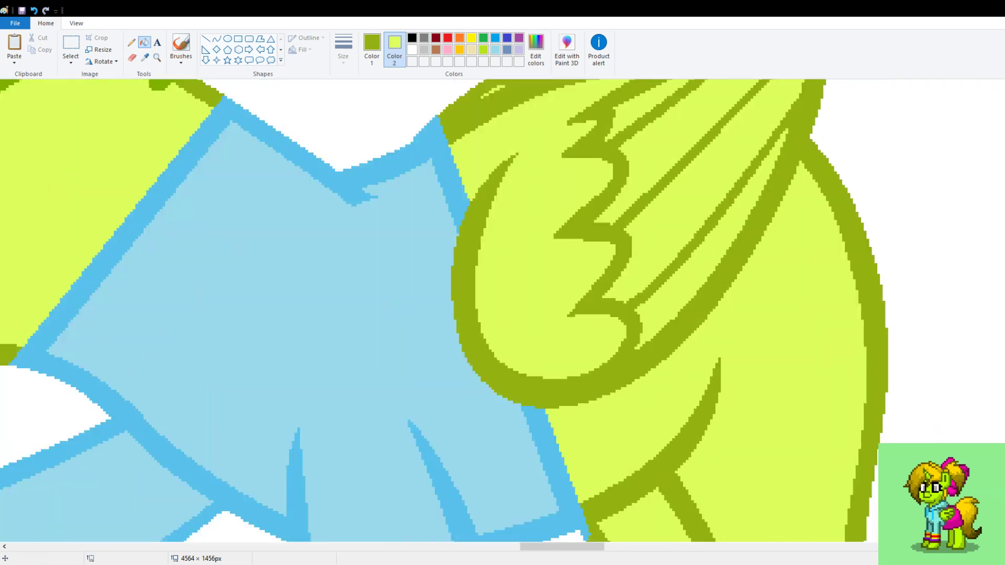
Step: Sample the other lime unicorn's dark green tail outline as Color 1 and the bowed unicorn's bright lime mane as Color 2
{"action": "scroll", "coordinate": [439, 310], "scroll_direction": "down", "scroll_amount": 3}
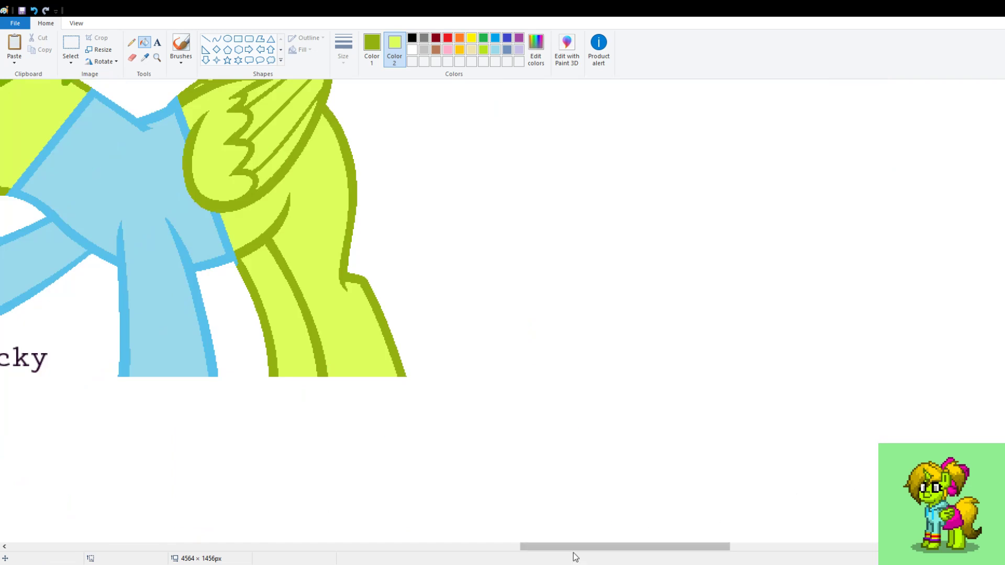
{"action": "left_click_drag", "start_coordinate": [572, 547], "coordinate": [505, 546]}
{"action": "scroll", "coordinate": [478, 434], "scroll_direction": "up", "scroll_amount": 2}
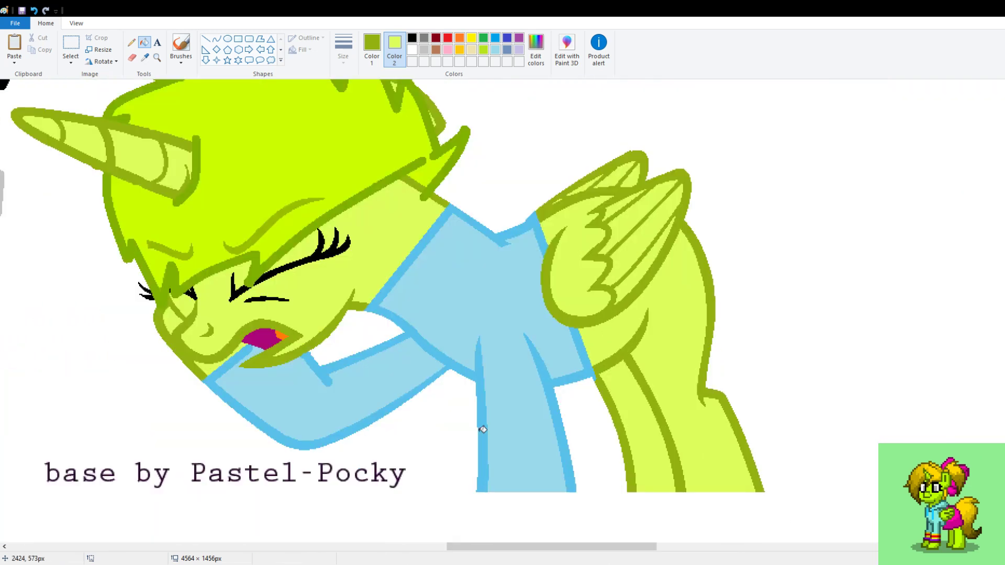
{"action": "scroll", "coordinate": [515, 422], "scroll_direction": "down", "scroll_amount": 10}
{"action": "mouse_move", "coordinate": [497, 547]}
{"action": "left_mouse_down"}
{"action": "mouse_move", "coordinate": [310, 529]}
{"action": "mouse_move", "coordinate": [451, 534]}
{"action": "mouse_move", "coordinate": [399, 536]}
{"action": "left_mouse_up"}
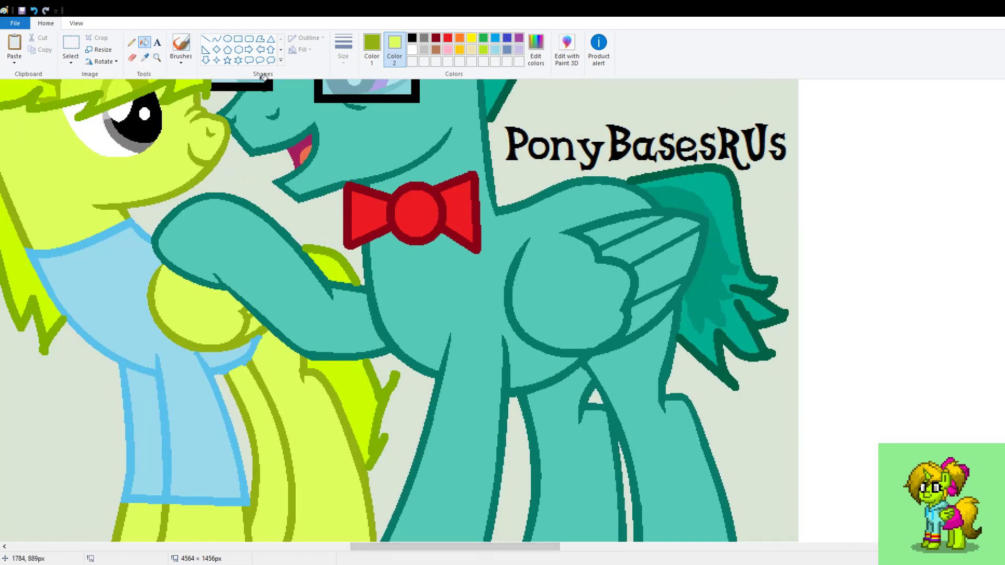
{"action": "left_click", "coordinate": [145, 57]}
{"action": "left_click", "coordinate": [323, 248]}
{"action": "scroll", "coordinate": [324, 248], "scroll_direction": "up", "scroll_amount": 8}
{"action": "left_click", "coordinate": [145, 57]}
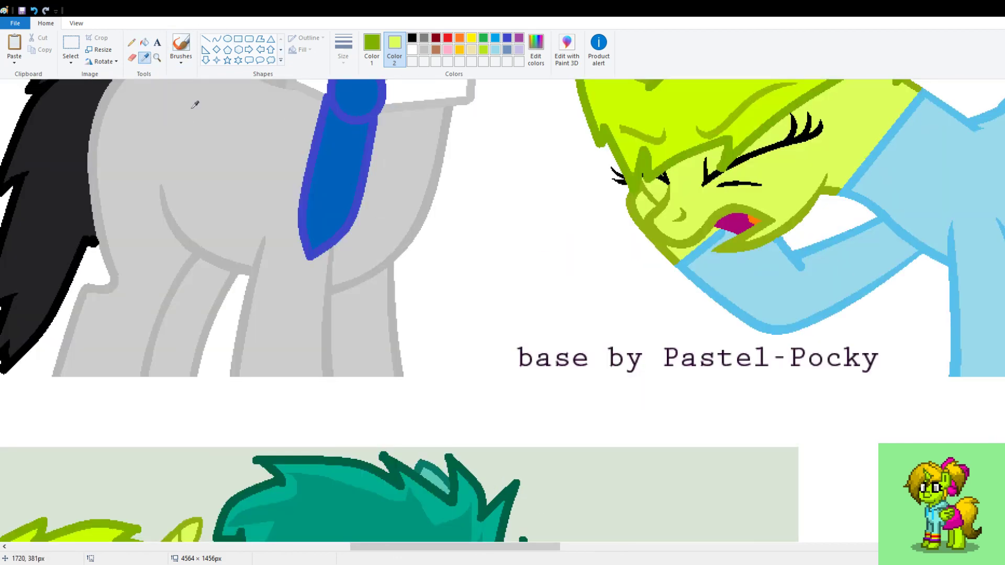
{"action": "right_click", "coordinate": [731, 152]}
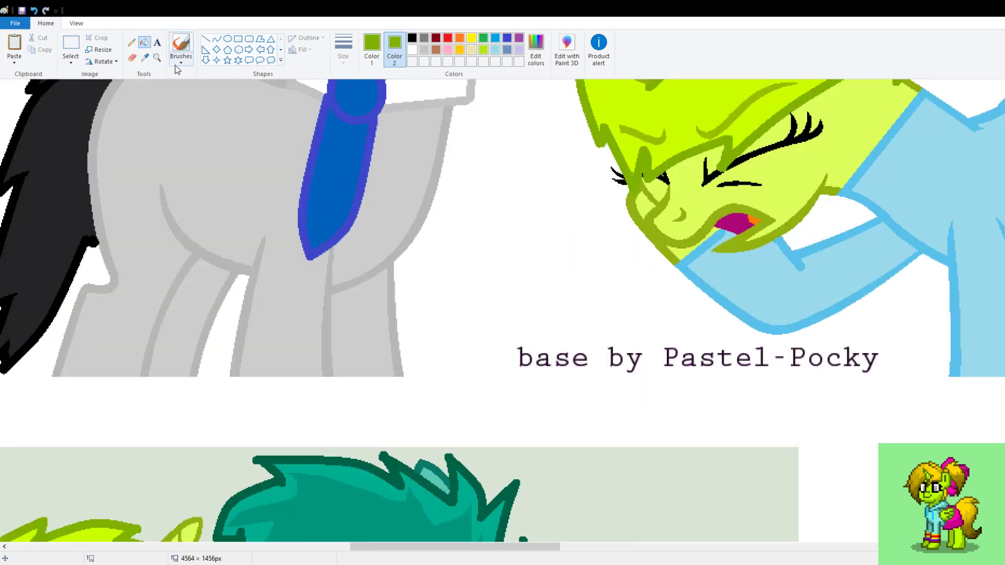
{"action": "left_click", "coordinate": [145, 57]}
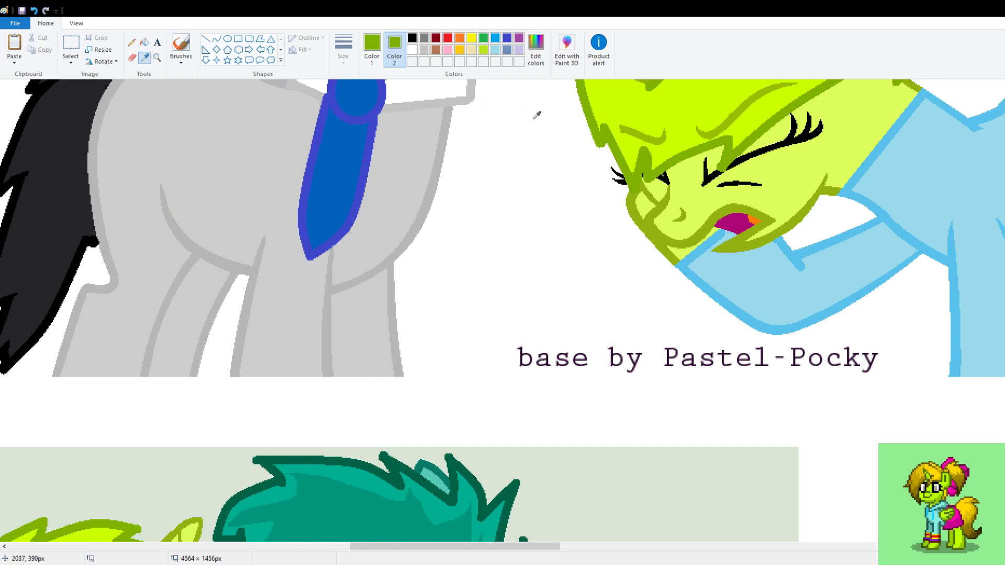
{"action": "right_click", "coordinate": [674, 107]}
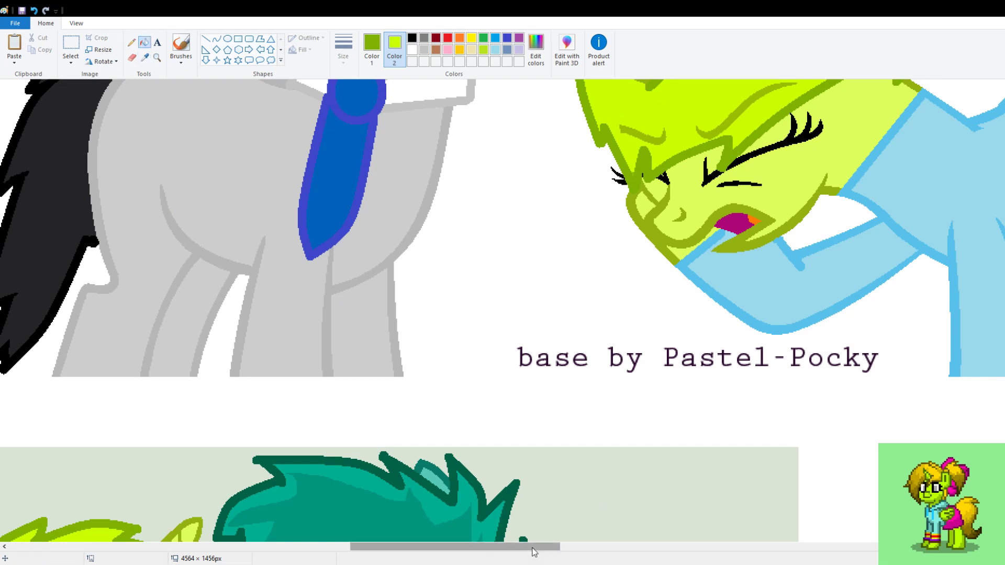
Step: Draw a wavy, pointed tail outline in dark green with the Pencil behind the bowed winged unicorn's wings and rump
{"action": "left_click_drag", "start_coordinate": [533, 548], "coordinate": [657, 555]}
{"action": "scroll", "coordinate": [668, 422], "scroll_direction": "up", "scroll_amount": 3}
{"action": "scroll", "coordinate": [225, 47], "scroll_direction": "down", "scroll_amount": 1}
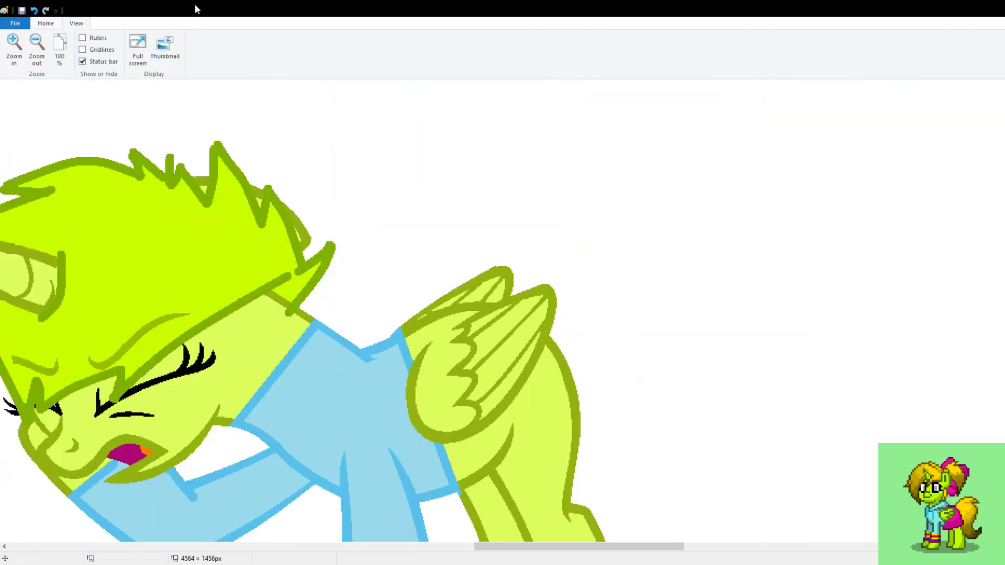
{"action": "scroll", "coordinate": [134, 38], "scroll_direction": "up", "scroll_amount": 1}
{"action": "left_click", "coordinate": [131, 42]}
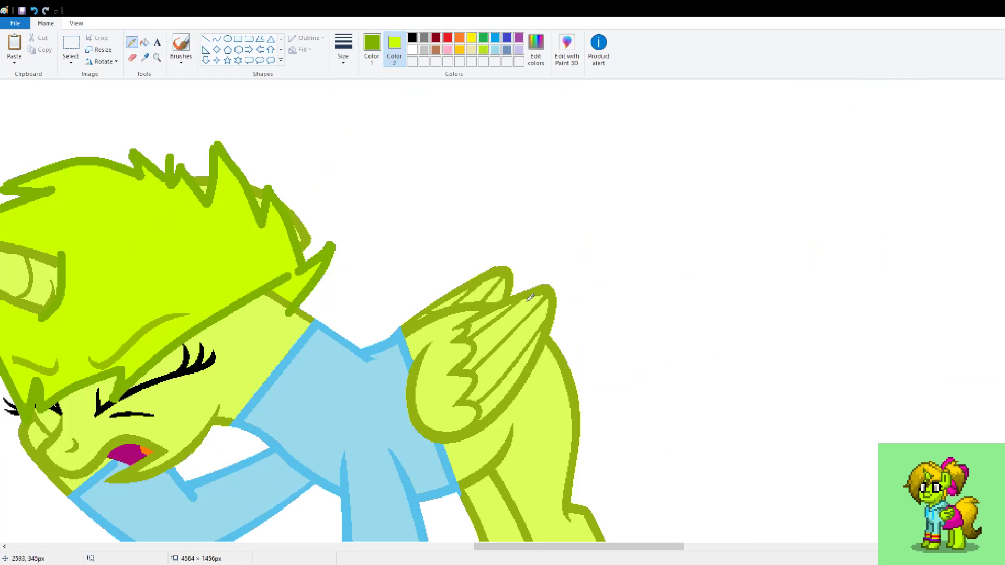
{"action": "scroll", "coordinate": [530, 297], "scroll_direction": "down", "scroll_amount": 3}
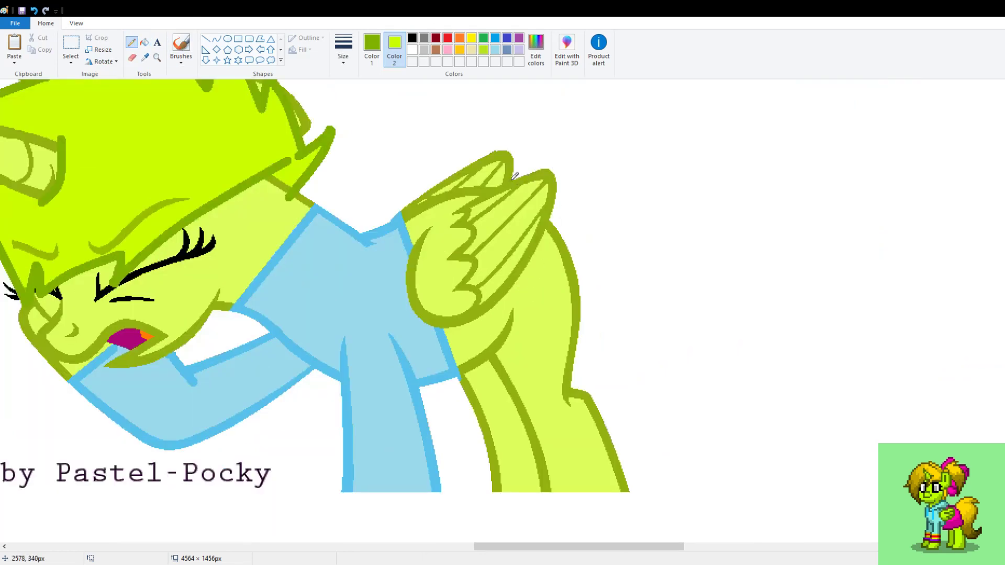
{"action": "mouse_move", "coordinate": [513, 178]}
{"action": "left_mouse_down"}
{"action": "mouse_move", "coordinate": [564, 154]}
{"action": "mouse_move", "coordinate": [613, 180]}
{"action": "mouse_move", "coordinate": [636, 248]}
{"action": "mouse_move", "coordinate": [687, 324]}
{"action": "mouse_move", "coordinate": [706, 333]}
{"action": "mouse_move", "coordinate": [677, 347]}
{"action": "mouse_move", "coordinate": [656, 340]}
{"action": "mouse_move", "coordinate": [673, 385]}
{"action": "mouse_move", "coordinate": [720, 406]}
{"action": "mouse_move", "coordinate": [656, 412]}
{"action": "mouse_move", "coordinate": [578, 354]}
{"action": "left_mouse_up"}
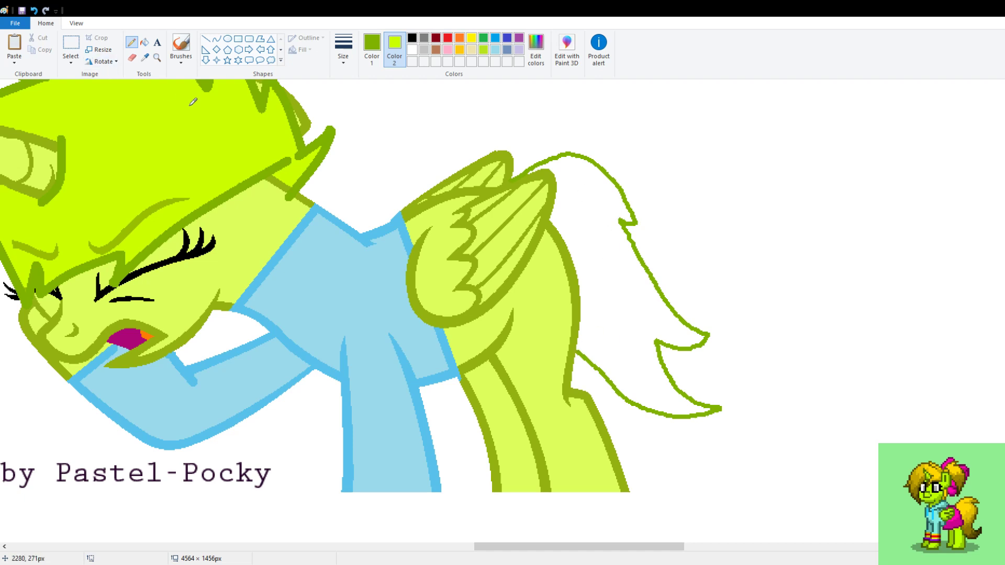
Step: Fill the bowed unicorn's outlined tail with the bright lime of Color 2
{"action": "left_click", "coordinate": [216, 39]}
{"action": "left_click", "coordinate": [145, 44]}
{"action": "right_click", "coordinate": [633, 311]}
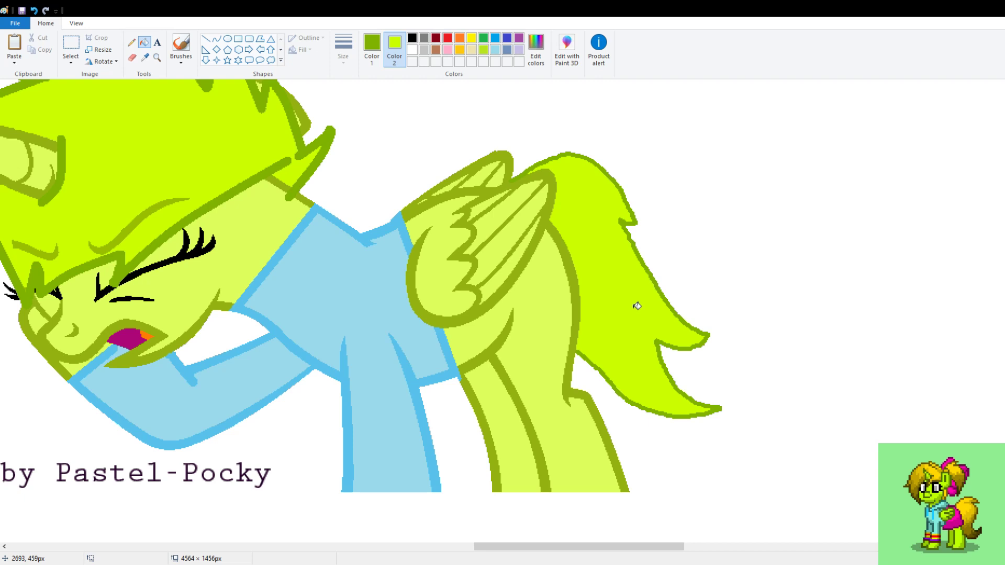
Step: Examine the pony drawings across the canvas, checking the lime unicorns' shirts, legs, wings and tails for unfinished parts
{"action": "scroll", "coordinate": [619, 301], "scroll_direction": "down", "scroll_amount": 6}
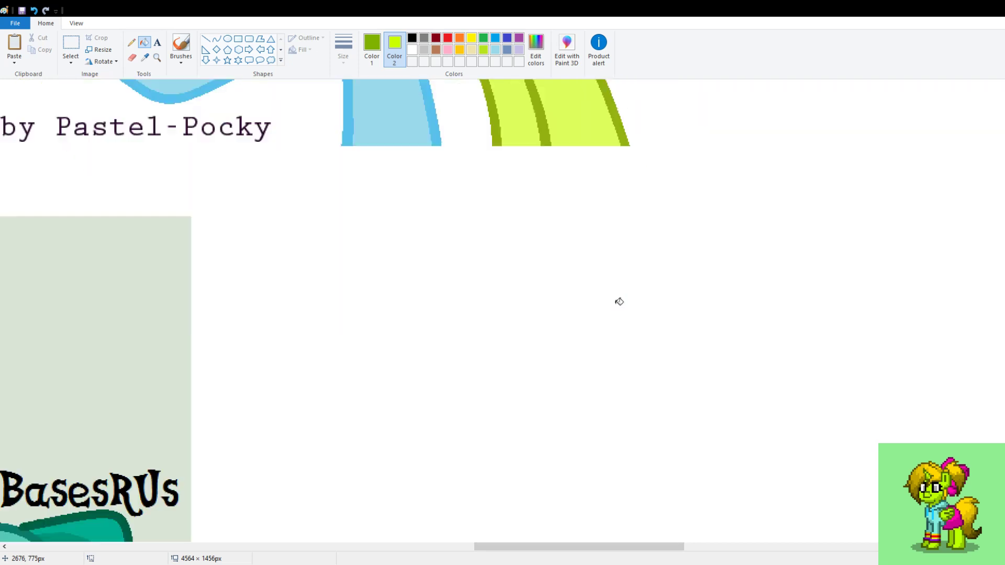
{"action": "scroll", "coordinate": [619, 301], "scroll_direction": "up", "scroll_amount": 4}
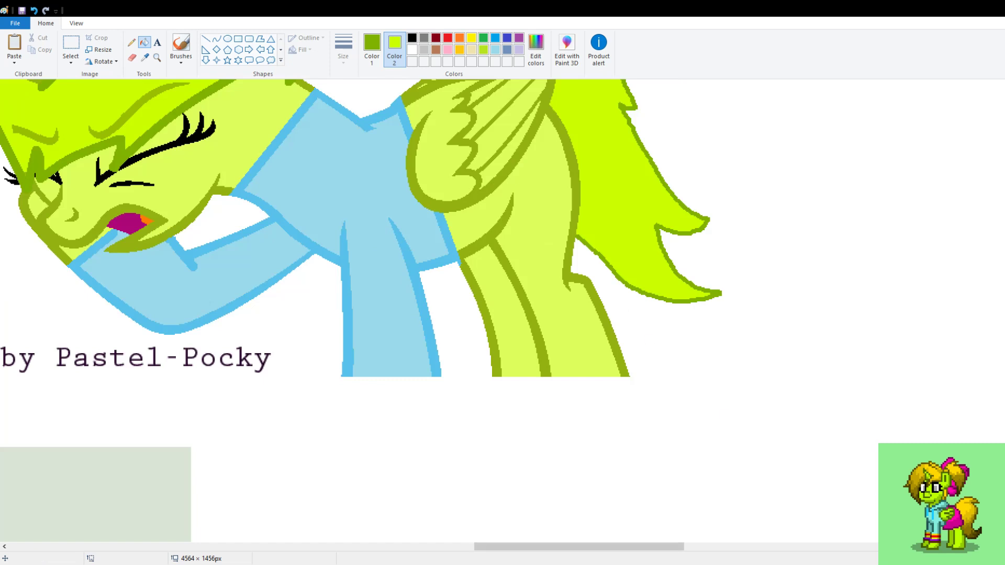
{"action": "key", "text": "ctrl+Page_Down"}
{"action": "key", "text": "ctrl+Page_Down"}
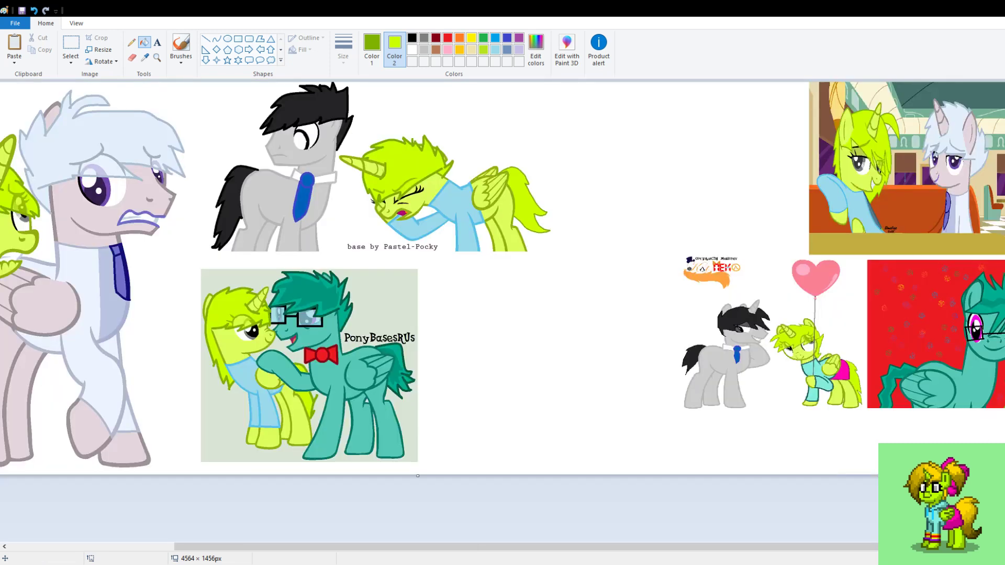
{"action": "key", "text": "ctrl+Page_Up"}
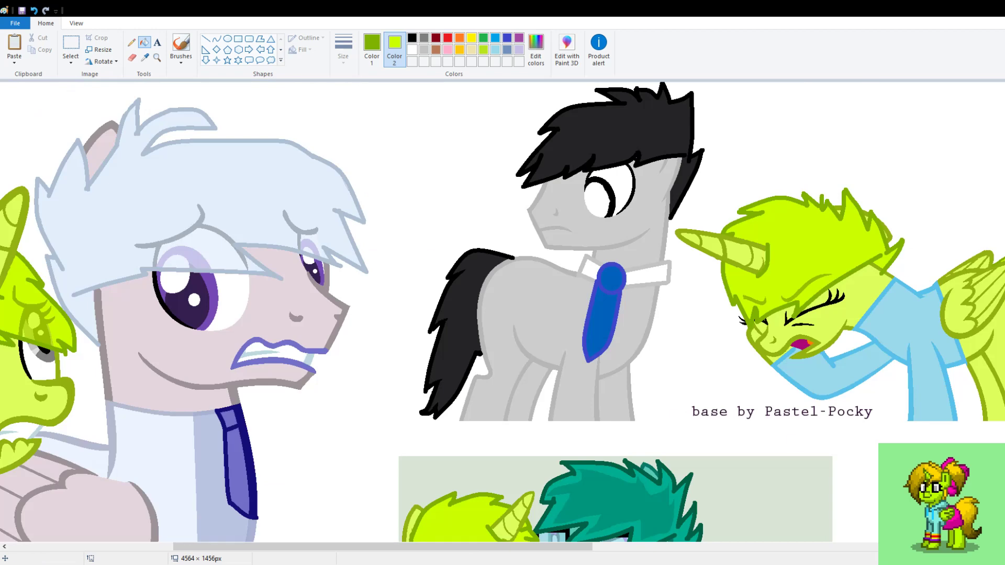
{"action": "key", "text": "ctrl+Page_Up"}
{"action": "left_click_drag", "start_coordinate": [361, 547], "coordinate": [269, 516]}
{"action": "scroll", "coordinate": [269, 516], "scroll_direction": "down", "scroll_amount": 5}
{"action": "scroll", "coordinate": [294, 482], "scroll_direction": "down", "scroll_amount": 10}
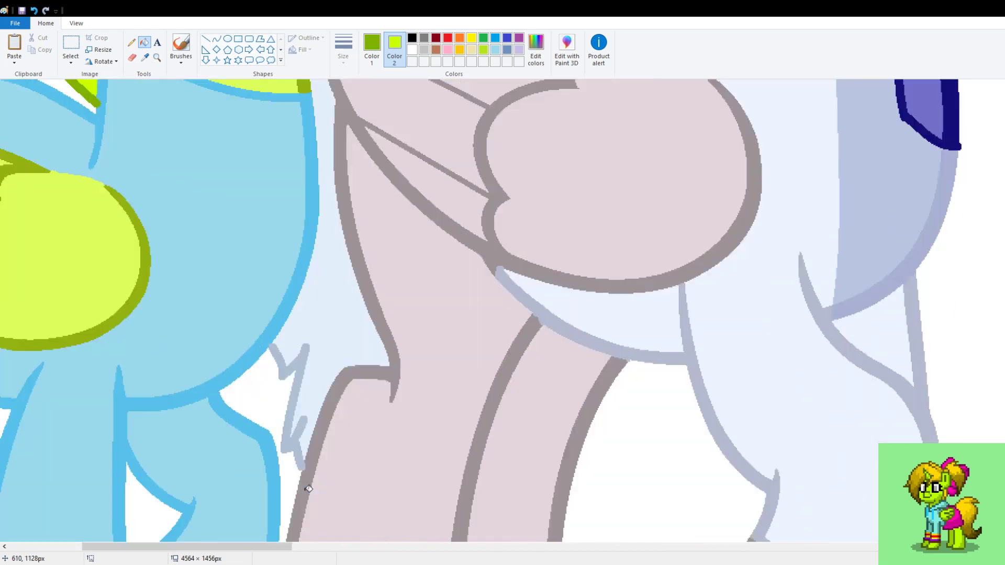
{"action": "left_click_drag", "start_coordinate": [287, 547], "coordinate": [201, 548]}
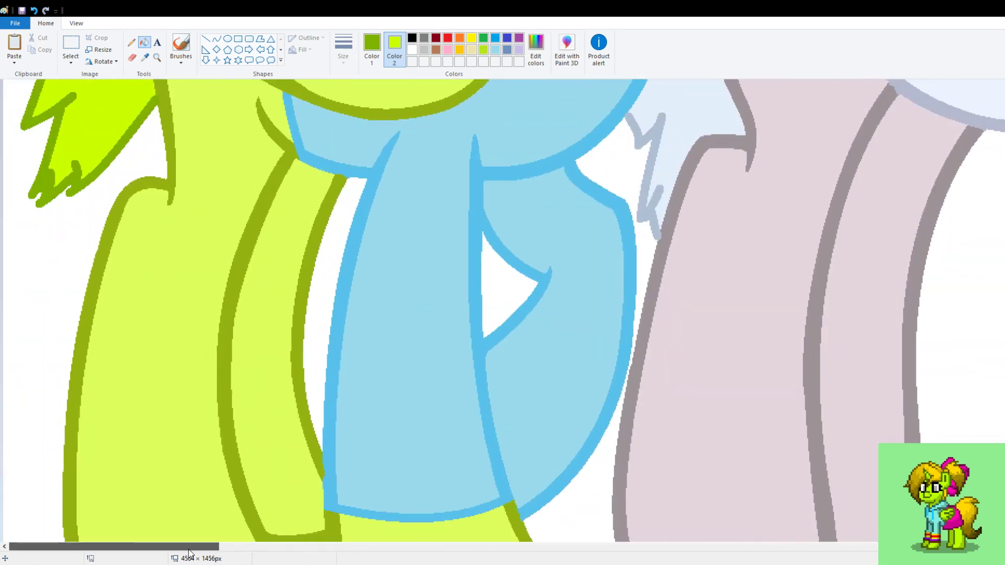
{"action": "scroll", "coordinate": [581, 345], "scroll_direction": "up", "scroll_amount": 4}
{"action": "scroll", "coordinate": [580, 350], "scroll_direction": "down", "scroll_amount": 5}
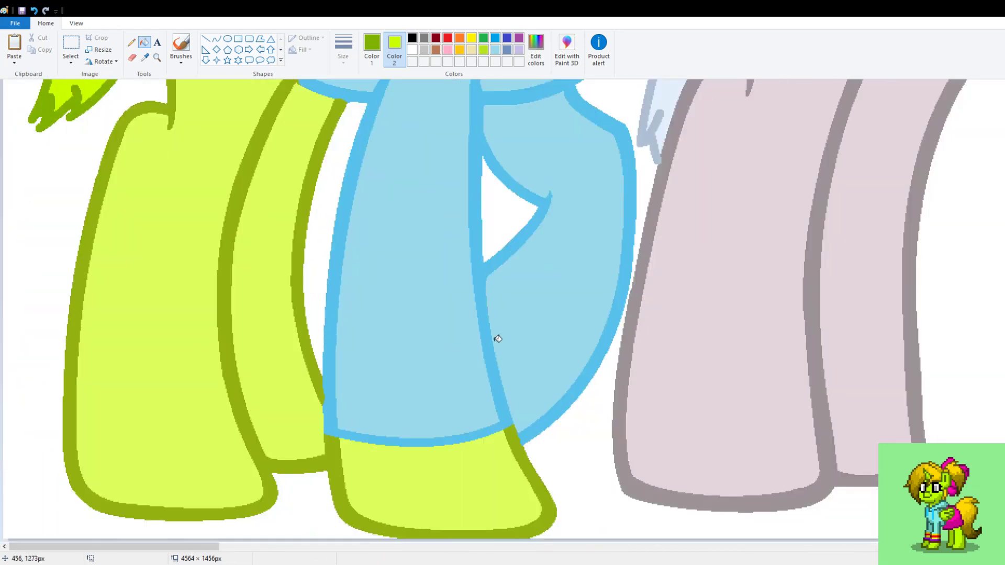
{"action": "scroll", "coordinate": [456, 350], "scroll_direction": "up", "scroll_amount": 8}
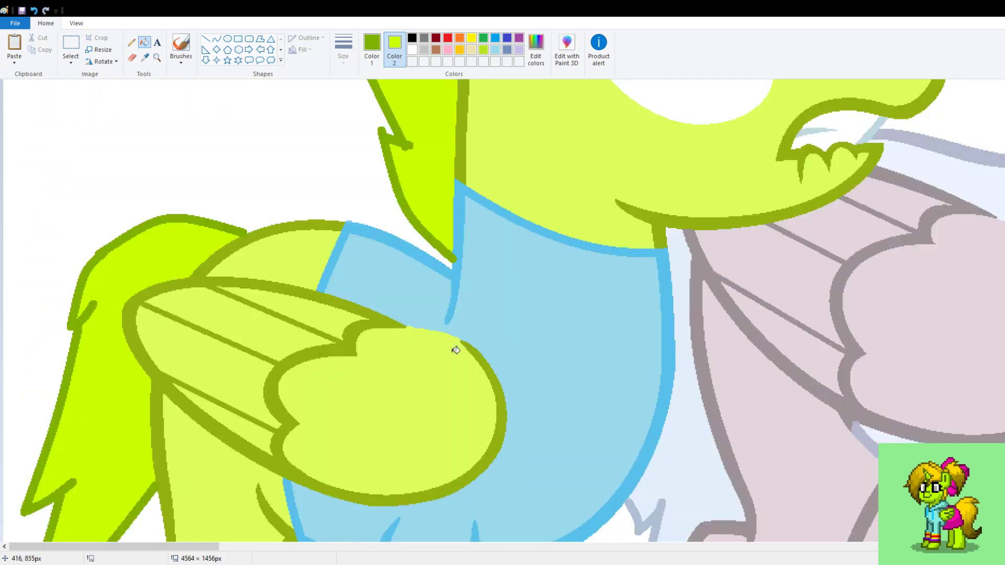
{"action": "scroll", "coordinate": [455, 350], "scroll_direction": "down", "scroll_amount": 4}
{"action": "scroll", "coordinate": [456, 350], "scroll_direction": "up", "scroll_amount": 4}
{"action": "scroll", "coordinate": [456, 350], "scroll_direction": "up", "scroll_amount": 3}
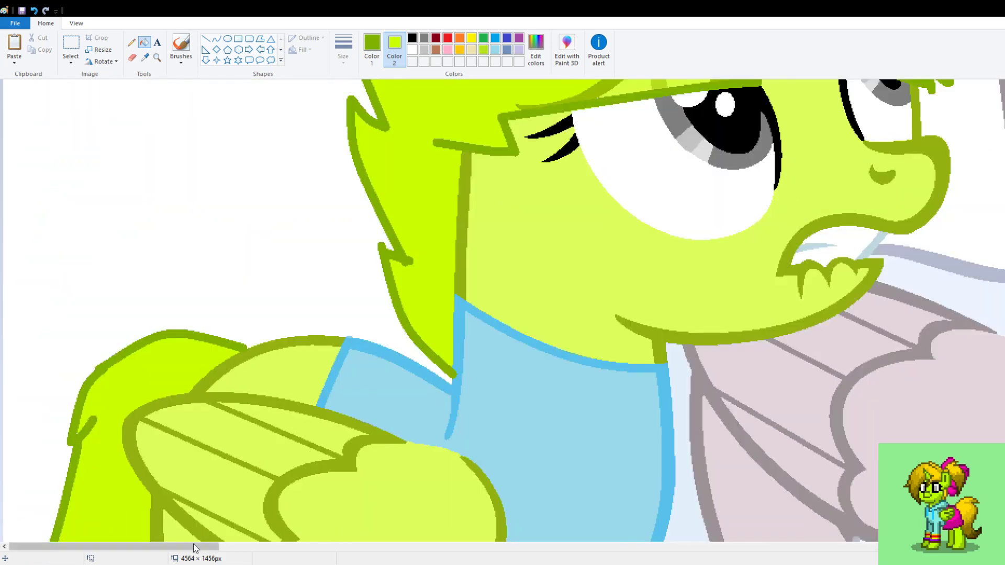
{"action": "left_click_drag", "start_coordinate": [192, 548], "coordinate": [529, 550]}
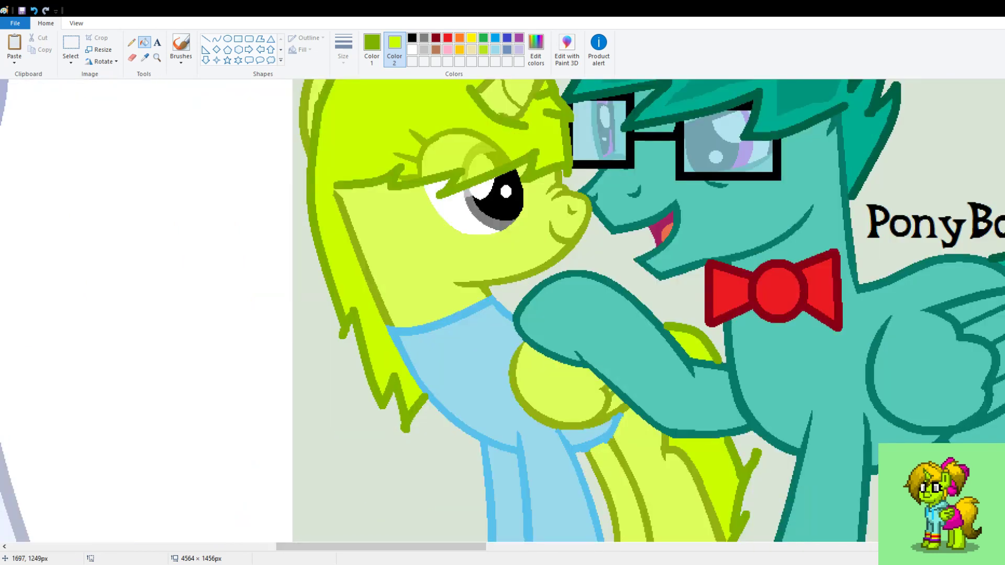
{"action": "left_click_drag", "start_coordinate": [377, 547], "coordinate": [103, 546]}
{"action": "scroll", "coordinate": [356, 401], "scroll_direction": "down", "scroll_amount": 5}
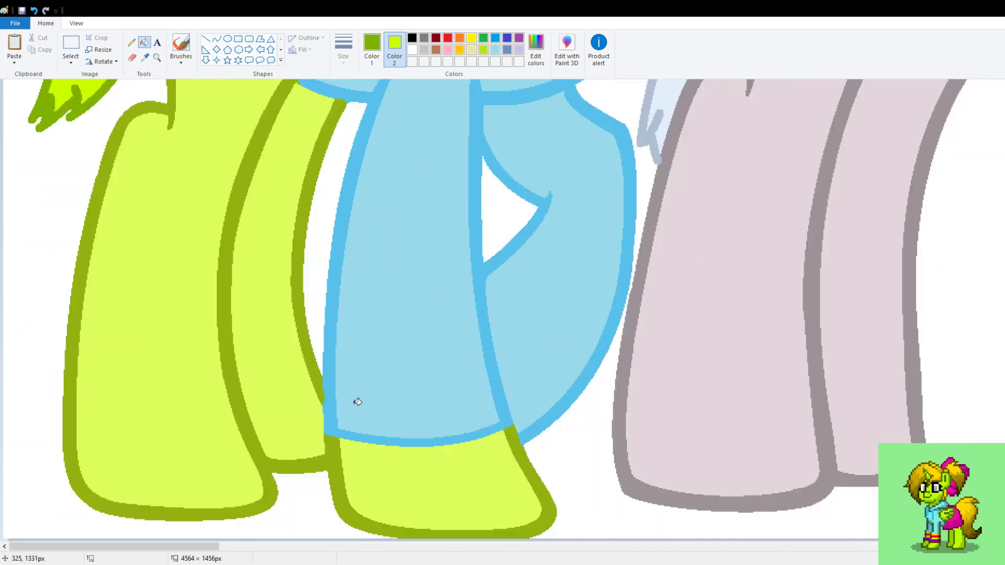
Step: Set both colors to white and fill the gray-green background around the teal pony and between the two ponies' faces
{"action": "left_click_drag", "start_coordinate": [202, 546], "coordinate": [553, 545]}
{"action": "left_click", "coordinate": [412, 49]}
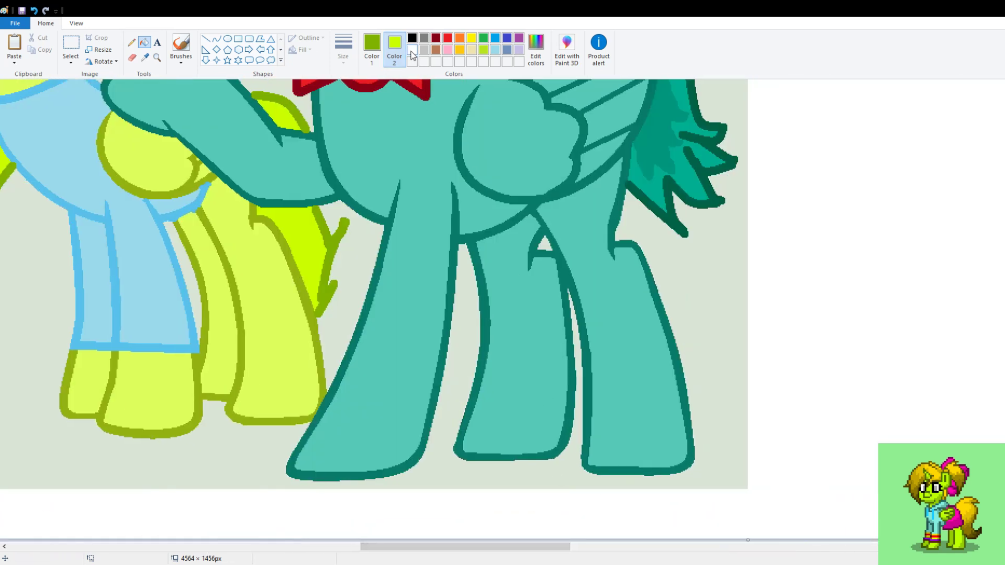
{"action": "left_click", "coordinate": [371, 44]}
{"action": "left_click", "coordinate": [412, 49]}
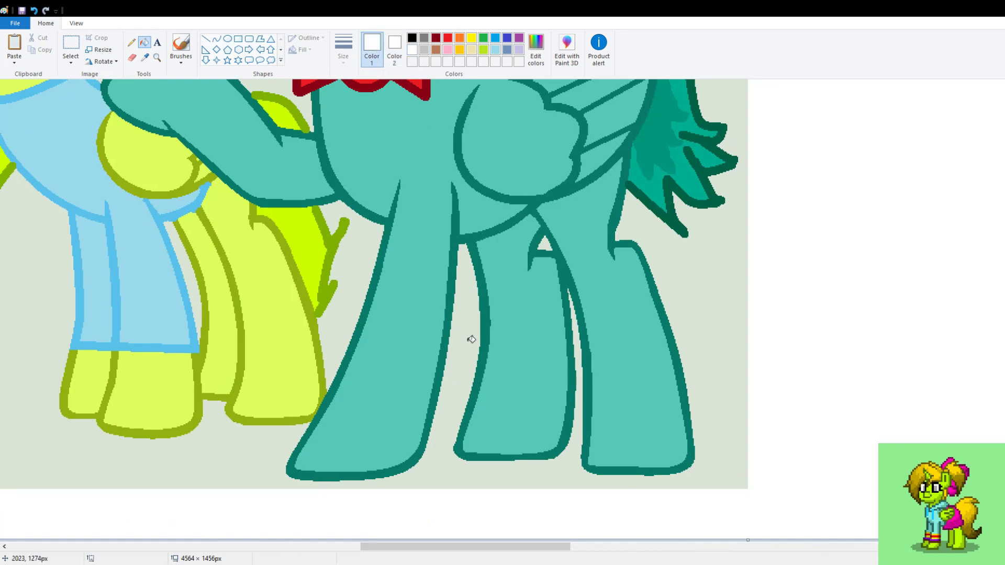
{"action": "left_click", "coordinate": [463, 332]}
{"action": "scroll", "coordinate": [438, 381], "scroll_direction": "up", "scroll_amount": 6}
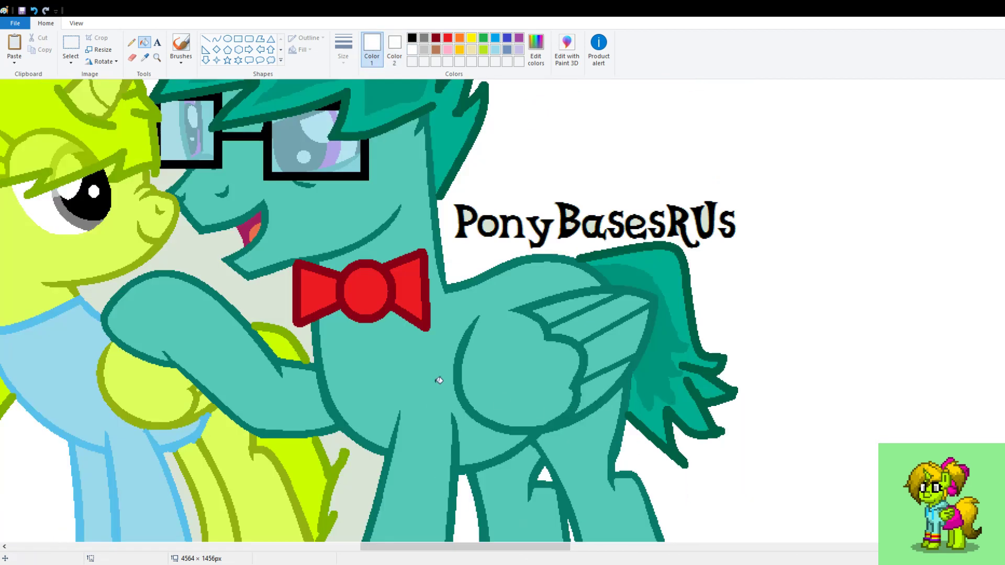
{"action": "left_click", "coordinate": [170, 298]}
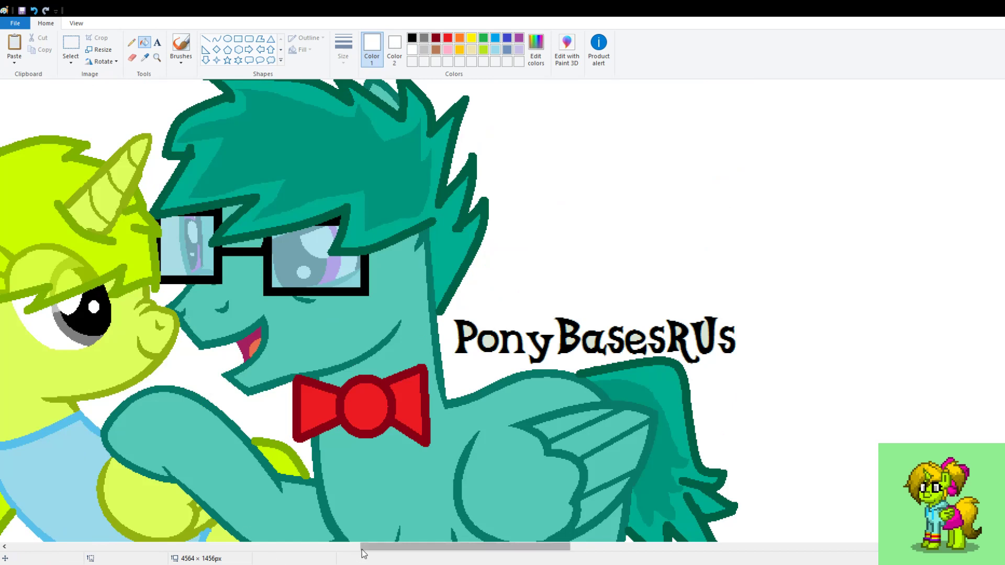
{"action": "left_click_drag", "start_coordinate": [363, 545], "coordinate": [337, 545]}
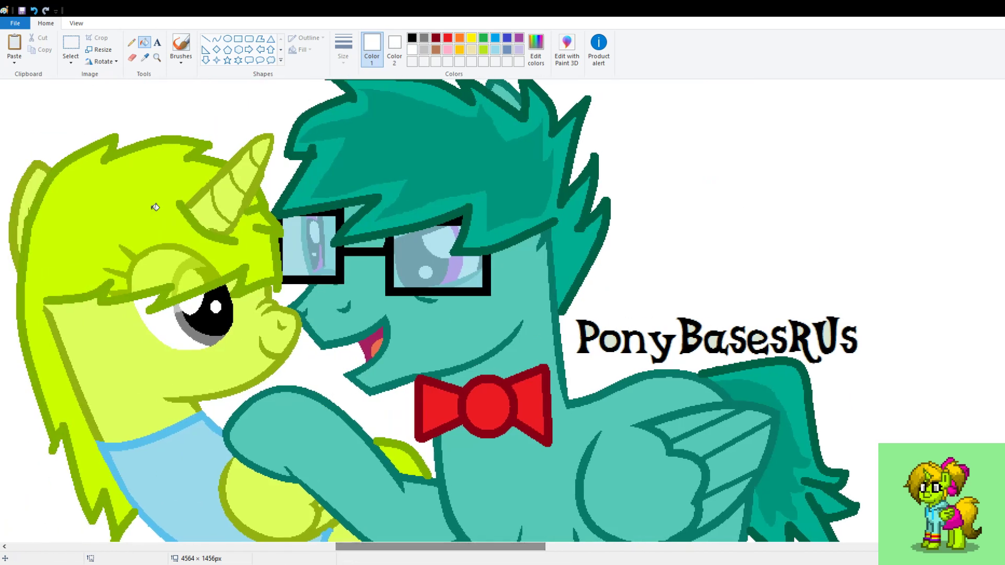
Step: Sample the pale blue of the teal pony's glasses lens as Color 1
{"action": "left_click", "coordinate": [145, 57]}
{"action": "left_click", "coordinate": [311, 230]}
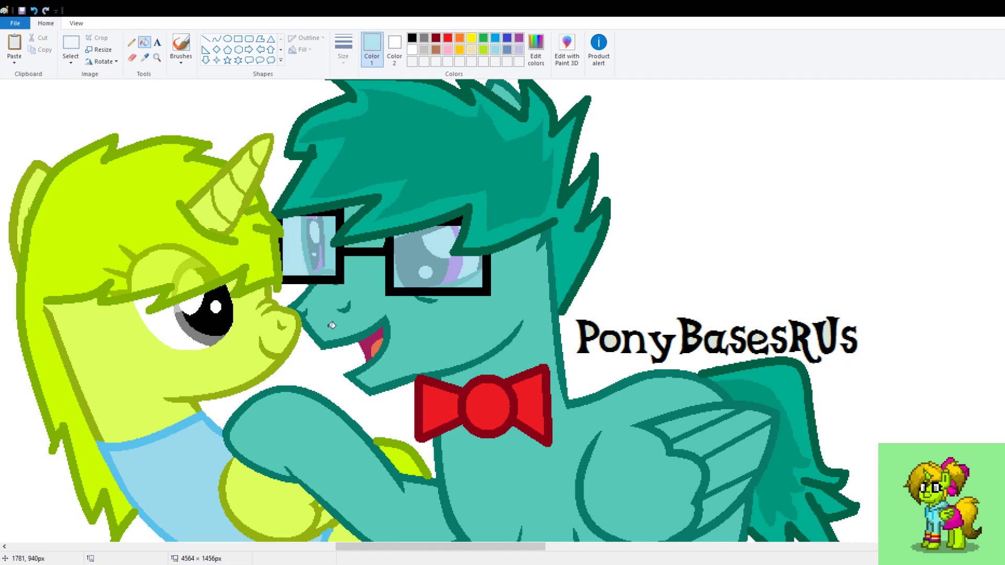
{"action": "scroll", "coordinate": [332, 325], "scroll_direction": "down", "scroll_amount": 5}
{"action": "scroll", "coordinate": [332, 325], "scroll_direction": "up", "scroll_amount": 10}
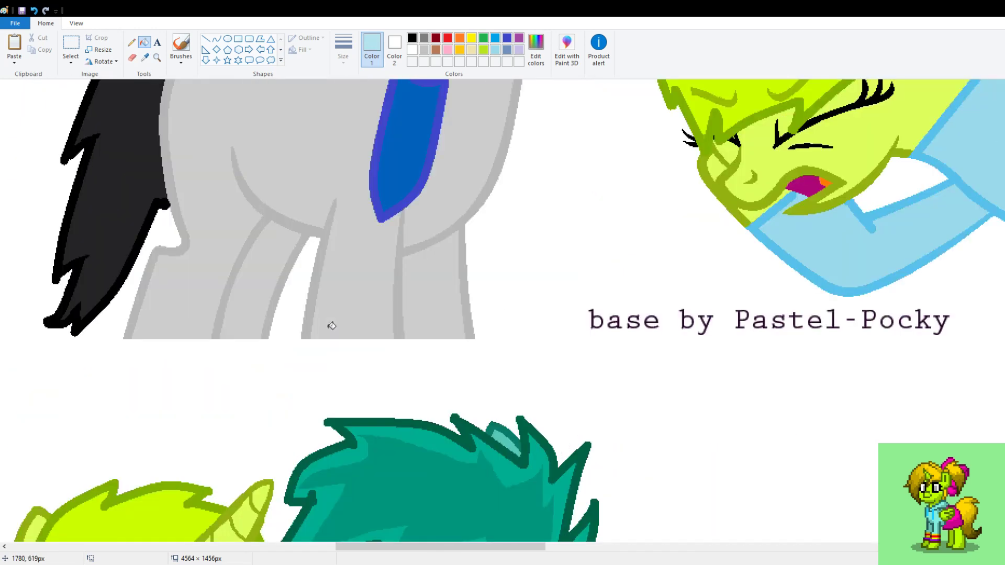
{"action": "scroll", "coordinate": [332, 325], "scroll_direction": "up", "scroll_amount": 5}
{"action": "scroll", "coordinate": [332, 326], "scroll_direction": "down", "scroll_amount": 4}
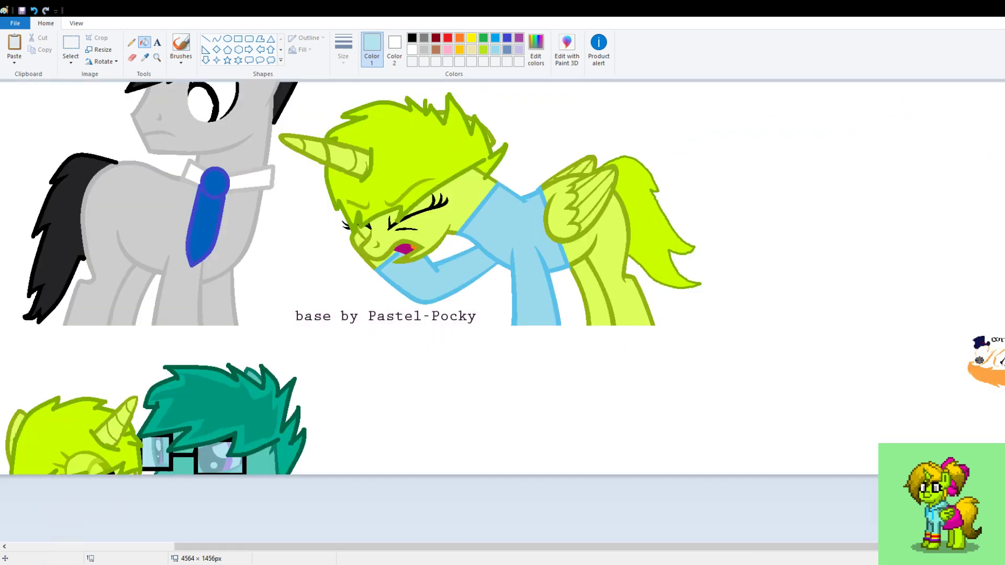
{"action": "scroll", "coordinate": [870, 433], "scroll_direction": "up", "scroll_amount": 2}
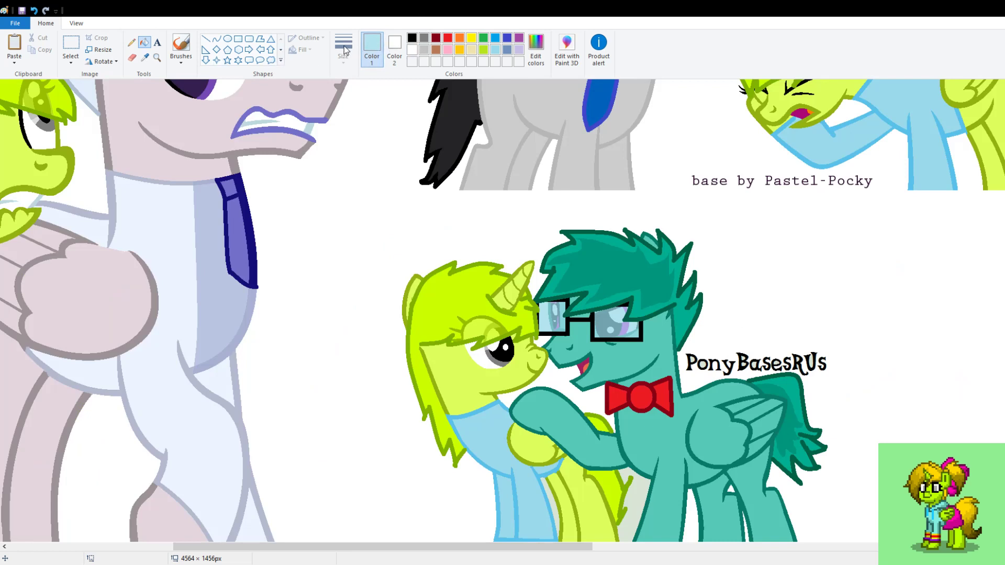
Step: Set Color 1 back to white, then cut out "Pony" from the PonyBasesRUs credit with a free-form selection and delete it
{"action": "left_click", "coordinate": [411, 50]}
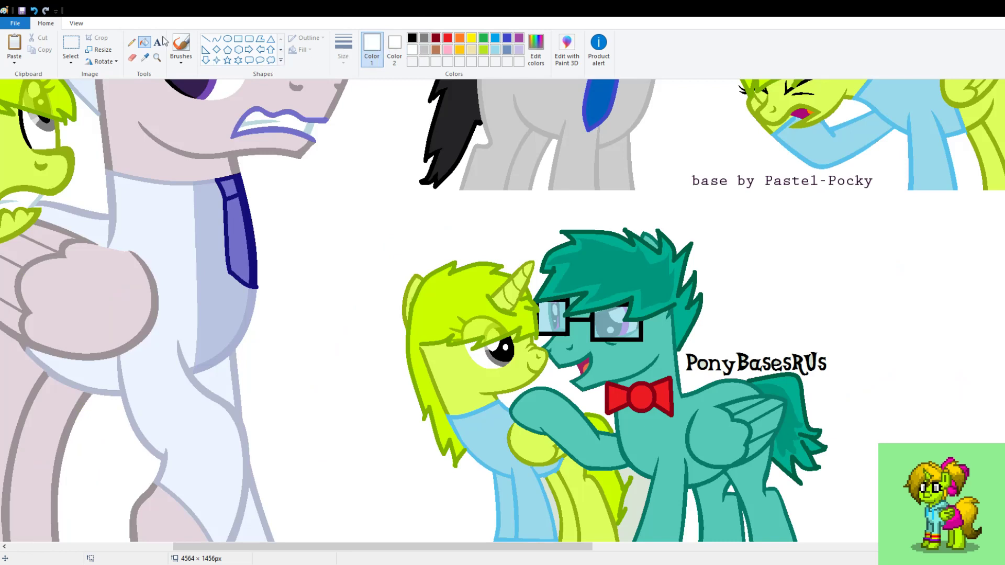
{"action": "left_click", "coordinate": [96, 94]}
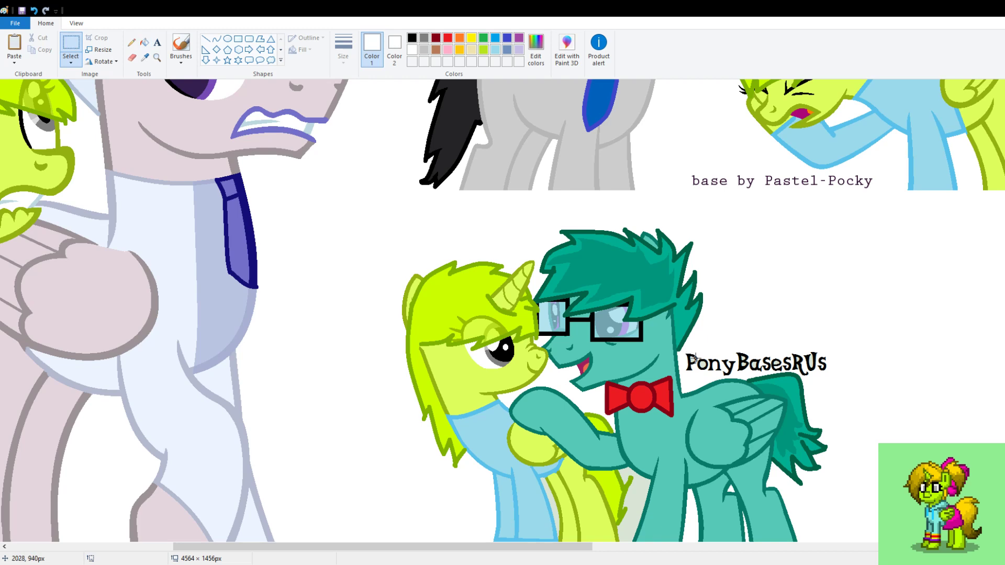
{"action": "left_click", "coordinate": [73, 103]}
{"action": "mouse_move", "coordinate": [685, 349]}
{"action": "left_mouse_down"}
{"action": "mouse_move", "coordinate": [687, 376]}
{"action": "mouse_move", "coordinate": [730, 378]}
{"action": "mouse_move", "coordinate": [737, 363]}
{"action": "mouse_move", "coordinate": [721, 347]}
{"action": "mouse_move", "coordinate": [682, 348]}
{"action": "left_mouse_up"}
{"action": "left_click_drag", "start_coordinate": [717, 363], "coordinate": [724, 345]}
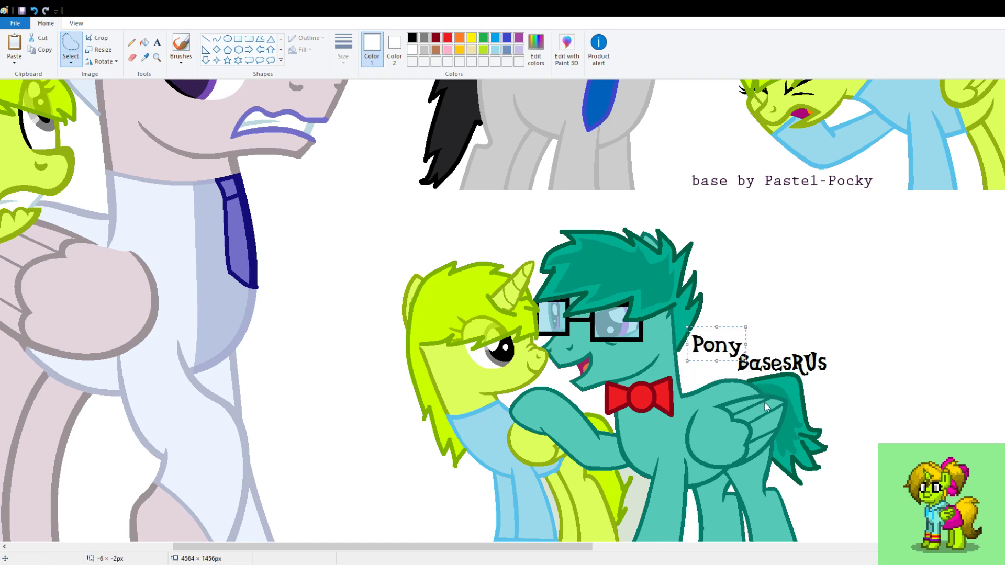
{"action": "key", "text": "Delete"}
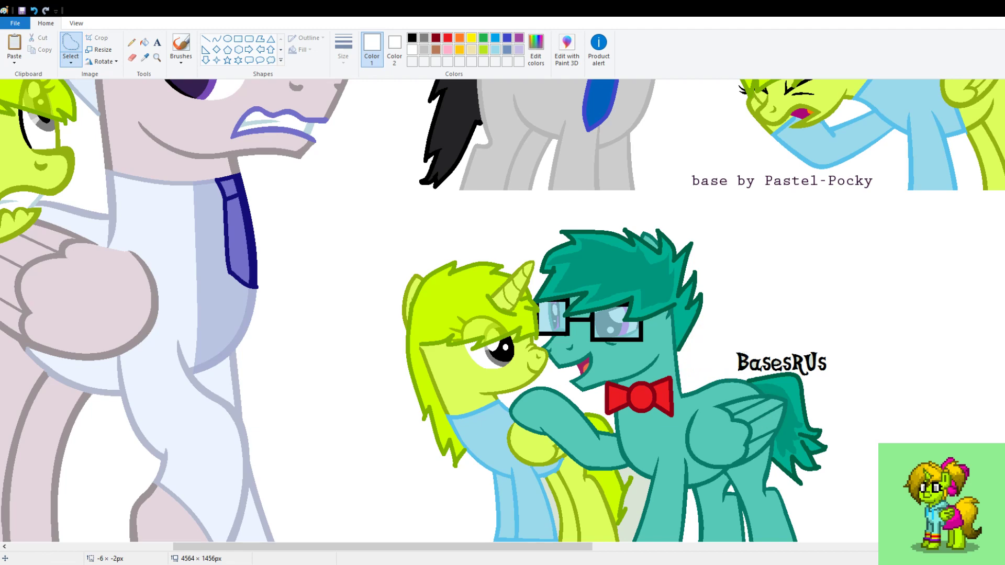
Step: Select and delete the remaining "BasesRUs" lettering together with the small specks left above the teal pony's tail
{"action": "scroll", "coordinate": [722, 478], "scroll_direction": "up", "scroll_amount": 1}
{"action": "scroll", "coordinate": [722, 478], "scroll_direction": "down", "scroll_amount": 3}
{"action": "left_click_drag", "start_coordinate": [374, 547], "coordinate": [530, 547]}
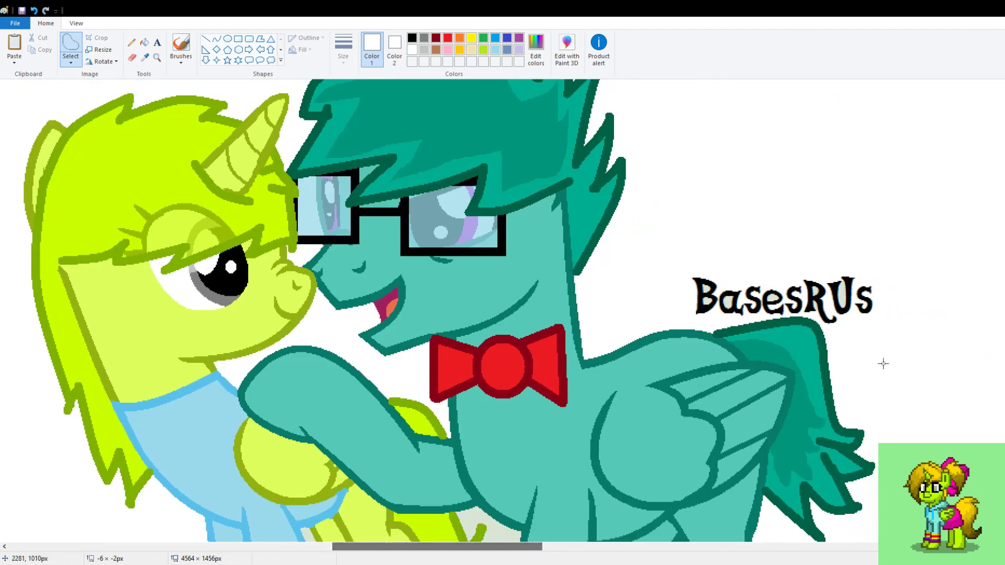
{"action": "mouse_move", "coordinate": [889, 274]}
{"action": "left_mouse_down"}
{"action": "mouse_move", "coordinate": [763, 253]}
{"action": "mouse_move", "coordinate": [689, 277]}
{"action": "mouse_move", "coordinate": [676, 287]}
{"action": "mouse_move", "coordinate": [679, 315]}
{"action": "mouse_move", "coordinate": [881, 320]}
{"action": "mouse_move", "coordinate": [911, 277]}
{"action": "mouse_move", "coordinate": [838, 259]}
{"action": "left_mouse_up"}
{"action": "left_click_drag", "start_coordinate": [825, 285], "coordinate": [827, 261]}
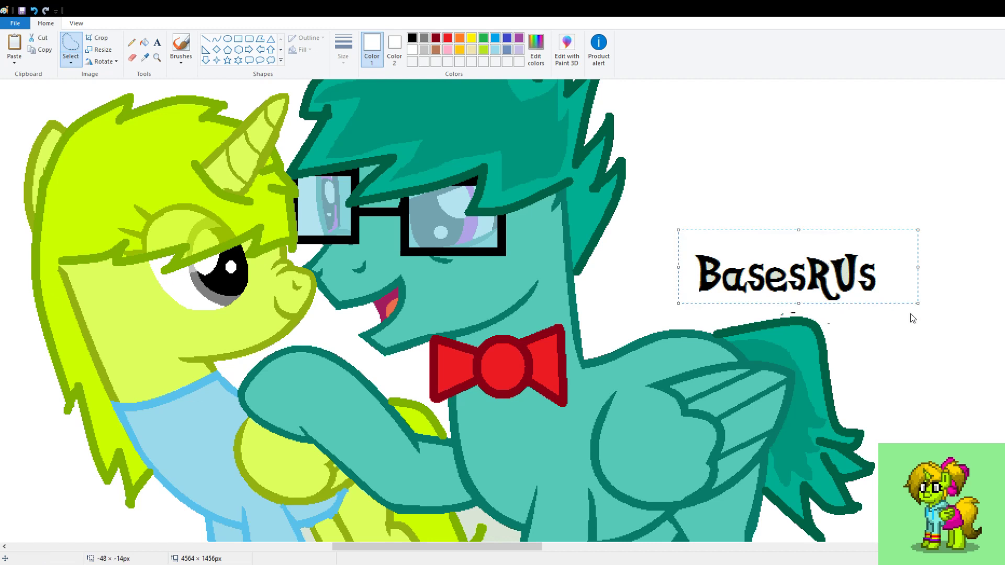
{"action": "key", "text": "Delete"}
{"action": "mouse_move", "coordinate": [826, 295]}
{"action": "left_mouse_down"}
{"action": "mouse_move", "coordinate": [797, 294]}
{"action": "mouse_move", "coordinate": [767, 311]}
{"action": "mouse_move", "coordinate": [826, 315]}
{"action": "mouse_move", "coordinate": [824, 325]}
{"action": "mouse_move", "coordinate": [847, 335]}
{"action": "mouse_move", "coordinate": [805, 289]}
{"action": "mouse_move", "coordinate": [802, 272]}
{"action": "left_mouse_up"}
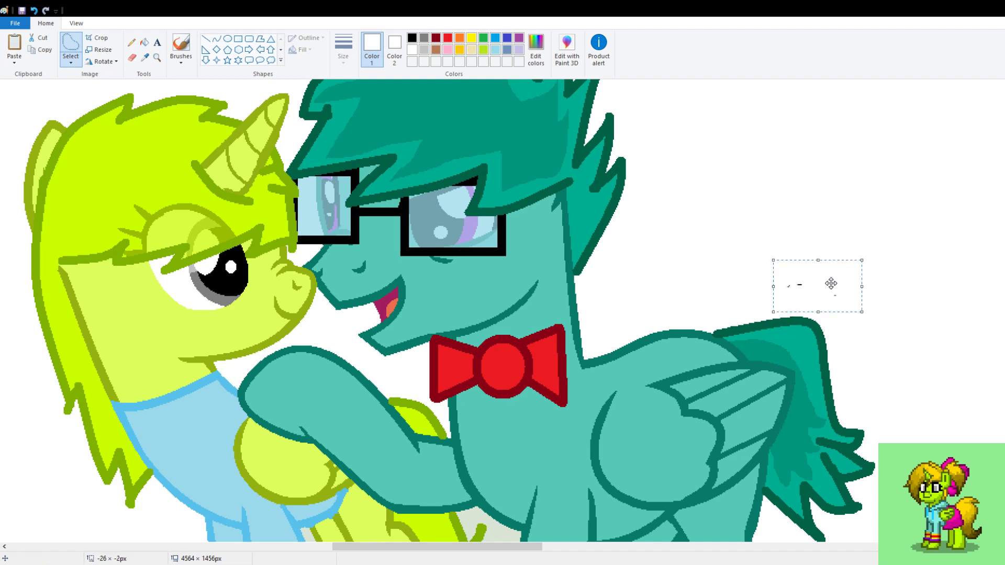
{"action": "left_click", "coordinate": [853, 356]}
Step: Cut out the "base by Pastel-Pocky" credit below the crying lime unicorn with a free-form selection and delete it
{"action": "scroll", "coordinate": [852, 354], "scroll_direction": "down", "scroll_amount": 7}
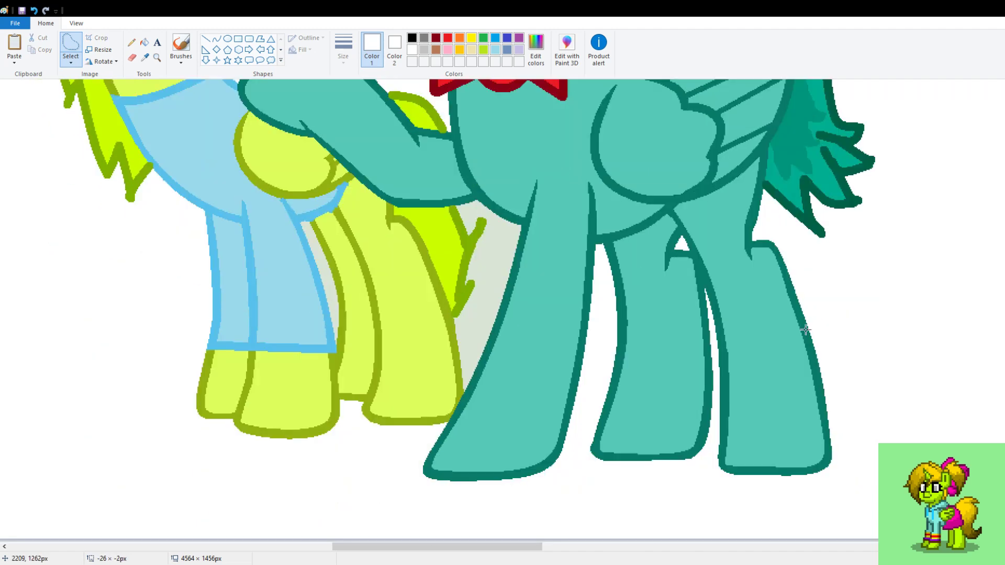
{"action": "scroll", "coordinate": [806, 330], "scroll_direction": "up", "scroll_amount": 14}
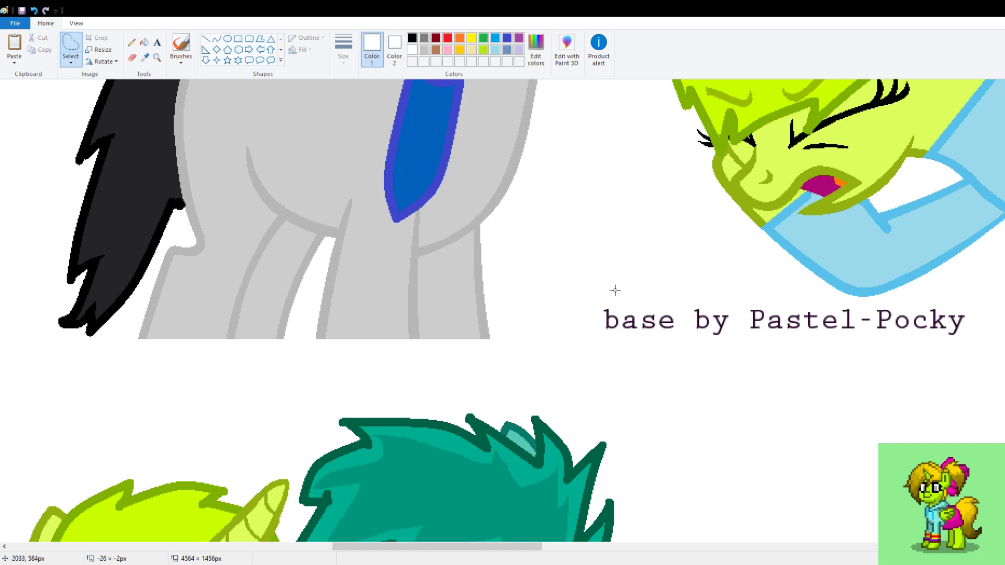
{"action": "mouse_move", "coordinate": [583, 302]}
{"action": "left_mouse_down"}
{"action": "mouse_move", "coordinate": [951, 300]}
{"action": "mouse_move", "coordinate": [988, 323]}
{"action": "mouse_move", "coordinate": [765, 413]}
{"action": "mouse_move", "coordinate": [510, 412]}
{"action": "mouse_move", "coordinate": [538, 345]}
{"action": "mouse_move", "coordinate": [547, 368]}
{"action": "left_mouse_up"}
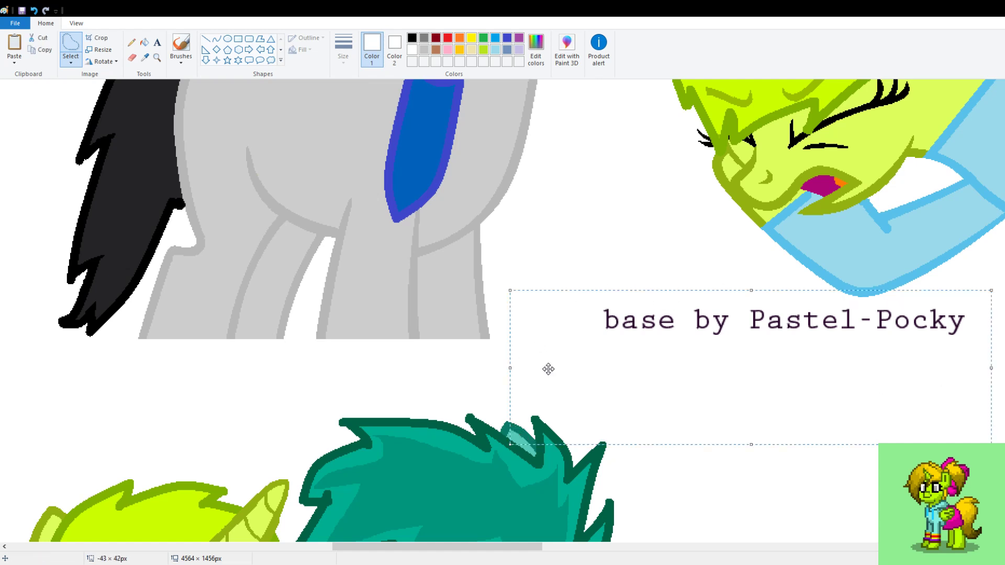
{"action": "left_click", "coordinate": [680, 511]}
{"action": "mouse_move", "coordinate": [567, 320]}
{"action": "left_mouse_down"}
{"action": "mouse_move", "coordinate": [716, 294]}
{"action": "mouse_move", "coordinate": [962, 300]}
{"action": "mouse_move", "coordinate": [1003, 346]}
{"action": "mouse_move", "coordinate": [679, 401]}
{"action": "mouse_move", "coordinate": [612, 371]}
{"action": "mouse_move", "coordinate": [567, 320]}
{"action": "left_mouse_up"}
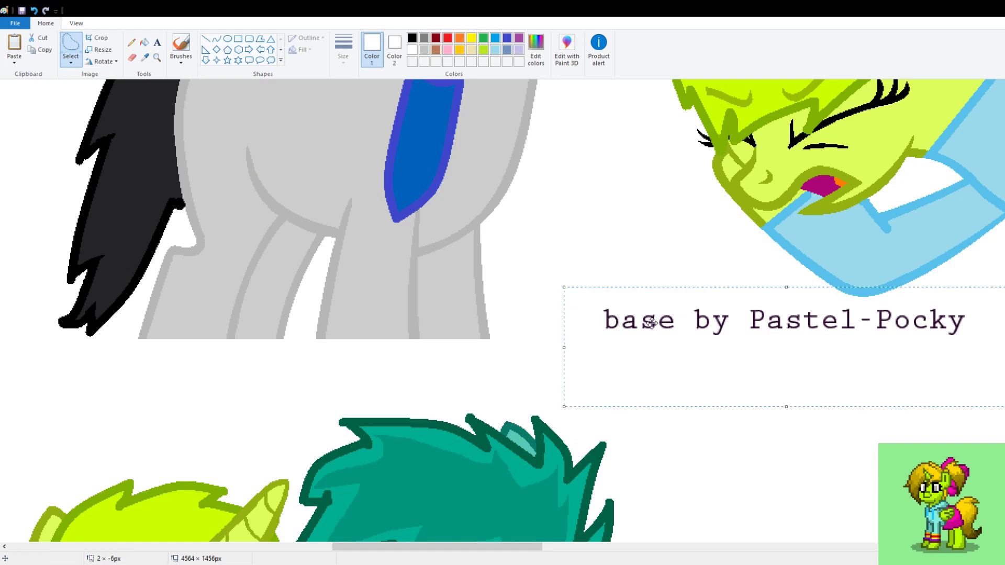
{"action": "key", "text": "Delete"}
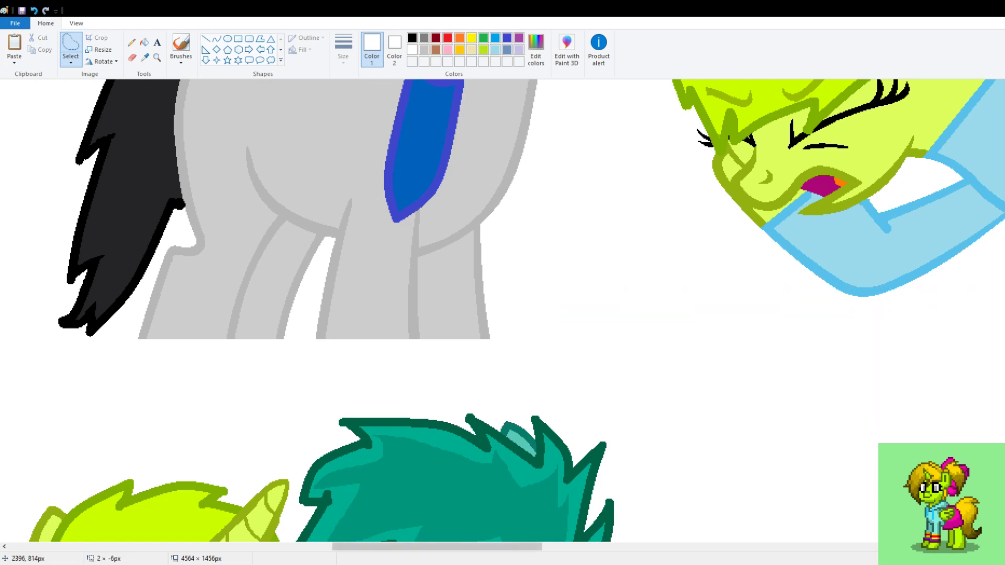
Step: Narrow the canvas to 2880 px wide, cutting off the reference pictures beyond the finished ponies
{"action": "key", "text": "ctrl+Page_Down"}
{"action": "key", "text": "ctrl+Page_Down"}
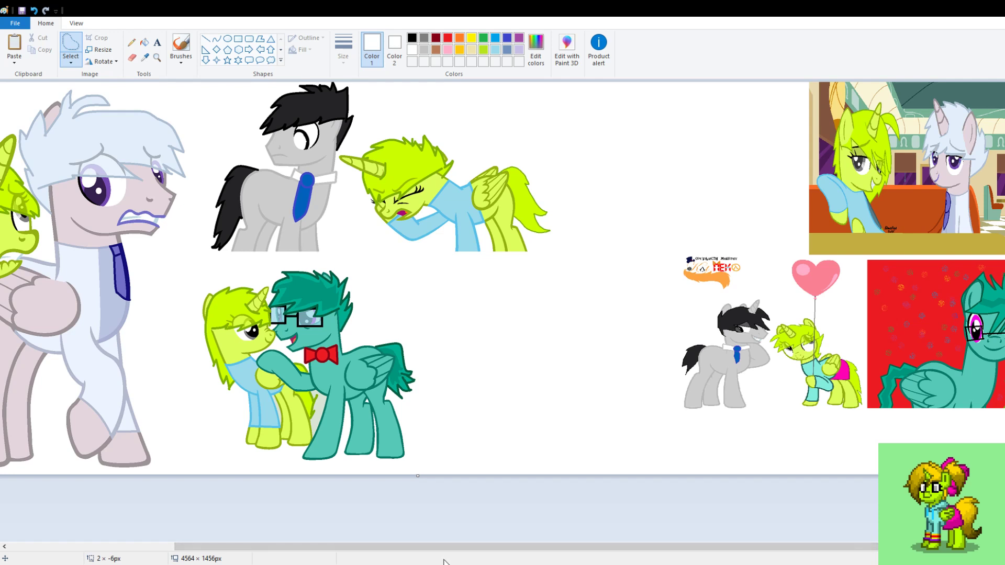
{"action": "left_click_drag", "start_coordinate": [443, 549], "coordinate": [575, 551]}
{"action": "left_click_drag", "start_coordinate": [478, 549], "coordinate": [506, 547]}
{"action": "scroll", "coordinate": [810, 413], "scroll_direction": "down", "scroll_amount": 2, "text": "ctrl"}
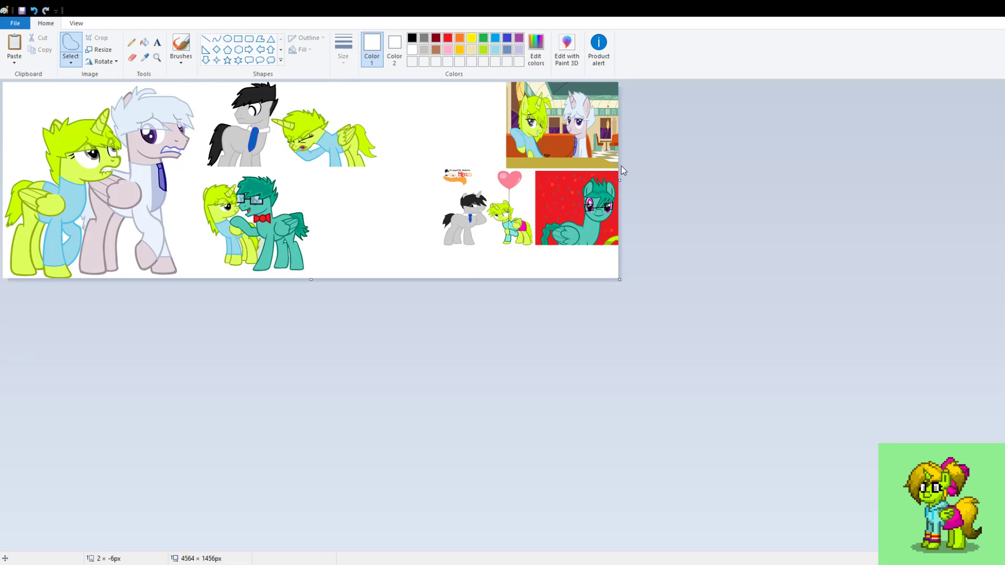
{"action": "left_click_drag", "start_coordinate": [622, 178], "coordinate": [392, 180]}
{"action": "scroll", "coordinate": [393, 279], "scroll_direction": "up", "scroll_amount": 1, "text": "ctrl"}
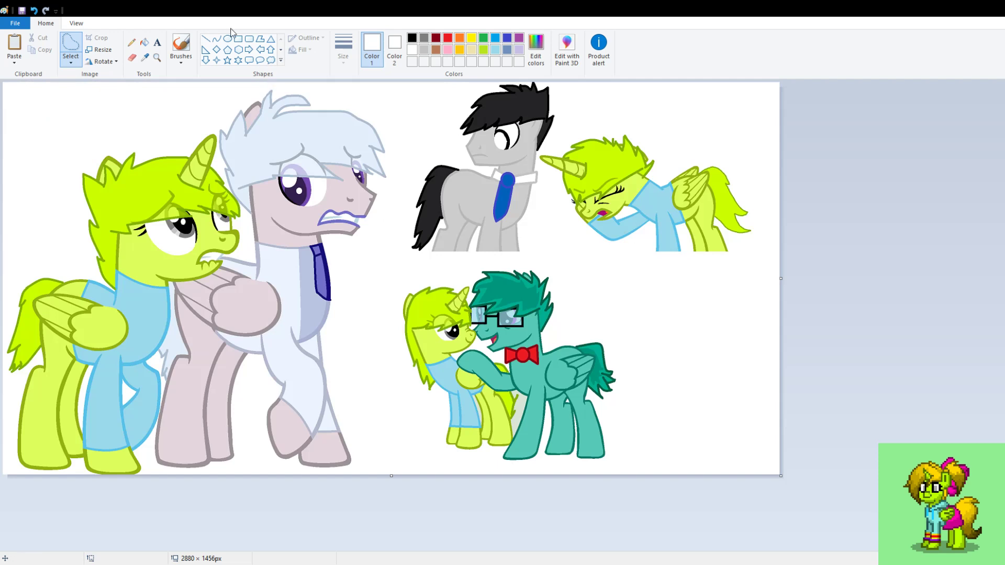
Step: Add red 48-point text reading "SHIP WAR" in the empty area beside the teal pony's tail
{"action": "left_click", "coordinate": [156, 46]}
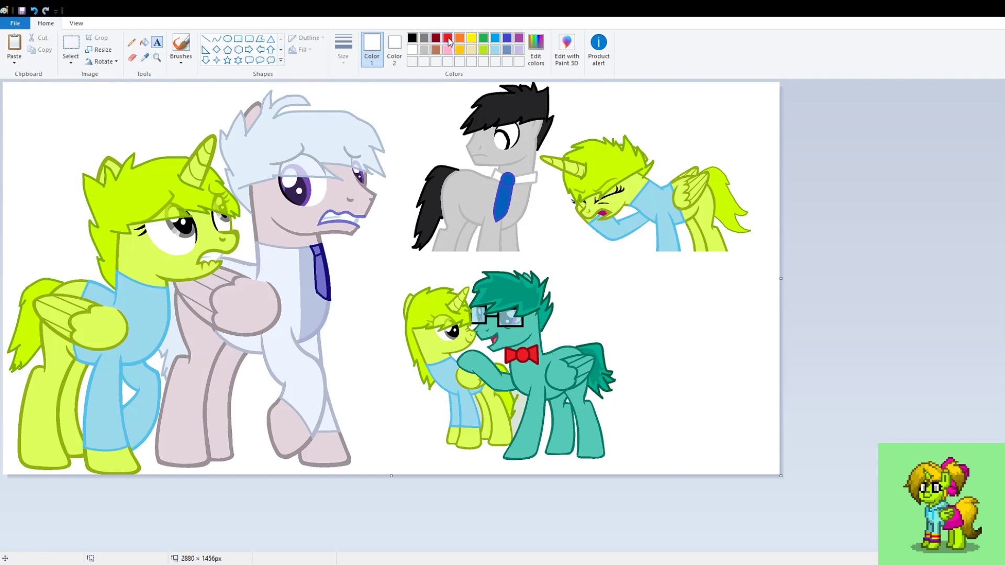
{"action": "left_click", "coordinate": [448, 40]}
{"action": "left_click", "coordinate": [680, 319]}
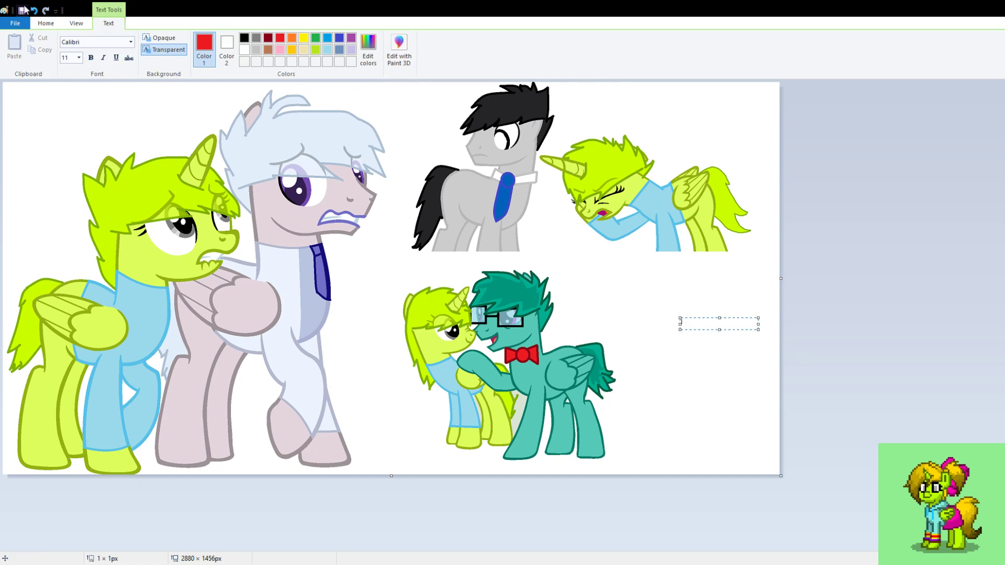
{"action": "left_click", "coordinate": [71, 57]}
{"action": "type", "text": "48"}
{"action": "key", "text": "Return"}
{"action": "type", "text": "SHIP"}
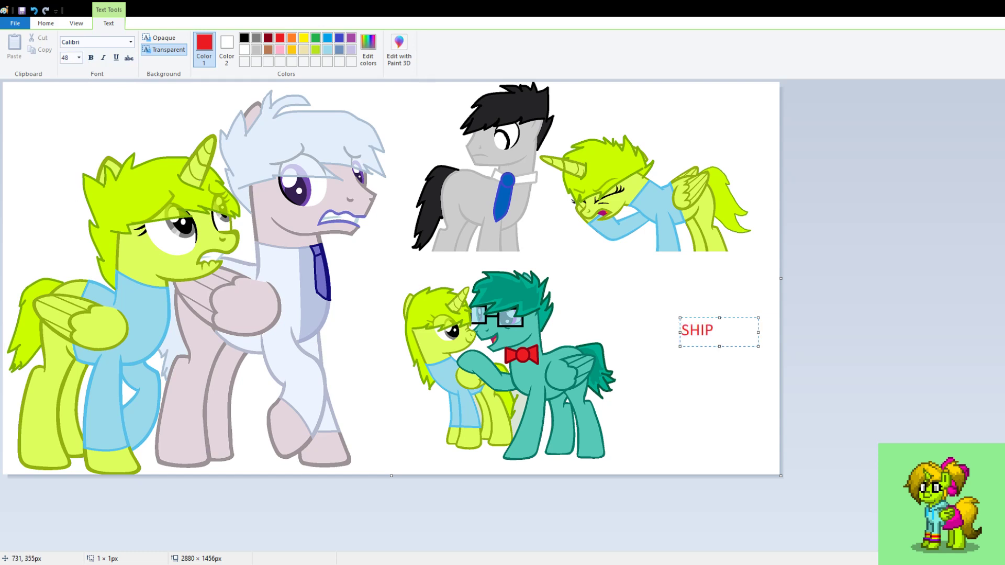
{"action": "type", "text": " war"}
{"action": "key", "text": "BackSpace"}
{"action": "key", "text": "BackSpace"}
{"action": "key", "text": "BackSpace"}
{"action": "type", "text": "WAR"}
Step: Add the question "who do you ship?" in lowercase on a new line below "SHIP WAR"
{"action": "key", "text": "Return"}
{"action": "type", "text": "WH"}
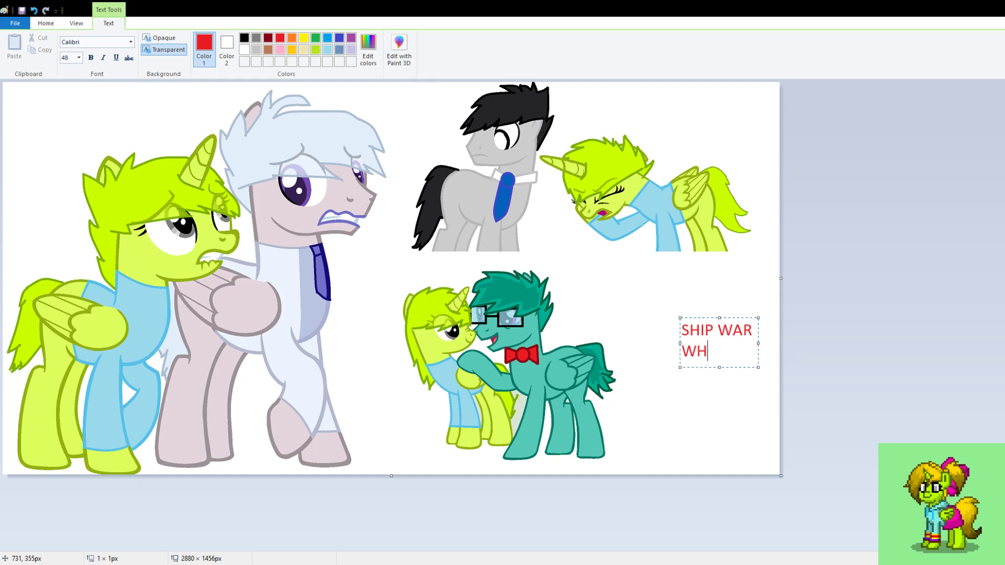
{"action": "type", "text": "O DO"}
{"action": "key", "text": "BackSpace"}
{"action": "key", "text": "BackSpace"}
{"action": "key", "text": "BackSpace"}
{"action": "key", "text": "BackSpace"}
{"action": "key", "text": "BackSpace"}
{"action": "key", "text": "BackSpace"}
{"action": "key", "text": "BackSpace"}
{"action": "key", "text": "Return"}
{"action": "type", "text": "who do you"}
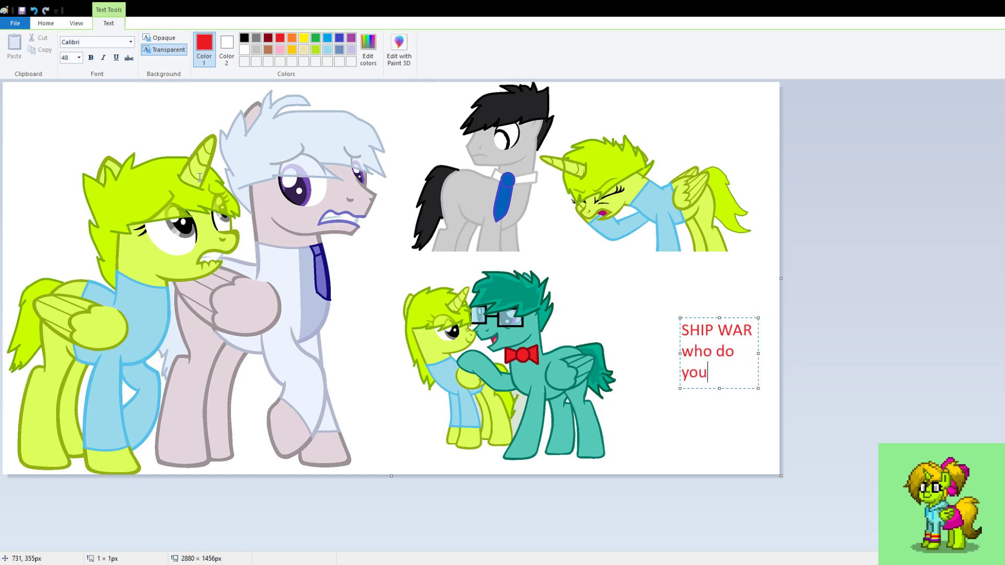
{"action": "type", "text": " ship?"}
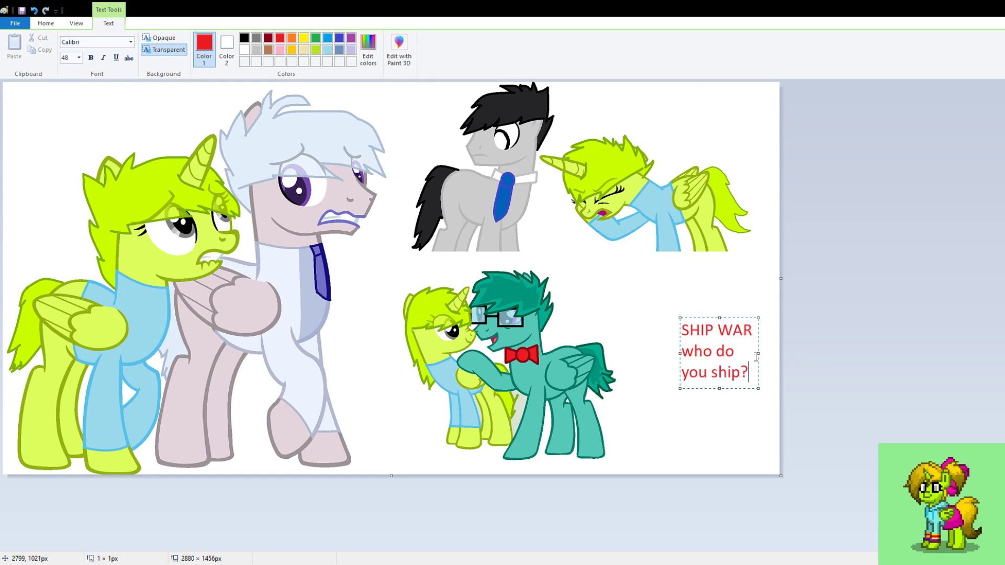
Step: Widen the caption's text box to 224 px so its wording fits on two lines
{"action": "left_click_drag", "start_coordinate": [758, 353], "coordinate": [780, 353]}
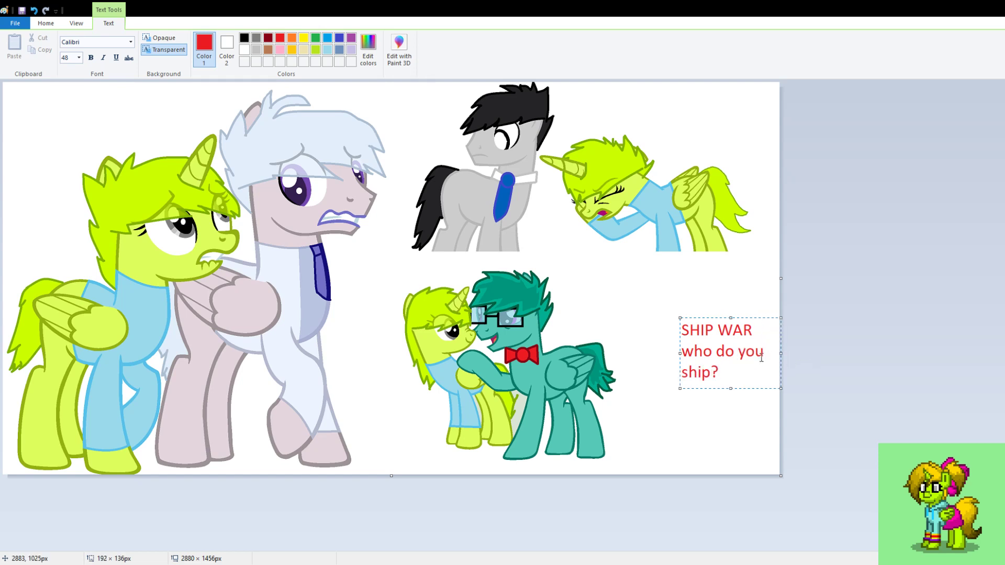
{"action": "left_click_drag", "start_coordinate": [747, 317], "coordinate": [710, 319]}
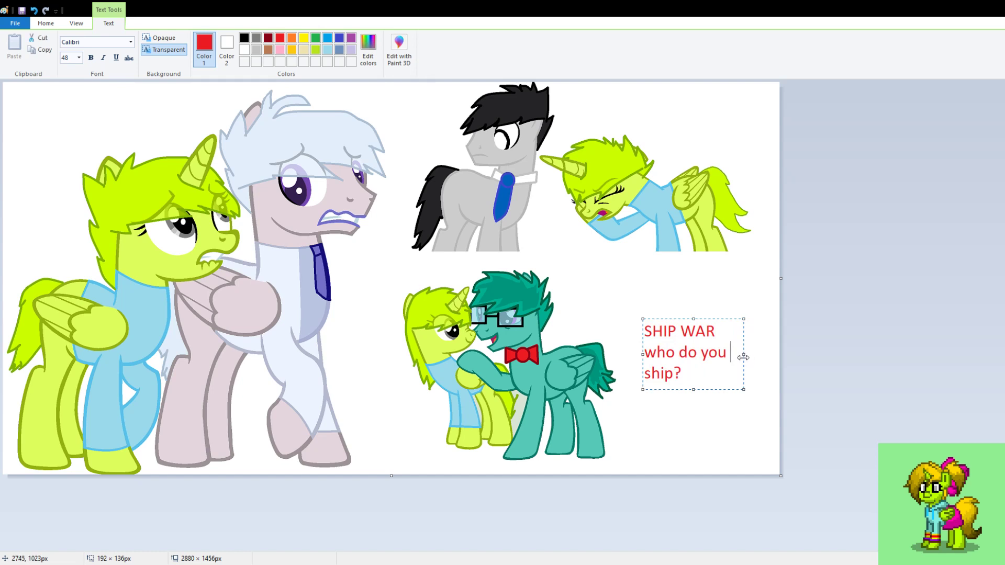
{"action": "left_click_drag", "start_coordinate": [743, 358], "coordinate": [726, 372]}
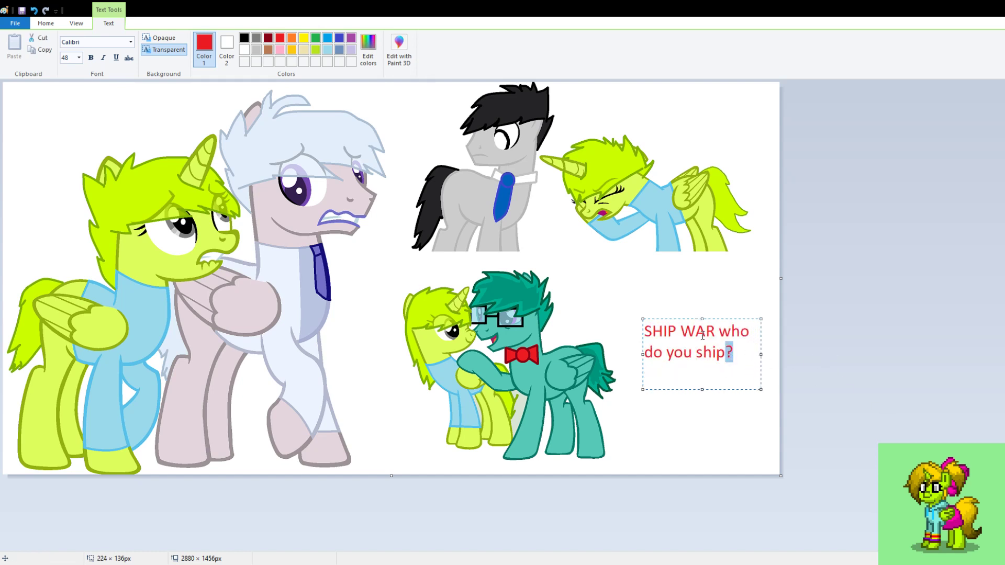
Step: Move the caption to the canvas's upper-left corner above the largest lime unicorn and start saving the picture
{"action": "left_click_drag", "start_coordinate": [686, 319], "coordinate": [674, 360]}
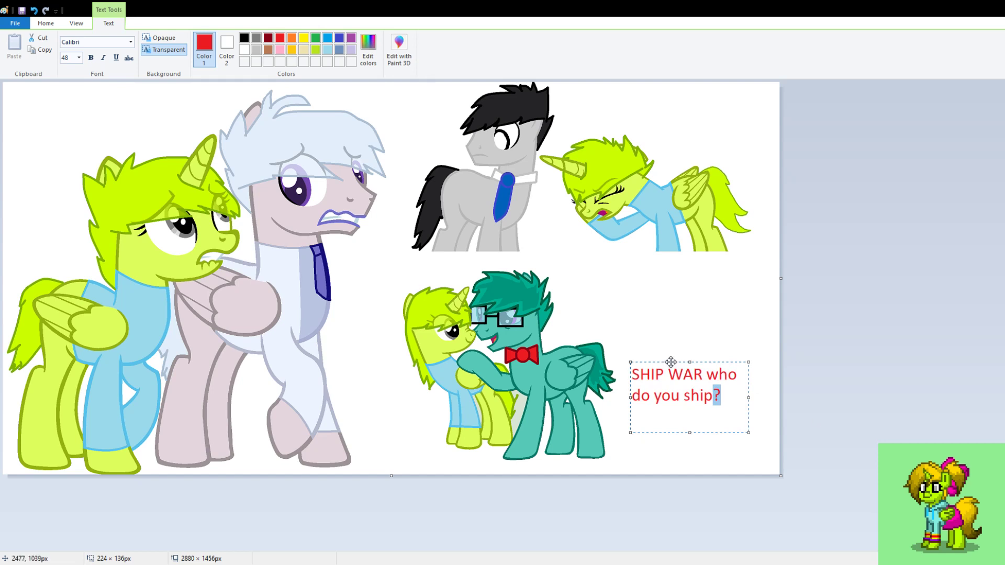
{"action": "left_click_drag", "start_coordinate": [660, 361], "coordinate": [39, 85]}
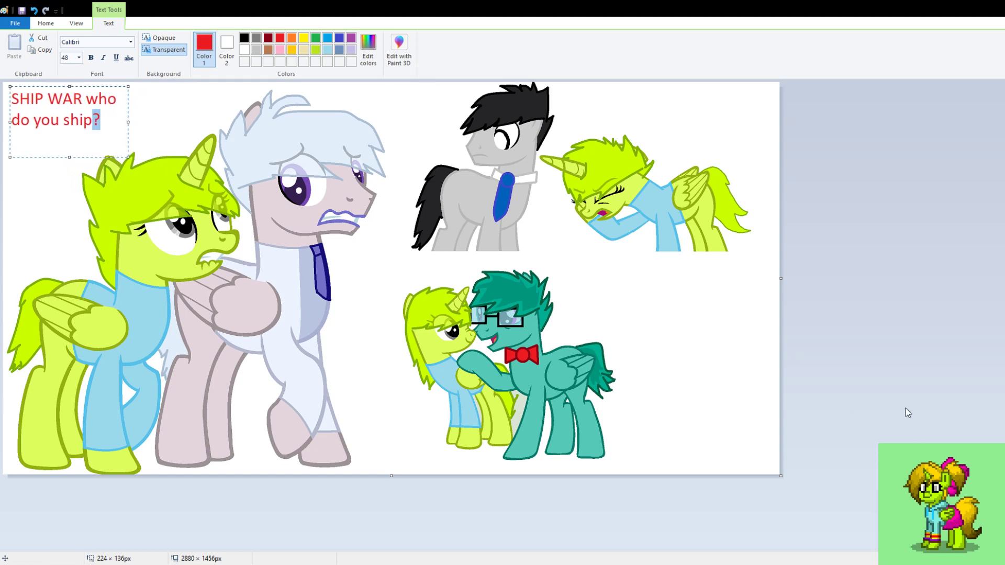
{"action": "left_click", "coordinate": [23, 11]}
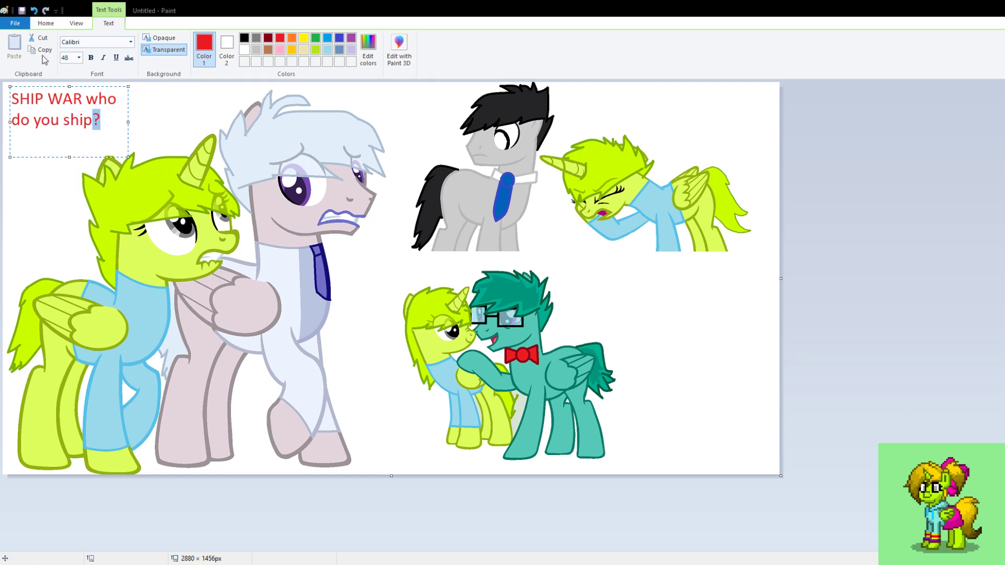